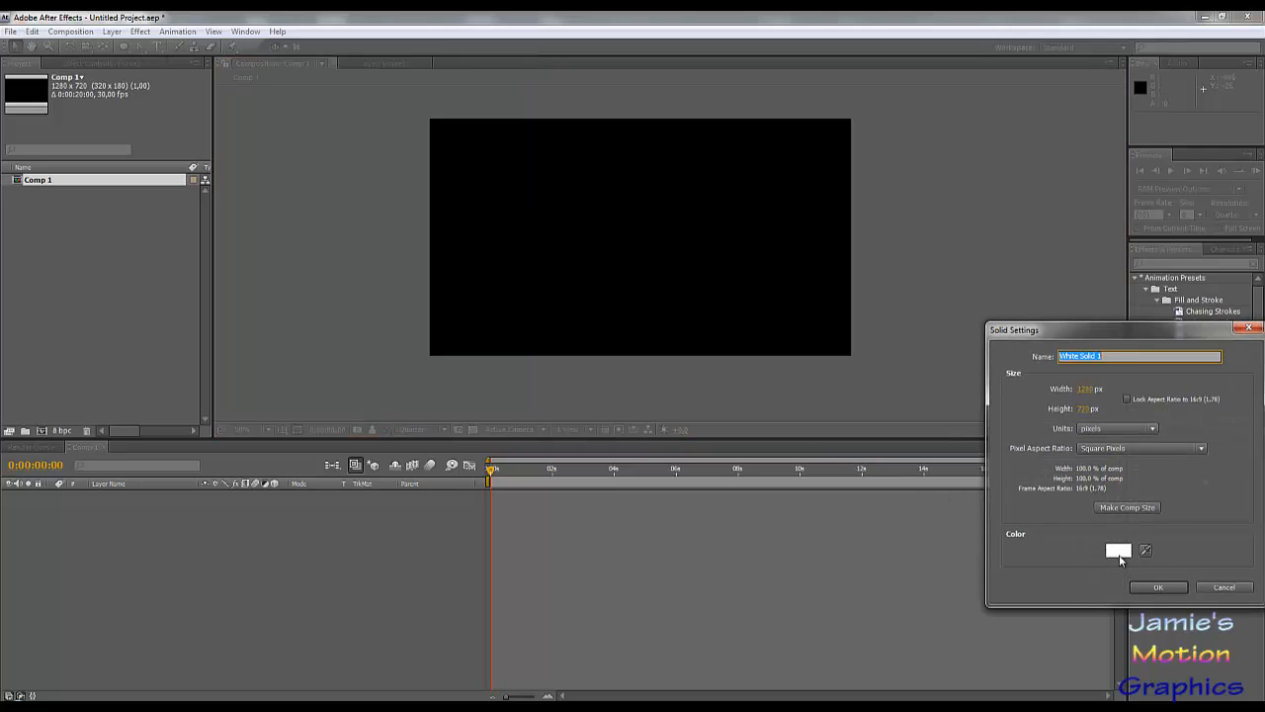
Create a 1280 x 720 px solid background layer with the muted orange-brown colour A57746.
left_click(1119, 552)
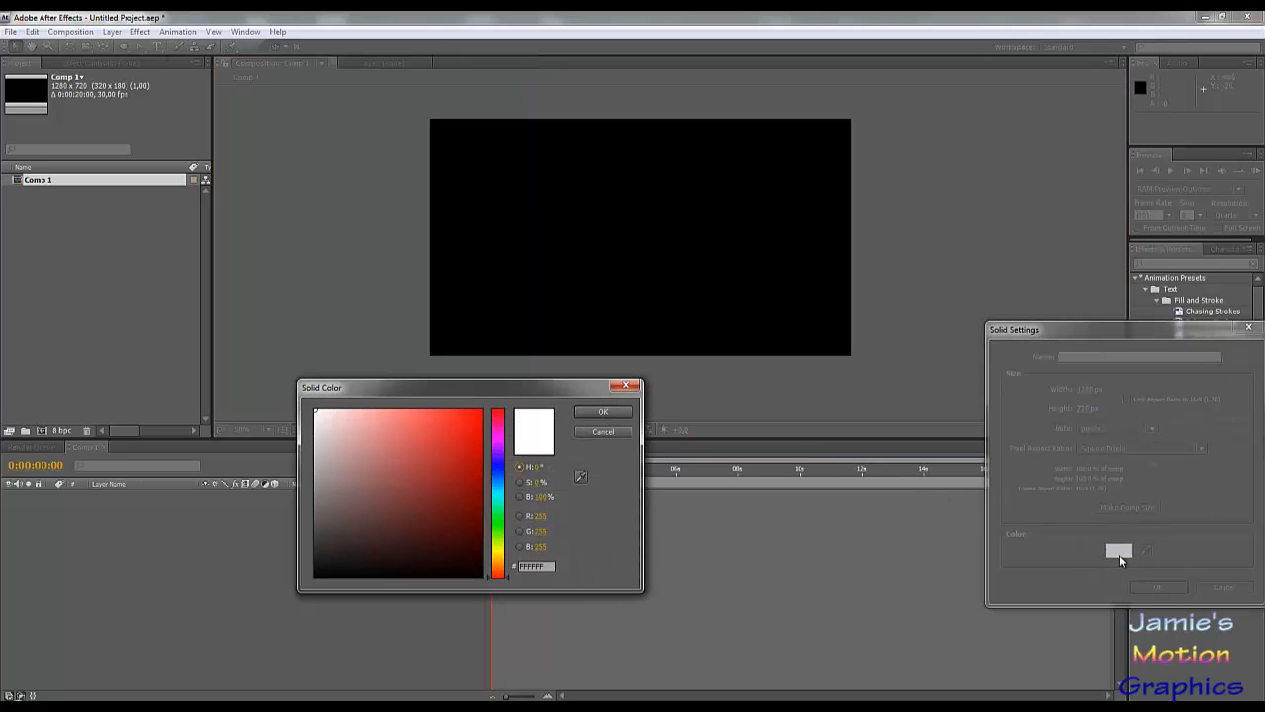
left_click(502, 563)
left_click_drag(433, 536, 686, 321)
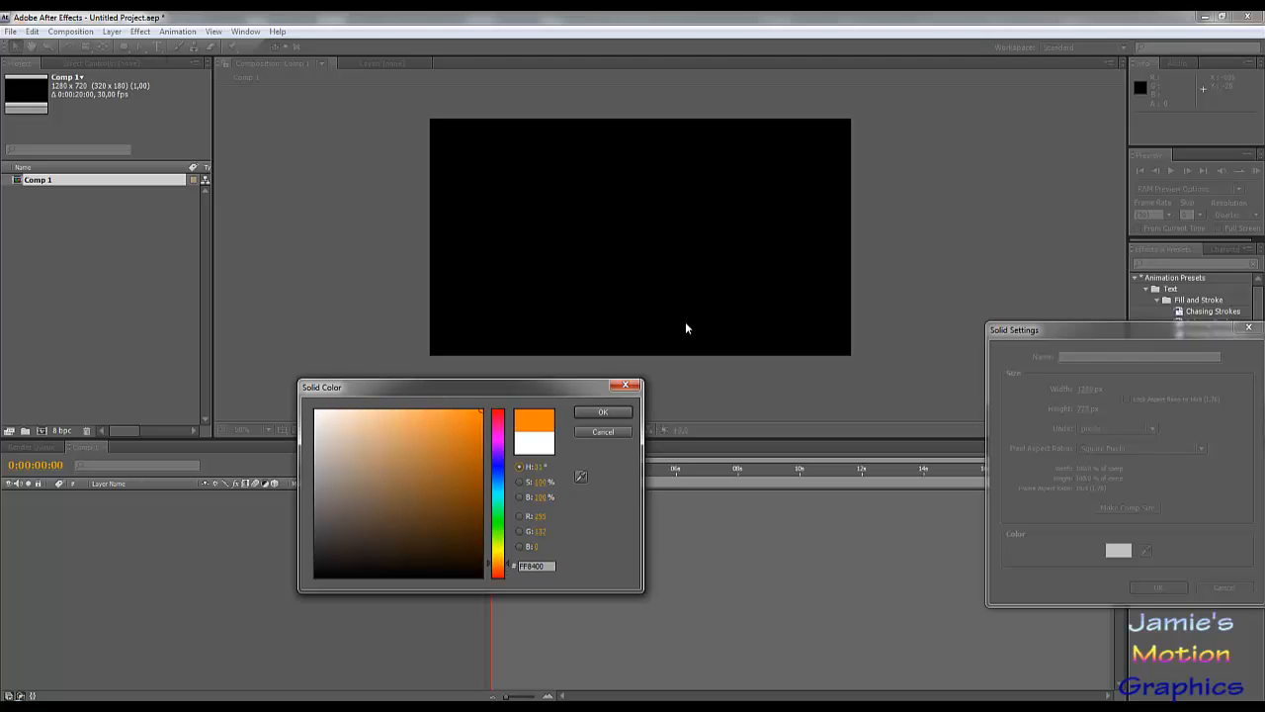
mouse_move(448, 413)
left_mouse_down()
mouse_move(432, 474)
mouse_move(411, 469)
left_mouse_up()
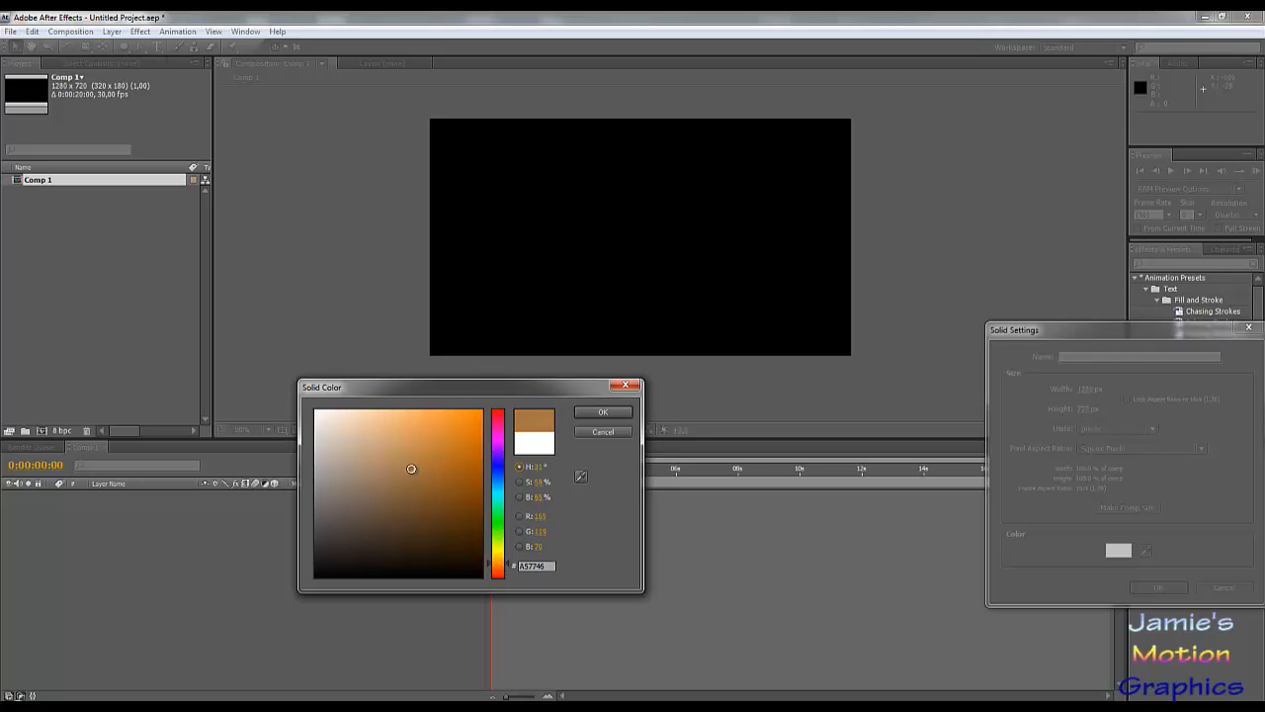
left_click(601, 413)
left_click(1157, 587)
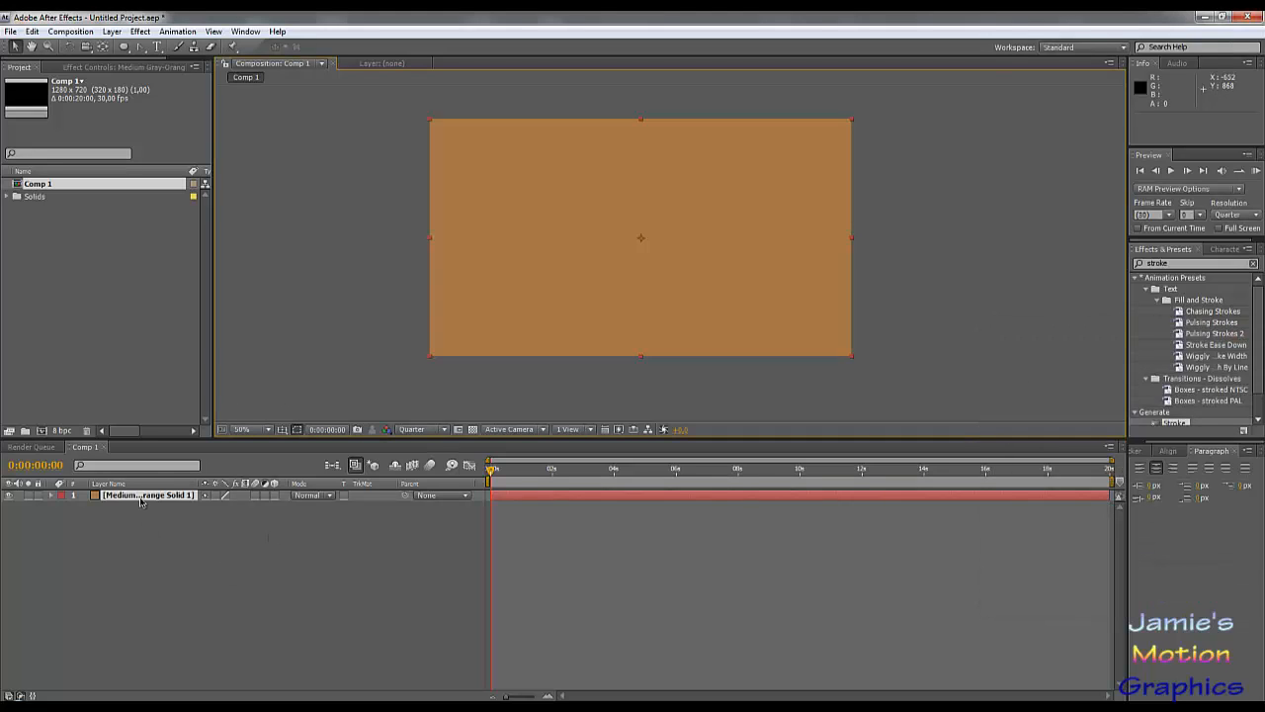
key("slash")
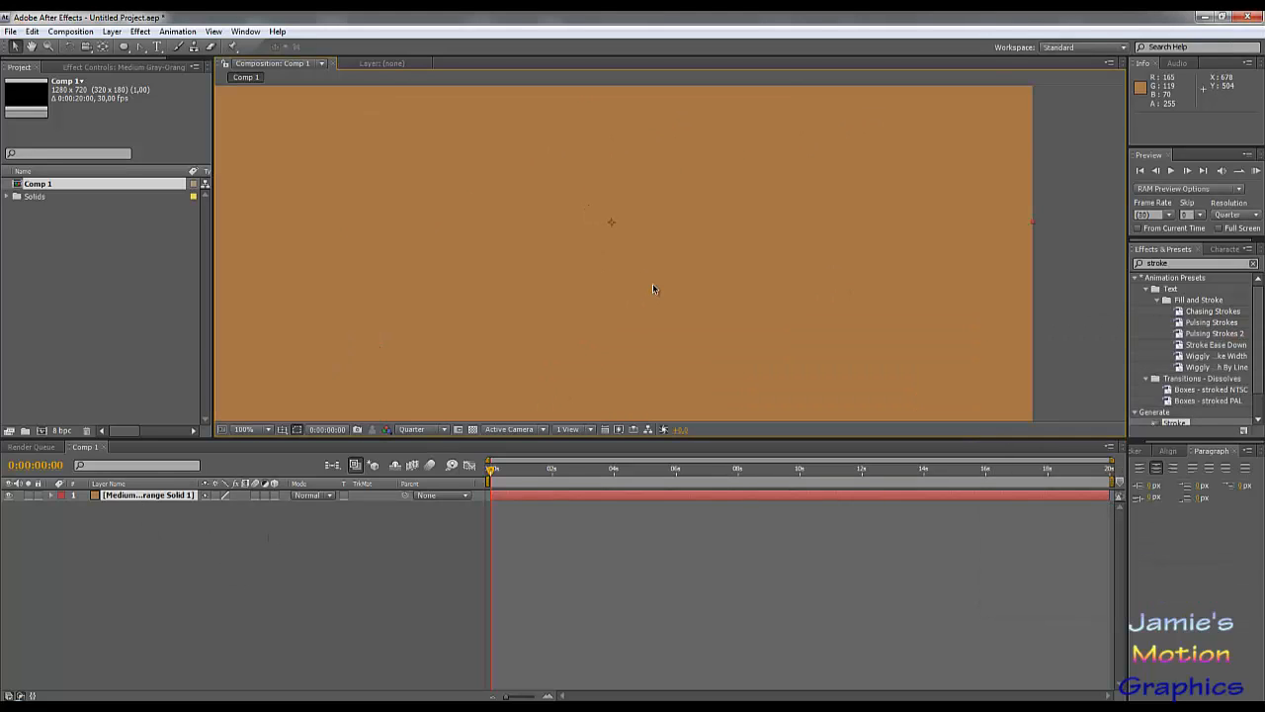
key("comma")
key("comma")
key("comma")
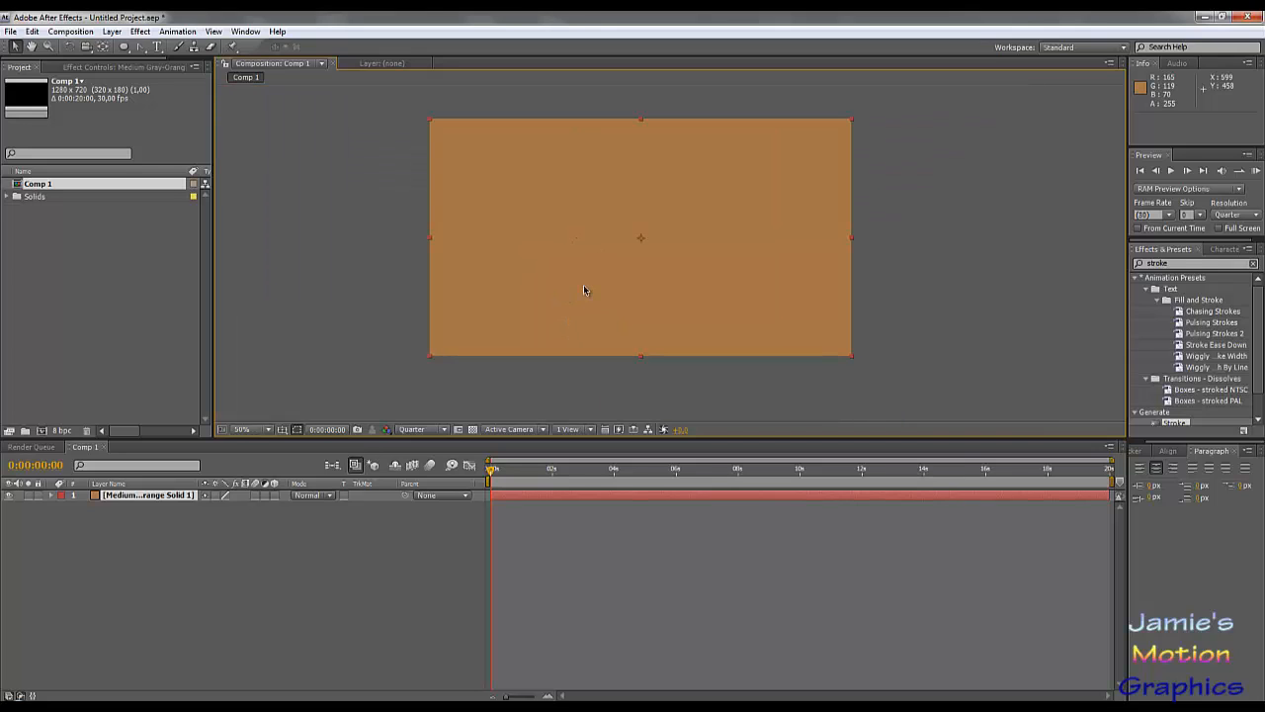
Add a black 1280 x 720 px solid layer above the orange-brown background solid.
left_click(112, 31)
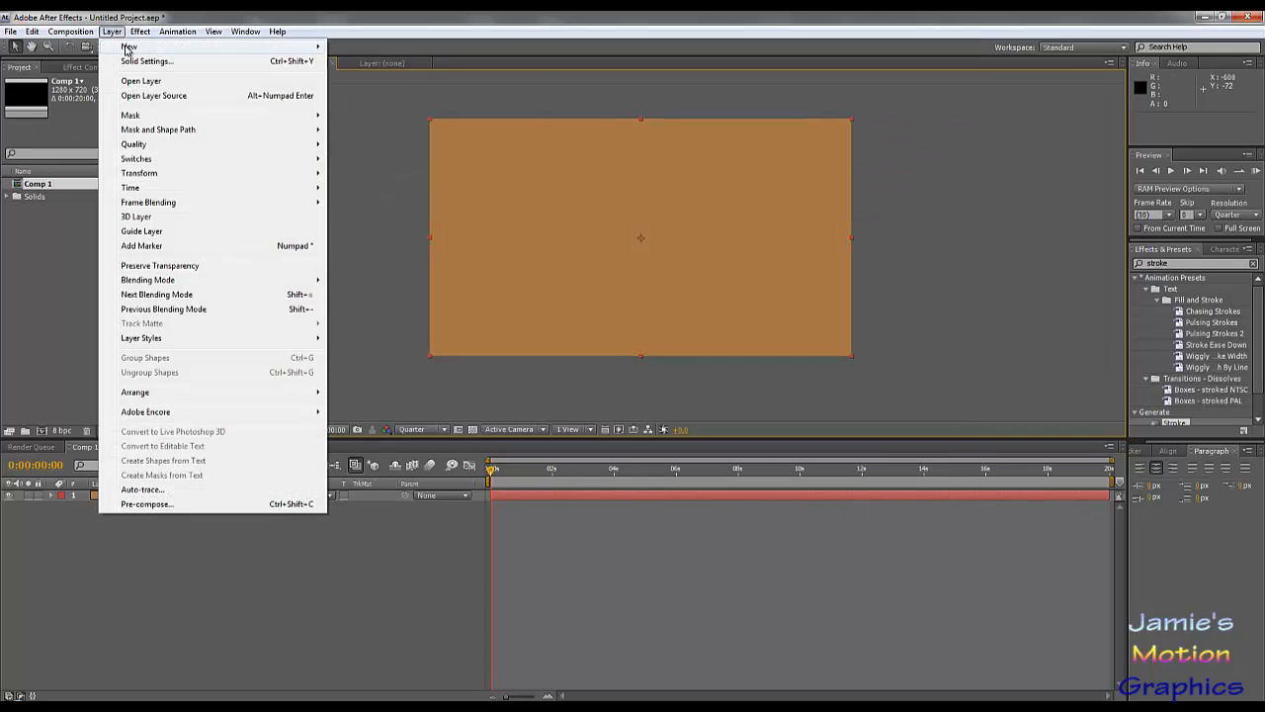
mouse_move(128, 46)
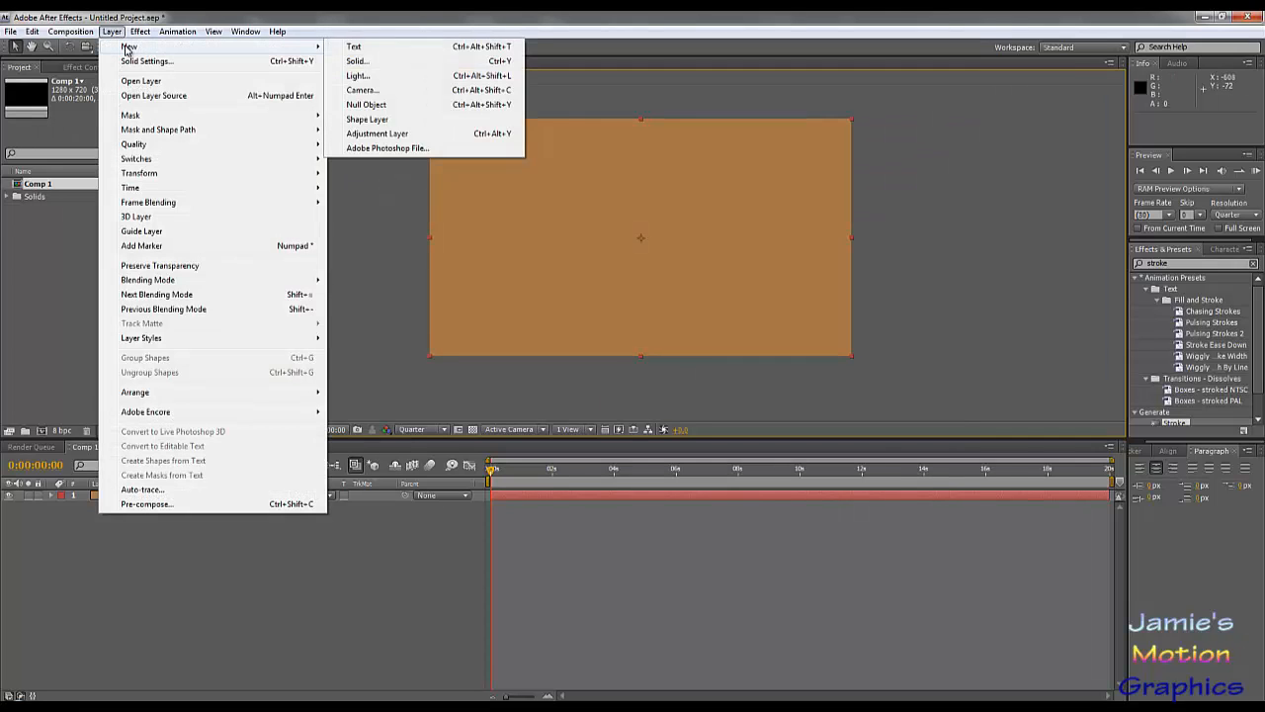
left_click(357, 61)
left_click(1119, 549)
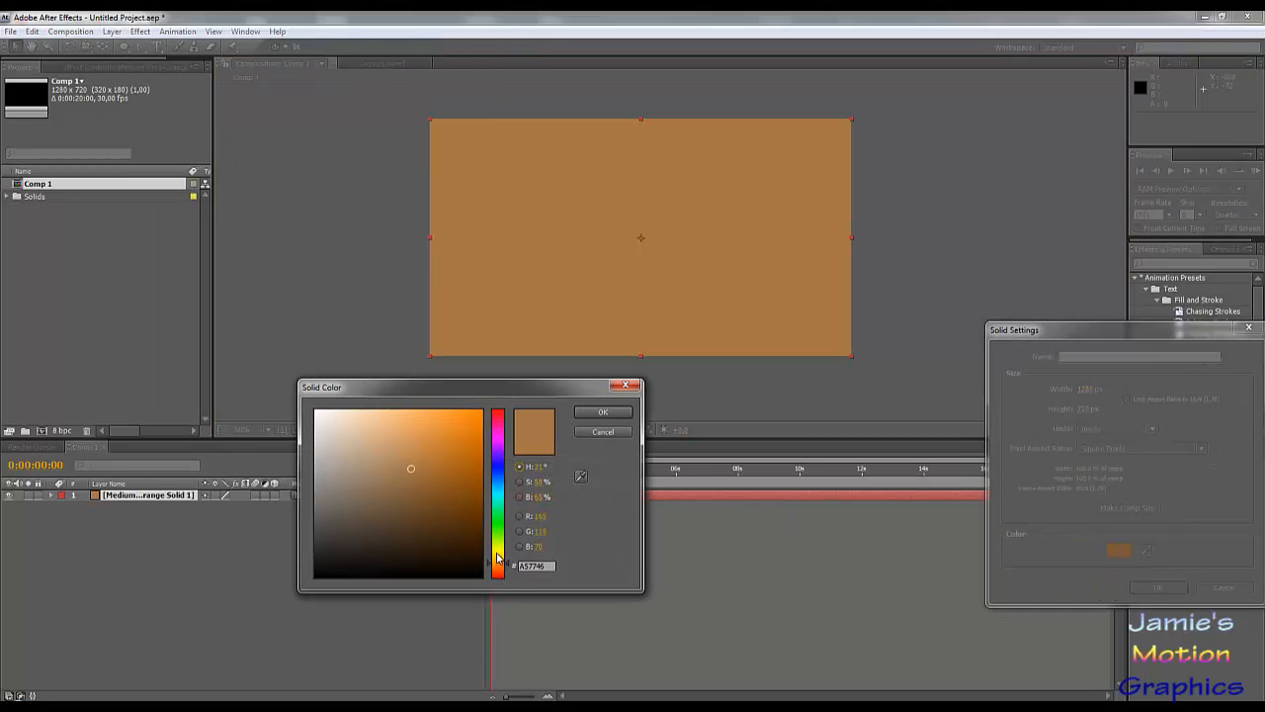
left_click_drag(393, 457, 157, 351)
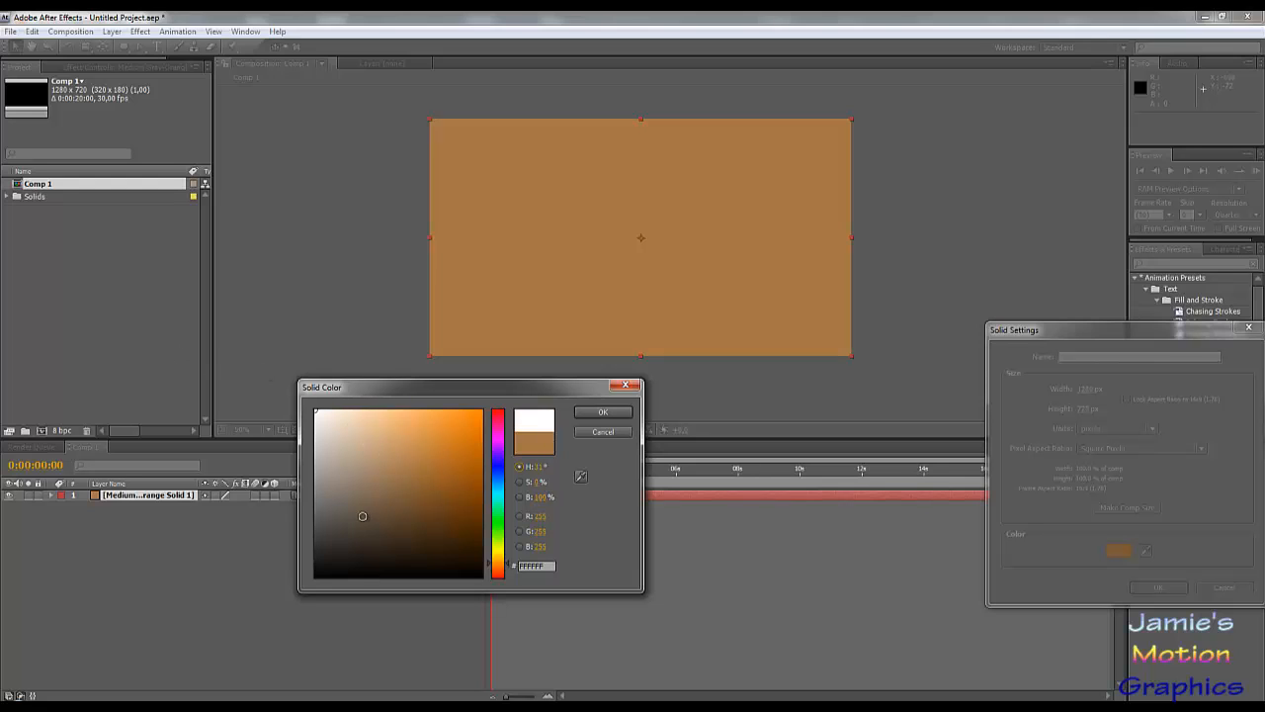
left_click_drag(362, 521, 260, 602)
left_click(583, 413)
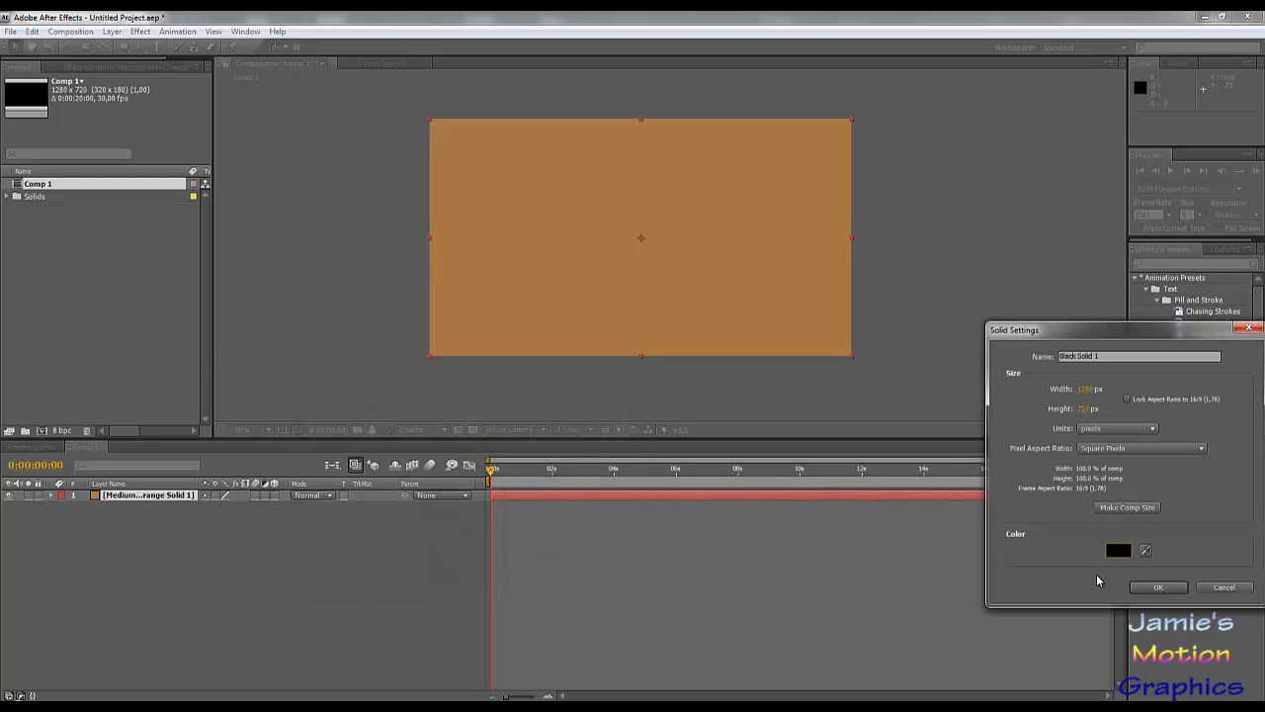
left_click(1155, 588)
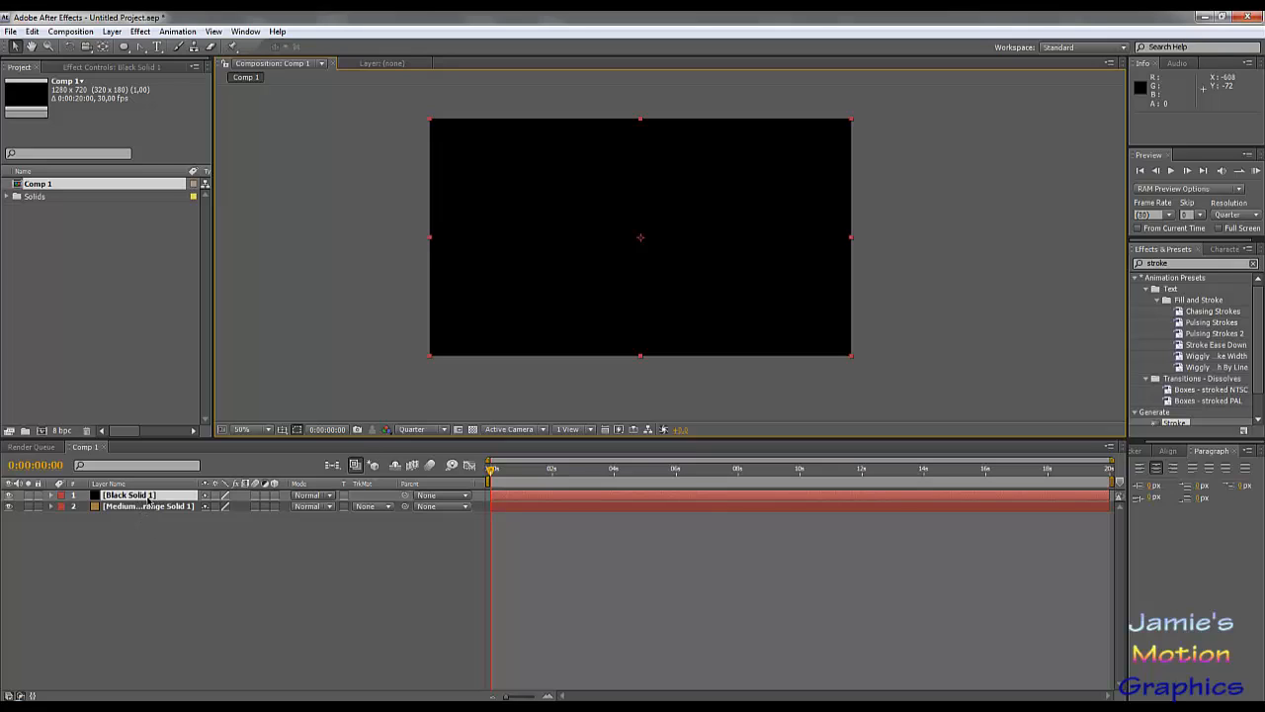
Add a rectangular mask covering the whole black solid and set its mode to Subtract.
left_click_drag(124, 46, 208, 53)
double_click(124, 47)
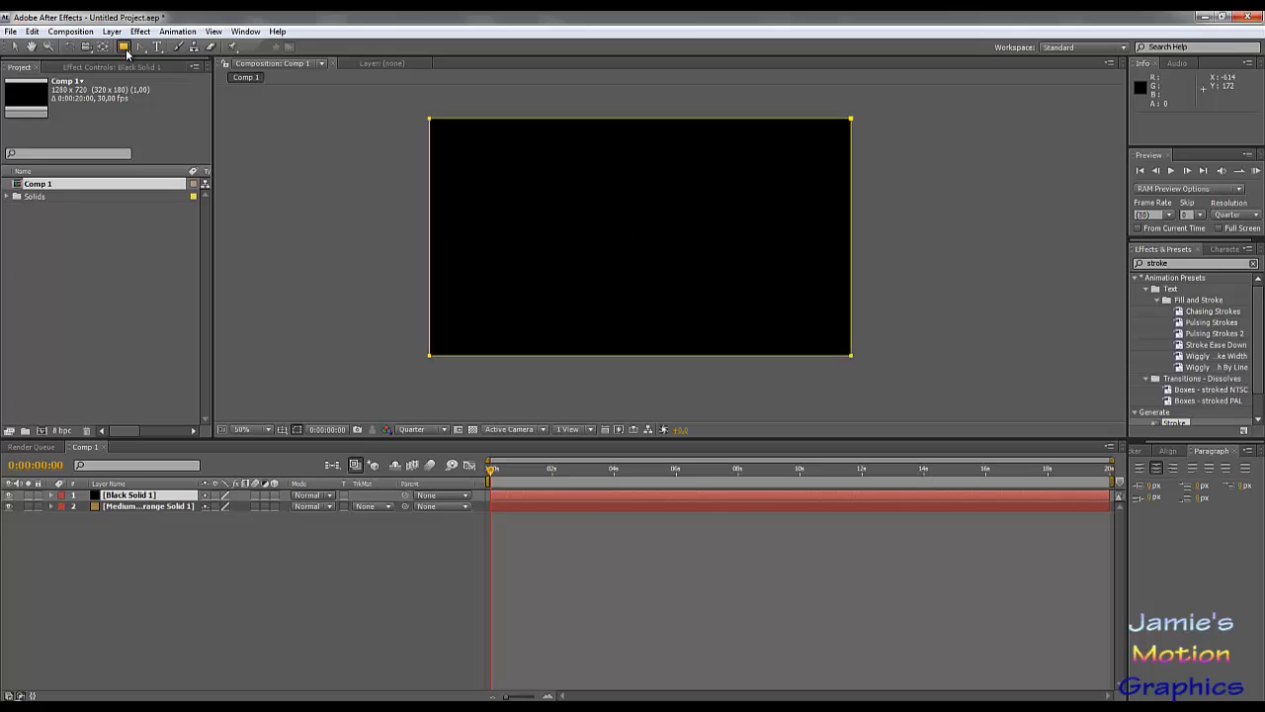
left_click(214, 521)
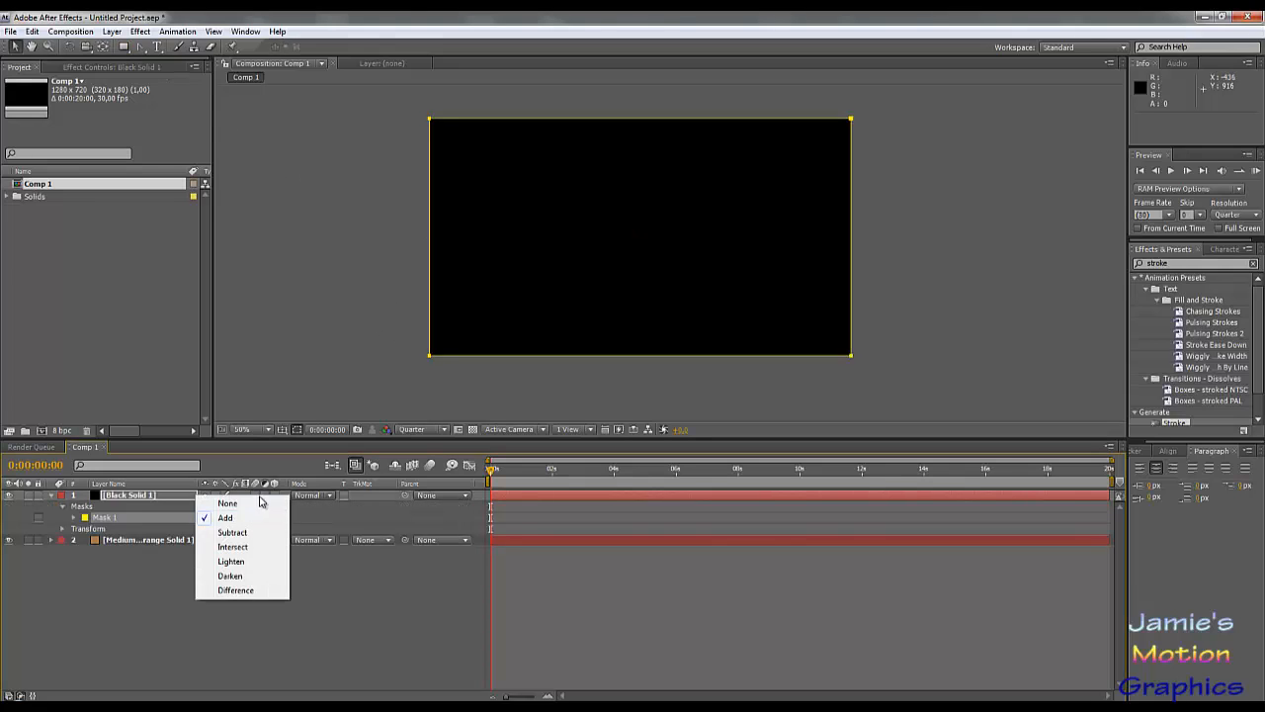
left_click(247, 535)
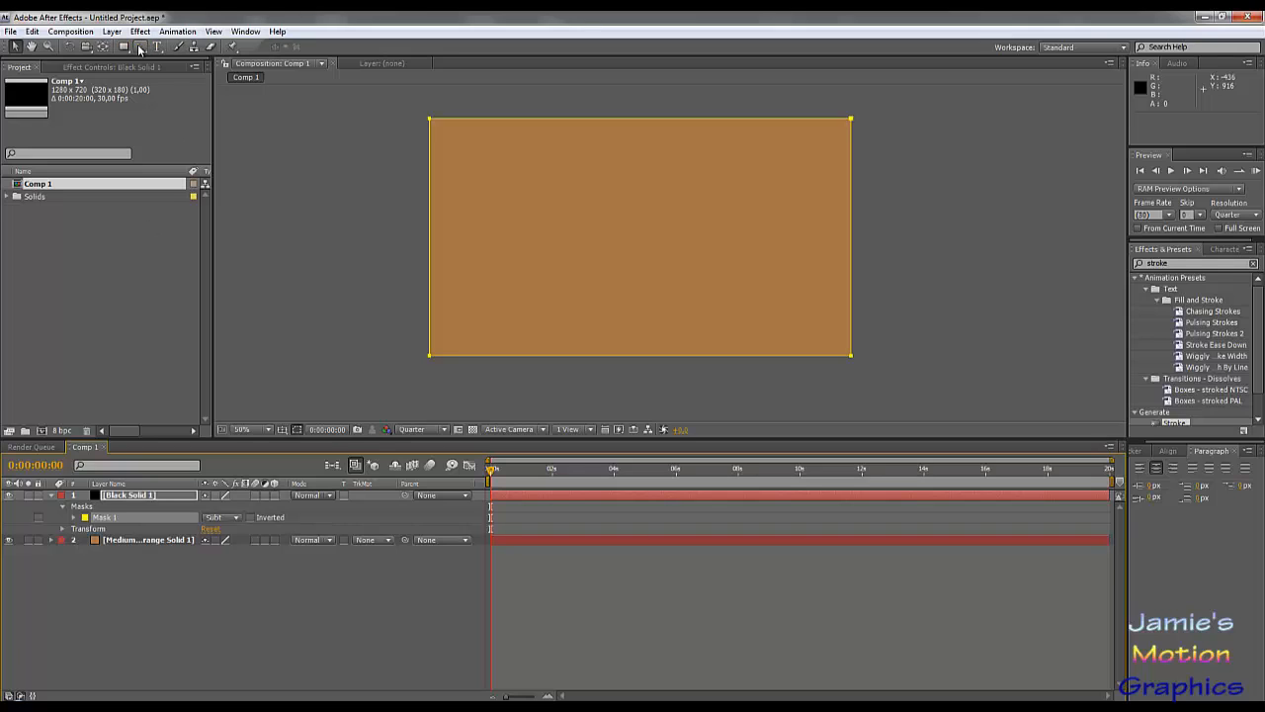
Draw an open three-point L-shaped mask near the black solid's centre with the Pen tool, about 175 px wide and 135 px high.
left_click_drag(140, 47, 140, 49)
left_click(192, 47)
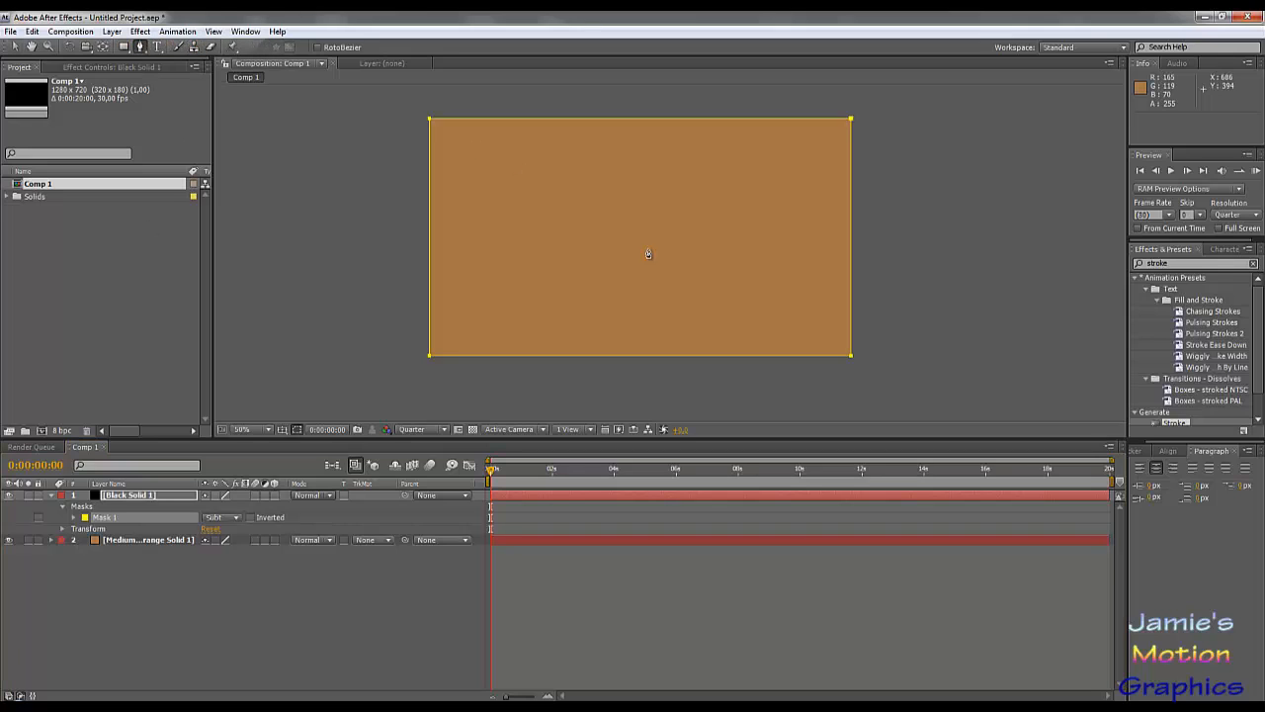
left_click(595, 249)
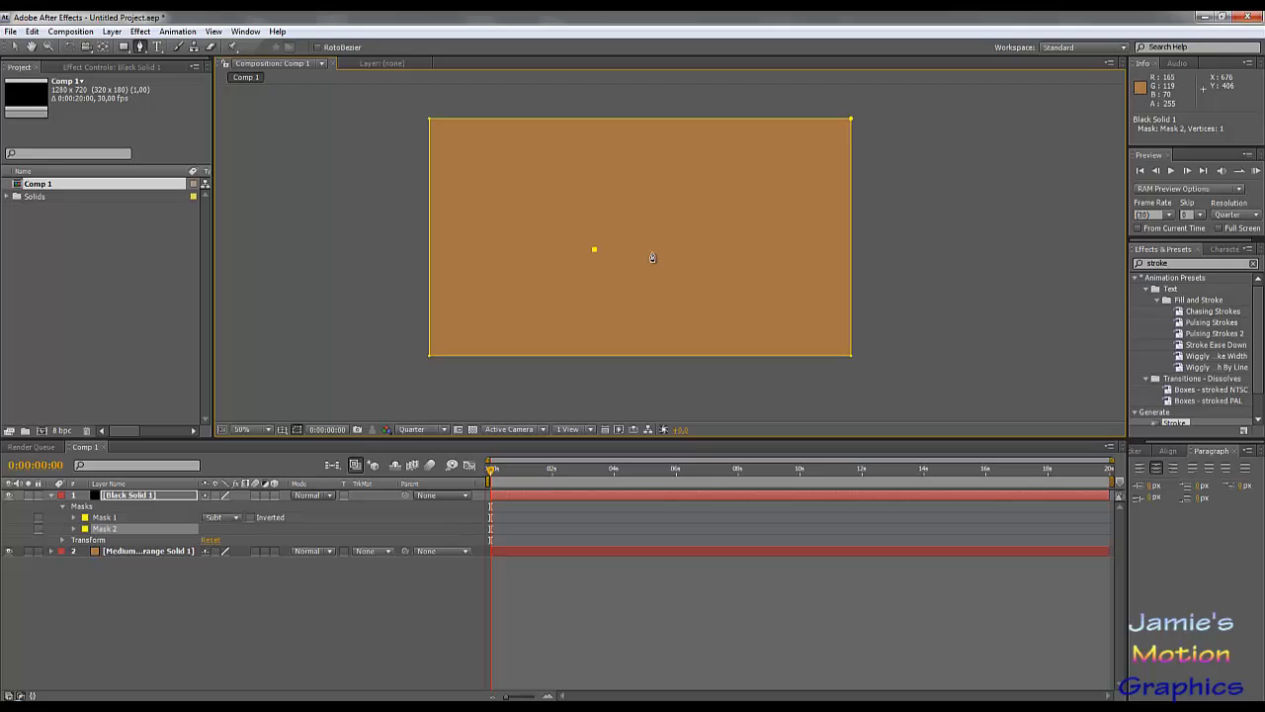
left_click(652, 249)
left_click(652, 206)
scroll(613, 210, "up", 1)
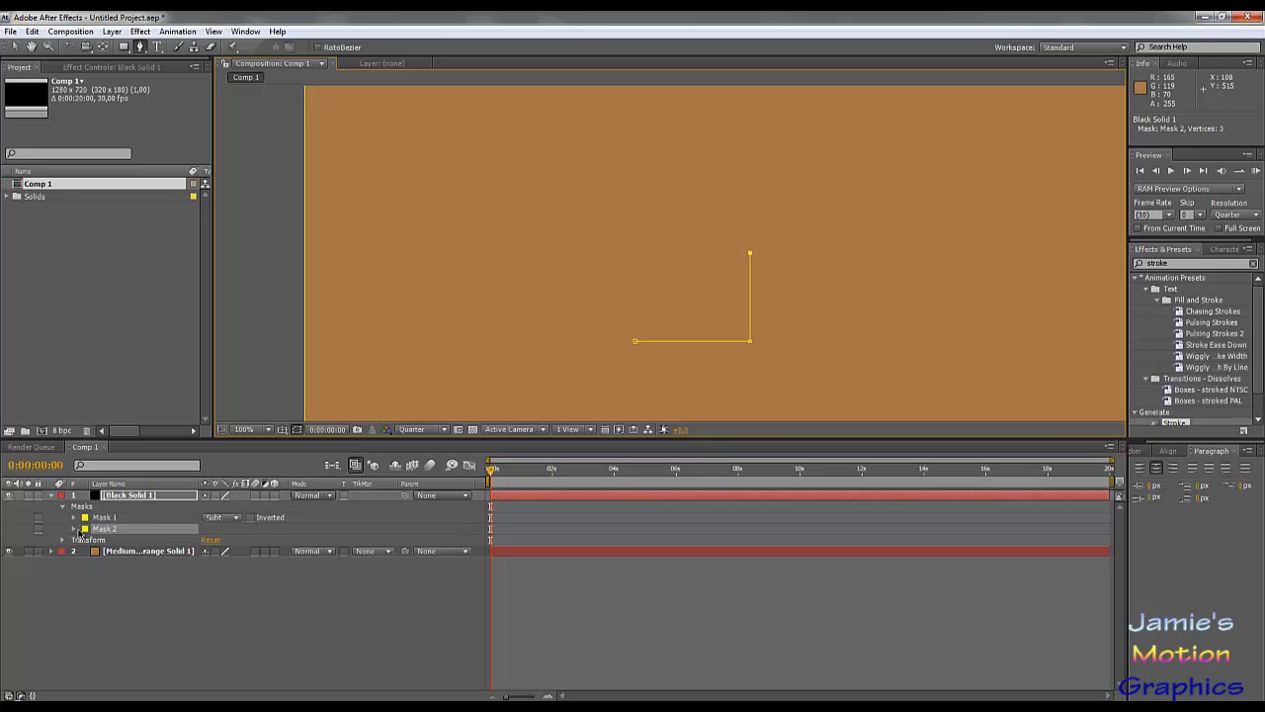
Search the effects for "stroke" and apply the Stroke effect to the black solid.
left_click(74, 529)
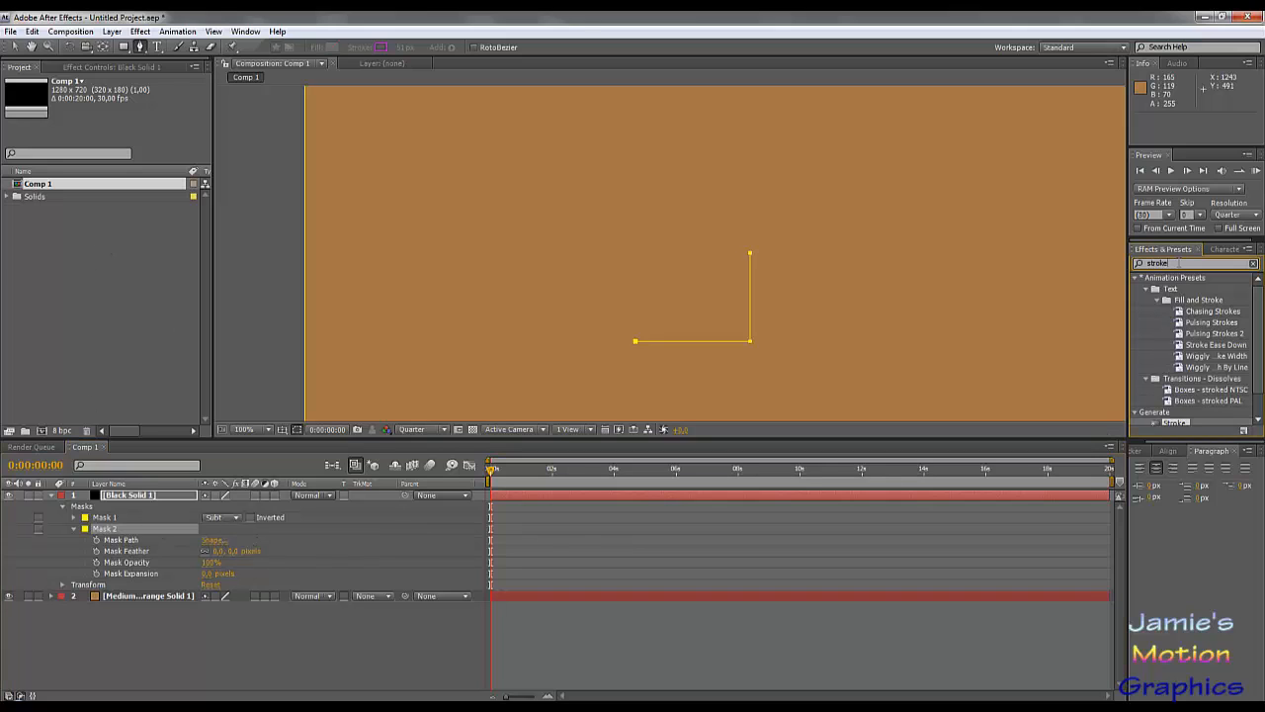
key("BackSpace")
key("BackSpace")
key("BackSpace")
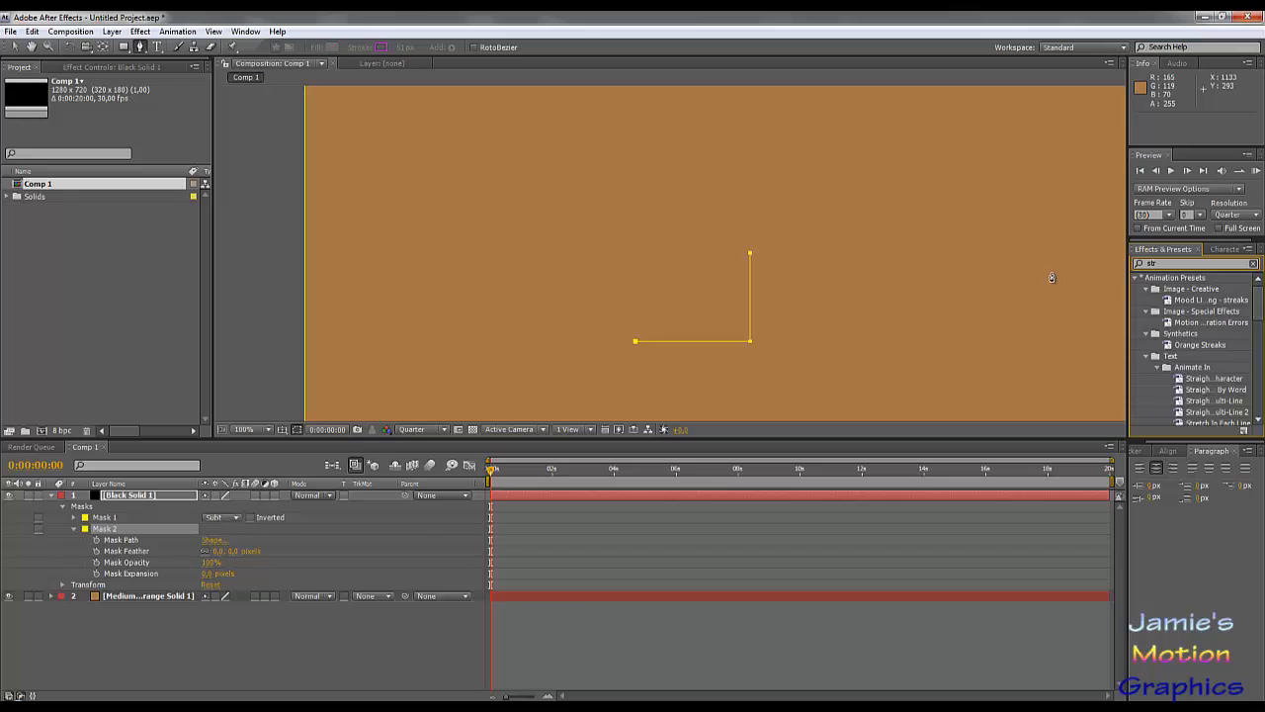
type("oke")
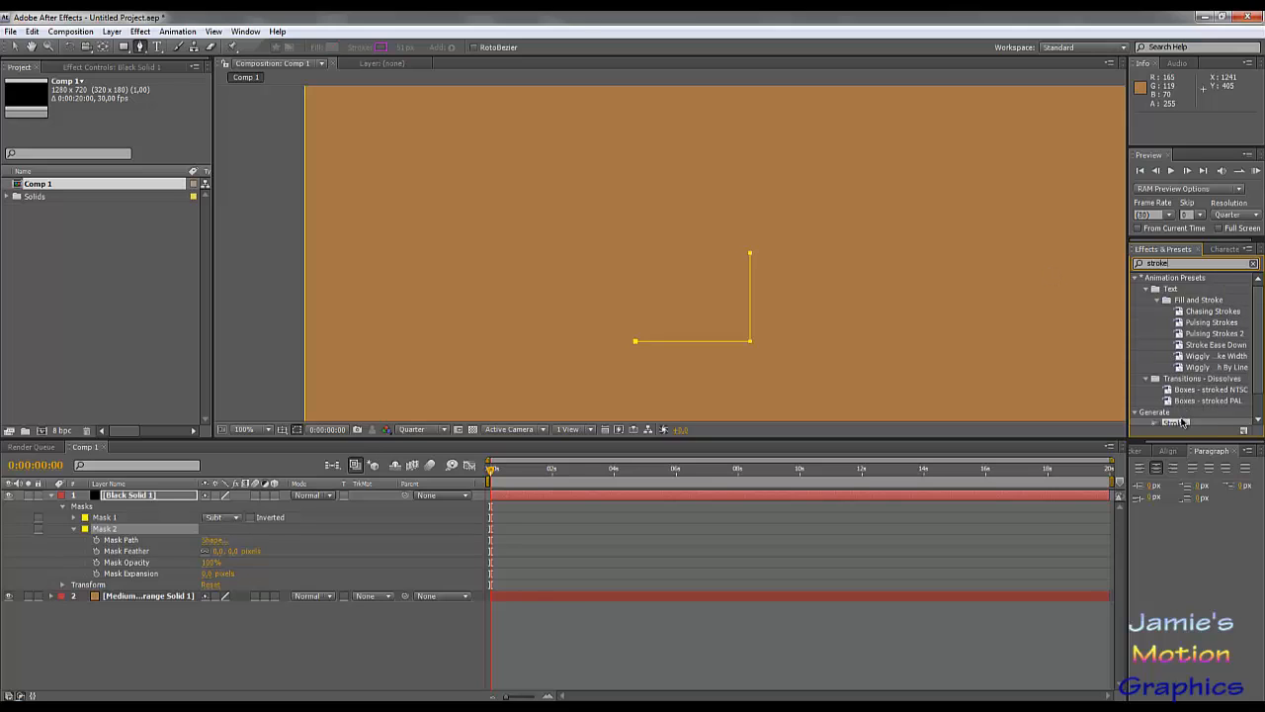
mouse_move(1180, 424)
left_mouse_down()
mouse_move(133, 438)
mouse_move(111, 501)
mouse_move(141, 496)
left_mouse_up()
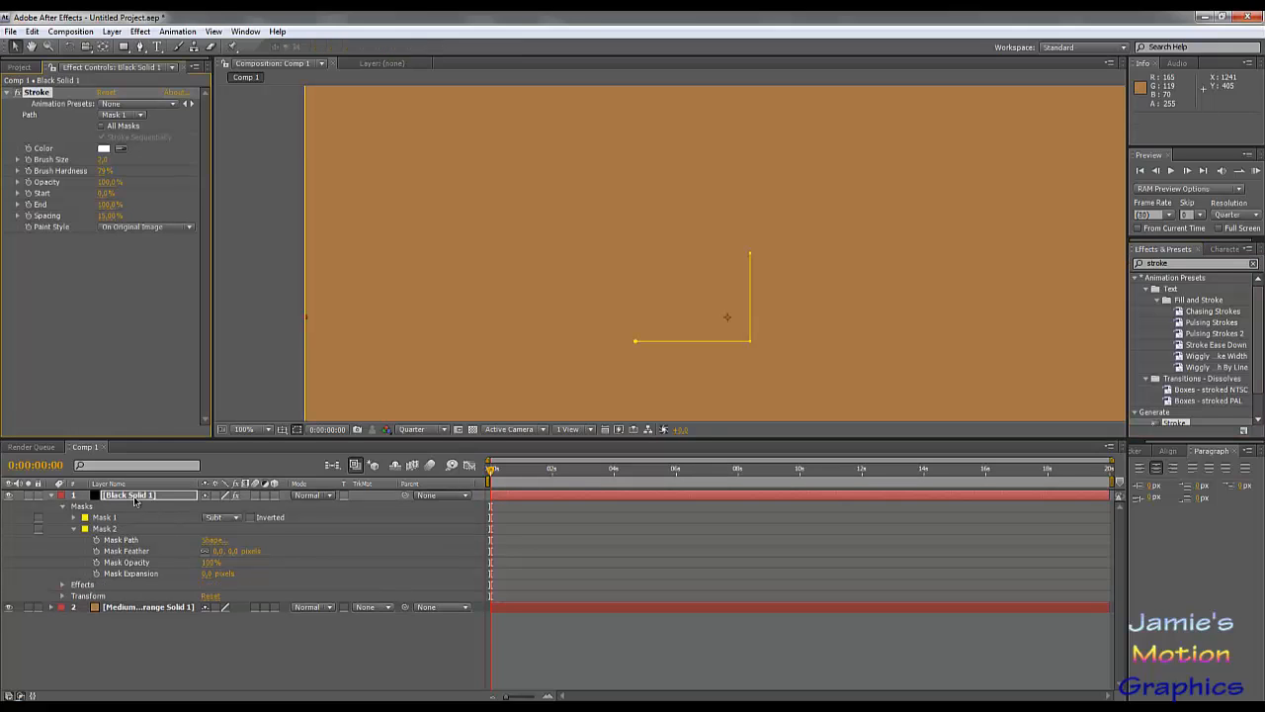
Set the Stroke effect's path to Mask 2 and its brush size to about 33.
left_click(122, 117)
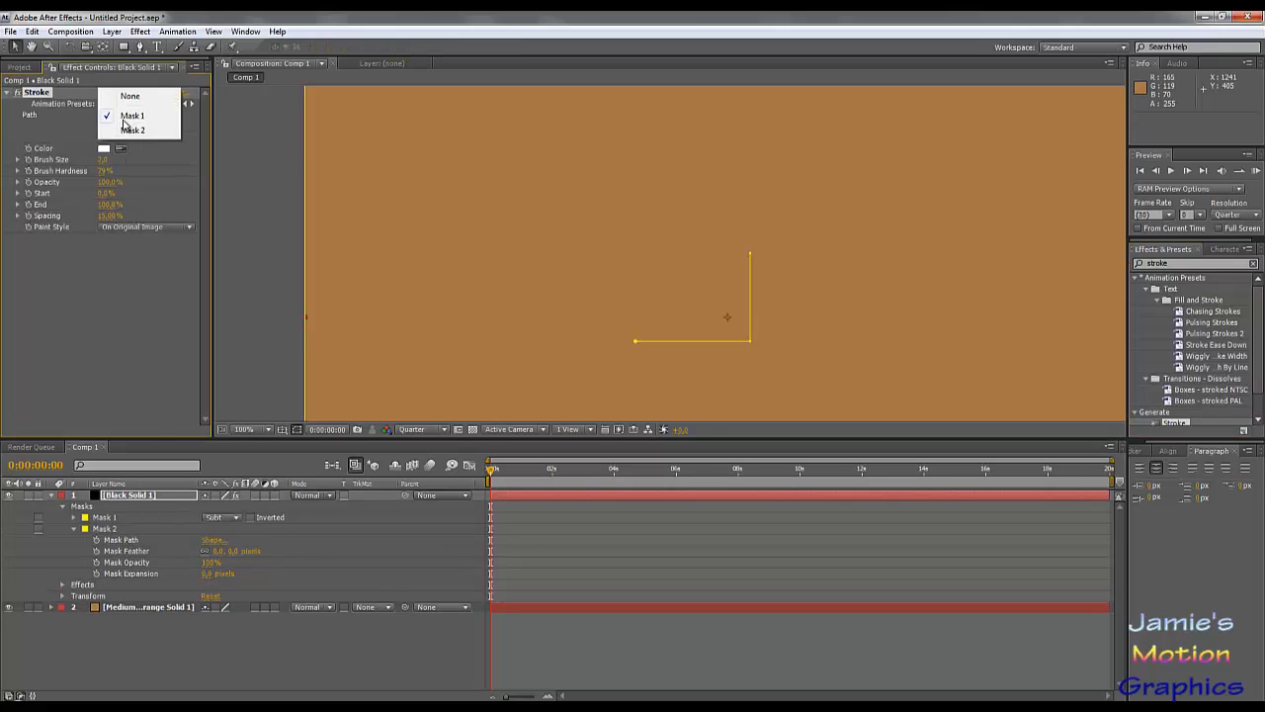
left_click(133, 132)
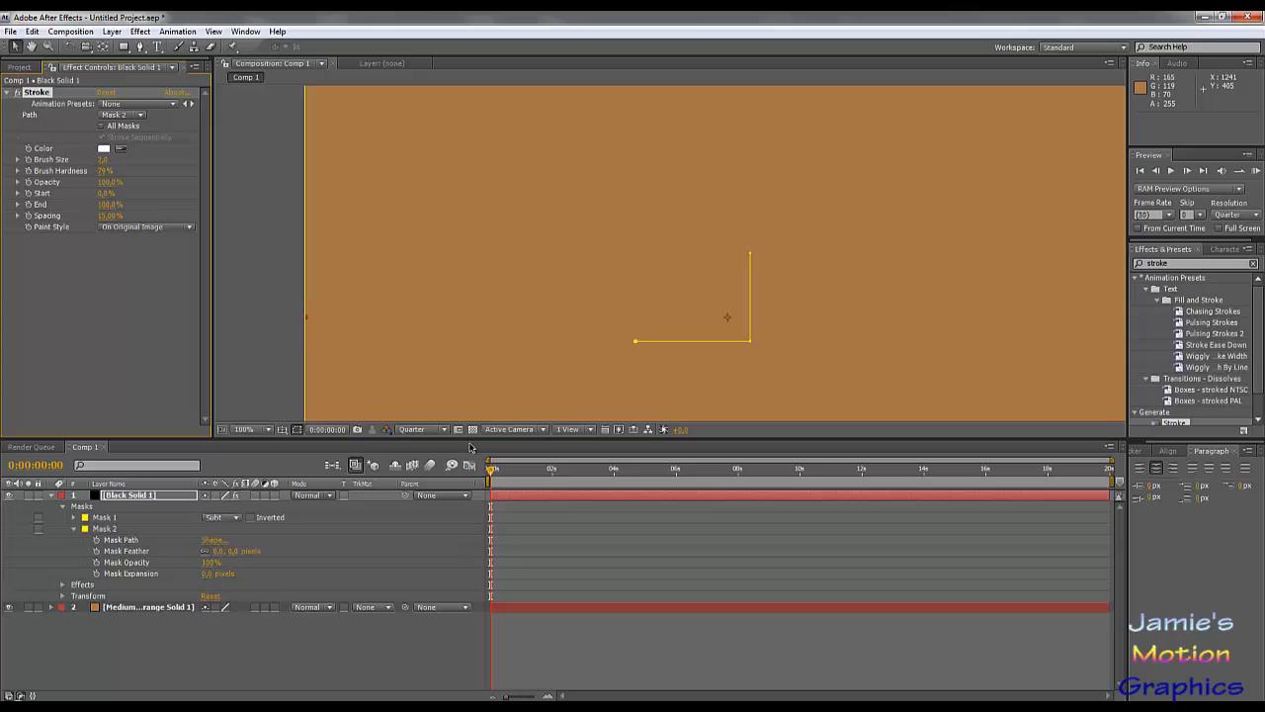
left_click_drag(103, 160, 317, 169)
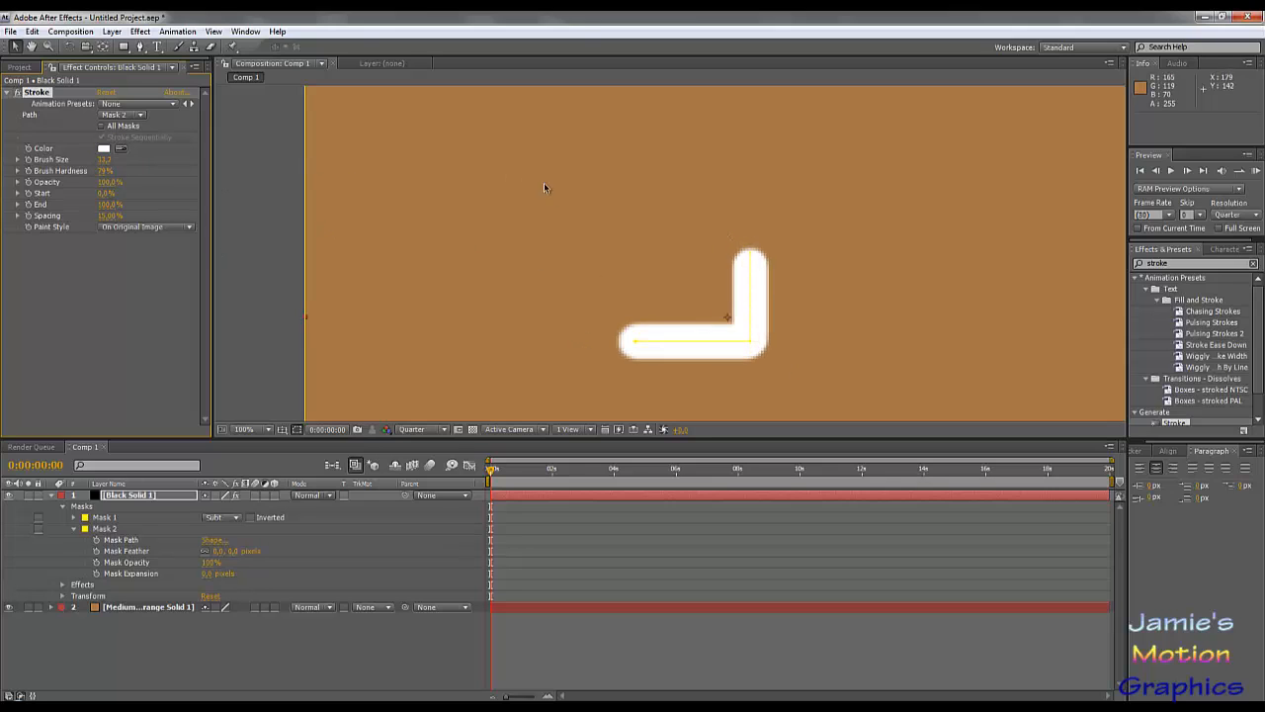
Set Mask 2's bounding box to left 540, top 260, right 740 and bottom 460 px.
scroll(577, 226, "down", 4)
scroll(584, 234, "up", 4)
scroll(601, 245, "up", 2)
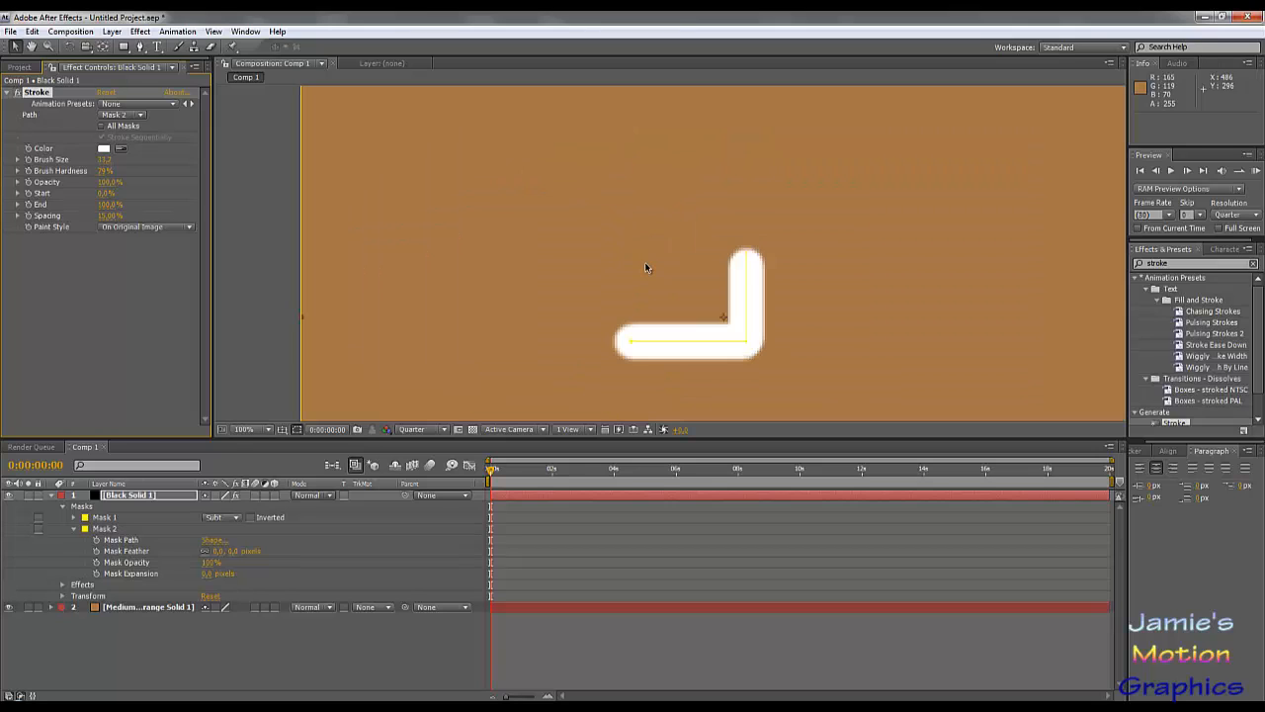
left_click_drag(508, 282, 395, 262)
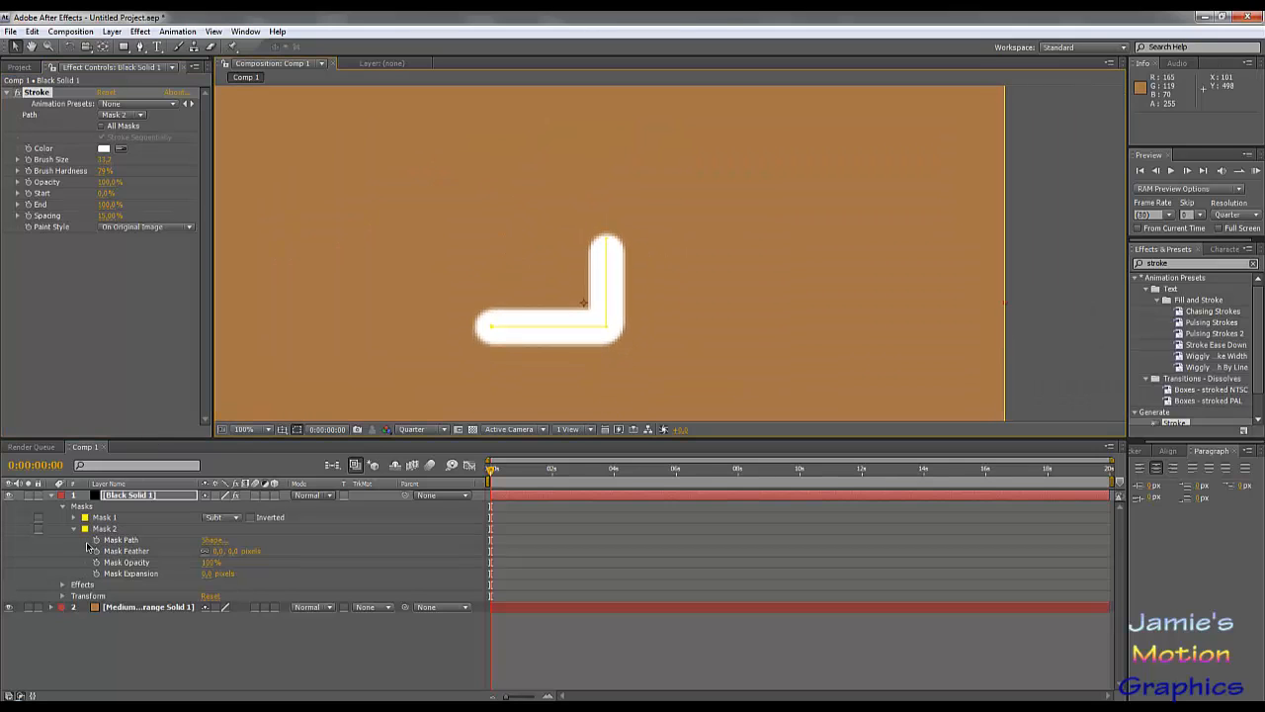
left_click(211, 539)
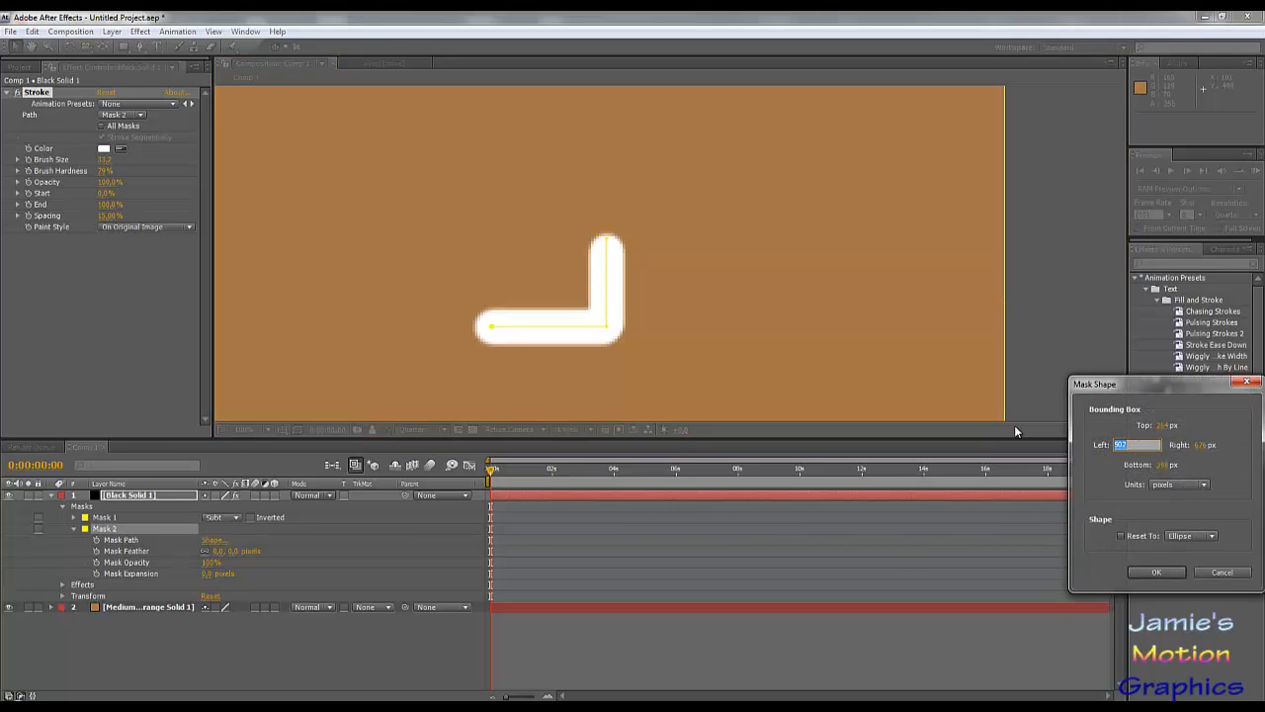
type("540")
key("Tab")
type("260")
key("Tab")
type("740")
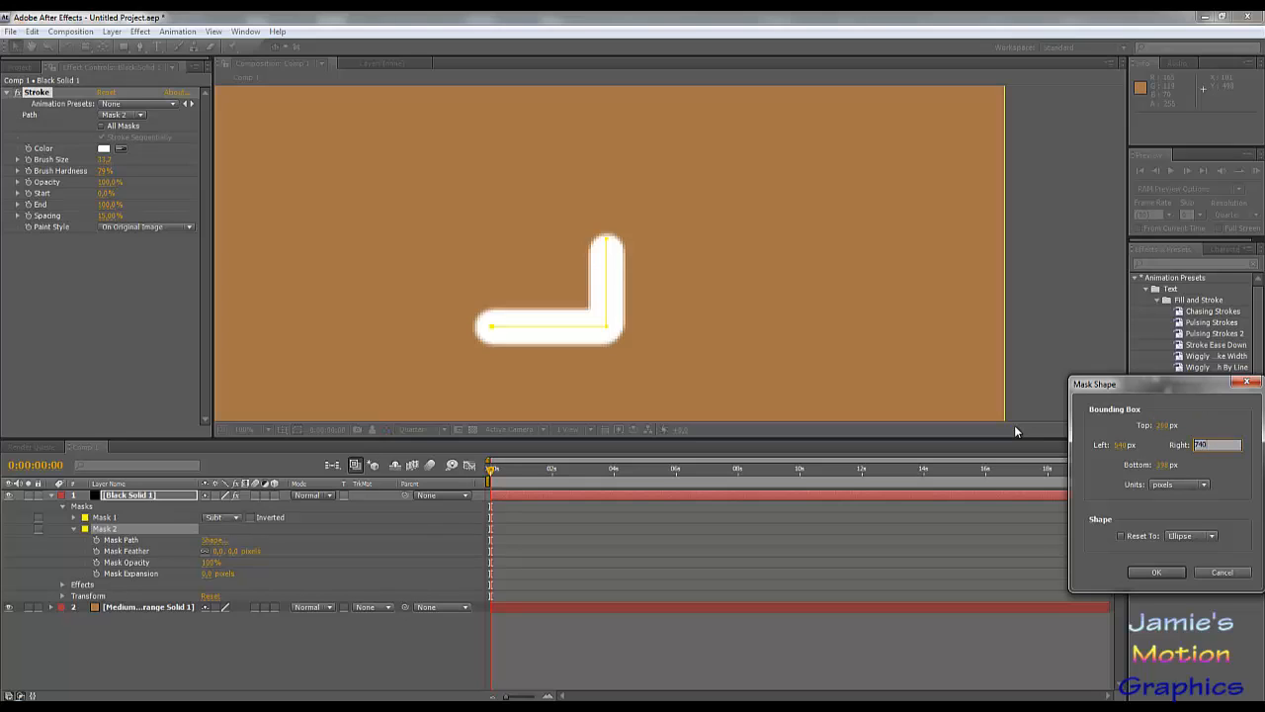
key("Tab")
type("460")
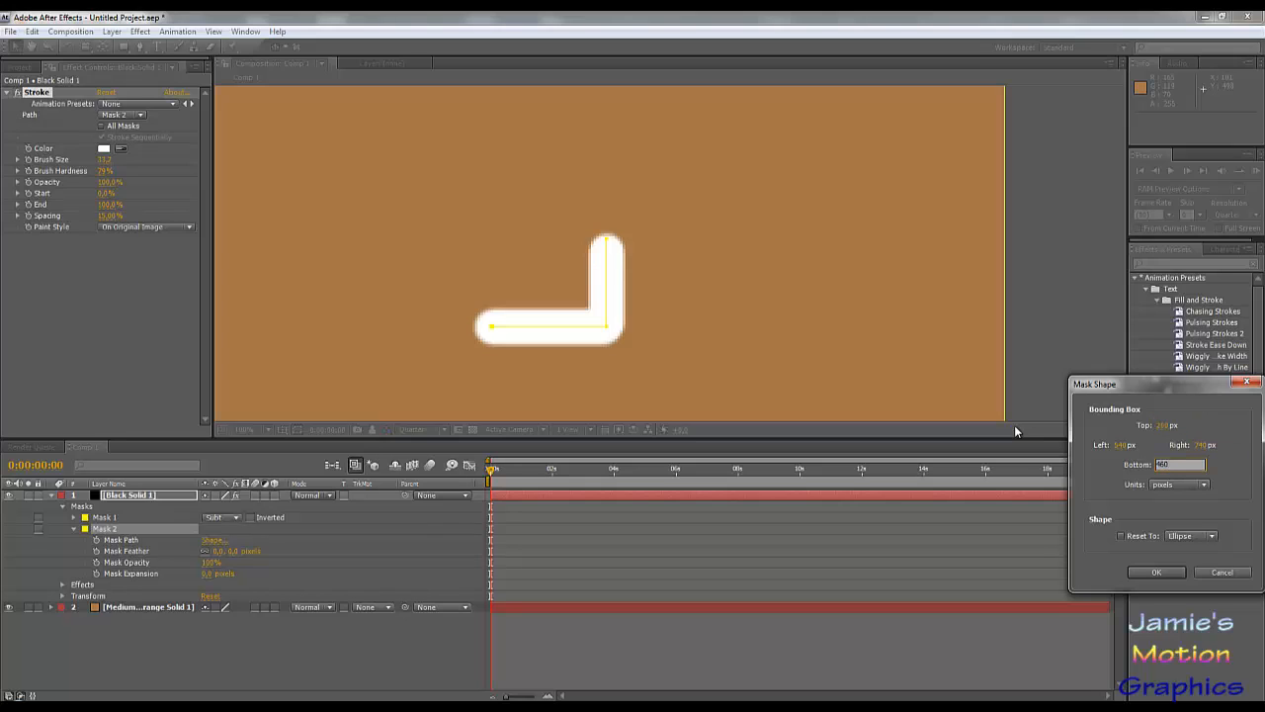
key("Tab")
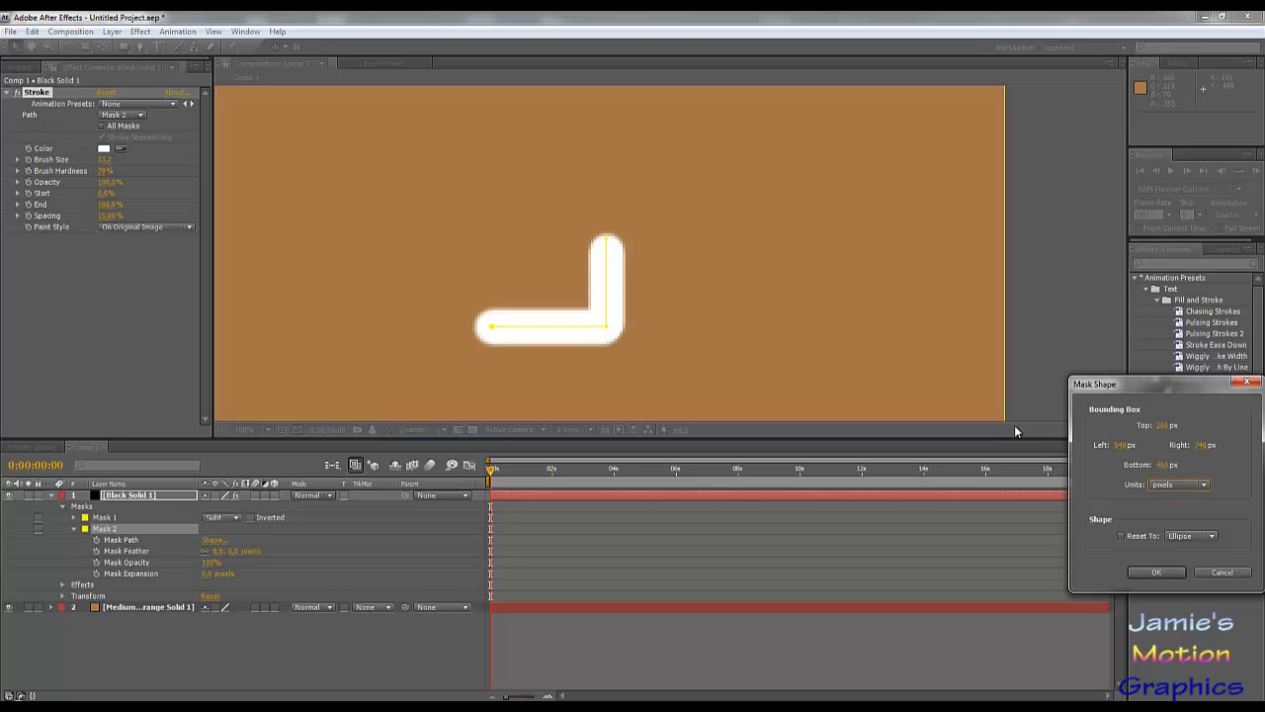
left_click(1157, 570)
Inspect the resized L in the composition and show the black solid's Anchor Point values.
scroll(629, 275, "down", 2)
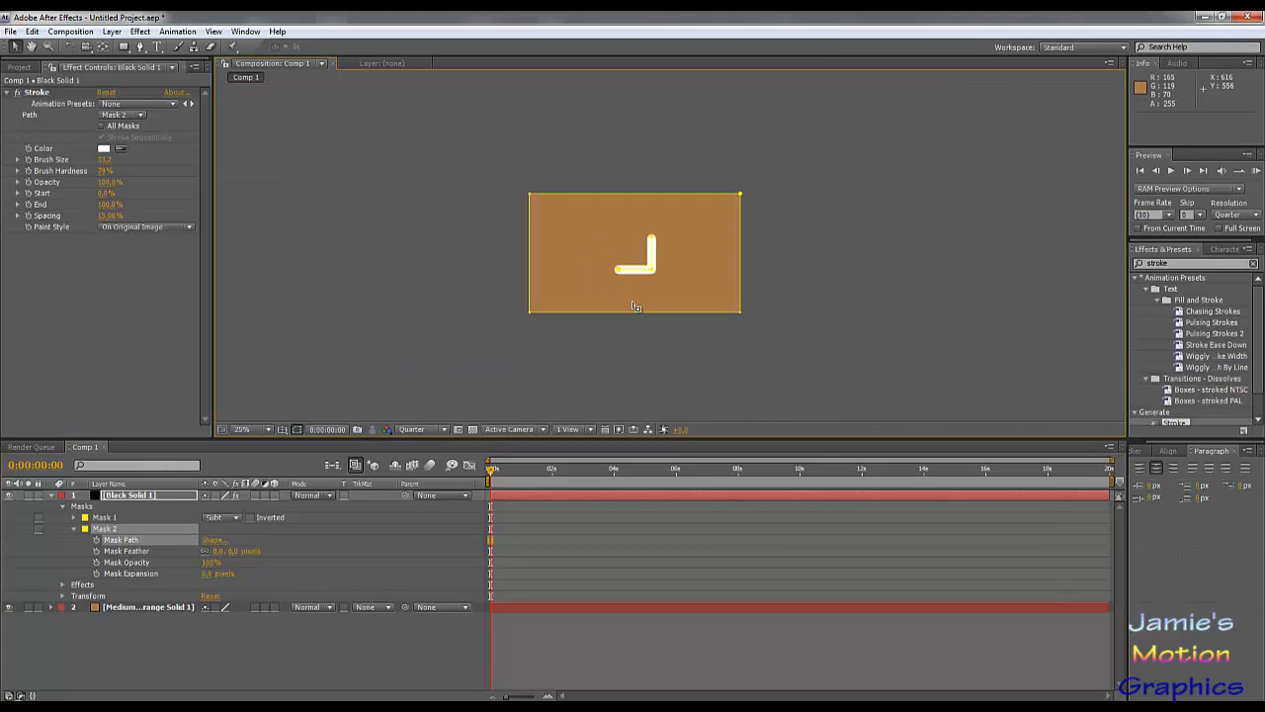
scroll(630, 301, "up", 2)
left_click_drag(631, 302, 842, 347)
scroll(820, 346, "down", 1)
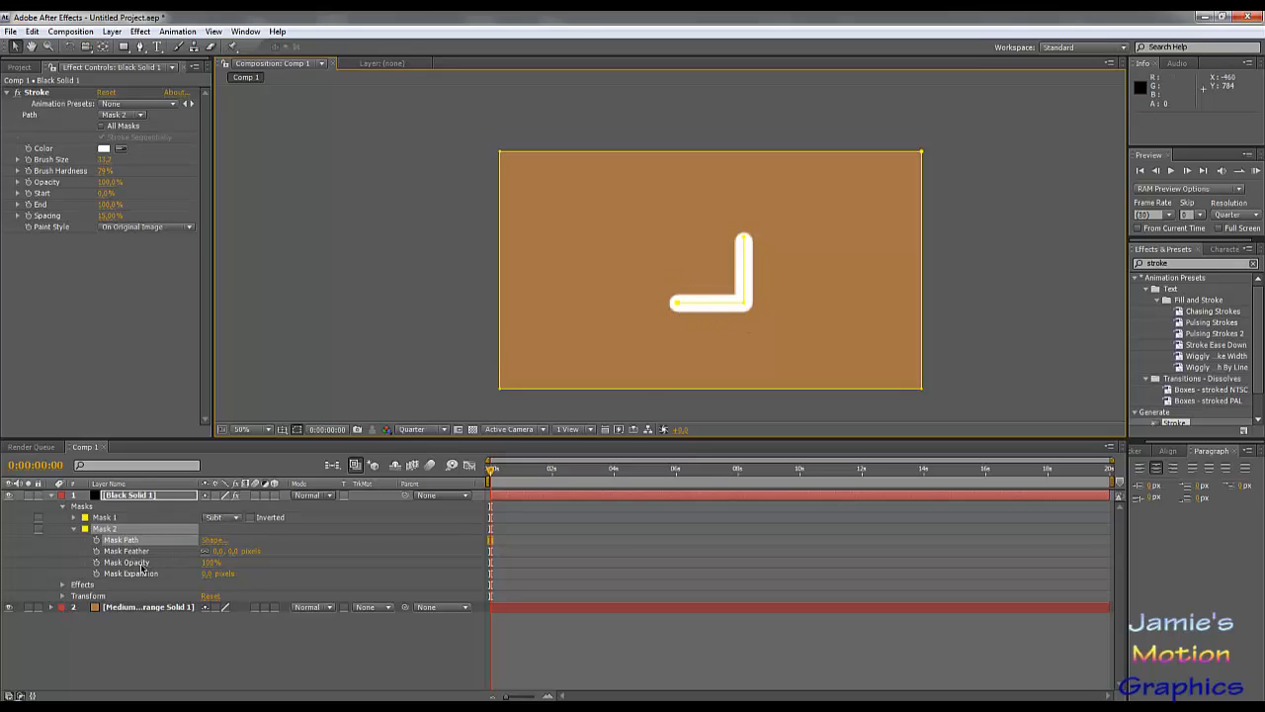
key("period")
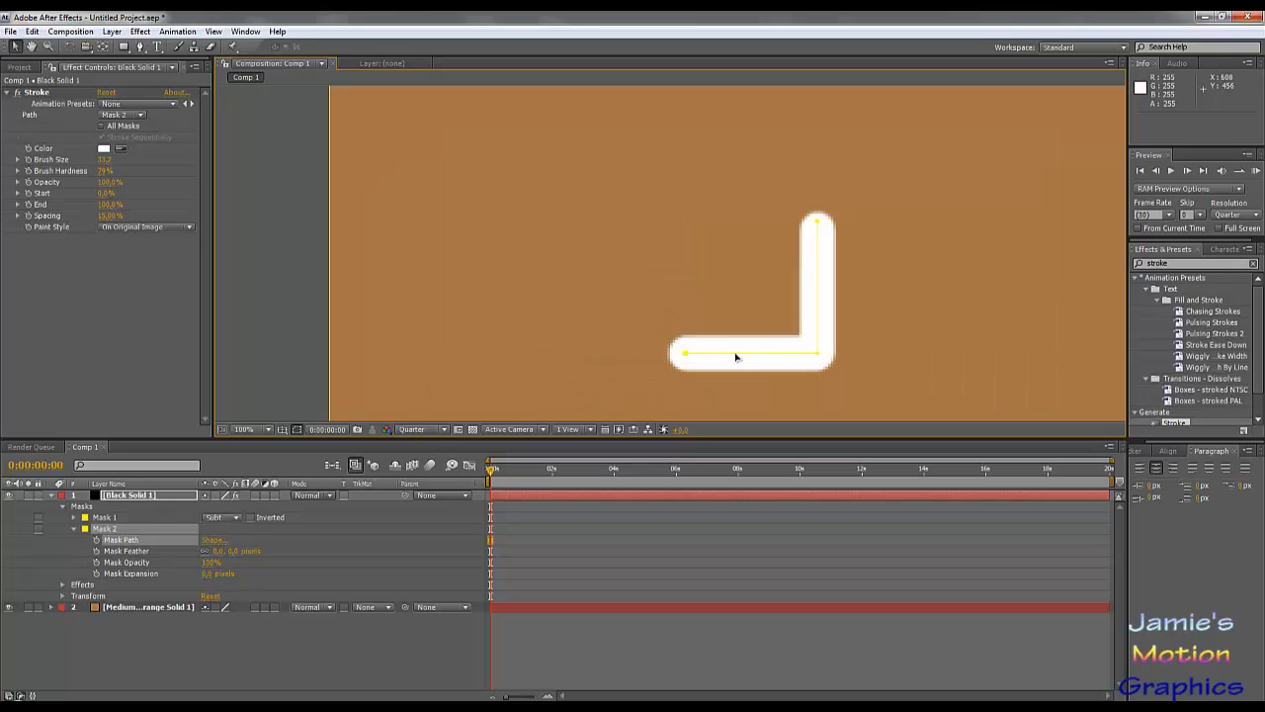
key("a")
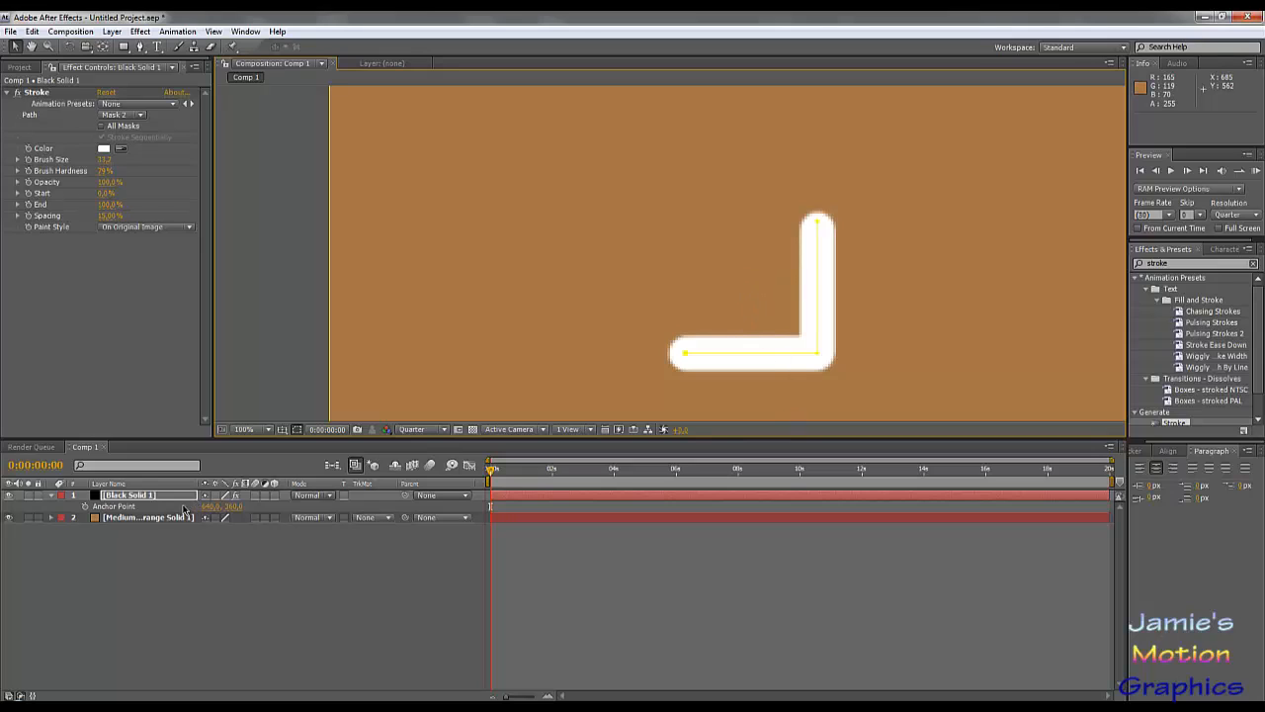
Set Mask 2's bounding box to left 440, top 160, right 640 and bottom 360 px.
left_click(51, 495)
left_click(51, 495)
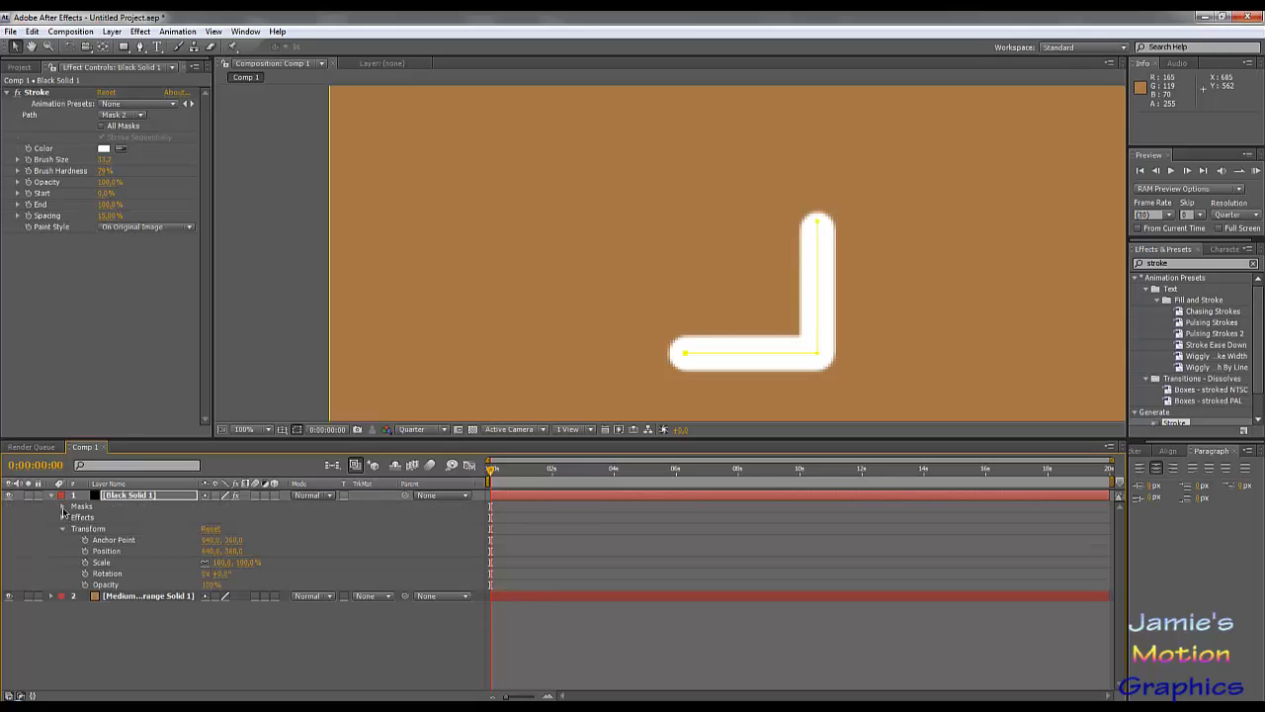
left_click(62, 508)
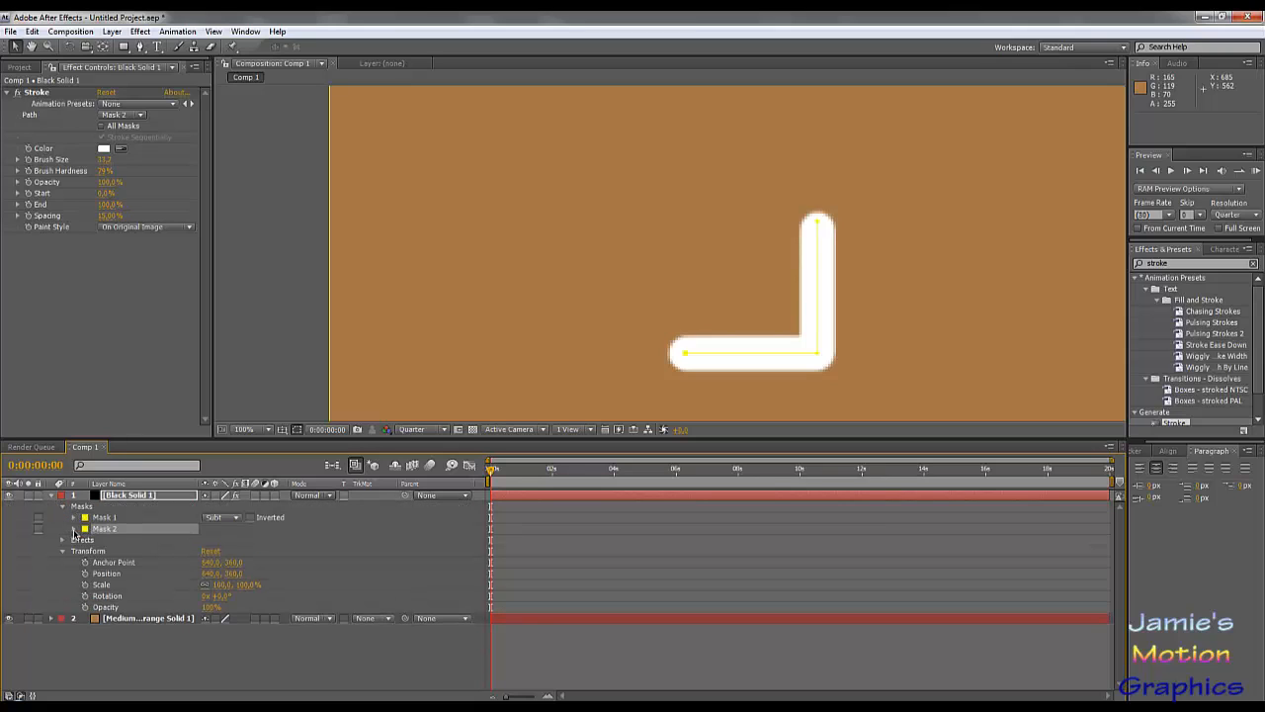
left_click(74, 530)
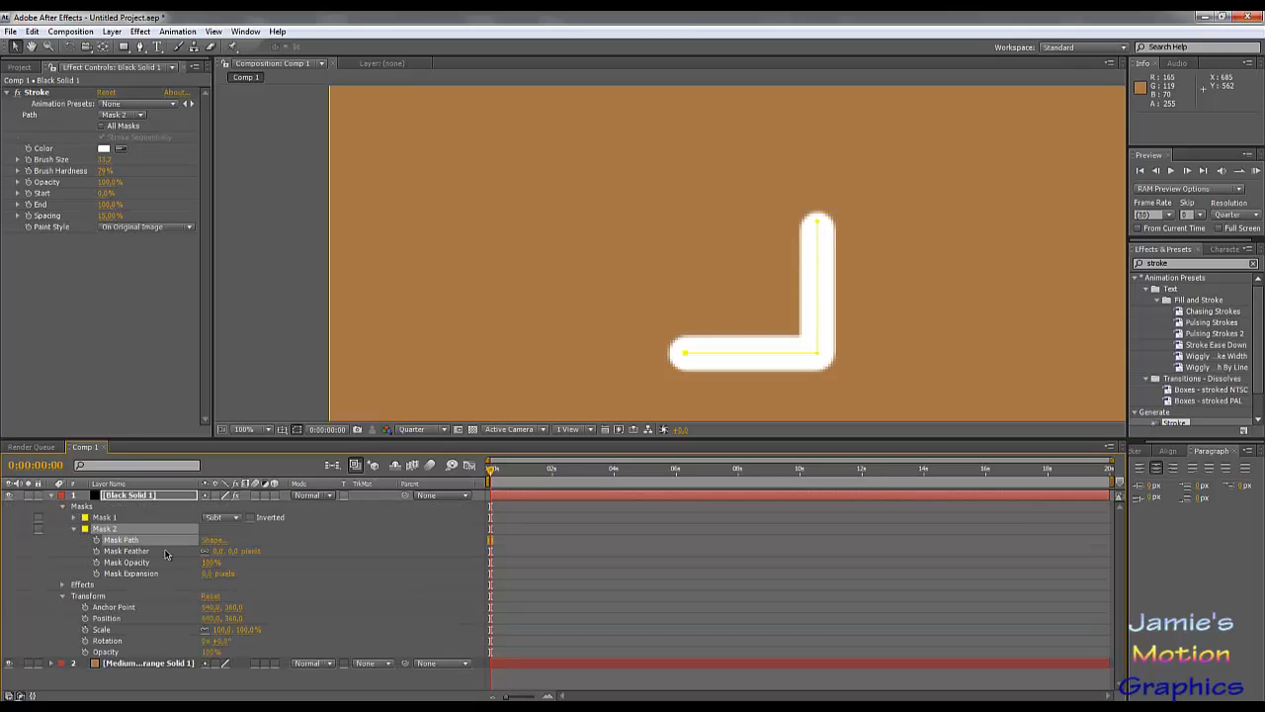
left_click(220, 539)
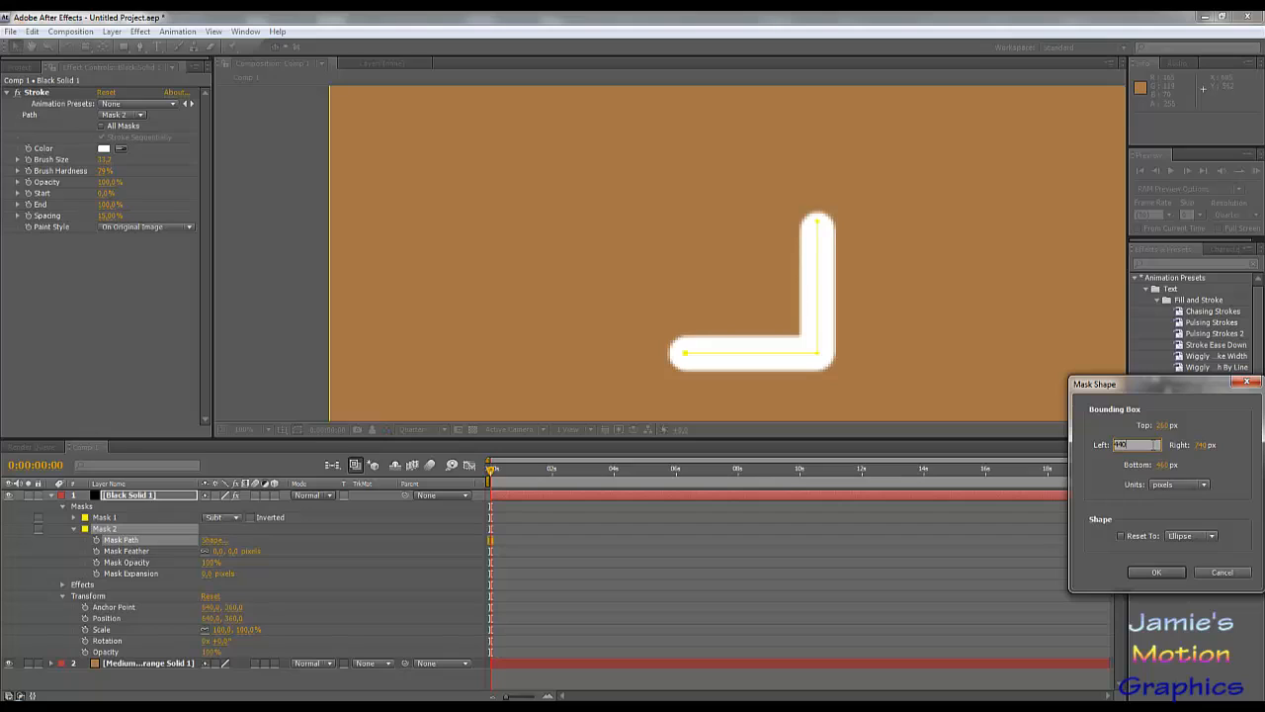
key("shift+Tab")
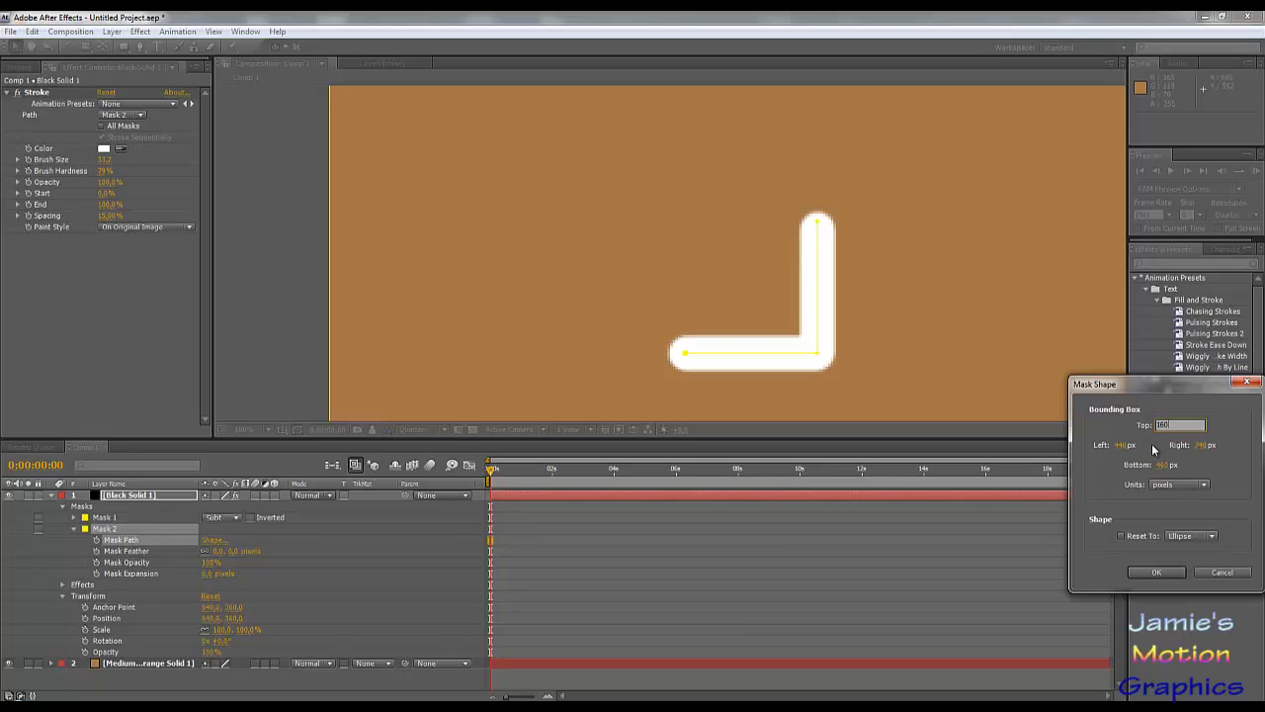
type("160")
key("Tab")
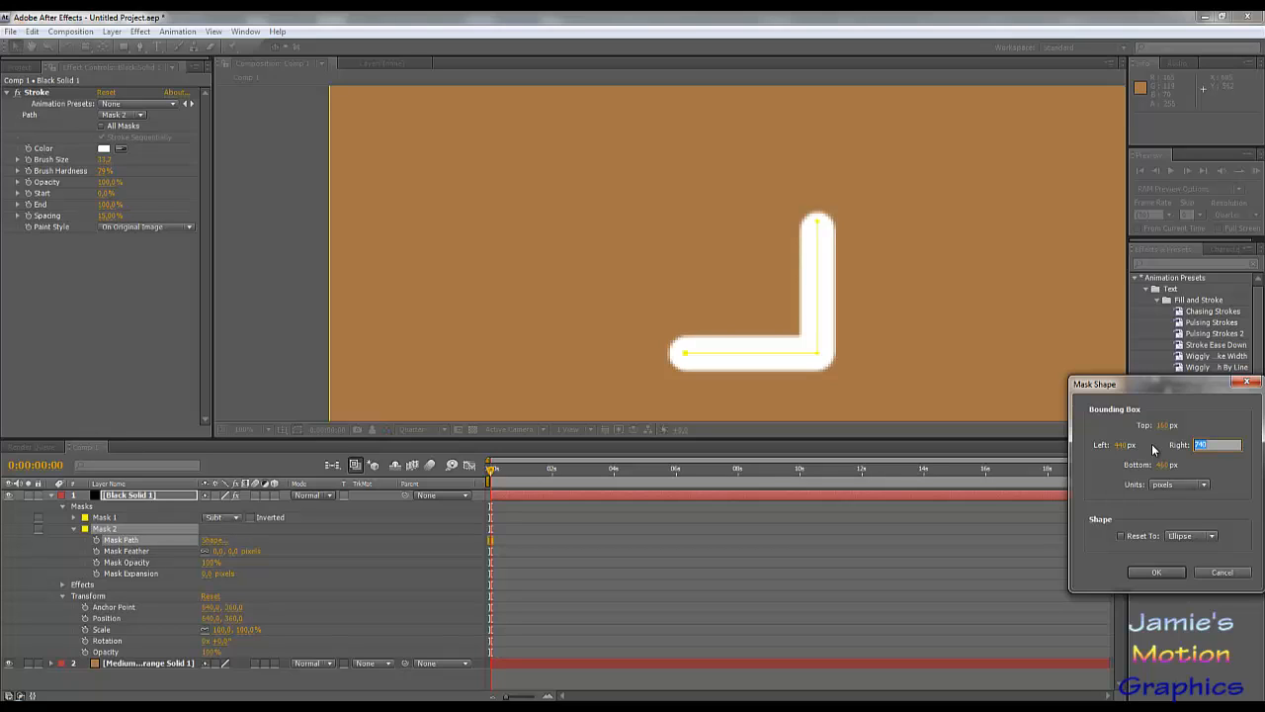
type("640")
key("Tab")
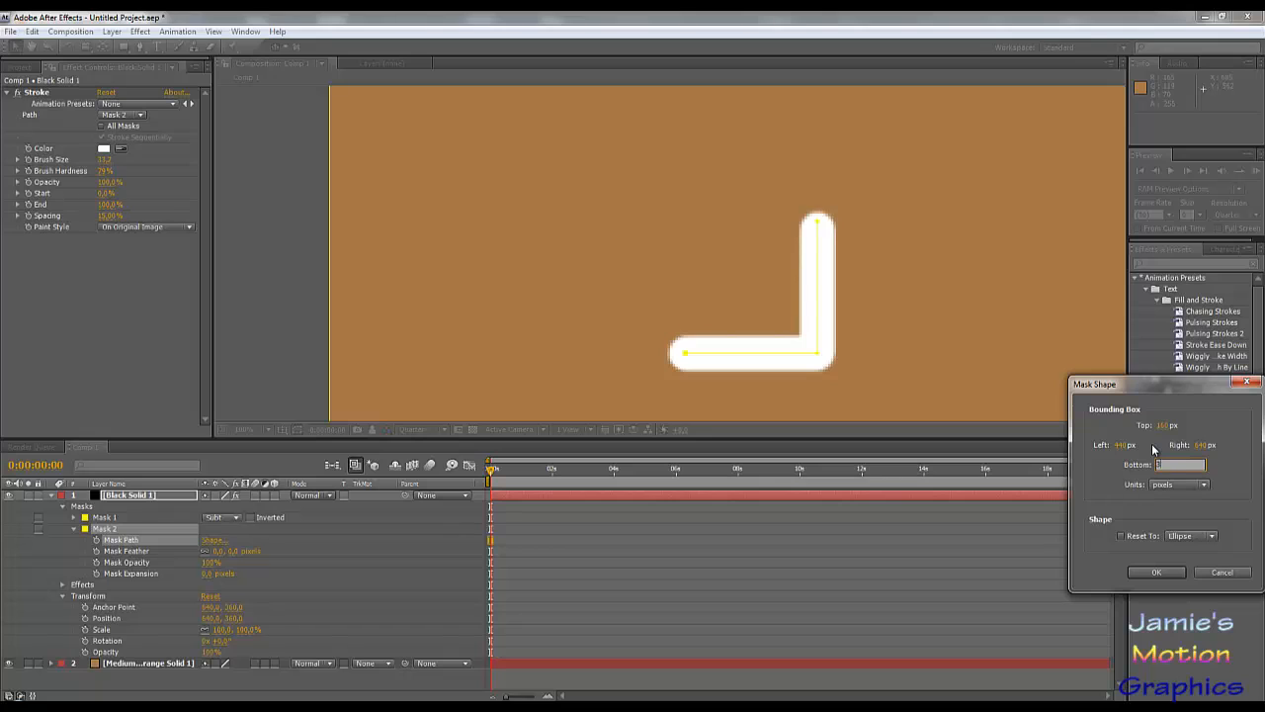
key("Return")
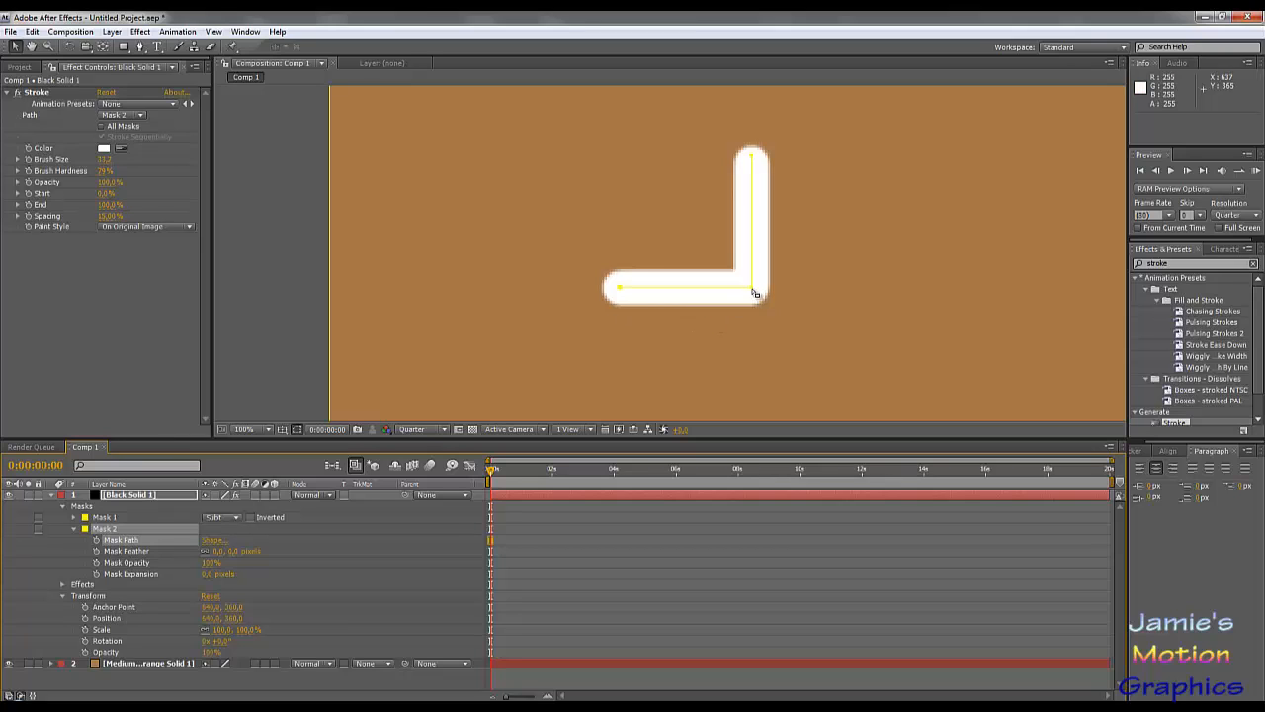
Examine the L's placement in the composition and compare its corner with the black solid's anchor point.
scroll(753, 292, "down", 2)
scroll(753, 292, "up", 2)
scroll(741, 294, "down", 4)
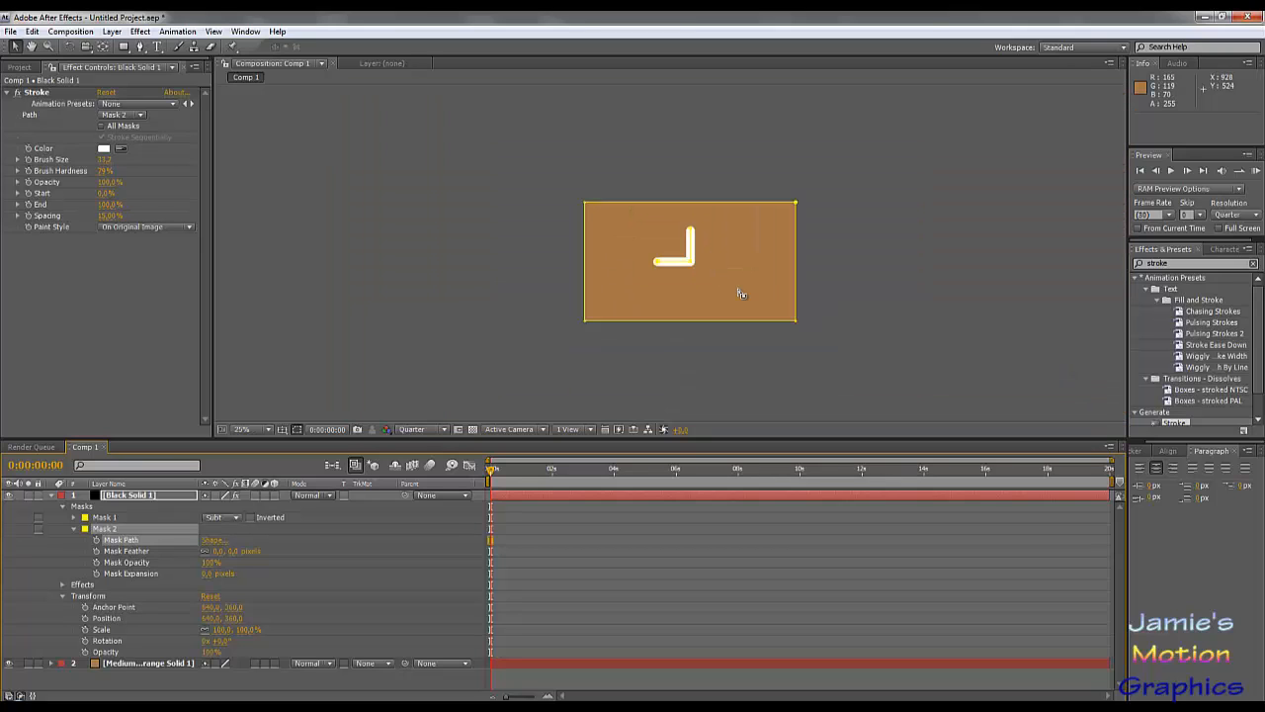
scroll(741, 294, "up", 2)
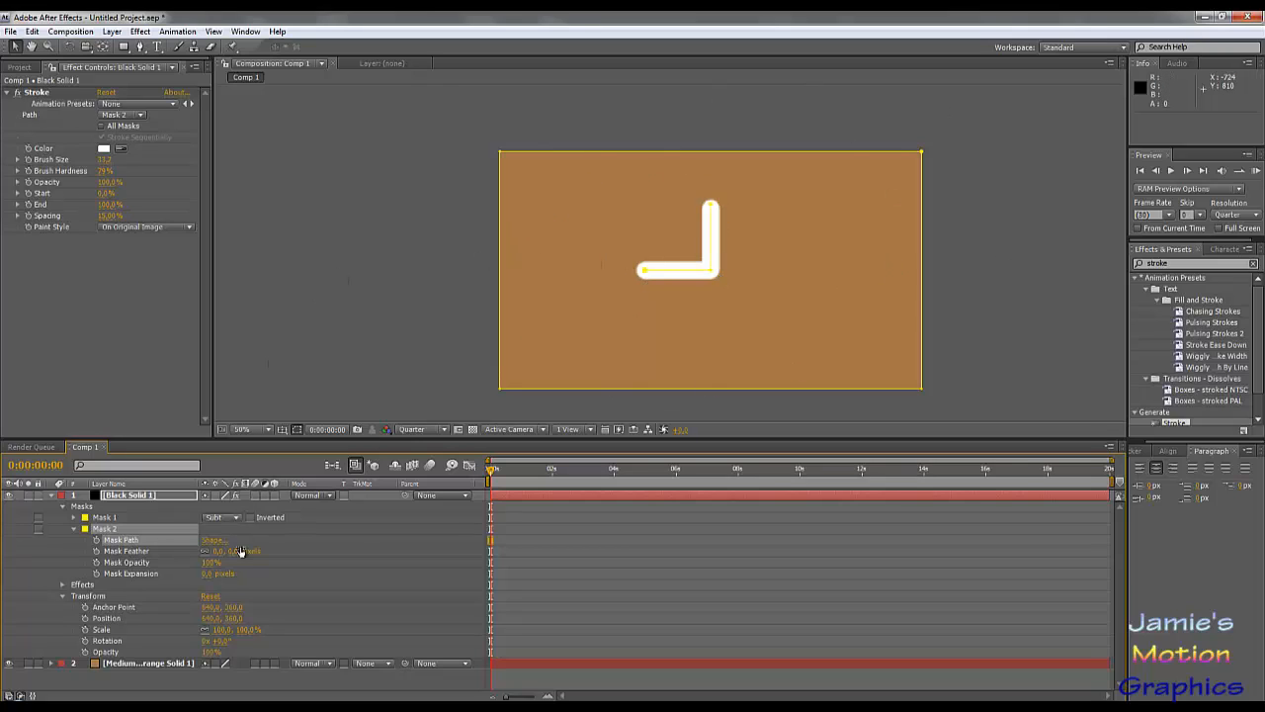
left_click(75, 530)
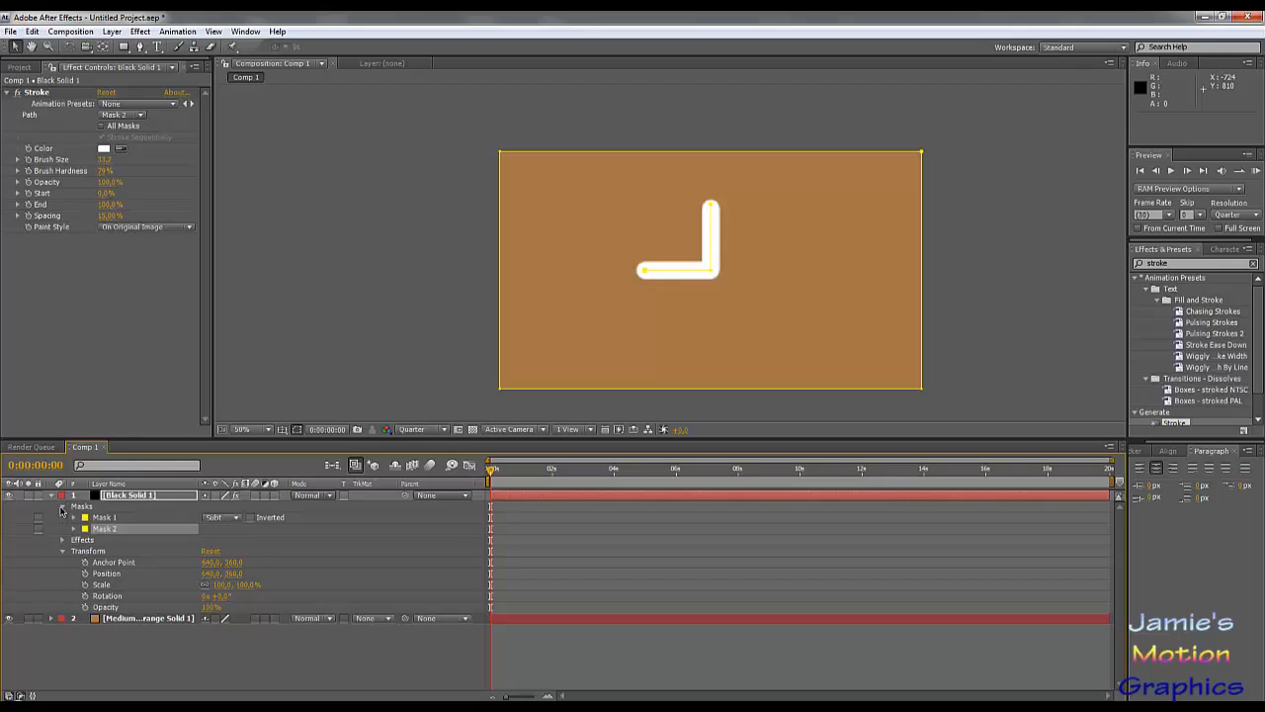
left_click(62, 507)
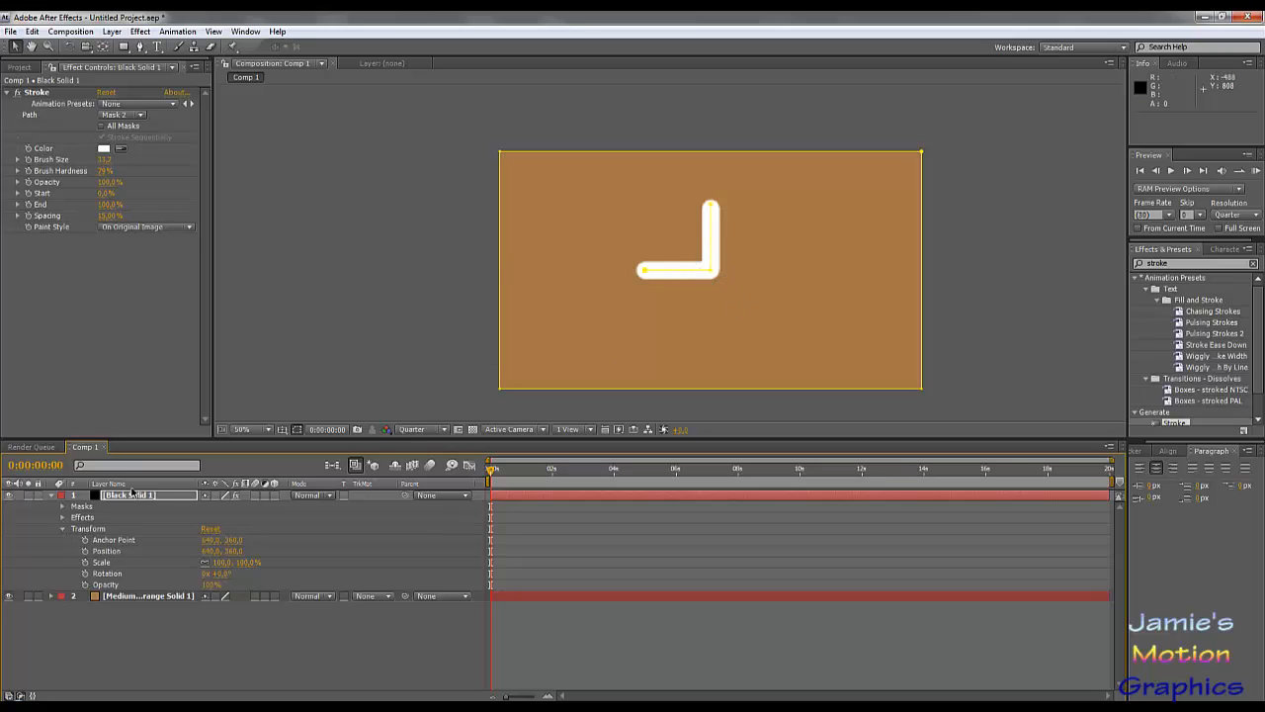
left_click(135, 497)
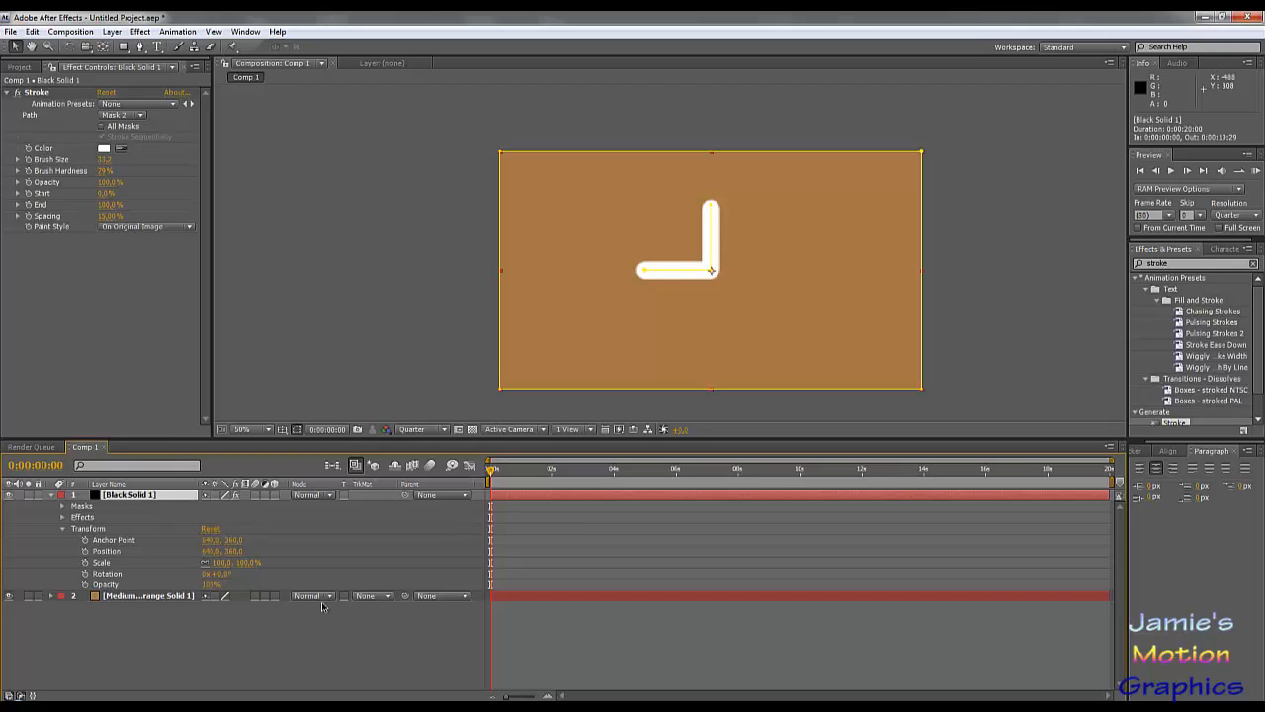
left_click(300, 655)
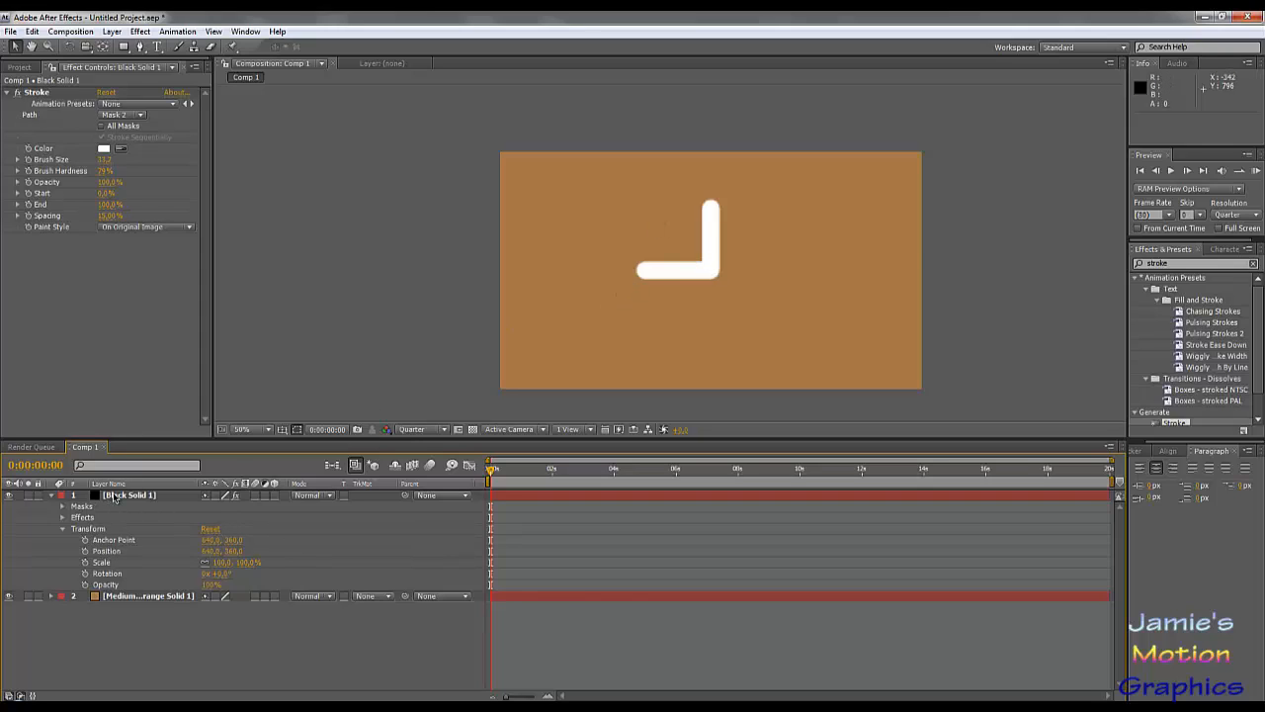
Start keyframing the black solid's Position at 0:00:00:00 and set it to 540, 260.
left_click(85, 551)
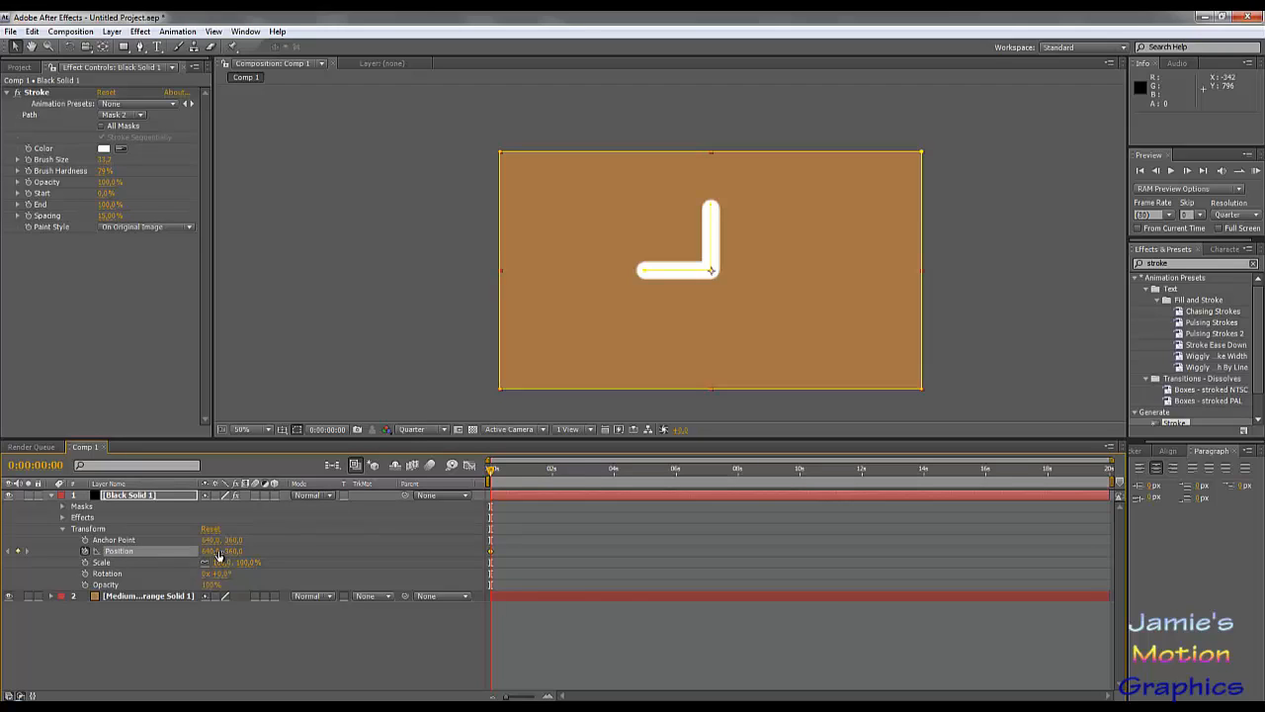
left_click(211, 551)
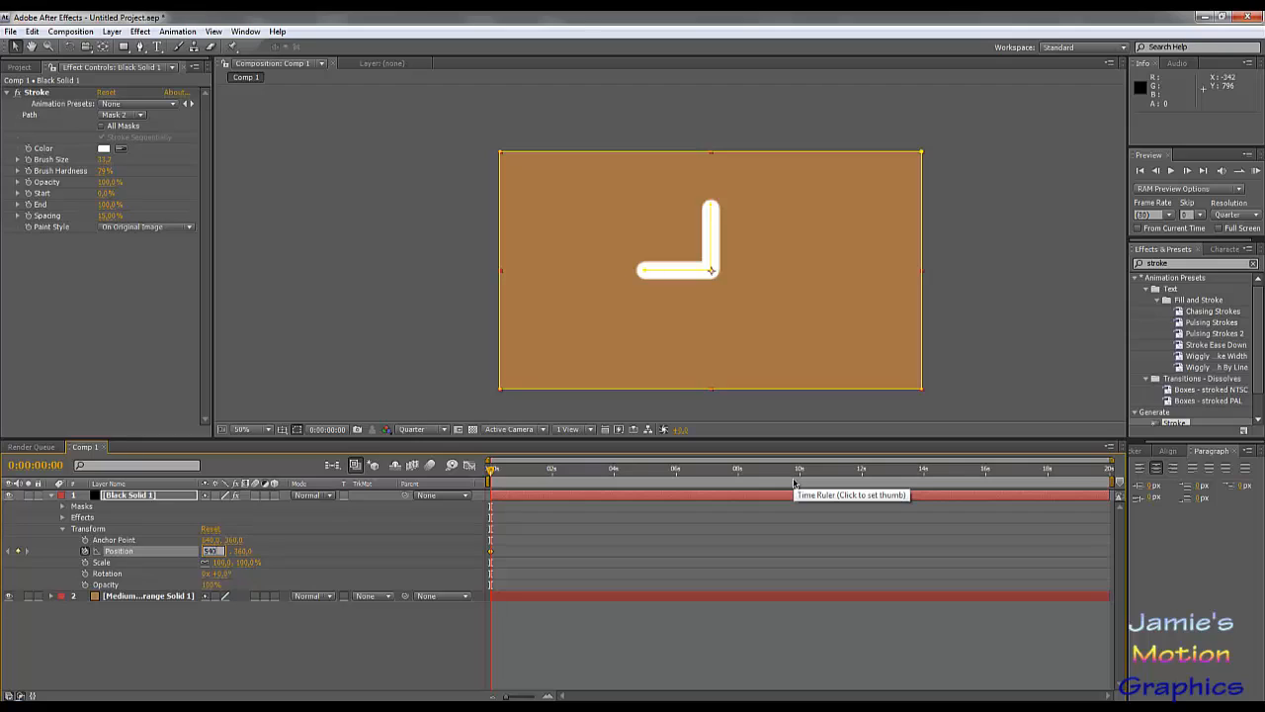
key("Tab")
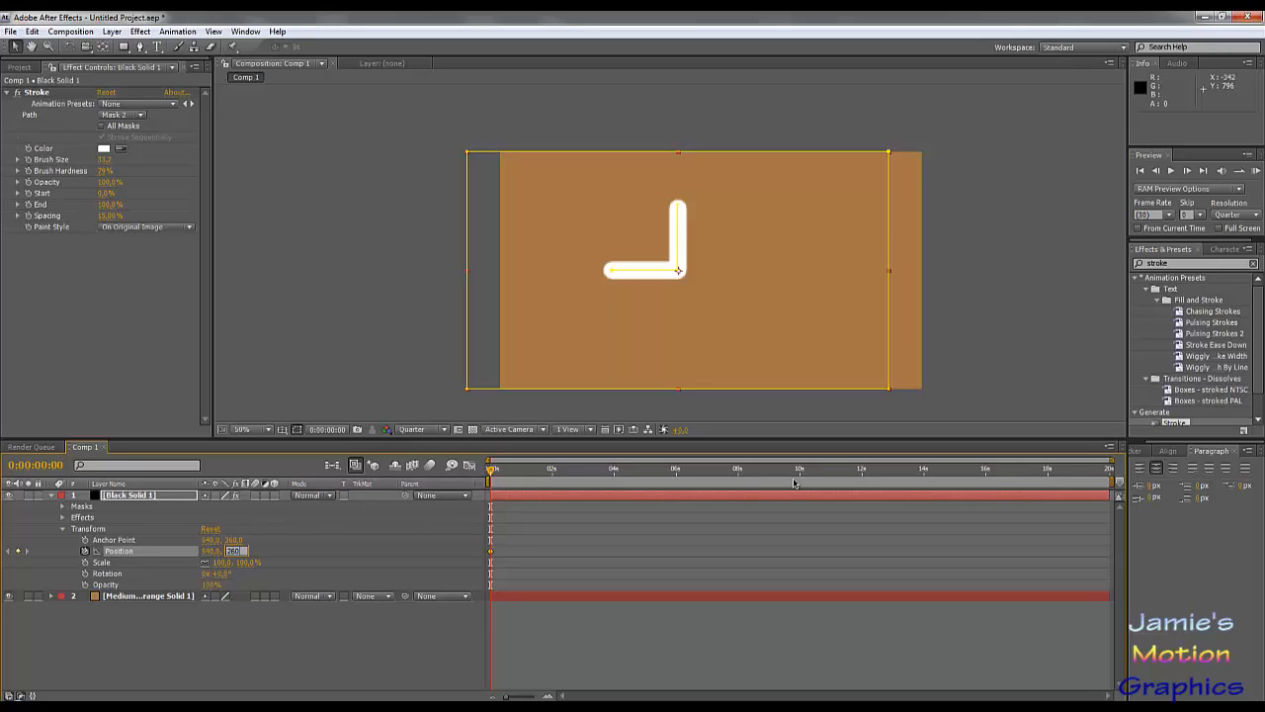
type("260")
key("Return")
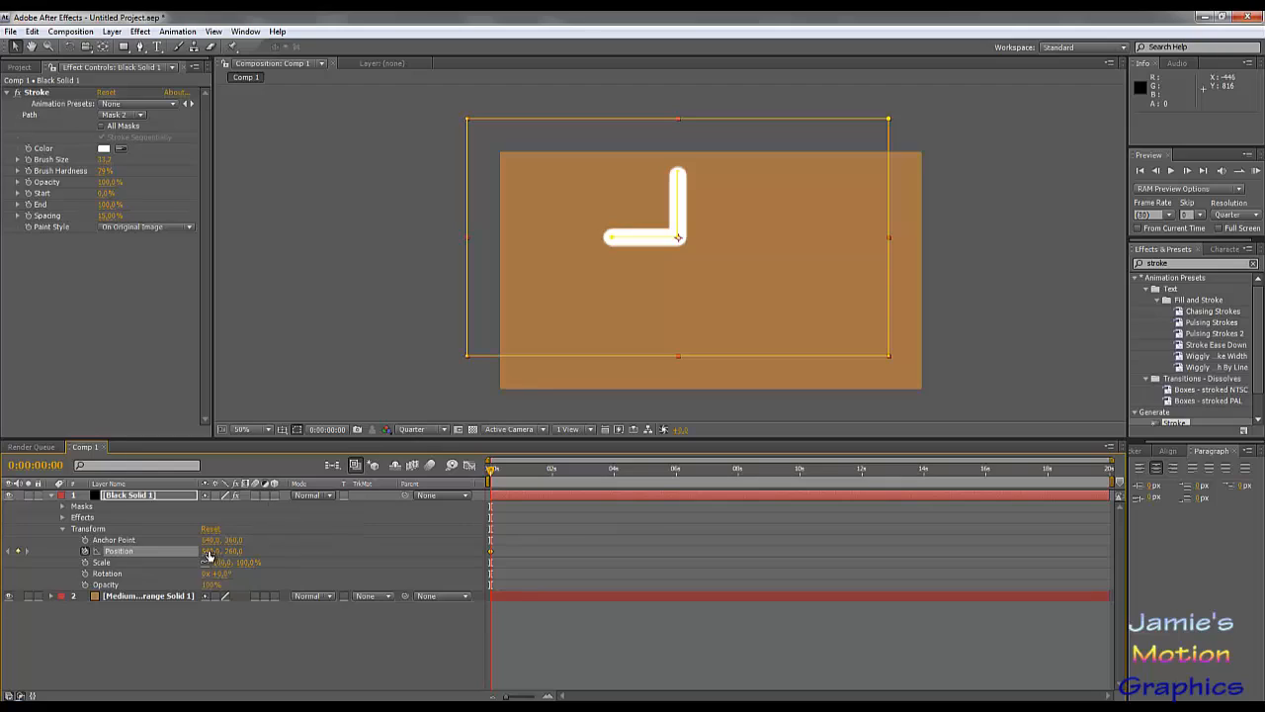
Change the black solid's Position keyframe at 0:00:00:00 to 590, 310.
left_click(211, 550)
type("590")
key("Tab")
key("Return")
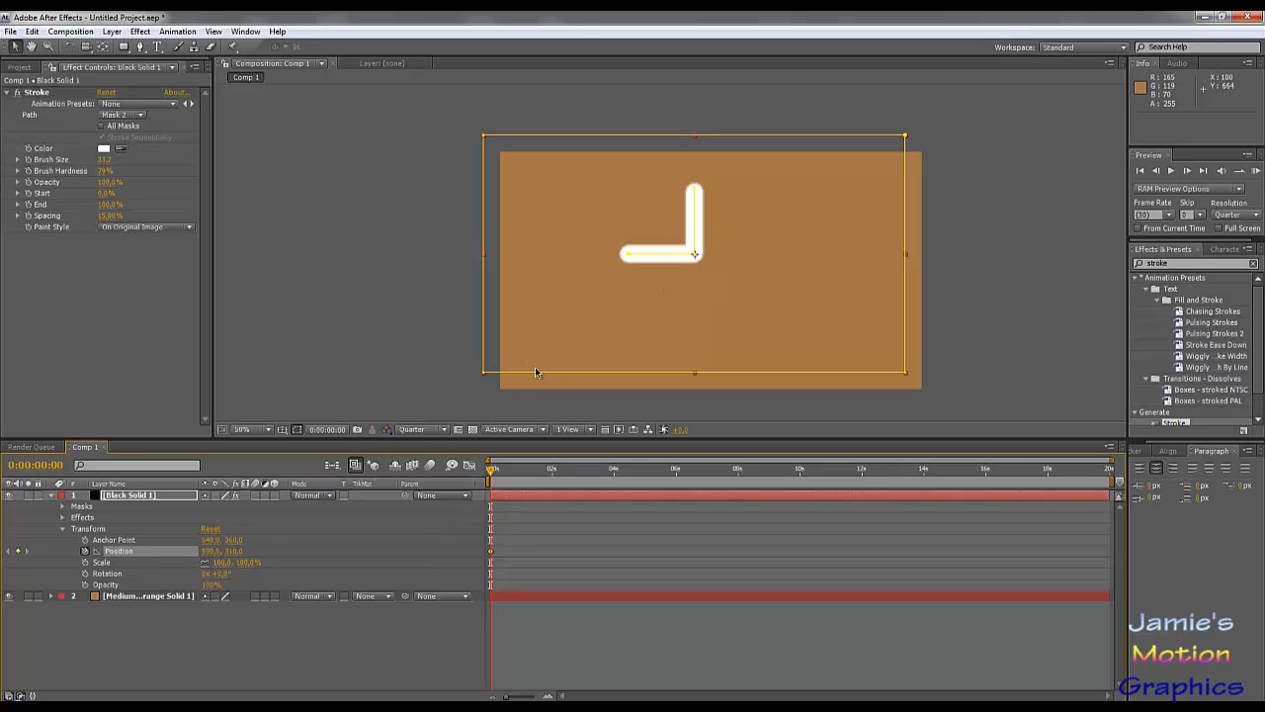
Duplicate the black solid and set the duplicate's Rotation to 180°.
left_click(131, 496)
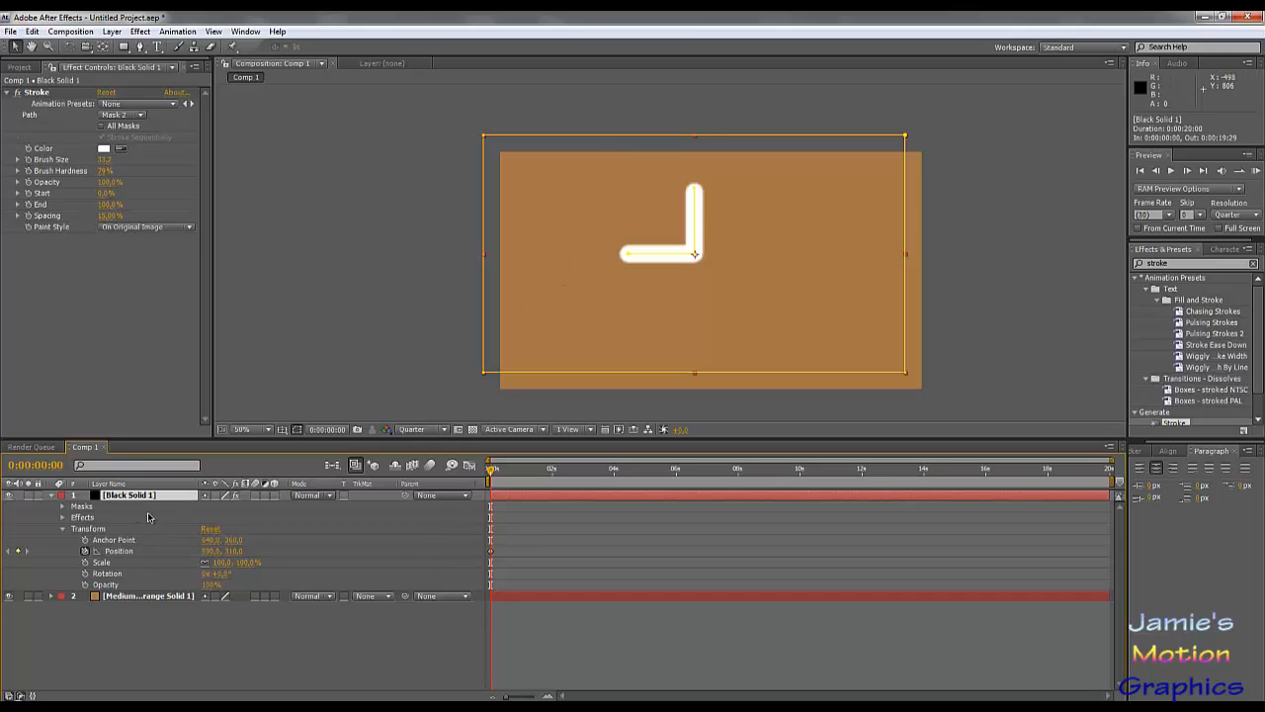
key("ctrl+d")
key("r")
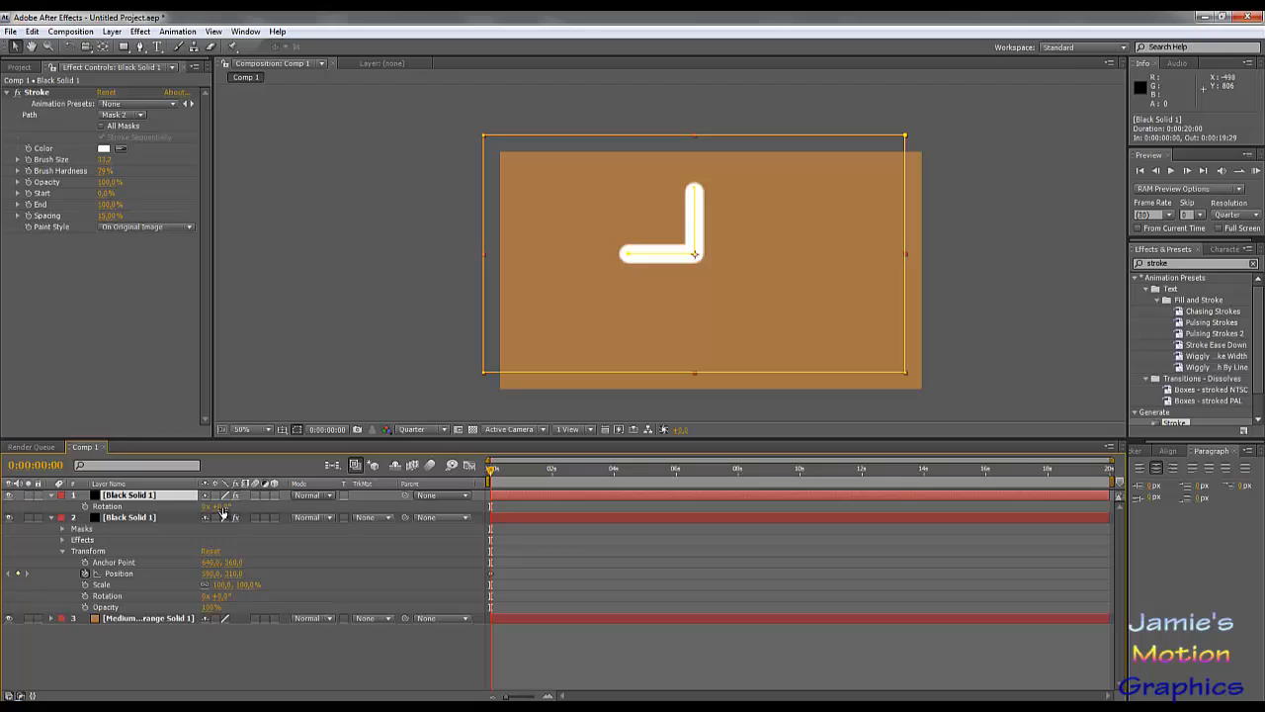
left_click(224, 506)
type("180")
key("Return")
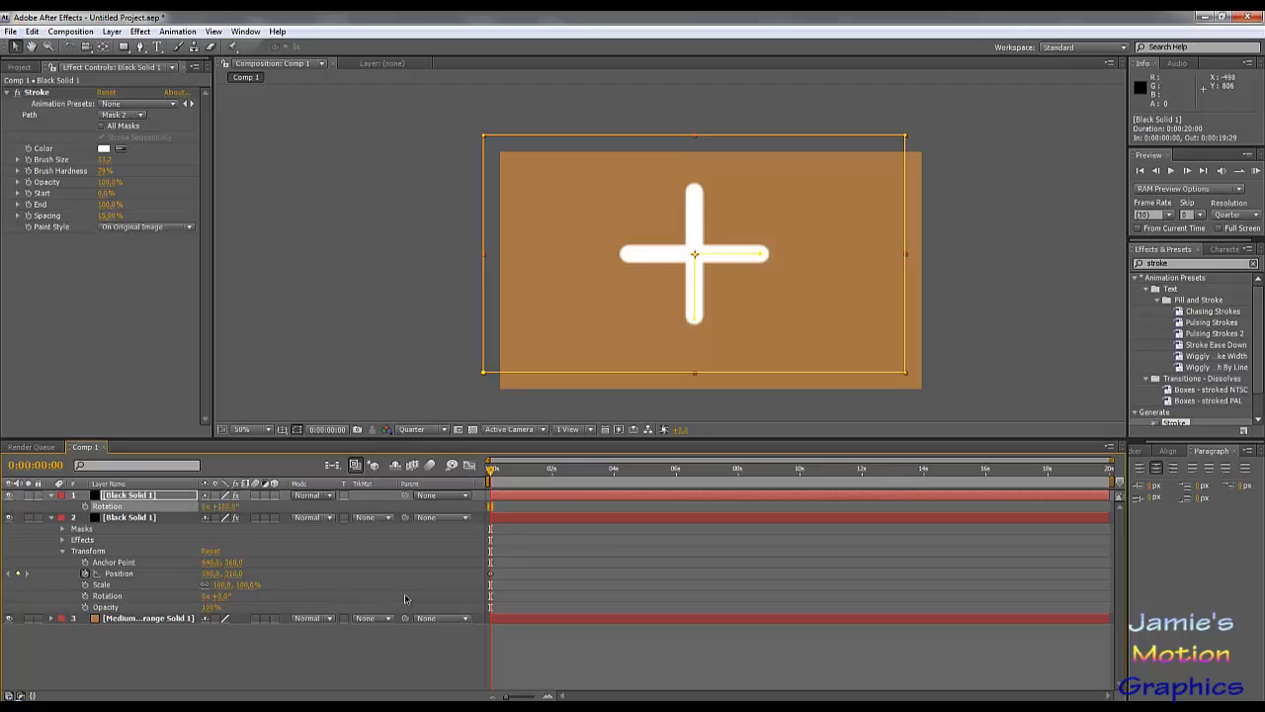
Try a Position of 690, 410 on the original black solid and undo the change.
left_click(211, 574)
type("690")
key("Tab")
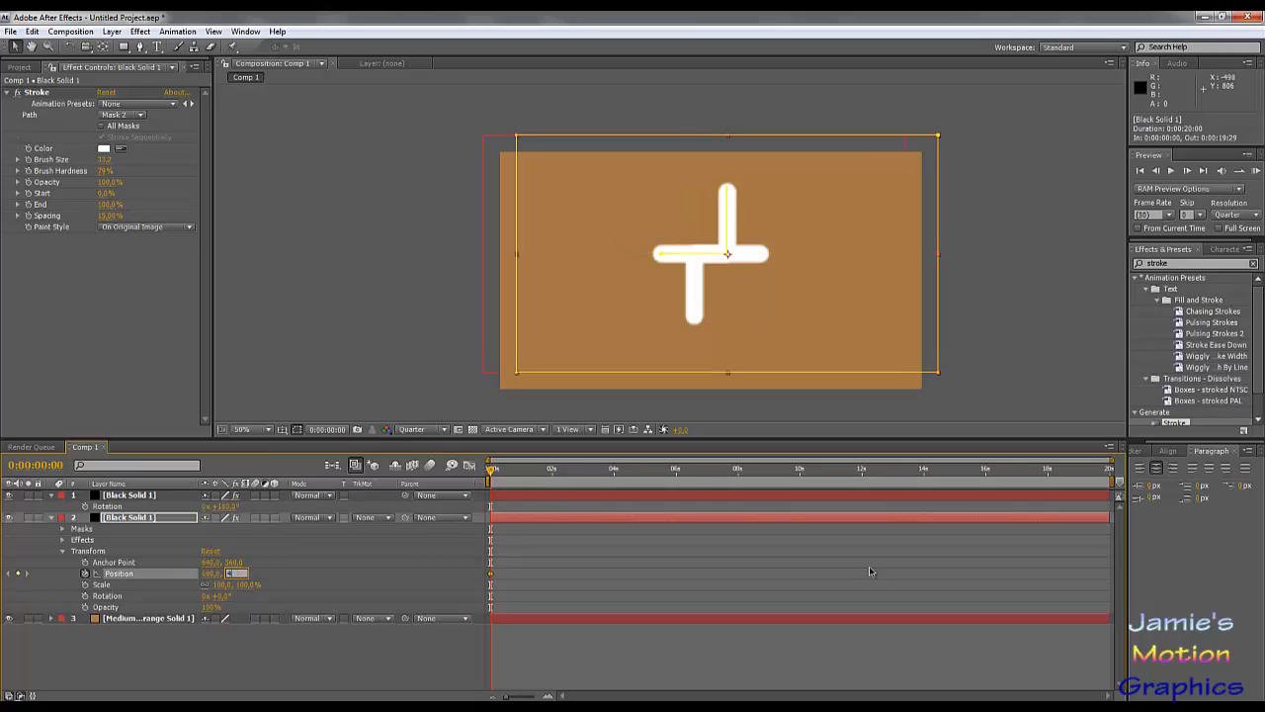
type("410")
key("Return")
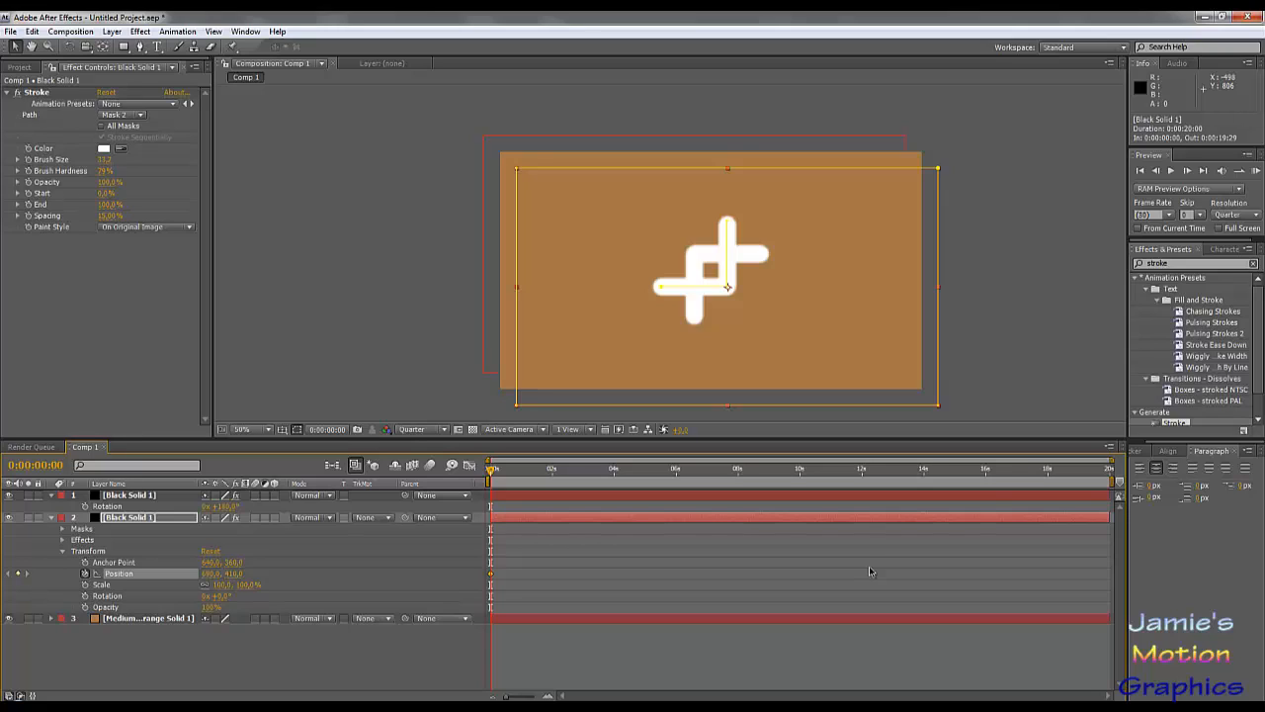
key("ctrl+z")
key("ctrl+z")
Set the rotated duplicate's Position keyframe at 0:00:00:00 to 690, 410.
left_click(177, 497)
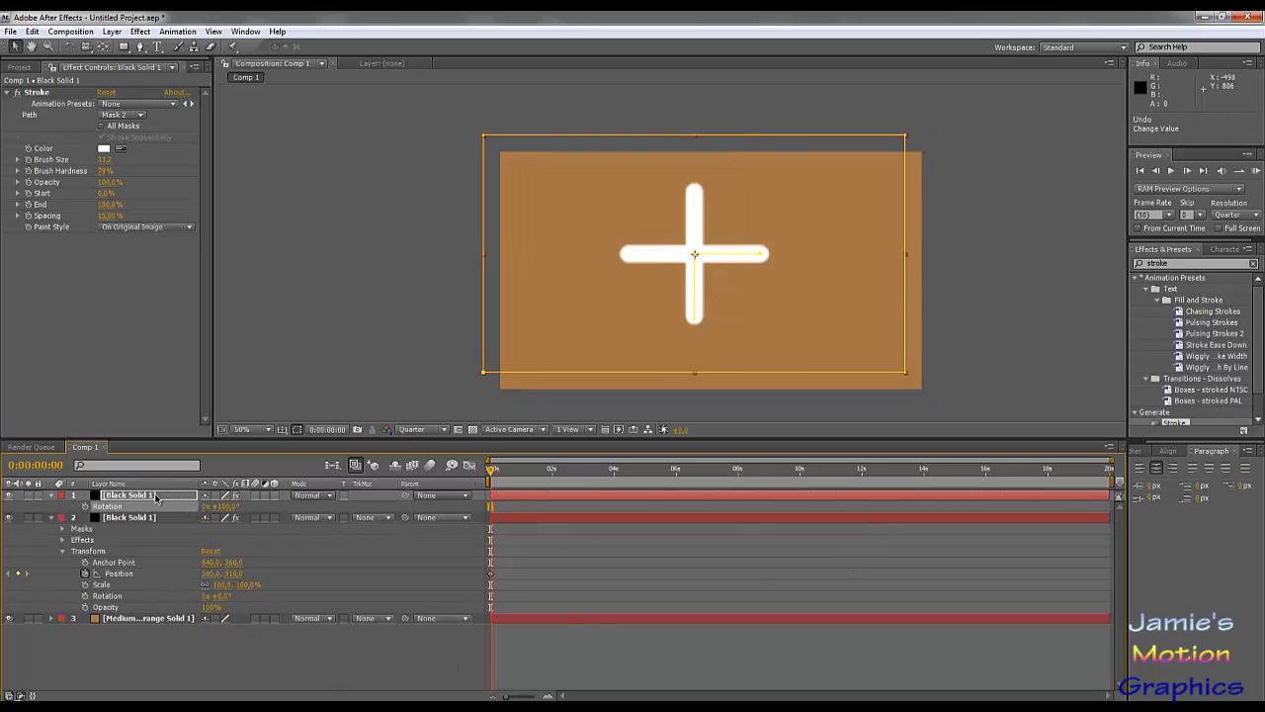
left_click(154, 497)
key("p")
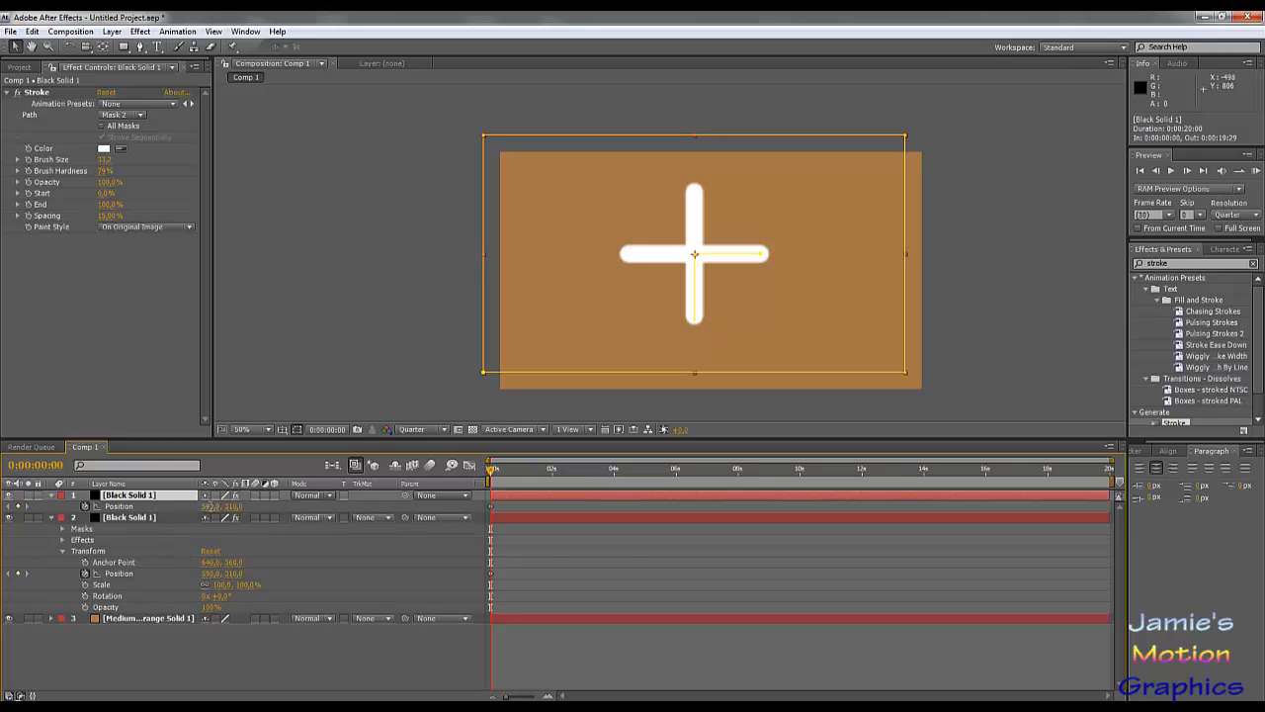
left_click(212, 506)
type("690")
key("Tab")
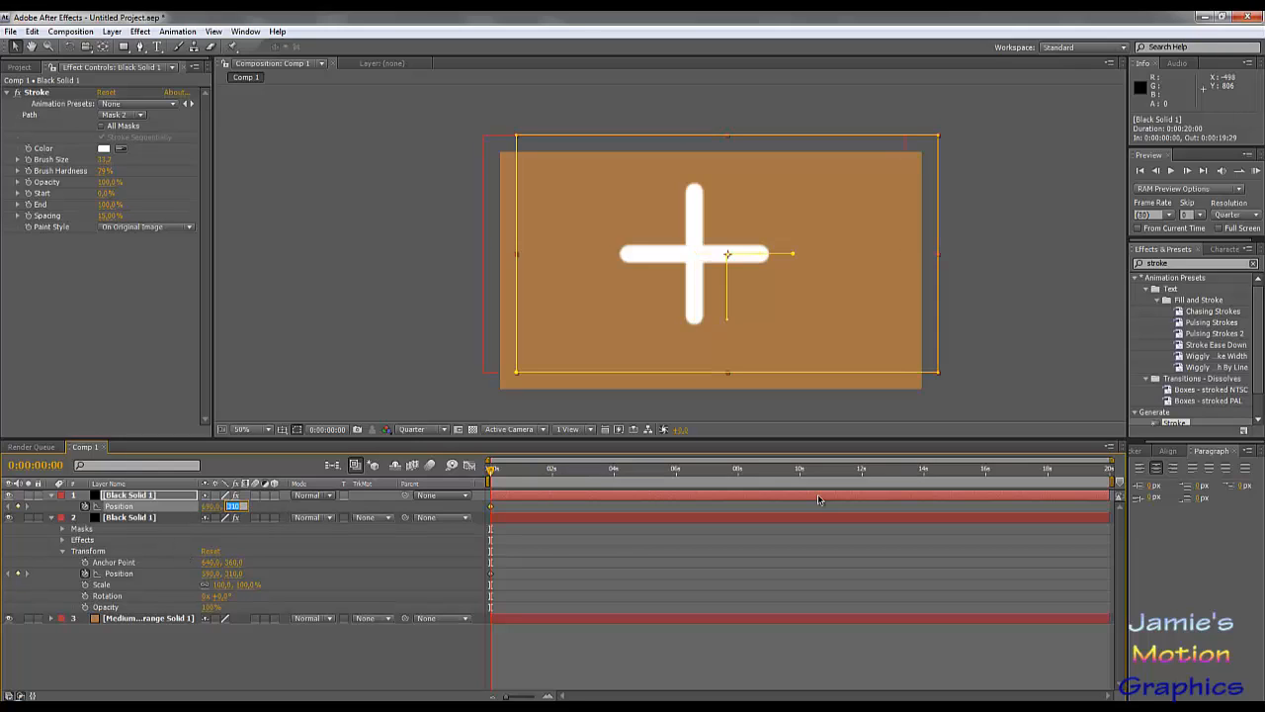
type("410")
key("Return")
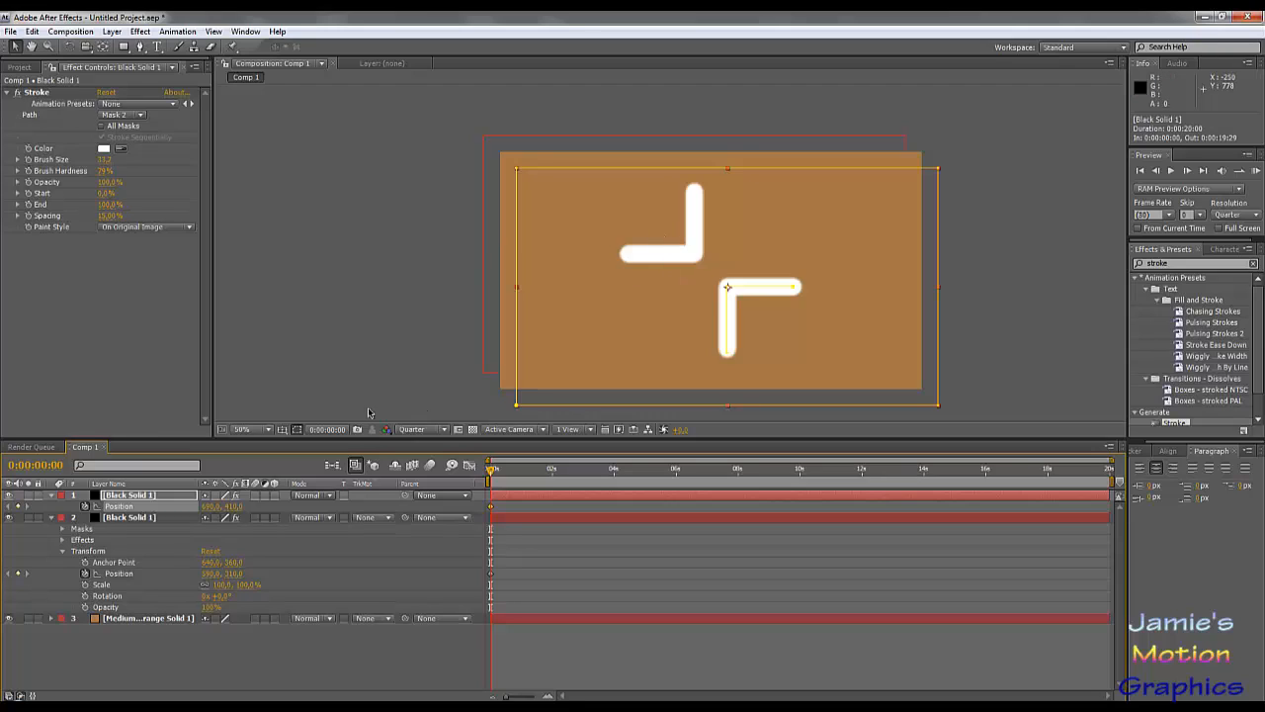
Add a Position keyframe of 640, 360 at 0:00:00:15 to the rotated duplicate in layer 1.
left_click(516, 471)
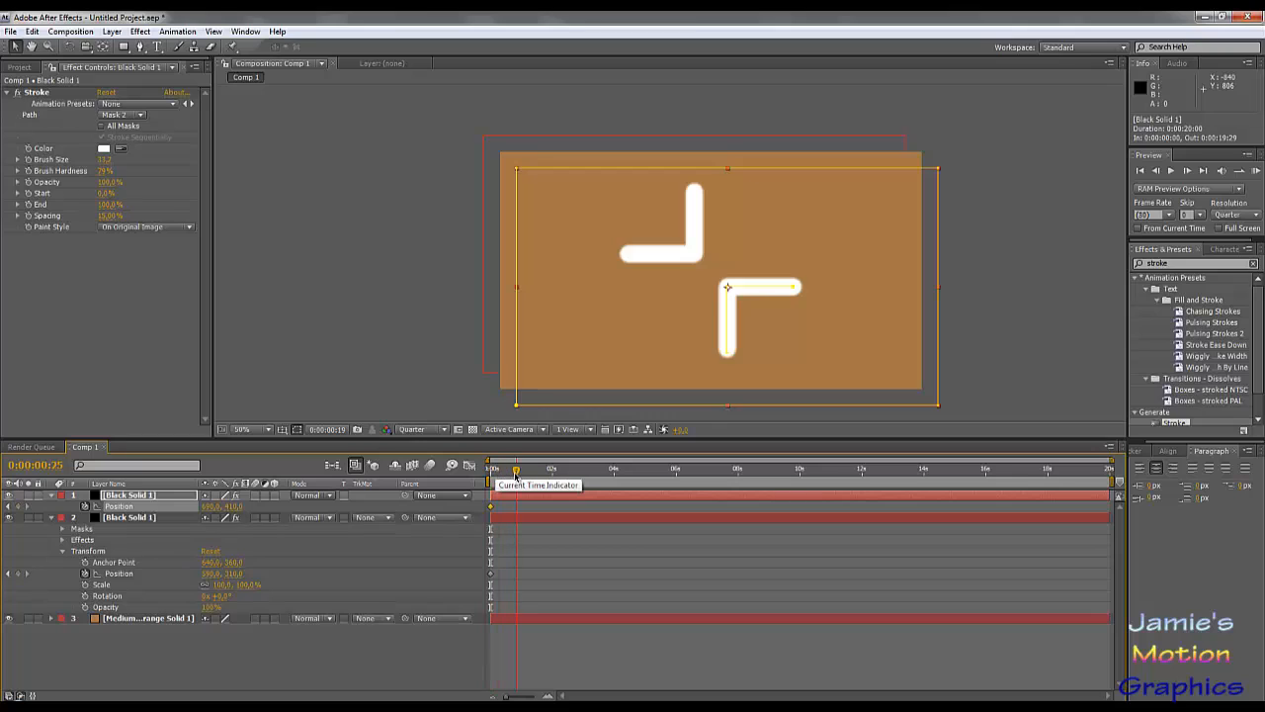
left_click_drag(1121, 461, 556, 466)
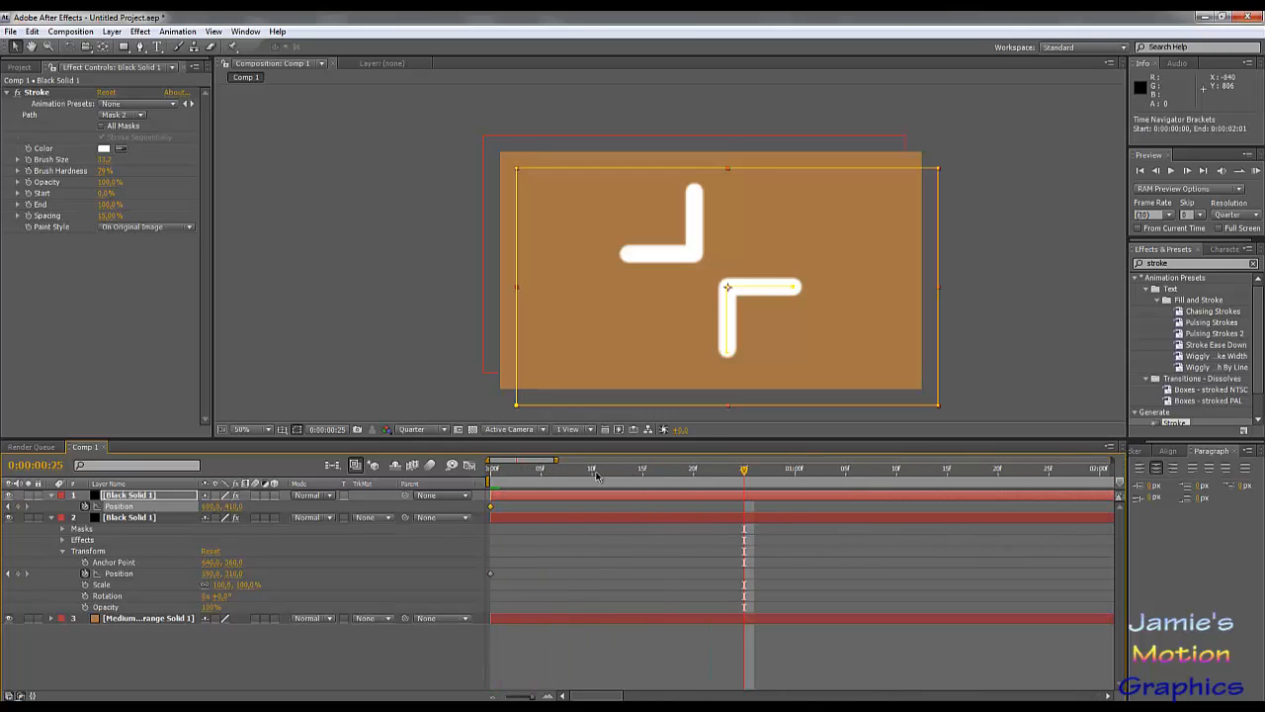
left_click(594, 472)
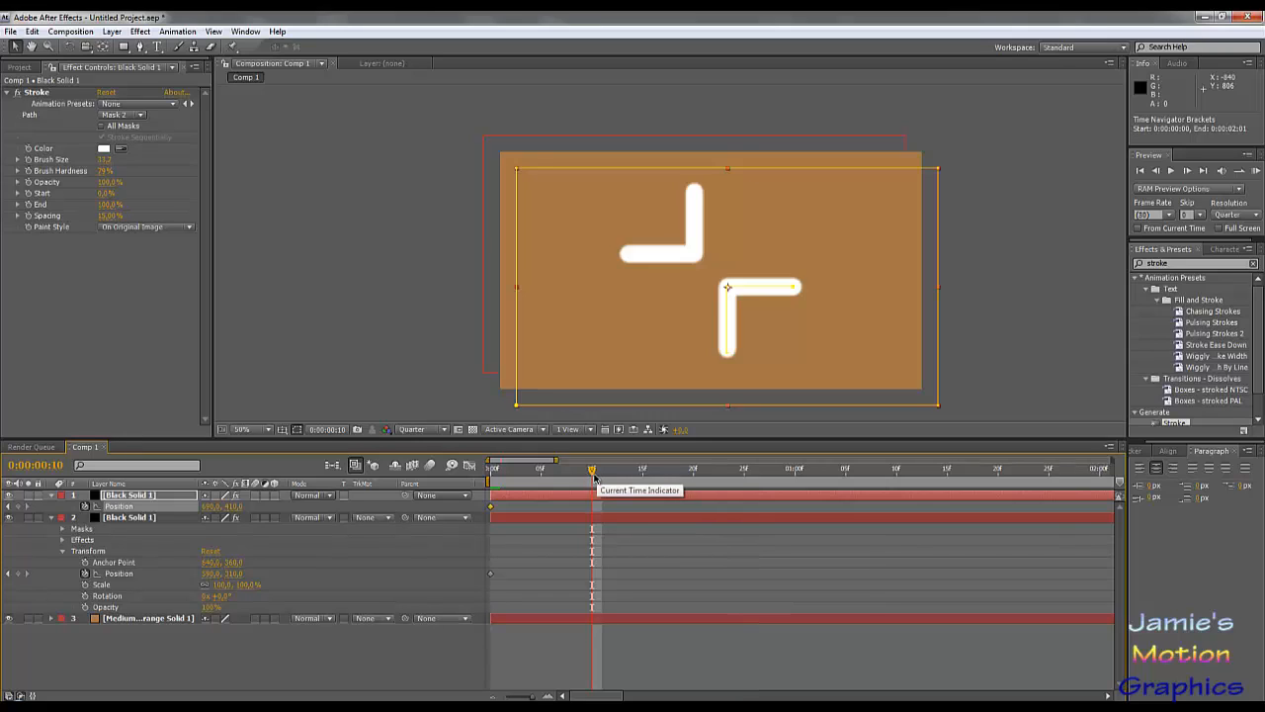
left_click_drag(592, 473, 635, 491)
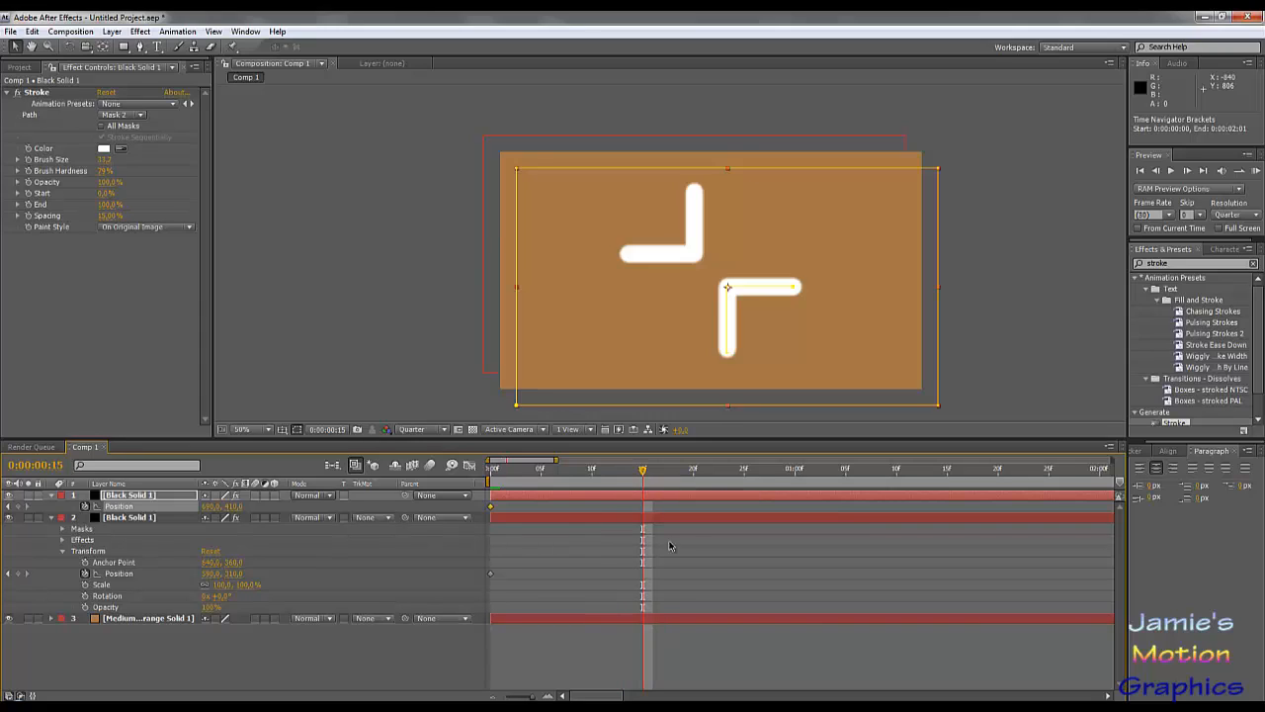
left_click(210, 508)
type("640")
key("Tab")
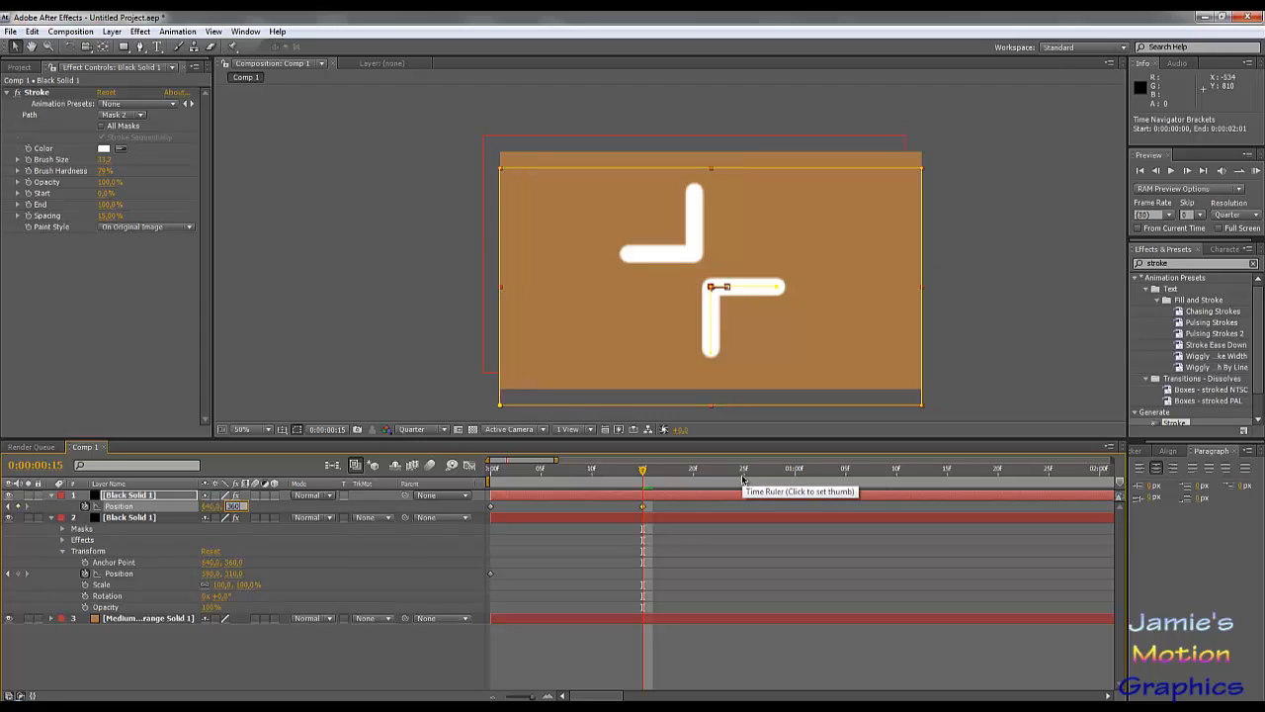
type("360")
Add a Position keyframe of 640, 360 at 0:00:00:15 to the original black solid in layer 2.
key("Tab")
key("Tab")
key("Tab")
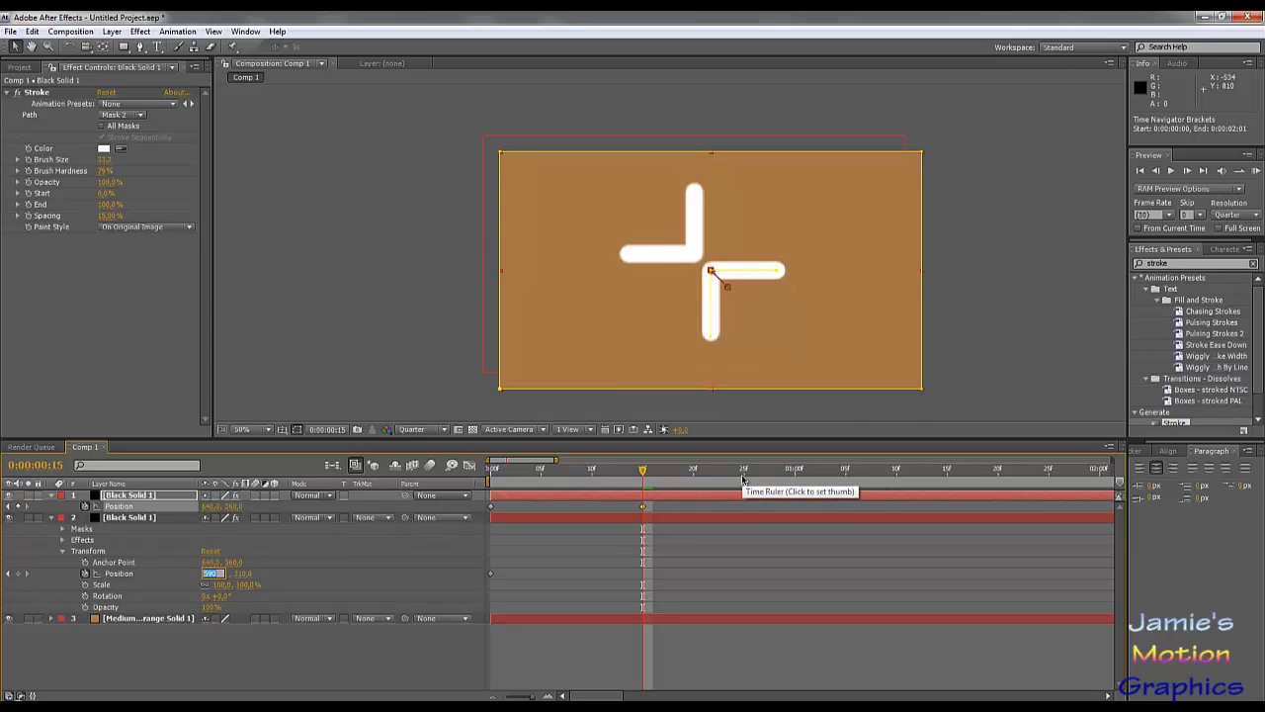
type("640")
key("Tab")
type("360")
key("Return")
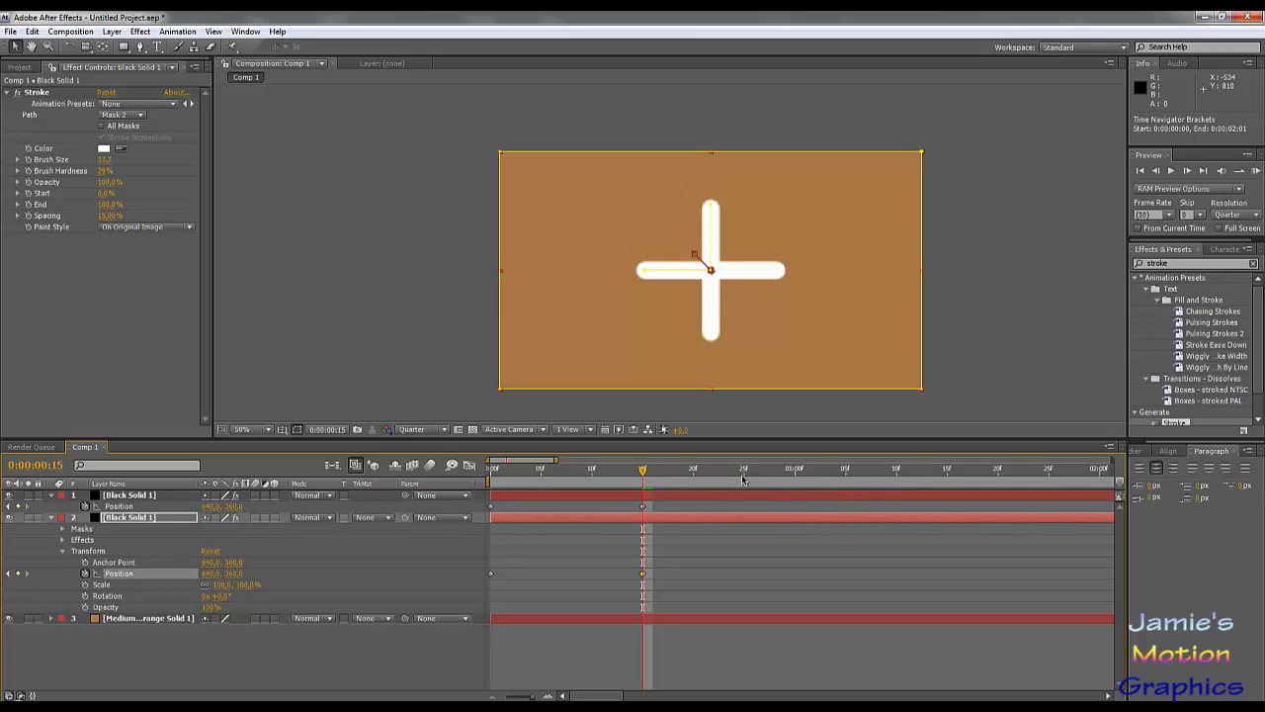
Duplicate both black solid layers together.
left_click(118, 499)
left_click(119, 519, "shift")
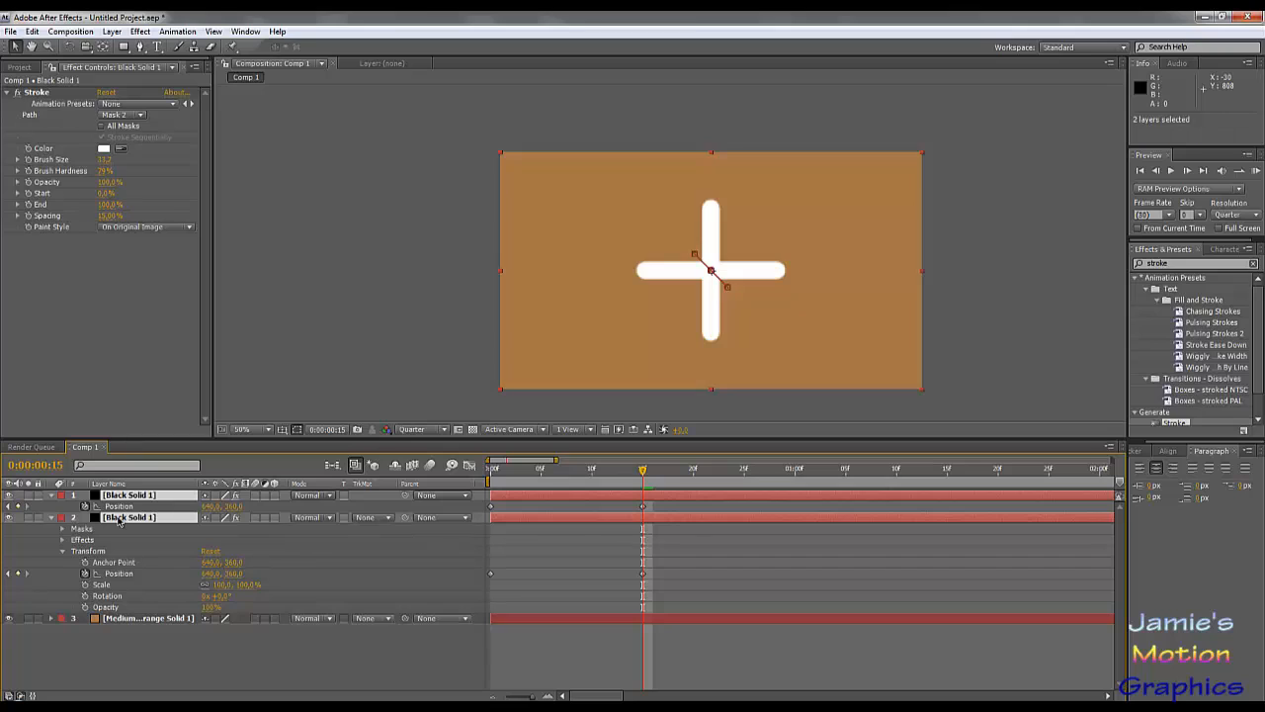
key("ctrl+d")
mouse_move(137, 530)
left_mouse_down()
mouse_move(136, 507)
mouse_move(141, 528)
left_mouse_up()
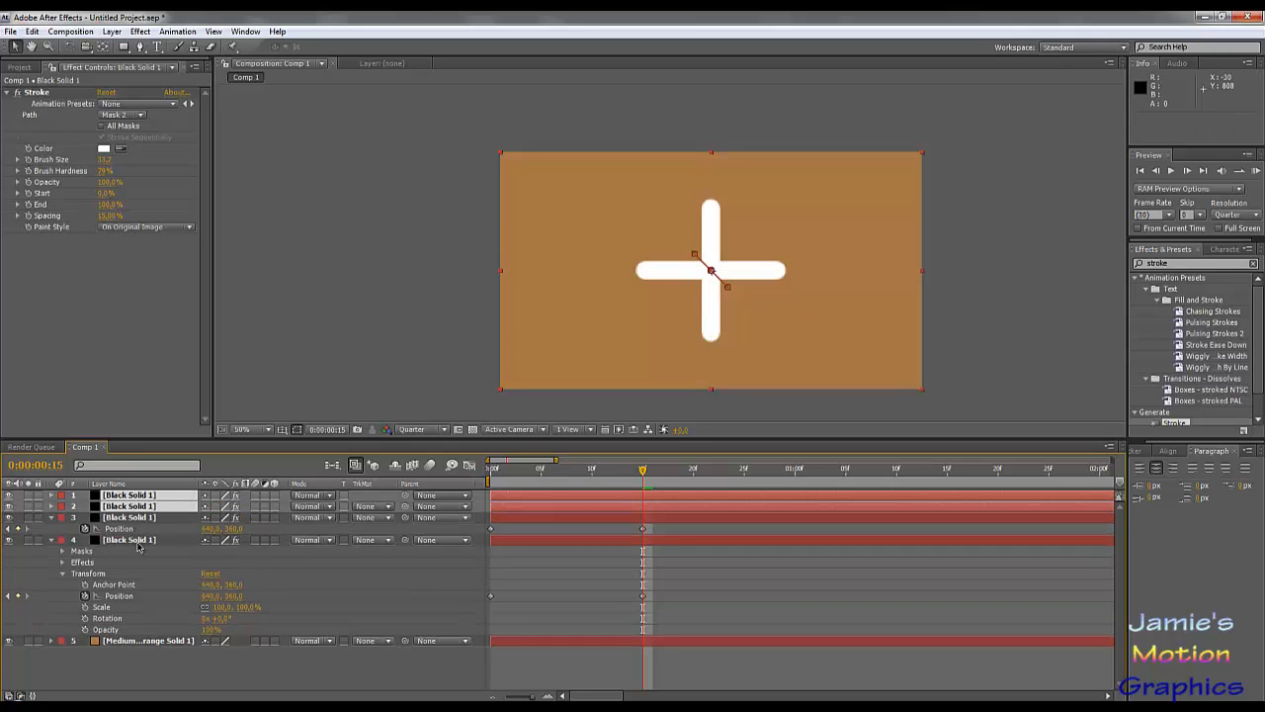
Rename the original black solid in layer 4 as Top Left and its rotated counterpart in layer 3 as Bottom Right.
left_click(138, 541)
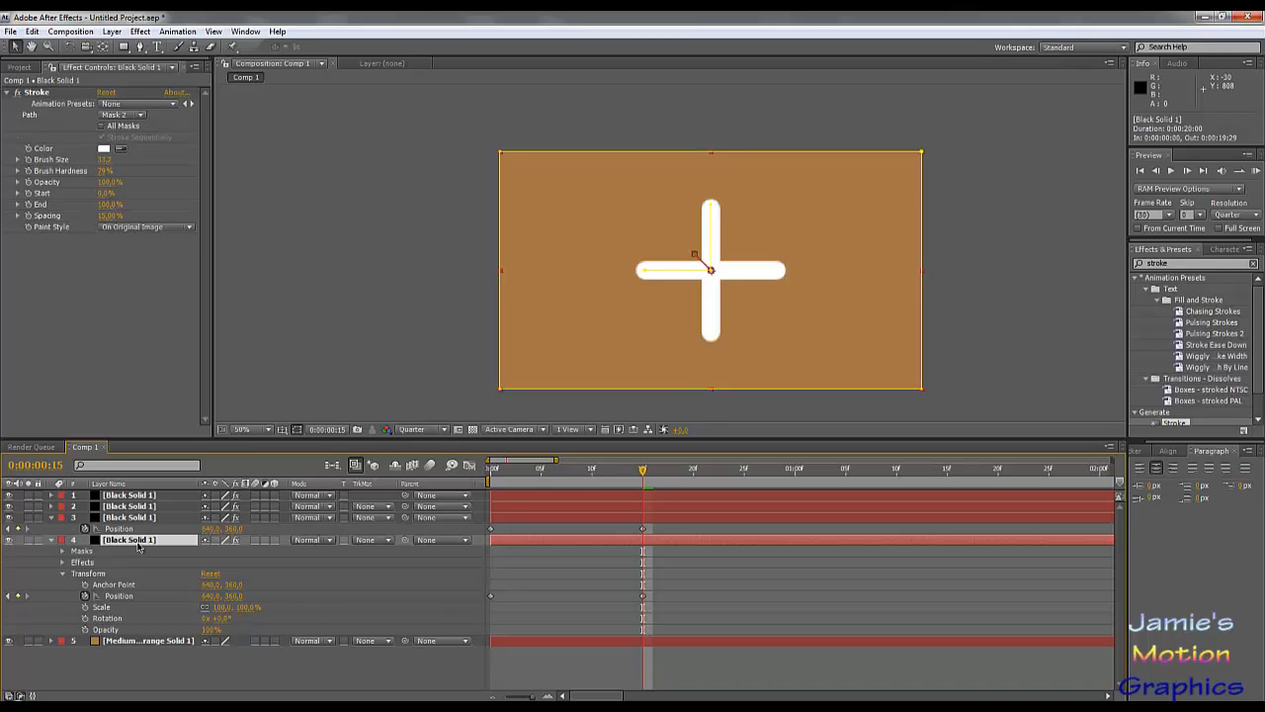
right_click(139, 546)
left_click(184, 694)
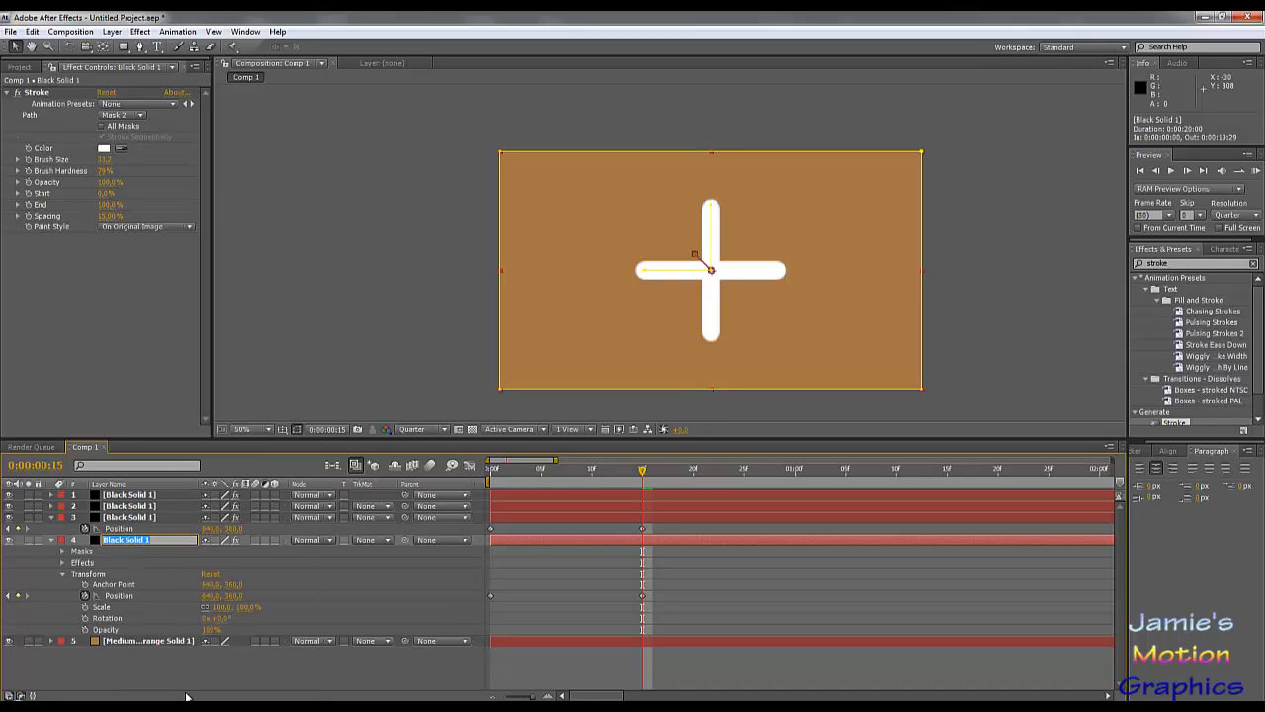
type("Top Left")
key("Return")
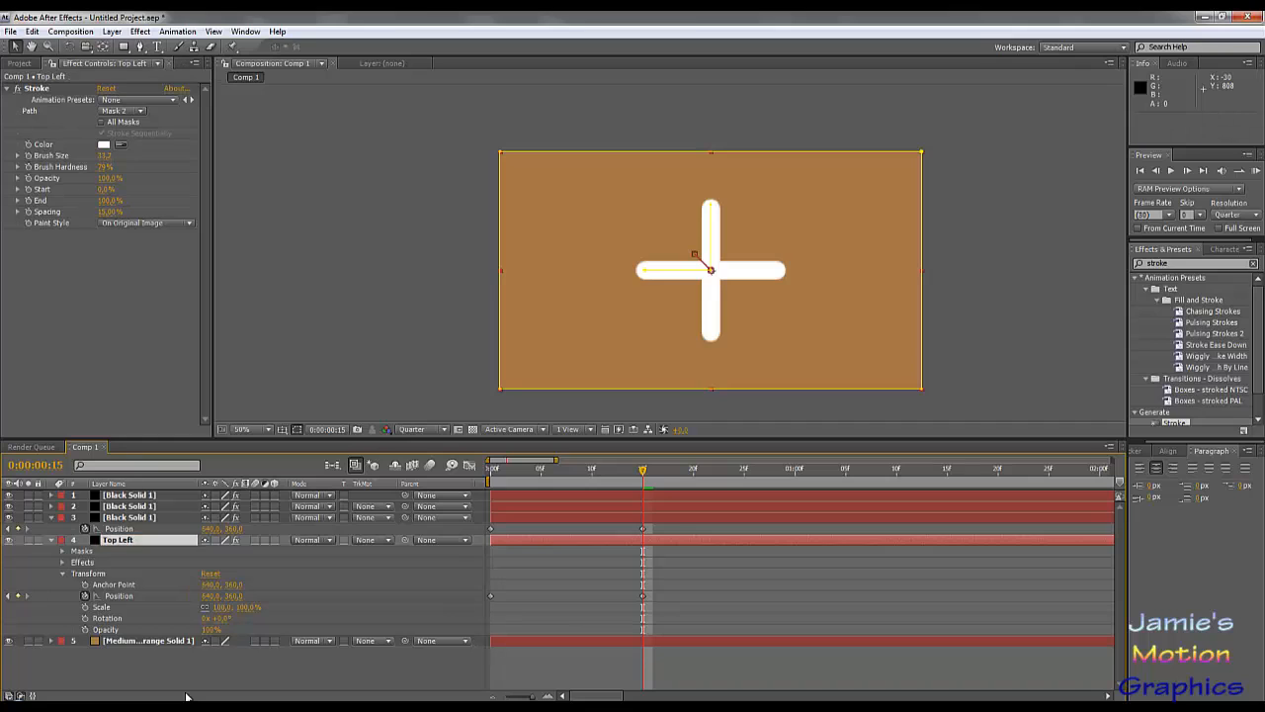
right_click(152, 517)
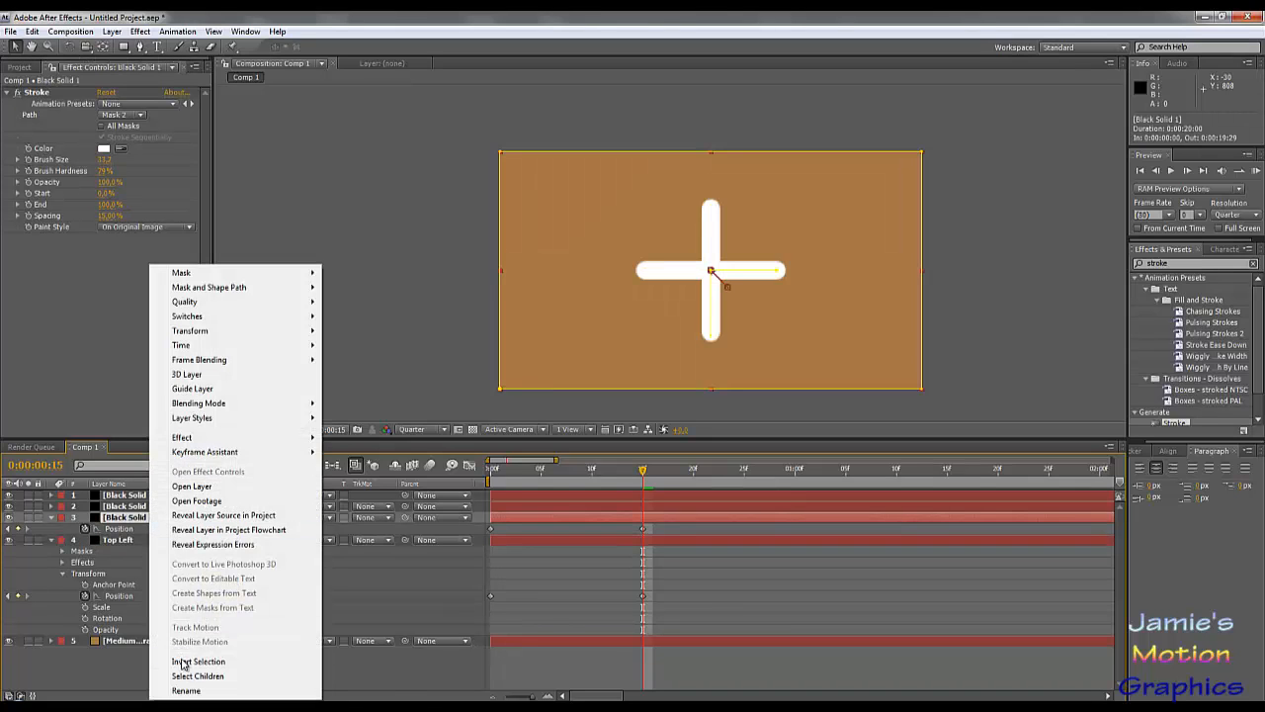
left_click(194, 693)
type("Bottom Right")
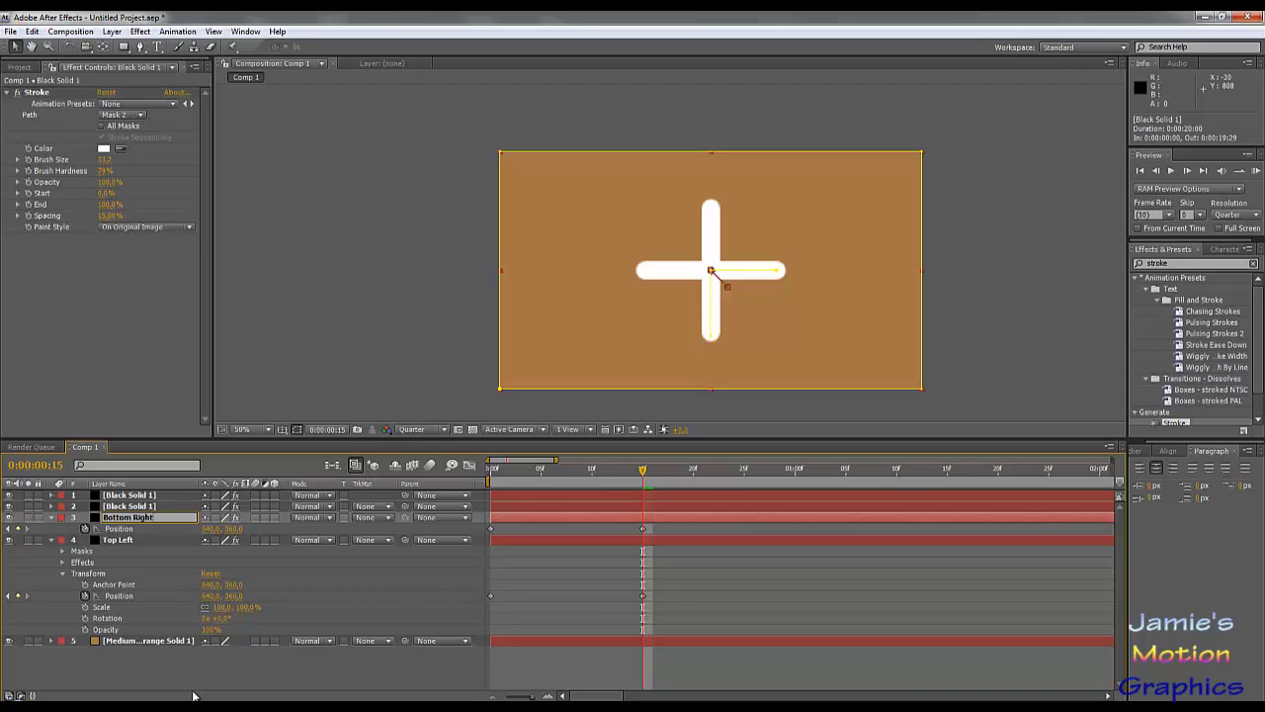
key("Return")
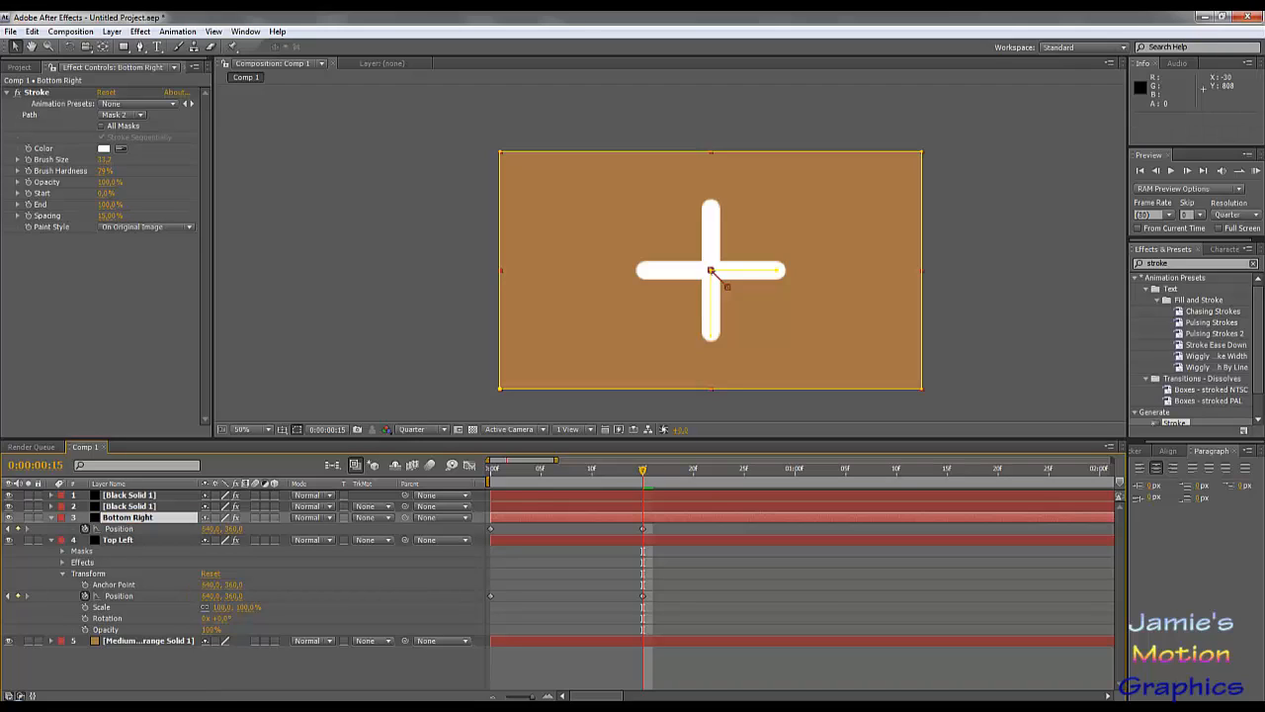
Rename the new duplicate in layer 2 as Top Right and the one in layer 1 as Bottom Right.
right_click(142, 505)
left_click(186, 693)
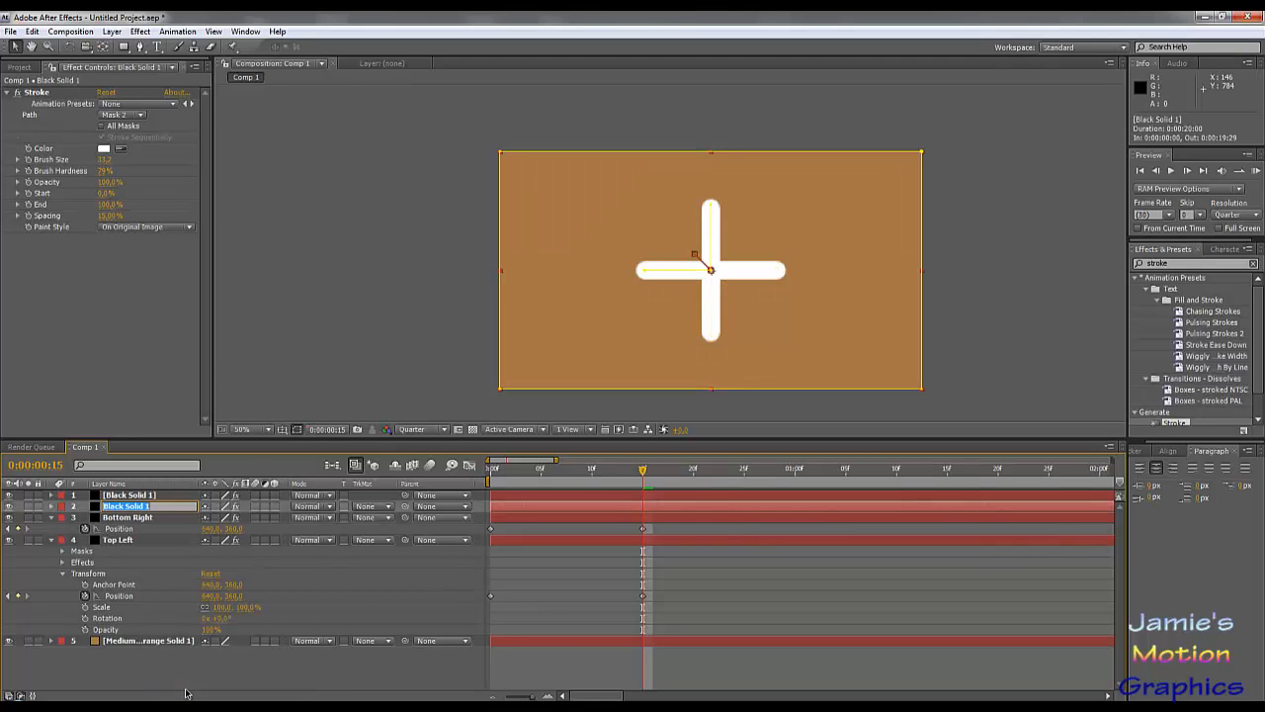
type("Top Right")
key("Return")
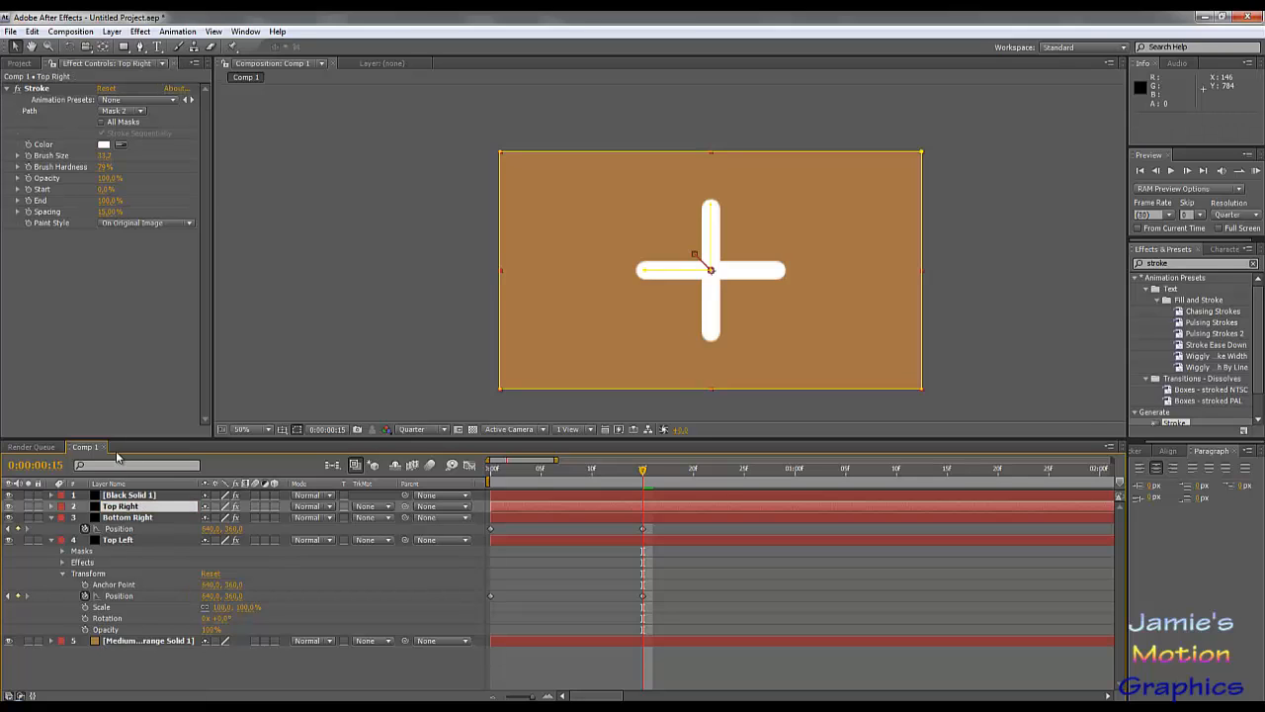
right_click(126, 494)
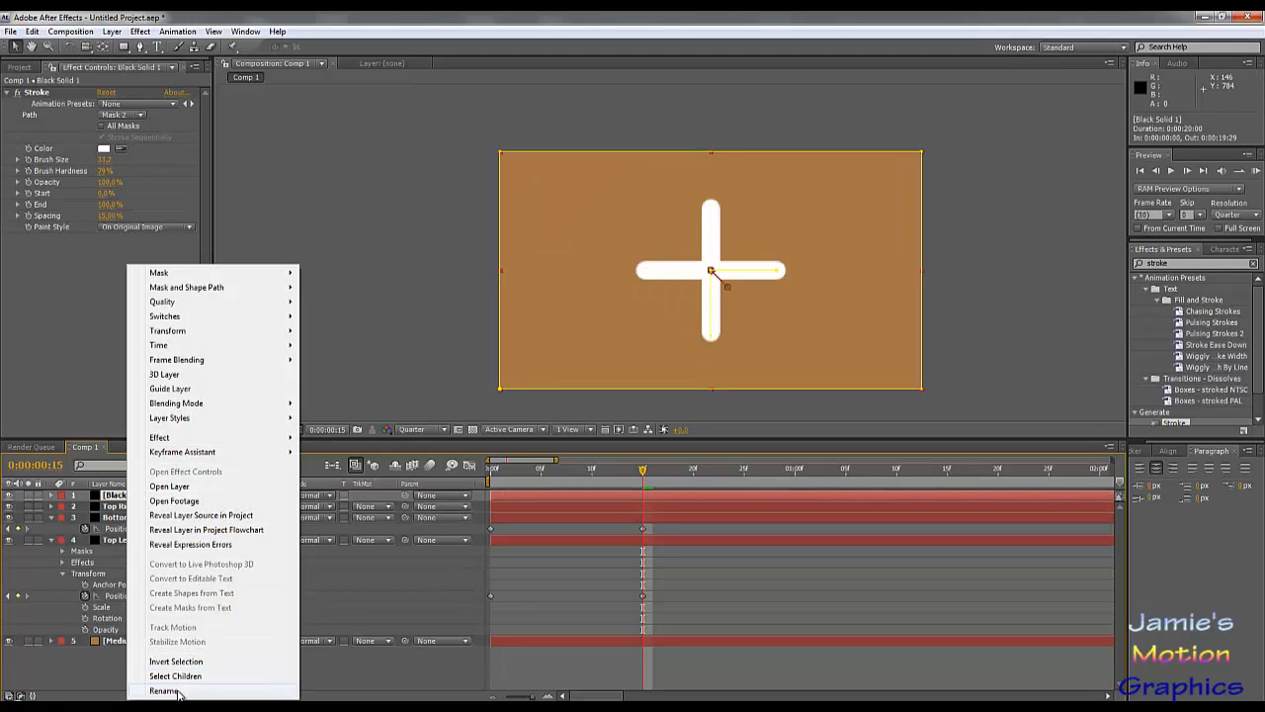
left_click(178, 695)
type("Bottom")
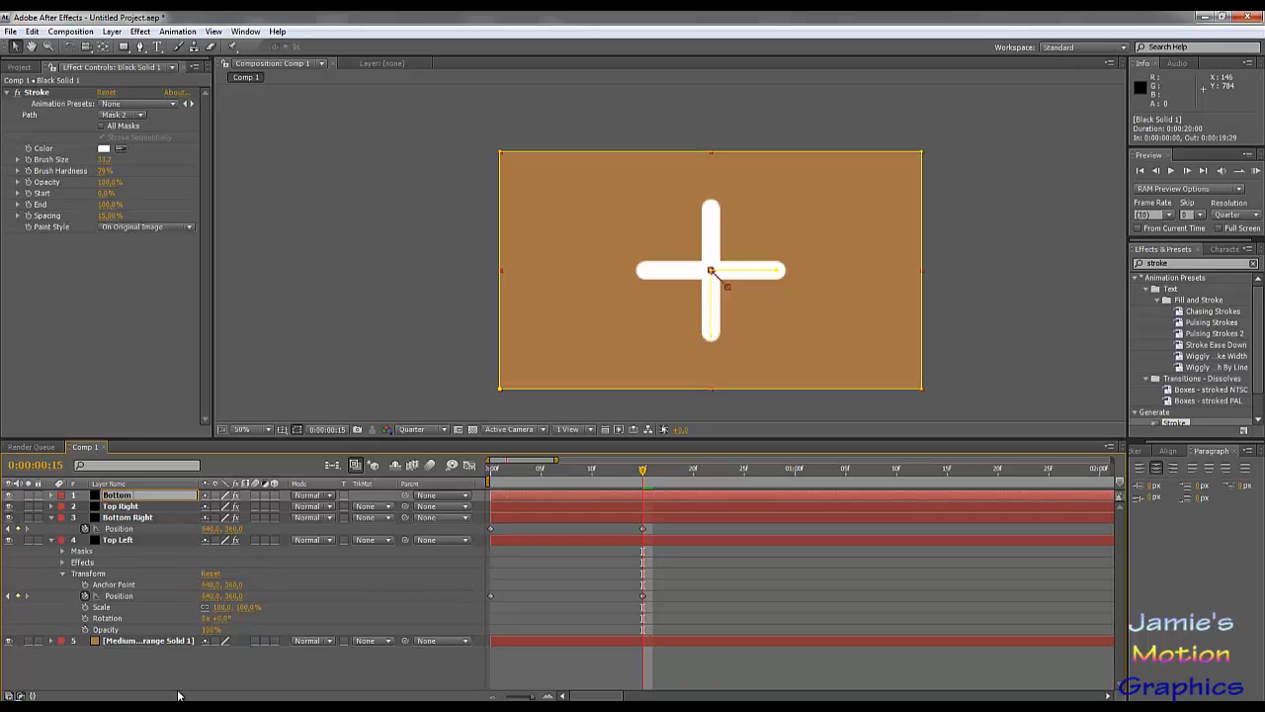
type(" Right")
key("Return")
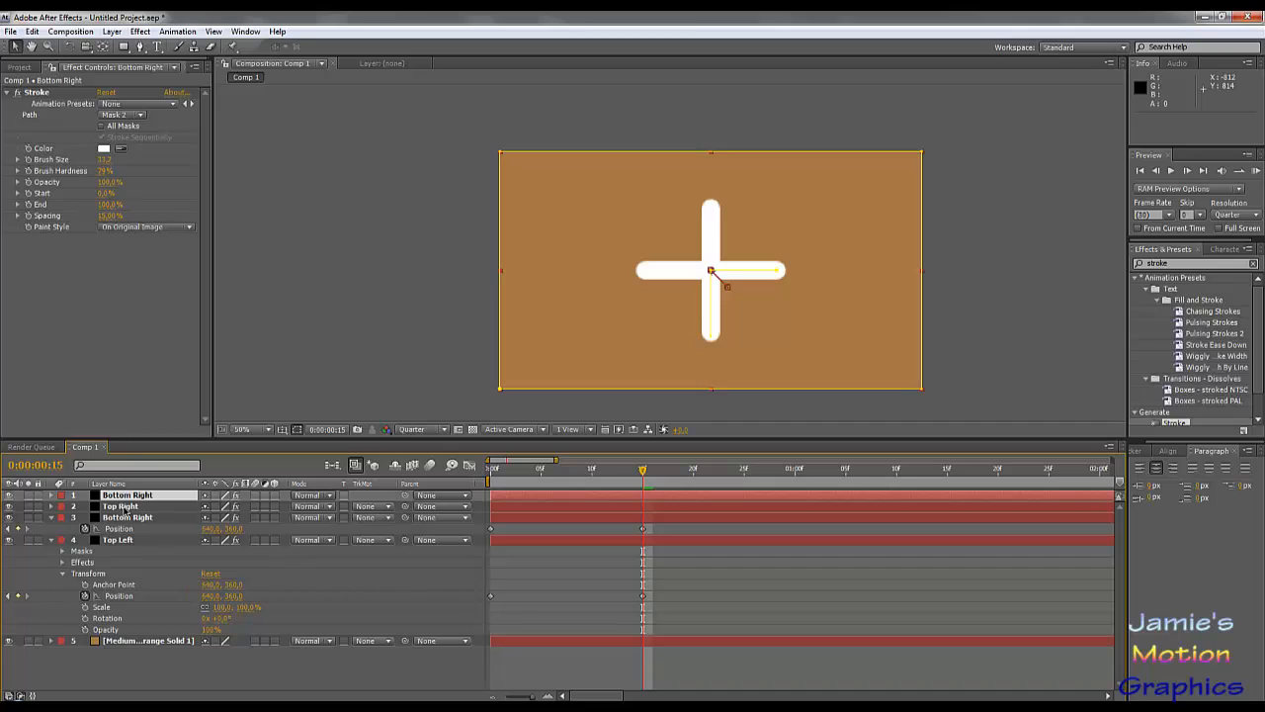
Set the Rotation of the two new duplicates, layers 1 and 2, to -90°.
left_click(125, 510, "shift")
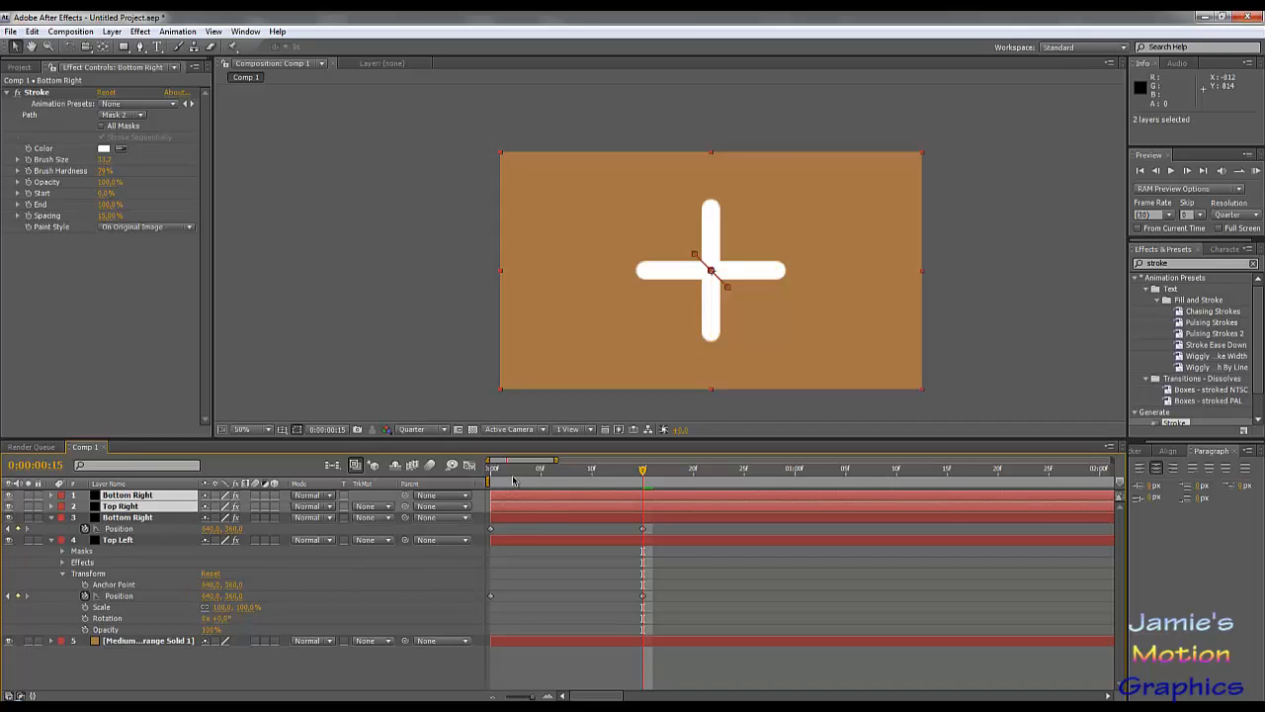
left_click_drag(518, 468, 476, 475)
key("p")
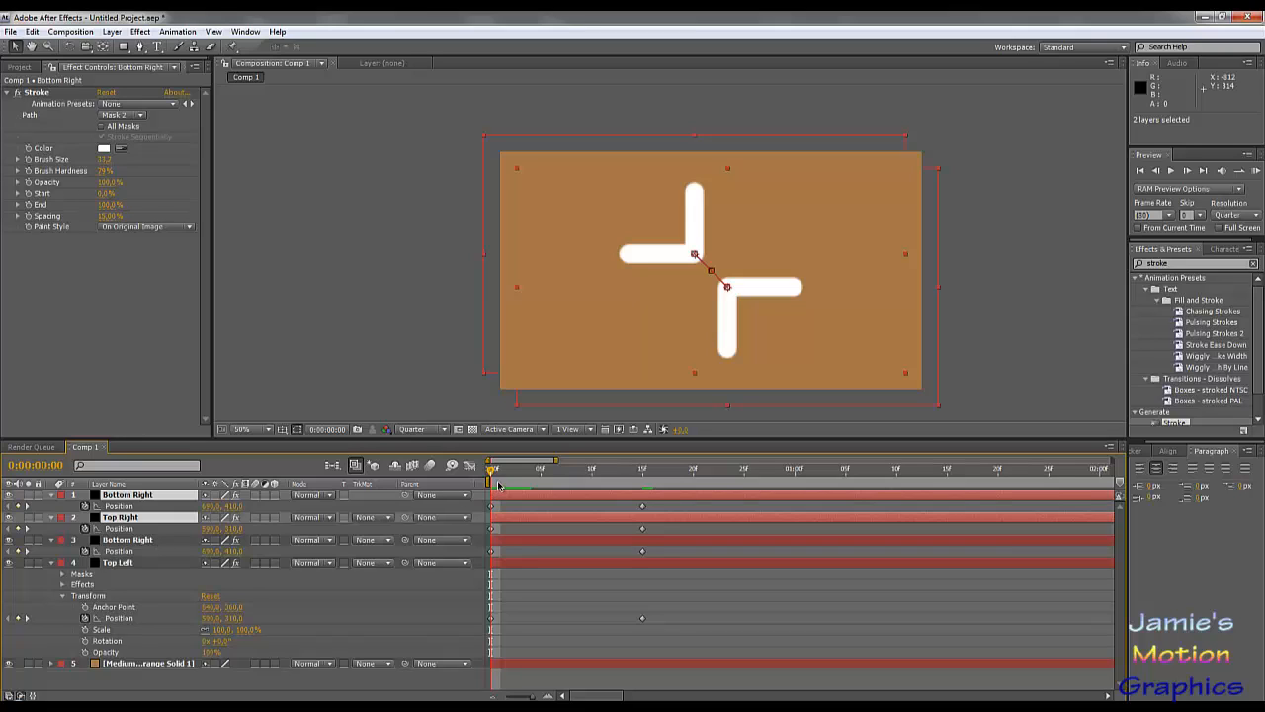
left_click_drag(559, 471, 654, 472)
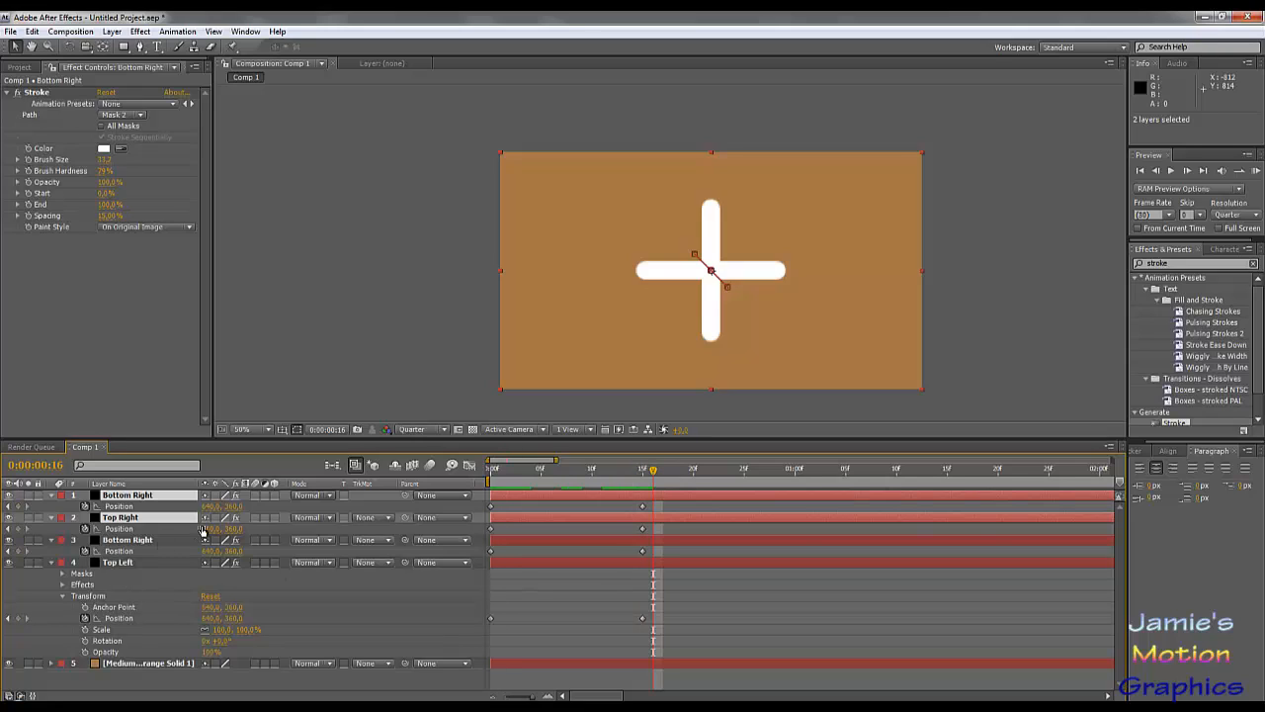
key("r")
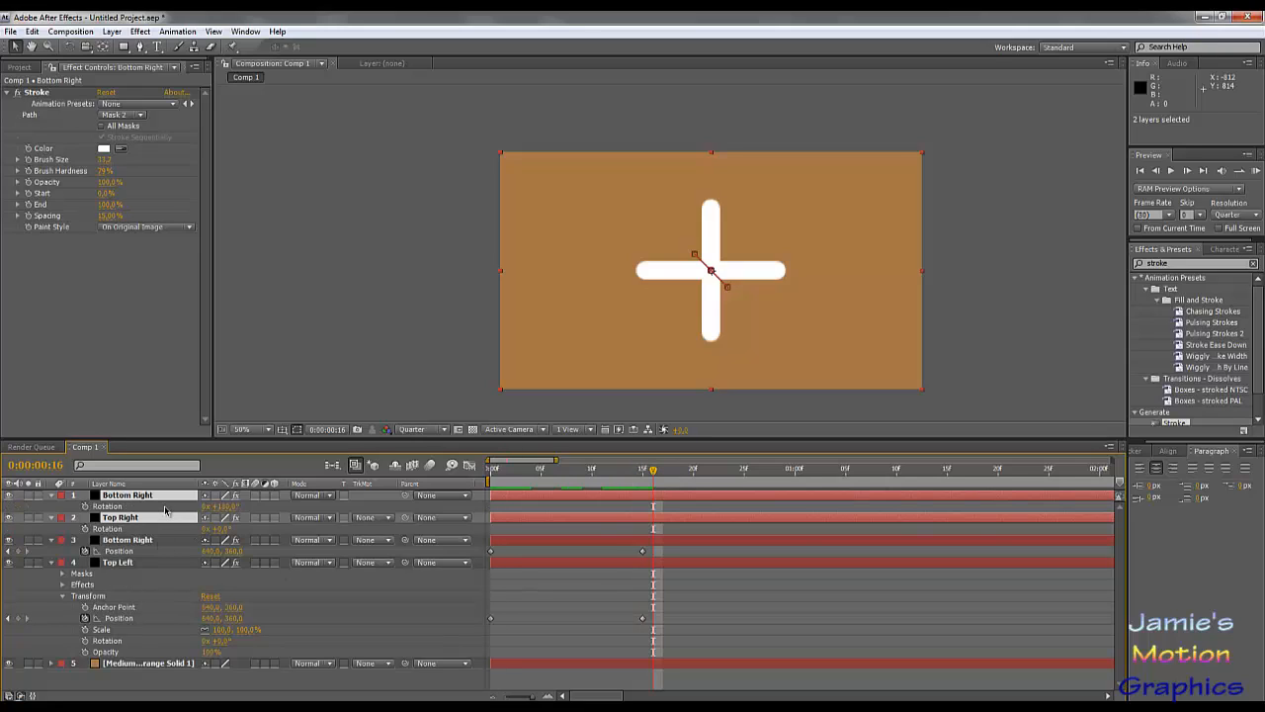
left_click(225, 506)
type("-90")
key("Tab")
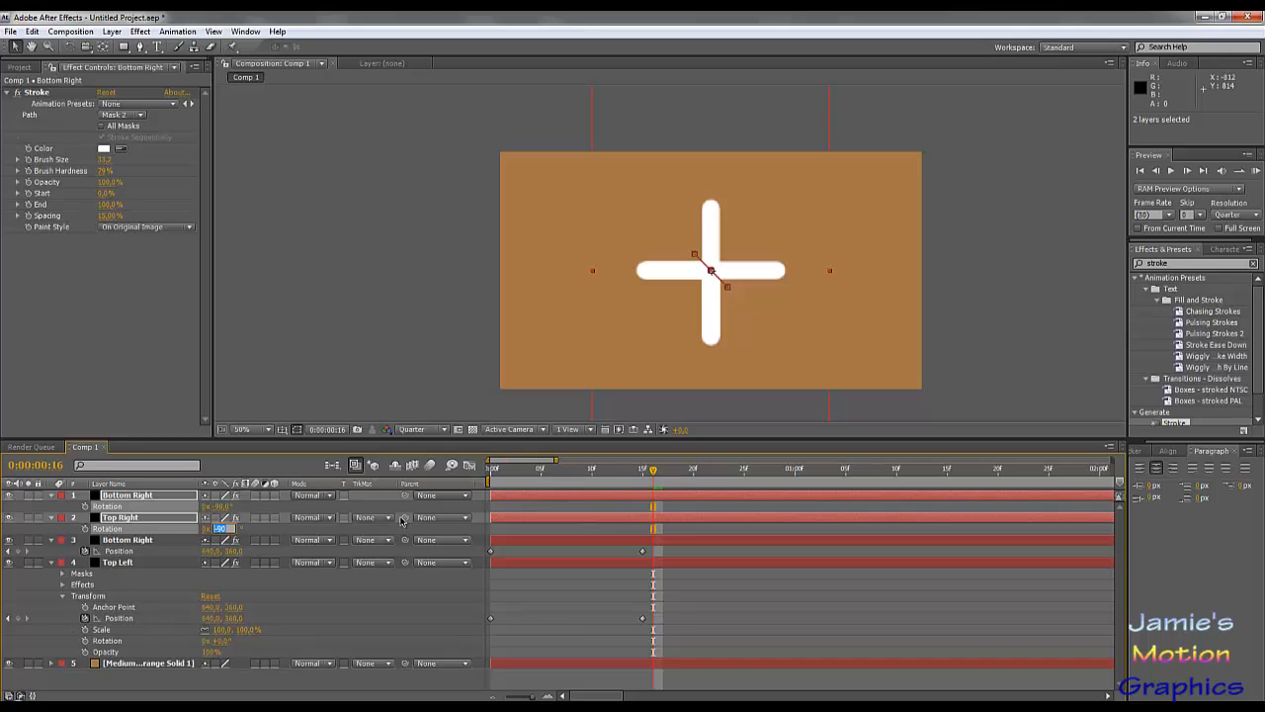
Set the Rotation of the Top Right layer to 90°.
left_click(239, 530)
left_click(218, 531)
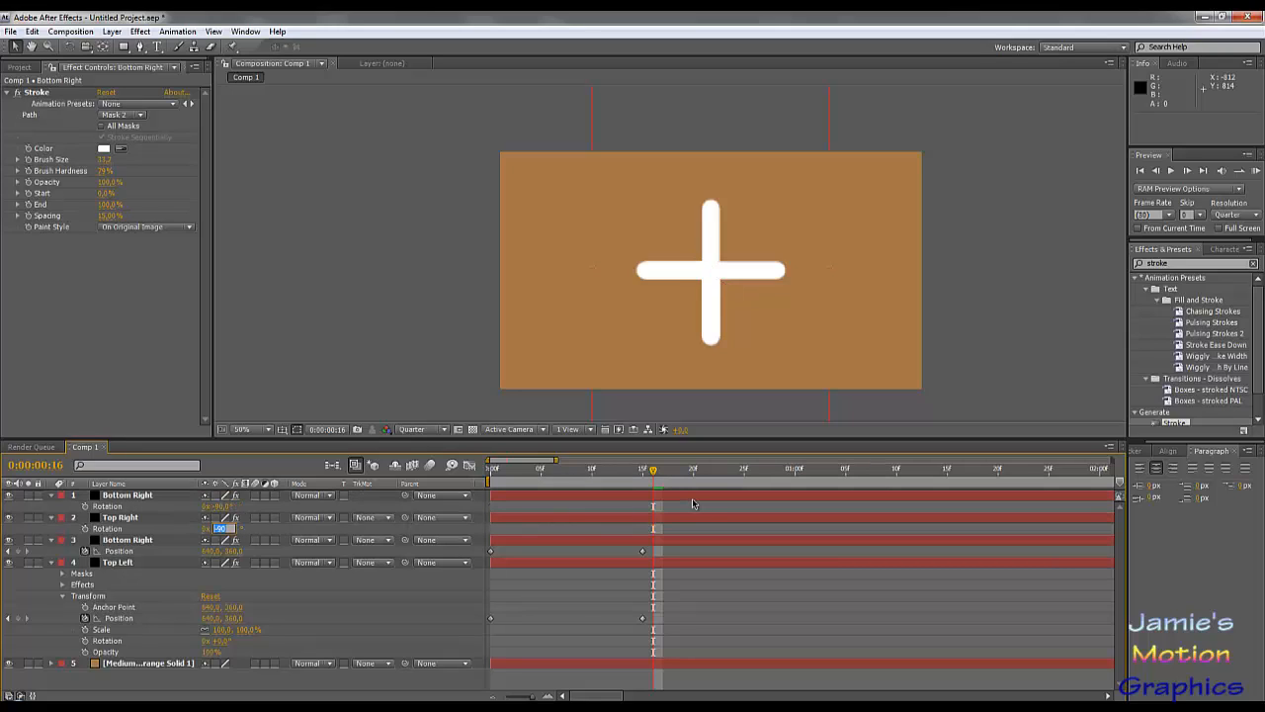
type("90")
key("Return")
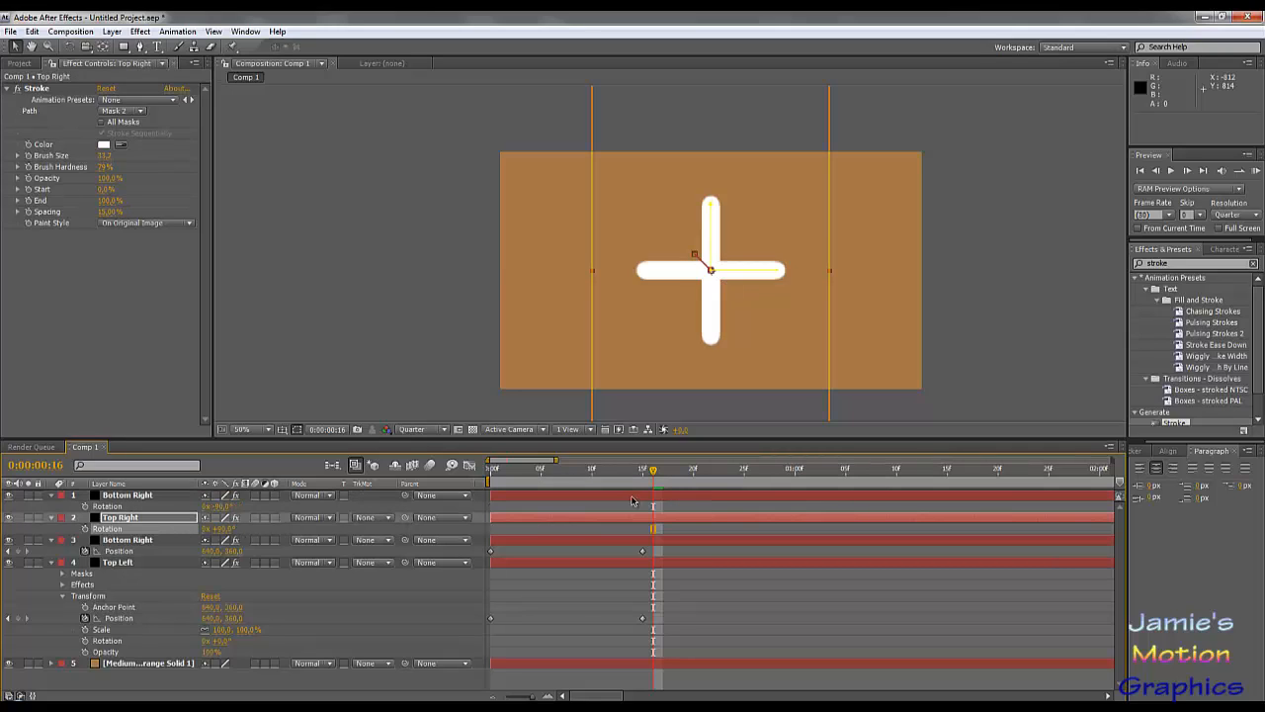
Add Rotation keyframes at 0:00:00:15 to the Top Right layer and the Bottom Right layer in layer 1.
mouse_move(651, 474)
left_mouse_down()
mouse_move(468, 471)
mouse_move(657, 477)
mouse_move(643, 495)
left_mouse_up()
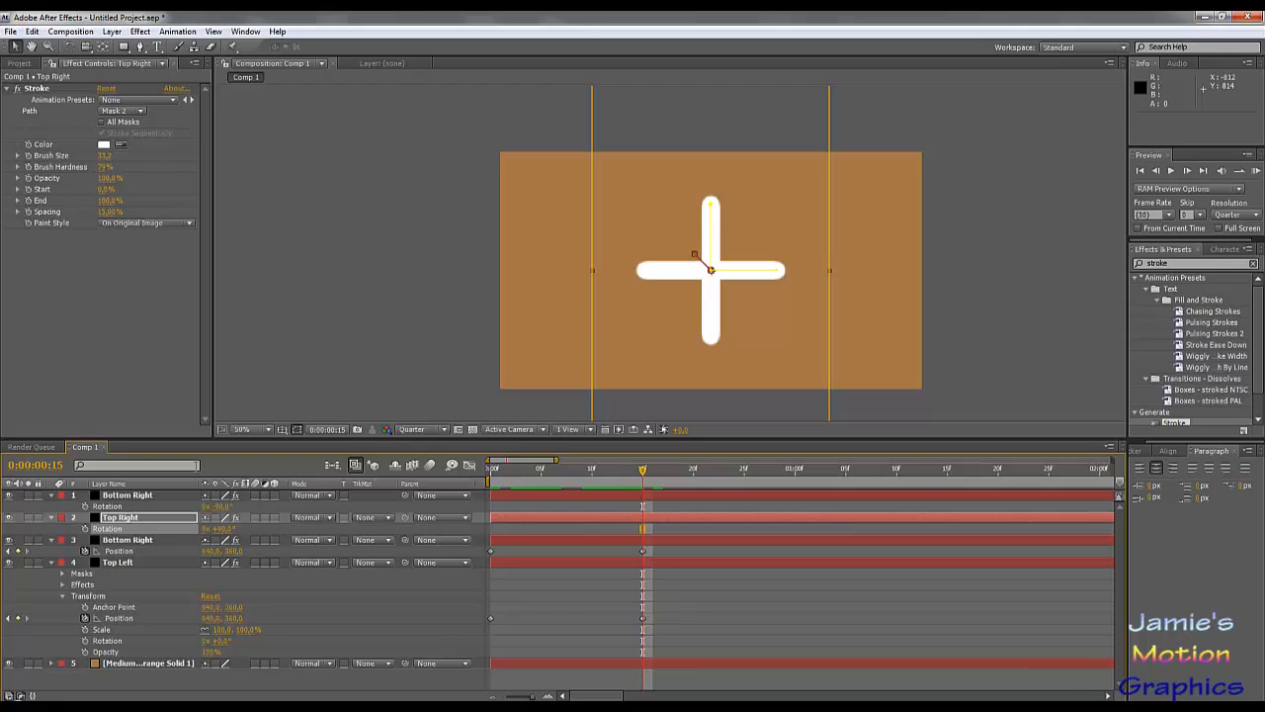
left_click(123, 520)
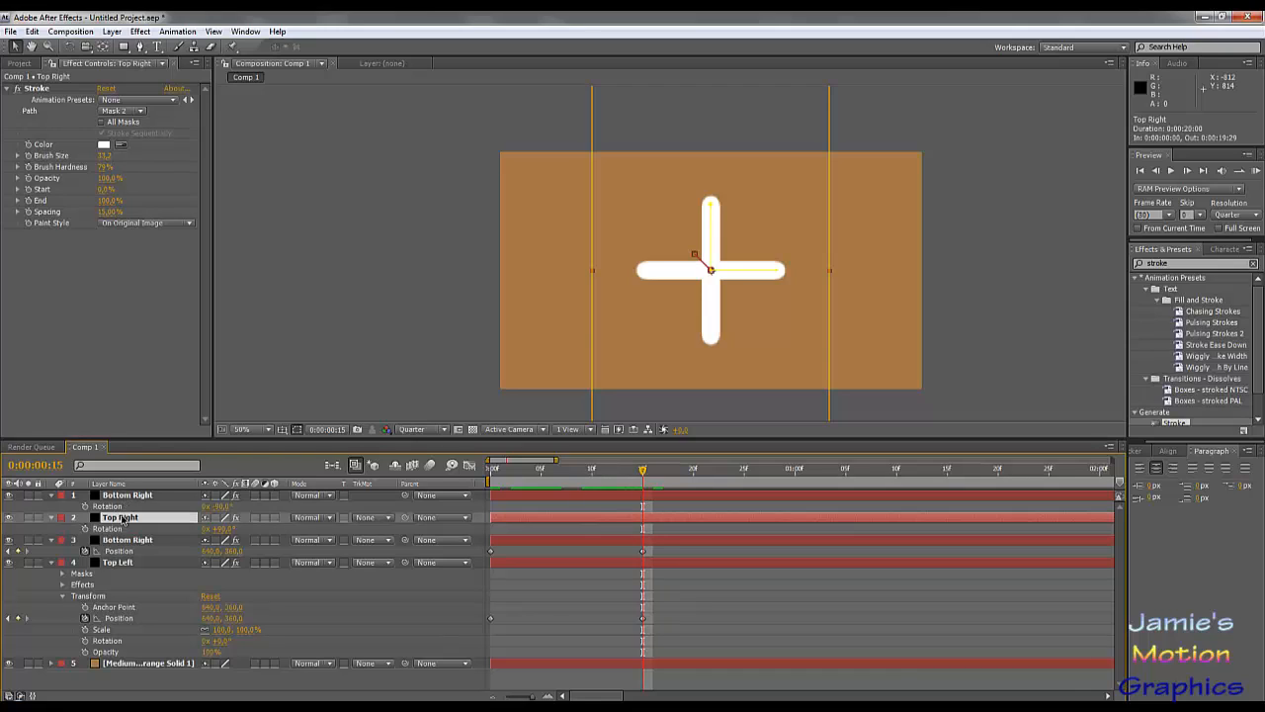
key("p")
left_click(125, 497)
key("p")
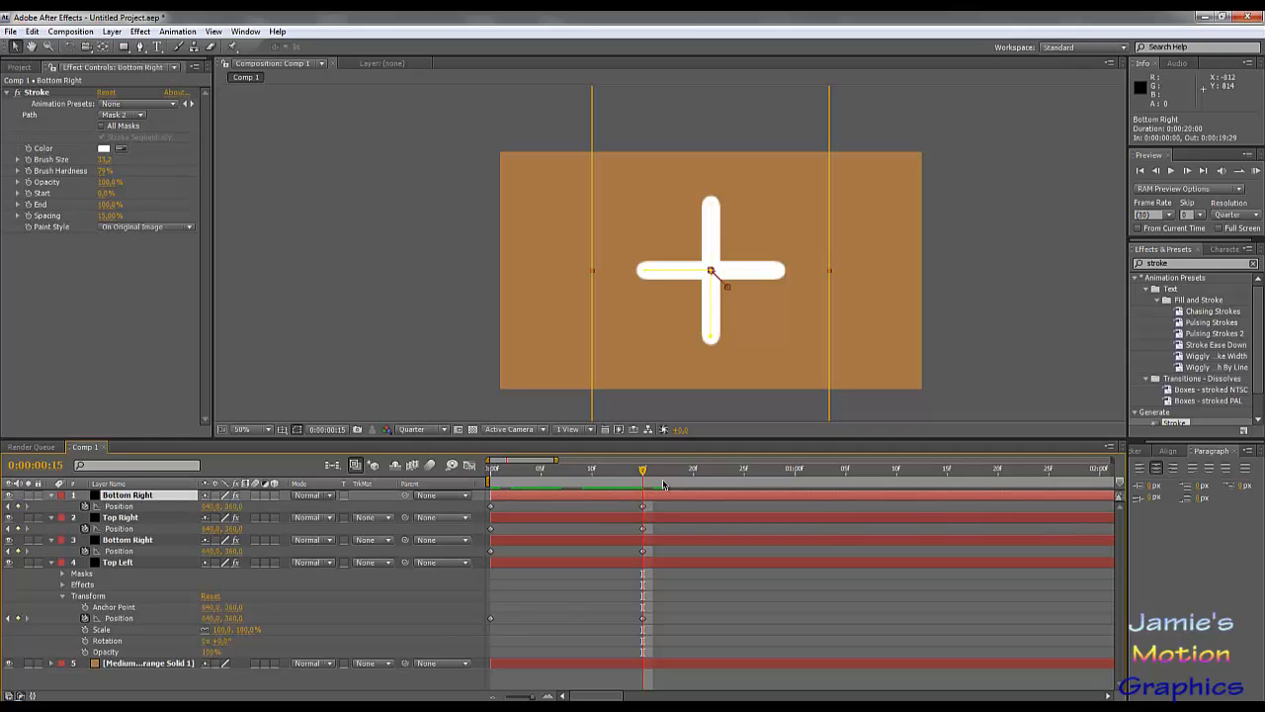
mouse_move(609, 475)
left_mouse_down()
mouse_move(450, 478)
mouse_move(612, 486)
left_mouse_up()
left_click(140, 520, "shift")
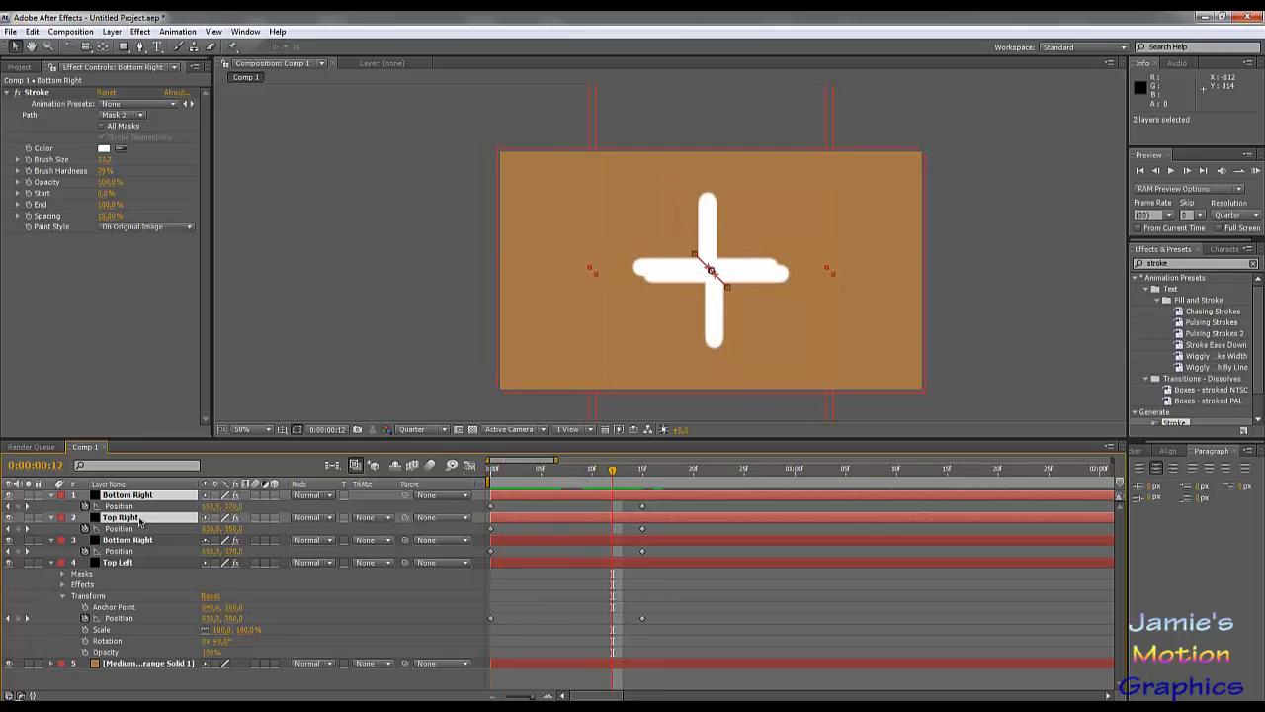
key("r")
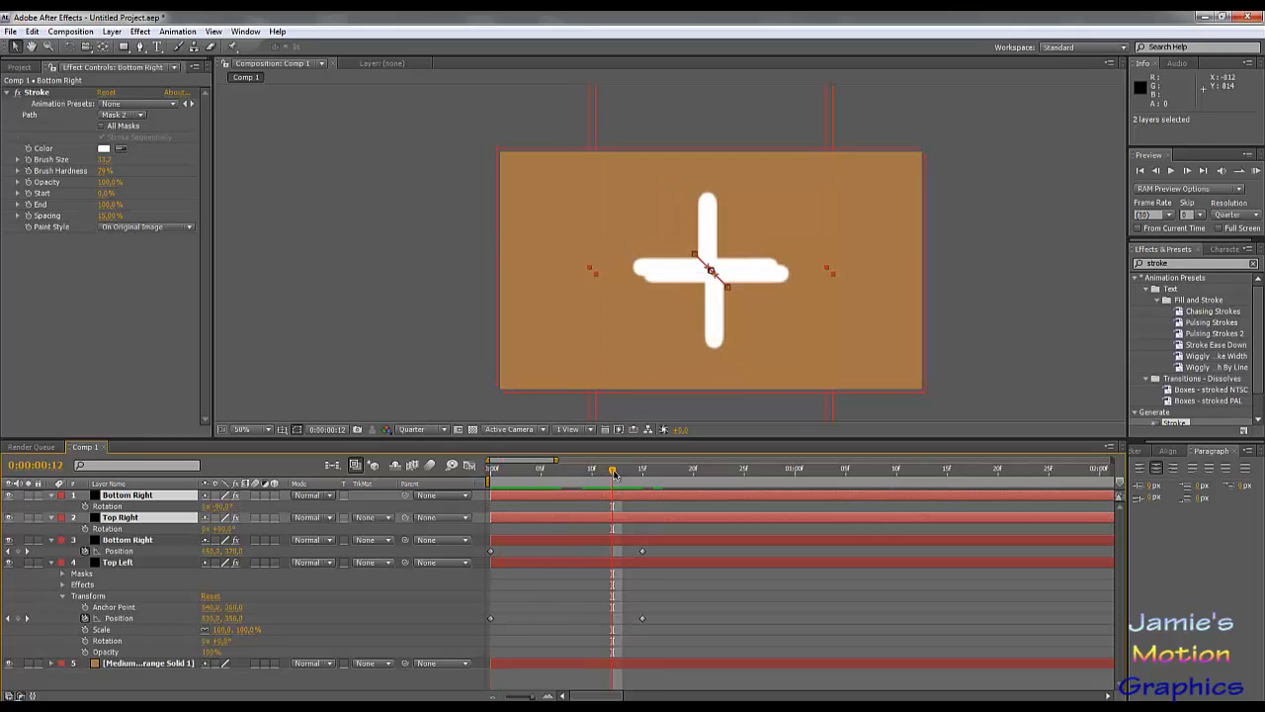
left_click_drag(614, 474, 640, 480)
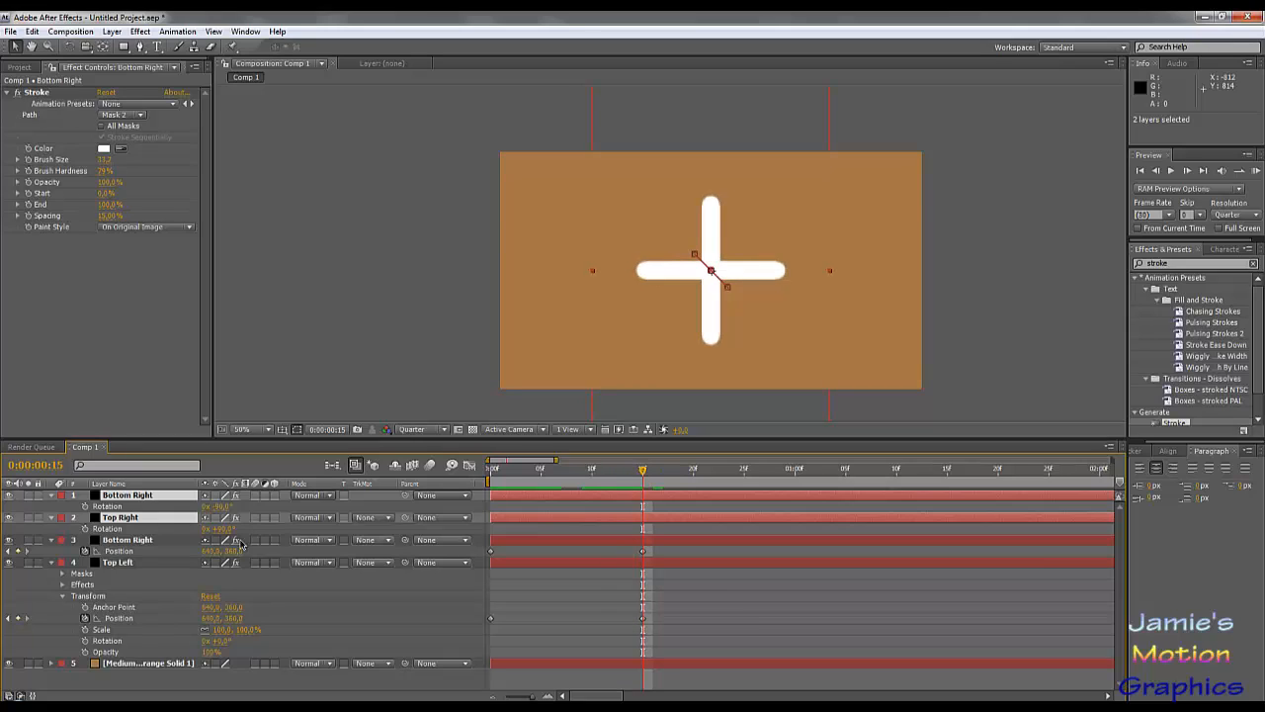
left_click(85, 529)
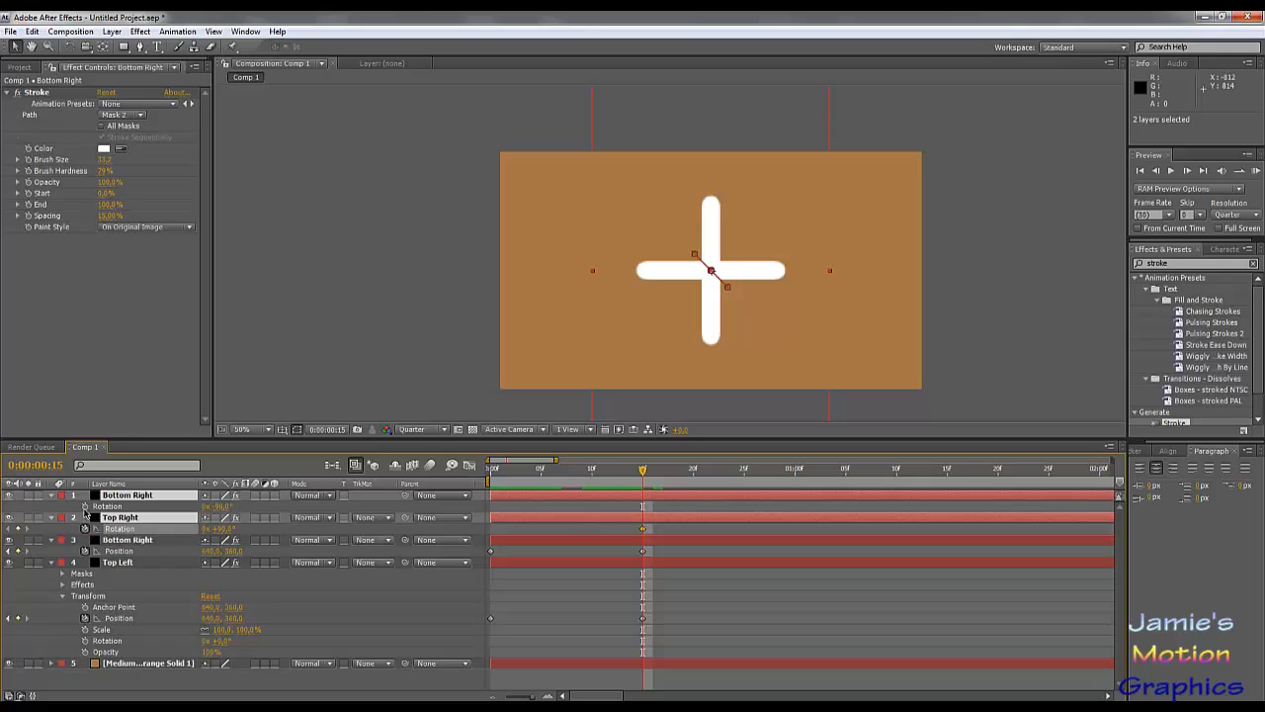
left_click(85, 506)
left_click(86, 506)
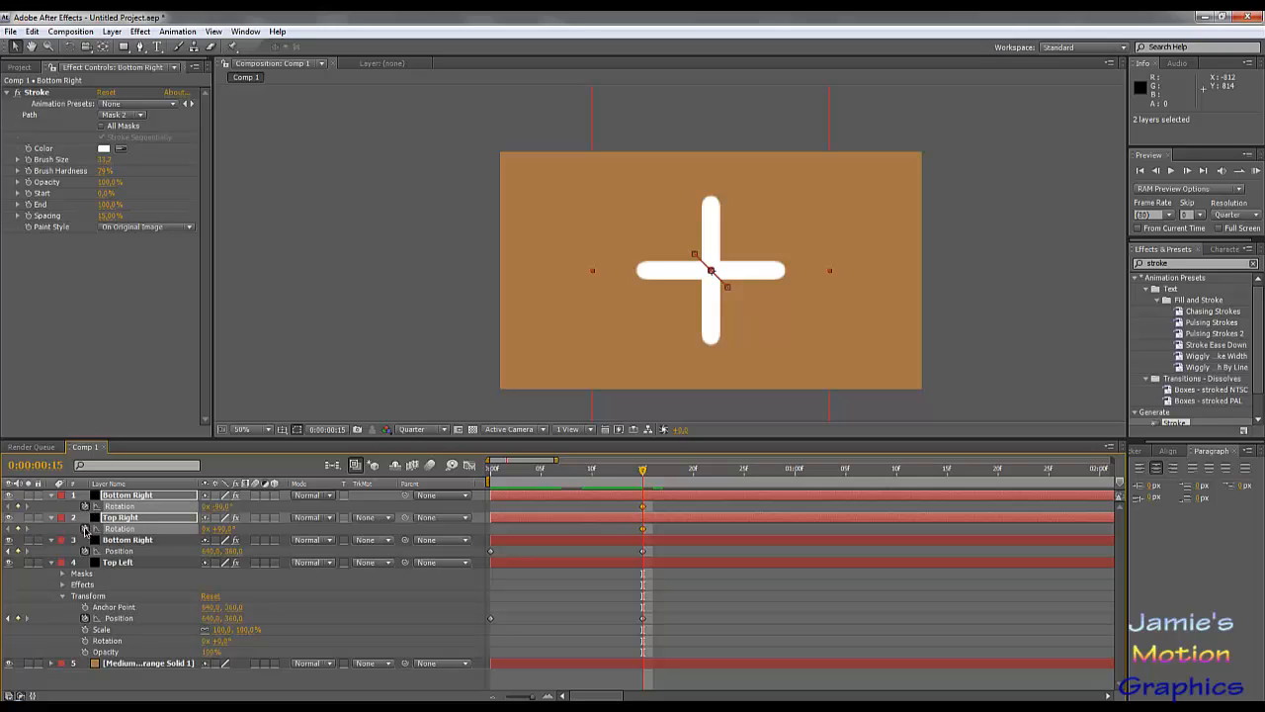
Set the Rotation of the Top Right layer and the Bottom Right layer in layer 1 to 0° at 0:00:00:14.
left_click(85, 528)
left_click(85, 529)
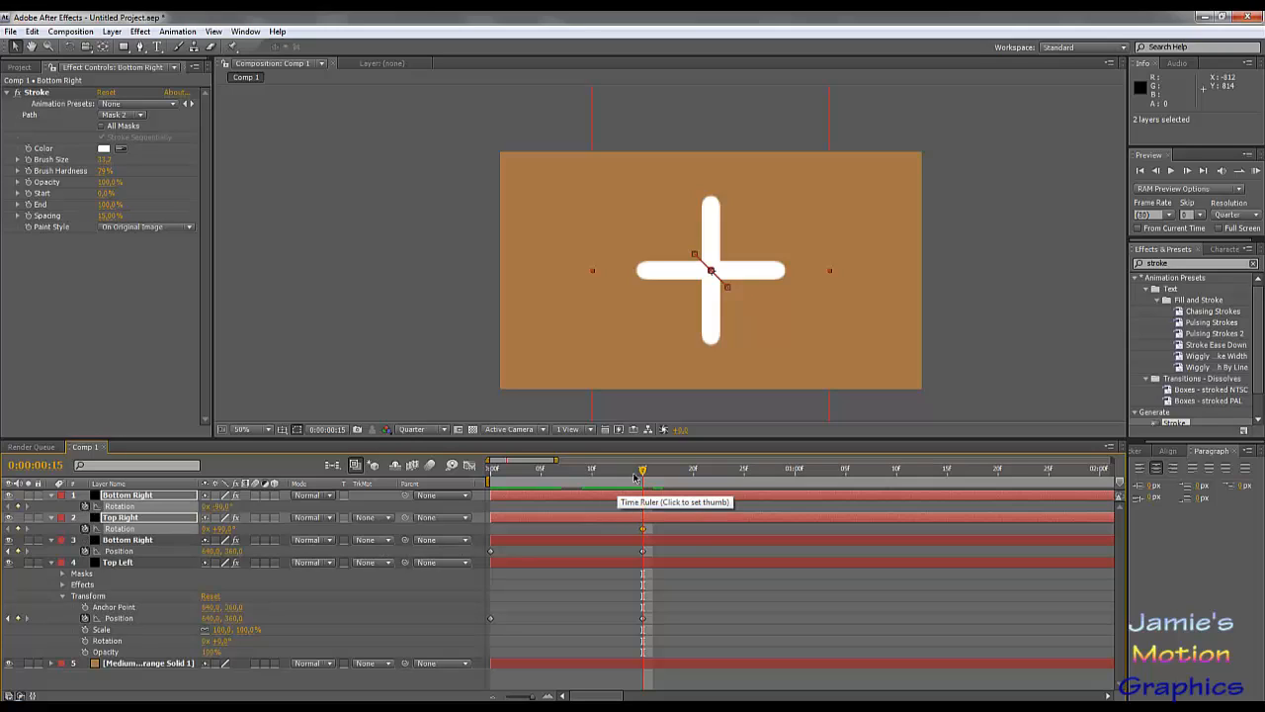
left_click_drag(644, 508, 650, 512)
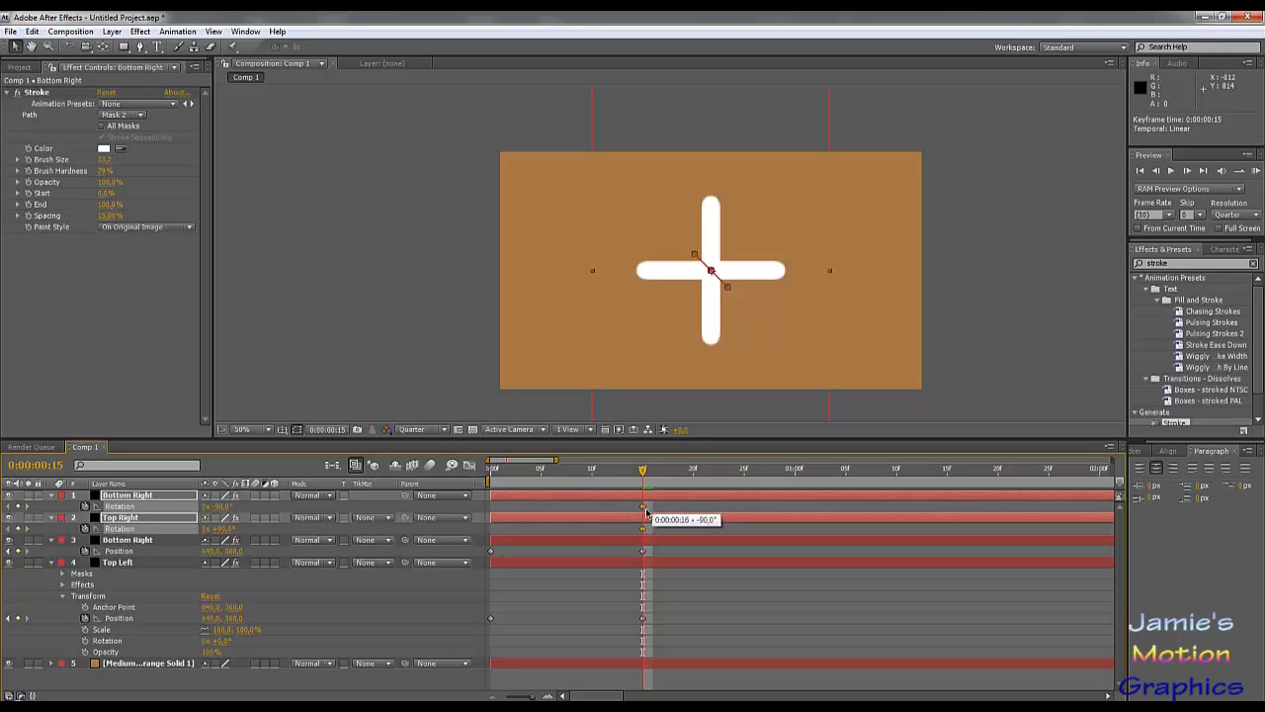
left_click_drag(650, 510, 646, 482)
key("Page_Up")
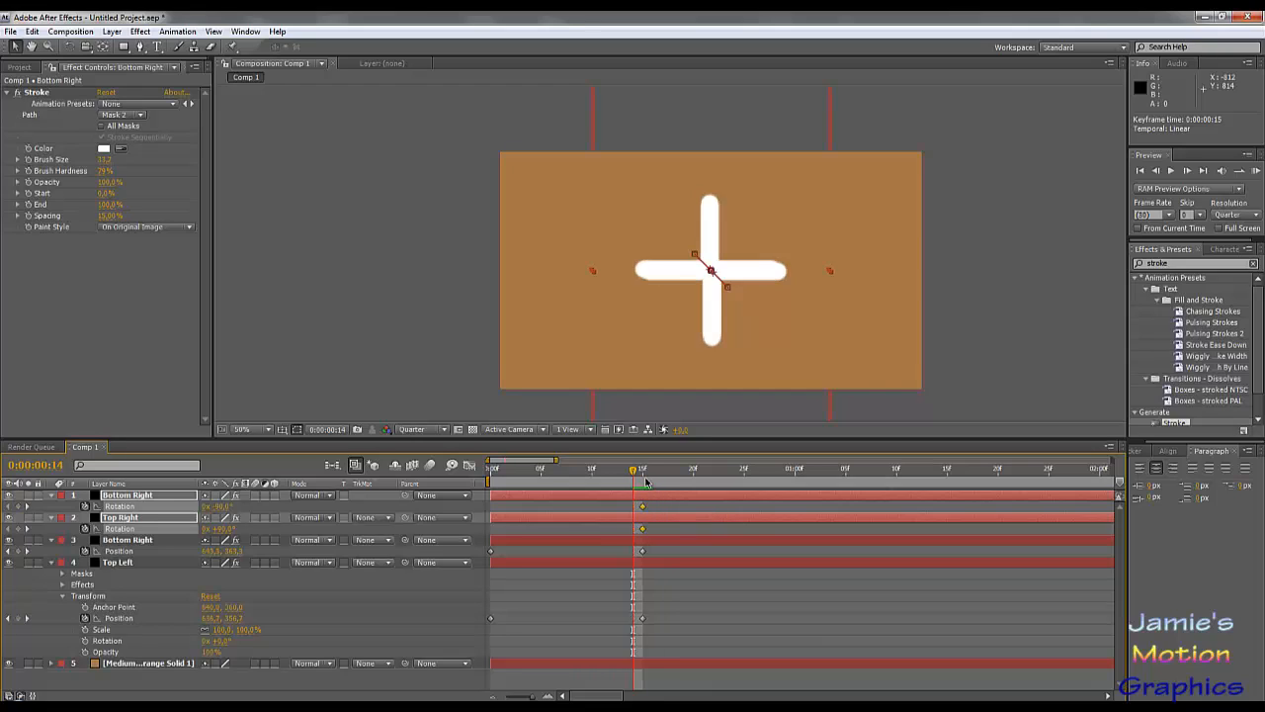
left_click(213, 507)
type("0")
key("Return")
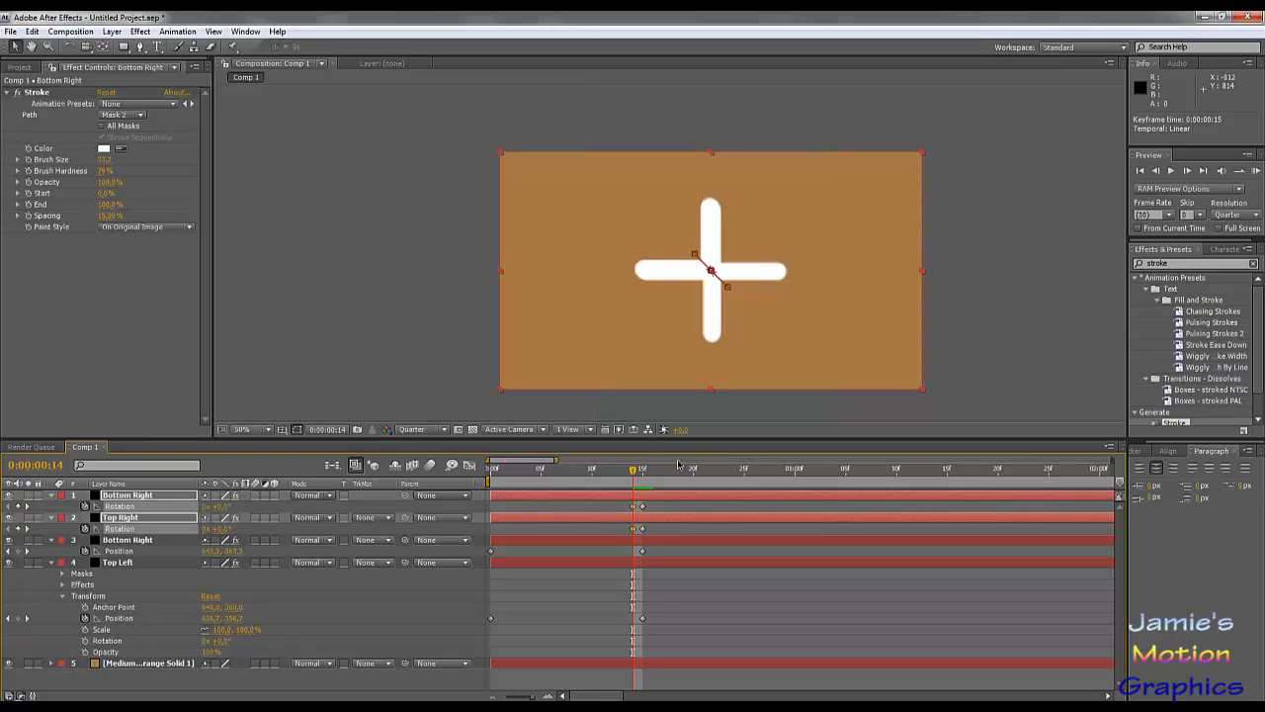
Set the Rotation of only the Bottom Right layer in layer 1 to 180° at 0:00:00:14.
left_click_drag(635, 470, 638, 505)
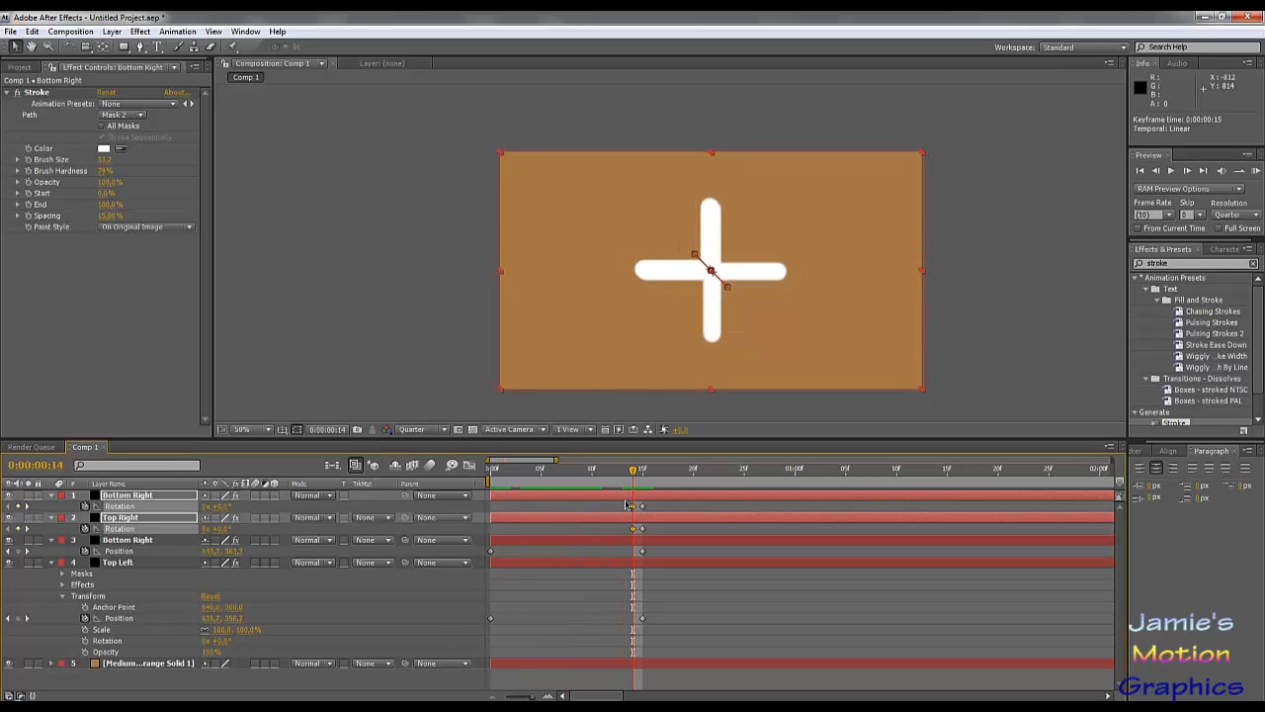
key("F2")
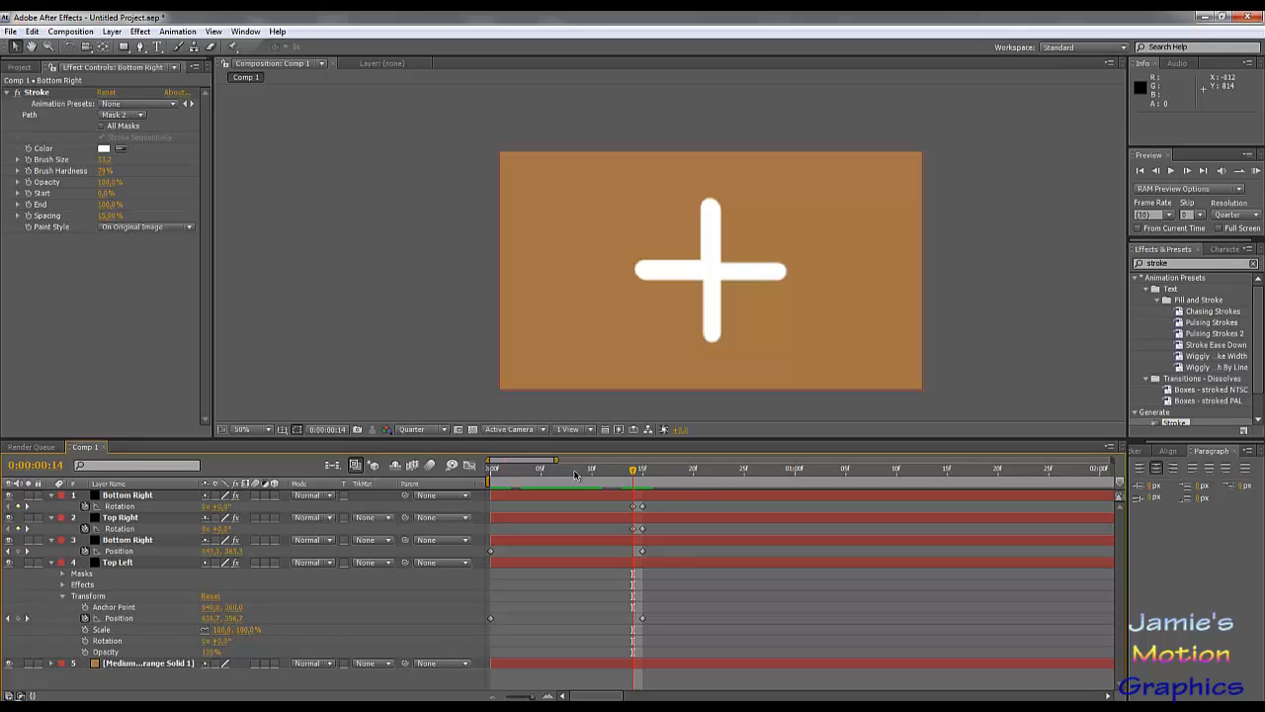
left_click(223, 506)
type("180")
key("Return")
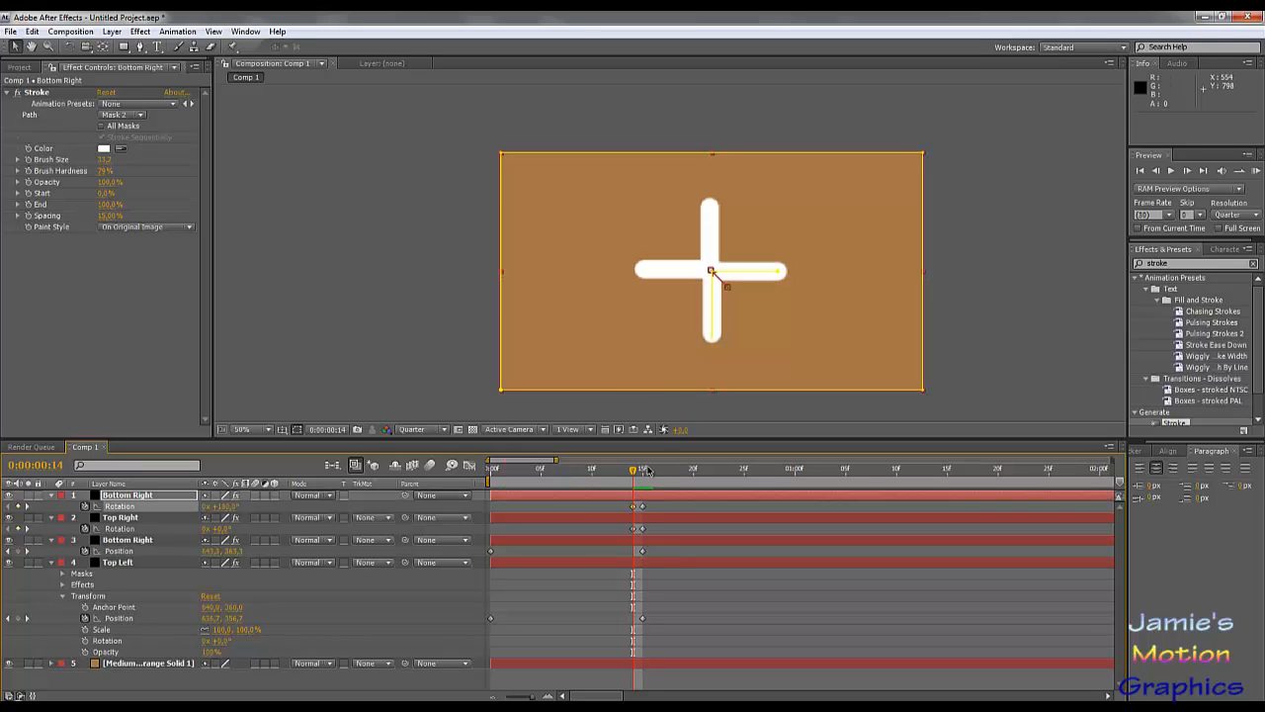
At 0:00:01:00, move the Top Right layer to the lower left of the composition, at a Position of about 273, 553.
left_click_drag(632, 474, 297, 482)
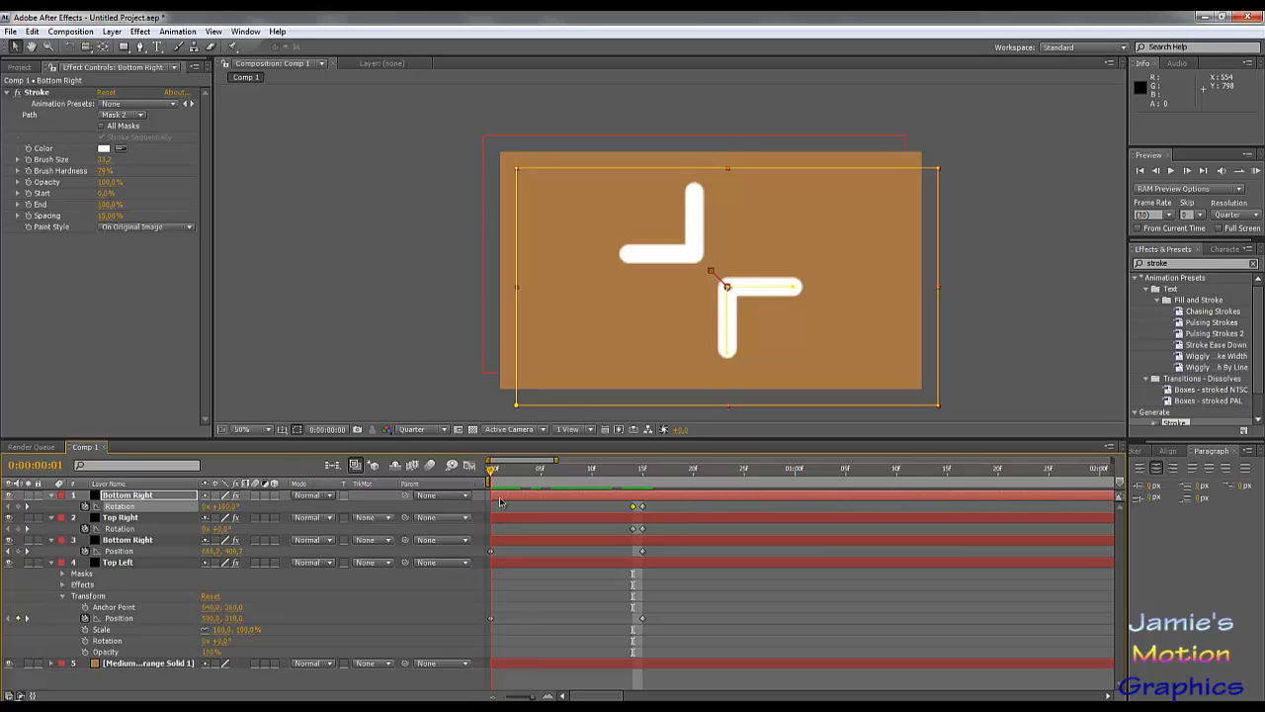
key("Page_Down")
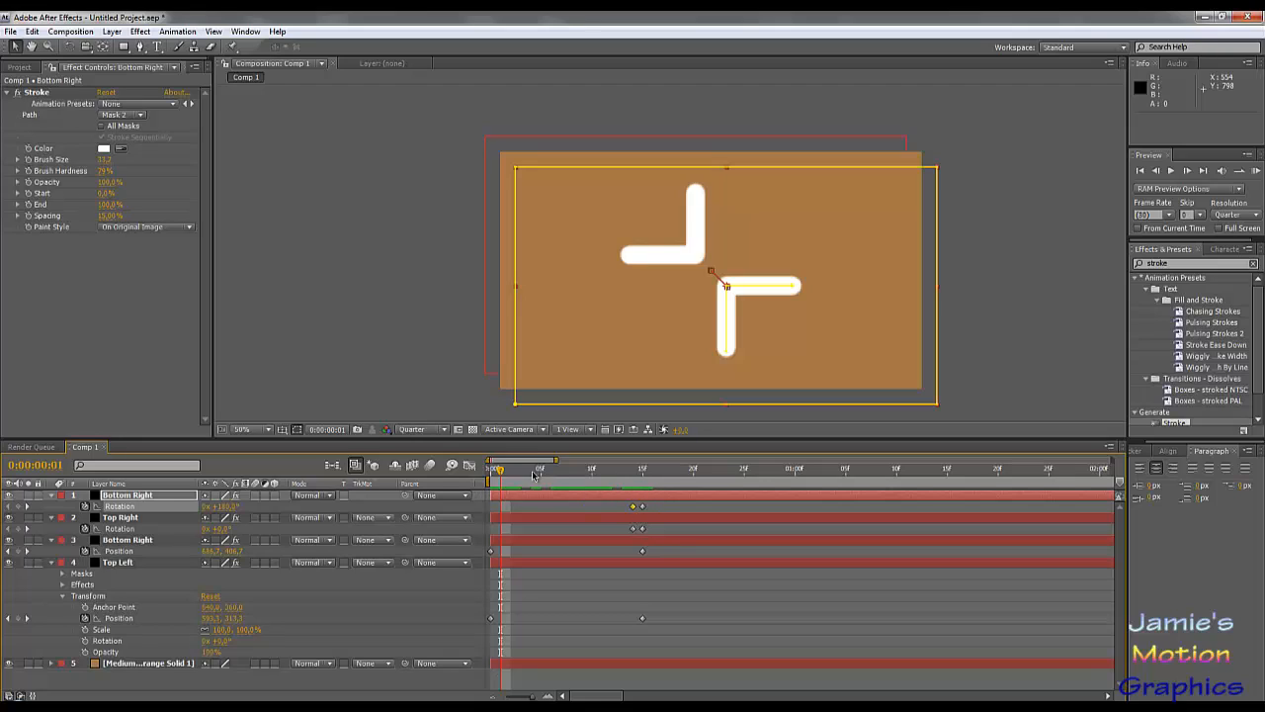
left_click_drag(500, 477, 798, 529)
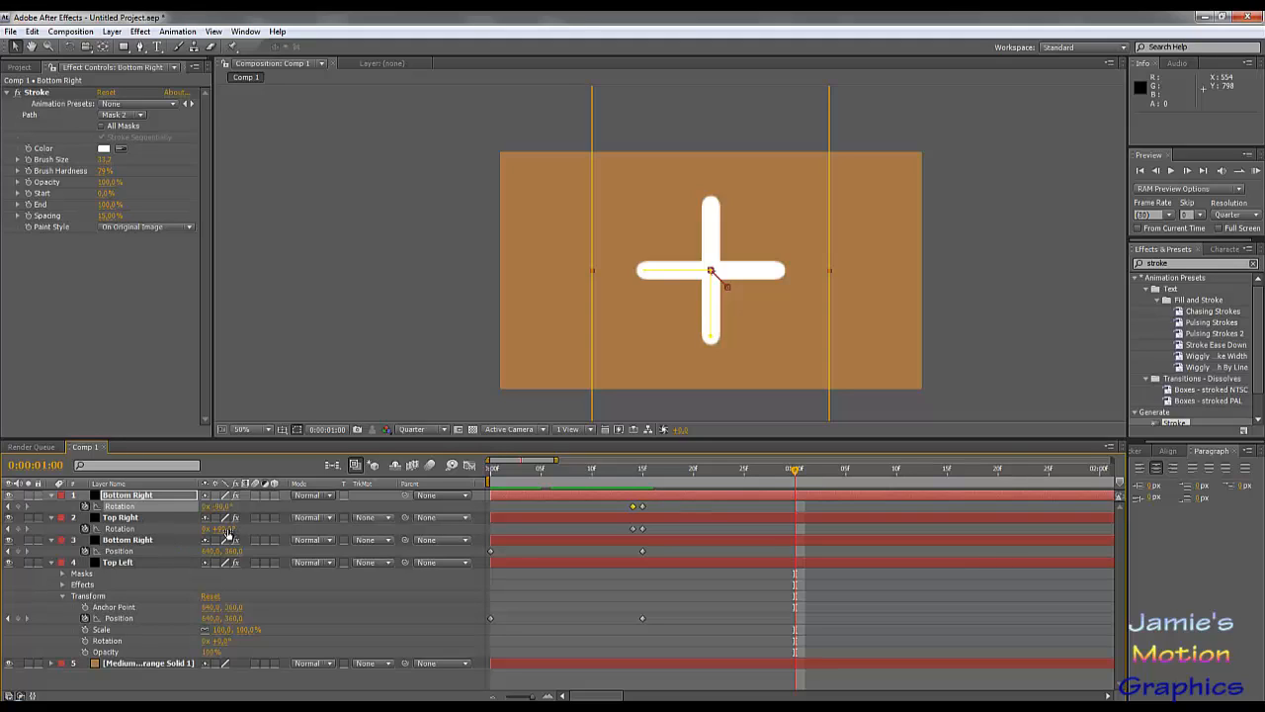
left_click(138, 520, "shift")
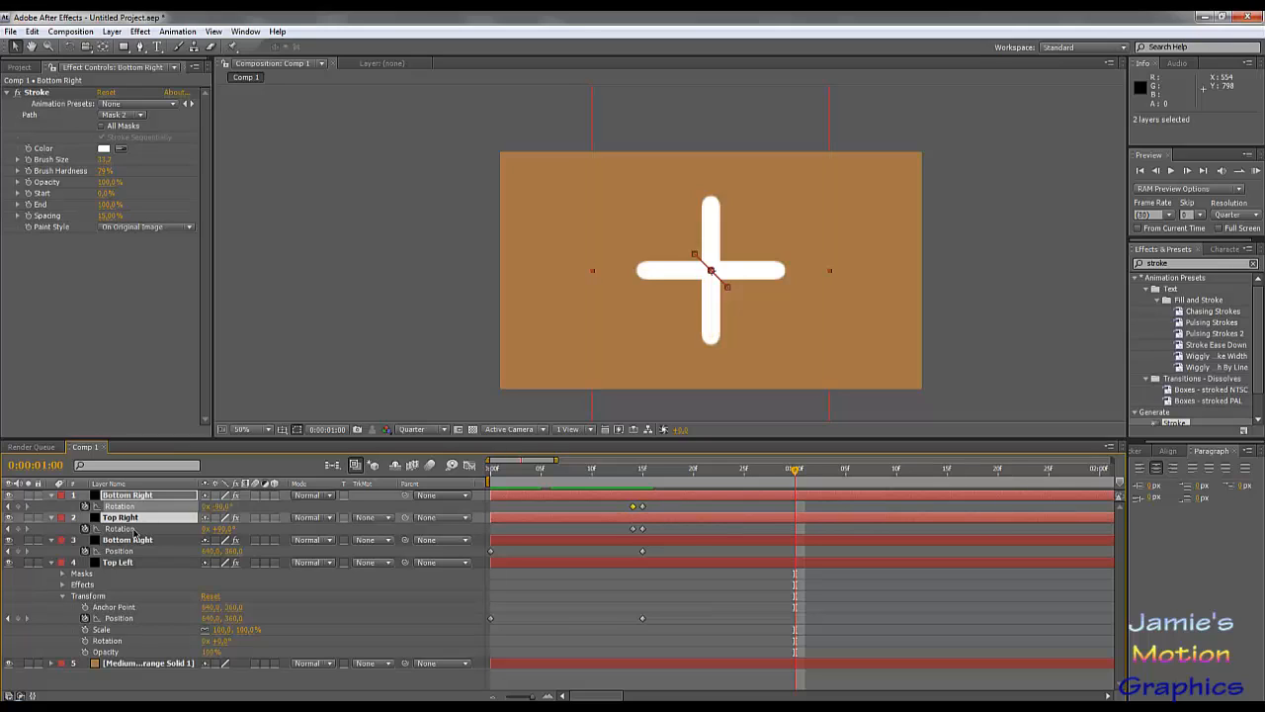
key("p")
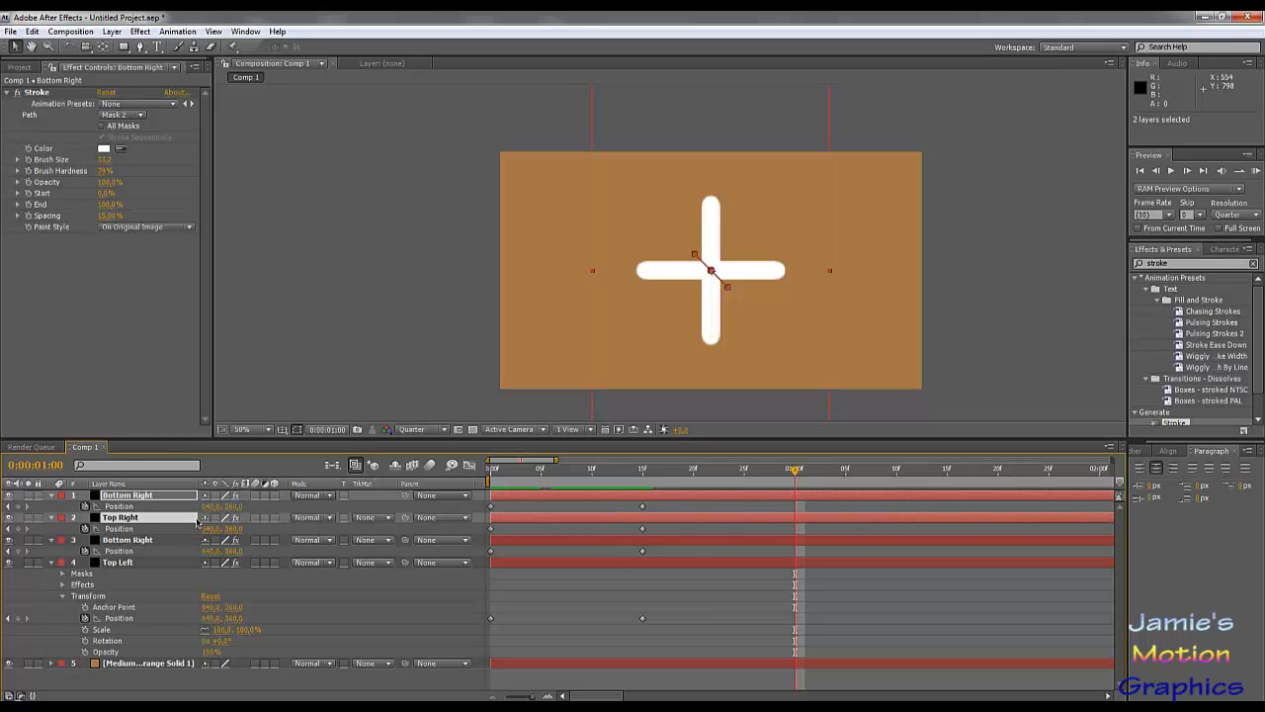
left_click(323, 594)
left_click_drag(210, 528, 2, 523)
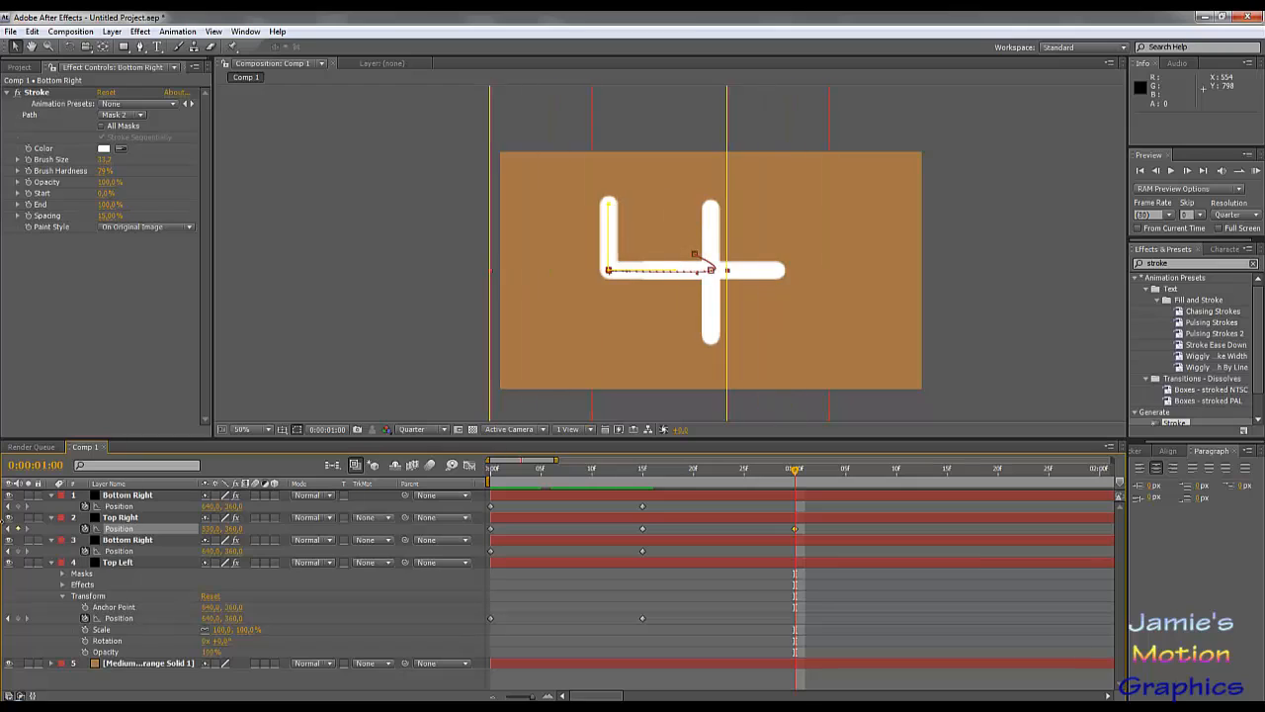
left_click(205, 516)
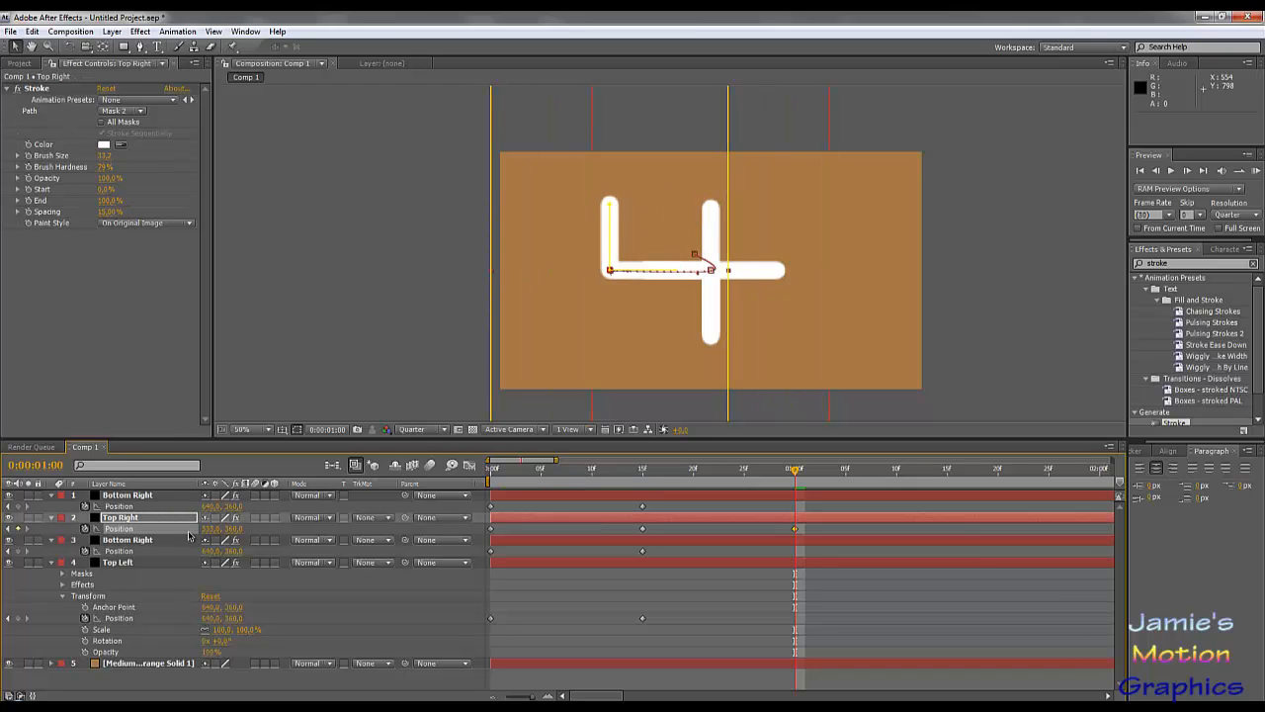
mouse_move(209, 529)
left_mouse_down()
mouse_move(155, 529)
mouse_move(384, 526)
mouse_move(362, 526)
left_mouse_up()
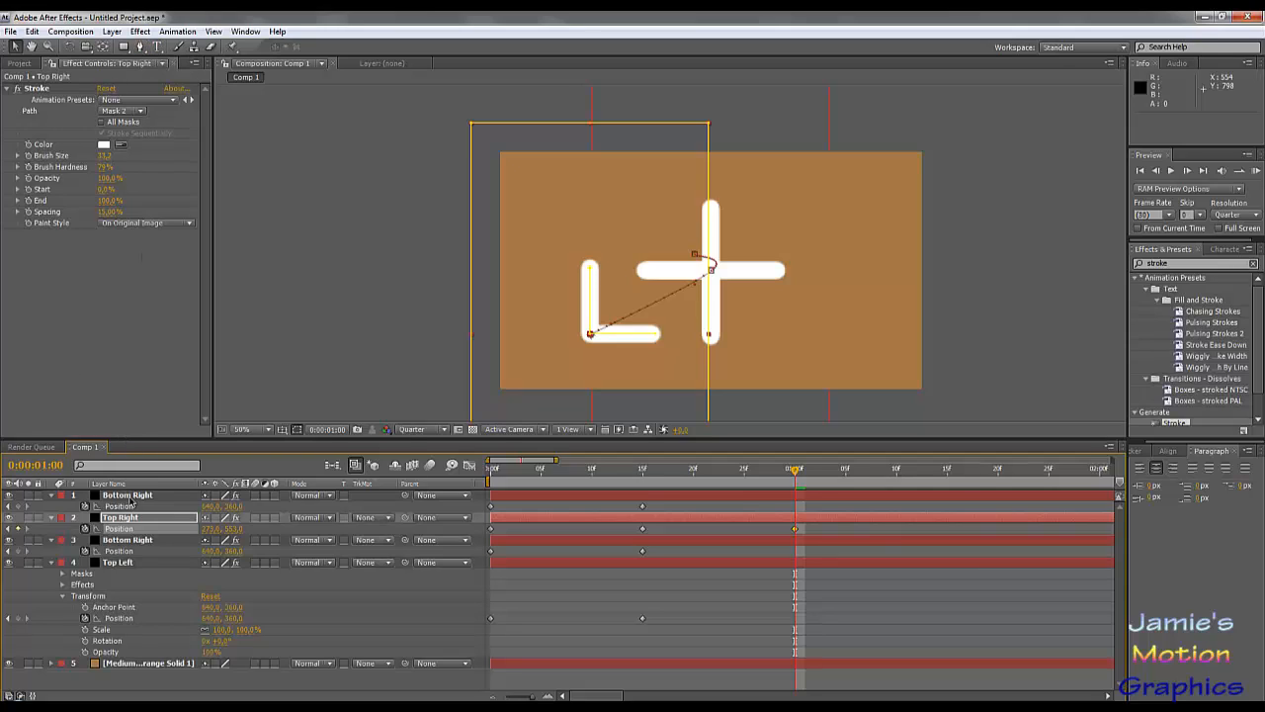
Create a black solid layer of 1280 × 720 px above the existing layers.
left_click(112, 30)
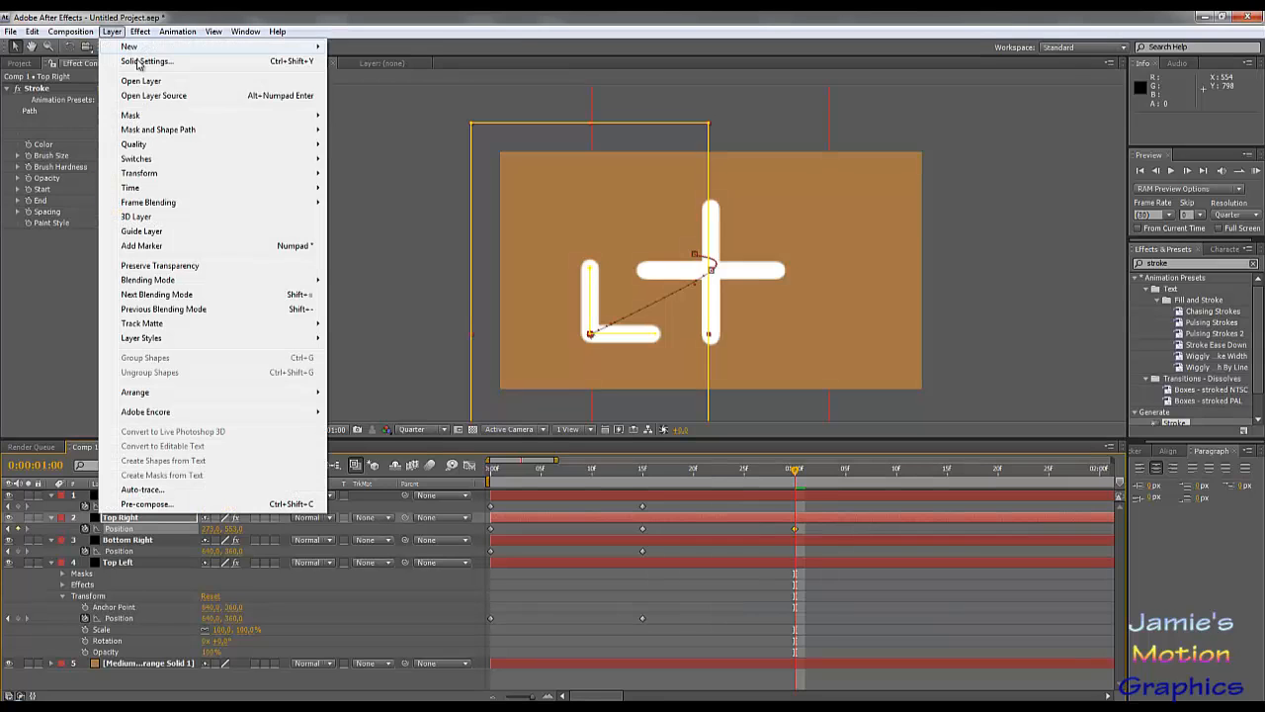
mouse_move(158, 47)
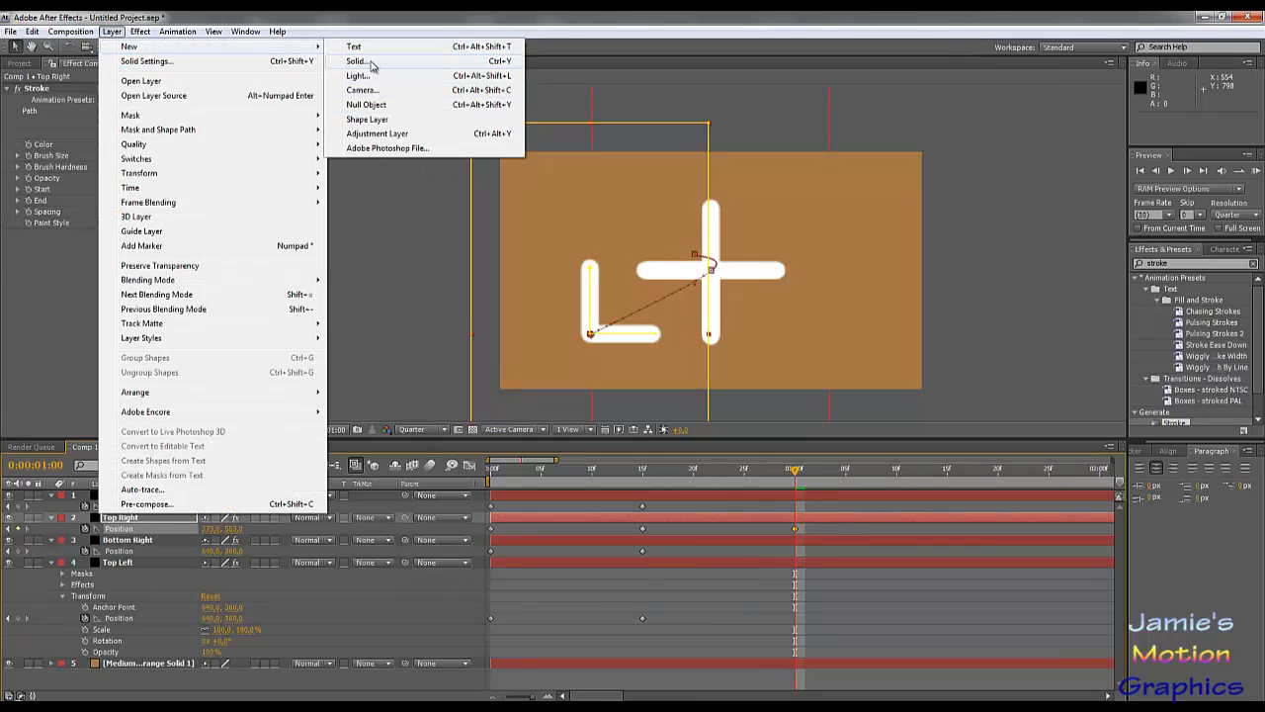
left_click(358, 61)
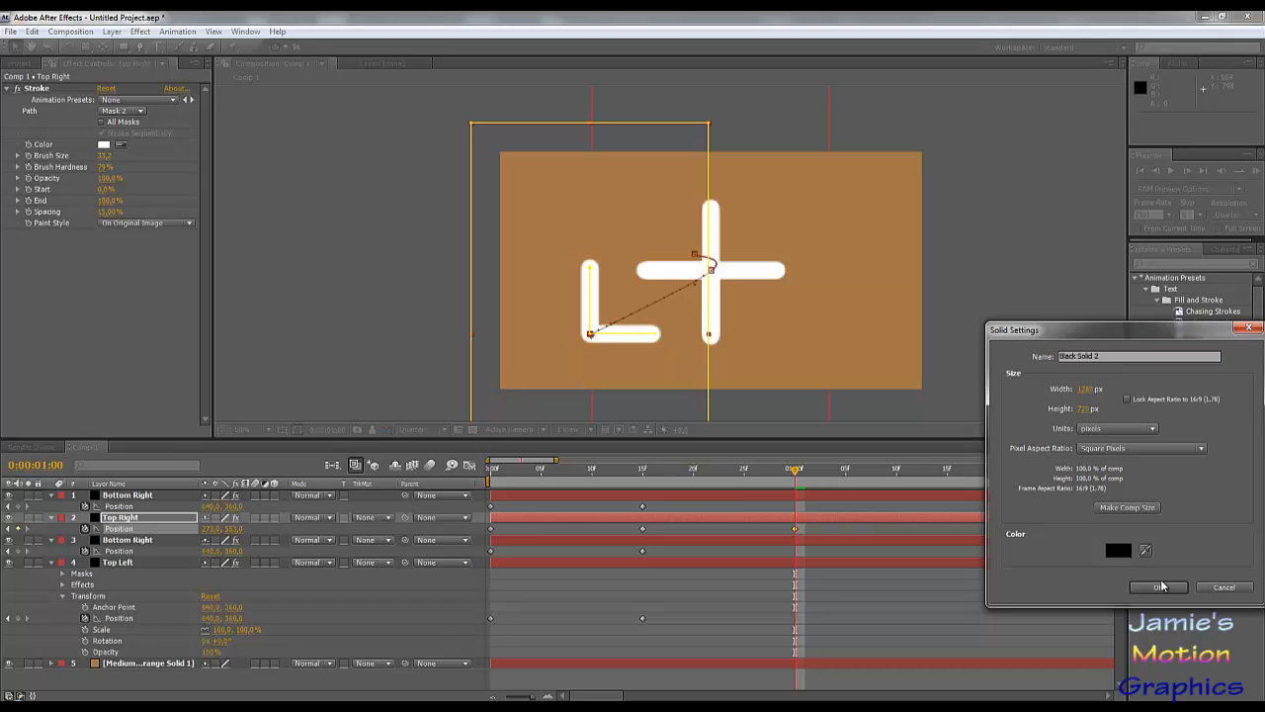
left_click(1158, 585)
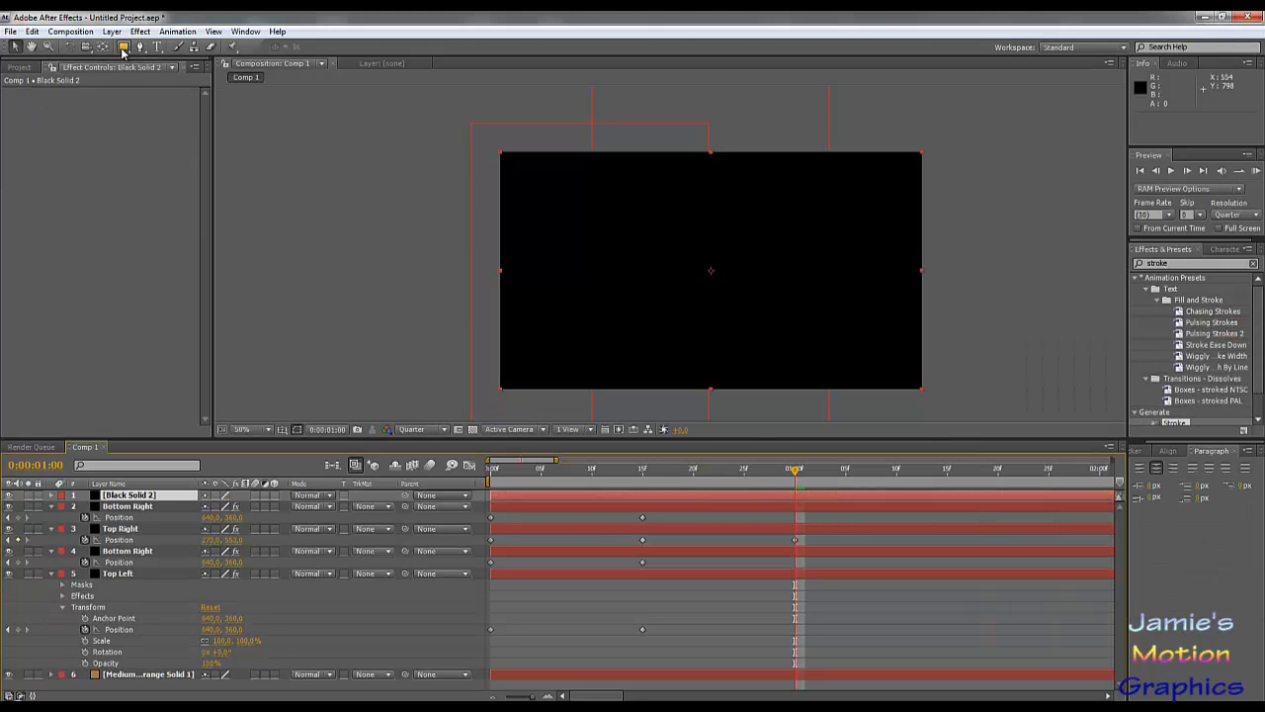
Add a full-frame rectangular mask in Subtract mode to the new black solid and apply the Stroke effect to it.
double_click(124, 47)
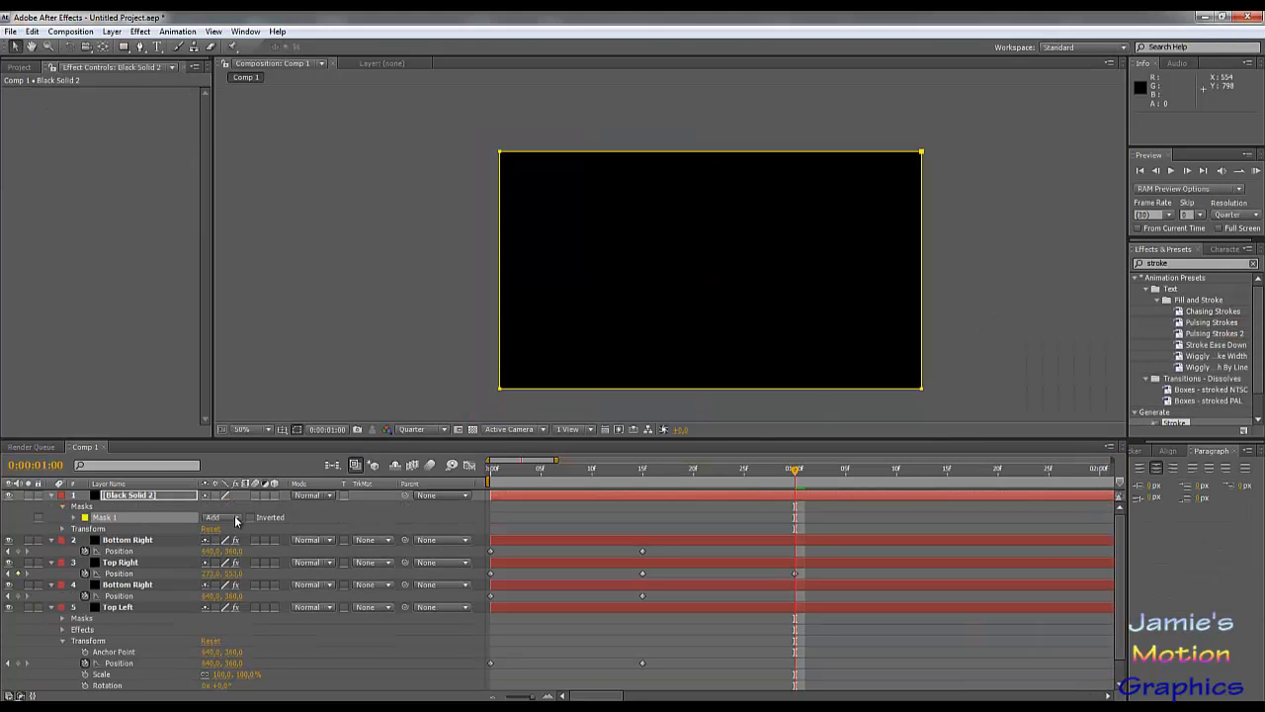
left_click(235, 521)
left_click(233, 529)
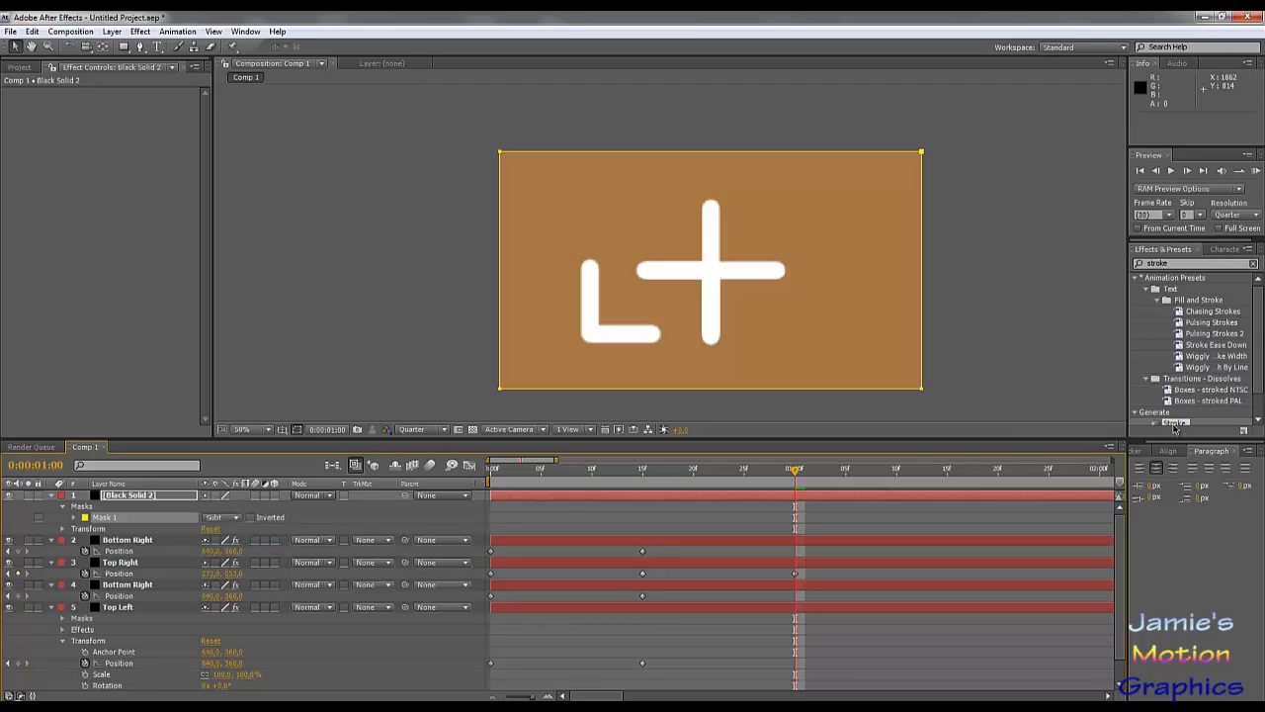
left_click_drag(1174, 426, 66, 245)
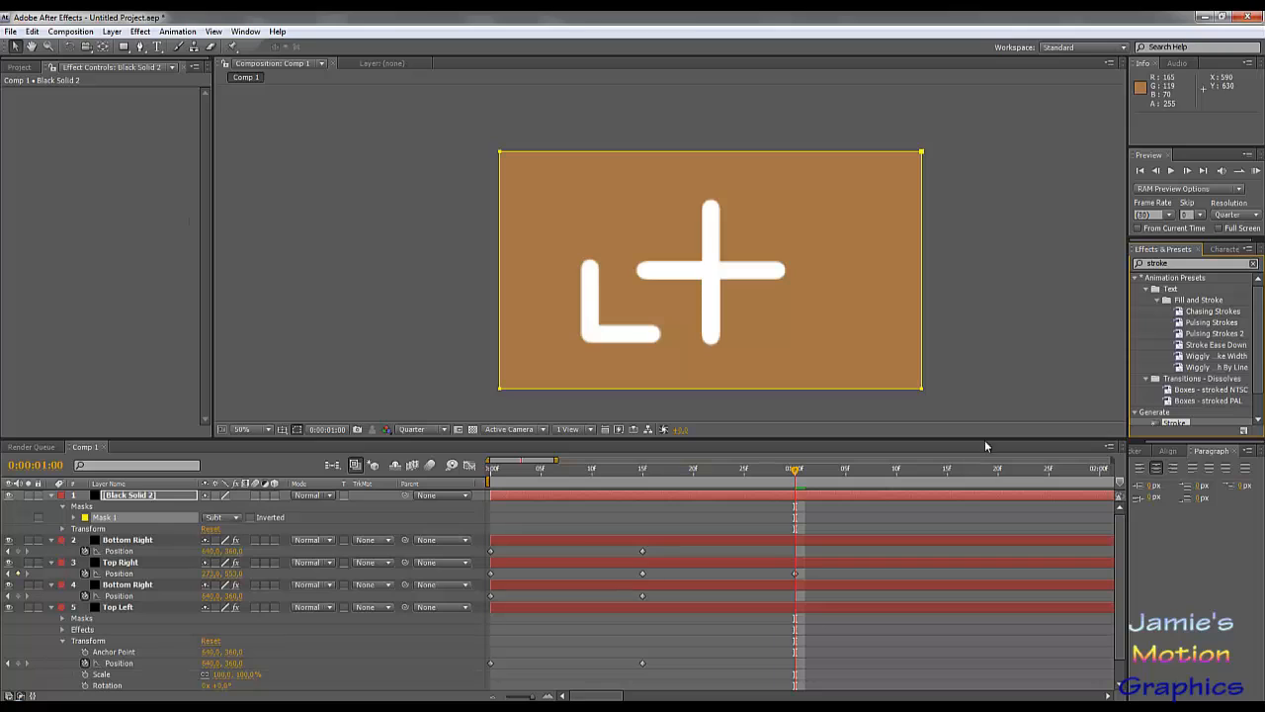
mouse_move(1179, 423)
left_mouse_down()
mouse_move(164, 297)
mouse_move(712, 268)
mouse_move(134, 497)
left_mouse_up()
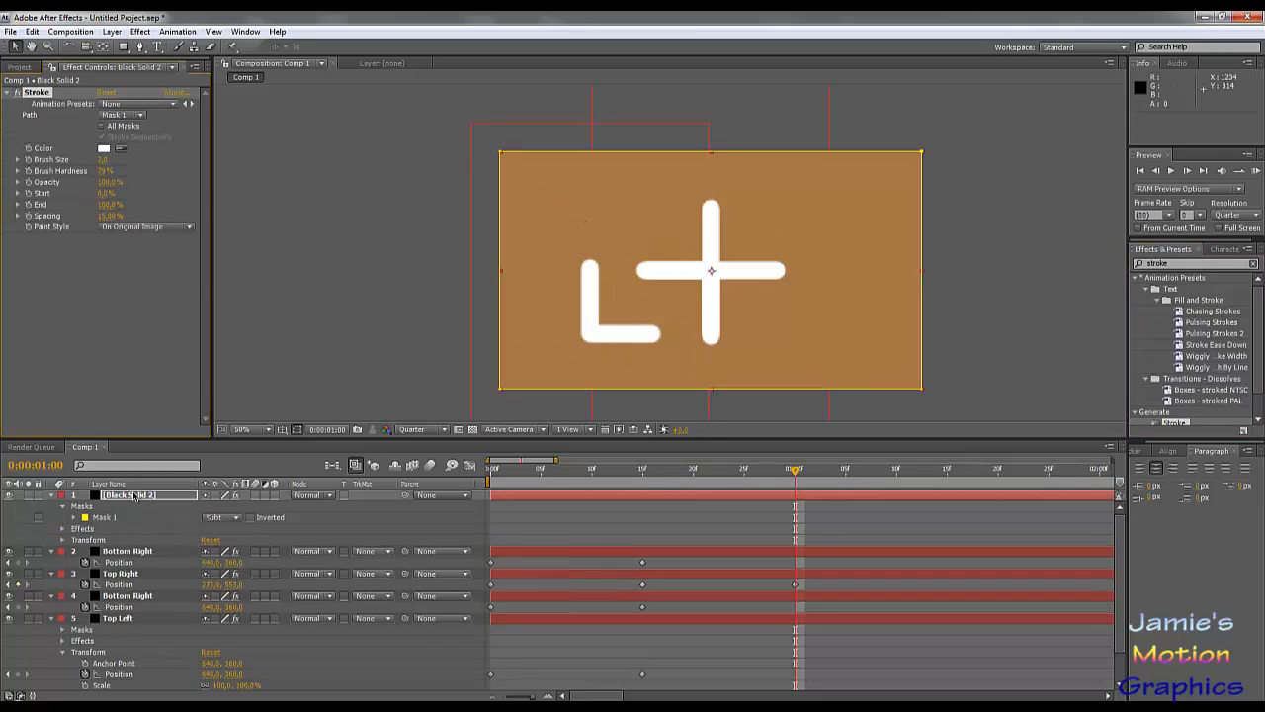
Draw an open four-point mask on the black solid with the Pen tool, crossing both frame diagonals and joining them outside the right edge.
left_click(139, 46)
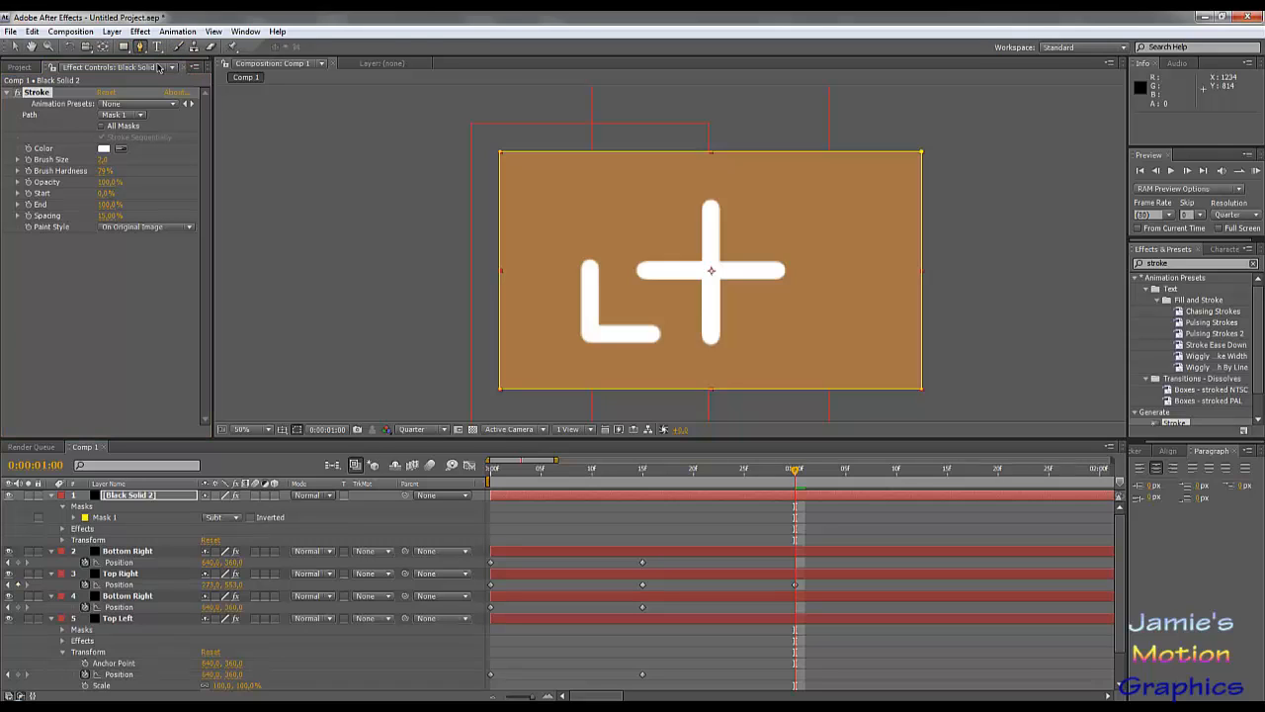
left_click(485, 396)
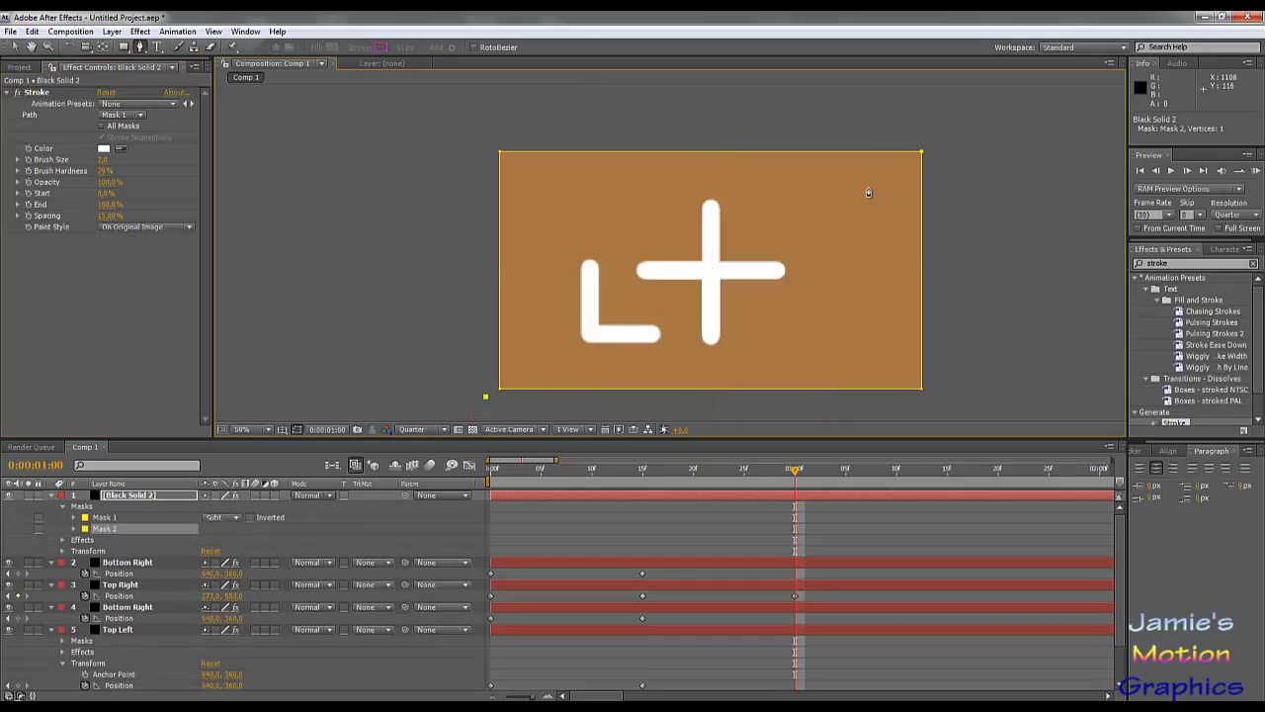
left_click(939, 142)
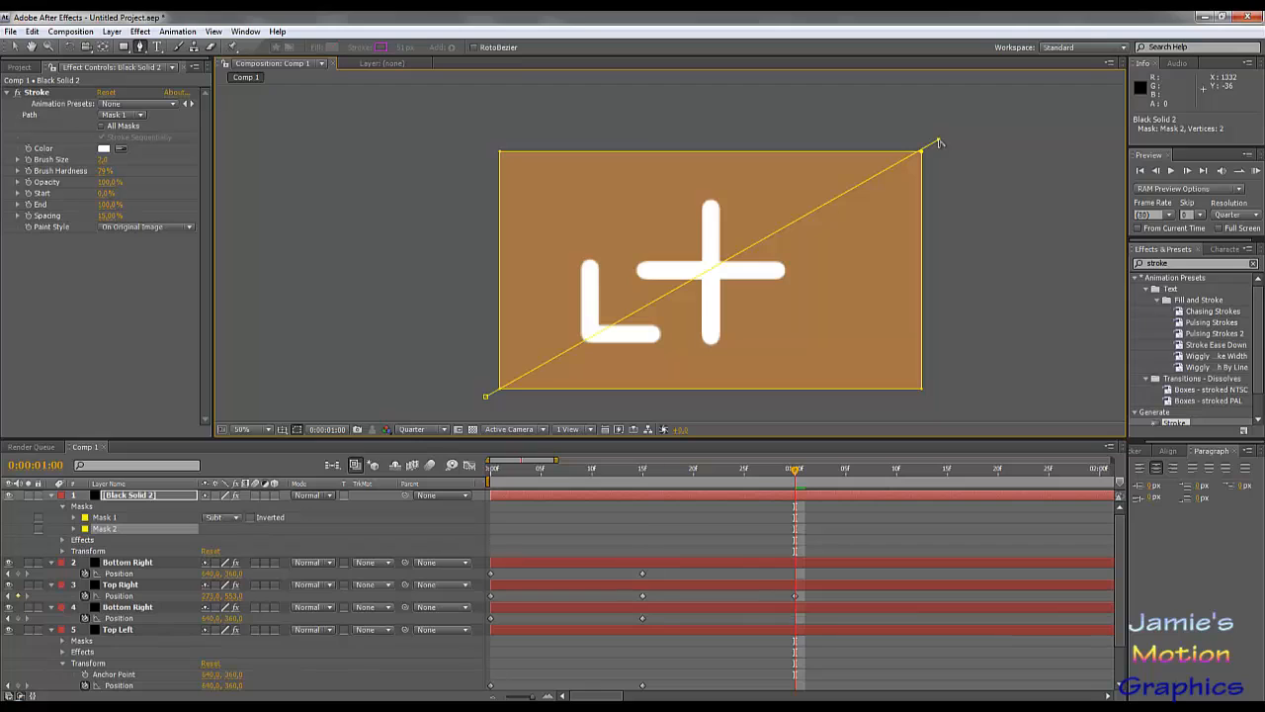
left_click(953, 413)
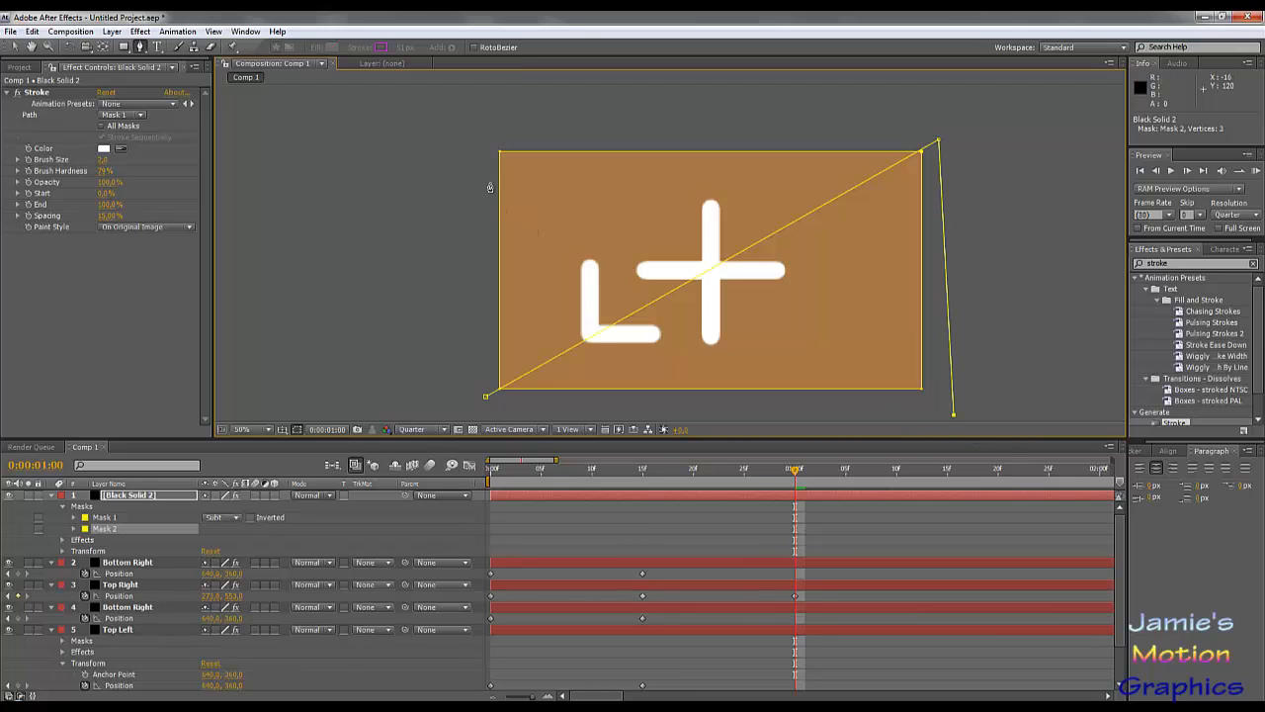
left_click(477, 137)
left_click(13, 46)
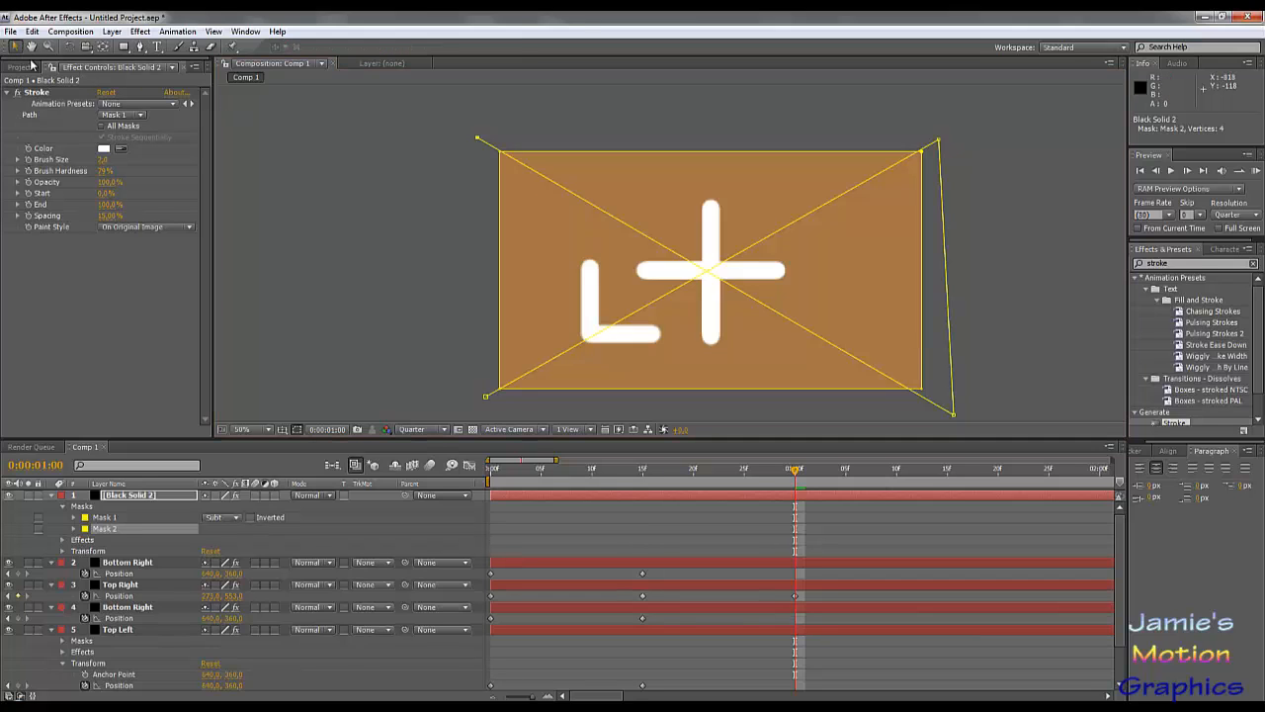
Move the diagonal mask's lower-left vertex onto the lower-left corner of the frame.
left_click_drag(503, 389, 497, 276)
scroll(497, 277, "up", 2)
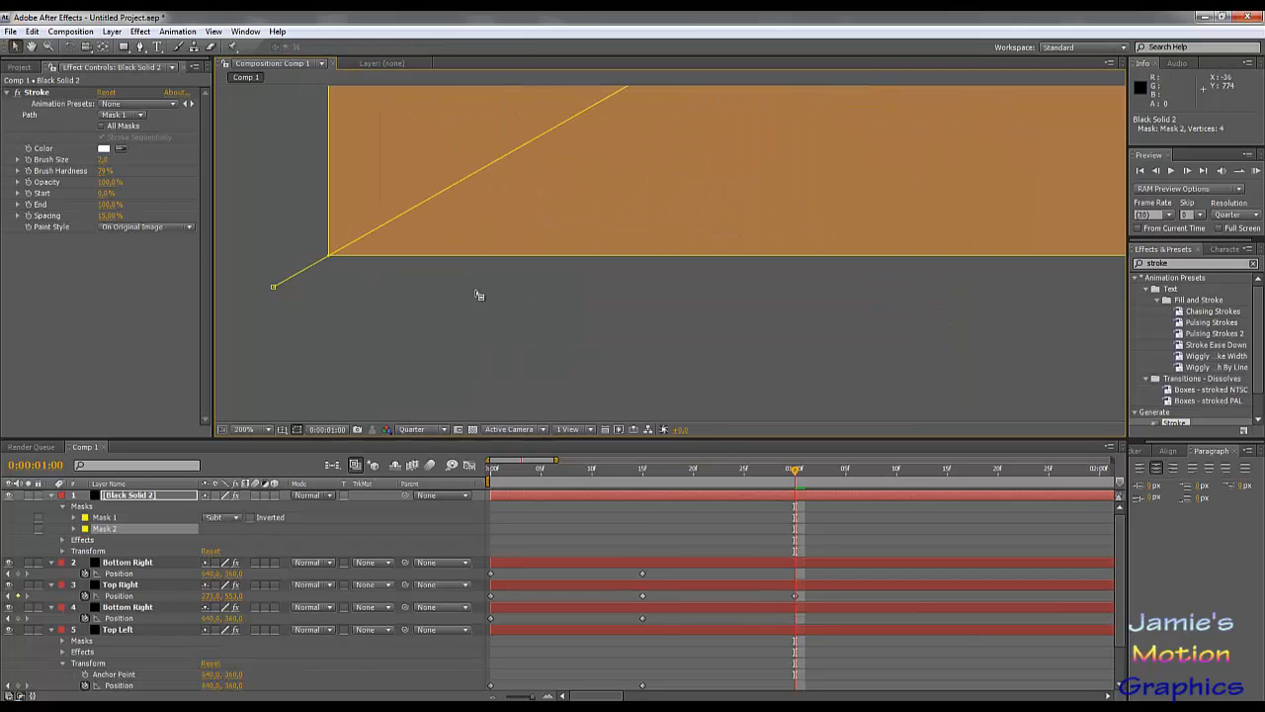
left_click_drag(343, 264, 483, 330)
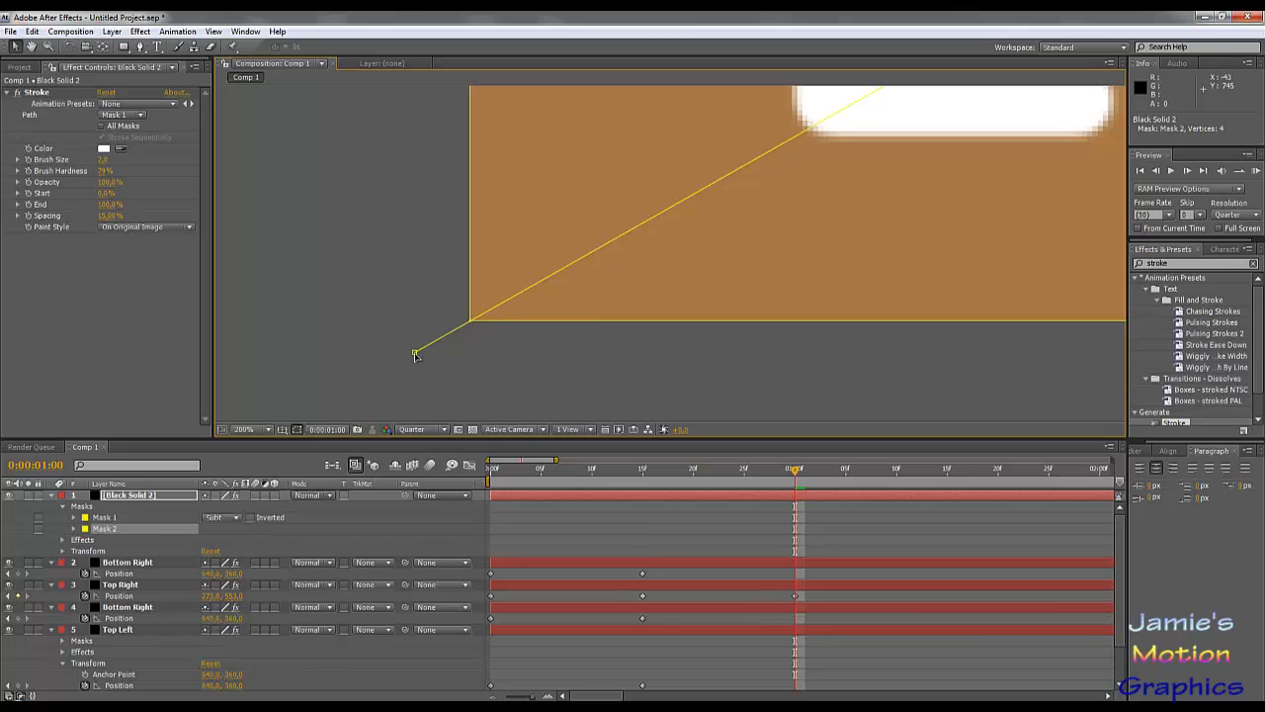
left_click_drag(416, 355, 470, 322)
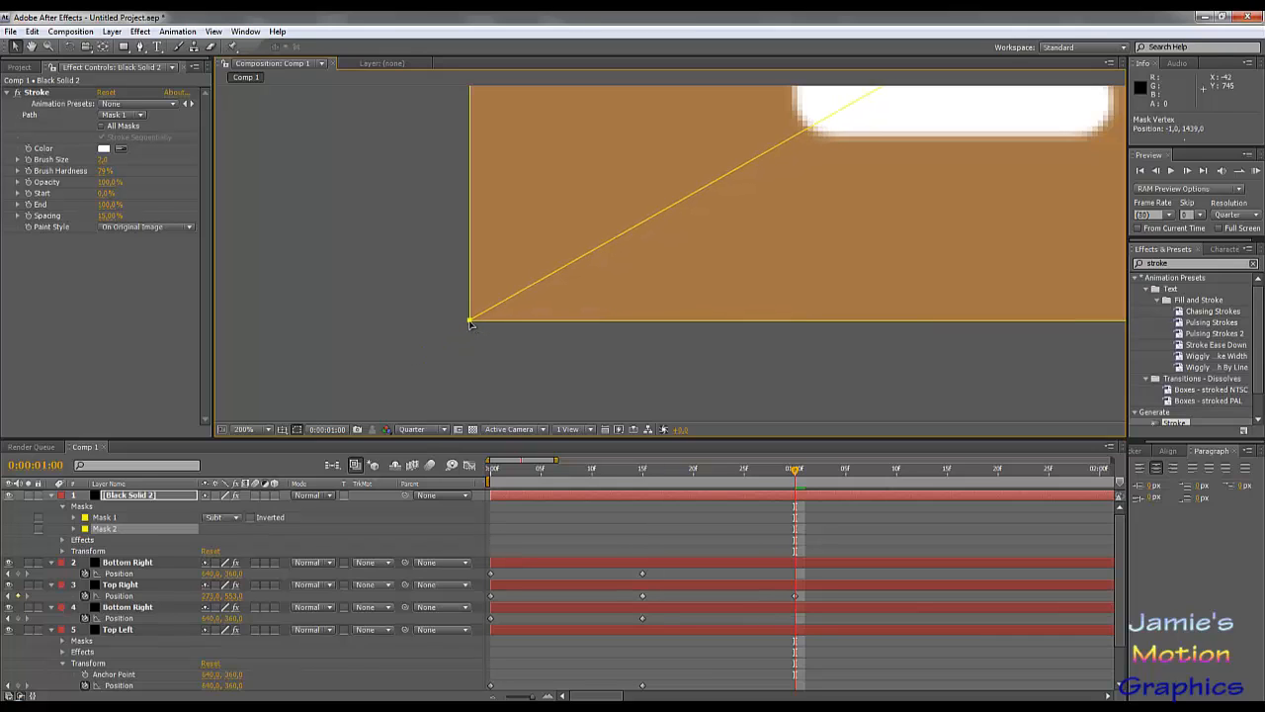
scroll(470, 323, "down", 4)
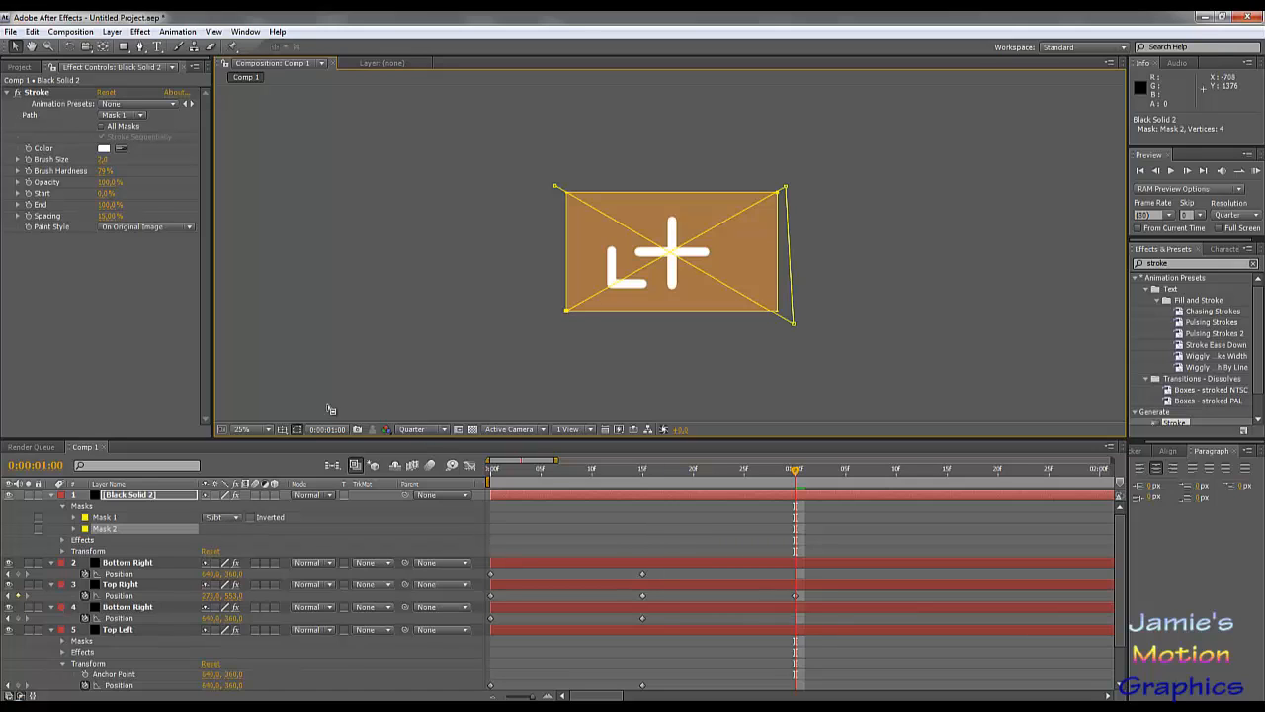
Move the diagonal mask's upper-left, lower-right and upper-right vertices onto the matching corners of the frame.
left_click_drag(556, 189, 568, 194)
left_click_drag(793, 326, 777, 313)
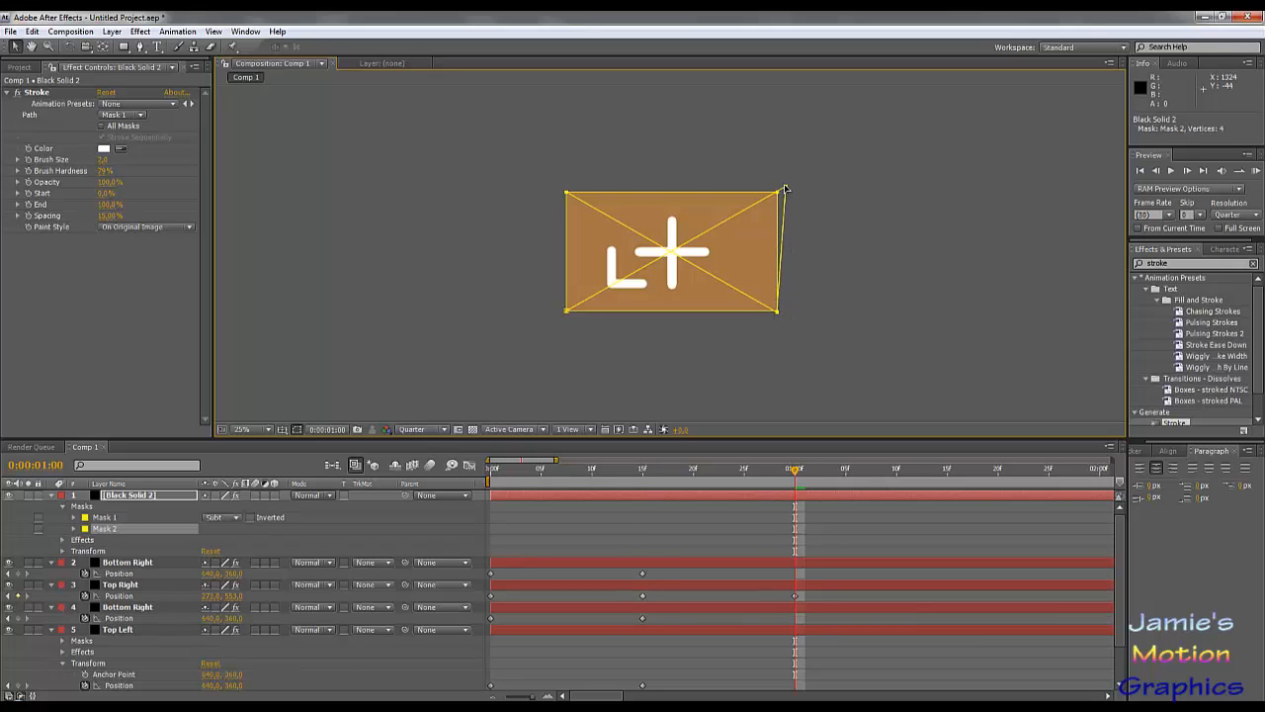
left_click_drag(784, 188, 777, 192)
Align the diagonal mask's upper-right vertex precisely with the frame's upper-right corner at close range.
scroll(780, 206, "up", 3)
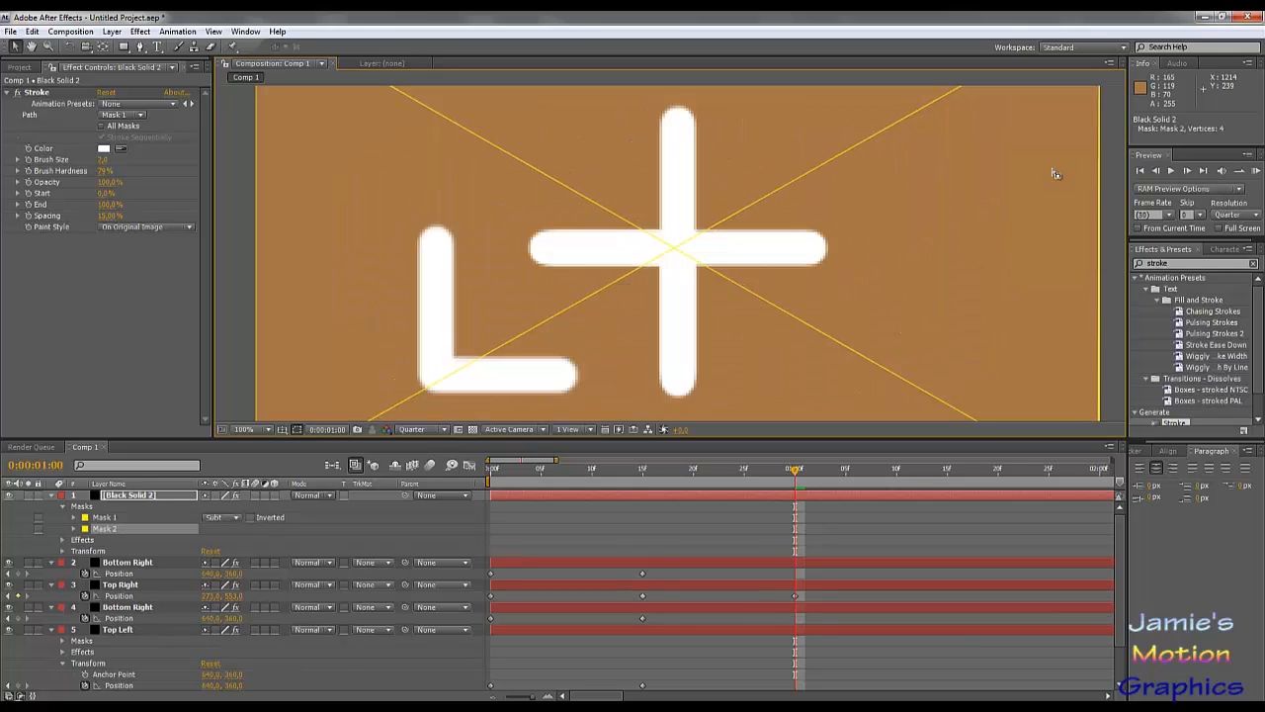
left_click_drag(1056, 174, 607, 390)
scroll(598, 307, "up", 1)
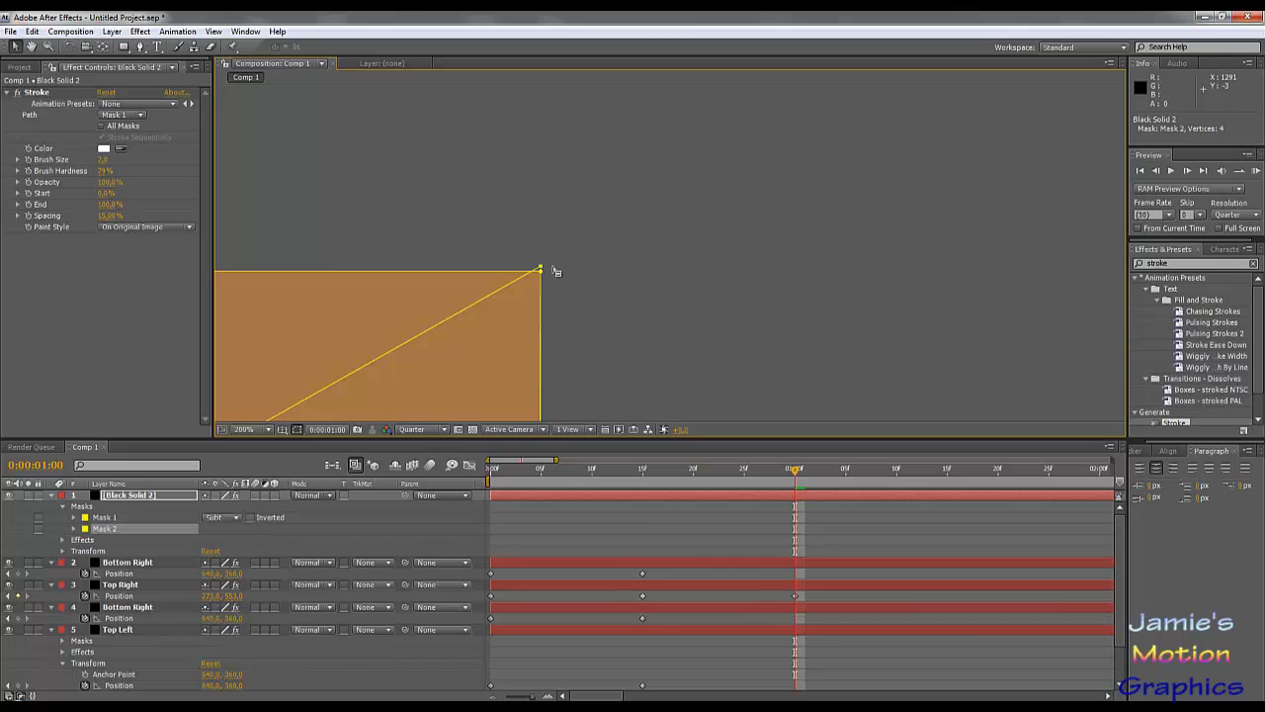
left_click_drag(541, 268, 541, 271)
left_click_drag(609, 387, 633, 223)
scroll(632, 224, "down", 3)
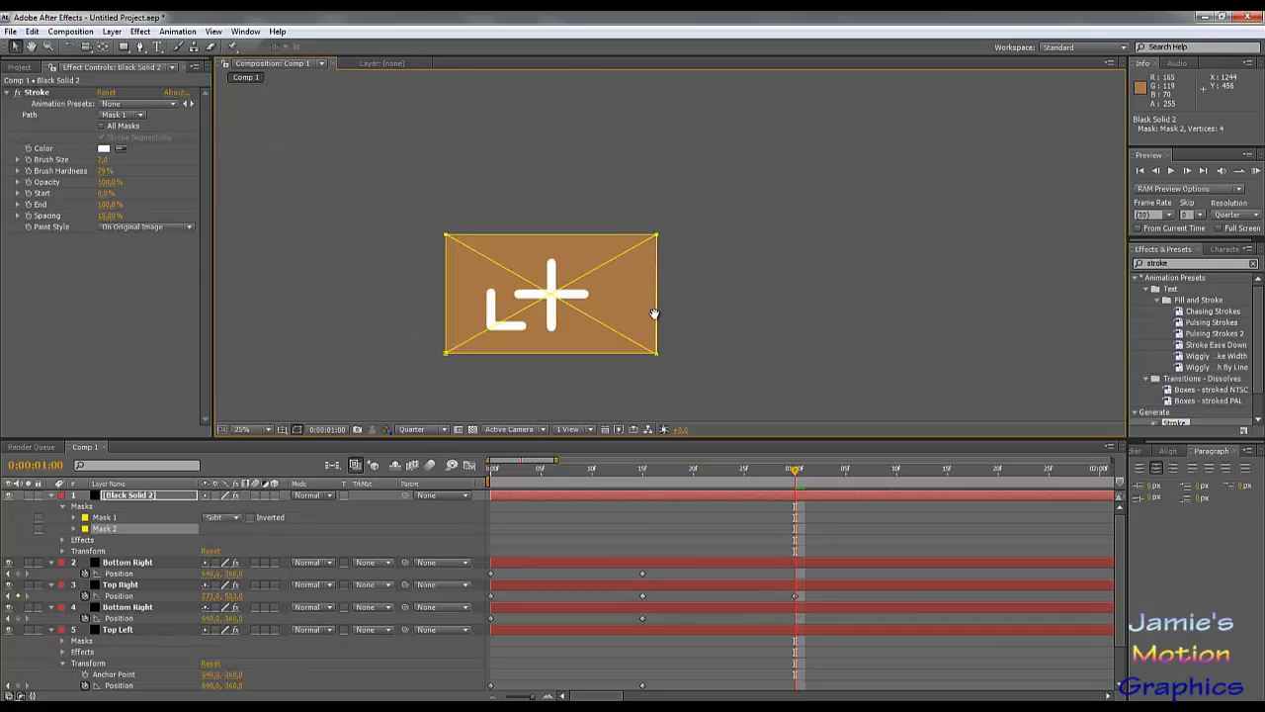
Align the diagonal mask's lower-right vertex precisely with the frame's lower-right corner.
left_click_drag(655, 314, 681, 229)
scroll(680, 230, "up", 1)
scroll(689, 308, "up", 2)
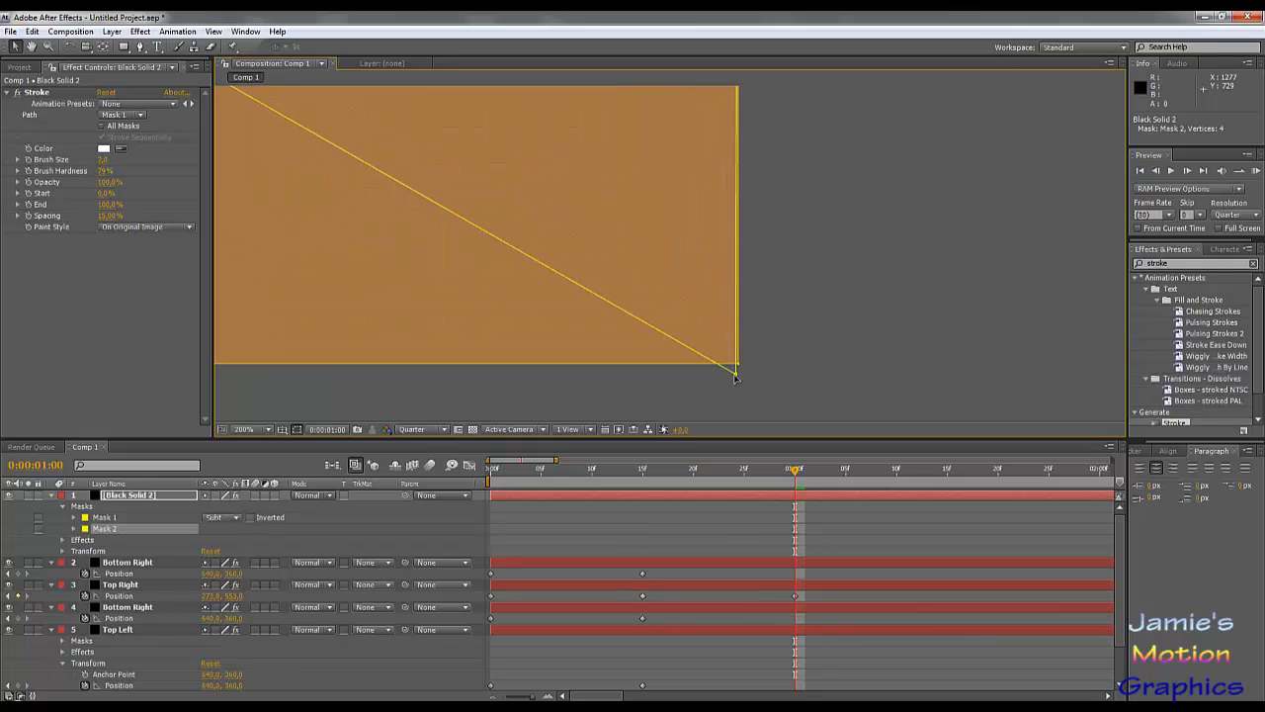
left_click_drag(735, 376, 931, 300)
scroll(835, 317, "down", 4)
Align the diagonal mask's lower-left vertex precisely with the frame's lower-left corner.
scroll(515, 280, "up", 5)
left_click_drag(514, 280, 889, 303)
left_click_drag(347, 348, 840, 263)
left_click_drag(377, 247, 840, 335)
scroll(616, 350, "down", 2)
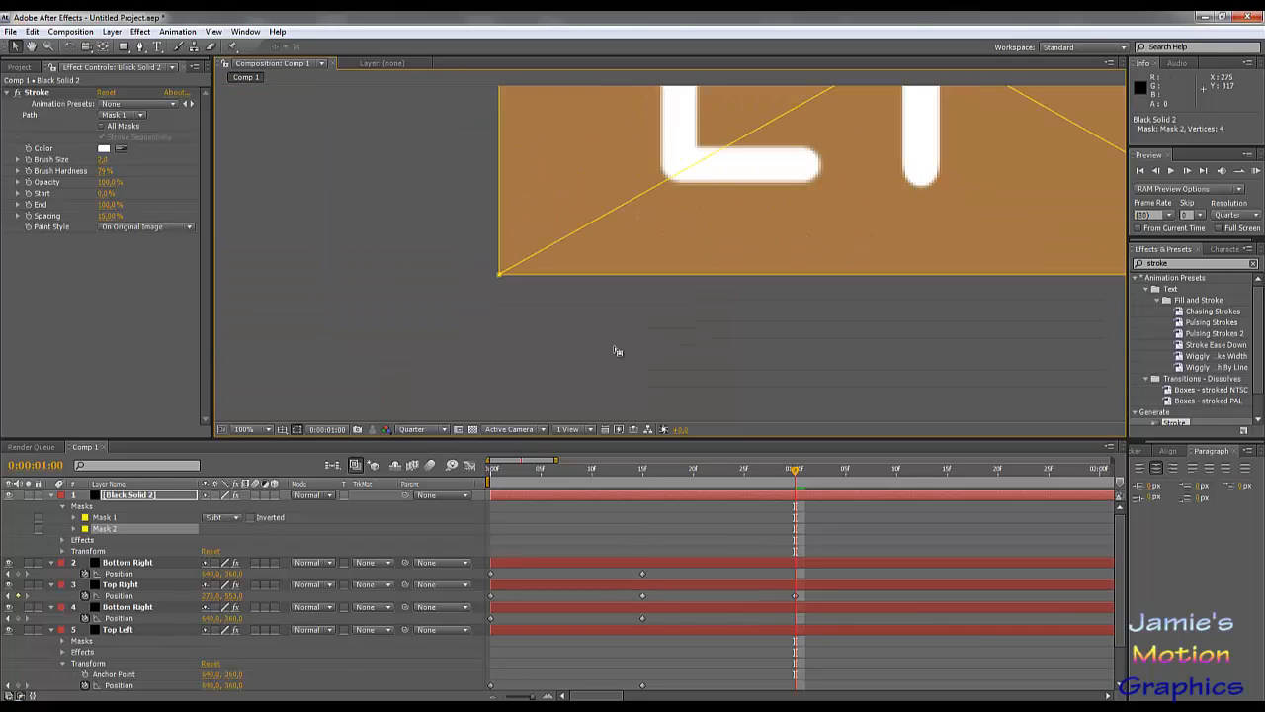
left_click_drag(541, 335, 826, 332)
scroll(796, 313, "up", 2)
left_click_drag(914, 301, 356, 300)
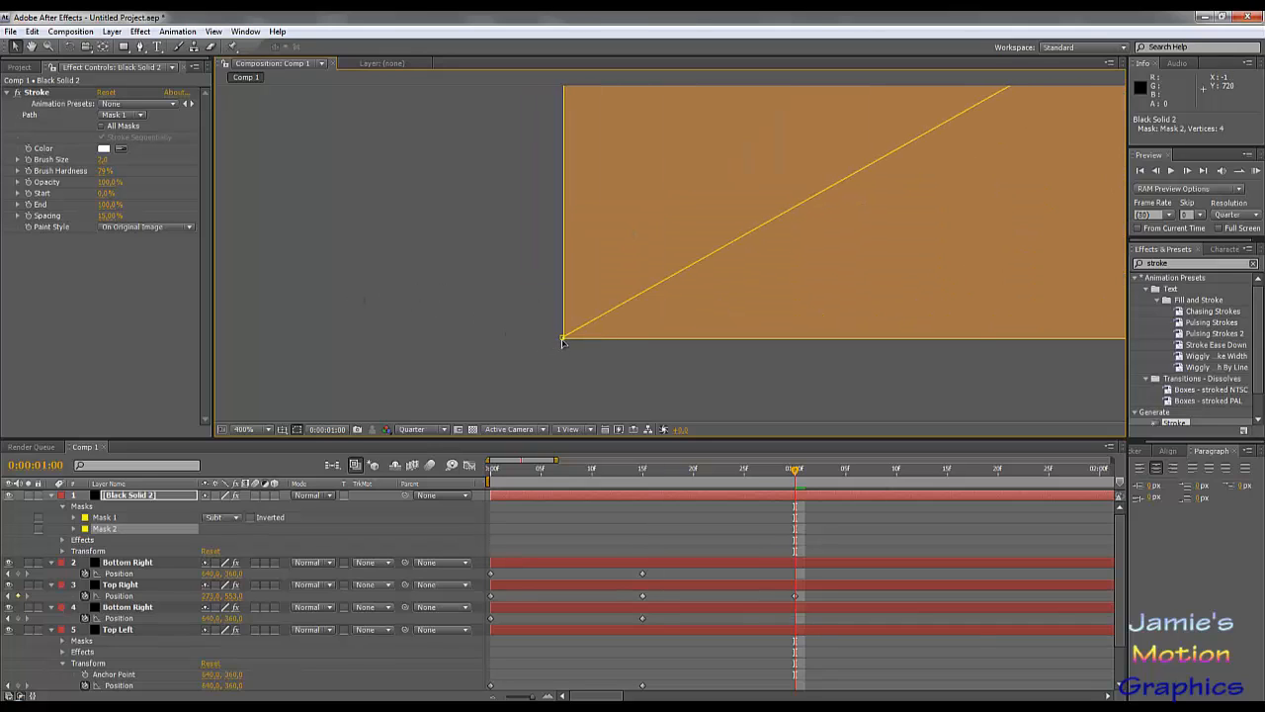
left_click_drag(562, 338, 565, 339)
Align the diagonal mask's upper-left vertex precisely with the frame's upper-left corner.
left_click_drag(522, 145, 505, 422)
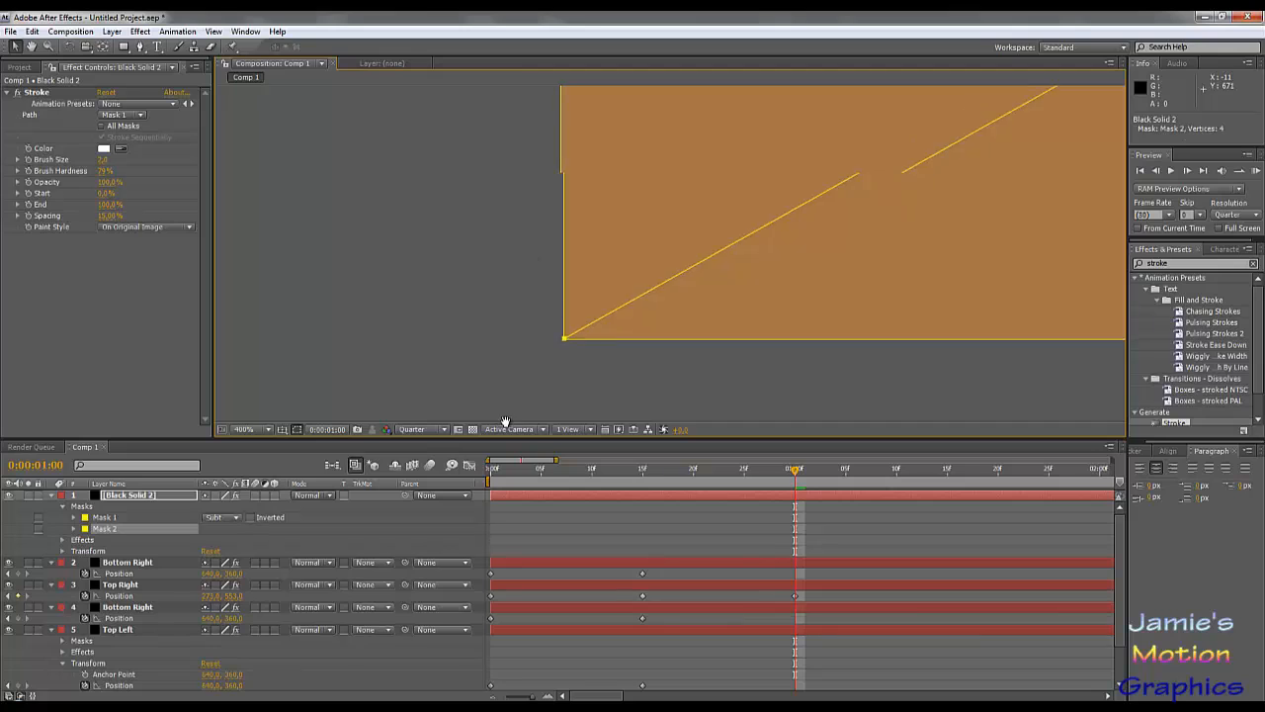
scroll(497, 286, "down", 3)
left_click_drag(624, 198, 596, 359)
scroll(667, 184, "up", 2)
left_click_drag(614, 99, 630, 248)
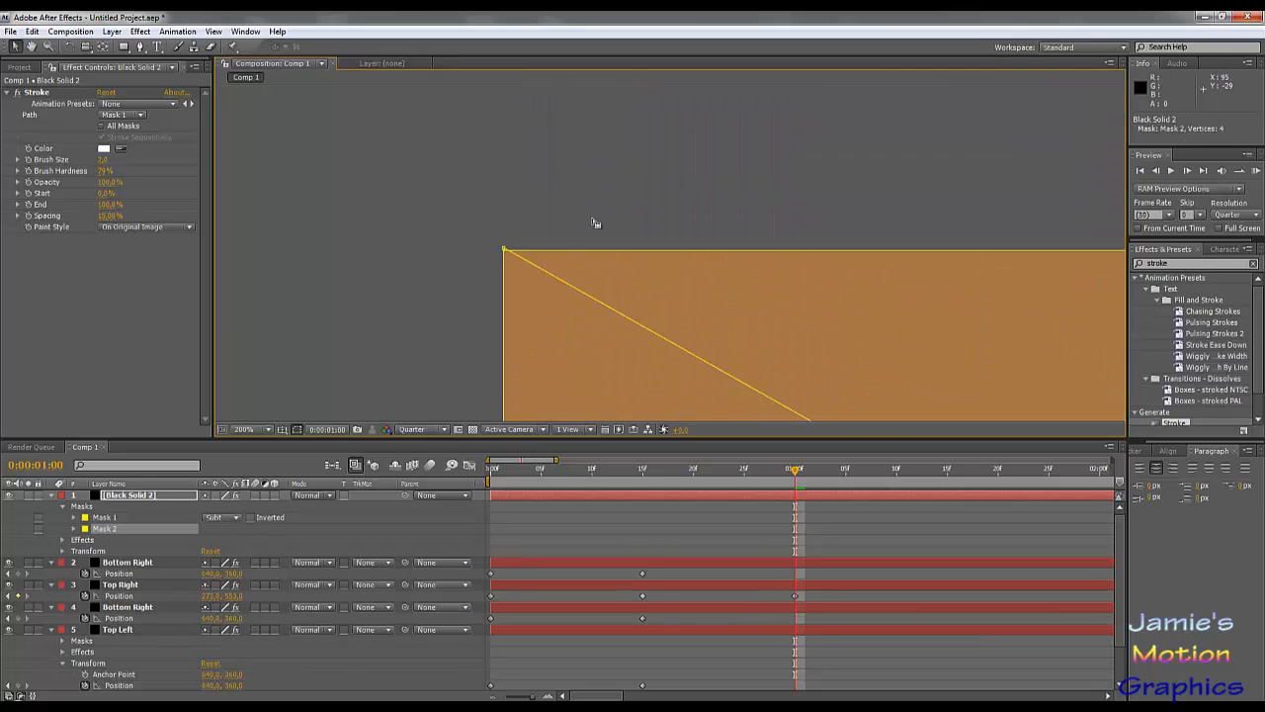
scroll(652, 252, "up", 2)
left_click_drag(424, 276, 922, 253)
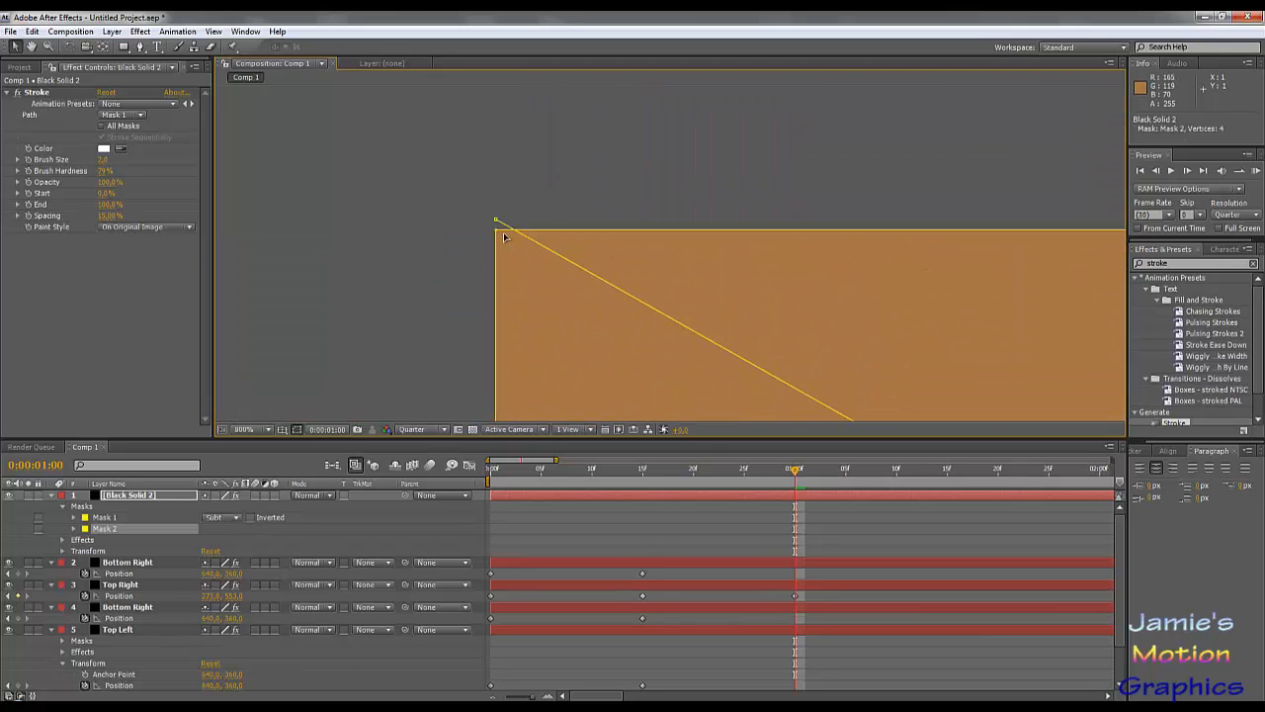
left_click_drag(497, 230, 499, 234)
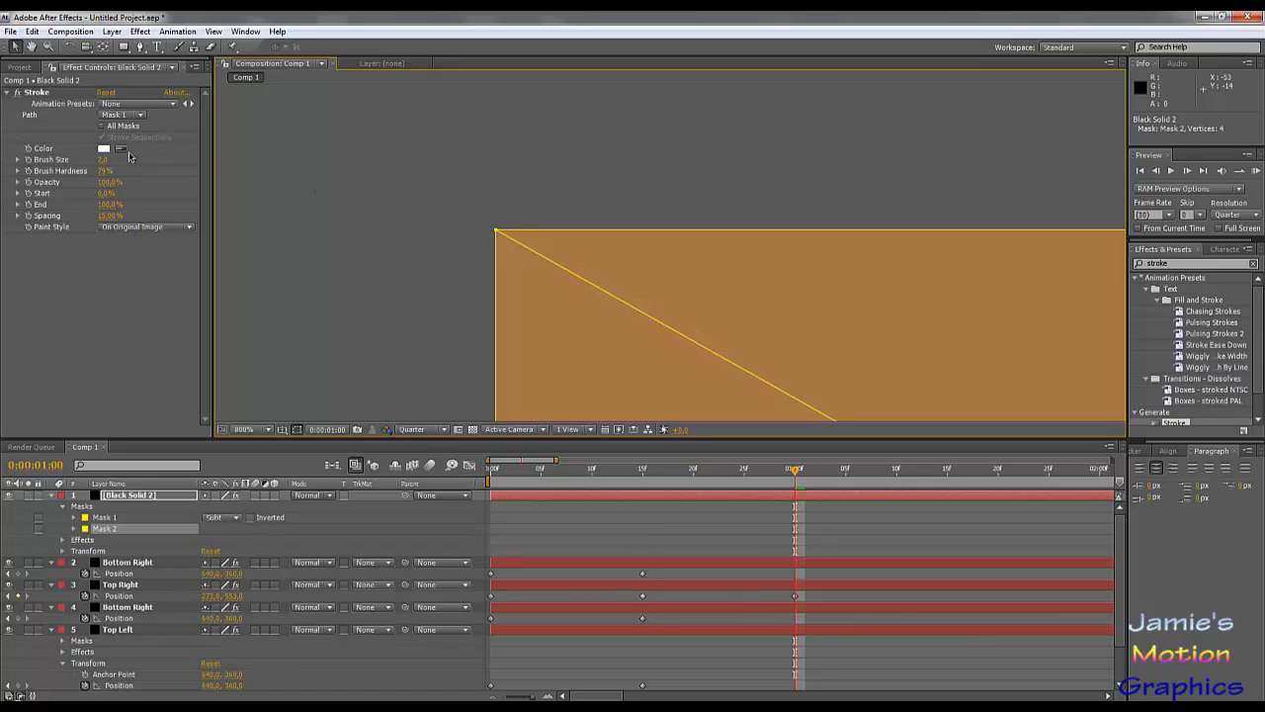
Make the Stroke effect on Black Solid 2 follow Mask 2 and set its color to black.
left_click(127, 115)
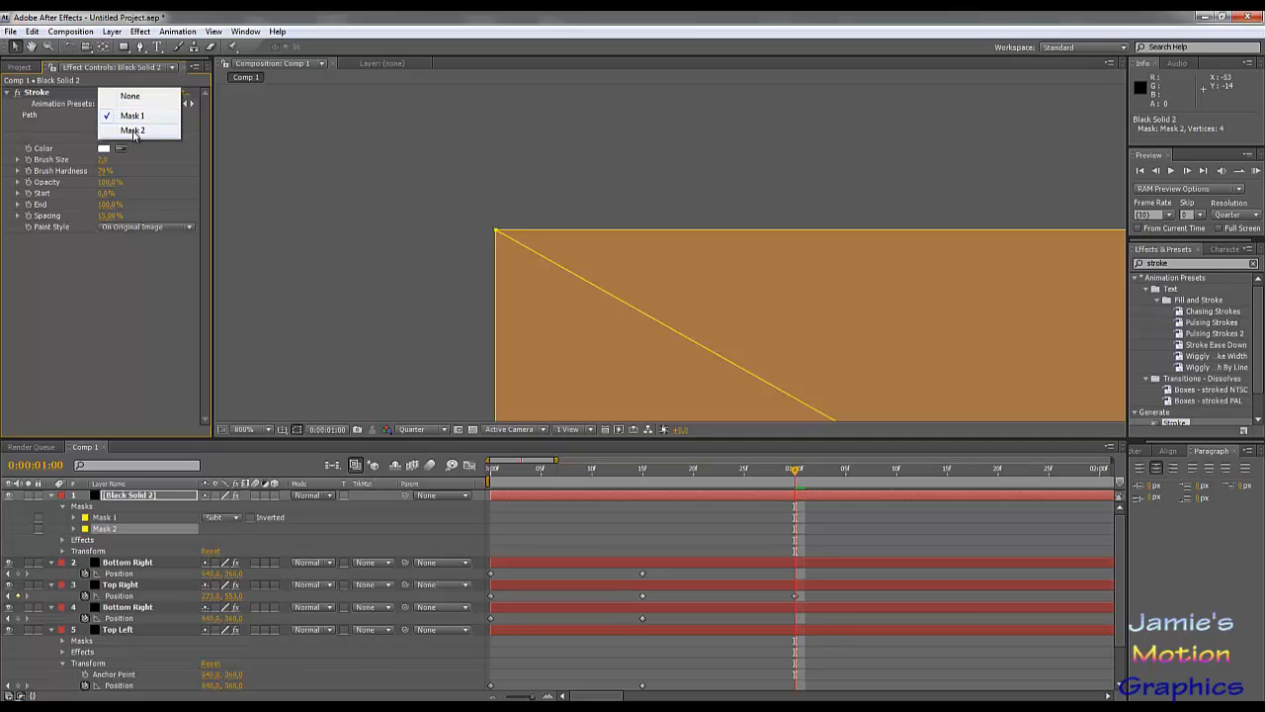
left_click(130, 129)
left_click(104, 150)
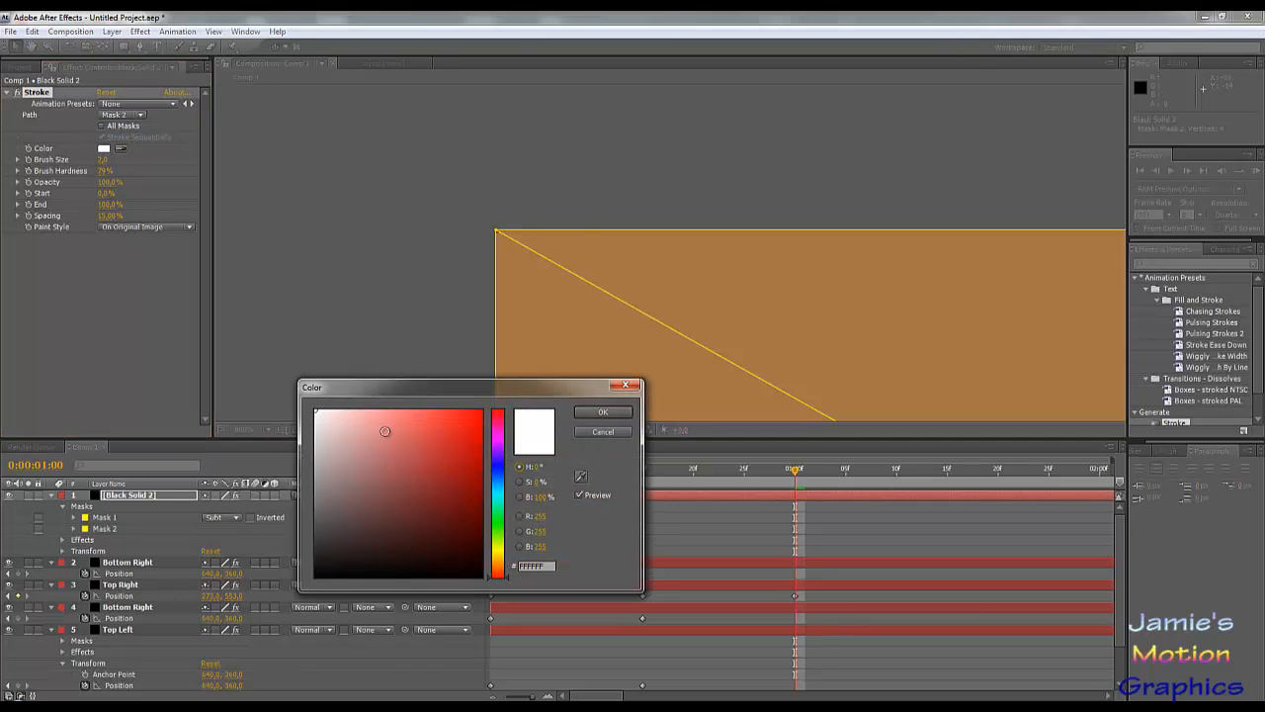
left_click_drag(387, 431, 267, 620)
left_click(600, 413)
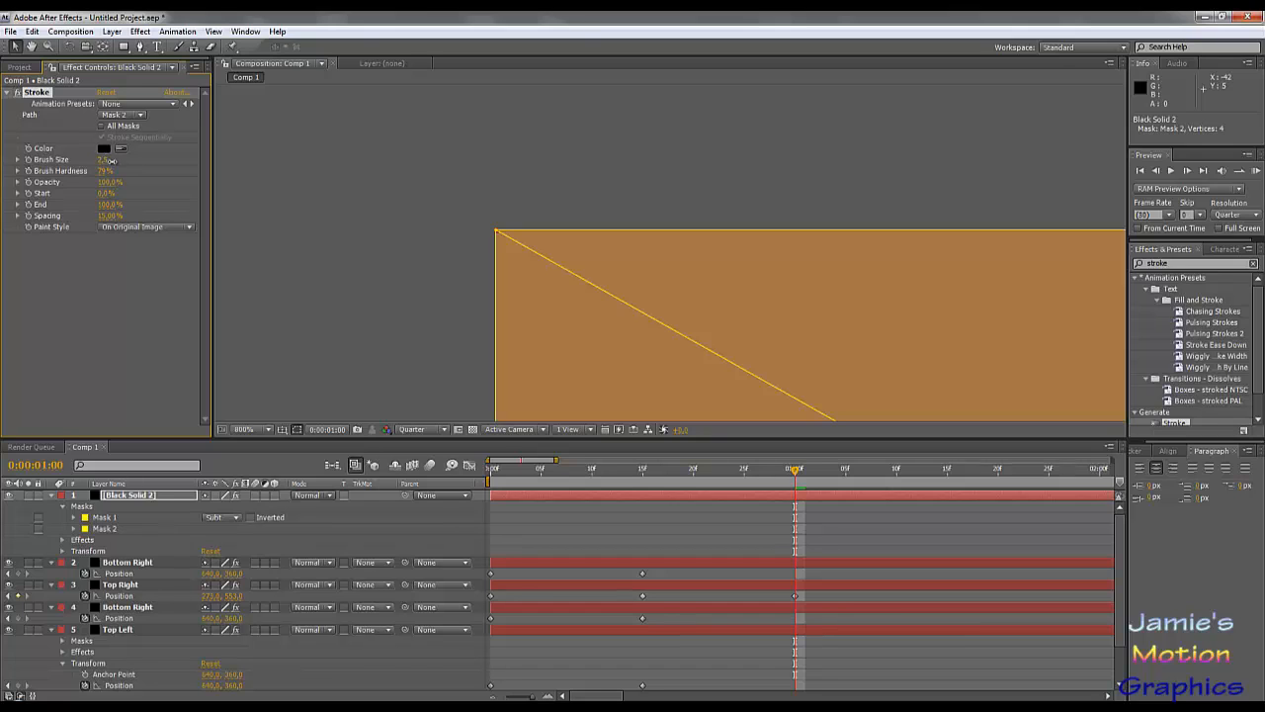
Set the brush size of the guide lines' Stroke effect to 5.
left_click_drag(116, 160, 130, 167)
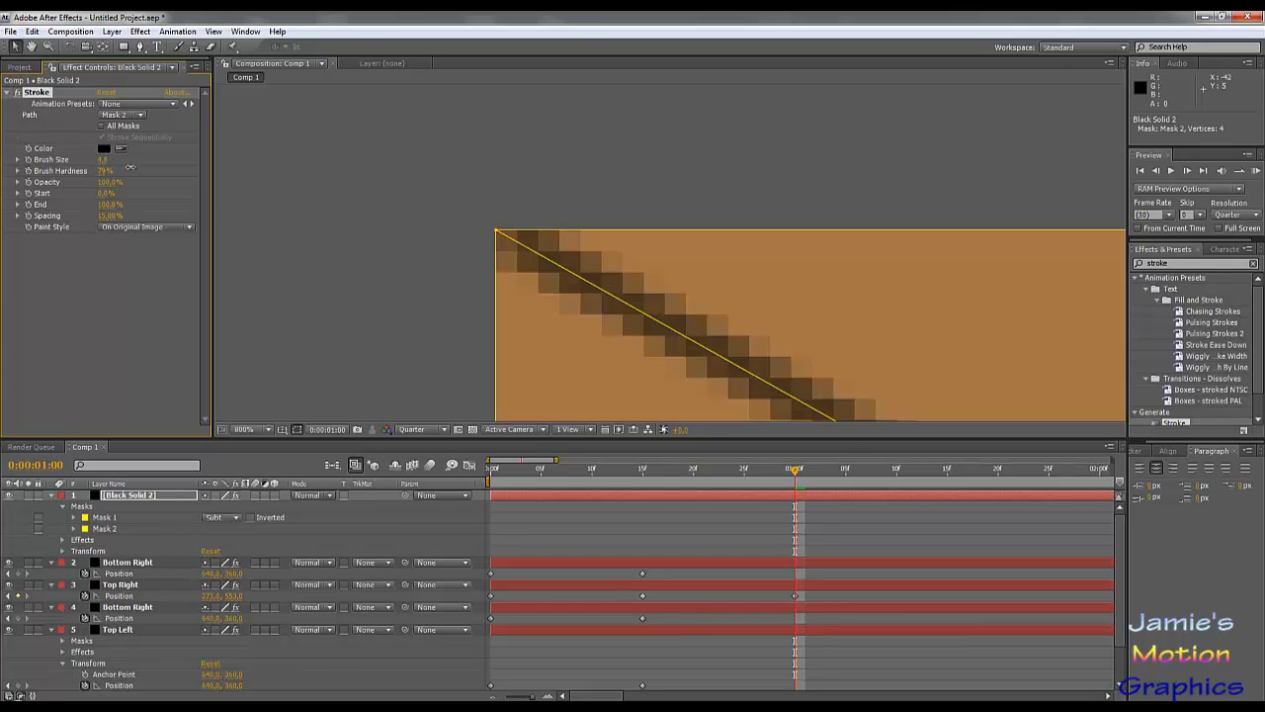
right_click(126, 168)
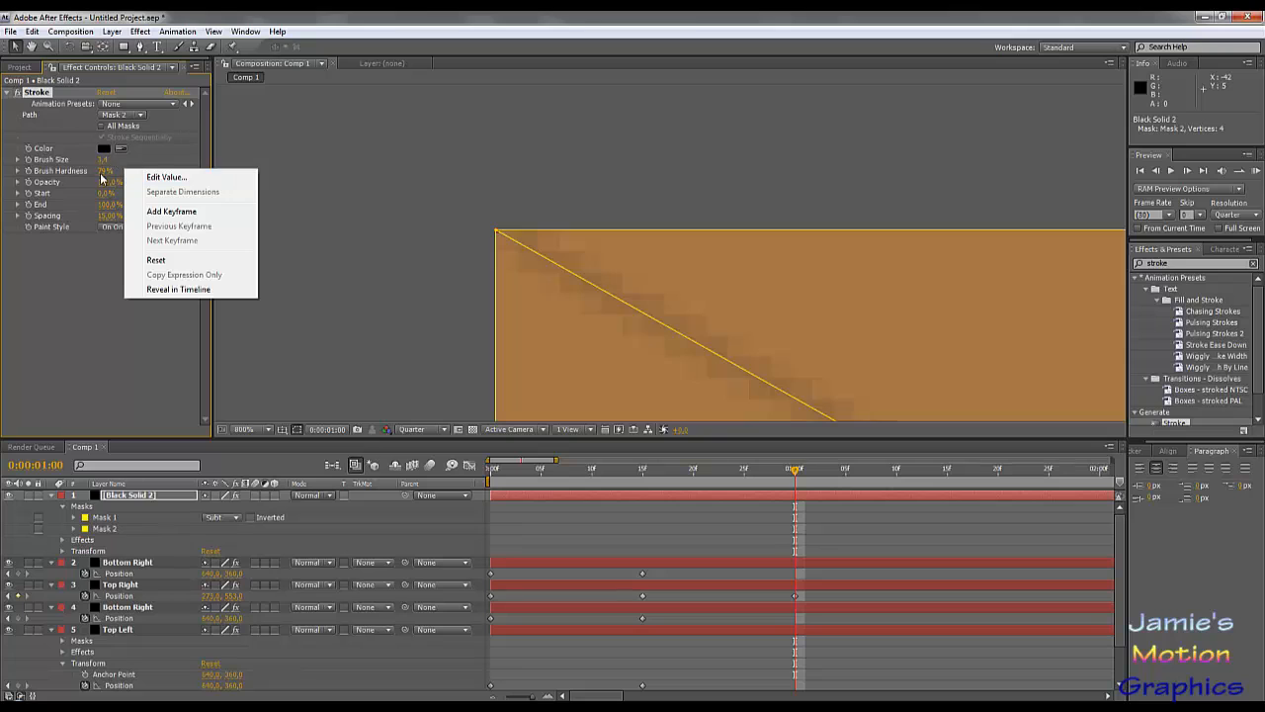
left_click(105, 159)
type("5")
key("Return")
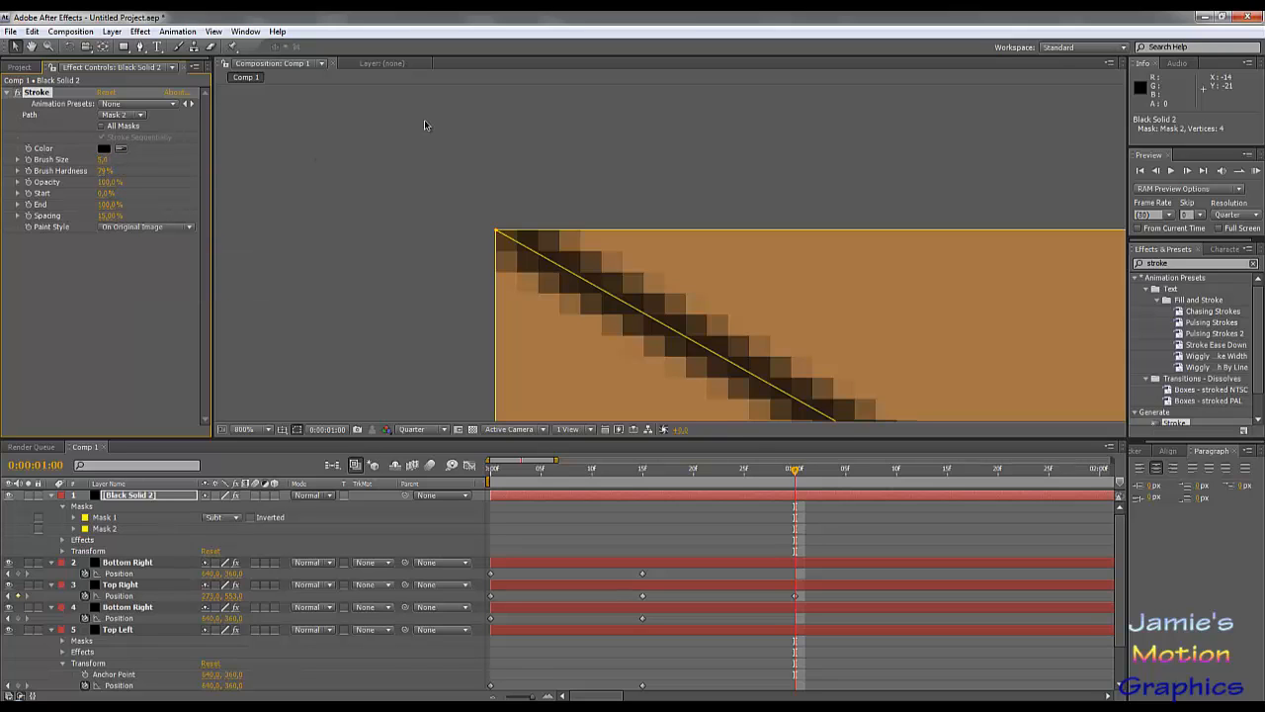
Deselect the guide solid Black Solid 2, lock it and collapse its properties.
scroll(751, 306, "down", 5)
left_click_drag(813, 344, 587, 192)
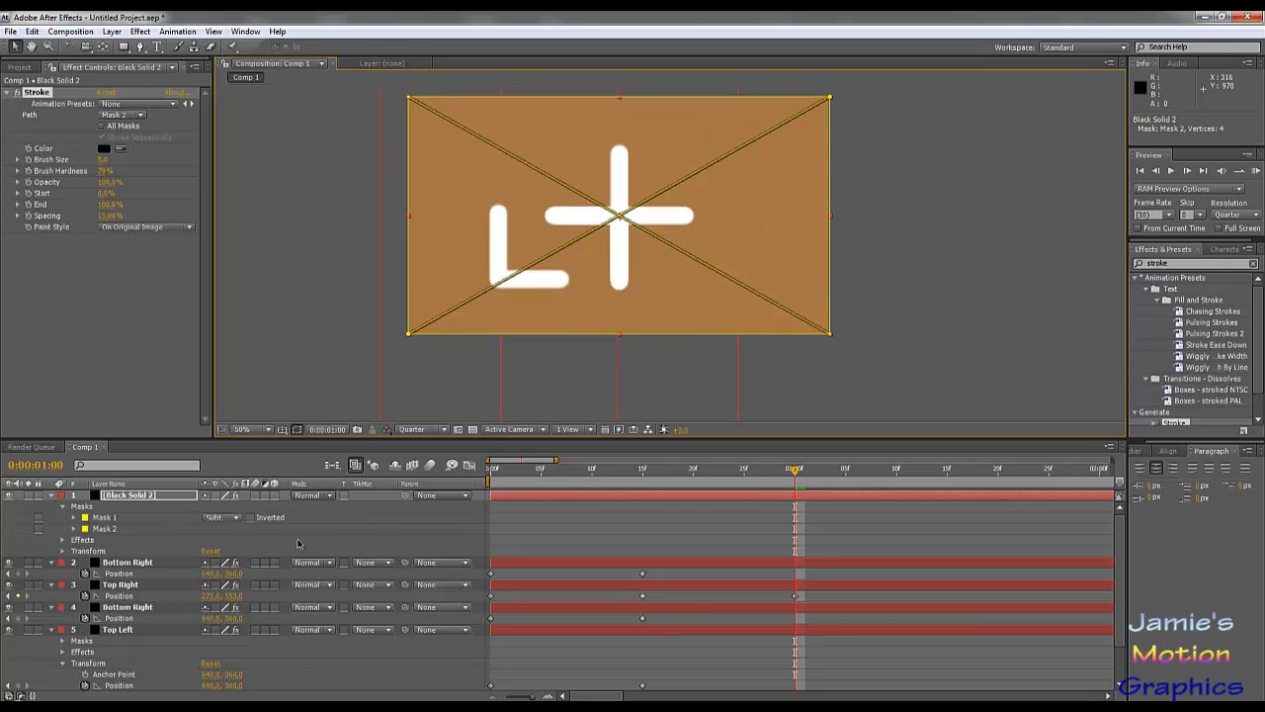
left_click(376, 538)
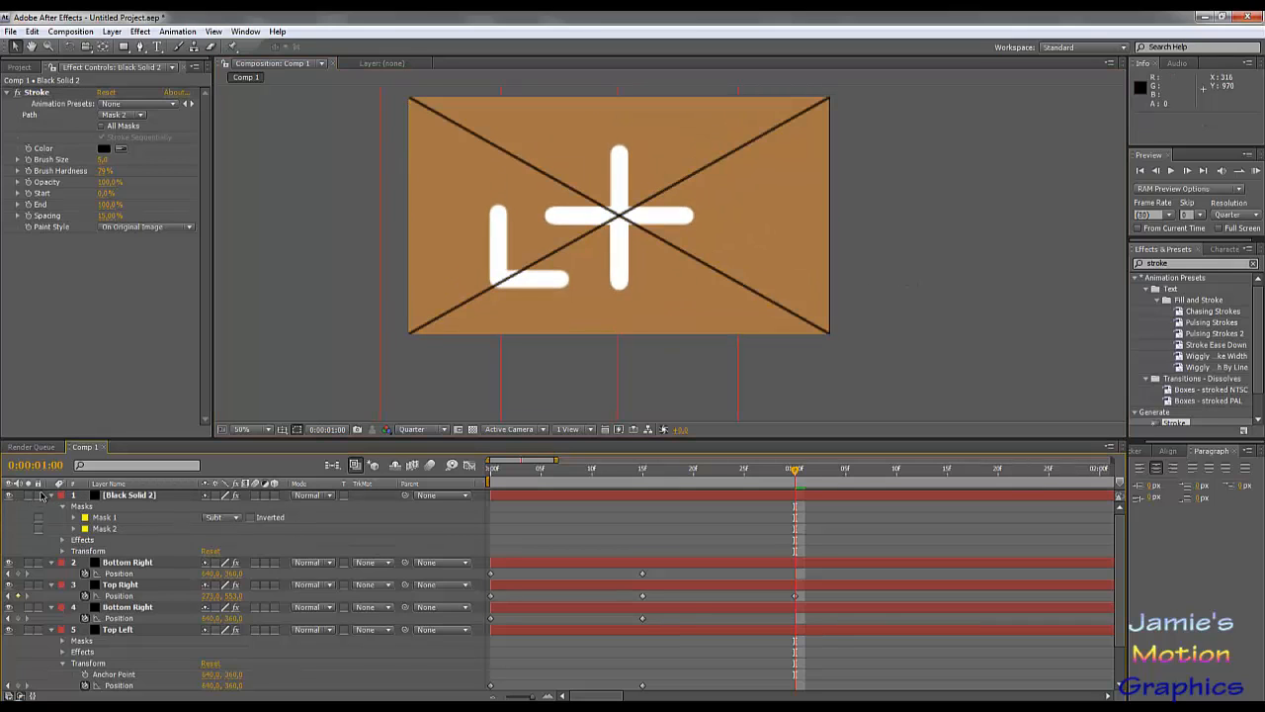
left_click(52, 498)
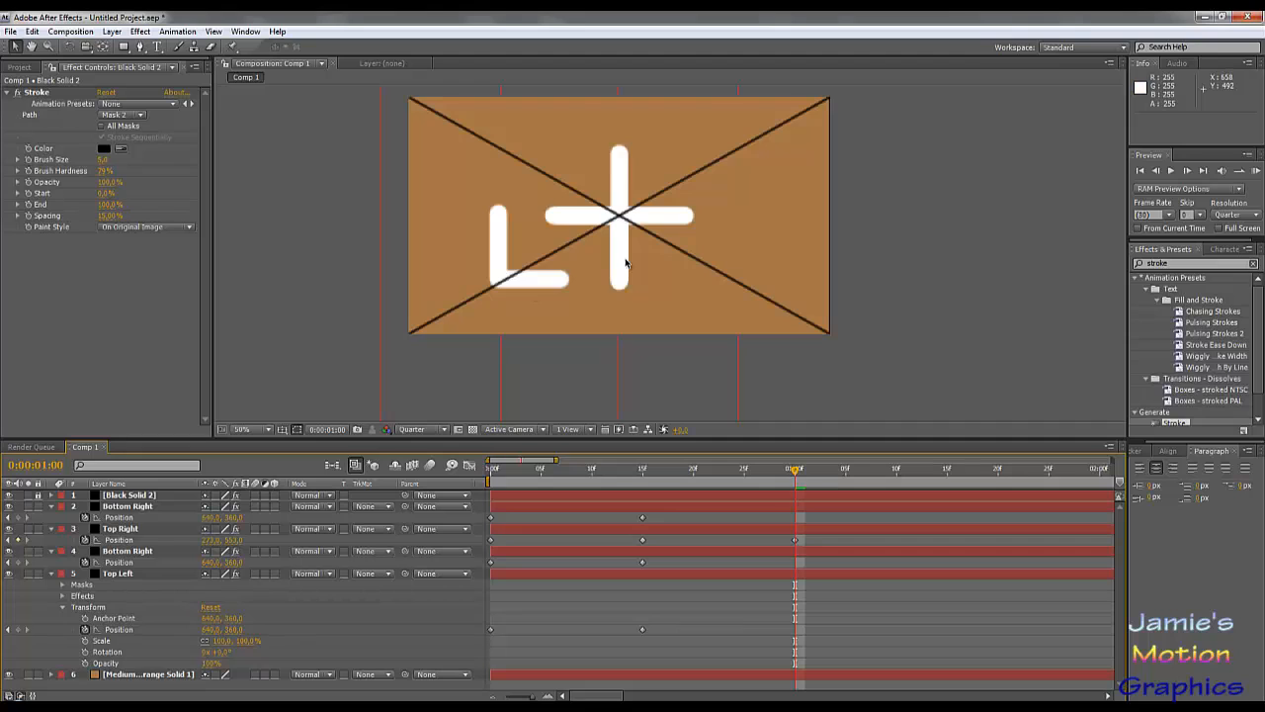
Set the Top Right layer's position to 273, 566 at one second so its corner sits on the diagonal guide.
scroll(622, 266, "up", 3)
scroll(575, 242, "down", 3)
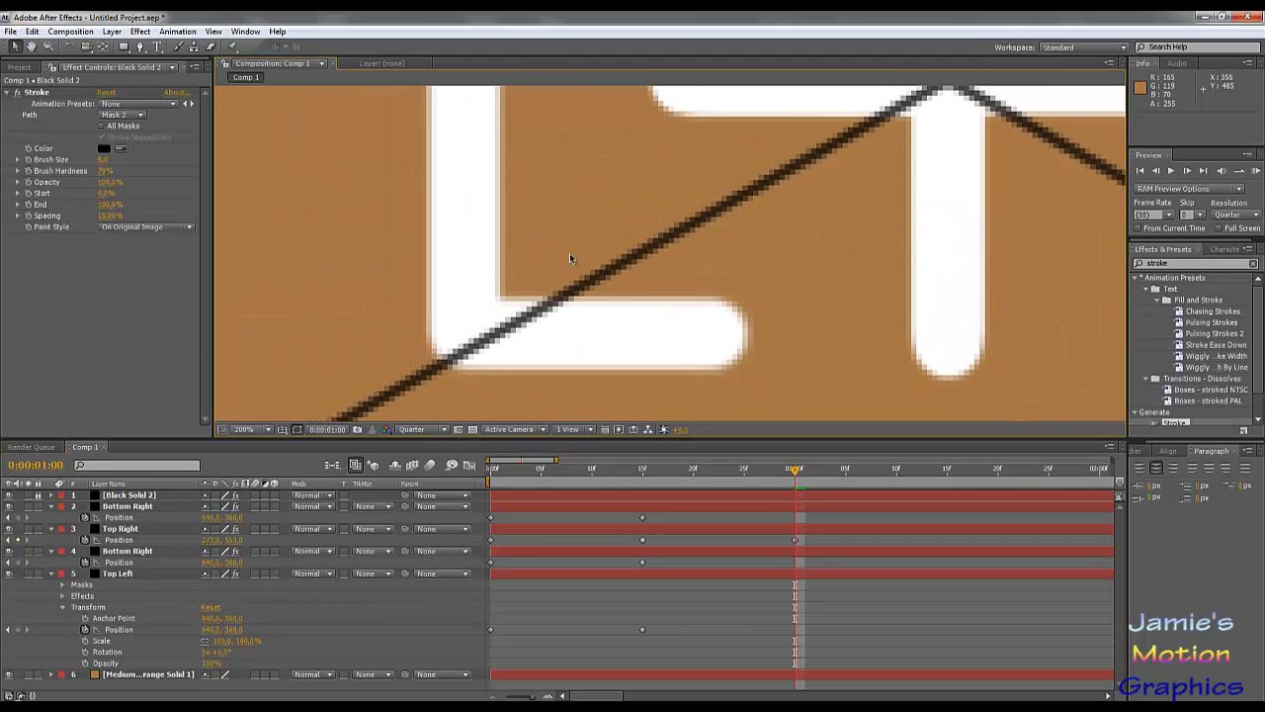
left_click(562, 251)
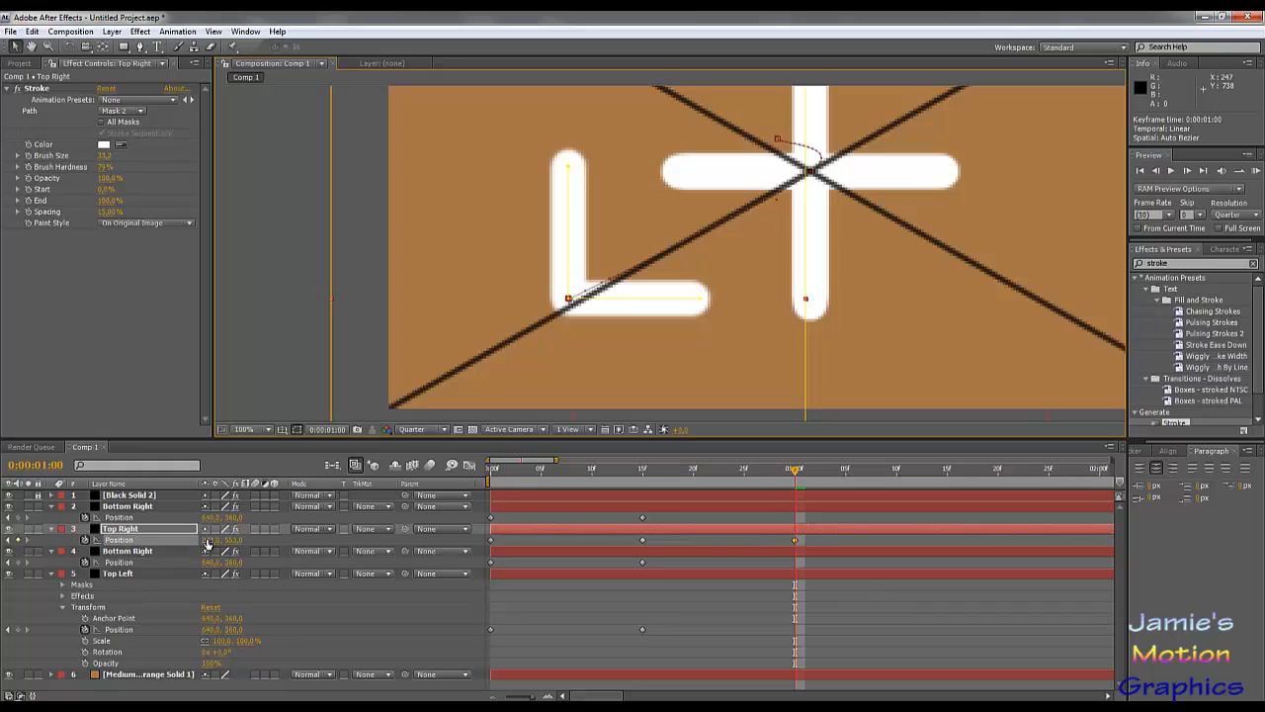
left_click_drag(229, 540, 236, 546)
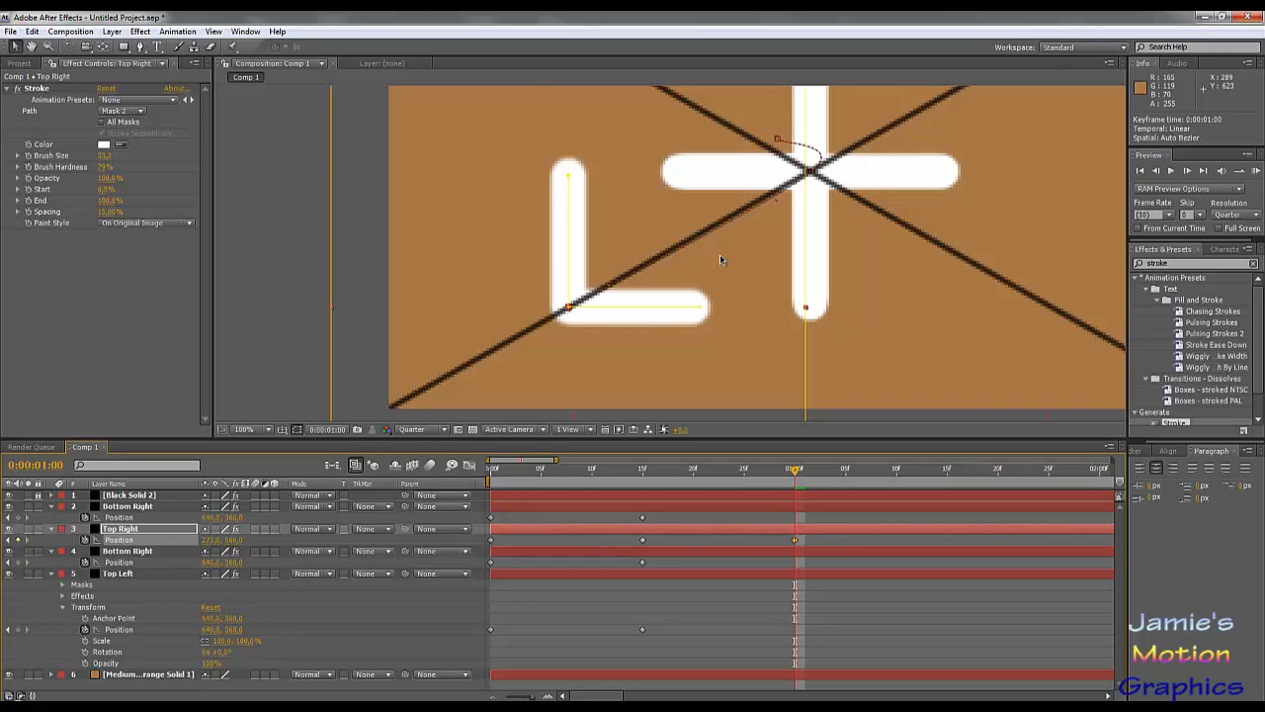
scroll(618, 319, "down", 2)
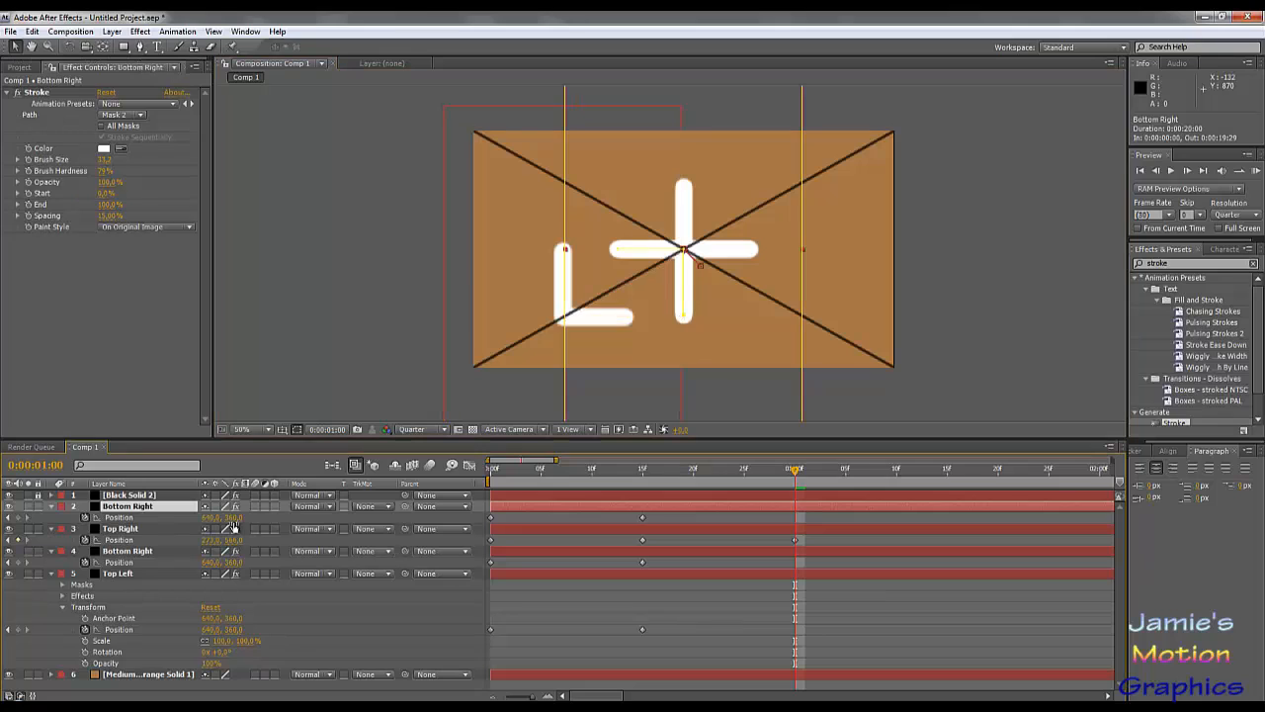
Rename the upper Bottom Right layer as Bottom Left and set its position to 1015, 150 at one second.
left_click_drag(218, 518, 190, 518)
mouse_move(9, 507)
left_mouse_down()
mouse_move(319, 495)
mouse_move(135, 507)
mouse_move(176, 509)
mouse_move(139, 517)
mouse_move(170, 519)
left_mouse_up()
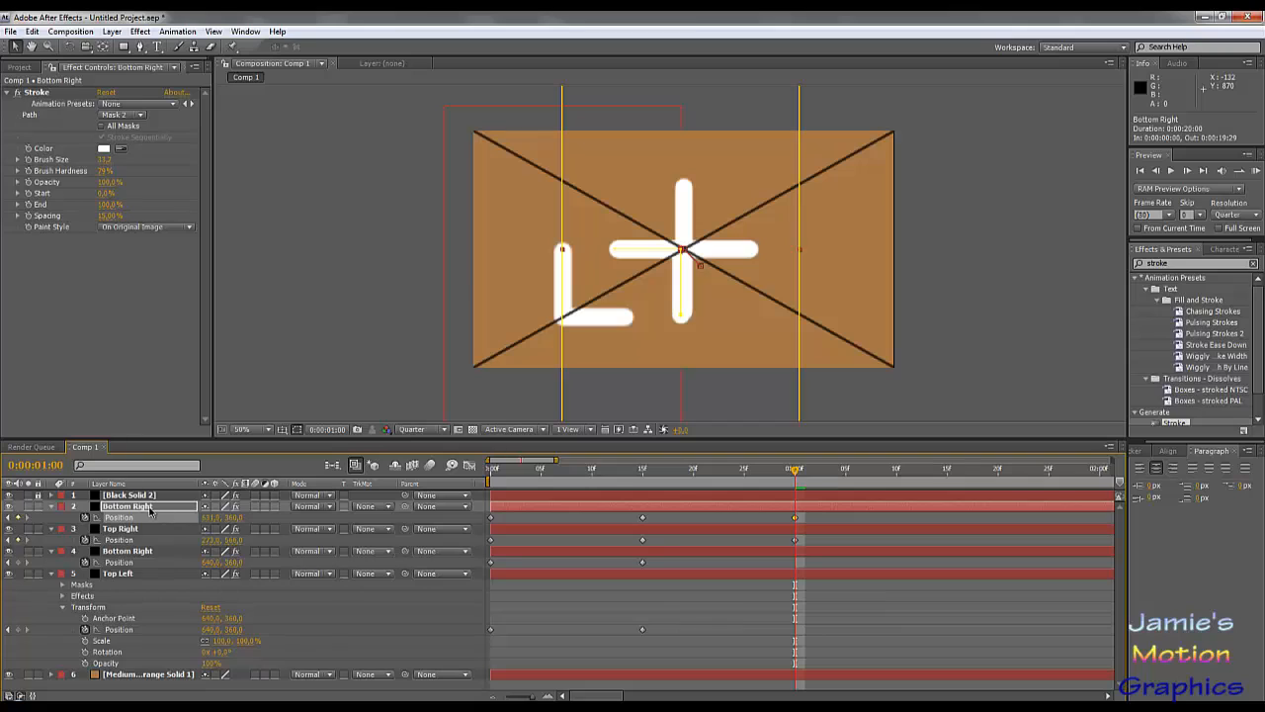
right_click(150, 509)
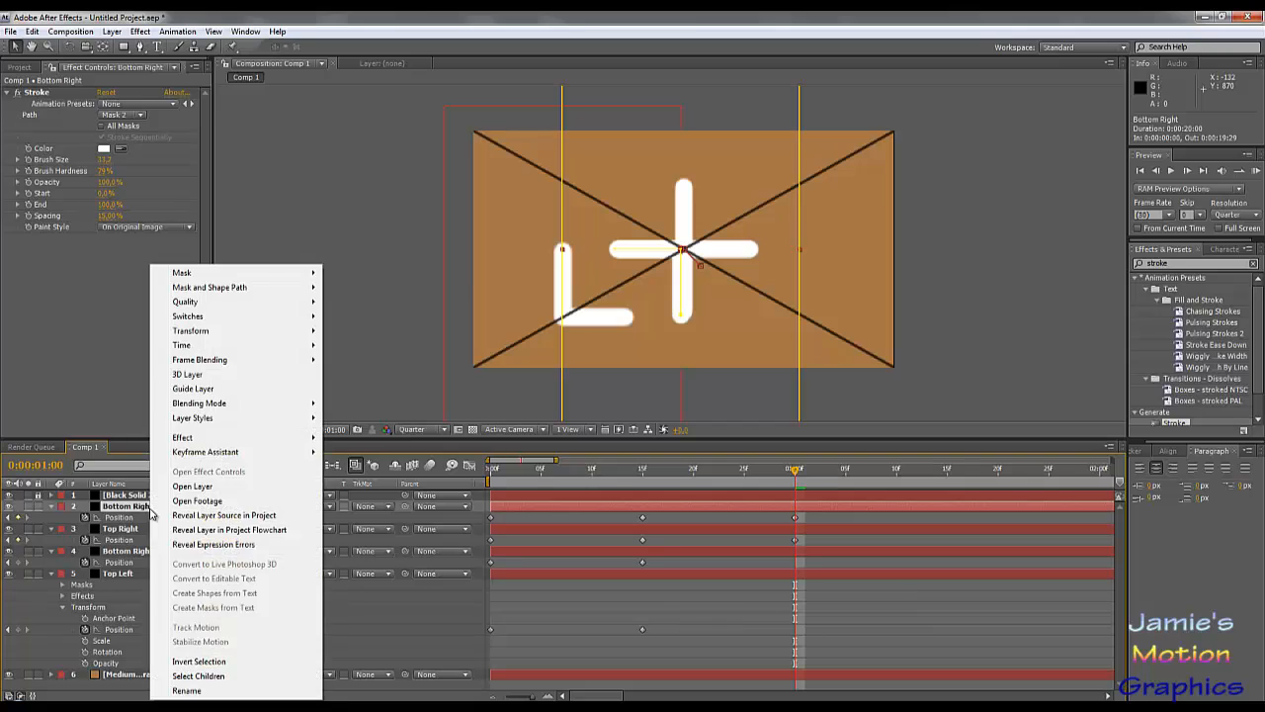
left_click(187, 690)
key("BackSpace")
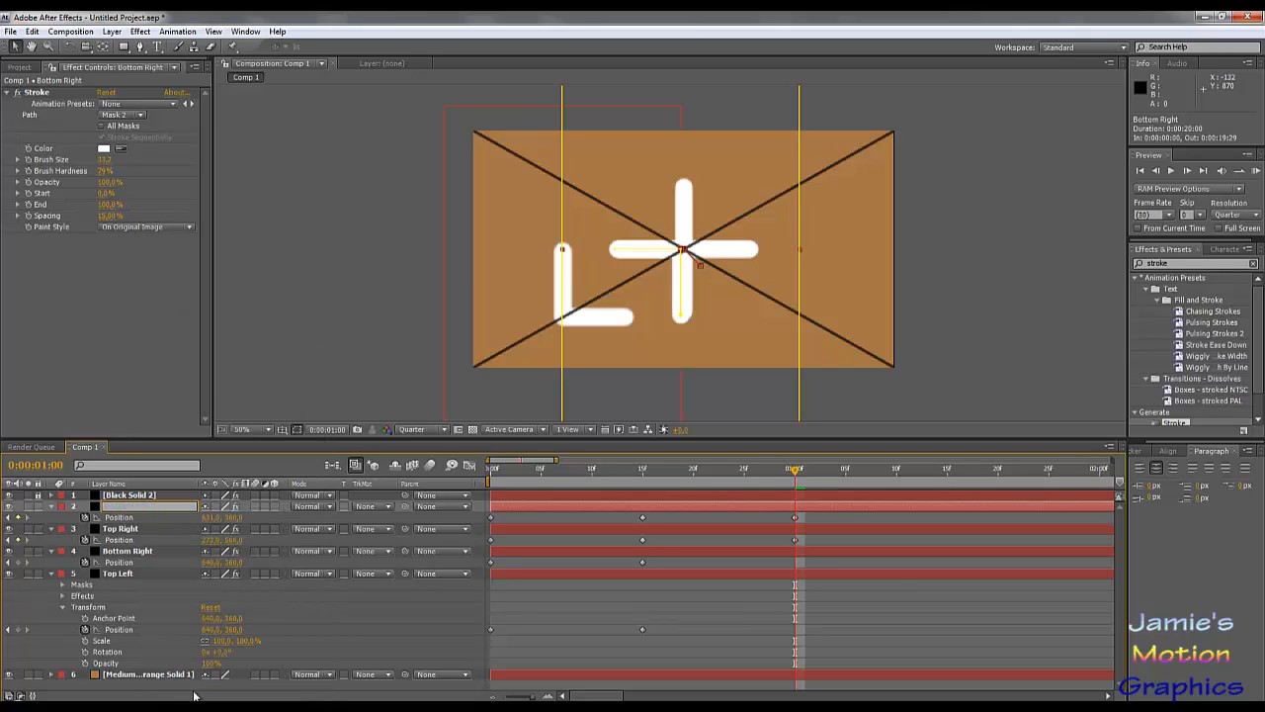
key("Return")
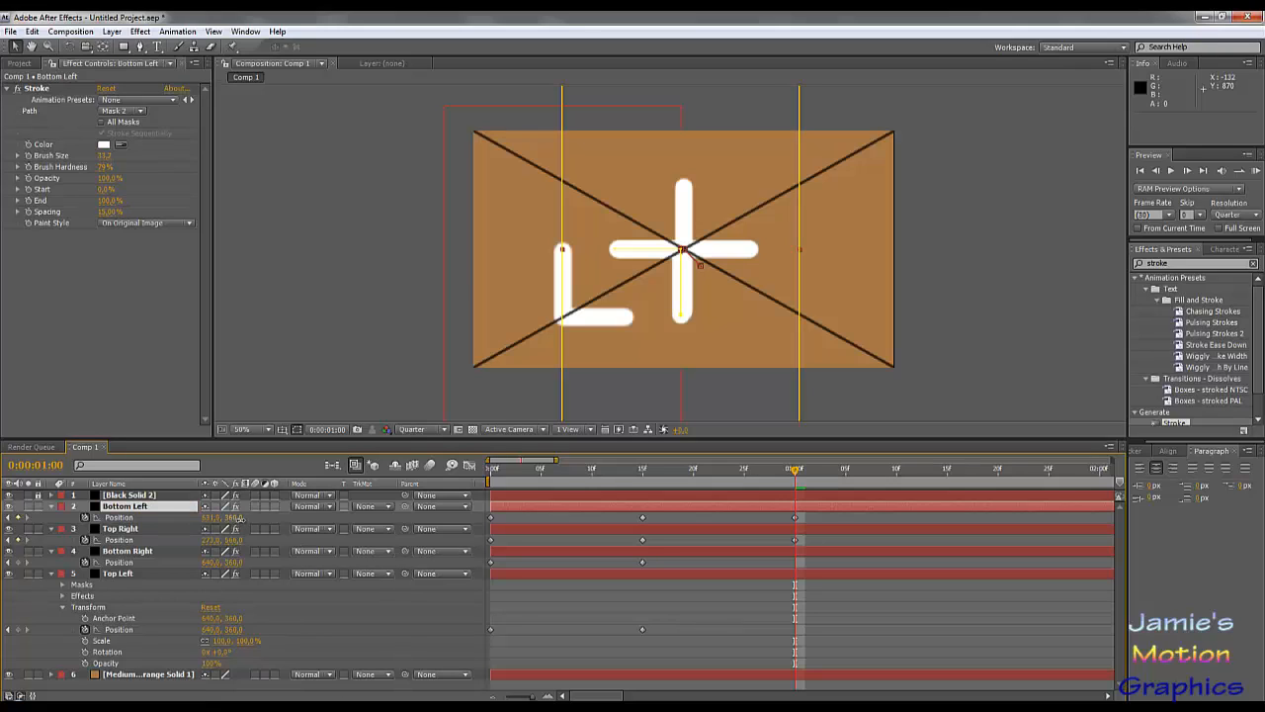
mouse_move(235, 517)
left_mouse_down()
mouse_move(141, 457)
mouse_move(152, 504)
mouse_move(476, 532)
left_mouse_up()
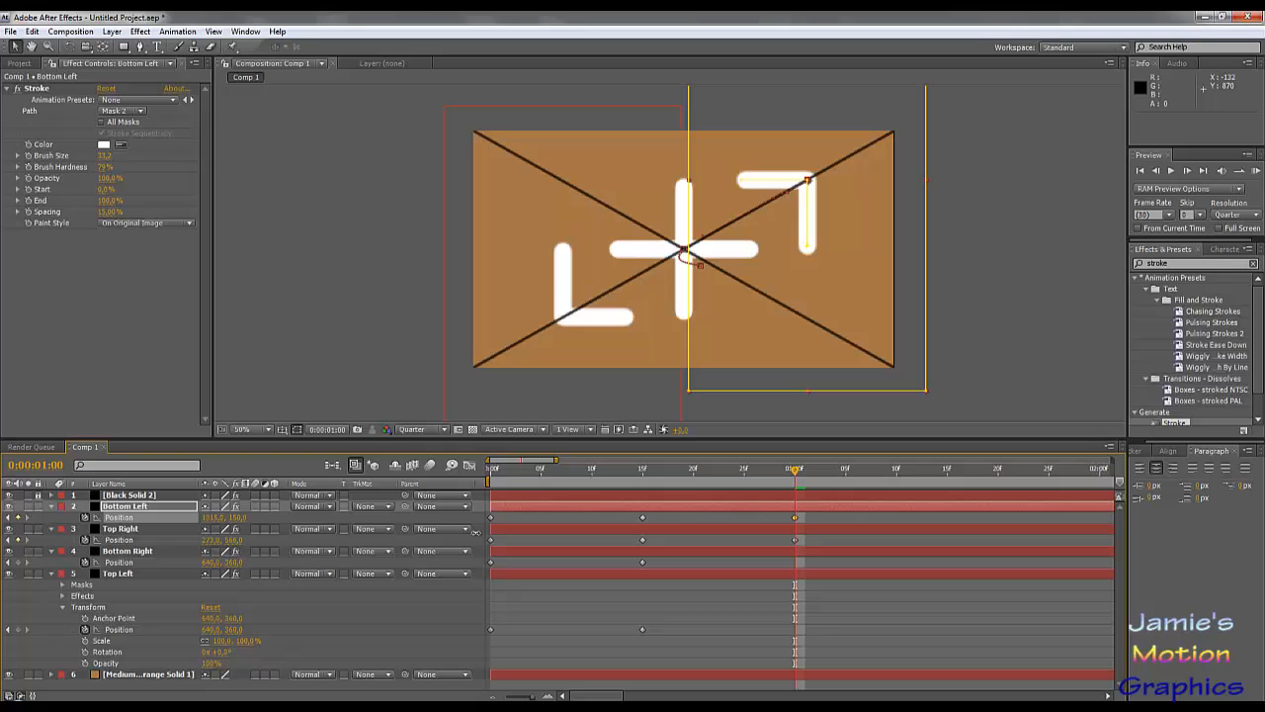
Set the Bottom Right layer's position to 228, 128 at one second, placing its corner on the upper-left part of the diagonal guide.
left_click(127, 552)
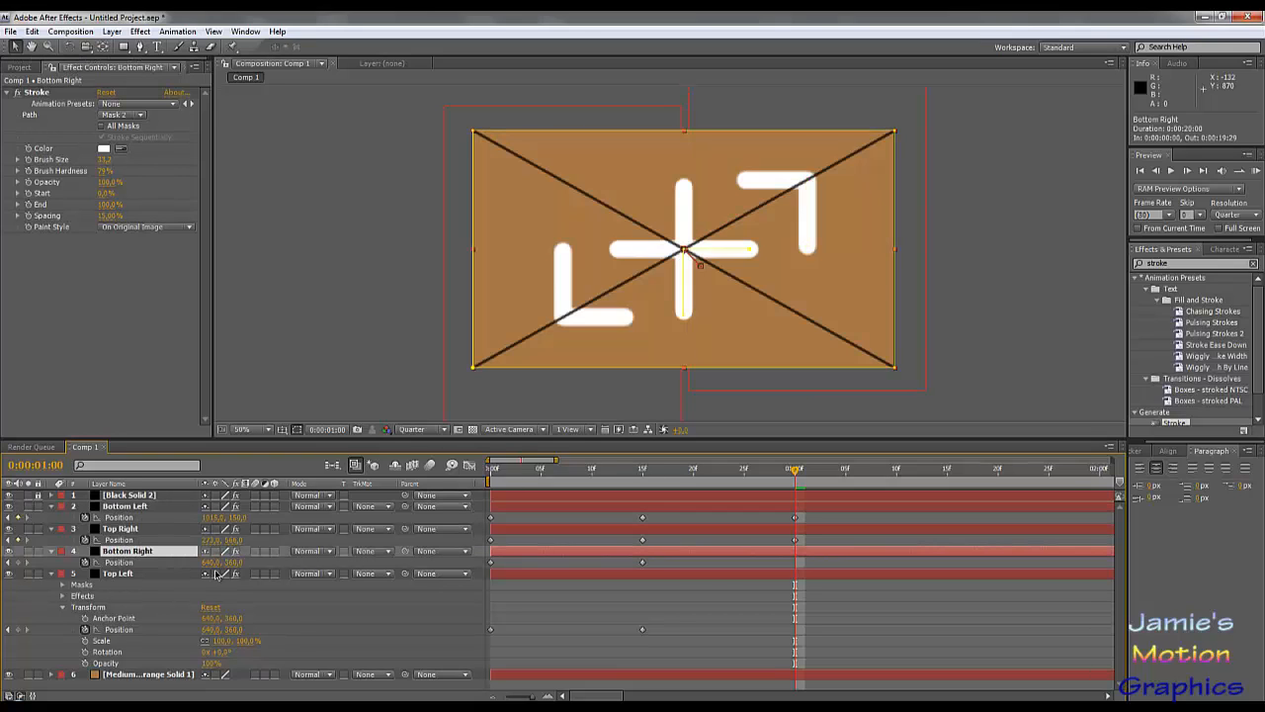
left_click_drag(215, 562, 116, 562)
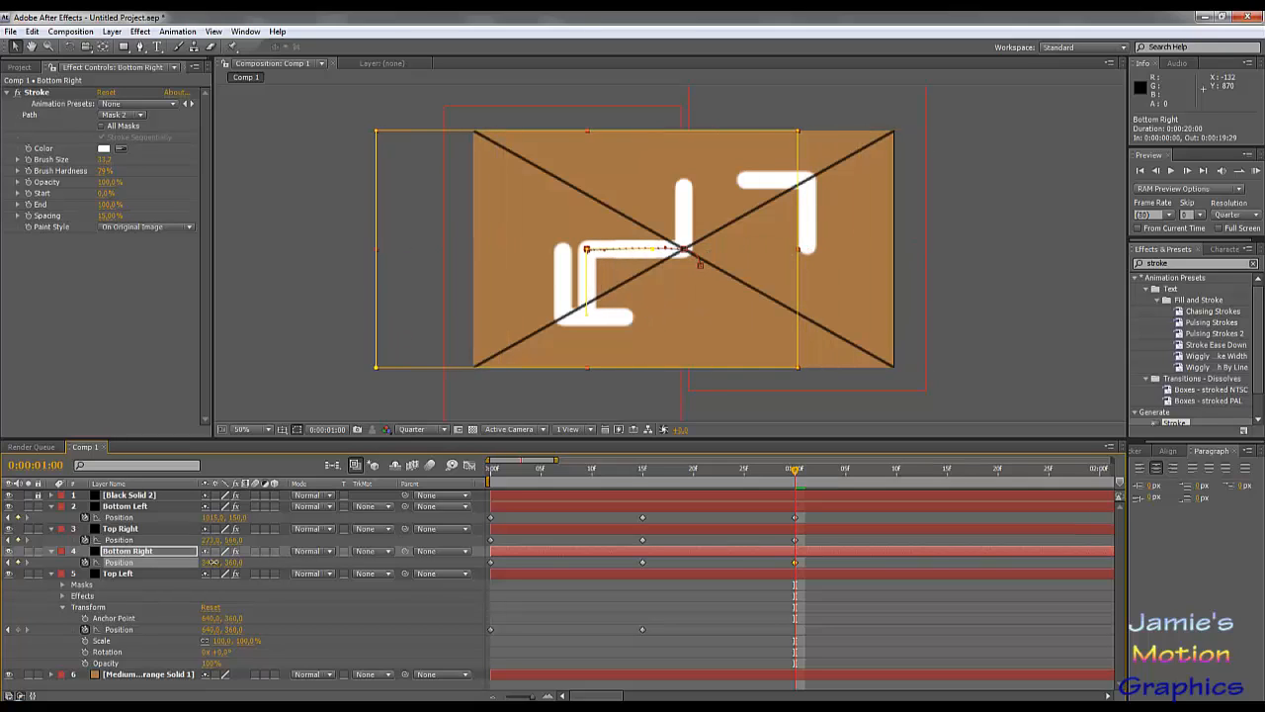
left_click_drag(211, 562, 138, 562)
left_click_drag(250, 561, 132, 510)
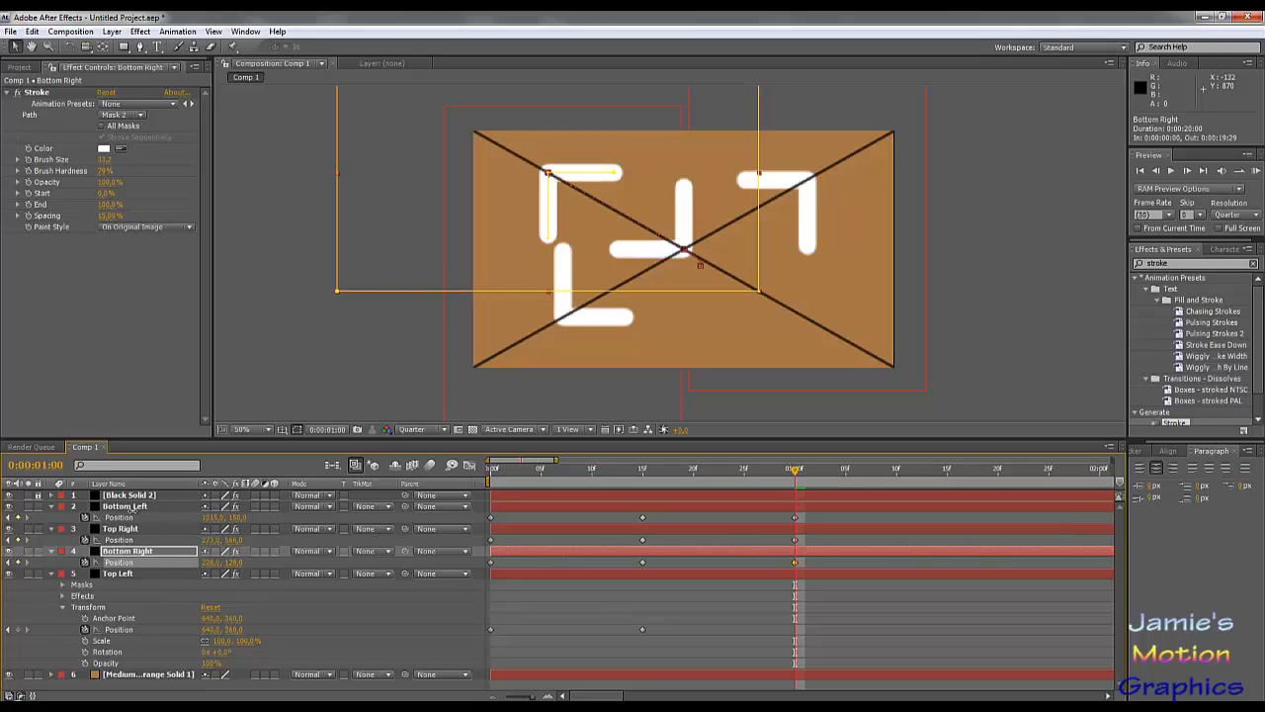
Move the Top Left layer to position 1016, 570 at one second, with its corner on the lower-right part of the diagonal guide.
left_click(119, 573)
left_click_drag(688, 228, 812, 295)
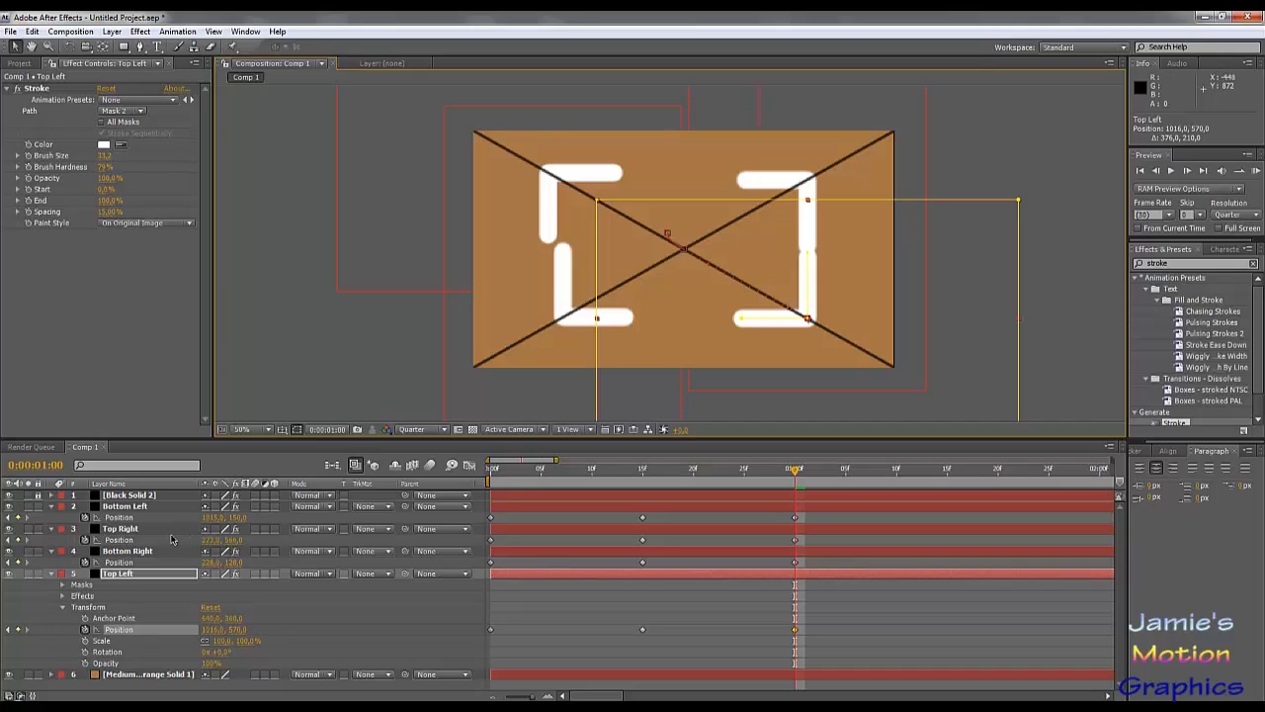
Add Scale keyframes at frame 15 to the Bottom Left, Top Right, Bottom Right and Top Left layers.
left_click(126, 507, "shift")
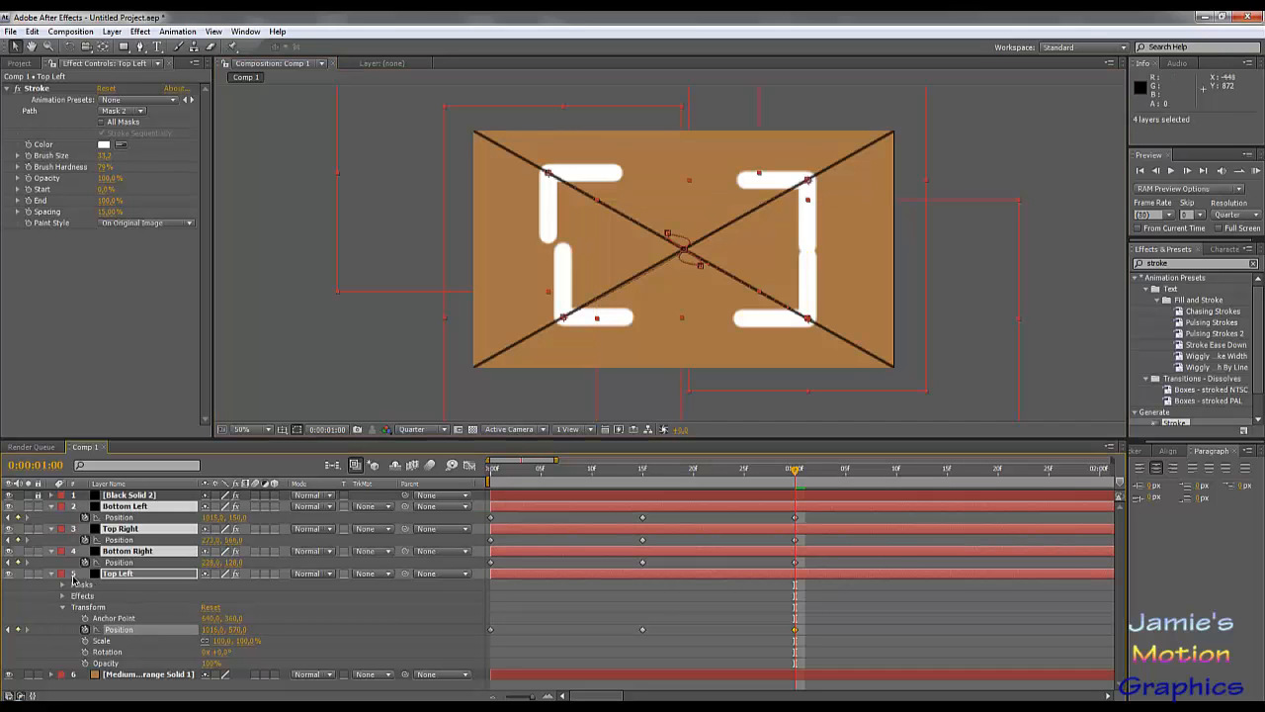
key("s")
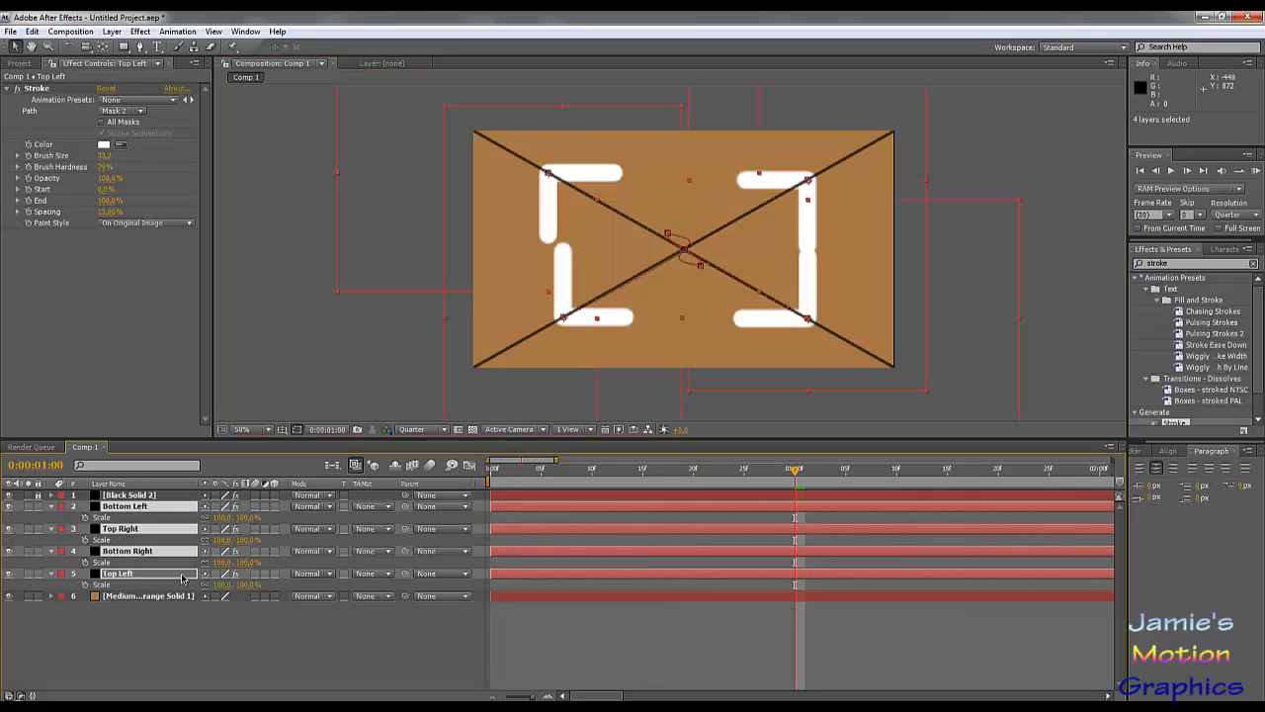
left_click(246, 517)
left_click_drag(780, 476, 639, 488)
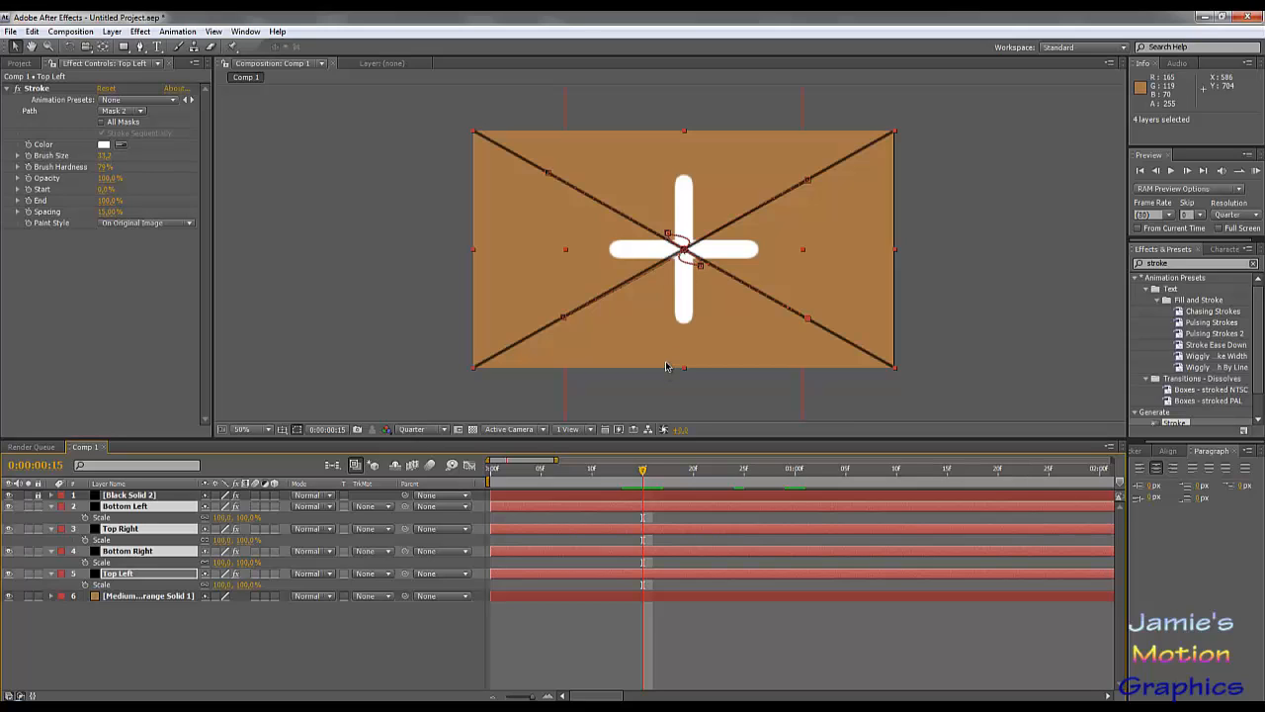
key("Page_Up")
key("Page_Down")
key("Page_Down")
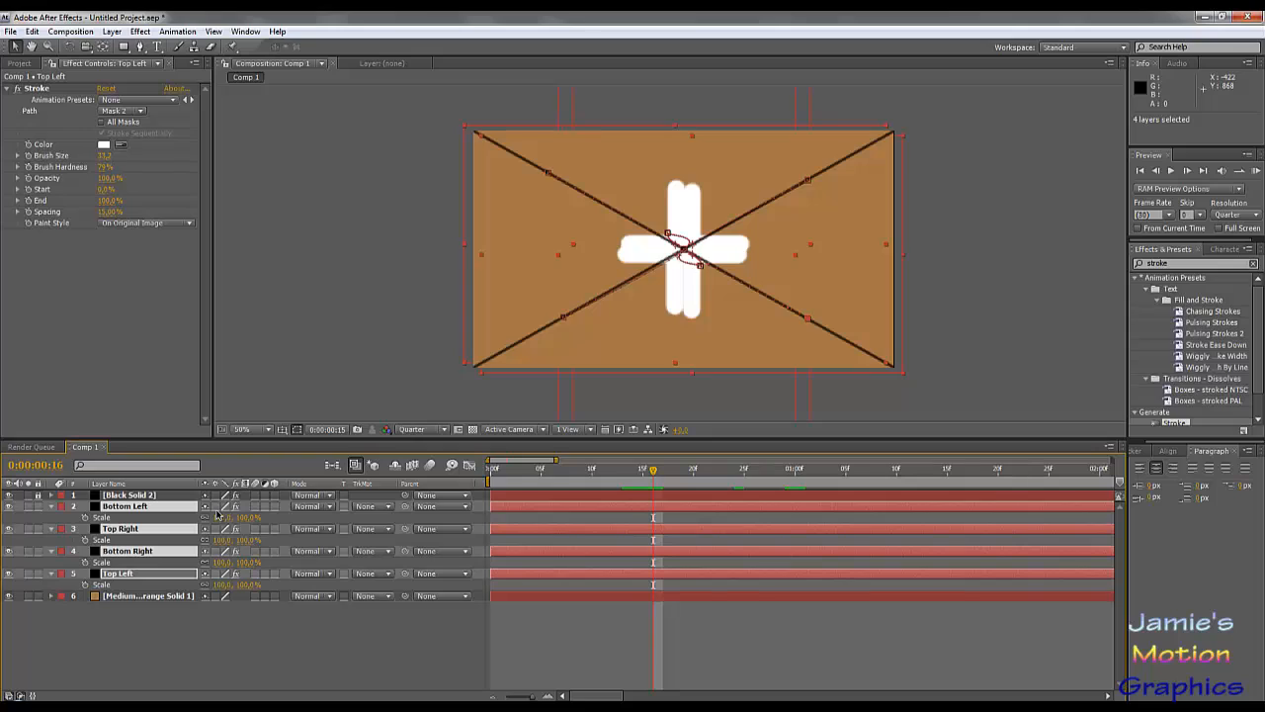
key("Page_Up")
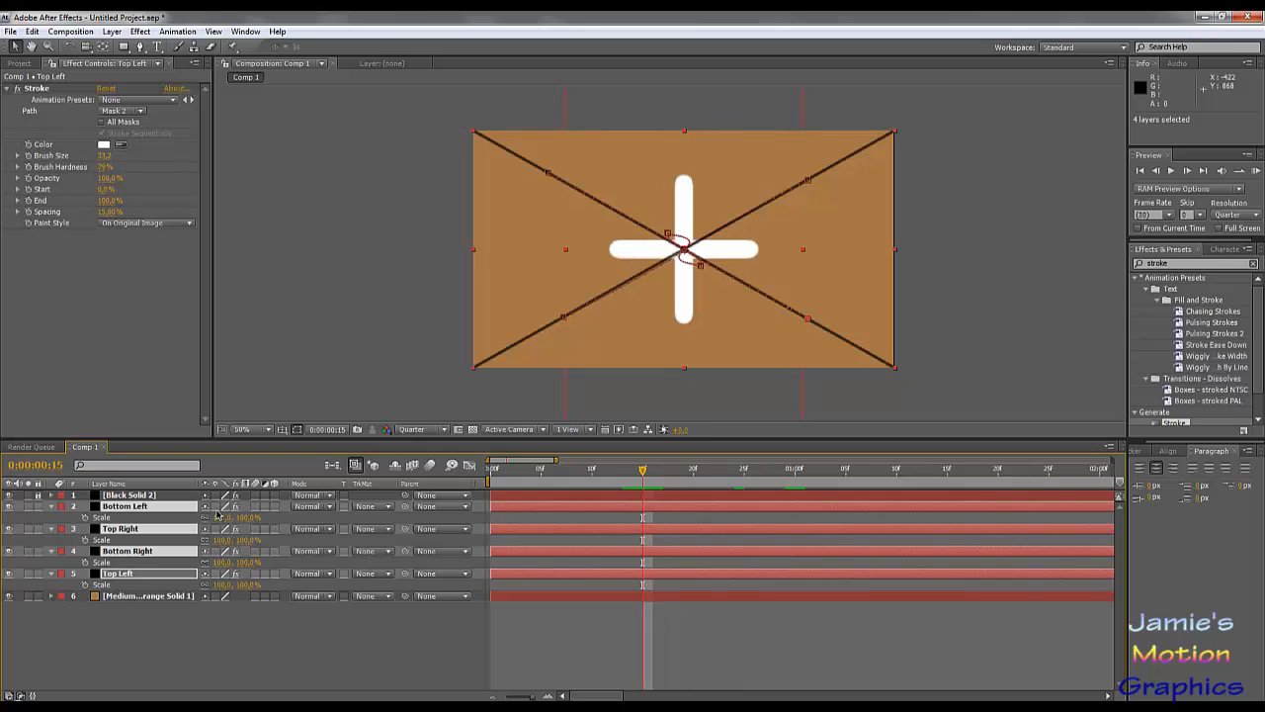
left_click(86, 518)
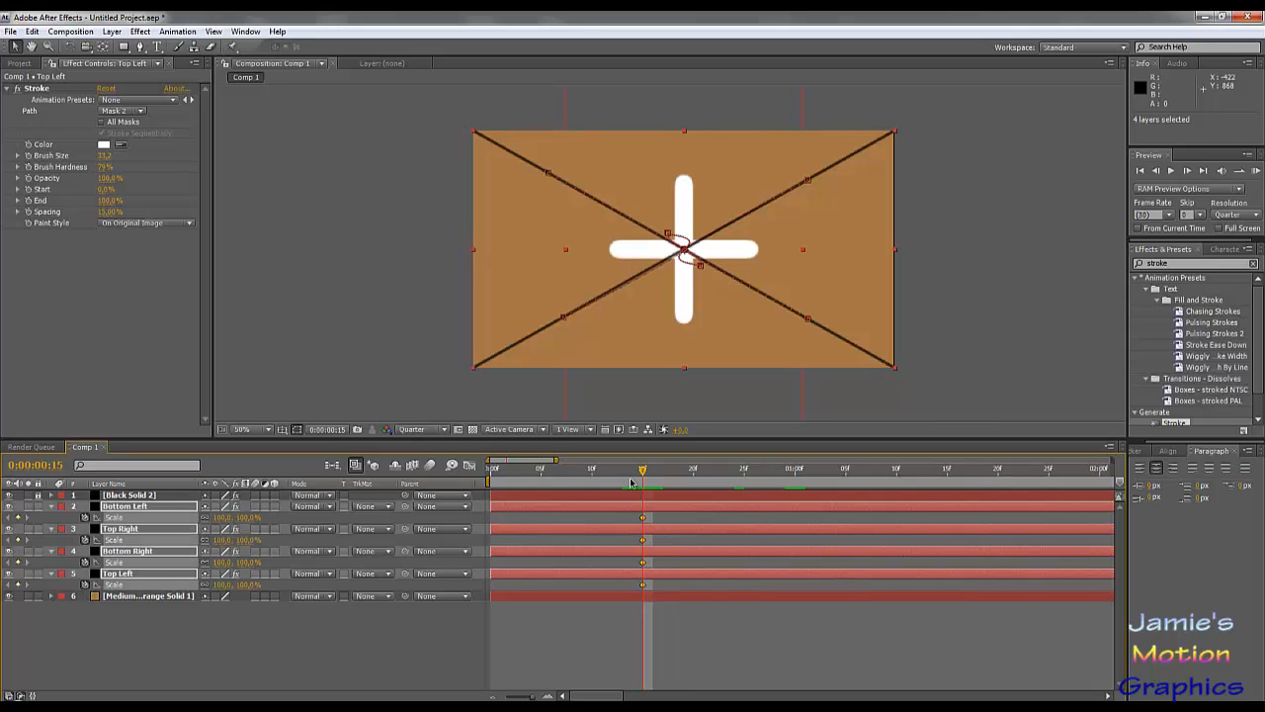
Set the scale of all four corner layers to 40% at one second.
left_click_drag(643, 474, 796, 471)
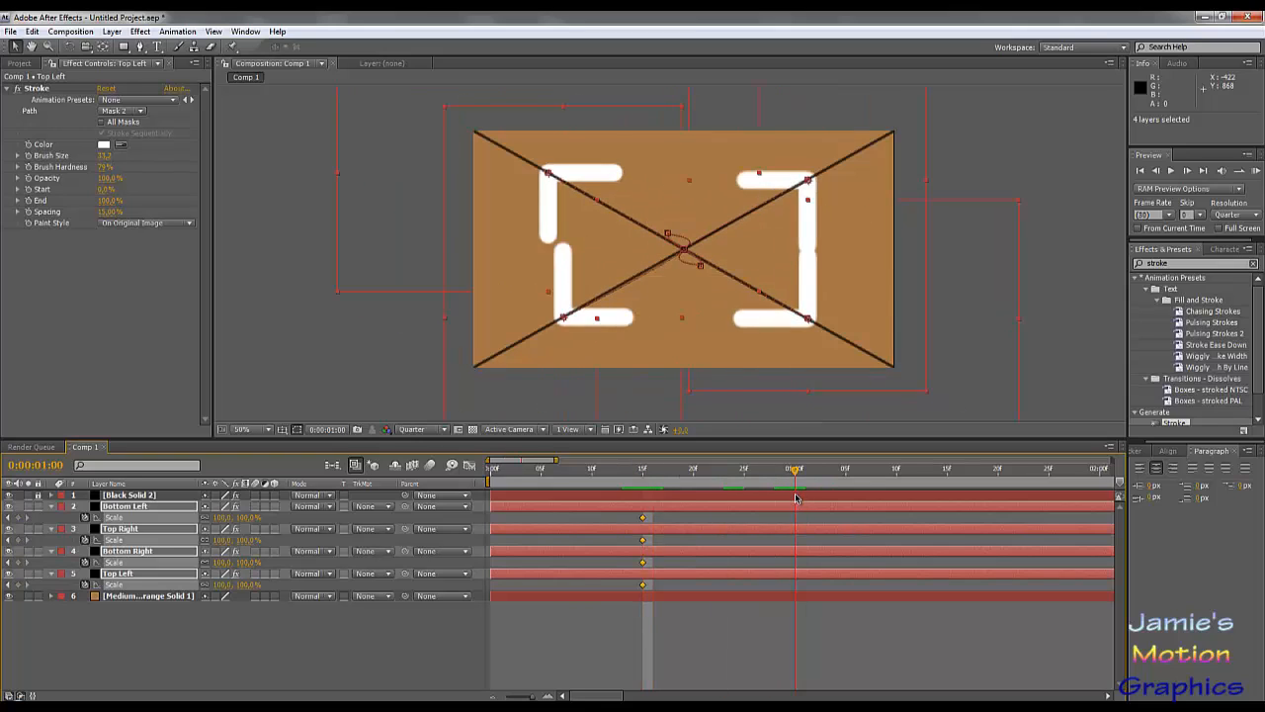
left_click(245, 517)
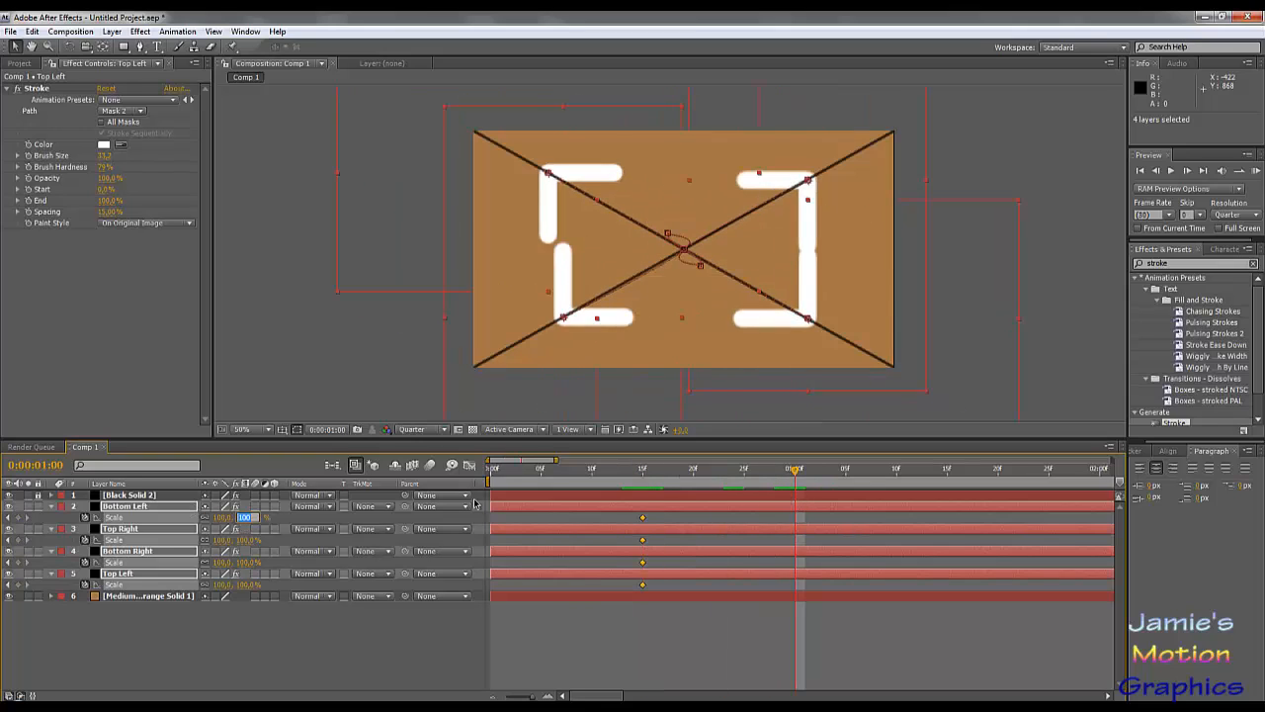
type("40")
key("Return")
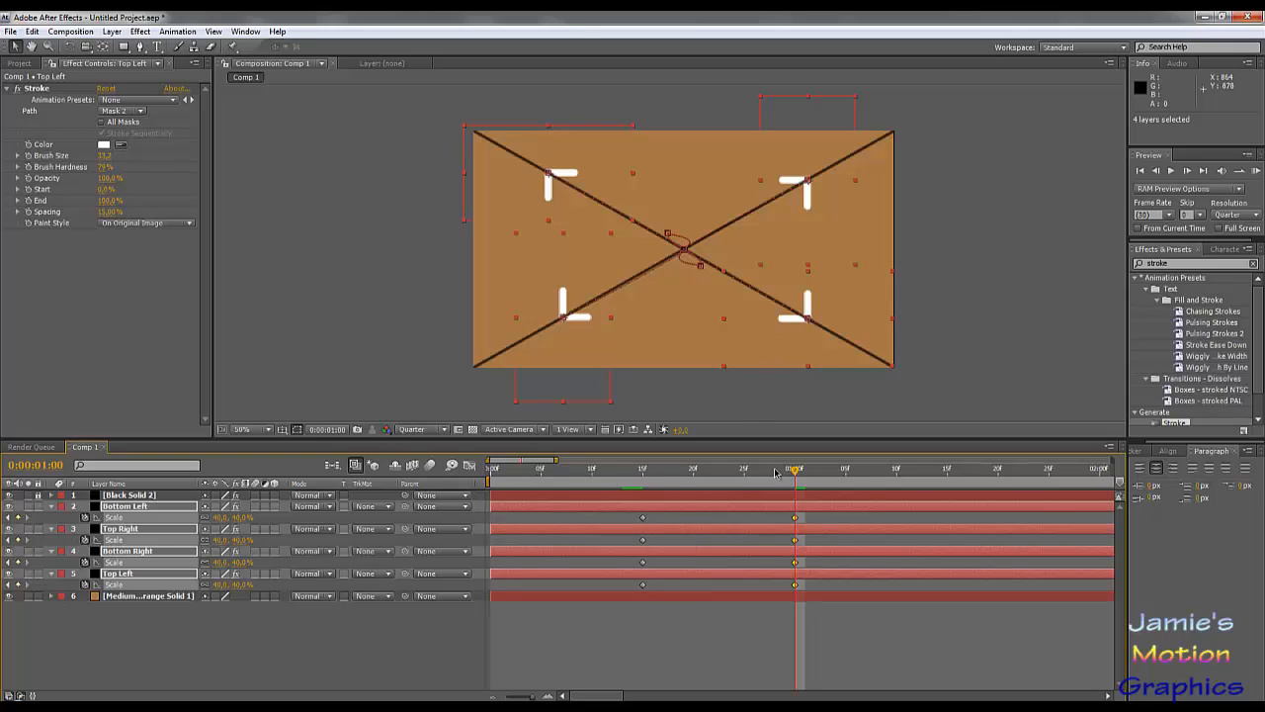
left_click(442, 651)
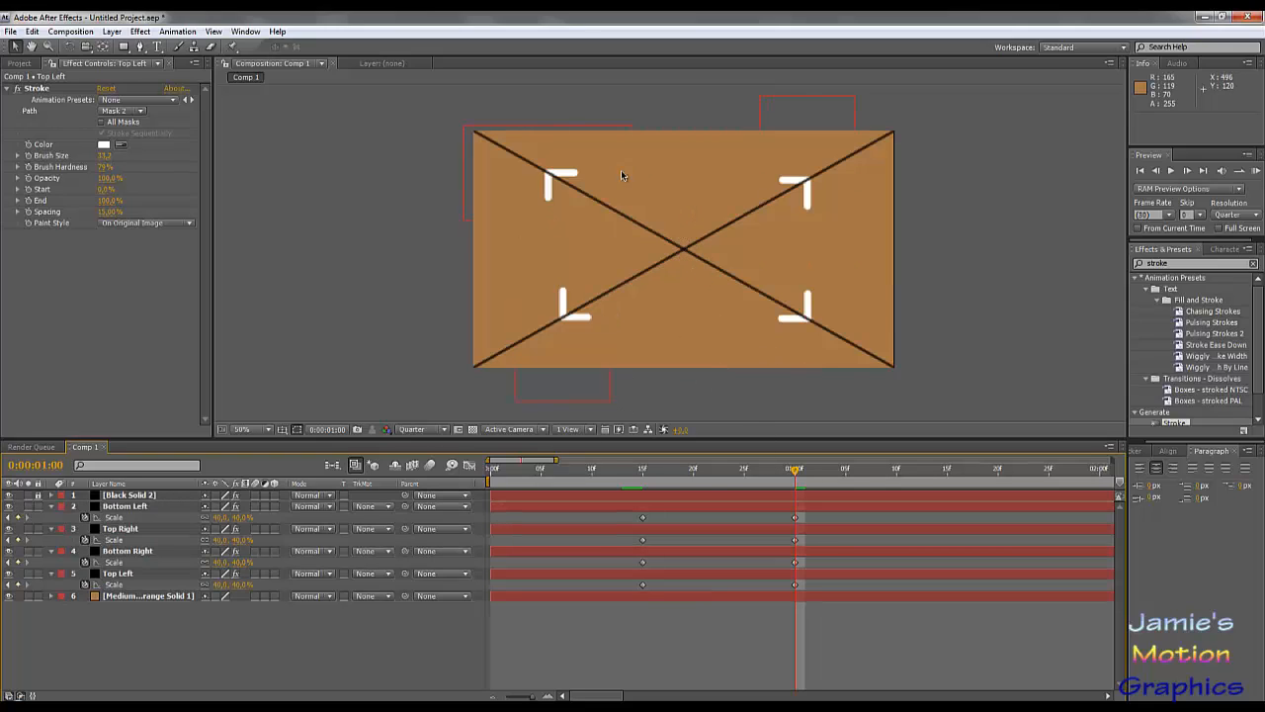
Move the corner pieces inward along the diagonals: Bottom Right to 332, 186, Top Left to 950, 536, Bottom Left to 927, 198, Top Right to 327, 536.
left_click_drag(572, 176, 594, 188)
left_click(565, 313)
left_click_drag(565, 312, 569, 307)
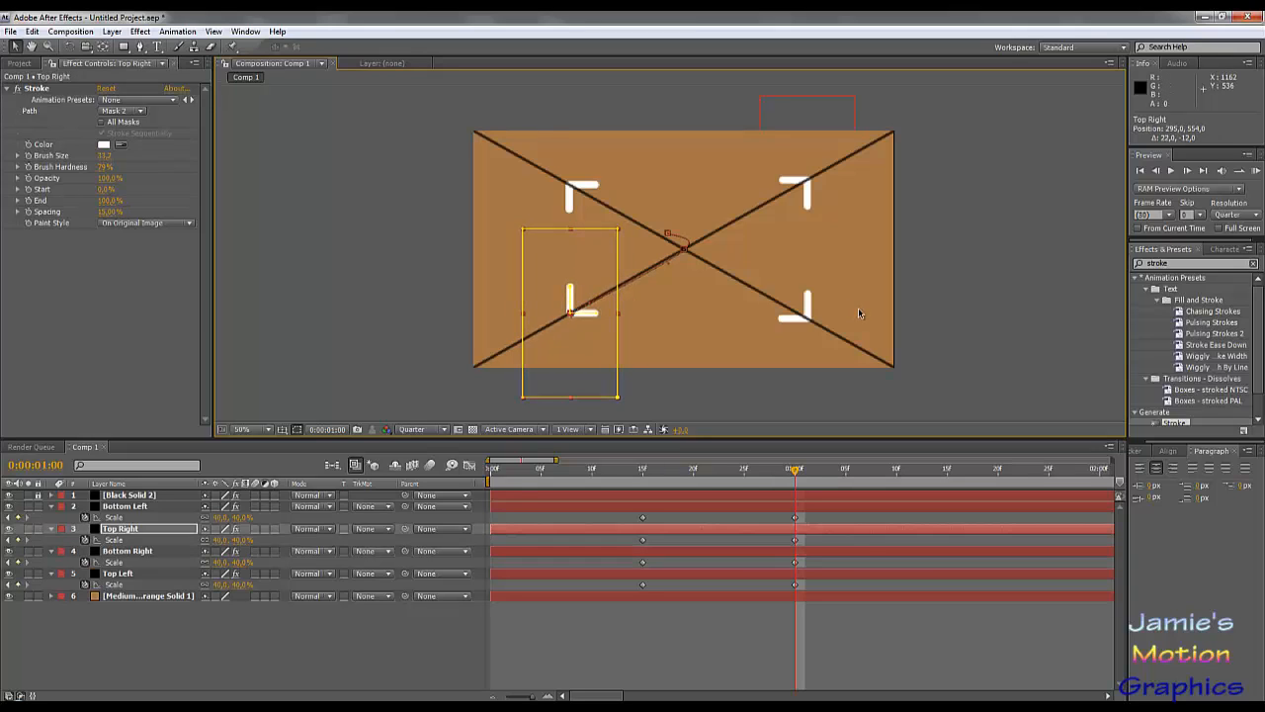
left_click_drag(809, 308, 800, 302)
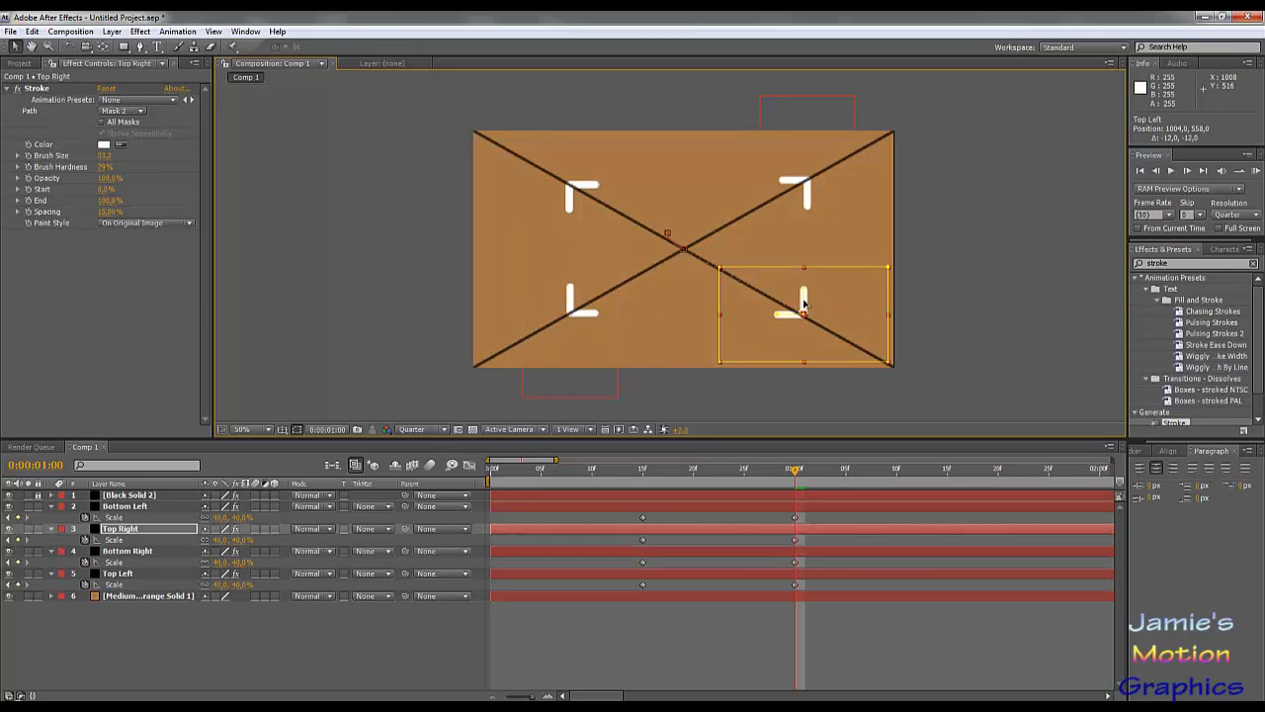
left_click_drag(812, 205, 804, 211)
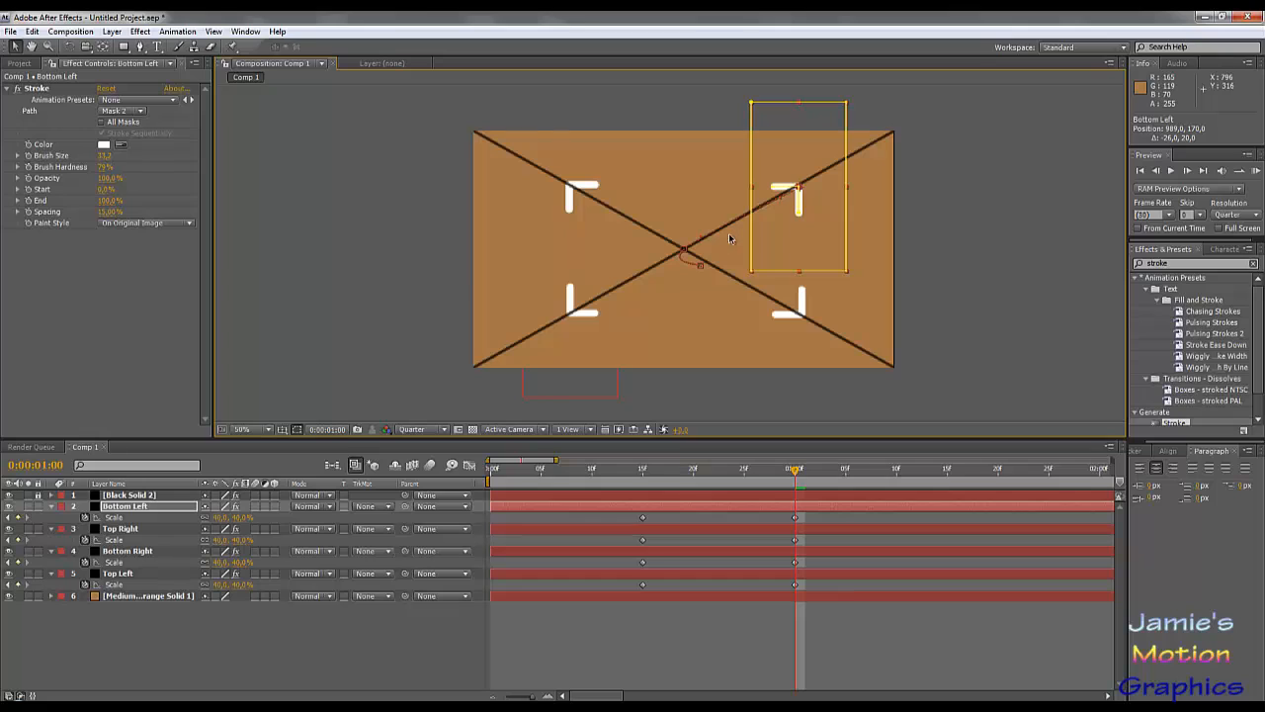
left_click_drag(570, 195, 585, 205)
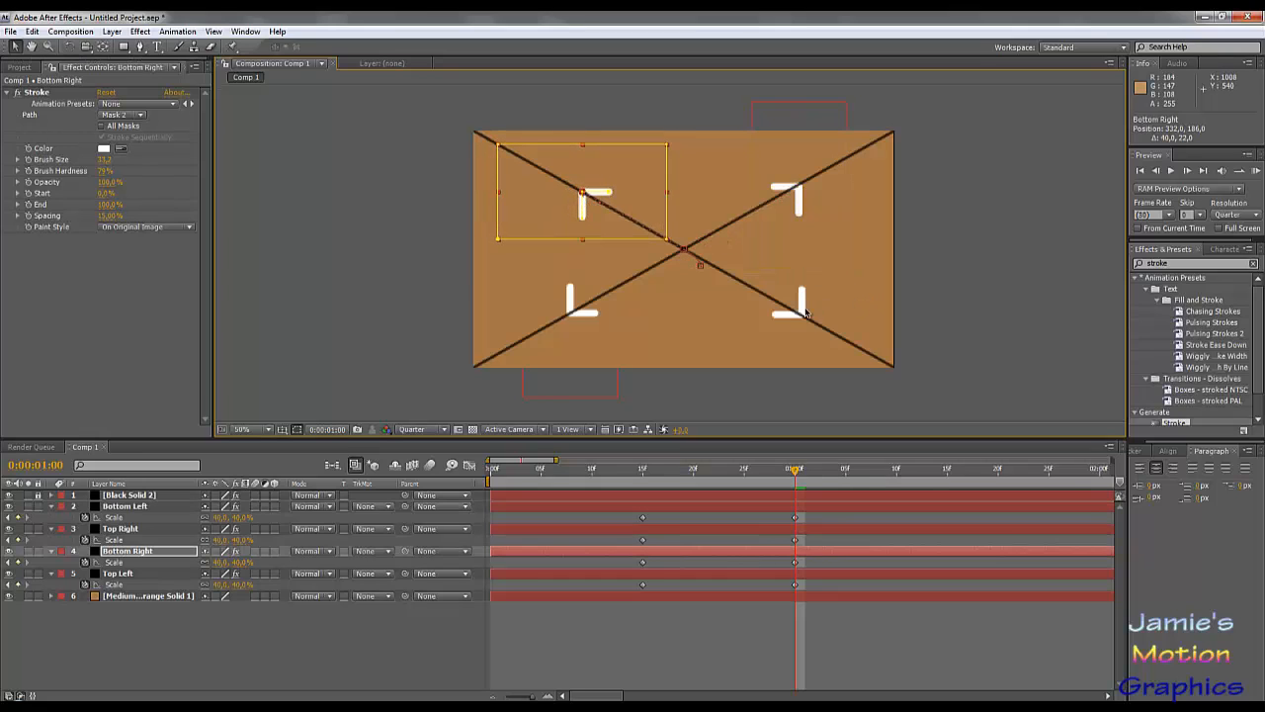
left_click_drag(802, 305, 786, 298)
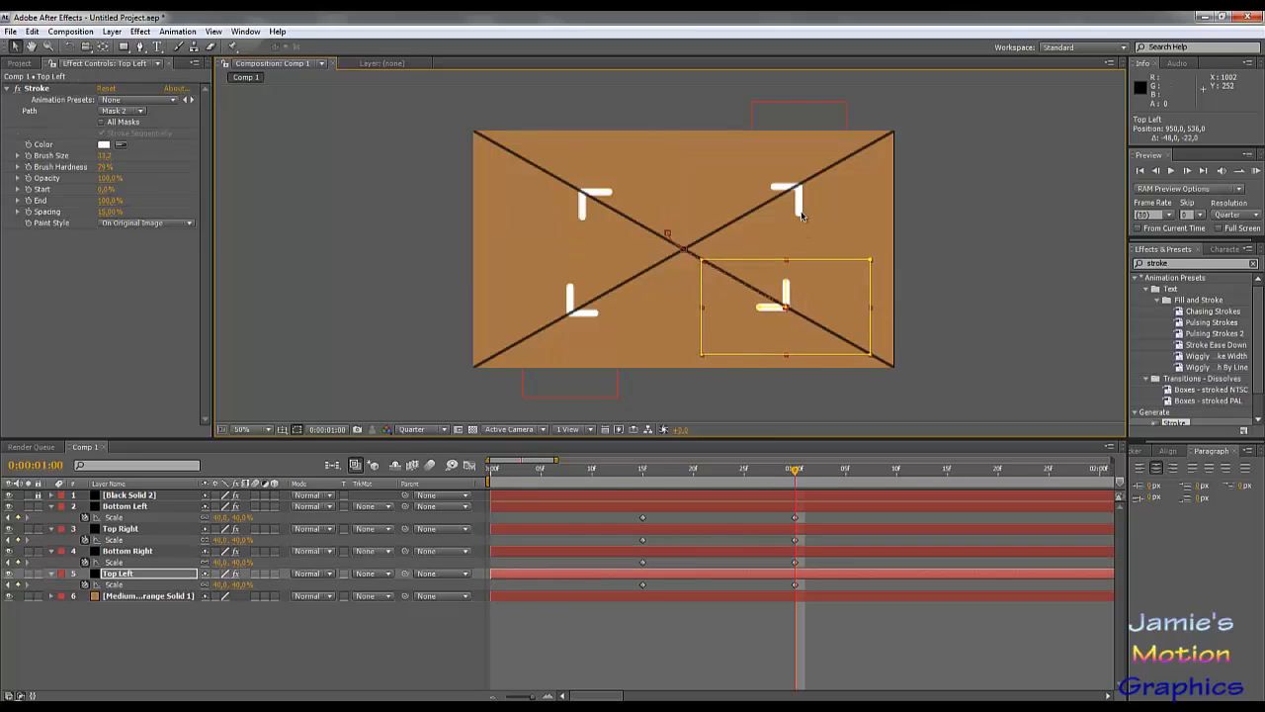
left_click_drag(799, 210, 749, 230)
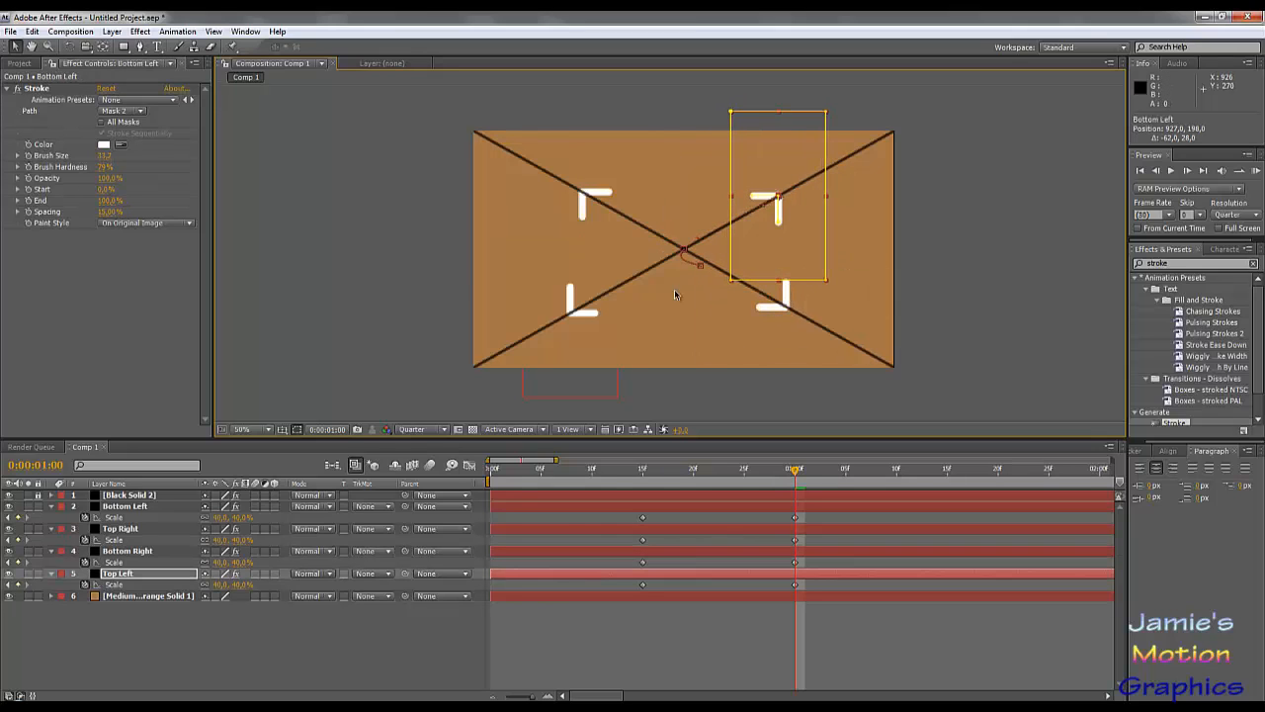
left_click_drag(597, 320, 599, 310)
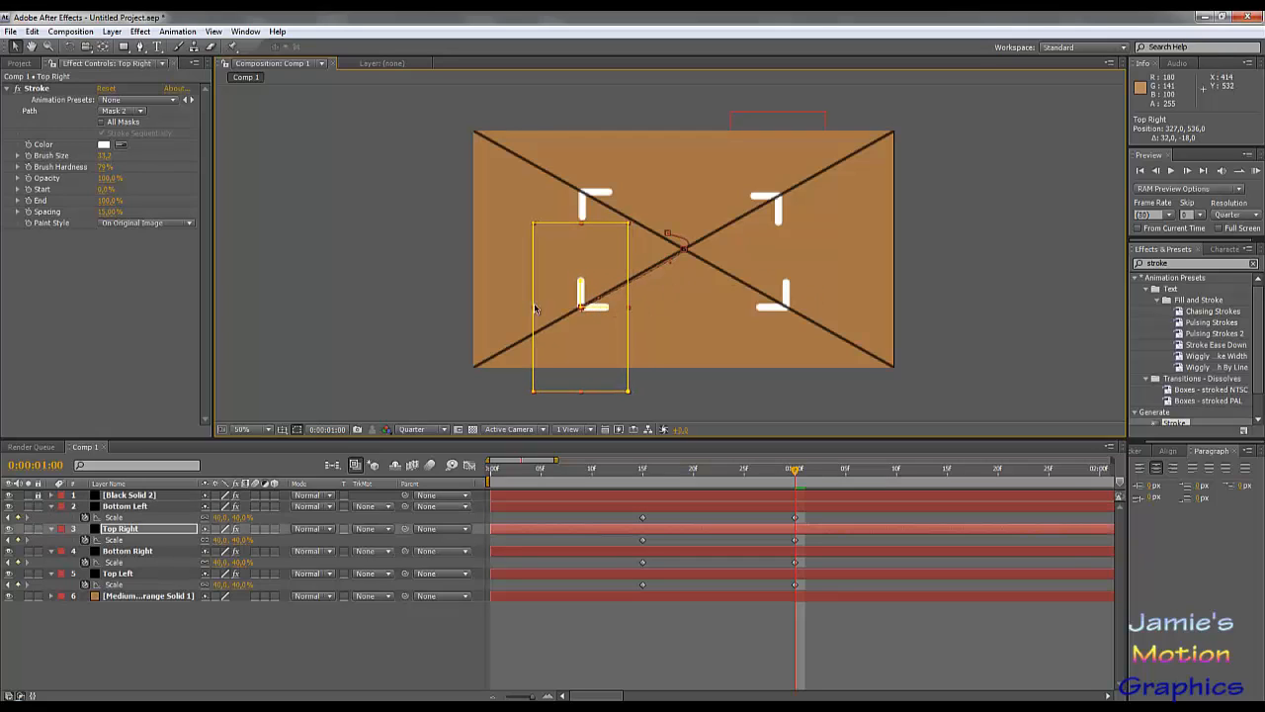
left_click(417, 306)
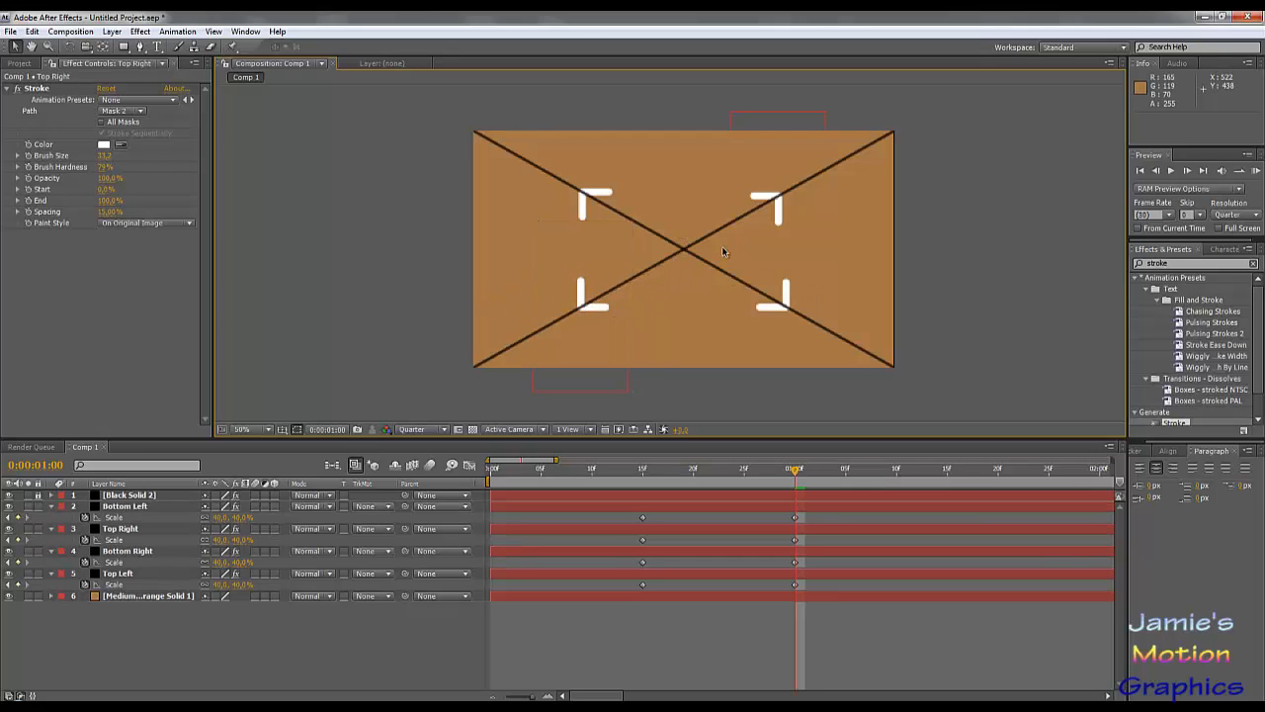
Create a black 1280 × 720 px solid named Semi-transparent Layer and place it directly above the orange background solid.
left_click(111, 31)
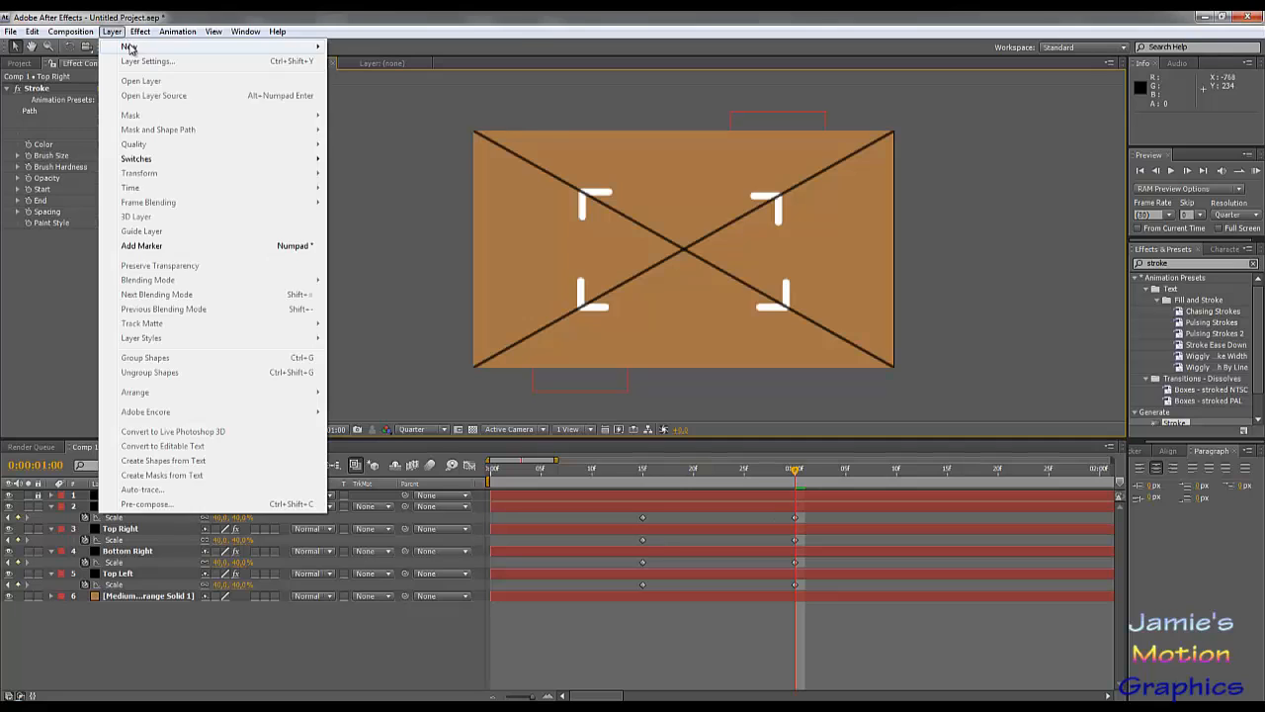
mouse_move(130, 47)
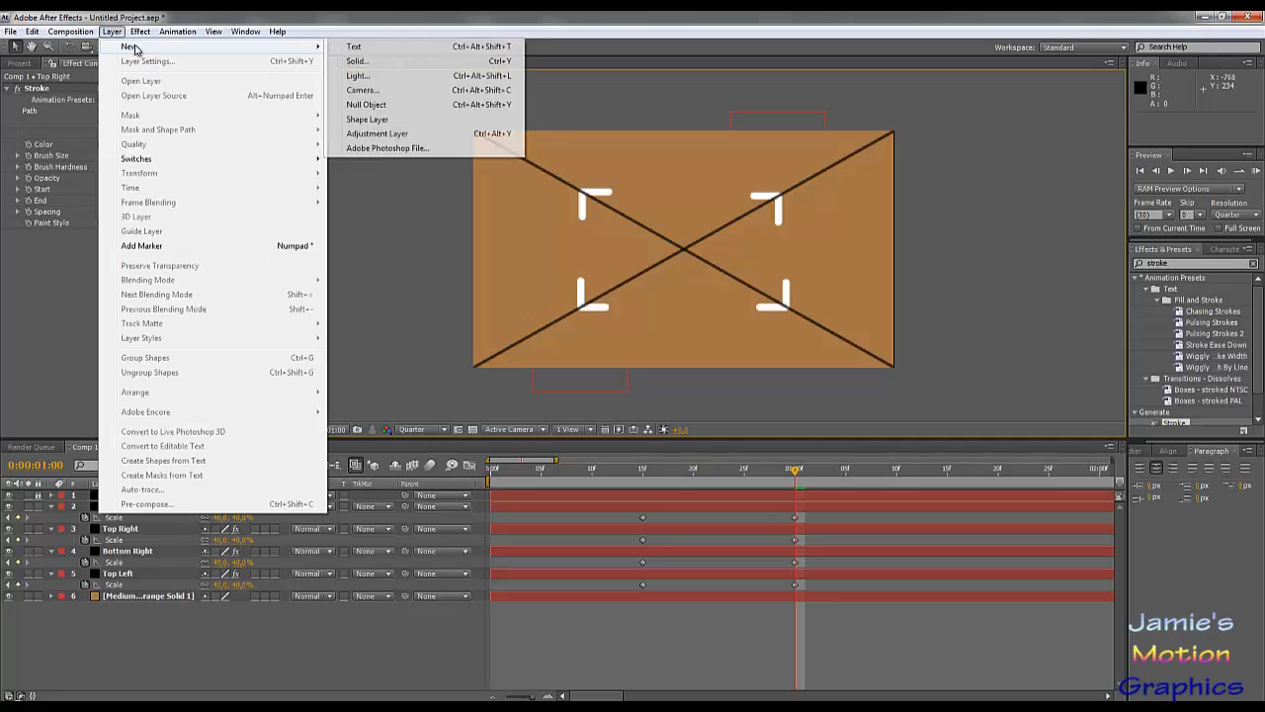
left_click(379, 64)
type("Semi-transparent Layer")
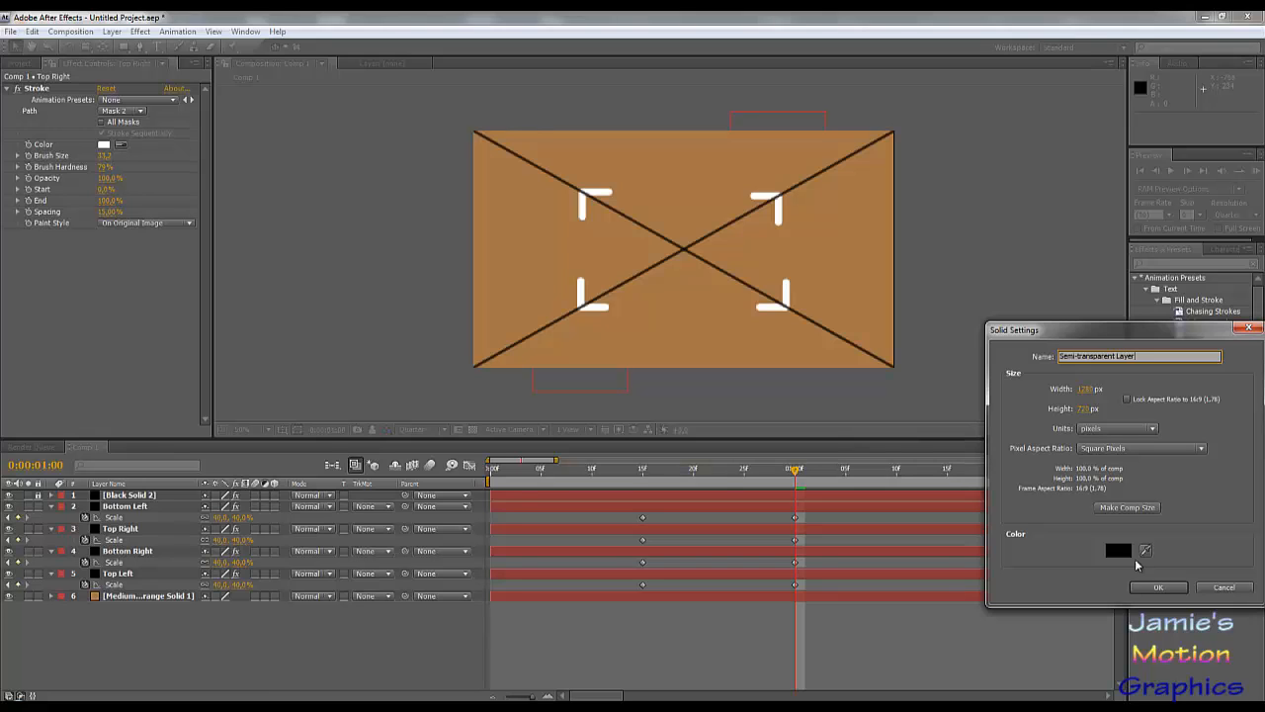
left_click(1159, 587)
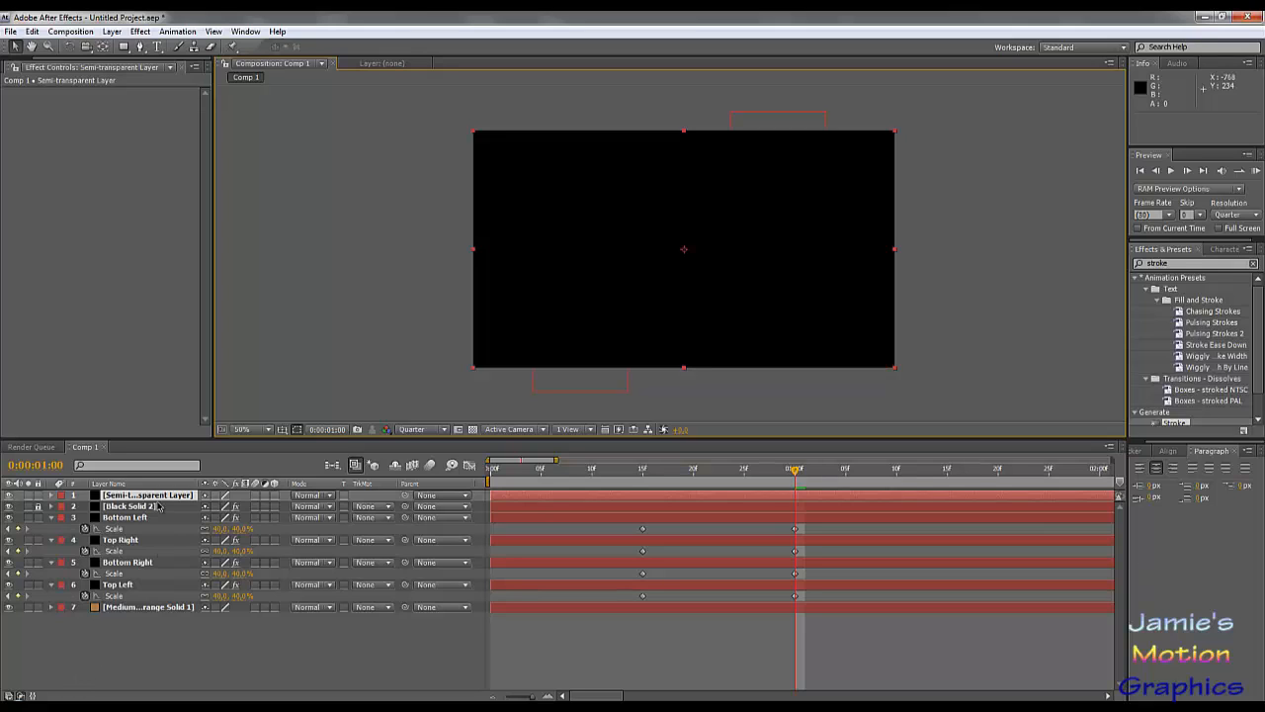
left_click_drag(156, 500, 153, 601)
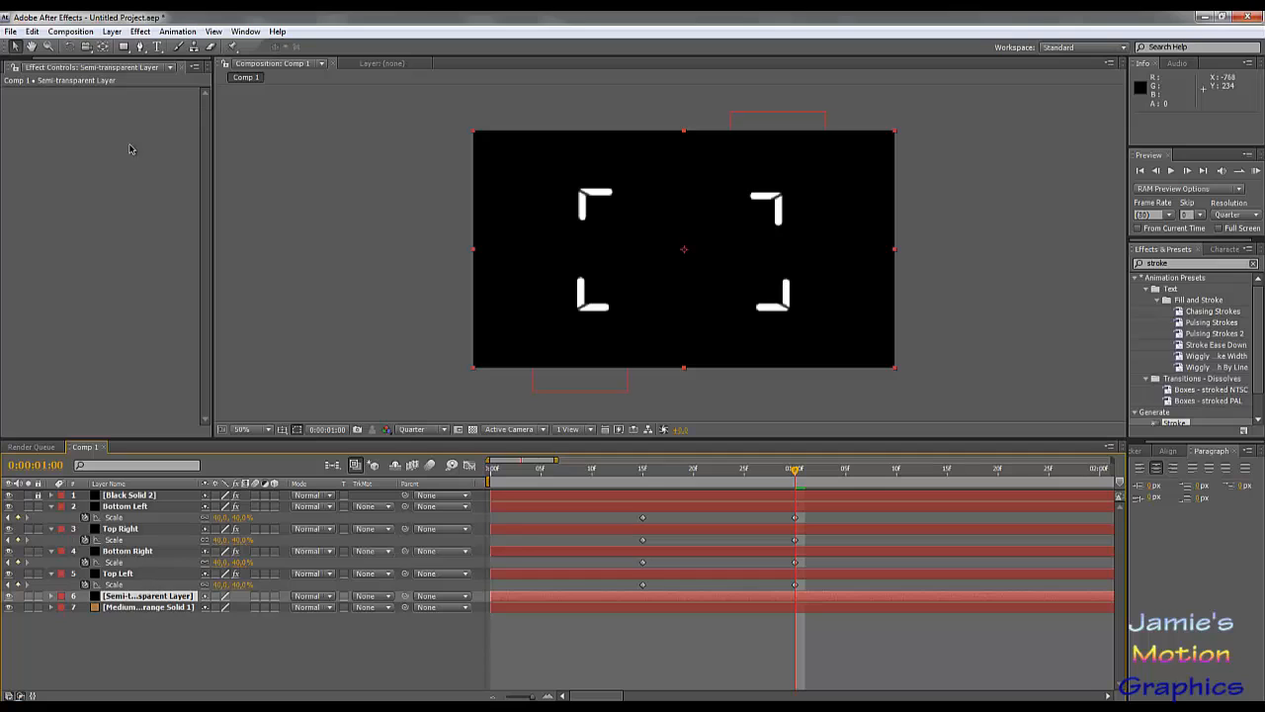
left_click(111, 30)
mouse_move(129, 48)
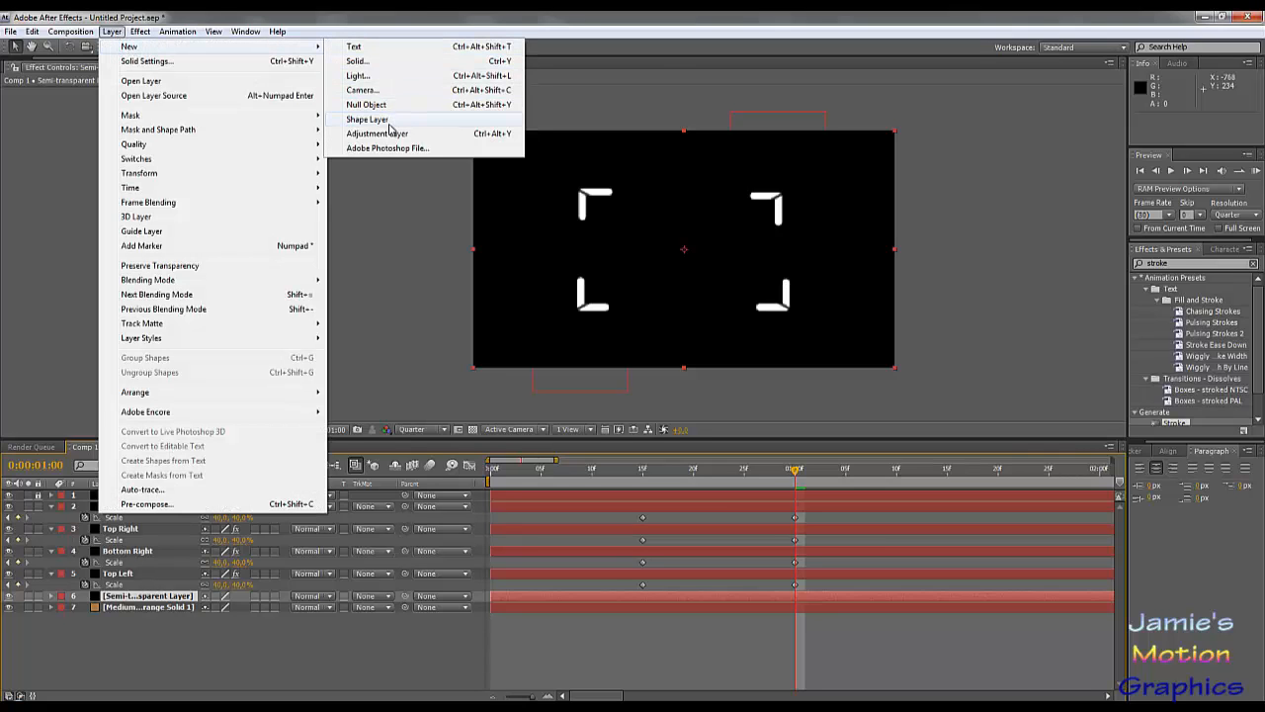
left_click(338, 25)
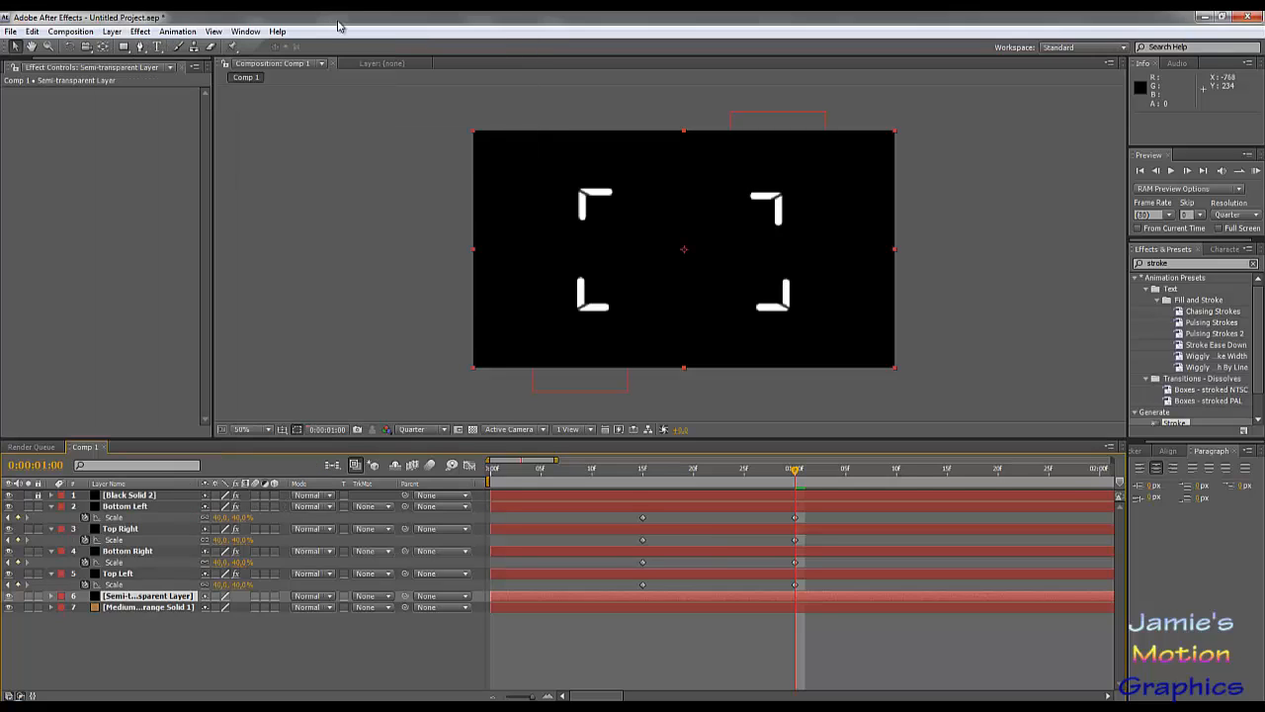
Set the Semi-transparent Layer's opacity to 40%.
key("t")
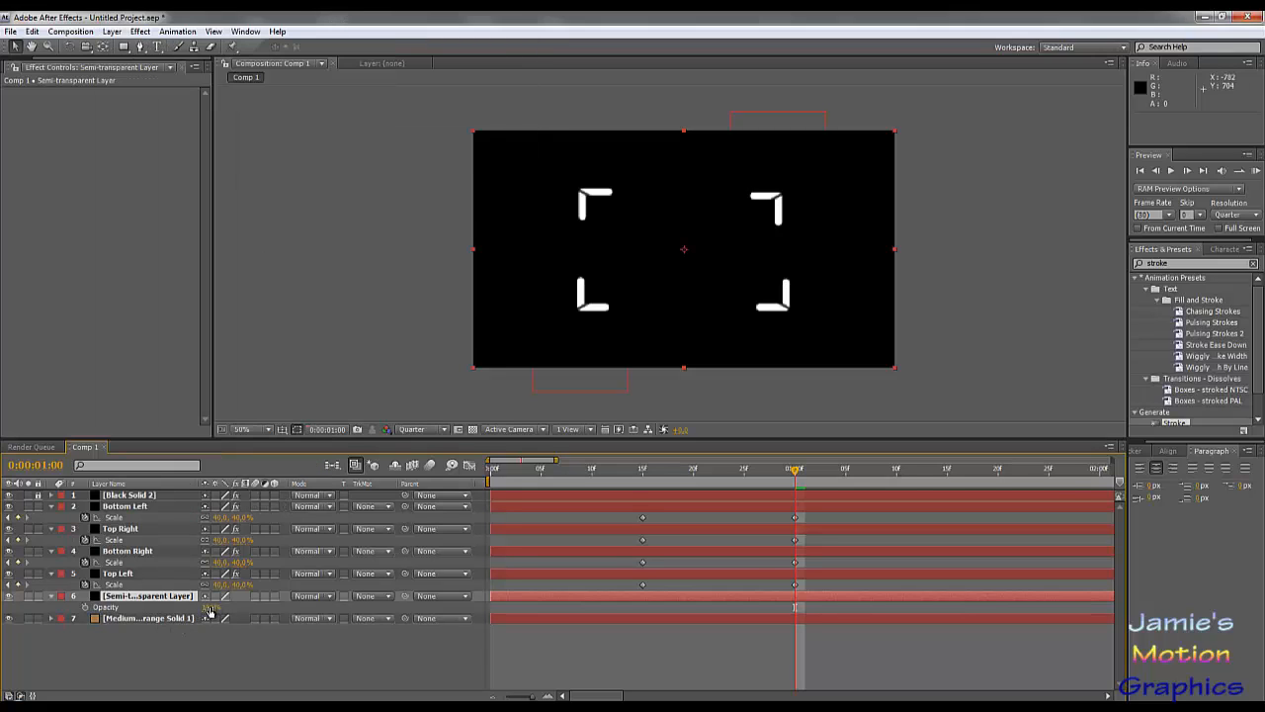
left_click(211, 607)
type("40")
key("Return")
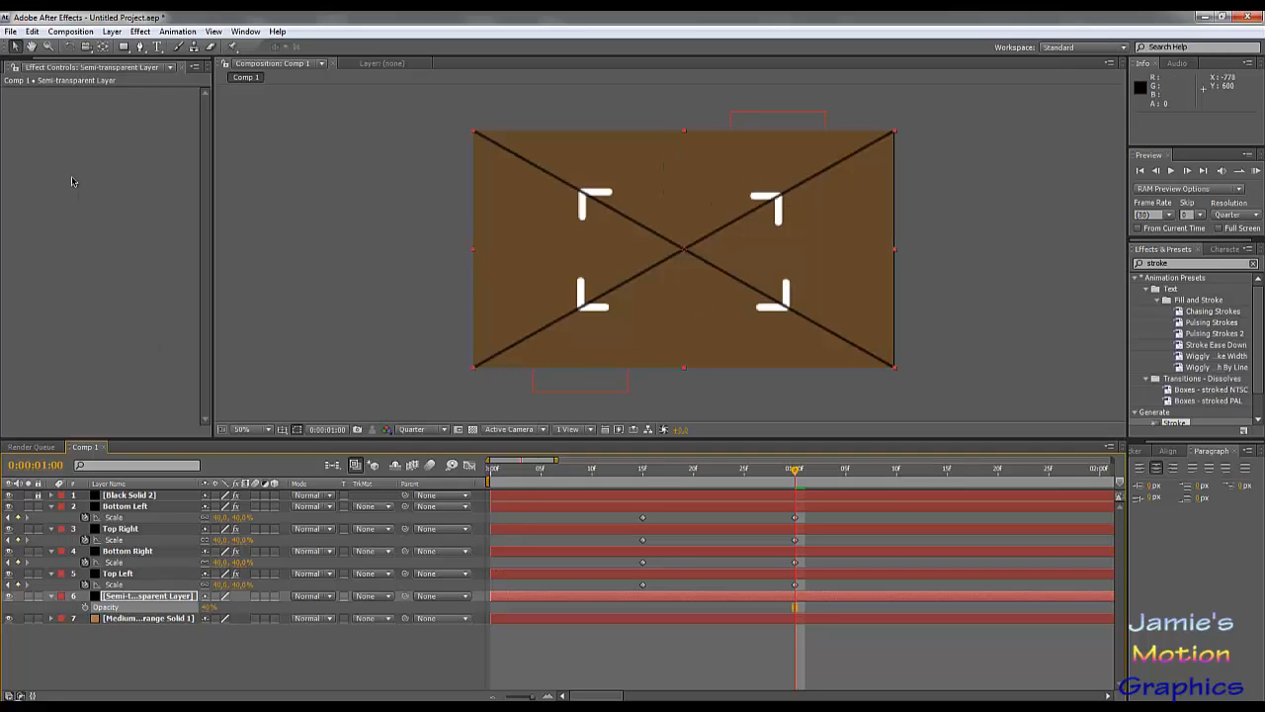
Draw a rectangular mask about 652 × 372 px on the Semi-transparent Layer, spanning the area enclosed by the four white corner pieces.
left_click(126, 47)
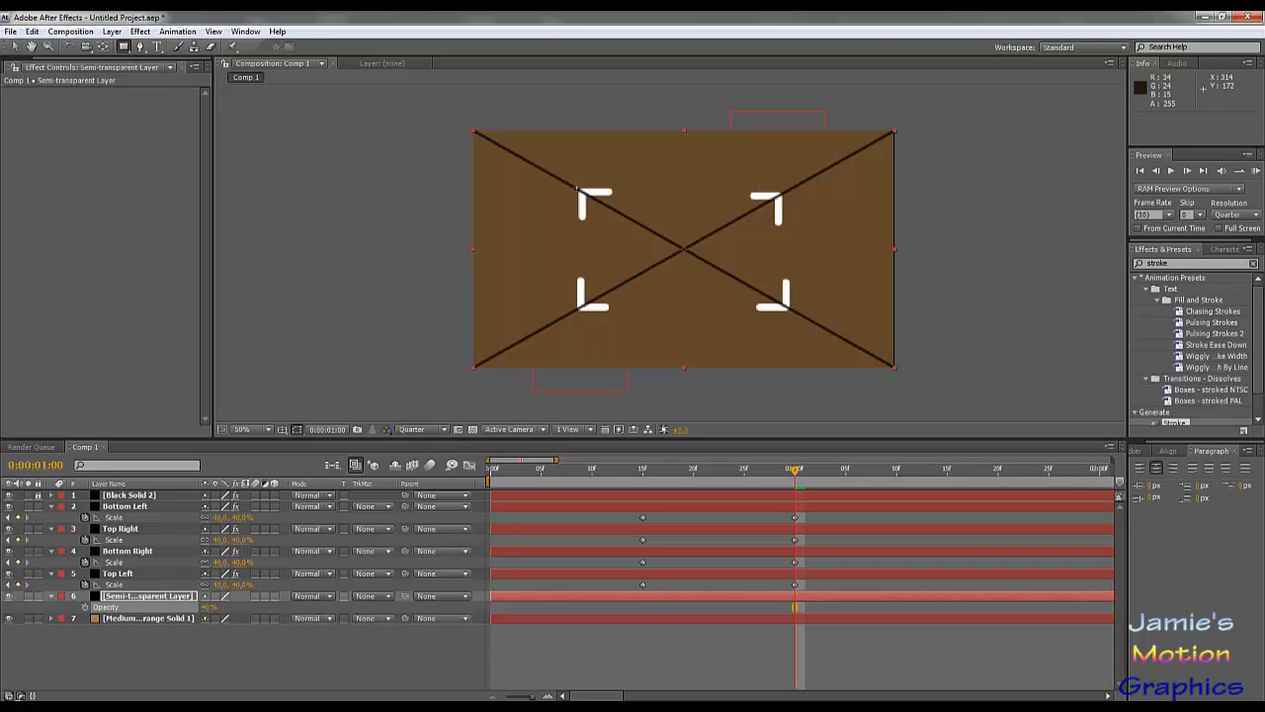
left_click_drag(577, 187, 784, 311)
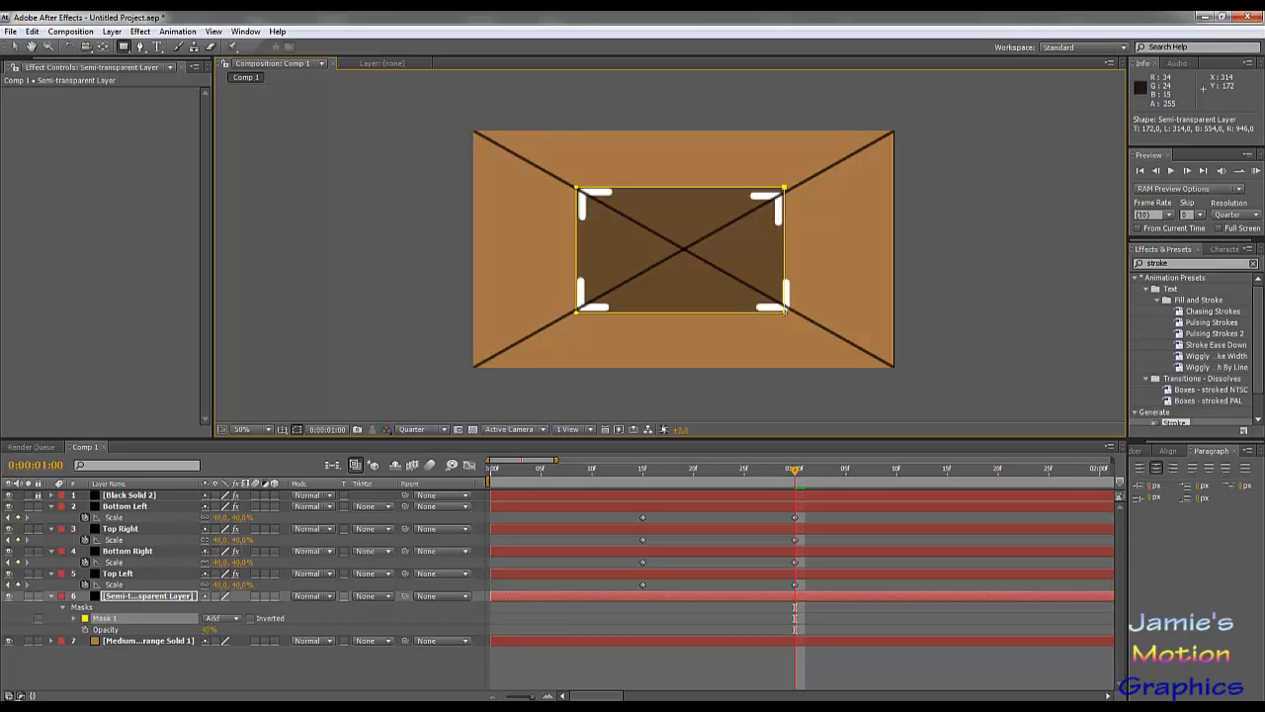
left_click_drag(784, 311, 791, 309)
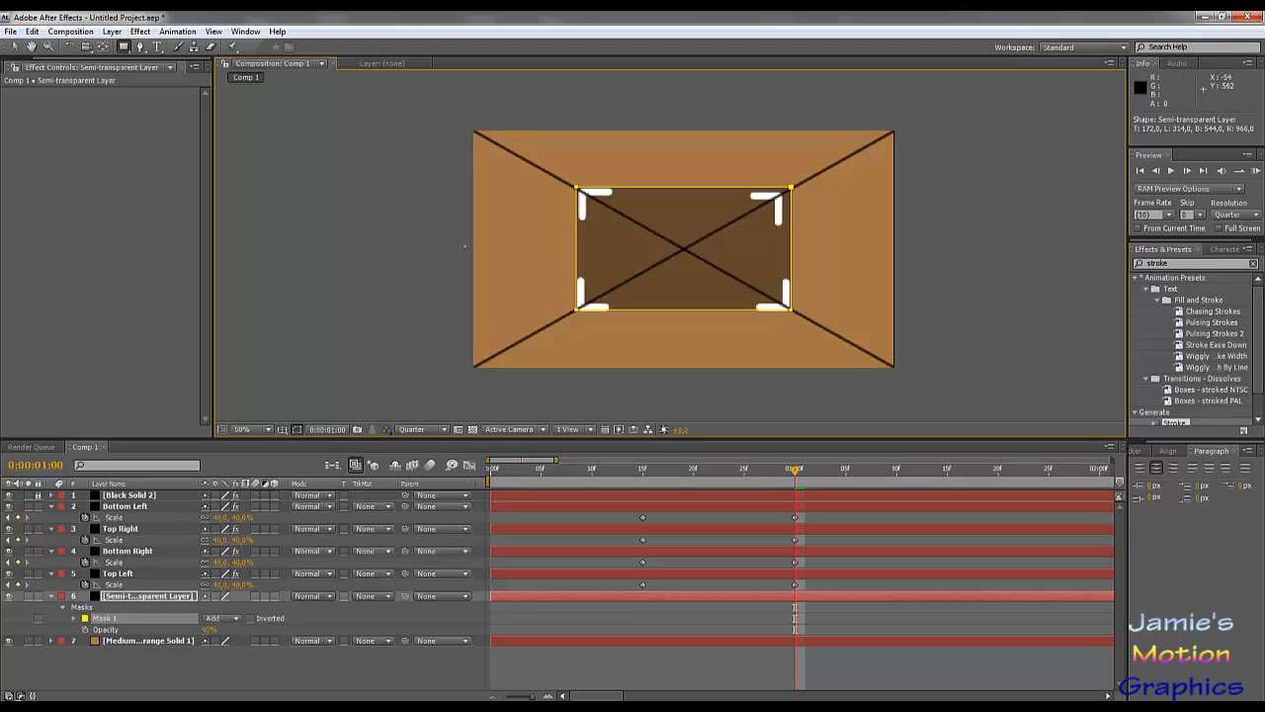
Shift the mask's top edge slightly down to align with the outer edge of the upper-left white corner piece.
key("v")
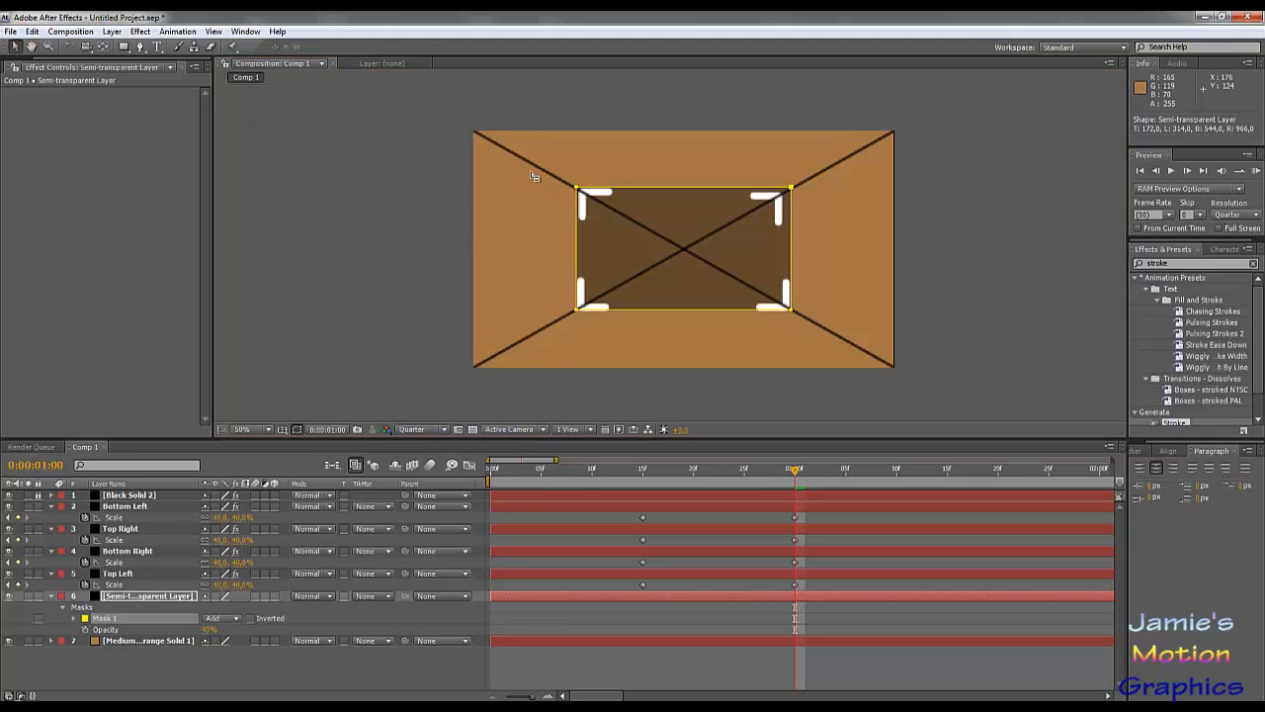
left_click_drag(531, 170, 838, 200)
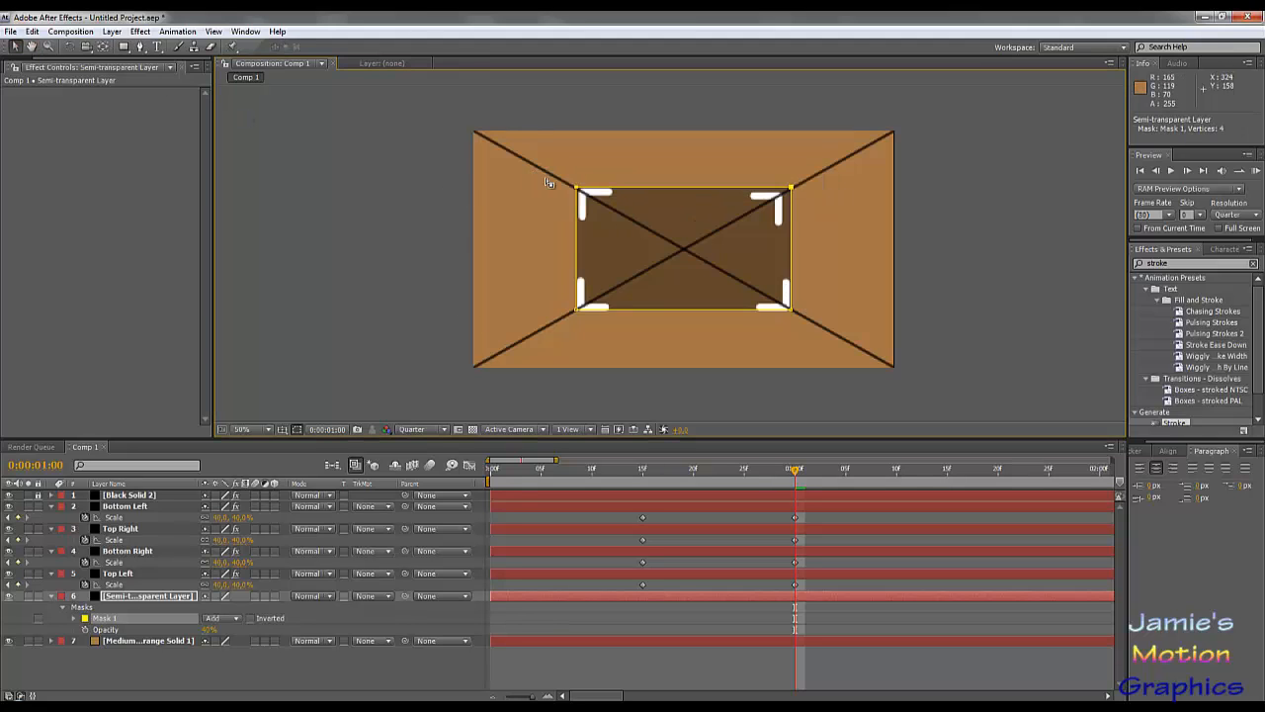
scroll(551, 184, "up", 3)
left_click_drag(454, 258, 925, 477)
left_click_drag(525, 215, 733, 553)
scroll(534, 208, "down", 2)
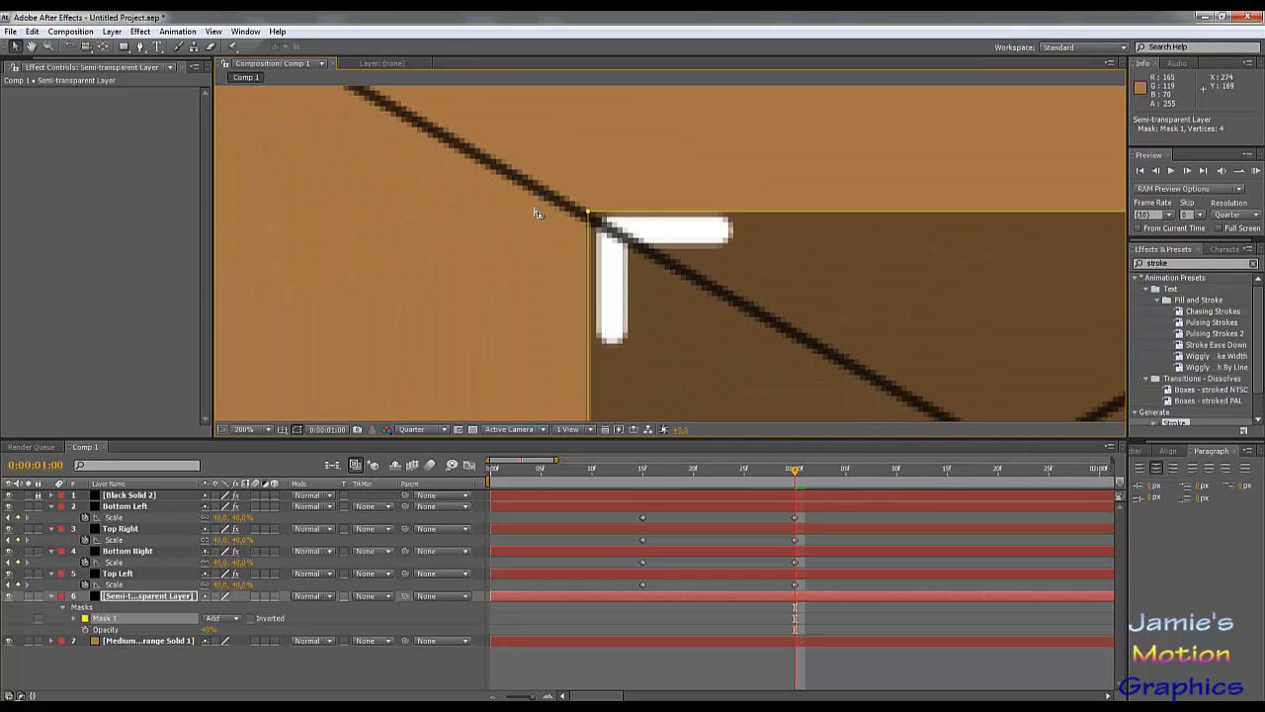
left_click_drag(589, 214, 586, 381)
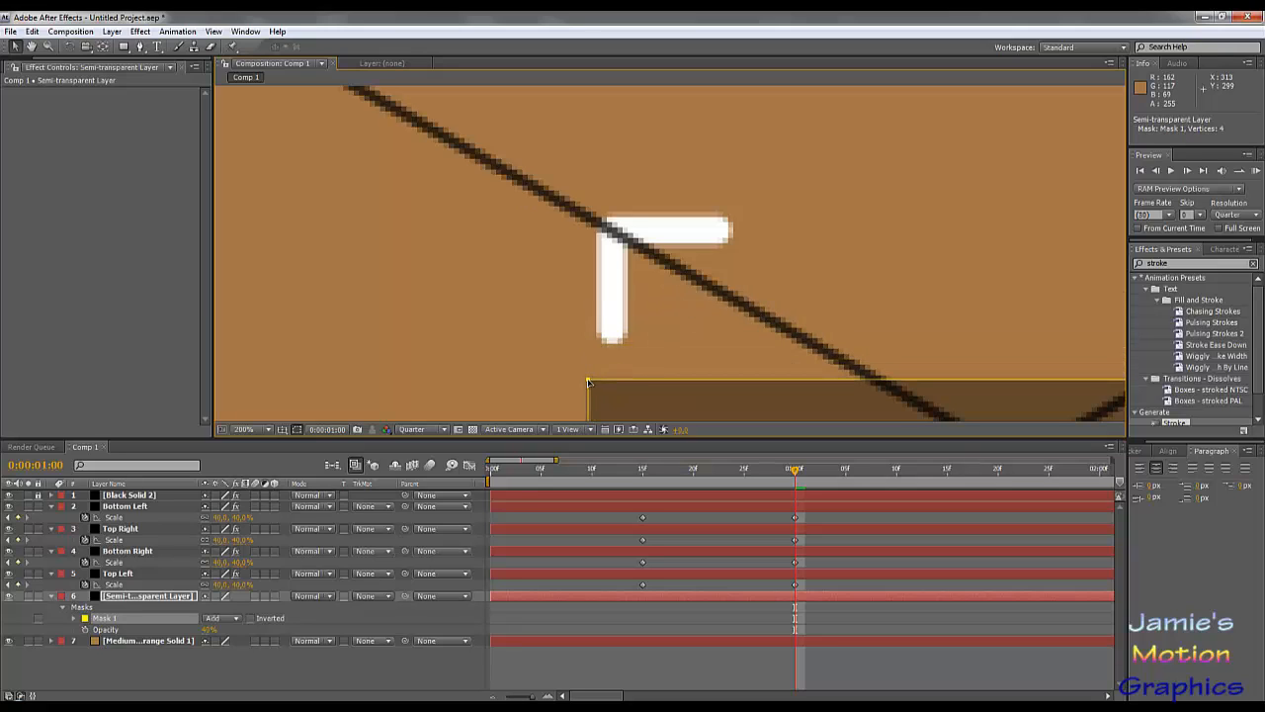
left_click_drag(588, 382, 570, 217)
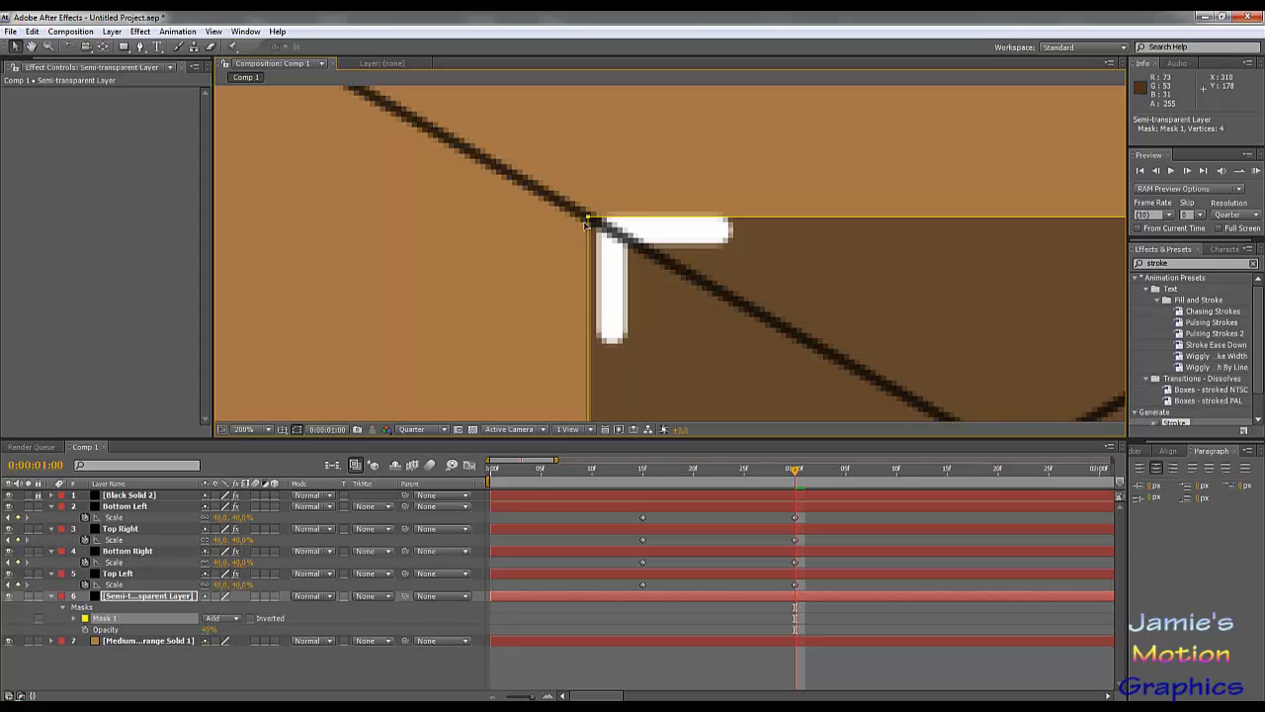
Examine how the Semi-transparent Layer's mask edges line up with the white pieces at the lower-left and upper-right corners.
scroll(601, 255, "down", 6)
left_click_drag(620, 265, 551, 208)
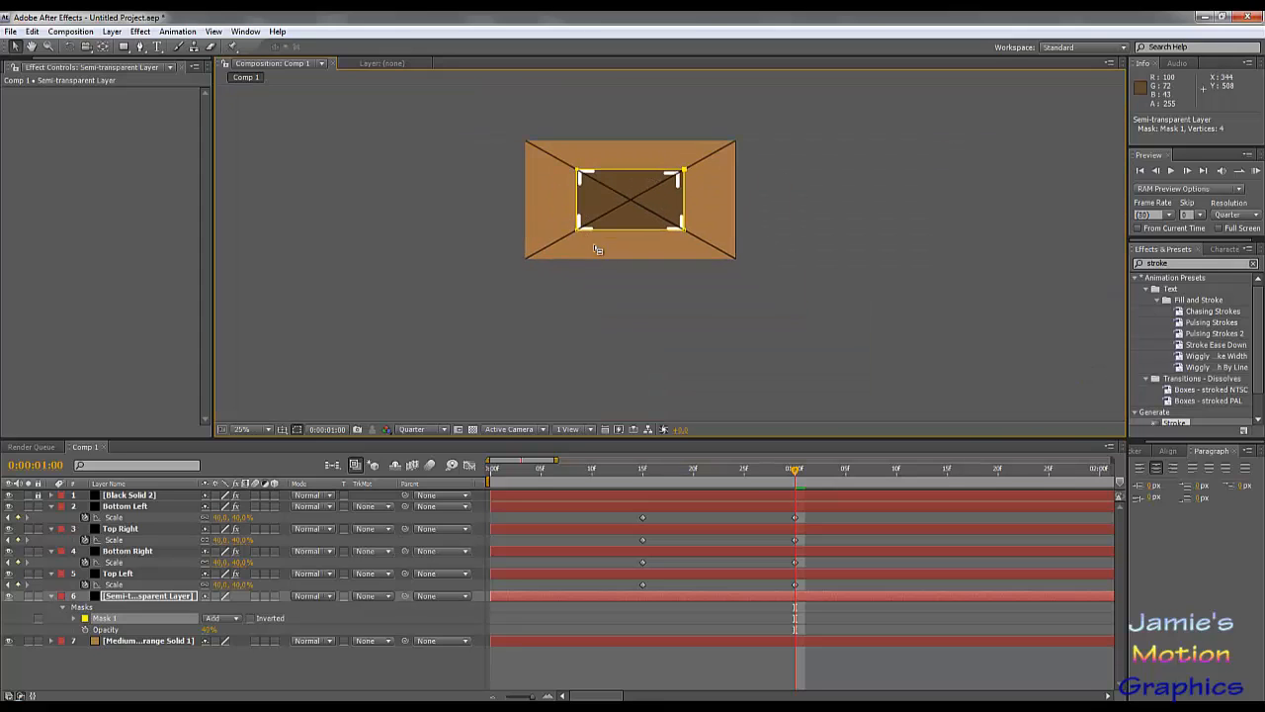
scroll(550, 263, "up", 4)
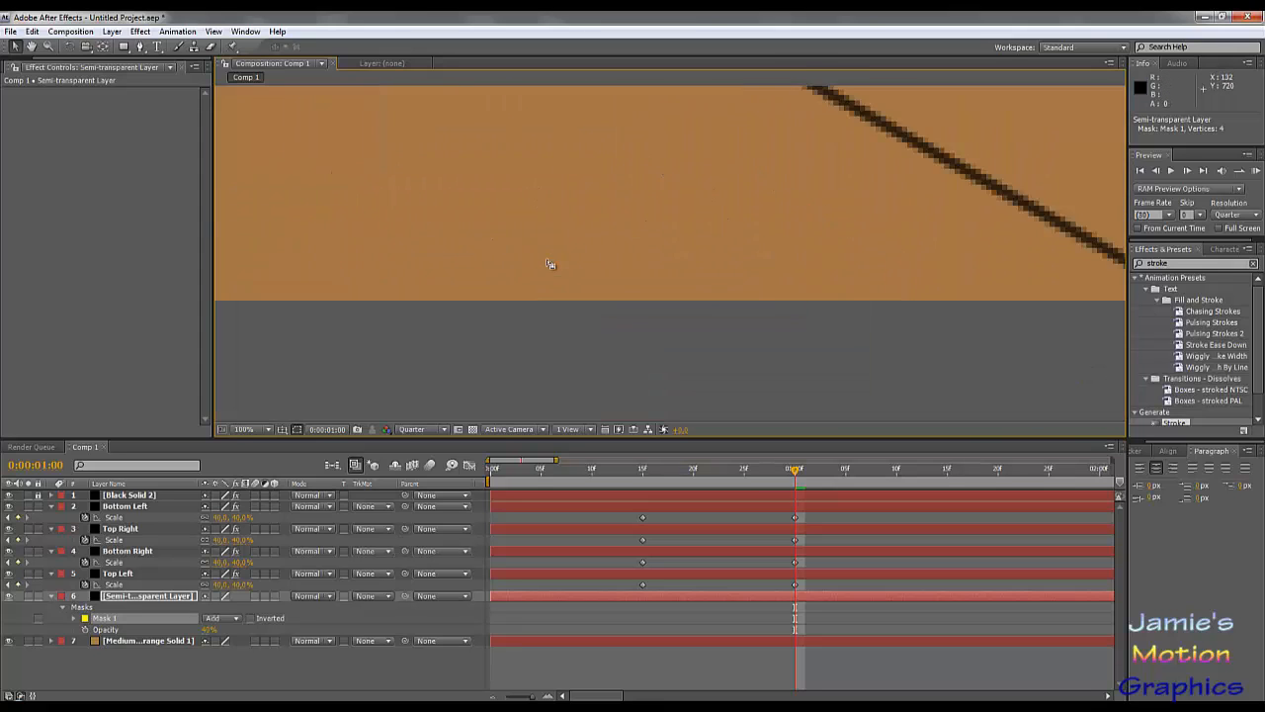
left_click_drag(400, 195, 821, 327)
left_click_drag(547, 317, 859, 399)
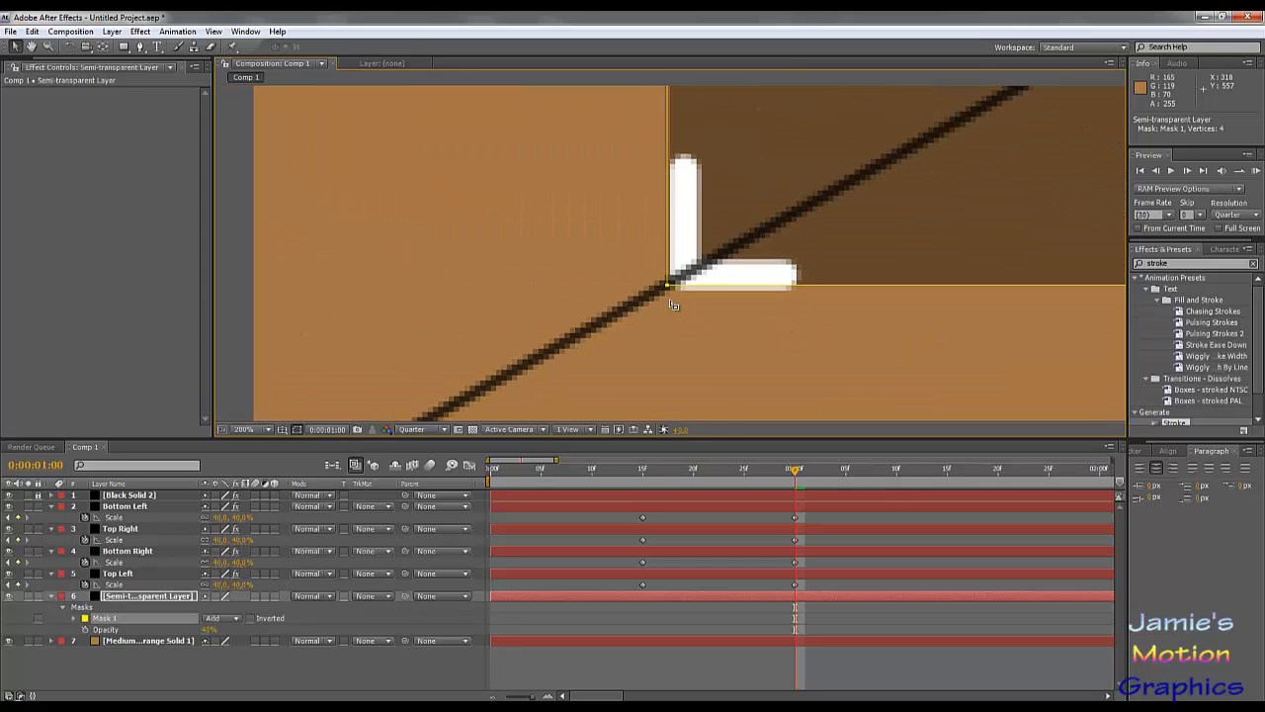
left_click_drag(841, 311, 424, 318)
left_click_drag(956, 288, 728, 290)
left_click_drag(867, 257, 849, 396)
scroll(852, 325, "up", 8)
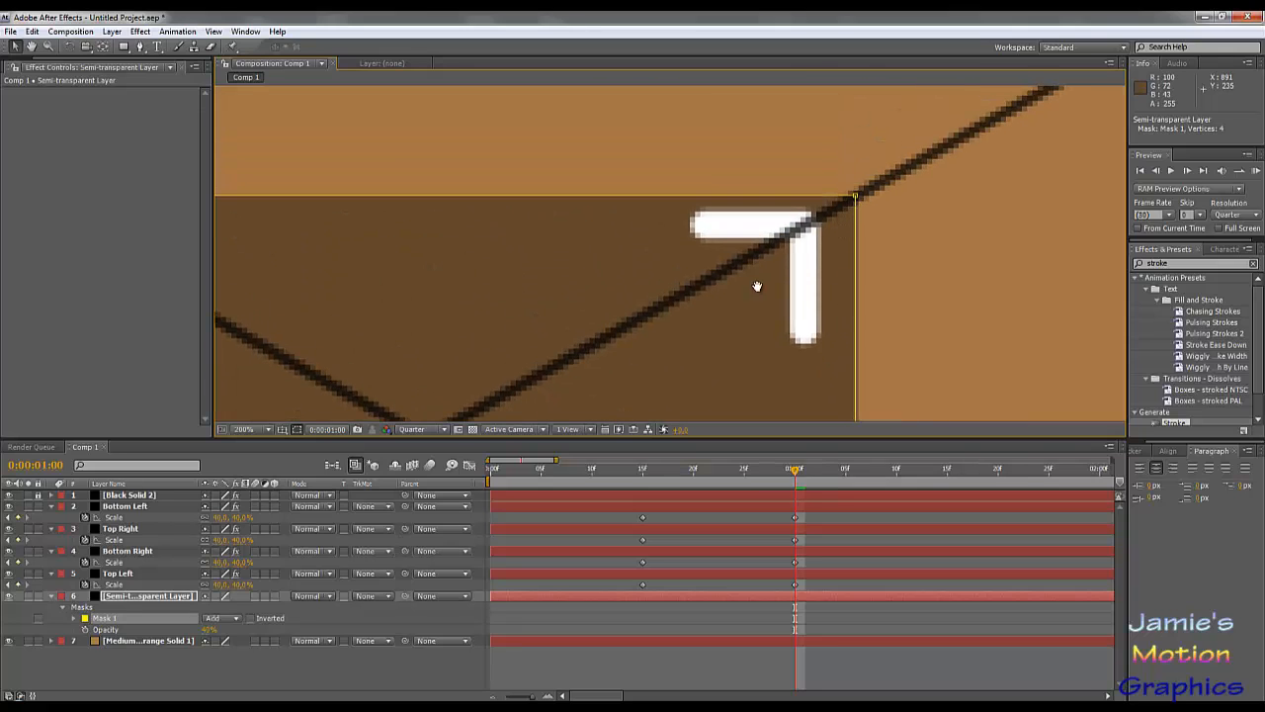
scroll(758, 285, "down", 4)
Change Mask 1 of the Semi-transparent Layer to Subtract mode.
left_click(978, 225)
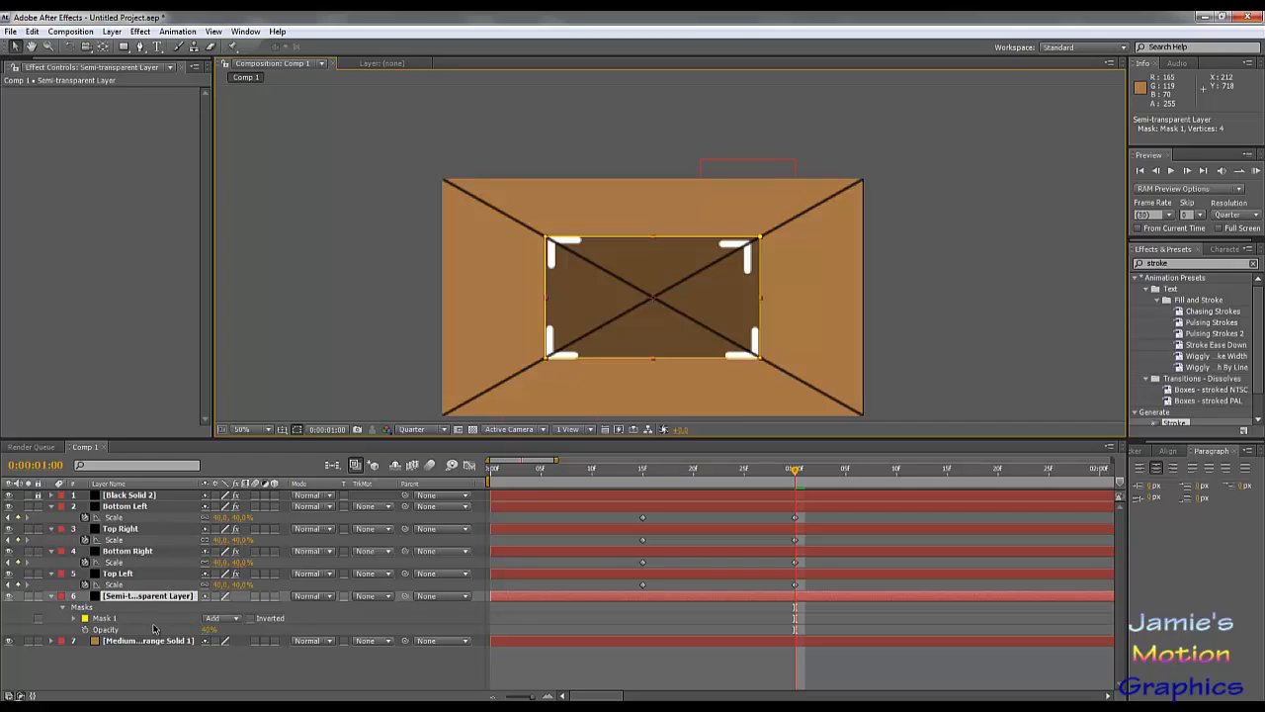
left_click(215, 618)
left_click(242, 635)
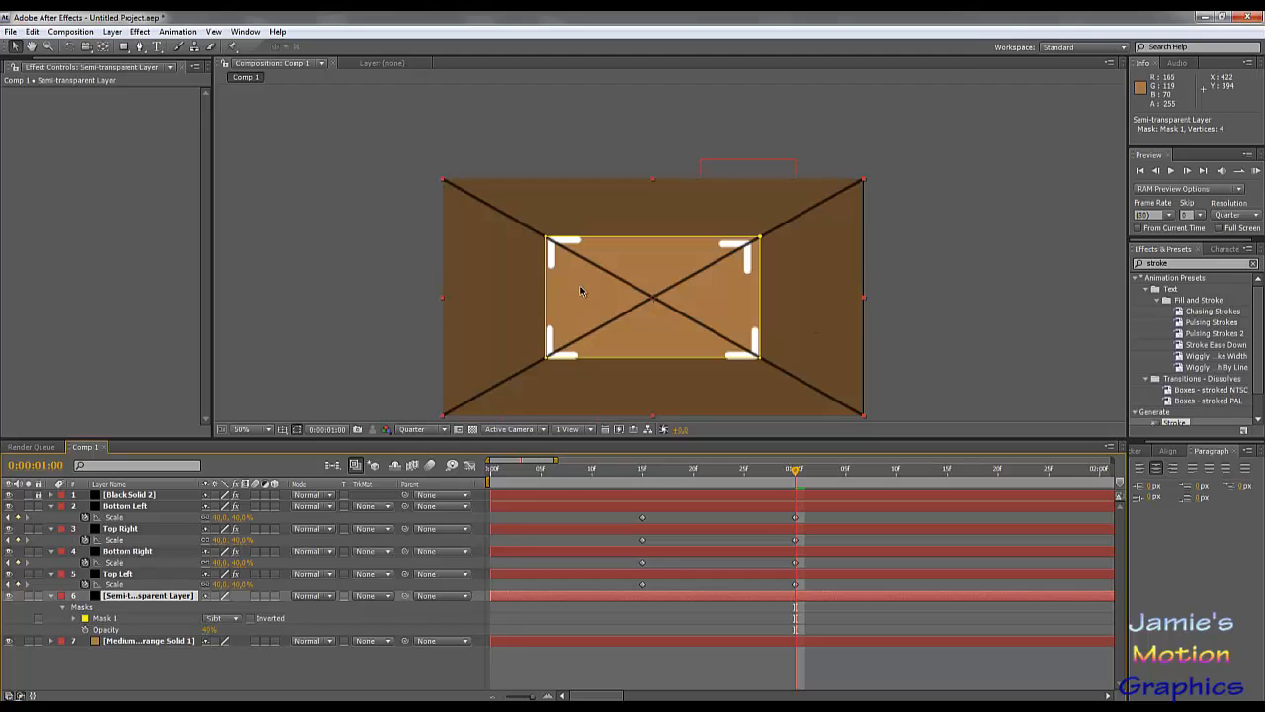
Nudge the upper-left white corner piece, on the Bottom Right layer, down to position 331.5, 190 just inside the mask's top edge.
left_click_drag(579, 286, 644, 312)
scroll(644, 313, "up", 4)
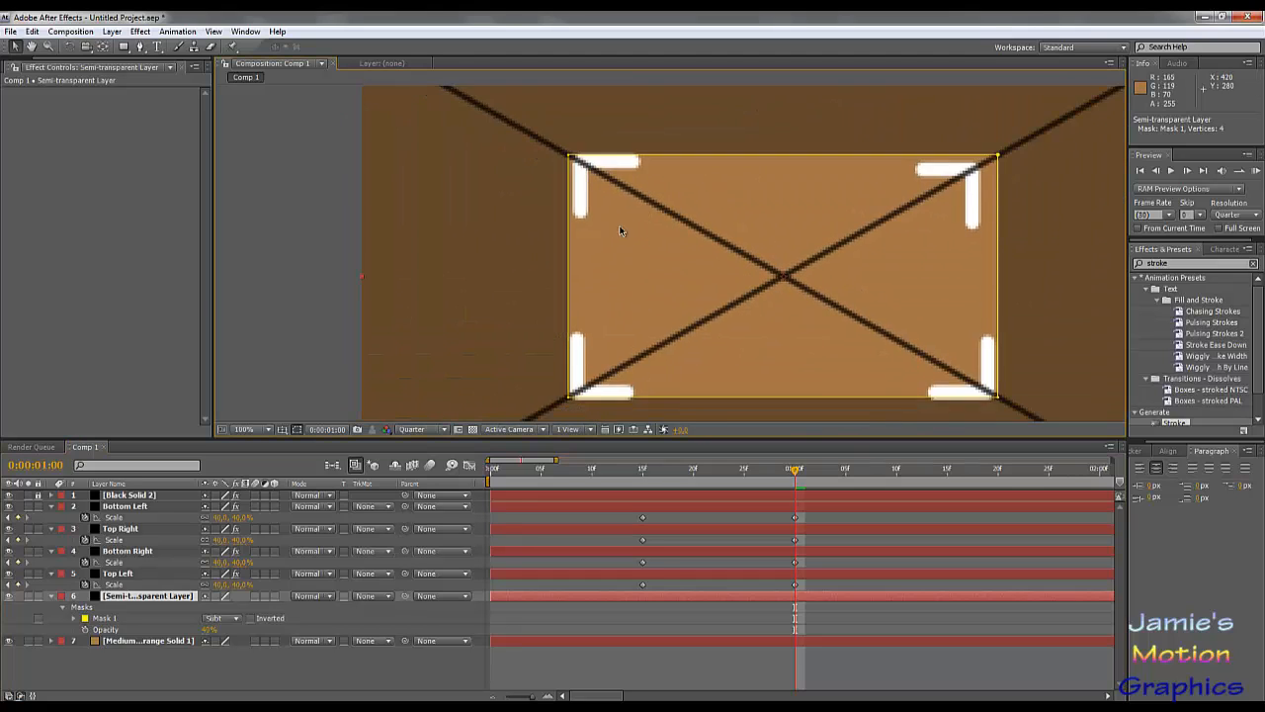
left_click_drag(541, 156, 656, 353)
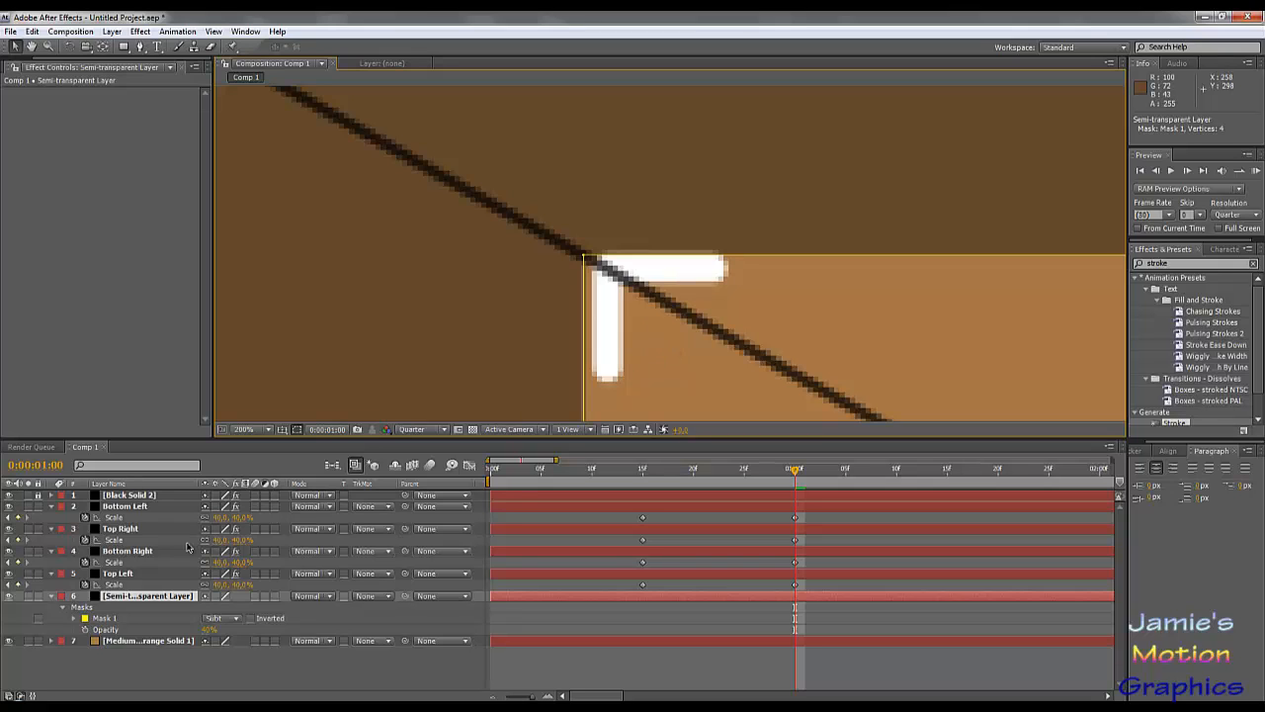
left_click(133, 576)
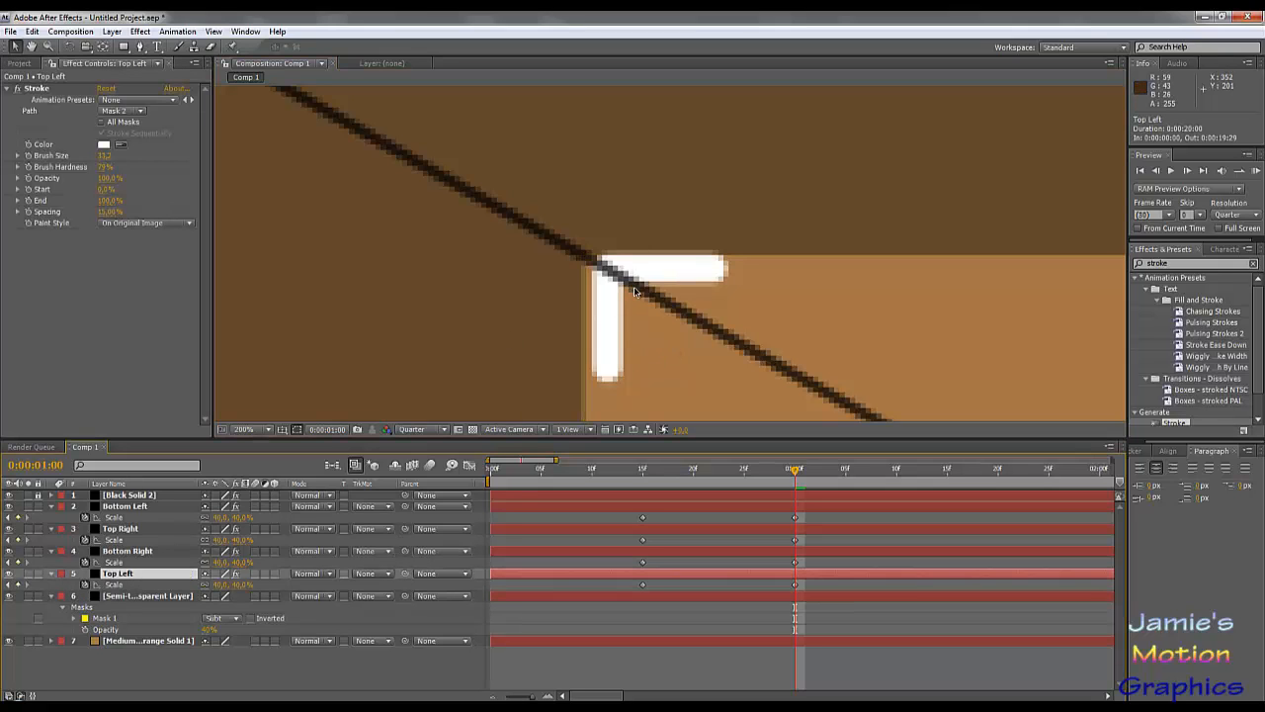
left_click(136, 552)
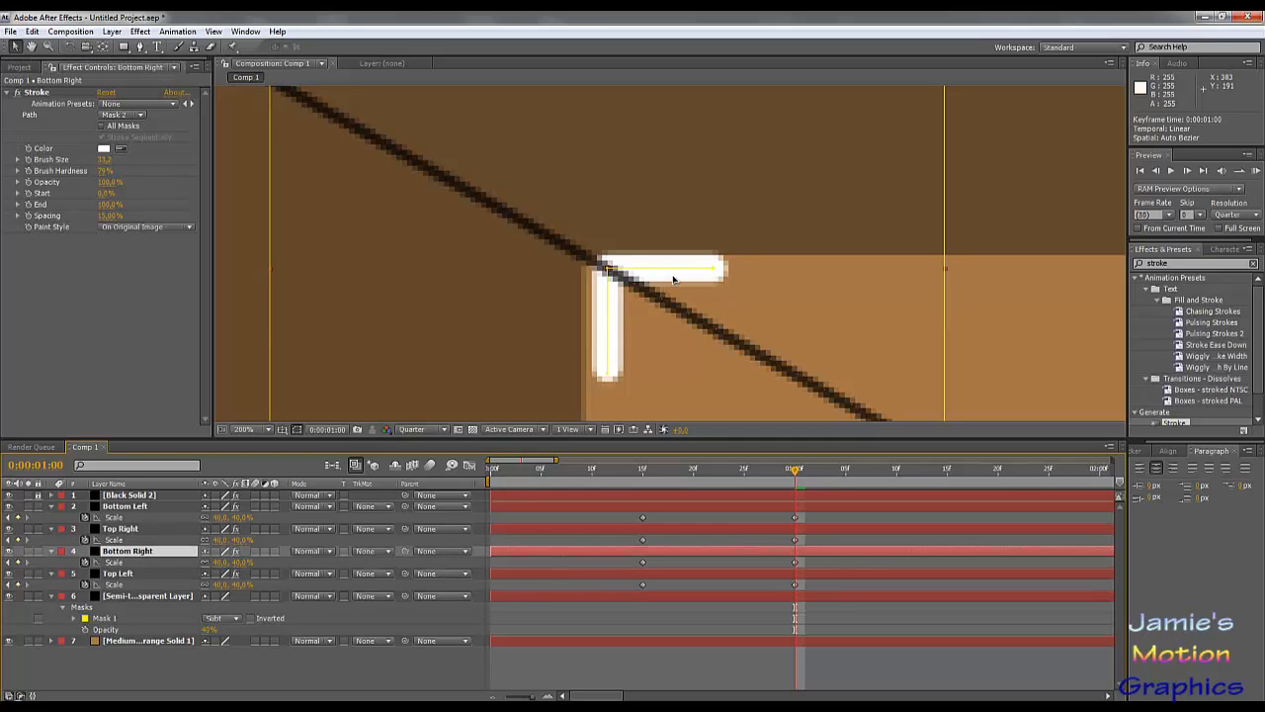
left_click_drag(673, 279, 675, 284)
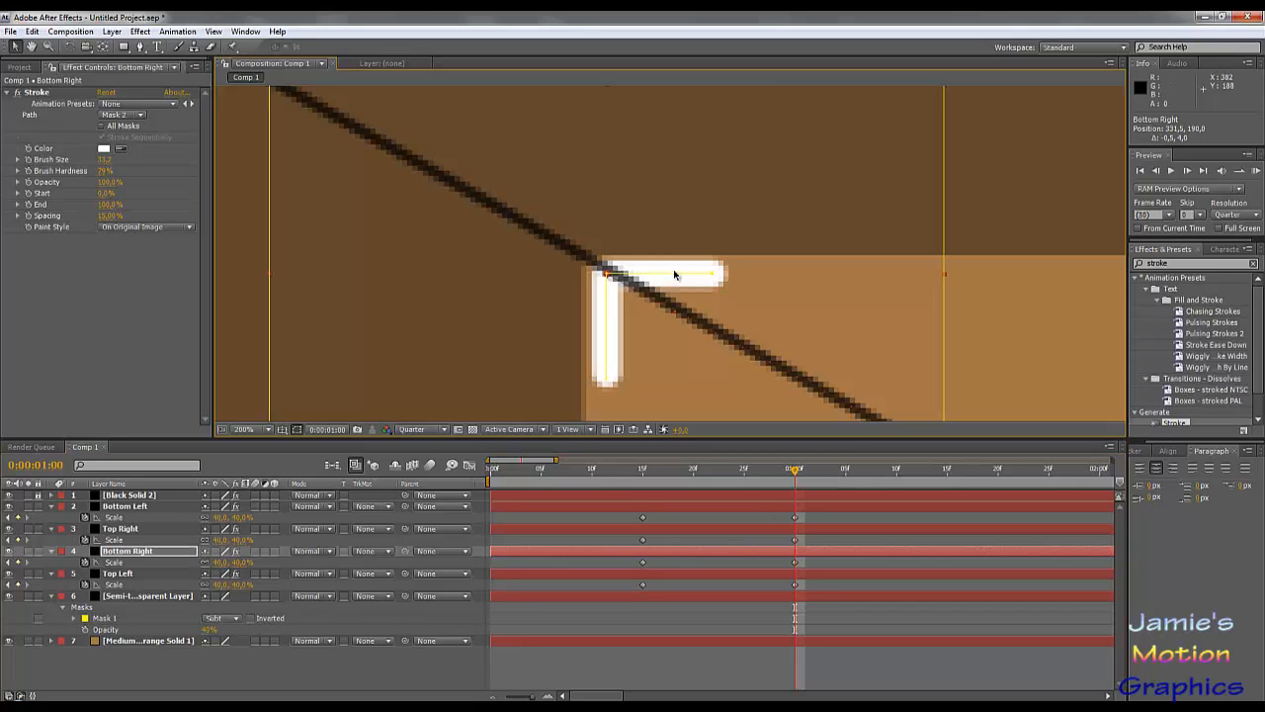
Move the upper-right white corner piece, on the Bottom Left layer, to position 943.5, 190.5 near the mask's corner.
left_click_drag(699, 278, 255, 305)
scroll(668, 299, "down", 2)
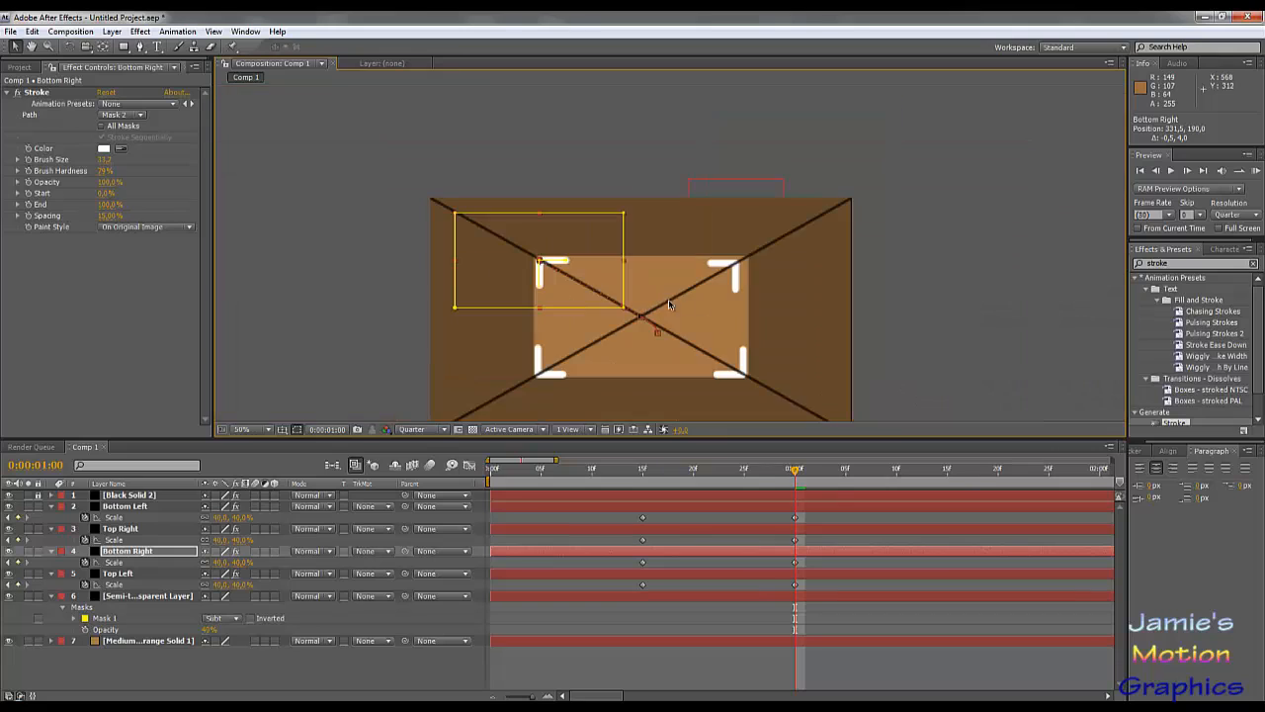
scroll(750, 280, "up", 2)
mouse_move(884, 297)
left_mouse_down()
mouse_move(565, 293)
mouse_move(633, 315)
left_mouse_up()
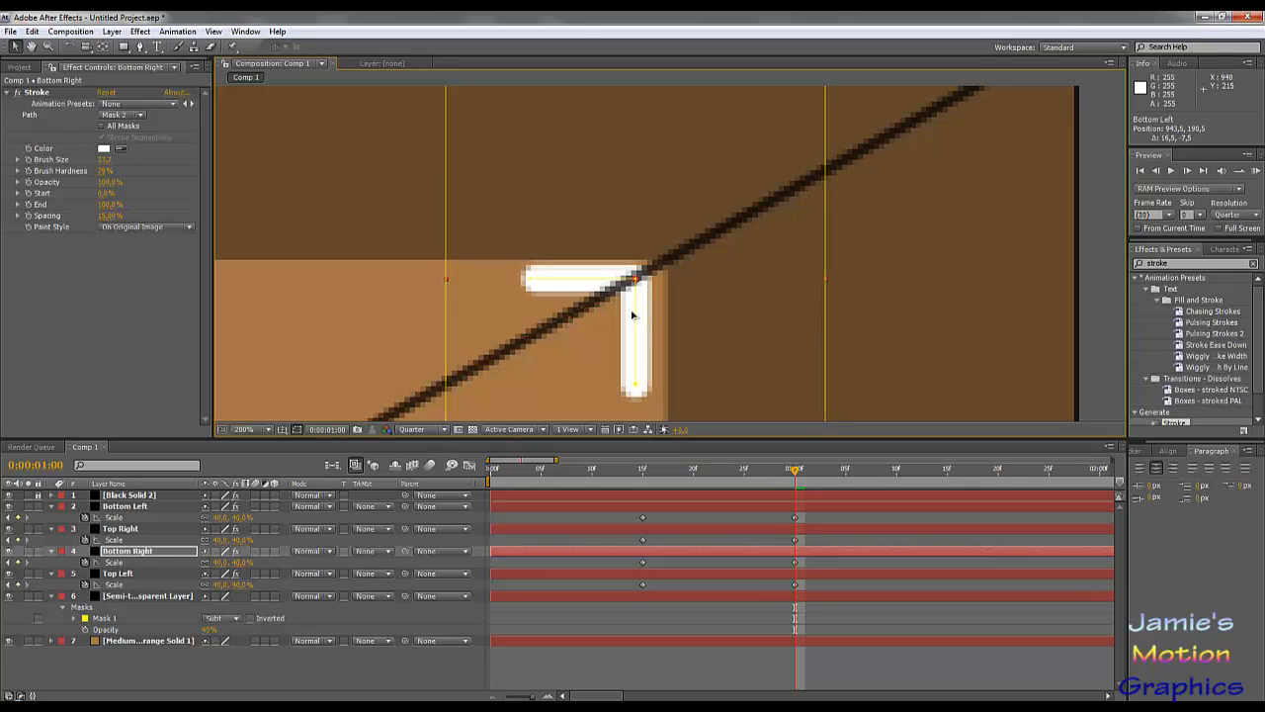
left_click_drag(653, 260, 689, 260)
Shift the upper-left white corner piece further inside the mask's corner to position 340, 191.5.
scroll(568, 277, "down", 3)
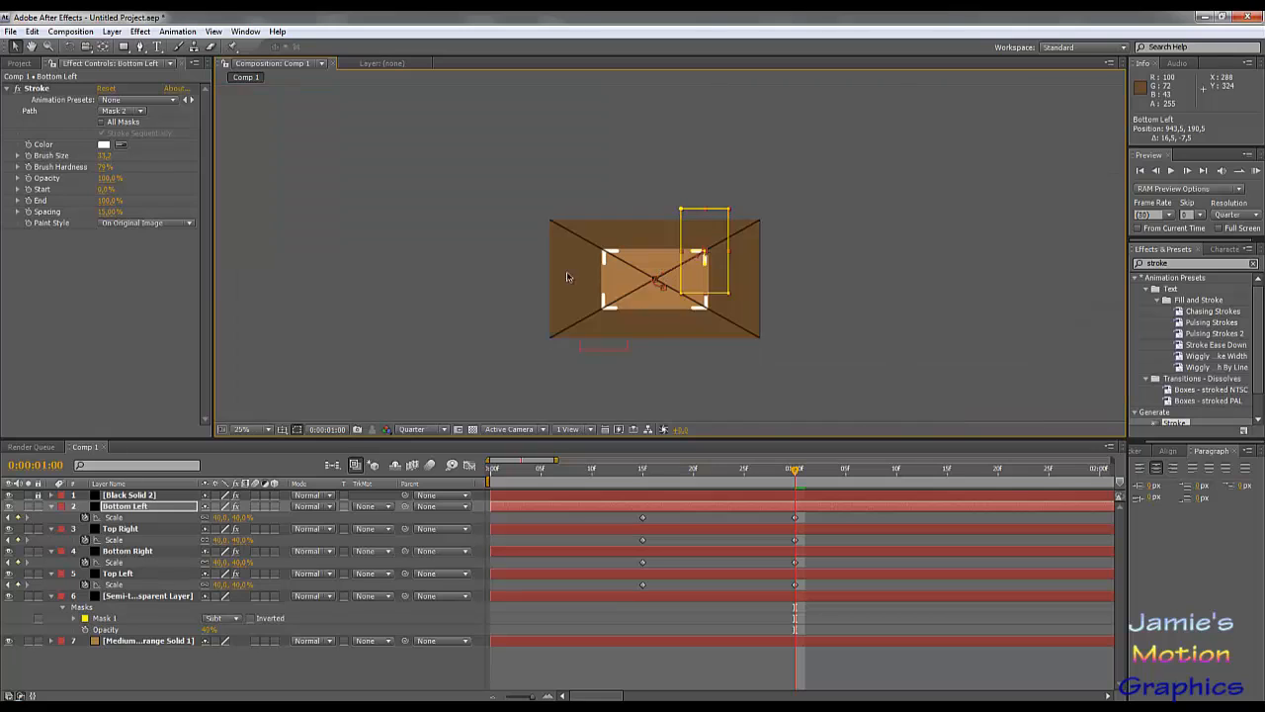
scroll(576, 266, "up", 3)
left_click_drag(359, 299, 870, 332)
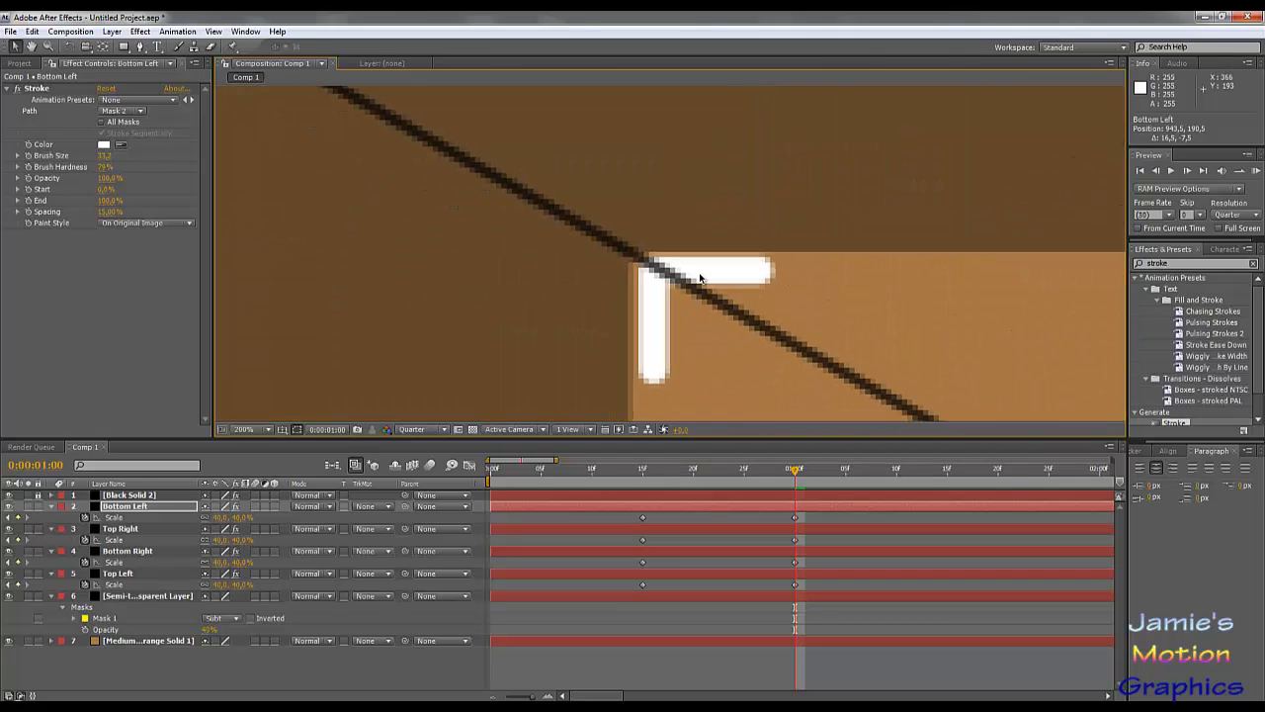
left_click_drag(699, 277, 756, 87)
Move the lower-left white corner piece, on the Top Right layer, inward to position 339.5, 529.
key("comma")
scroll(704, 259, "up", 2)
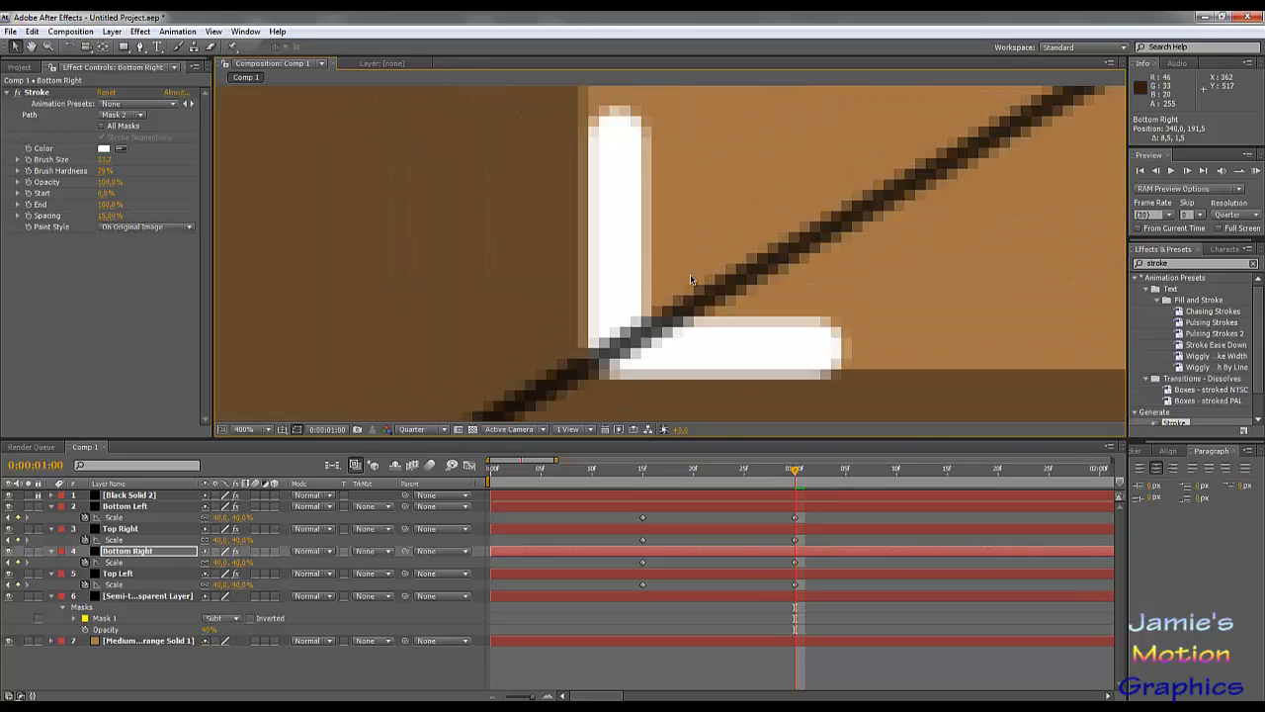
left_click_drag(633, 277, 665, 259)
Move the lower-right white corner piece, on the Top Left layer, inward to position 942, 529.5 and clear the selection.
scroll(916, 238, "down", 2)
left_click_drag(992, 255, 661, 286)
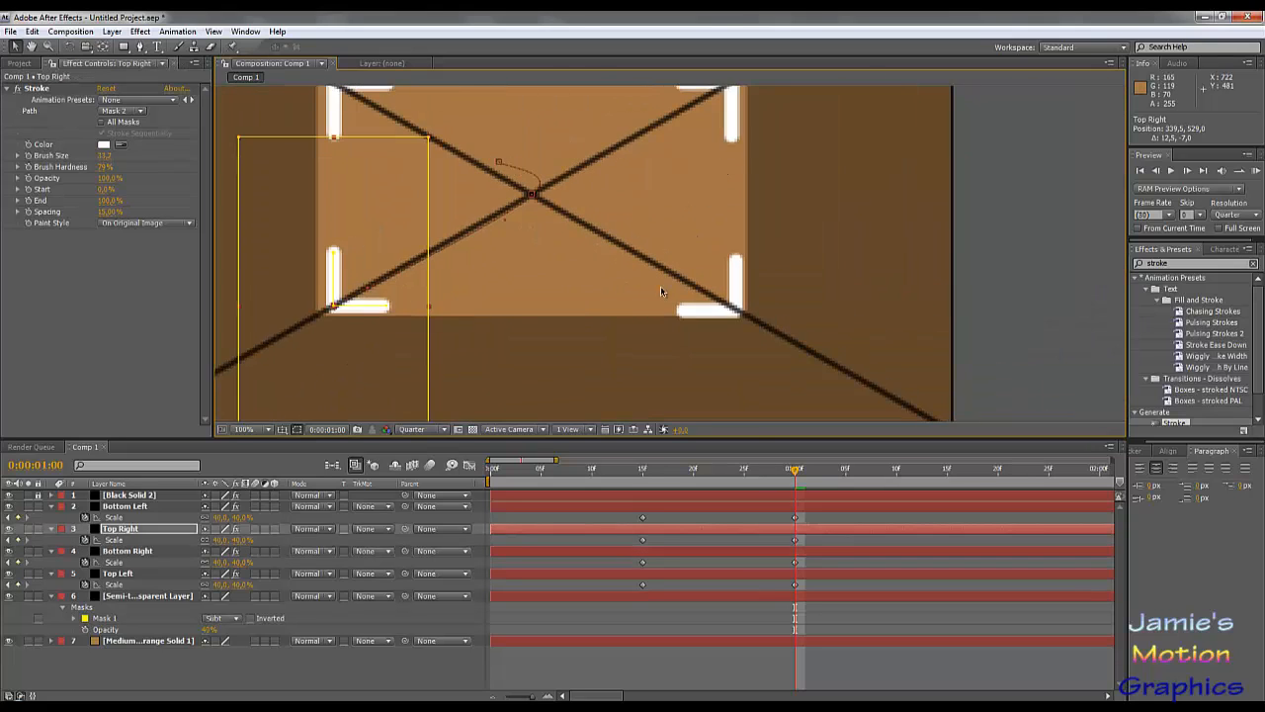
scroll(784, 322, "up", 2)
left_click_drag(810, 310, 659, 197)
left_click_drag(778, 299, 756, 280)
scroll(650, 271, "down", 2)
left_click_drag(598, 254, 753, 344)
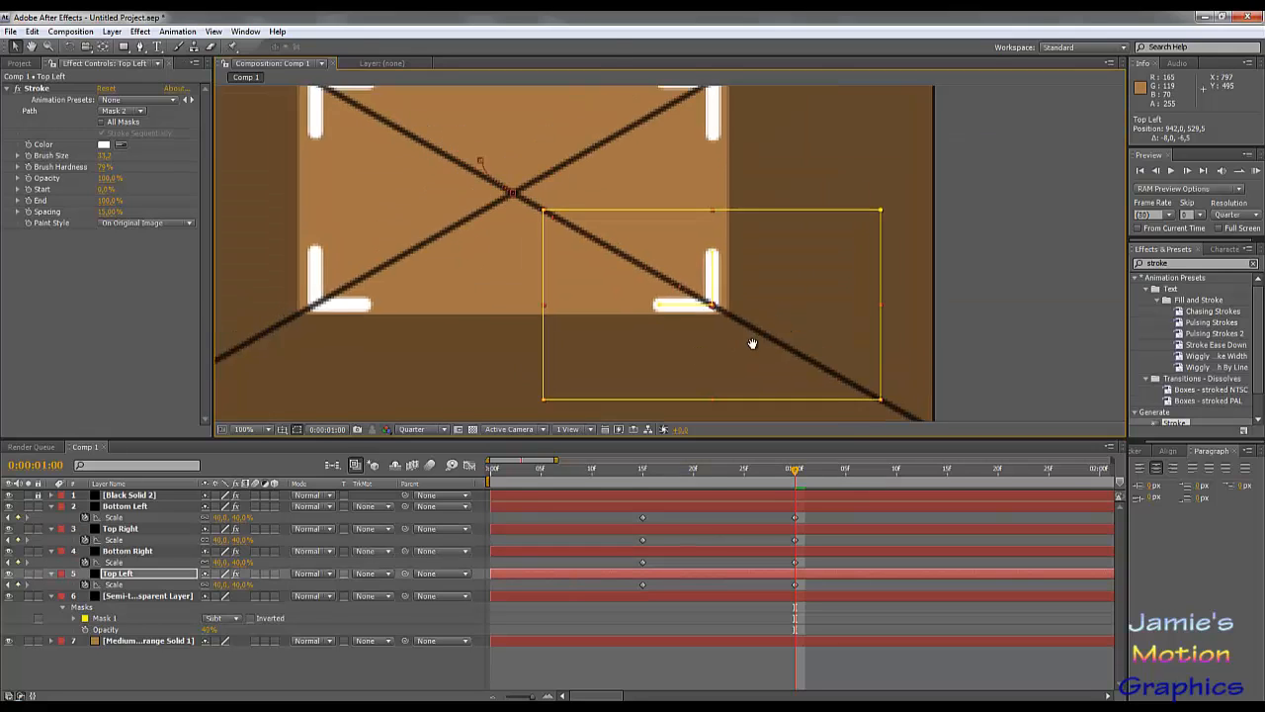
scroll(804, 255, "down", 4)
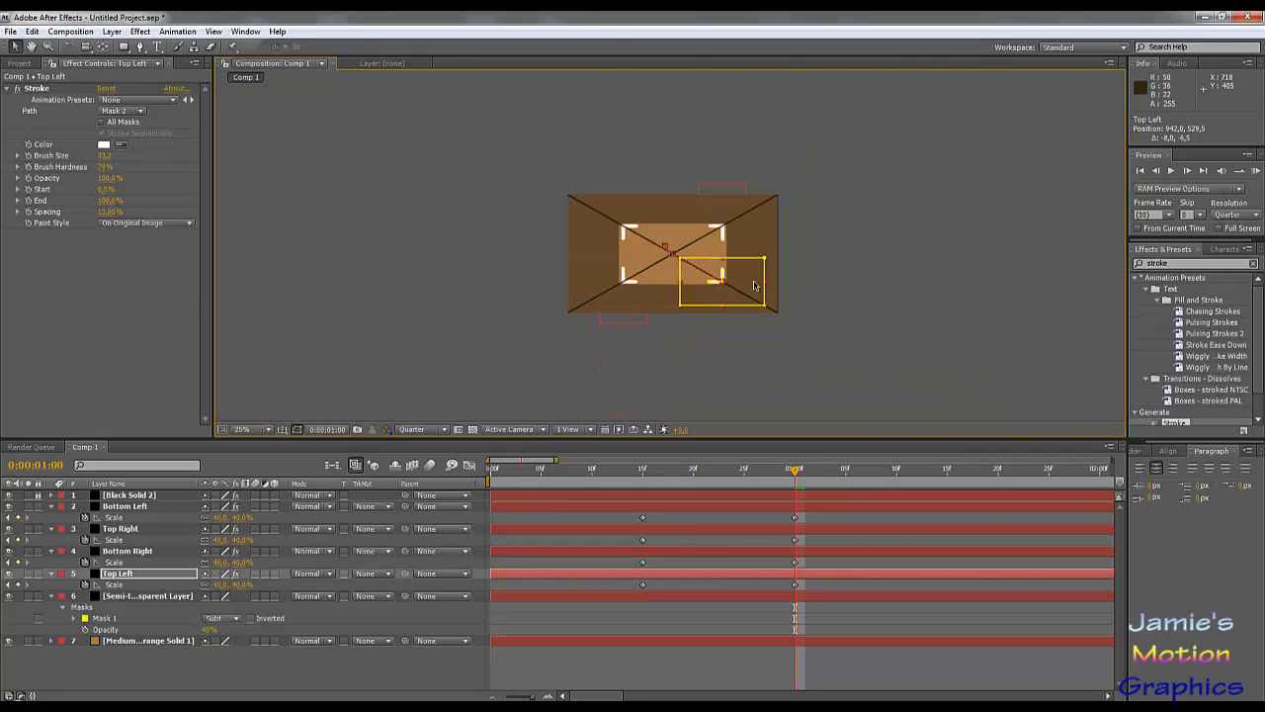
left_click(805, 255)
scroll(684, 284, "up", 4)
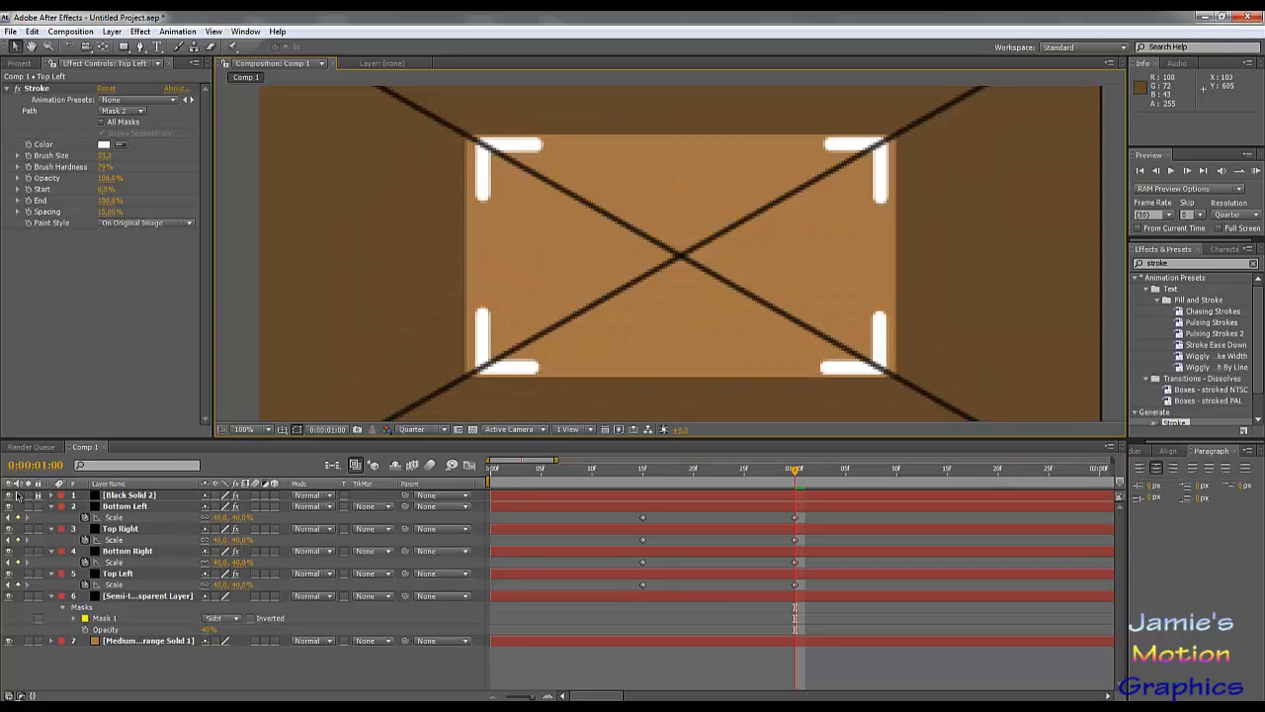
Unlock the Black Solid 2 layer and rename it Diagonals.
right_click(118, 499)
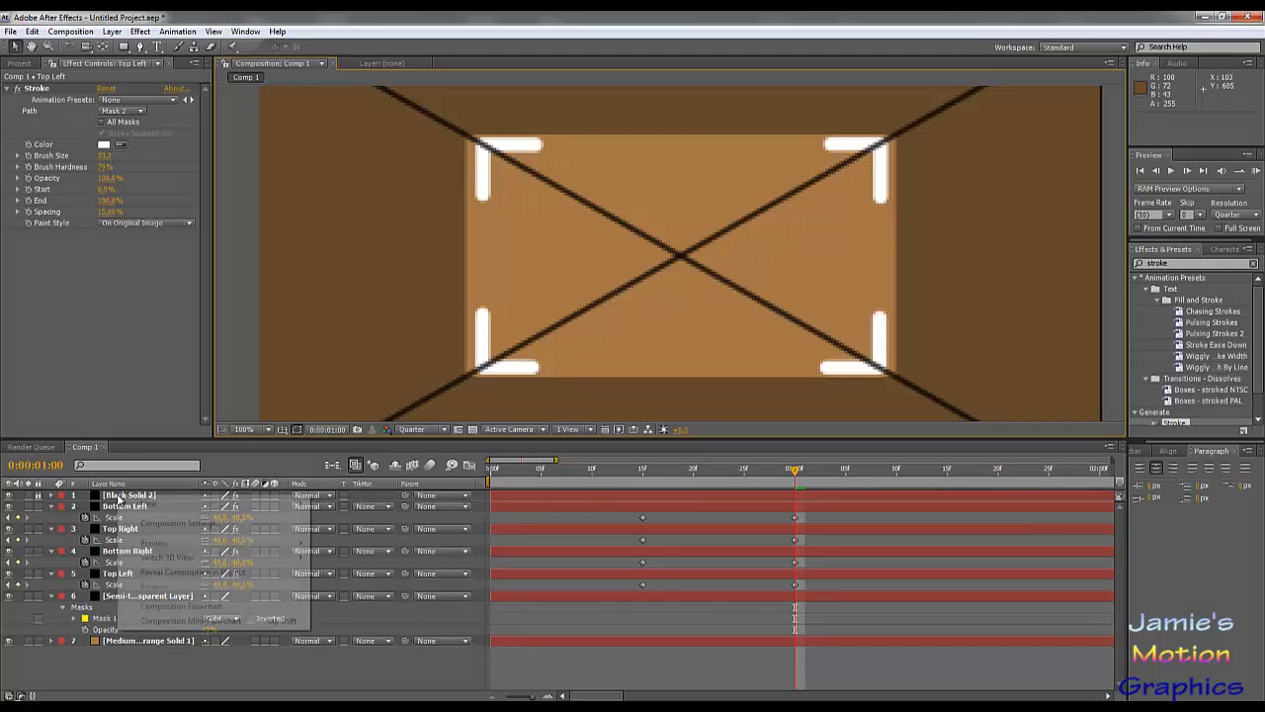
left_click(38, 497)
right_click(128, 500)
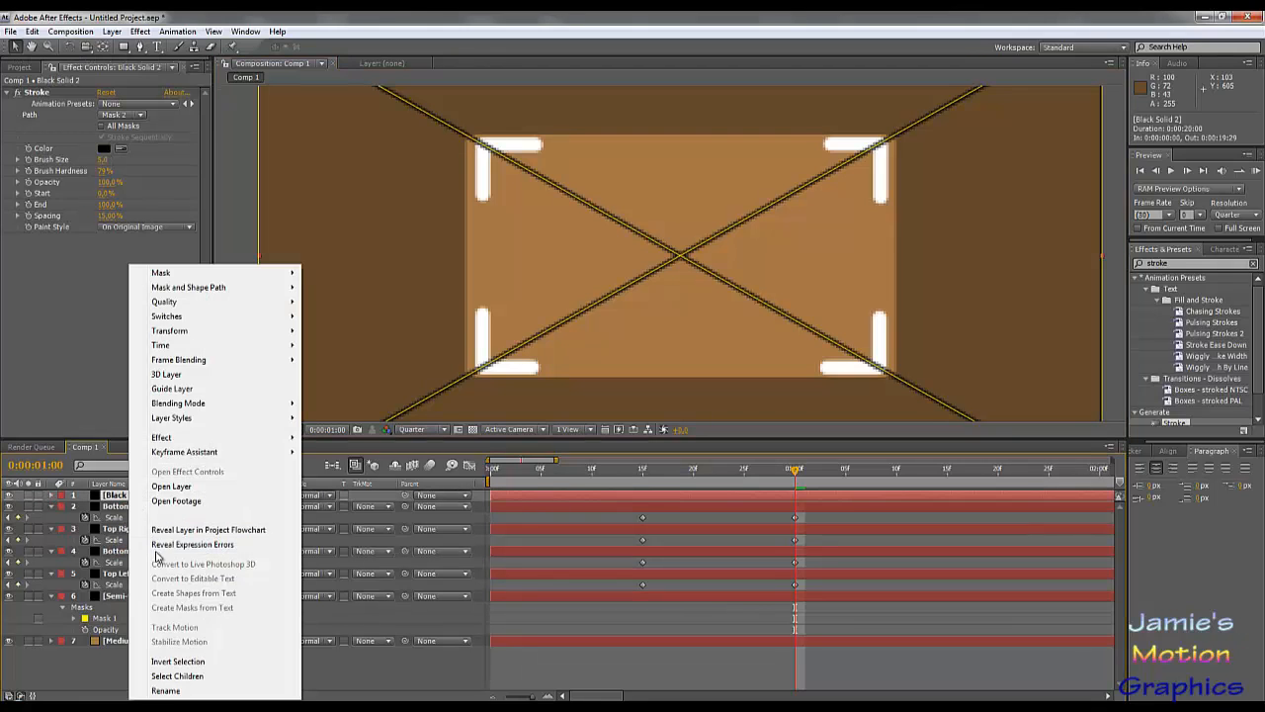
left_click(161, 689)
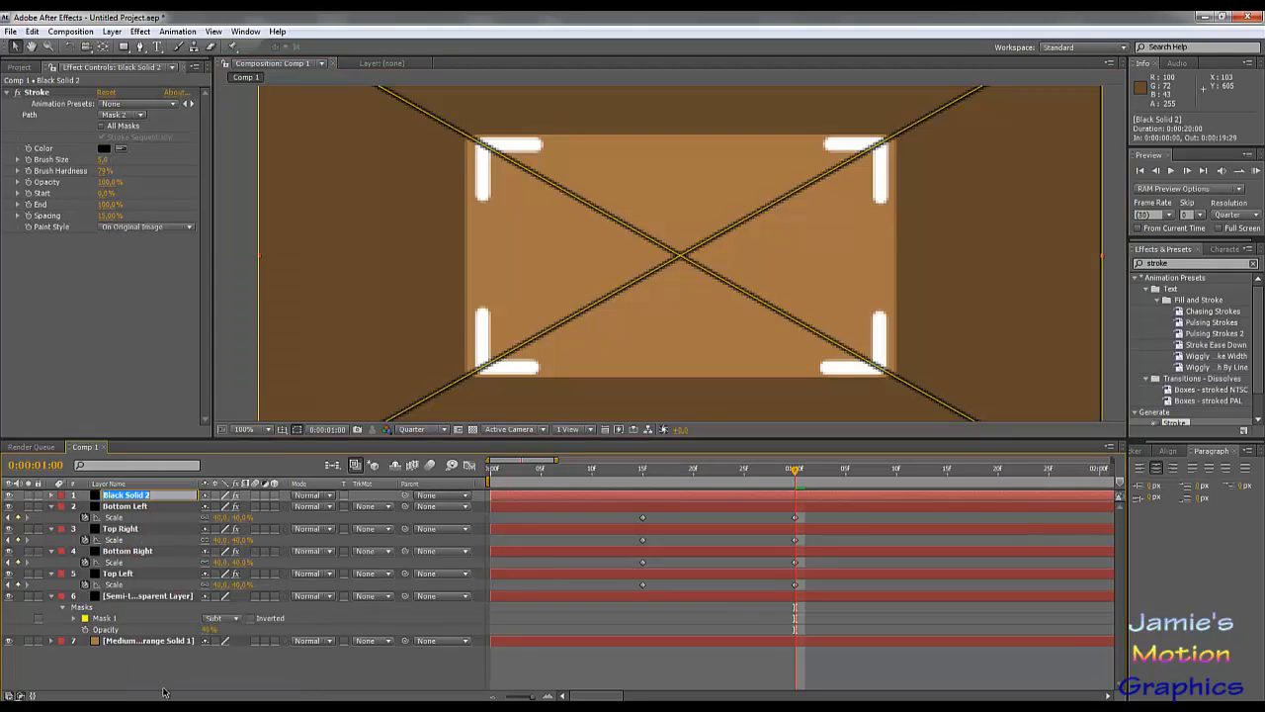
type("Diagonals")
key("Return")
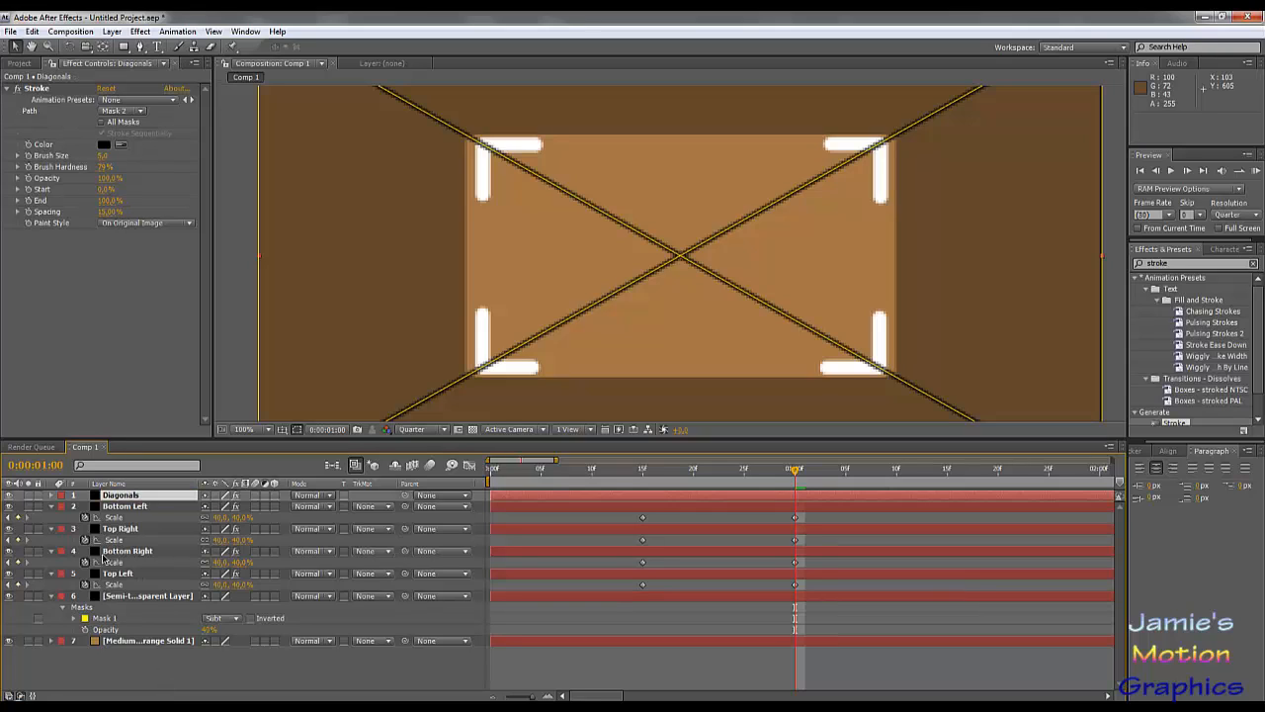
Hide the Diagonals layer and deselect it to view the frame without guide lines.
left_click(9, 496)
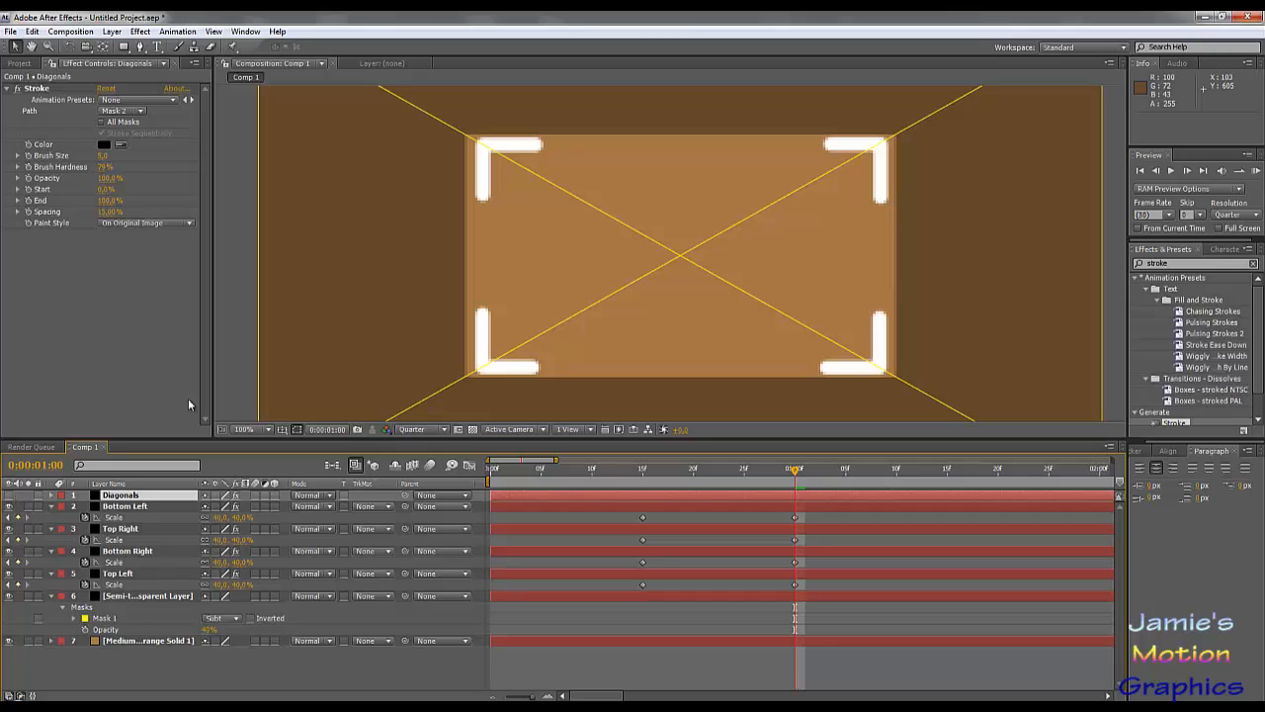
left_click(248, 376)
scroll(327, 345, "down", 1)
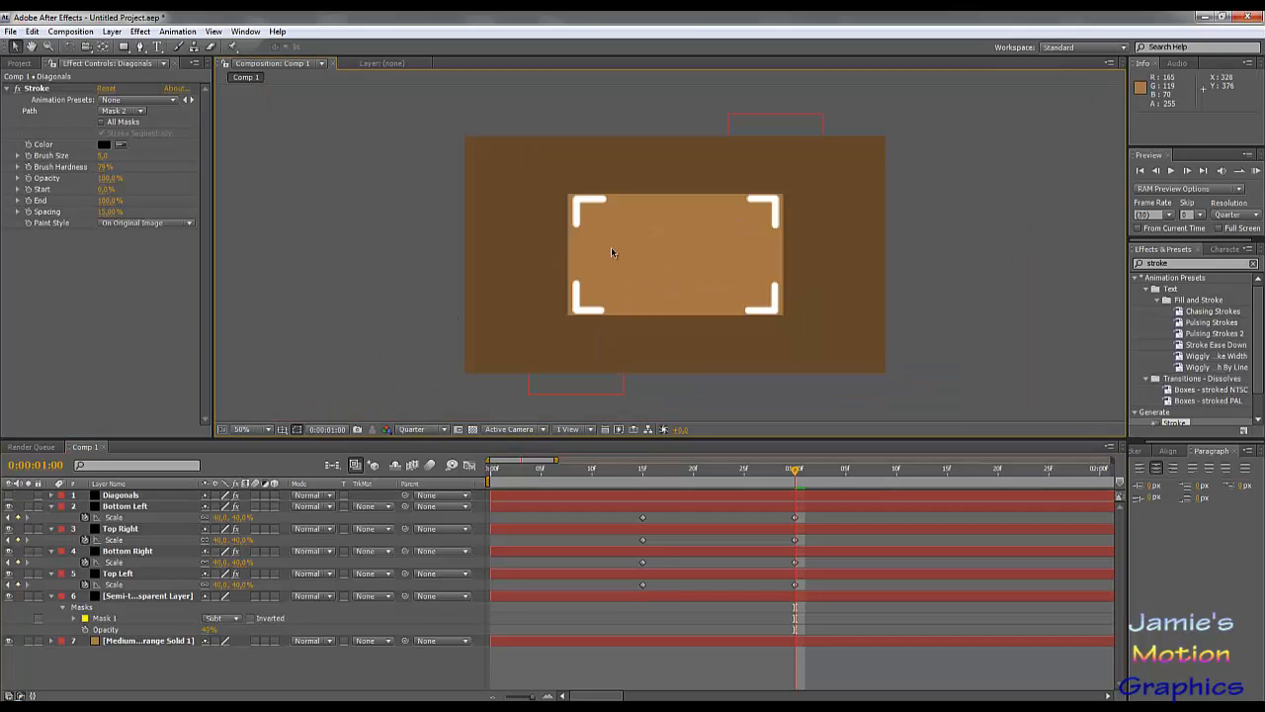
Start Mask Path keyframing on the Semi-transparent Layer's mask at 0:00:00:15 and move that keyframe to 0:00:01:00.
left_click_drag(732, 481, 798, 527)
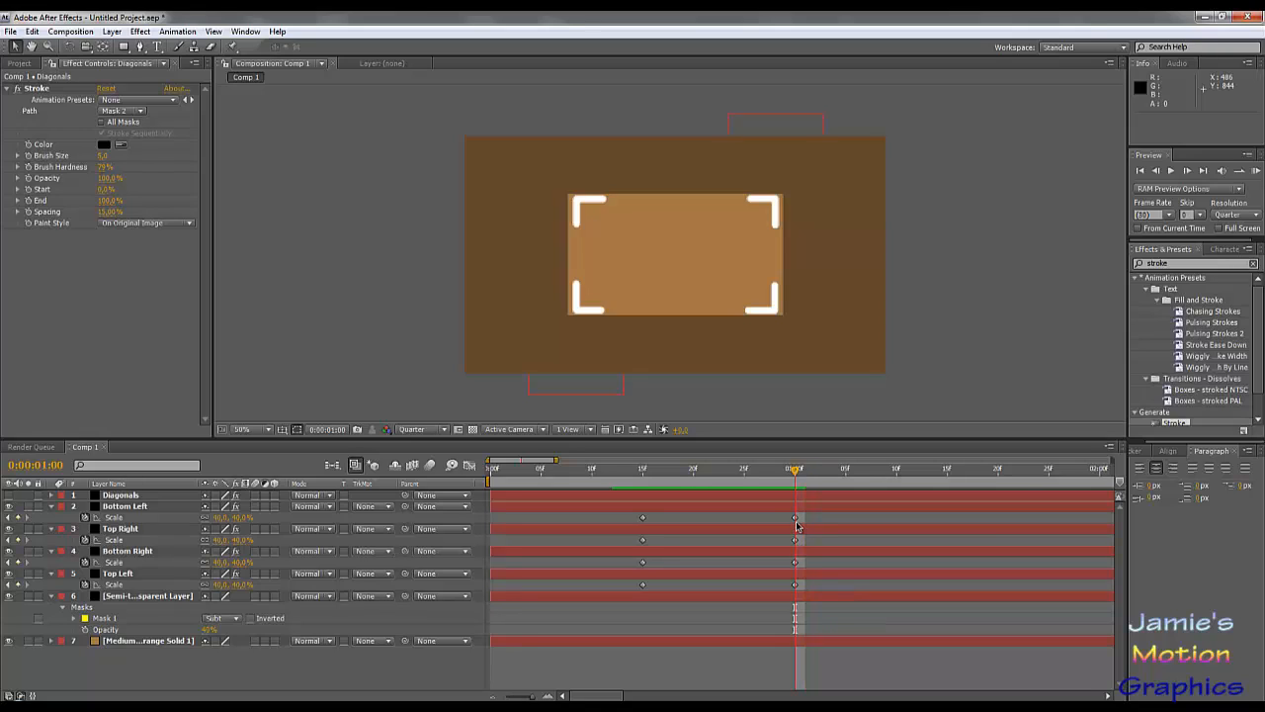
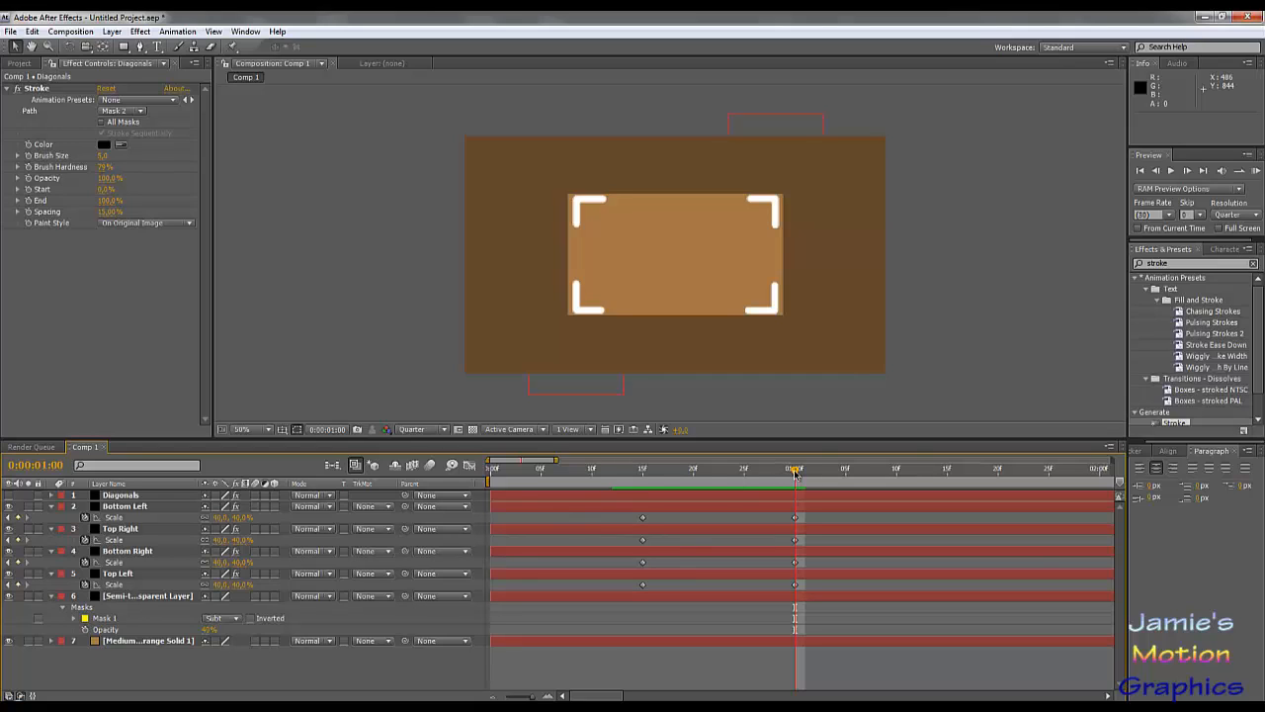
left_click_drag(796, 474, 643, 472)
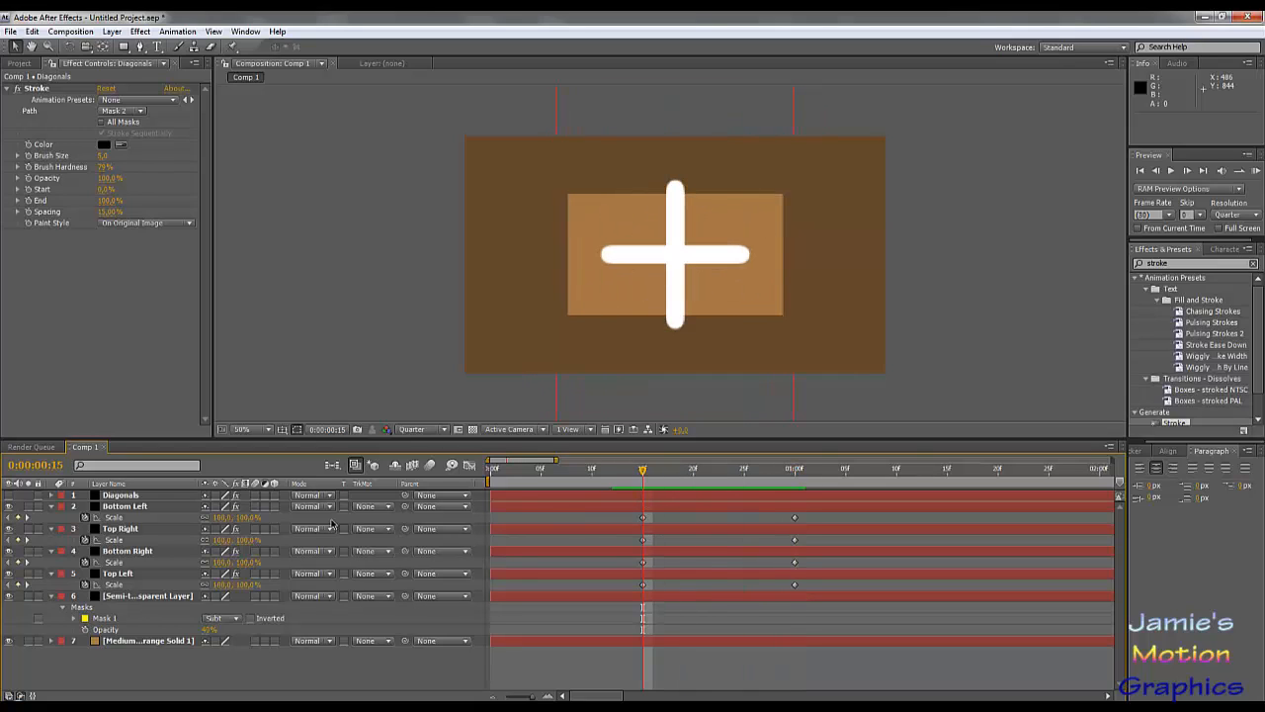
left_click(74, 619)
left_click(134, 630)
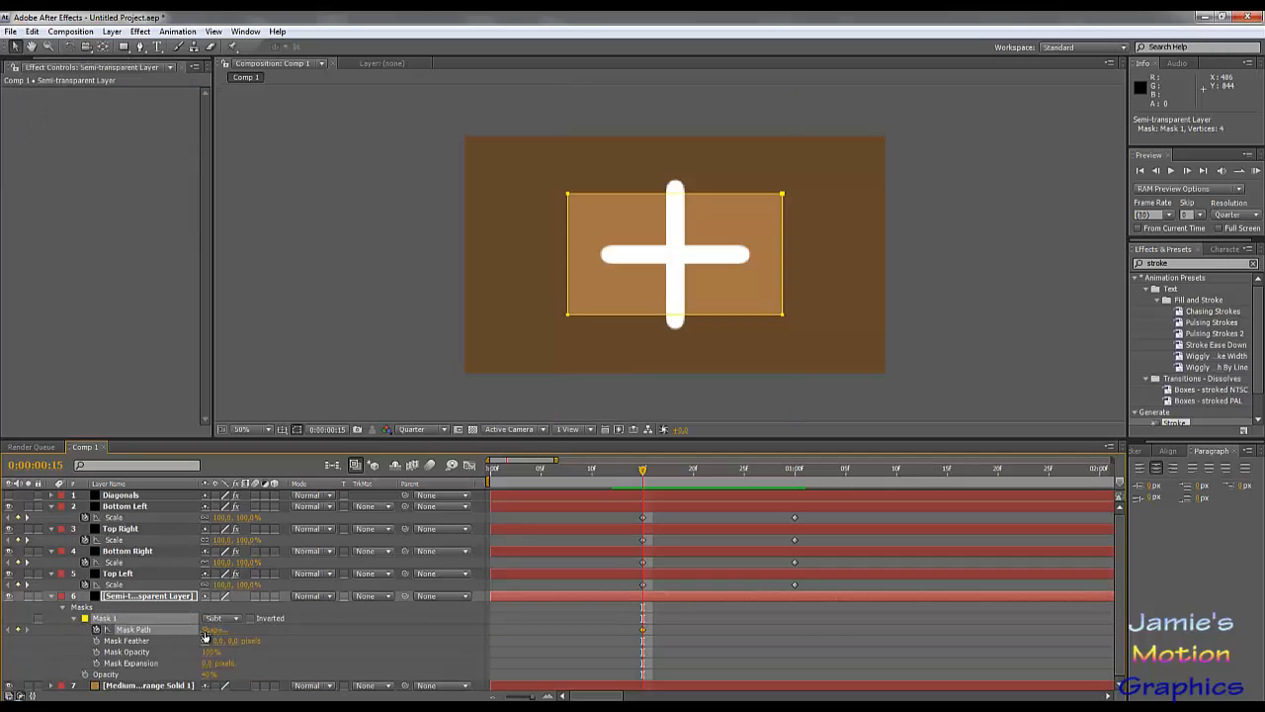
left_click_drag(644, 632, 720, 634)
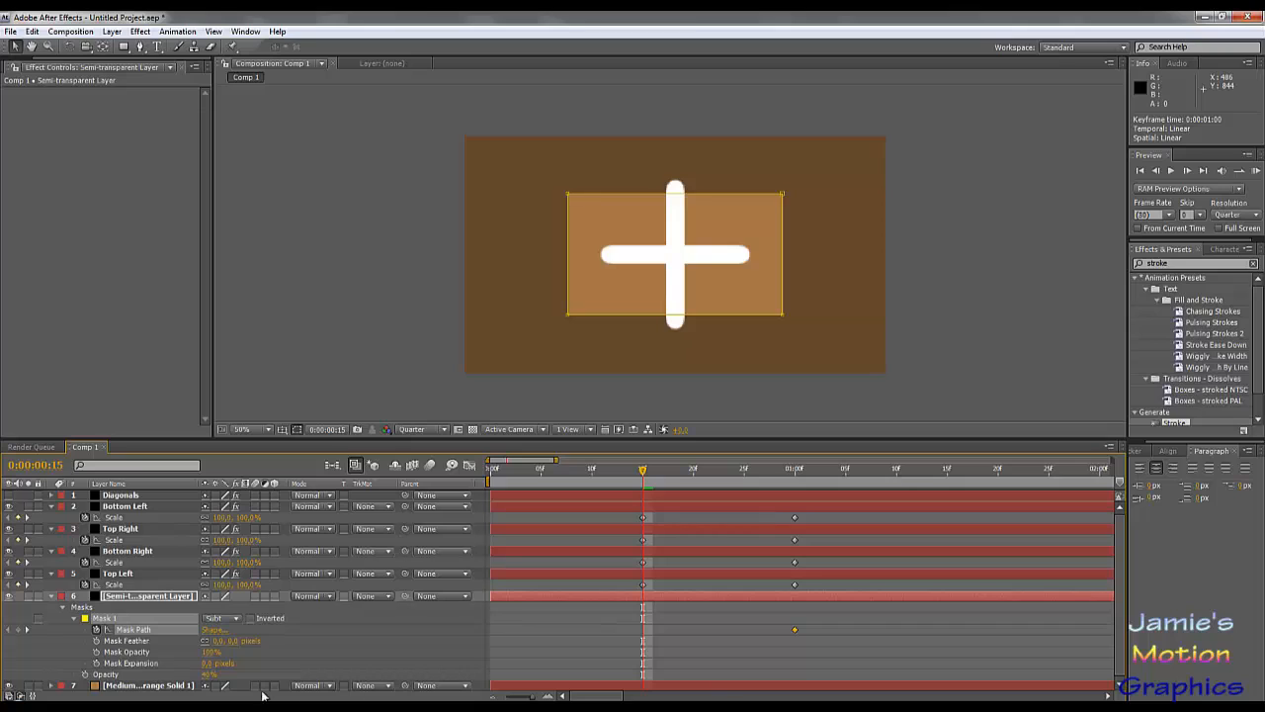
Set the Semi-transparent Layer's mask shape at 0:00:00:15 to Top 360, Left 640, Right 640 and Bottom 360 px, reset to Rectangle.
left_click(210, 630)
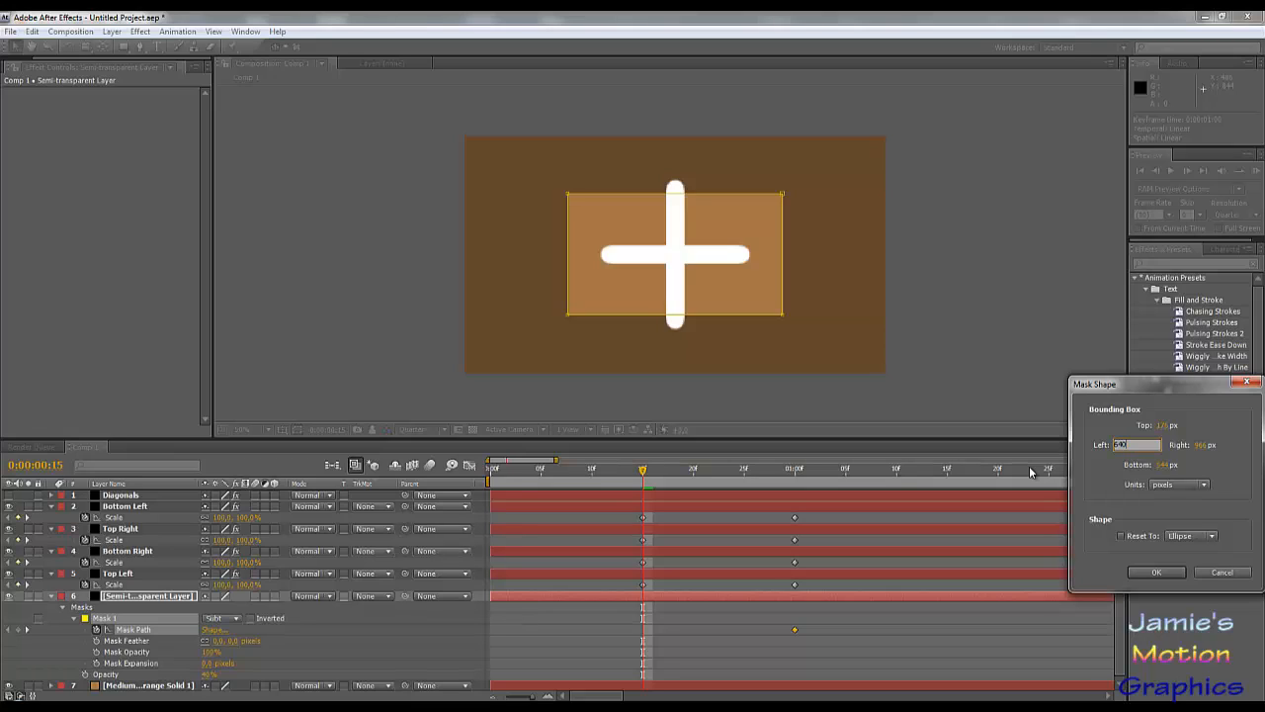
key("shift+Tab")
key("Tab")
key("Tab")
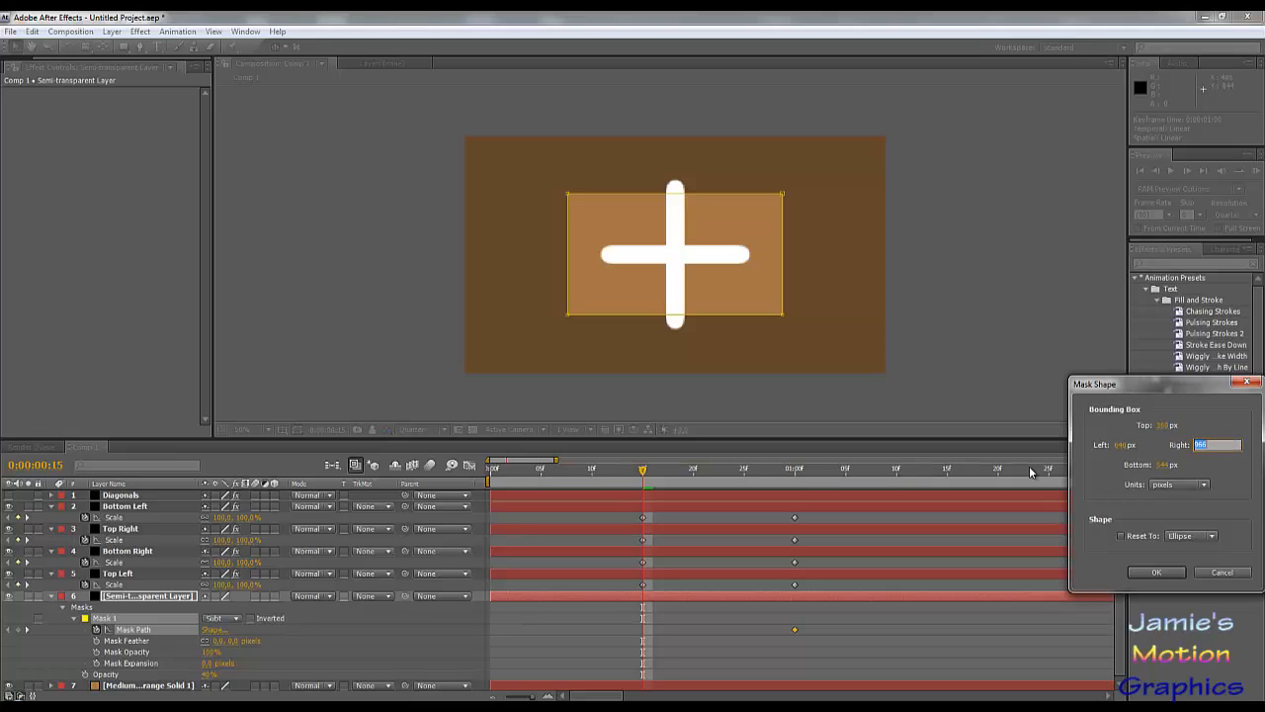
key("Tab")
type("5")
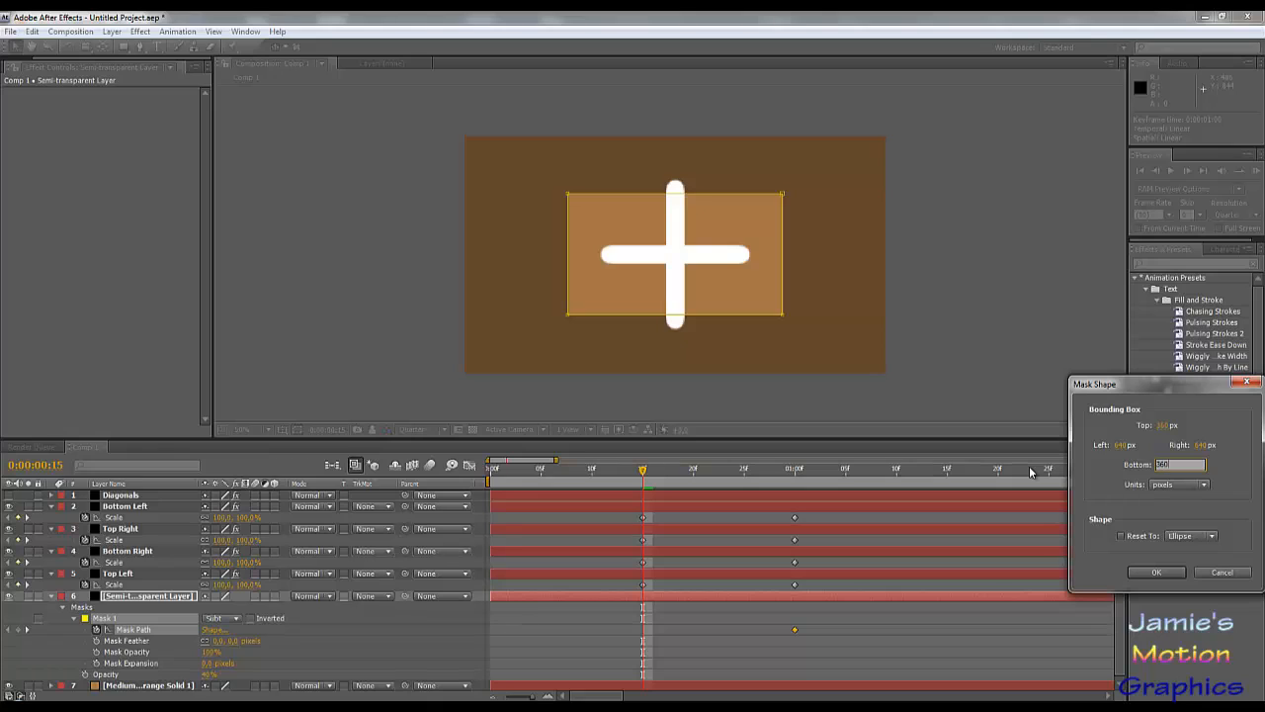
type("60")
left_click(1123, 536)
left_click(1192, 535)
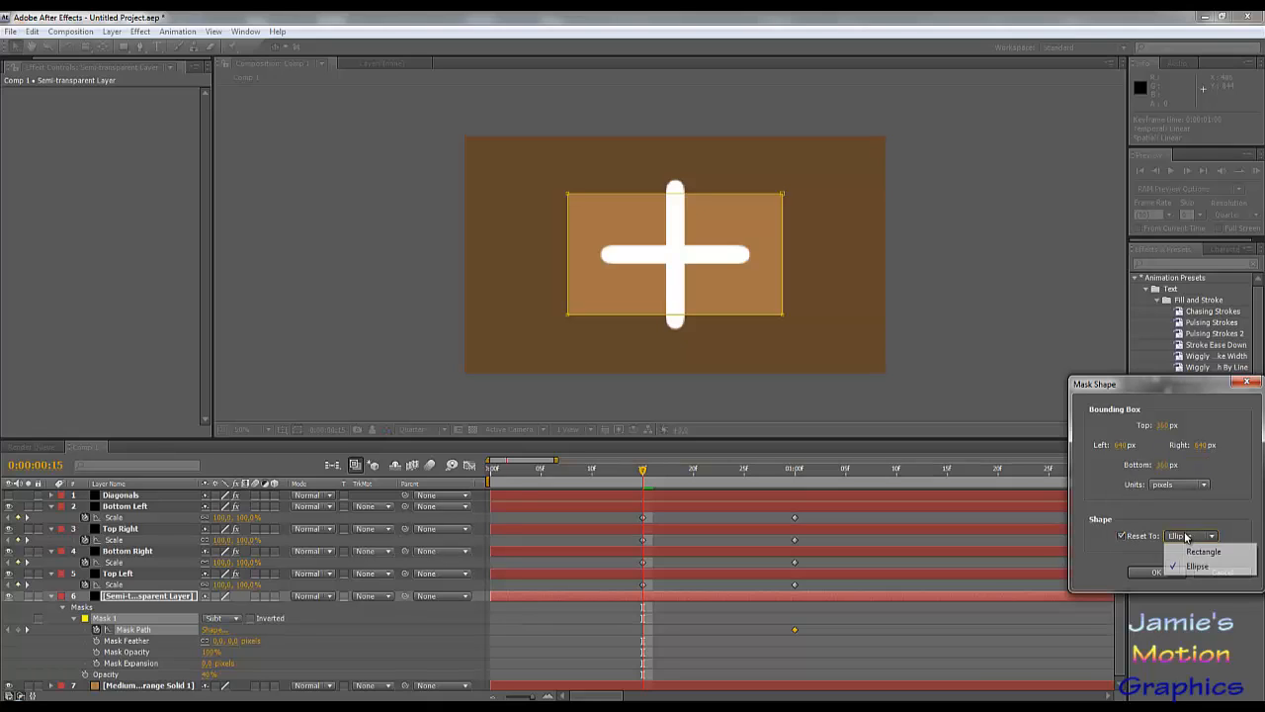
left_click(1202, 550)
left_click(1159, 573)
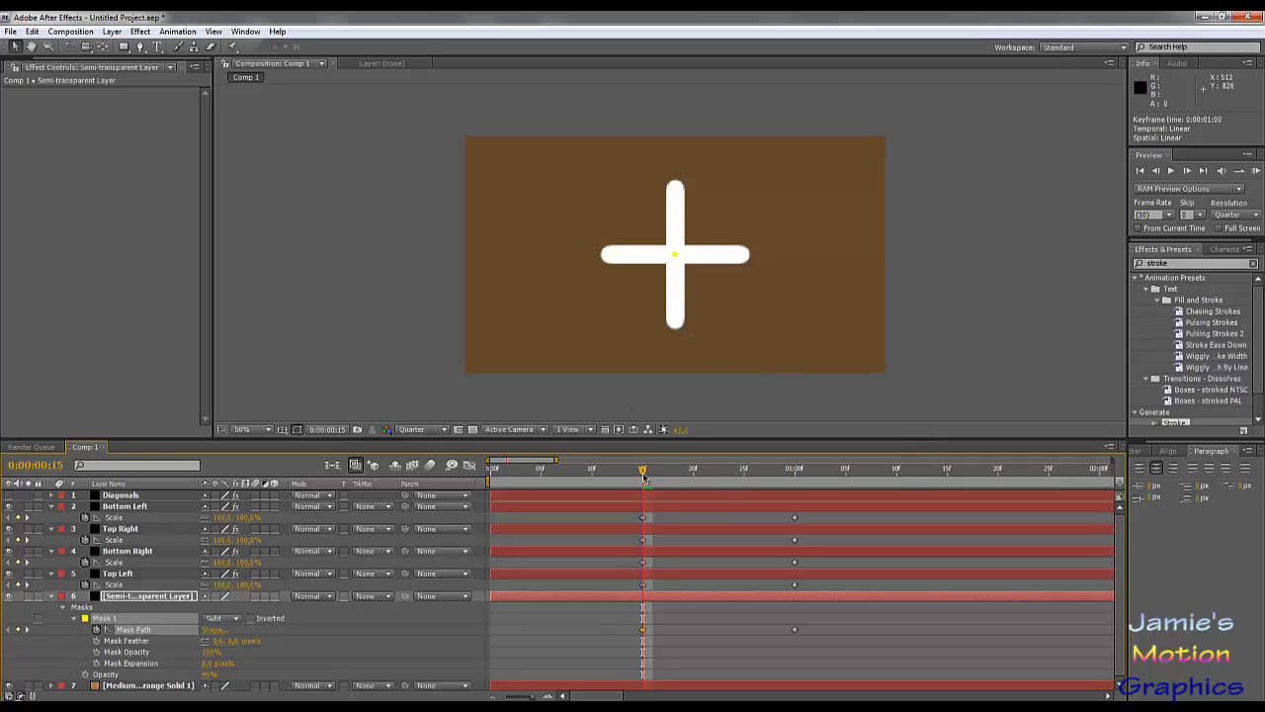
Scrub between 0:00:00:15 and 0:00:01:02 to check how the mask opening grows relative to the white corner strokes.
left_click_drag(646, 477, 642, 505)
left_click_drag(643, 473, 816, 502)
scroll(689, 302, "up", 2)
scroll(702, 316, "down", 1)
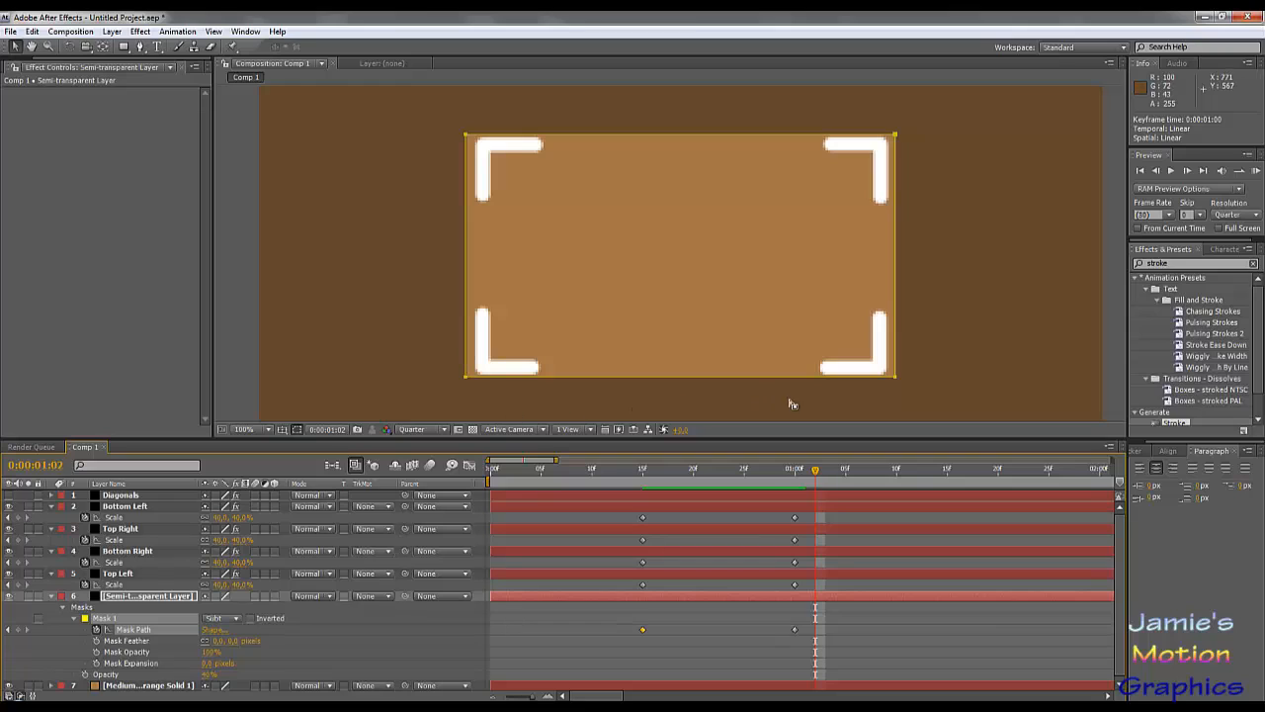
left_click_drag(820, 471, 725, 474)
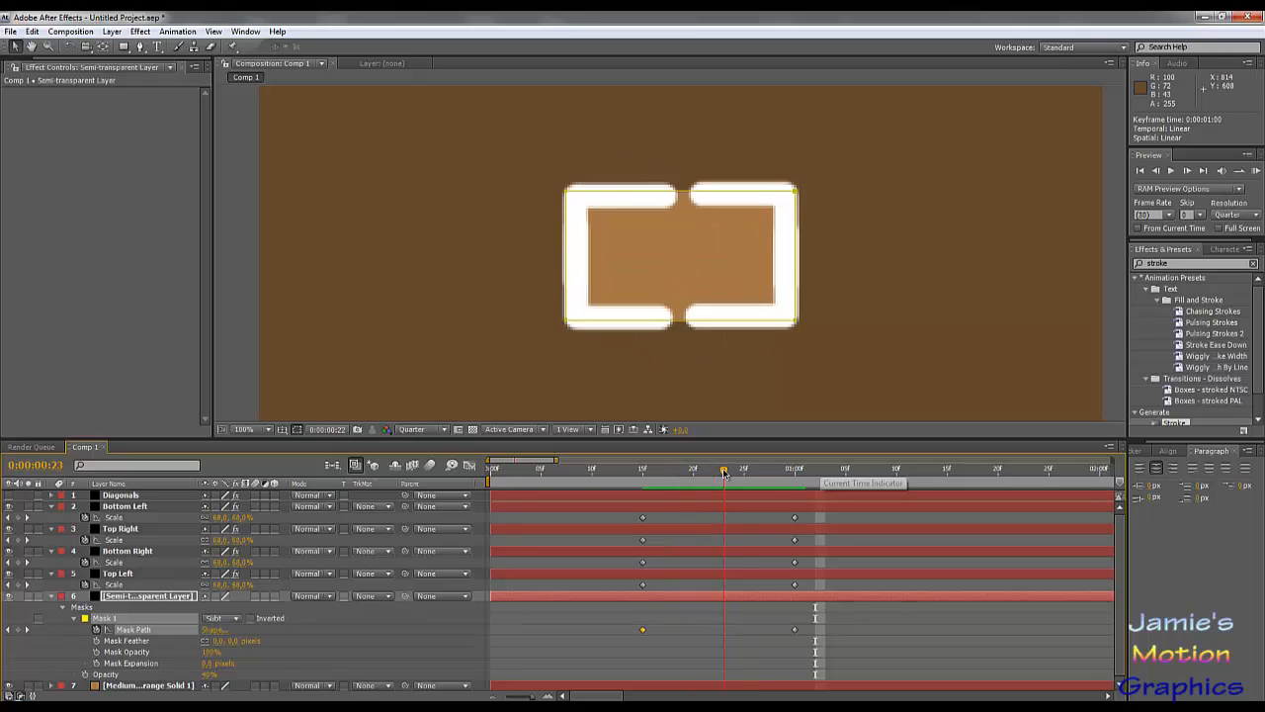
left_click_drag(715, 476, 649, 458)
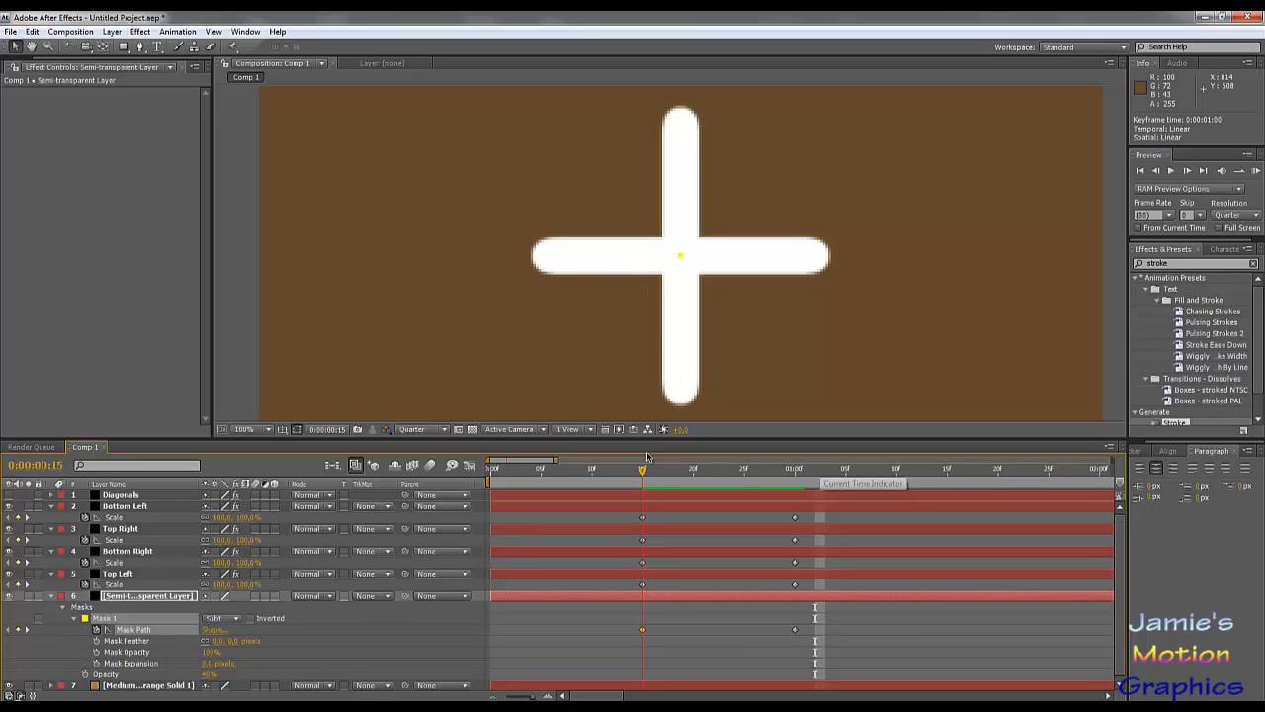
left_click_drag(648, 457, 657, 456)
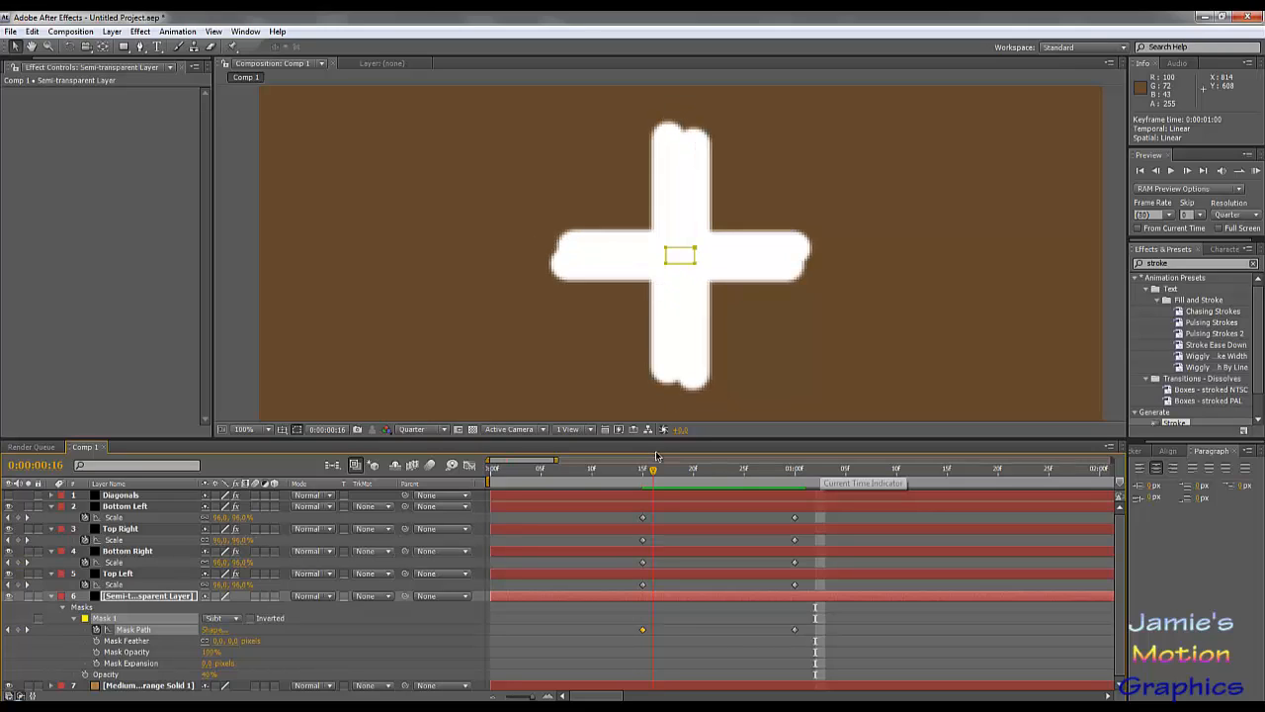
left_click(696, 251)
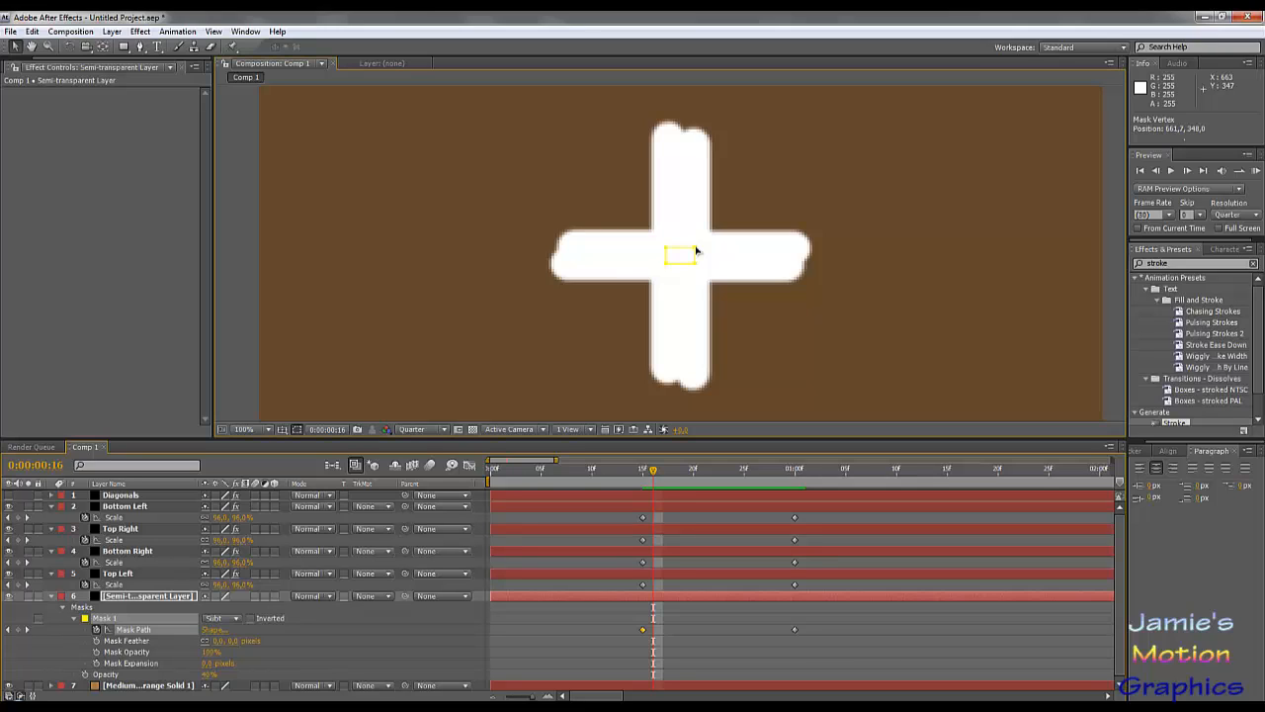
mouse_move(696, 251)
left_mouse_down()
mouse_move(714, 240)
mouse_move(697, 249)
left_mouse_up()
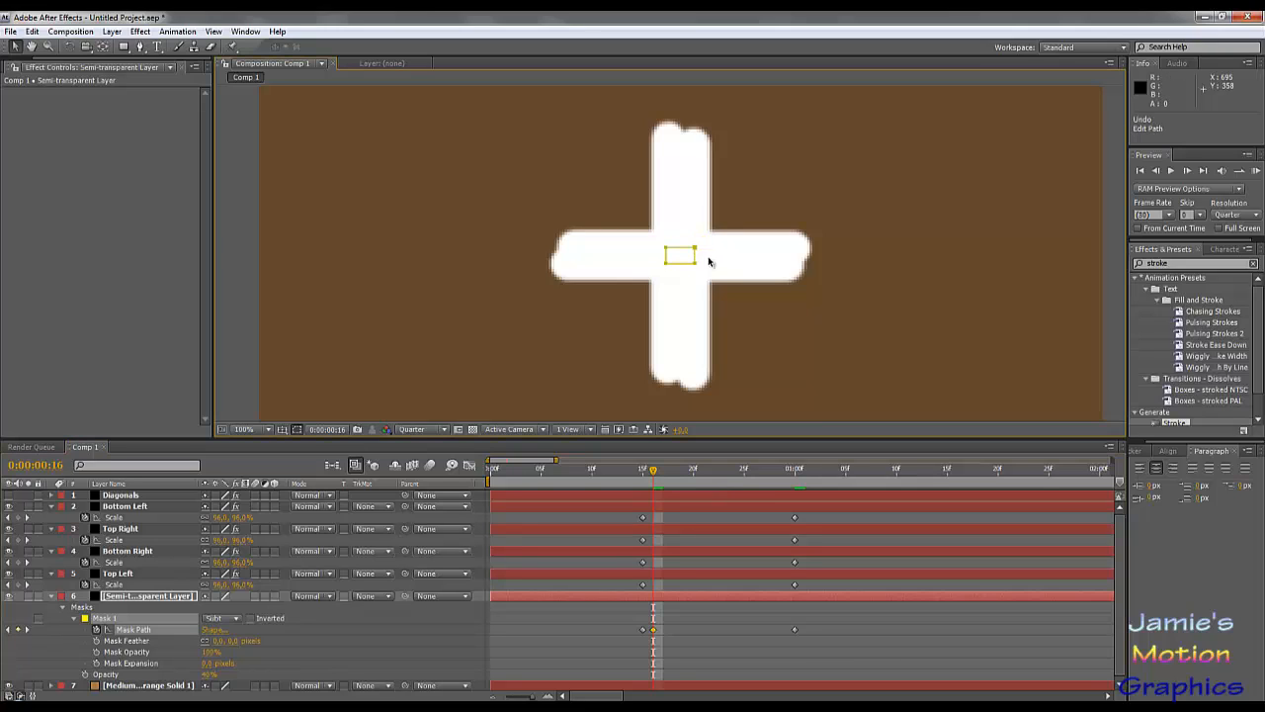
key("ctrl+z")
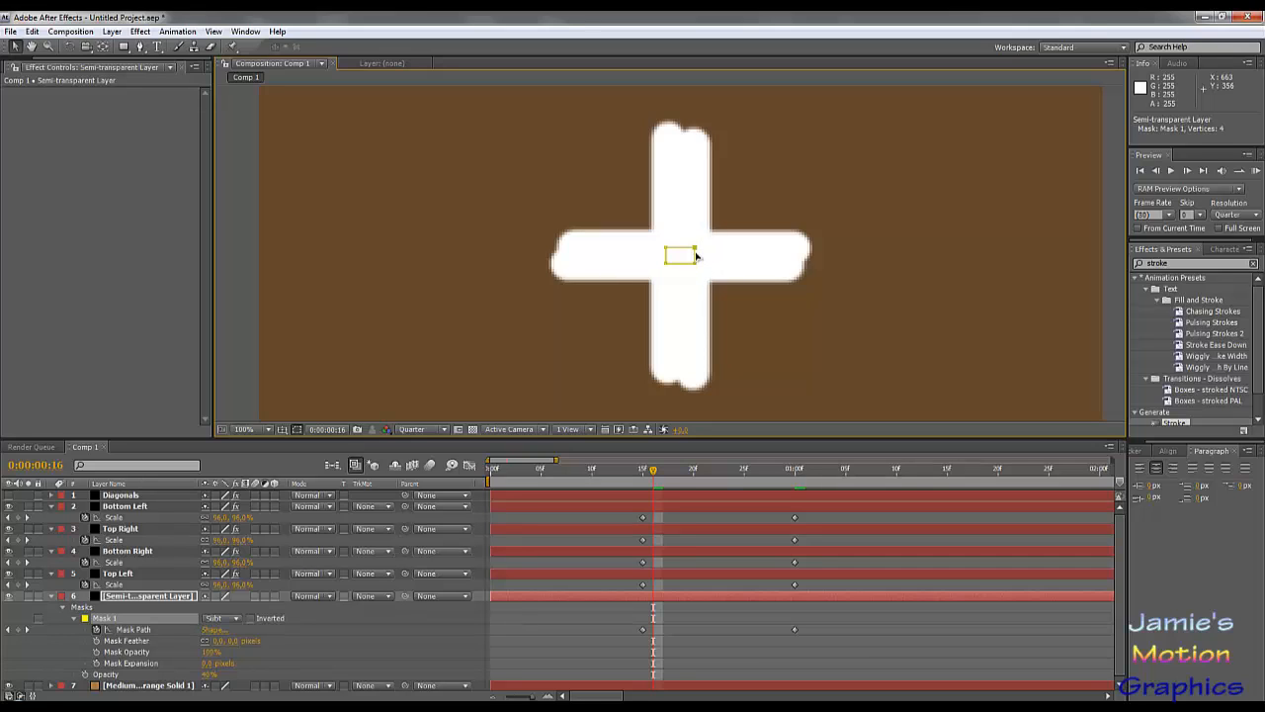
Move the mask vertices at 0:00:00:16 outward so the rectangle reaches the inner corners where the white strokes cross.
left_click_drag(696, 253, 652, 267)
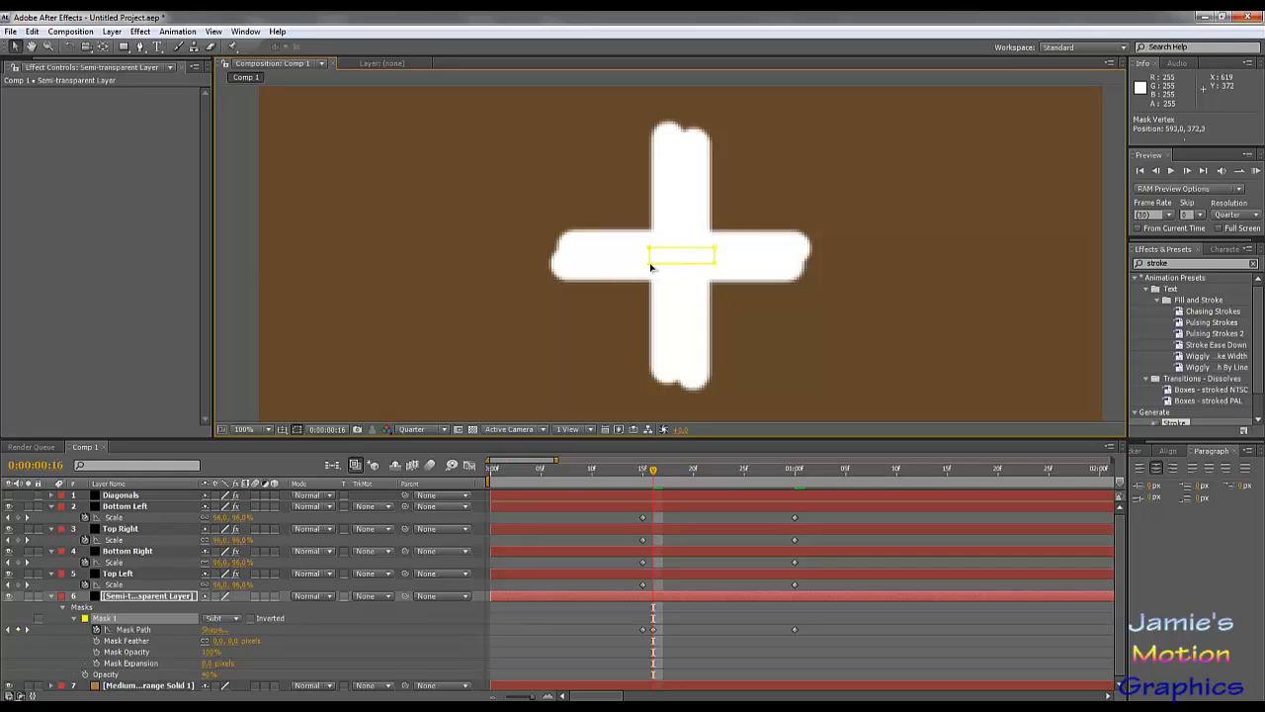
left_click_drag(652, 267, 713, 290)
left_click_drag(713, 287, 714, 229)
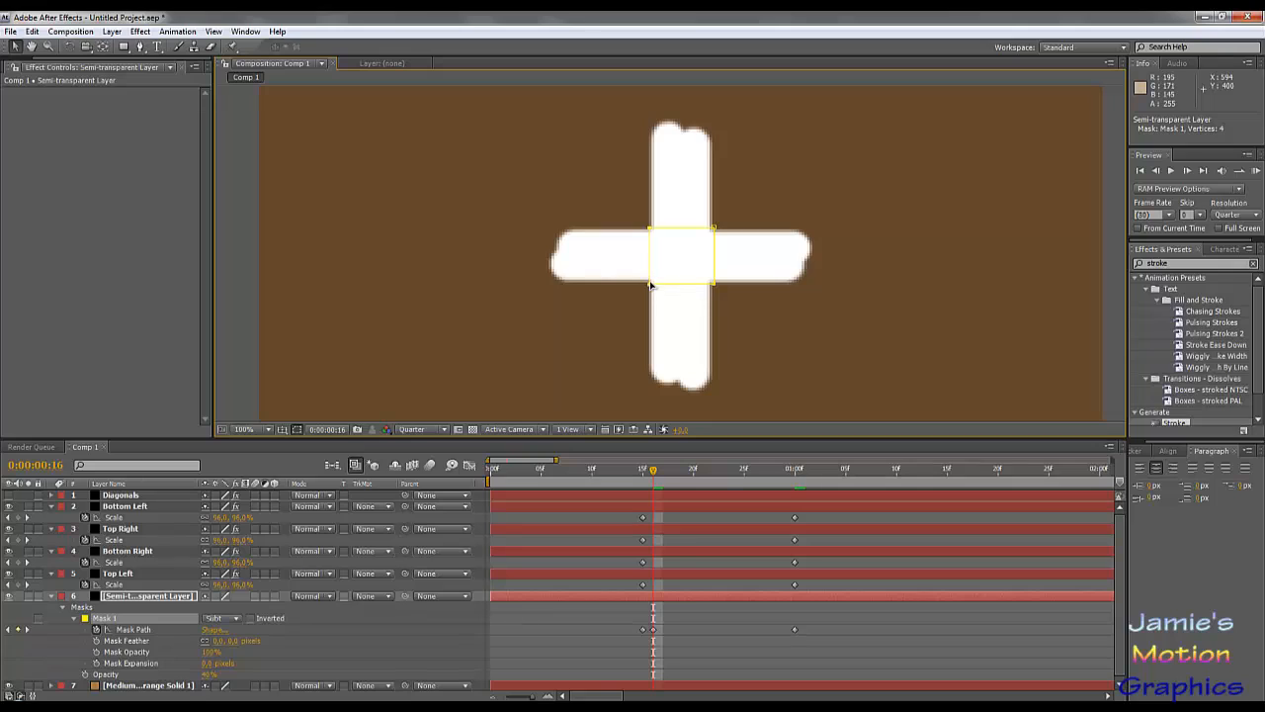
left_click_drag(670, 288, 689, 285)
left_click_drag(689, 285, 648, 286)
left_click(774, 340)
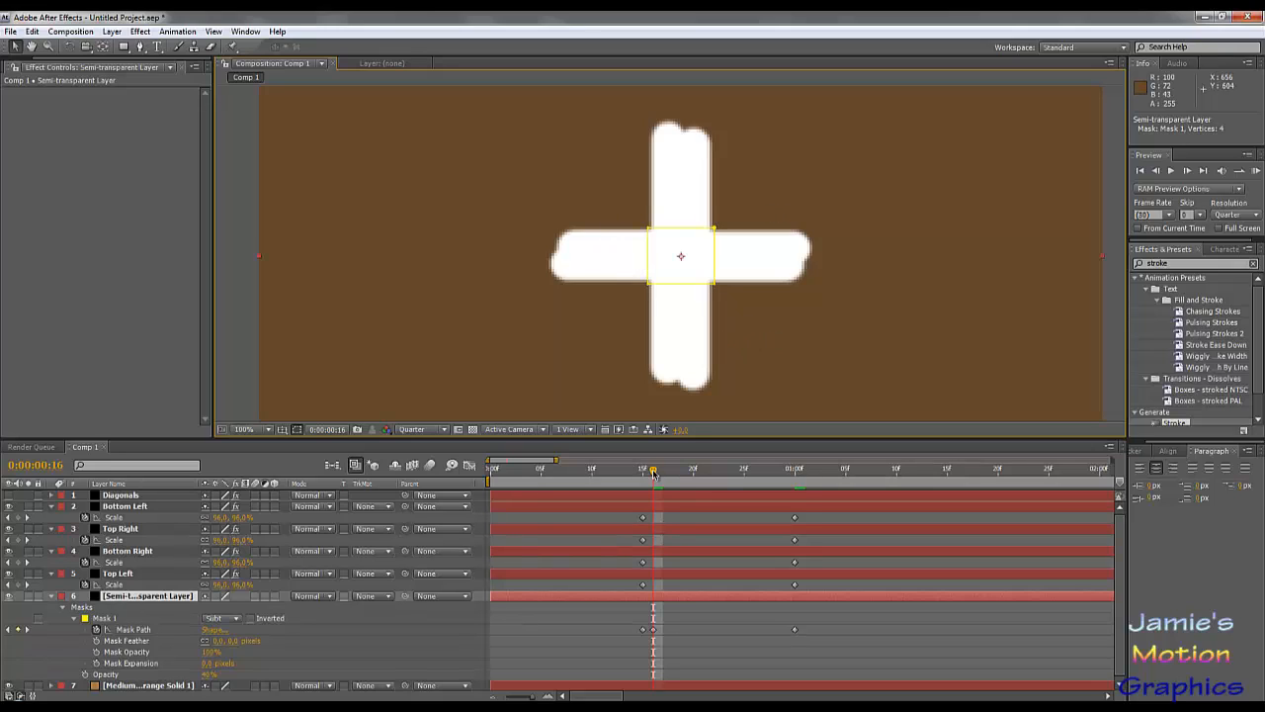
Show the Position keyframes of the Bottom Left, Top Right, Bottom Right and Top Left layers, with the time at 0:00:01:00.
left_click_drag(653, 475, 795, 506)
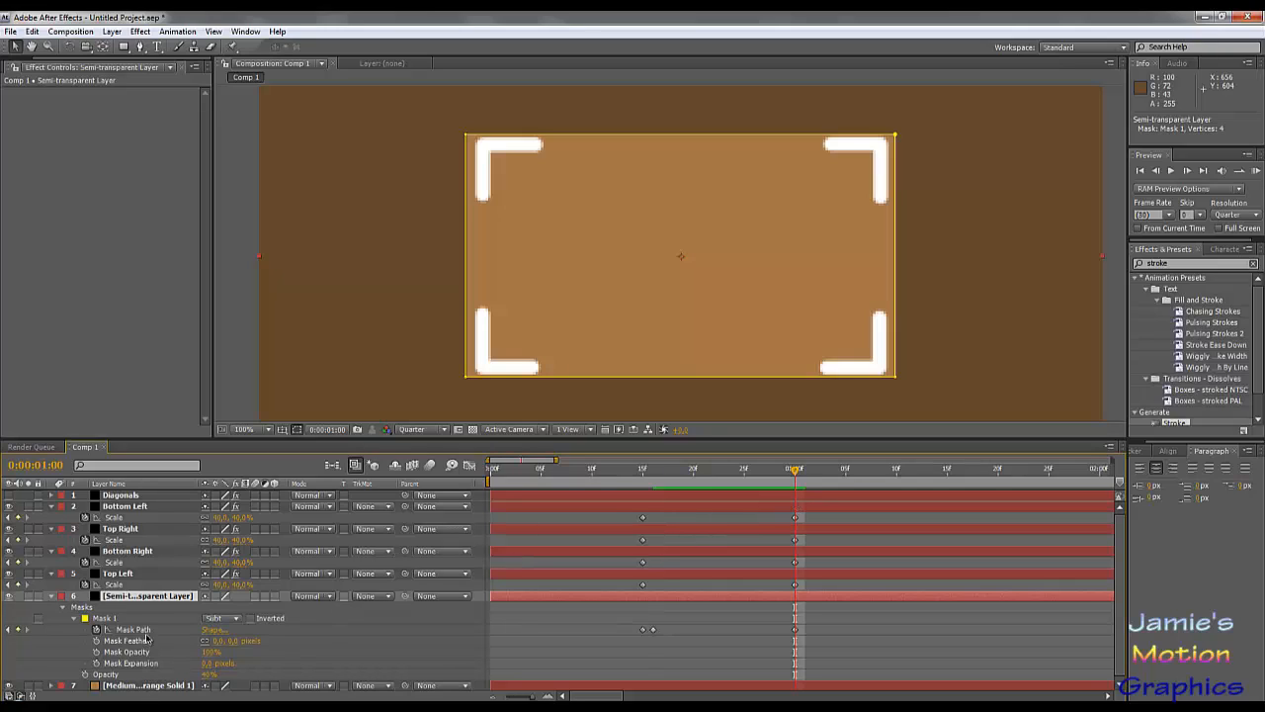
left_click(128, 506)
left_click(134, 574, "shift")
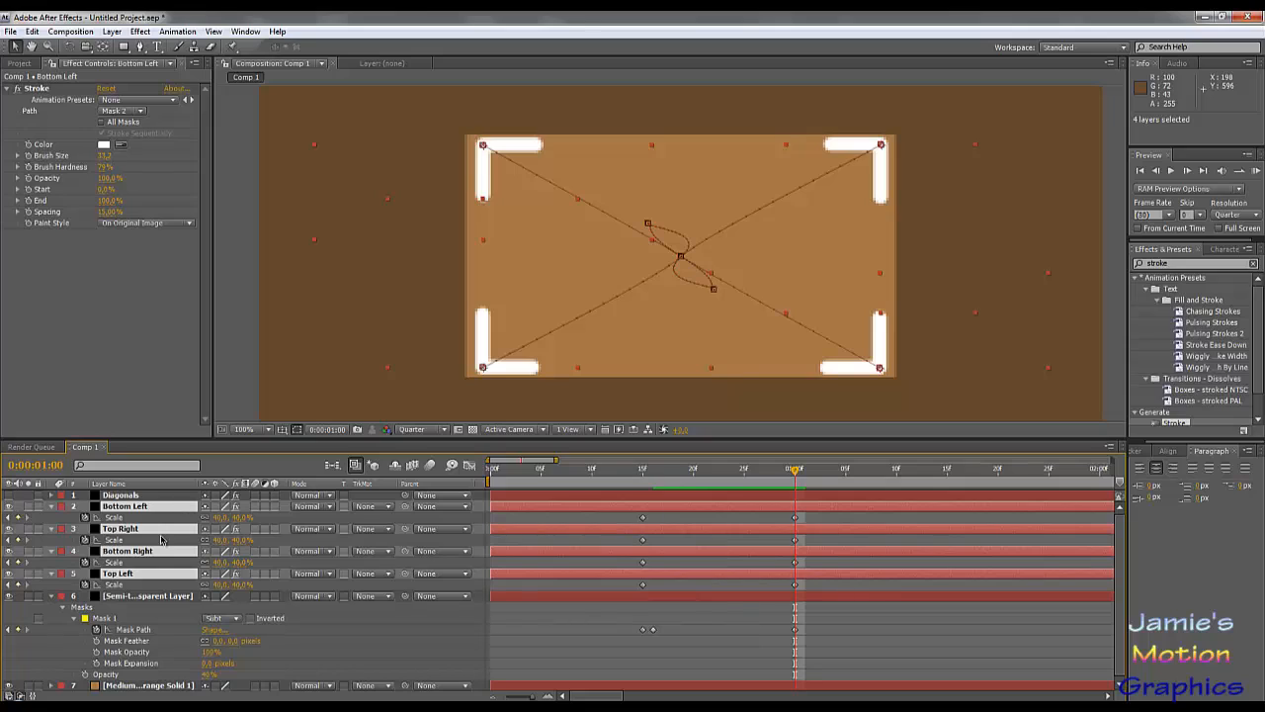
key("p")
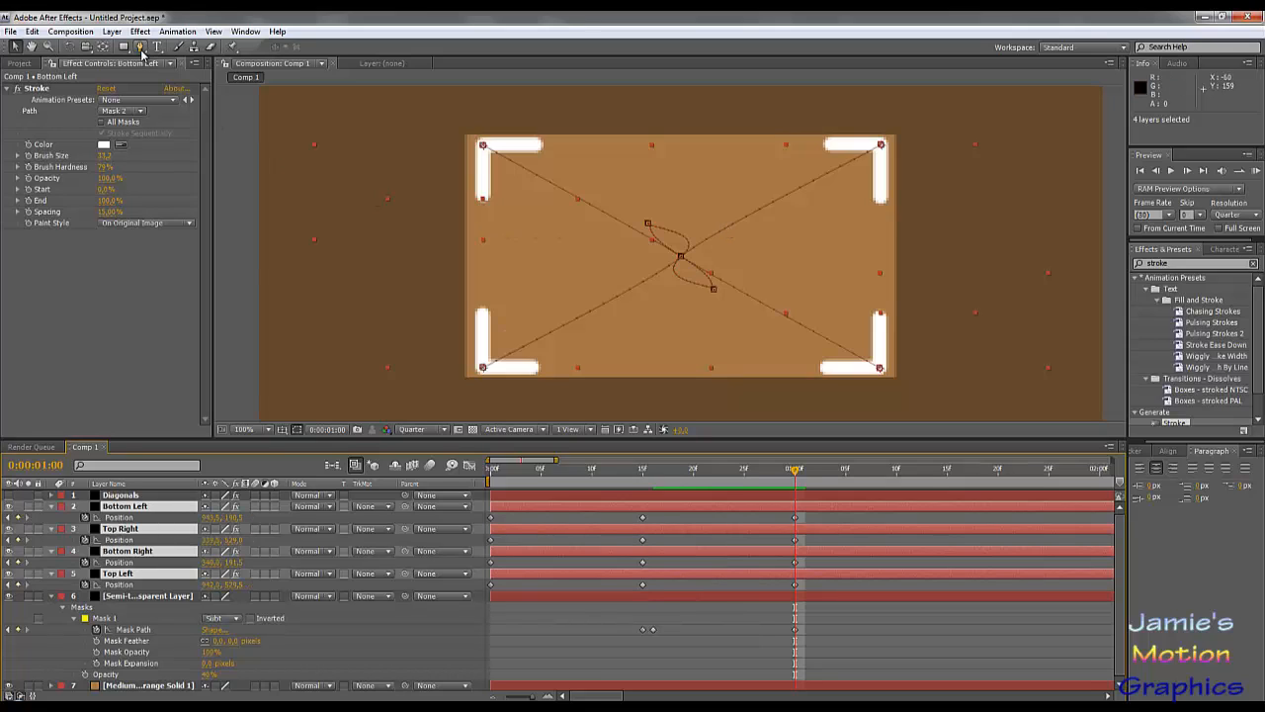
Select all Position keyframes of the four corner layers and straighten their curved motion paths with the Convert Vertex tool.
left_click_drag(139, 47, 175, 91)
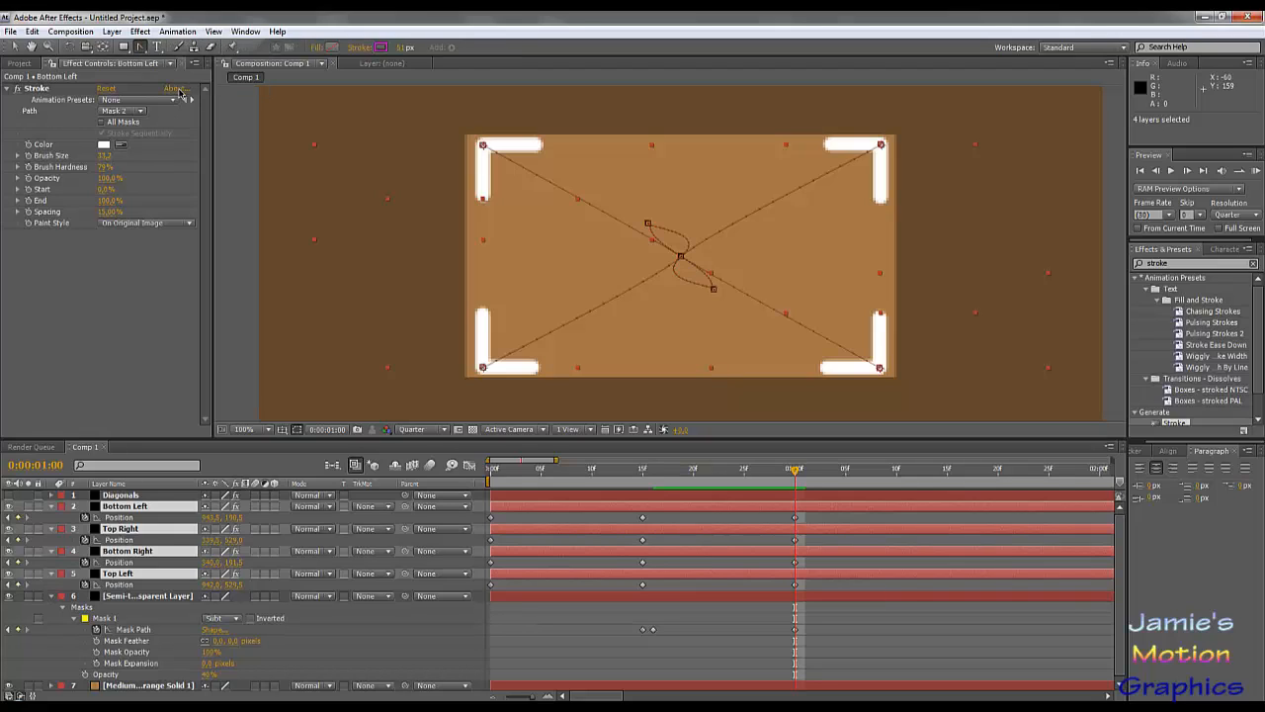
left_click(119, 518)
left_click(129, 585, "shift")
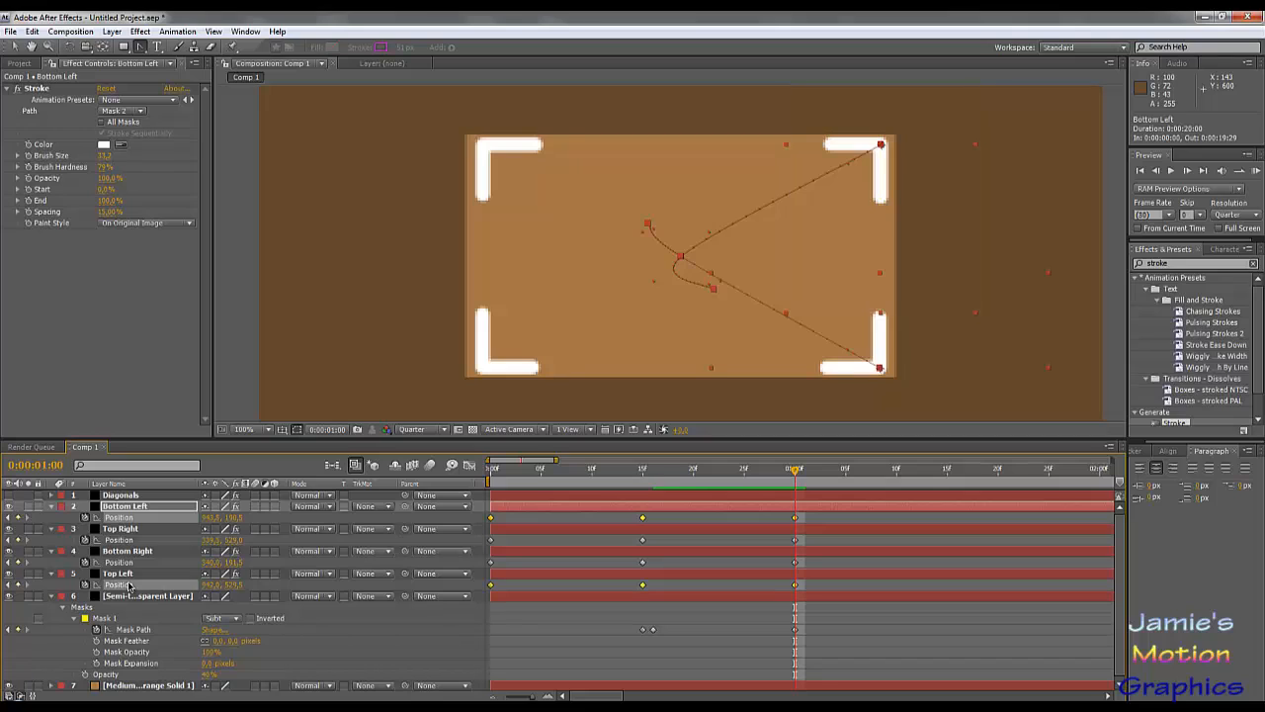
left_click(124, 563, "shift")
left_click(128, 540, "shift")
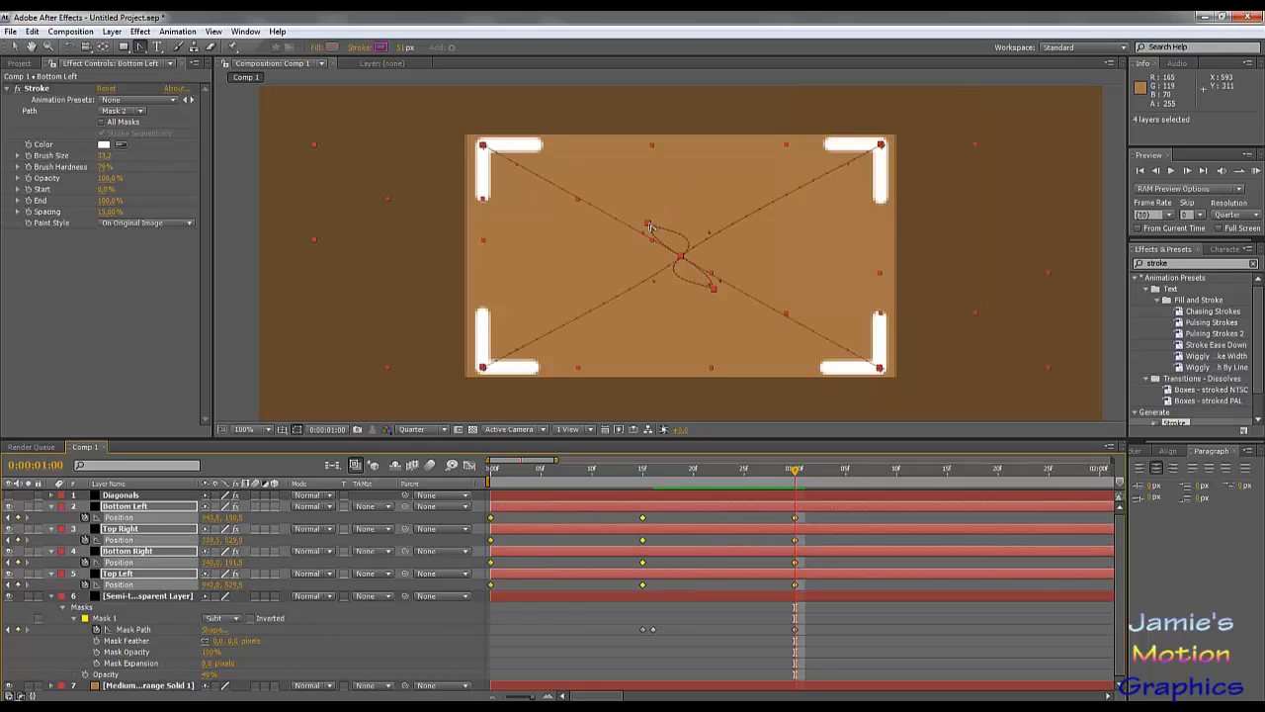
left_click(648, 226, "ctrl+alt")
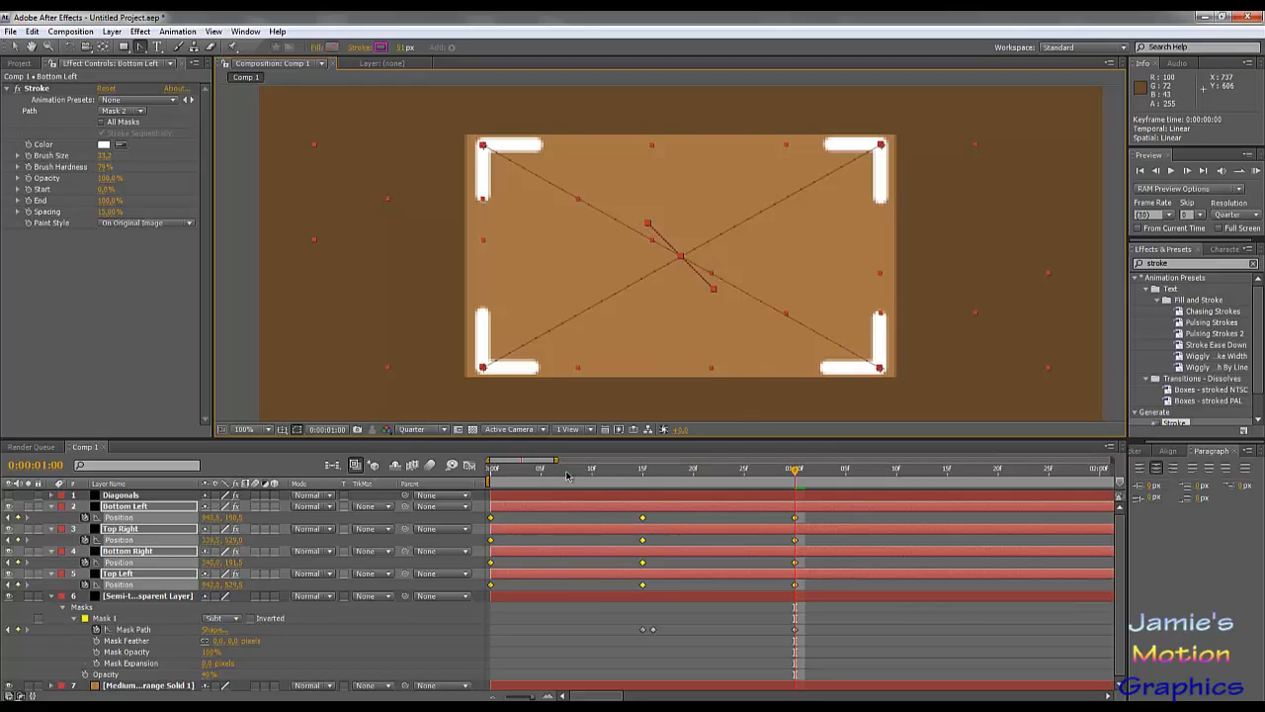
Move the four corner layers' last Position keyframes to 0:00:01:10.
mouse_move(566, 476)
left_mouse_down()
mouse_move(497, 482)
mouse_move(846, 483)
mouse_move(572, 502)
mouse_move(853, 495)
mouse_move(680, 502)
mouse_move(793, 508)
mouse_move(756, 506)
mouse_move(776, 508)
mouse_move(801, 592)
left_mouse_up()
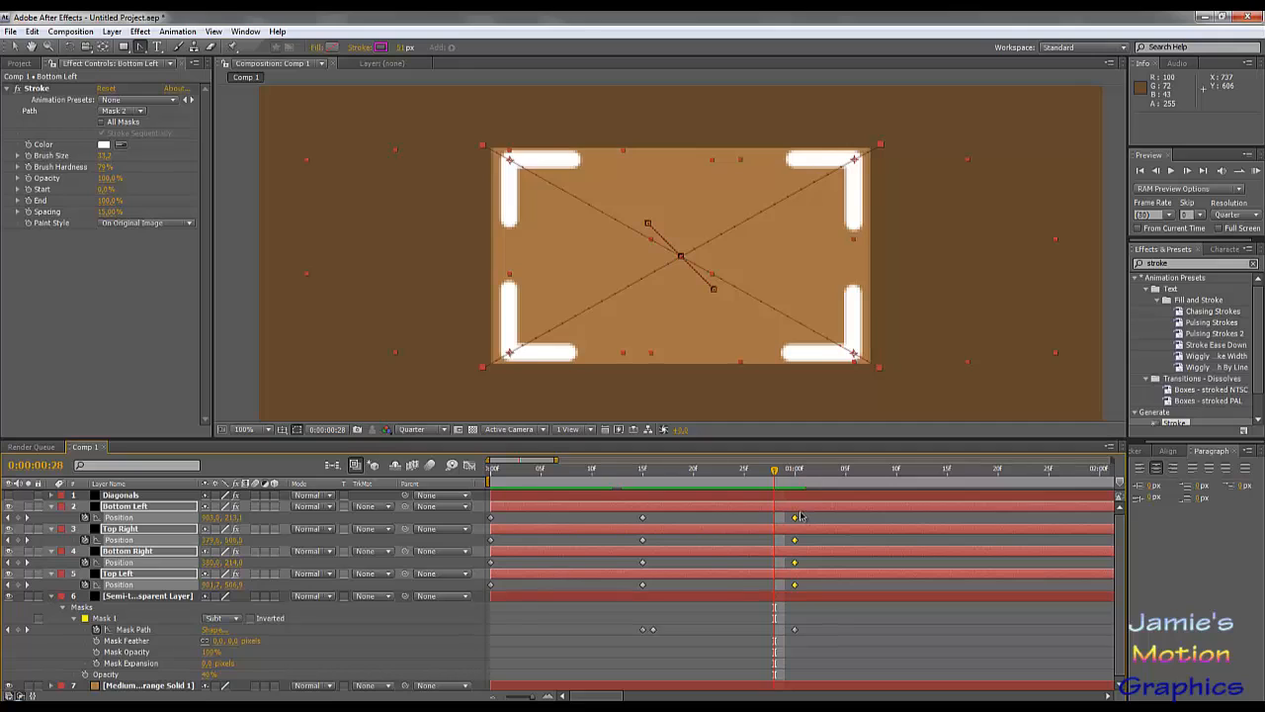
mouse_move(786, 477)
left_mouse_down()
mouse_move(821, 529)
mouse_move(930, 531)
mouse_move(897, 526)
left_mouse_up()
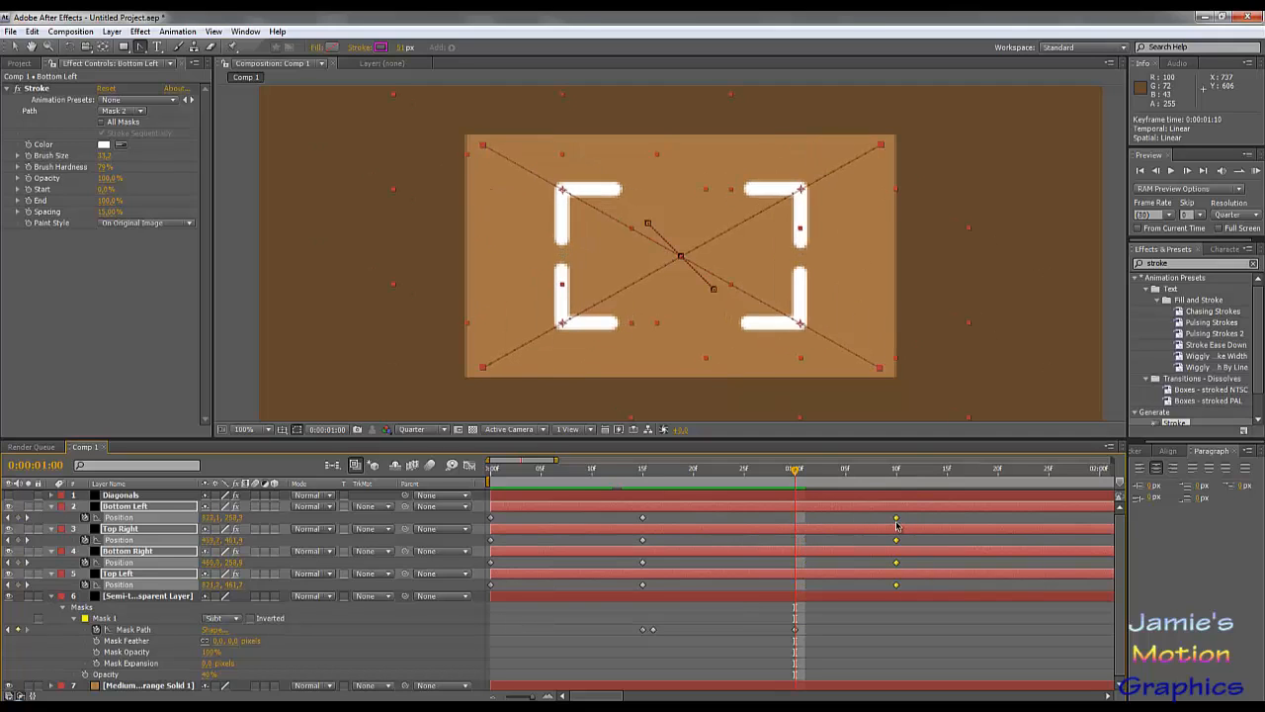
Add Position keyframes at 0:00:01:09 on the four corner layers and shift the last two keyframes of each to 0:00:00:29 and 0:00:01:00.
left_click_drag(796, 479, 886, 489)
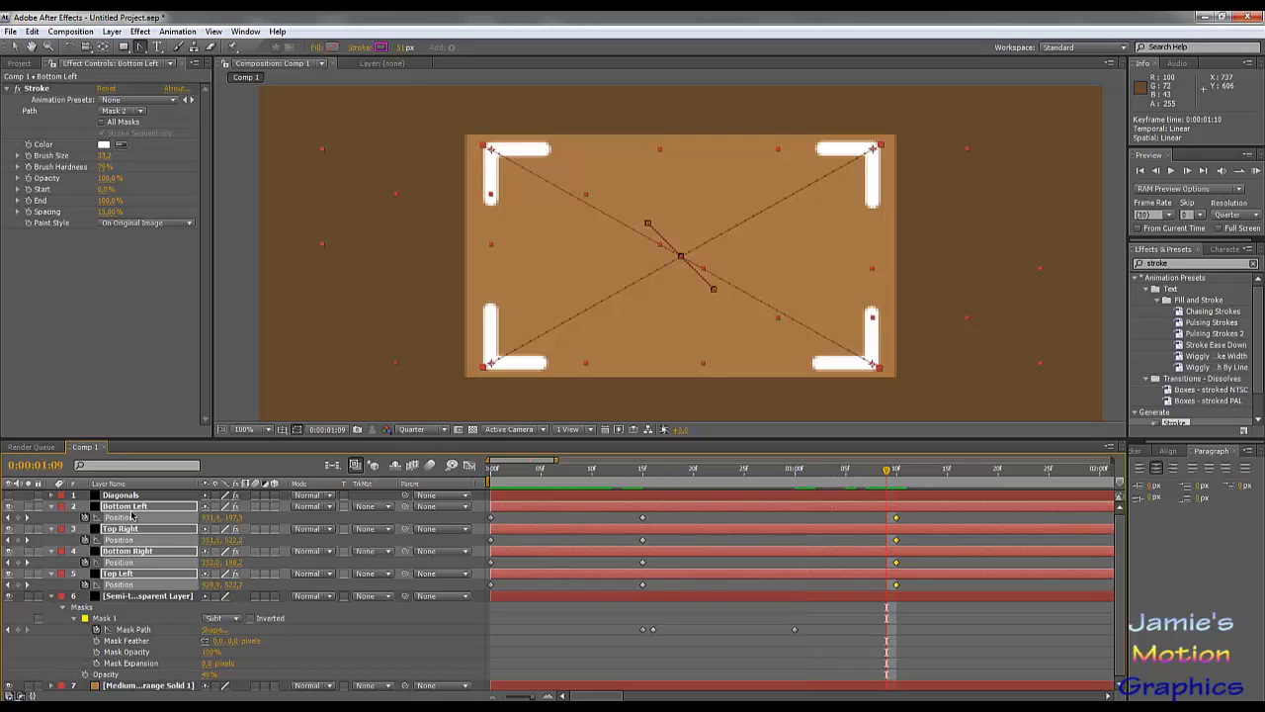
left_click(17, 517)
left_click(18, 539)
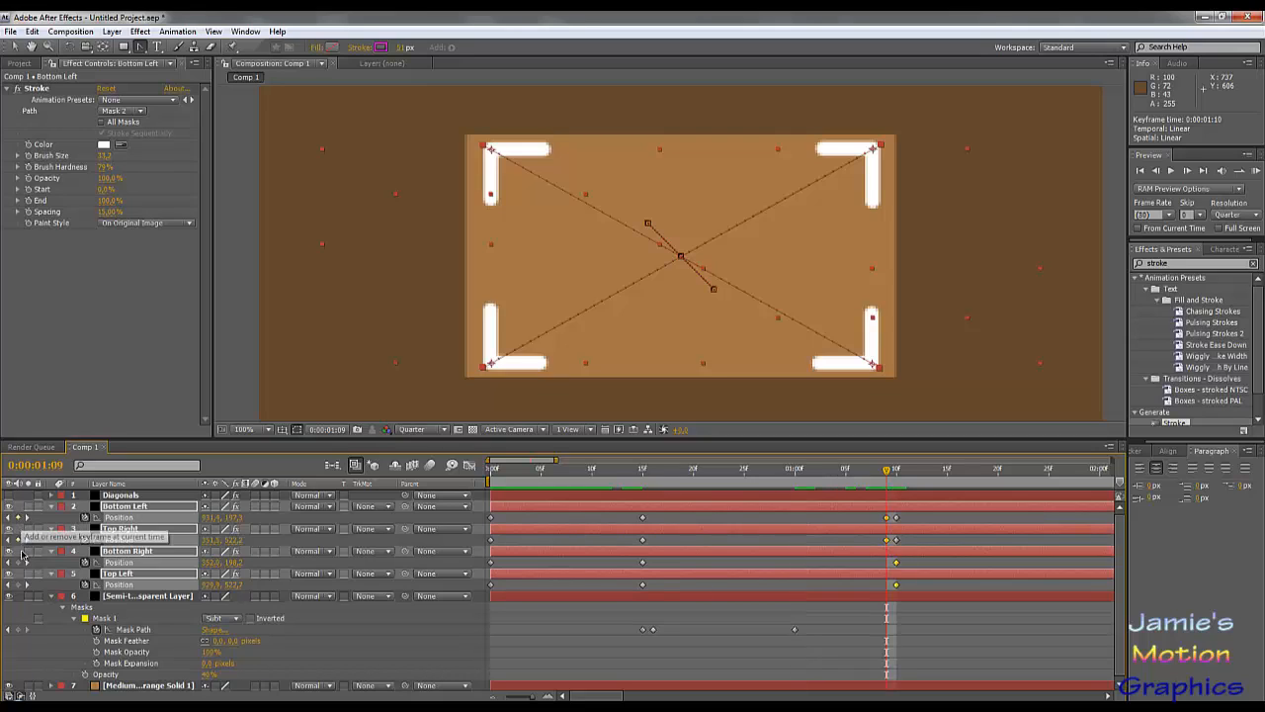
left_click(18, 563)
left_click(17, 584)
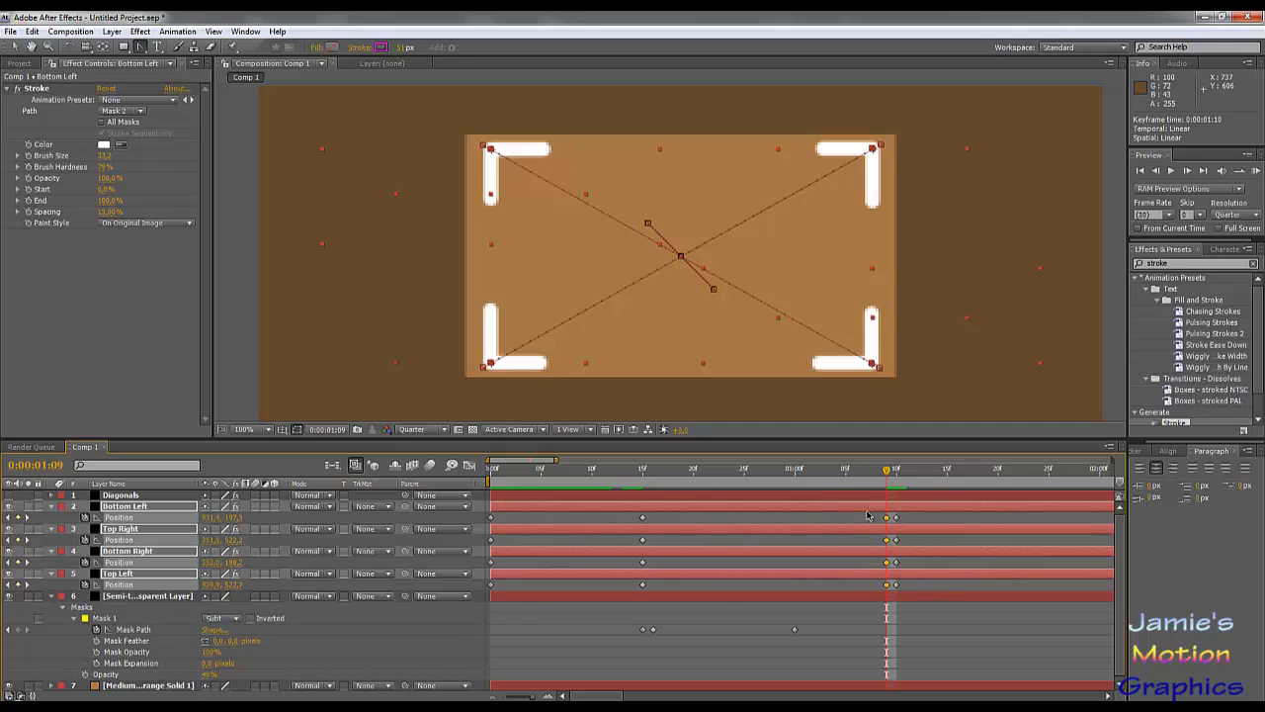
left_click_drag(874, 518, 798, 596)
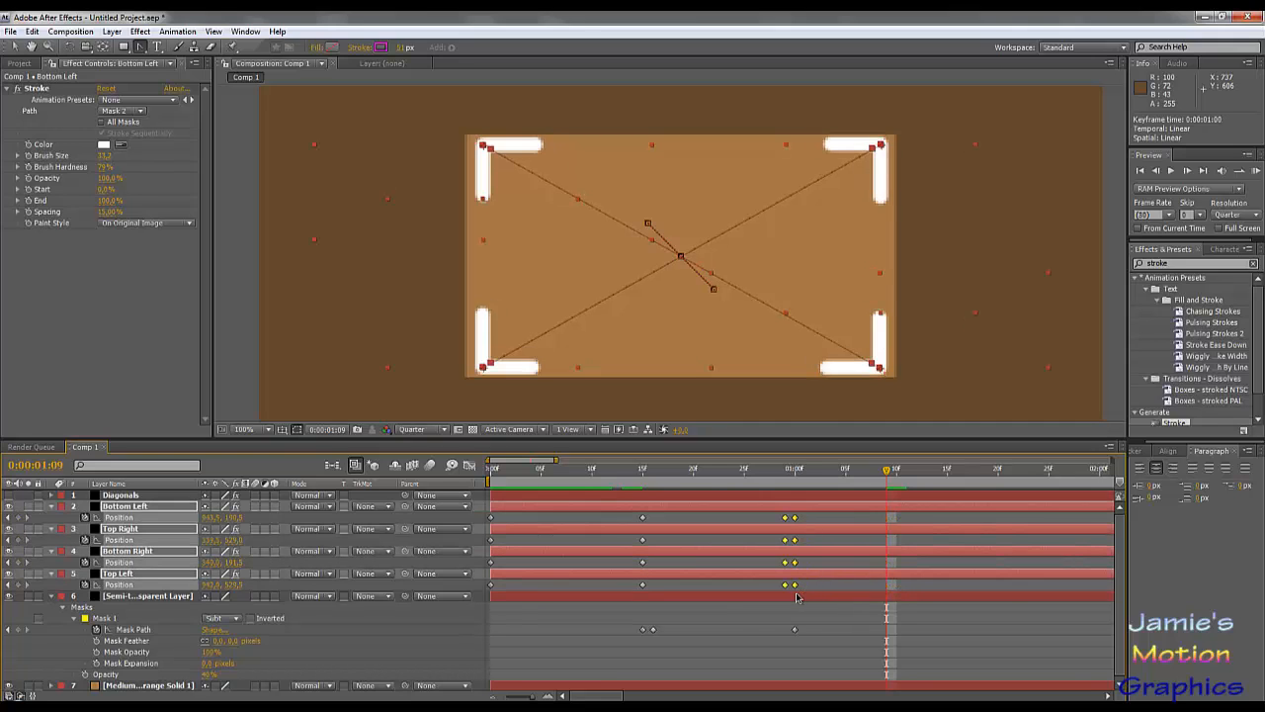
Add Position keyframes at 0:00:00:20 on the four corner layers and move them to 0:00:00:23.
left_click_drag(755, 484, 693, 482)
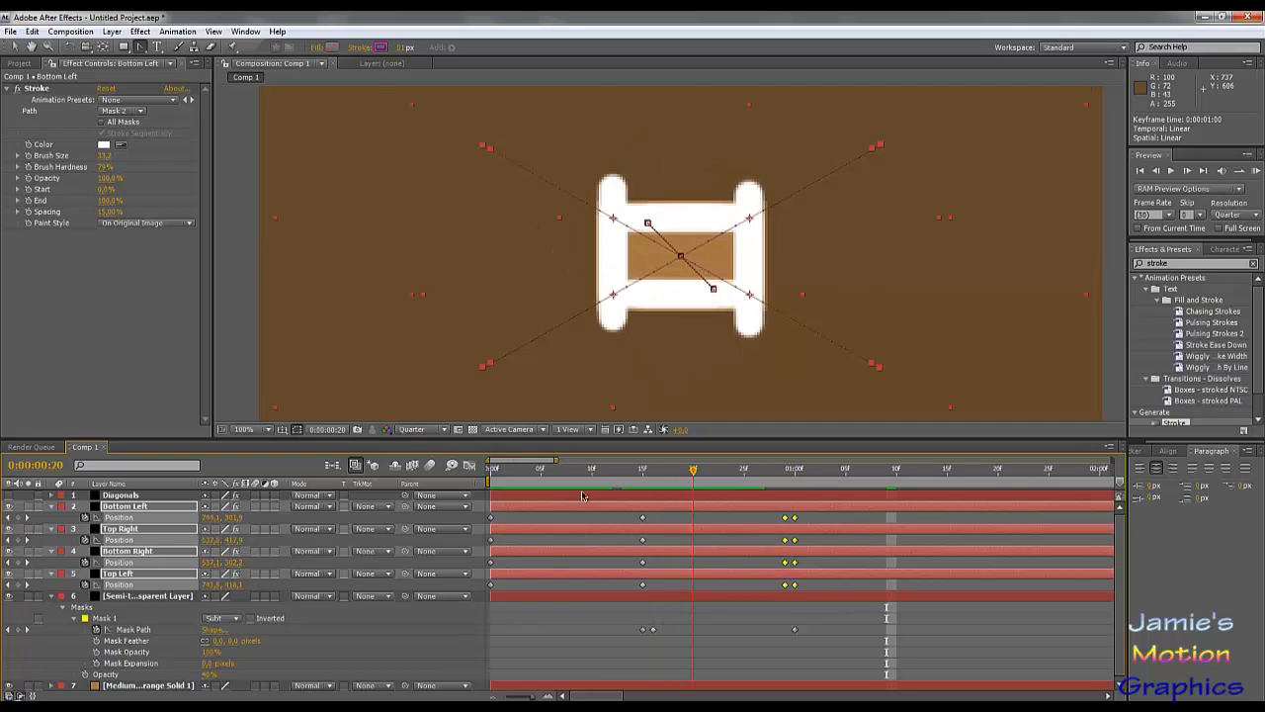
left_click(18, 517)
left_click(18, 540)
left_click(17, 561)
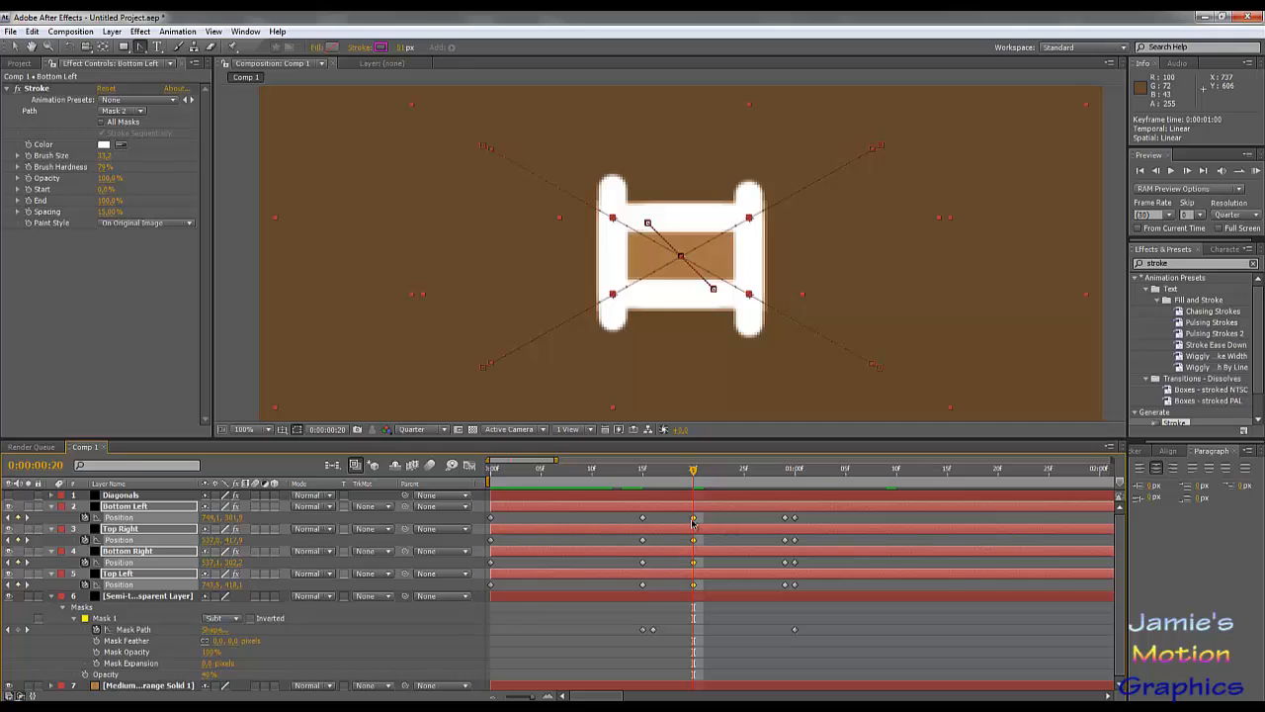
mouse_move(698, 522)
left_mouse_down()
mouse_move(723, 526)
mouse_move(646, 483)
mouse_move(763, 490)
mouse_move(814, 515)
mouse_move(699, 503)
left_mouse_up()
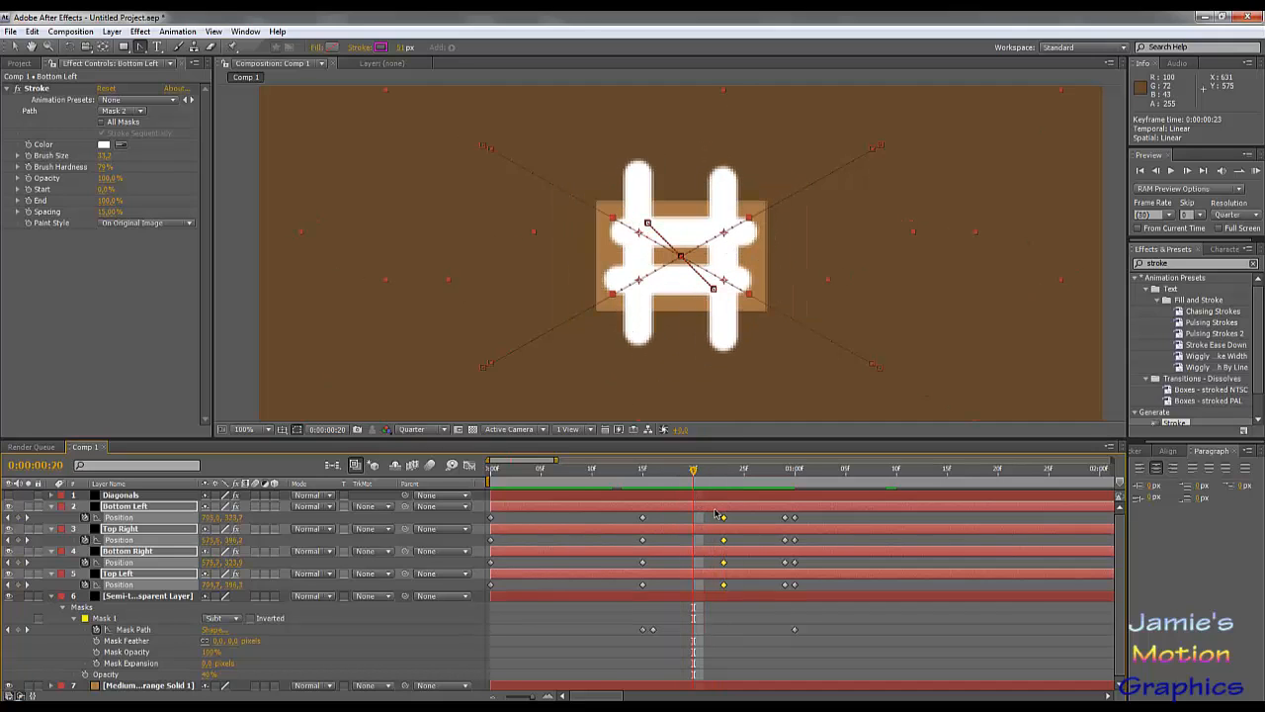
left_click_drag(696, 472, 789, 508)
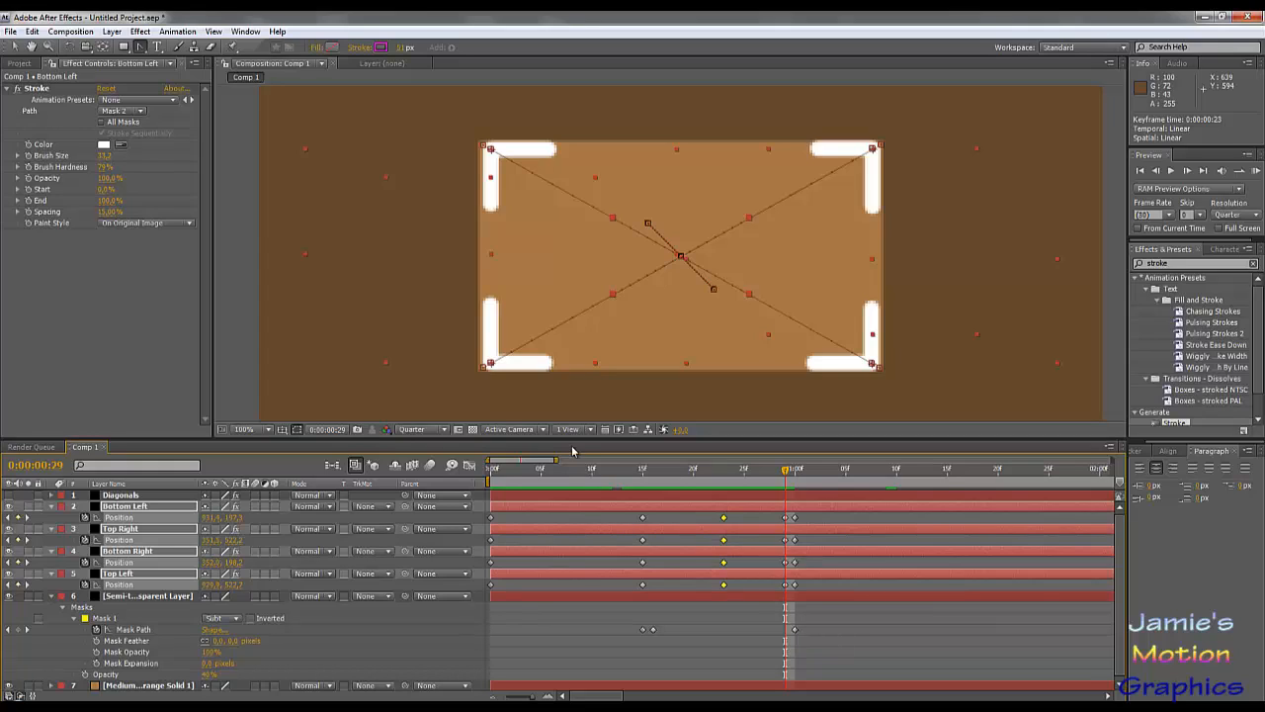
Delete the Semi-transparent Layer's Mask Path keyframe at 0:00:00:16 and scrub through the animation to check the opening.
left_click_drag(788, 473, 653, 520)
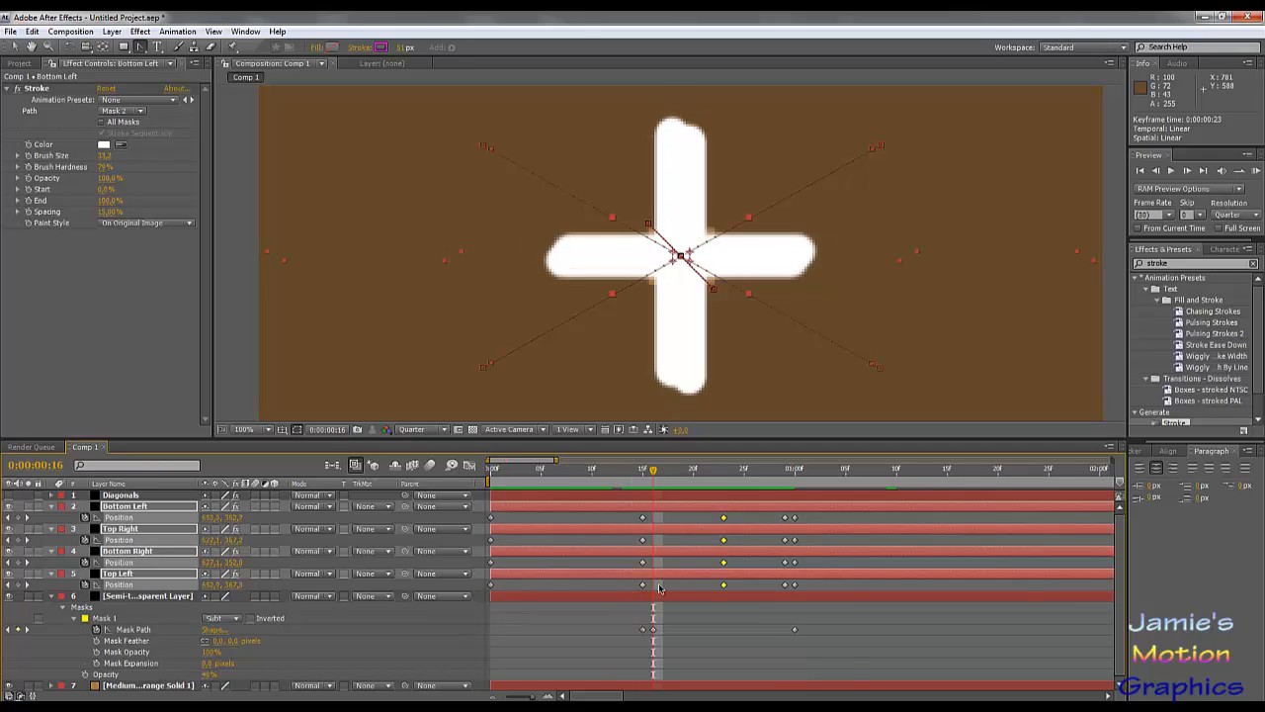
right_click(659, 630)
left_click(653, 632)
left_click(653, 630)
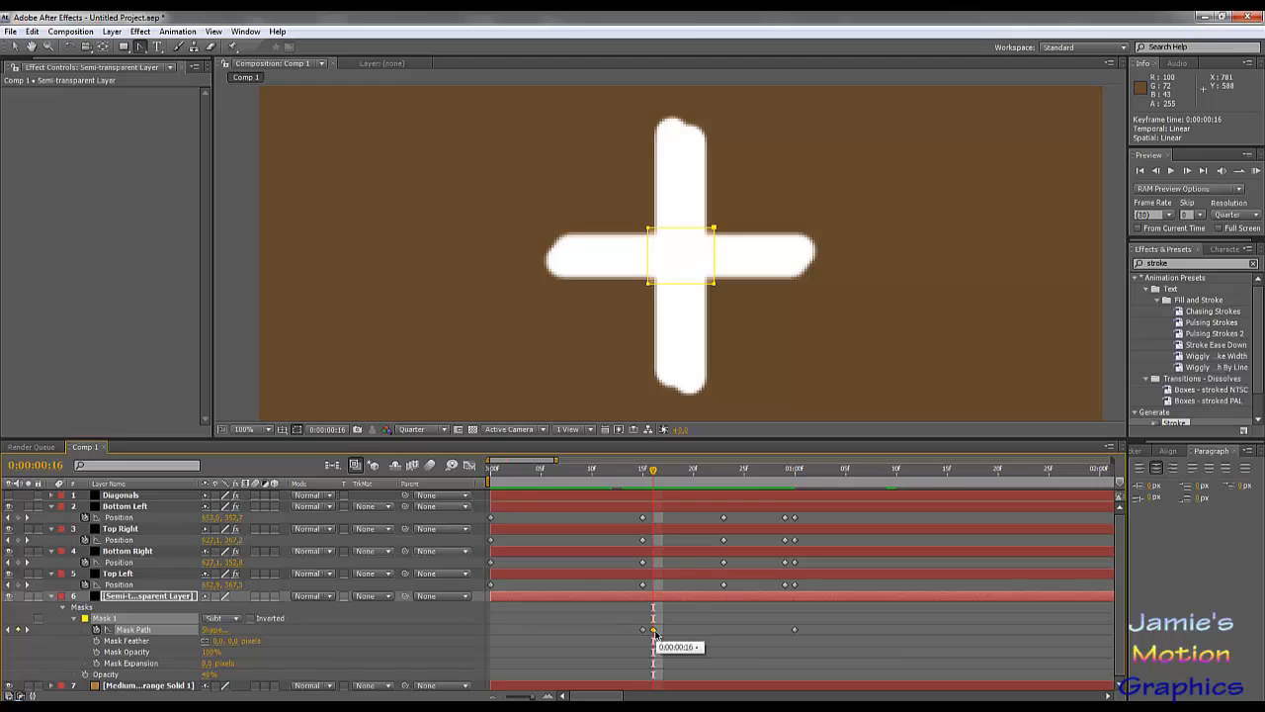
key("Delete")
left_click_drag(653, 474, 714, 530)
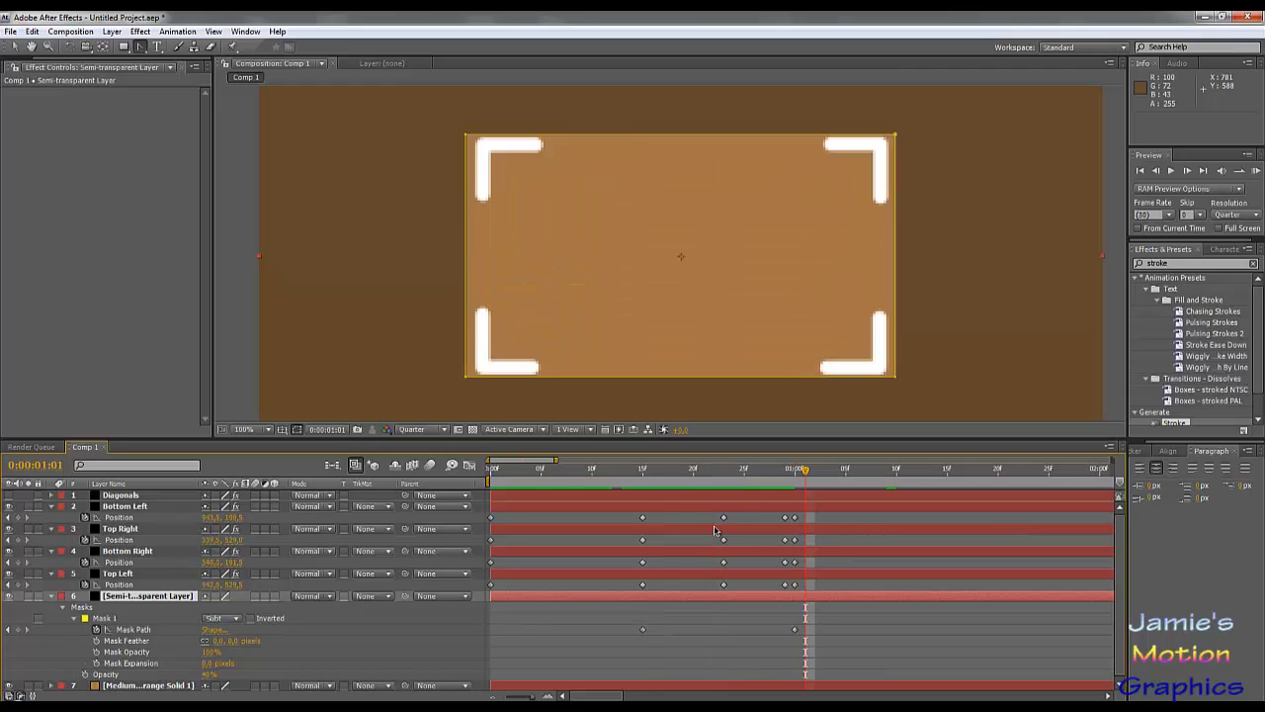
Try Easy Ease on the four corner layers' Position keyframes at 0:00:00:23 and 0:00:00:29, check the motion, and undo it.
left_click_drag(679, 479, 839, 504)
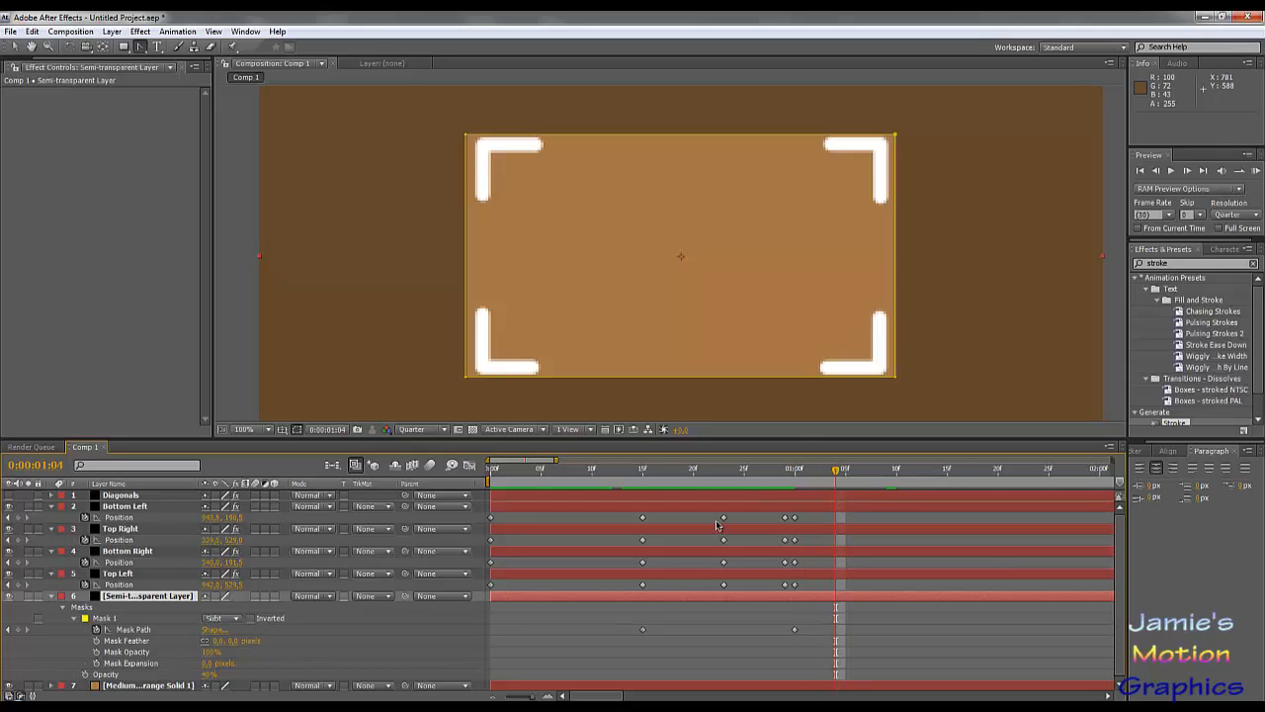
left_click_drag(716, 519, 791, 589)
right_click(788, 587)
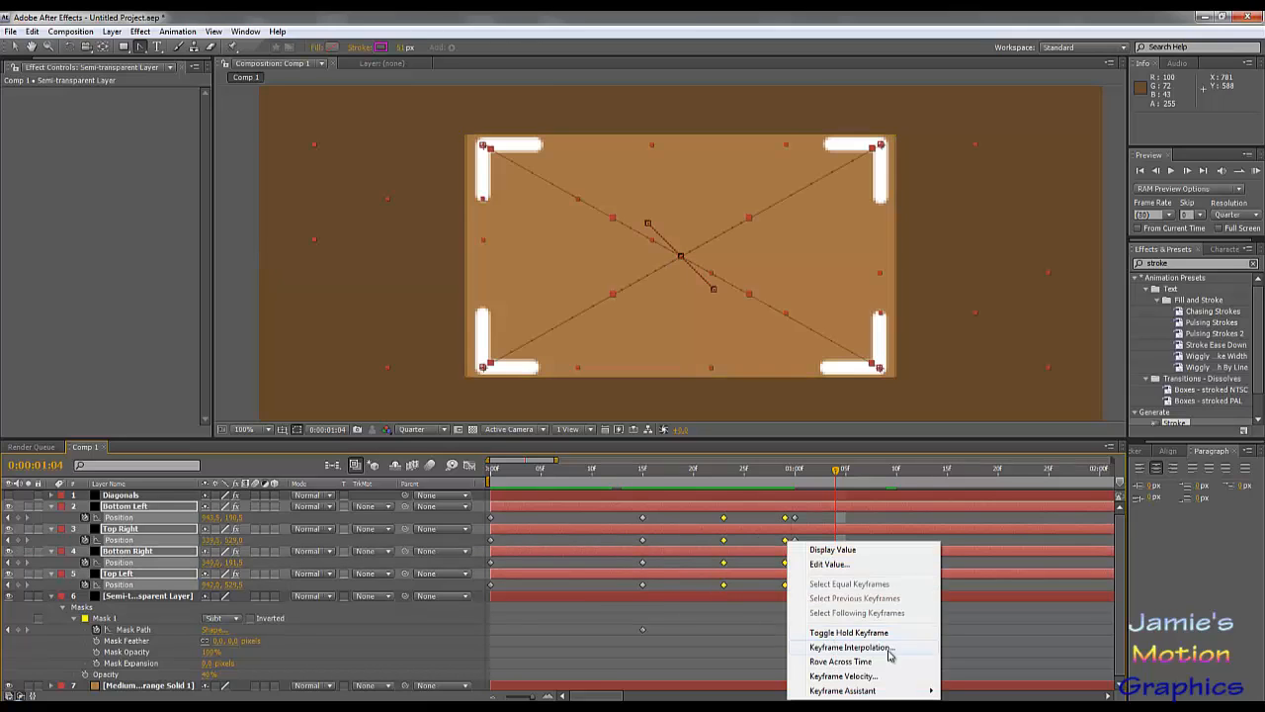
mouse_move(925, 695)
left_click(981, 604)
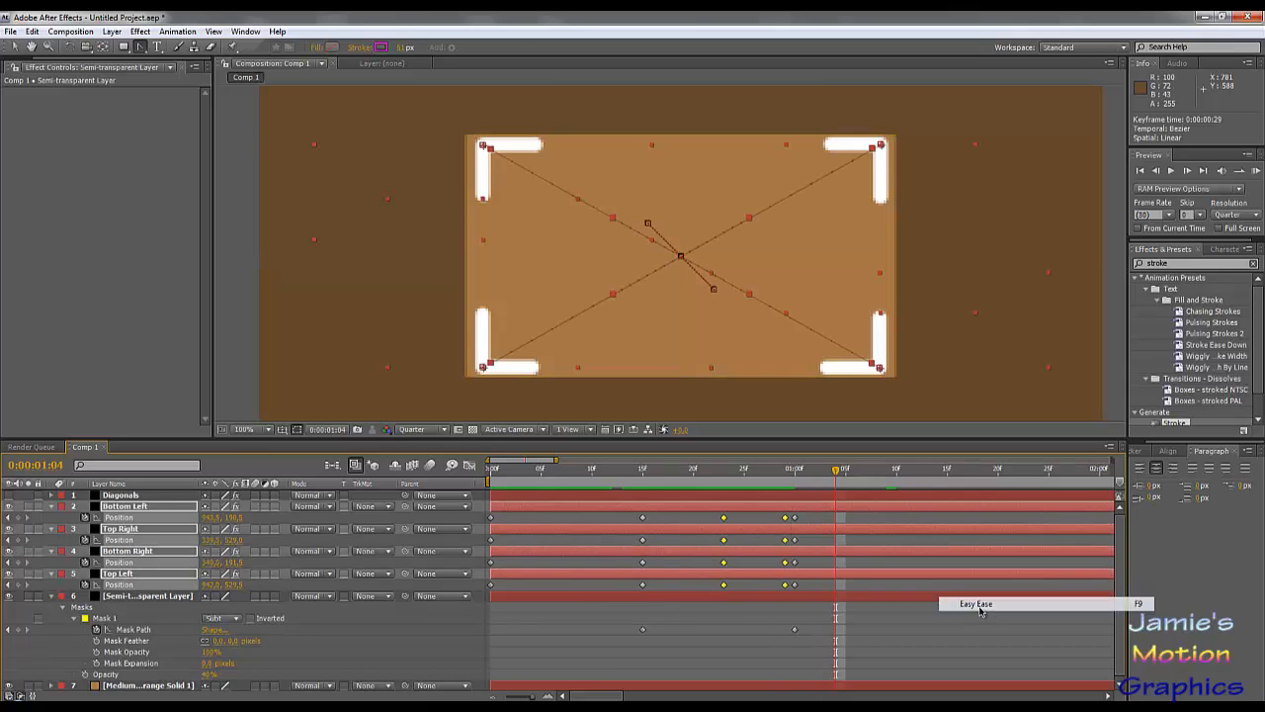
left_click(811, 660)
mouse_move(714, 478)
left_mouse_down()
mouse_move(692, 479)
mouse_move(786, 510)
mouse_move(724, 482)
left_mouse_up()
key("ctrl+z")
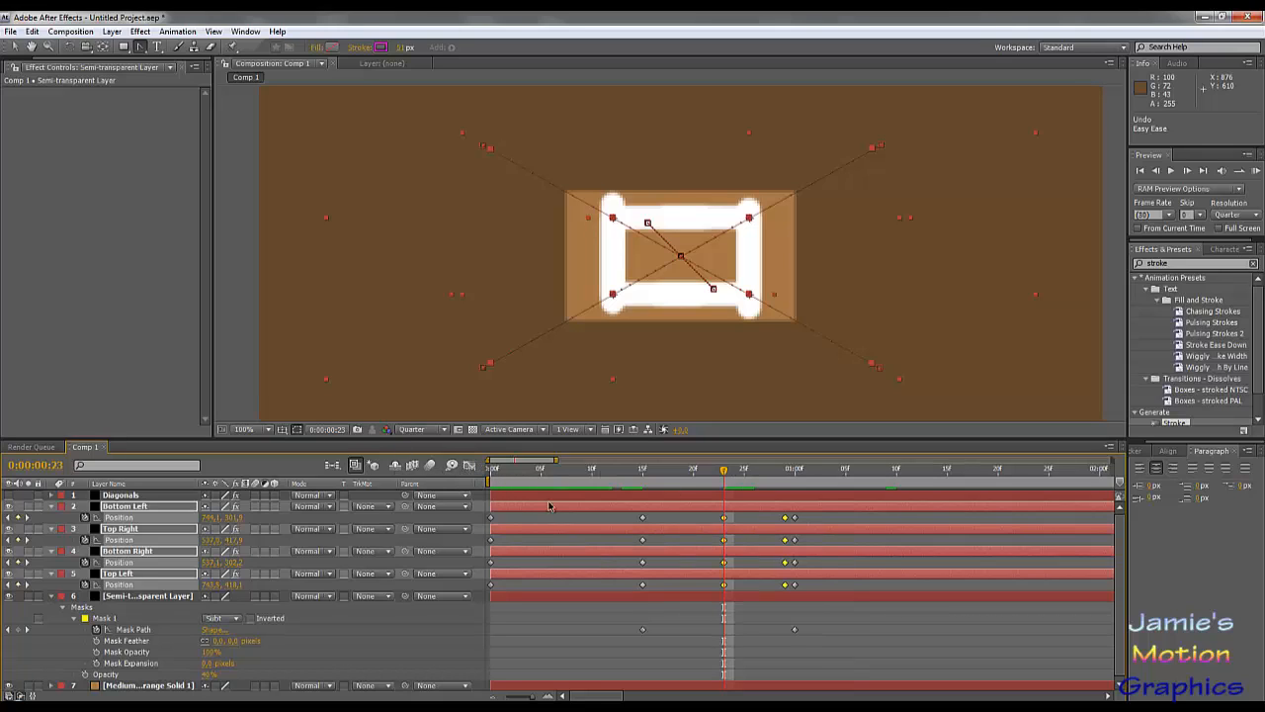
left_click(677, 624)
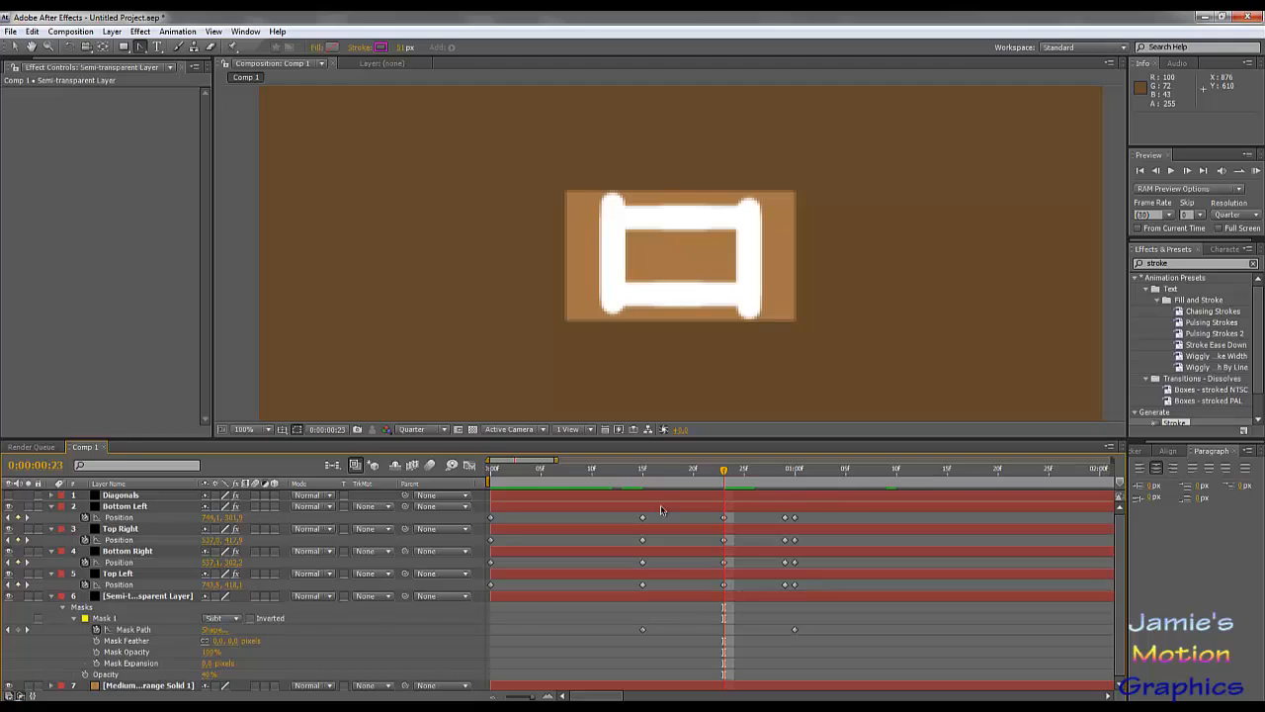
Show the Diagonals layer, scrub to 0:00:01:03 to compare the corner brackets and opening with its lines, and hide the layer again.
left_click(9, 495)
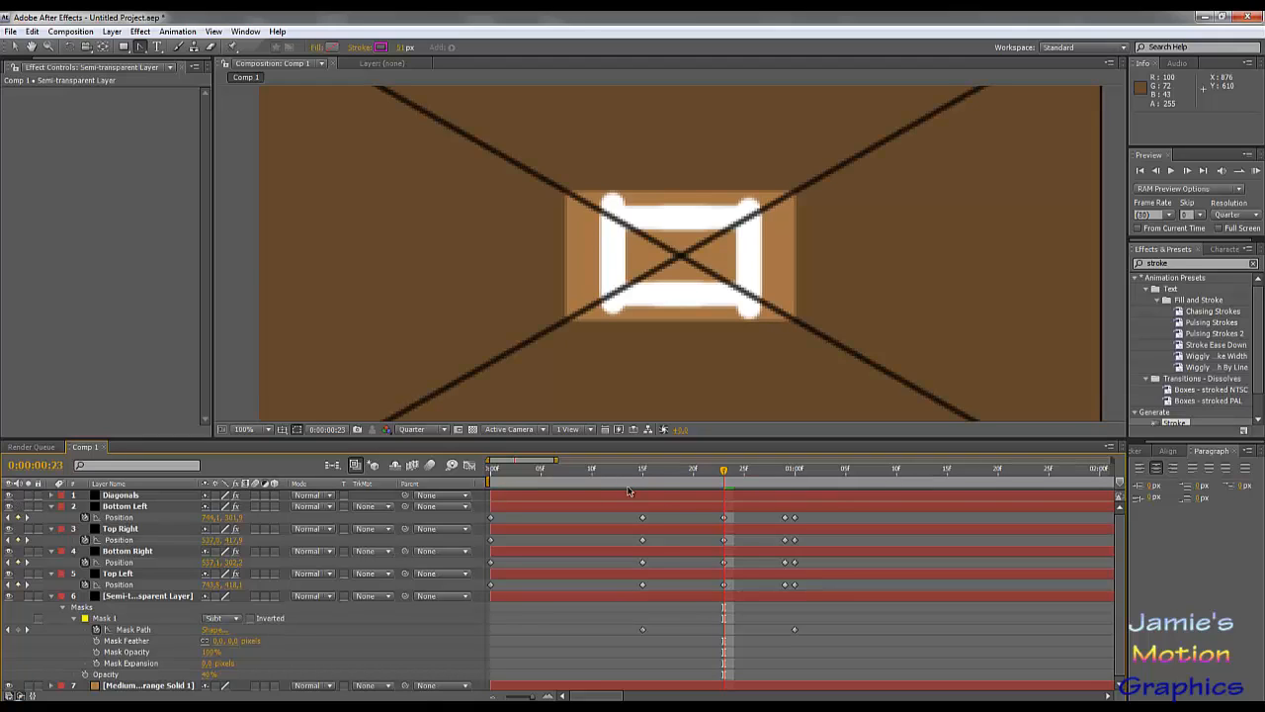
left_click_drag(736, 475, 827, 472)
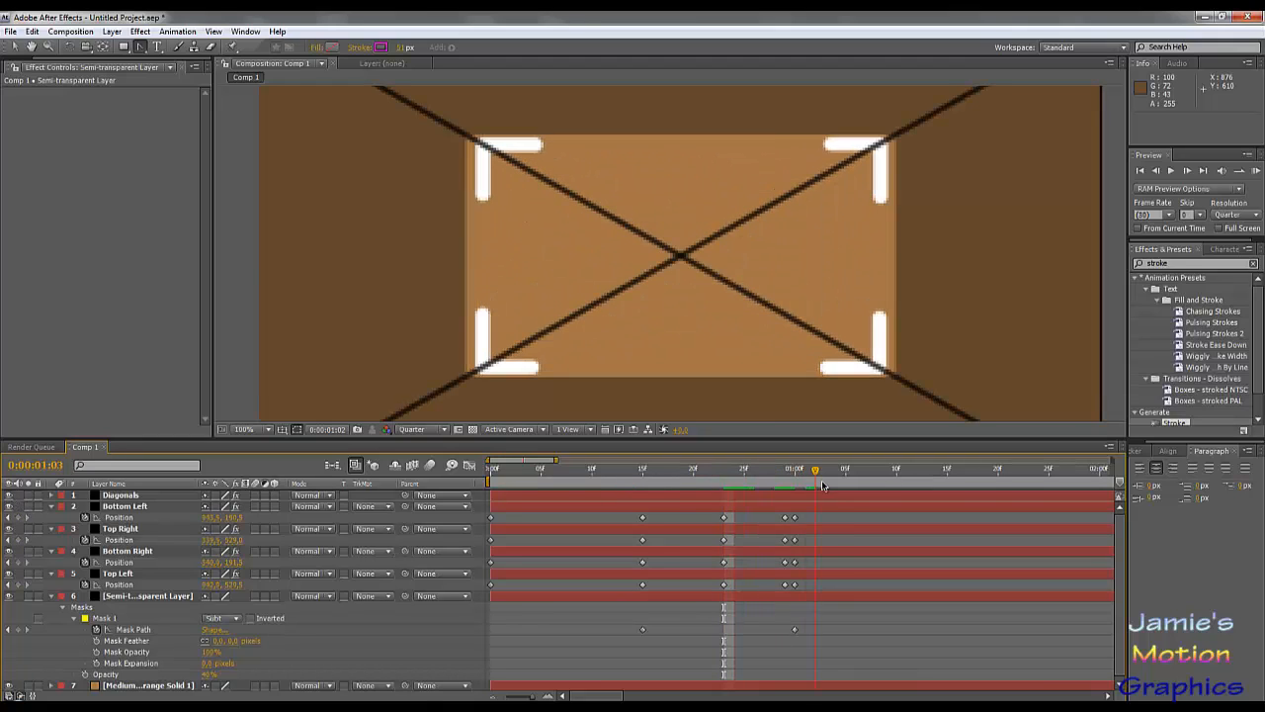
left_click(9, 495)
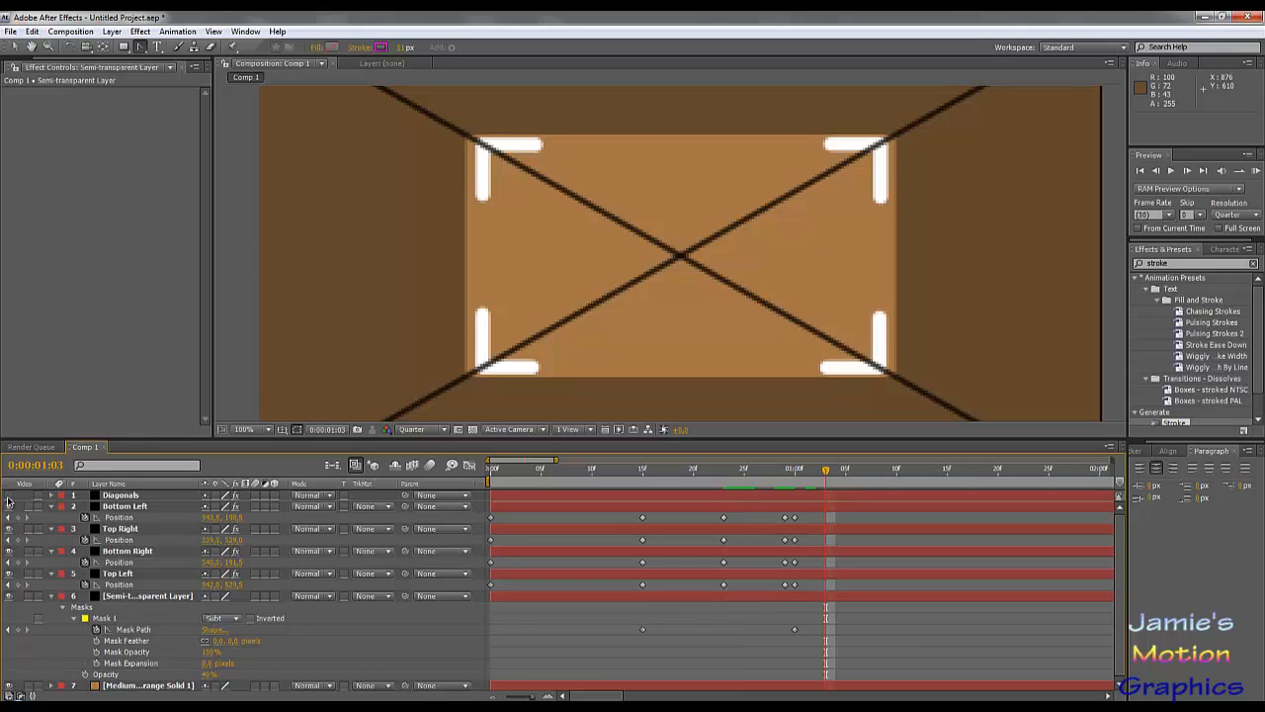
key("comma")
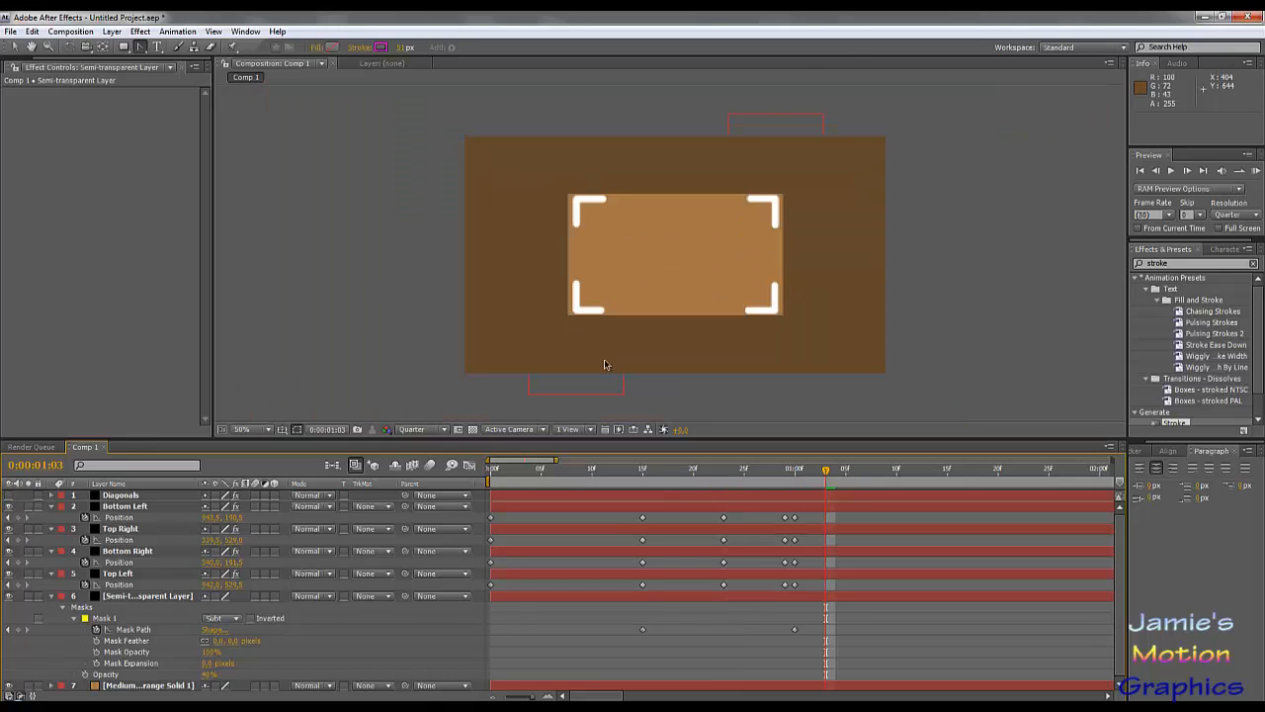
Pre-compose the Bottom Left, Top Right, Bottom Right and Top Left layers into a composition named Corners, then collapse the semi-transparent layer's properties.
left_click(124, 506)
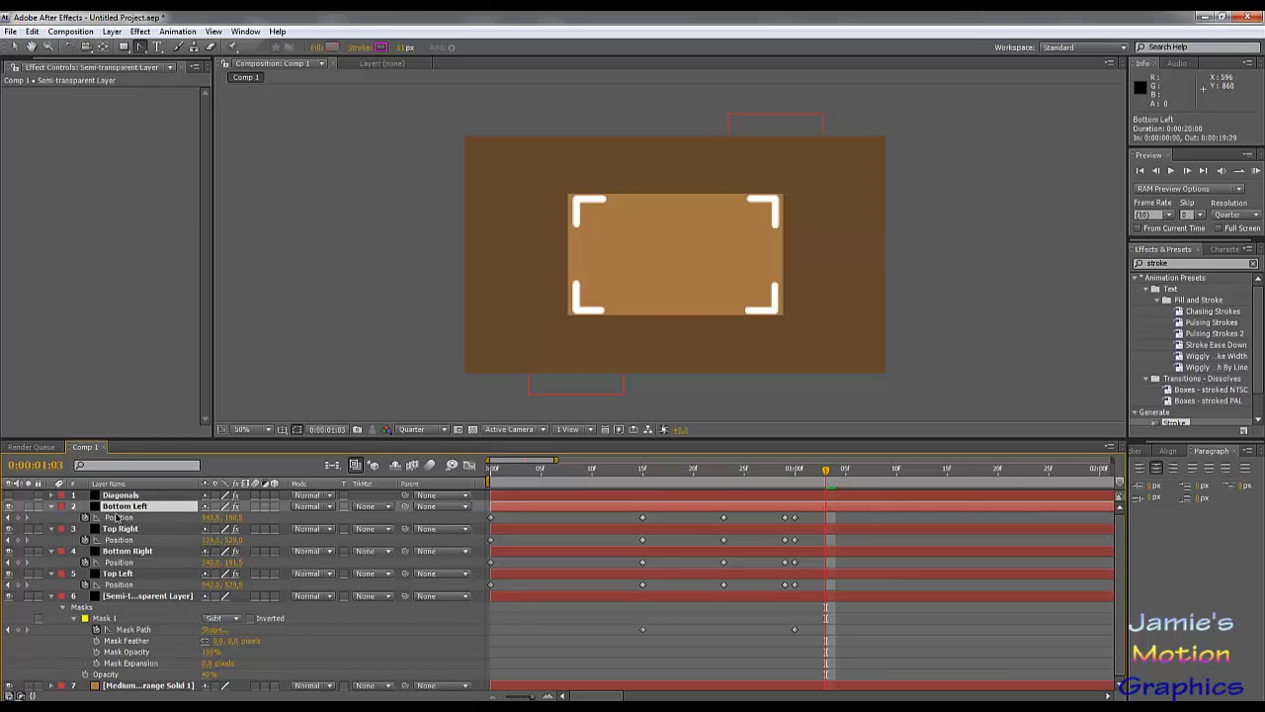
left_click(119, 574, "shift")
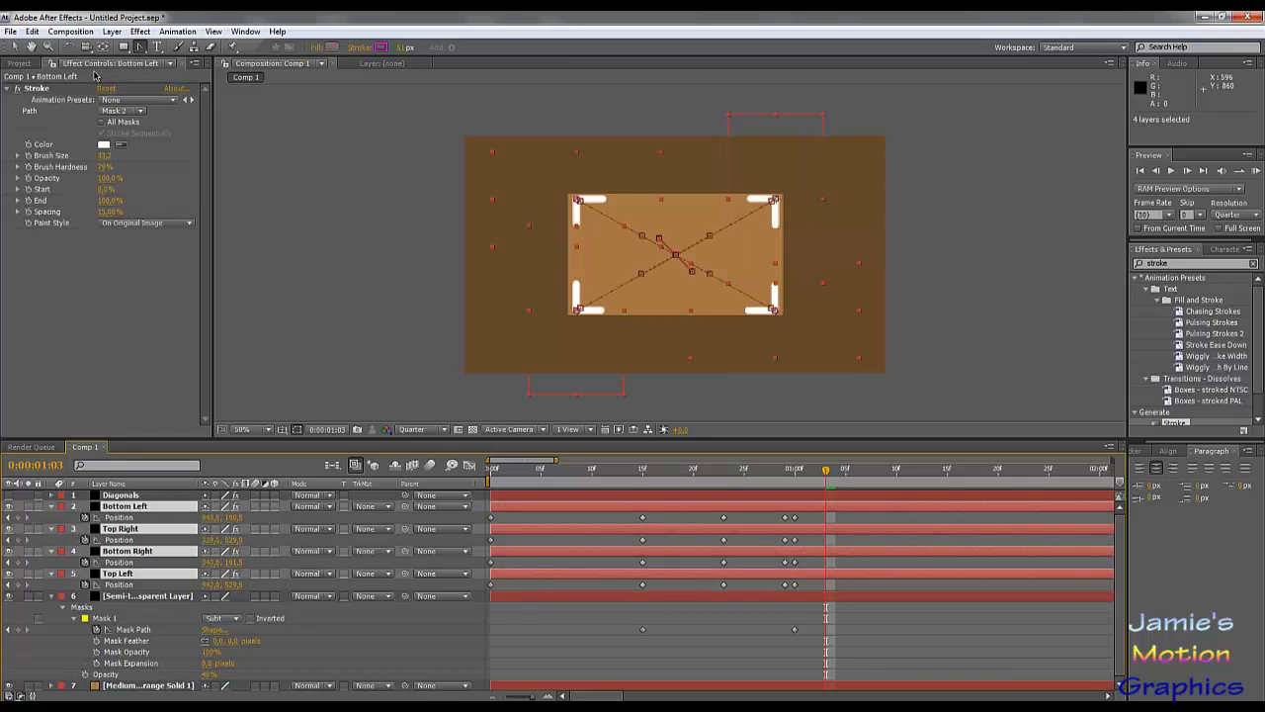
left_click(111, 30)
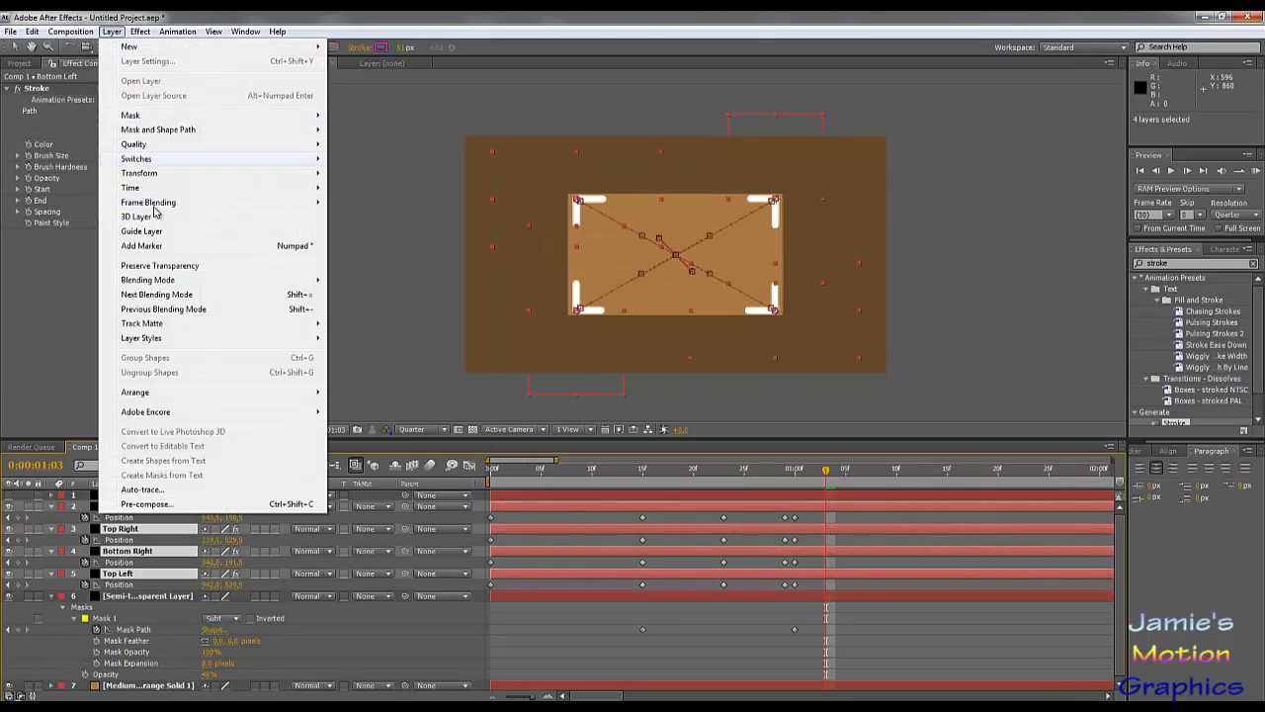
left_click(146, 504)
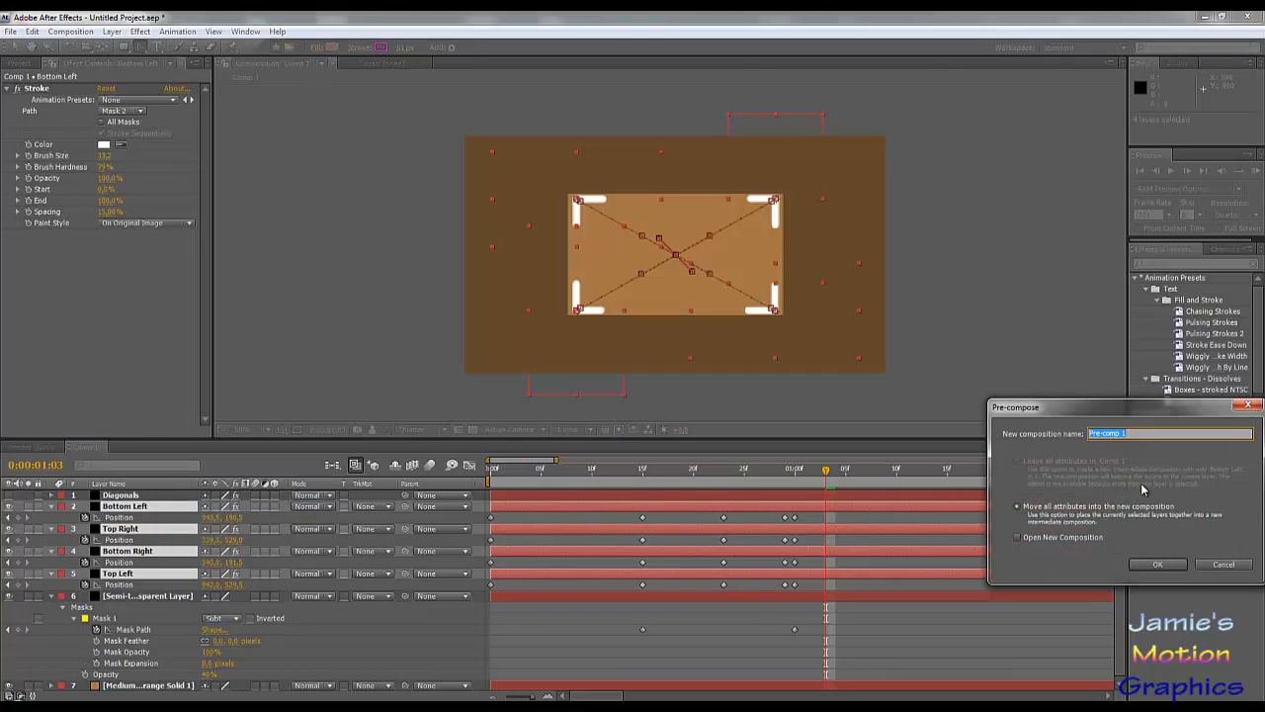
type("Corners")
key("Return")
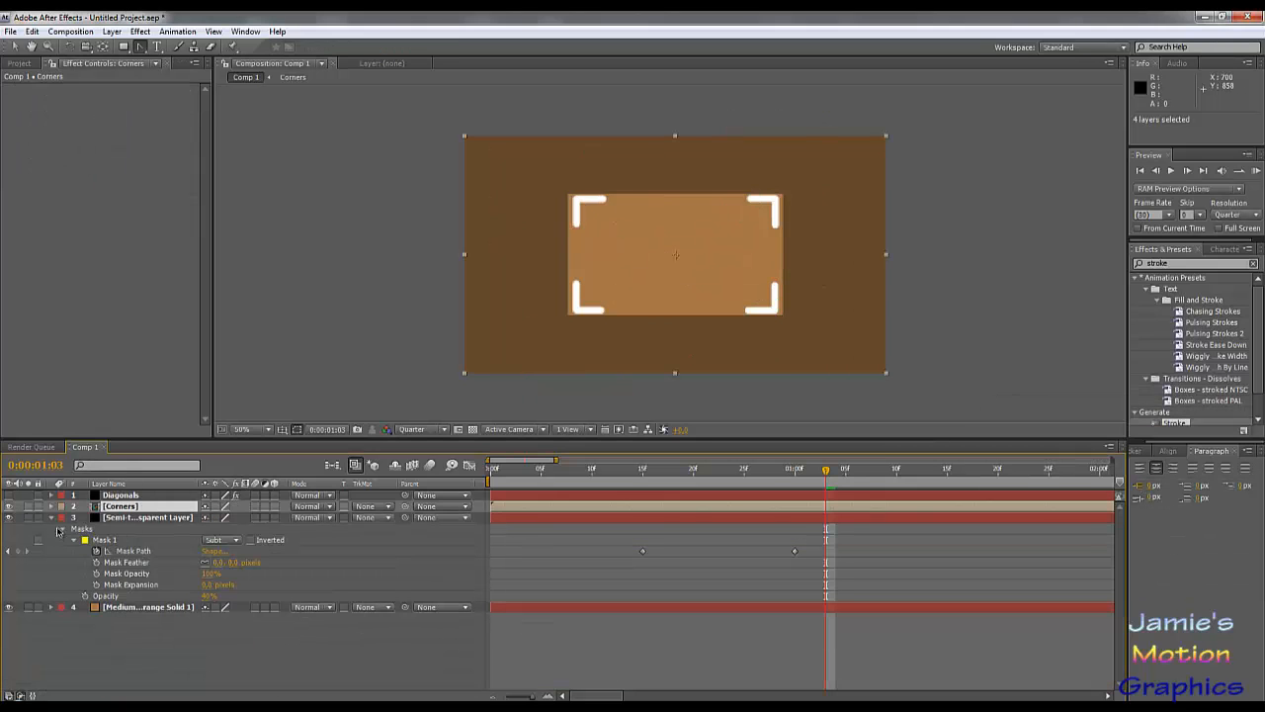
left_click(54, 517)
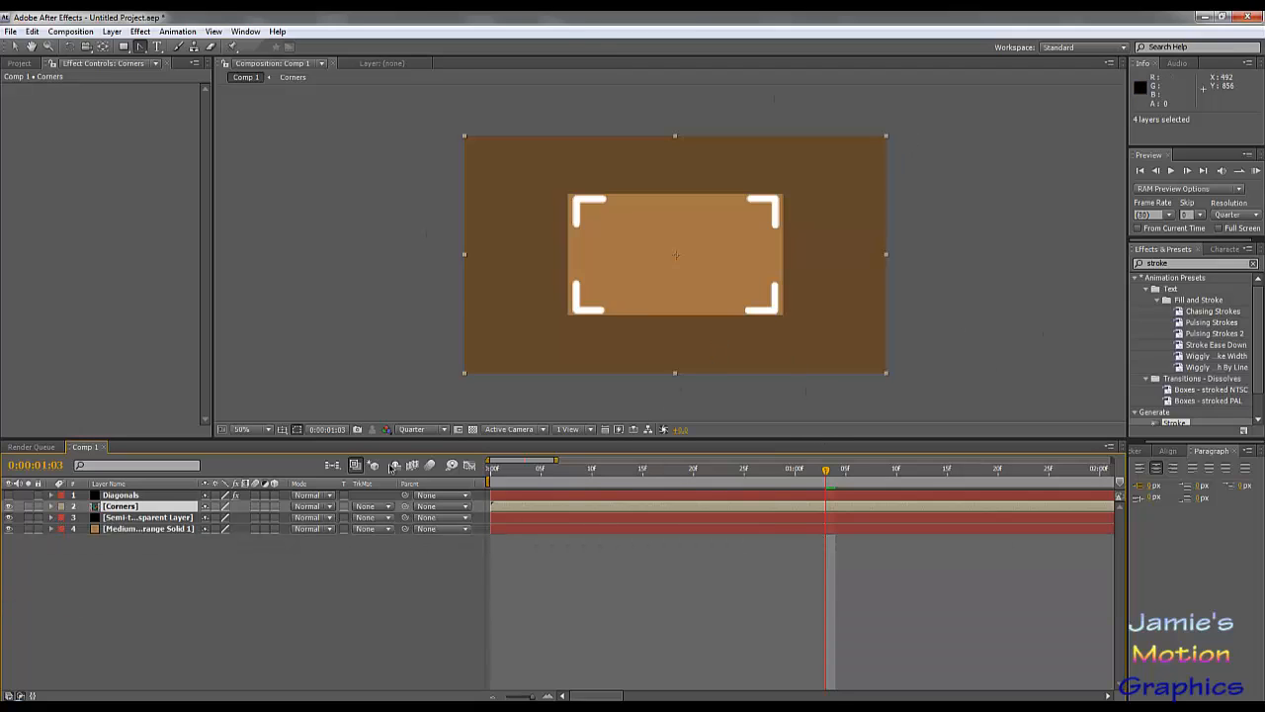
Keyframe Mask 1's opacity on the semi-transparent layer to rise from 0% at frame 0 to 100% at frame 15.
left_click_drag(682, 483, 633, 481)
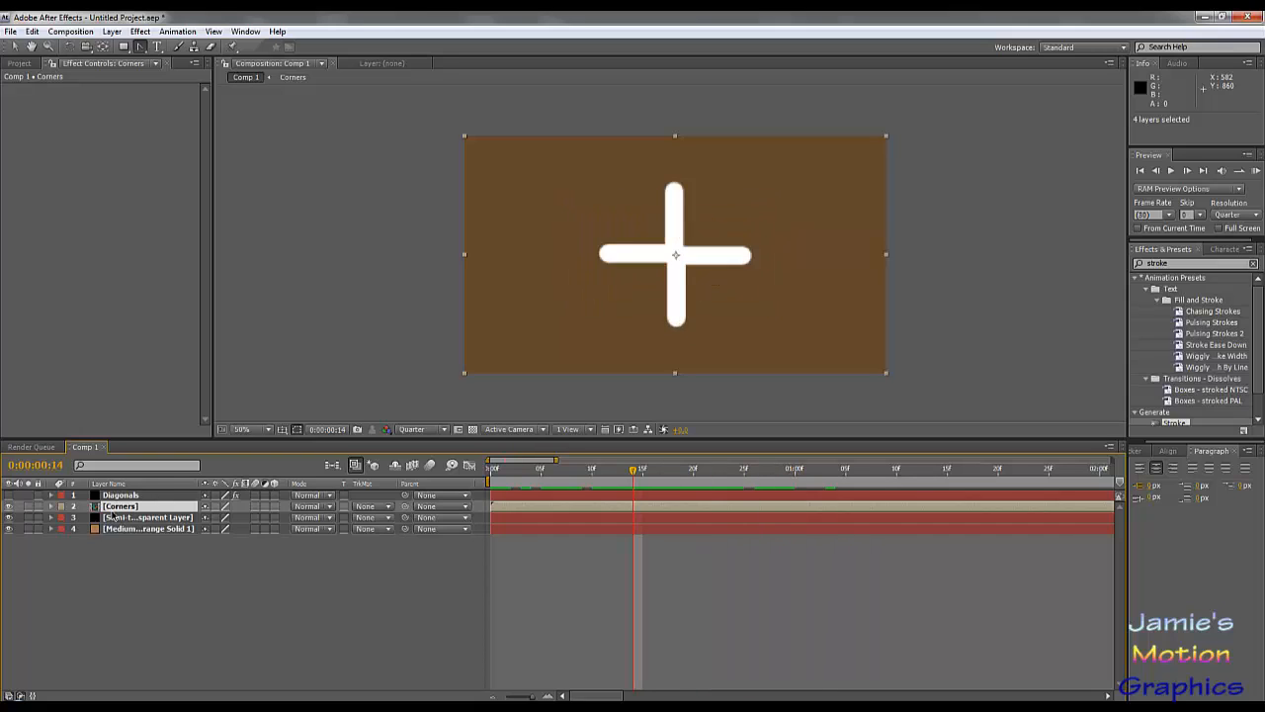
left_click(52, 519)
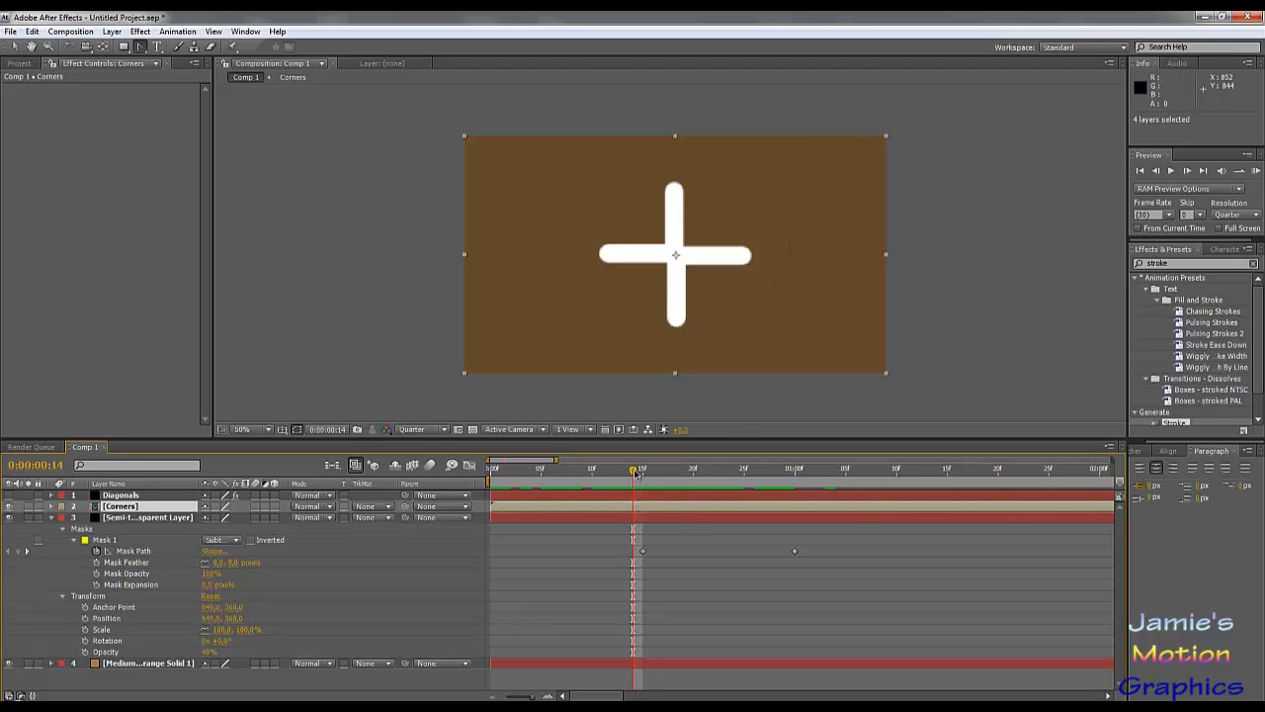
mouse_move(636, 473)
left_mouse_down()
mouse_move(596, 477)
mouse_move(647, 480)
left_mouse_up()
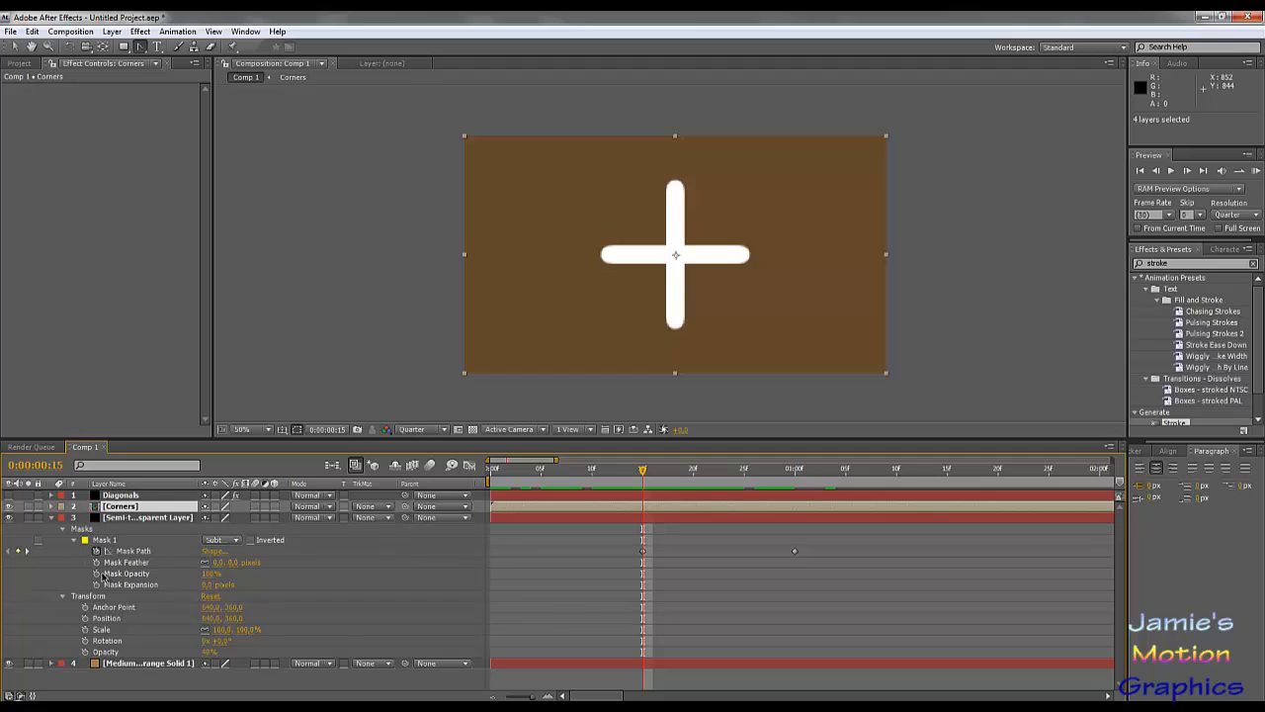
left_click(97, 573)
left_click_drag(645, 476, 491, 472)
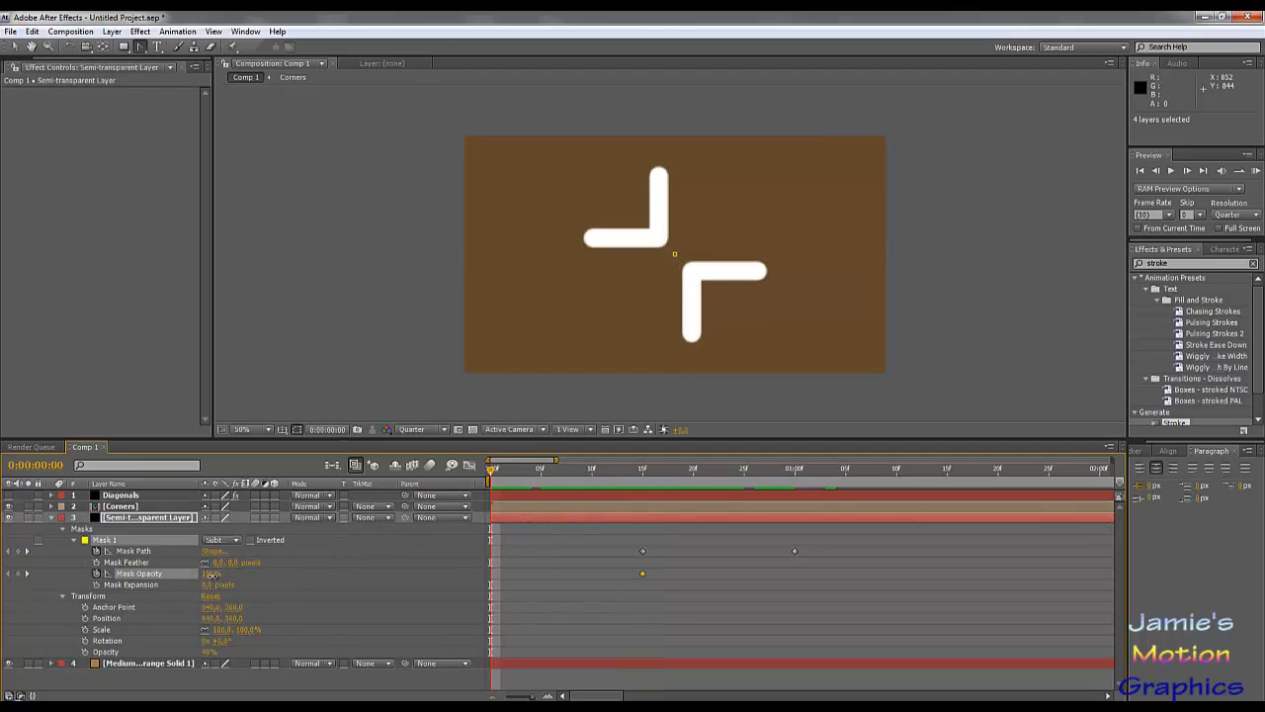
left_click_drag(211, 575, 3, 581)
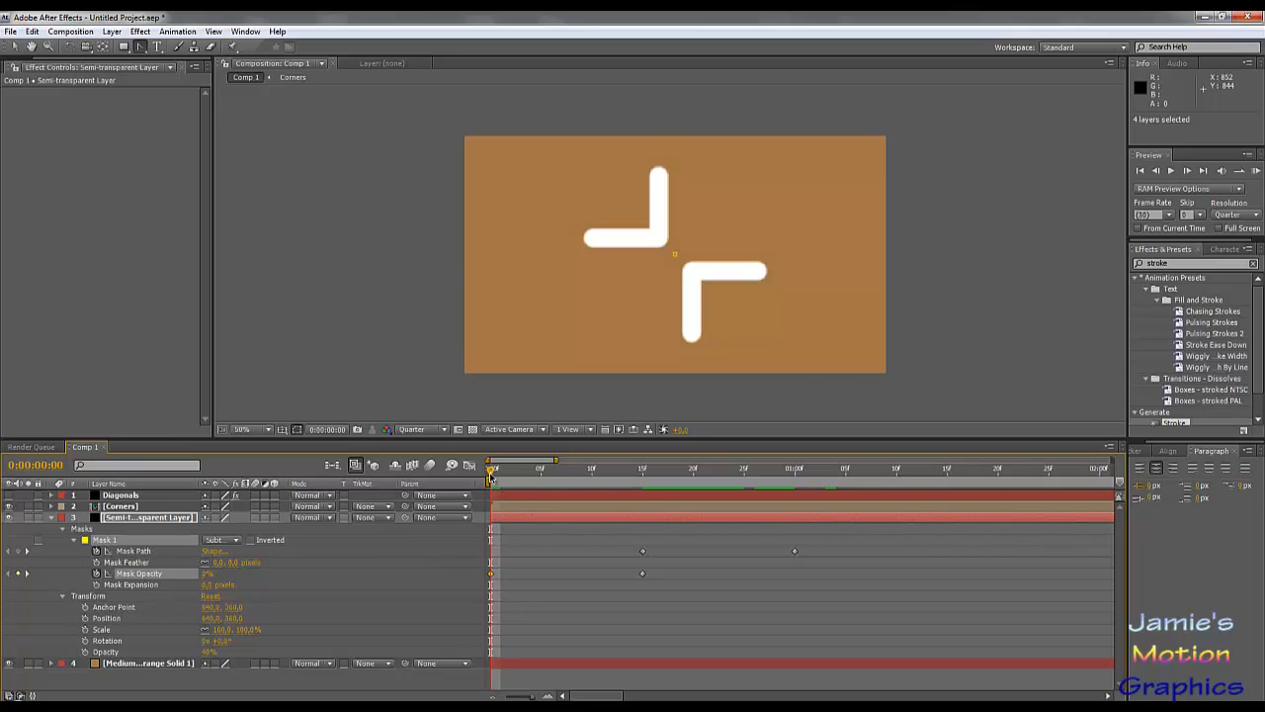
Preview the mask opacity fade from the start of the composition.
left_click_drag(491, 476, 643, 511)
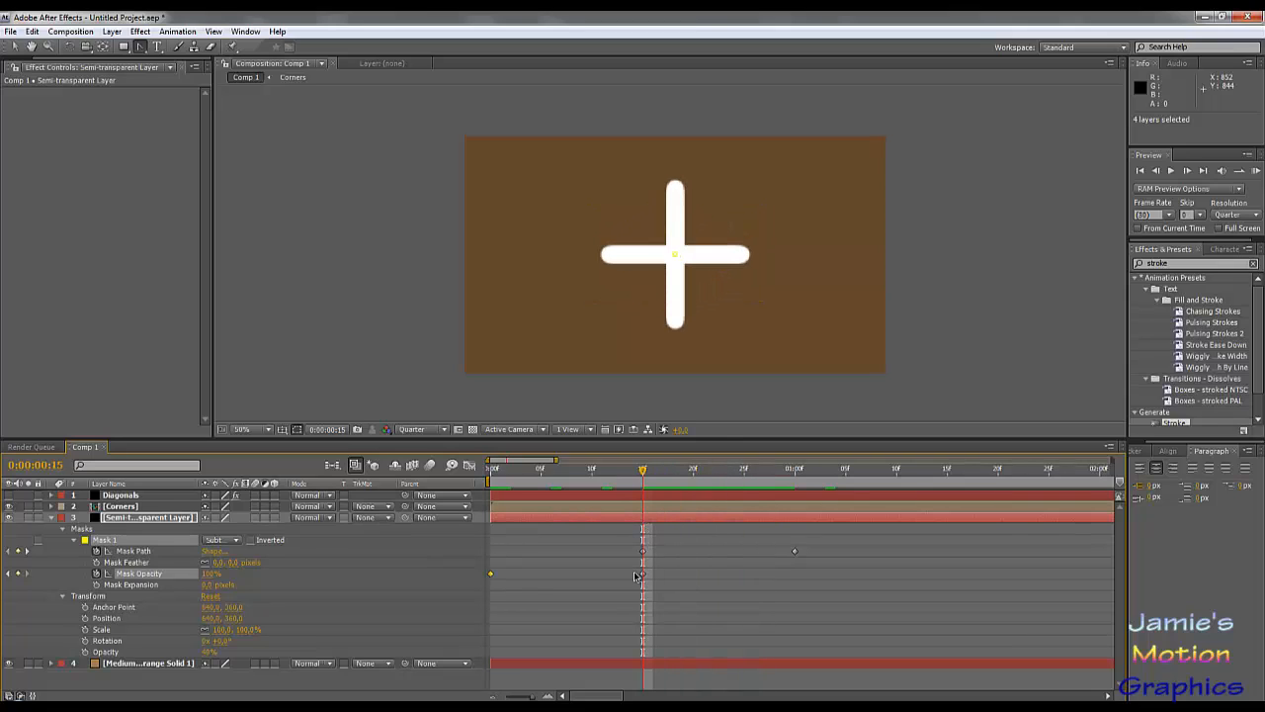
left_click(497, 481)
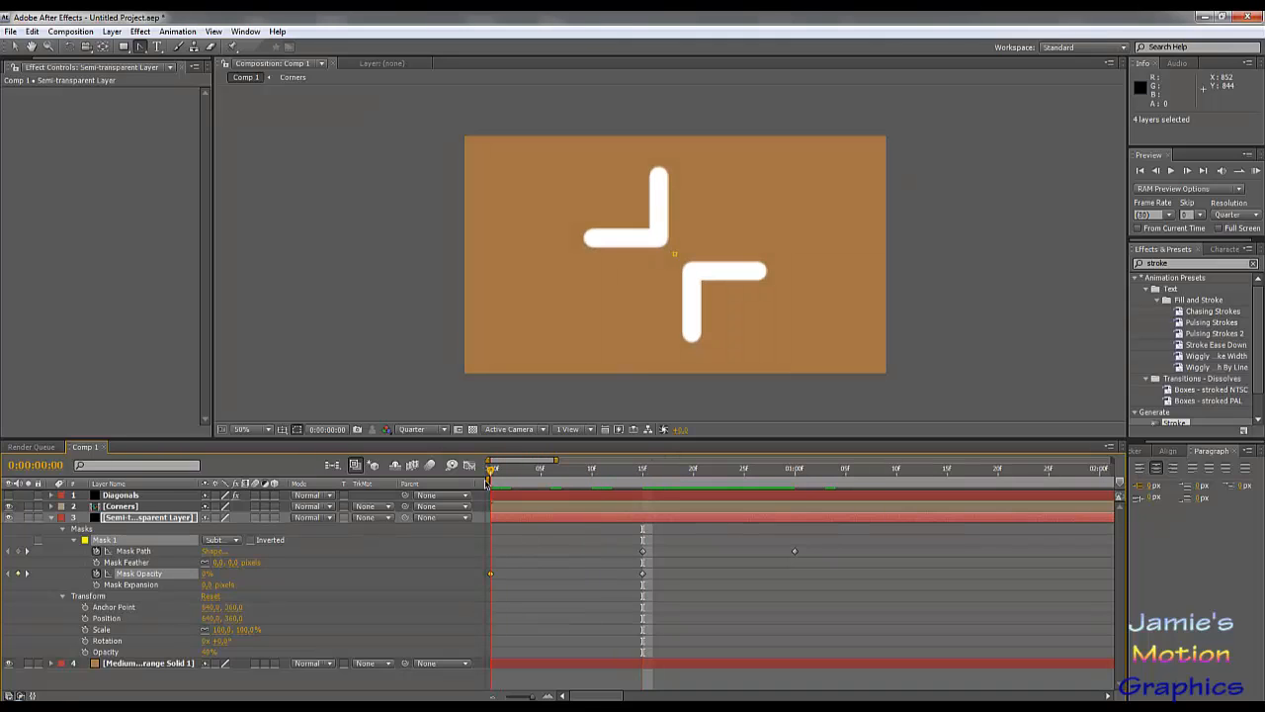
left_click(1171, 171)
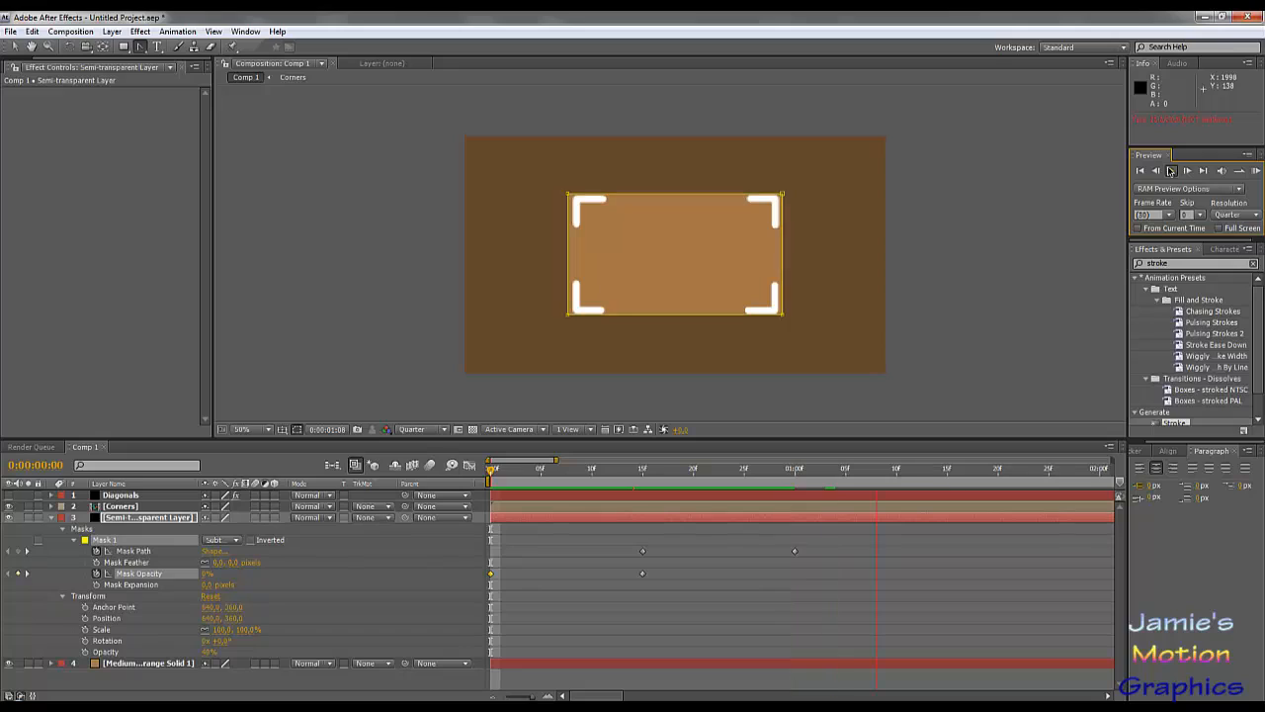
left_click(1171, 171)
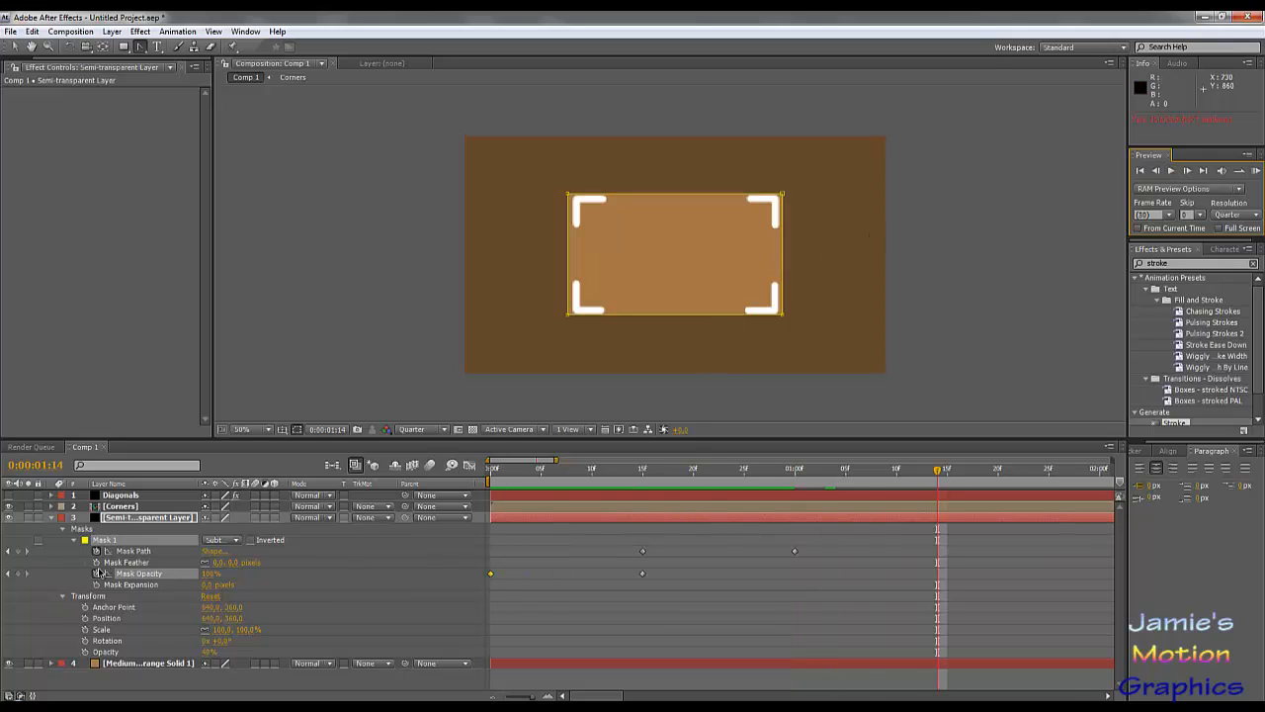
Remove all Mask Opacity keyframes from the semi-transparent layer and return the playhead to frame 0.
left_click(96, 574)
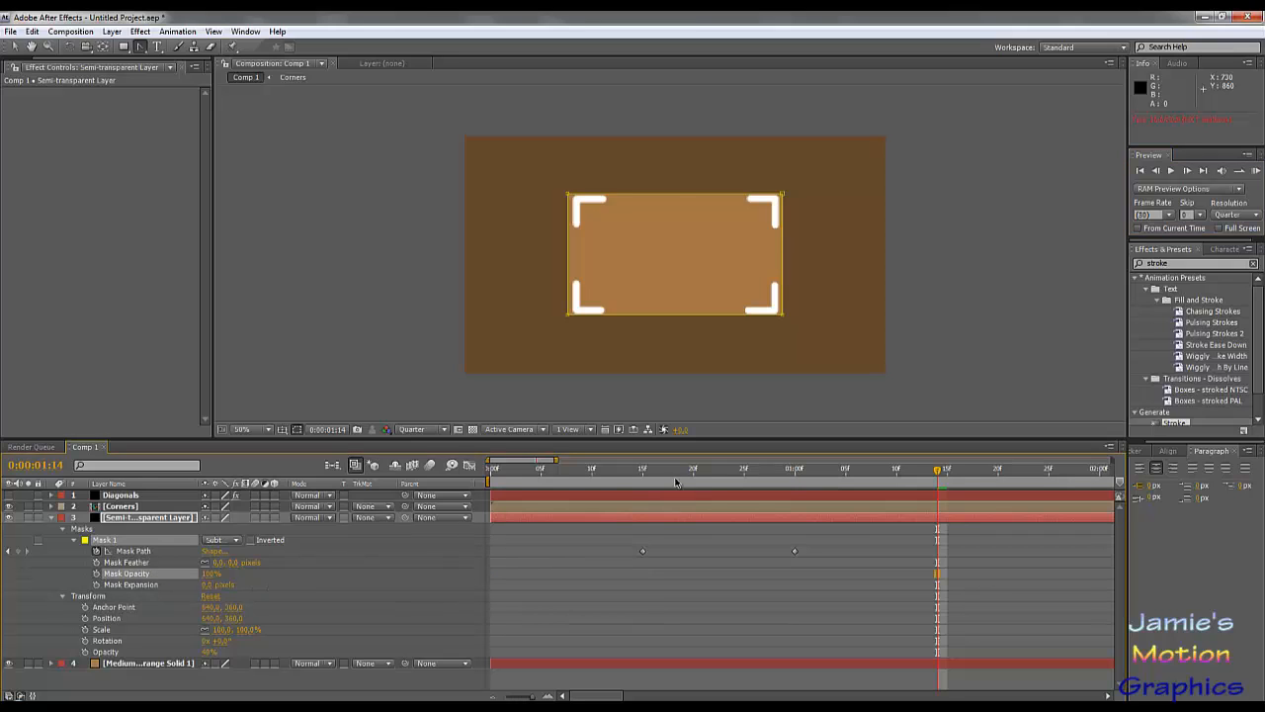
left_click_drag(672, 472, 493, 483)
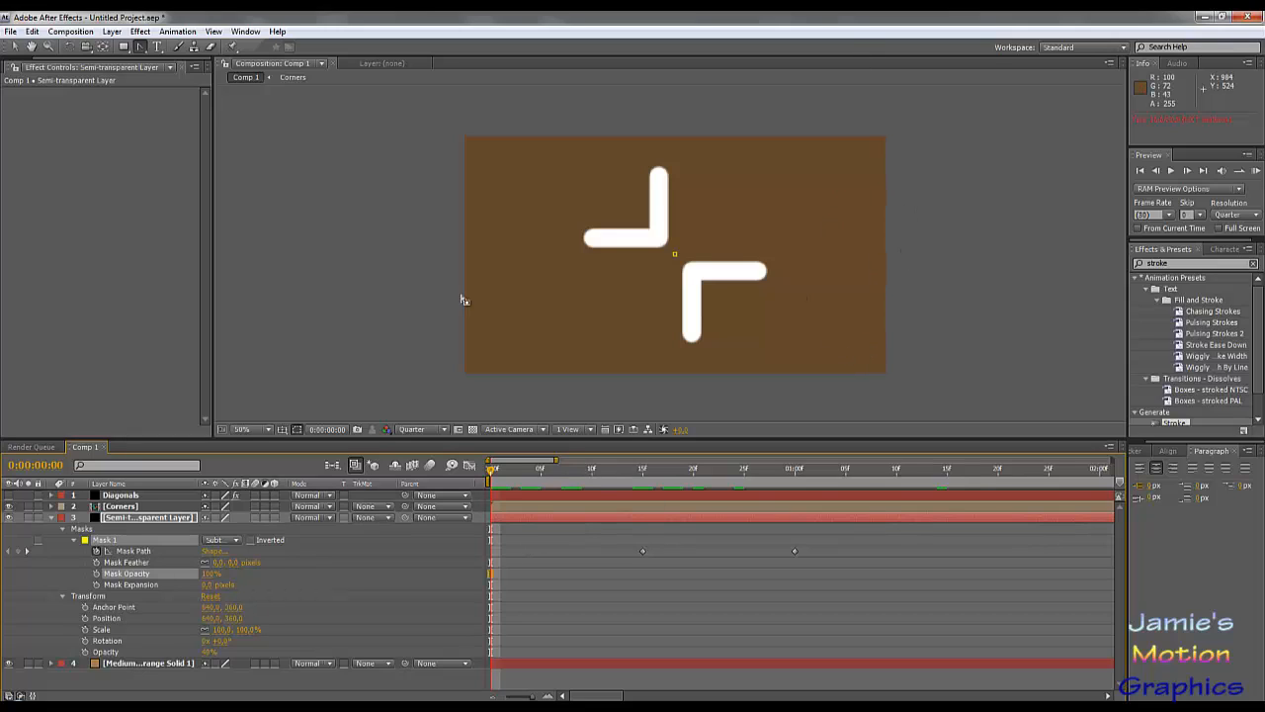
Change the semi-transparent layer's solid color to orange FFB400.
left_click(125, 520)
left_click(75, 31)
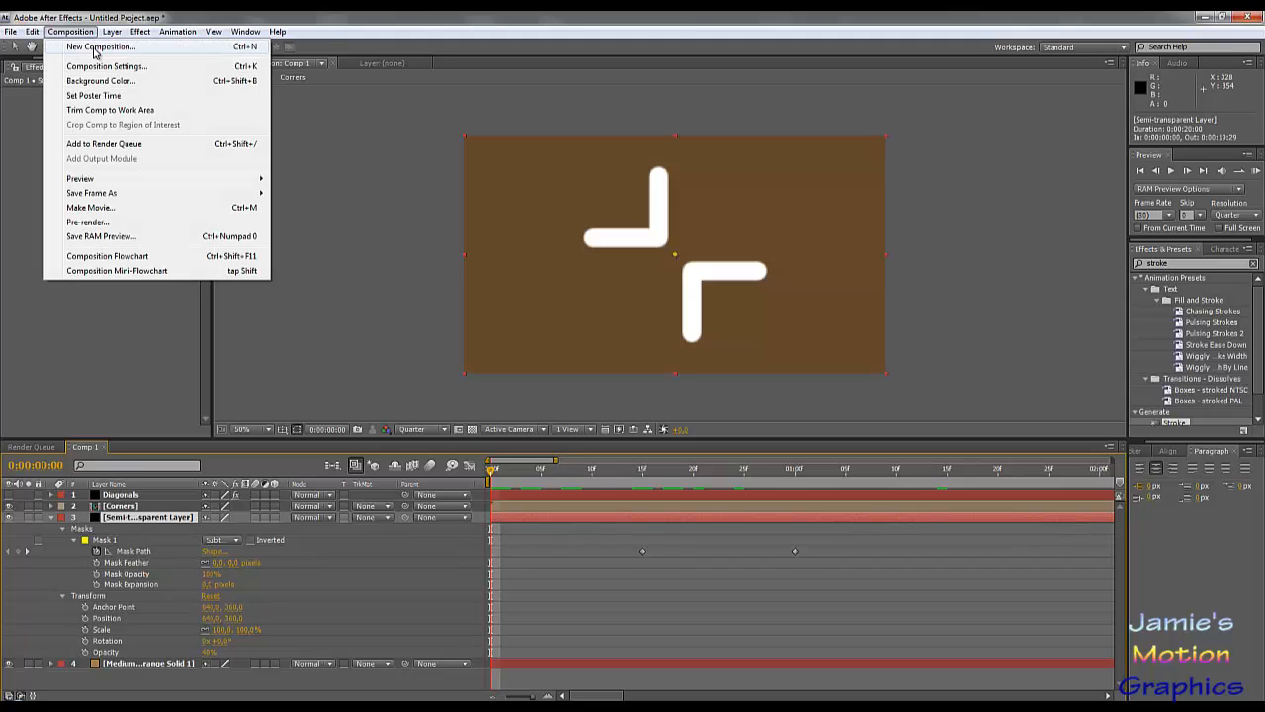
mouse_move(112, 33)
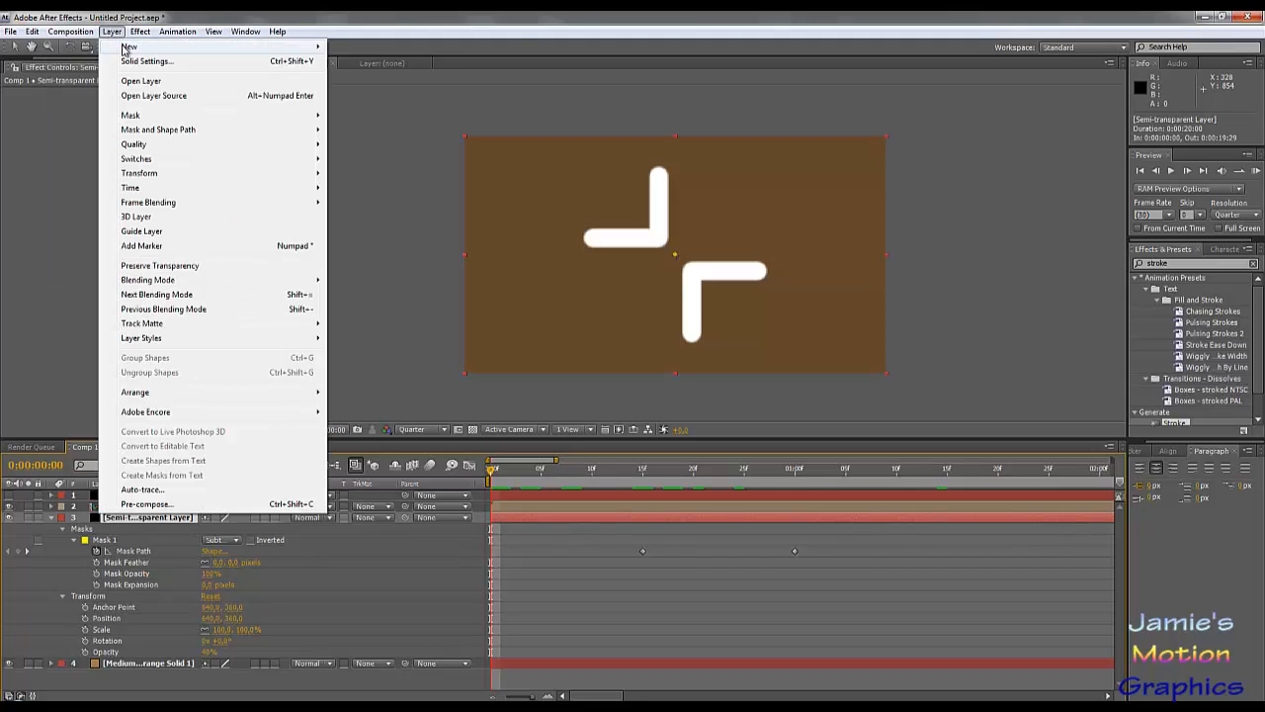
left_click(241, 61)
left_click(1123, 525)
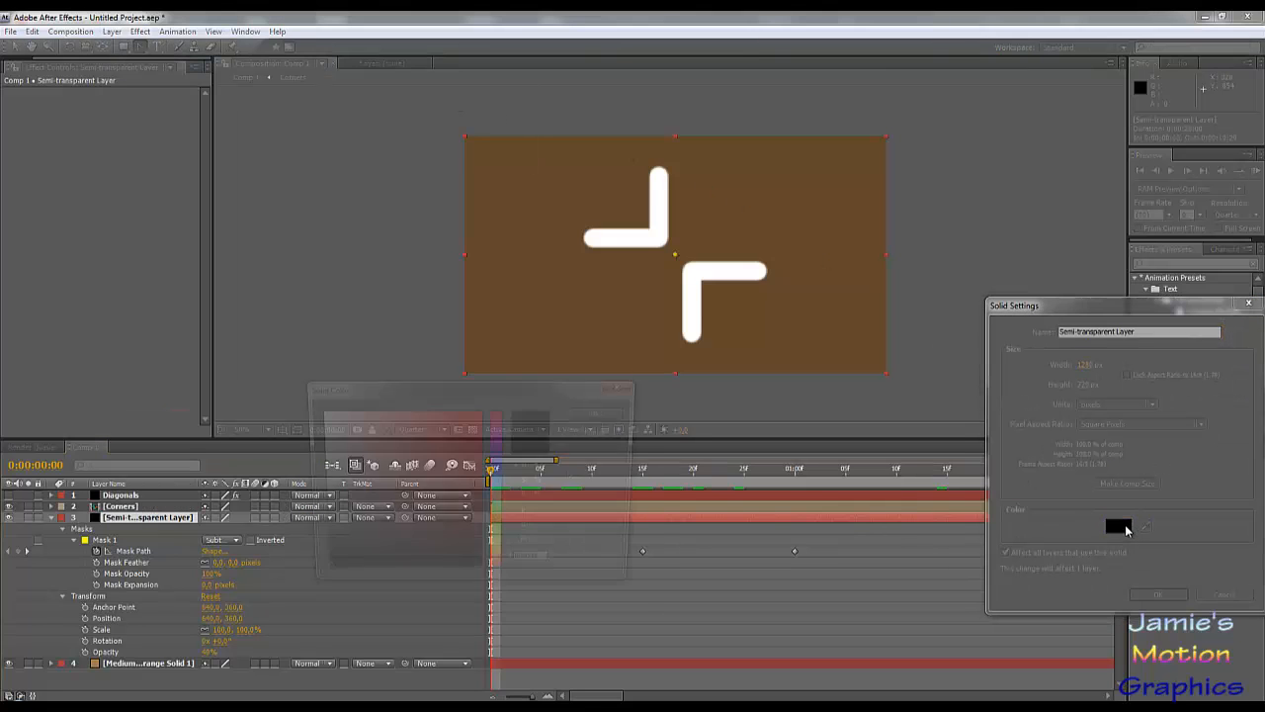
left_click_drag(503, 562, 499, 563)
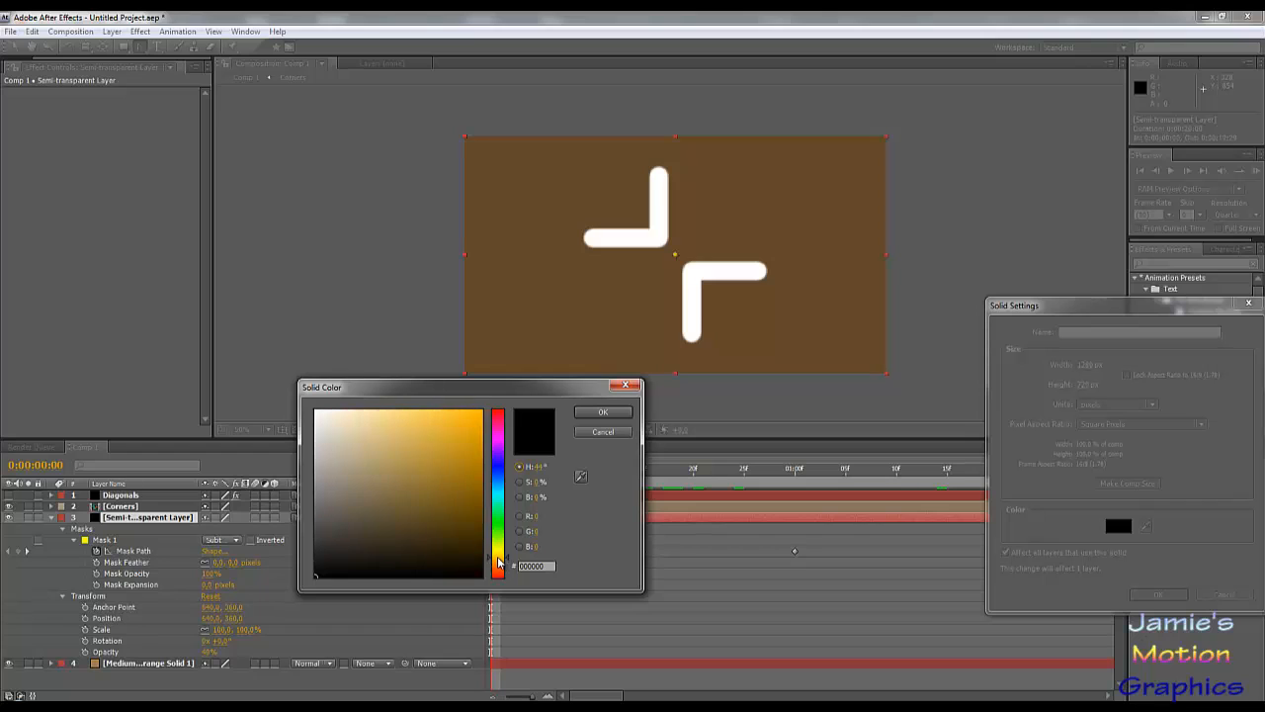
left_click_drag(469, 506, 543, 353)
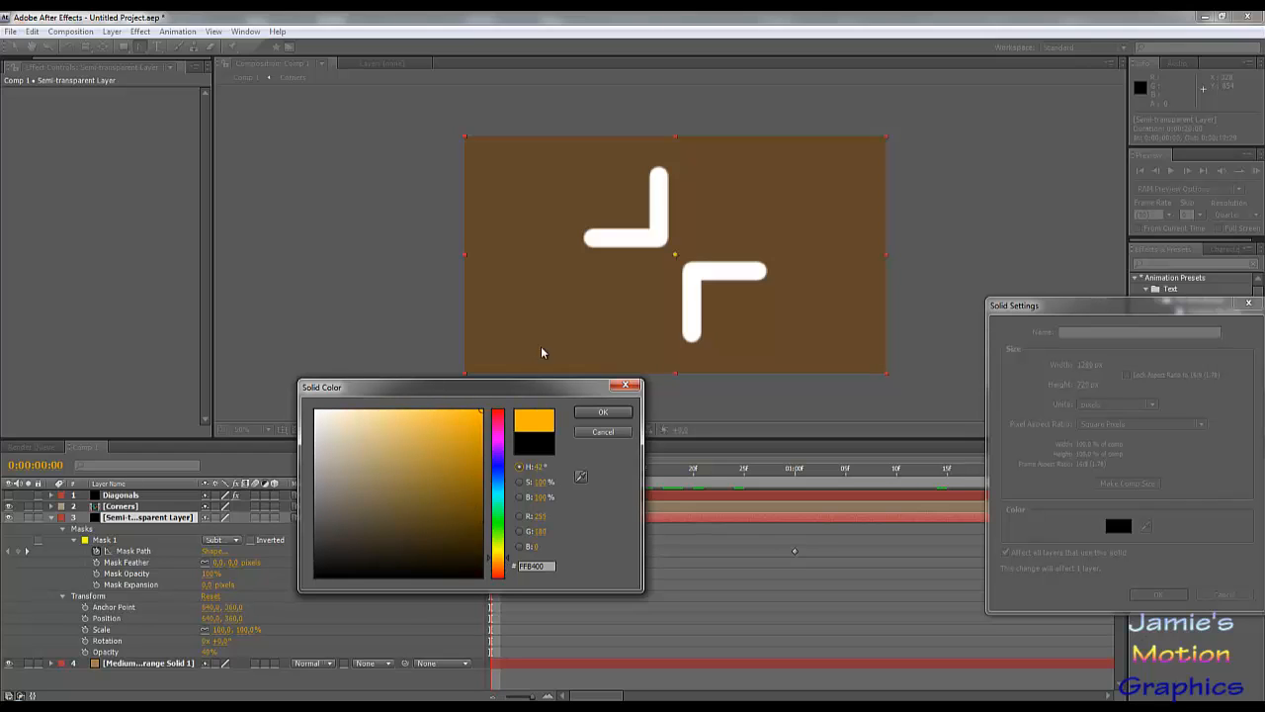
left_click(604, 412)
left_click(1160, 594)
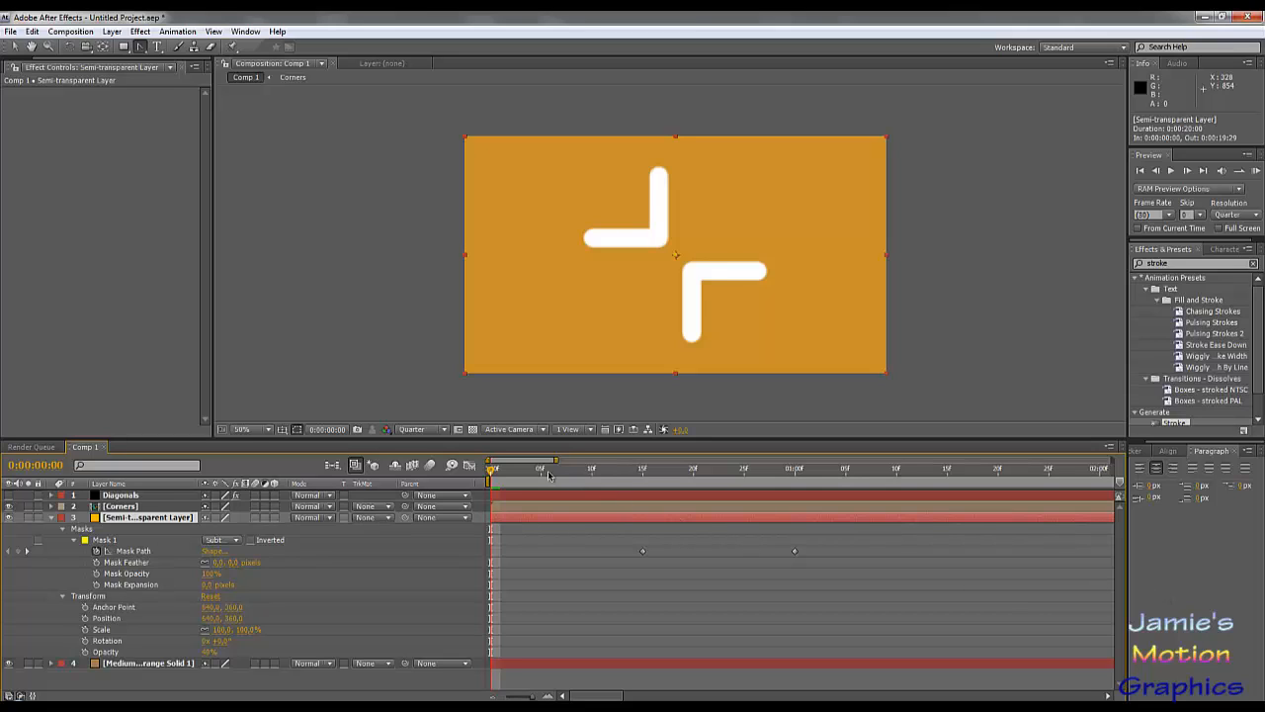
Check the recolored mask animation in the timeline and undo the solid color change.
left_click_drag(549, 476, 720, 512)
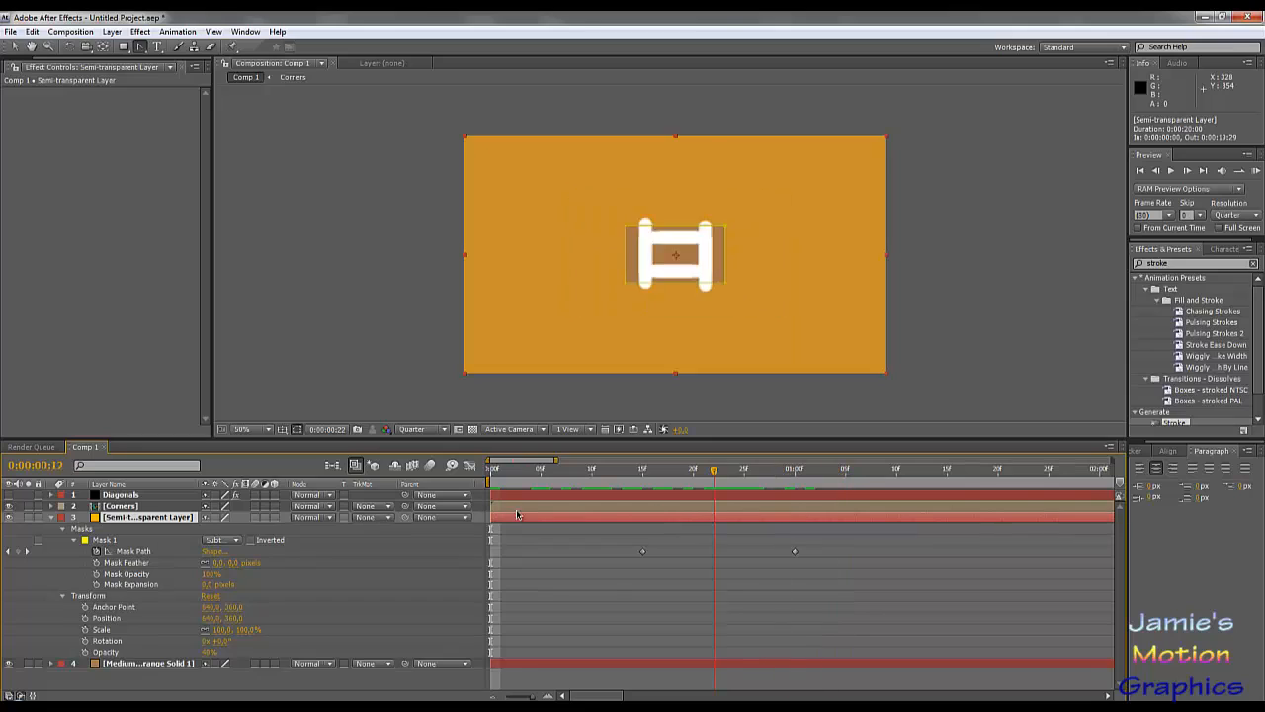
left_click_drag(517, 515, 427, 518)
key("ctrl+z")
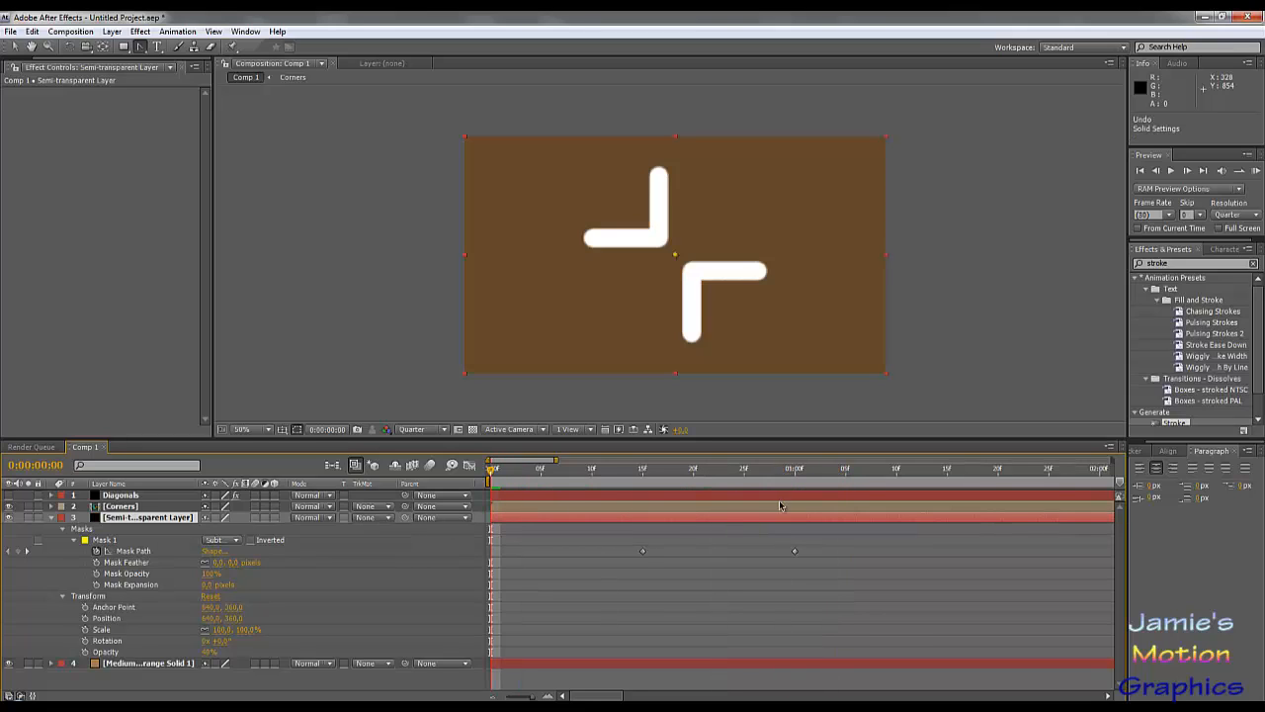
Place the playhead at the 1-second mark and clear the effects search while the Corners layer is selected.
key("space")
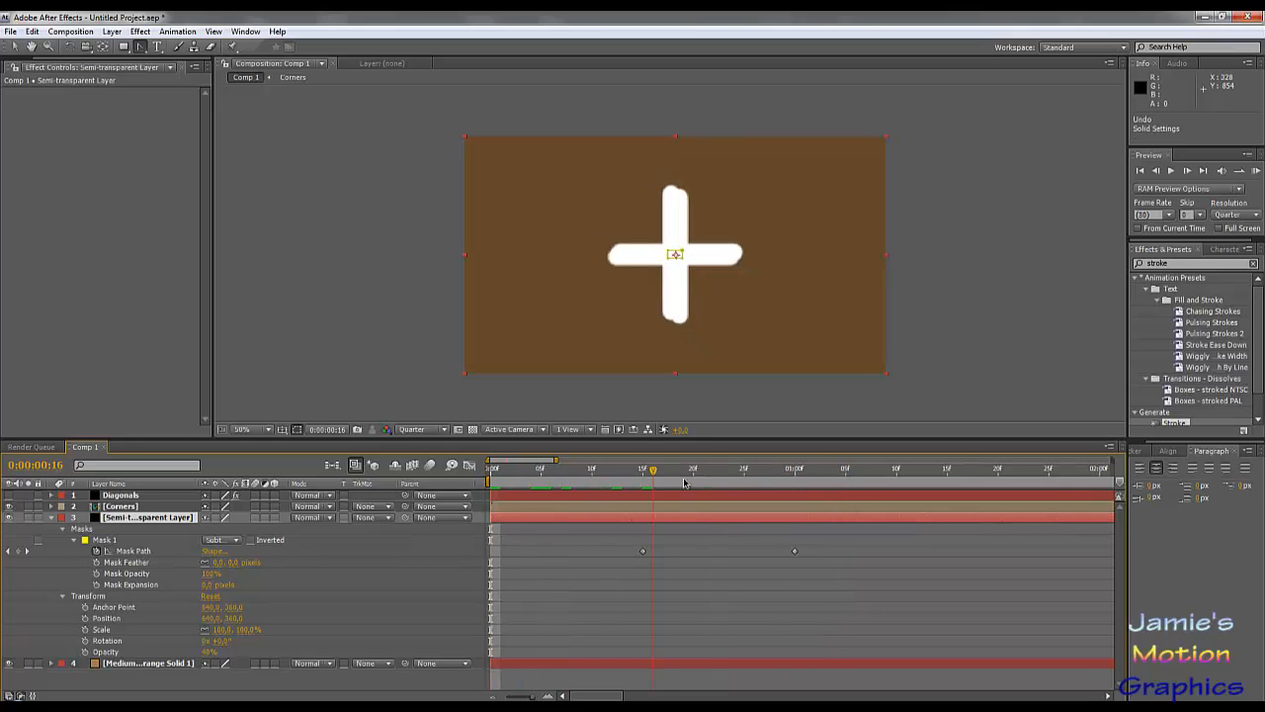
key("j")
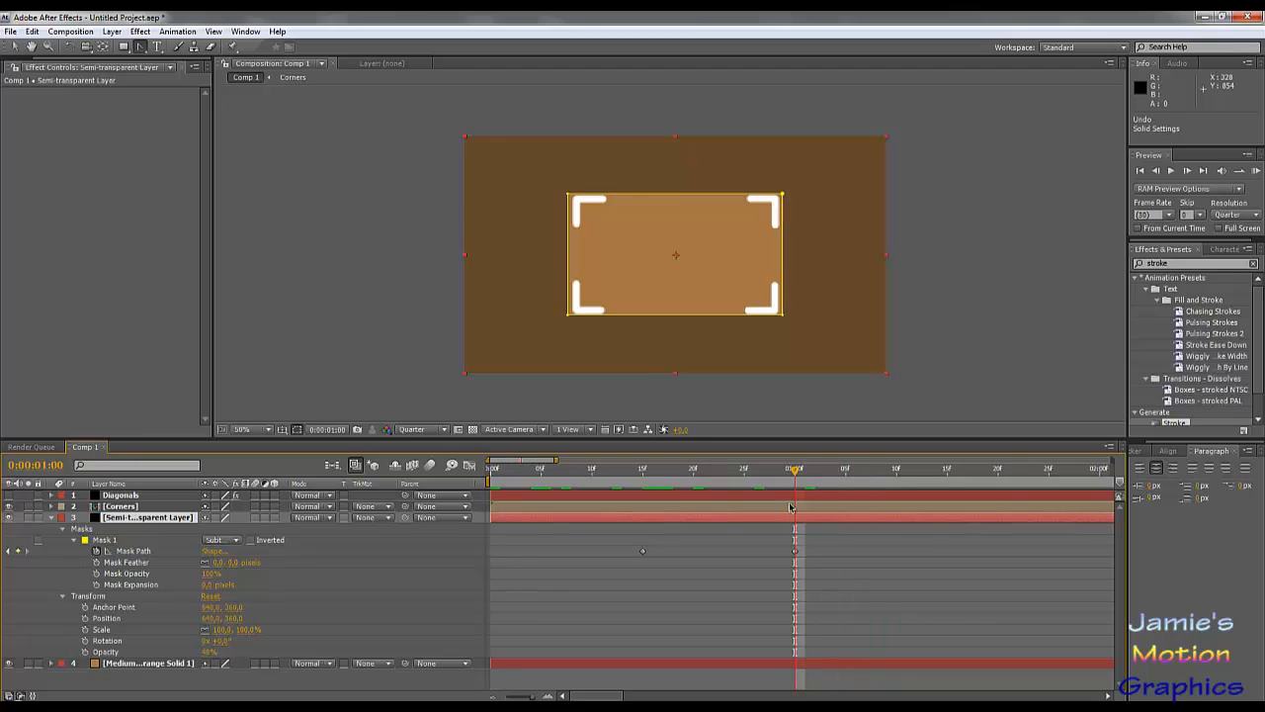
left_click(120, 506)
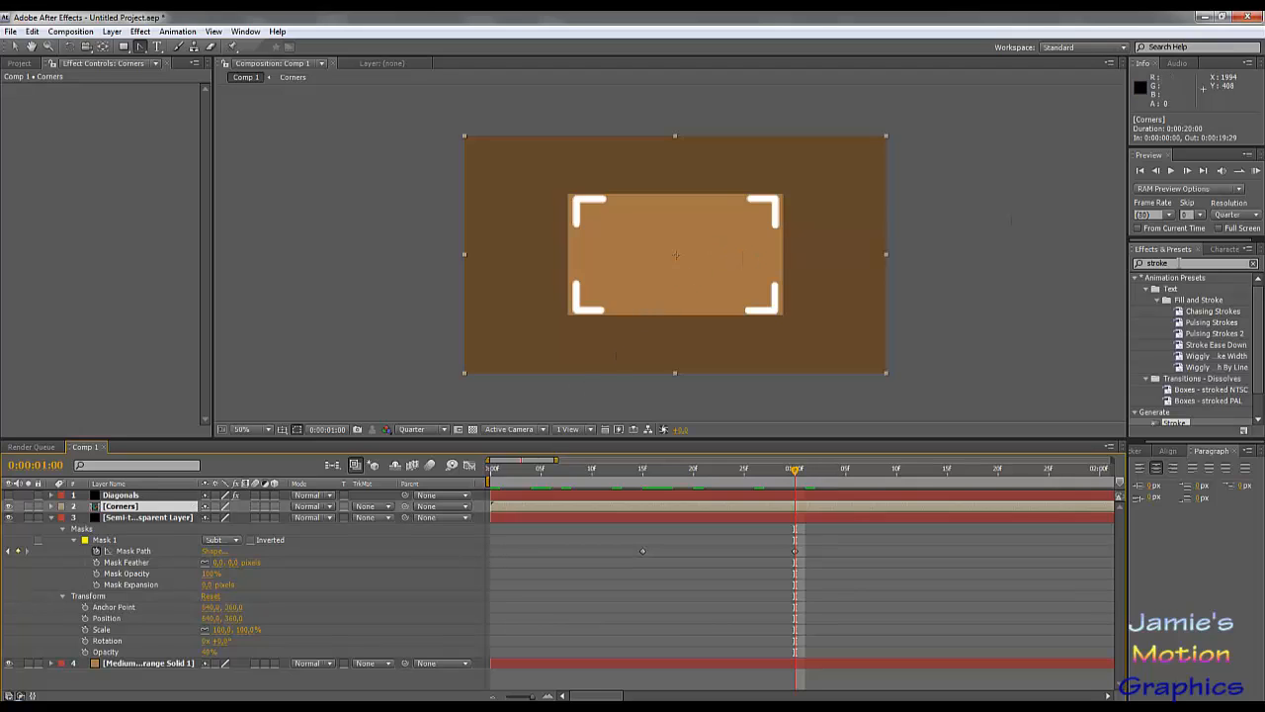
key("ctrl+5")
key("BackSpace")
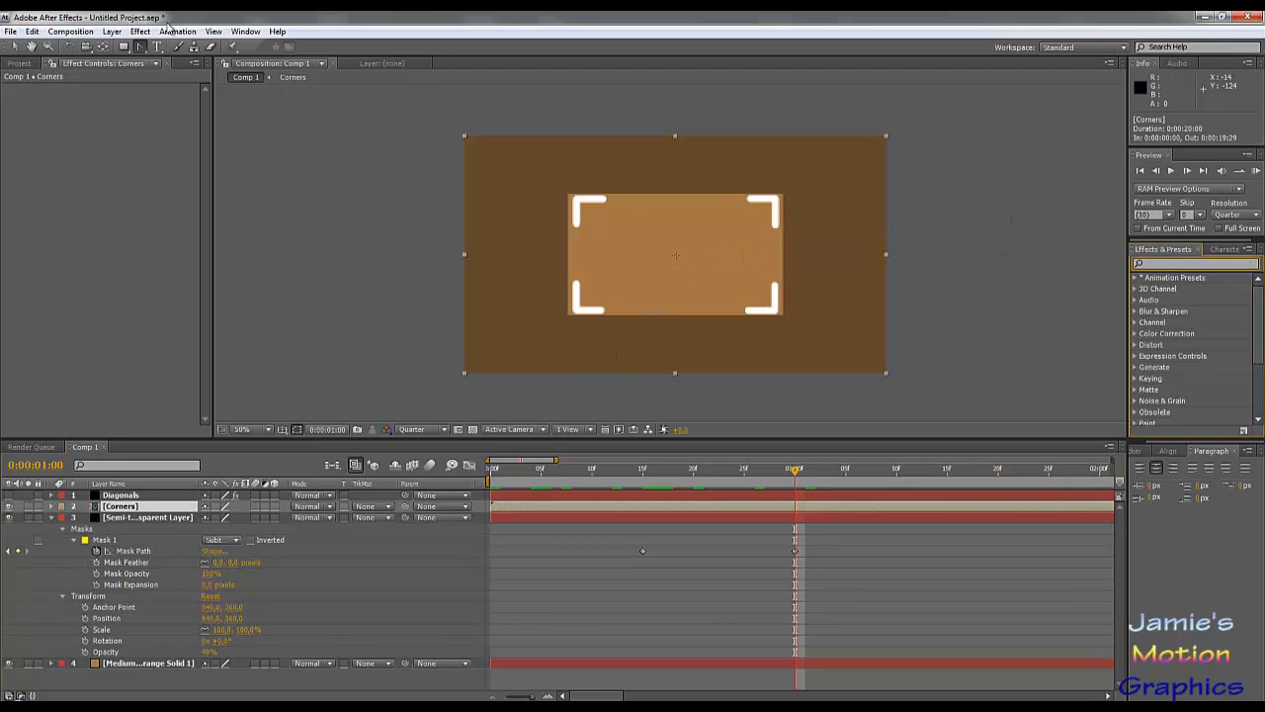
Add a new text layer and place it between the semi-transparent layer and the orange background solid.
left_click(120, 33)
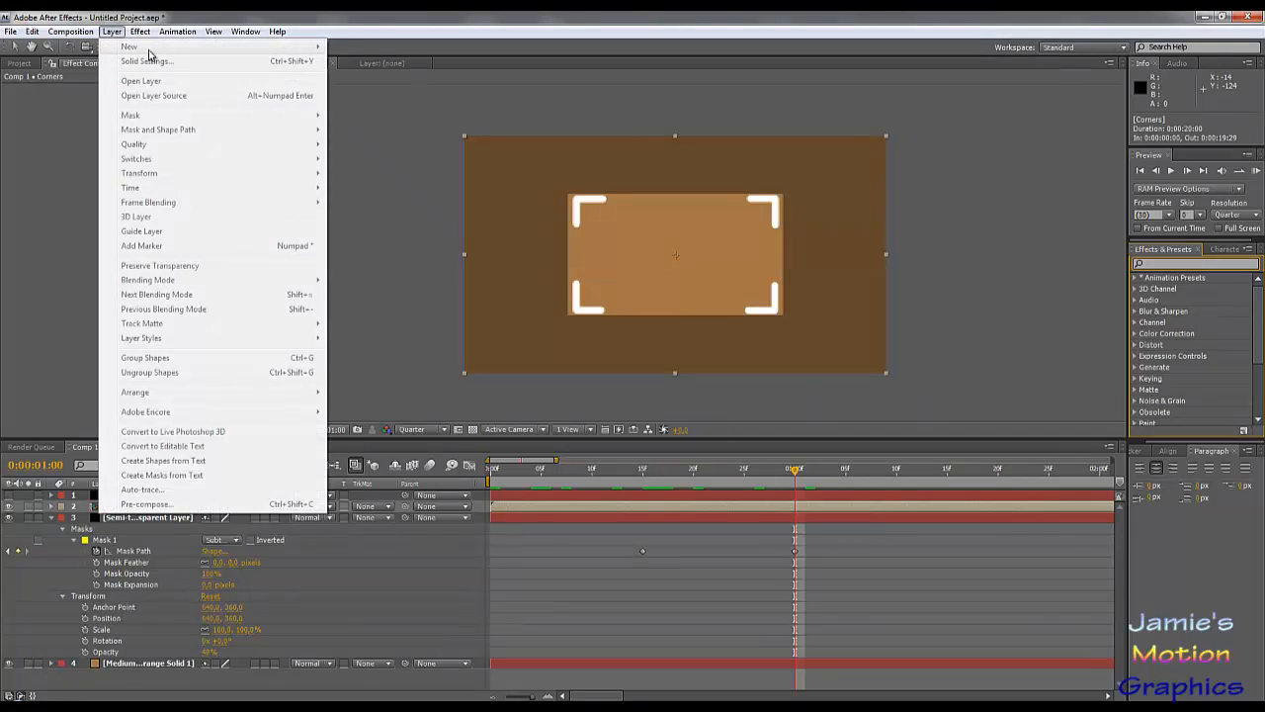
left_click(369, 566)
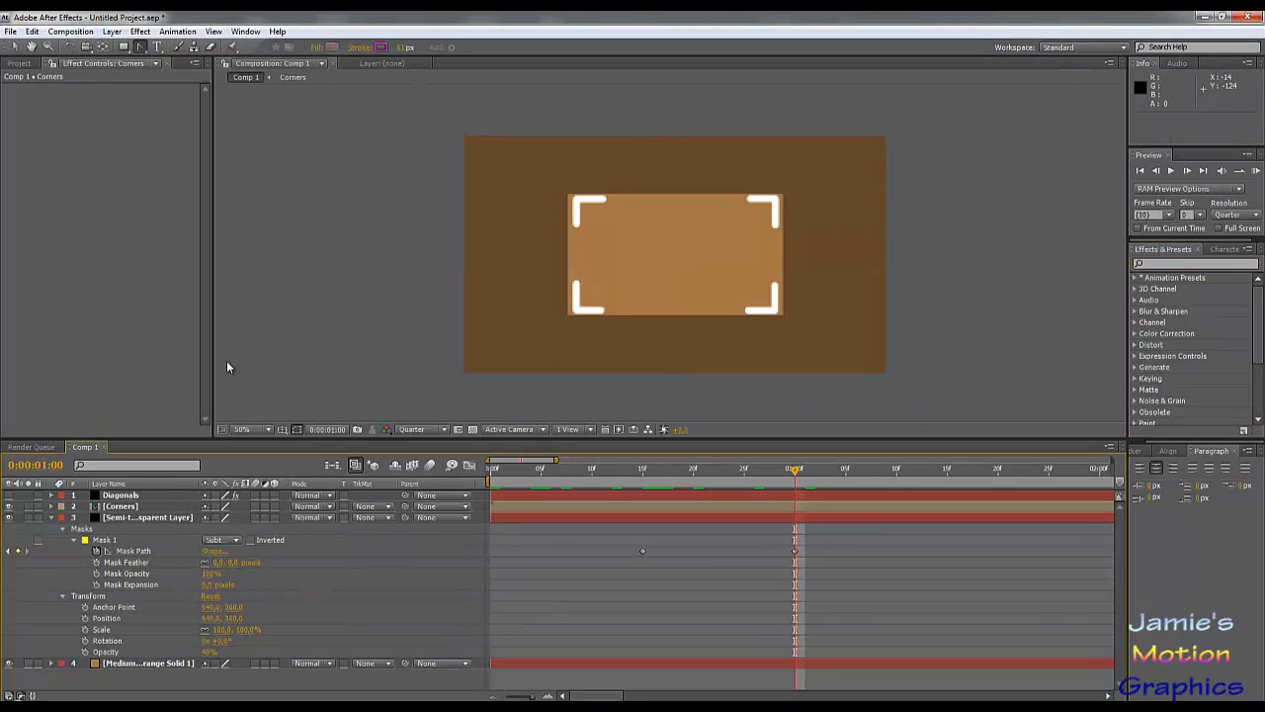
left_click(119, 32)
mouse_move(135, 52)
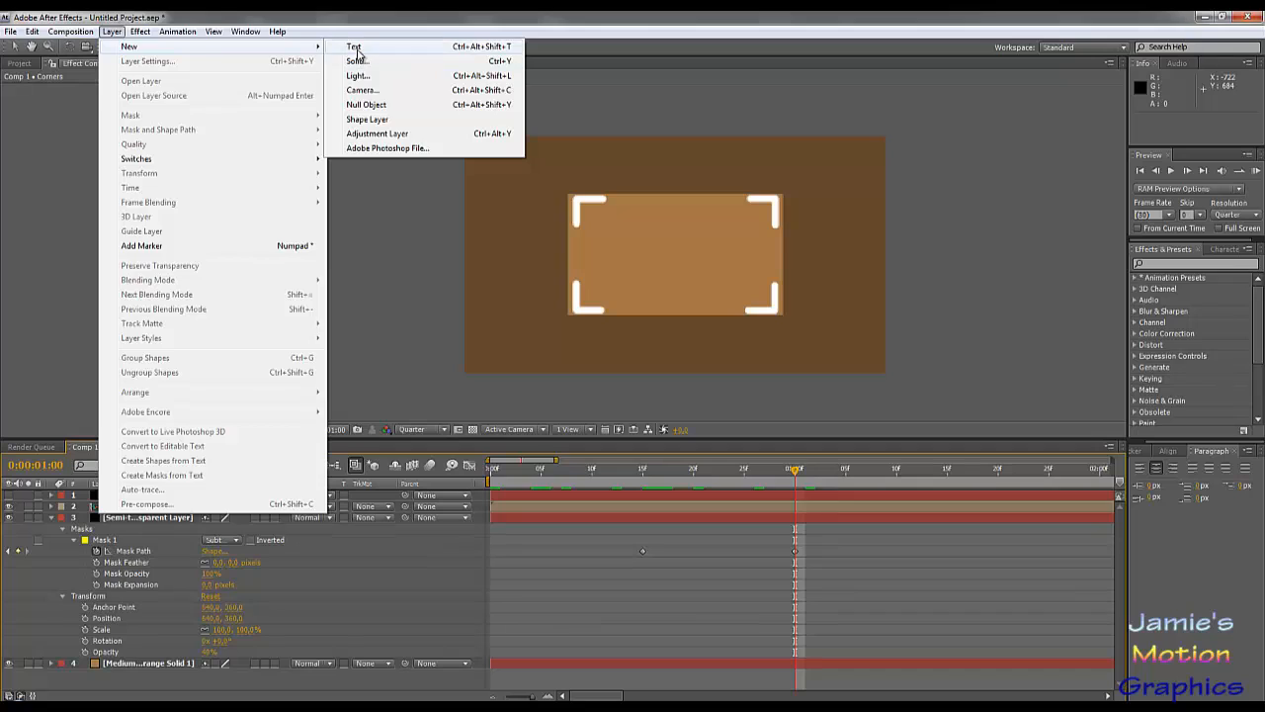
left_click(368, 47)
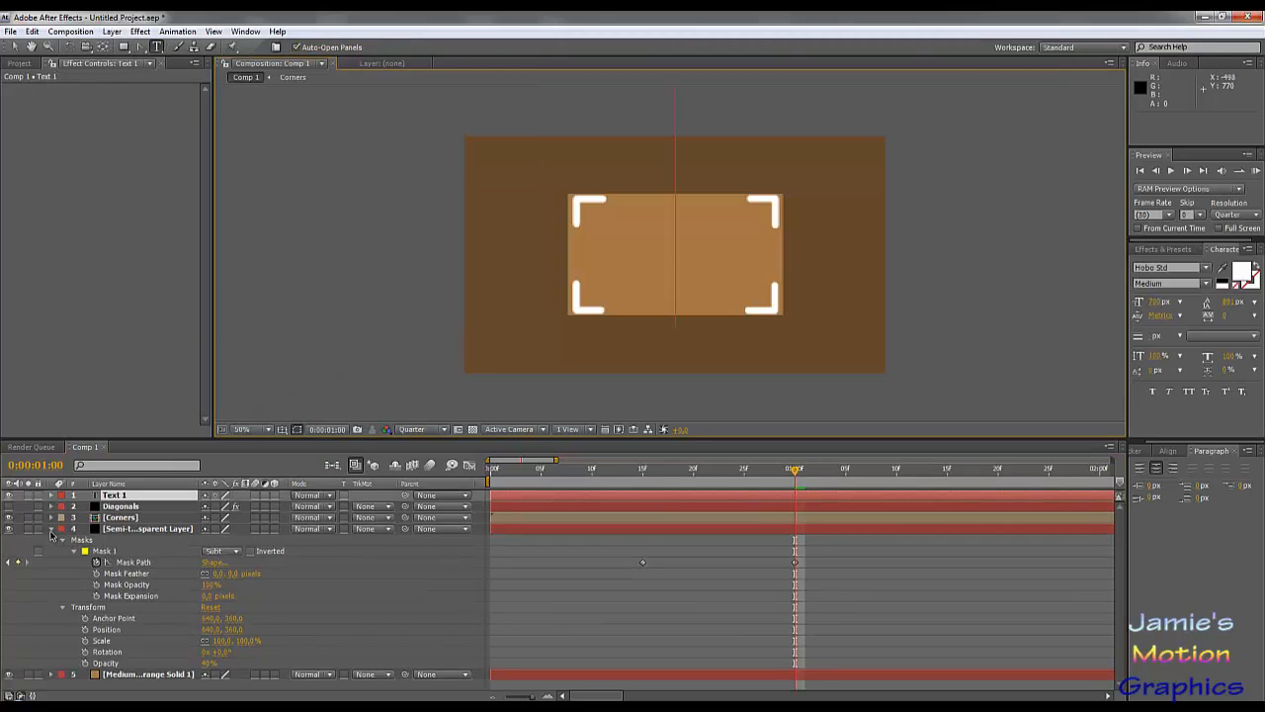
left_click(51, 529)
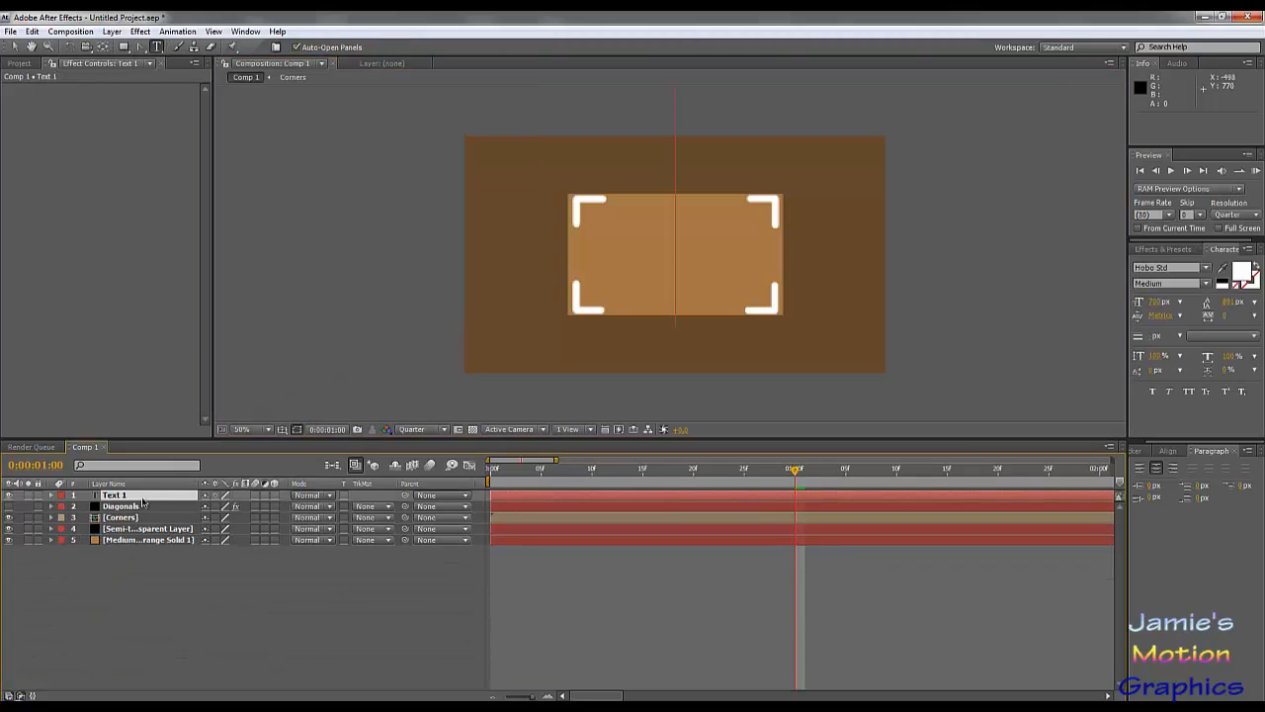
left_click_drag(142, 502, 142, 537)
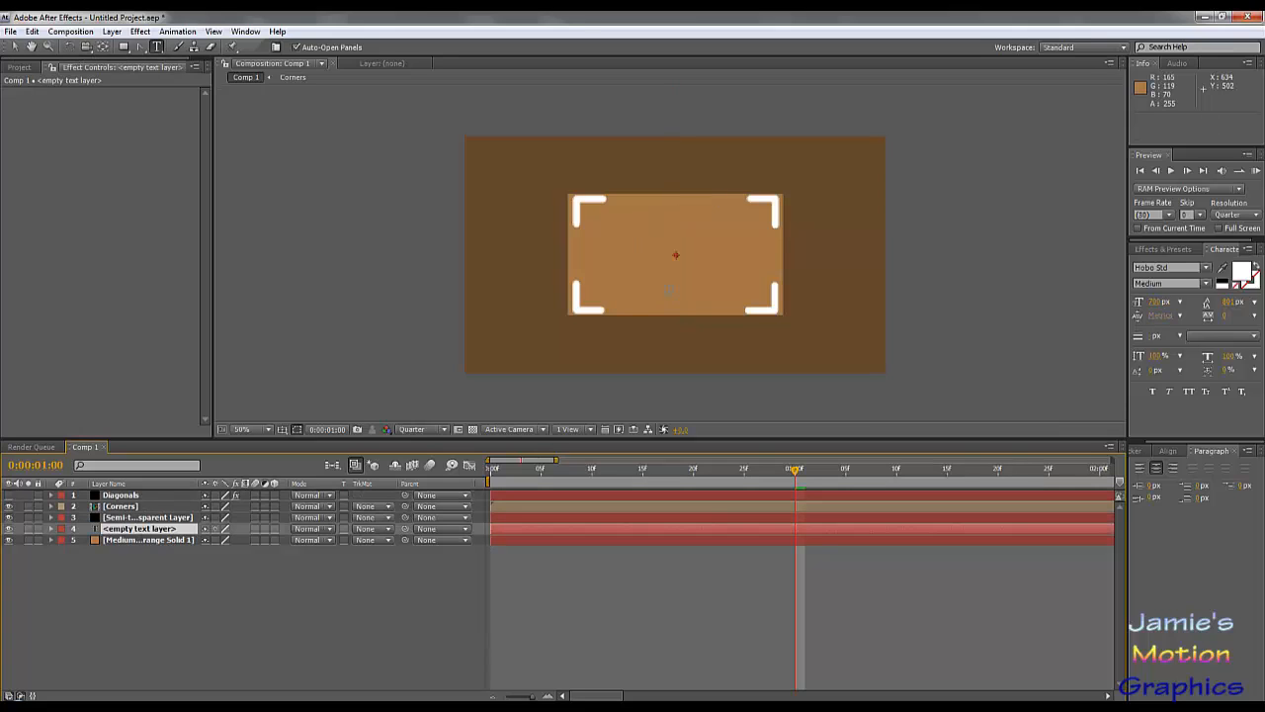
Create a white text layer reading "Jamie's Motion Graphics", with "Motion" and "Graphics" each starting a new line.
left_click(610, 242)
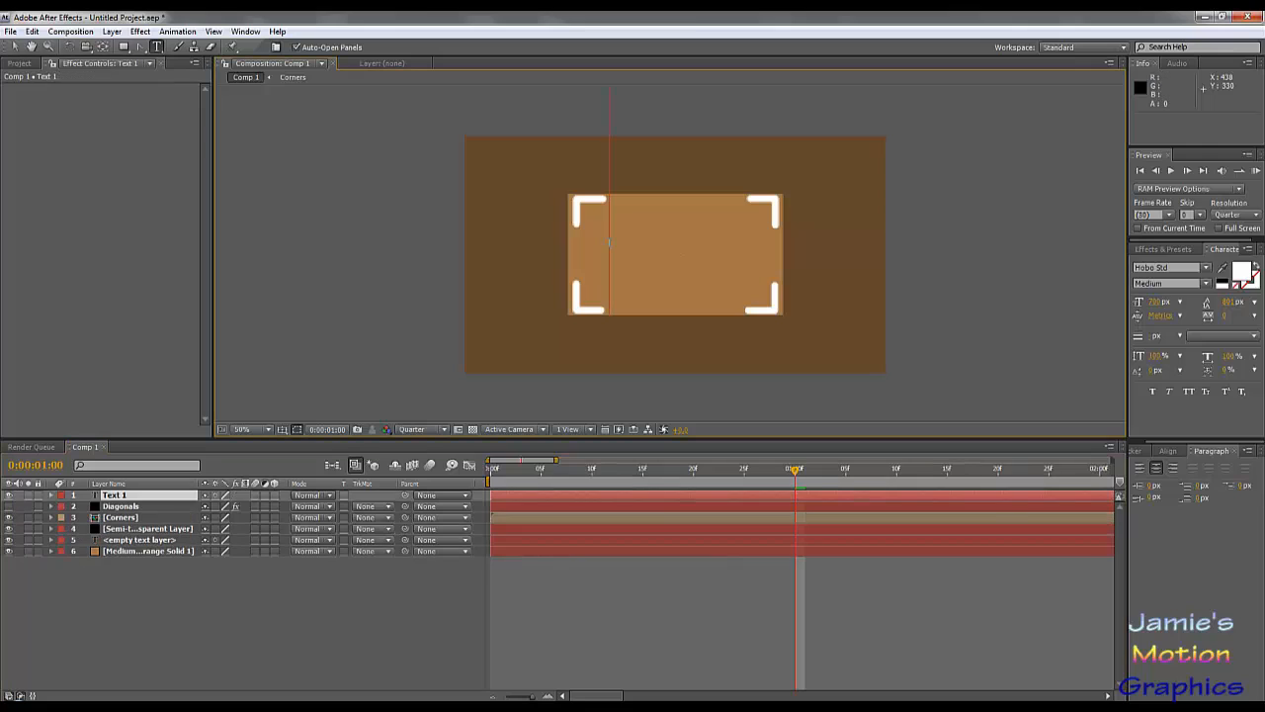
type("J")
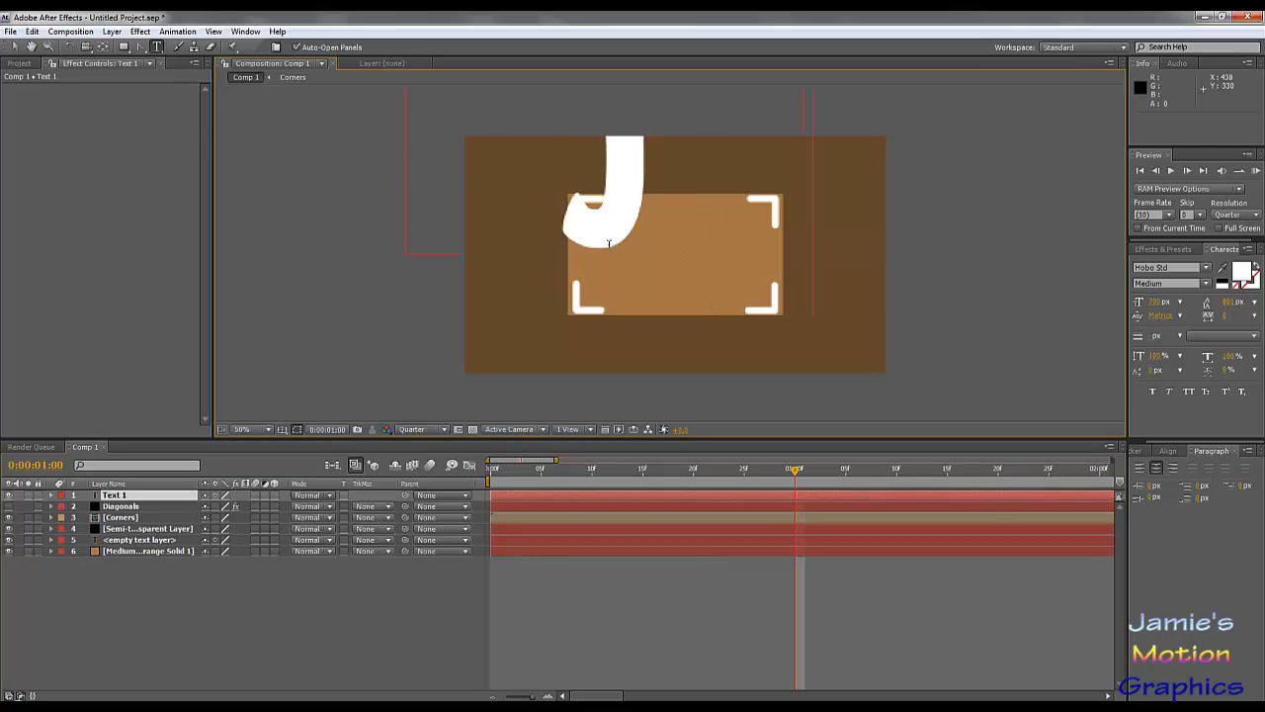
type("amie's")
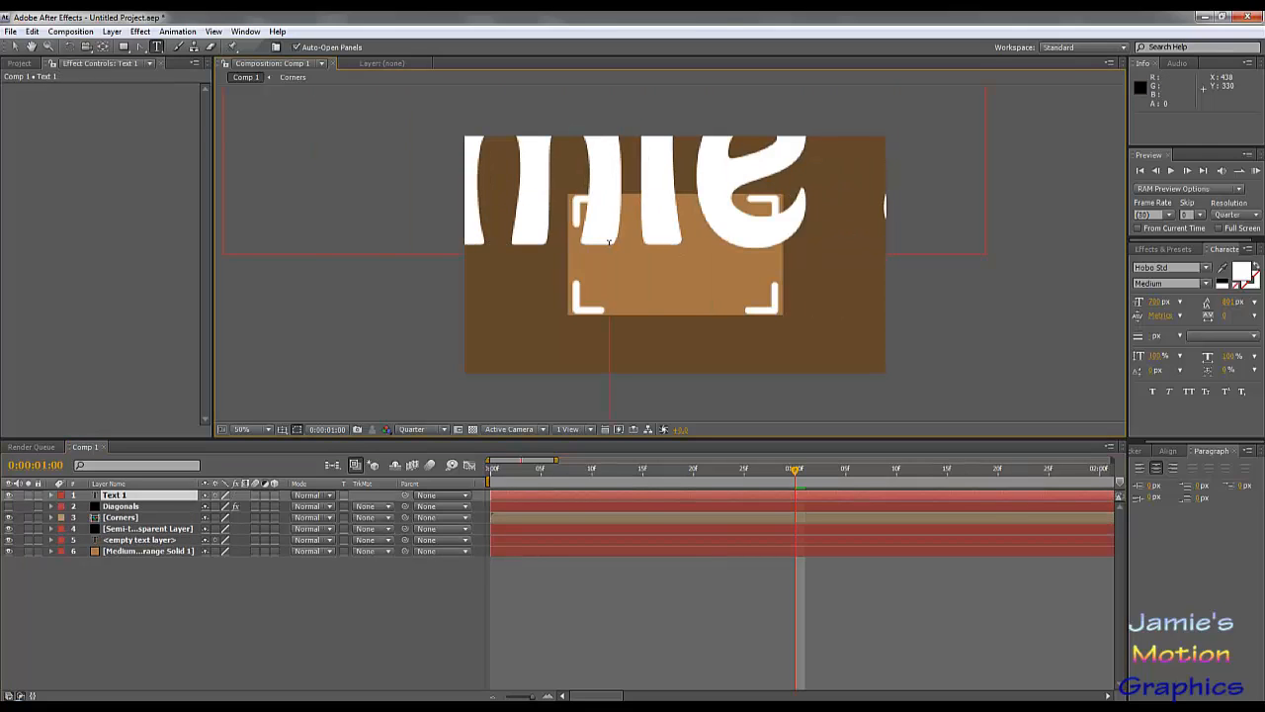
key("Return")
type("Motion")
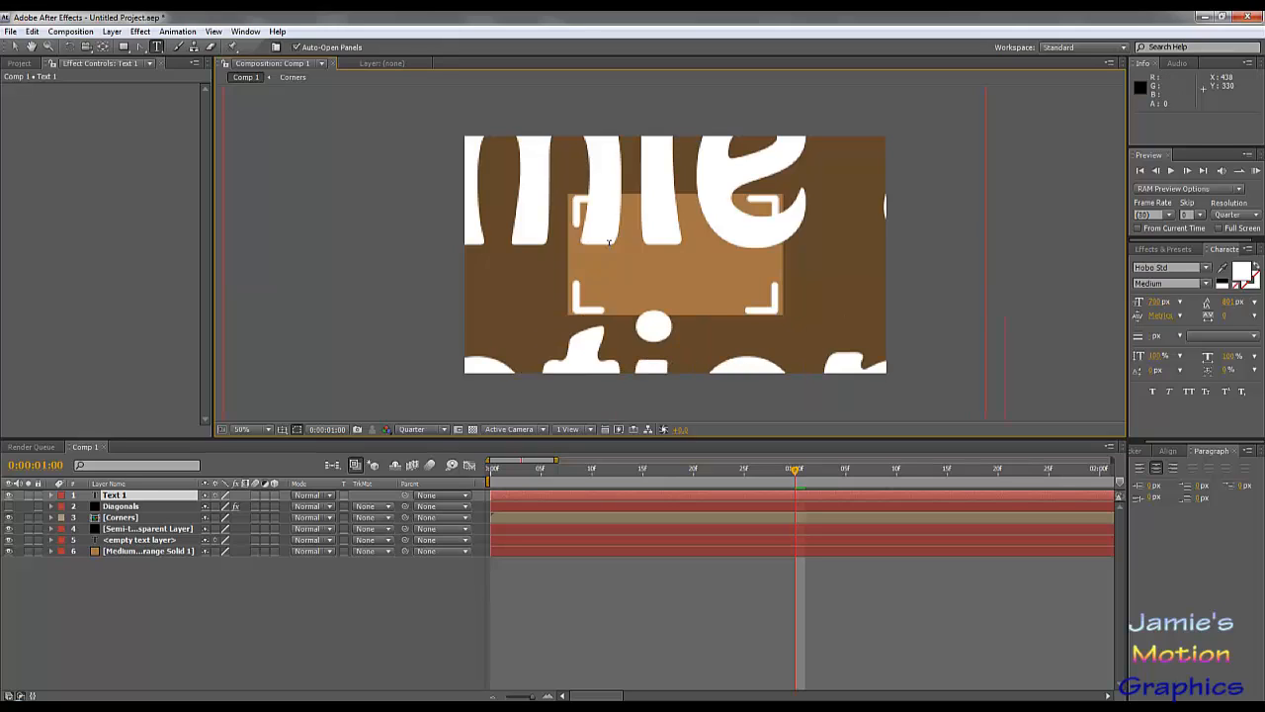
key("Return")
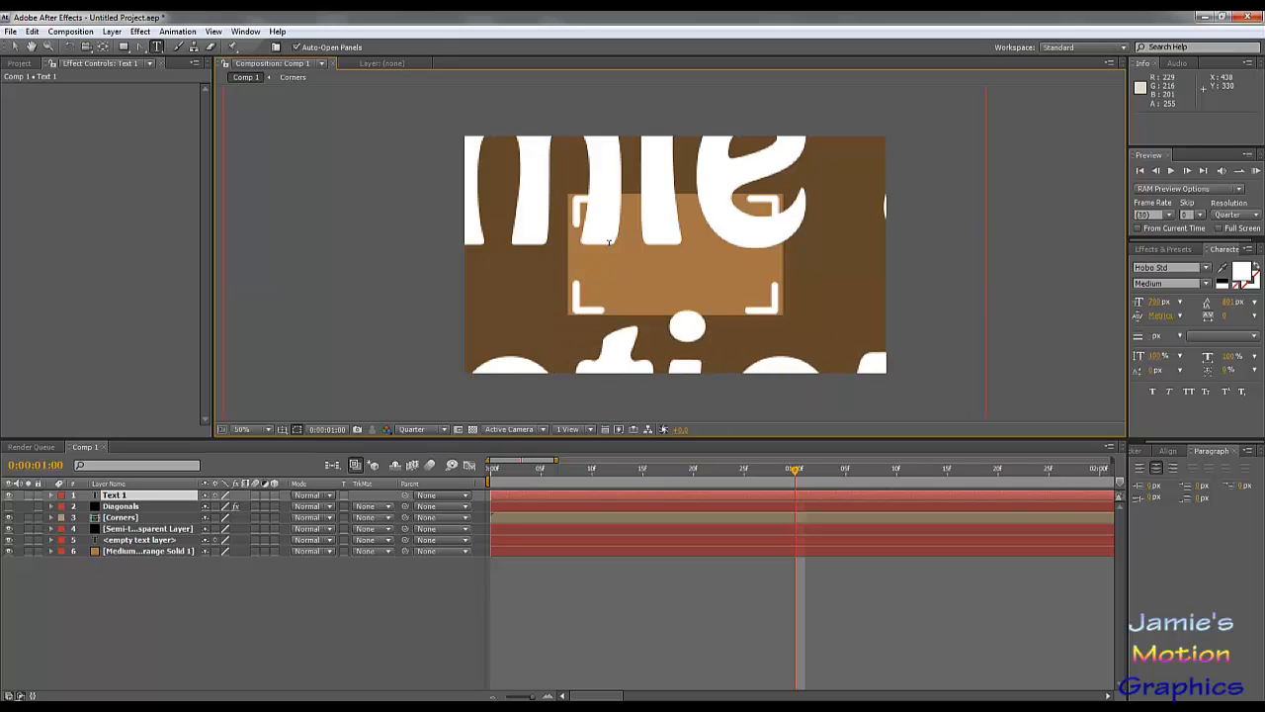
left_click(416, 580)
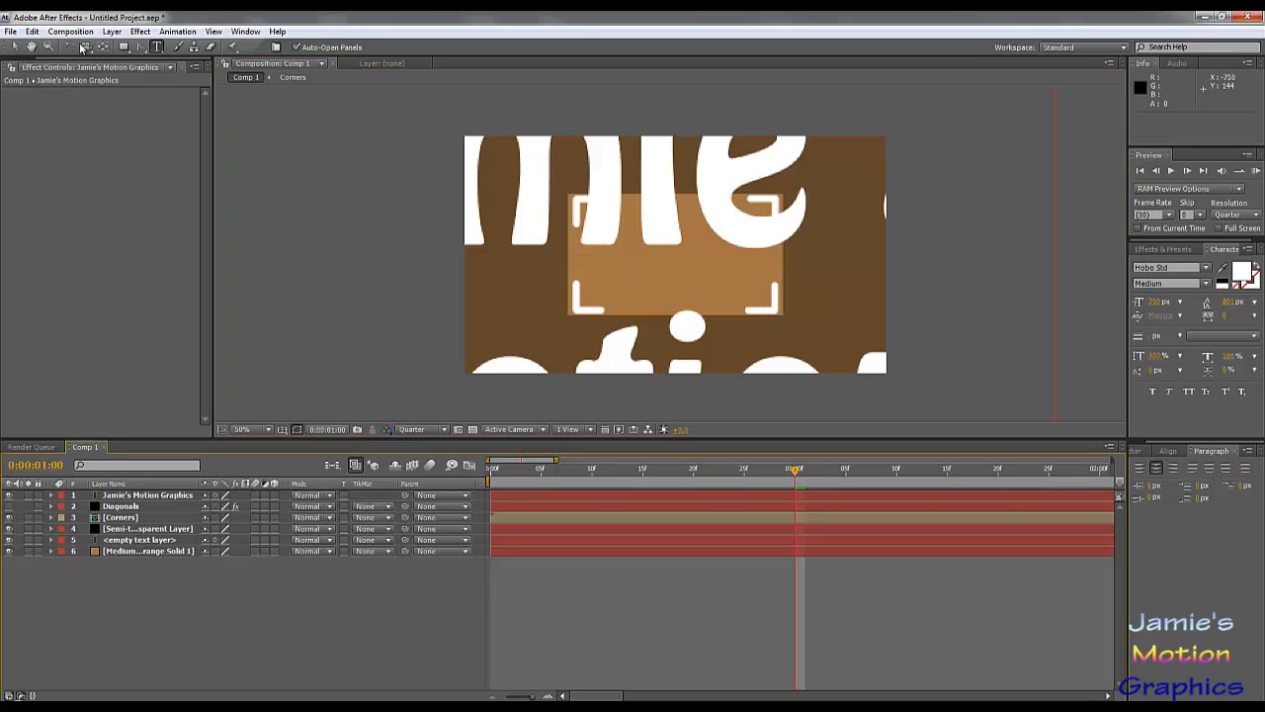
Reposition the Jamie's Motion Graphics text so its first letters "Ja" sit over the bracketed window.
left_click(15, 46)
left_click_drag(540, 166, 827, 249)
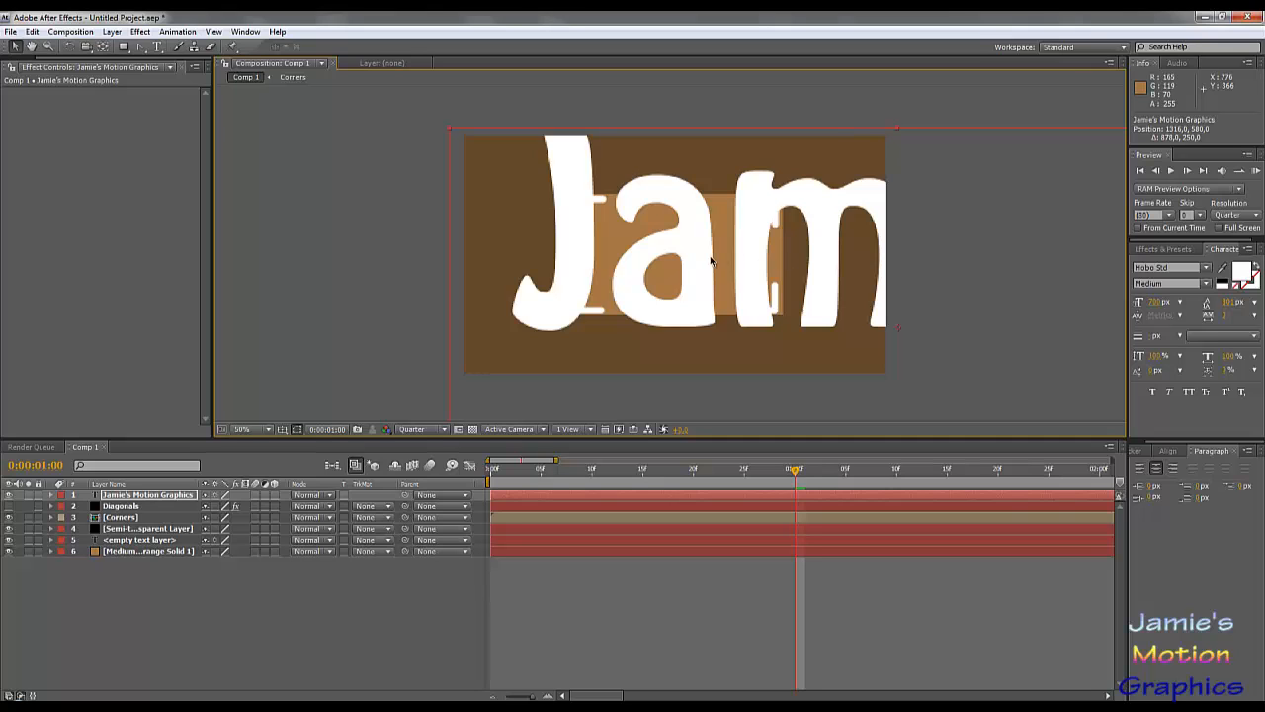
left_click_drag(697, 268, 756, 258)
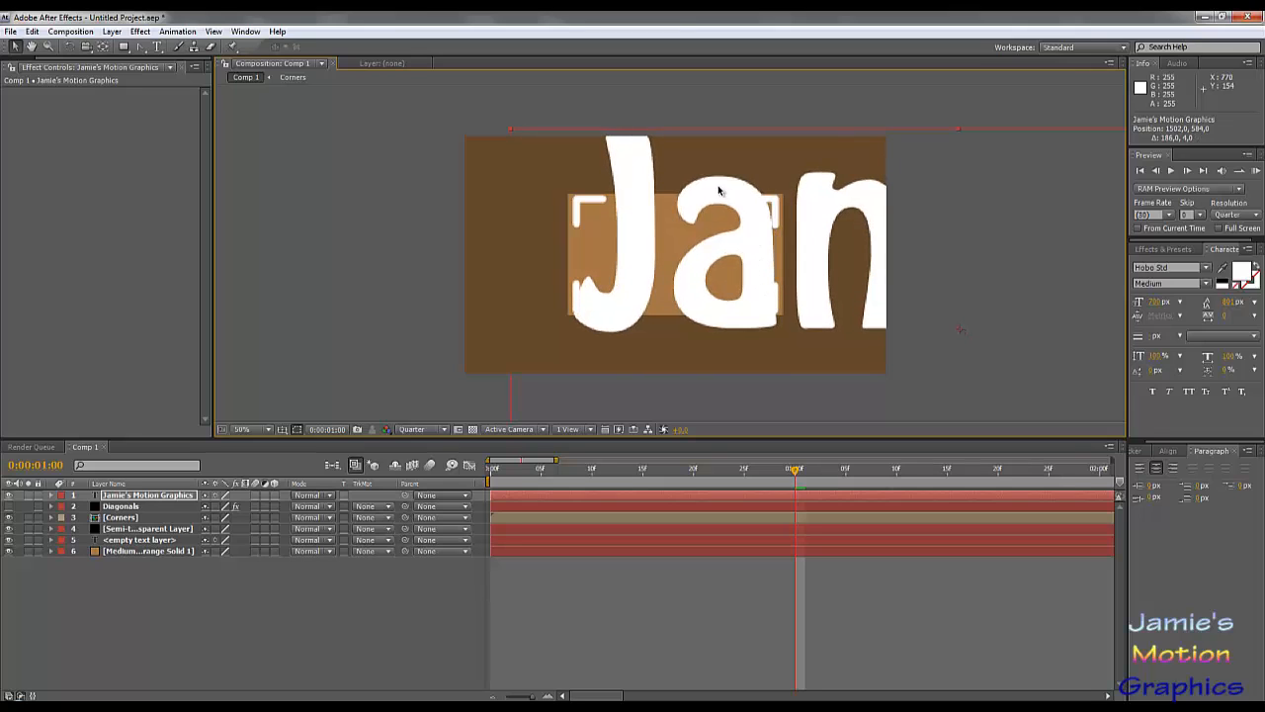
left_click_drag(719, 189, 717, 193)
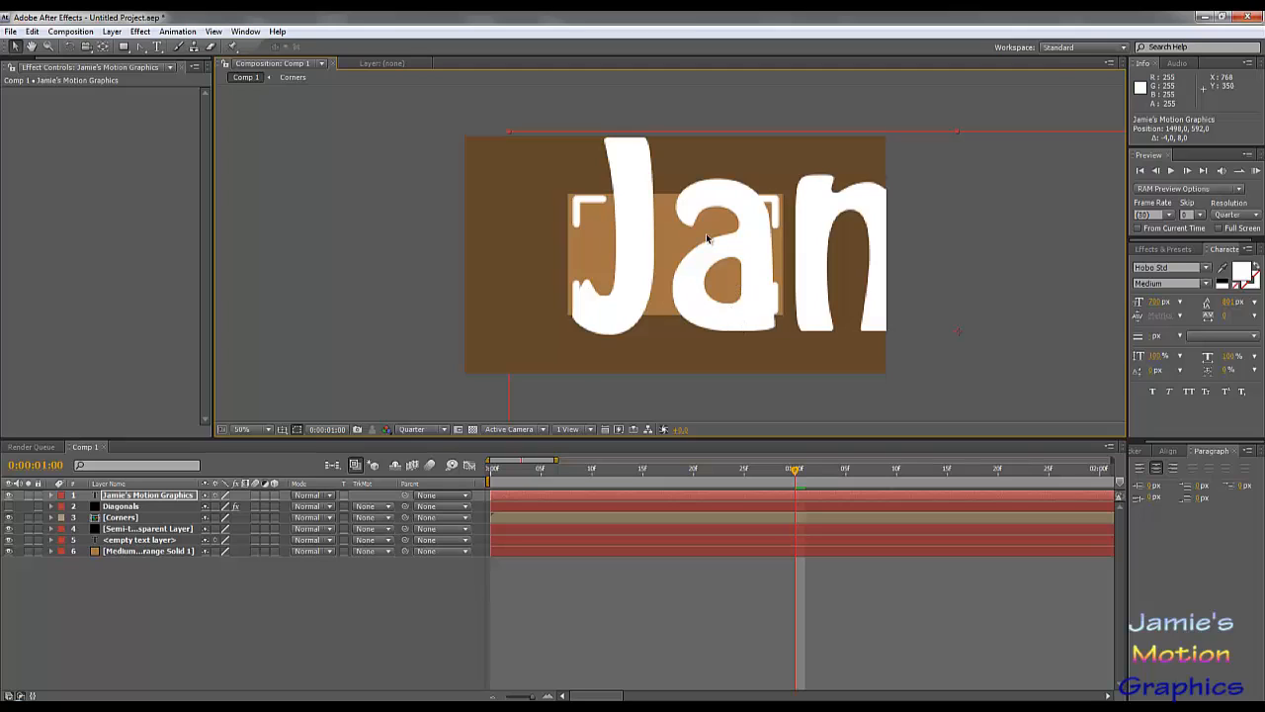
Duplicate the semi-transparent layer and add a full-frame rectangular mask to the copy.
left_click(134, 531)
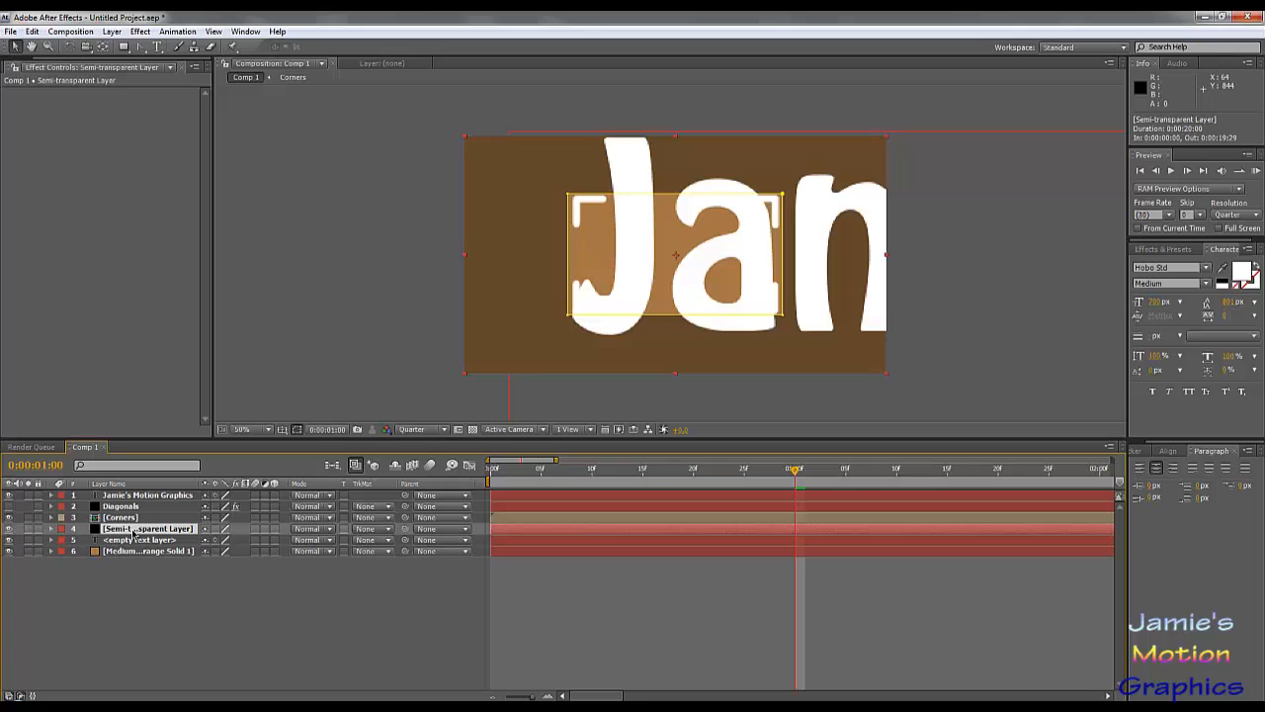
key("ctrl+d")
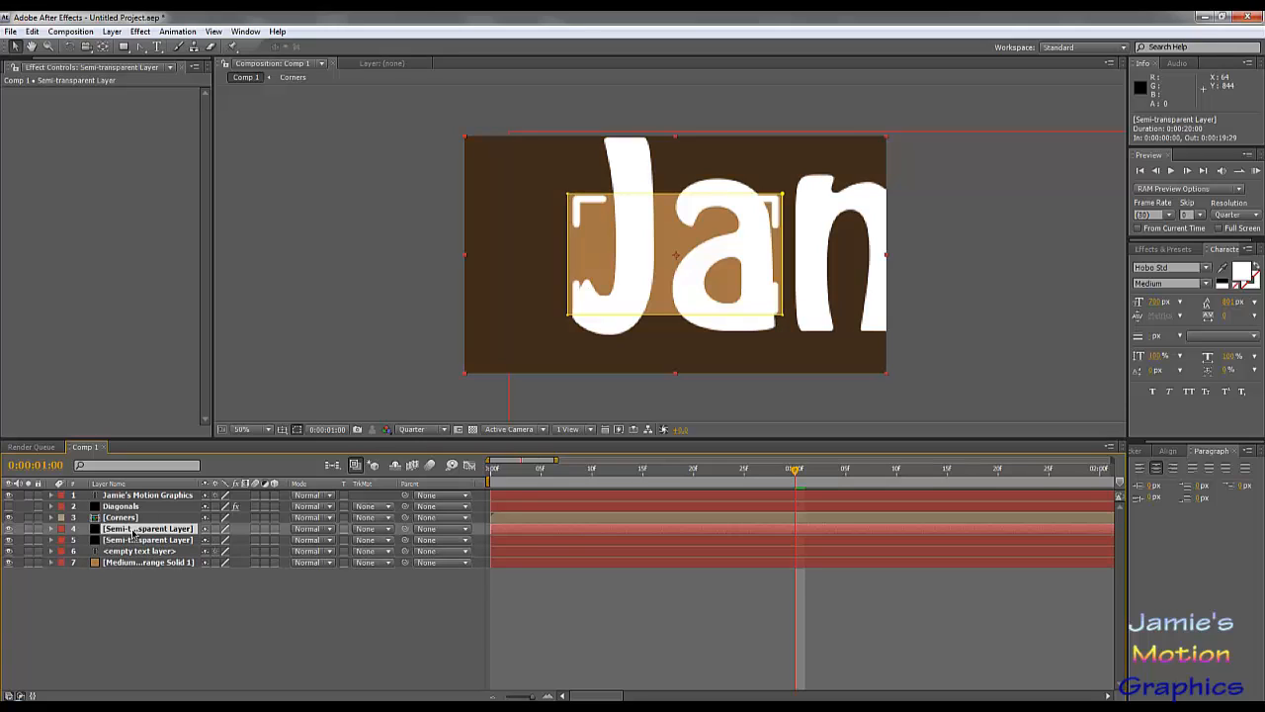
double_click(124, 47)
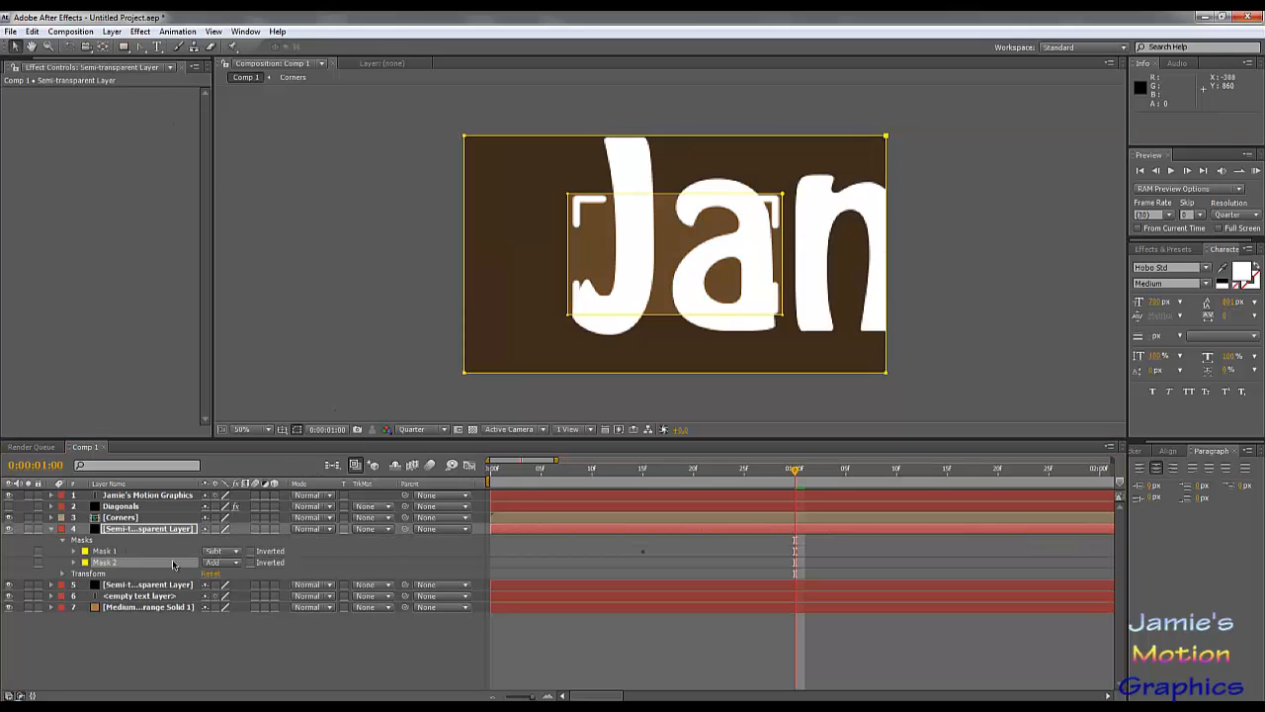
Try different mask orders and Add and Subtract modes on the duplicated semi-transparent layer, and delete that duplicate.
left_click(235, 562)
left_click(241, 574)
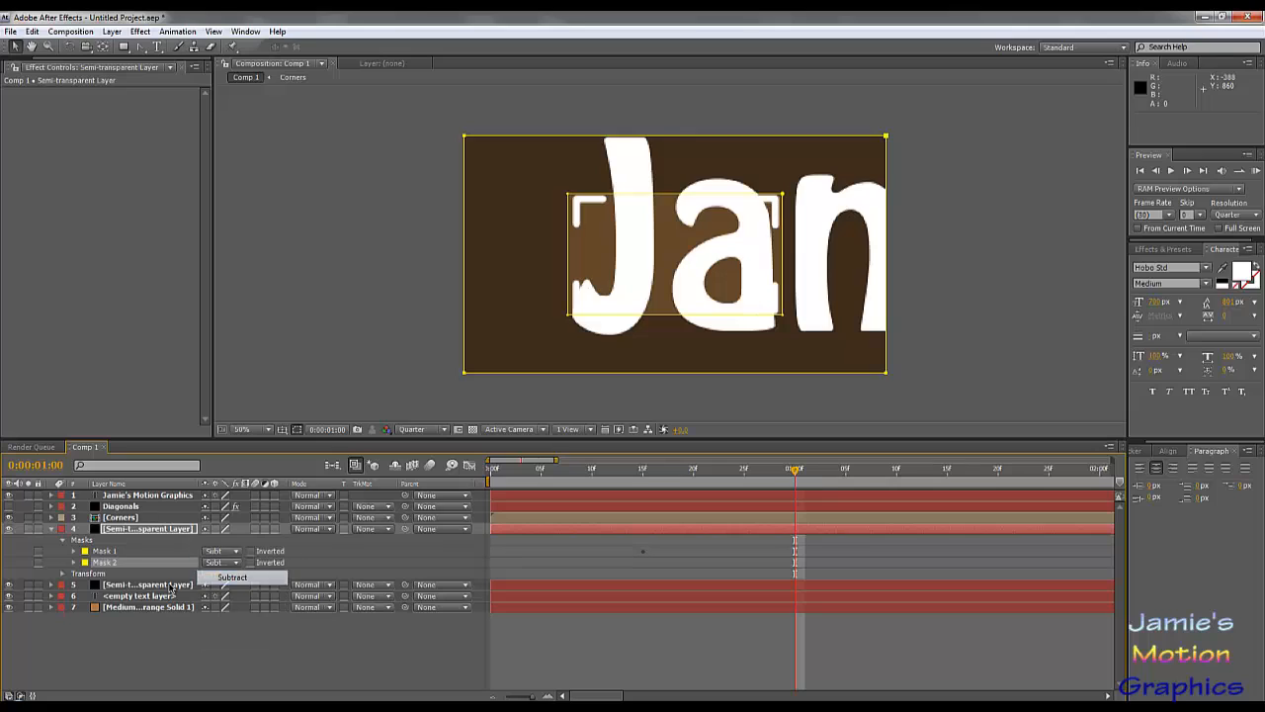
left_click_drag(112, 562, 111, 547)
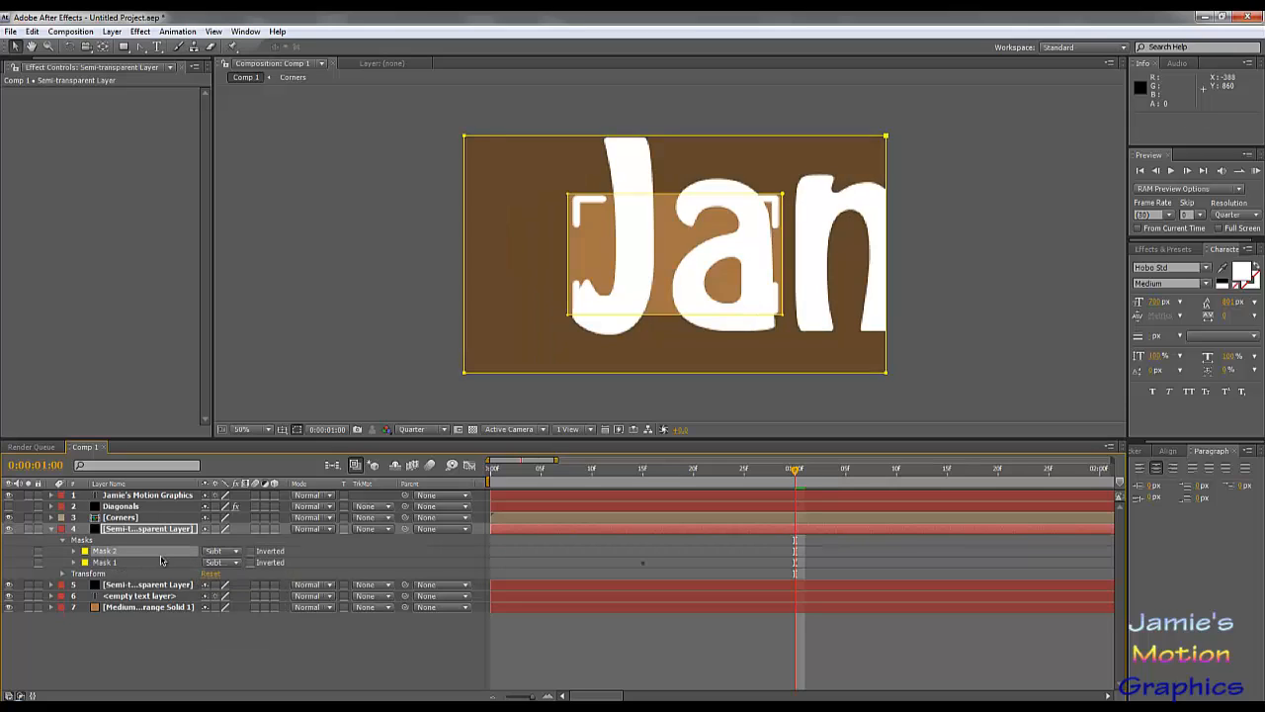
left_click(230, 563)
left_click(227, 551)
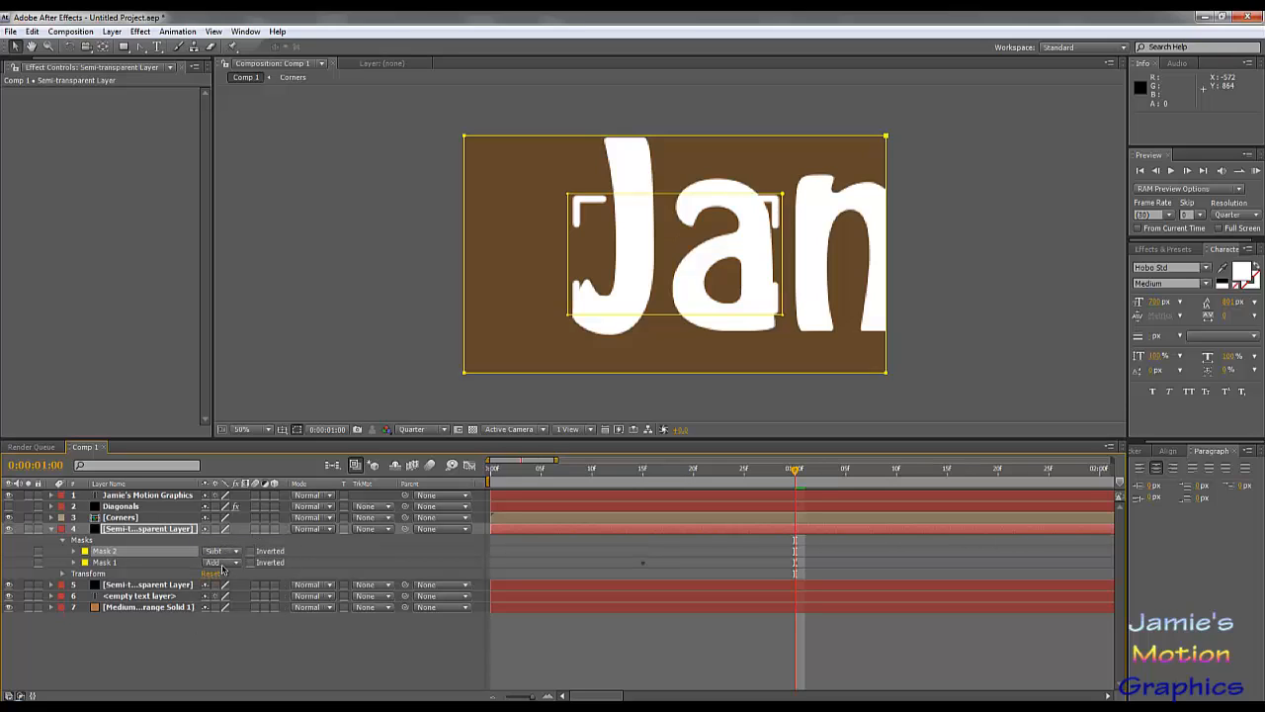
left_click_drag(126, 556, 128, 571)
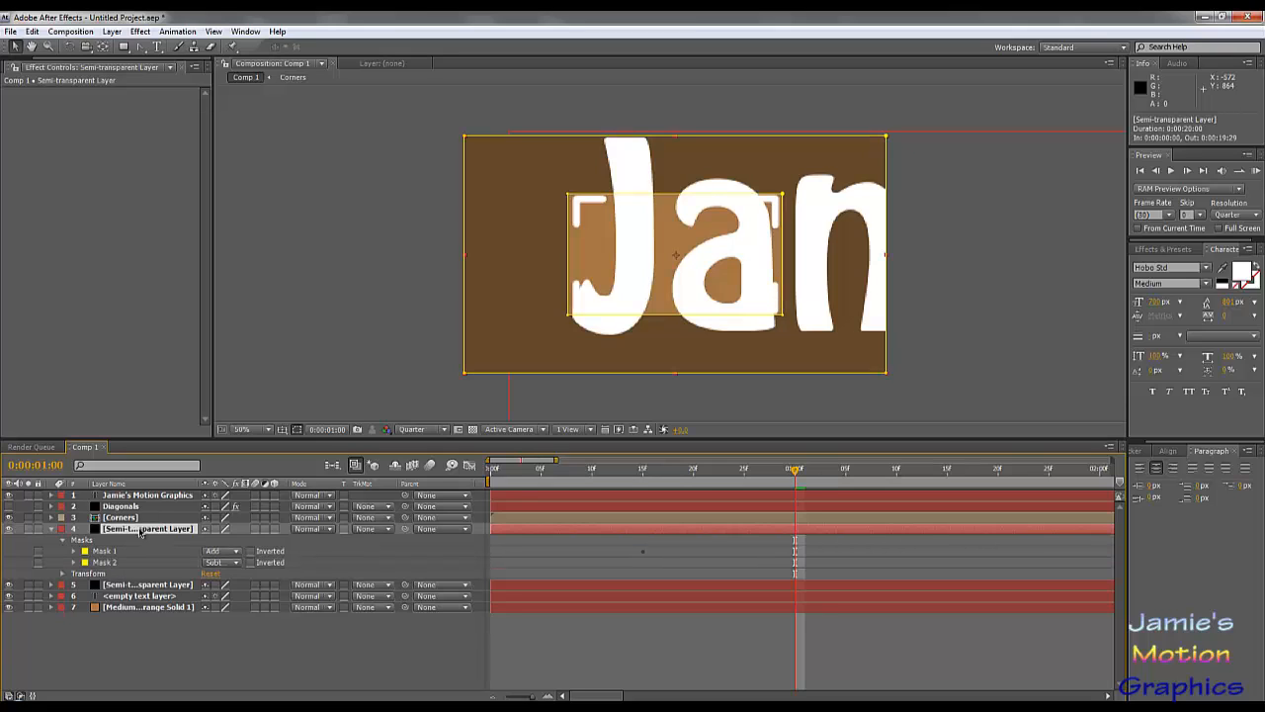
key("Delete")
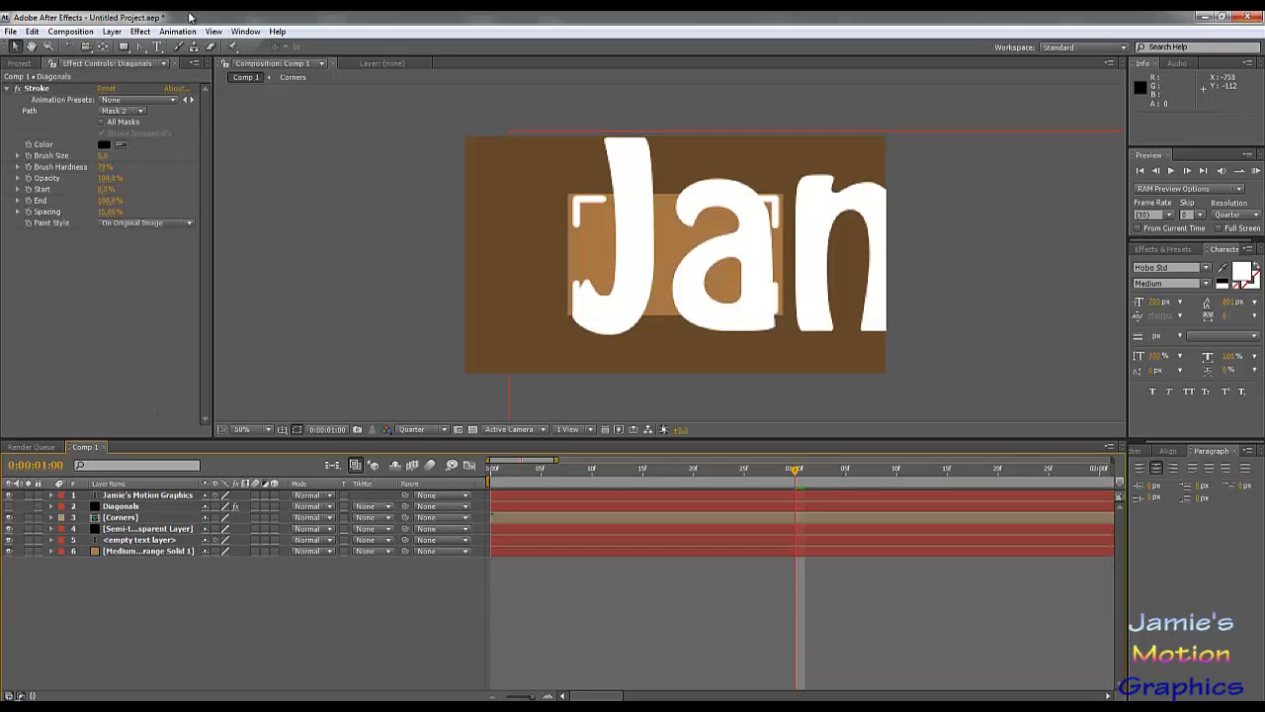
Create a new adjustment layer and place it directly beneath the semi-transparent layer.
left_click(113, 32)
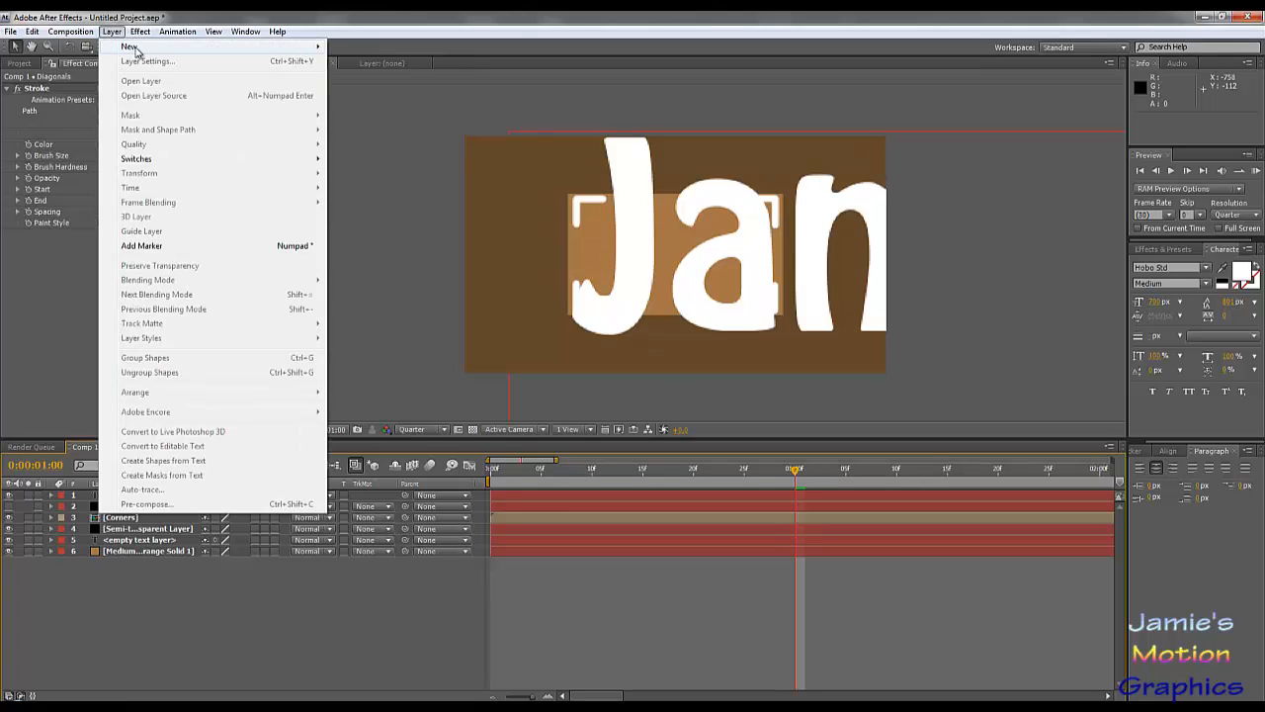
mouse_move(161, 53)
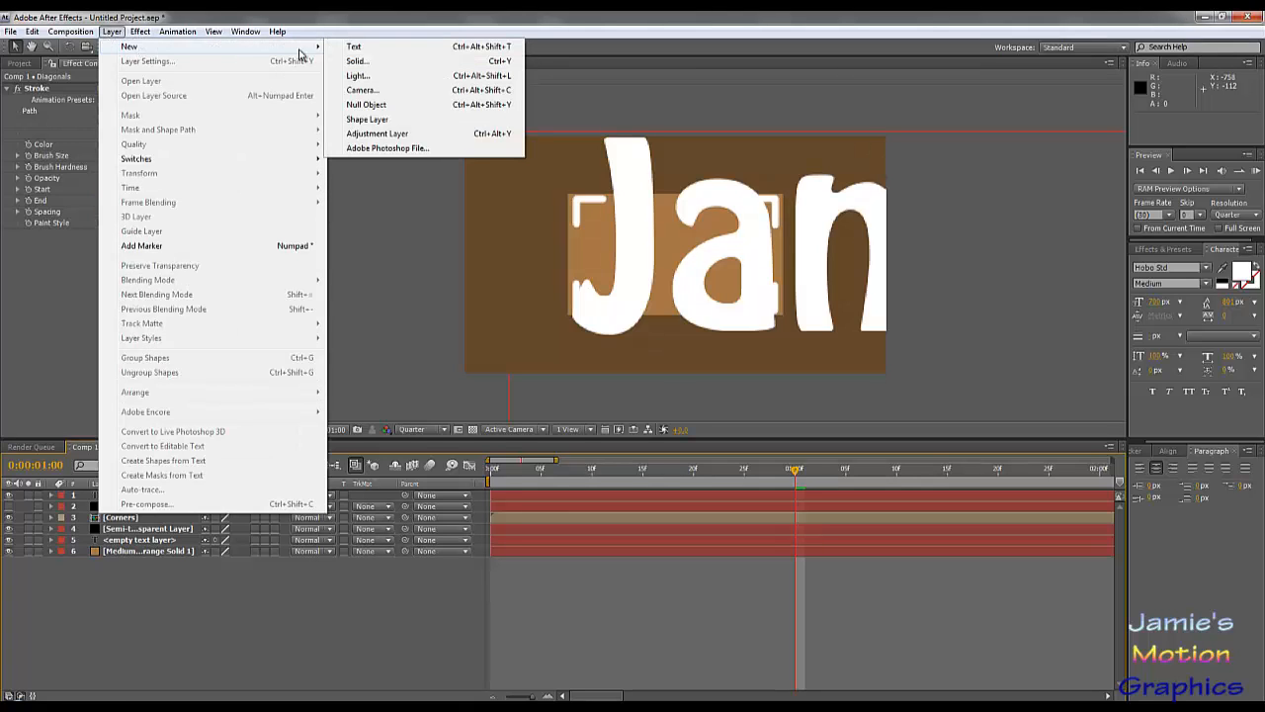
left_click(376, 135)
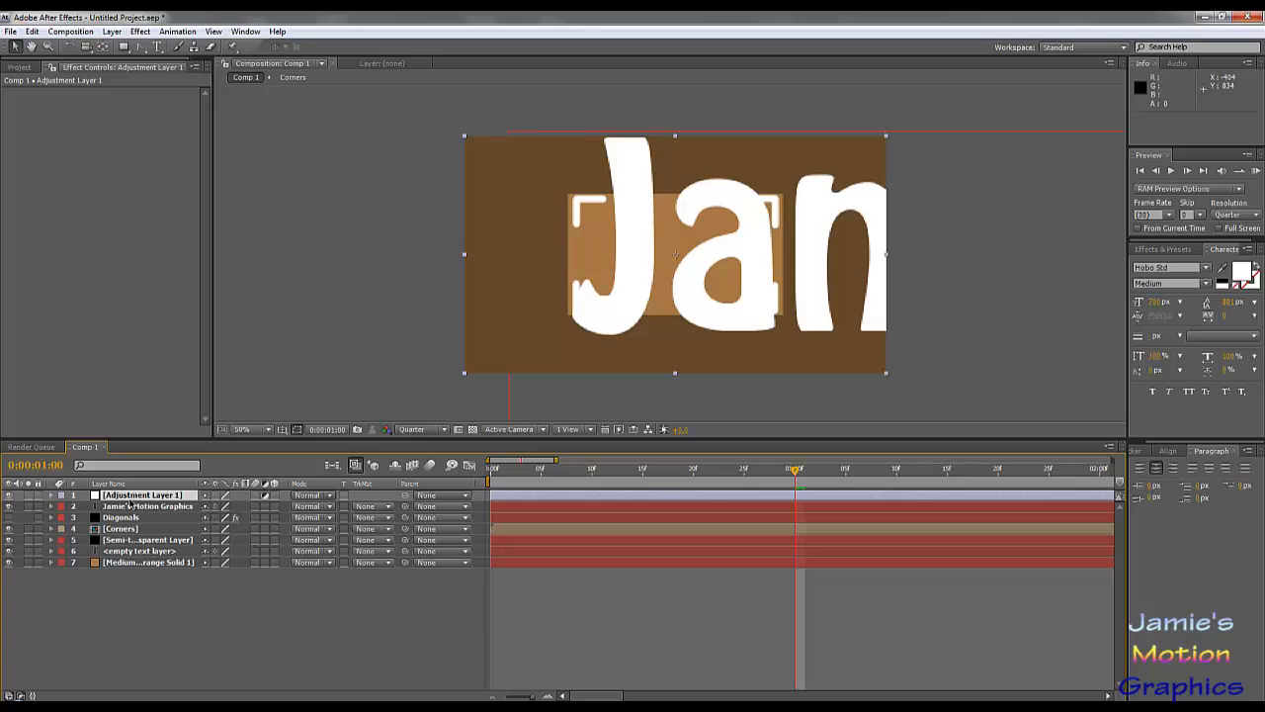
left_click_drag(137, 497, 152, 534)
Copy the semi-transparent layer's animated Mask 1 onto the adjustment layer and check that its mode is Subtract.
key("m")
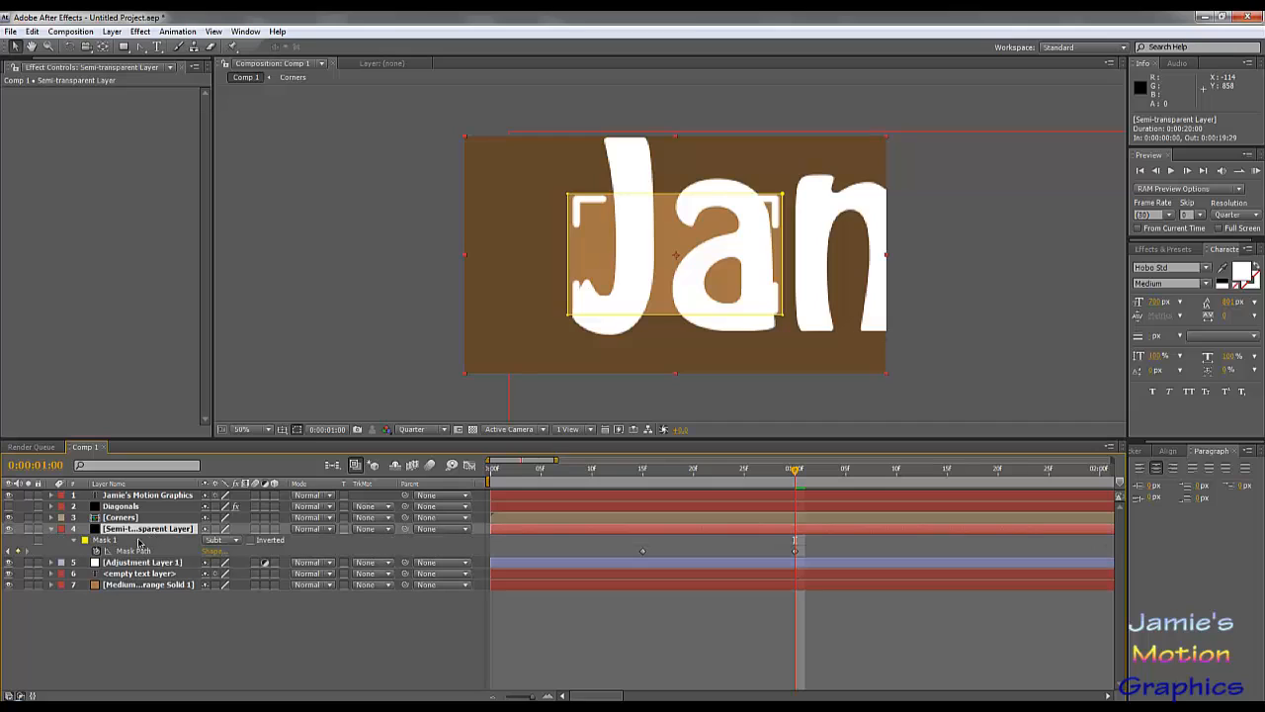
left_click(106, 540)
left_click(132, 563)
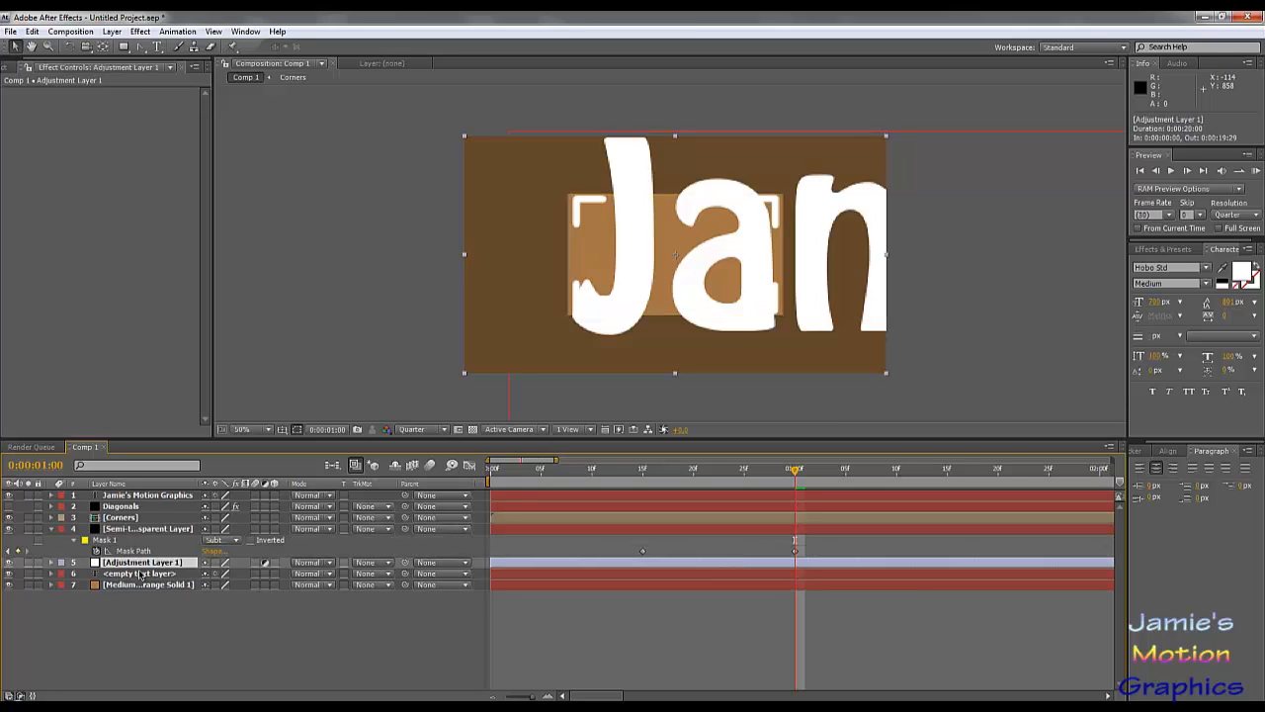
key("ctrl+v")
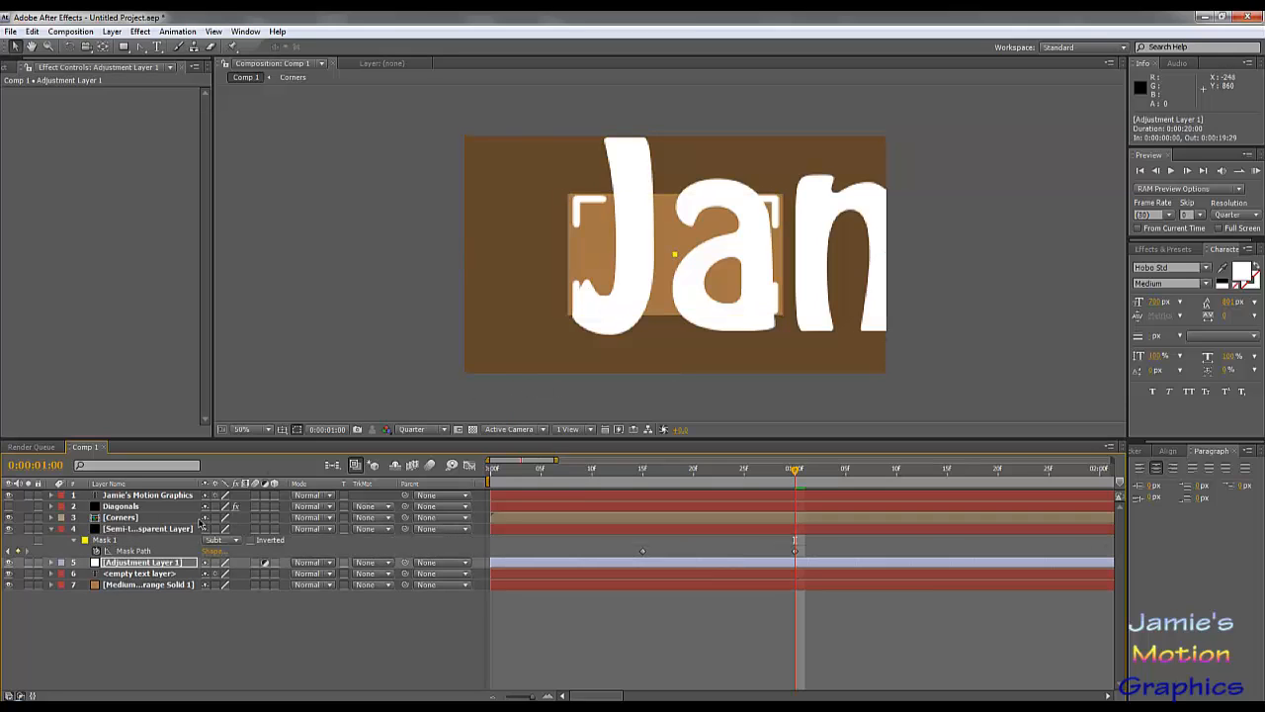
left_click(51, 563)
left_click(63, 575)
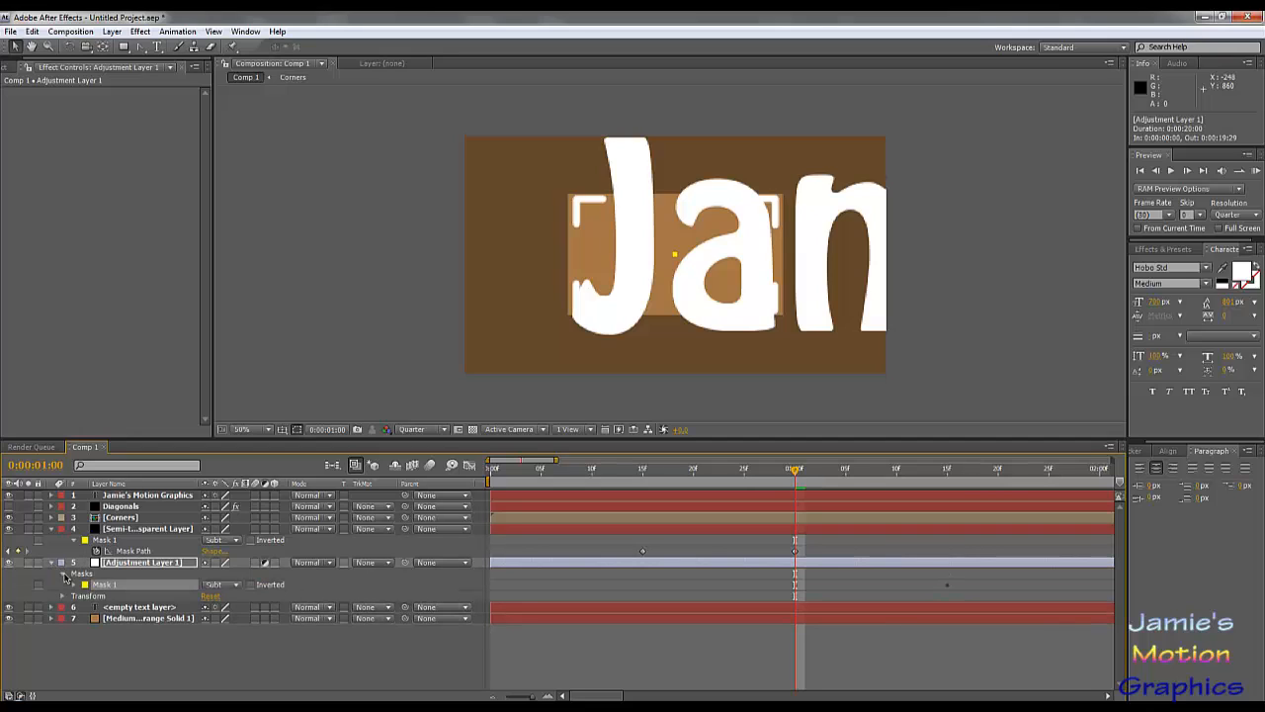
left_click(233, 585)
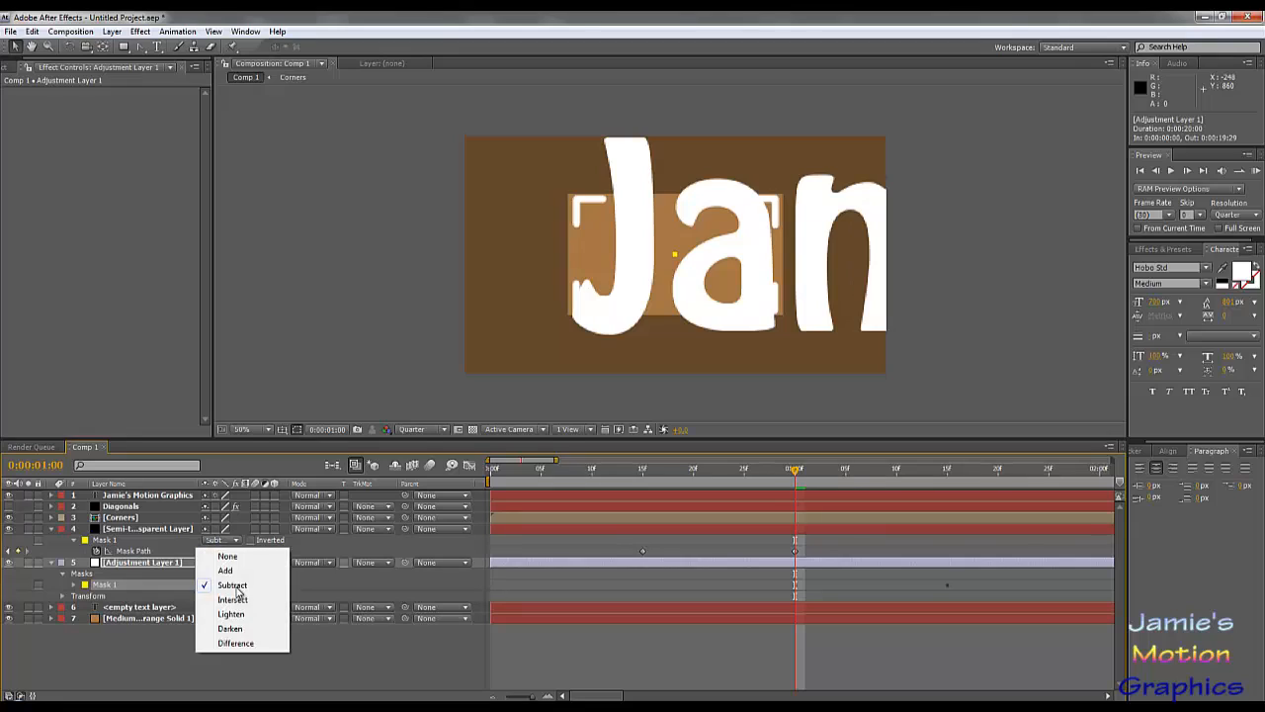
left_click(319, 587)
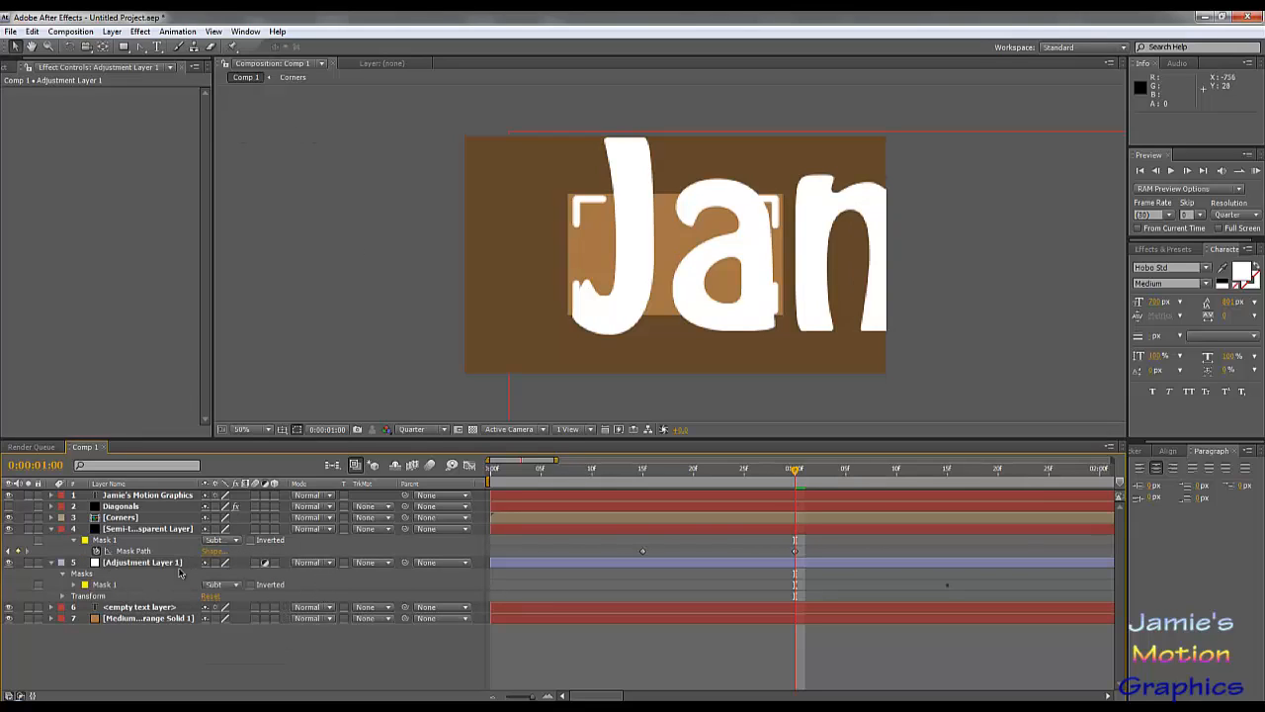
Apply a Gaussian Blur effect to the adjustment layer.
left_click(87, 577)
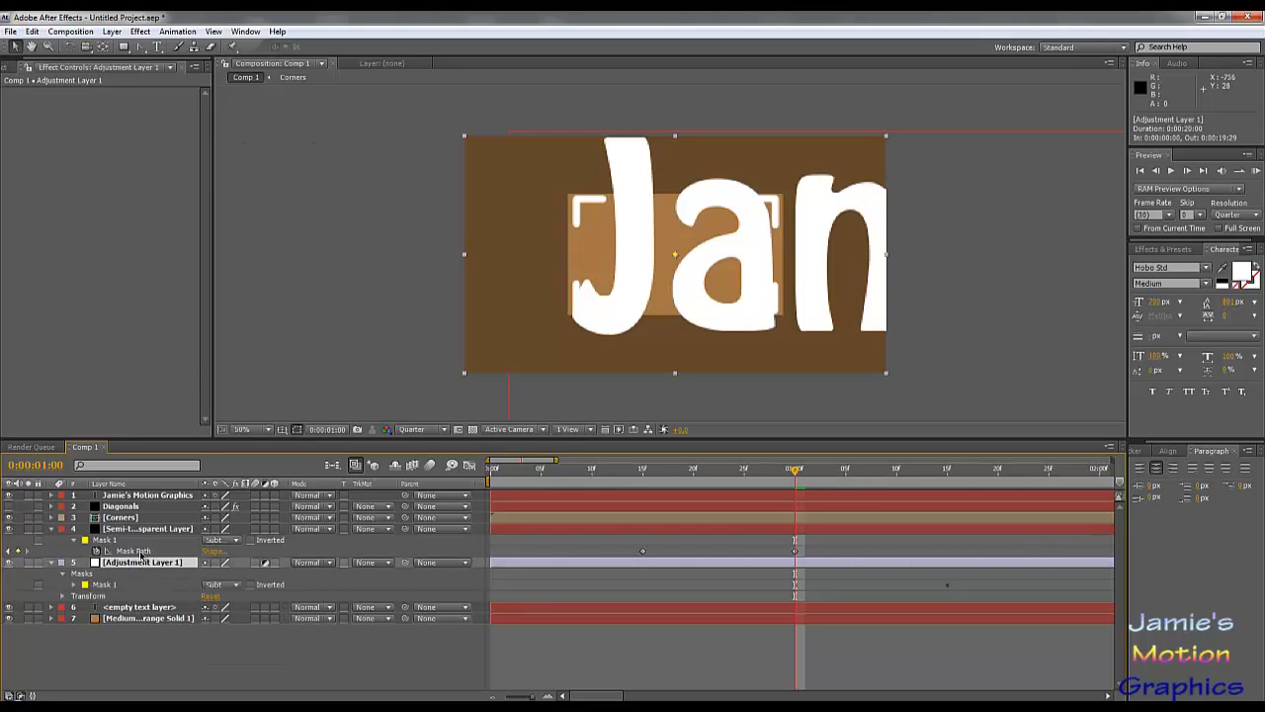
left_click(140, 31)
mouse_move(254, 123)
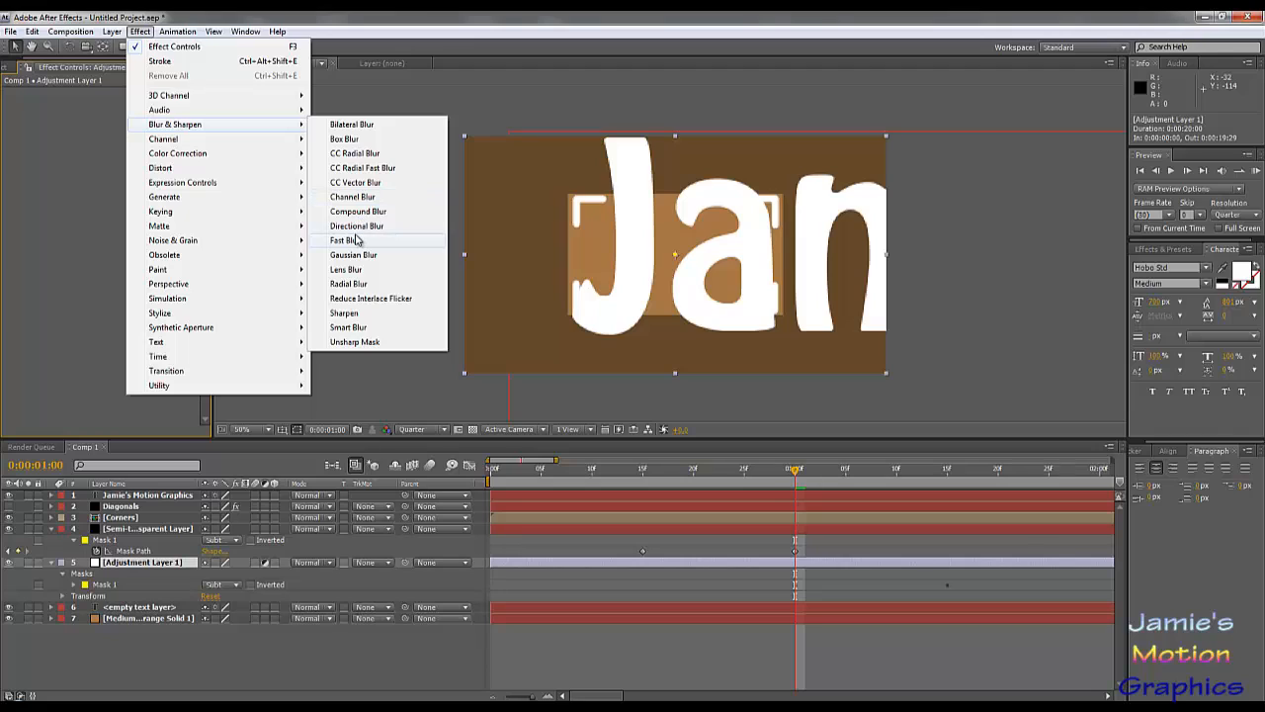
left_click(354, 255)
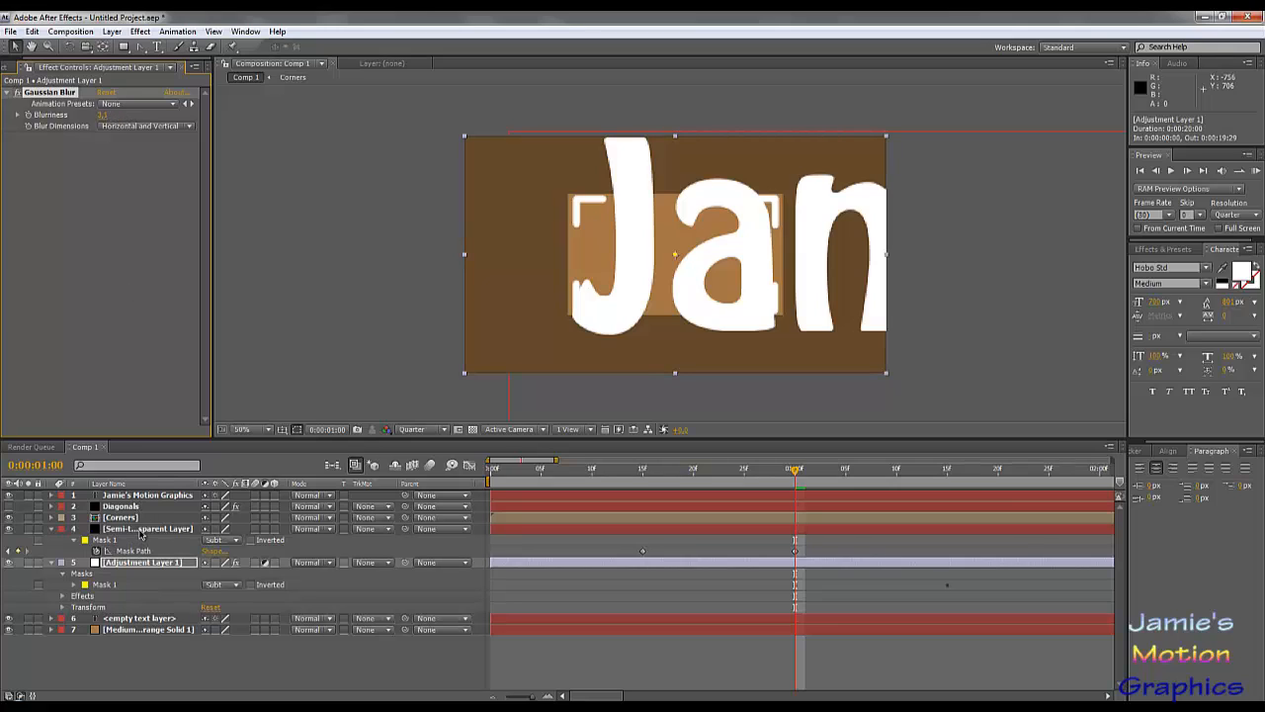
Move the Jamie's Motion Graphics text layer beneath the adjustment layer and delete the empty text layer.
left_click(138, 618)
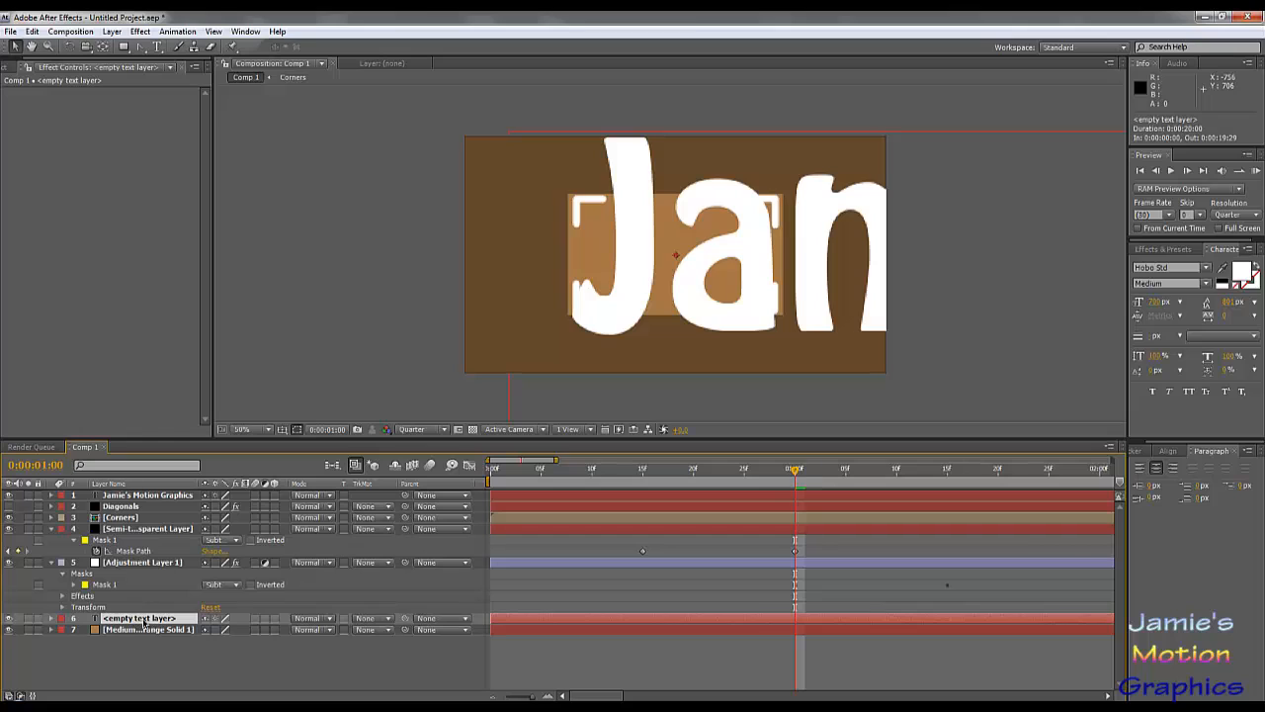
left_click_drag(139, 497, 129, 607)
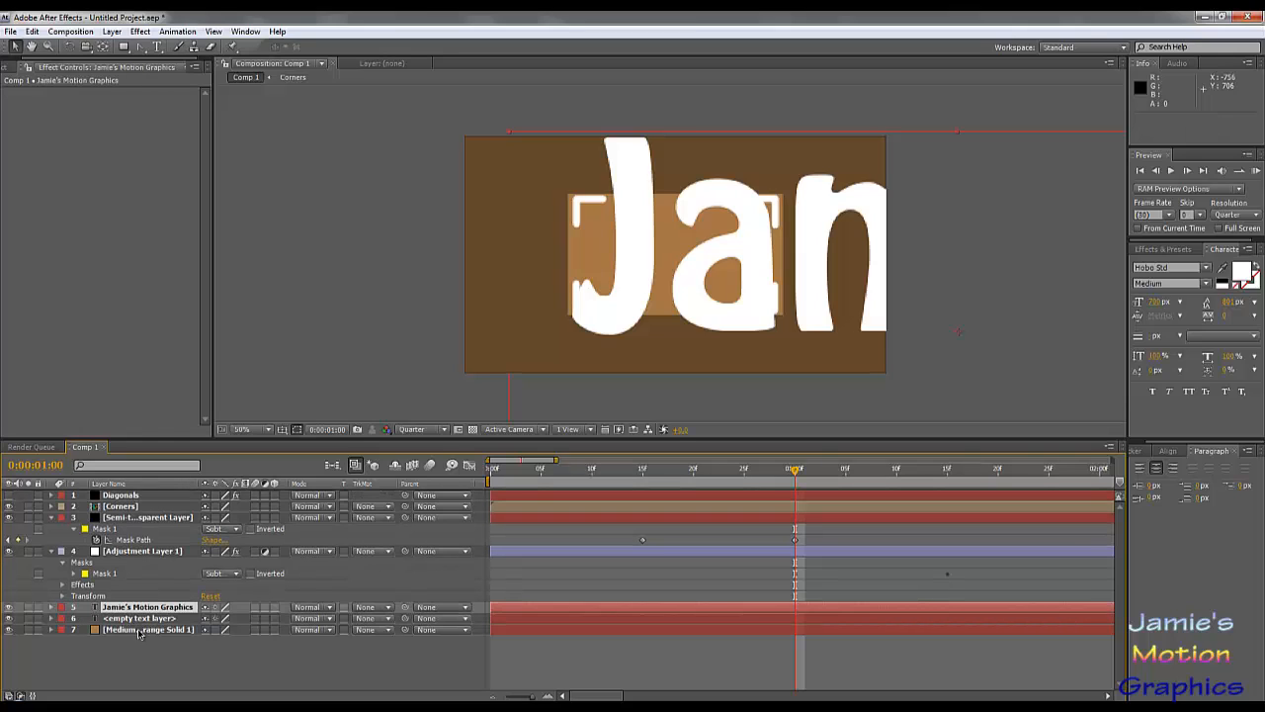
key("Delete")
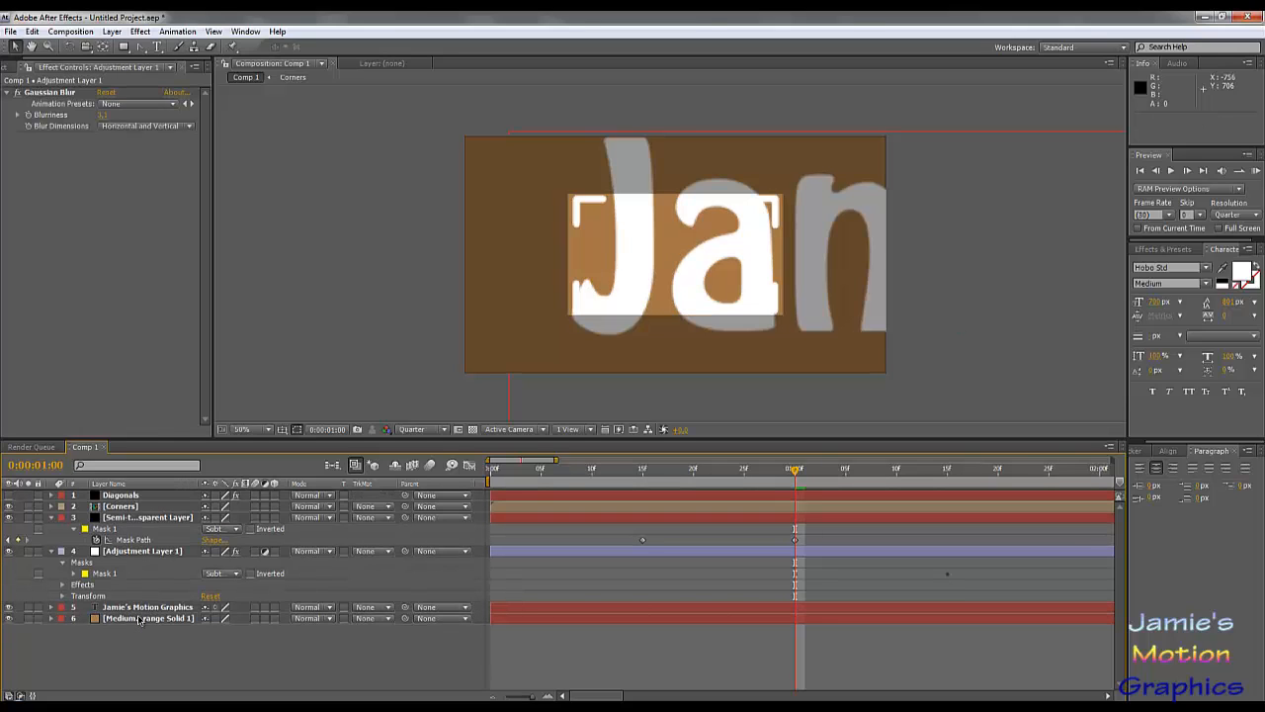
Reveal the Mask Path keyframes of Mask 1 on the adjustment layer.
left_click(126, 609)
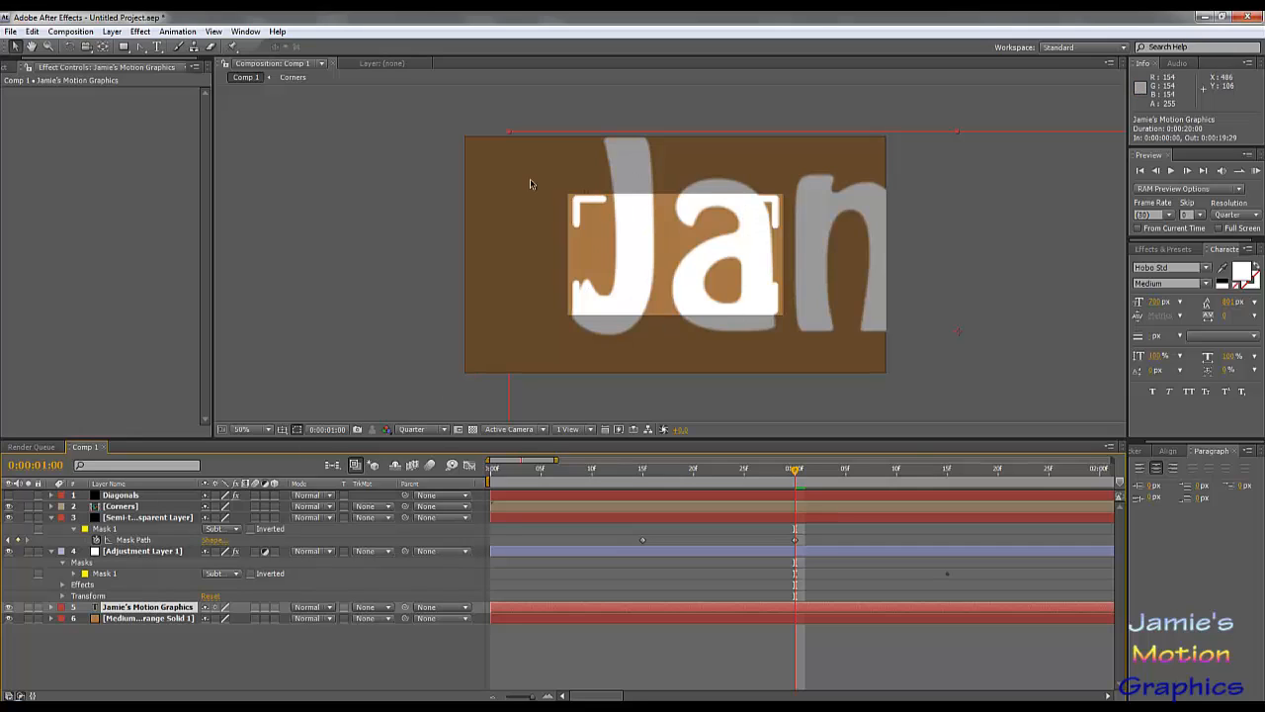
left_click(142, 555)
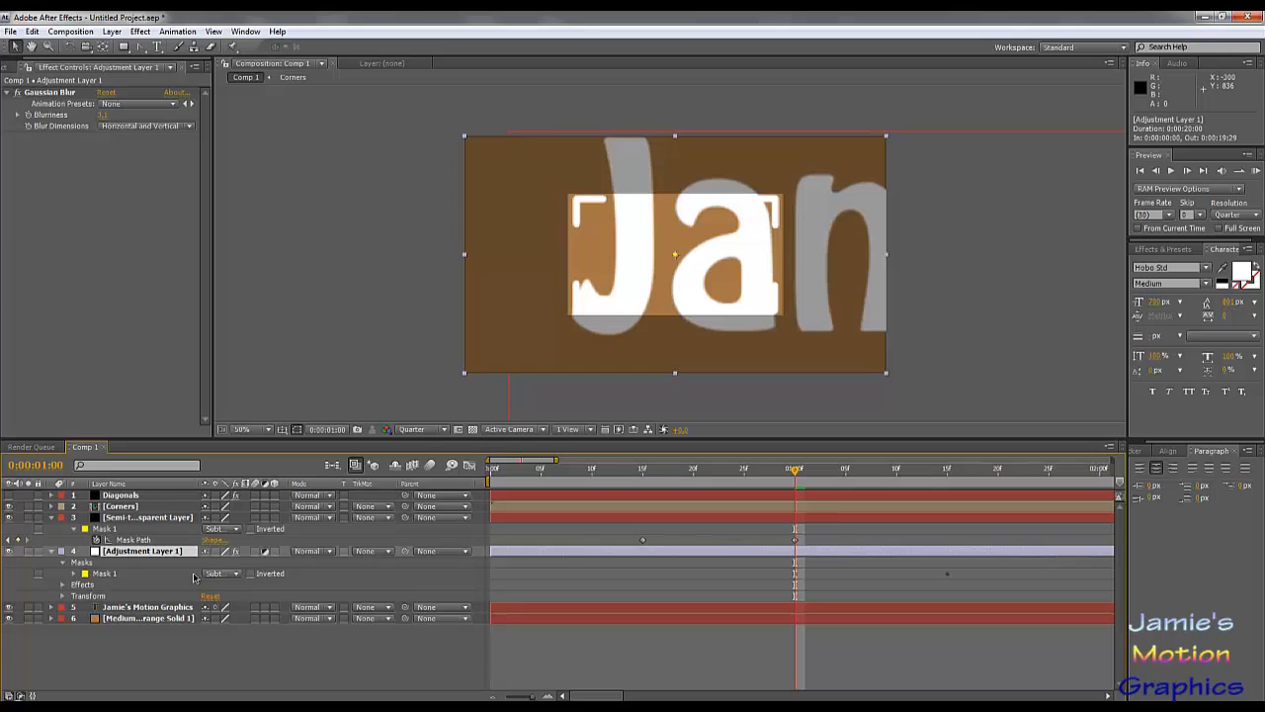
left_click(99, 572)
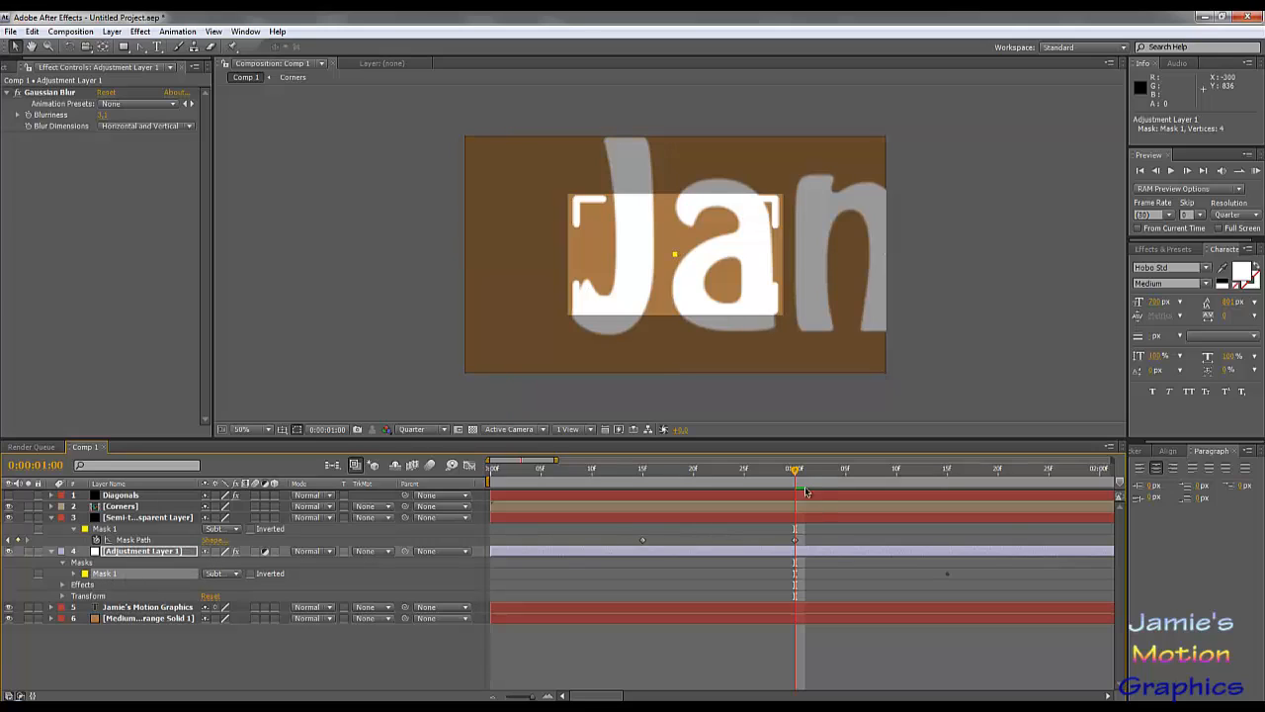
left_click_drag(799, 472, 1044, 481)
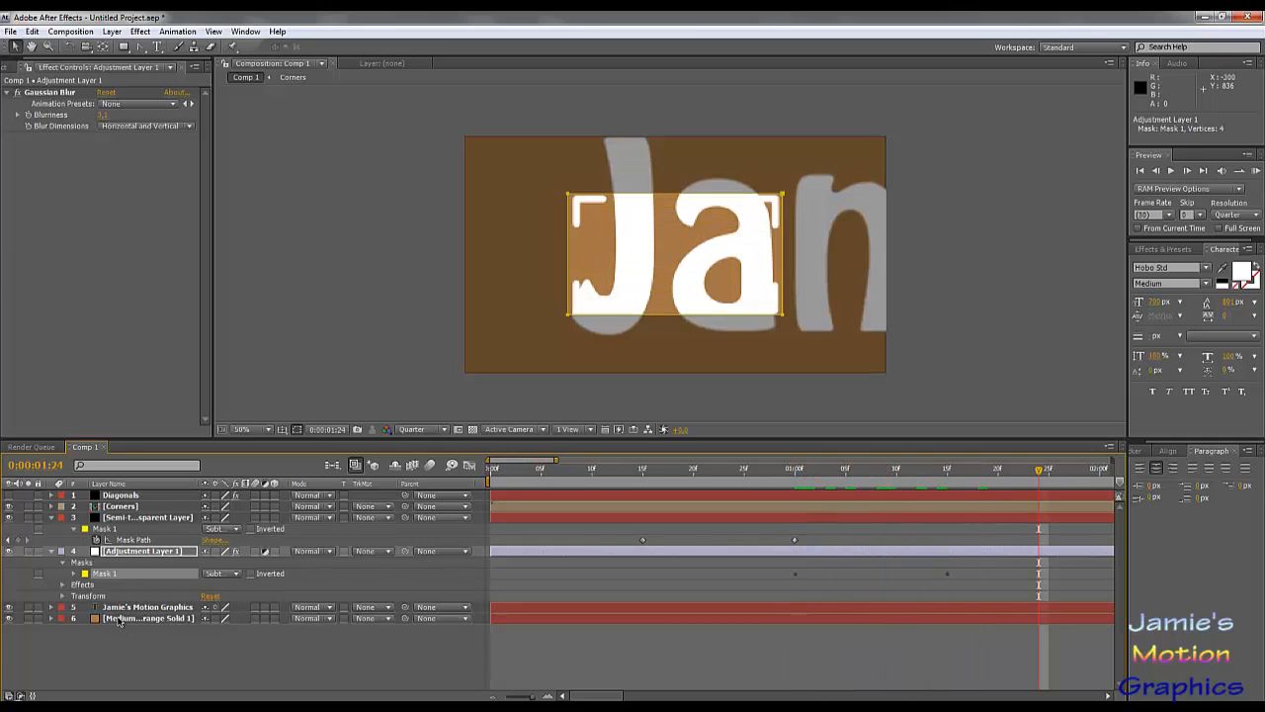
key("m")
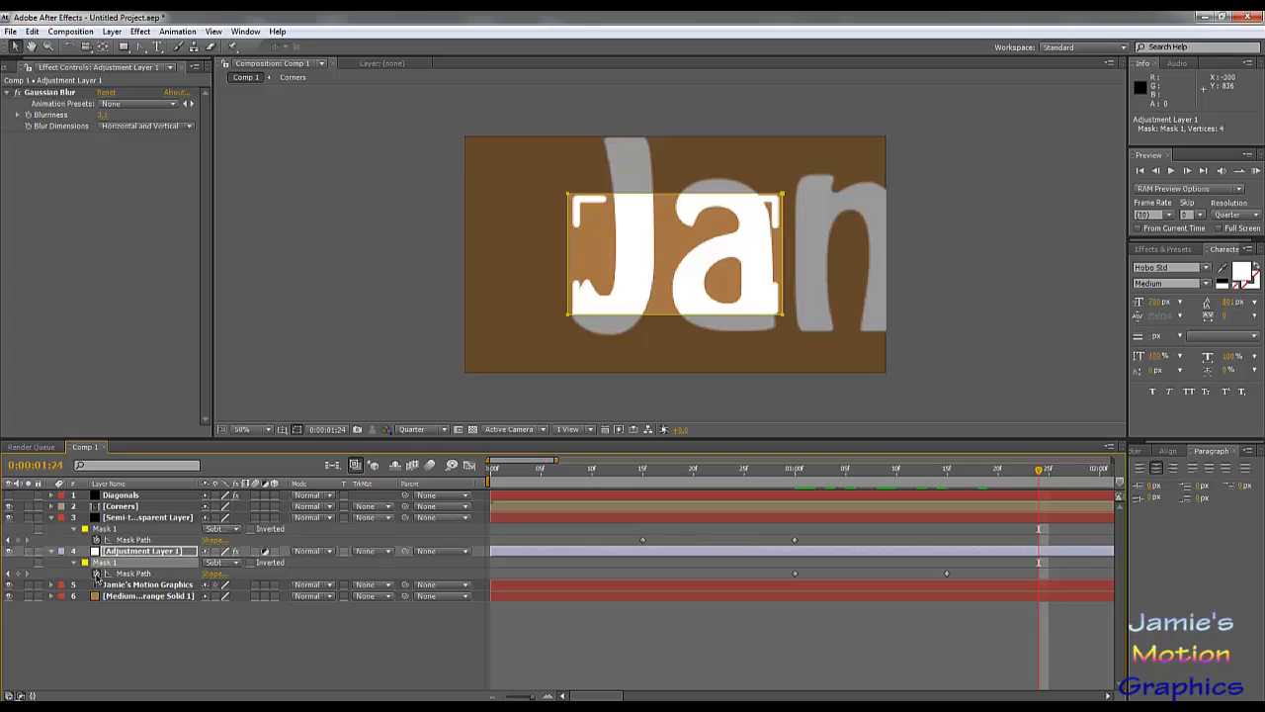
left_click(96, 574)
left_click_drag(796, 474, 784, 484)
key("ctrl+z")
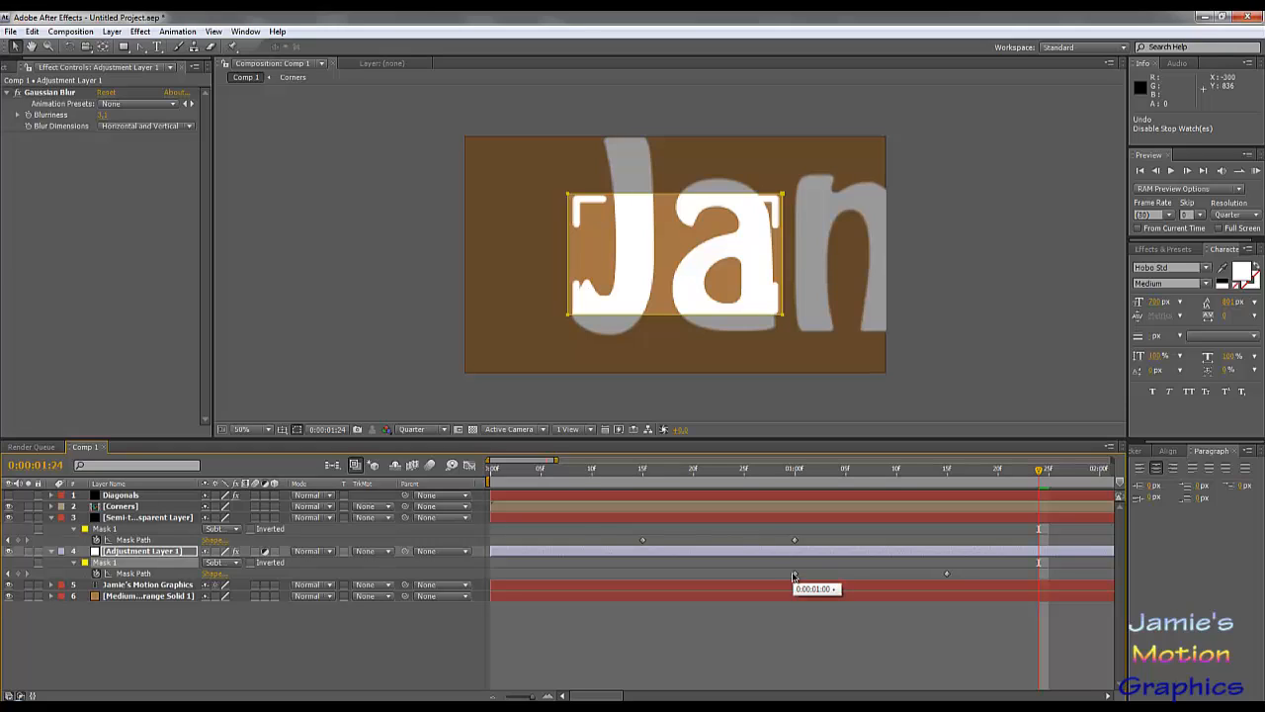
Move both Mask Path keyframes of the adjustment layer to 0:00:00:15 and 0:00:01:00, matching the semi-transparent layer's, and preview the opening.
left_click_drag(770, 562, 965, 589)
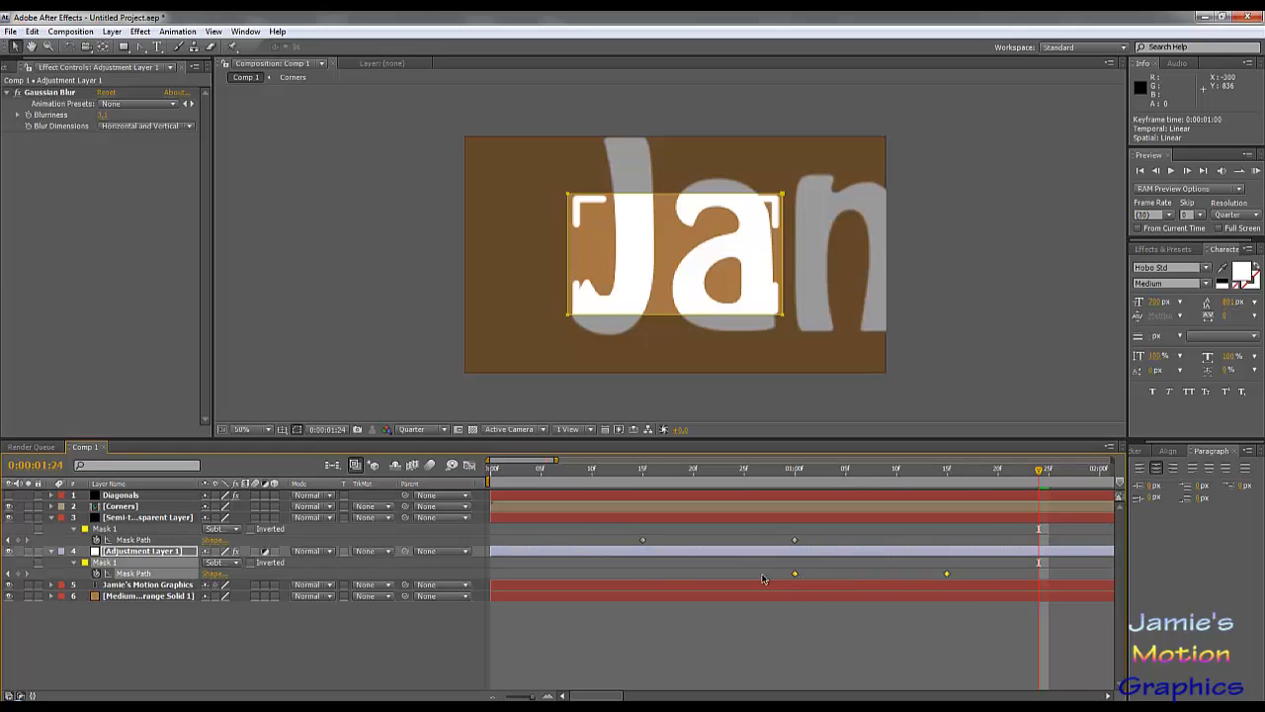
left_click(656, 471)
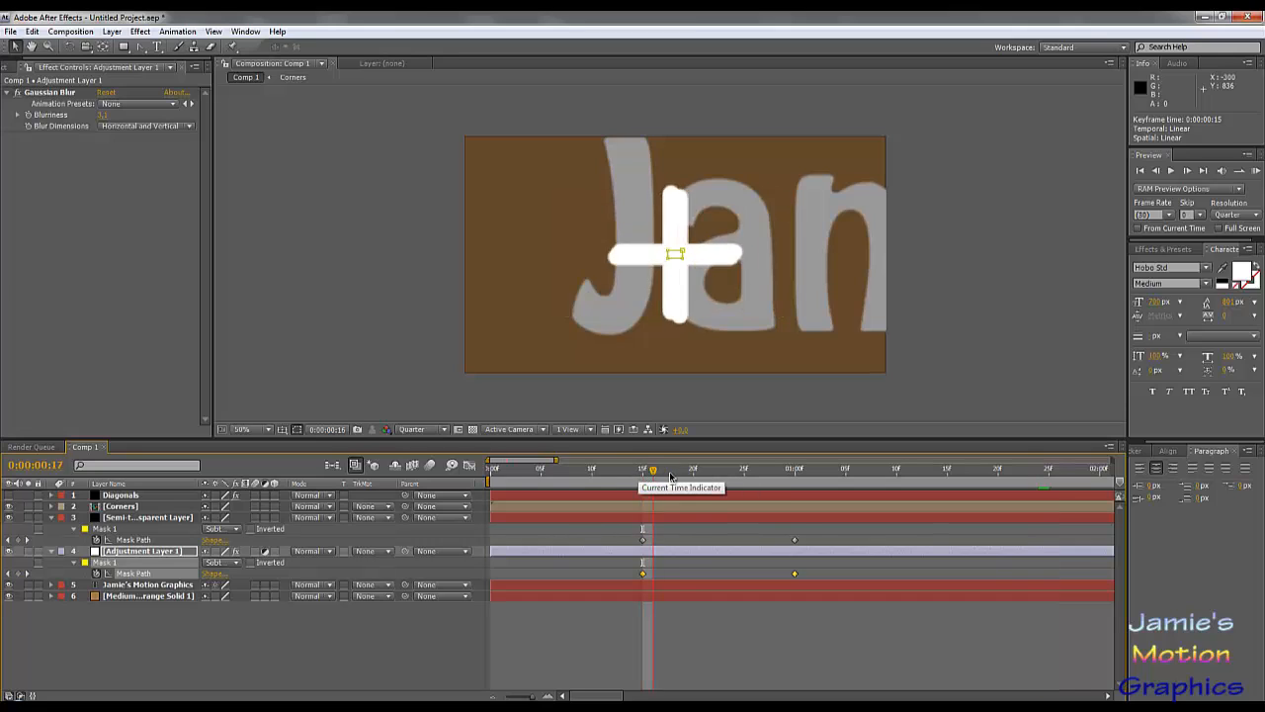
left_click_drag(670, 476, 852, 512)
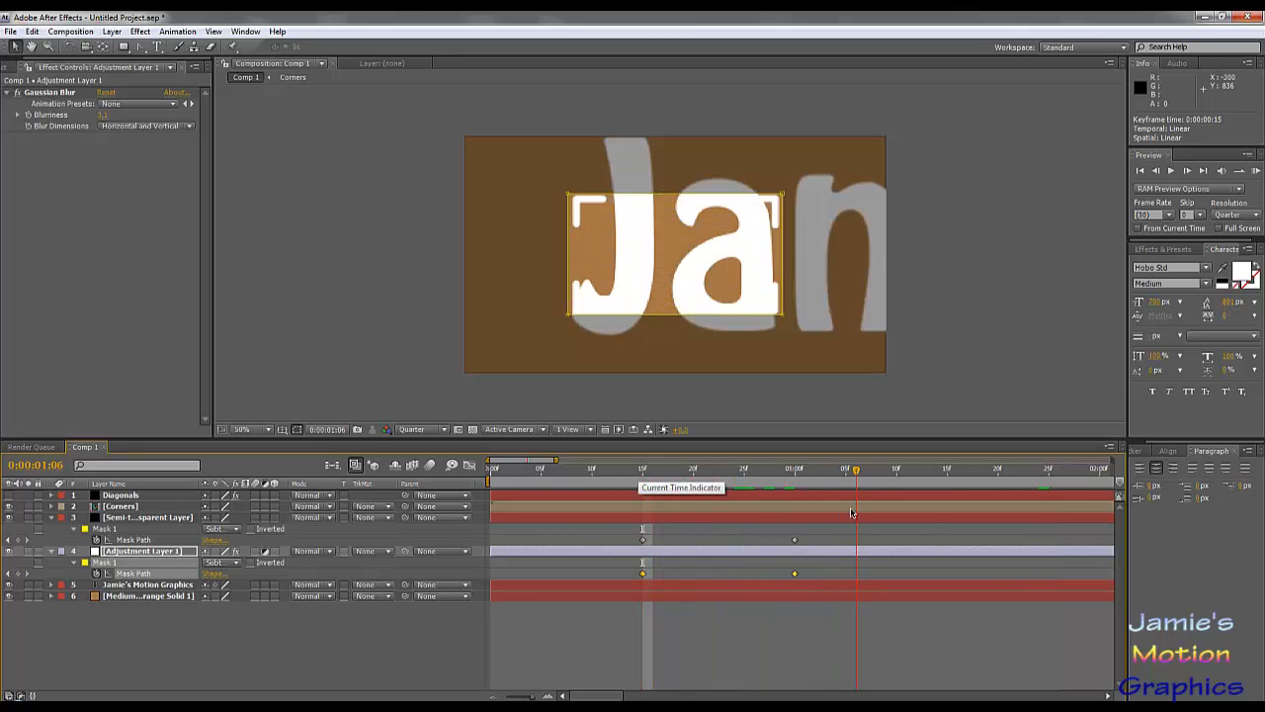
Try Gaussian Blur Blurriness values of 50 and 5 on the adjustment layer and preview the result.
left_click(160, 553)
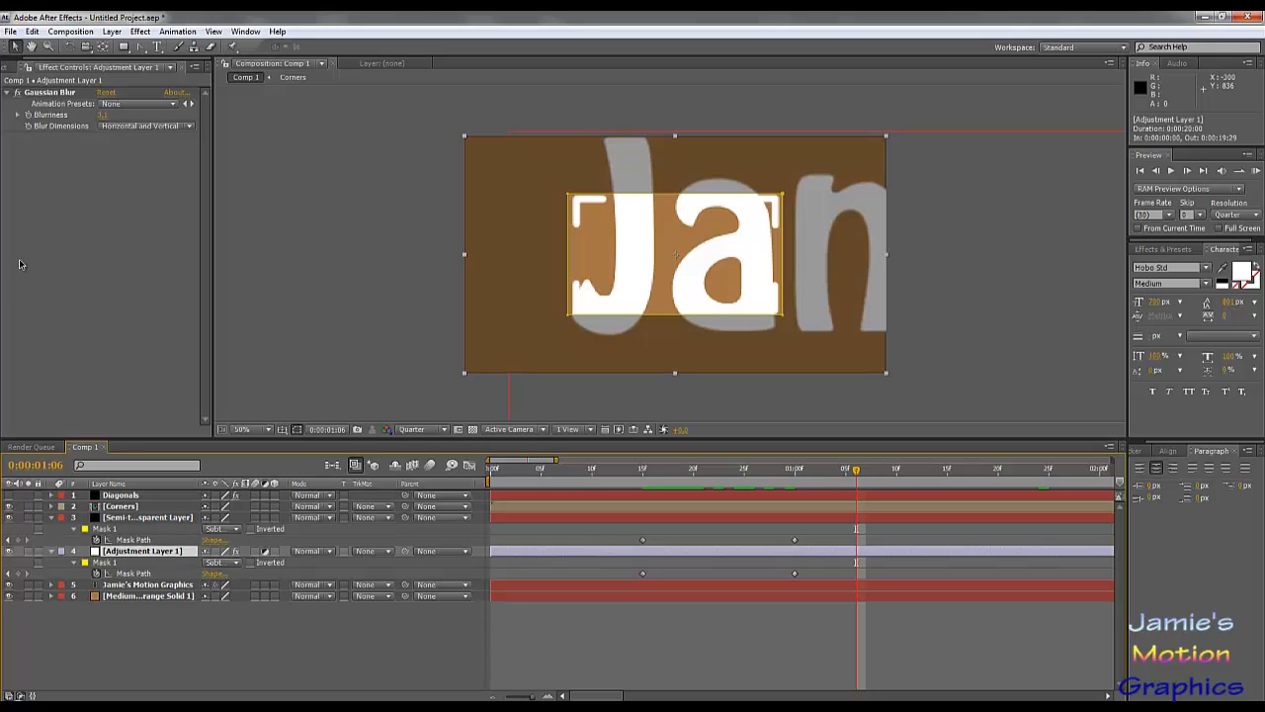
left_click(103, 115)
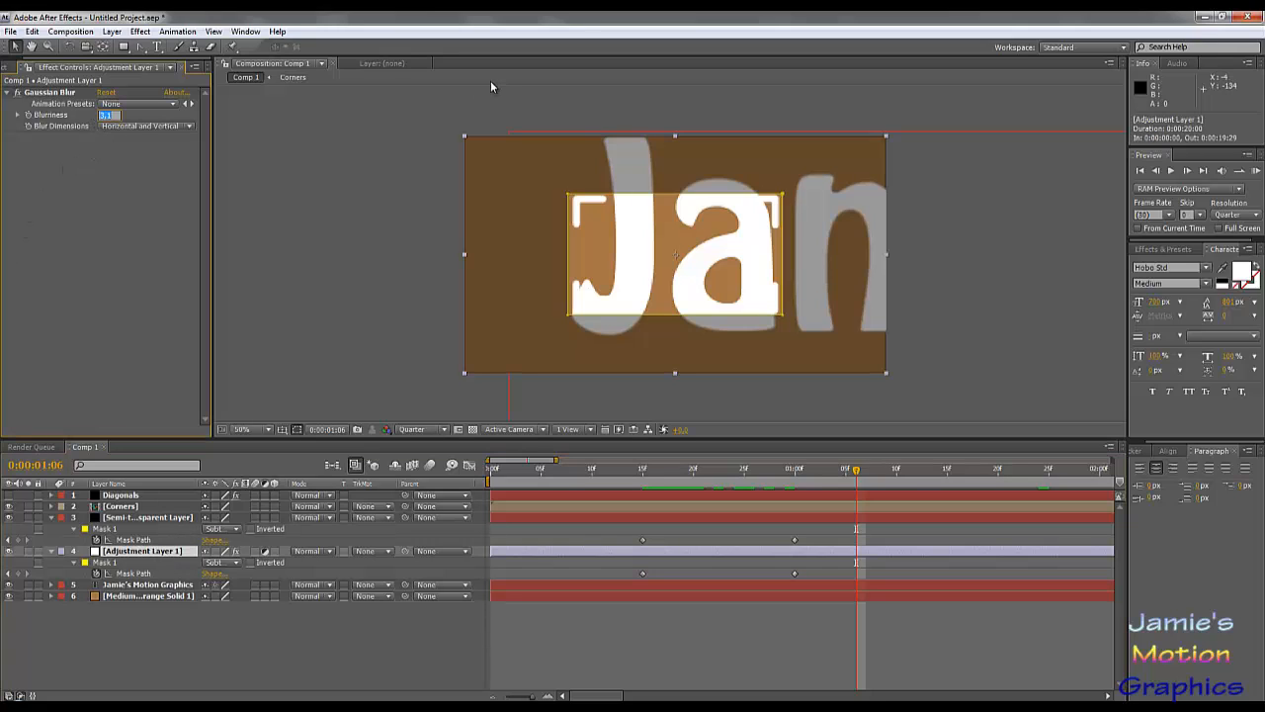
type("50")
key("Return")
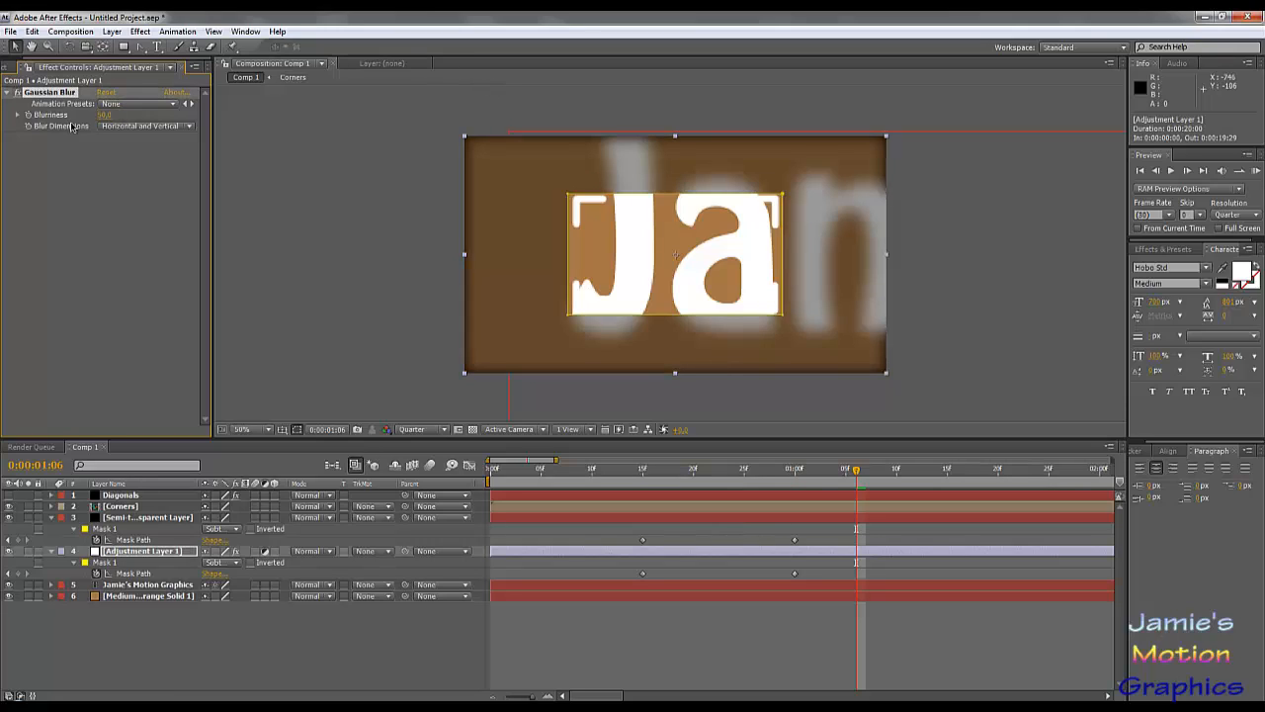
left_click(104, 115)
type("5")
key("Return")
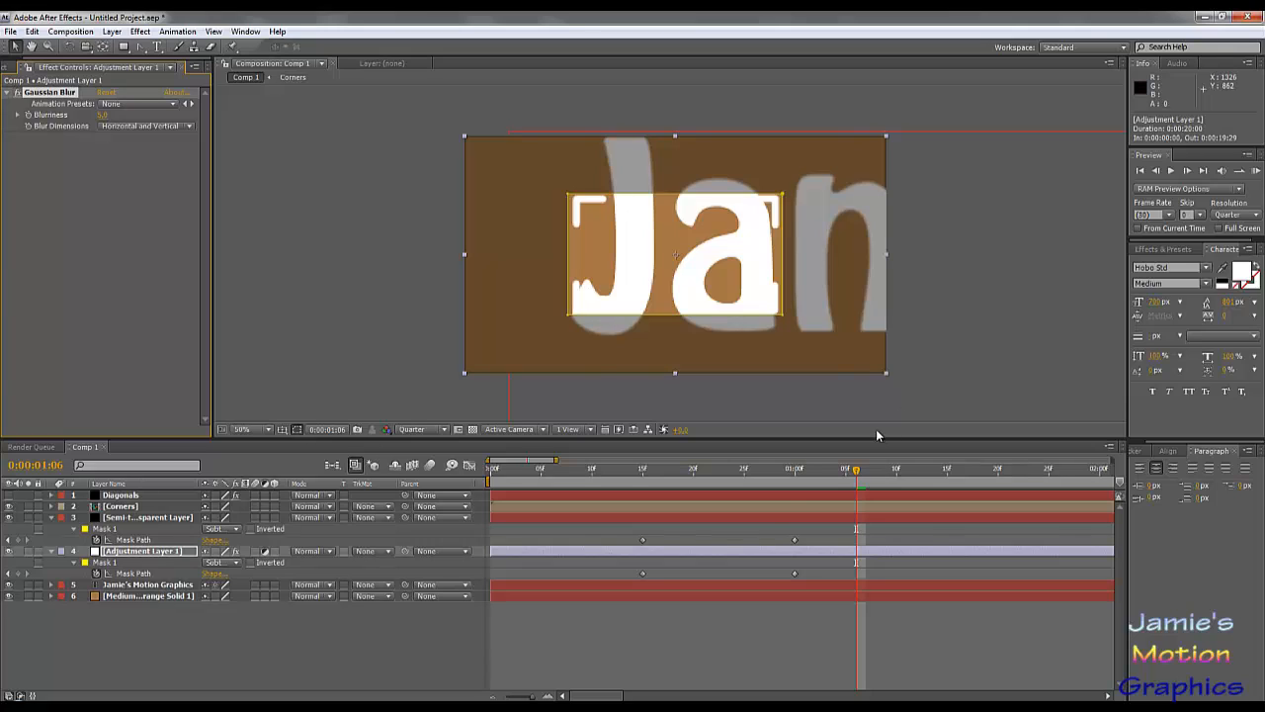
left_click_drag(805, 473, 967, 497)
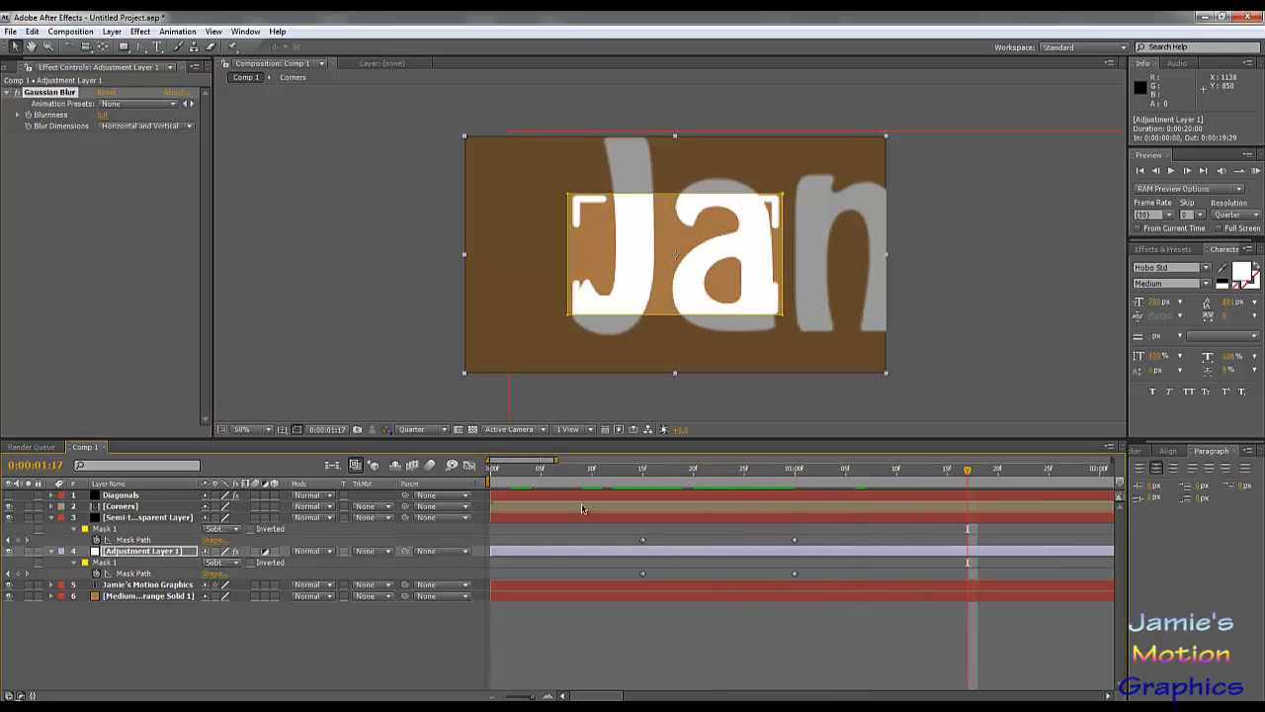
Set the Blurriness of the adjustment layer's Gaussian Blur to 15.
left_click(104, 115)
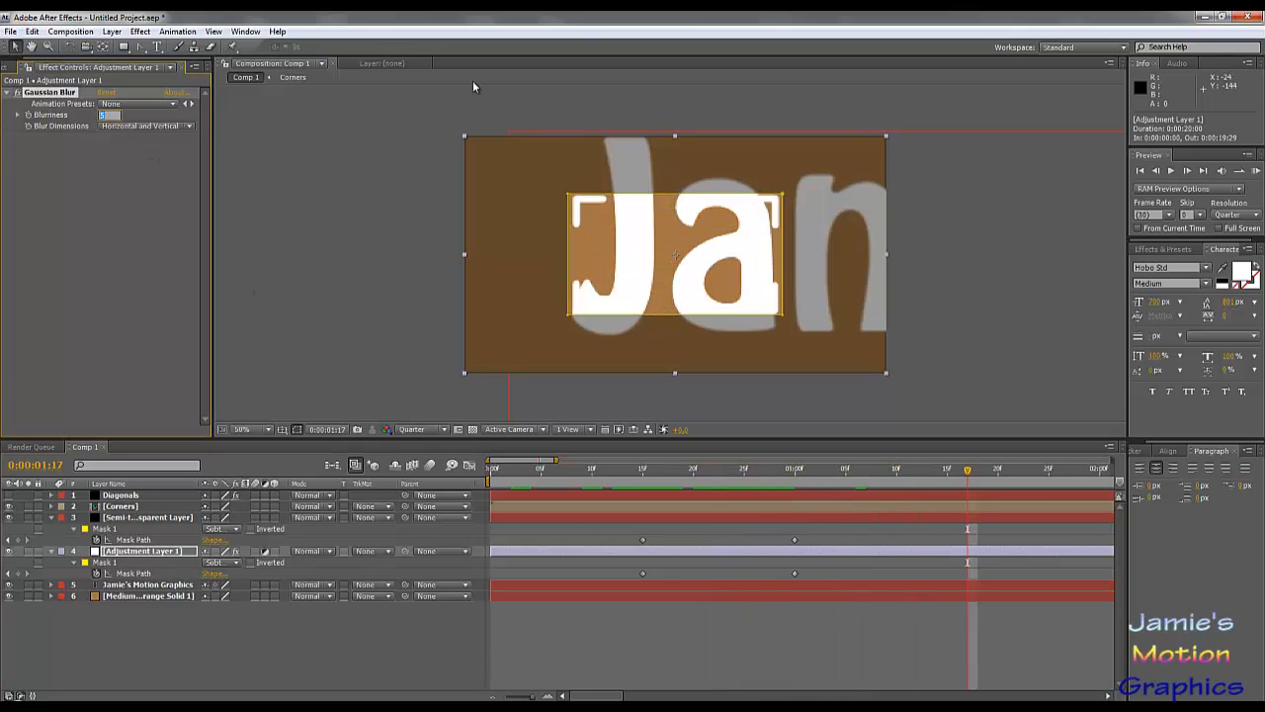
type("15")
key("Return")
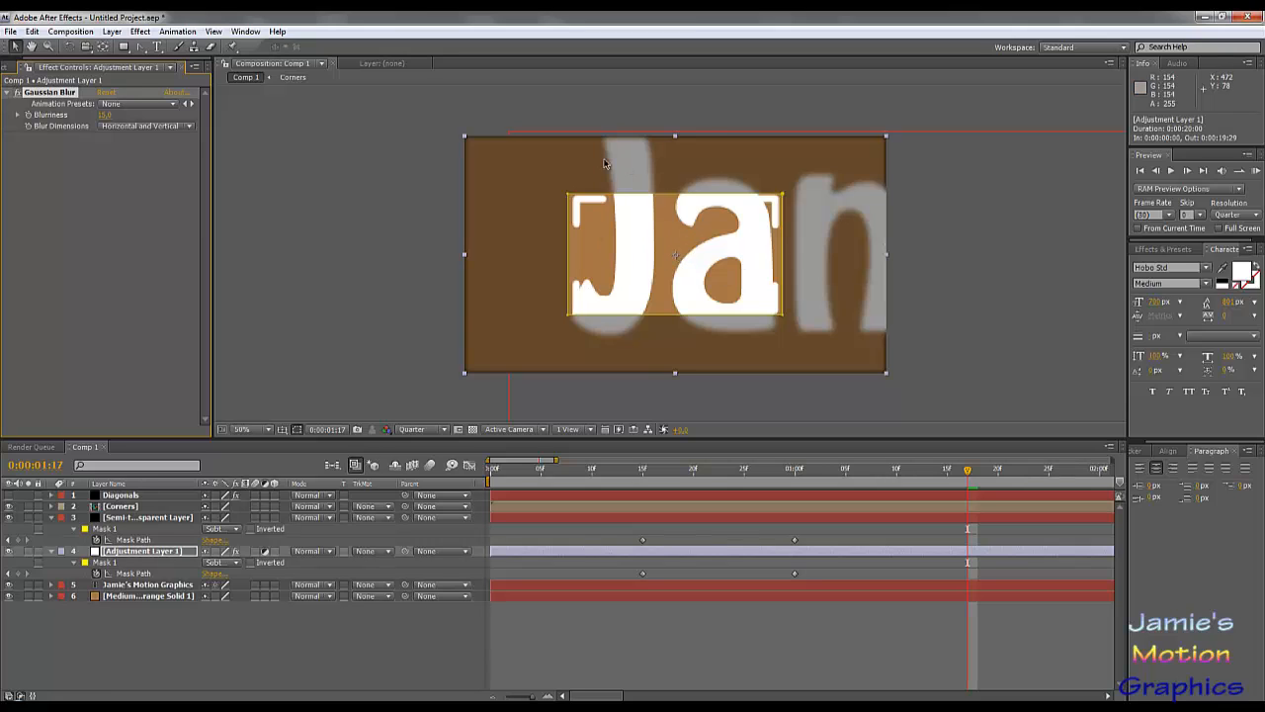
Add a Position keyframe to the Jamie's Motion Graphics text layer at 0:00:01:15.
mouse_move(689, 478)
left_mouse_down()
mouse_move(644, 478)
mouse_move(704, 478)
left_mouse_up()
left_click_drag(811, 505, 948, 509)
left_click(145, 585)
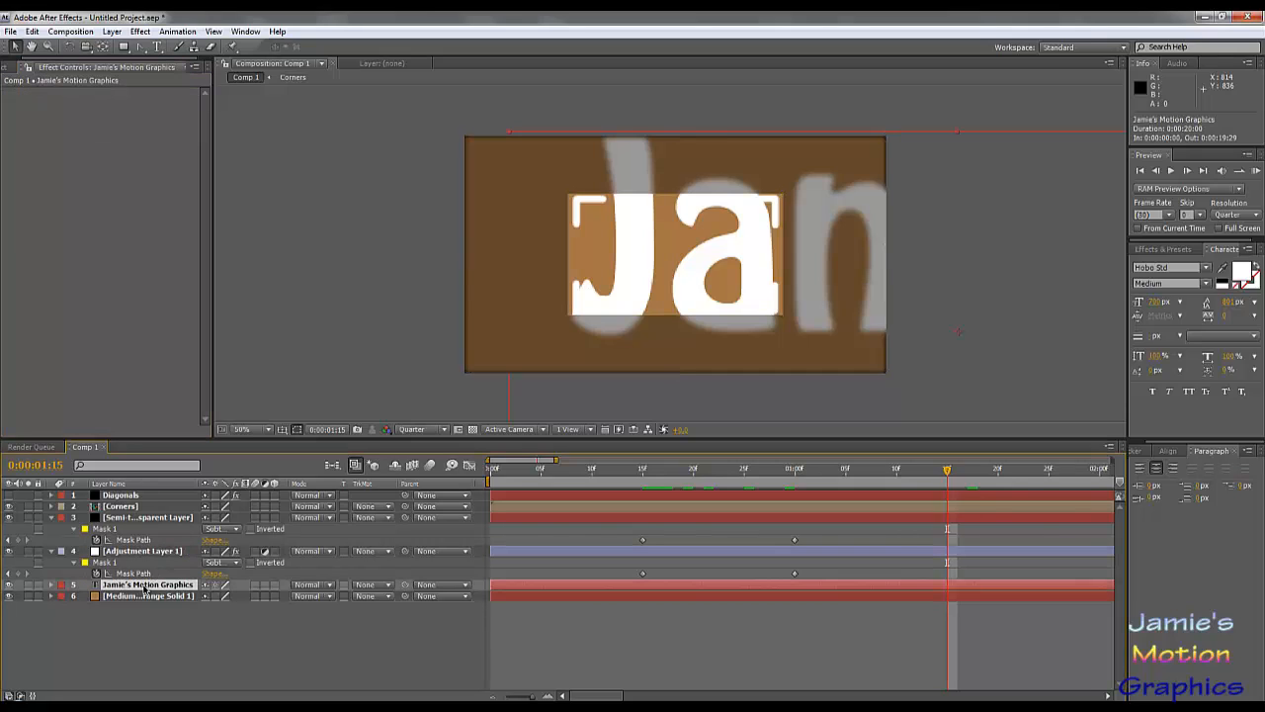
key("alt+shift+p")
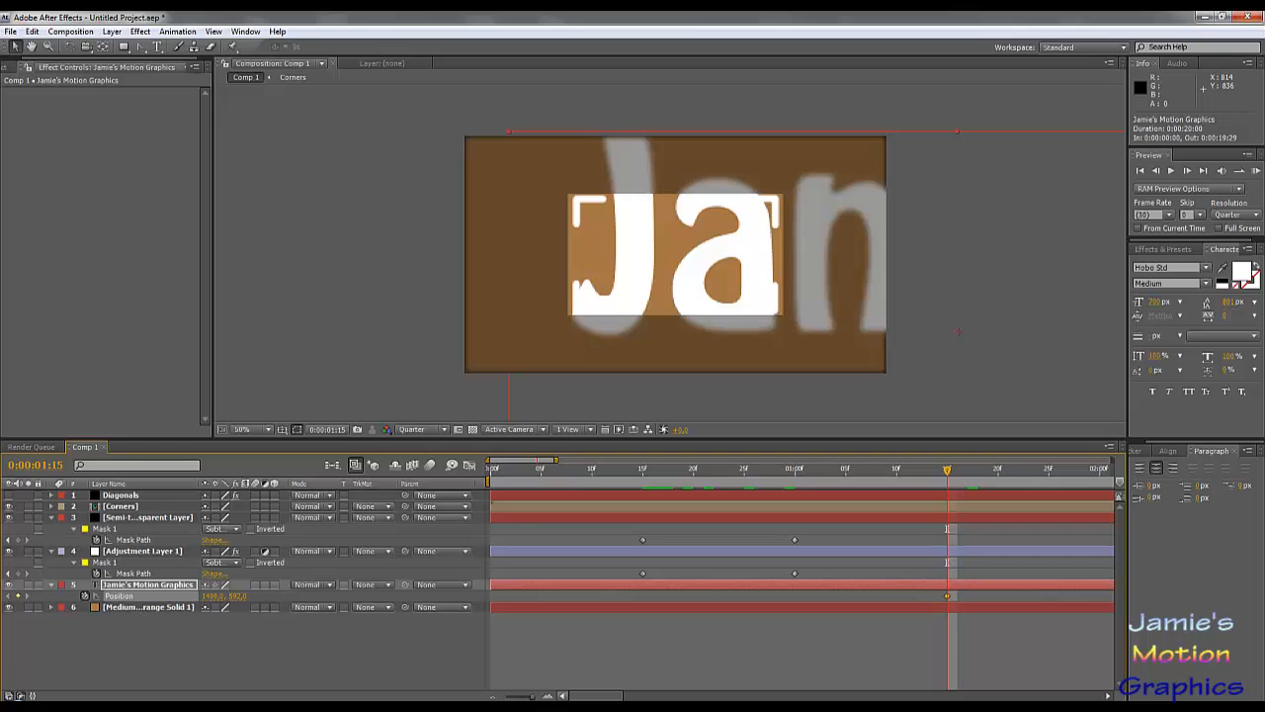
Keyframe the text layer's Position at -192, 592 at 0:00:02:00 so the text slides left across the frame.
left_click_drag(568, 696, 601, 697)
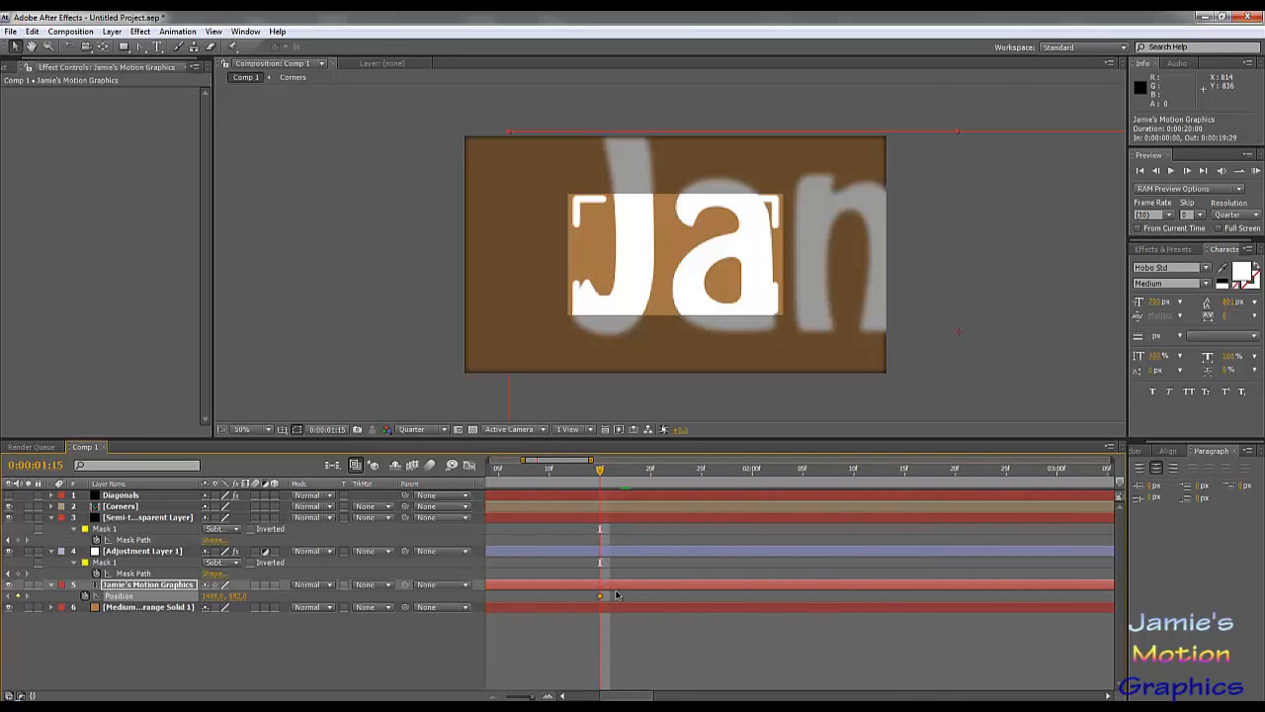
left_click_drag(603, 473, 758, 498)
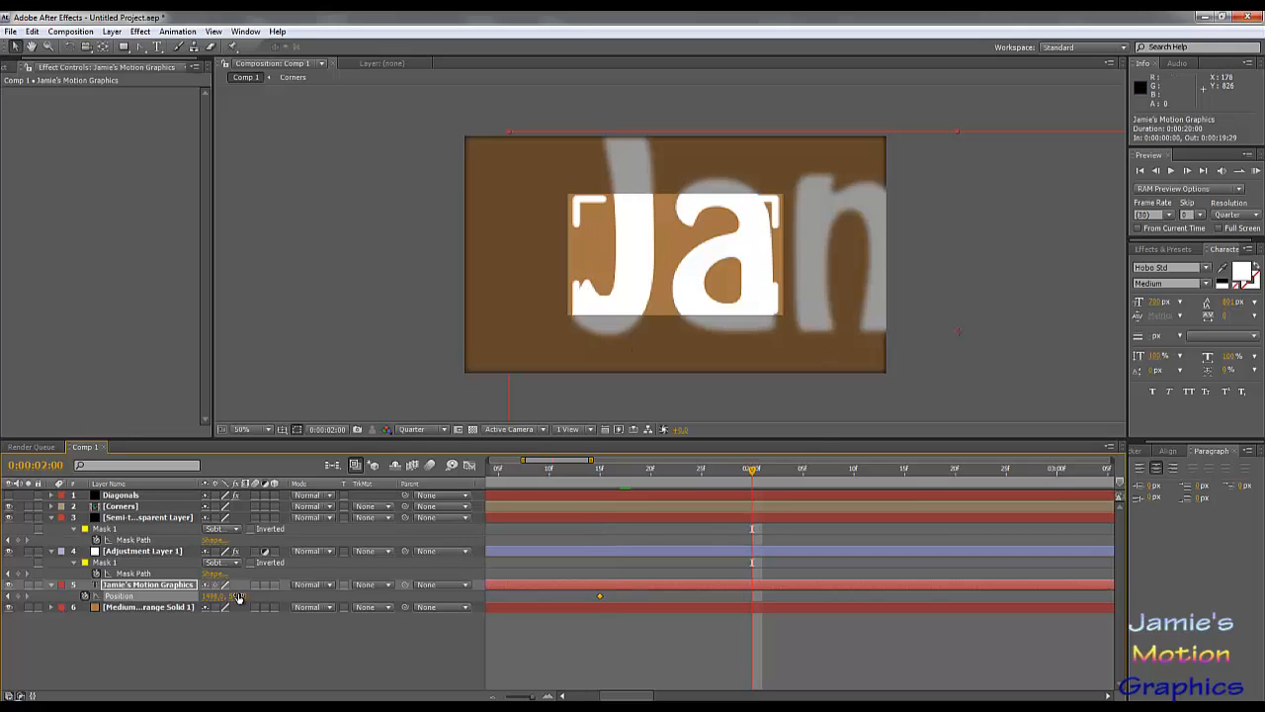
left_click_drag(238, 597, 69, 598)
left_click_drag(217, 598, 3, 599)
mouse_move(217, 598)
left_mouse_down()
mouse_move(141, 597)
mouse_move(176, 597)
left_mouse_up()
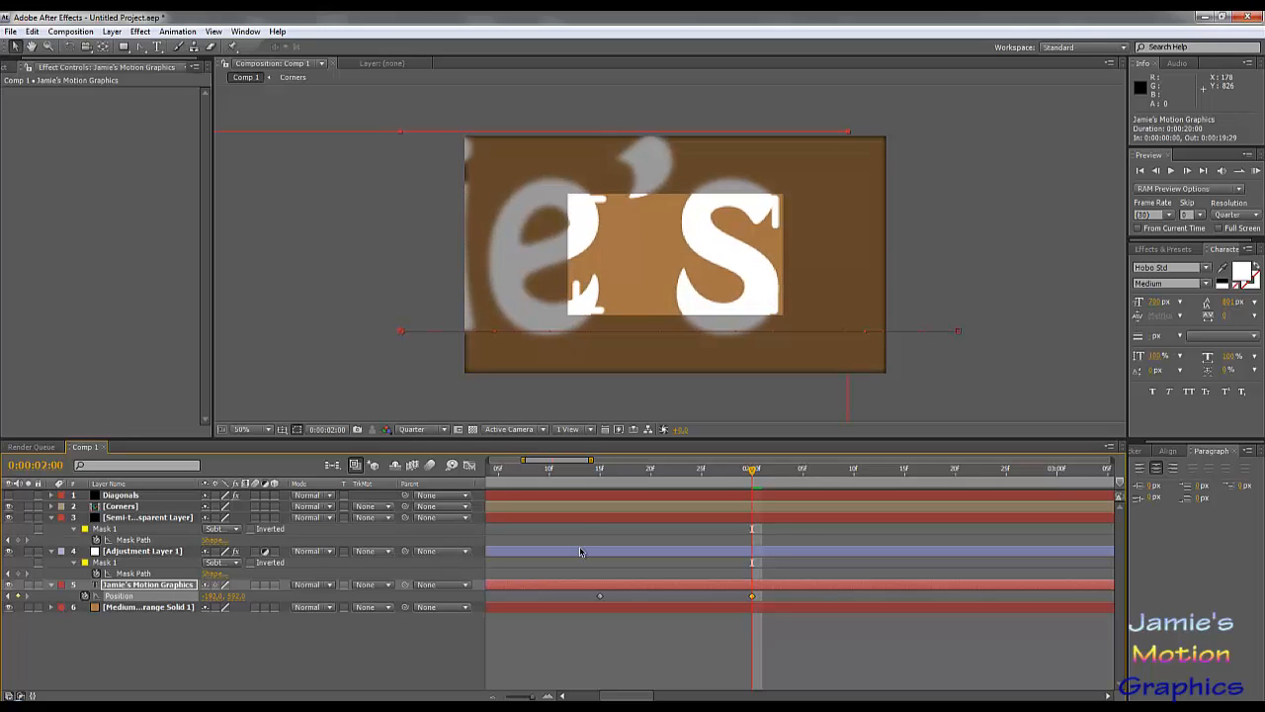
Create a white 1280 x 720 px solid at 0:00:01:29 and place it directly above the adjustment layer.
left_click(745, 472)
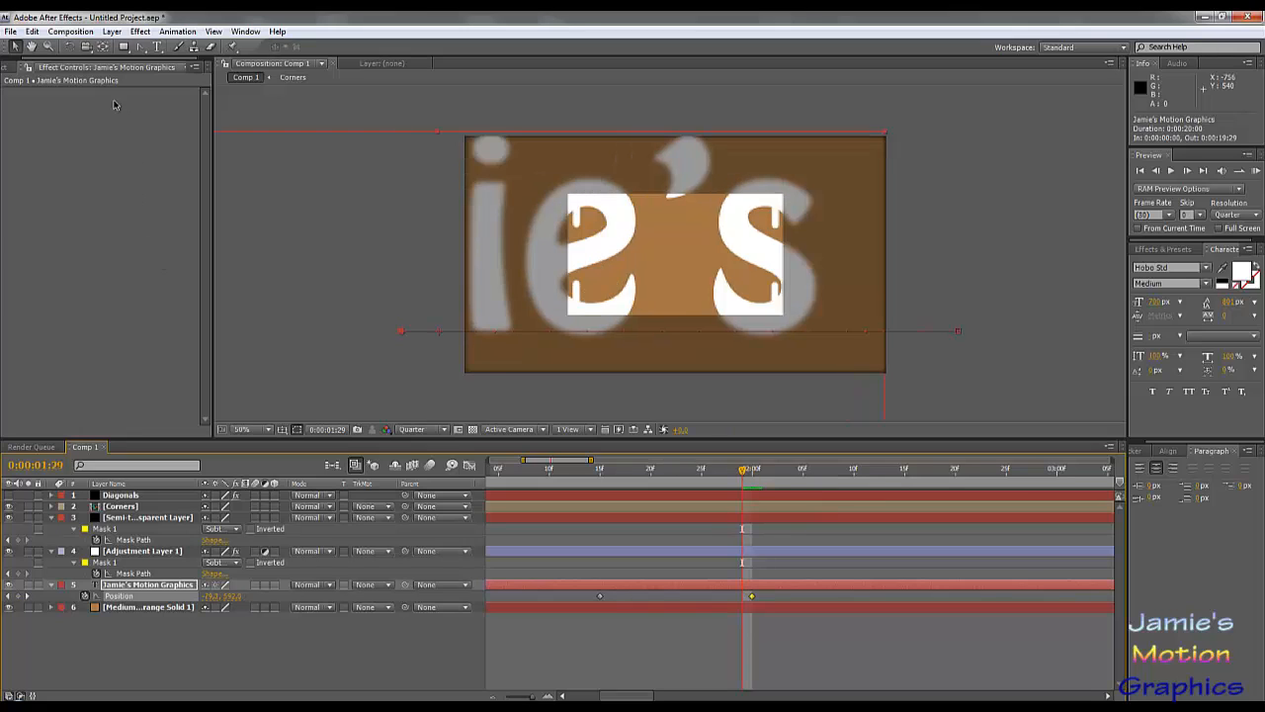
left_click(112, 32)
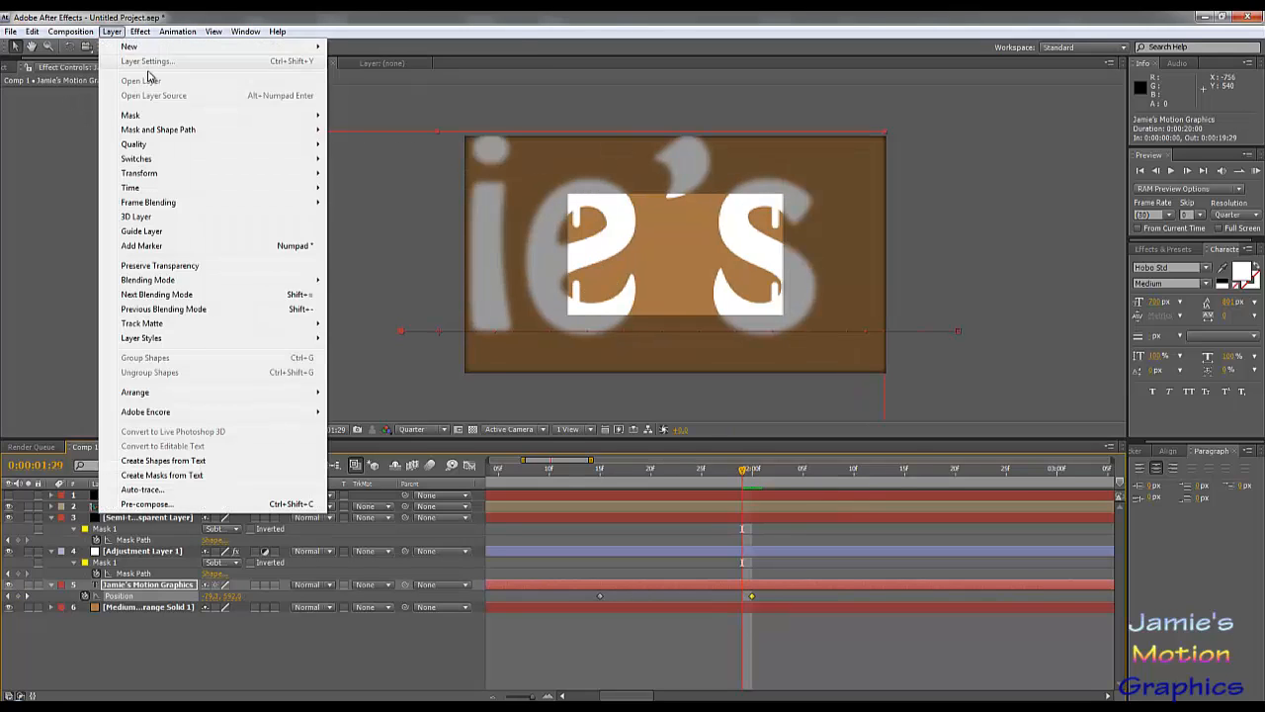
mouse_move(309, 52)
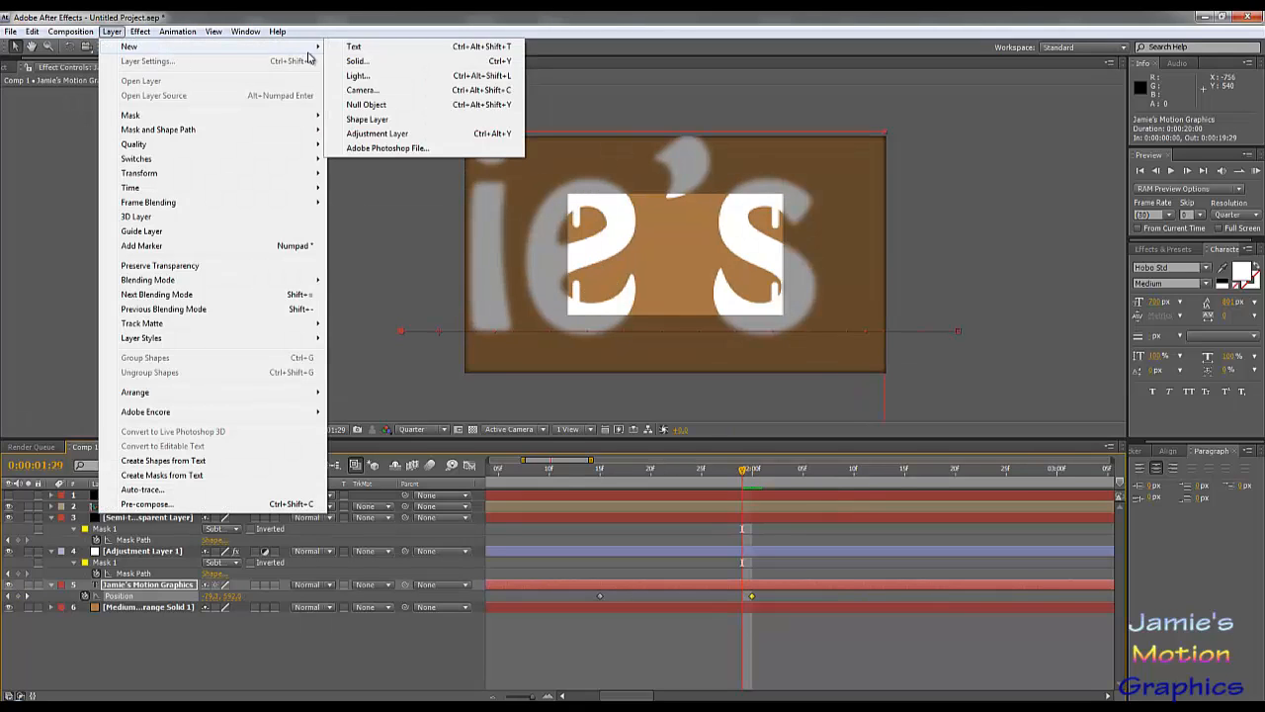
left_click(374, 61)
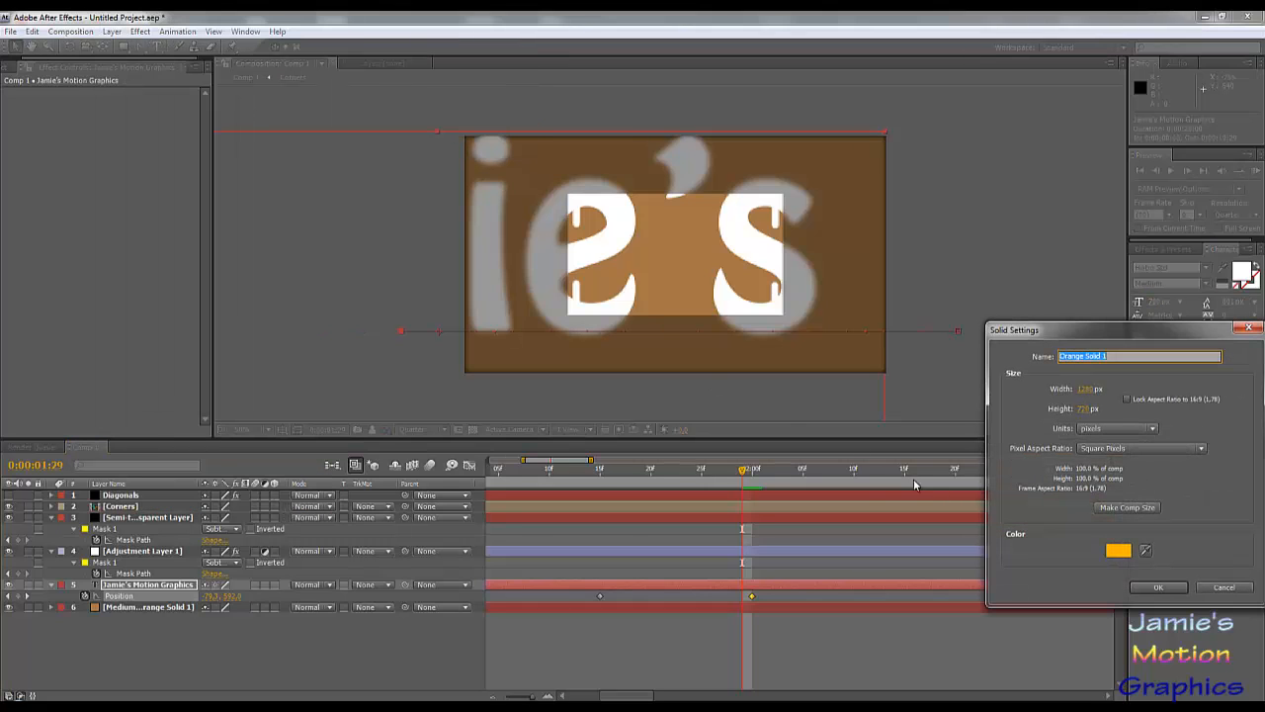
left_click(1118, 551)
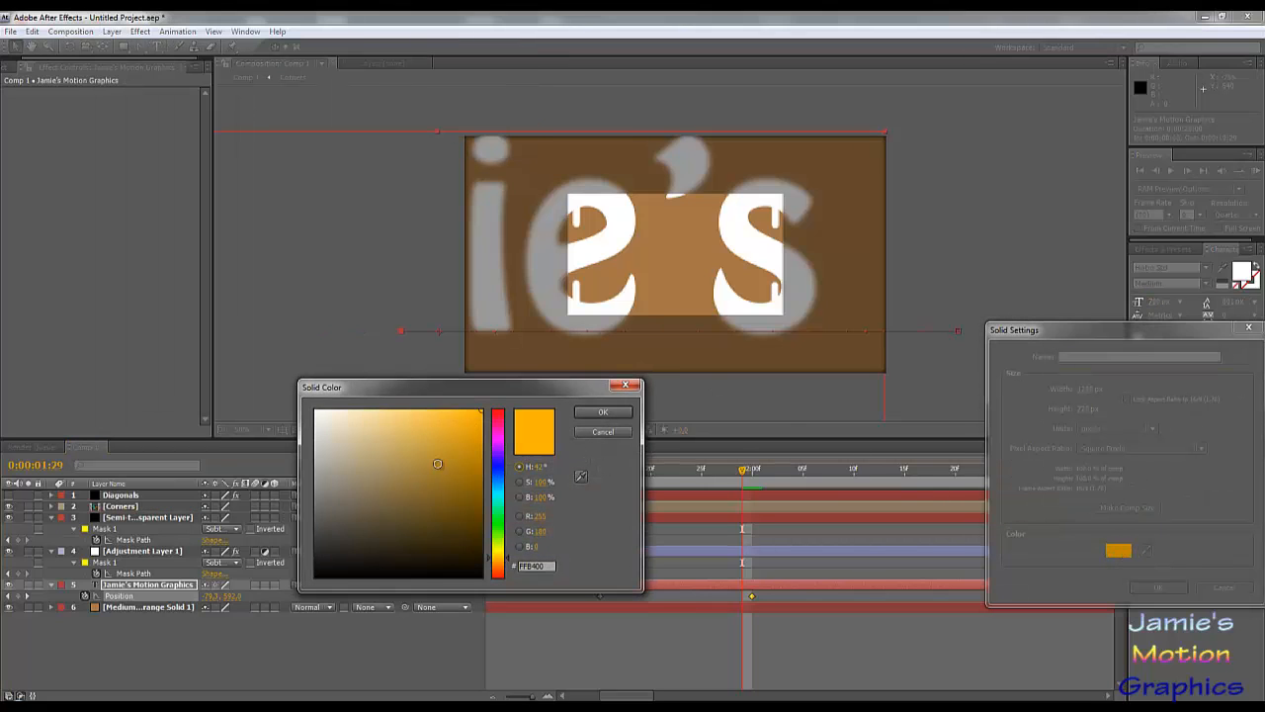
left_click(603, 412)
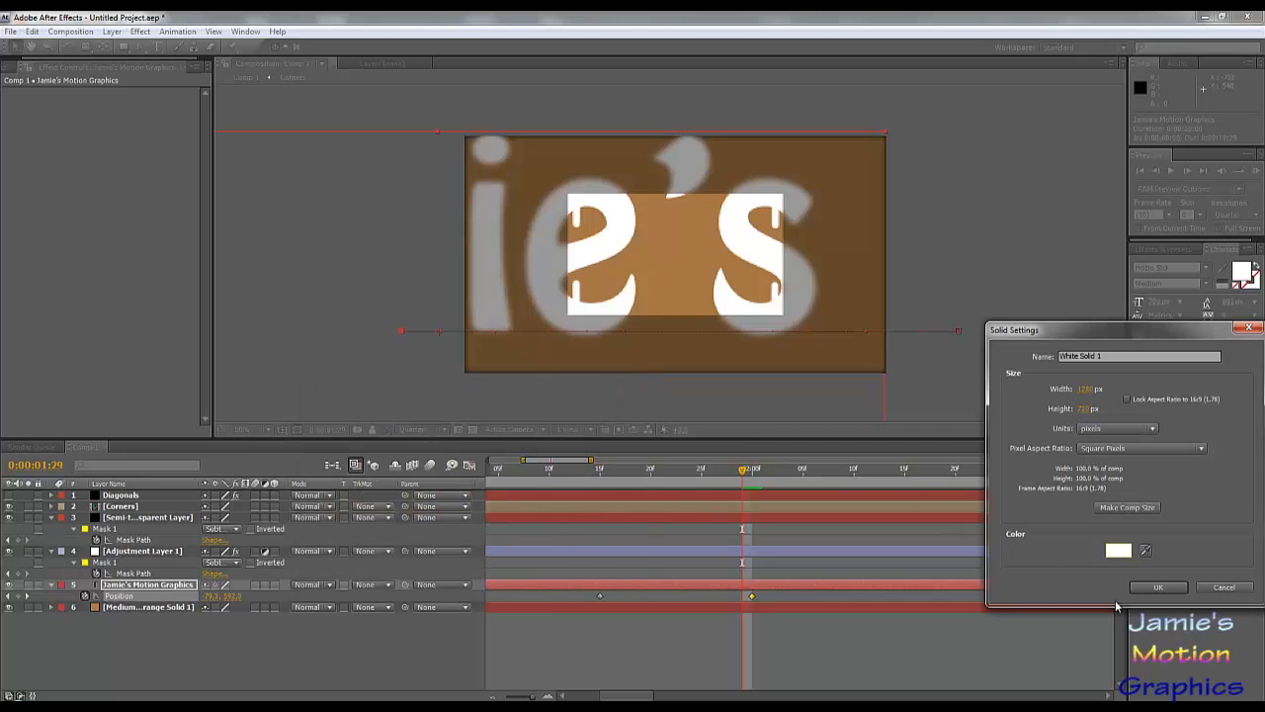
left_click(1158, 587)
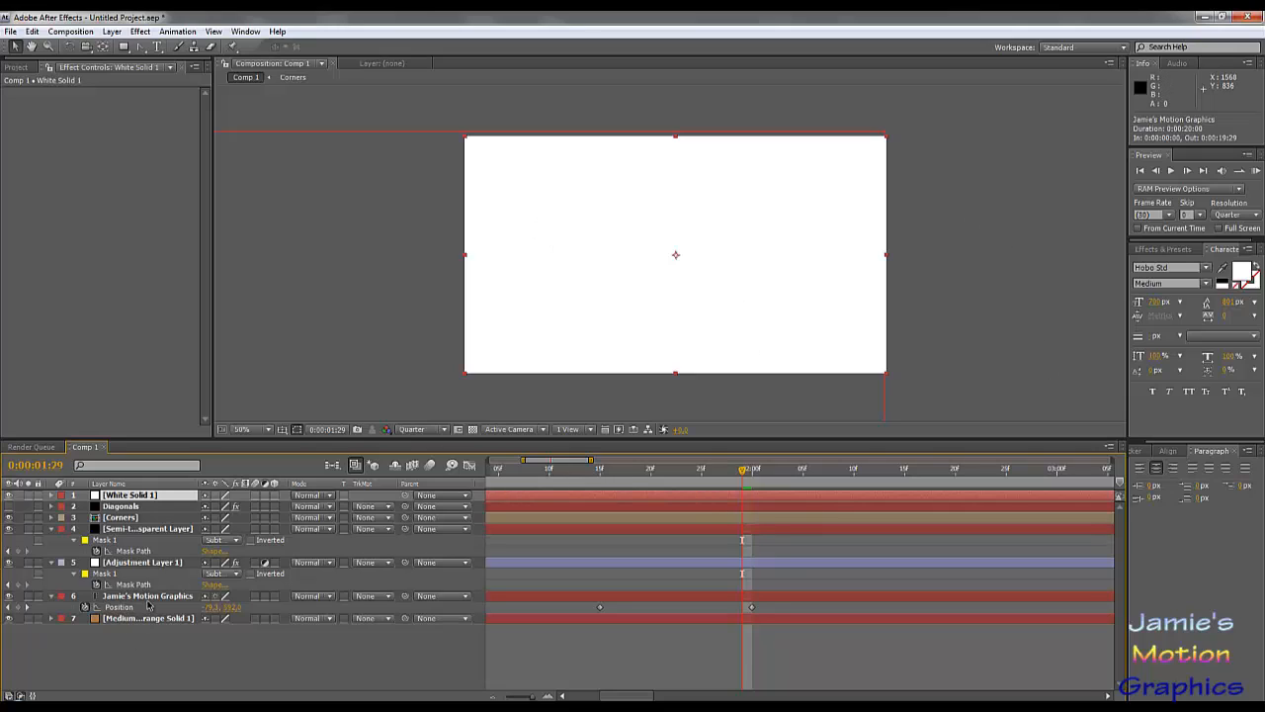
left_click_drag(127, 495, 130, 557)
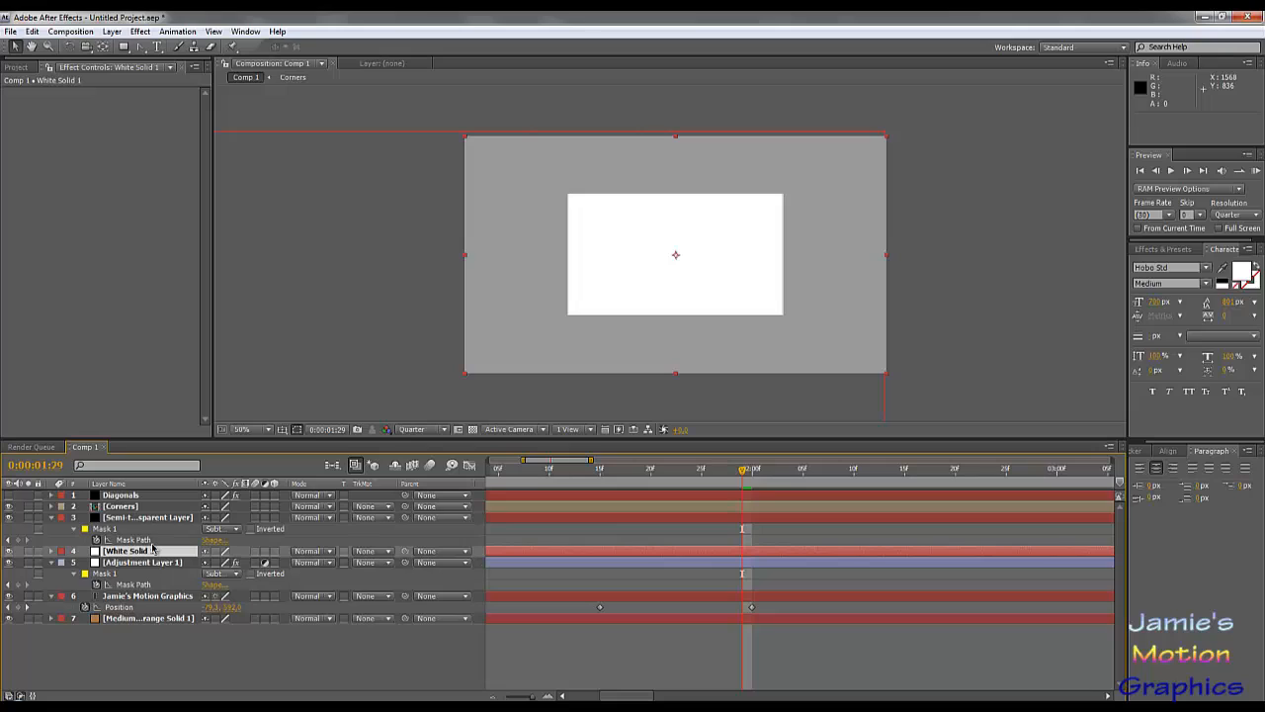
Collapse the adjustment layer's properties and rename the white solid layer to Transition.
left_click(53, 563)
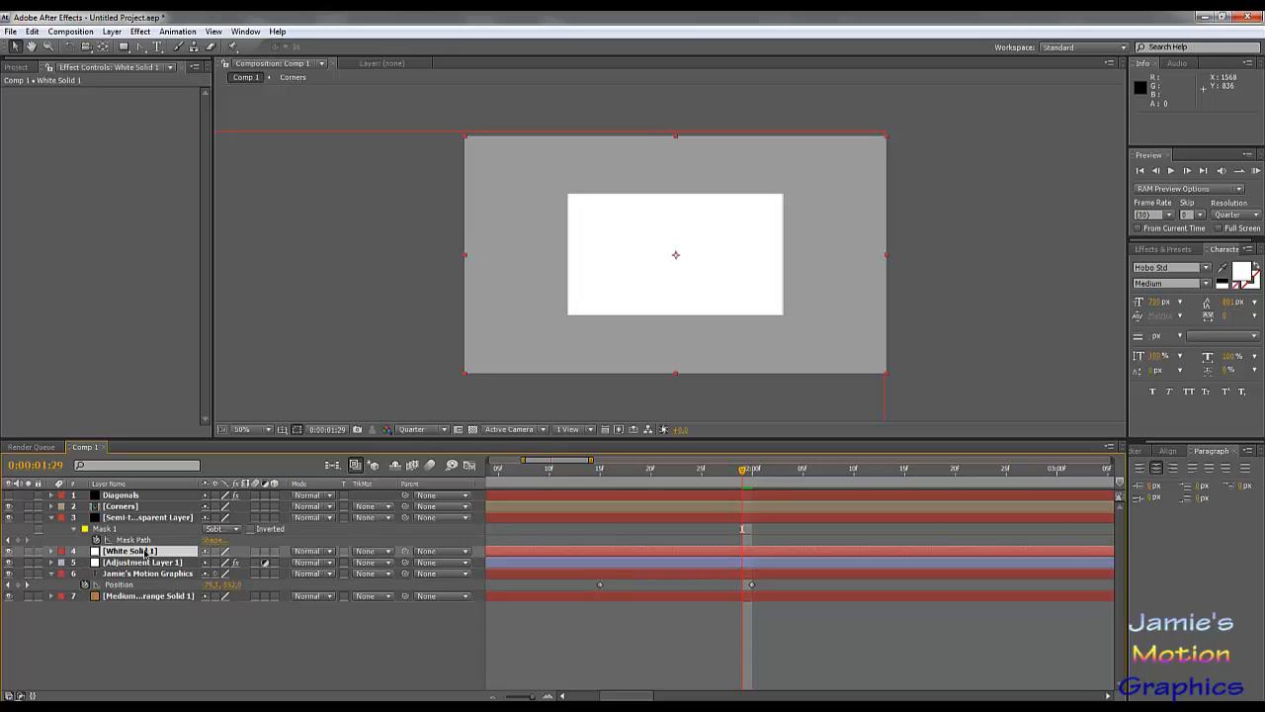
right_click(146, 552)
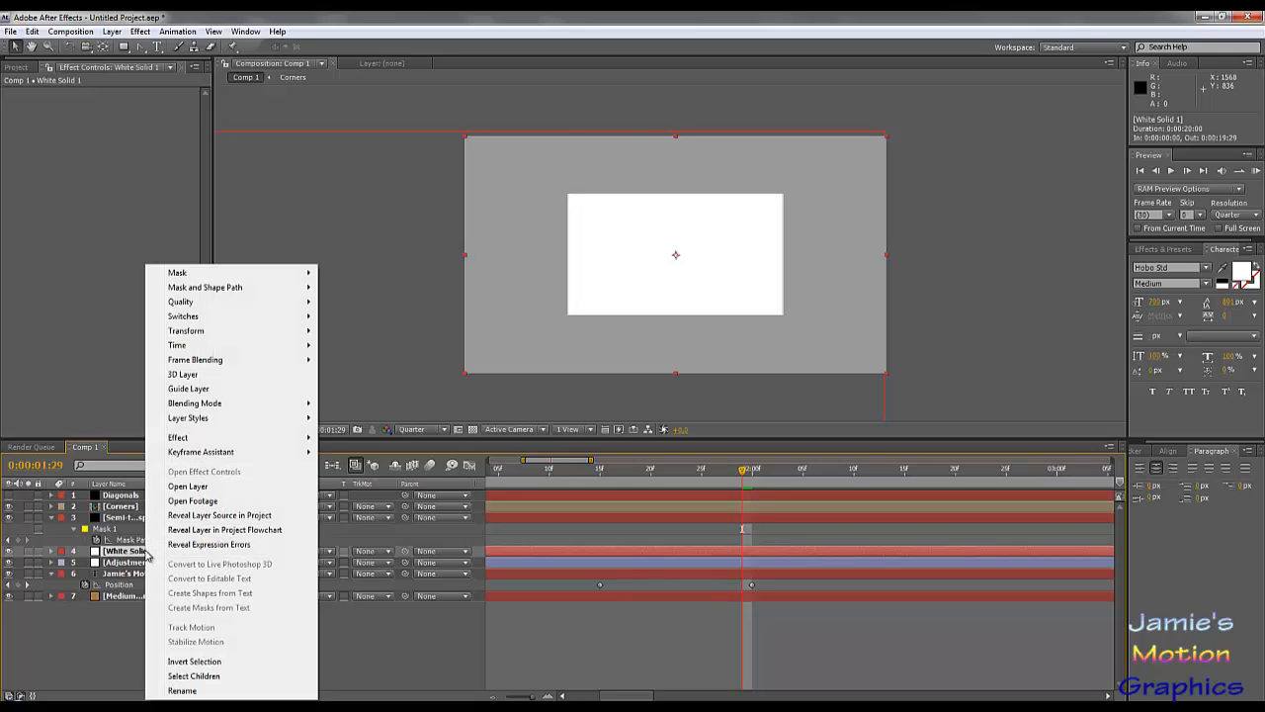
left_click(193, 692)
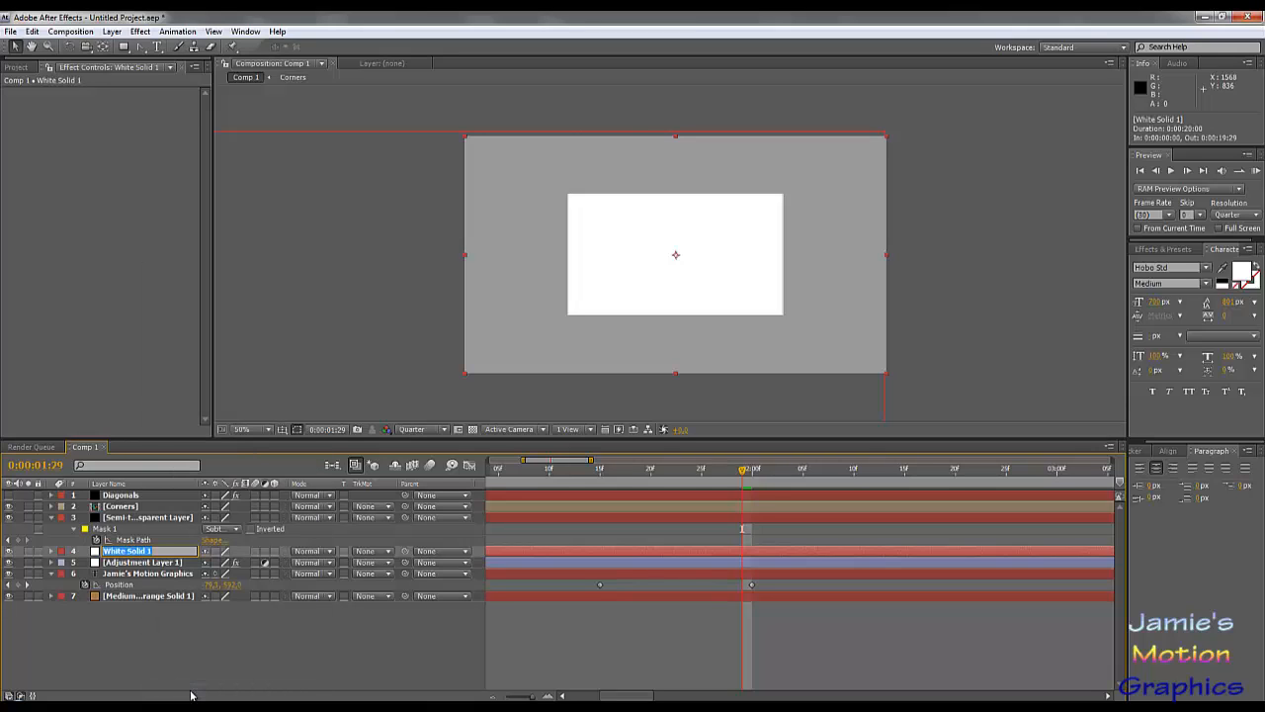
type("Transition")
key("Return")
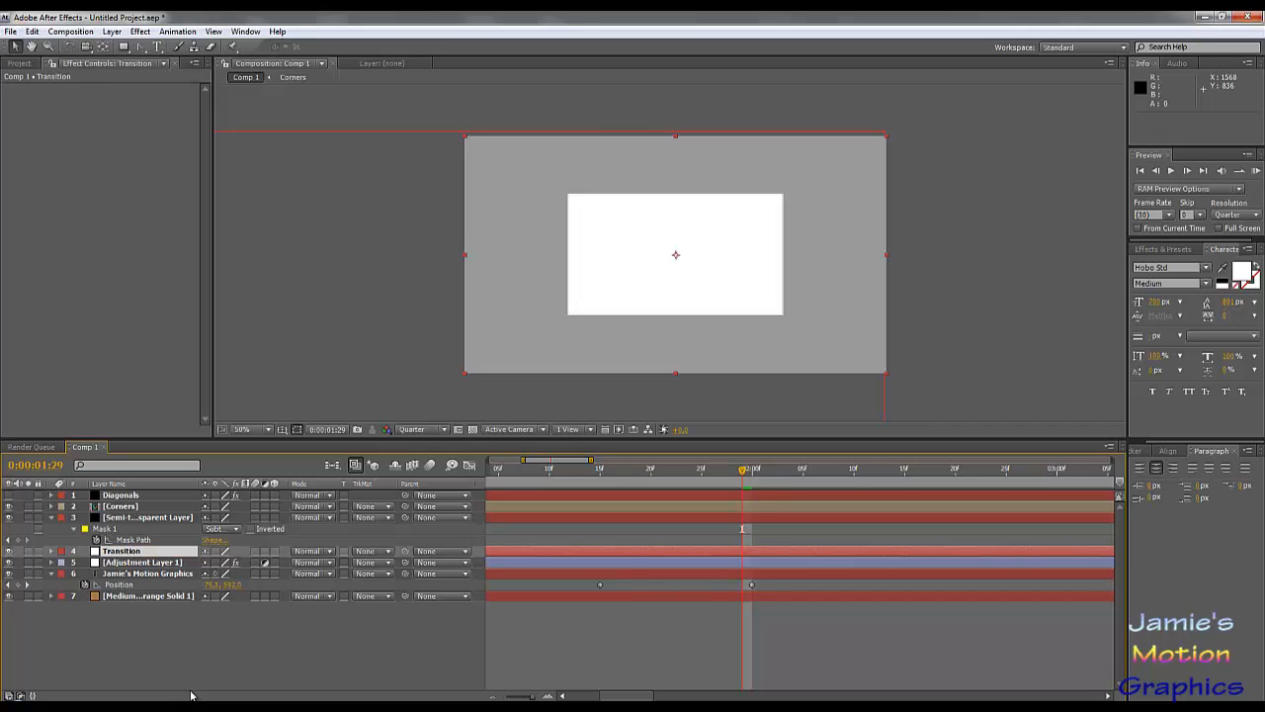
Add a full-frame elliptical mask to the Transition layer and expand the mask's properties.
left_click_drag(124, 47, 184, 77)
double_click(129, 48)
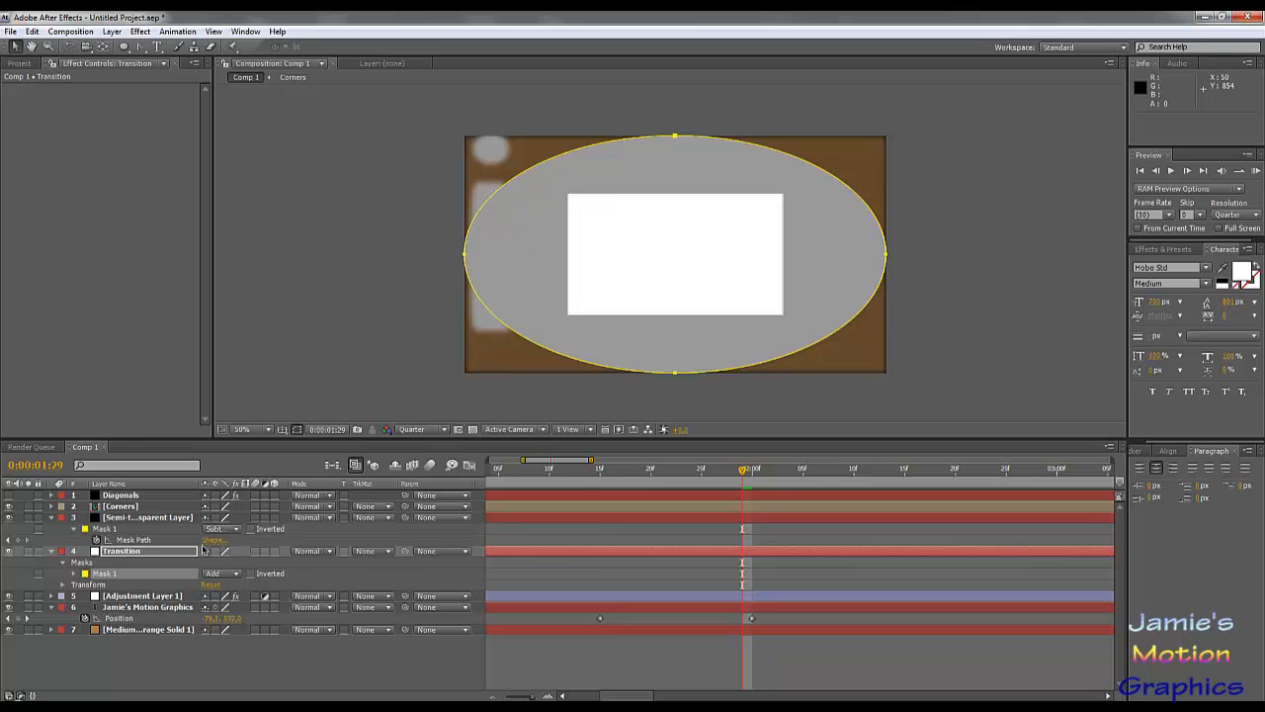
left_click(75, 575)
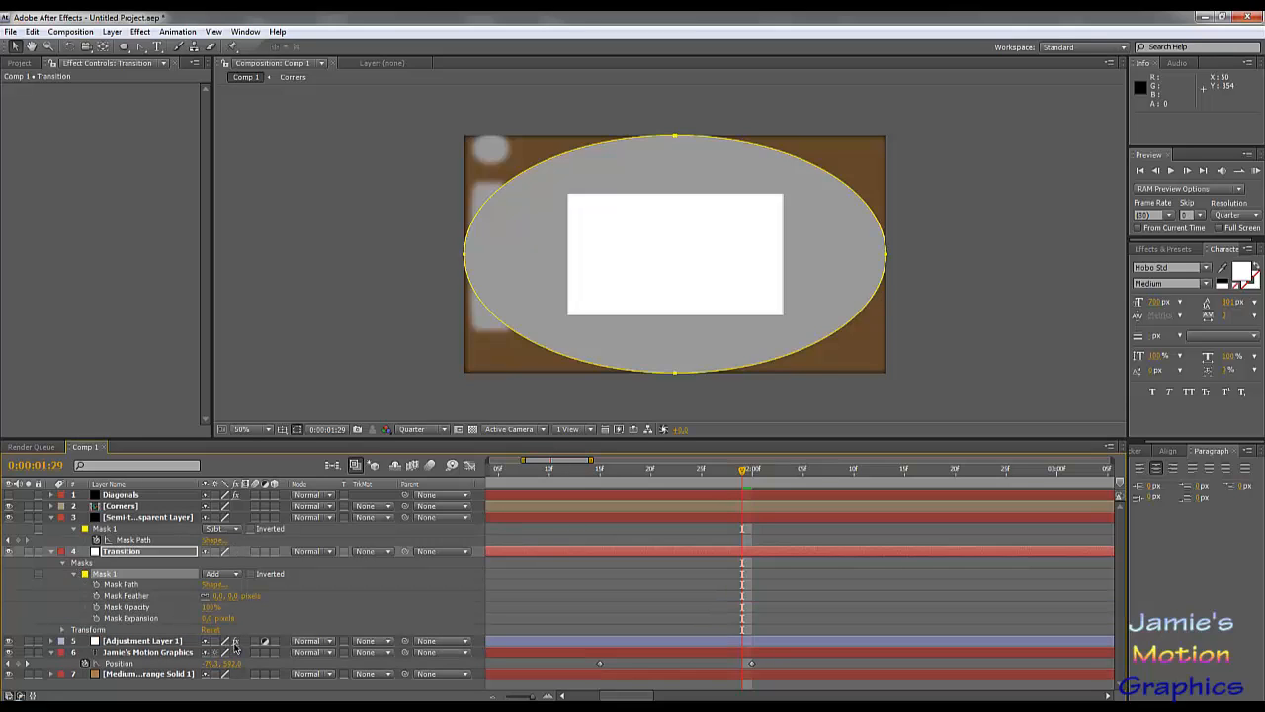
Set the Transition mask's expansion to -400 pixels and start keyframing it at 0:00:01:29.
left_click_drag(206, 618, 12, 660)
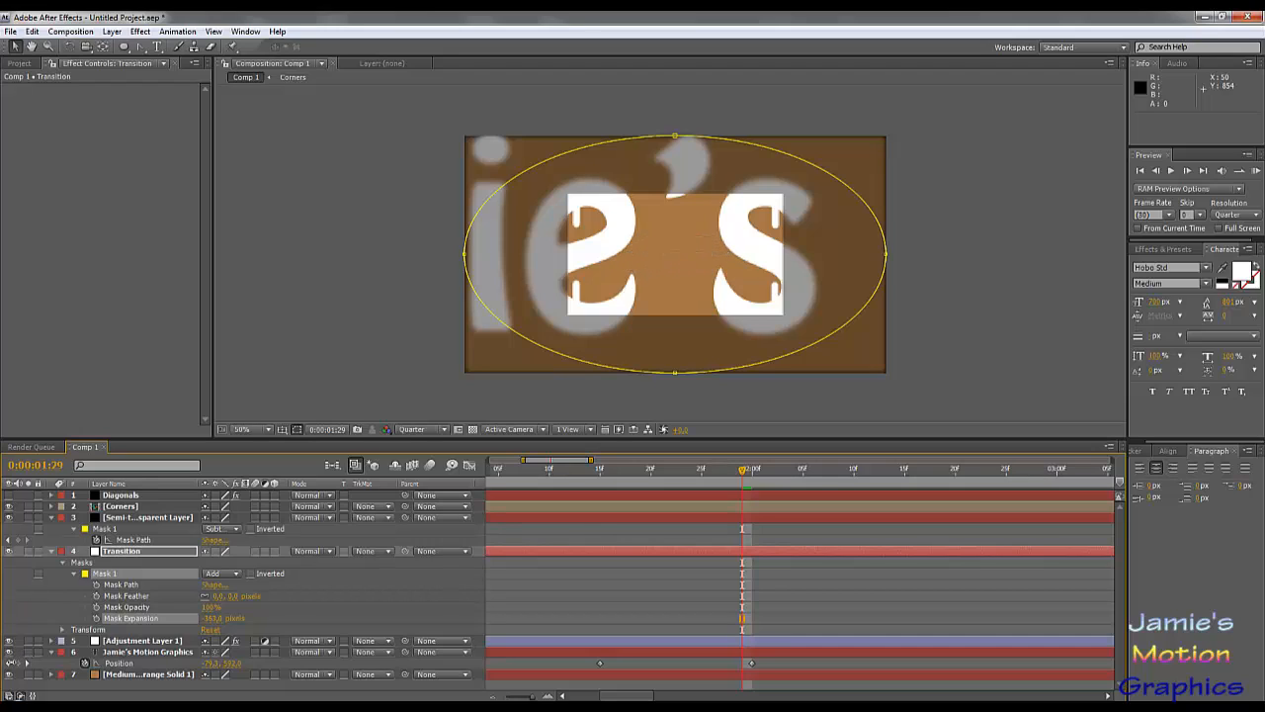
left_click(213, 618)
type("-400")
key("Return")
left_click(96, 618)
Keyframe the Transition mask's expansion at about 199 pixels at 0:00:02:01 so white fills the frame.
left_click_drag(744, 474, 752, 474)
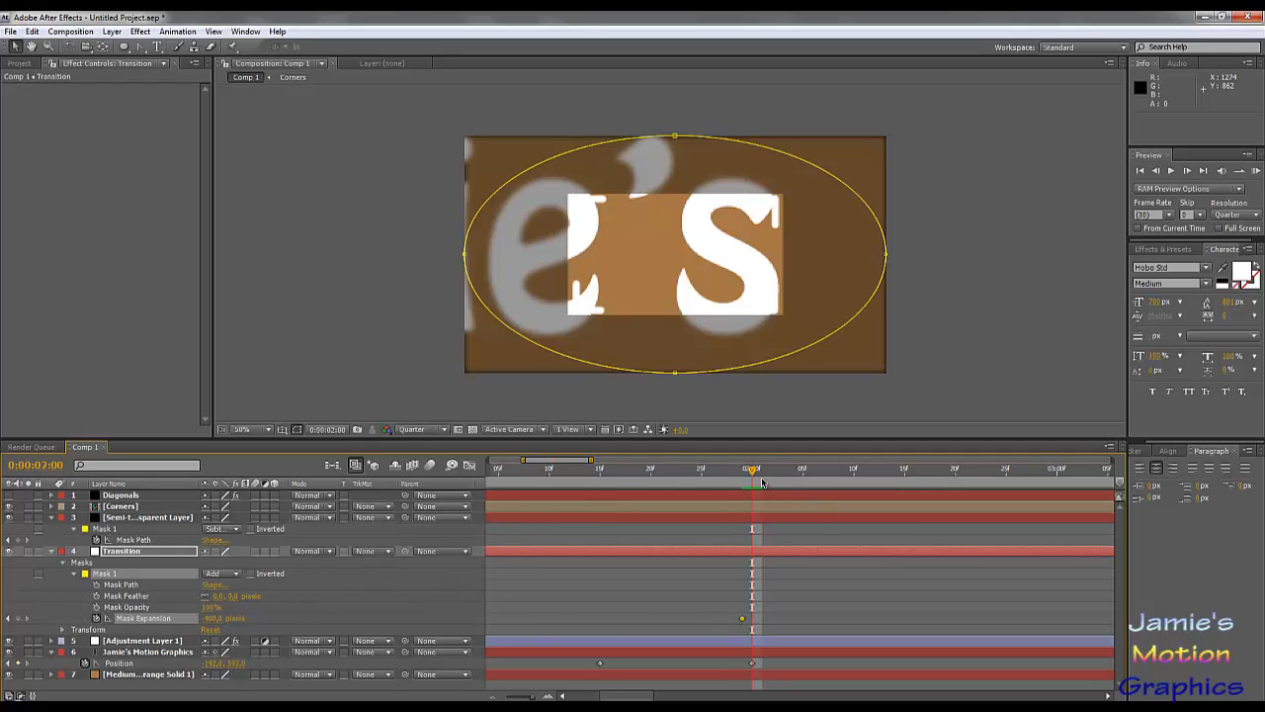
left_click_drag(753, 475, 762, 477)
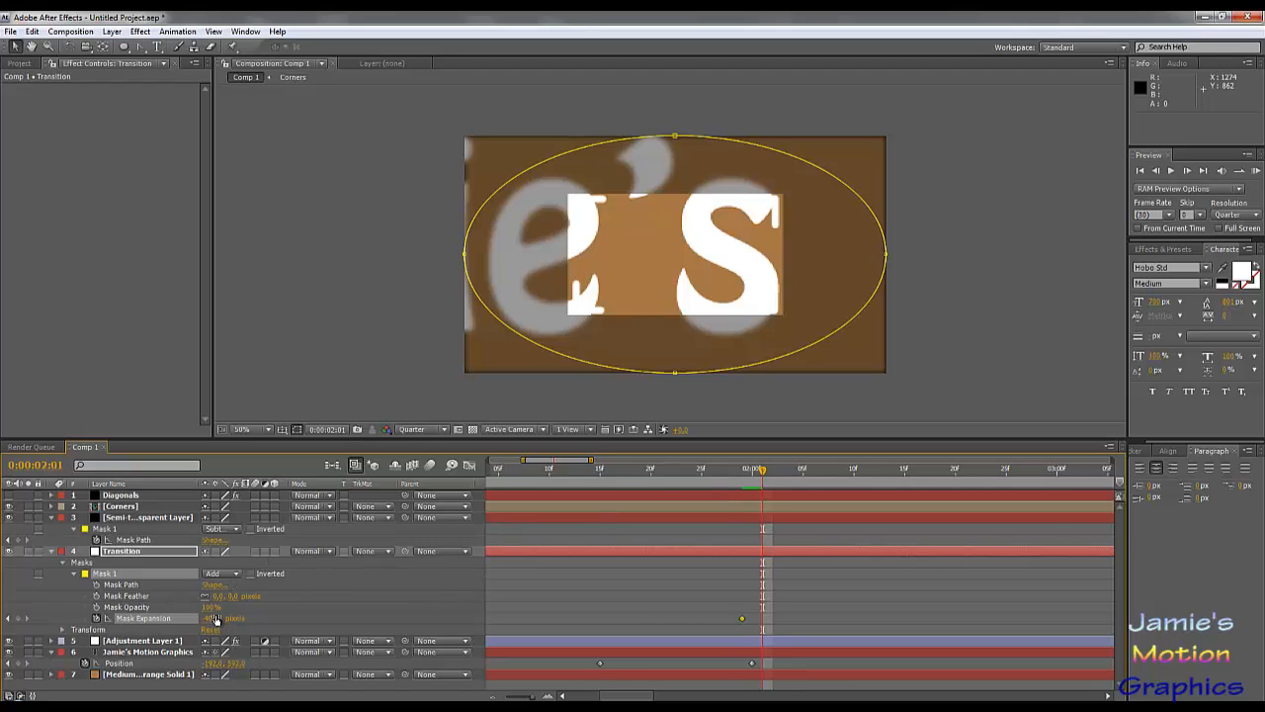
left_click_drag(214, 618, 594, 607)
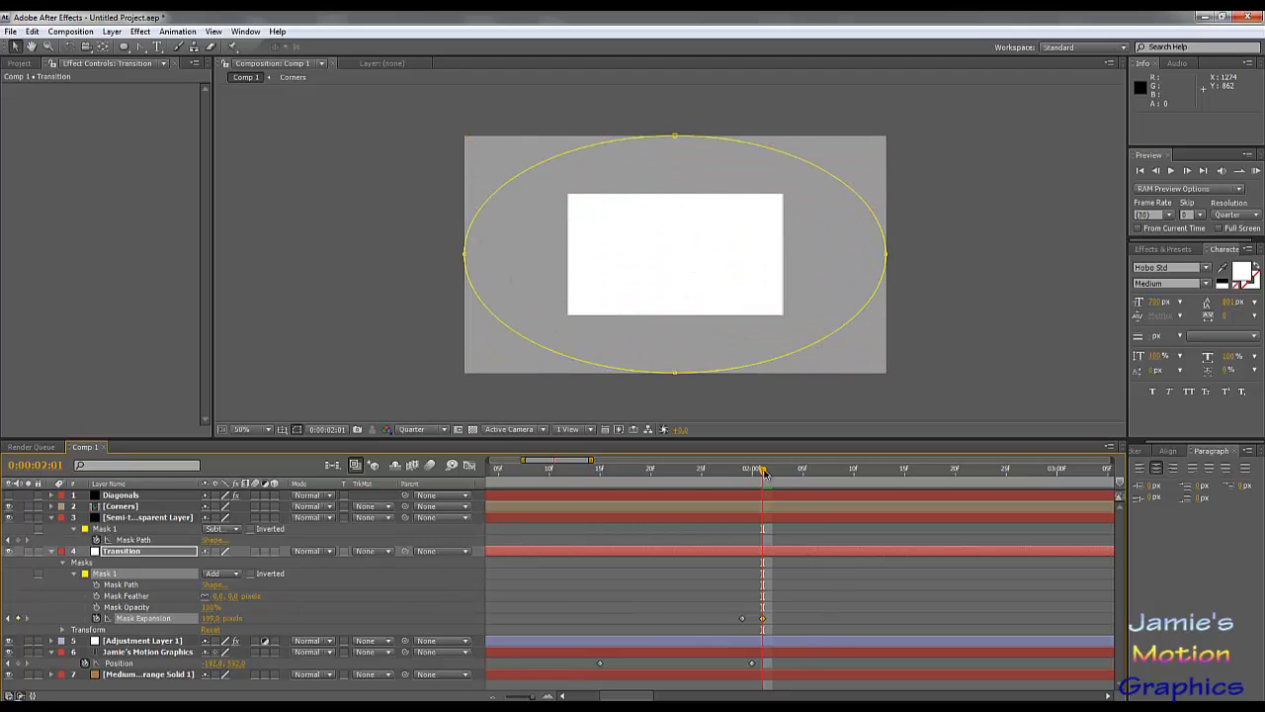
Copy the -400 pixel Mask Expansion keyframe to the end of the transition and place it at 0:00:02:02.
left_click_drag(769, 474, 794, 481)
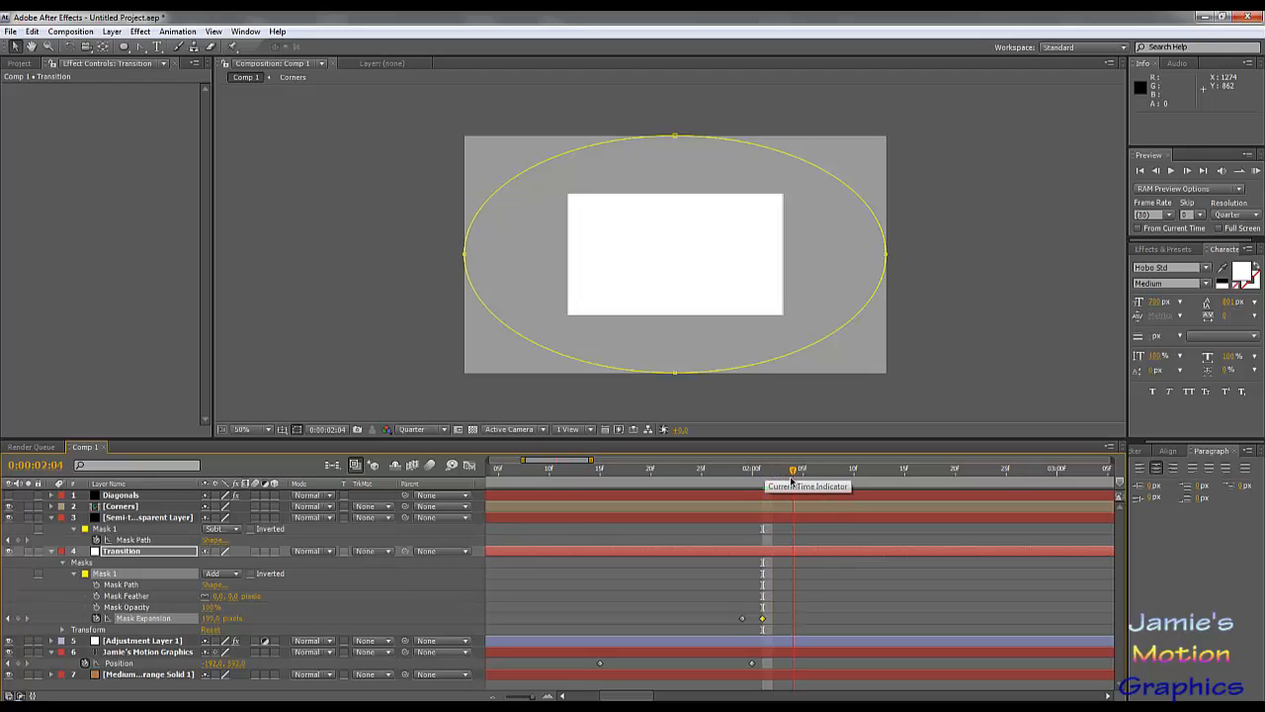
left_click(743, 619)
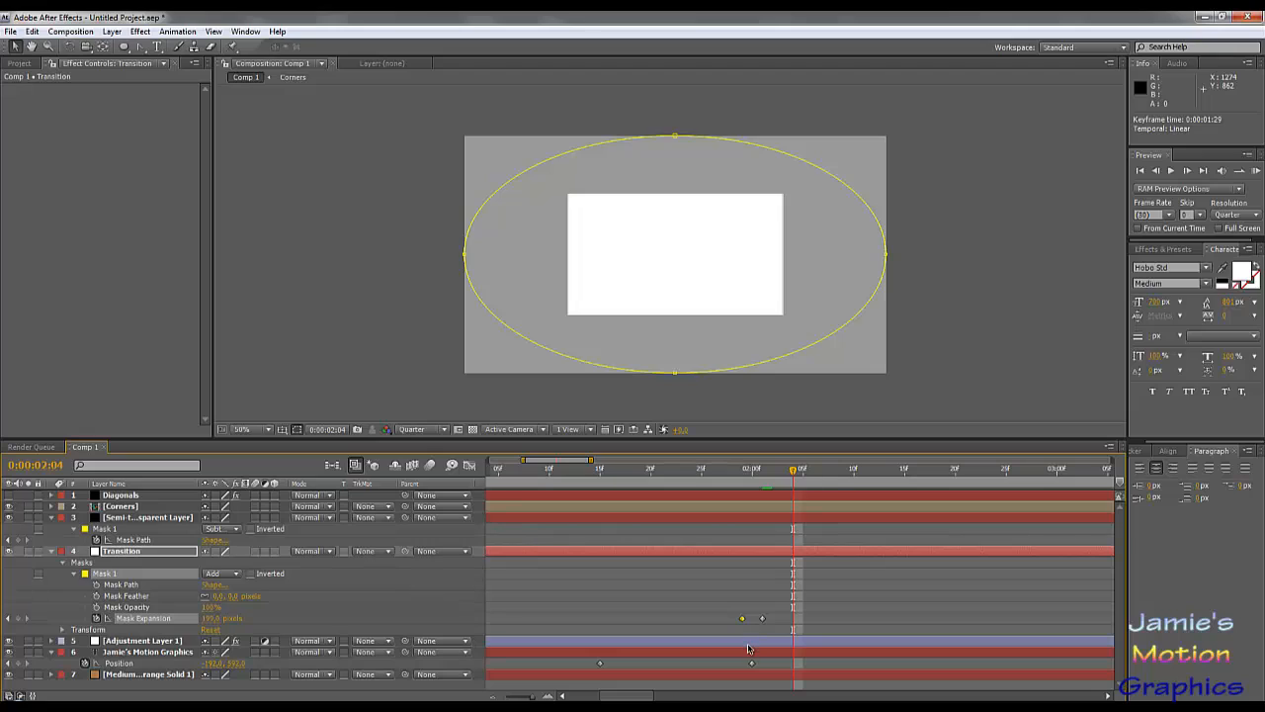
key("ctrl+v")
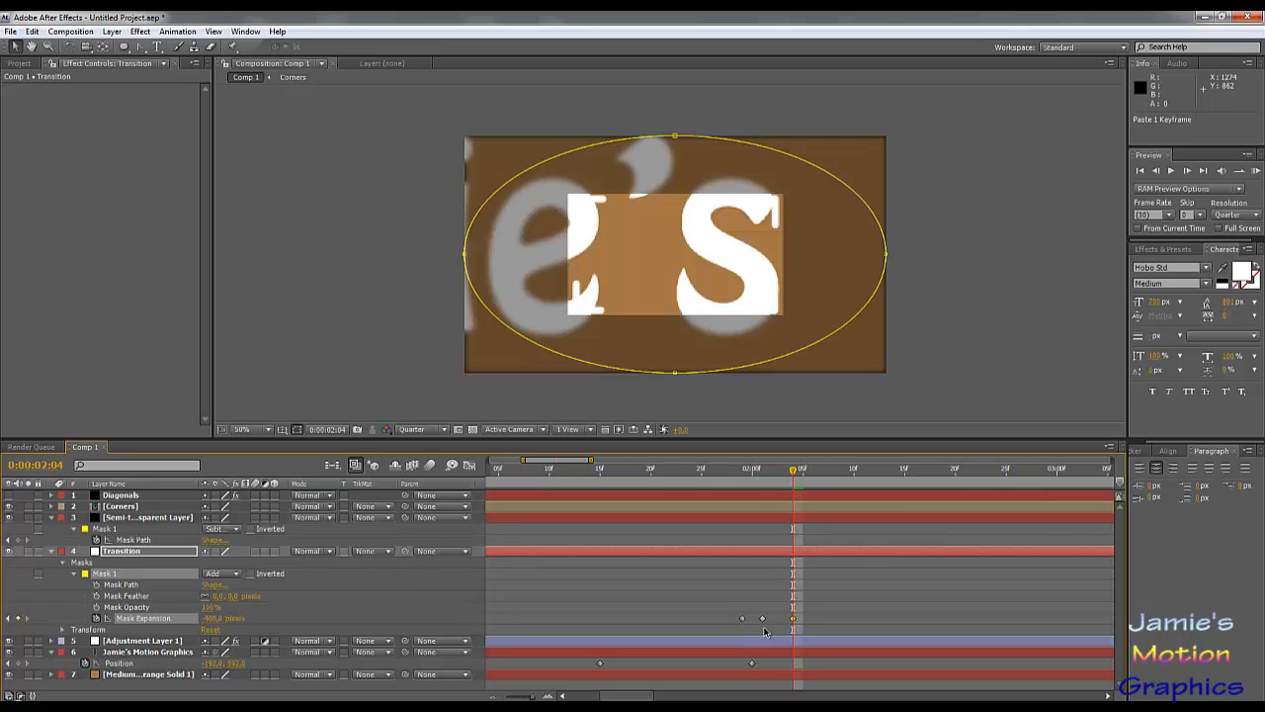
left_click_drag(793, 620, 773, 623)
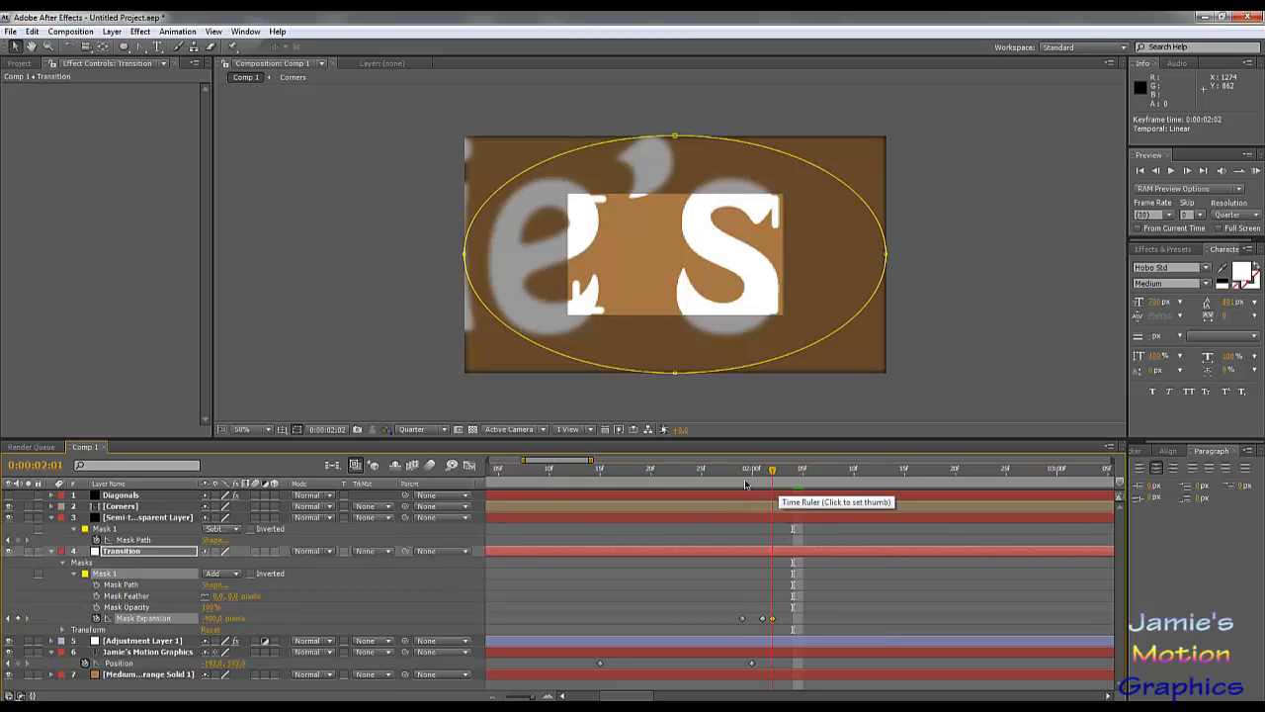
mouse_move(774, 494)
left_mouse_down()
mouse_move(733, 505)
mouse_move(781, 510)
mouse_move(765, 515)
left_mouse_up()
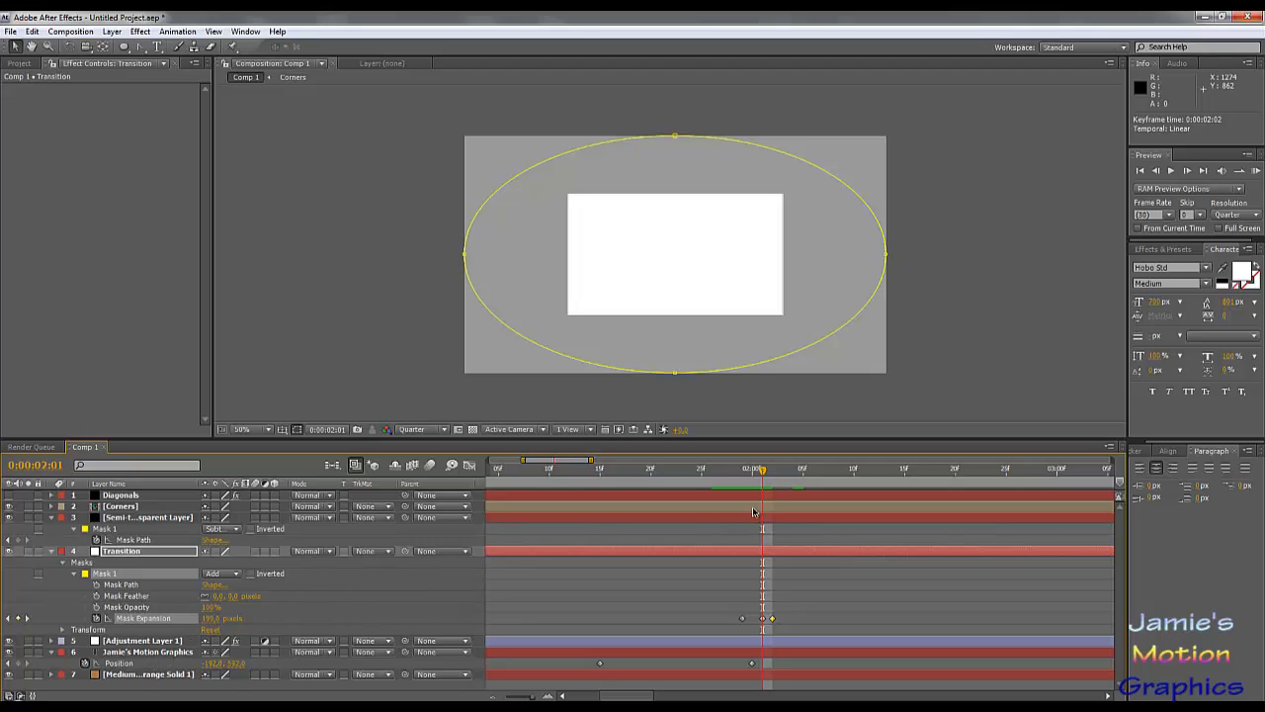
Soften the Transition mask's edge with a Mask Feather of about 338 pixels.
left_click_drag(751, 476, 743, 476)
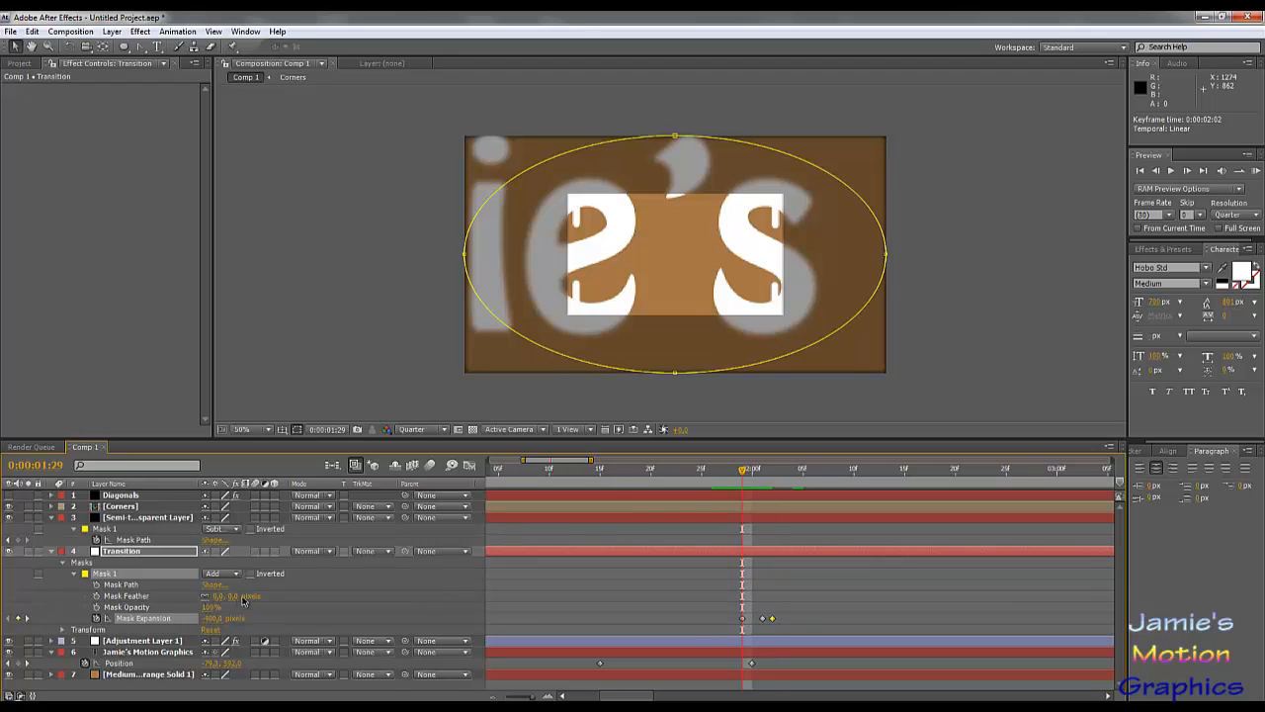
left_click_drag(238, 598, 390, 595)
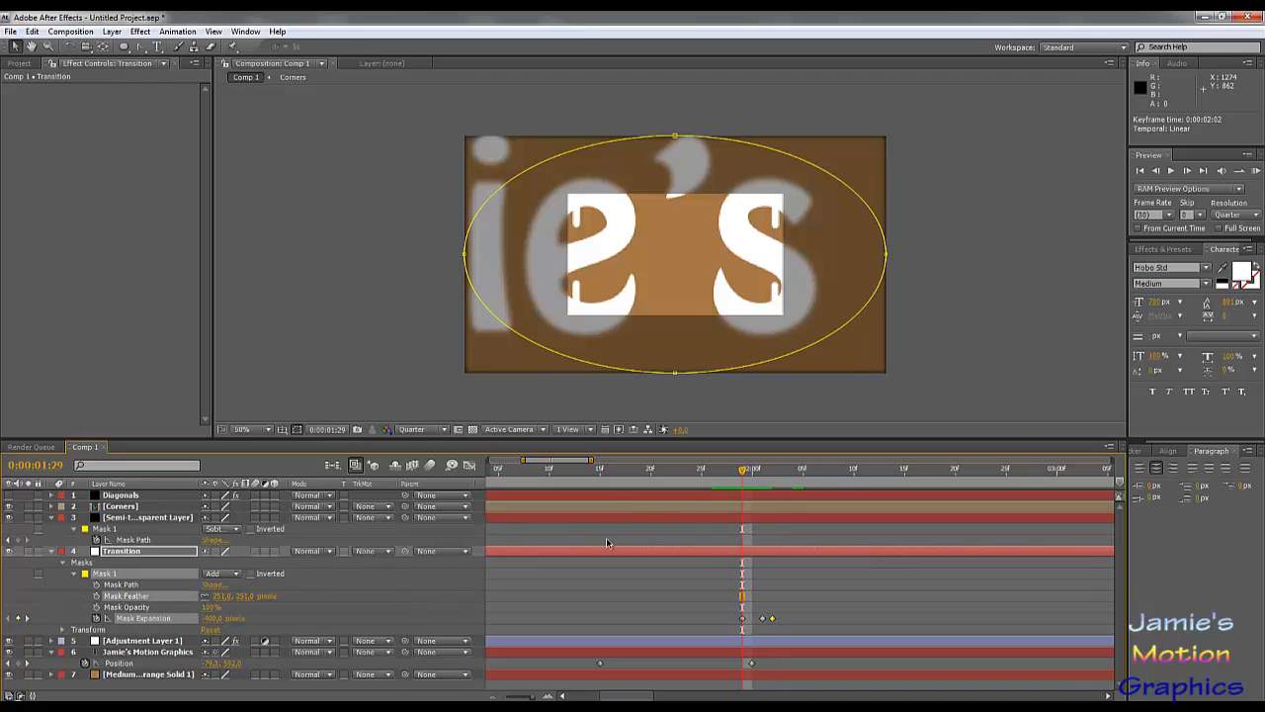
left_click_drag(742, 477, 751, 475)
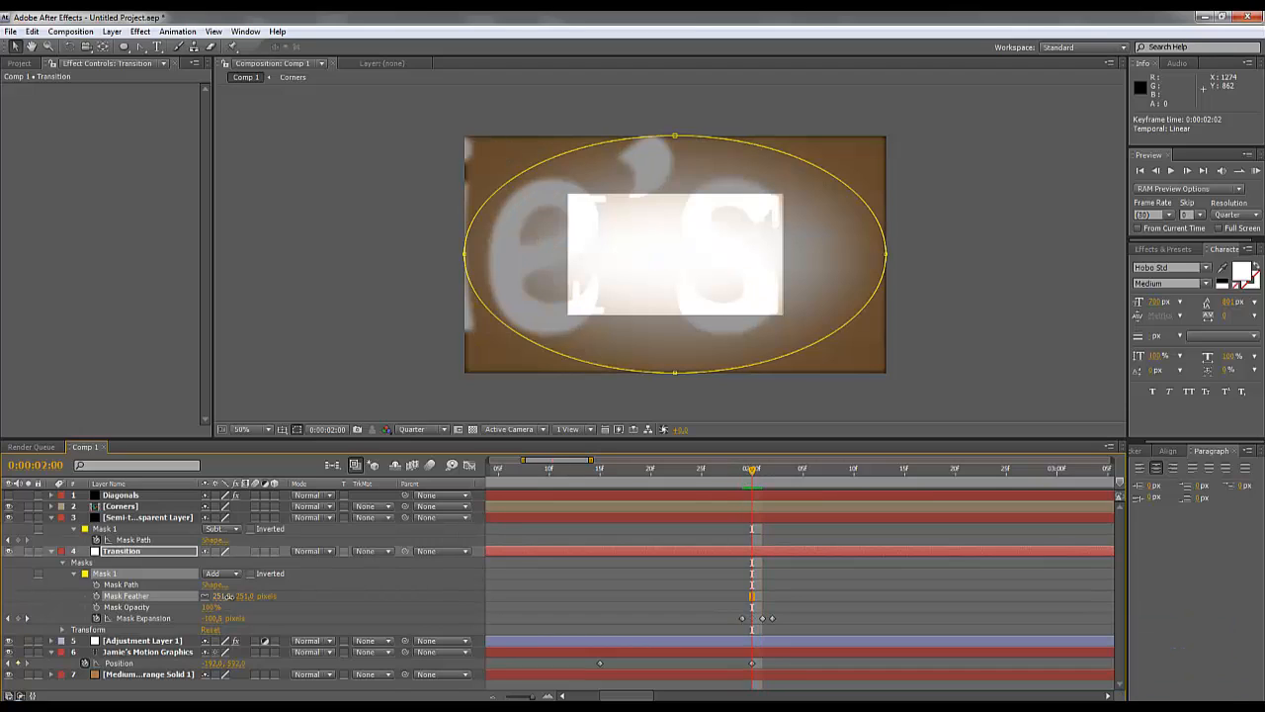
mouse_move(226, 598)
left_mouse_down()
mouse_move(358, 590)
mouse_move(244, 601)
left_mouse_up()
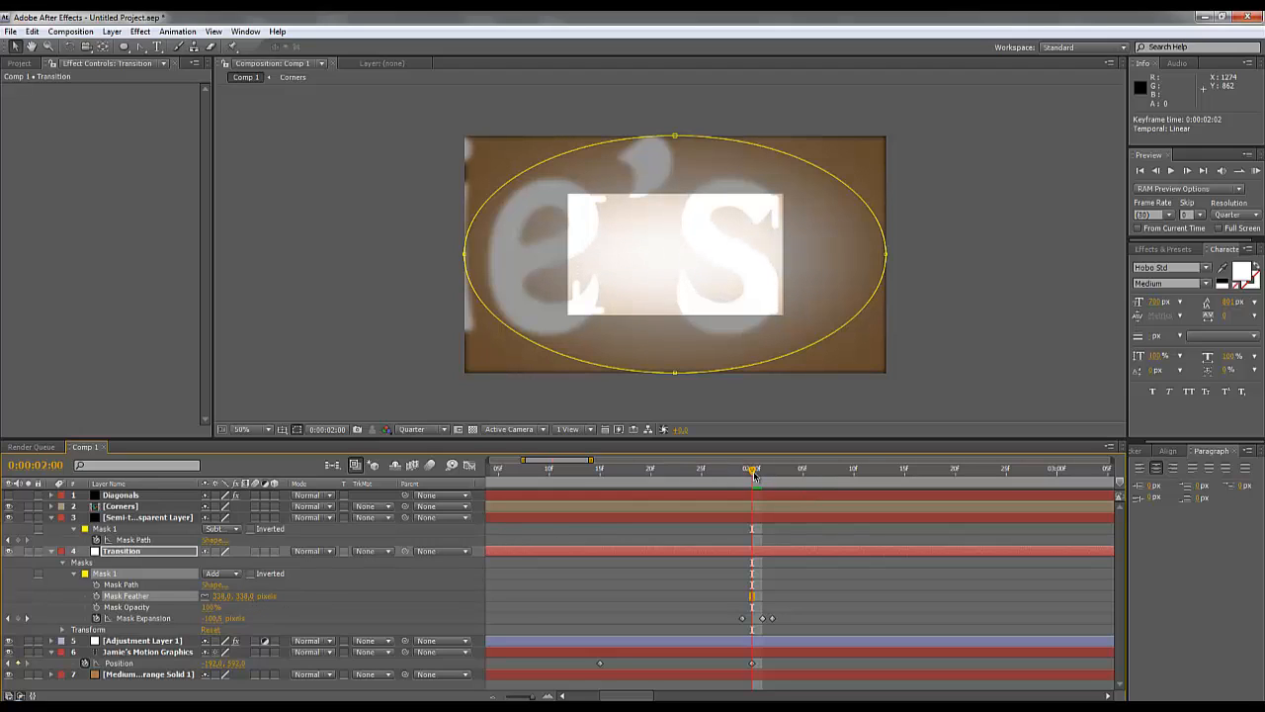
Raise the mask expansion at 0:00:02:01 to about 342 pixels and move the first expansion keyframe to 0:00:01:27.
mouse_move(755, 476)
left_mouse_down()
mouse_move(787, 485)
mouse_move(763, 498)
left_mouse_up()
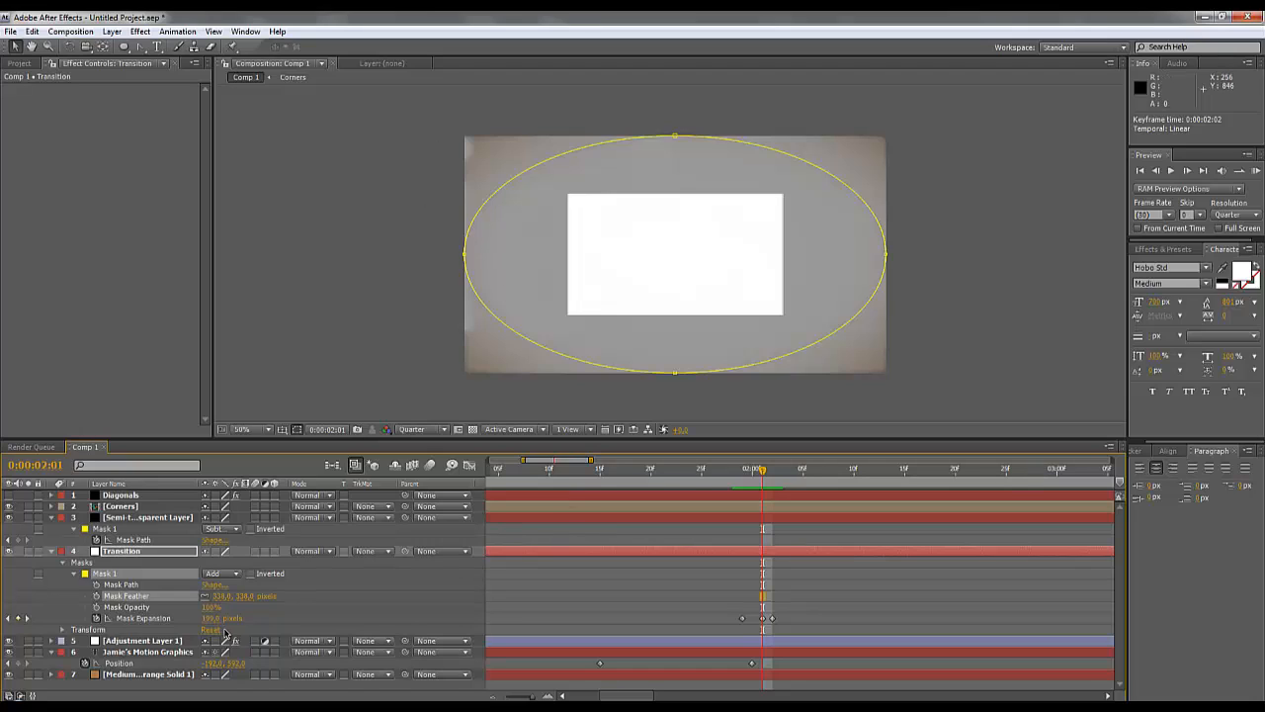
left_click_drag(212, 620, 305, 629)
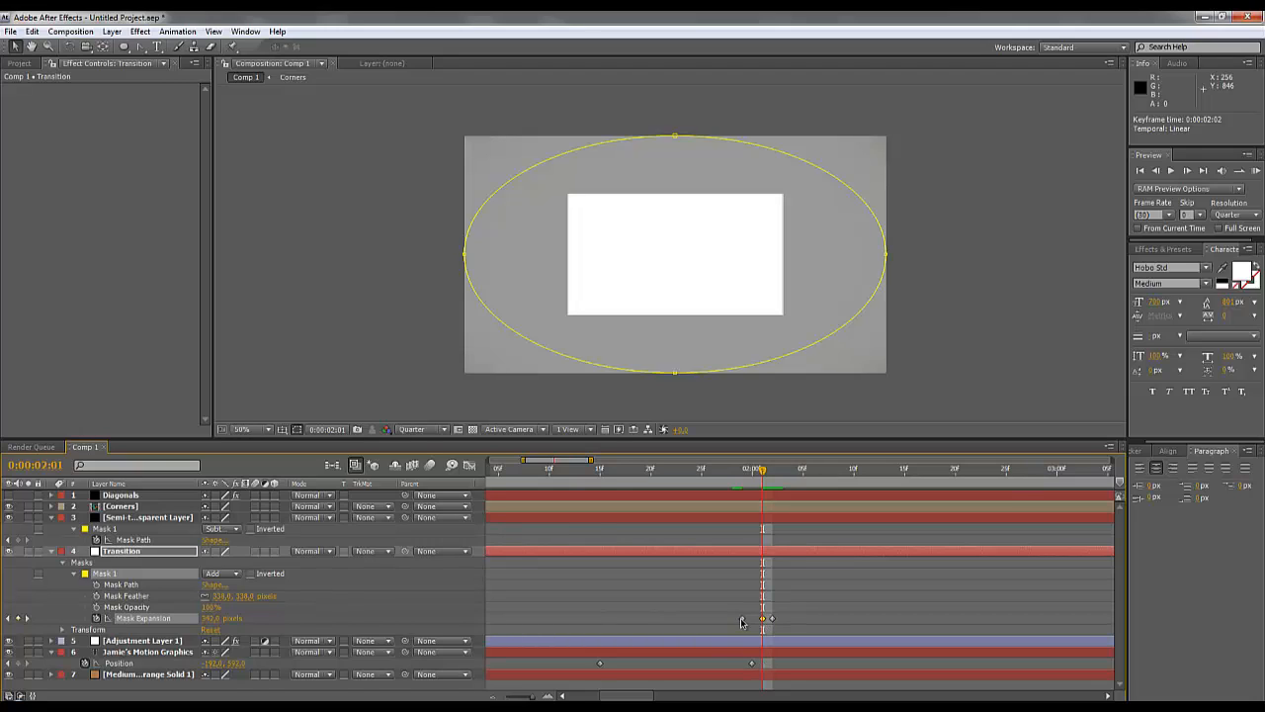
left_click_drag(741, 621, 722, 621)
left_click_drag(708, 478, 782, 503)
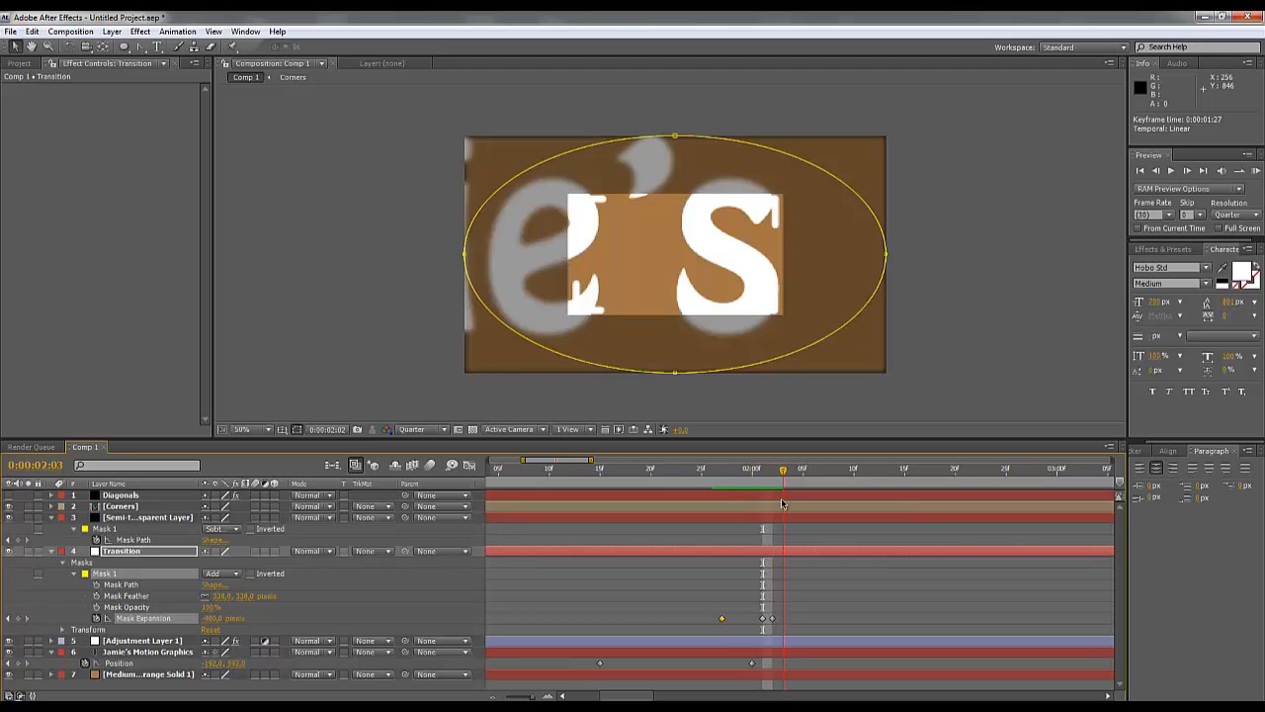
Hold the full white by copying the 0:00:02:01 expansion keyframe to 0:00:02:02, with the closing keyframe moved to 0:00:02:04.
left_click(773, 619)
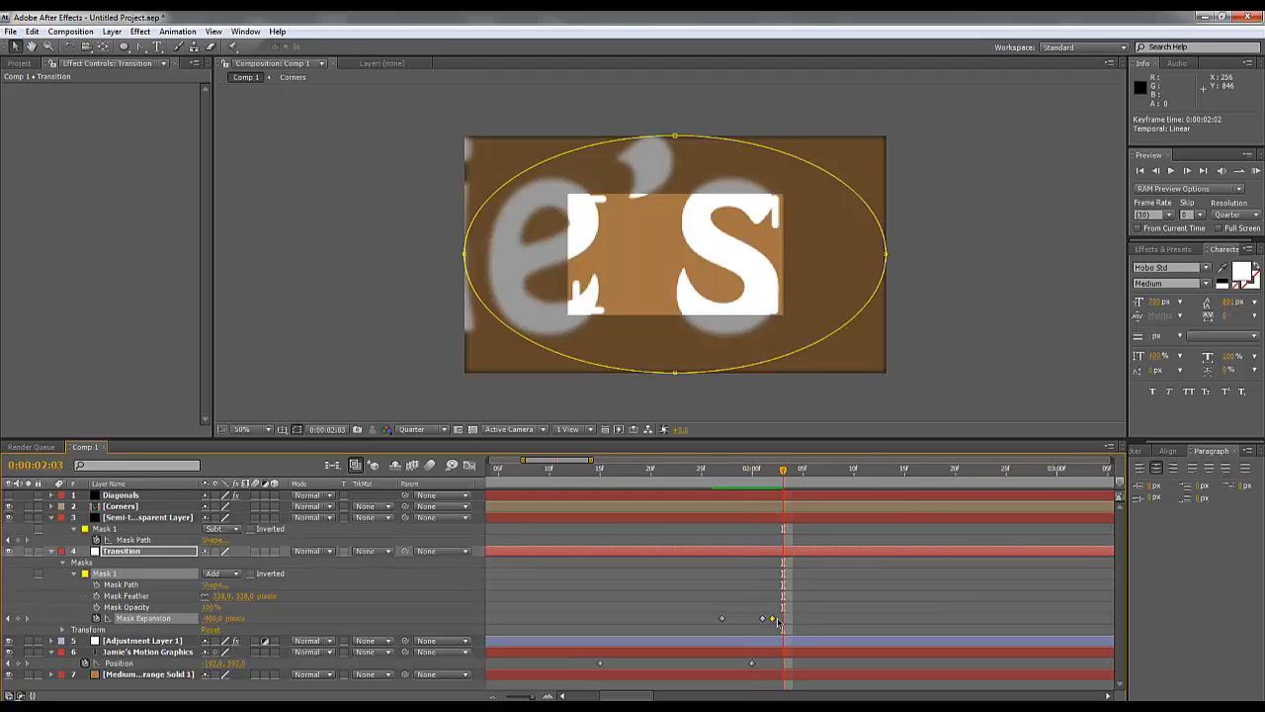
left_click_drag(761, 473, 764, 502)
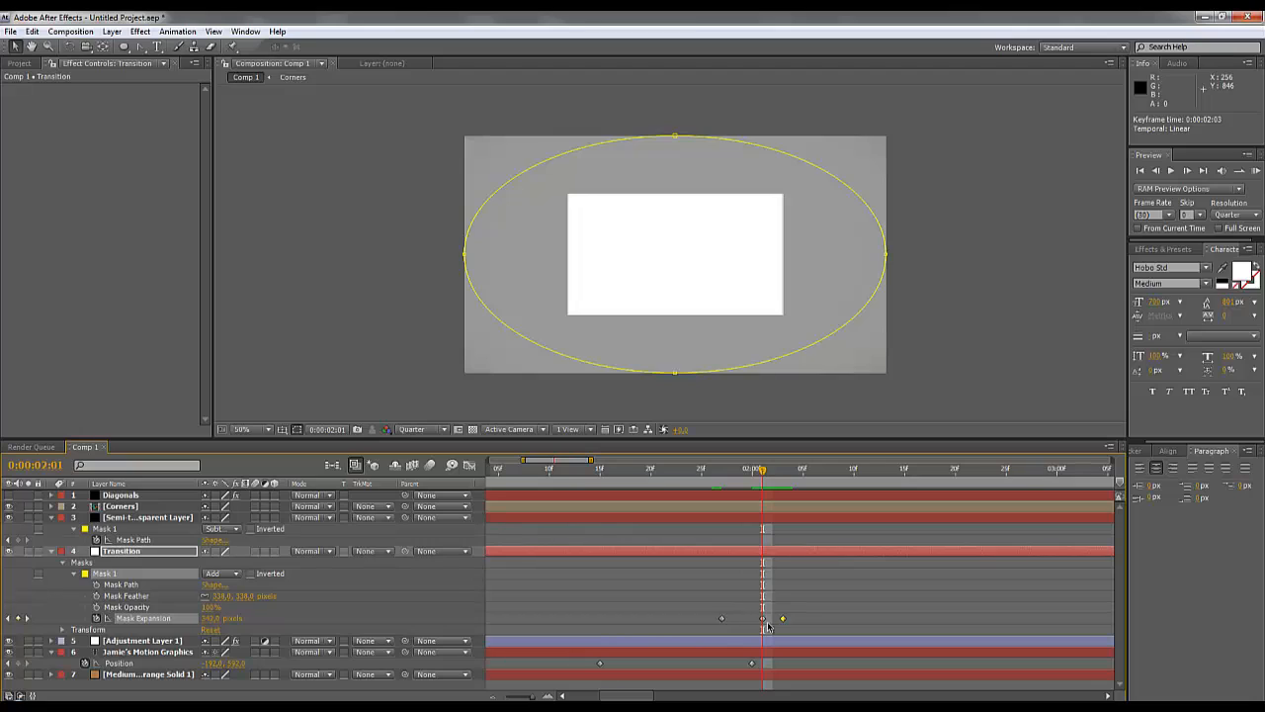
key("ctrl+c")
left_click(770, 478)
key("ctrl+v")
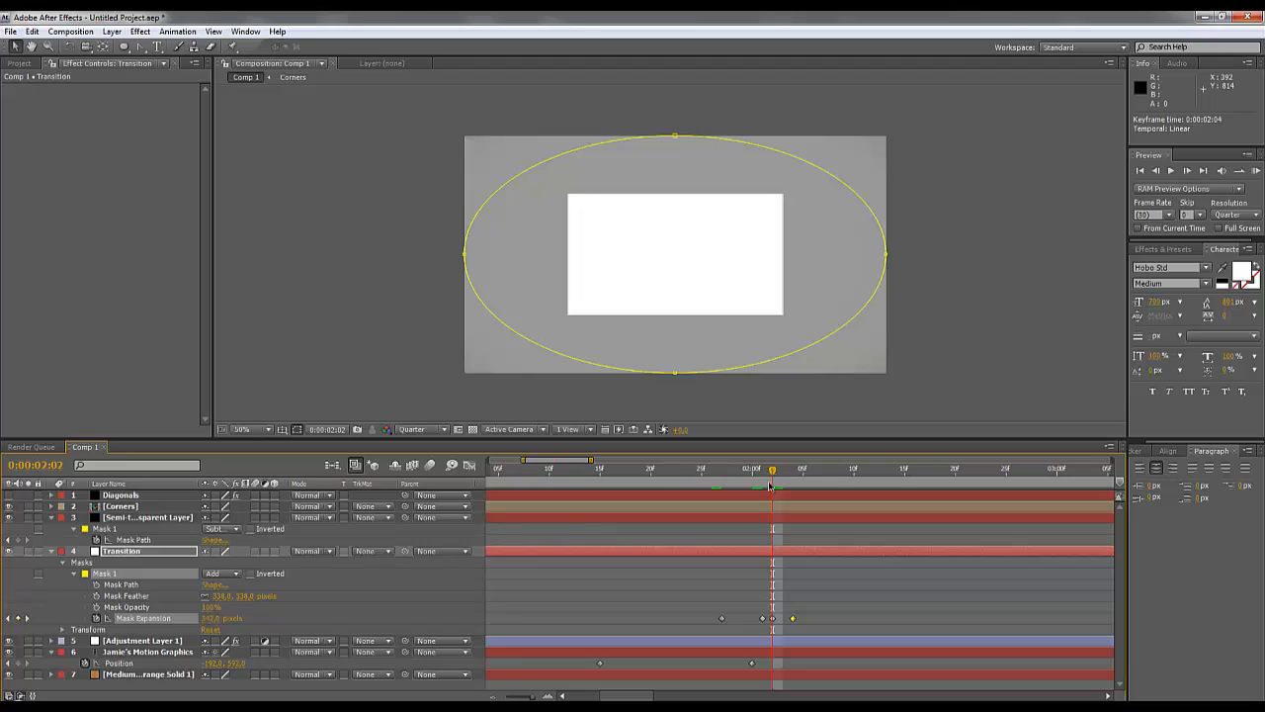
Add a Position keyframe of 1000, 592 to the text layer at 0:00:02:13.
left_click_drag(775, 471, 764, 472)
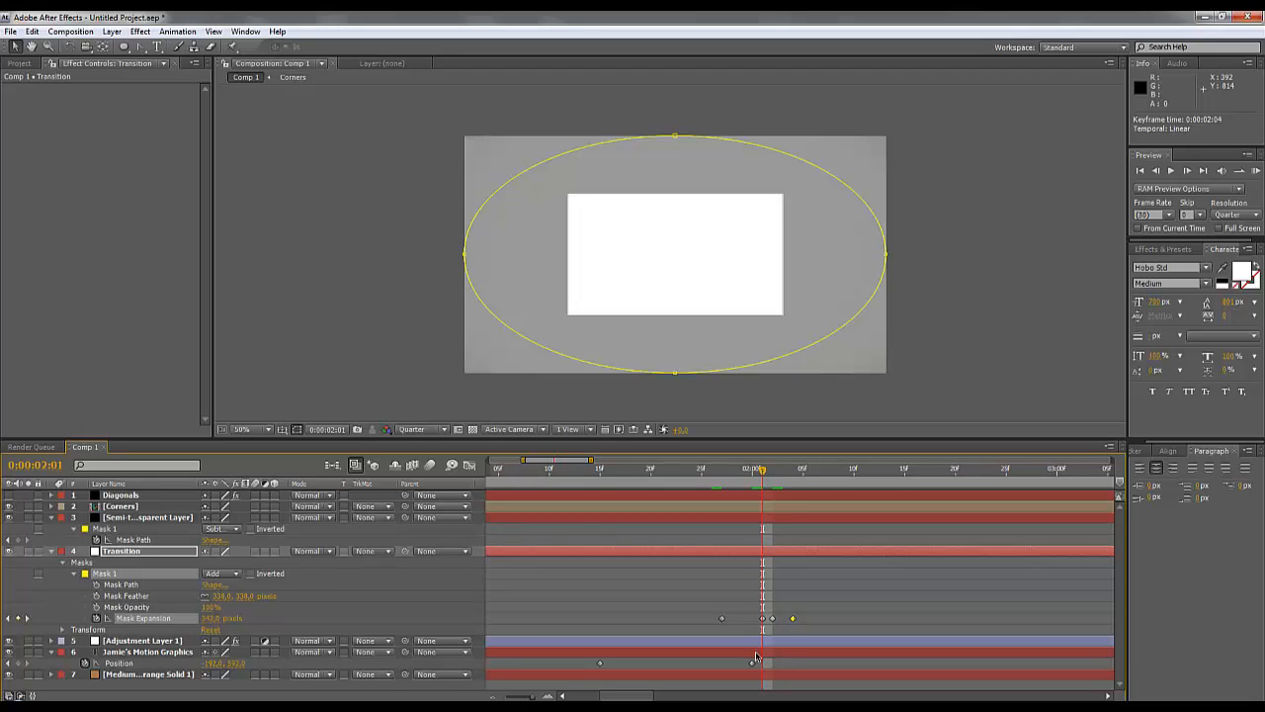
mouse_move(755, 669)
left_click_drag(765, 473, 885, 471)
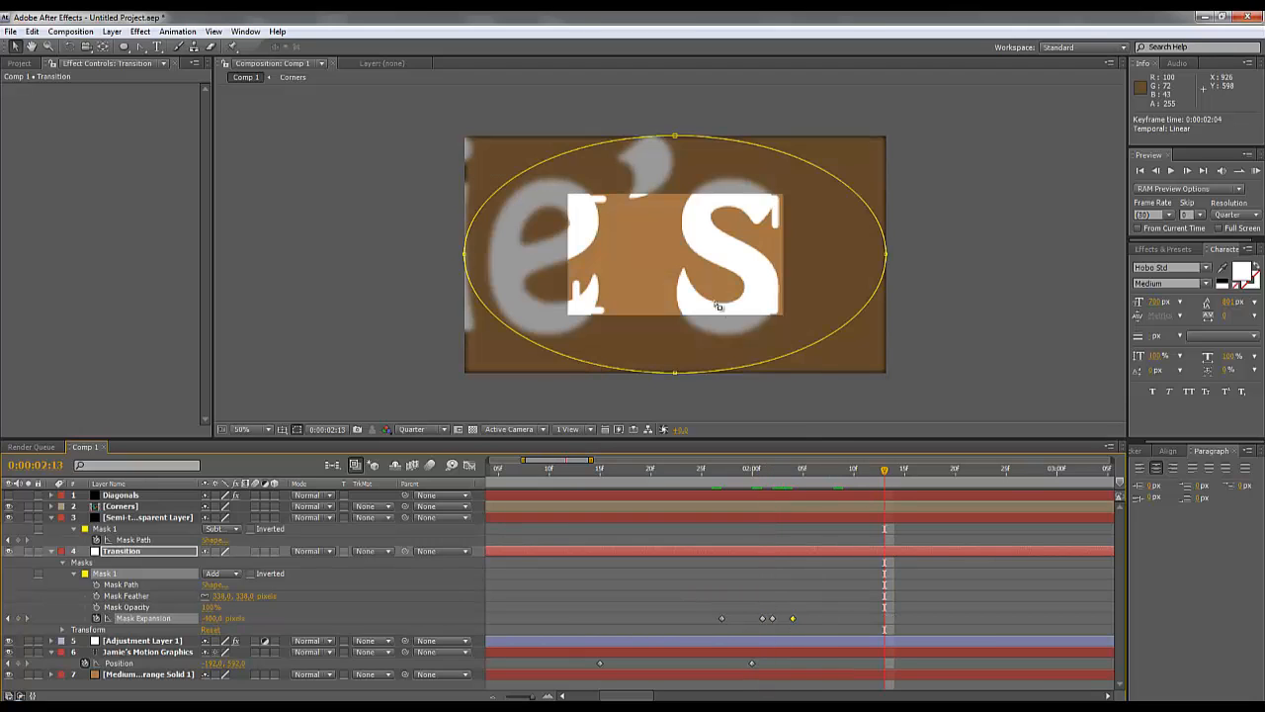
left_click(212, 664)
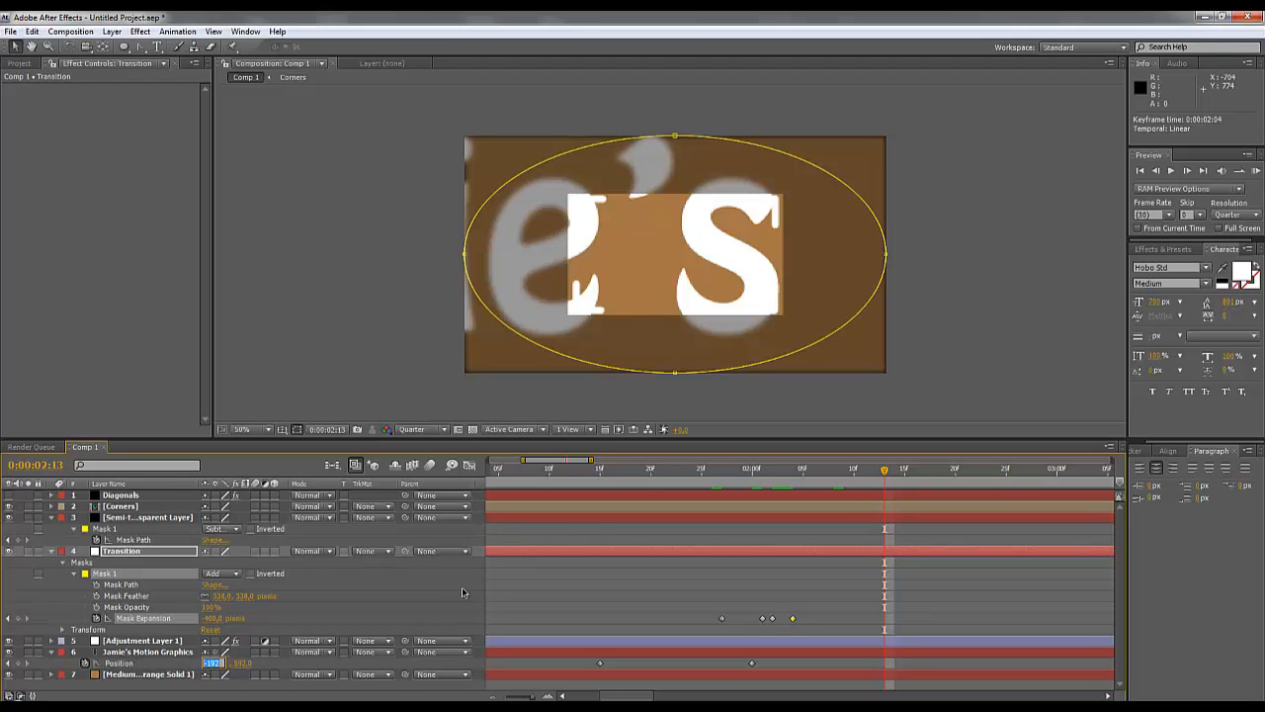
key("Return")
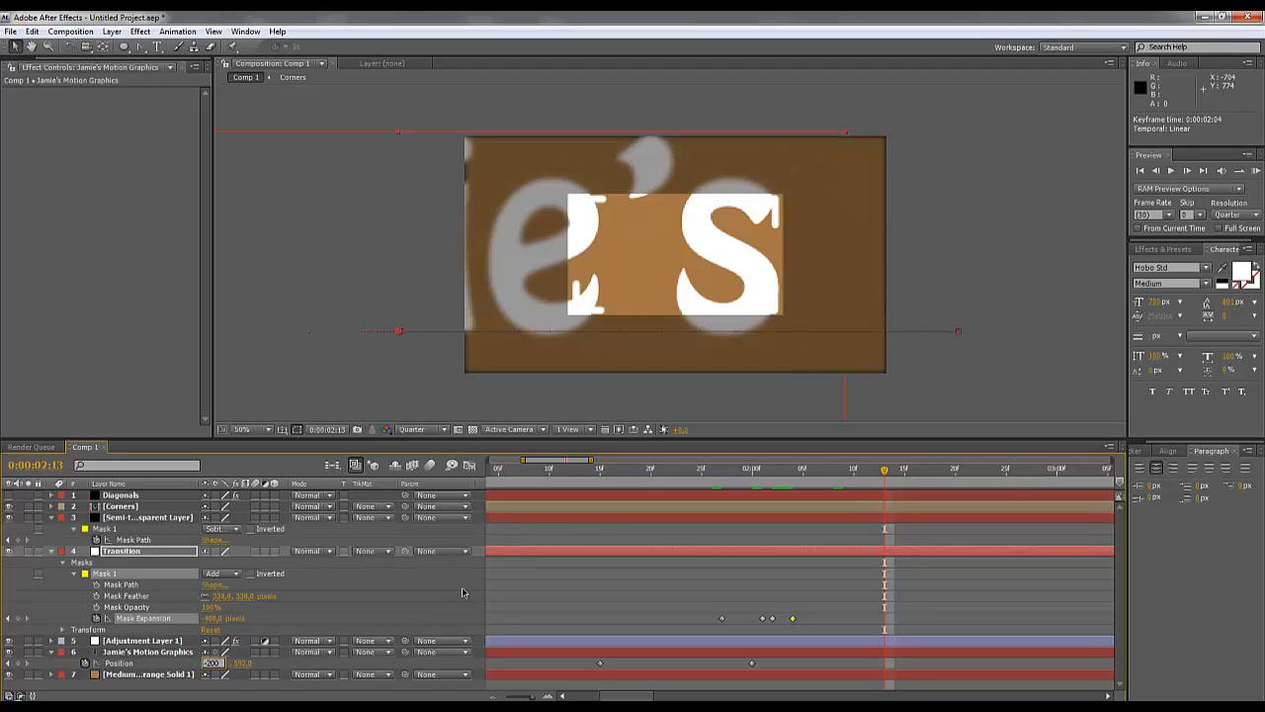
left_click(220, 663)
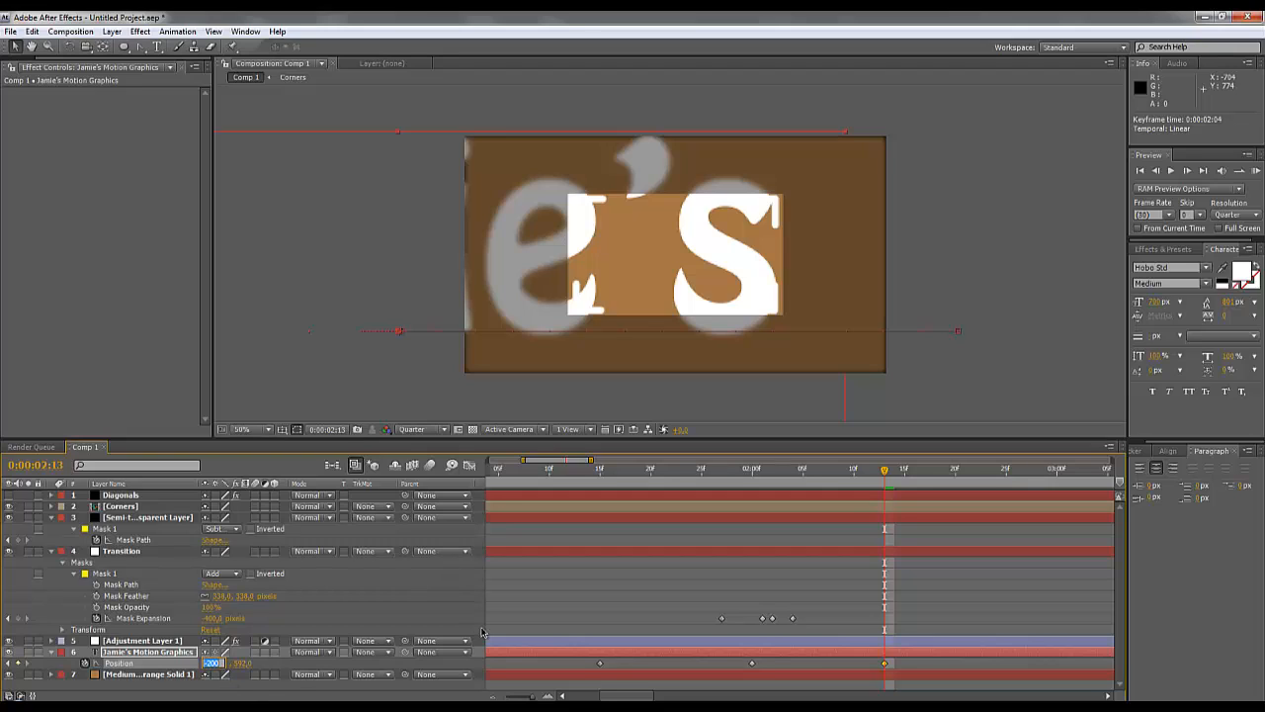
type("1000")
key("Return")
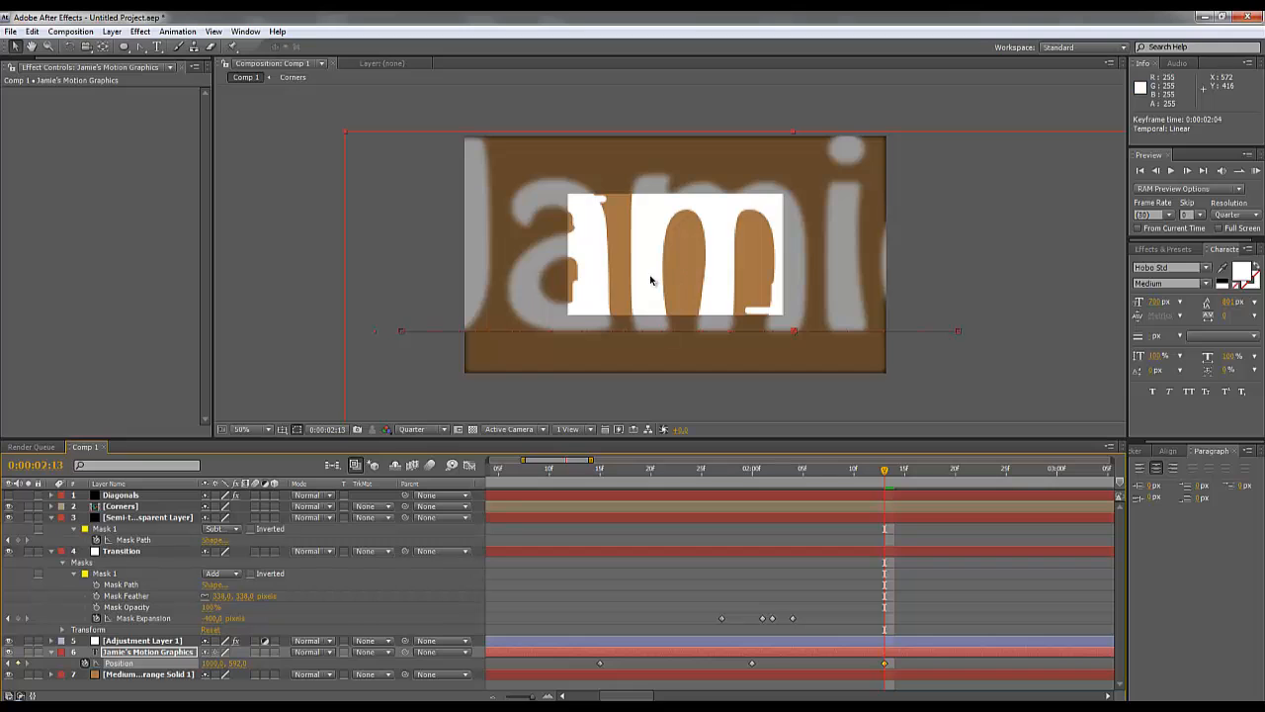
Reposition the text to about 1419, -222 so the M of Motion fills the window, and move that keyframe to 0:00:02:02.
left_click_drag(656, 273, 575, 191)
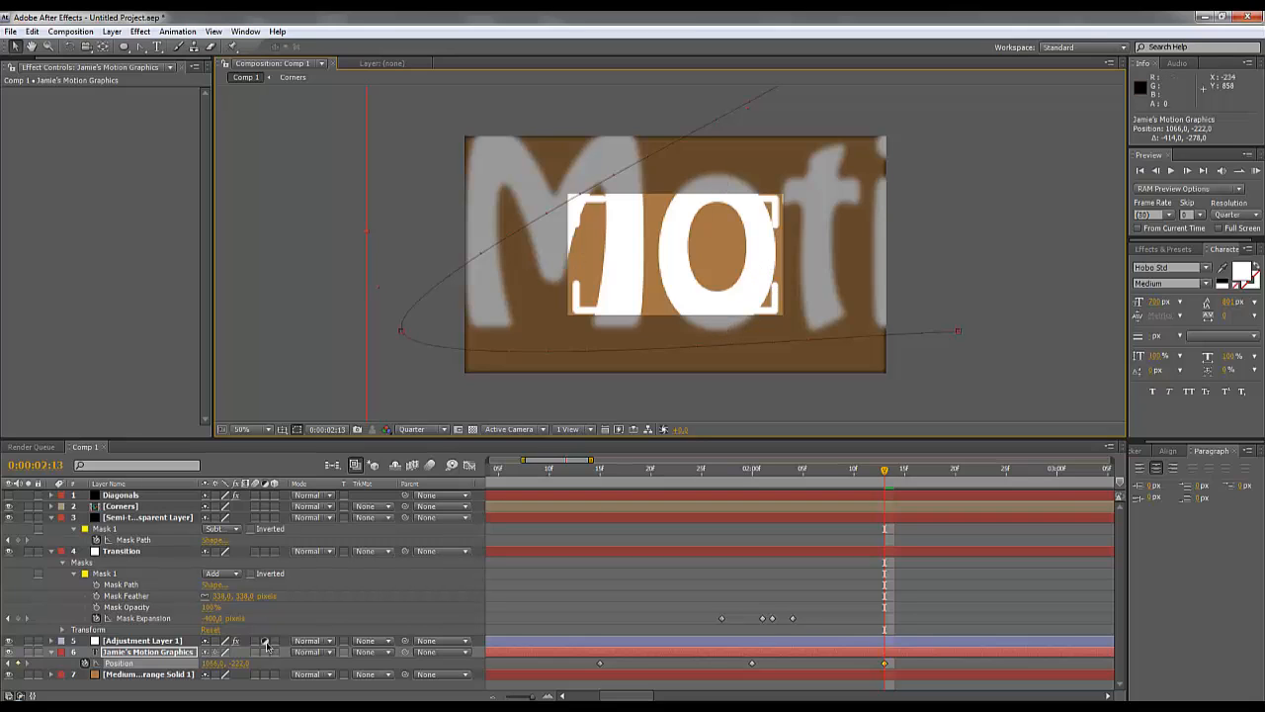
left_click_drag(207, 667, 448, 667)
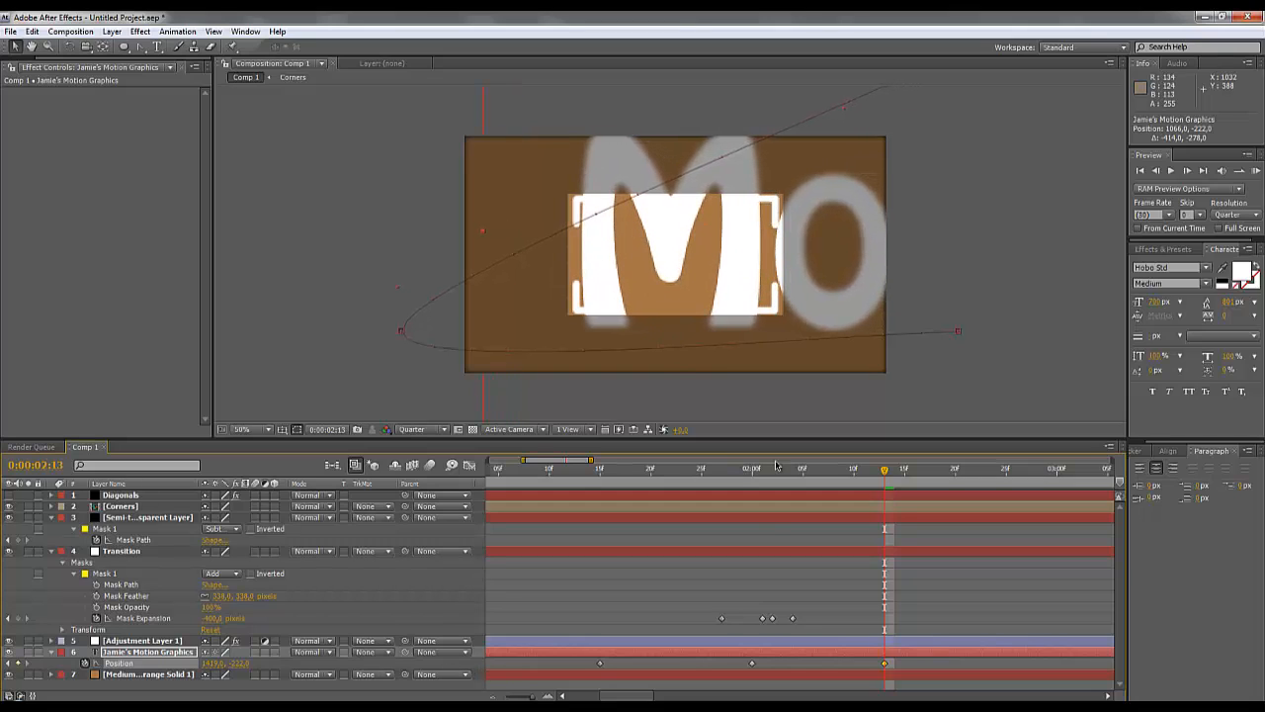
left_click_drag(885, 666, 771, 672)
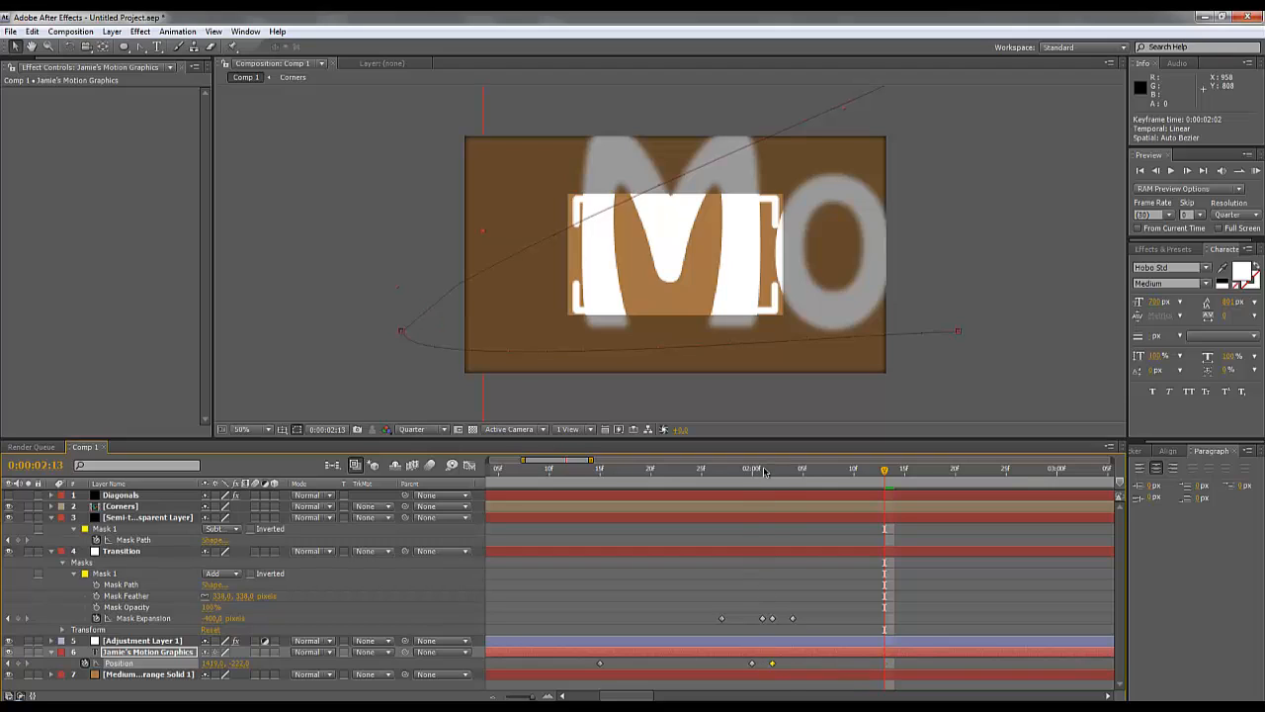
Add a Position keyframe with the same value to the text layer at 0:00:02:04, where the transition ends.
left_click_drag(807, 473, 799, 538)
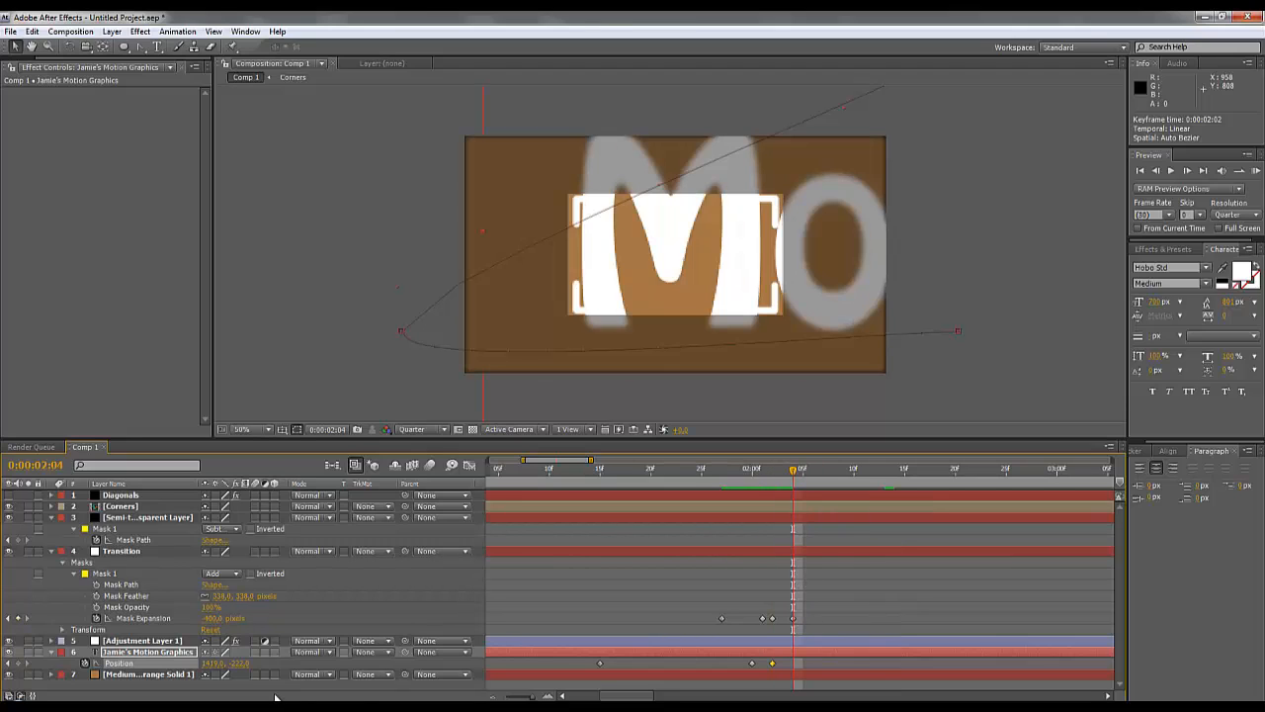
left_click(18, 663)
left_click_drag(800, 476, 754, 536)
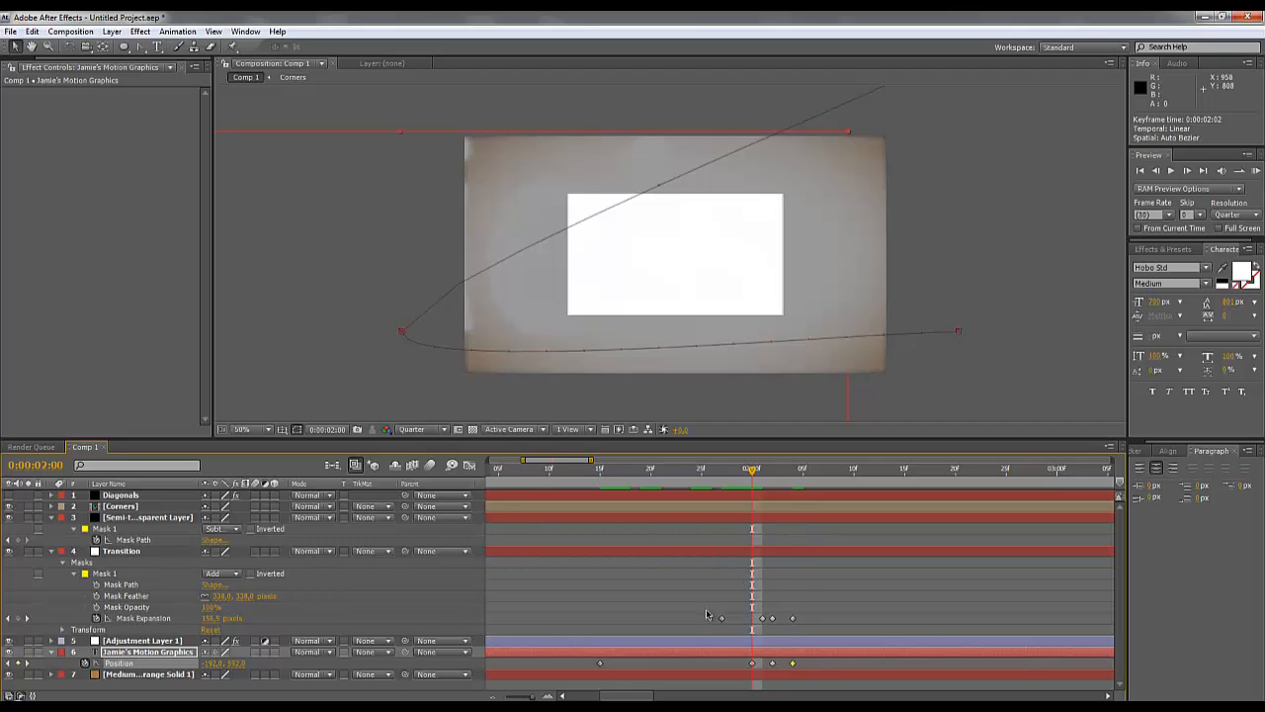
left_click_drag(756, 472, 793, 485)
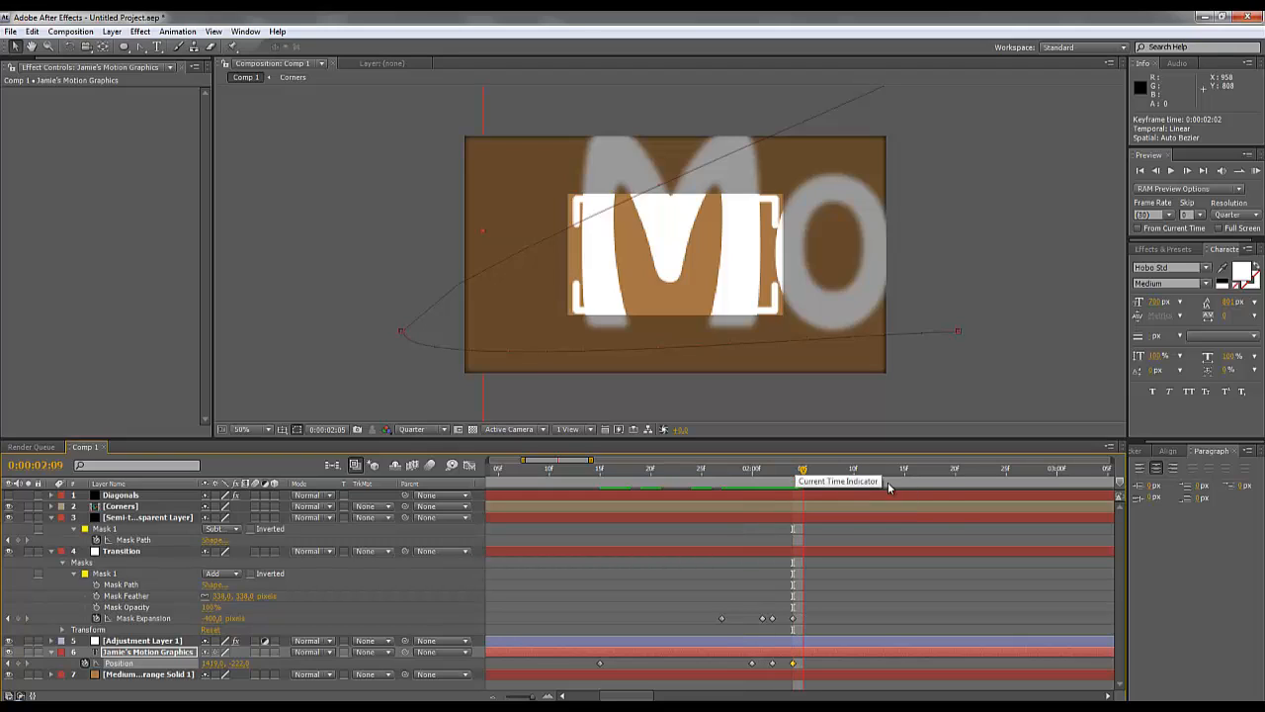
Keyframe the text's Position at about -144, -222 at 0:00:02:19 so the end of Motion sits in the window.
left_click_drag(892, 488, 944, 526)
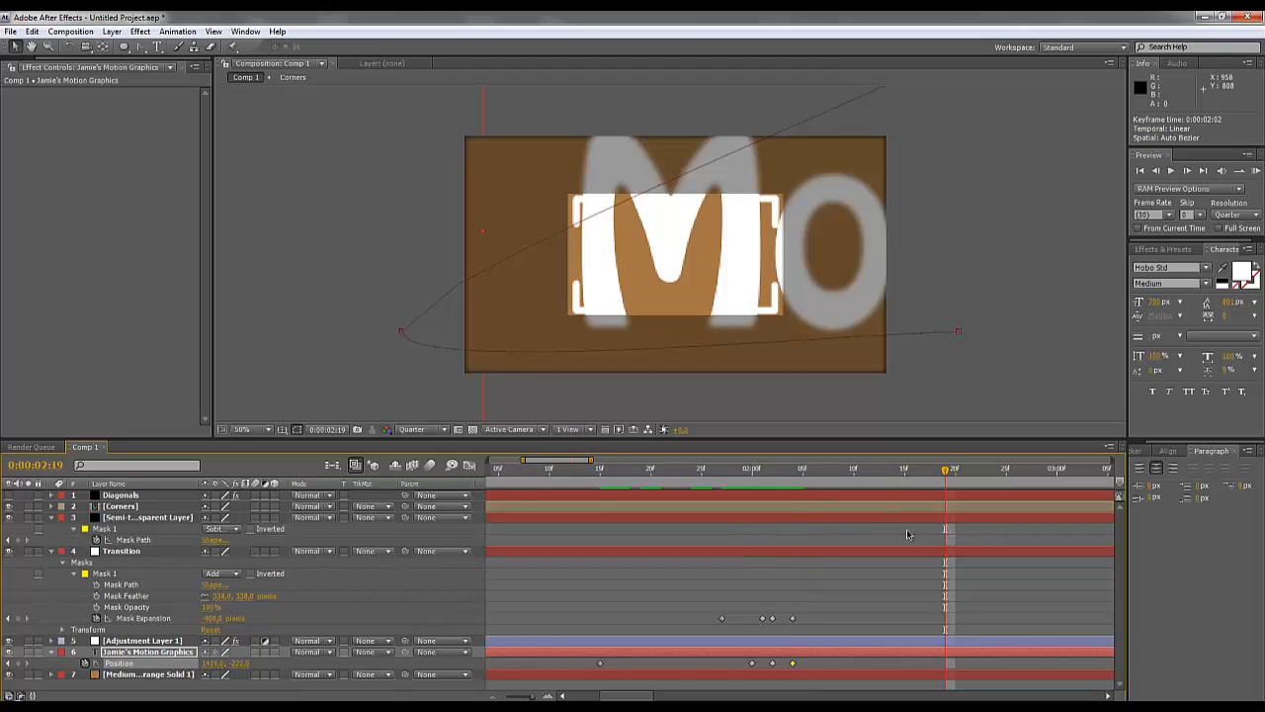
left_click(240, 663)
left_click(214, 664)
type("-300")
key("Return")
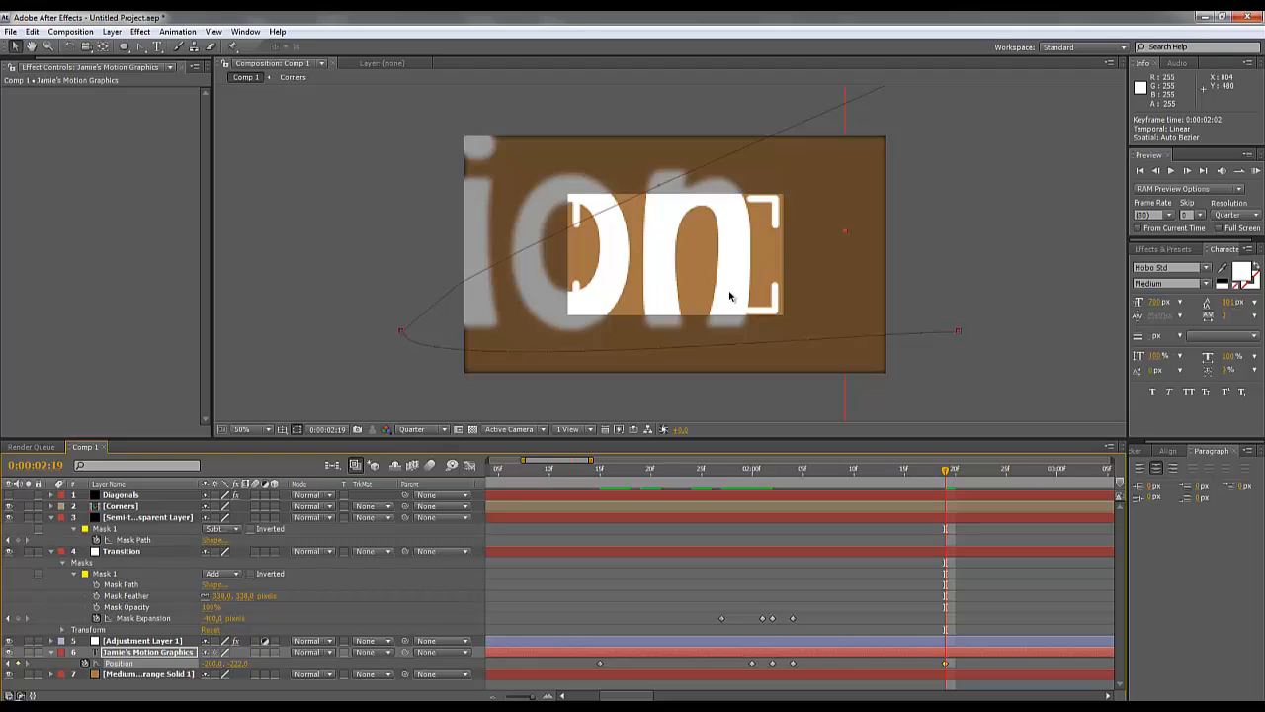
left_click_drag(730, 296, 759, 293)
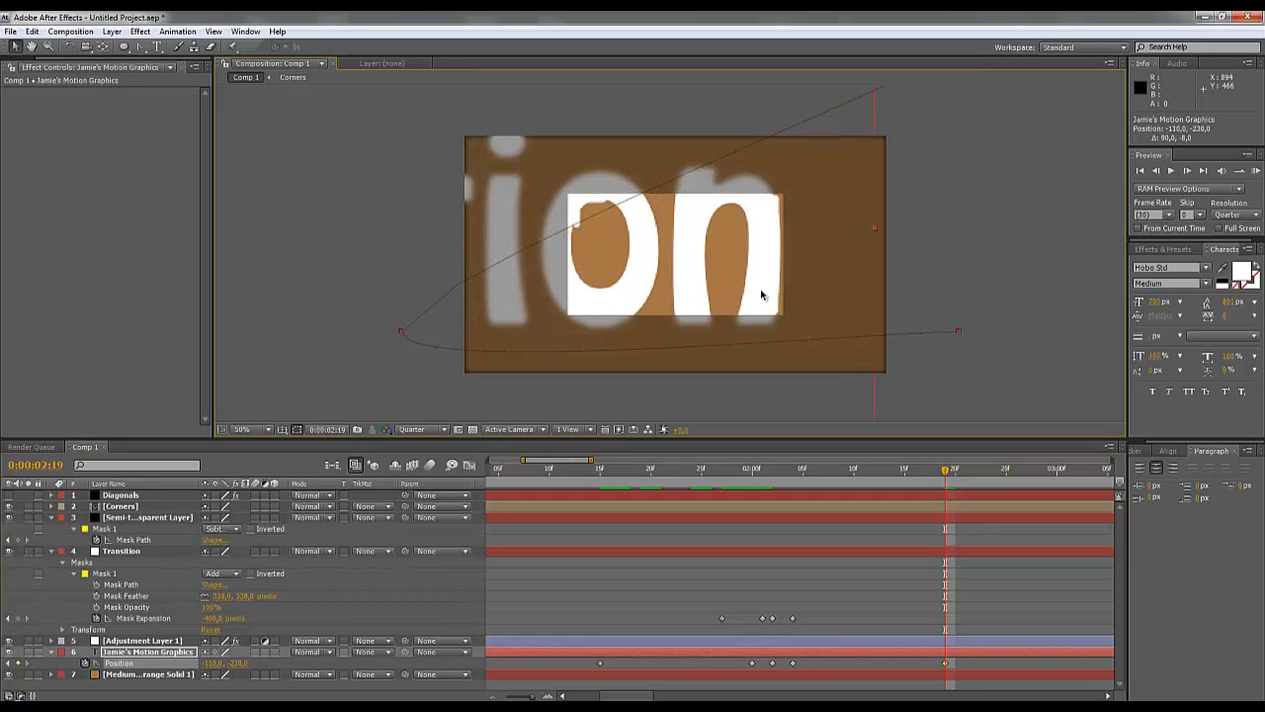
left_click_drag(761, 295, 685, 290)
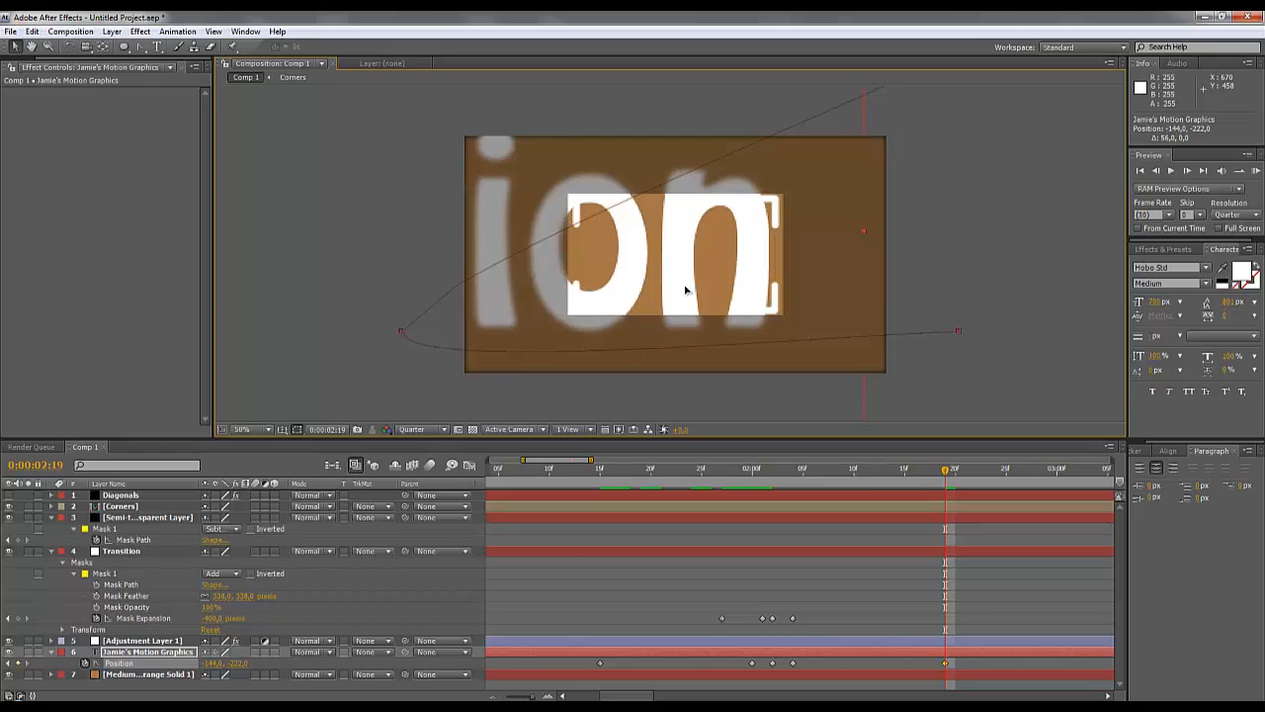
Convert the text layer's Position keyframes to straight, linear motion-path points and check the slide across Motion.
left_click(150, 666)
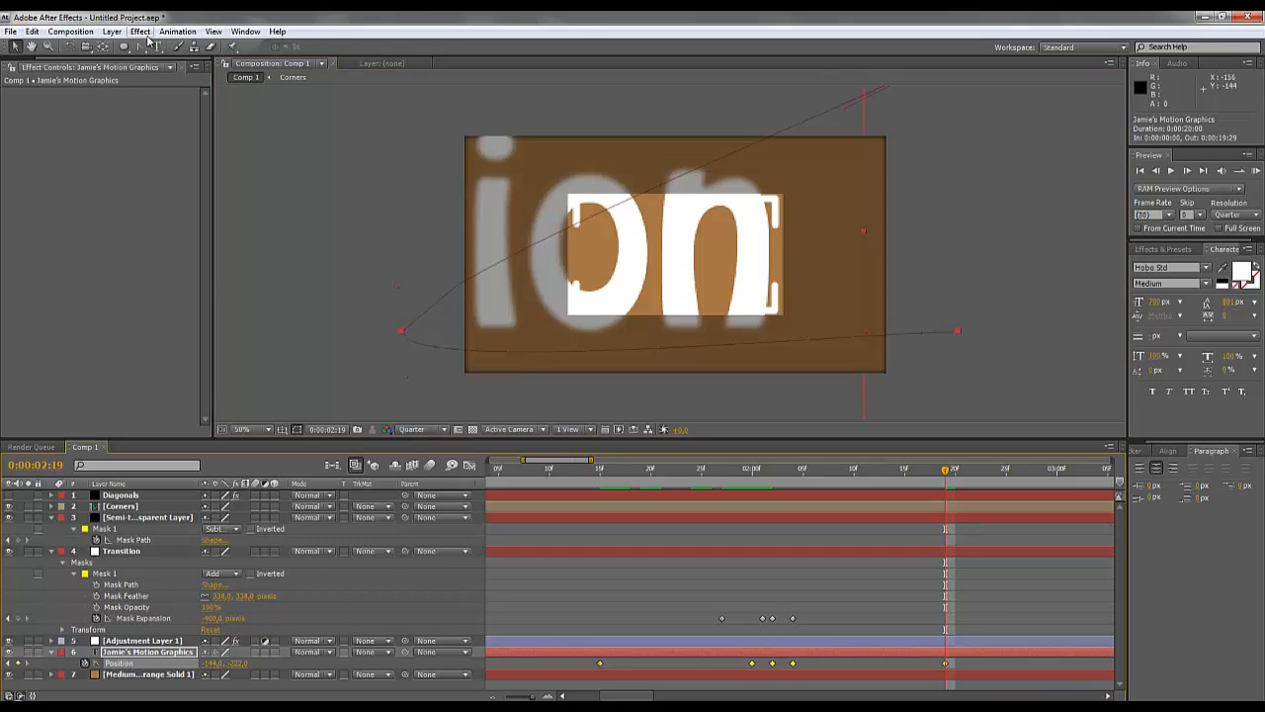
left_click(402, 336, "ctrl")
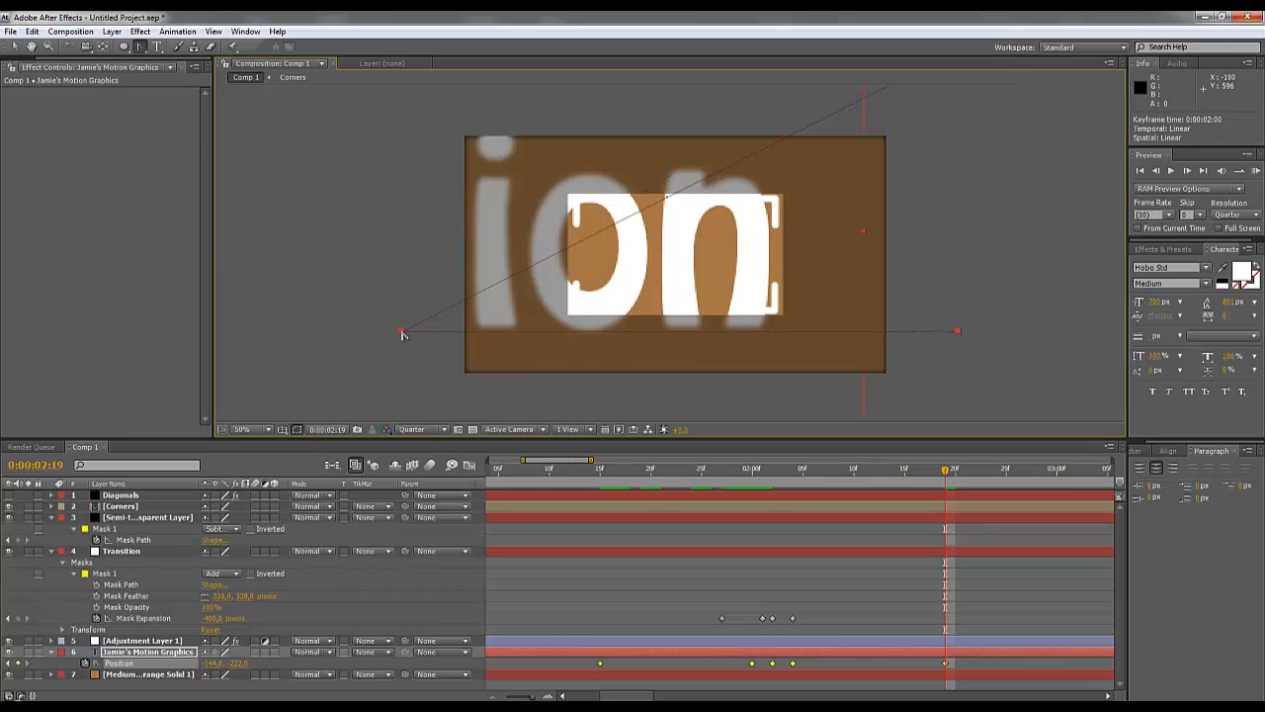
left_click(140, 47)
left_click_drag(946, 476, 794, 476)
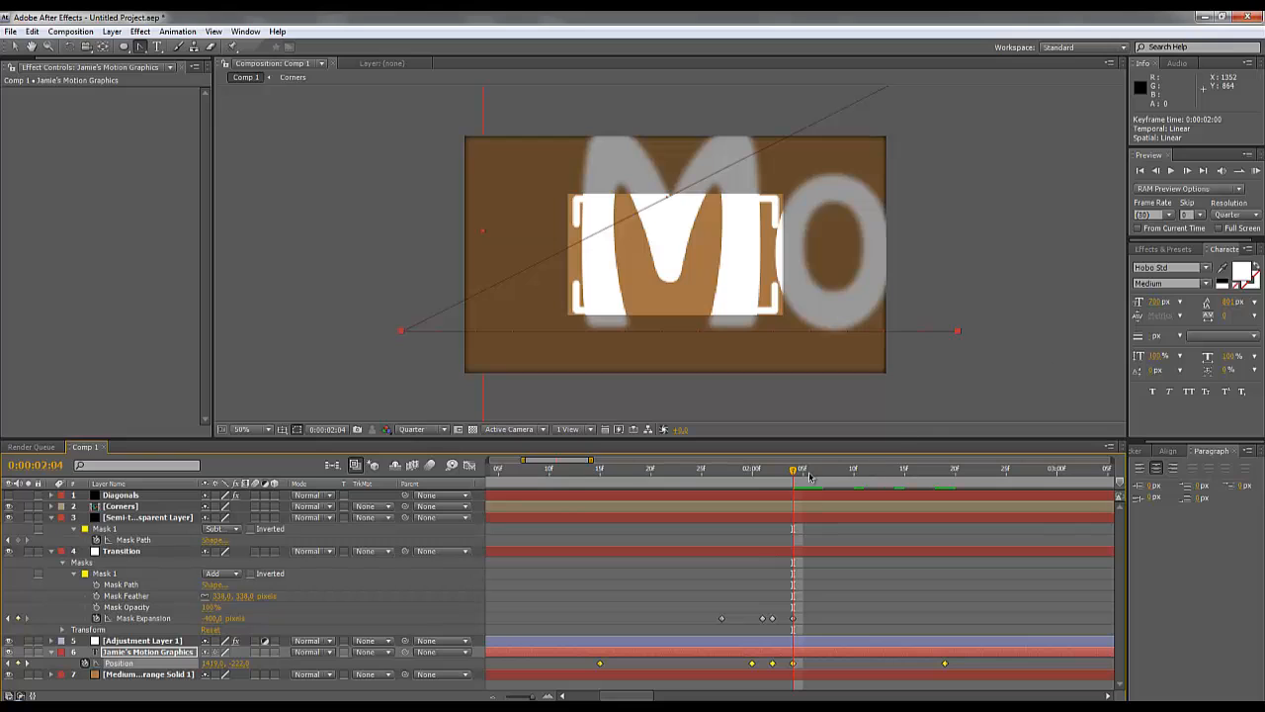
left_click_drag(793, 475, 947, 514)
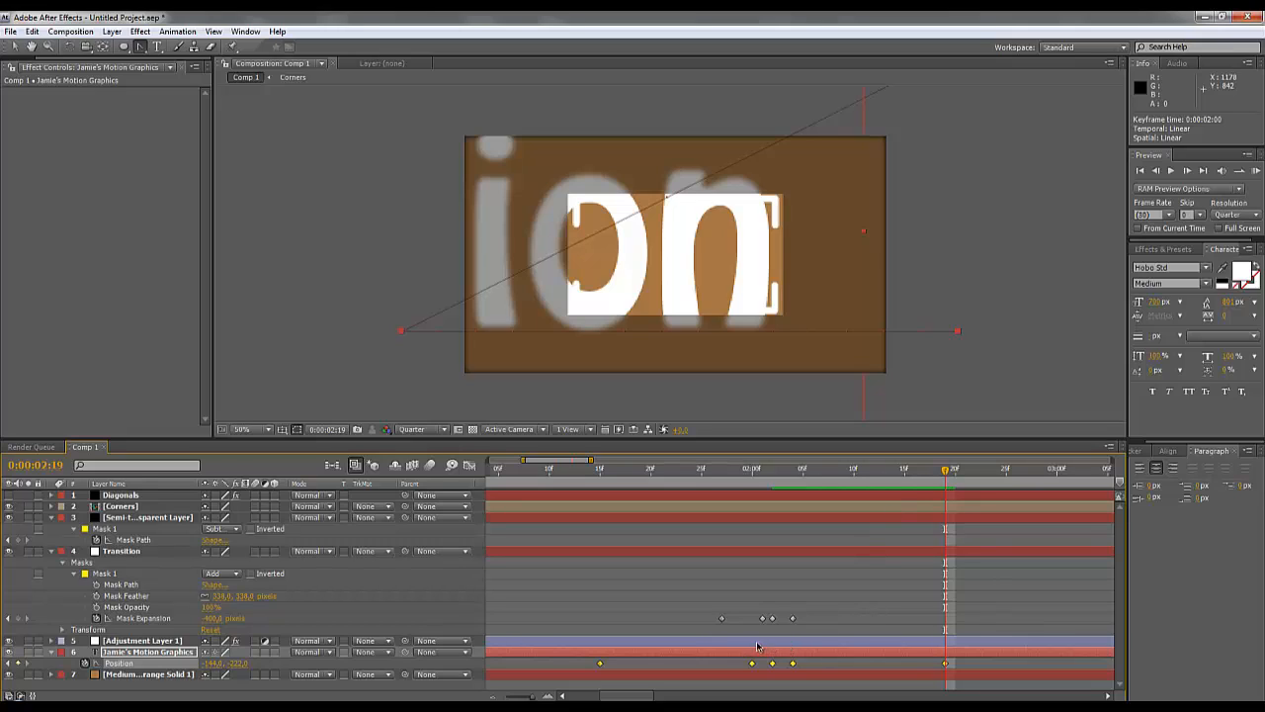
Copy the Transition layer's four Mask Expansion keyframes and paste them starting at 0:00:02:16.
left_click_drag(711, 623, 825, 628)
key("ctrl+c")
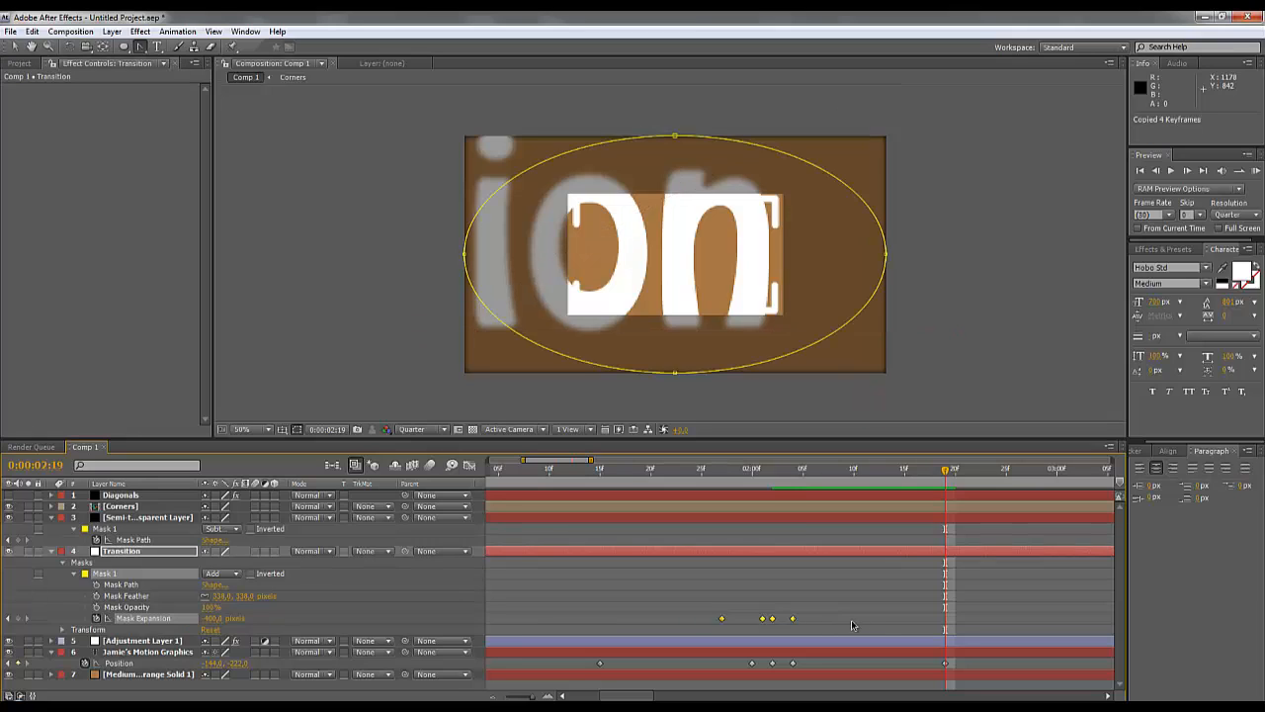
left_click(751, 471)
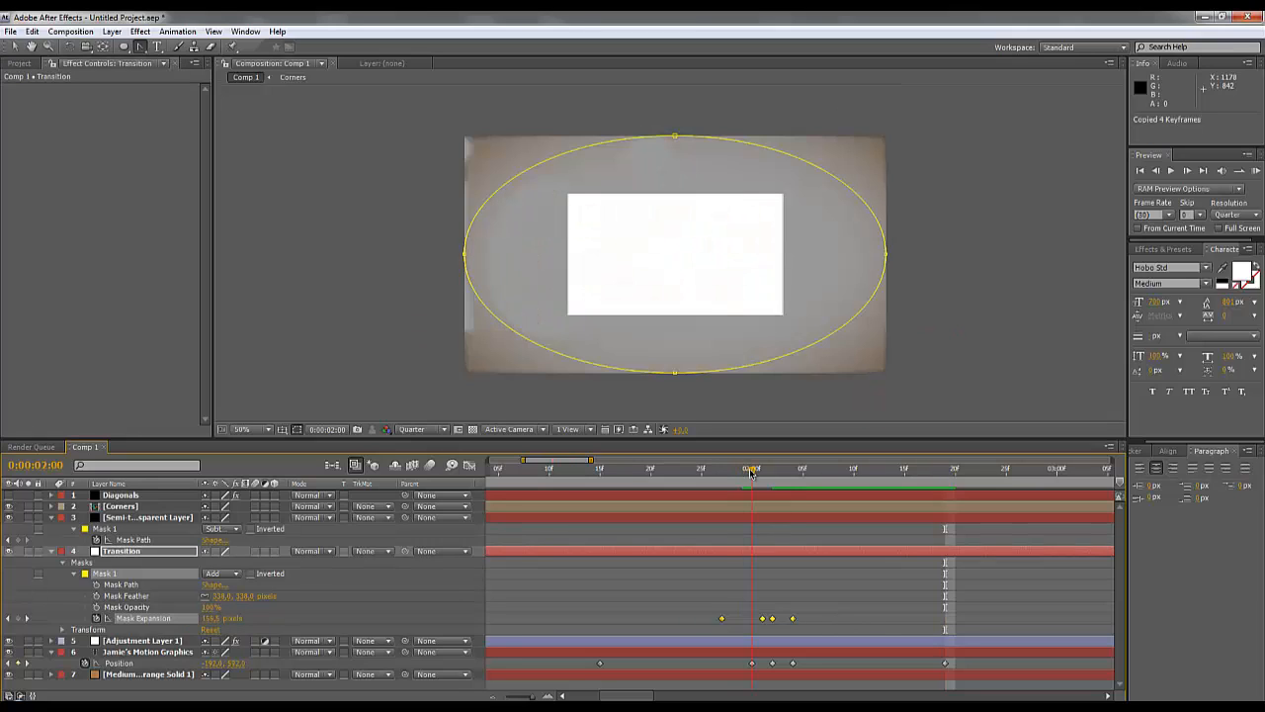
left_click_drag(752, 474, 925, 497)
left_click(917, 497)
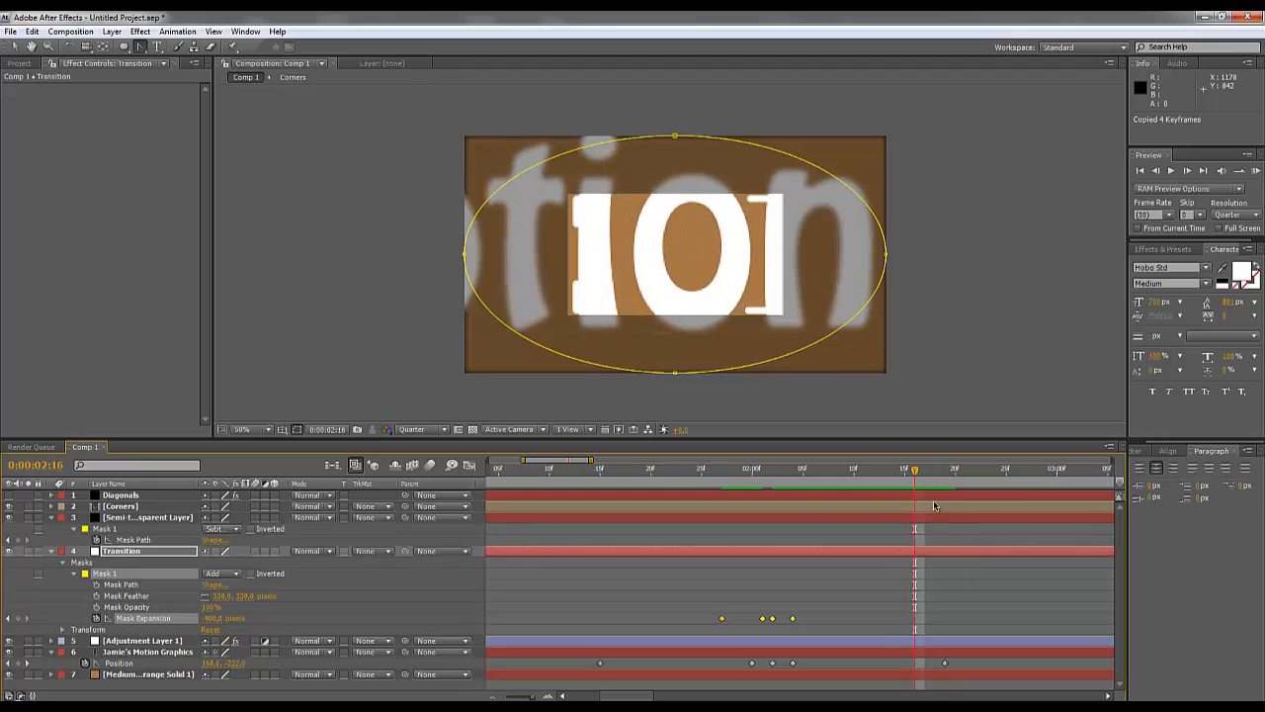
key("ctrl+v")
Keyframe the text layer's Position at about 1749, -1011 at 0:00:02:29 so the G of Graphics sits in the window.
left_click_drag(919, 475, 1048, 476)
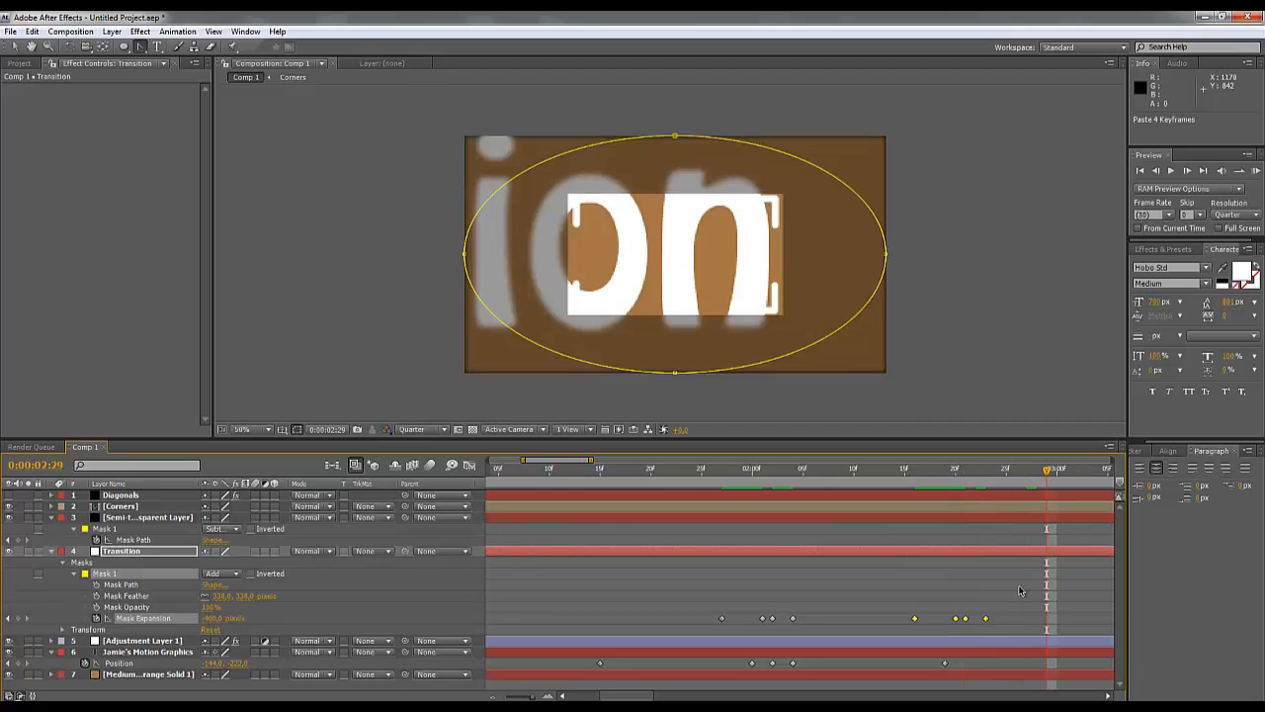
left_click(1016, 587)
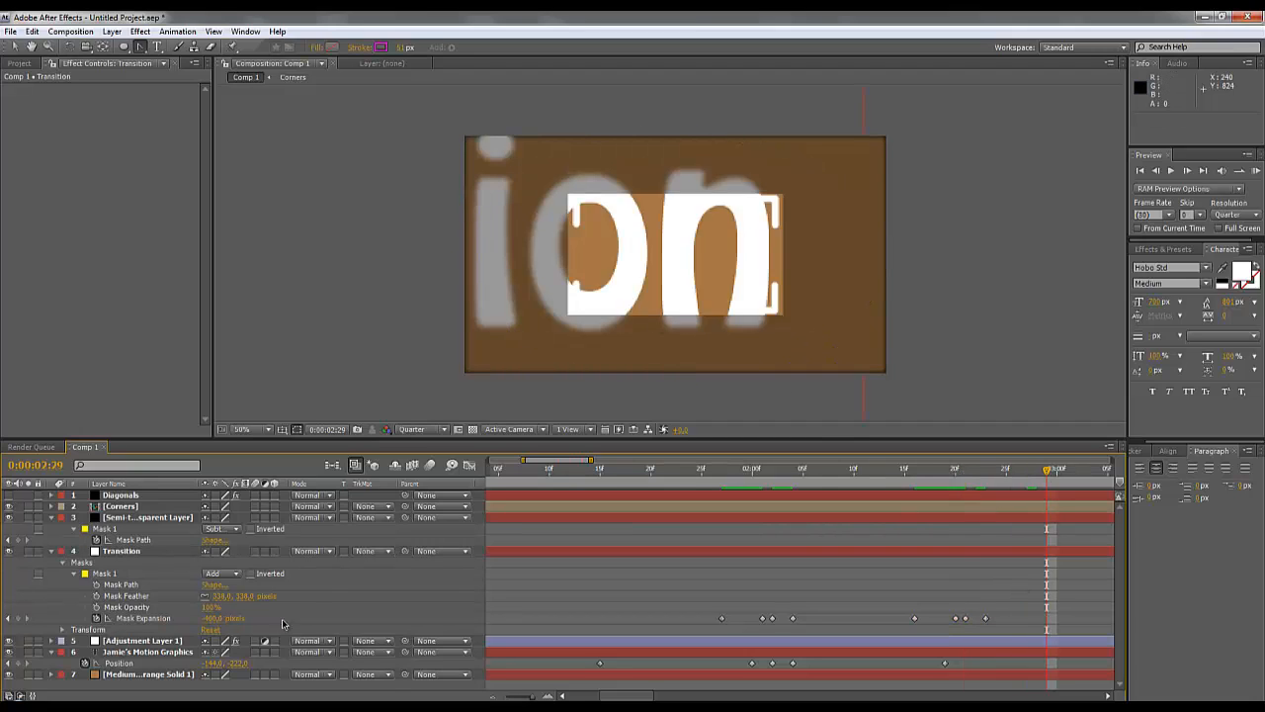
left_click(213, 664)
type("1400")
key("Return")
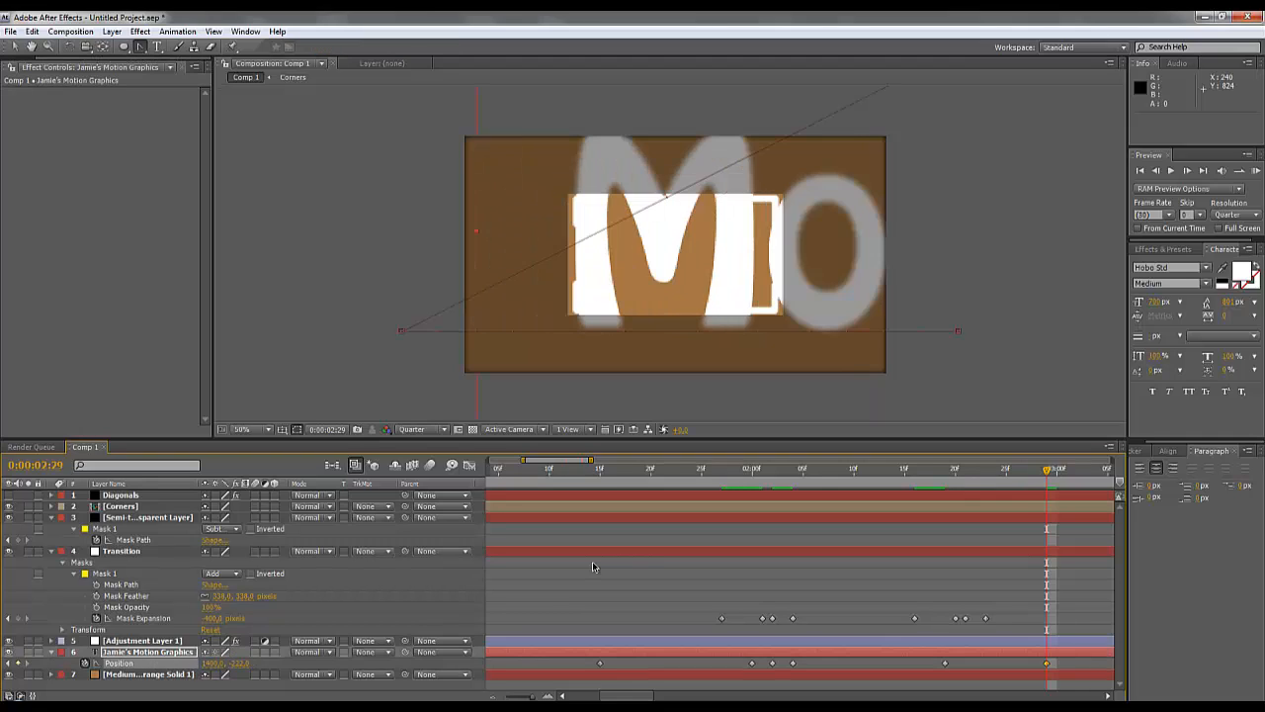
left_click_drag(667, 274, 668, 271)
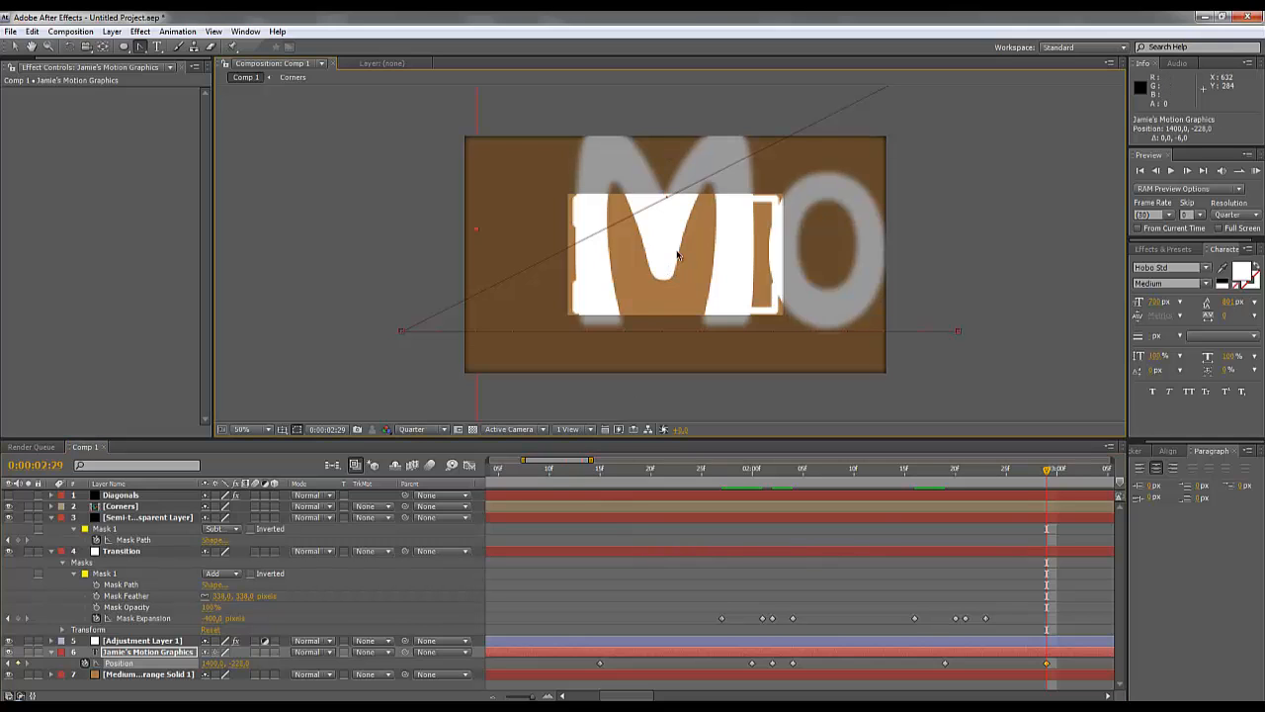
left_click_drag(241, 663, 143, 685)
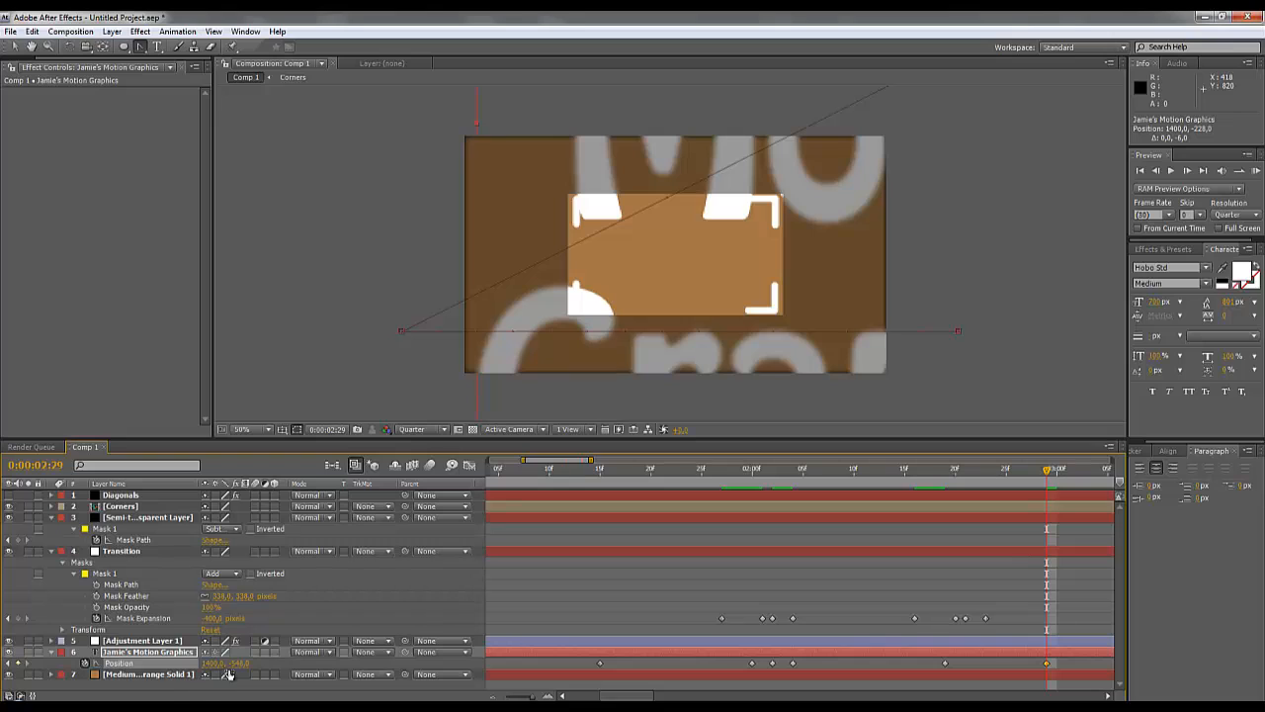
left_click_drag(241, 663, 124, 665)
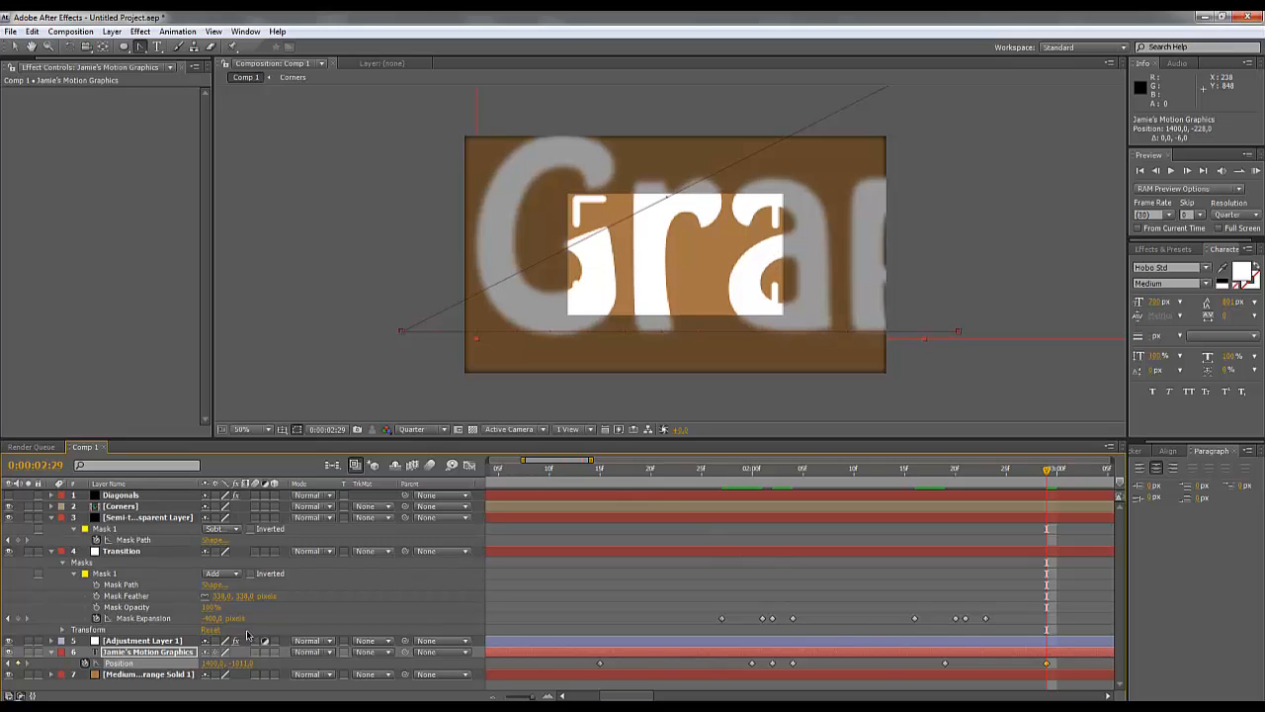
left_click_drag(213, 668, 445, 667)
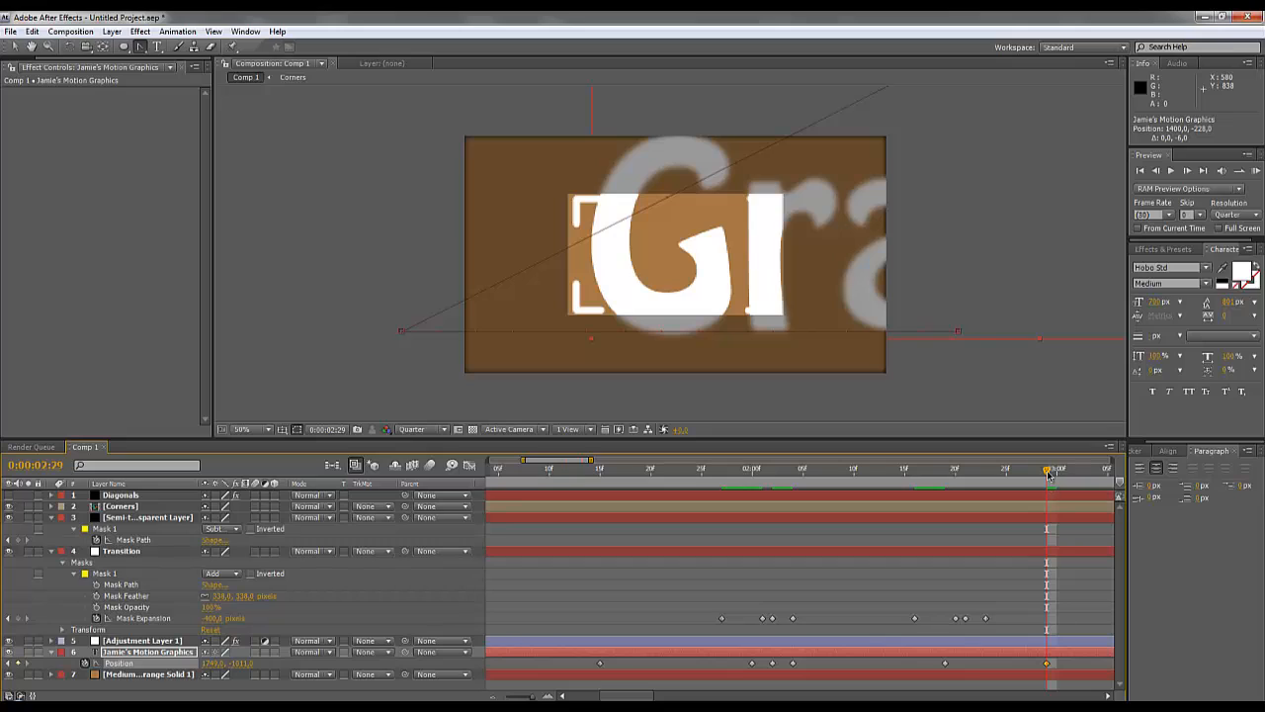
Move the Graphics start keyframe to 0:00:02:21 and add a Position keyframe with the same value at 0:00:02:23.
left_click_drag(1048, 665, 965, 672)
left_click(966, 470)
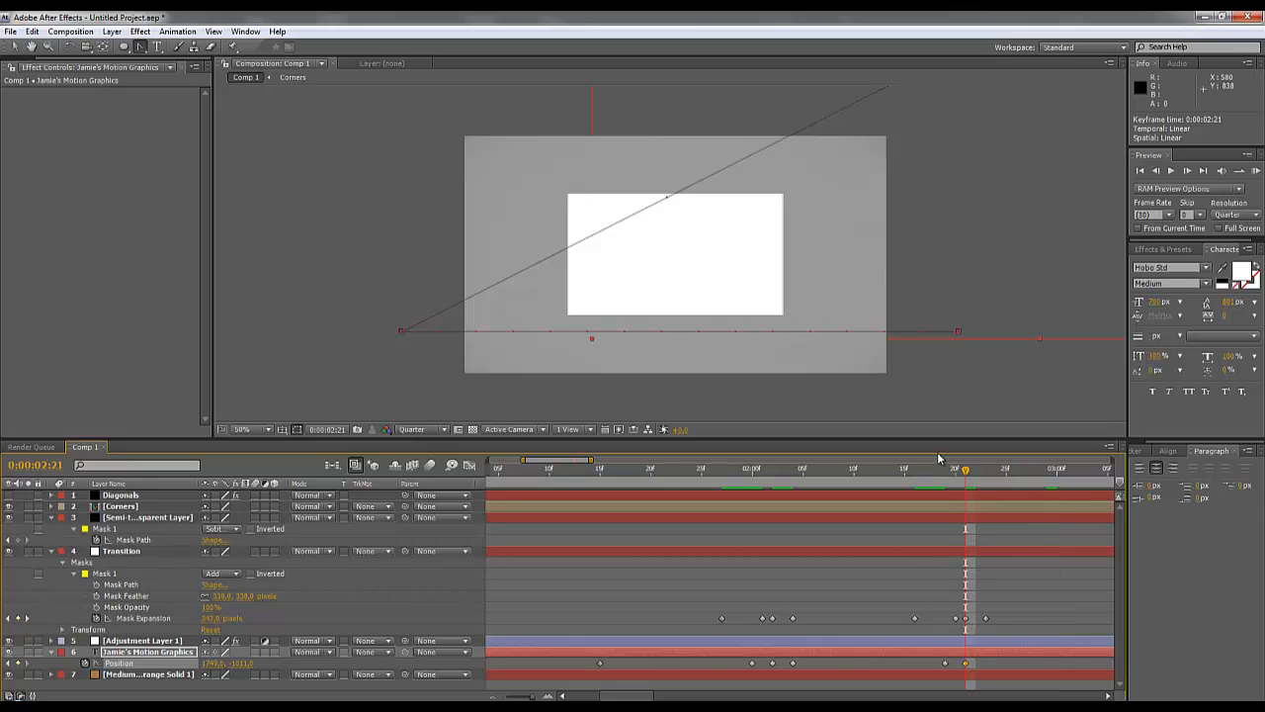
left_click_drag(967, 472, 987, 507)
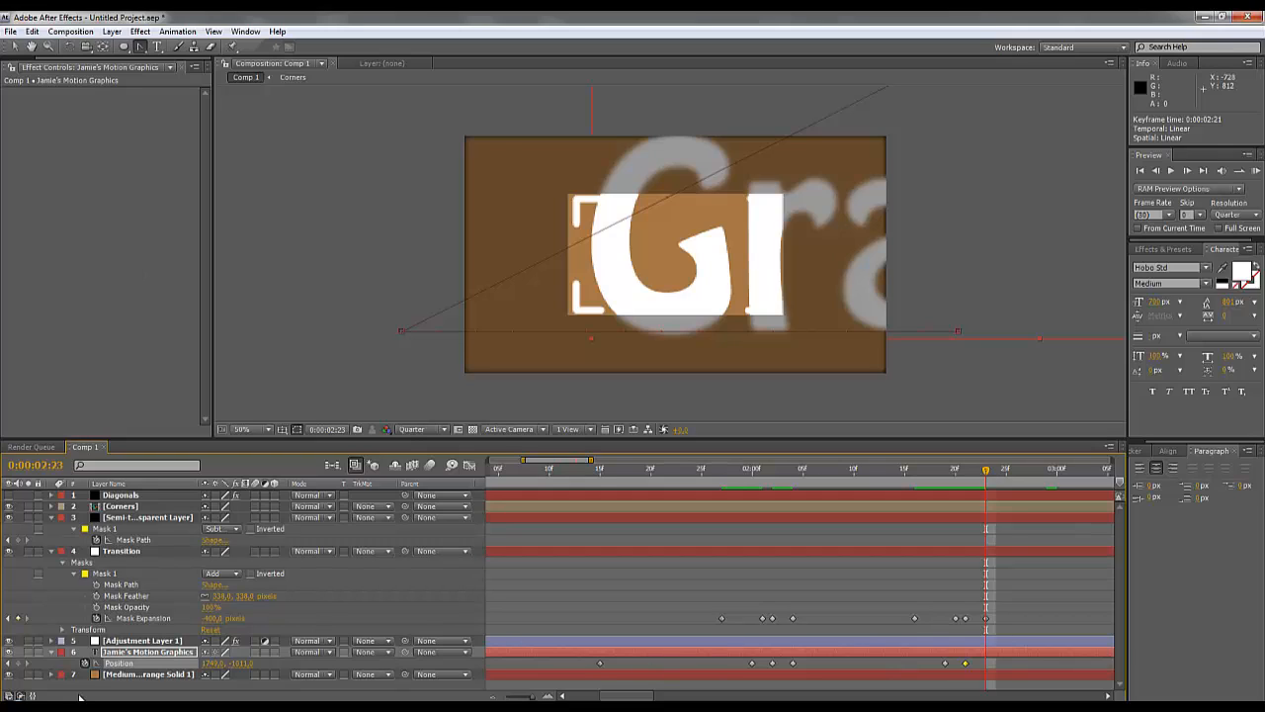
left_click(18, 664)
Keyframe the text layer's Position at about -436, -1011 at 0:00:03:15 so the end of Graphics sits in the window.
left_click_drag(653, 697, 697, 697)
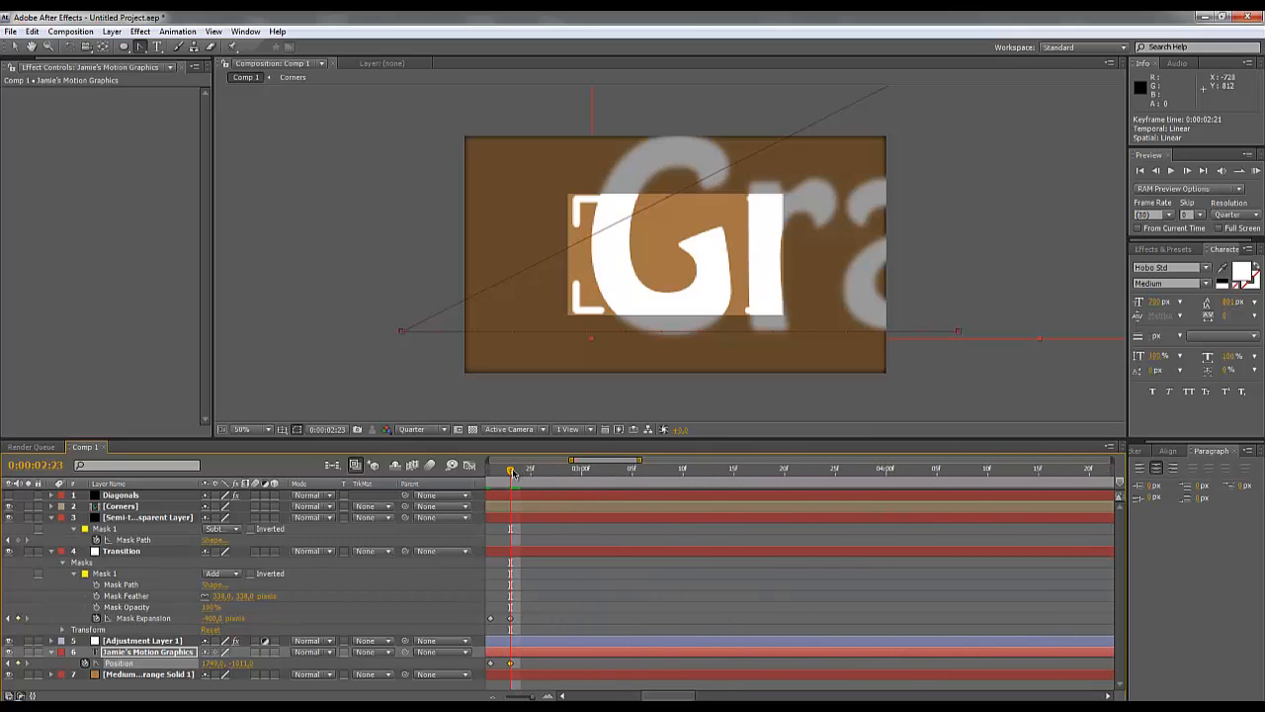
left_click_drag(513, 473, 588, 486)
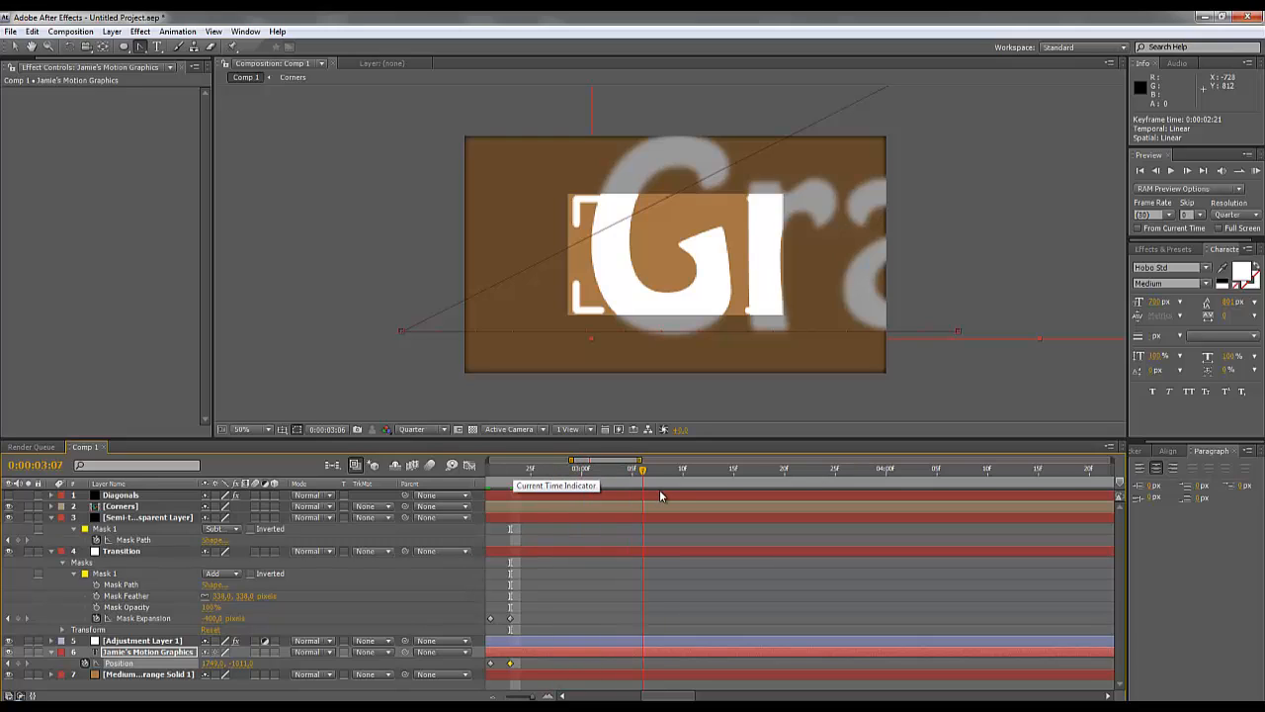
left_click_drag(659, 489, 635, 502)
left_click_drag(635, 502, 741, 531)
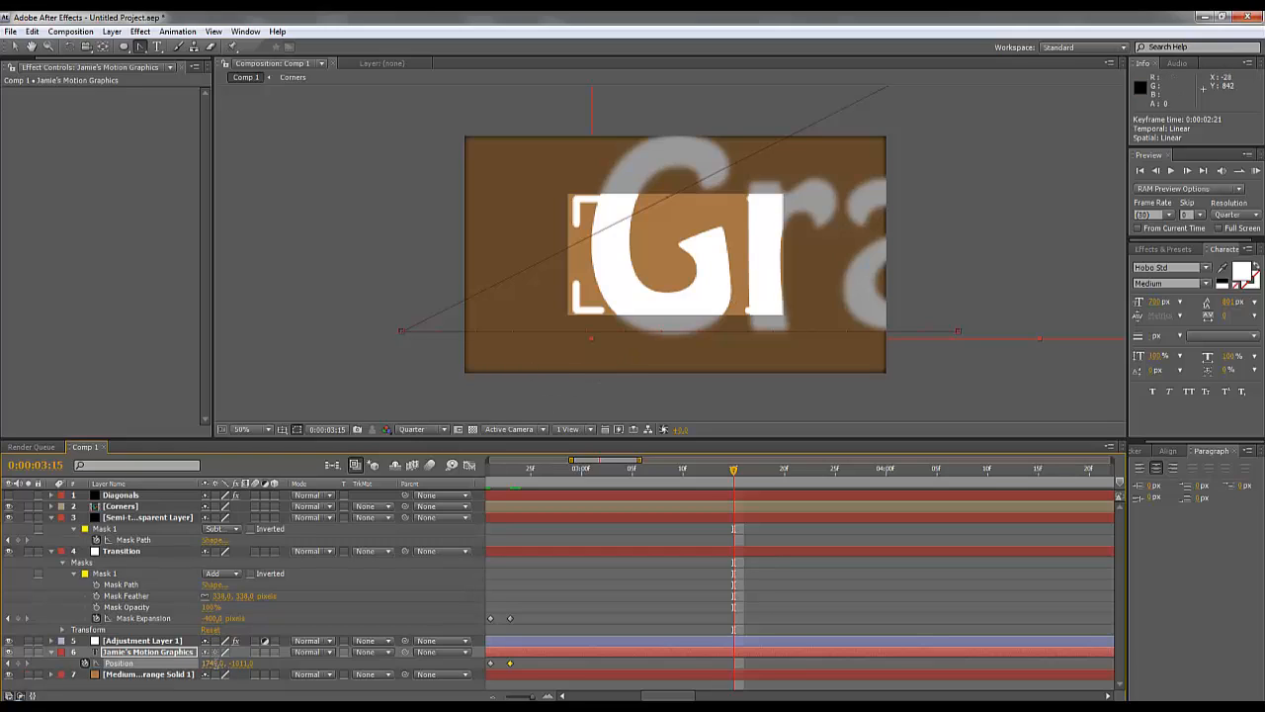
left_click(213, 663)
type("-200")
key("Return")
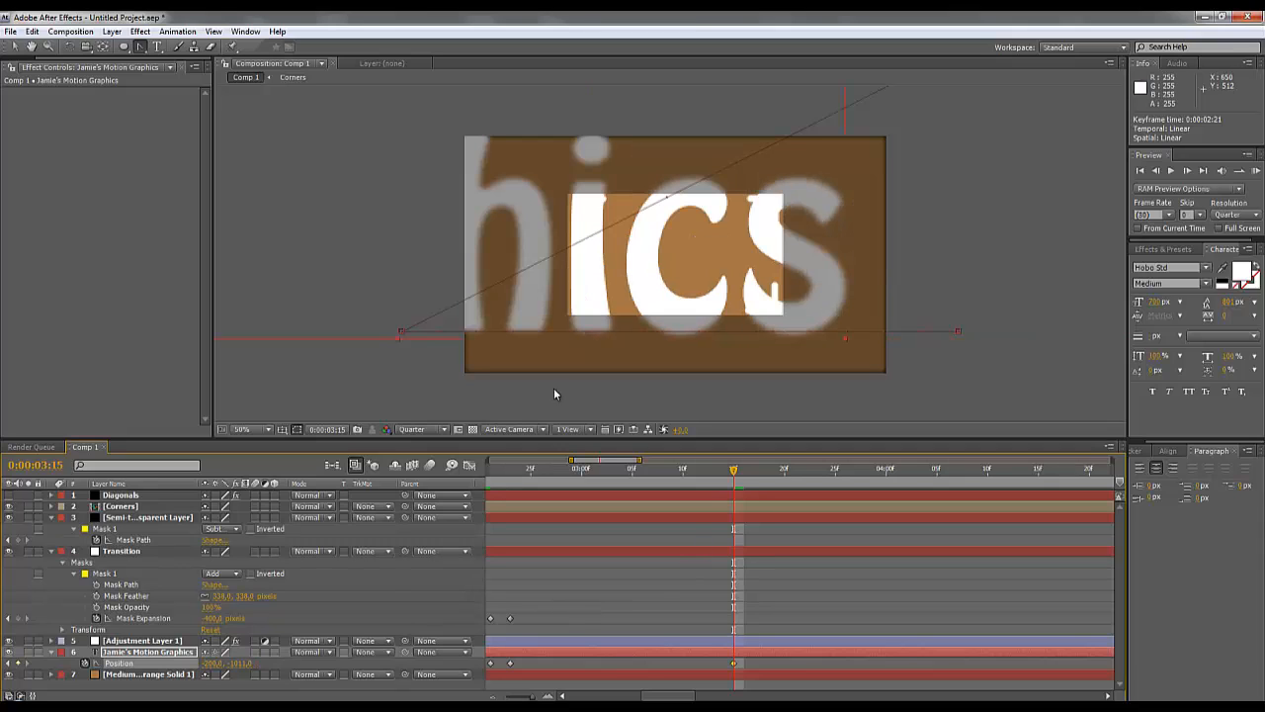
left_click_drag(208, 663, 54, 661)
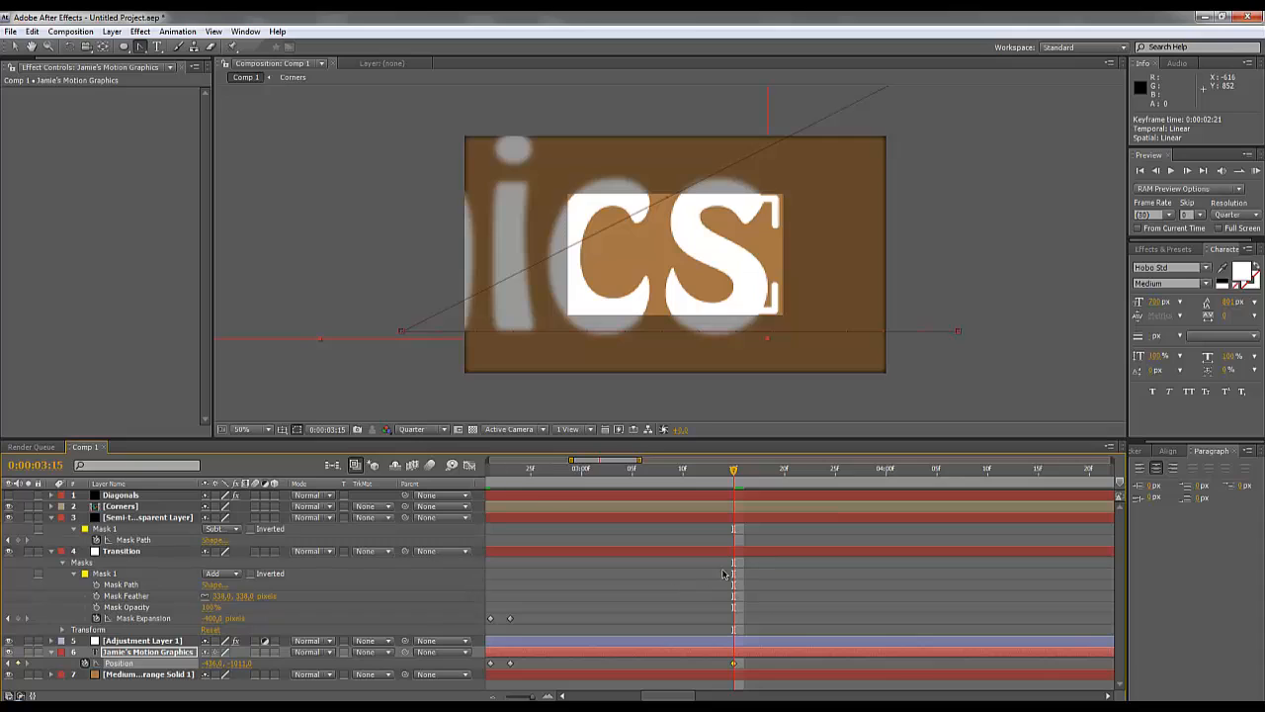
Copy the latest four Mask Expansion keyframes of the Transition layer and paste them starting at 0:00:03:12.
left_click_drag(522, 619, 908, 621)
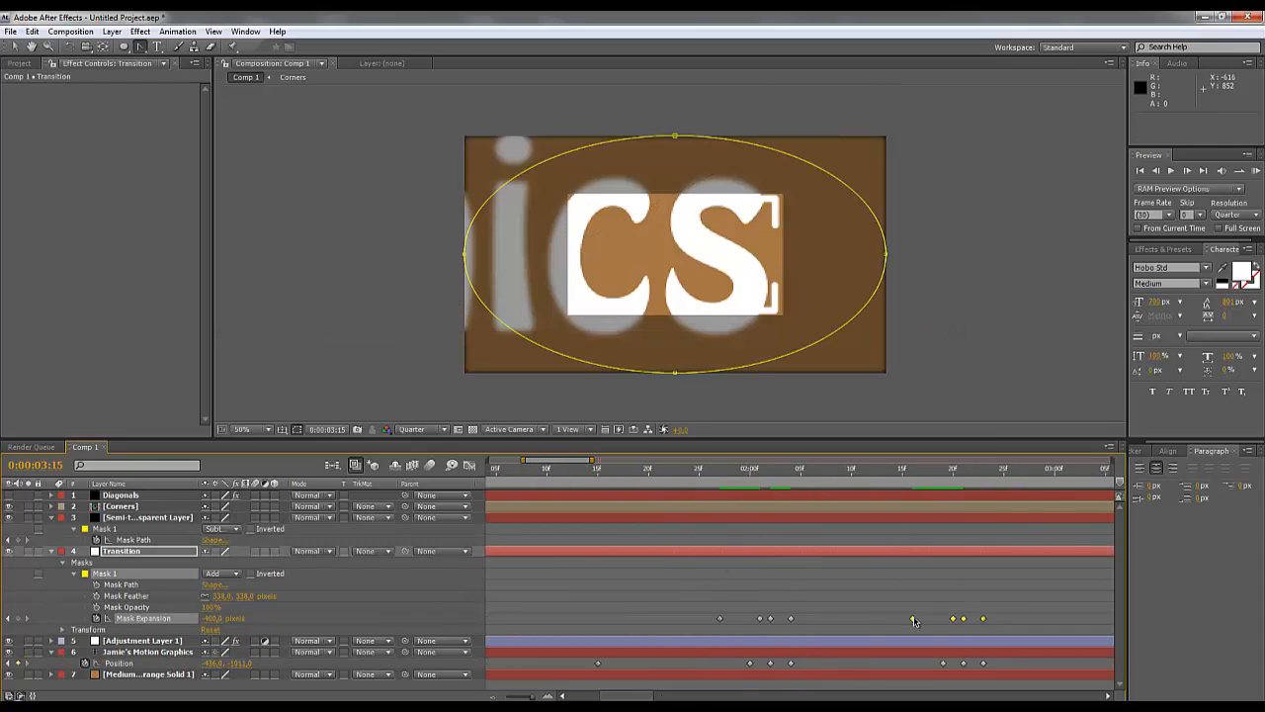
left_click_drag(642, 696, 679, 697)
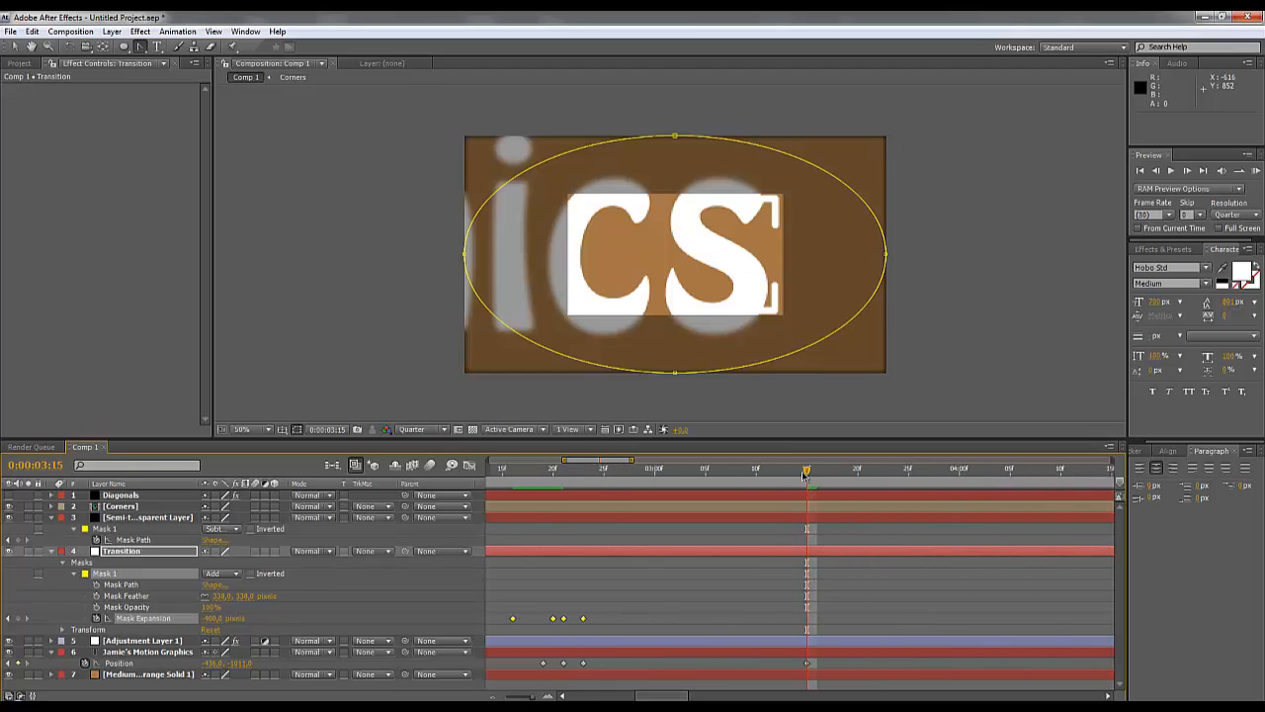
left_click_drag(804, 476, 777, 484)
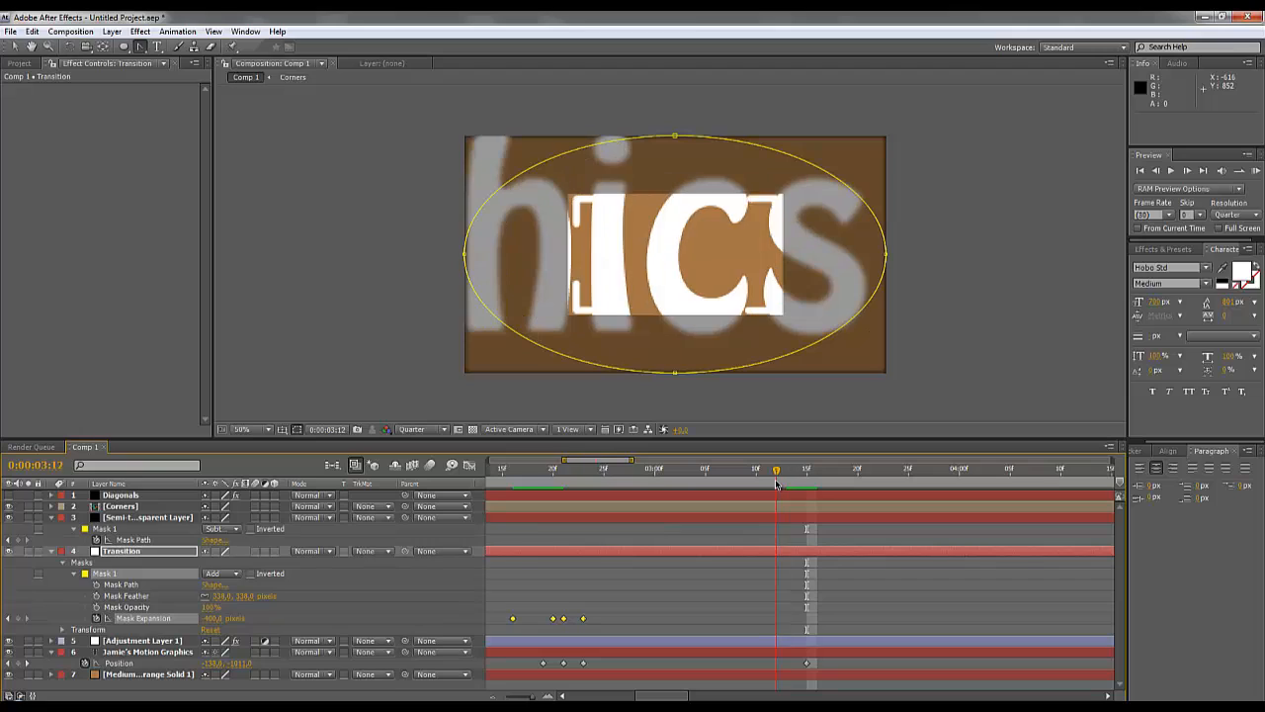
key("ctrl+v")
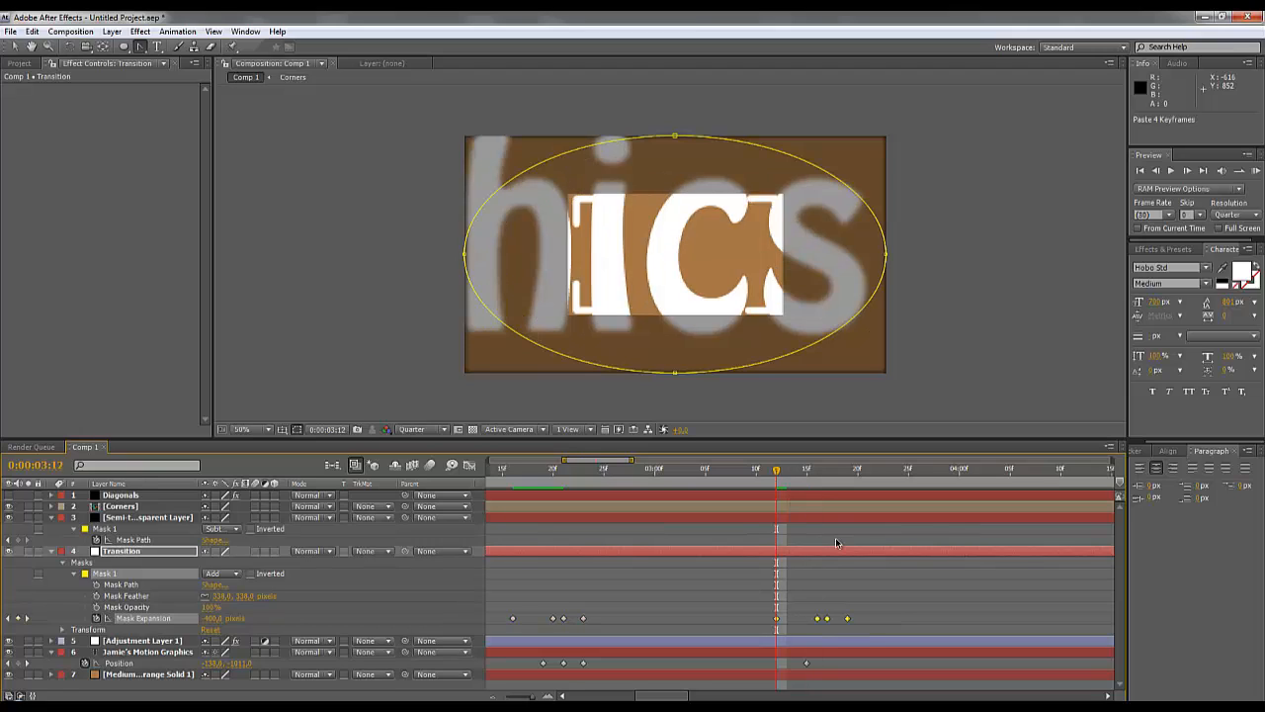
Start keyframing the text layer's Scale at 100% and place that keyframe at 0:00:03:16, within the last white transition.
left_click_drag(777, 470, 929, 495)
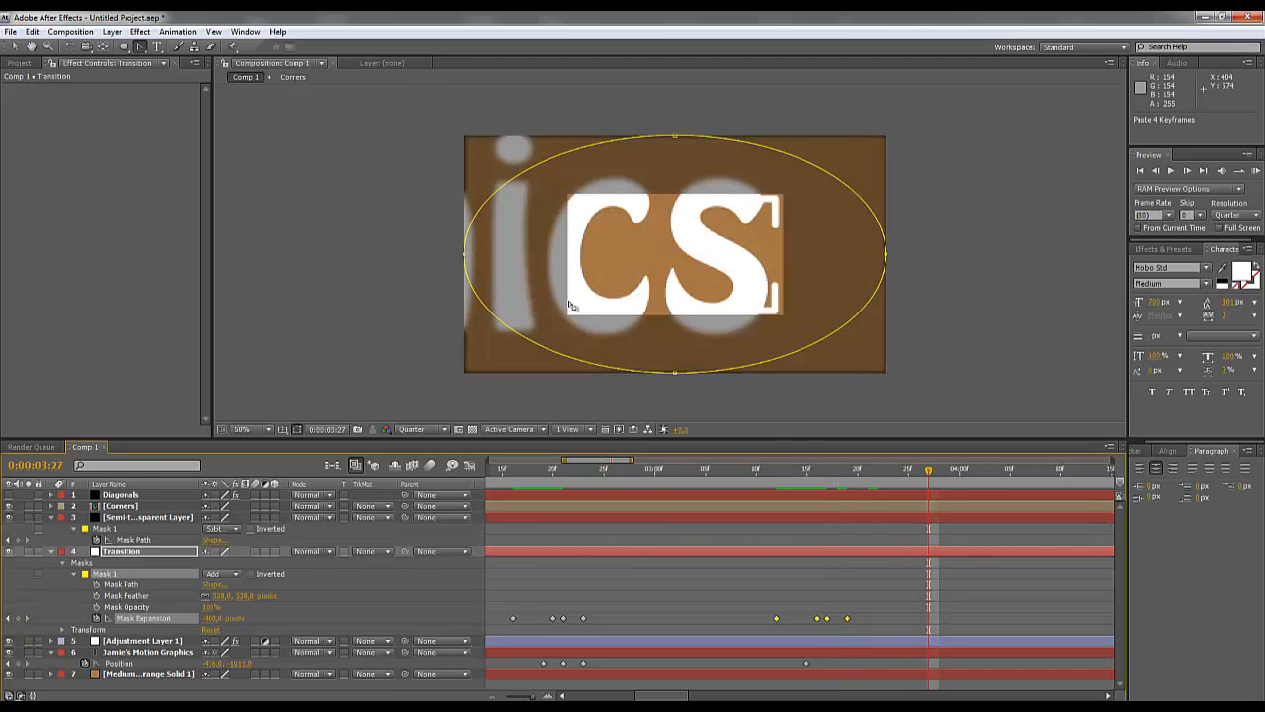
left_click(157, 655)
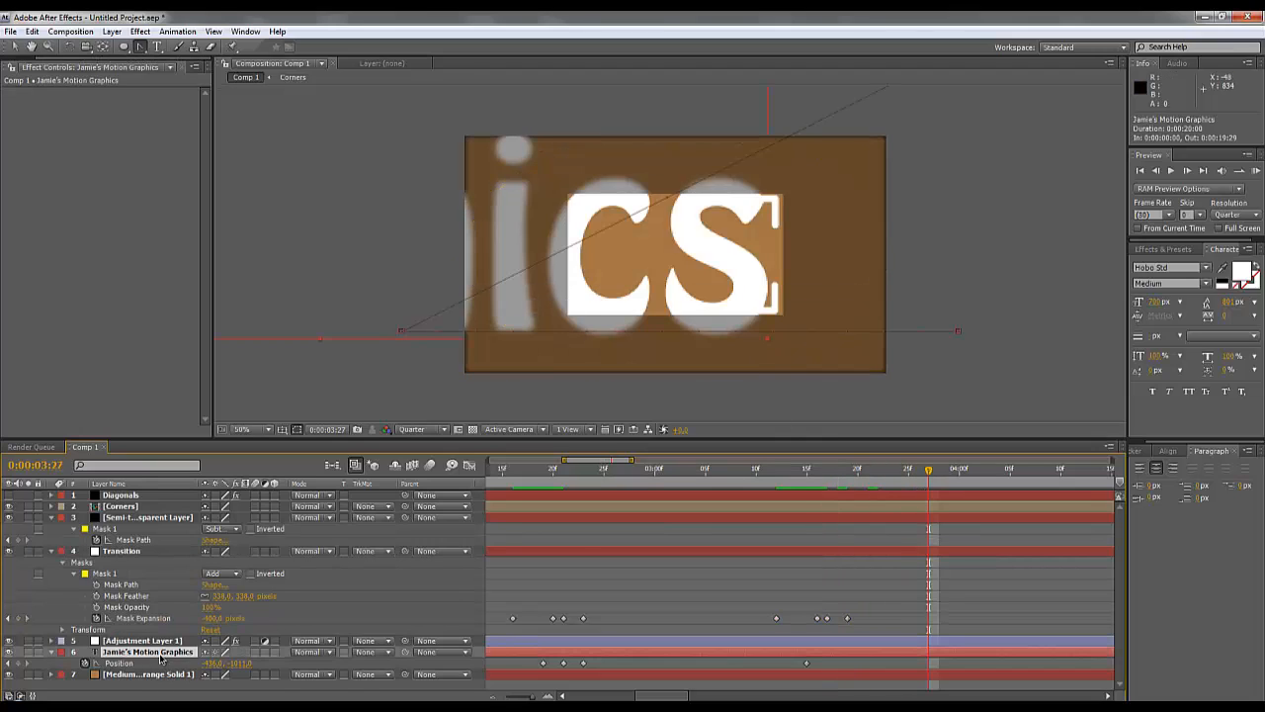
key("s")
left_click(85, 662)
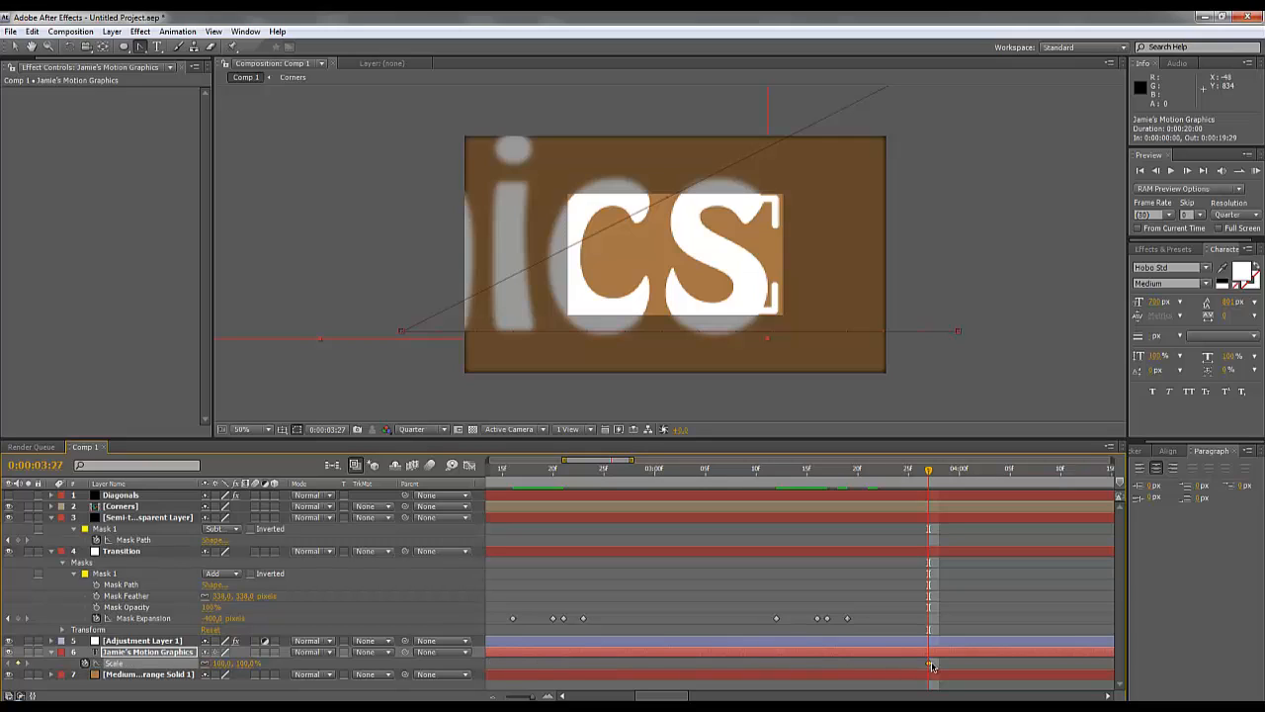
left_click_drag(931, 666, 827, 667)
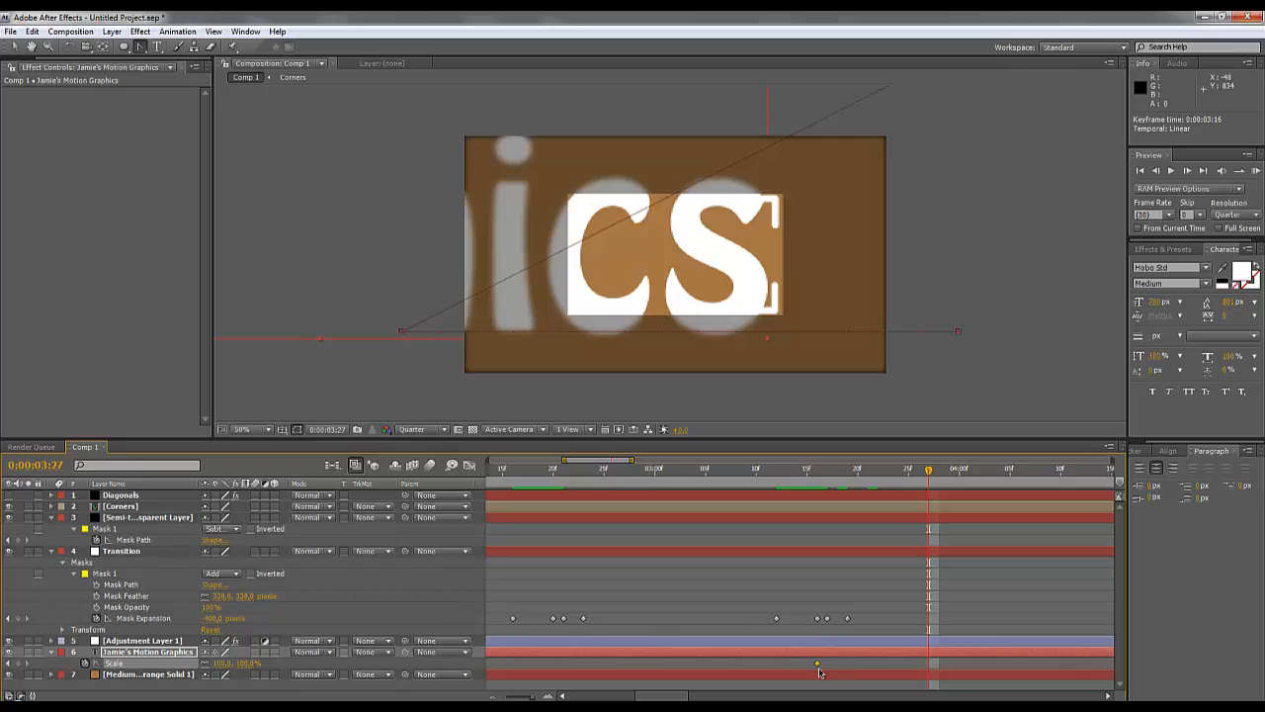
left_click(811, 477)
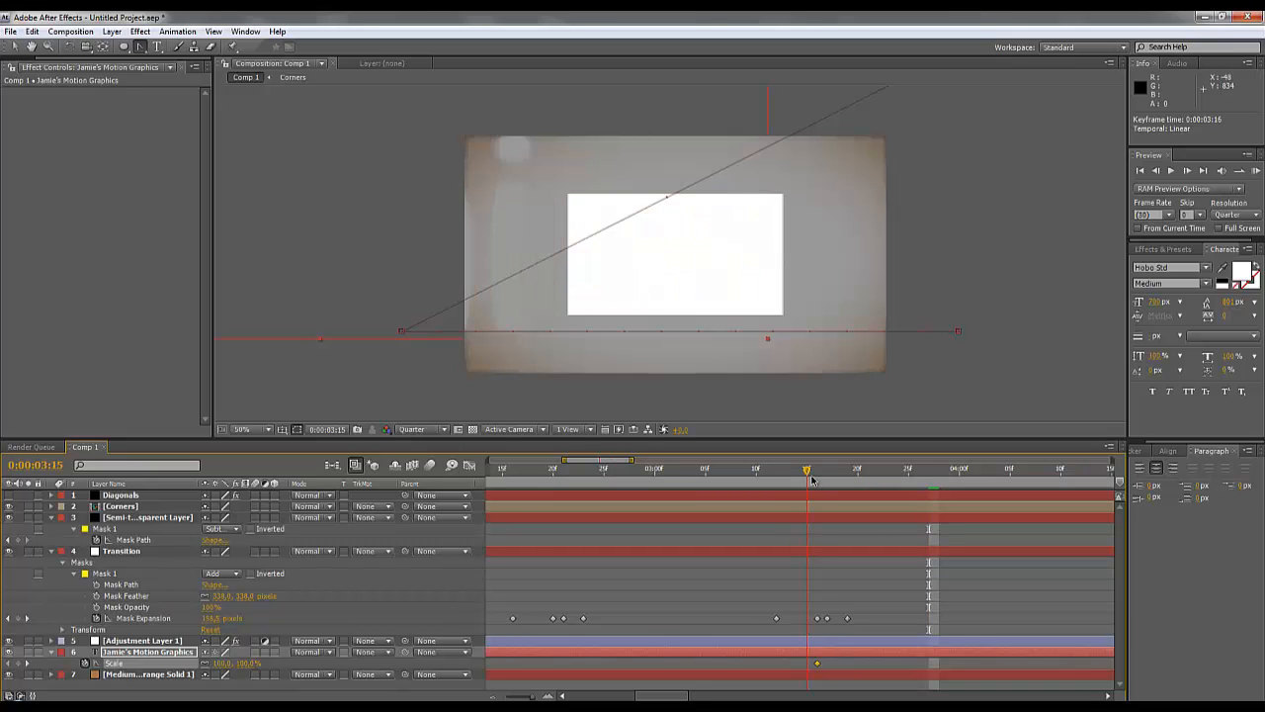
left_click_drag(810, 479, 818, 478)
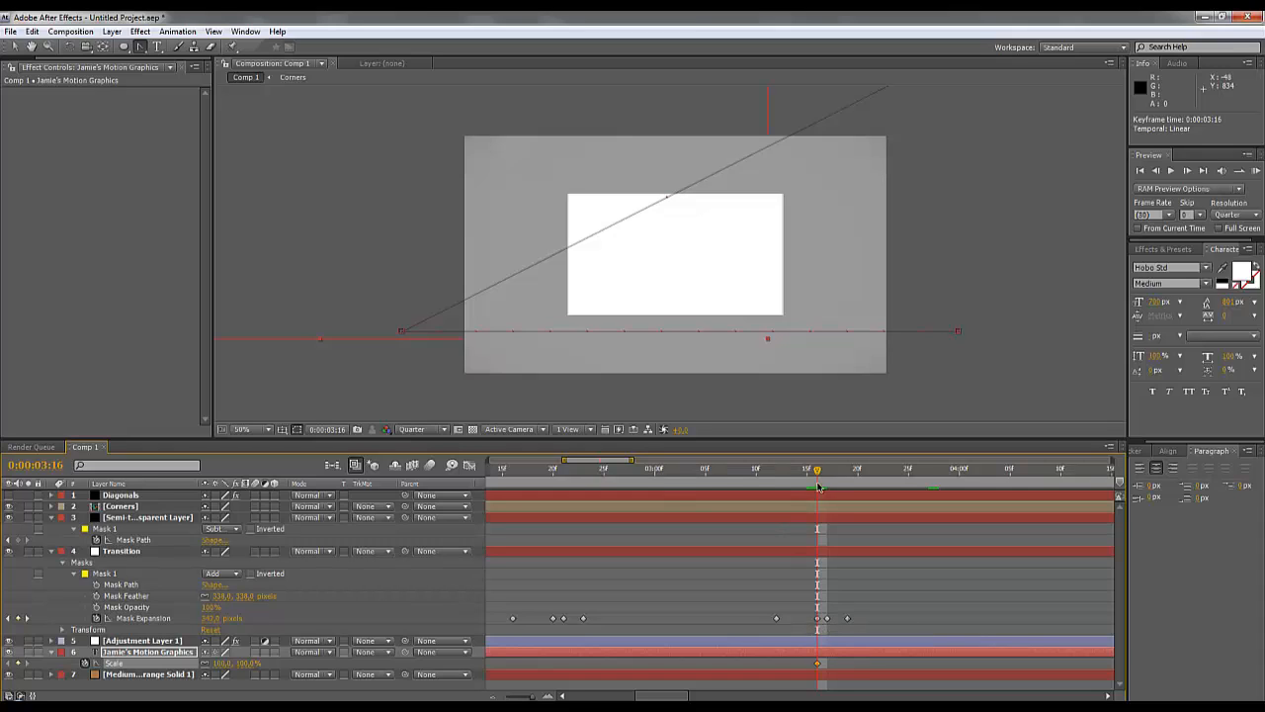
Add a Scale keyframe of 10% to the text layer at 0:00:03:24 and locate the shrunken text outside the frame.
left_click_drag(817, 477, 898, 478)
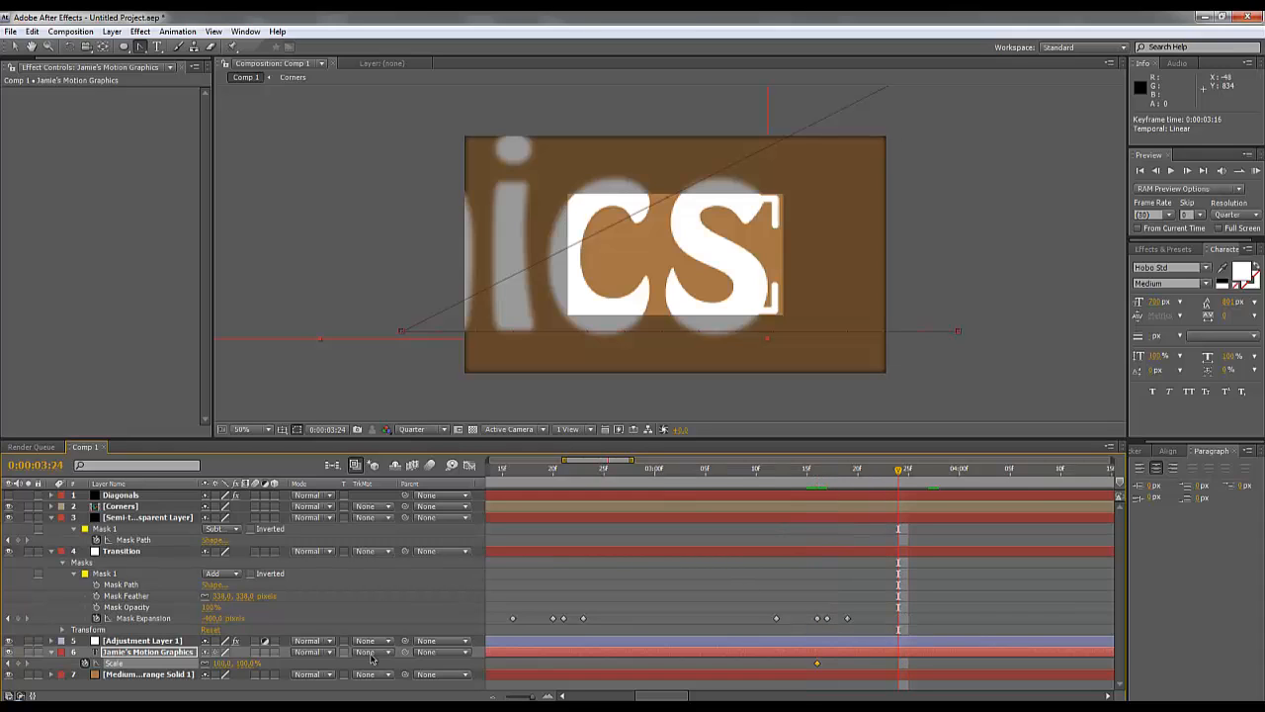
left_click_drag(241, 667, 155, 664)
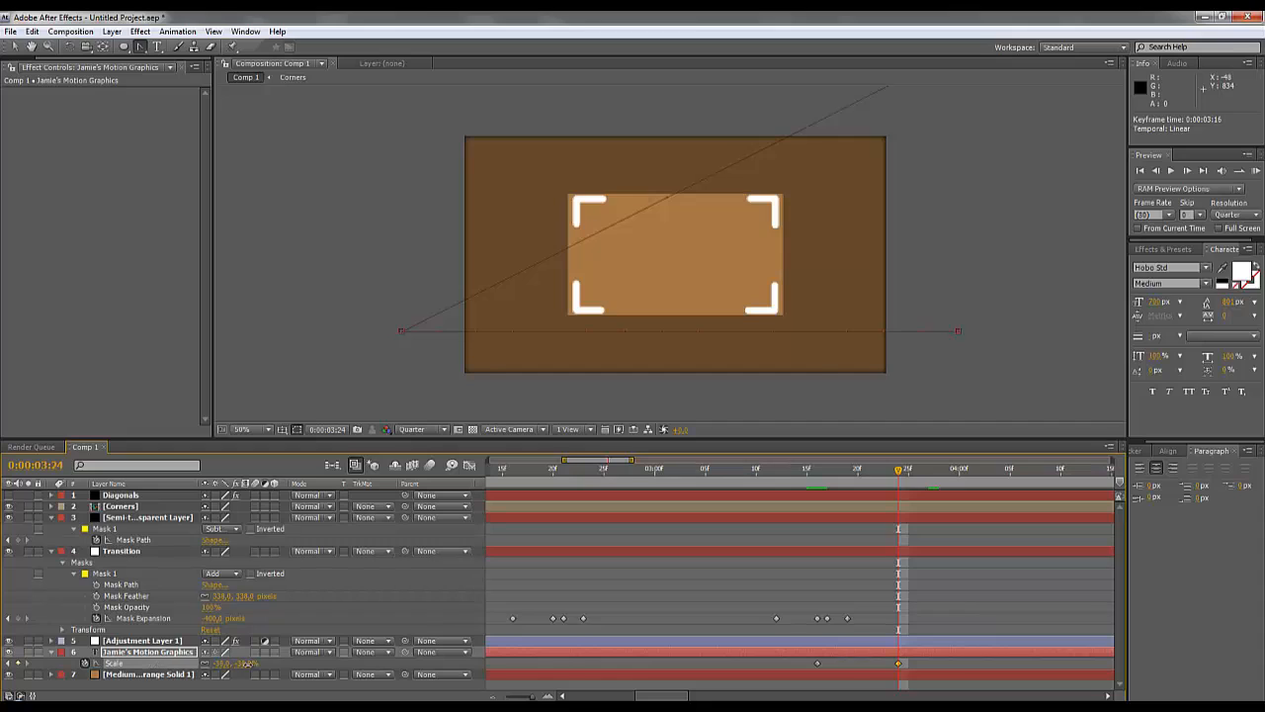
left_click_drag(247, 664, 235, 662)
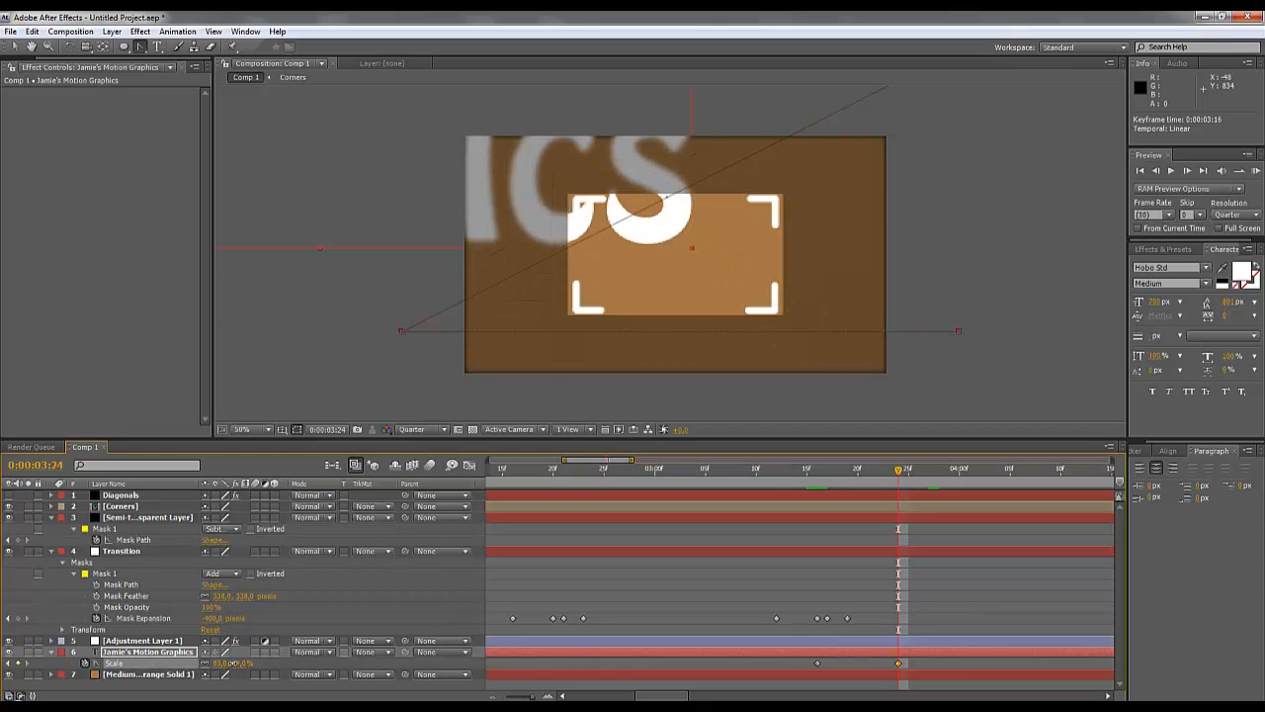
left_click(223, 663)
type("10")
key("Return")
key("comma")
key("comma")
key("comma")
key("comma")
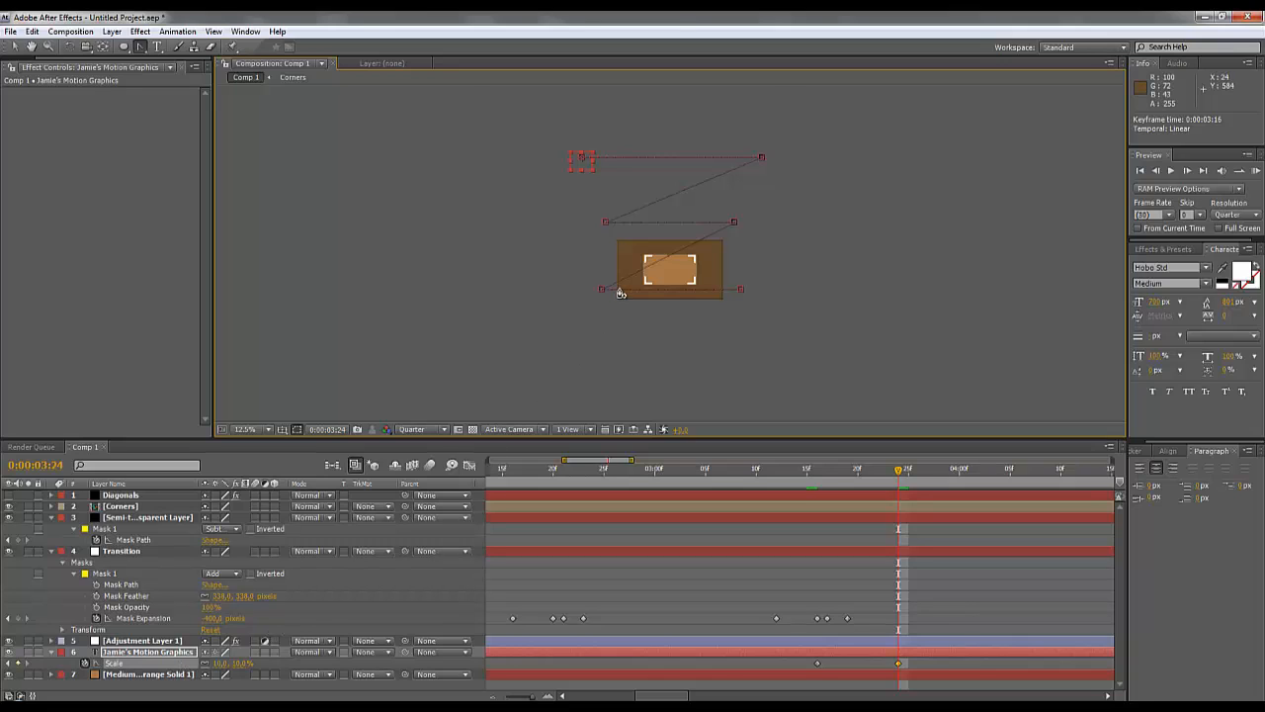
Set the text layer's Scale keyframe at 0:00:03:24 to 20%.
scroll(620, 288, "up", 2)
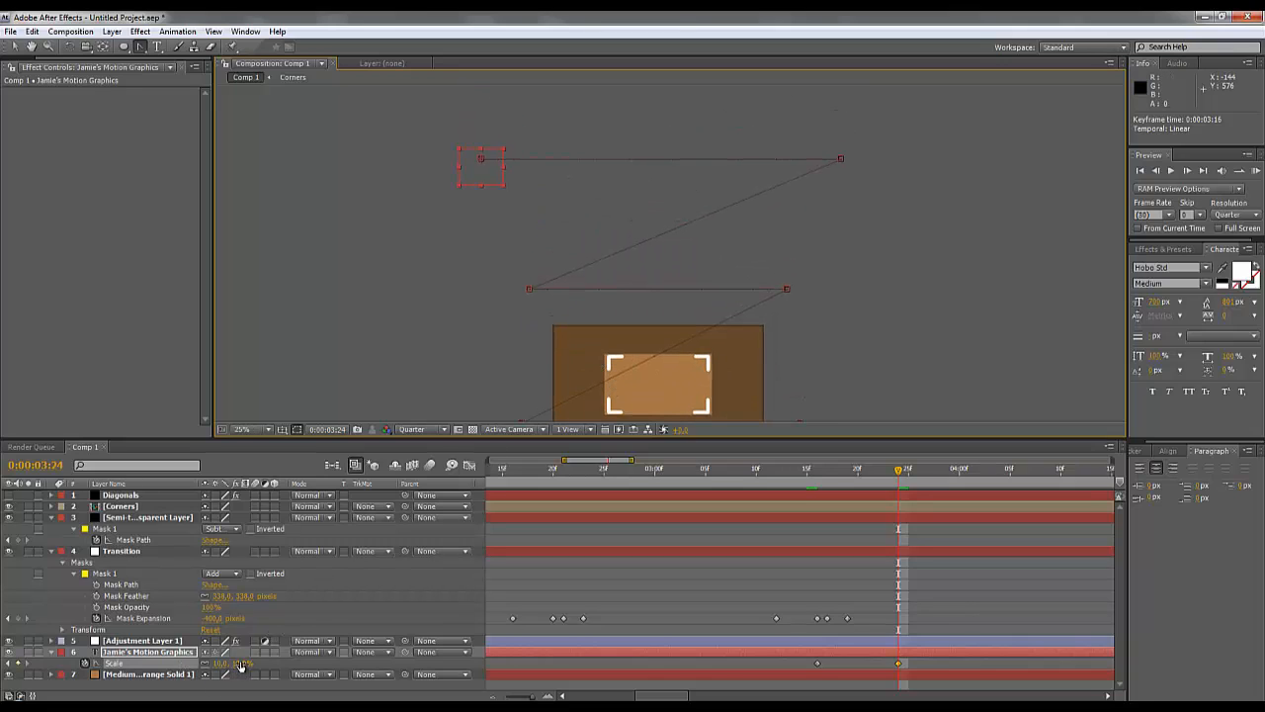
left_click_drag(242, 662, 272, 659)
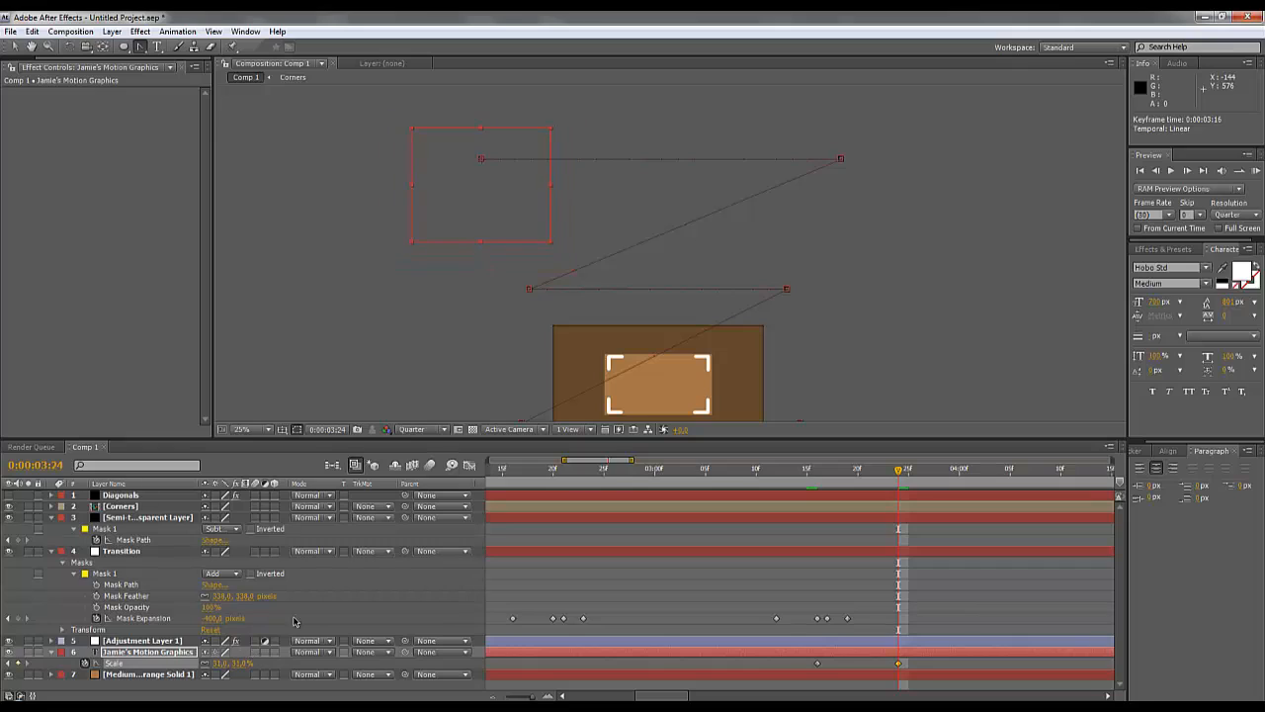
left_click(243, 664)
type("20")
key("Return")
Add a Position keyframe for the text layer at 0:00:03:24, about 624, 242, to bring the shrunken title over the bracket window.
key("p")
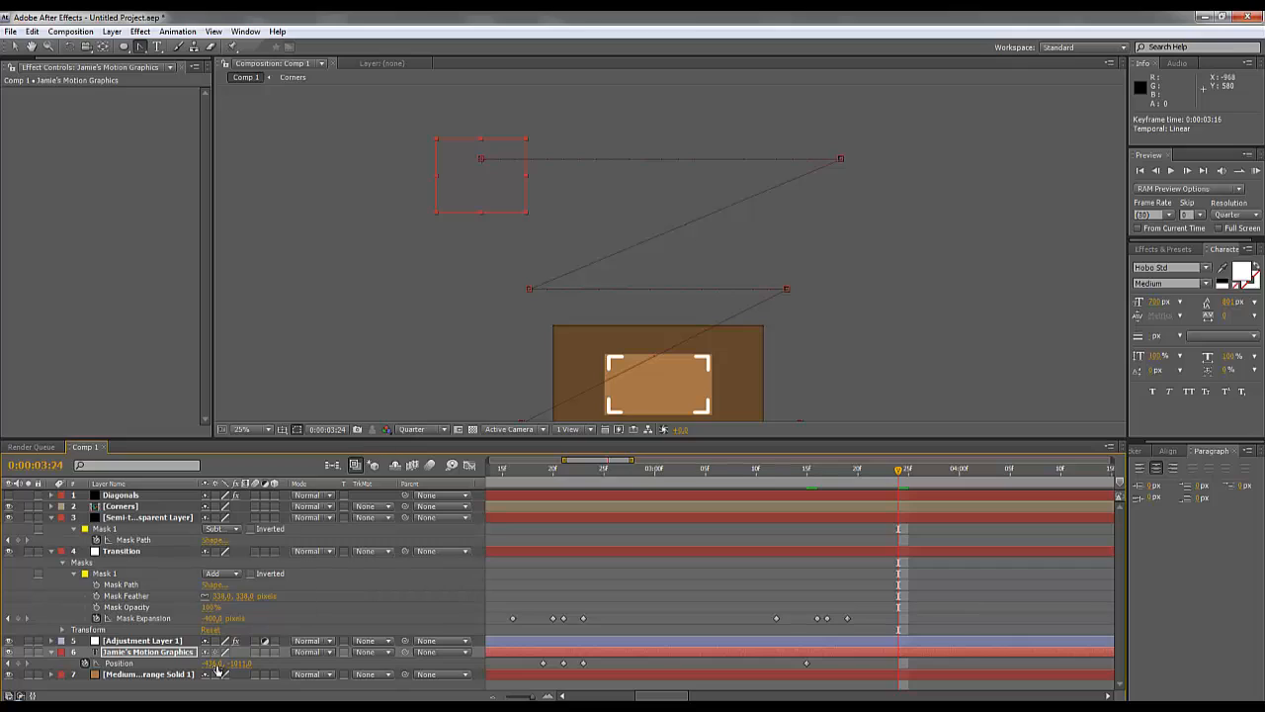
left_click_drag(217, 669, 793, 623)
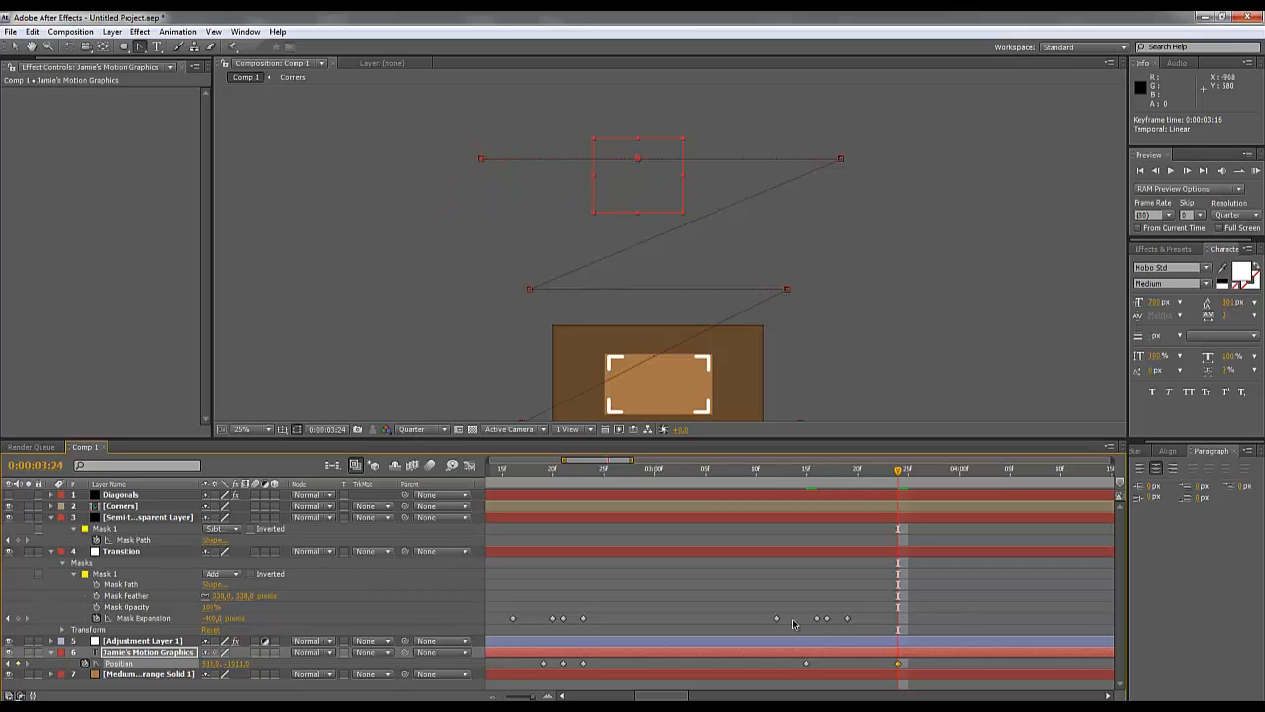
left_click_drag(239, 663, 1156, 550)
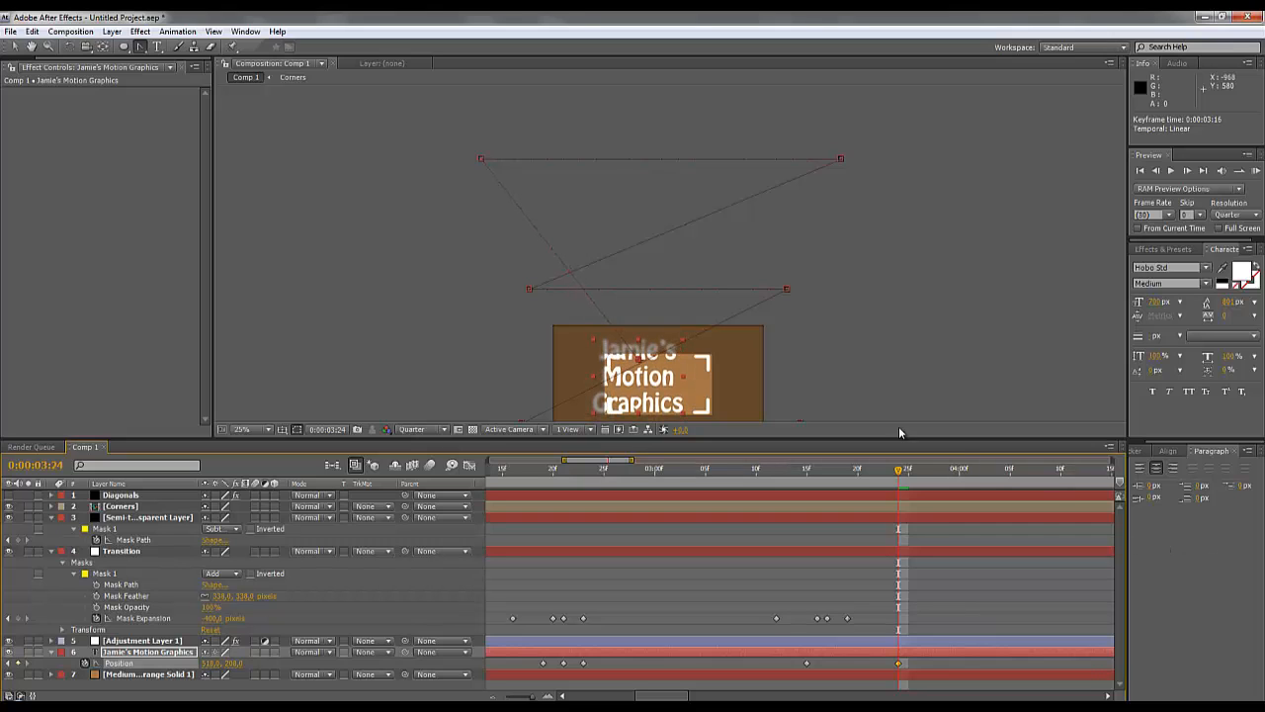
left_click_drag(843, 385, 813, 266)
scroll(669, 276, "up", 1)
left_click_drag(627, 294, 751, 285)
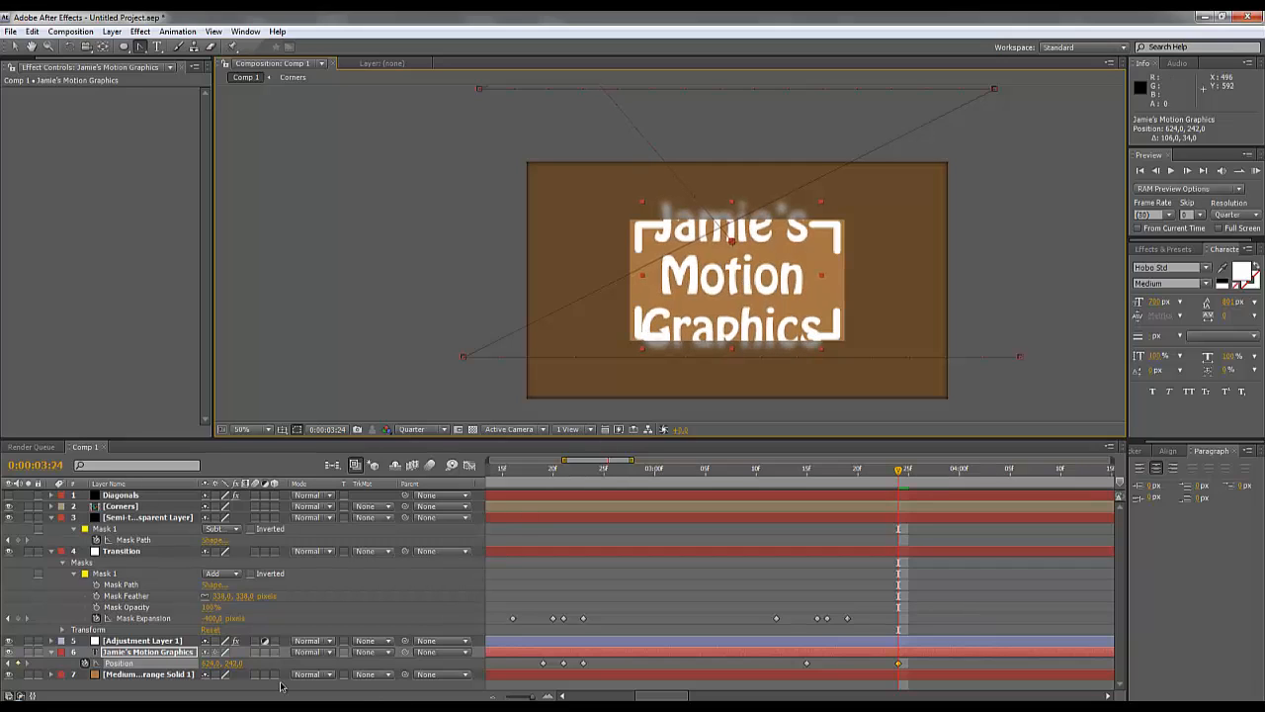
Set the title's Scale at 0:00:03:24 to 28% and recentre it on the brackets at Position about 638, 218.
key("s")
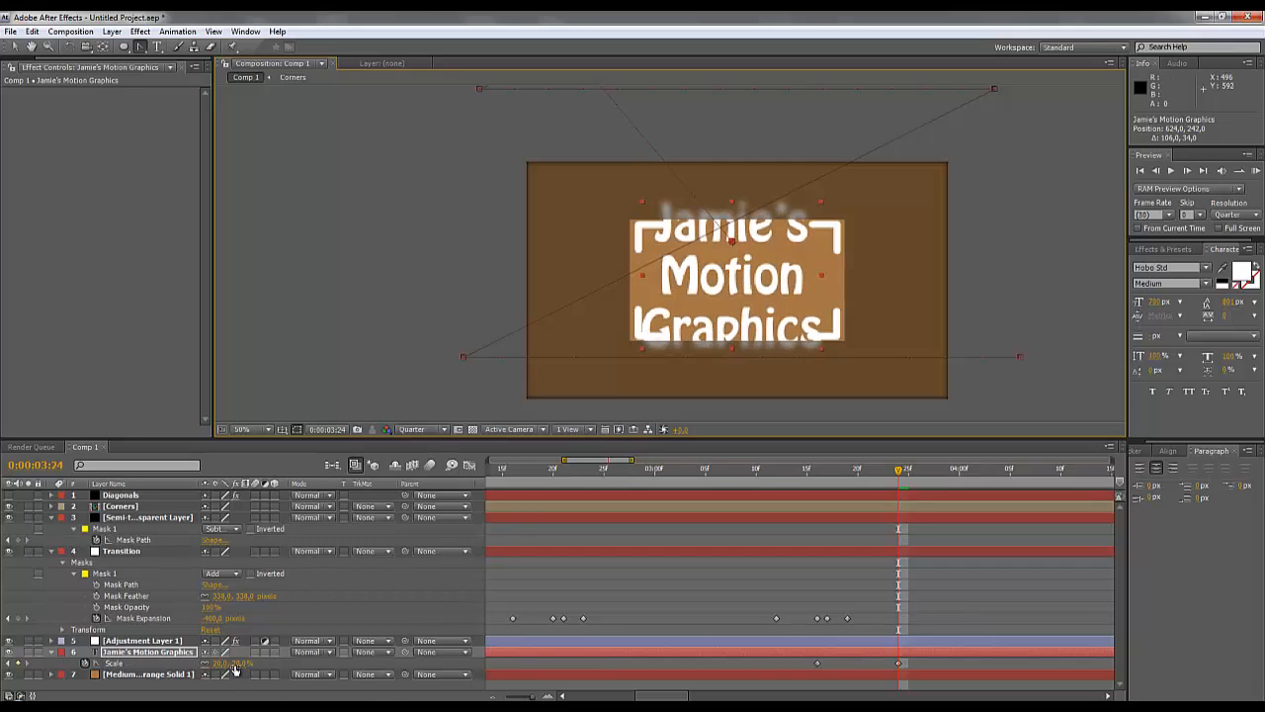
left_click_drag(237, 663, 254, 670)
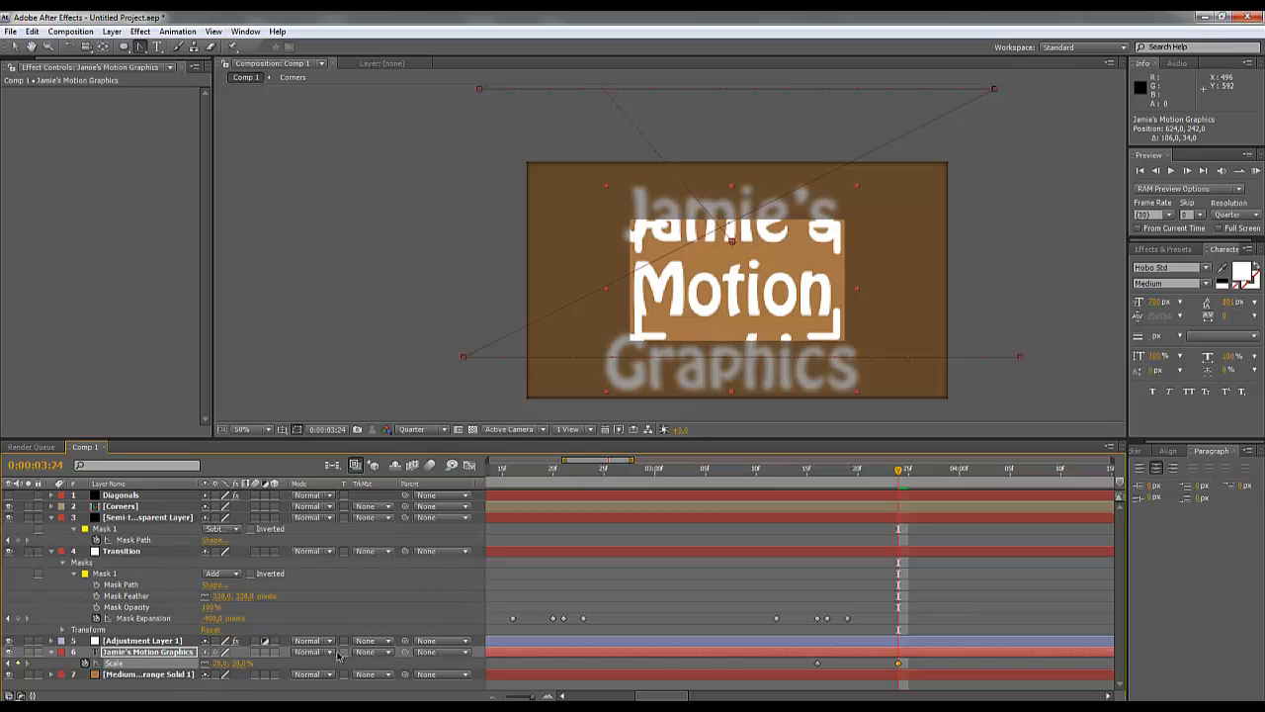
left_click_drag(756, 298, 761, 286)
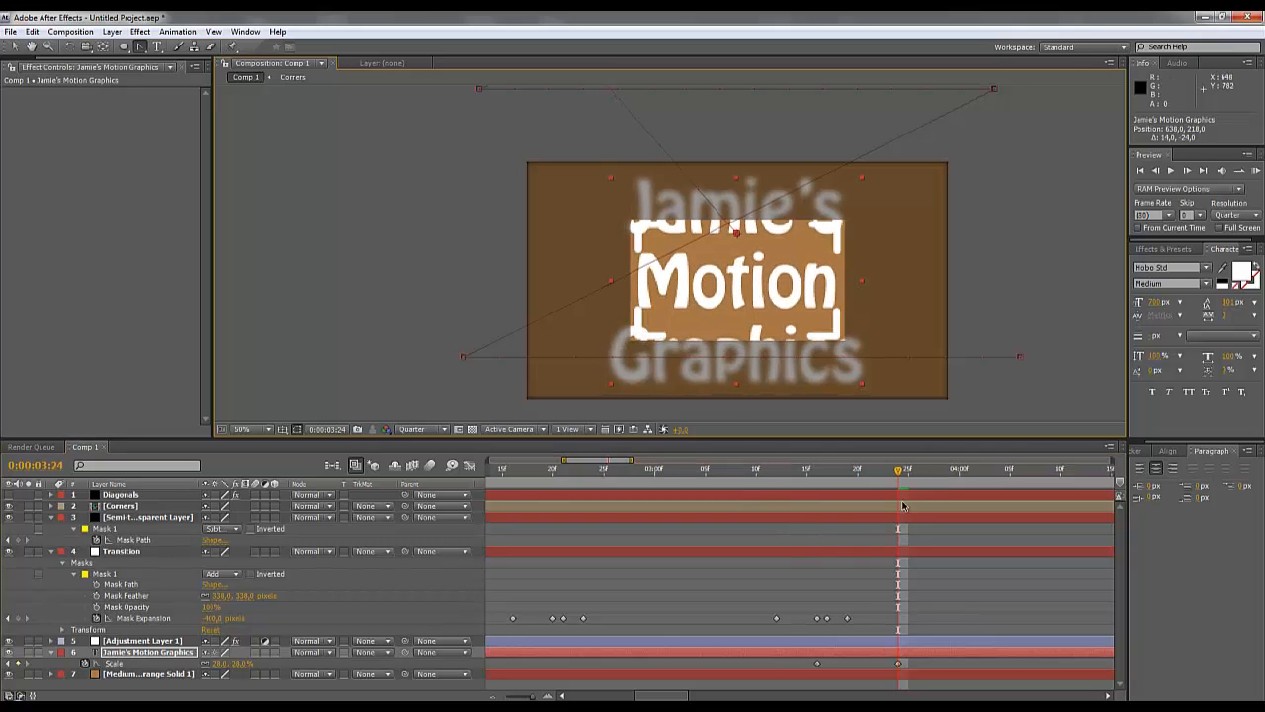
Move the text layer's last Scale and Position keyframes to 0:00:03:17, inside the last white transition.
left_click_drag(898, 477, 868, 477)
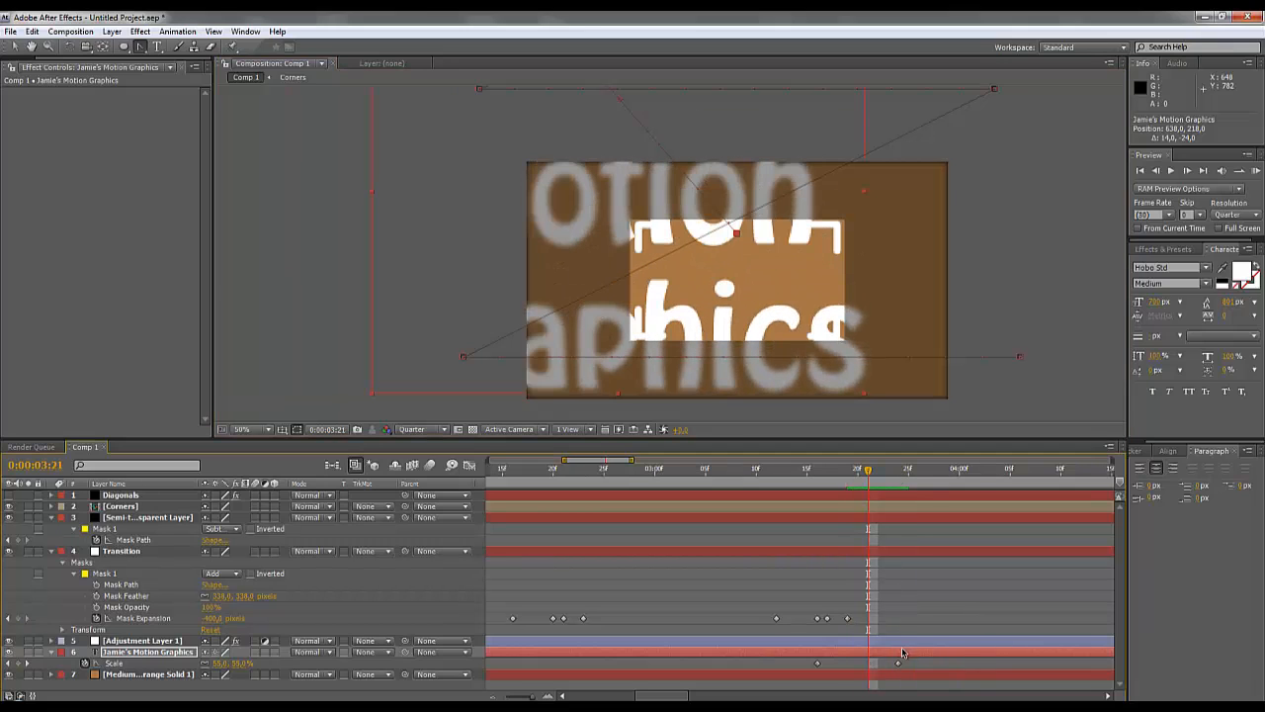
left_click_drag(898, 663, 827, 669)
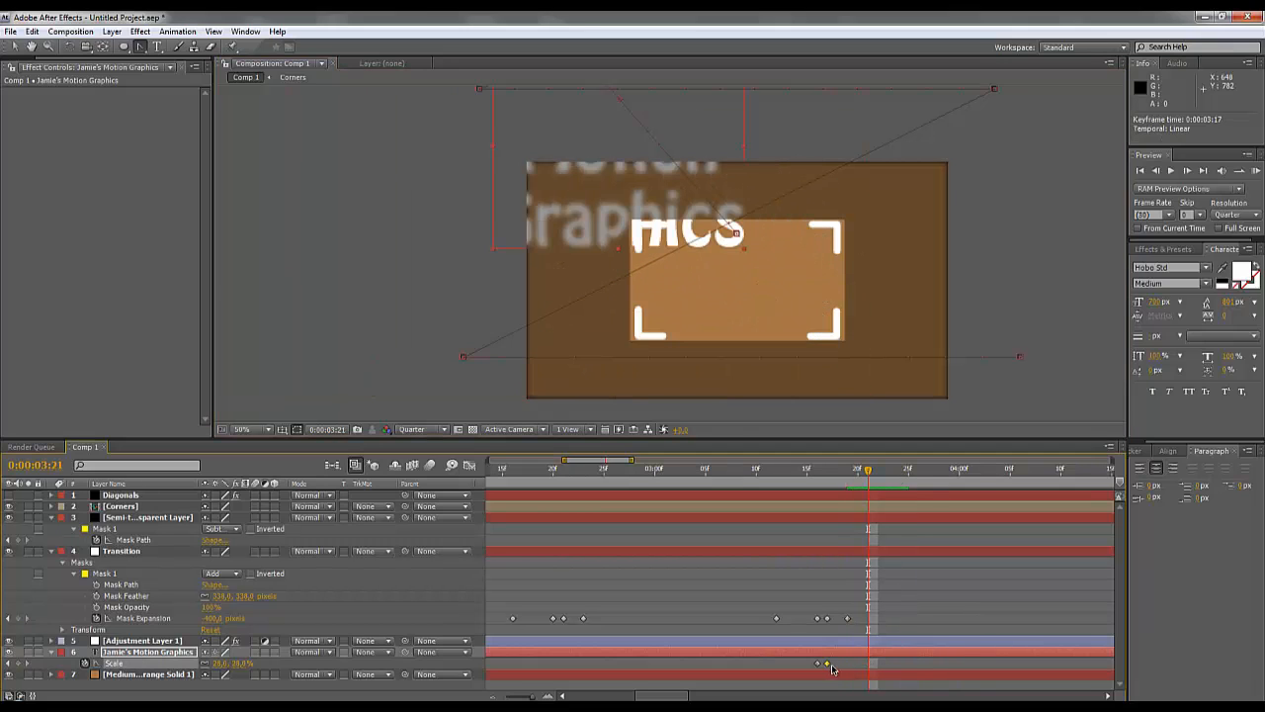
left_click(819, 475)
left_click_drag(819, 477, 882, 493)
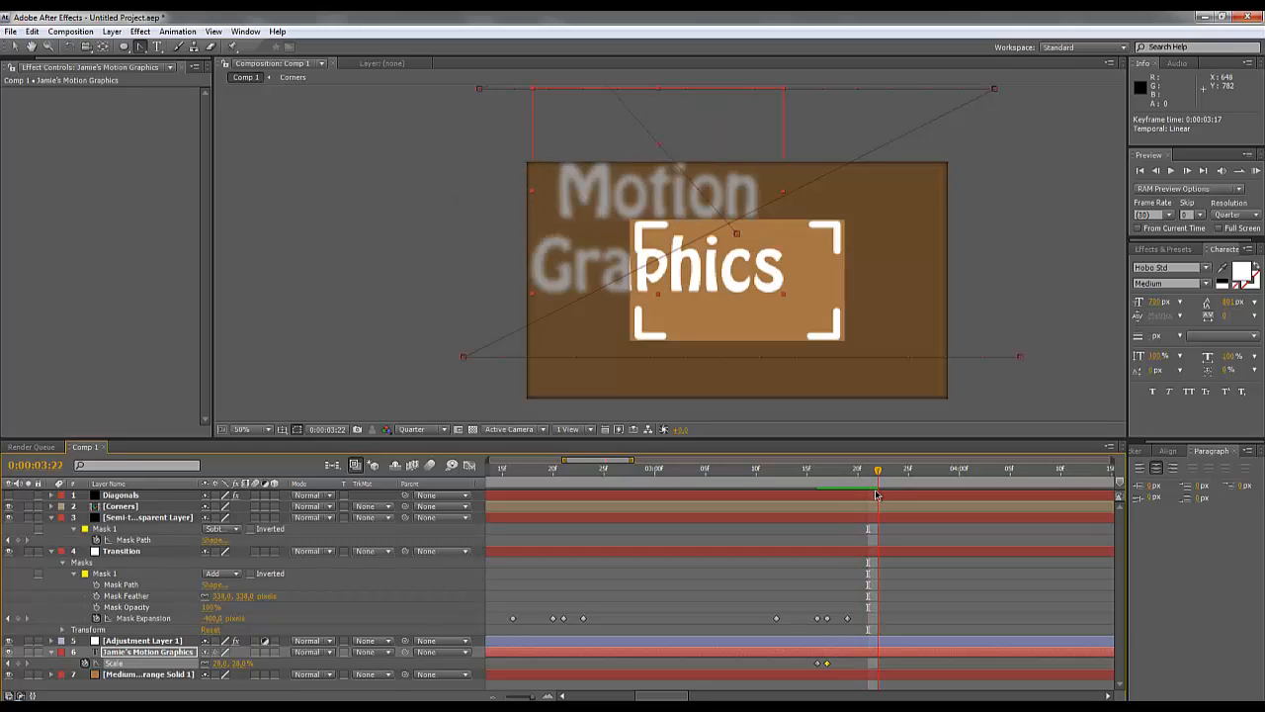
key("p")
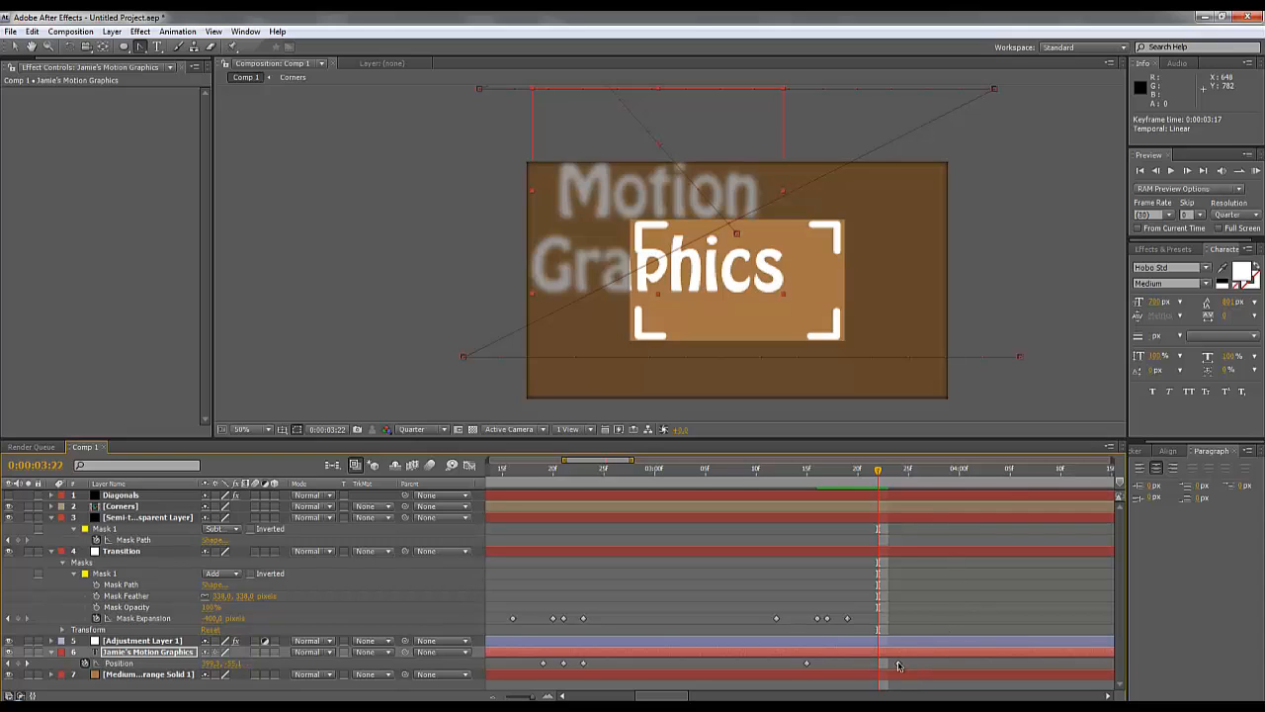
left_click_drag(896, 663, 834, 665)
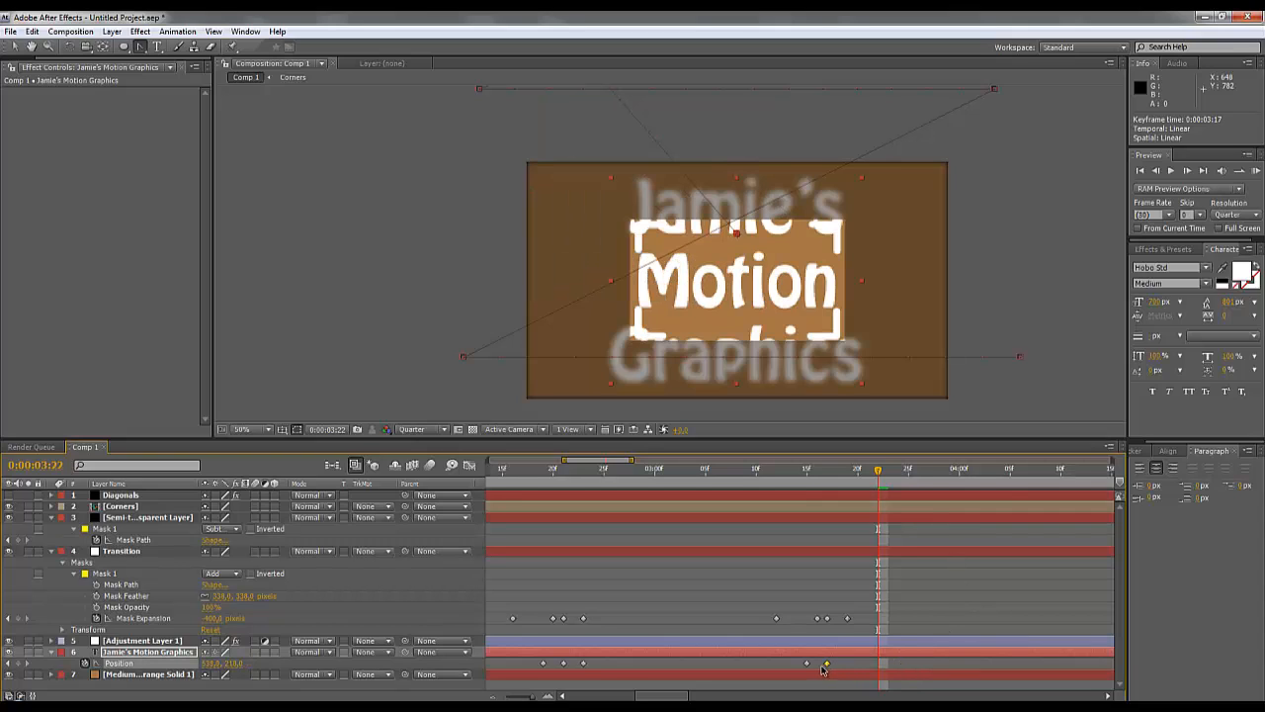
Scrub through the last white transition and the frames after it to check how the scaled-down title appears.
left_click(816, 481)
left_click(827, 483)
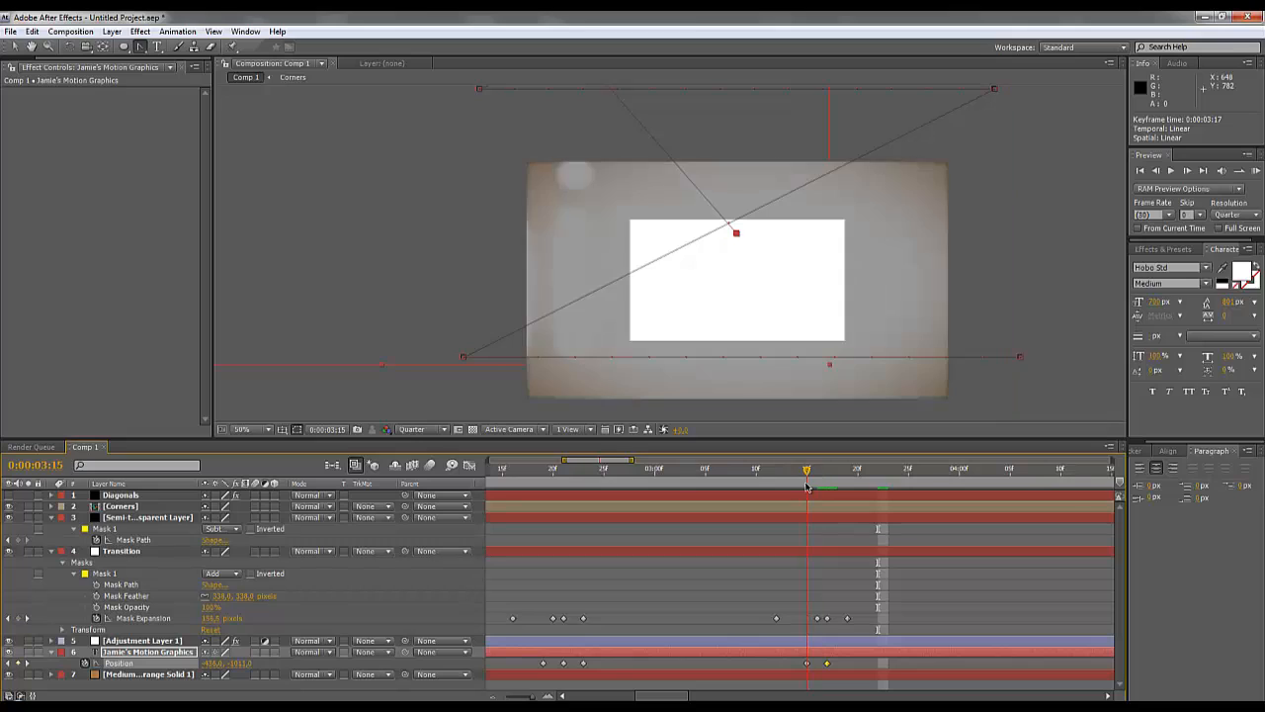
left_click(818, 483)
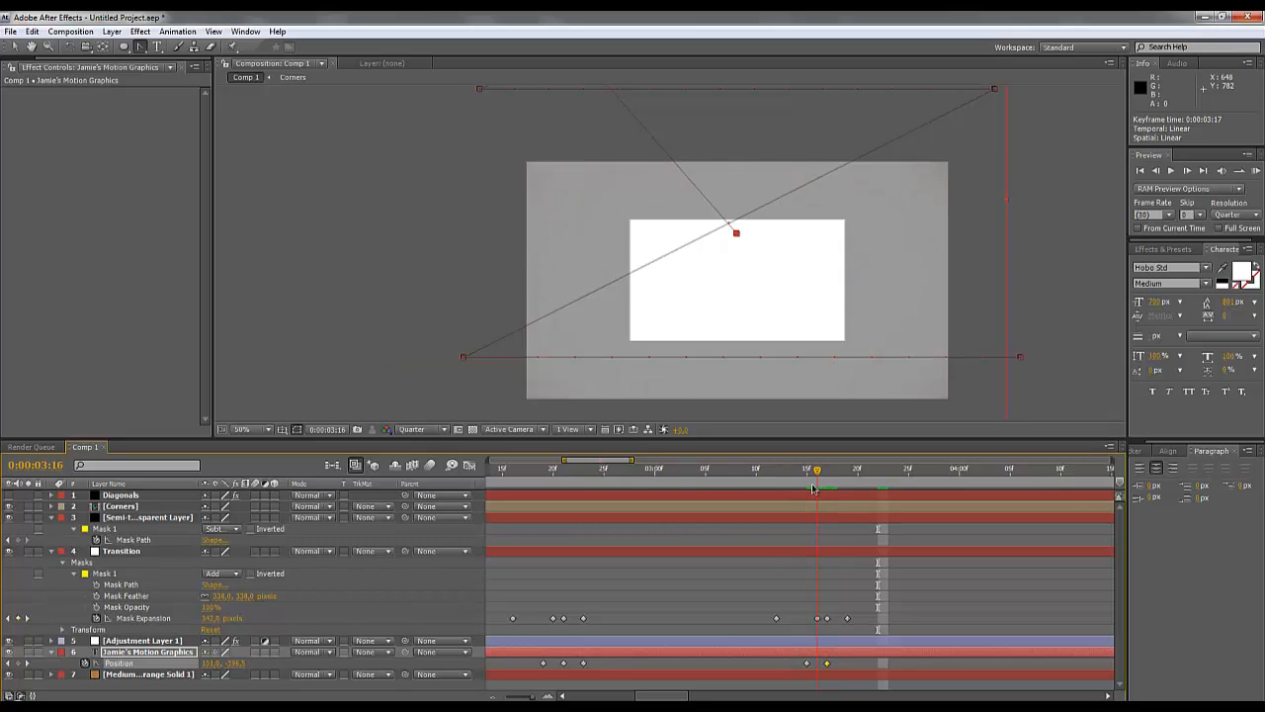
left_click(835, 491)
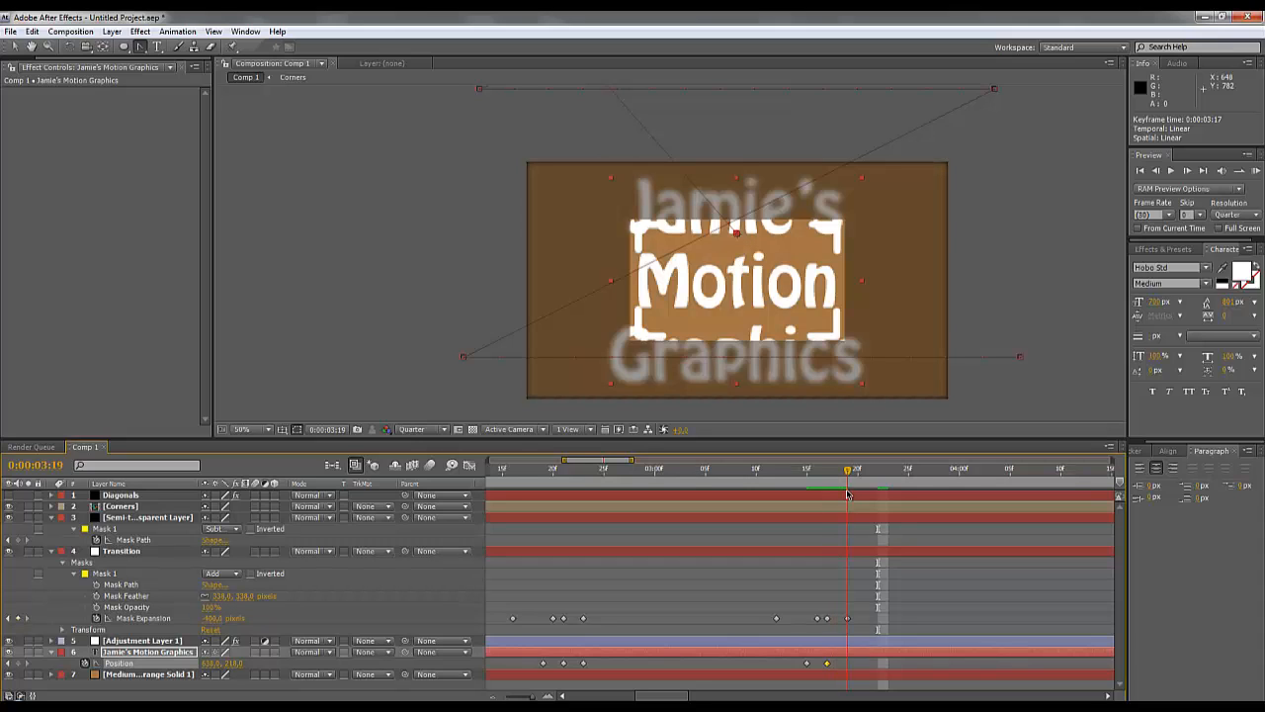
left_click(837, 506)
left_click_drag(851, 512, 911, 517)
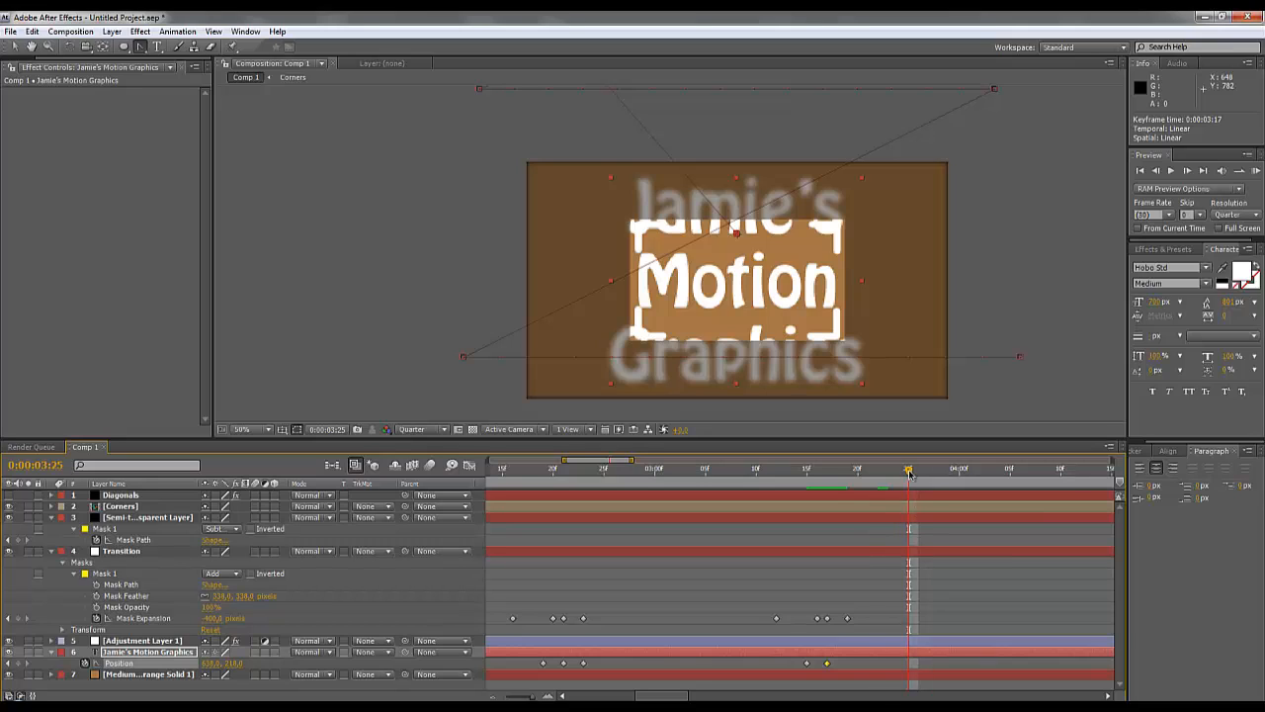
left_click_drag(910, 474, 851, 506)
left_click_drag(852, 505, 1109, 508)
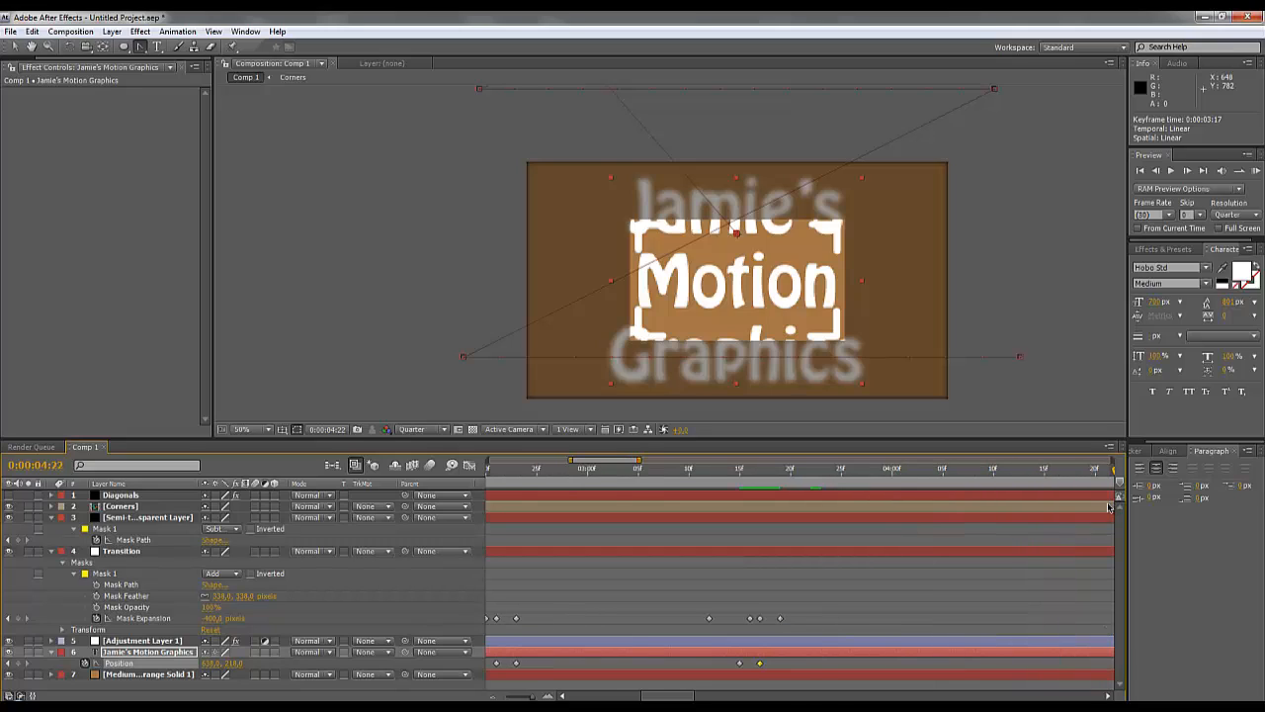
At 0:00:04:15, keyframe the title's Scale at 14% and Position at about 642, 282 so it fits inside the brackets.
left_click(1044, 469)
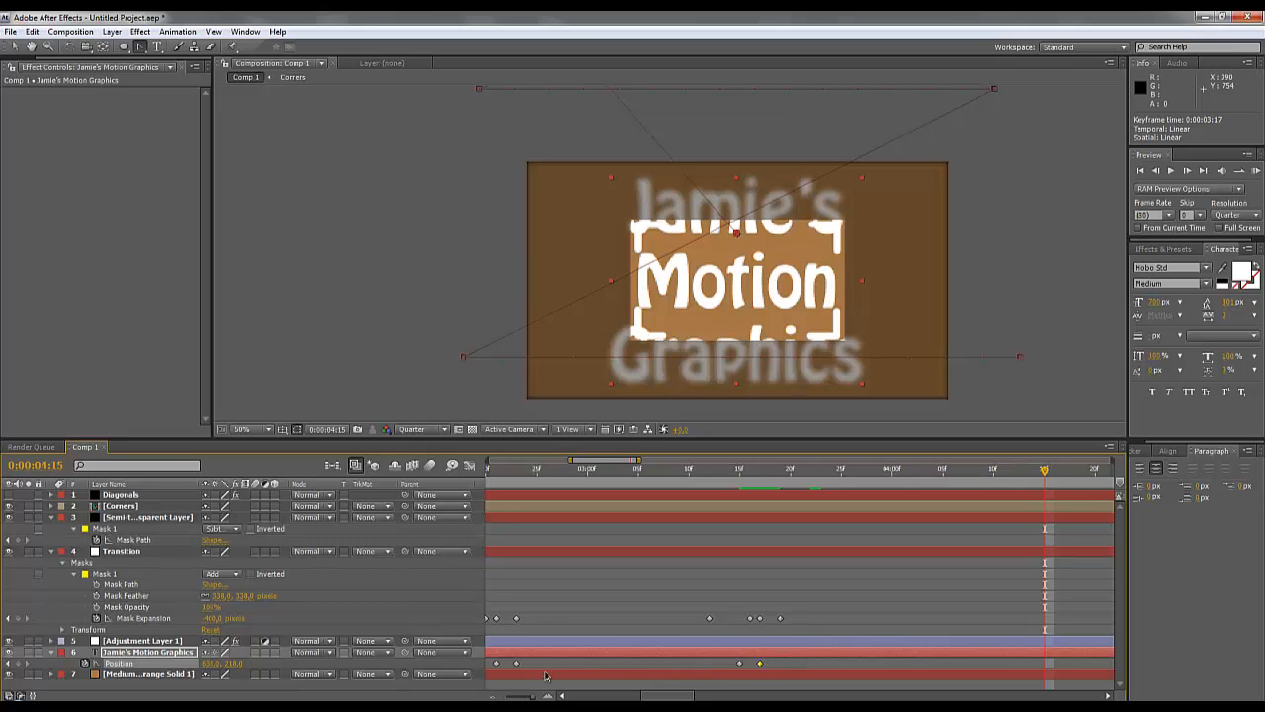
key("s")
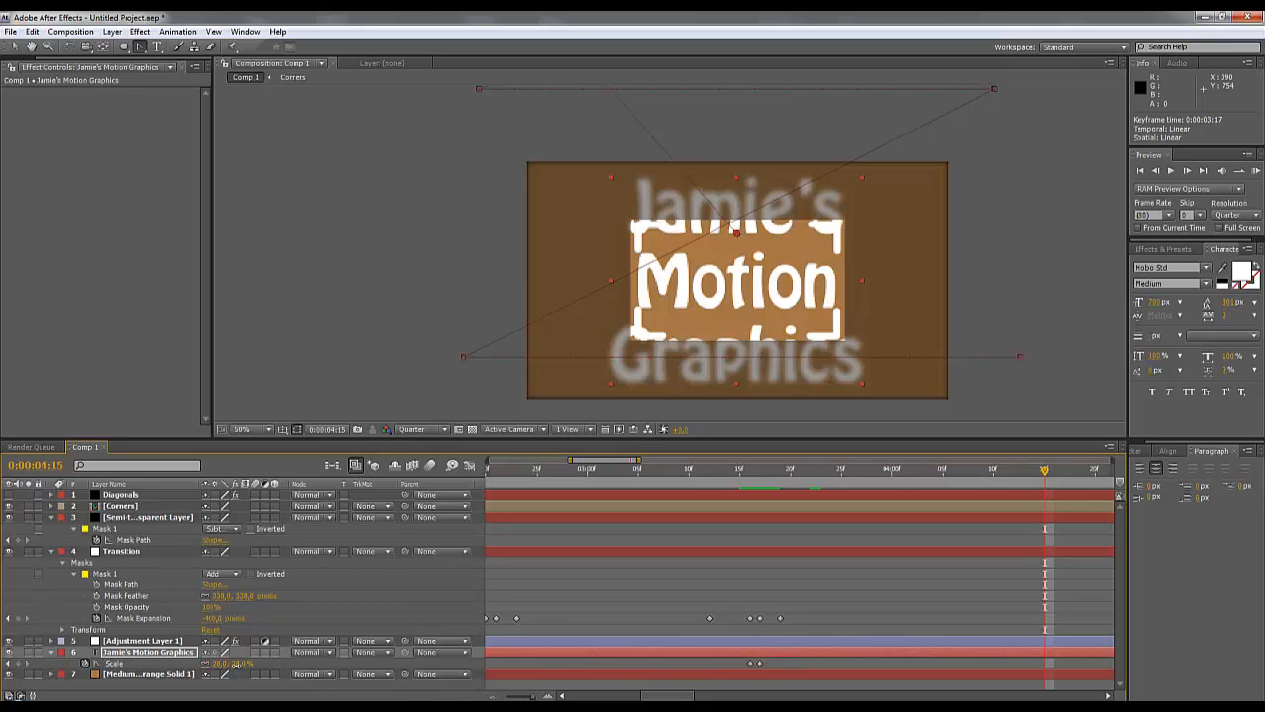
left_click_drag(234, 664, 229, 669)
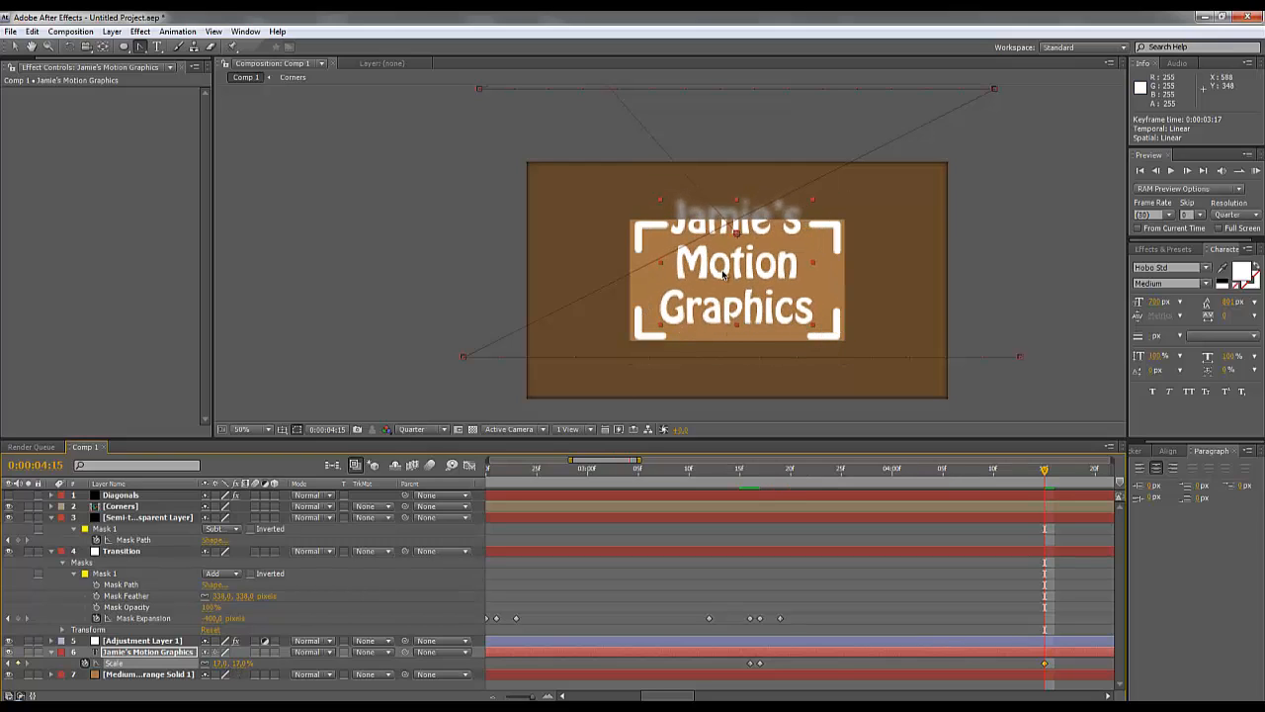
left_click_drag(737, 265, 738, 285)
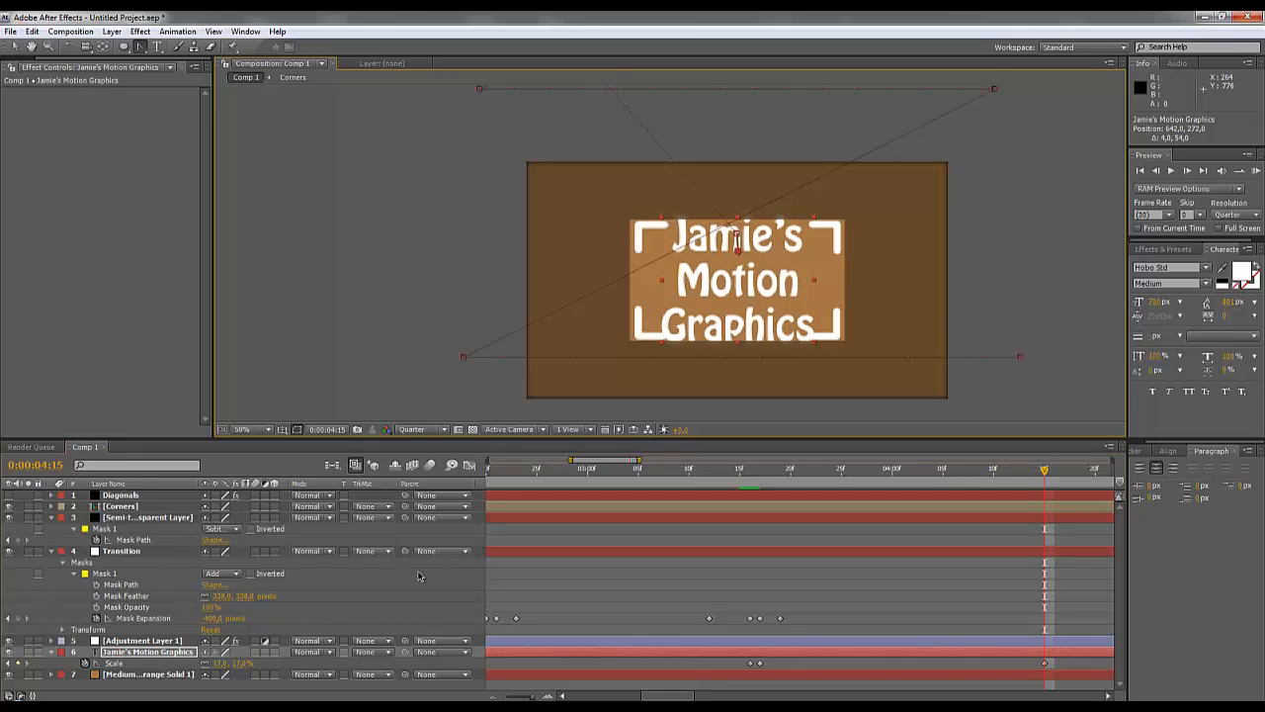
left_click_drag(240, 662, 234, 662)
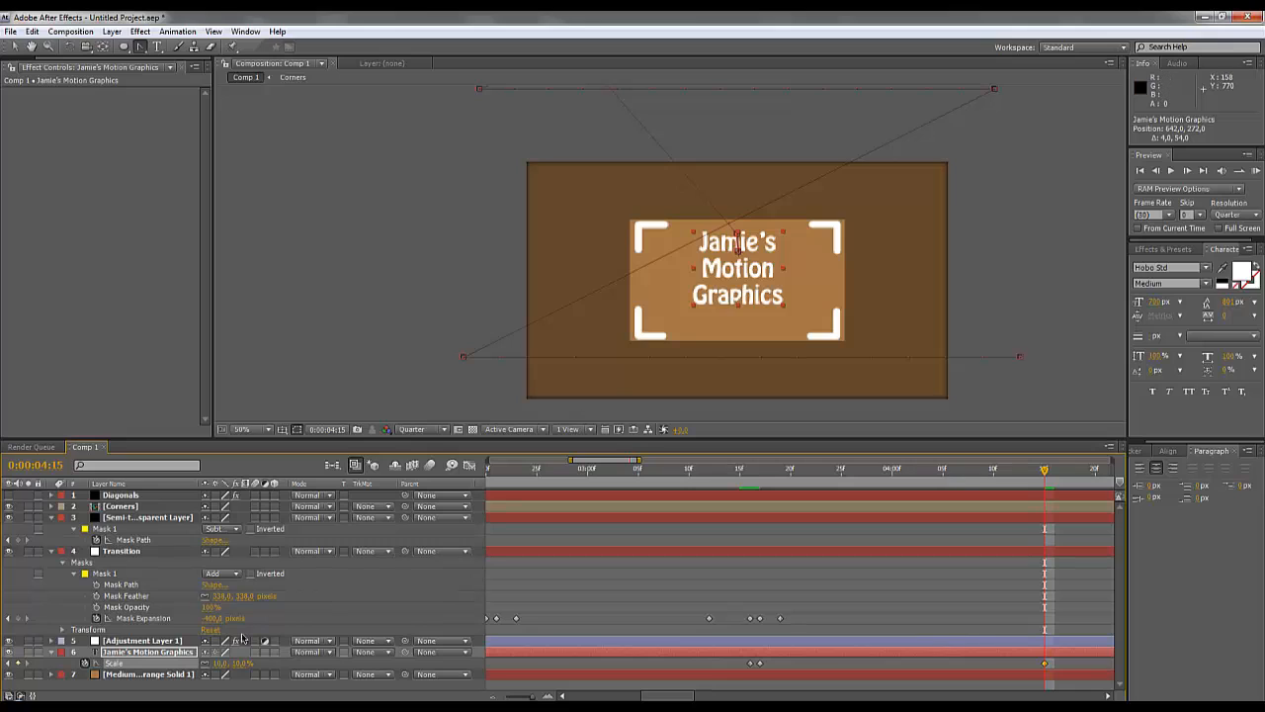
mouse_move(240, 662)
left_mouse_down()
mouse_move(211, 663)
mouse_move(254, 664)
left_mouse_up()
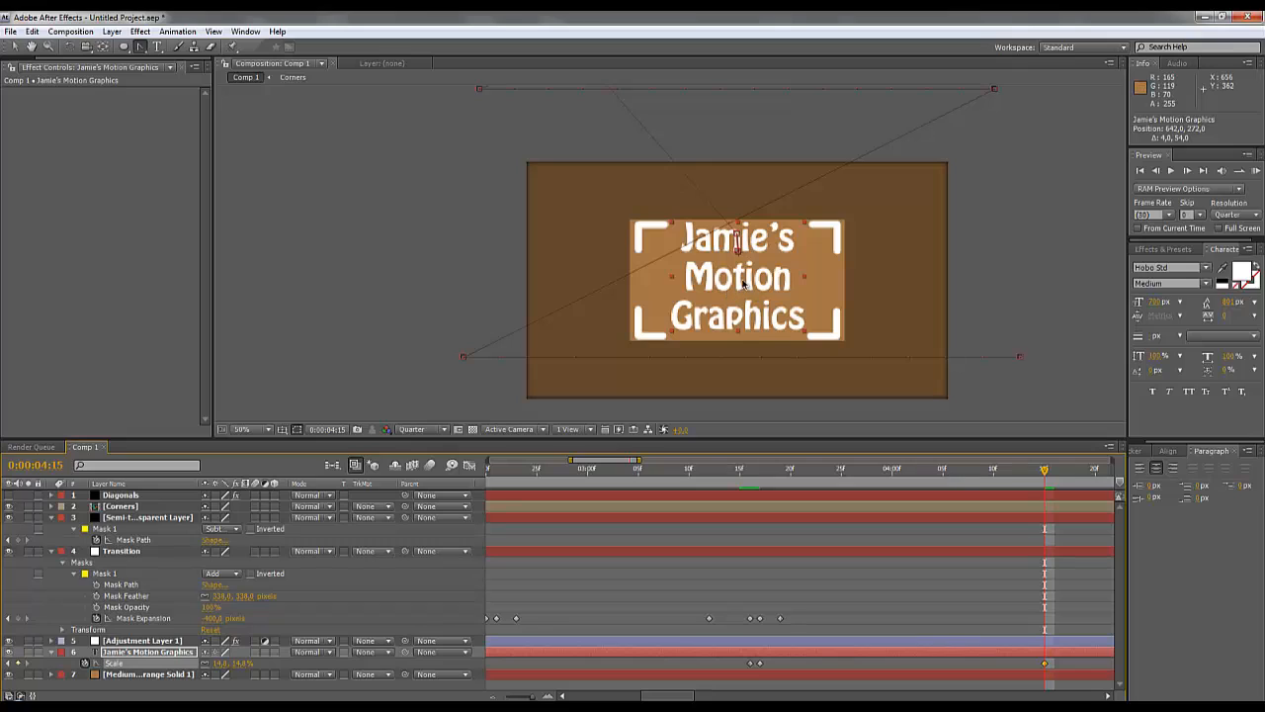
left_click_drag(742, 287, 743, 292)
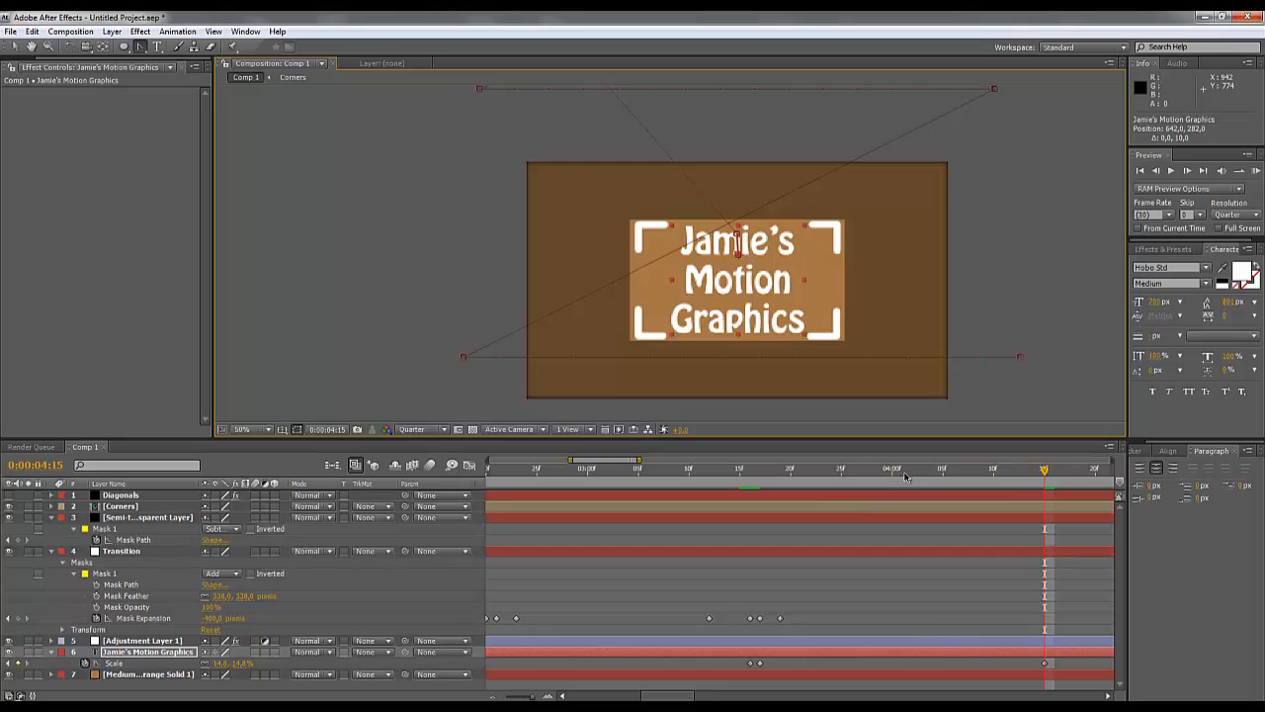
Scrub through the title's final shrink up to 0:00:04:15 and check the text layer's Position keyframes.
left_click_drag(905, 477, 1046, 493)
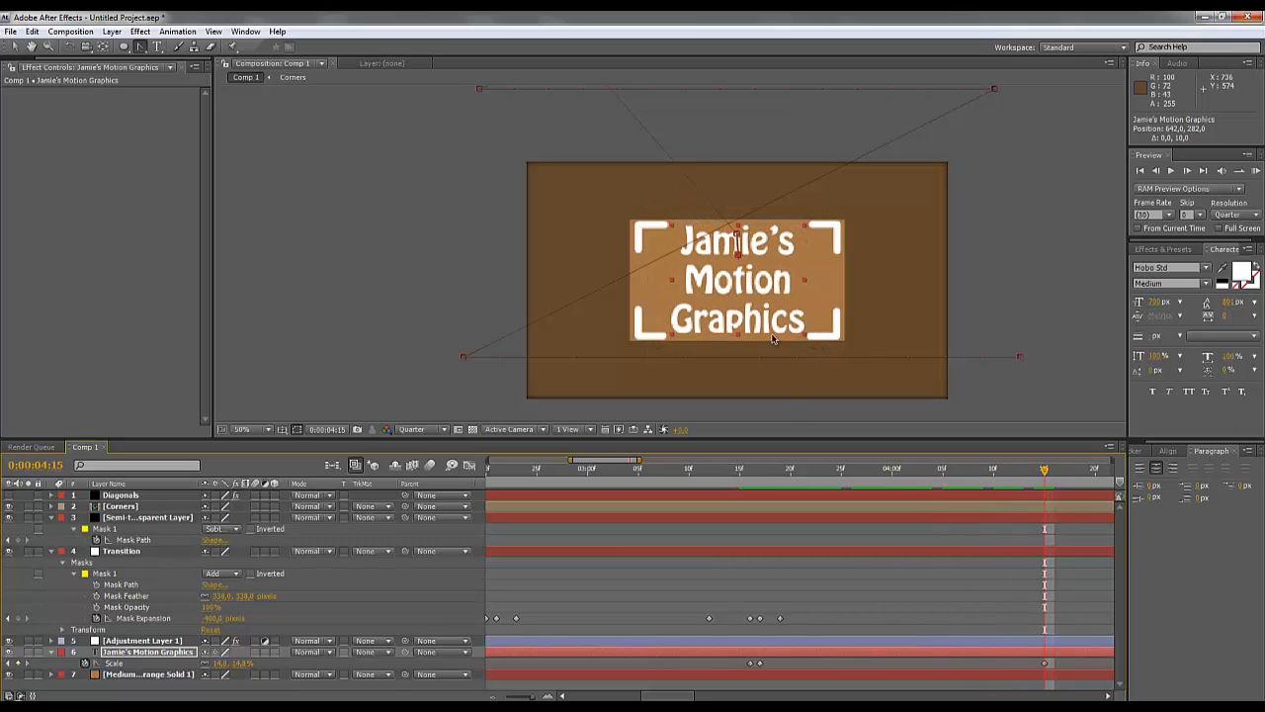
right_click(791, 297)
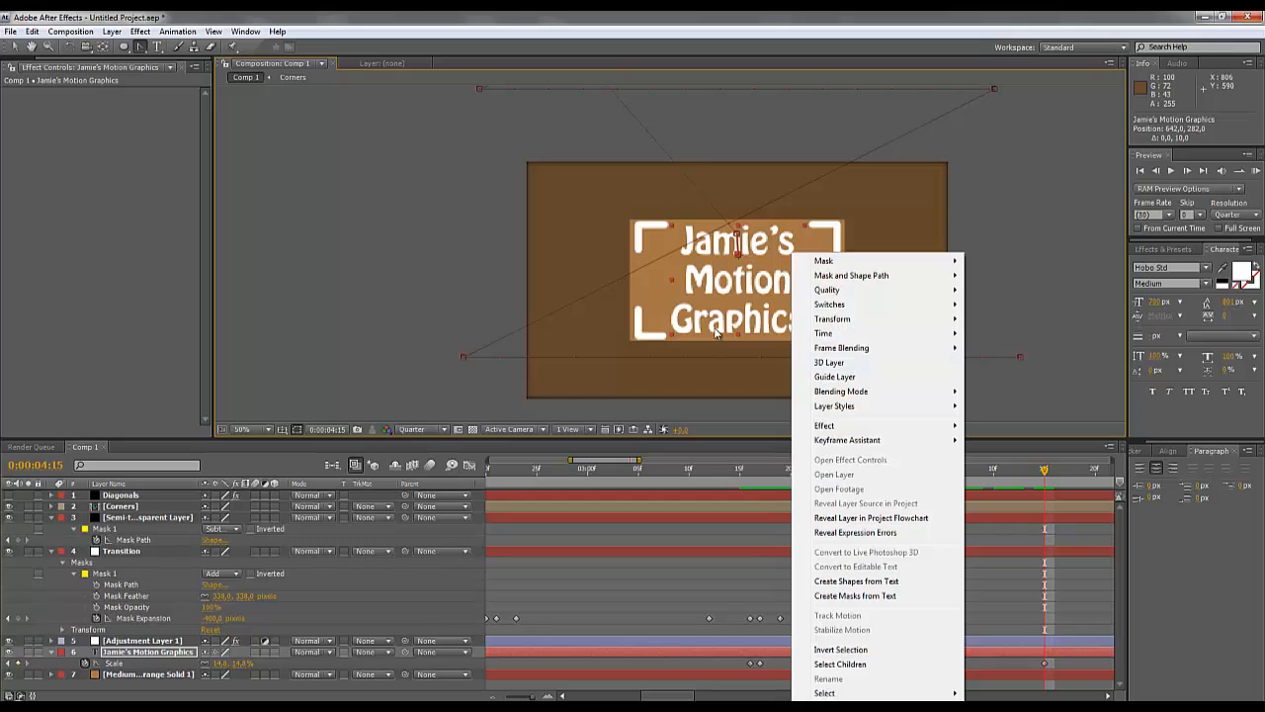
left_click(470, 351)
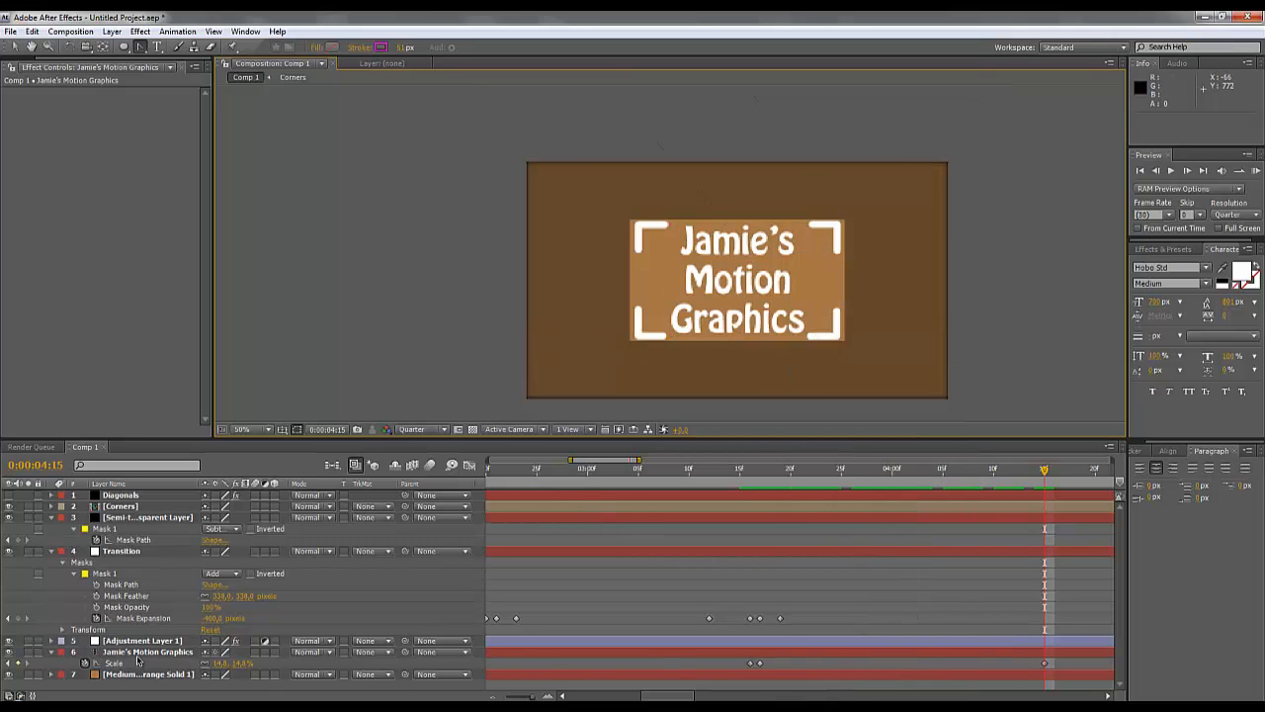
left_click(149, 652)
key("p")
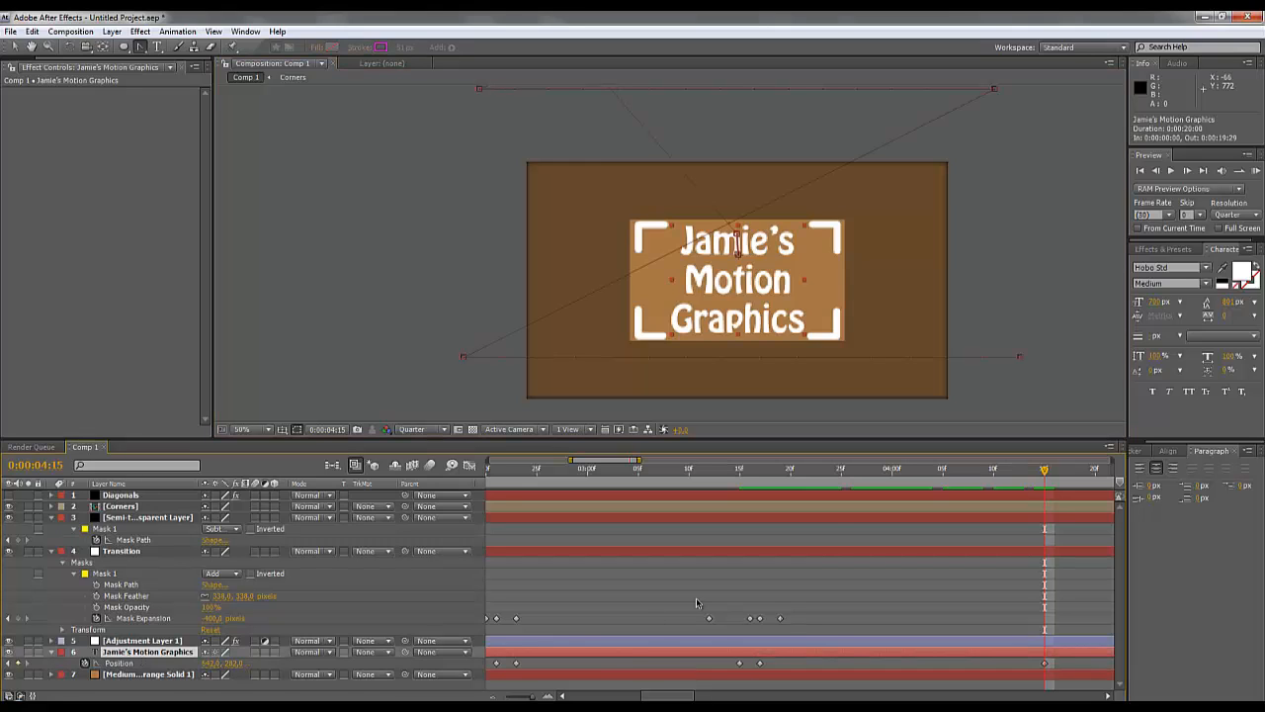
left_click_drag(806, 471, 1047, 504)
Preview the ending, and start keyframing the Corners layer's Scale at 100% at 0:00:03:19, where the last white transition ends.
left_click(121, 507)
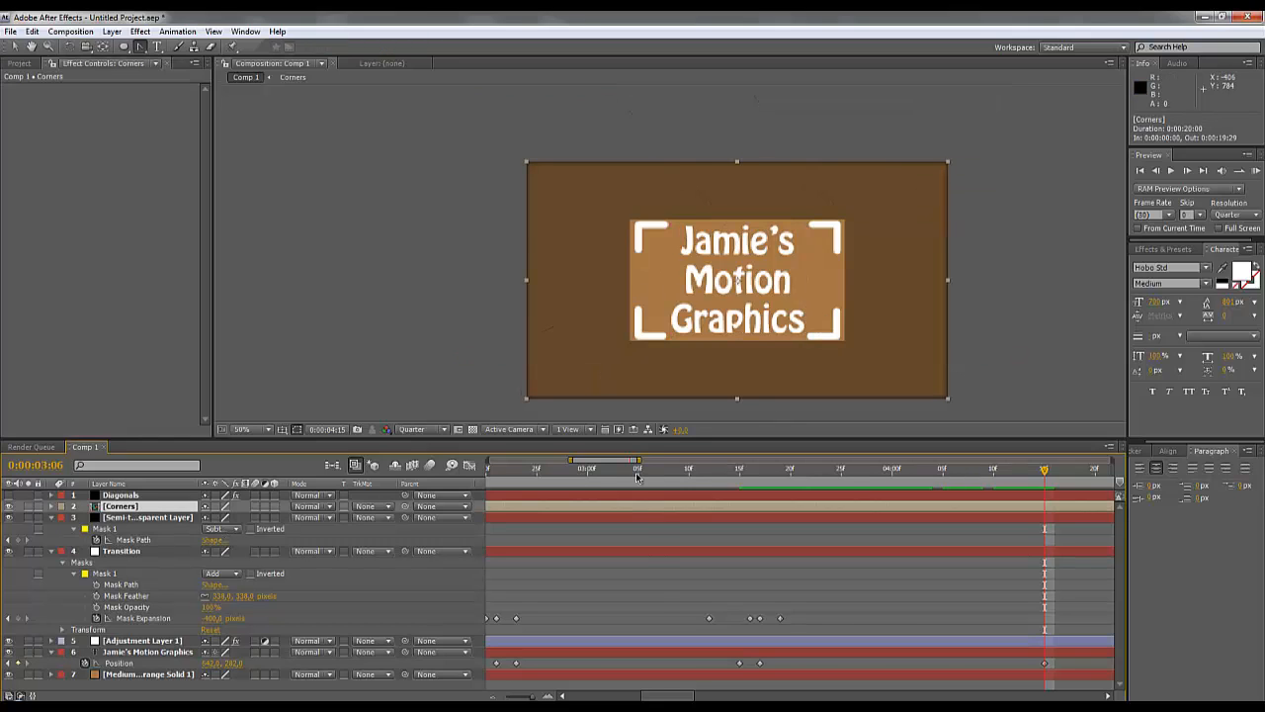
left_click(579, 469)
left_click_drag(470, 502, 641, 535)
key("space")
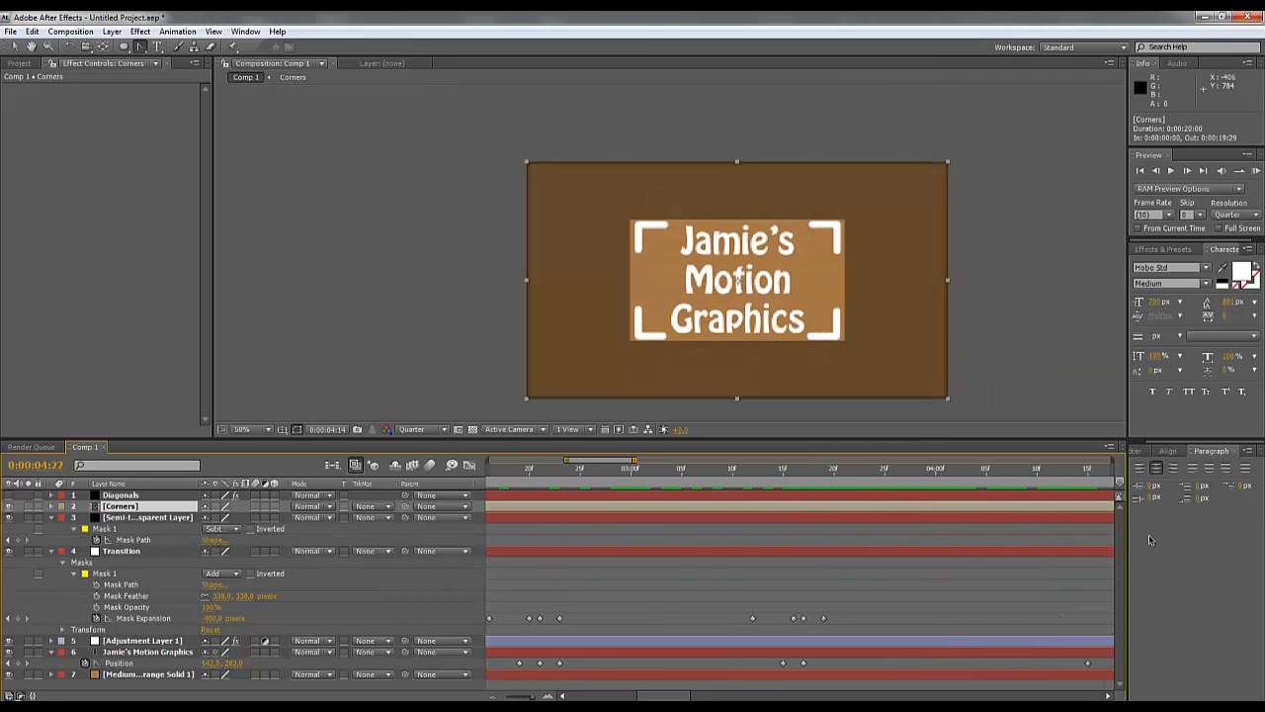
key("space")
left_click_drag(847, 585, 681, 617)
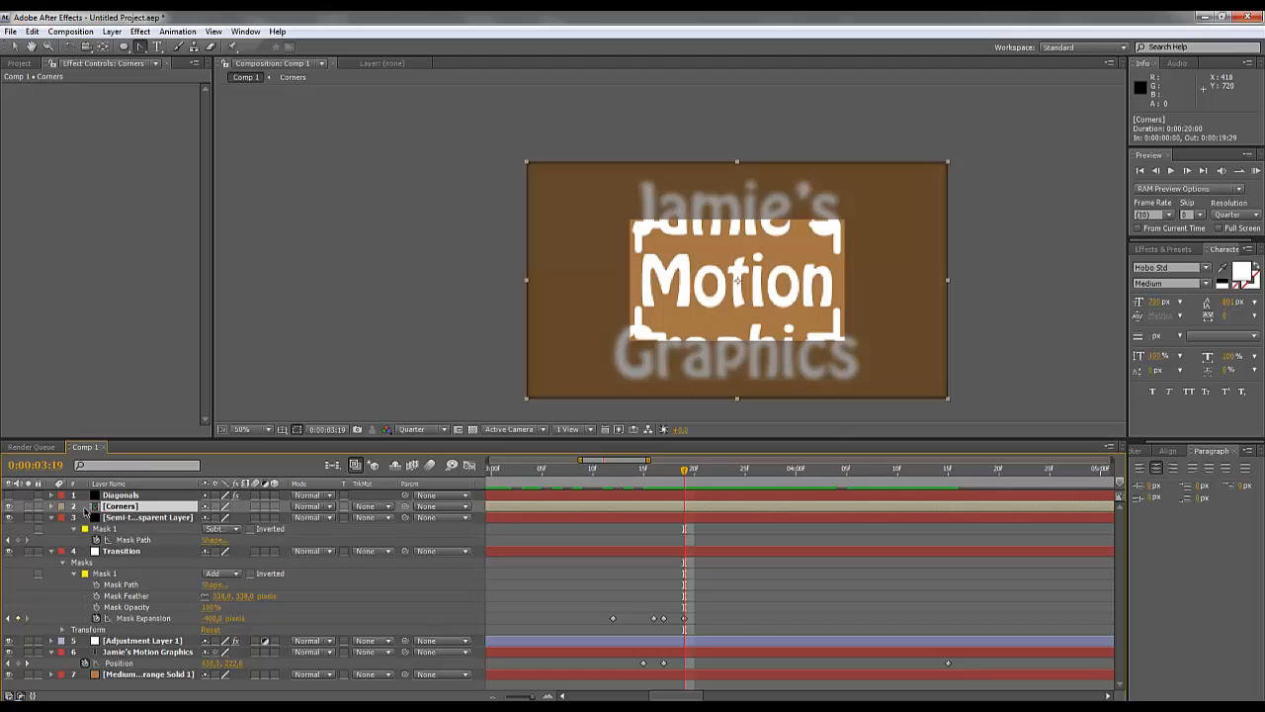
key("s")
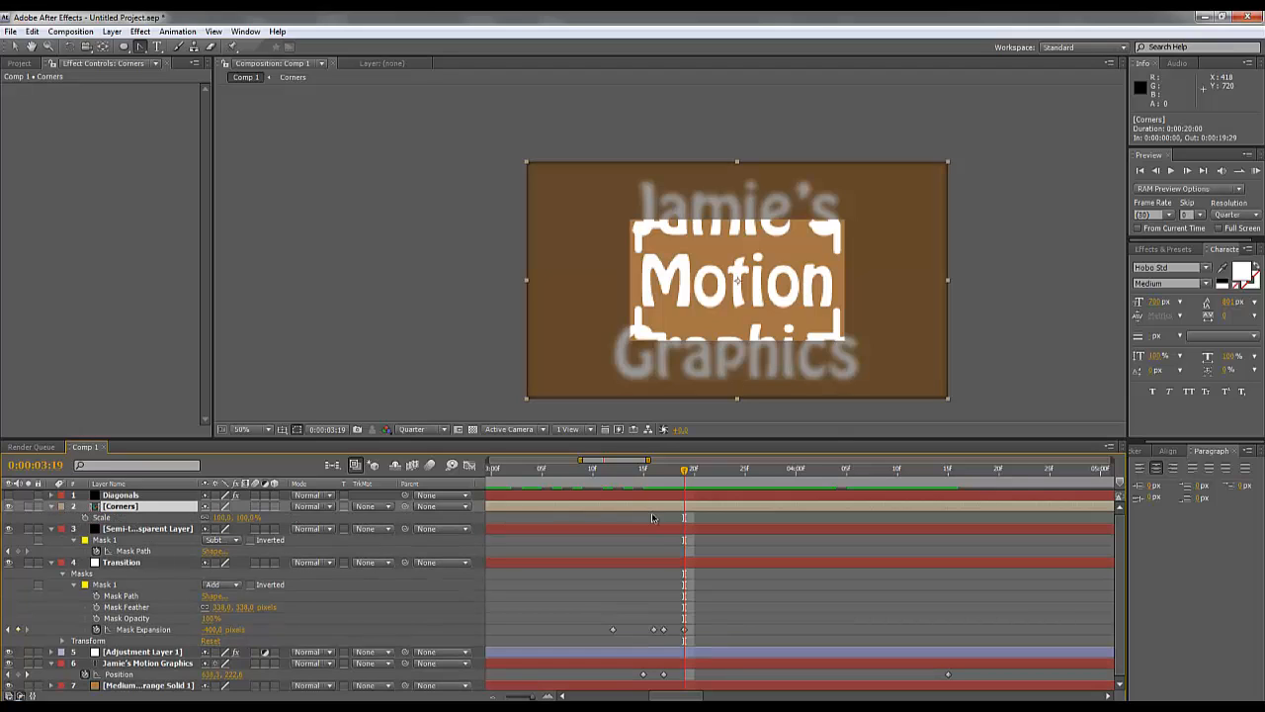
left_click(85, 517)
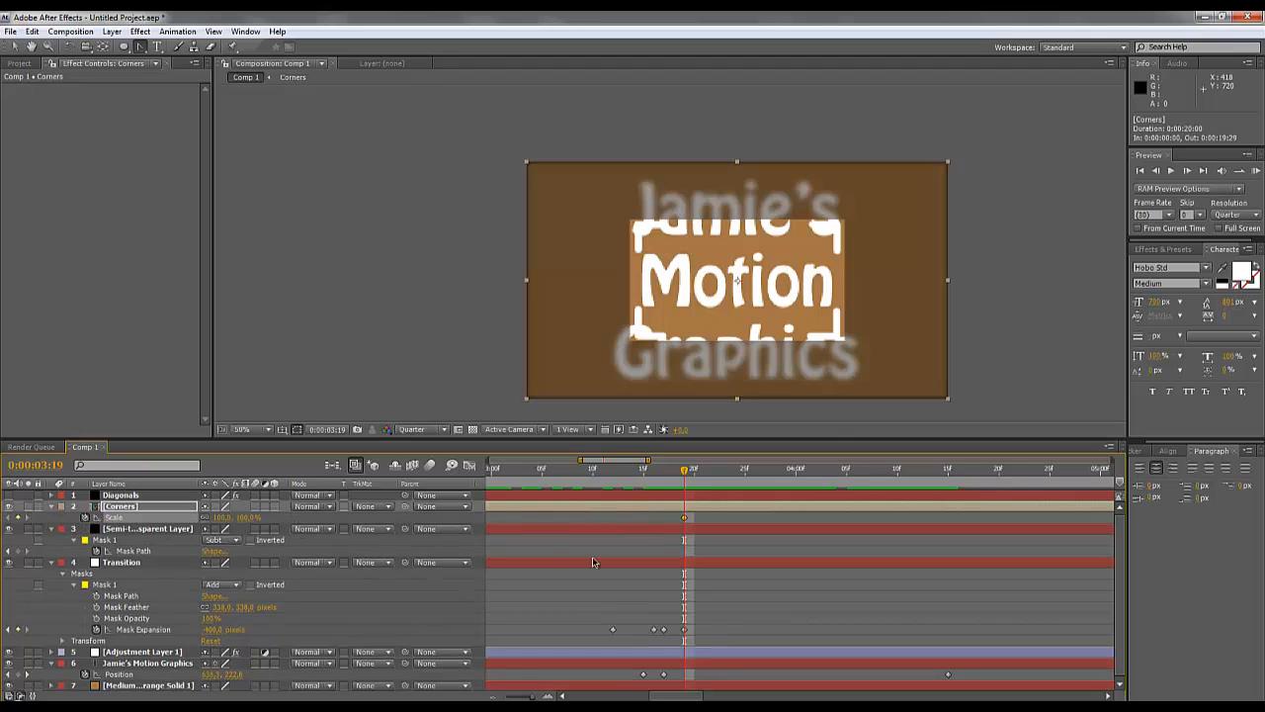
Move the Corners layer's 100% Scale keyframe to 0:00:03:16 and keyframe its Scale at 165% at 0:00:03:19.
left_click_drag(686, 521, 664, 529)
left_click(655, 471)
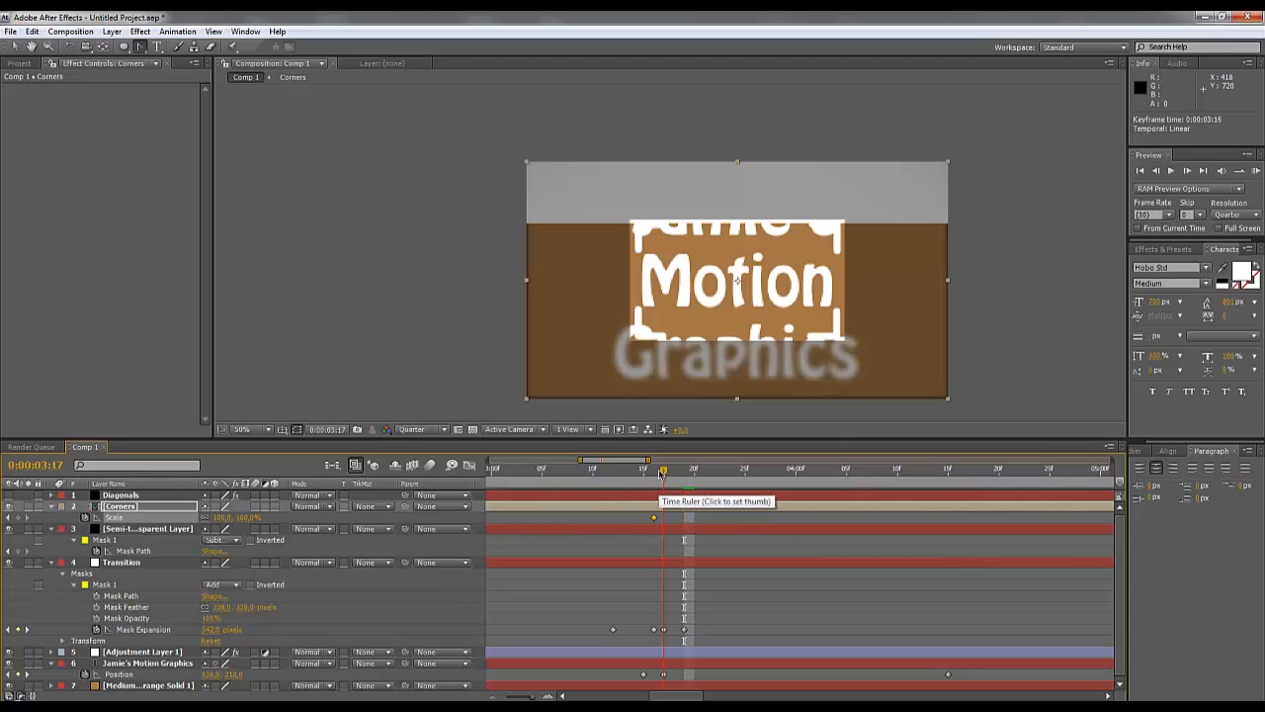
left_click_drag(657, 475, 684, 483)
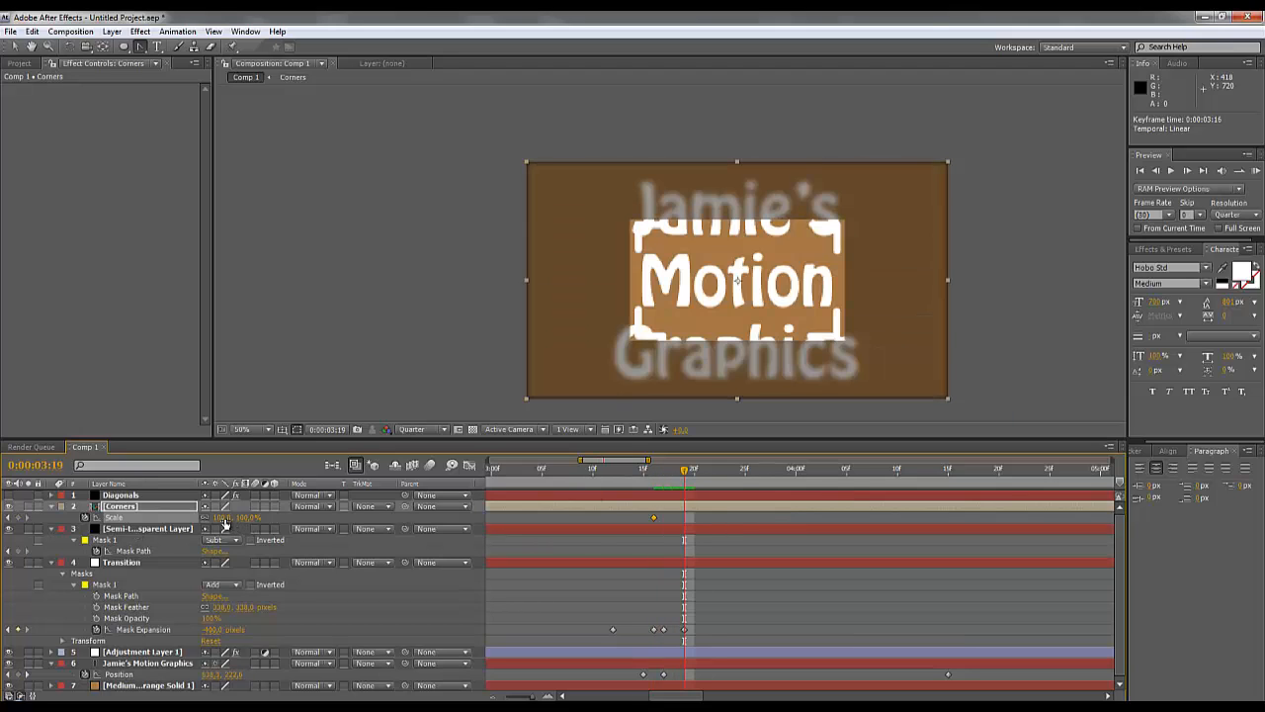
left_click_drag(223, 521, 281, 531)
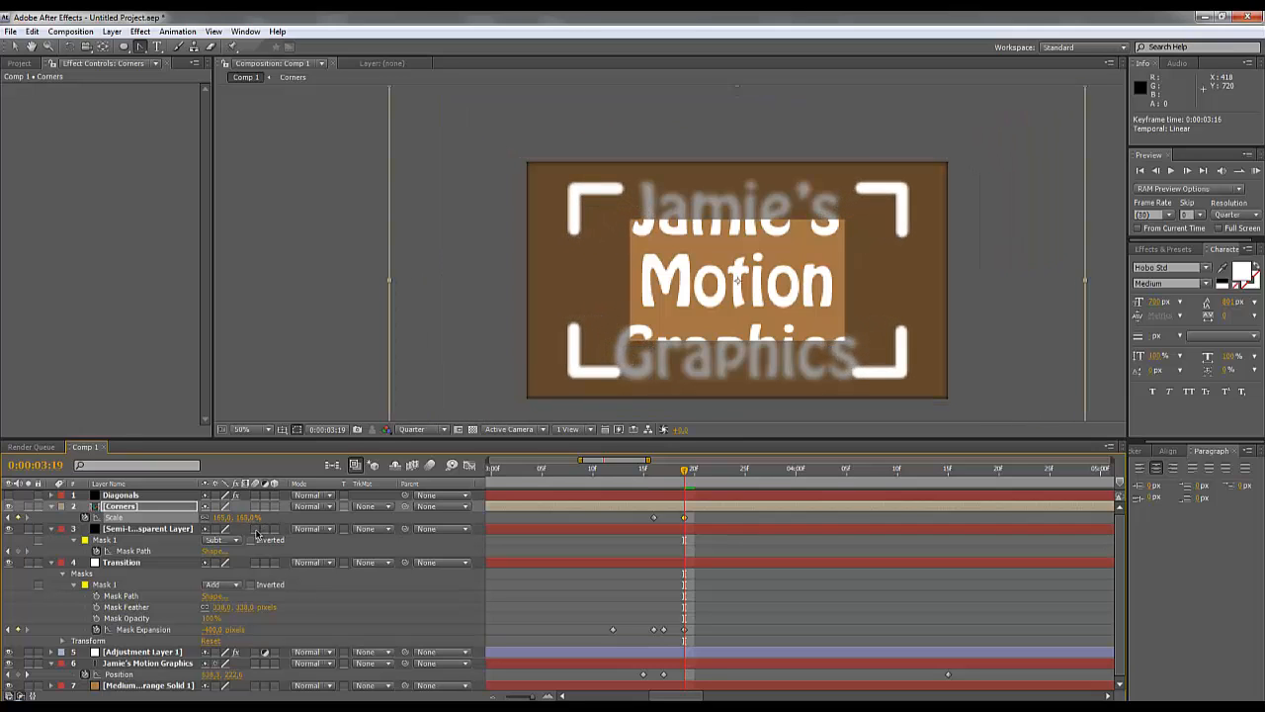
Turn on Collapse Transformations for the Corners layer and raise its Scale to 168% at 0:00:03:19.
left_click(216, 507)
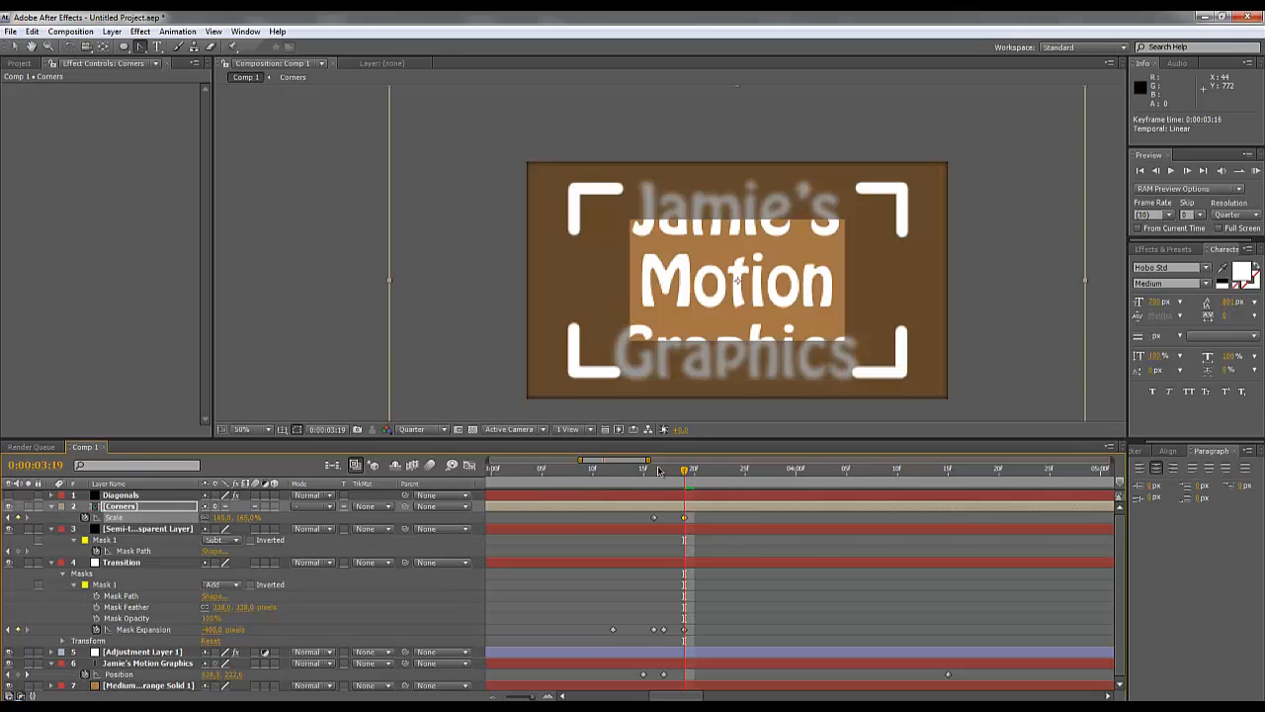
left_click_drag(658, 471, 613, 490)
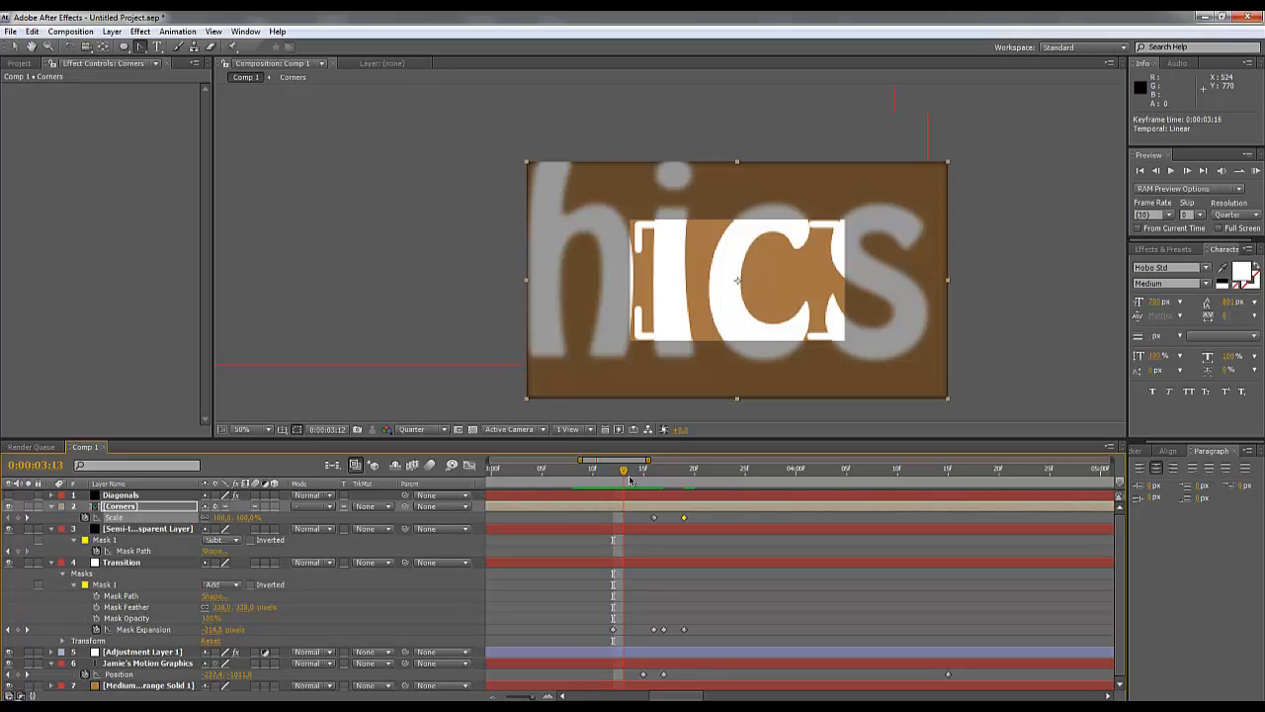
left_click_drag(615, 472, 684, 489)
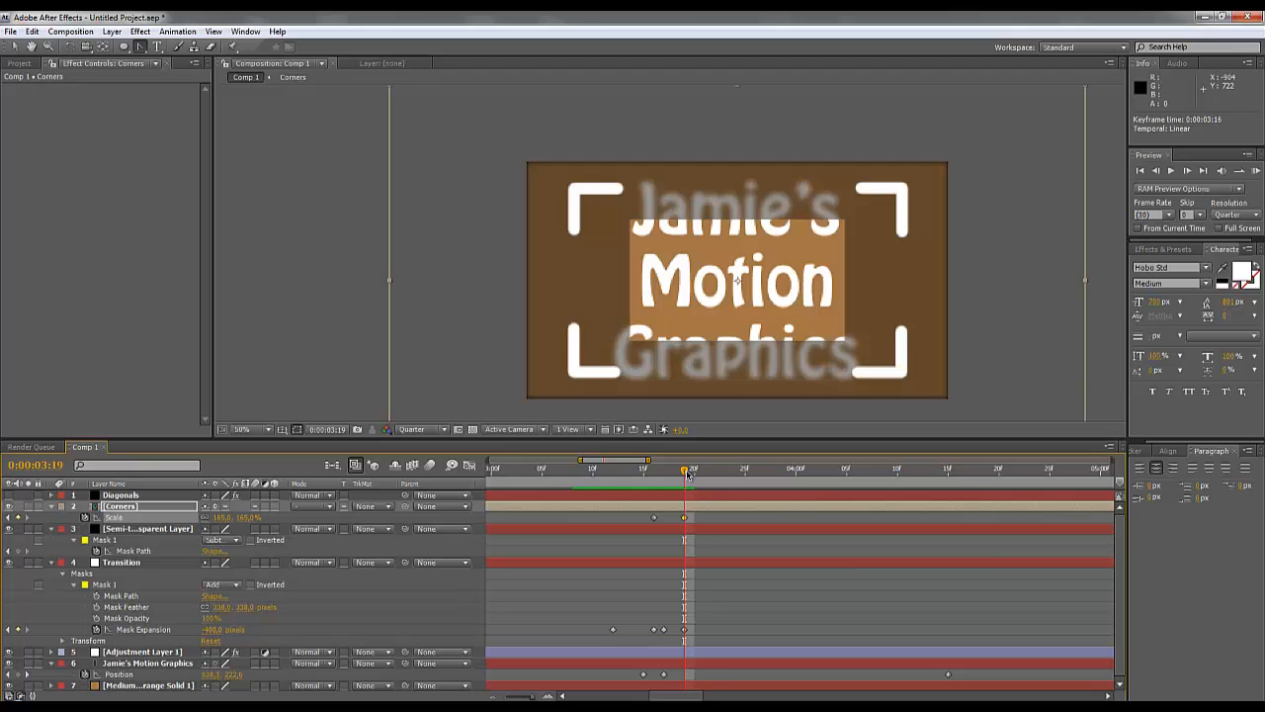
mouse_move(688, 475)
left_mouse_down()
mouse_move(707, 478)
mouse_move(687, 481)
left_mouse_up()
left_click_drag(245, 517, 244, 518)
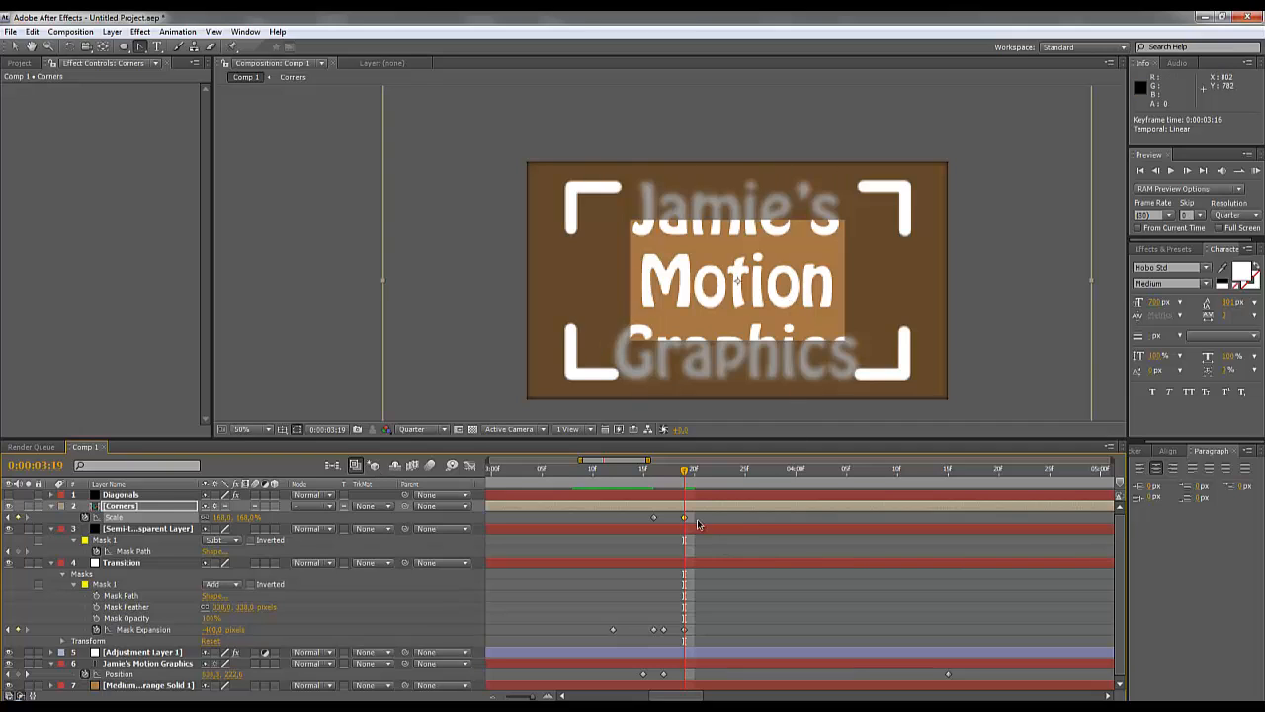
Paste the Corners layer's 100% Scale keyframe at 0:00:04:15 so the brackets shrink around the title.
left_click_drag(695, 479, 957, 511)
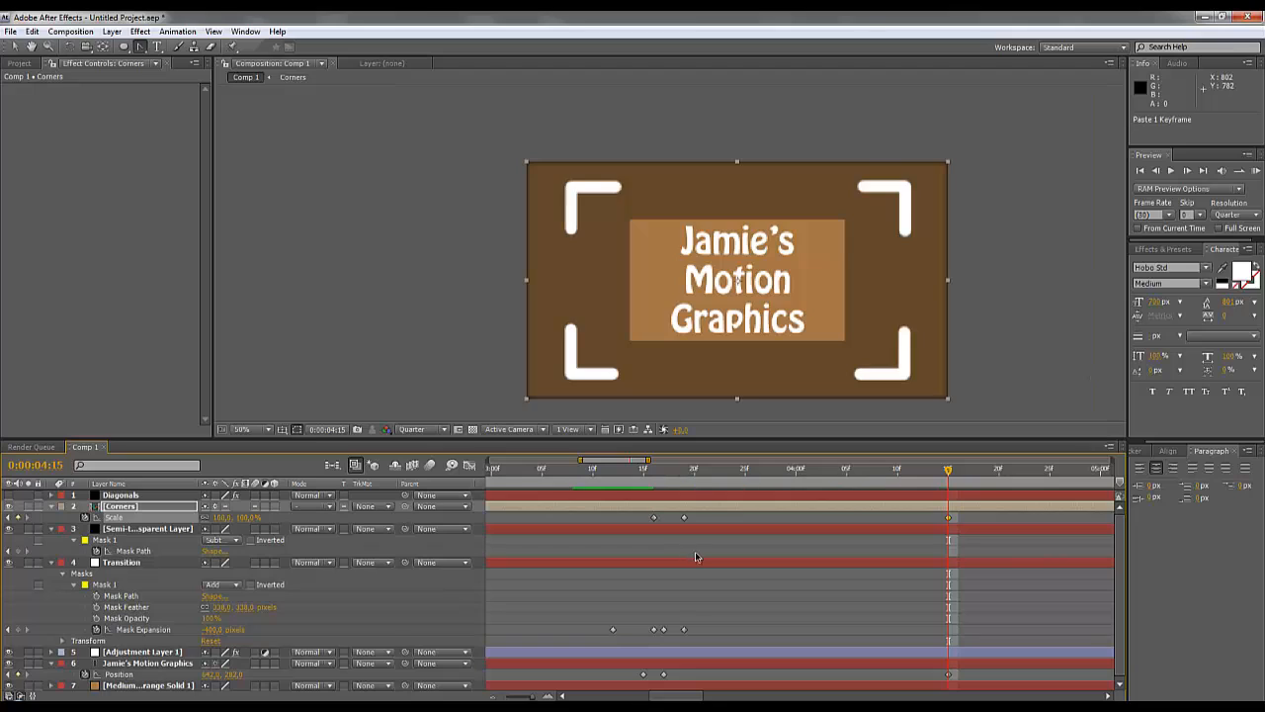
key("ctrl+v")
left_click_drag(655, 477, 948, 515)
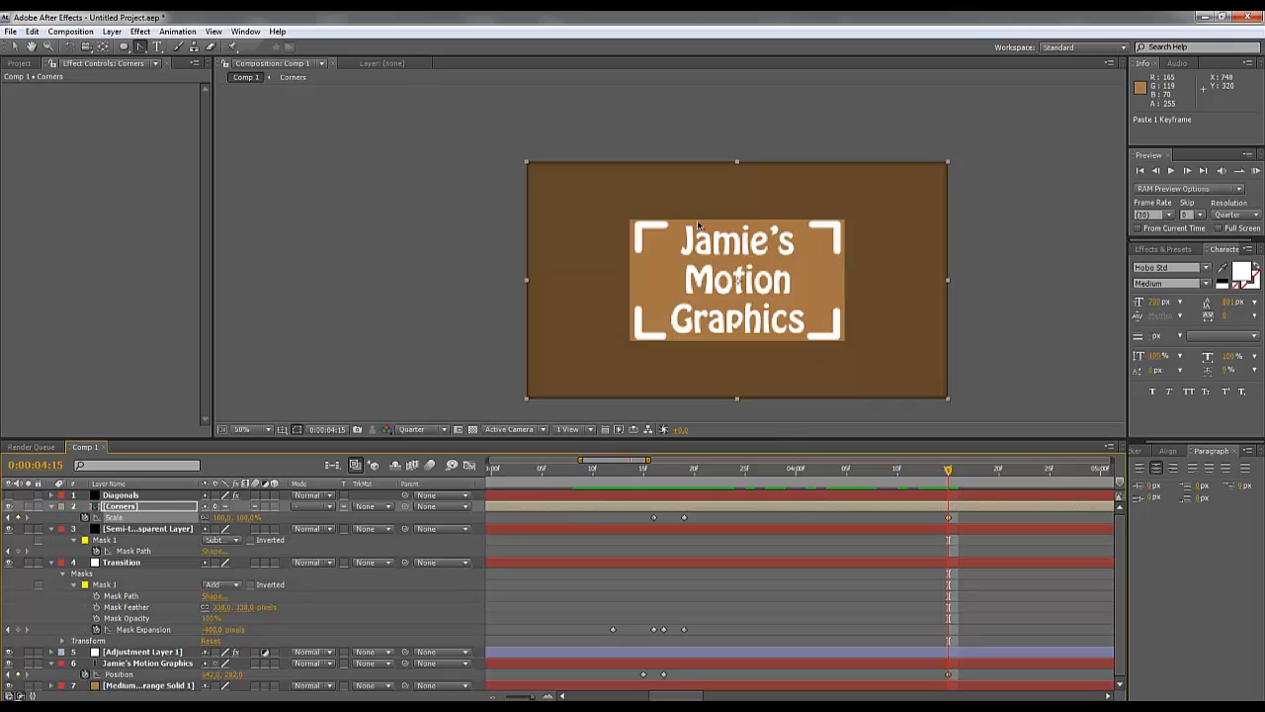
key("j")
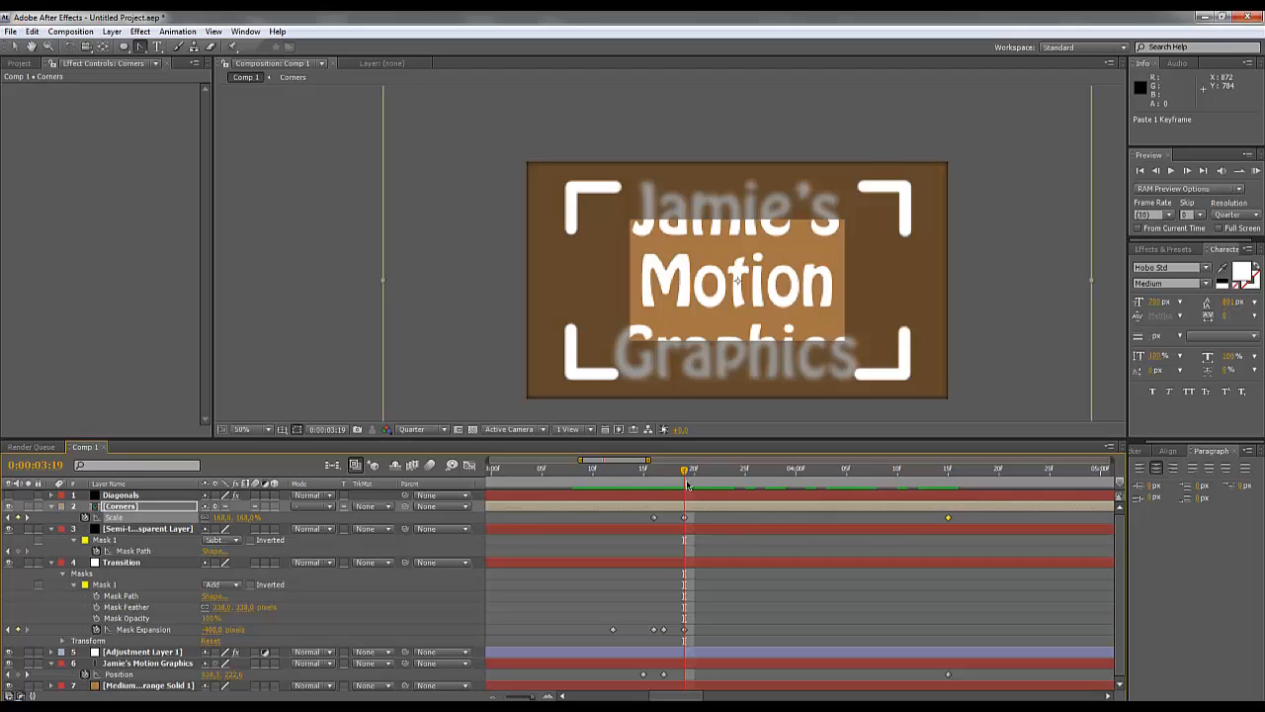
Keyframe the Semi-transparent Layer's Mask Path at 0:00:03:16 and reveal the rest of Mask 1's properties.
left_click(654, 473)
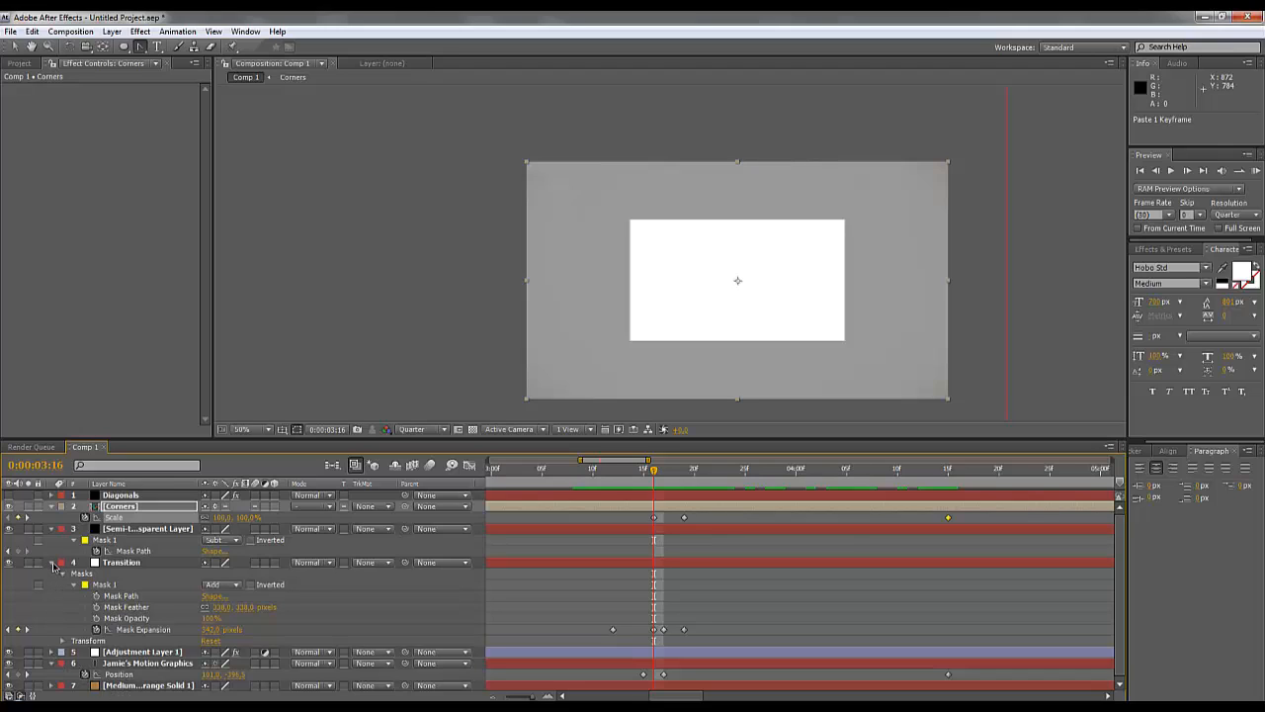
left_click(129, 530)
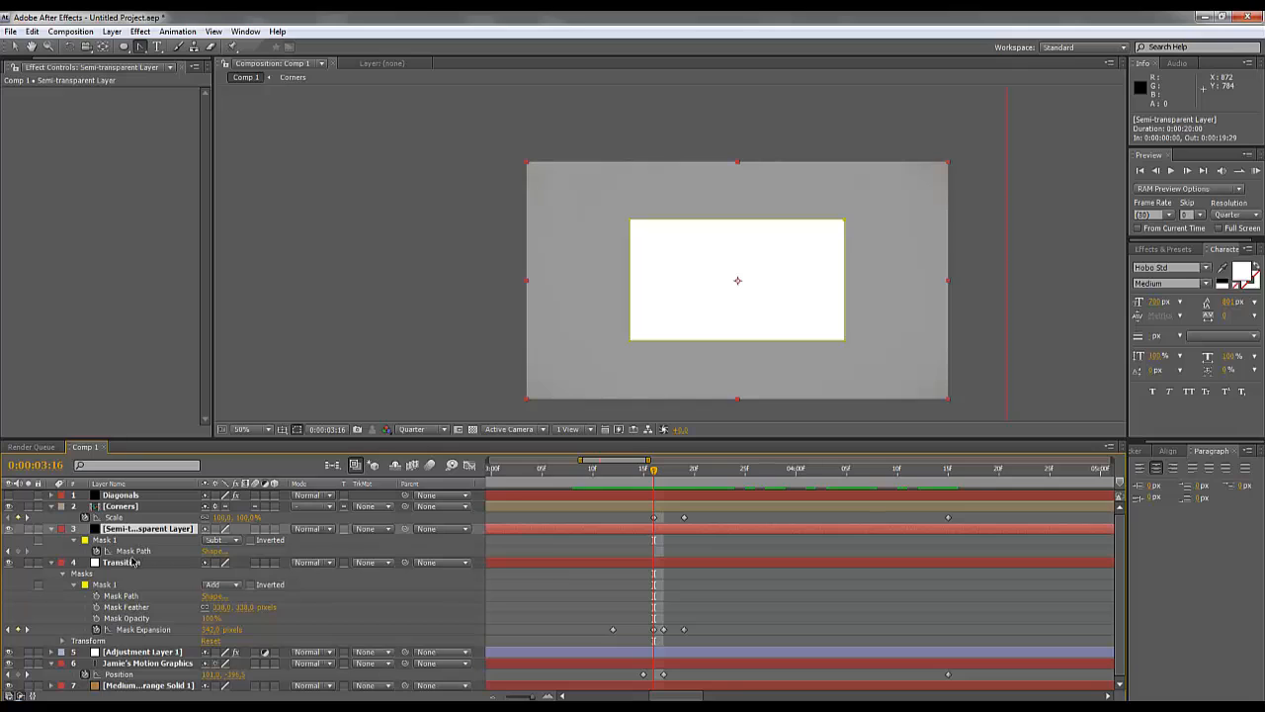
left_click(132, 550)
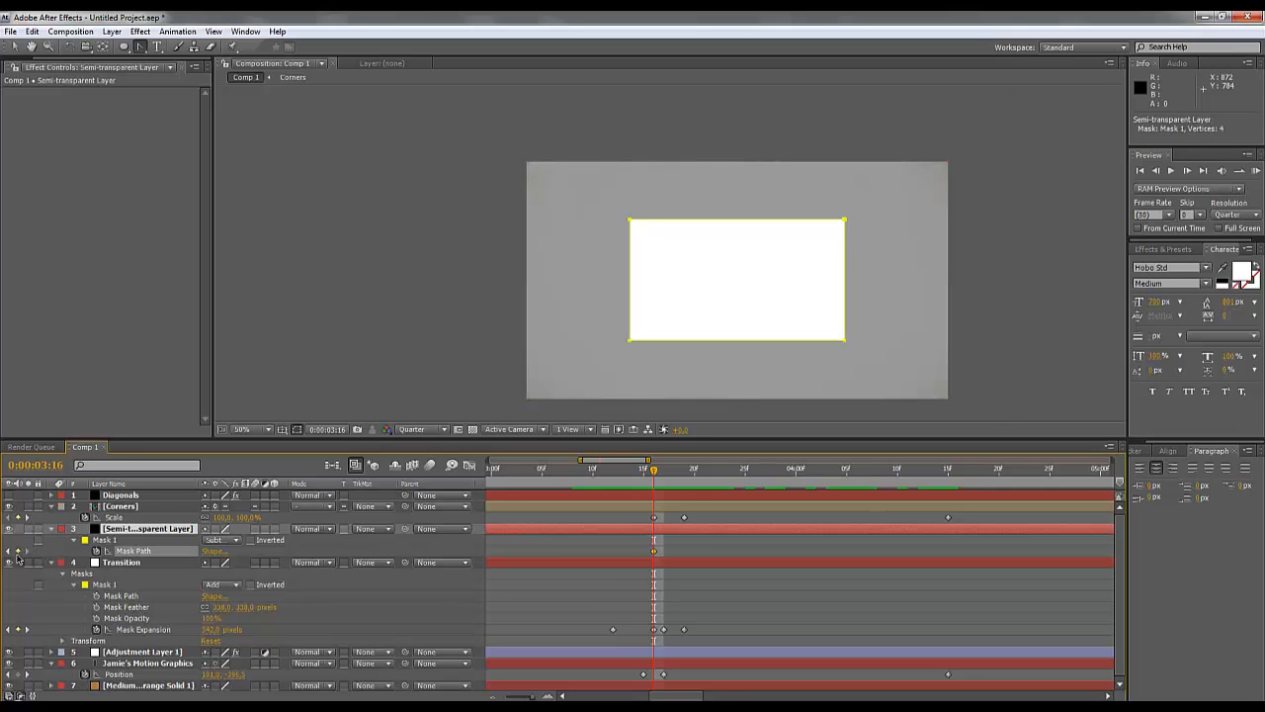
left_click_drag(653, 478, 688, 478)
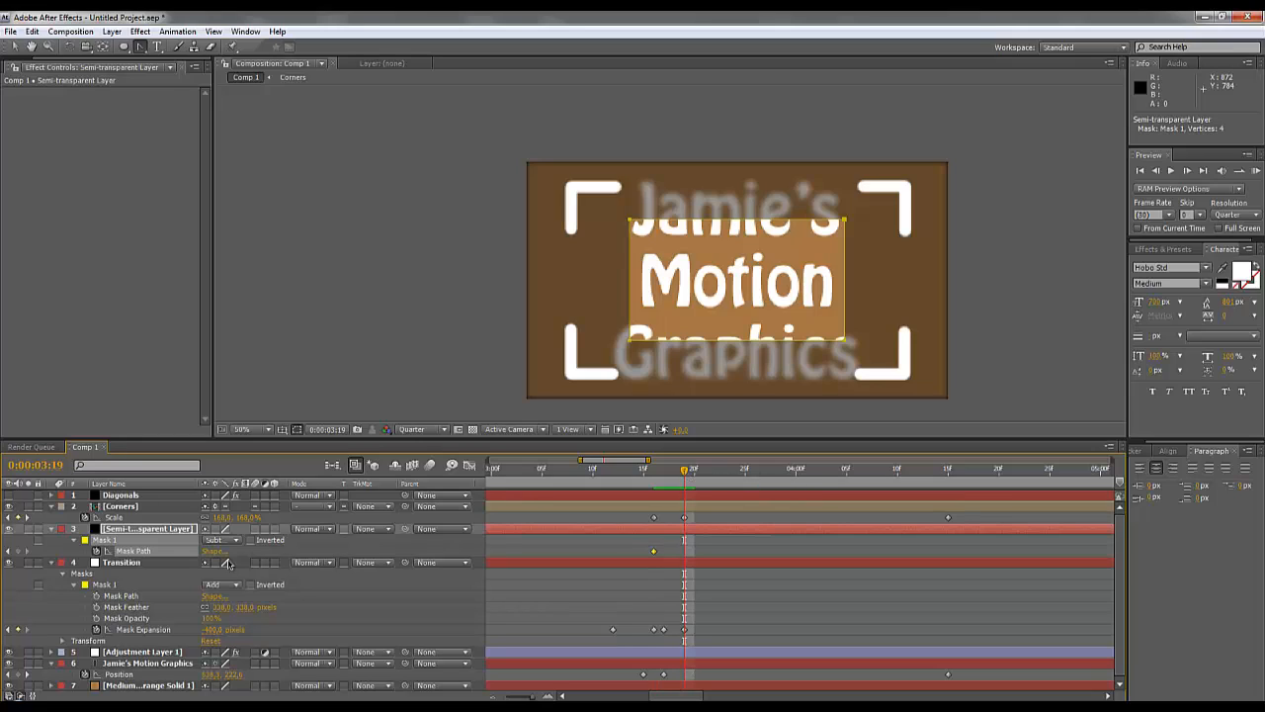
left_click(75, 541)
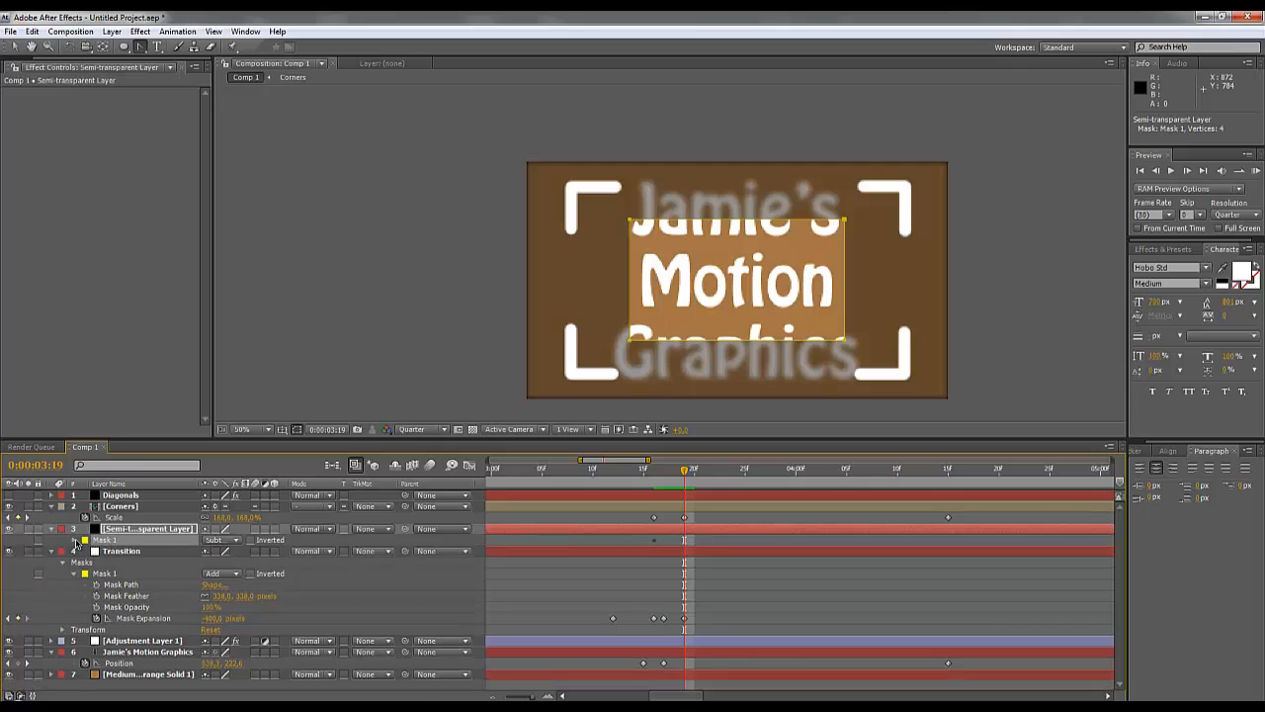
left_click(75, 541)
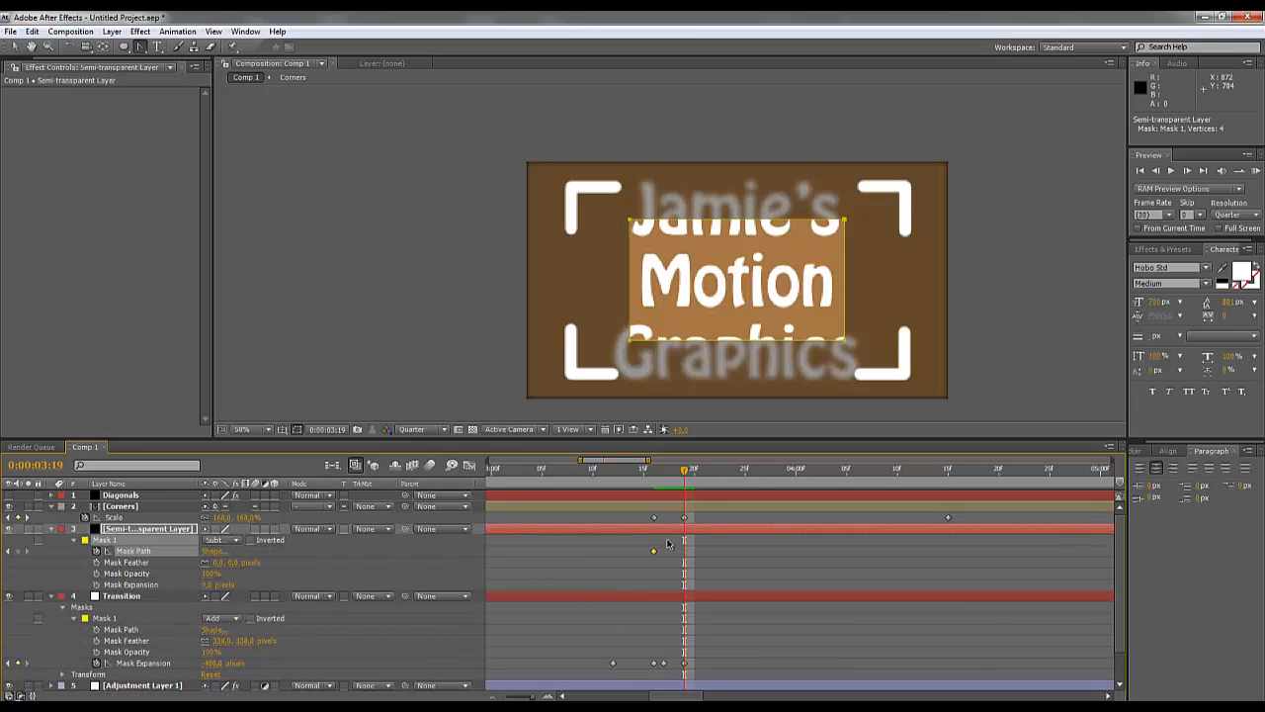
Try to enlarge the Semi-transparent Layer's mask with Mask Expansion keyframes from 0:00:03:16 to 0:00:03:19, undo the expansion and remove its keyframing.
mouse_move(654, 554)
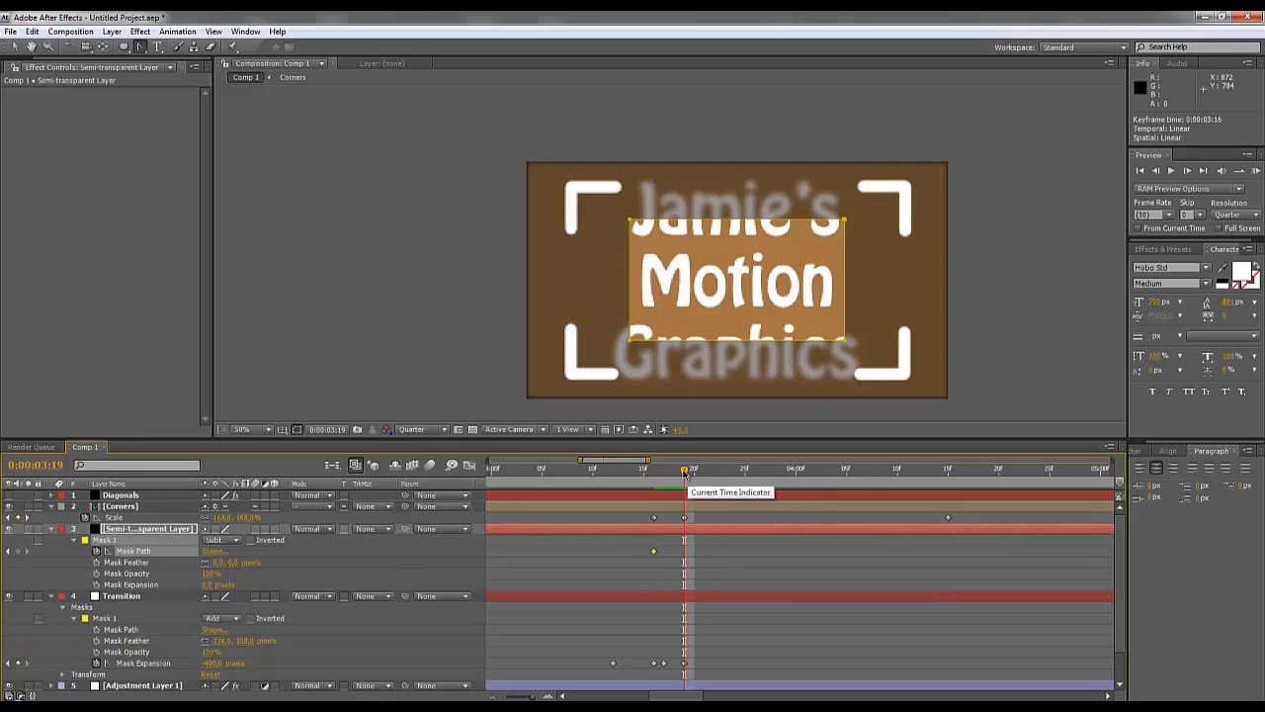
left_click_drag(689, 490, 658, 491)
left_click(660, 518)
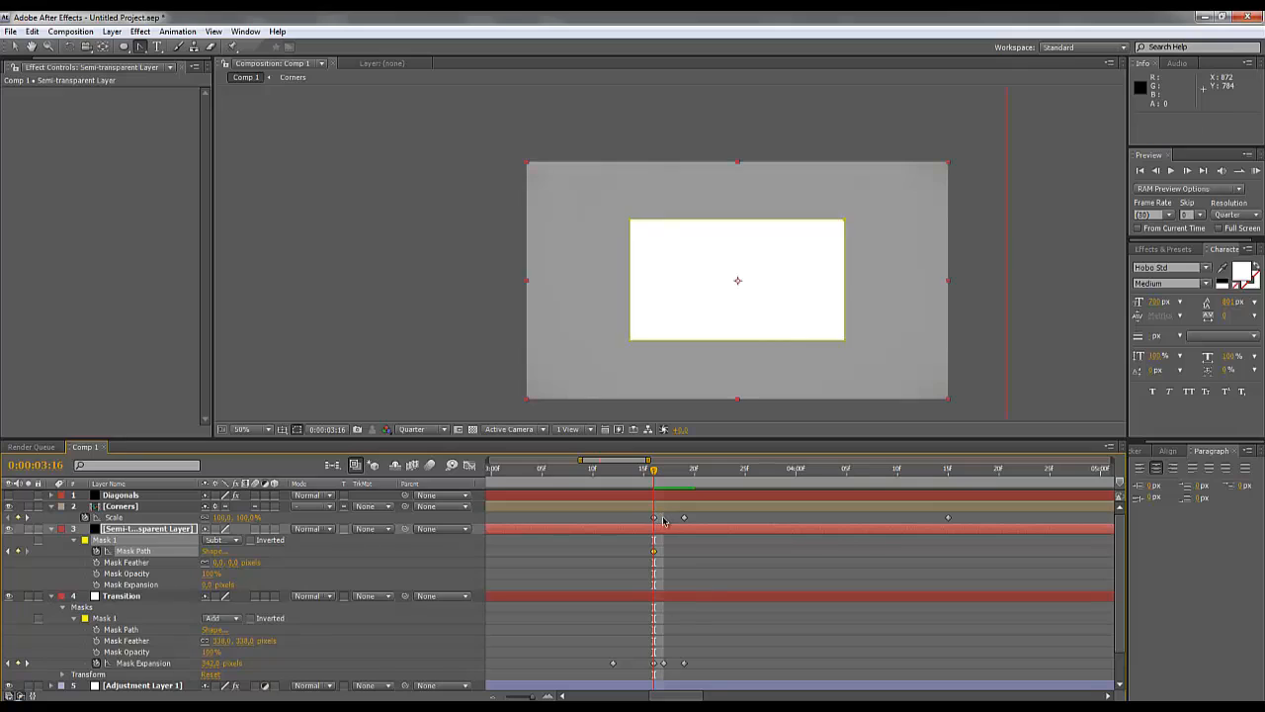
left_click(97, 585)
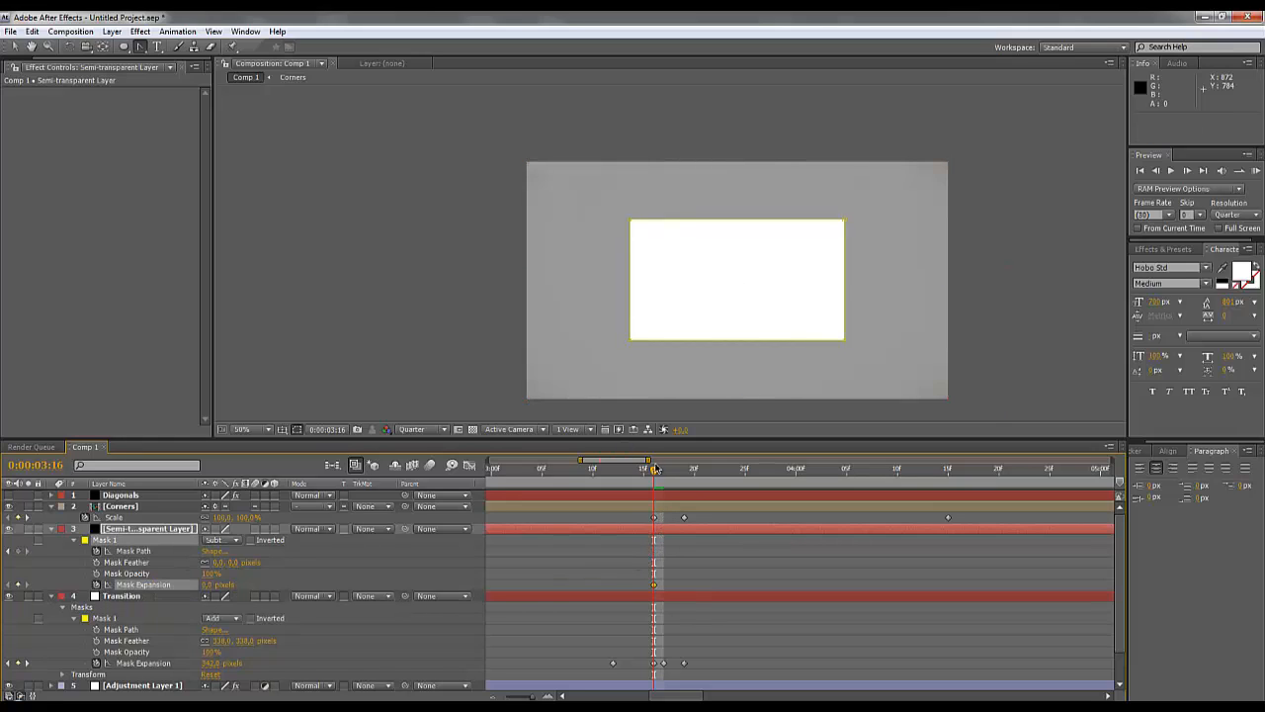
left_click_drag(661, 473, 684, 474)
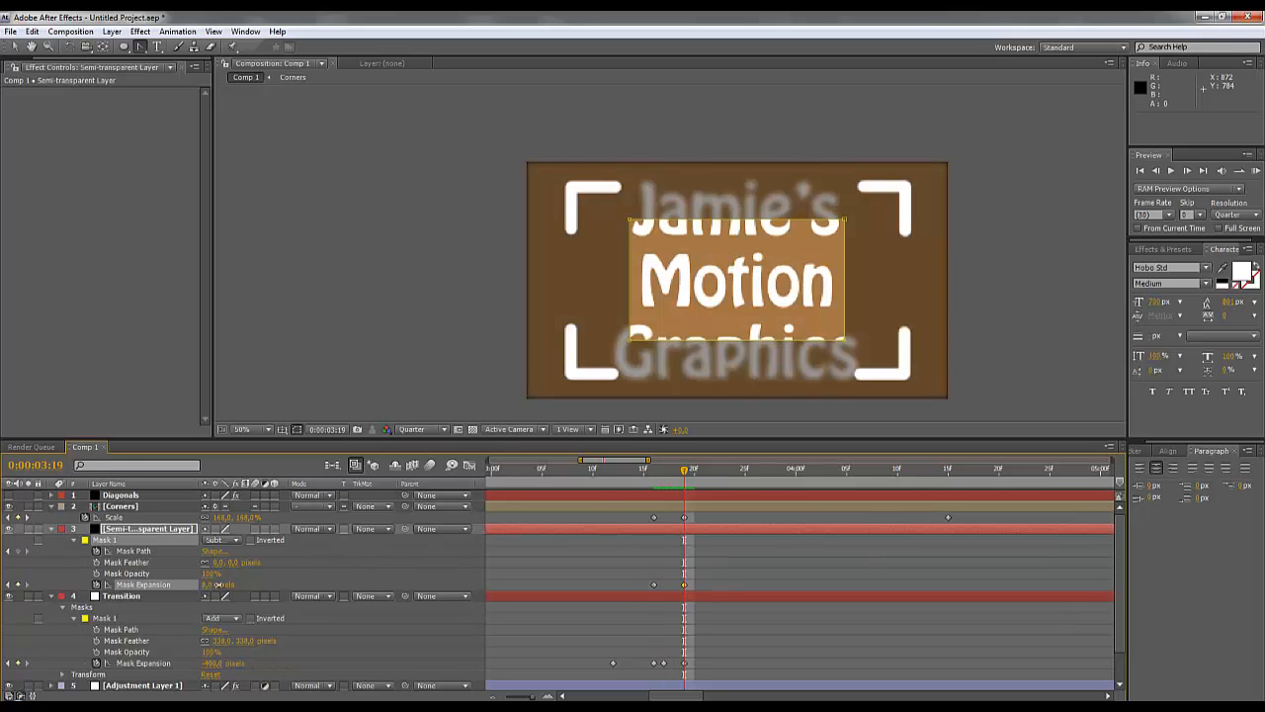
left_click_drag(212, 584, 373, 595)
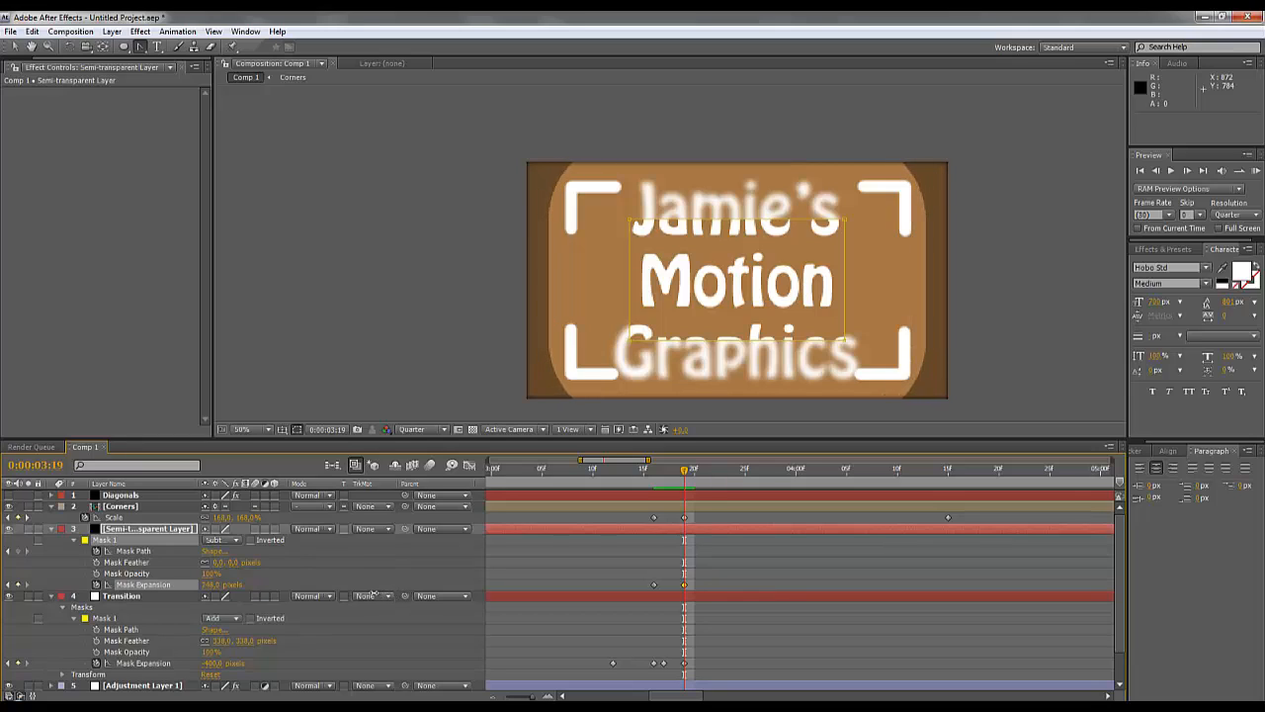
key("ctrl+z")
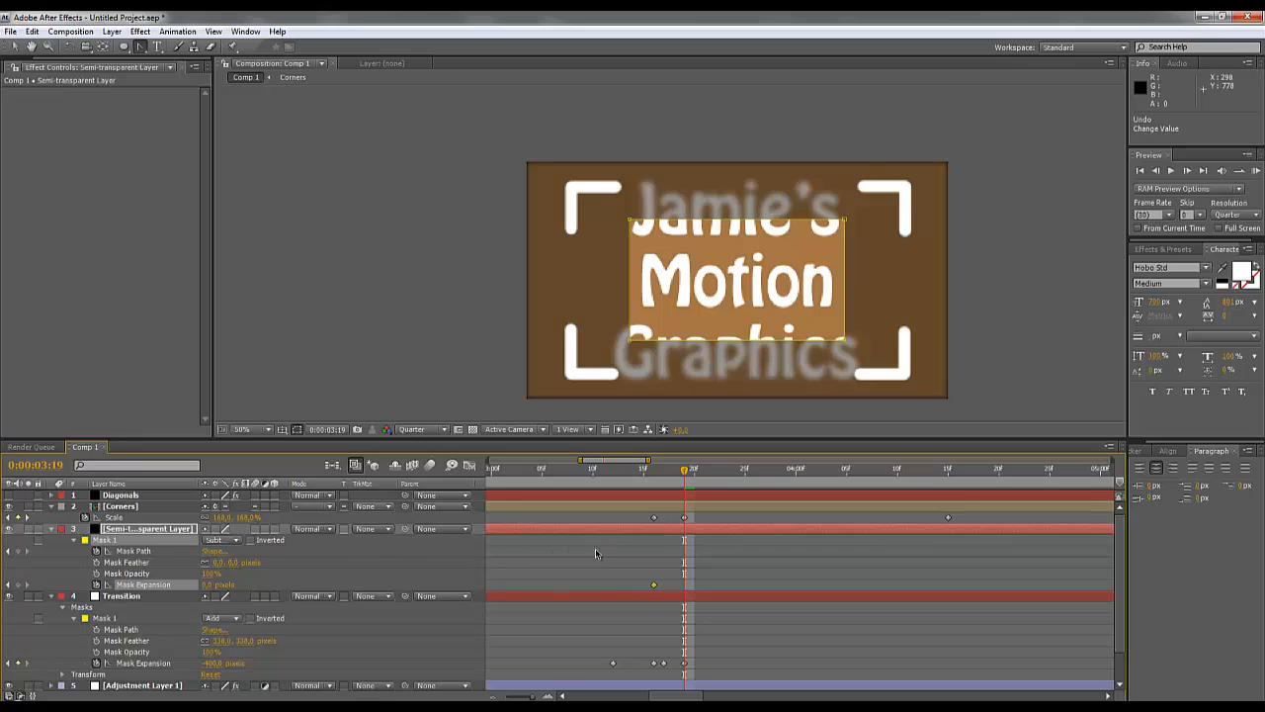
left_click(96, 584)
At 0:00:03:19, stretch the upper and lower edges of the Semi-transparent Layer's mask out to the enlarged brackets.
key("v")
left_click_drag(606, 213, 846, 179)
left_click_drag(603, 333, 905, 368)
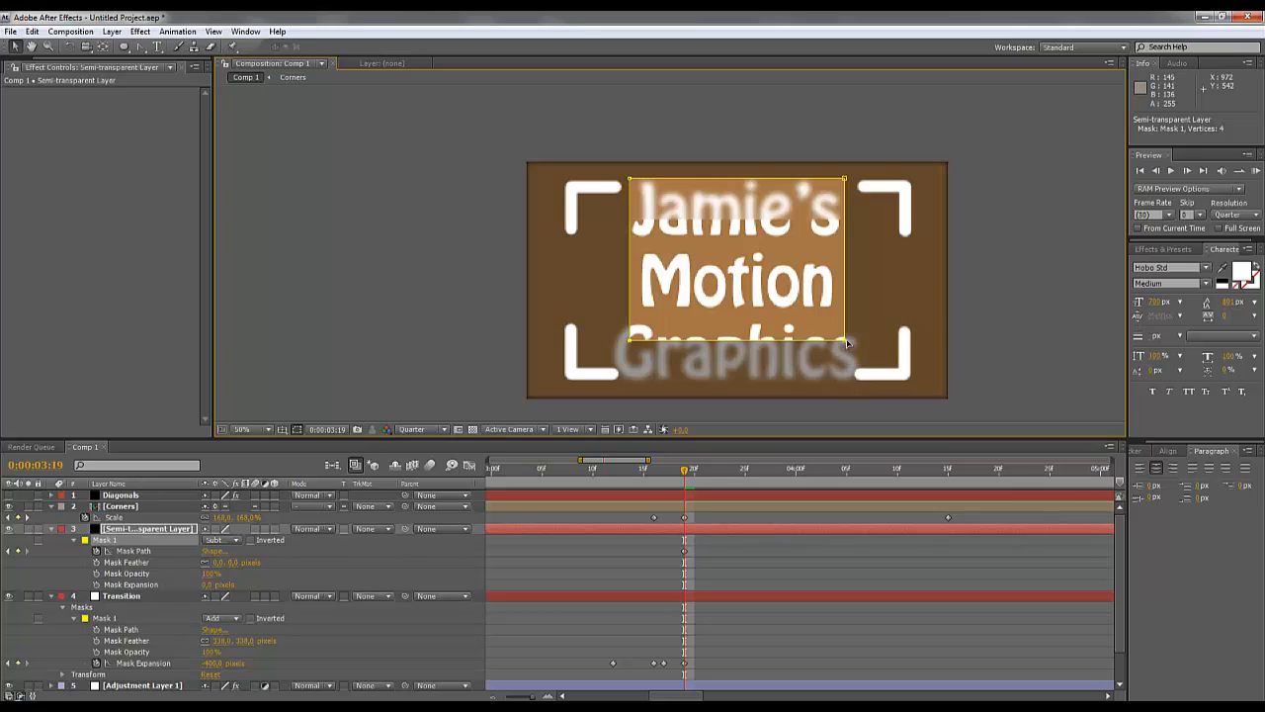
left_click_drag(847, 343, 847, 382)
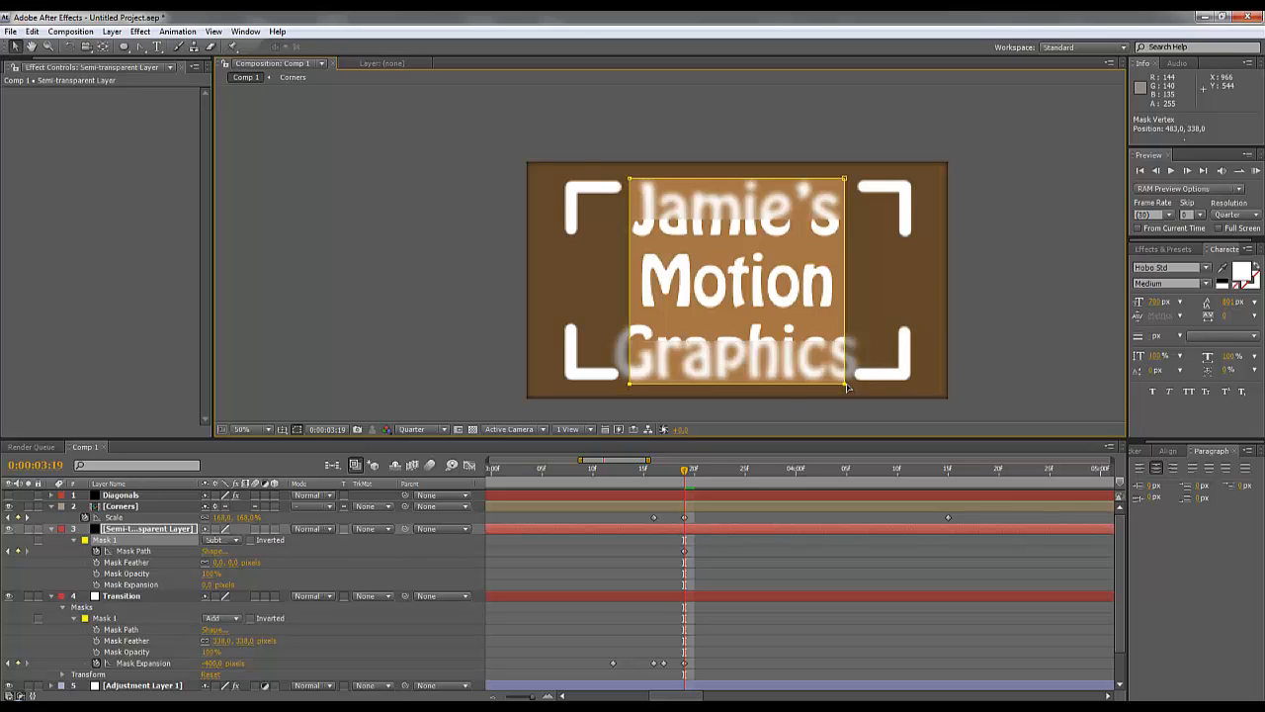
Widen the Semi-transparent Layer's mask at 0:00:03:19 so both side edges line up with the outer sides of the brackets.
left_click_drag(596, 166, 562, 383)
right_click(564, 384)
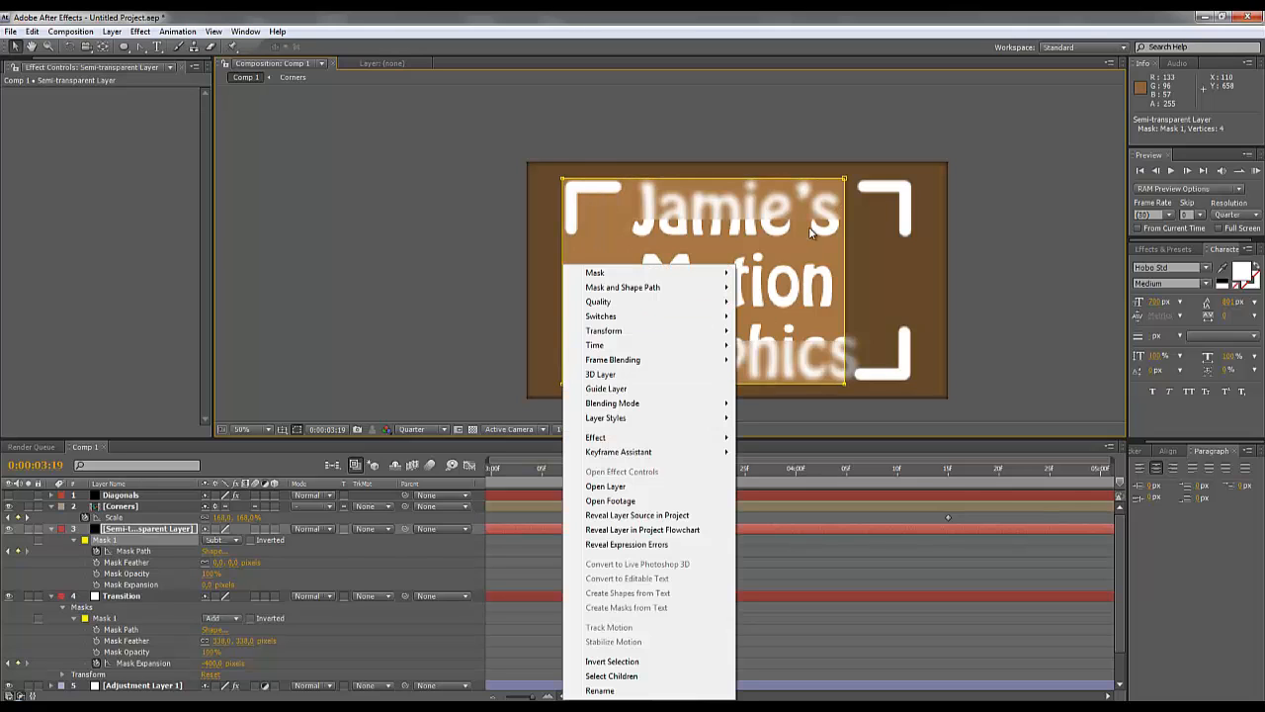
left_click_drag(862, 152, 819, 413)
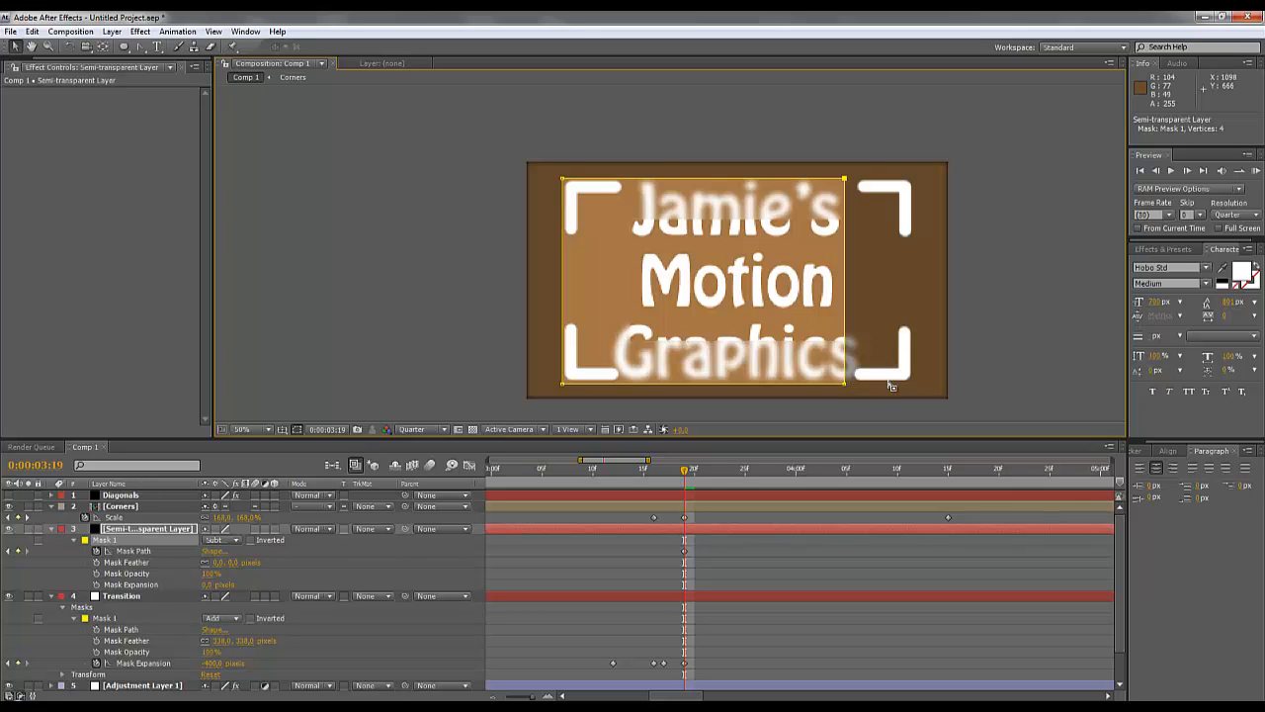
left_click_drag(852, 396, 915, 185)
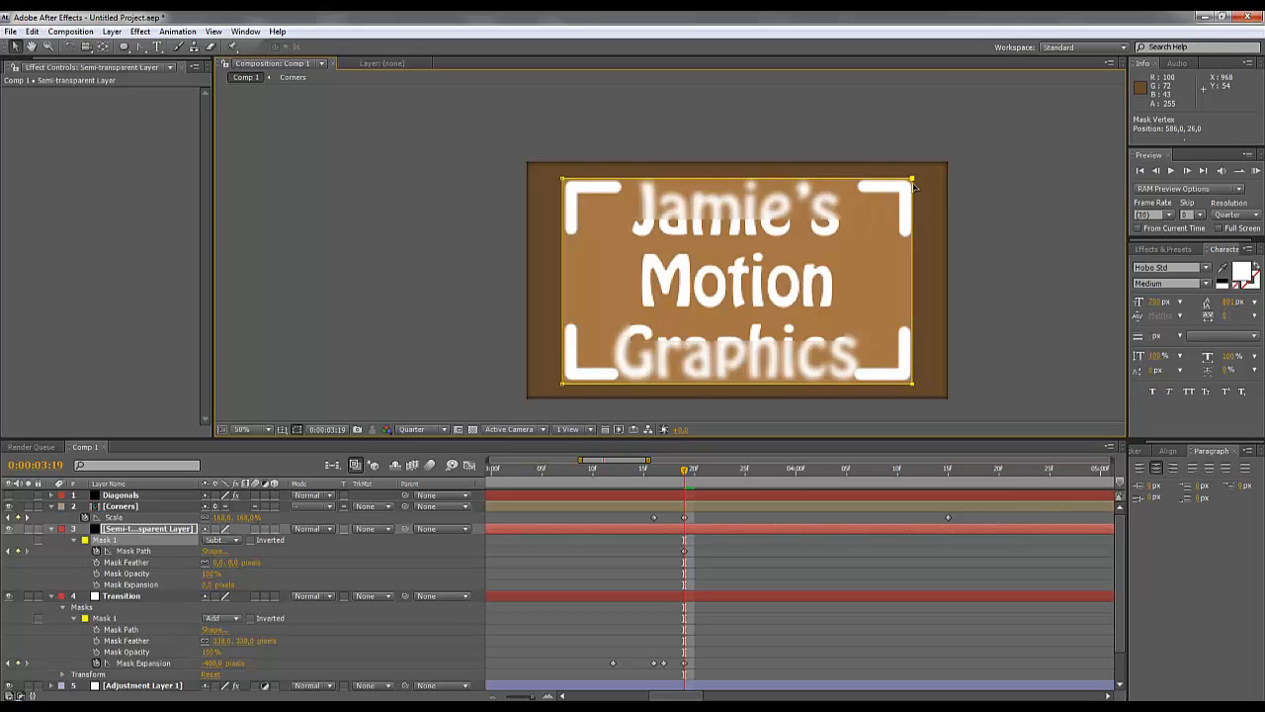
left_click_drag(913, 184, 915, 185)
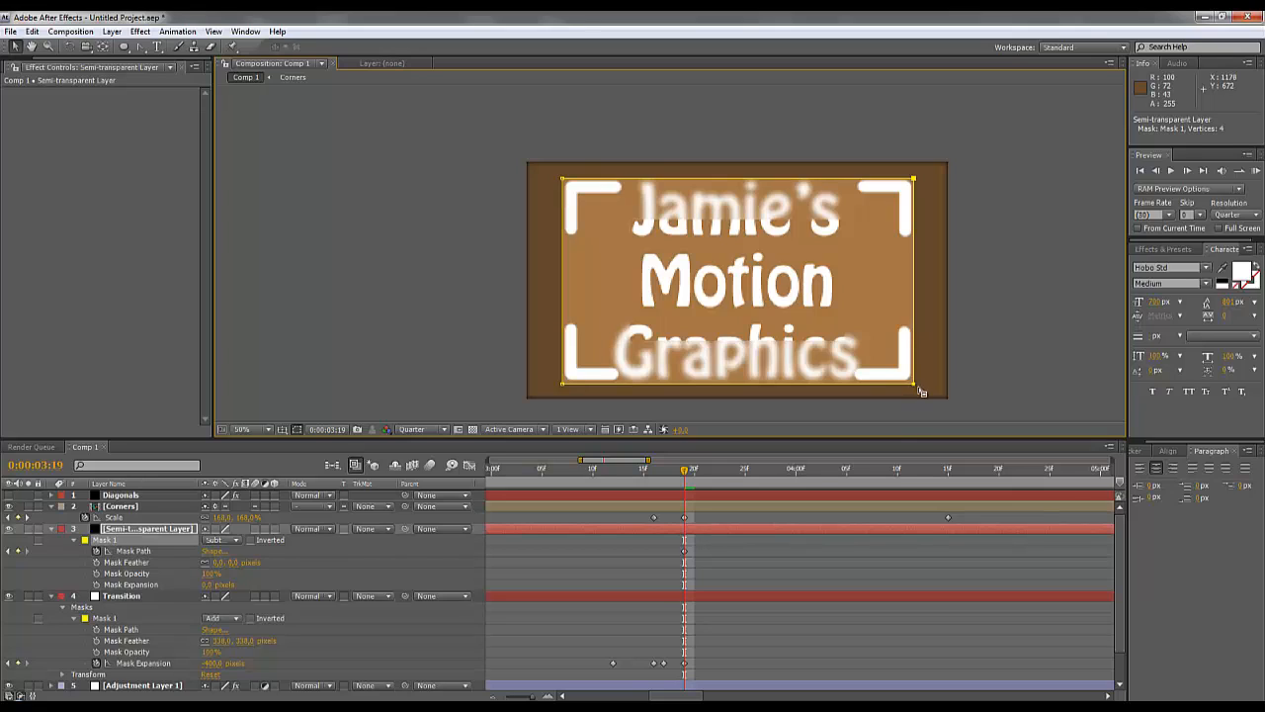
left_click_drag(914, 385, 935, 389)
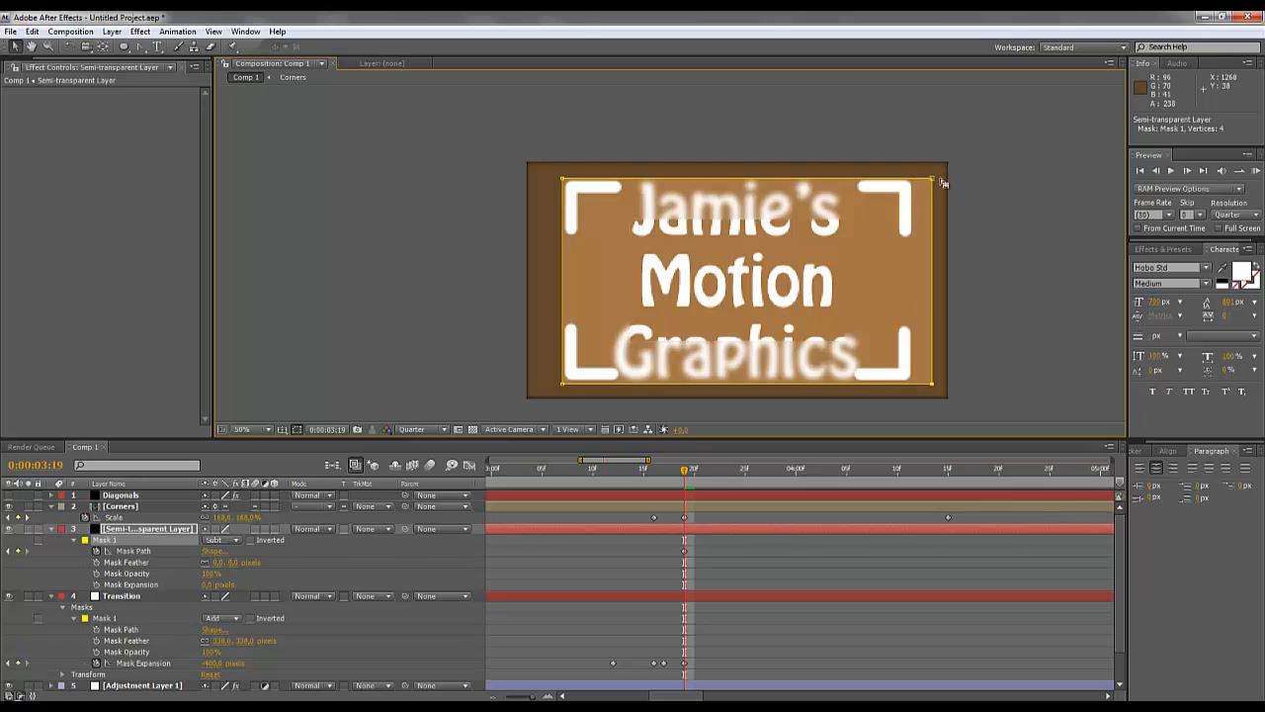
left_click_drag(965, 415, 913, 181)
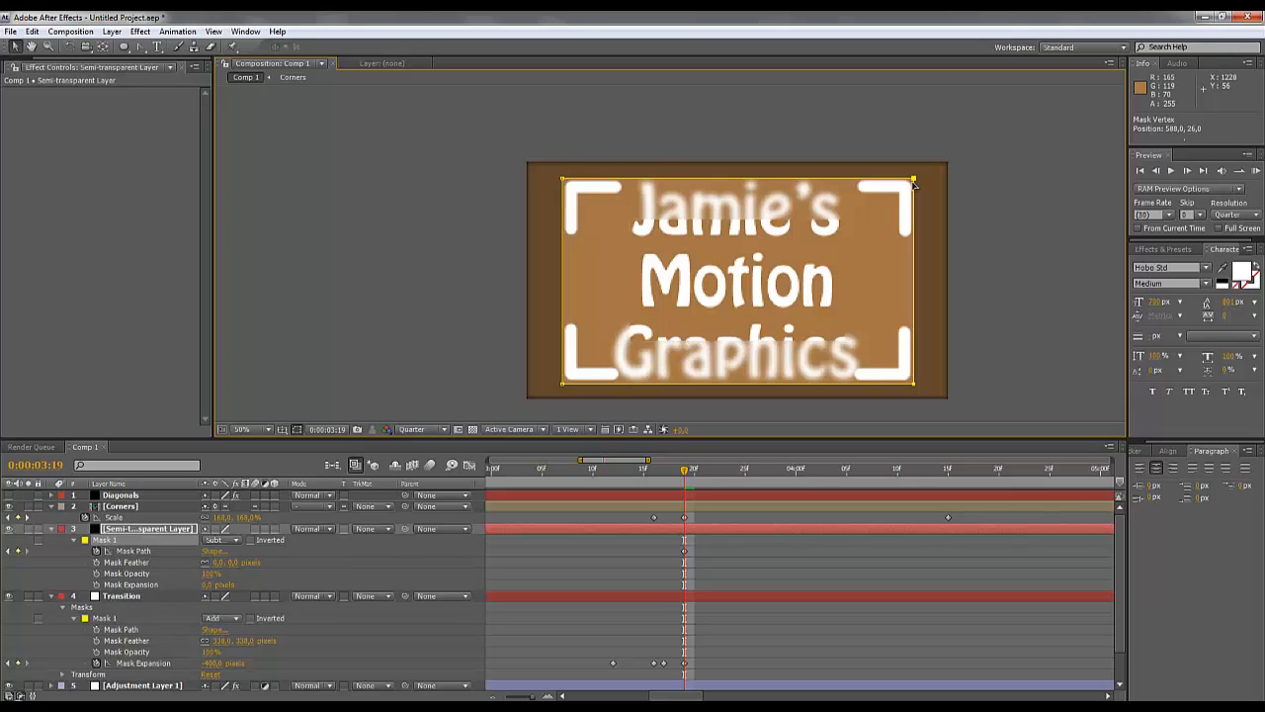
Select the Semi-transparent Layer's Mask 1 and check its shape at 0:00:03:16 and 0:00:03:08, before the brackets enlarge.
left_click(845, 338)
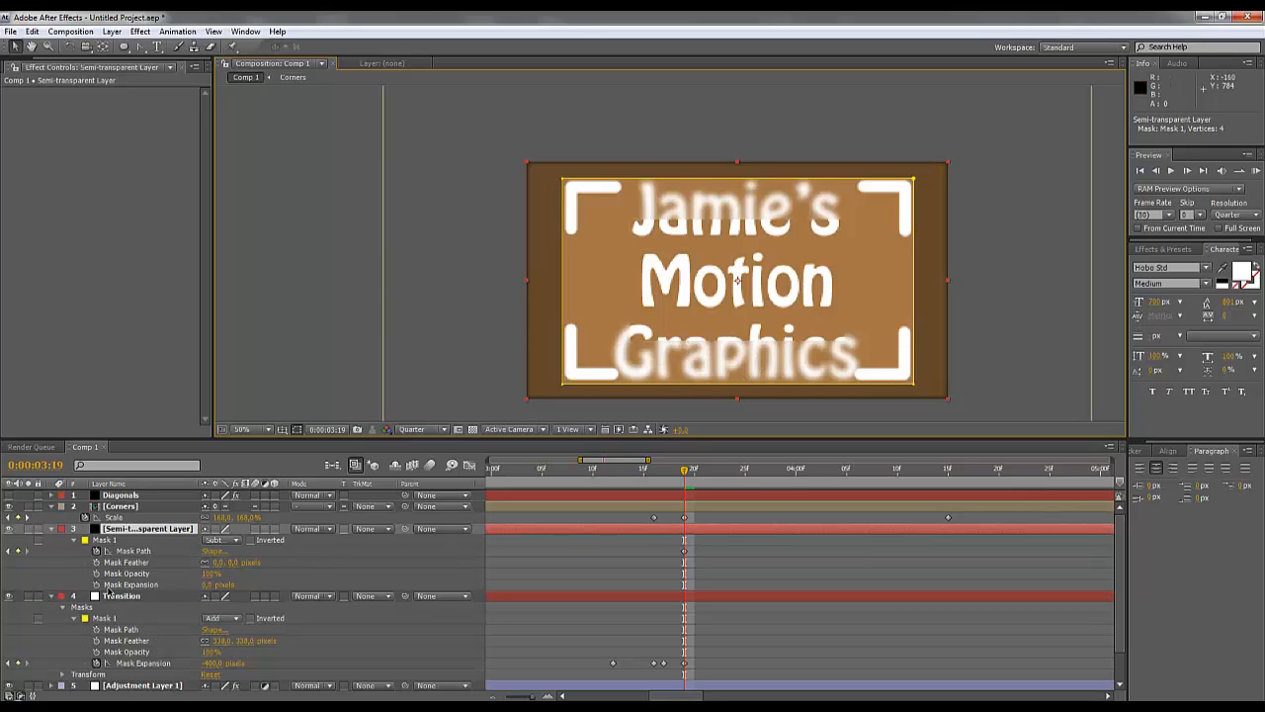
left_click(101, 543)
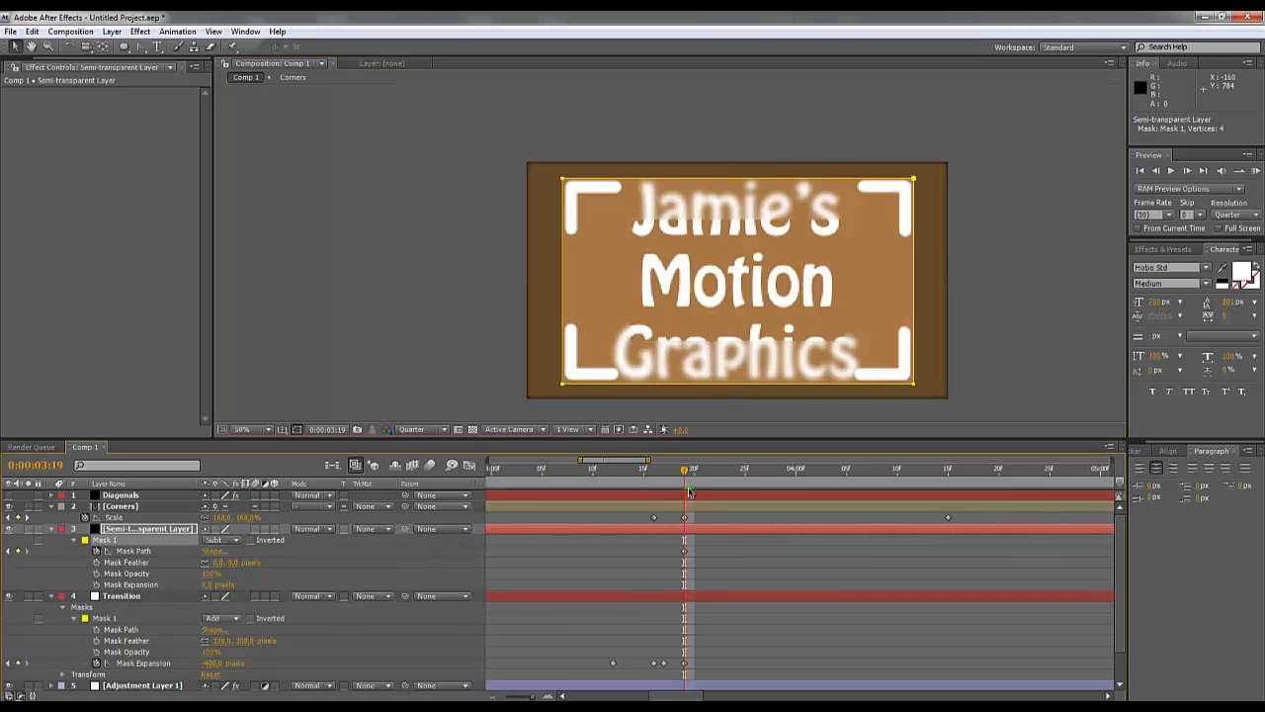
left_click_drag(684, 471, 655, 519)
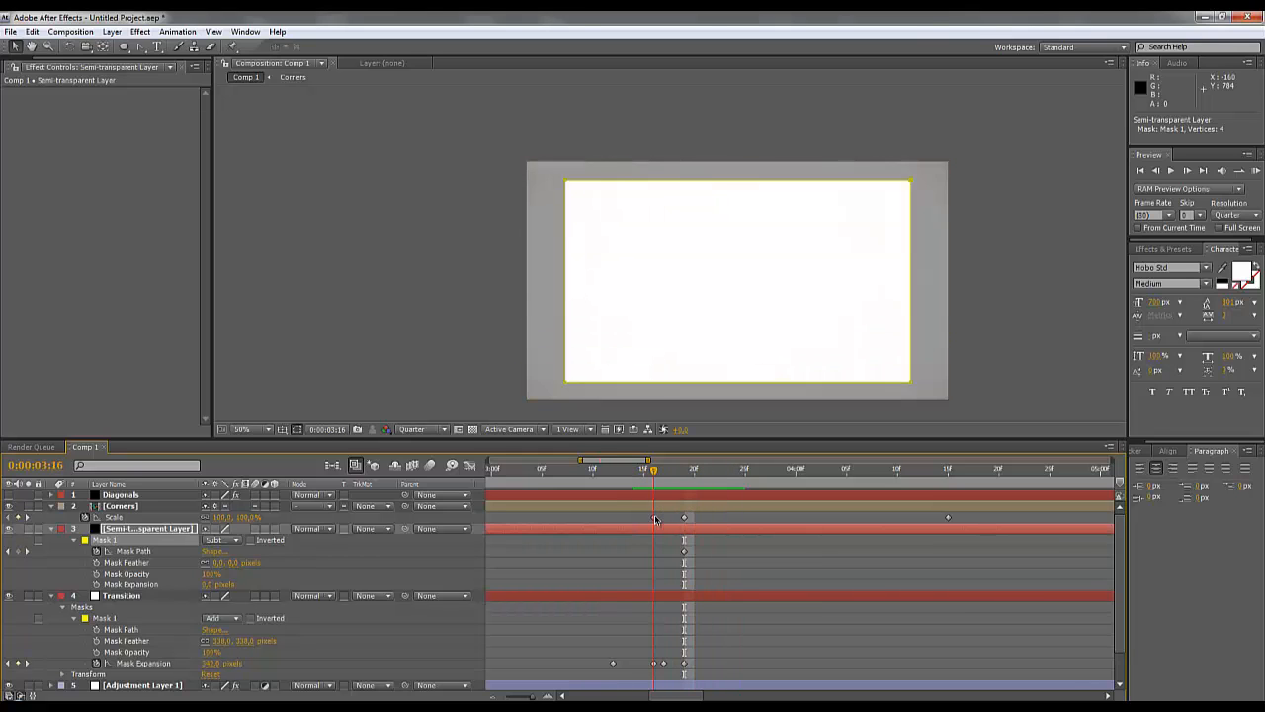
right_click(656, 689)
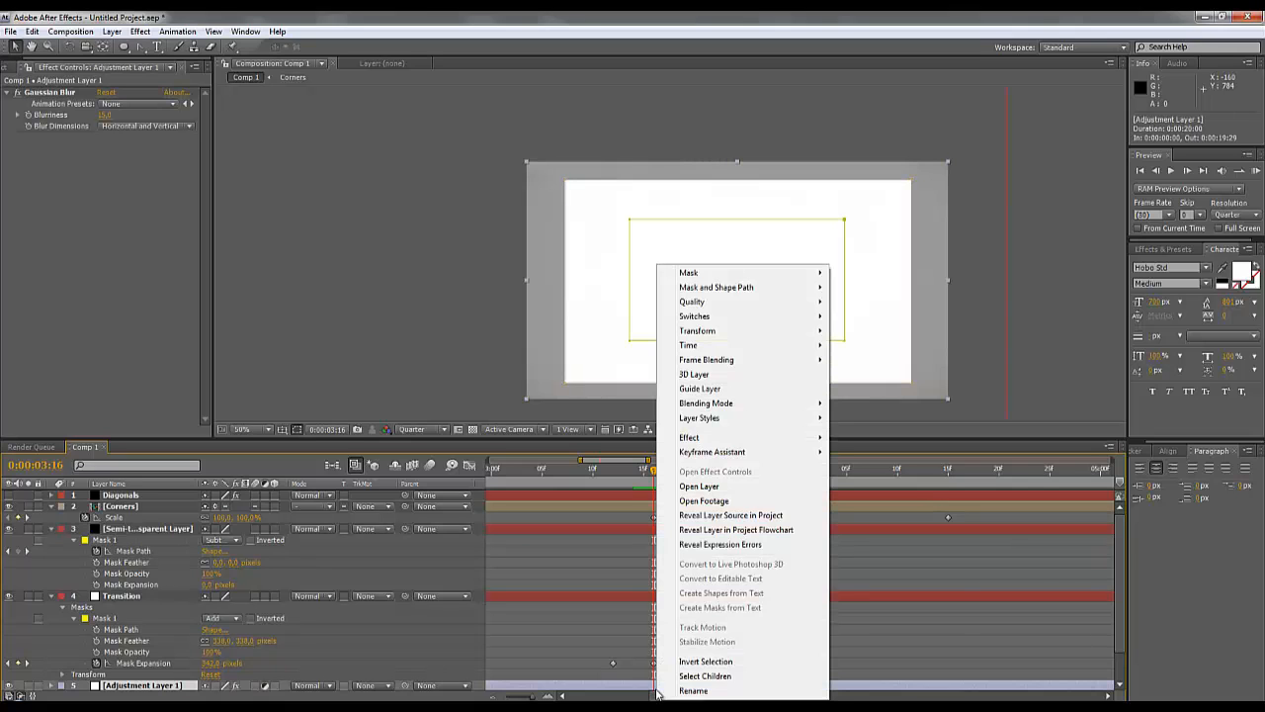
left_click(573, 472)
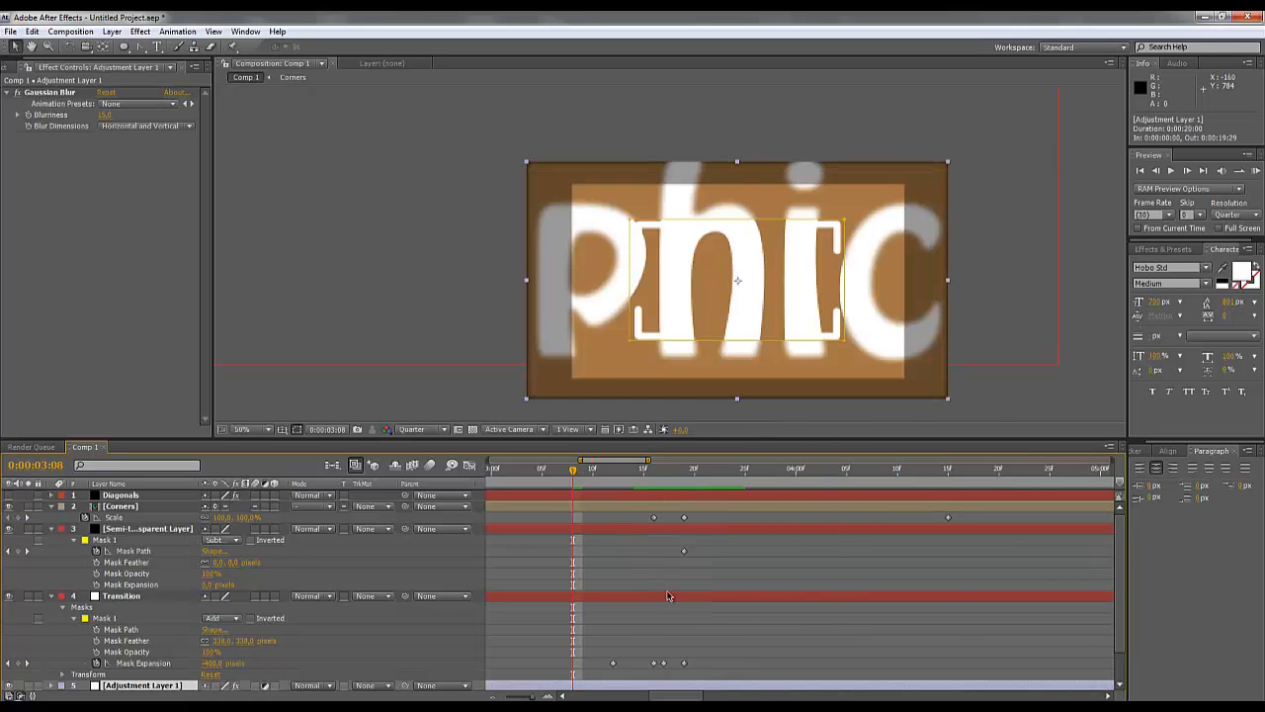
Copy the Semi-transparent Layer's Mask Path keyframe from 0:00:01:00 and paste it at 0:00:03:16.
left_click(644, 473)
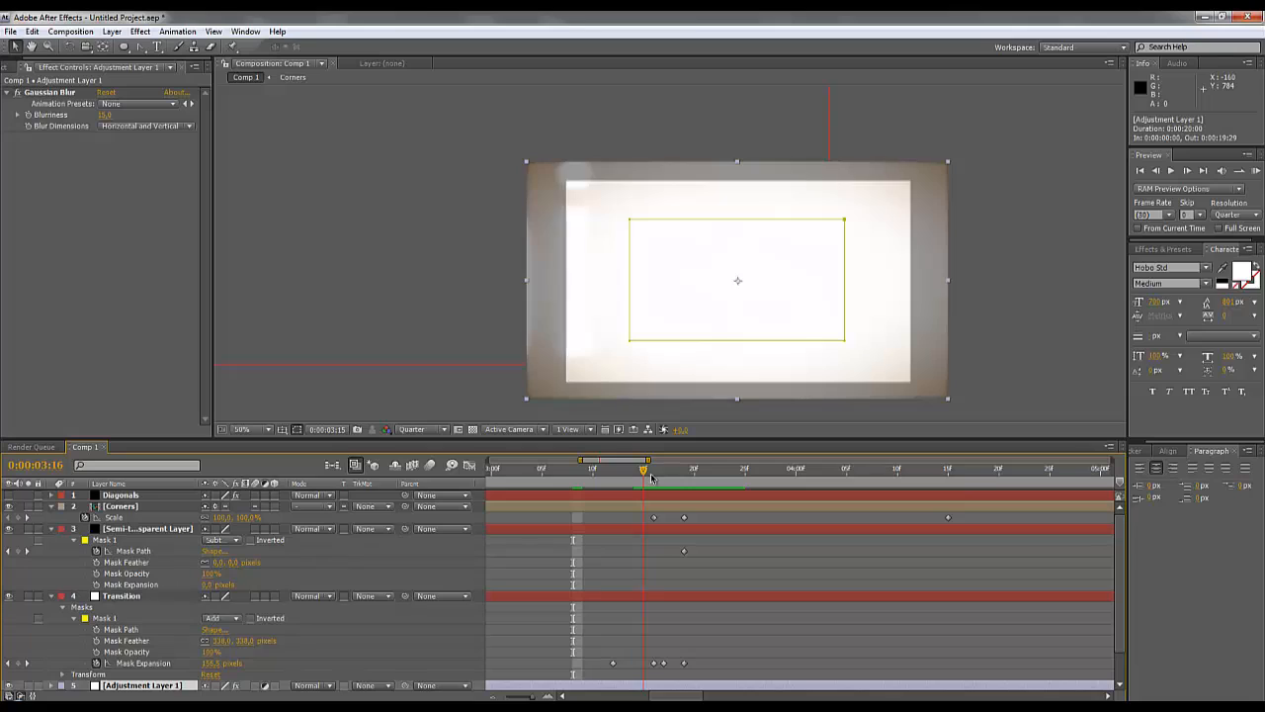
mouse_move(651, 479)
left_mouse_down()
mouse_move(686, 491)
mouse_move(654, 491)
left_mouse_up()
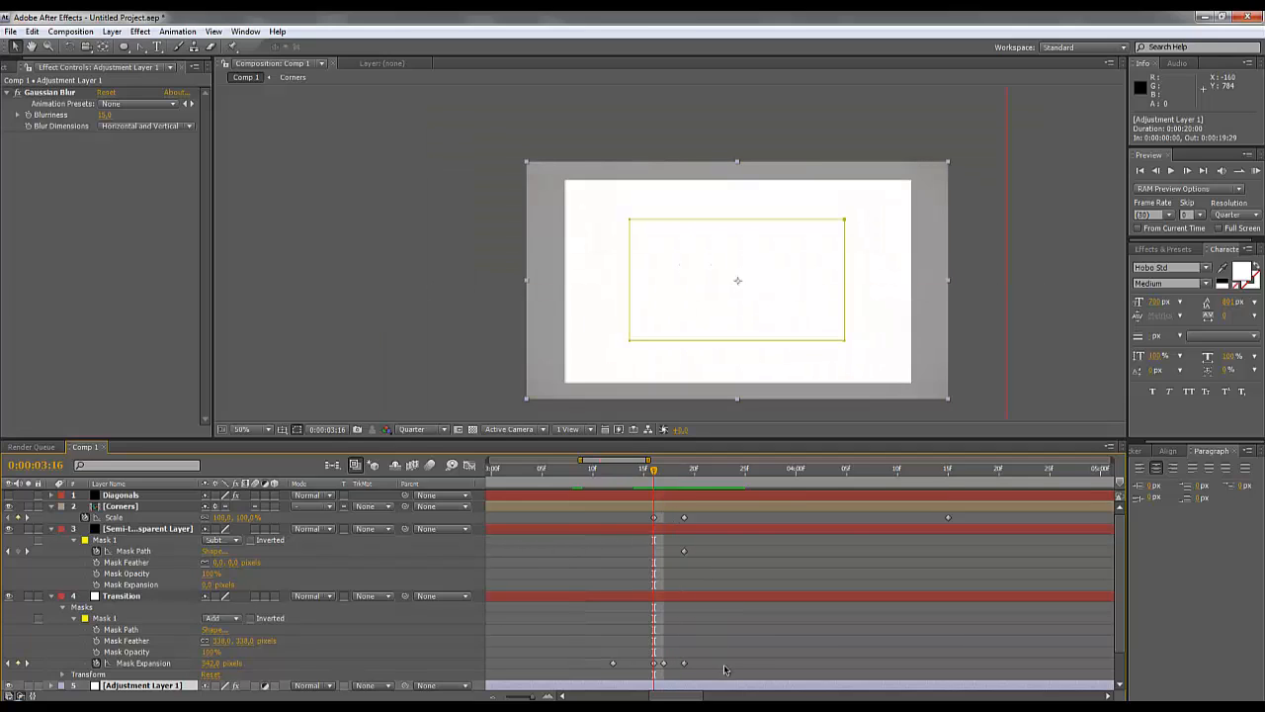
left_click_drag(695, 696, 624, 696)
left_click(705, 556)
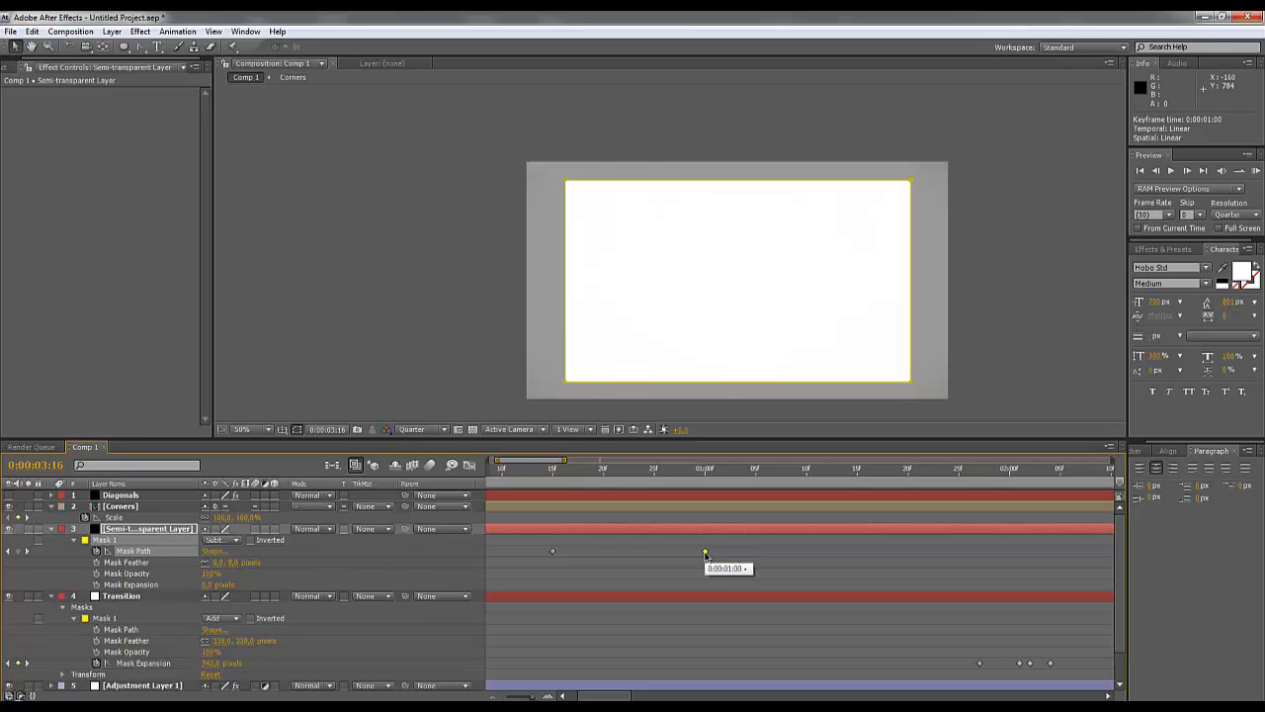
key("ctrl+v")
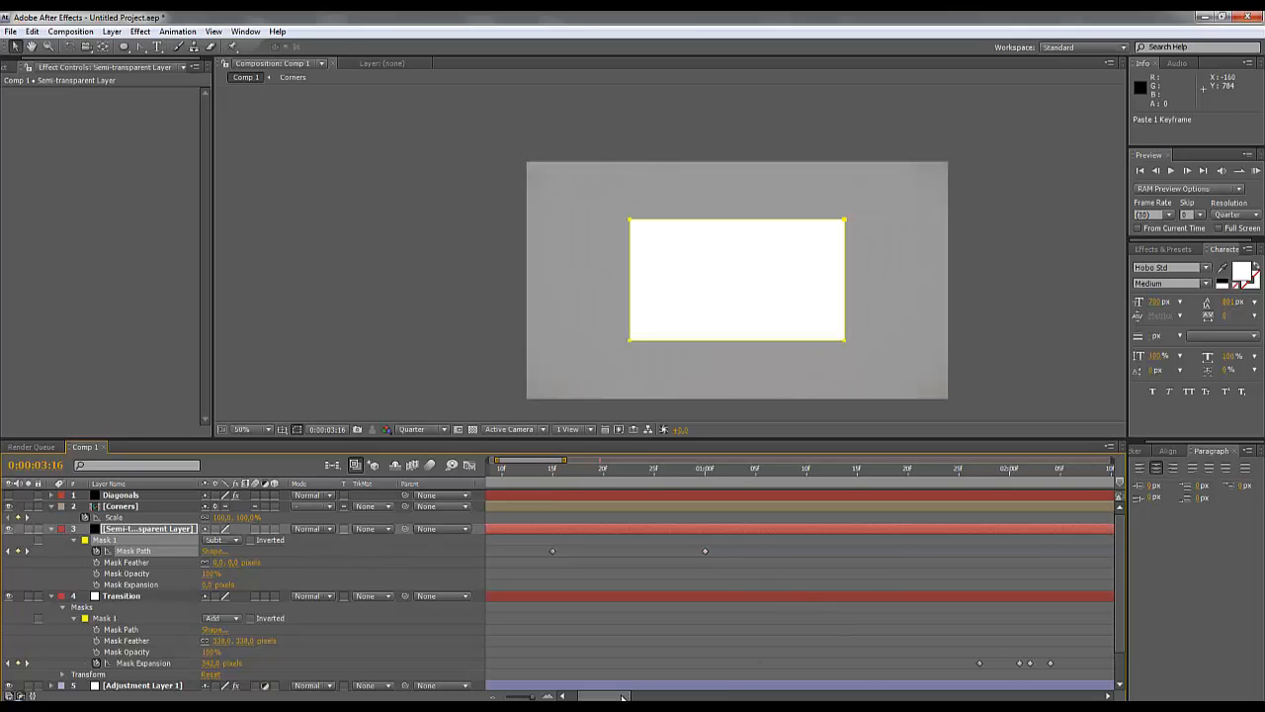
left_click_drag(608, 696, 689, 697)
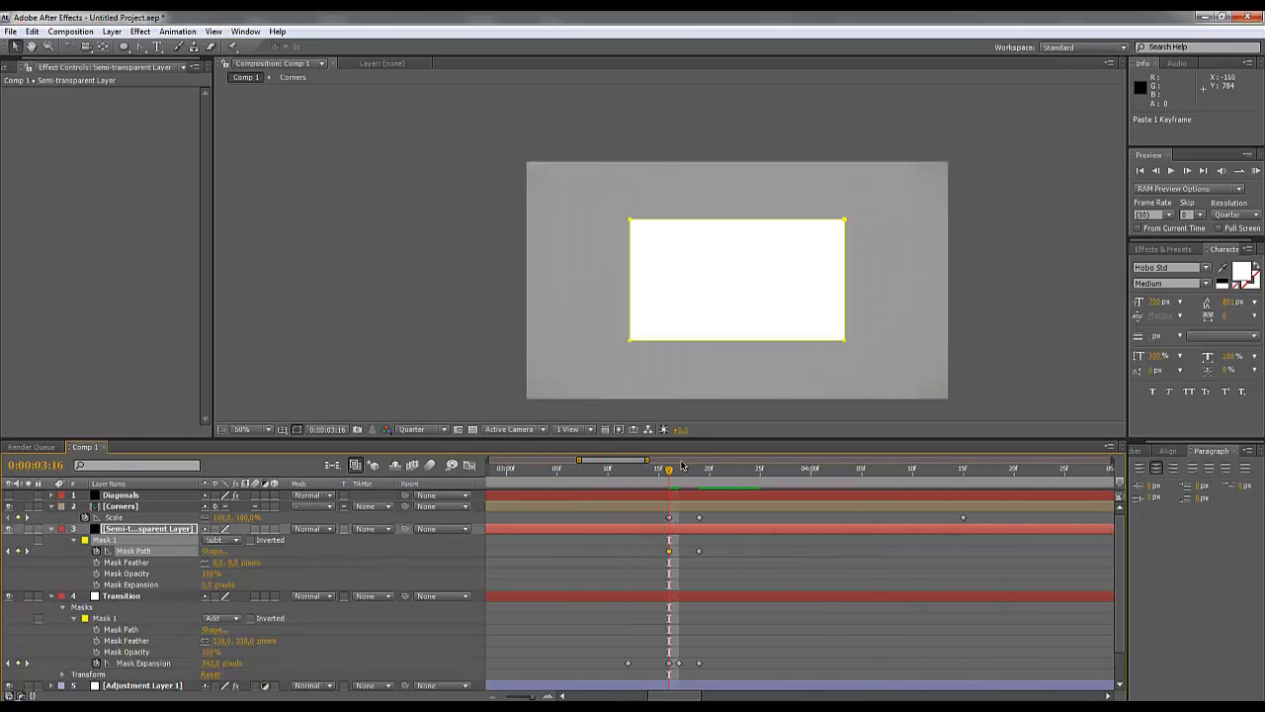
Try pasting the copied Mask Path keyframe onto the Transition layer's Mask 1 at 0:00:03:19.
mouse_move(678, 479)
left_mouse_down()
mouse_move(734, 497)
mouse_move(702, 505)
mouse_move(702, 480)
mouse_move(681, 478)
mouse_move(700, 485)
left_mouse_up()
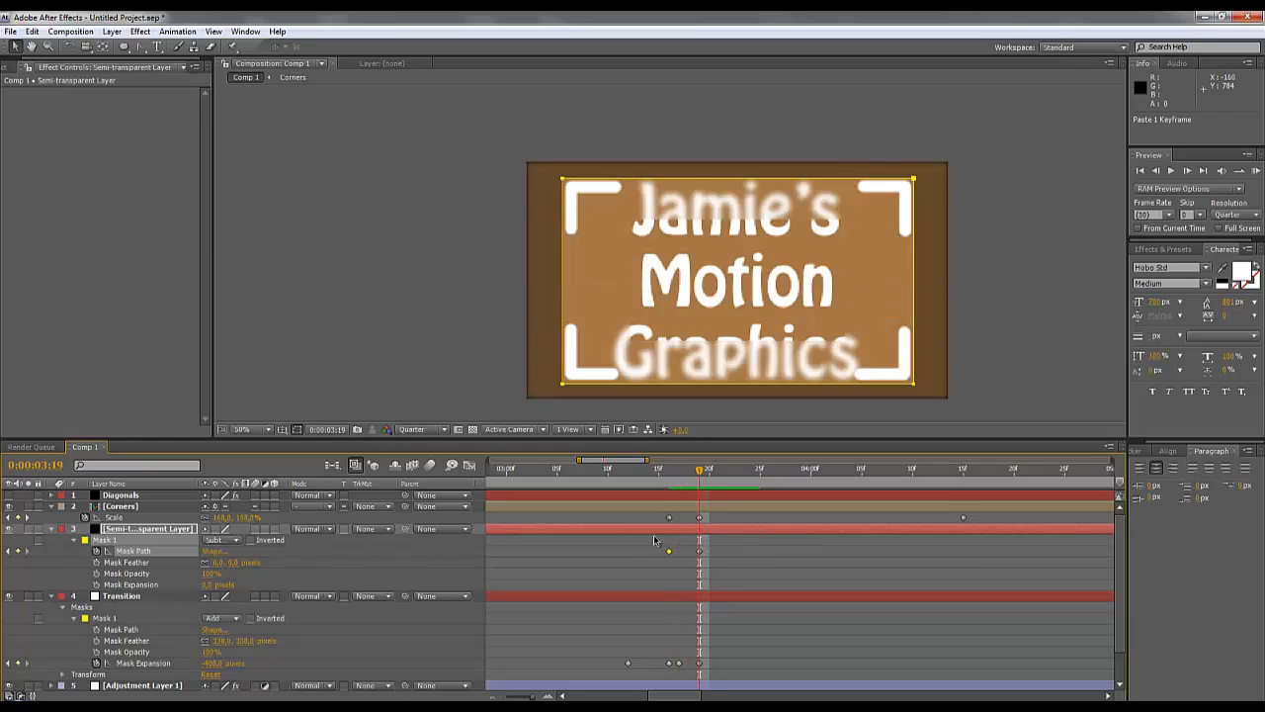
left_click(111, 542)
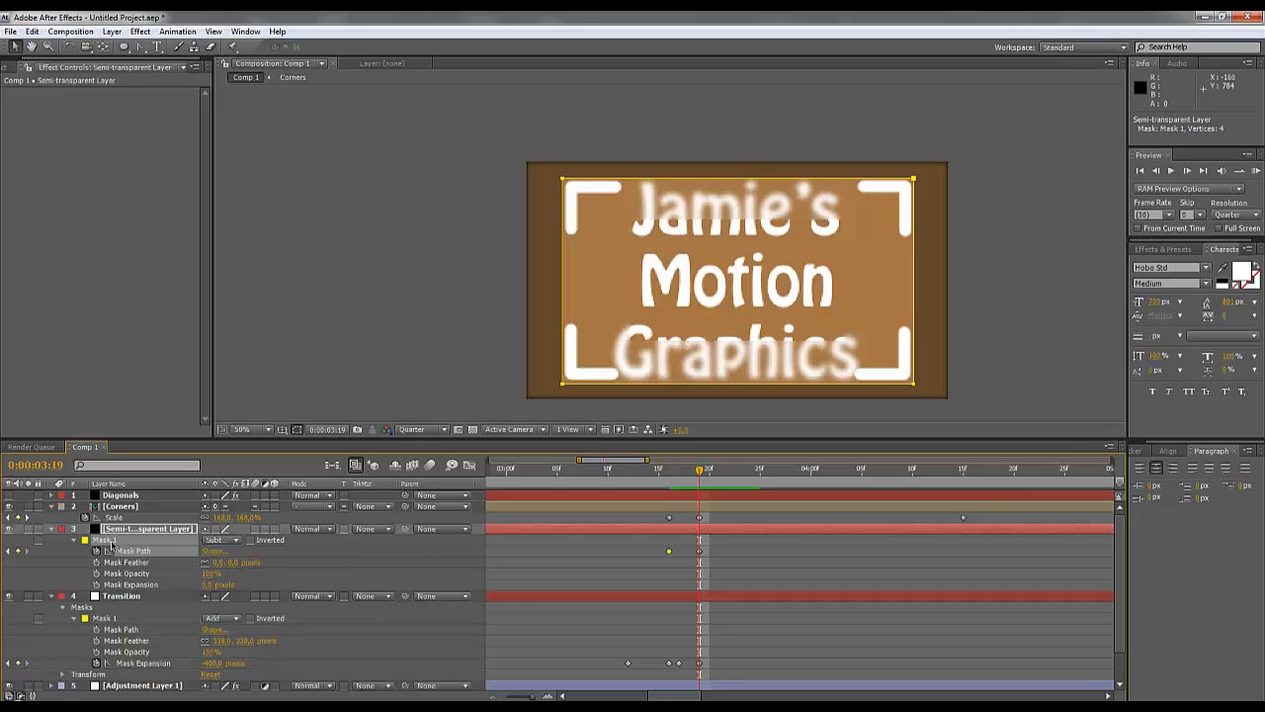
left_click(129, 630)
key("ctrl+v")
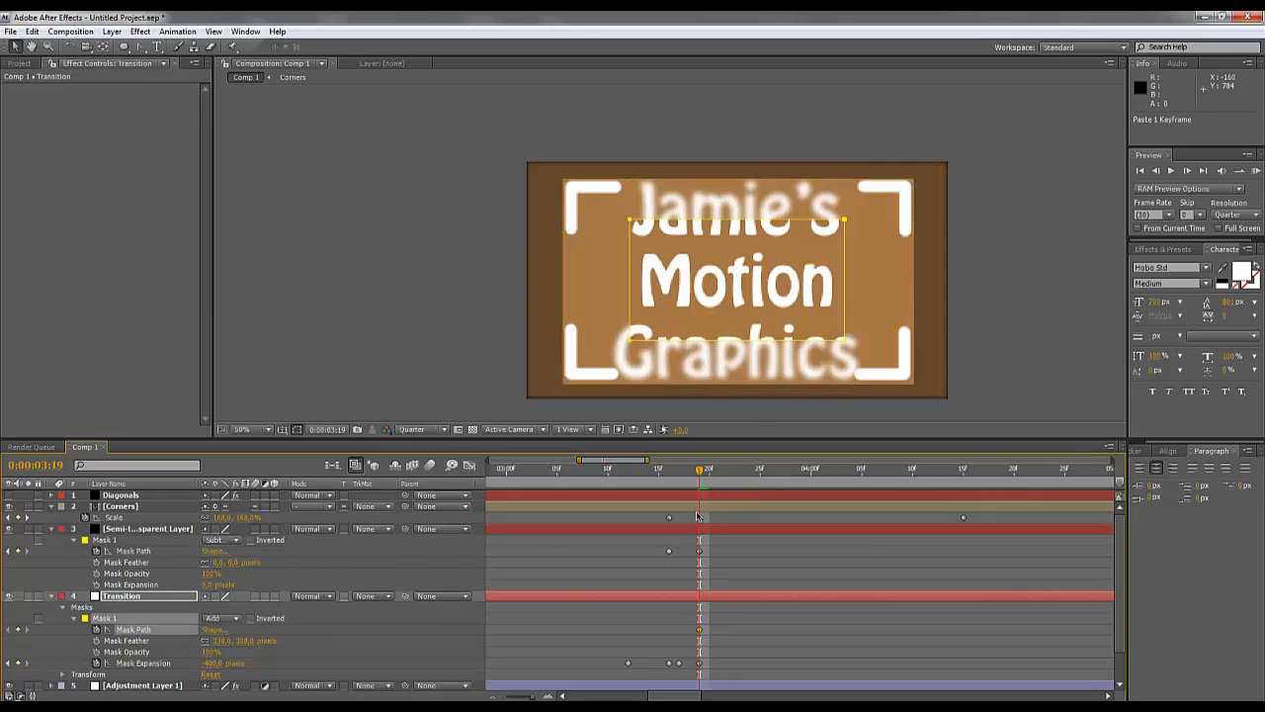
Paste a copy of the Semi-transparent Layer's Mask 1 over the Transition layer's Mask 1, and delete that mask from the Transition layer.
left_click(105, 540)
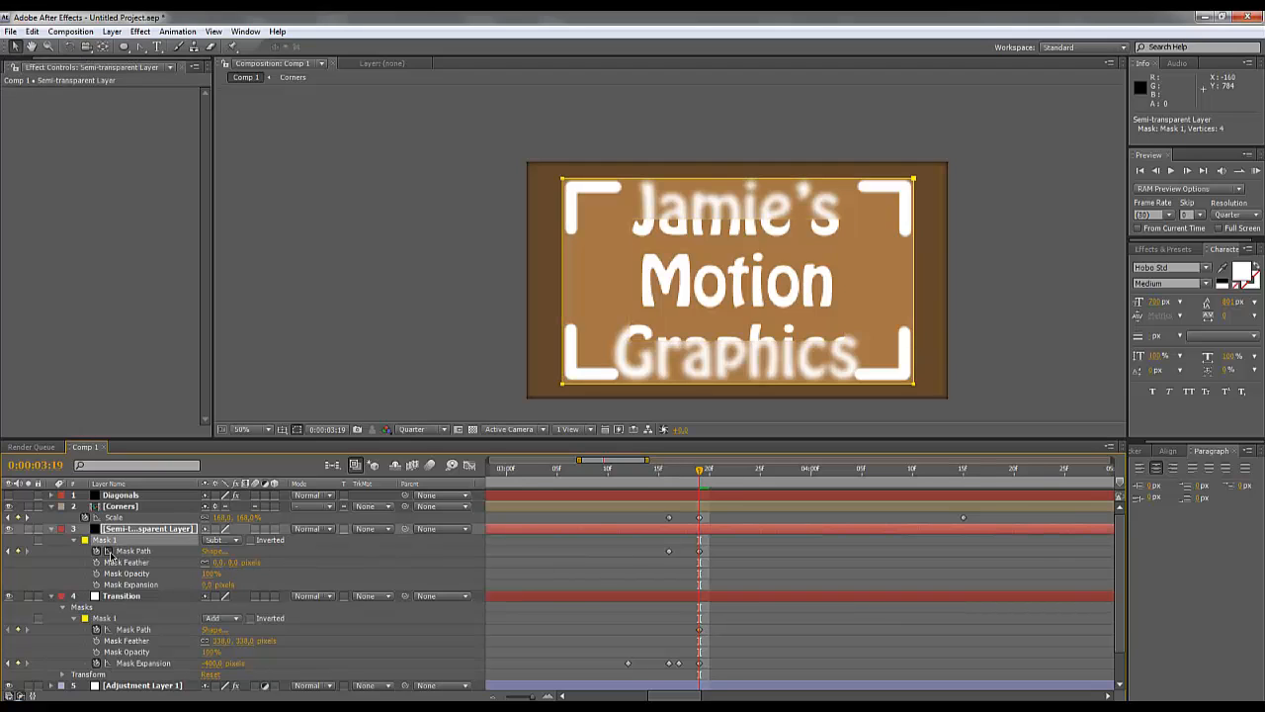
left_click(104, 620)
key("ctrl+v")
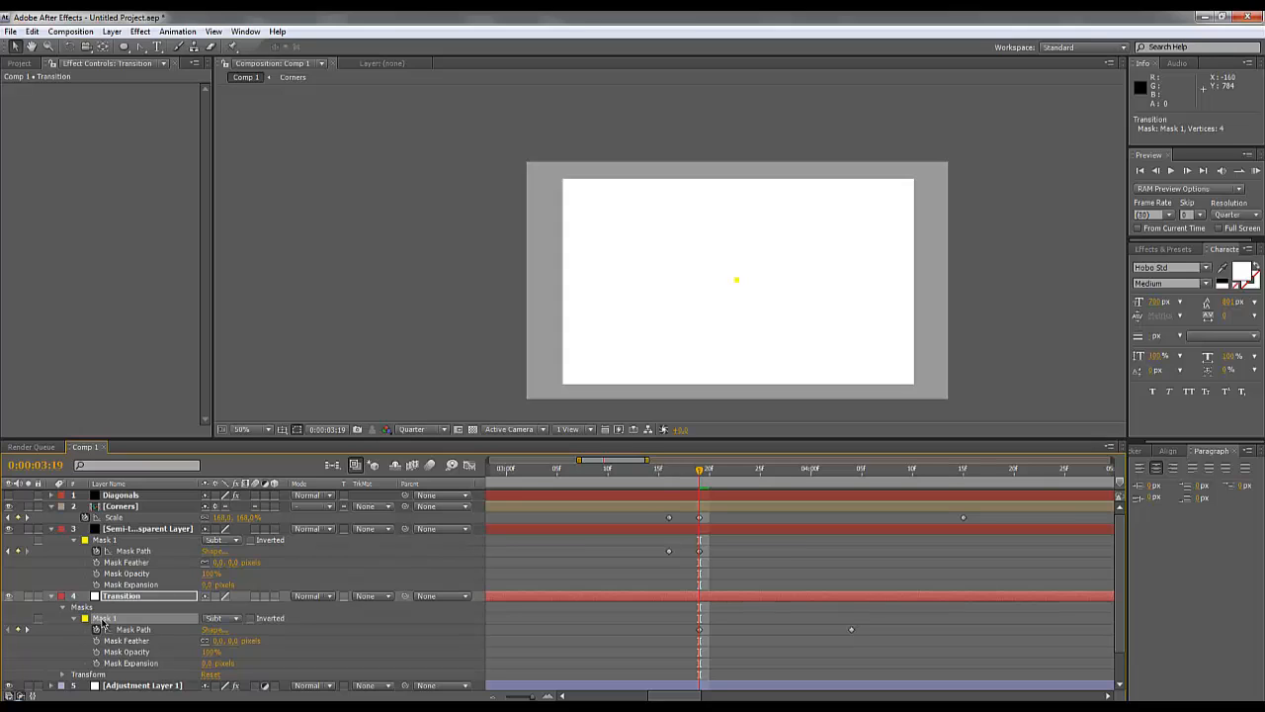
key("Delete")
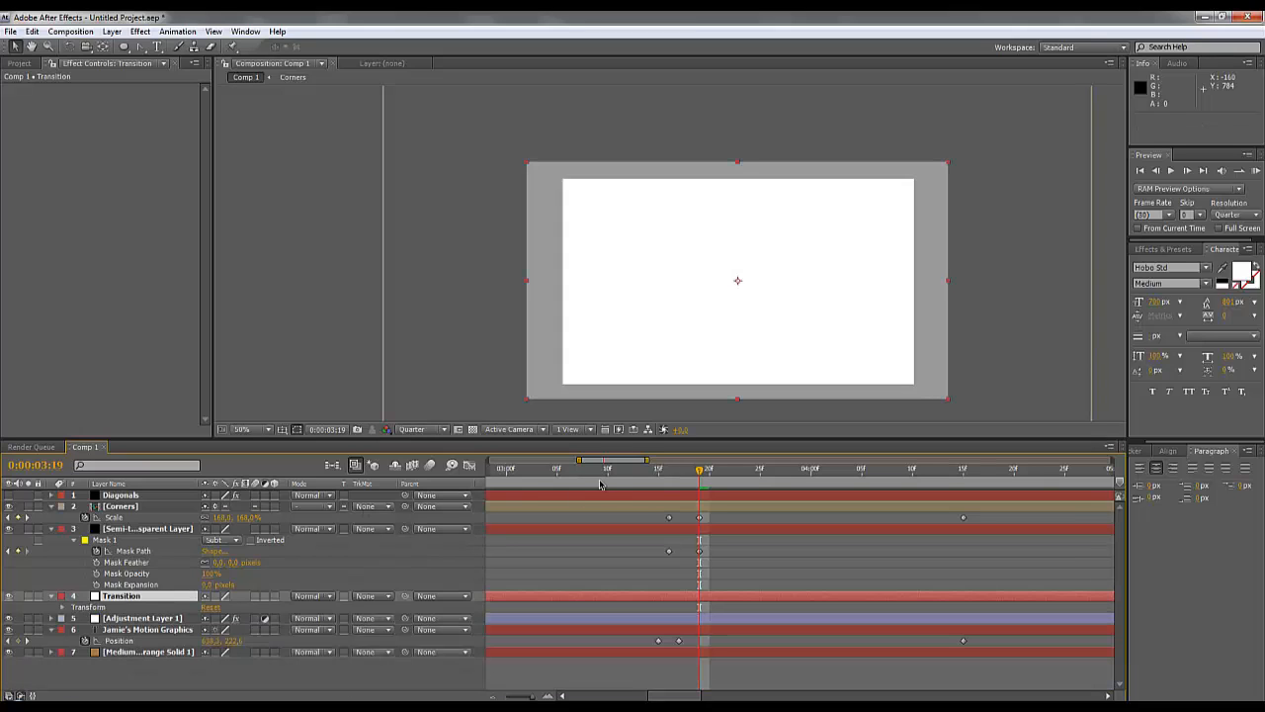
Paste the copied mask onto the Transition layer at 0:00:00:00, try moving its first Mask Path keyframe and undo that move.
left_click_drag(593, 471, 303, 524)
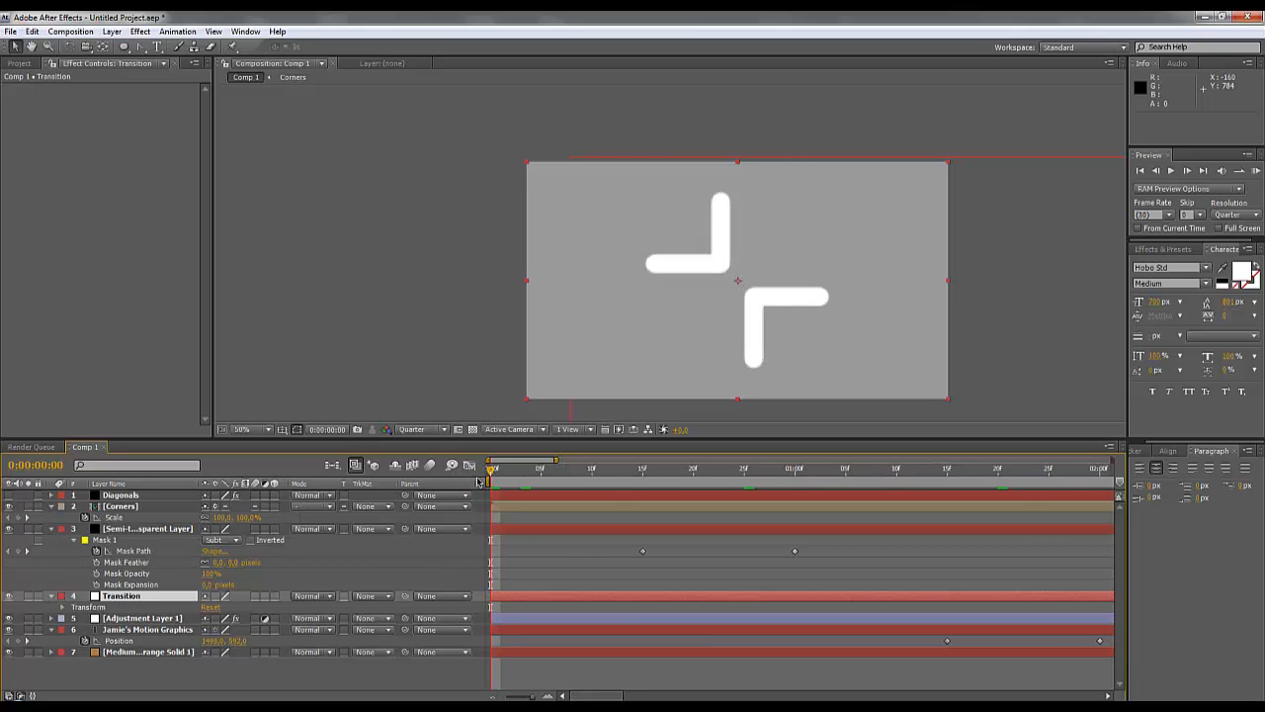
key("ctrl+z")
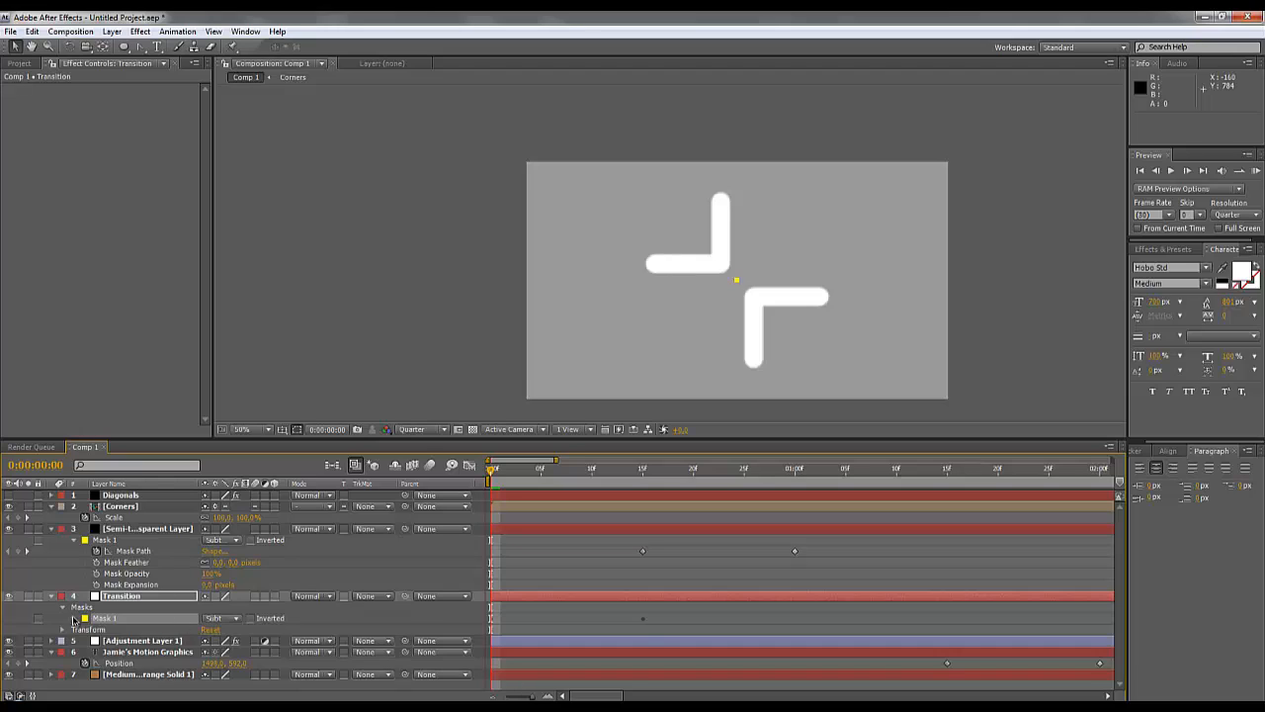
key("m")
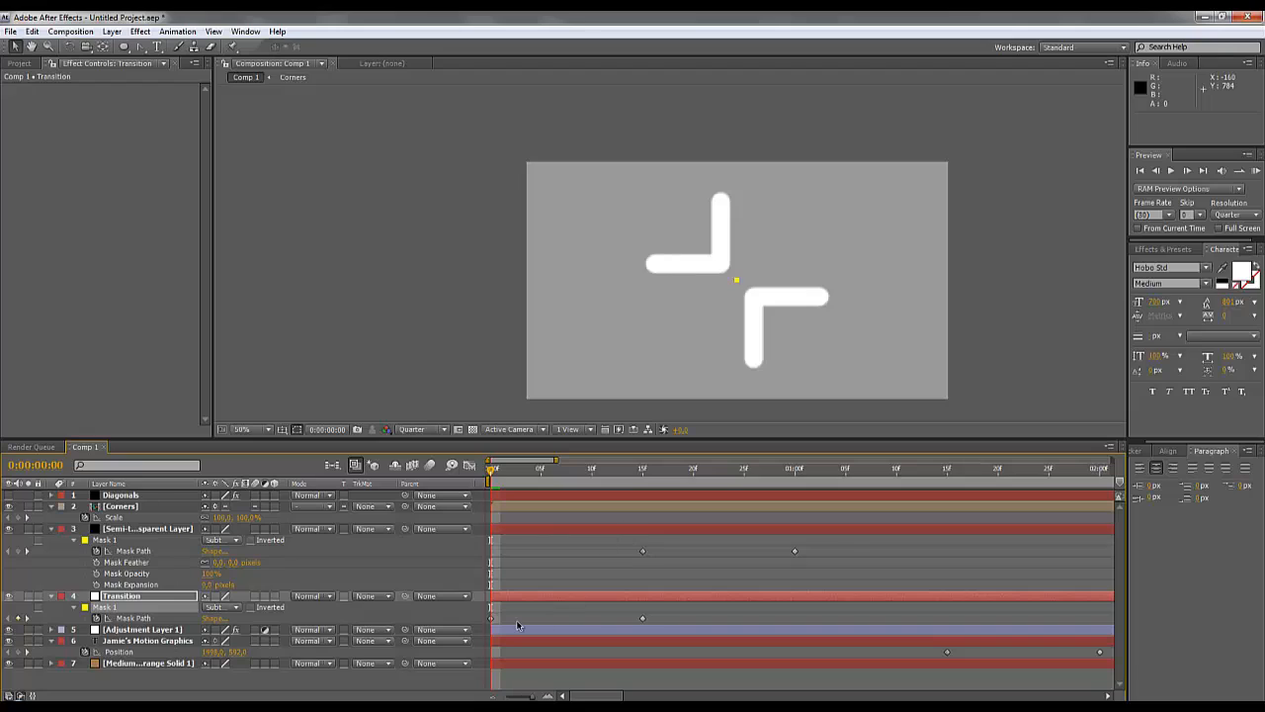
left_click_drag(492, 620, 593, 621)
key("ctrl+z")
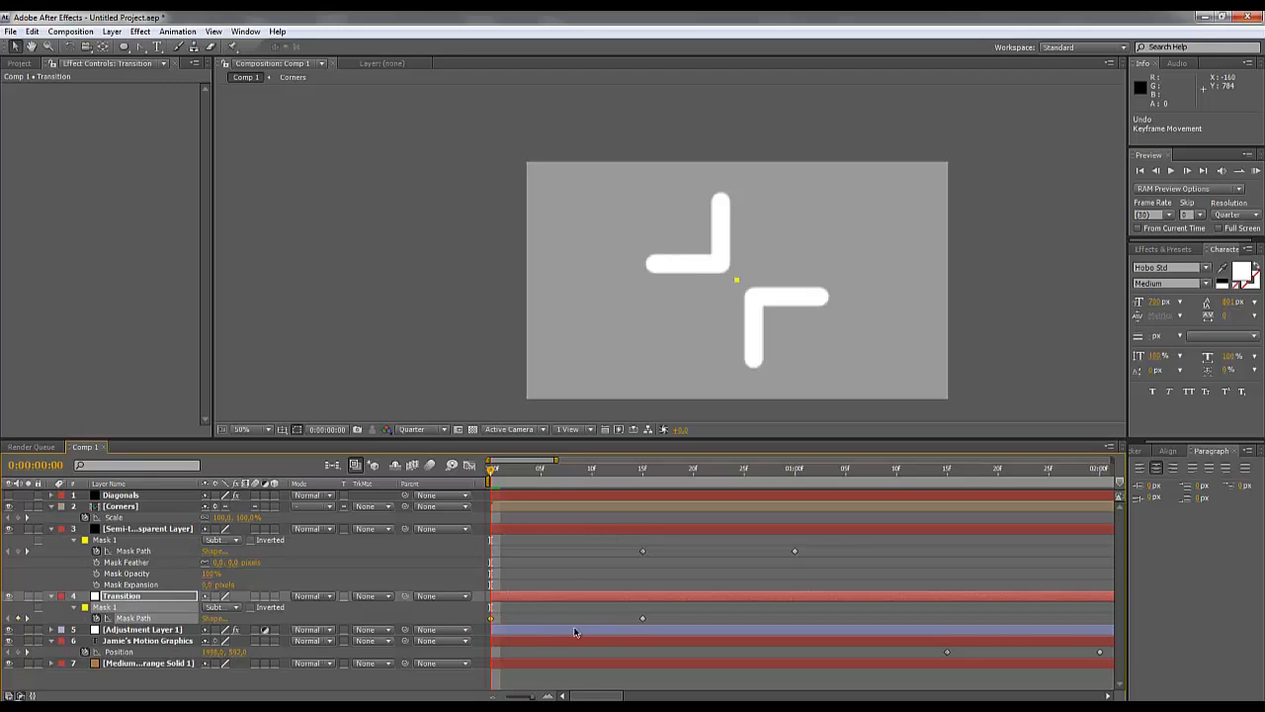
Paste the animated mask onto the Transition layer at 0:00:00:15 to match the Semi-transparent Layer's timing, and check it at 0:00:03:19.
left_click(651, 471)
left_click_drag(650, 476, 643, 480)
key("ctrl+v")
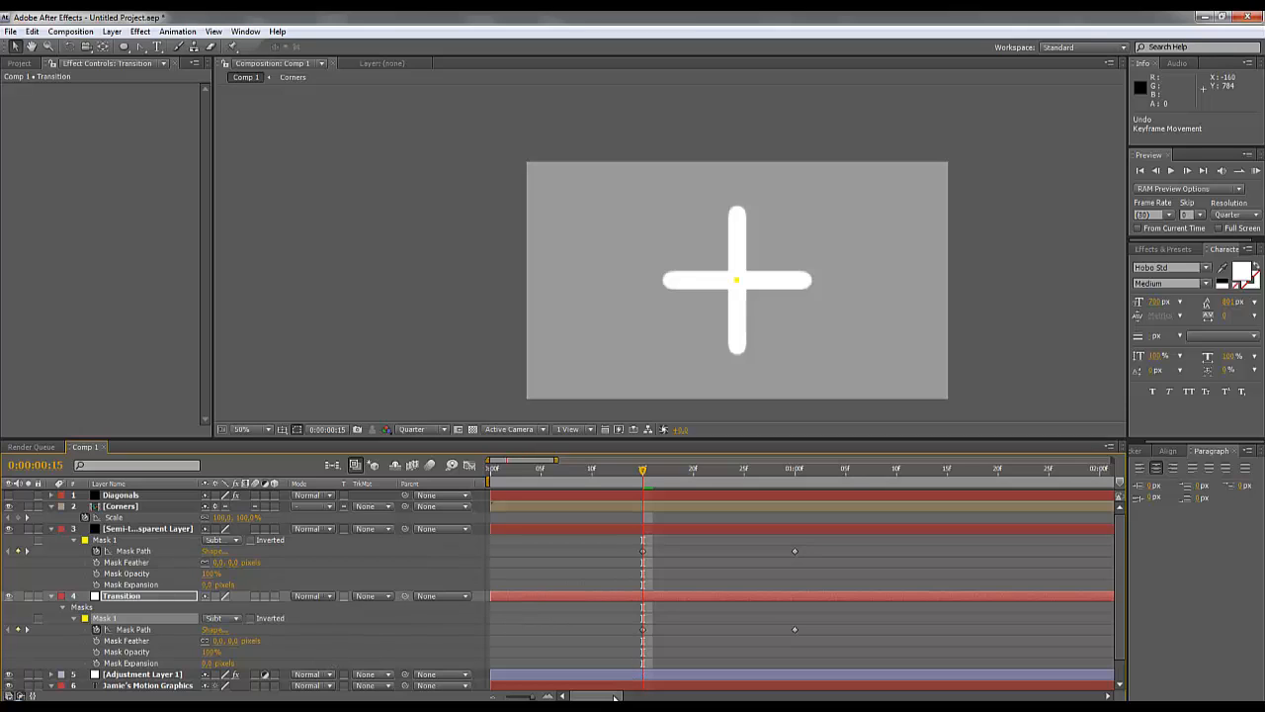
left_click_drag(624, 696, 717, 695)
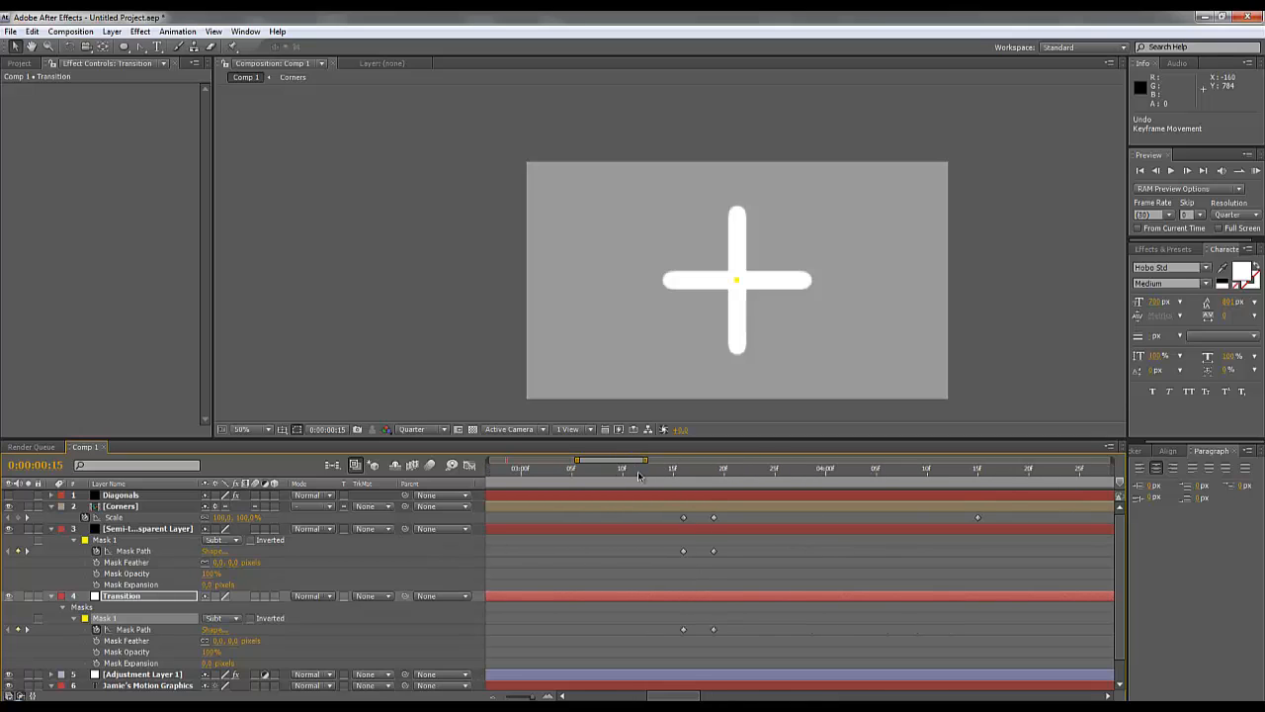
left_click_drag(637, 474, 714, 529)
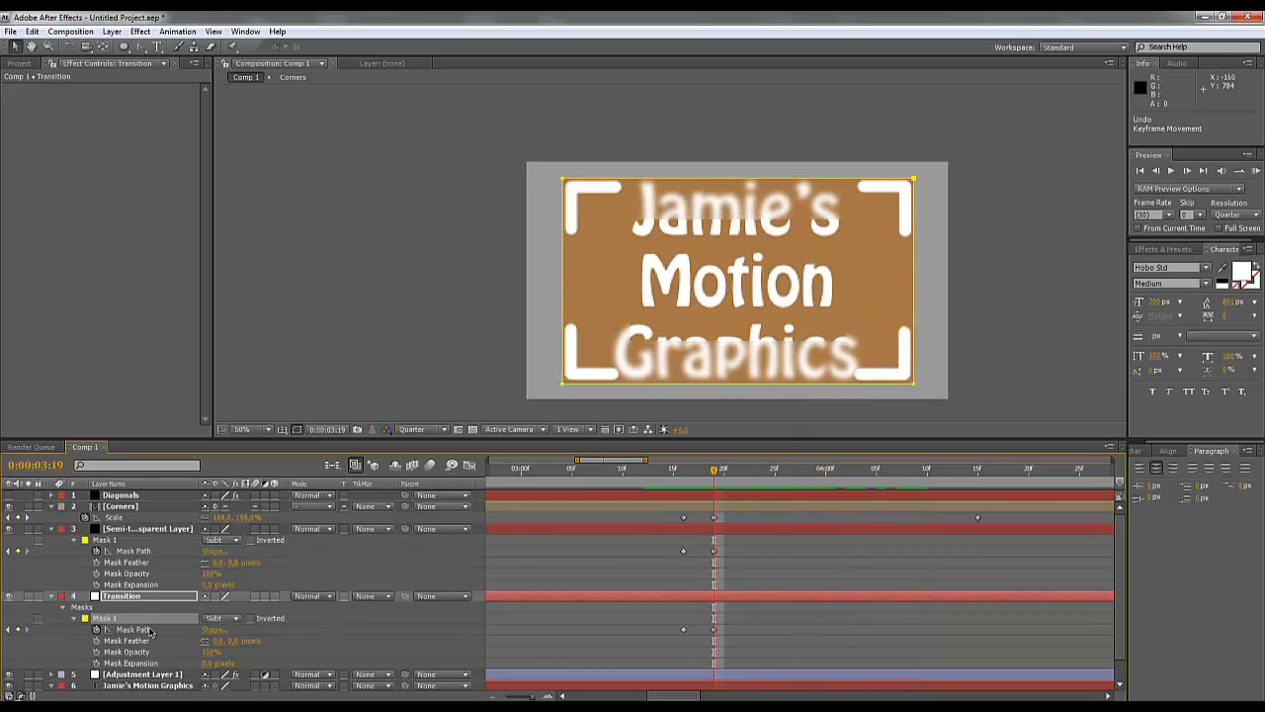
Change the Transition layer's solid color to black (000000) in its solid settings.
left_click(130, 599)
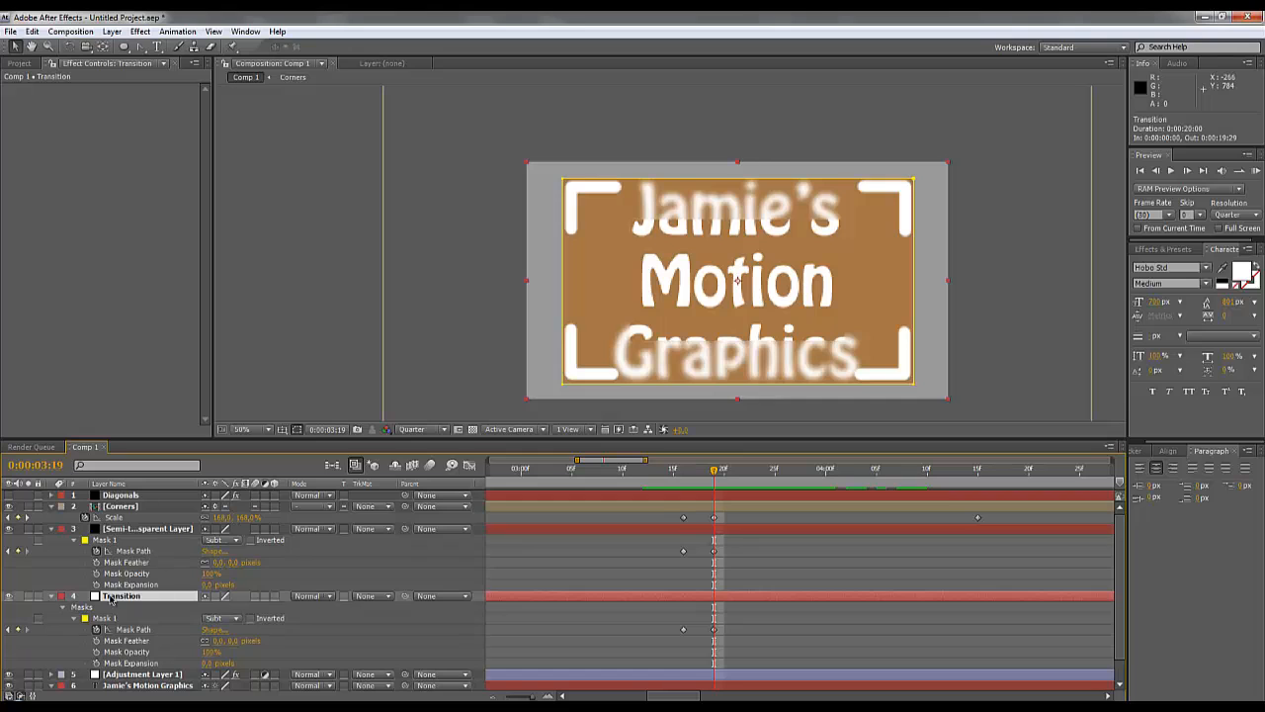
left_click(111, 31)
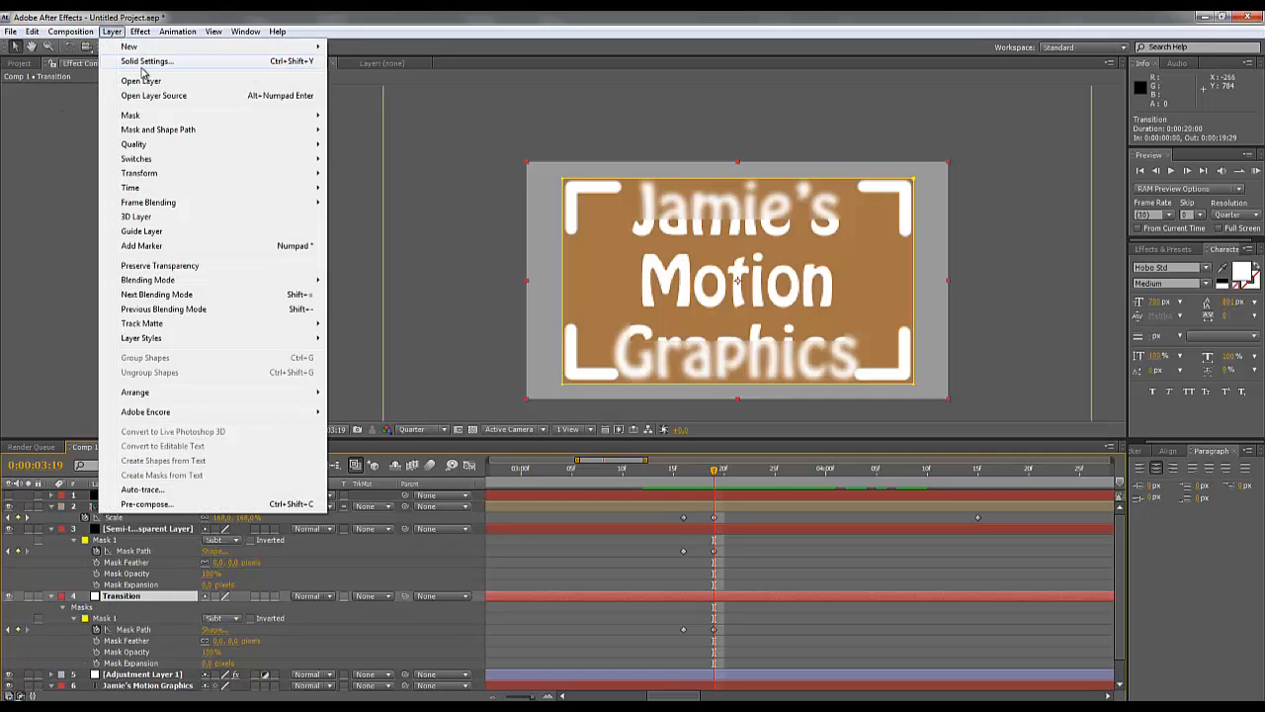
left_click(145, 62)
left_click(1123, 526)
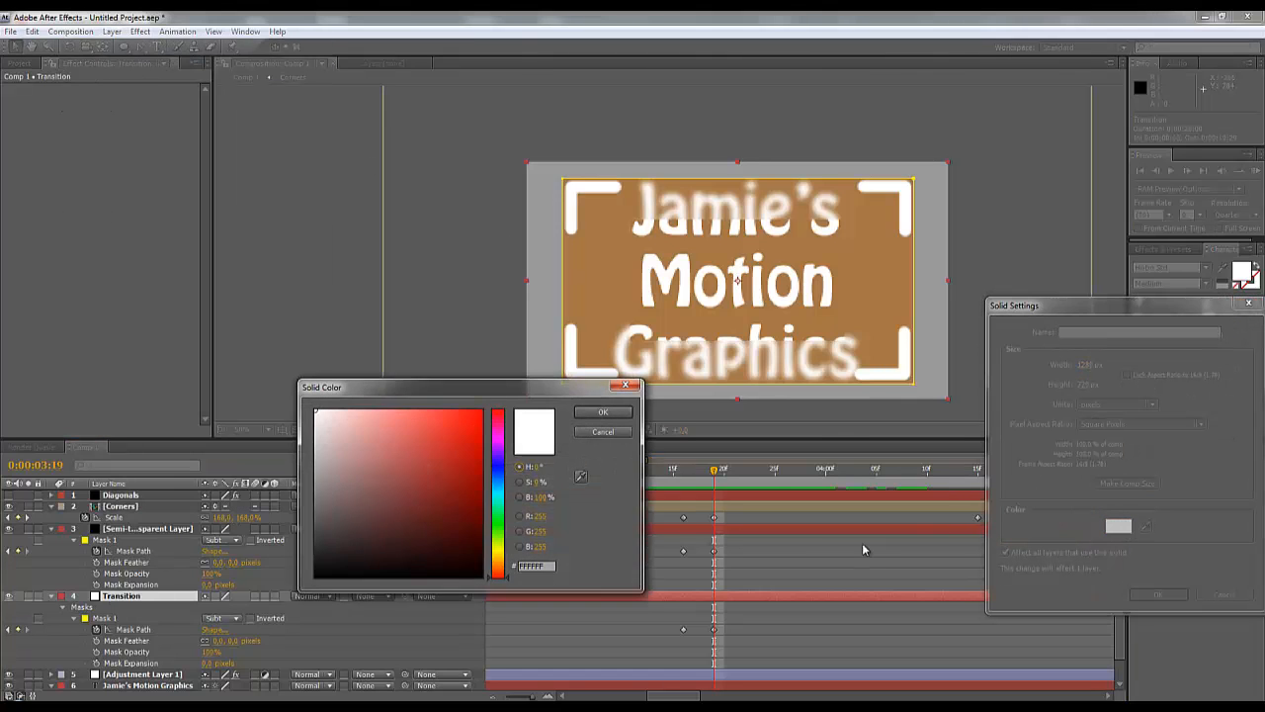
left_click_drag(413, 536, 251, 617)
left_click(597, 411)
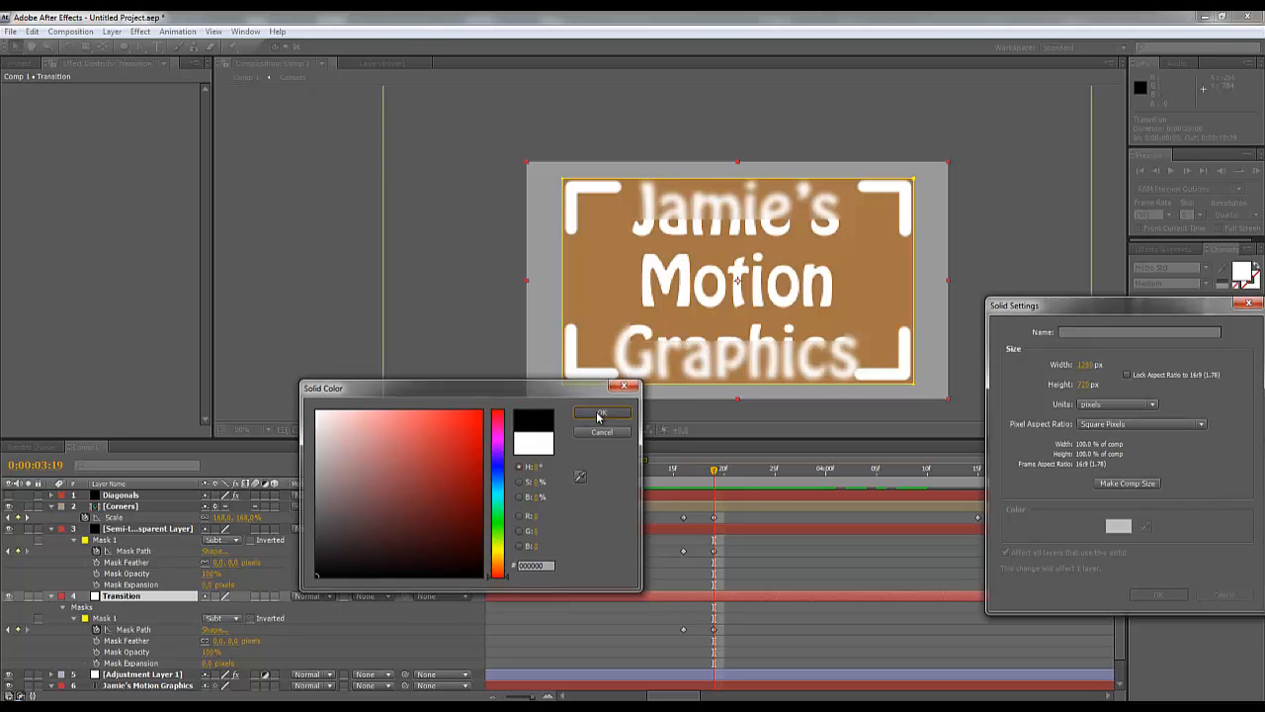
left_click(1152, 594)
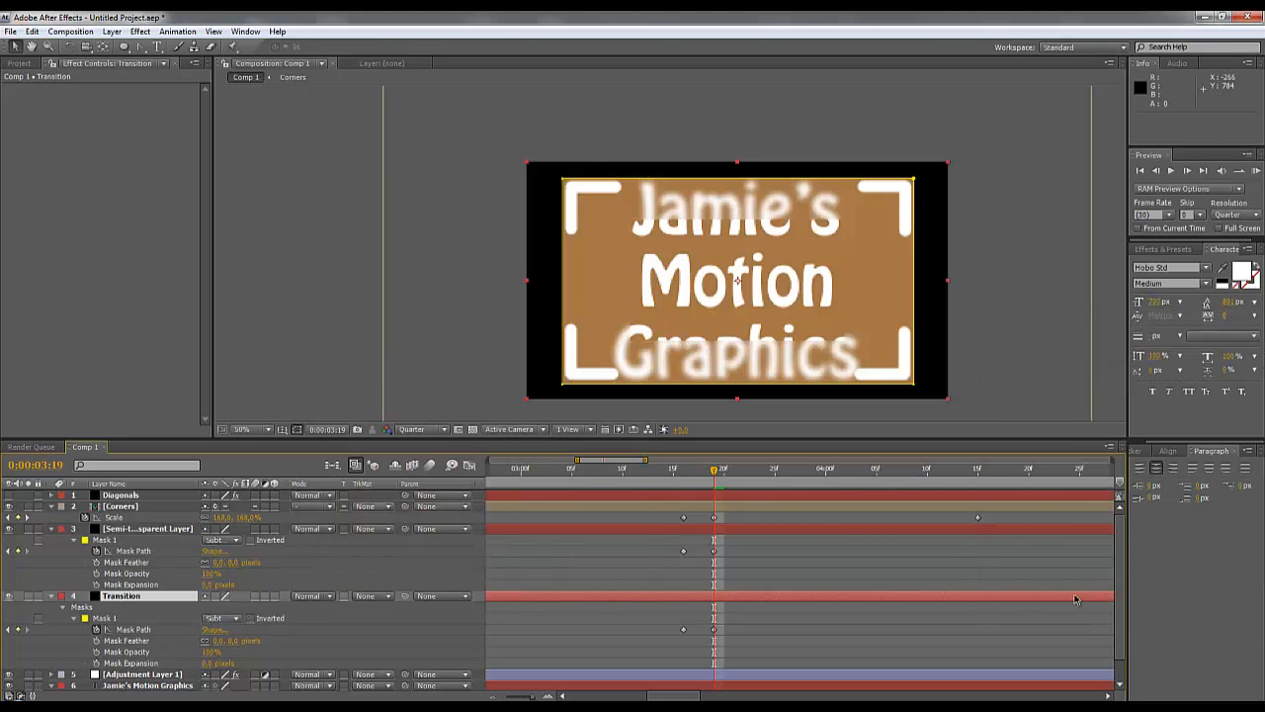
Set the Transition layer's opacity to 40%.
key("t")
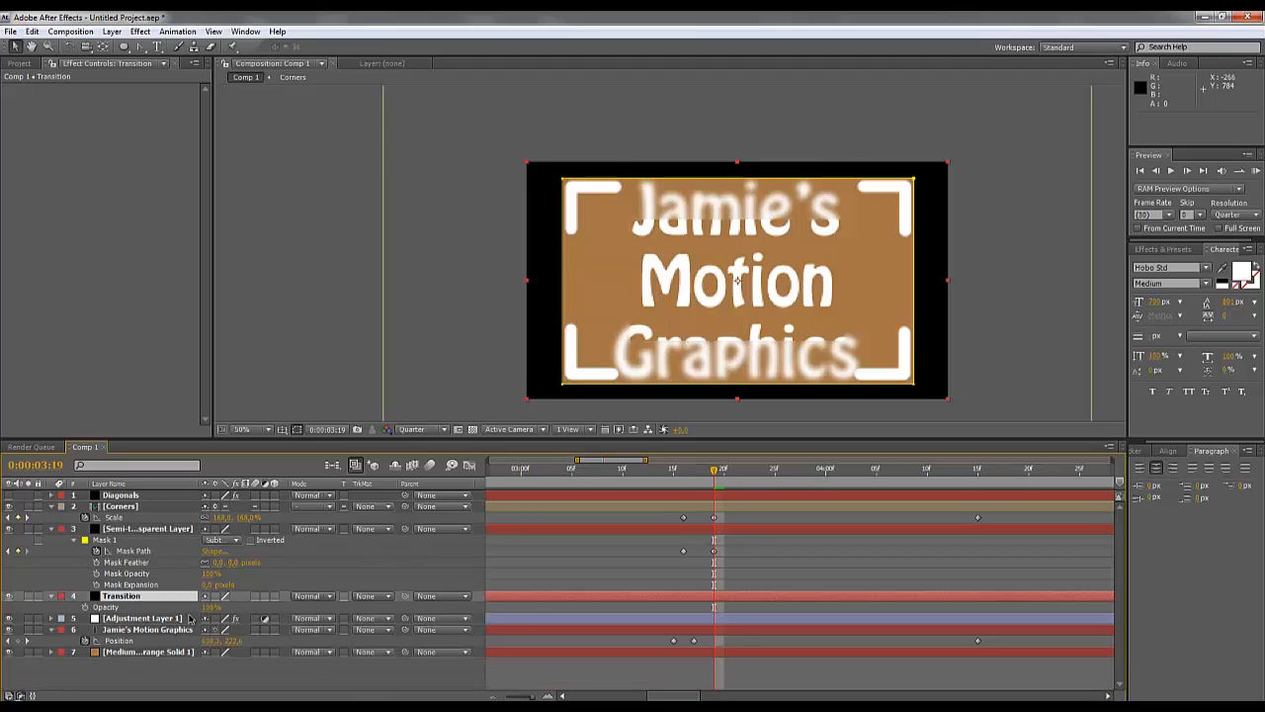
left_click_drag(204, 614, 208, 611)
left_click(206, 611)
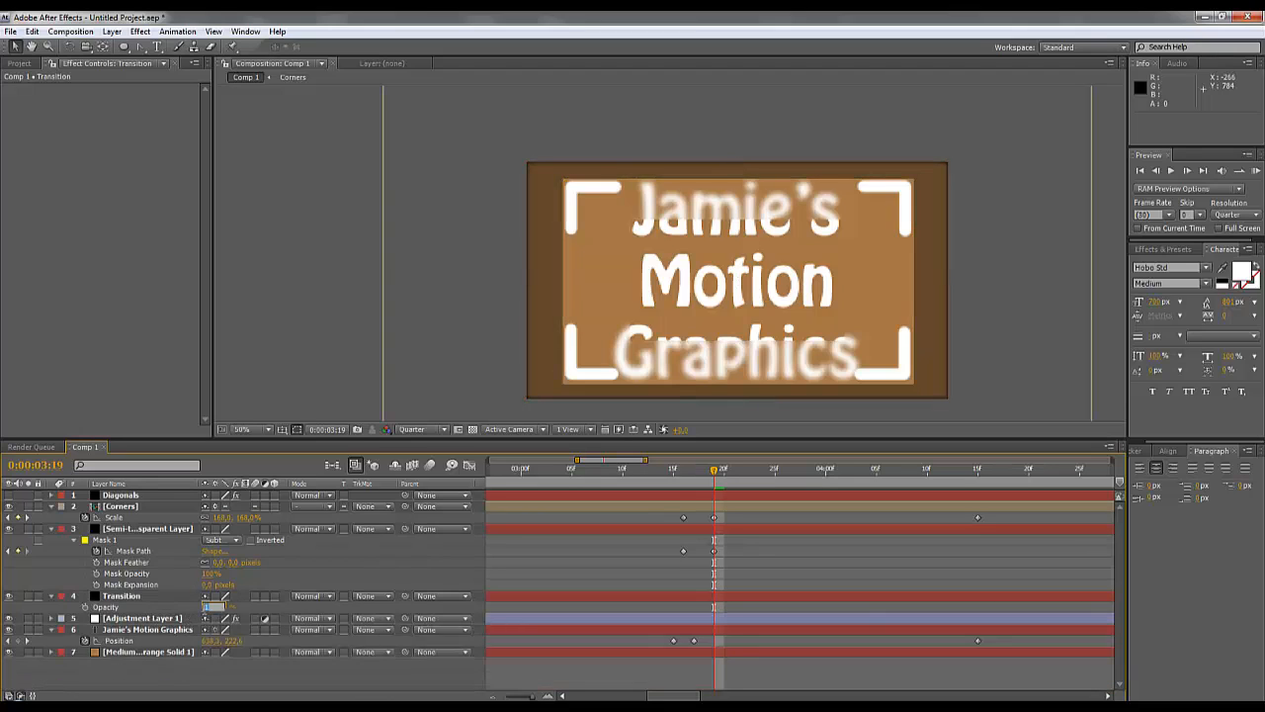
type("40")
key("Return")
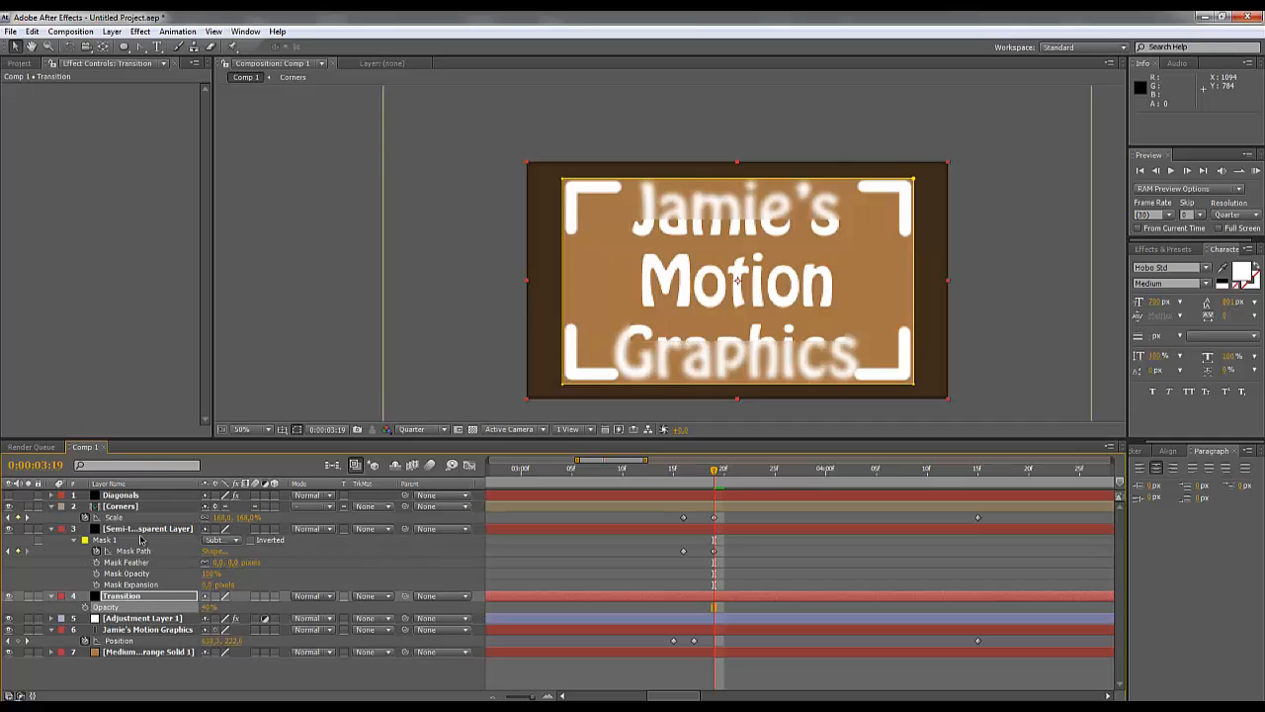
Undo the Transition layer's opacity change, black color and pasted masks.
key("ctrl+z")
key("ctrl+z")
key("ctrl+z")
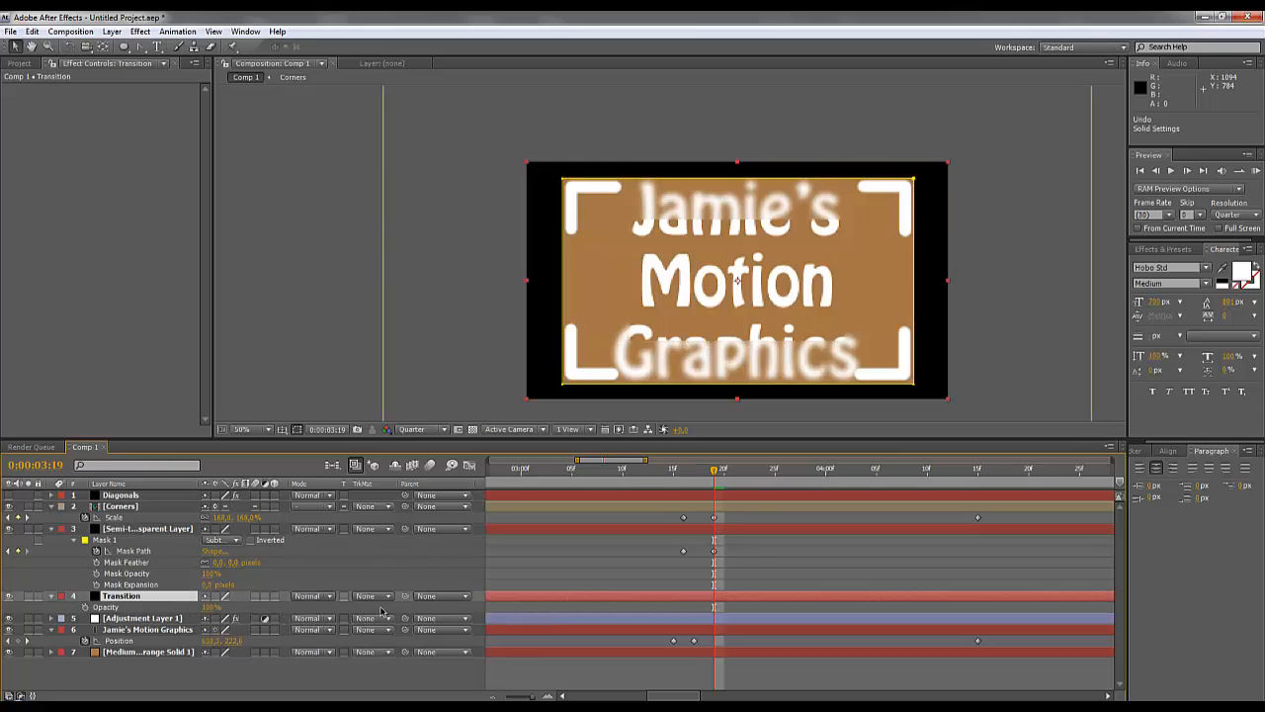
key("ctrl+z")
key("ctrl+z")
key("ctrl+z")
key("ctrl+z")
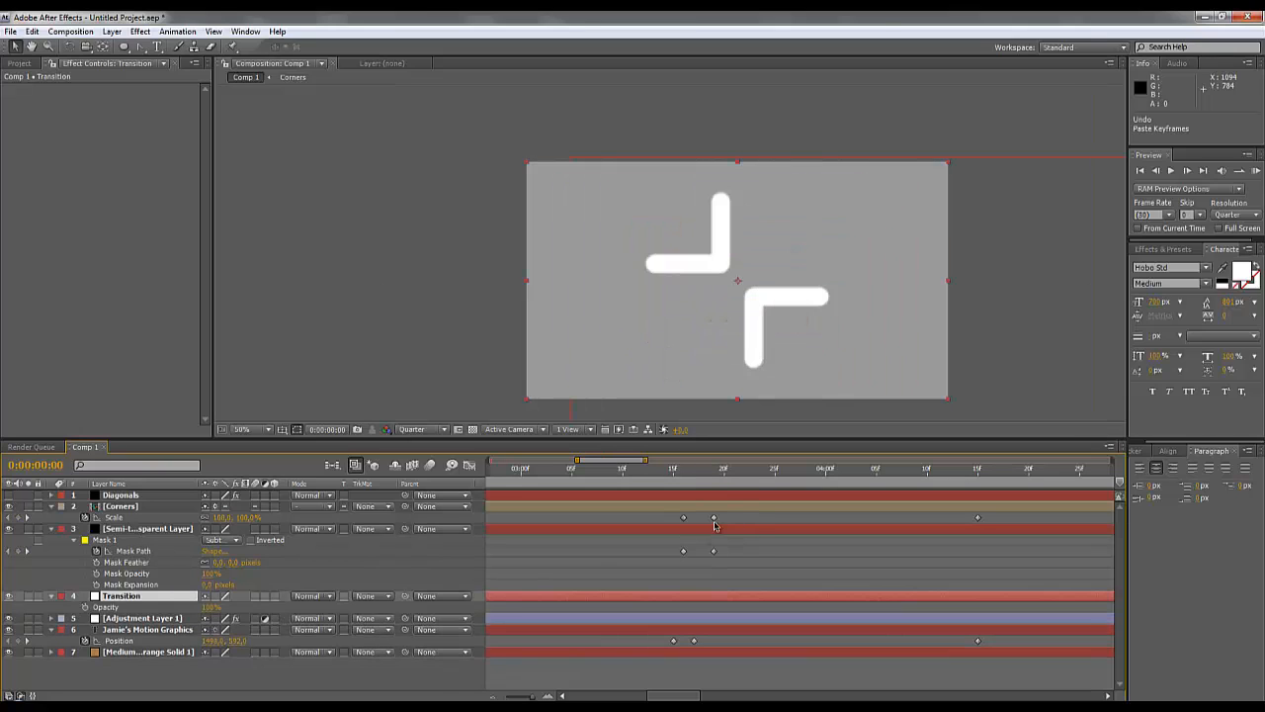
Undo the Transition layer's mask deletion and earlier pastes, back through the Semi-transparent Layer's pasted Mask Path keyframe at 0:00:03:16.
key("ctrl+z")
key("ctrl+z")
key("ctrl+z")
left_click(765, 529)
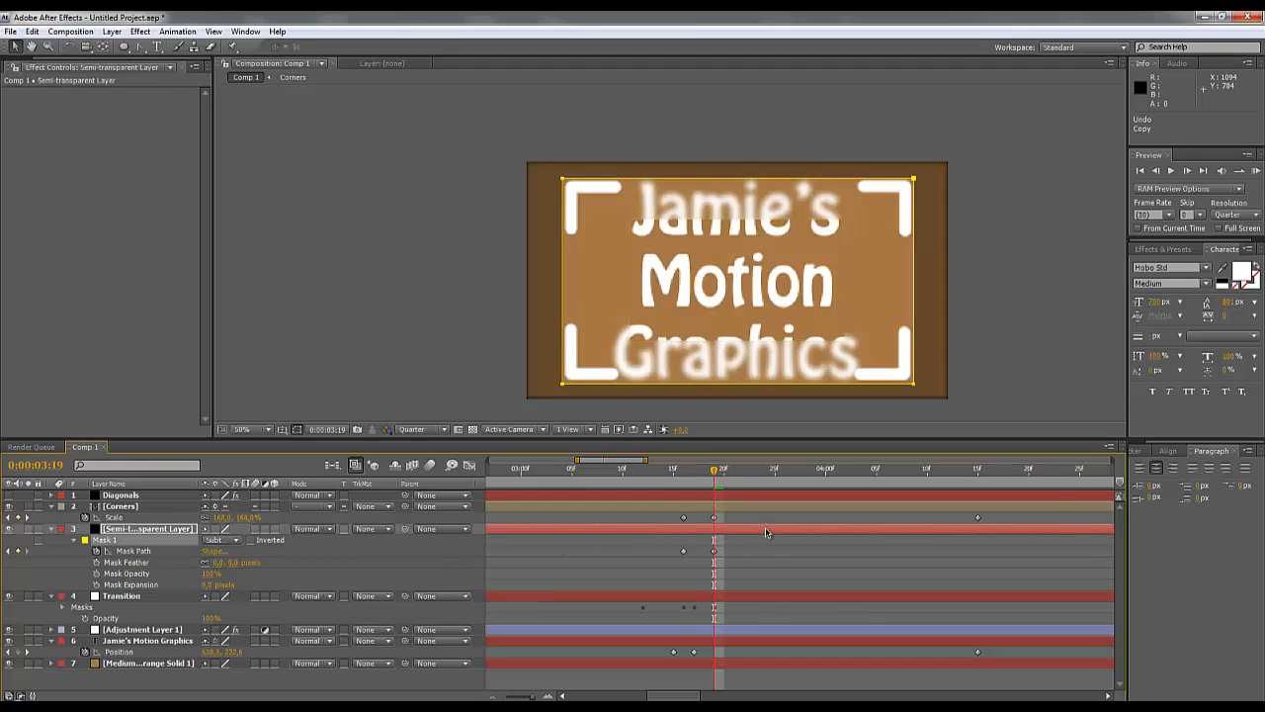
key("ctrl+z")
key("ctrl+z")
key("ctrl+z")
key("ctrl+z")
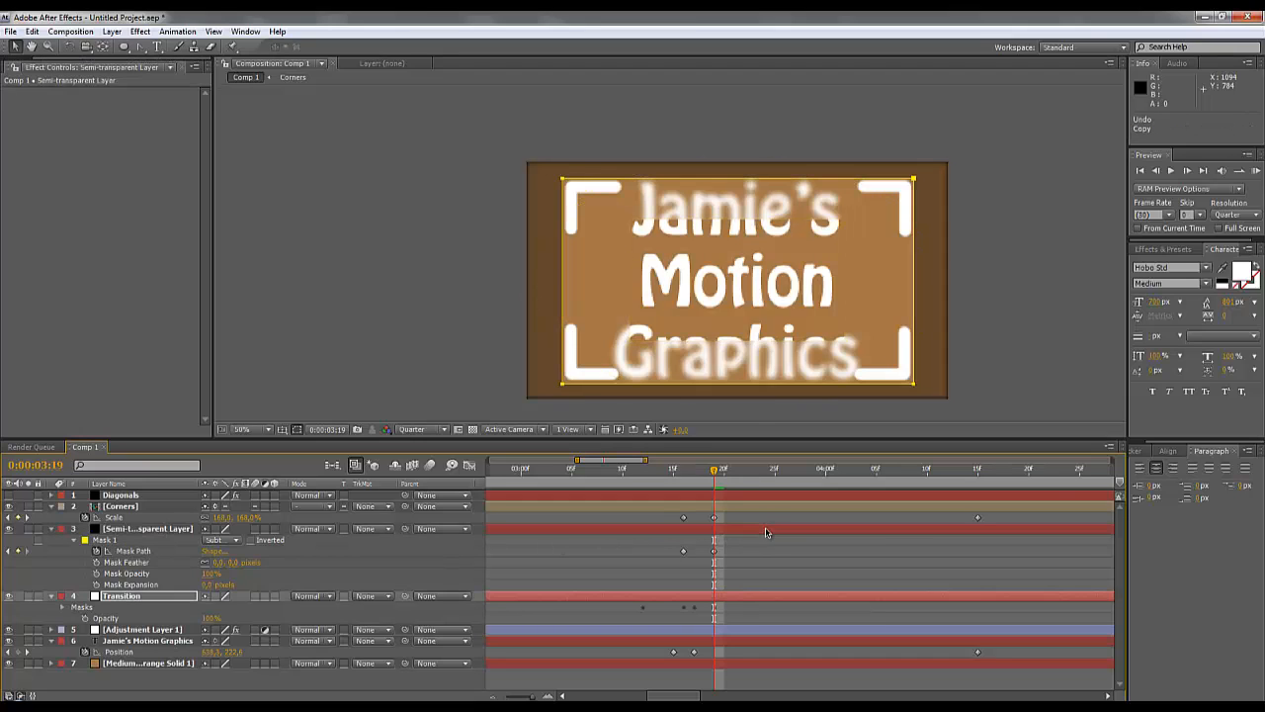
key("ctrl+z")
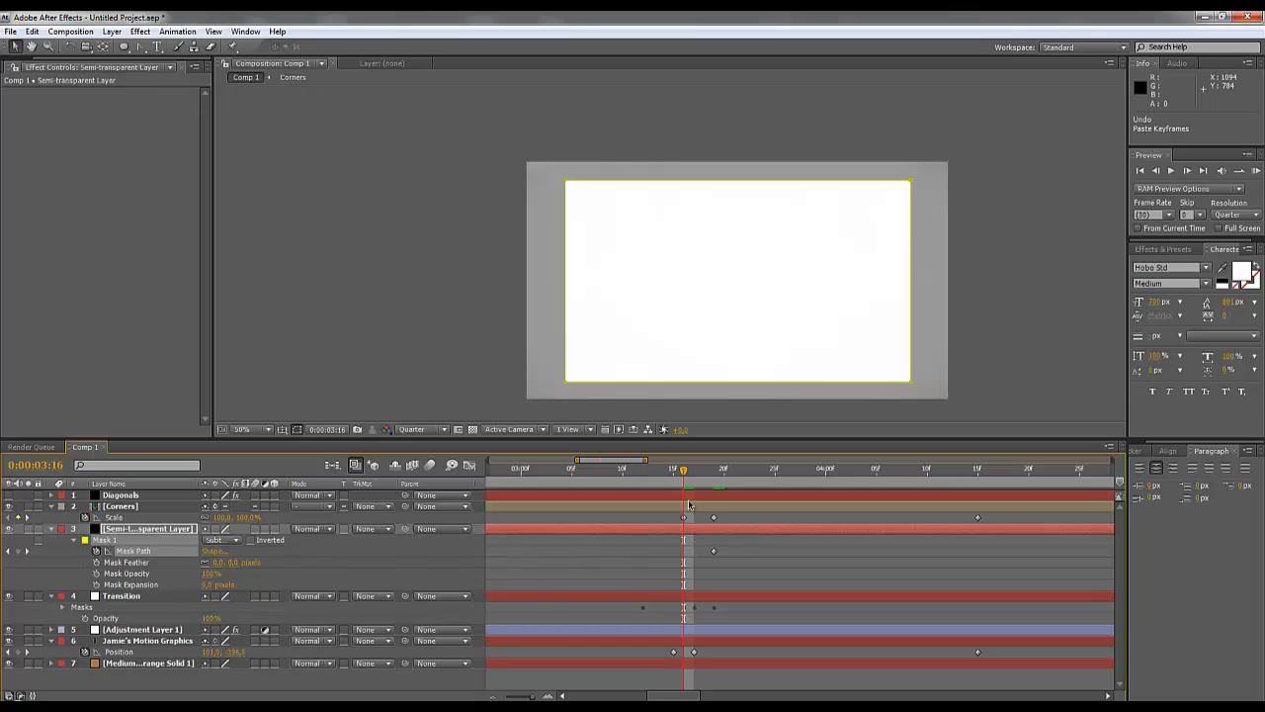
Copy the mask of the Semi-transparent Layer and paste it onto Adjustment Layer 1 at 0:00:03:15.
key("space")
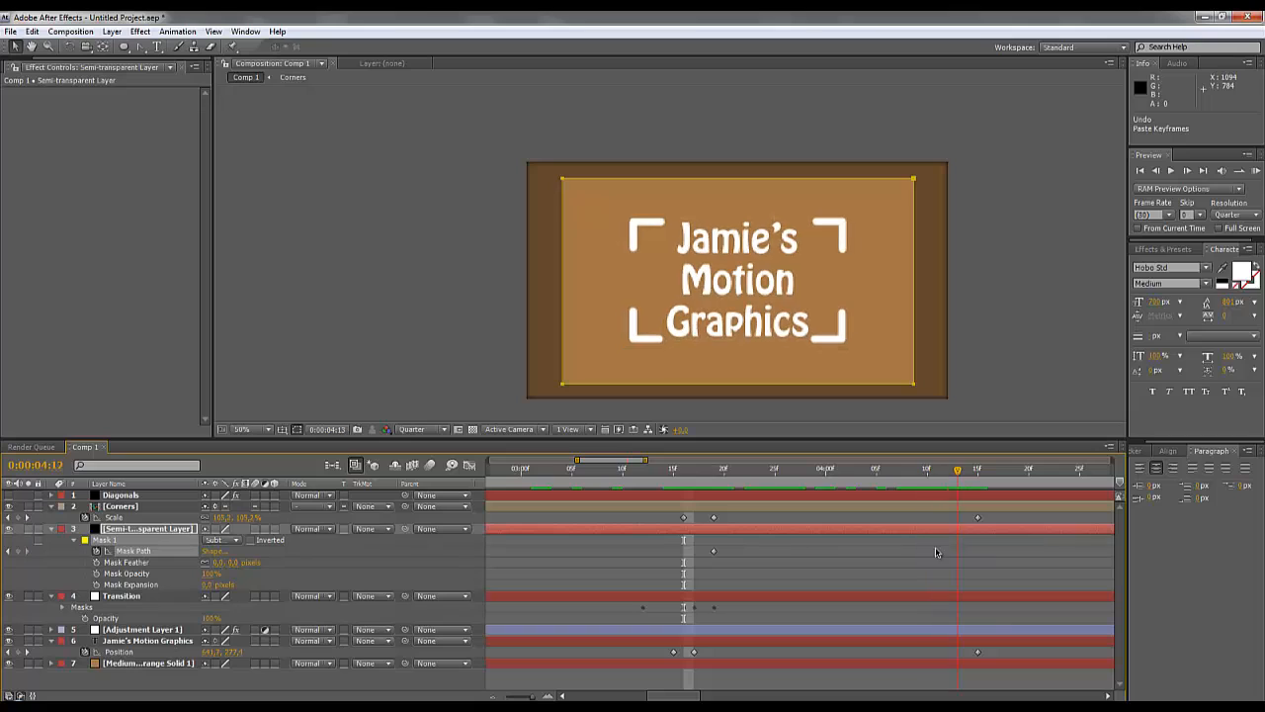
left_click(109, 542)
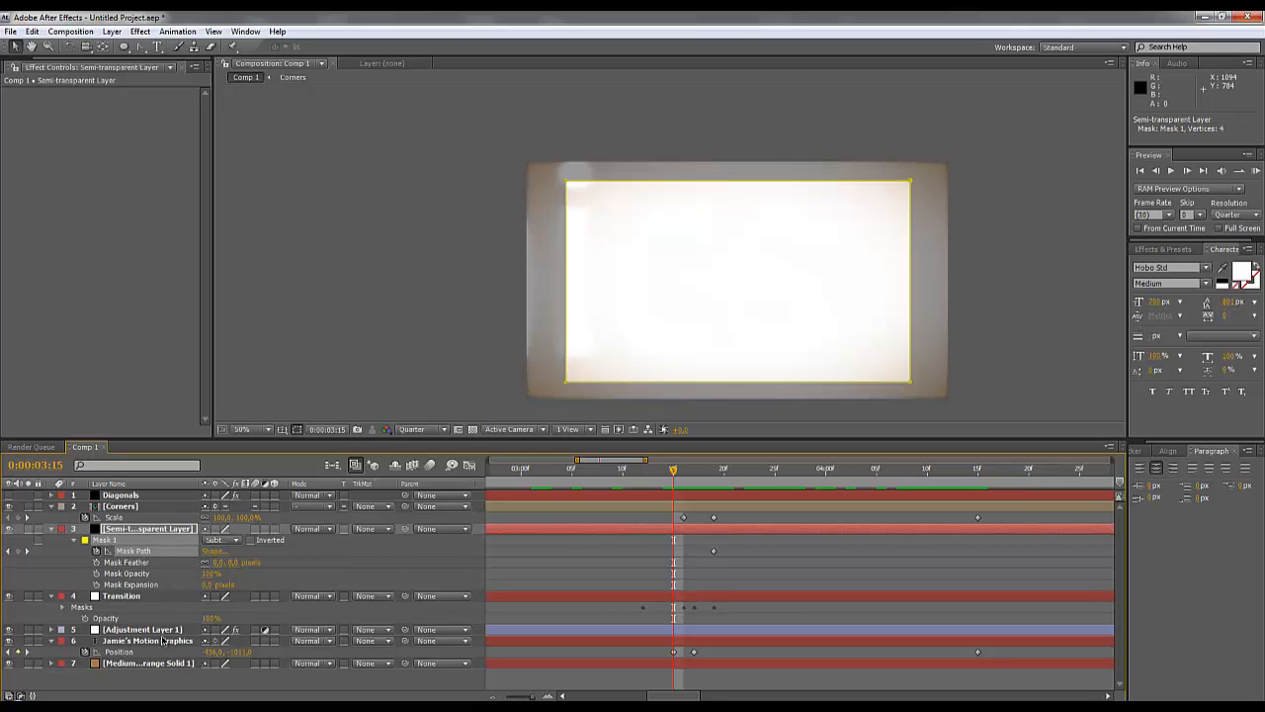
key("ctrl+c")
left_click(145, 630)
key("ctrl+v")
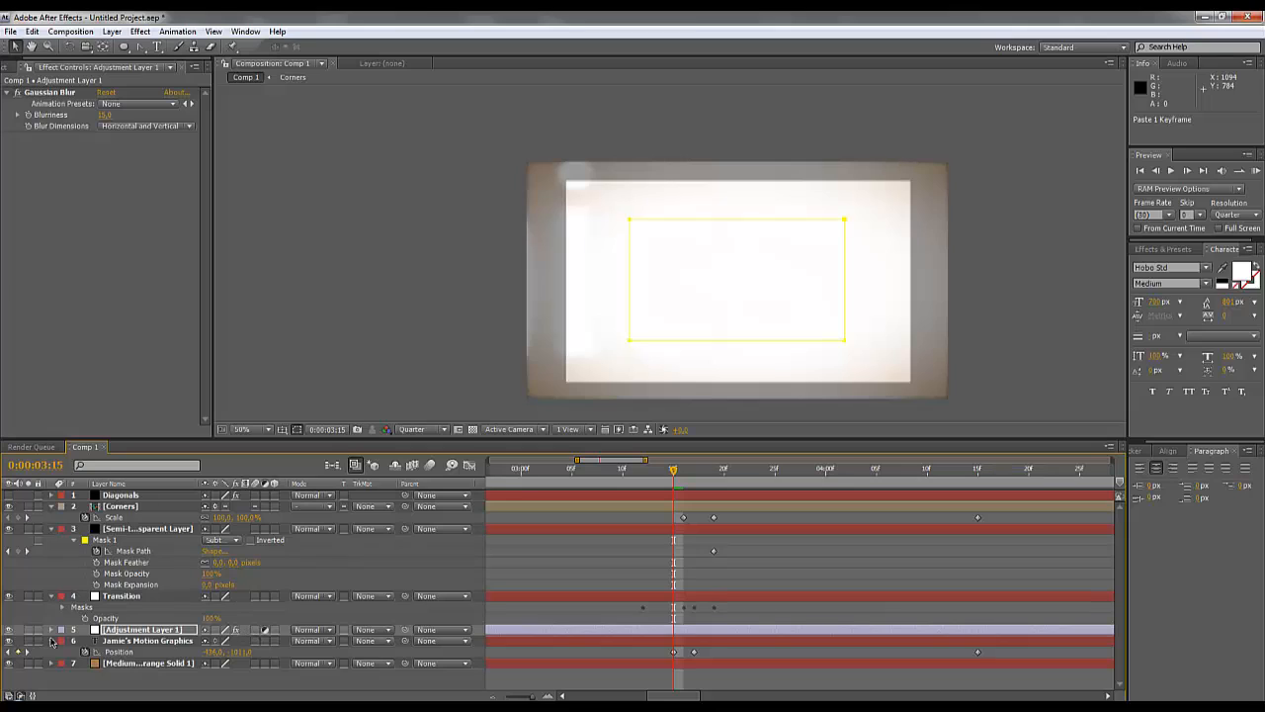
Expand the masks of Adjustment Layer 1 and examine the properties and keyframes of Mask 1 and Mask 2.
left_click(52, 634)
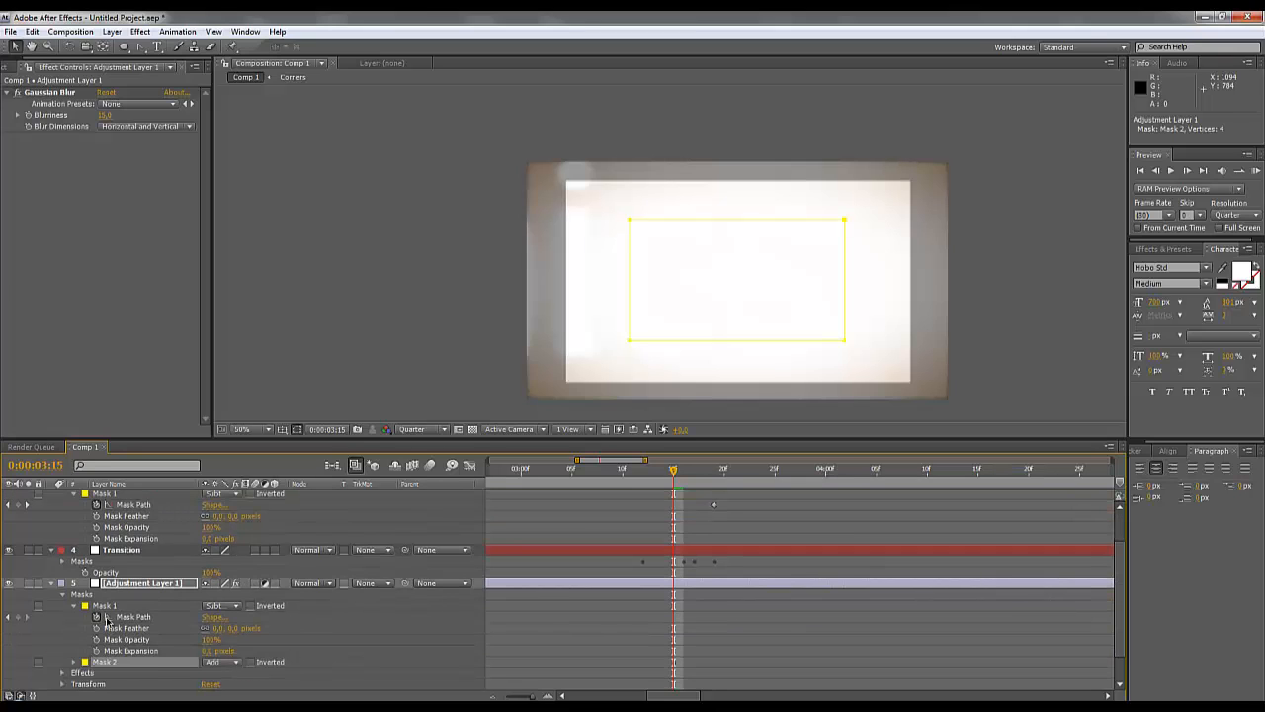
left_click(148, 605, "shift")
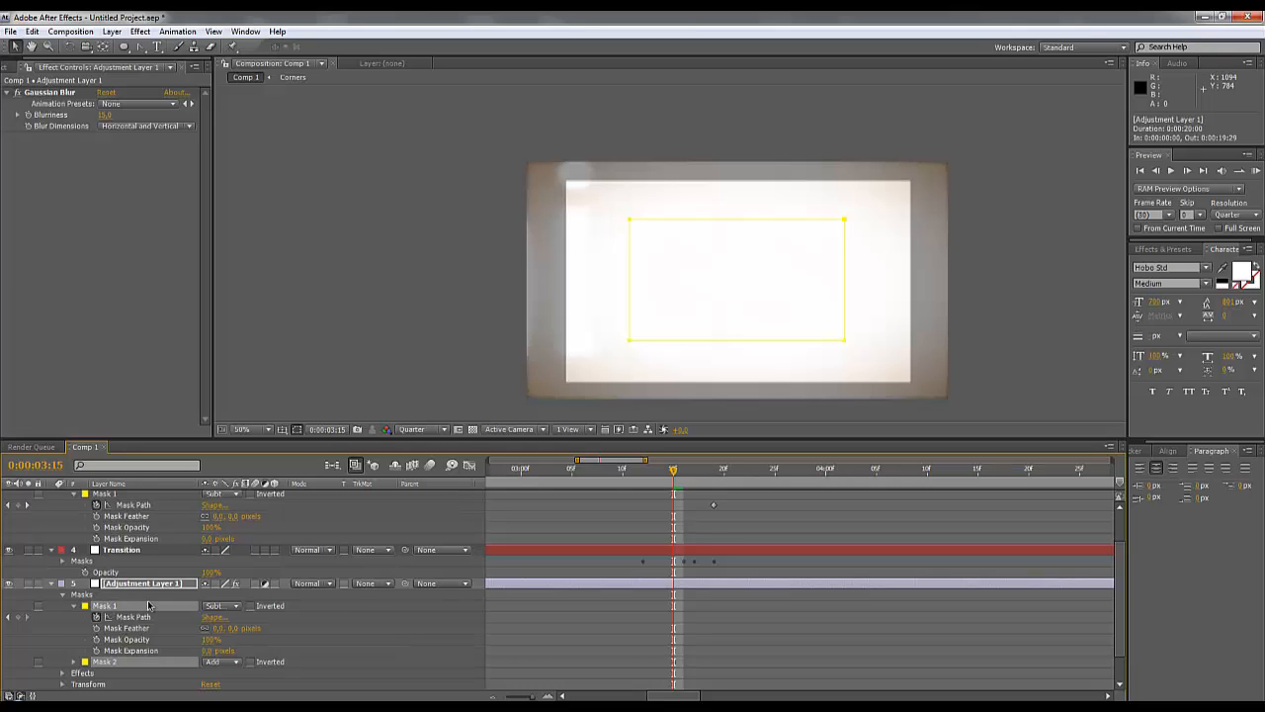
left_click(361, 646)
left_click(120, 663)
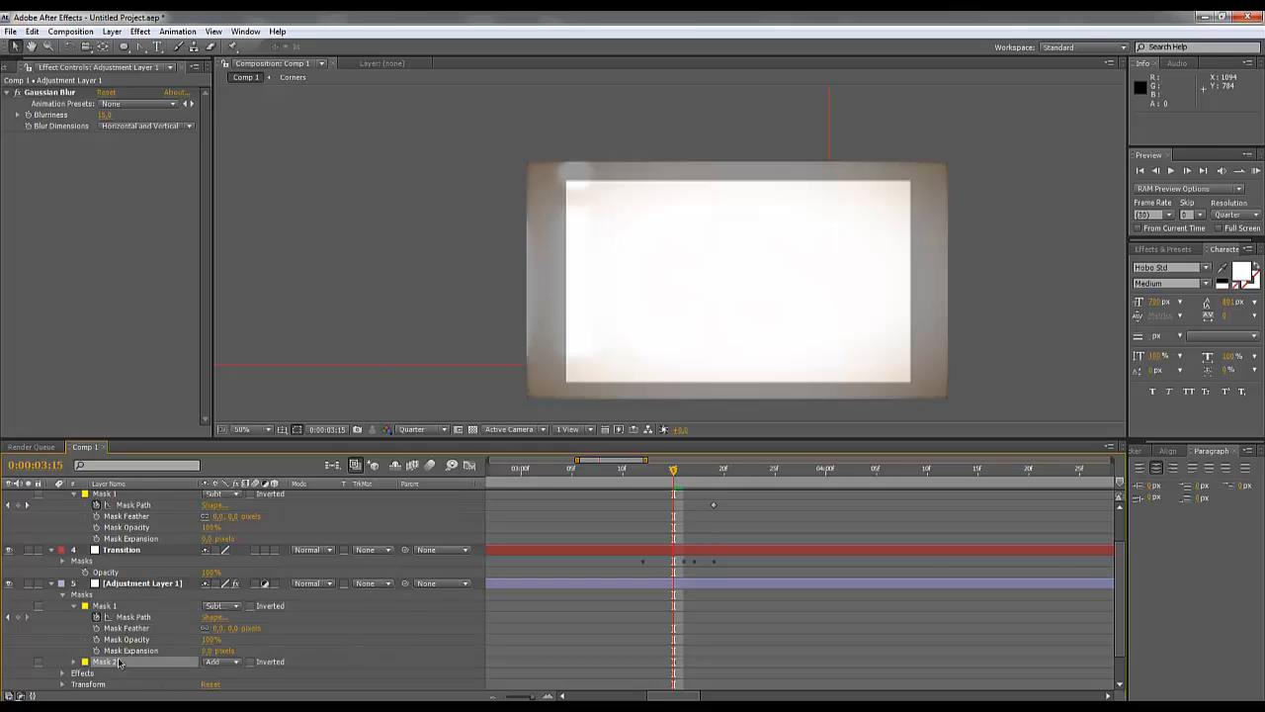
left_click(73, 661)
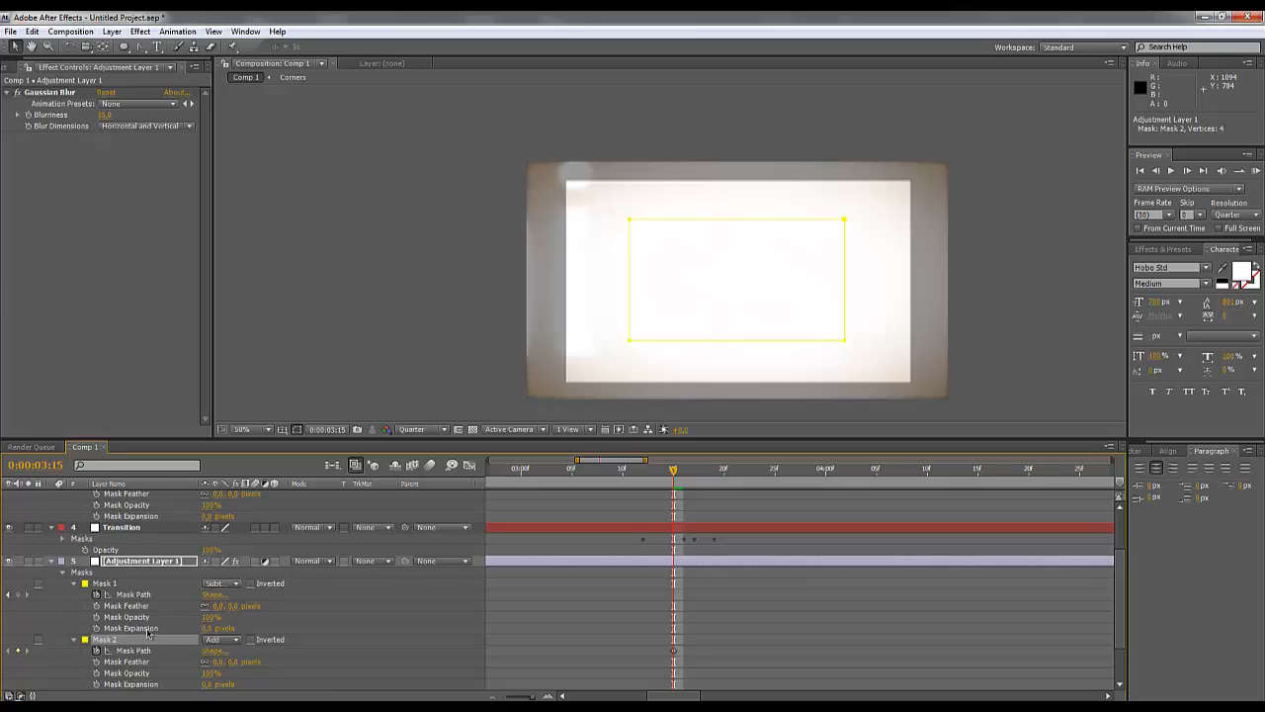
scroll(147, 635, "down", 2)
scroll(172, 623, "up", 1)
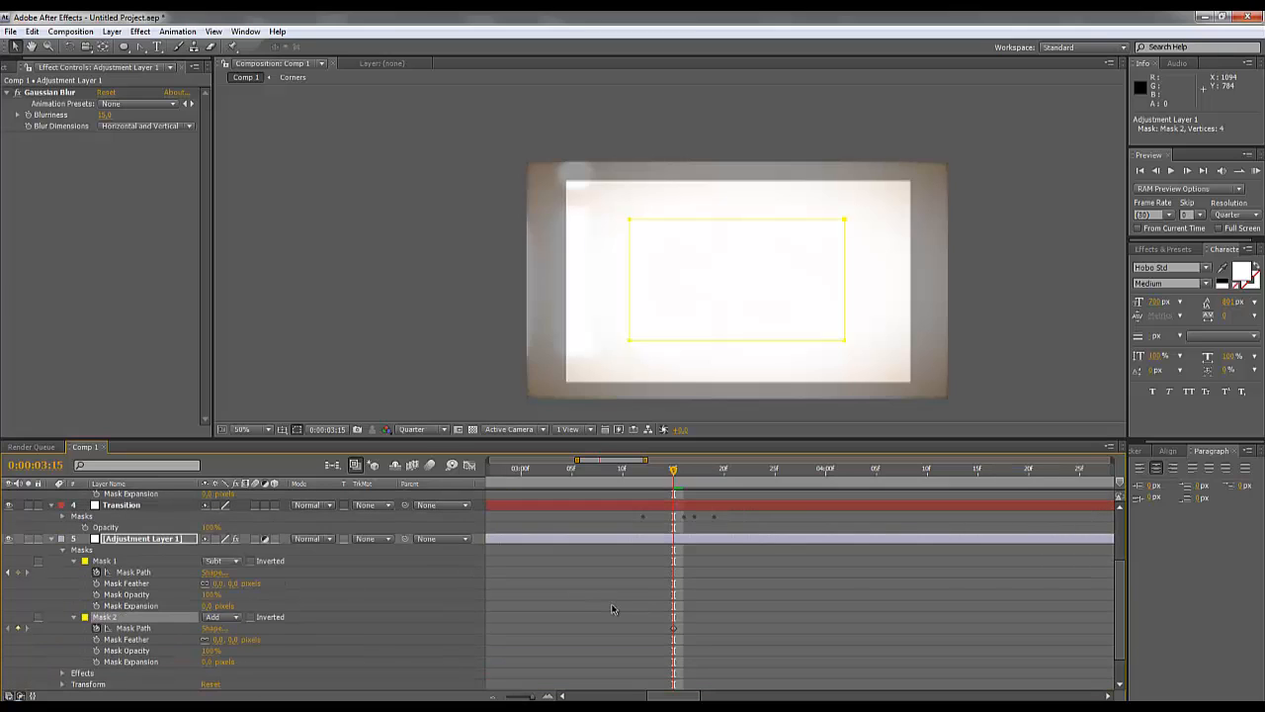
Paste the copied mask path keyframe into Mask 2 of Adjustment Layer 1 at 0:00:00:15.
left_click(543, 480)
key("Home")
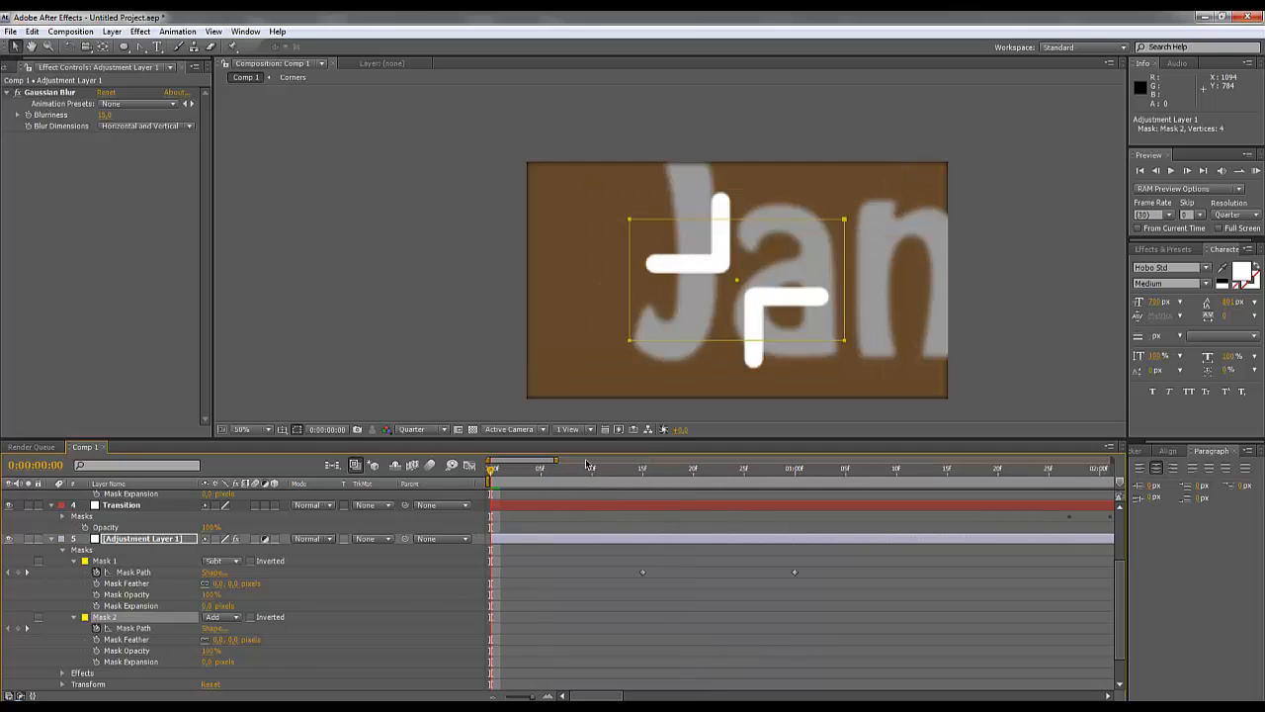
key("k")
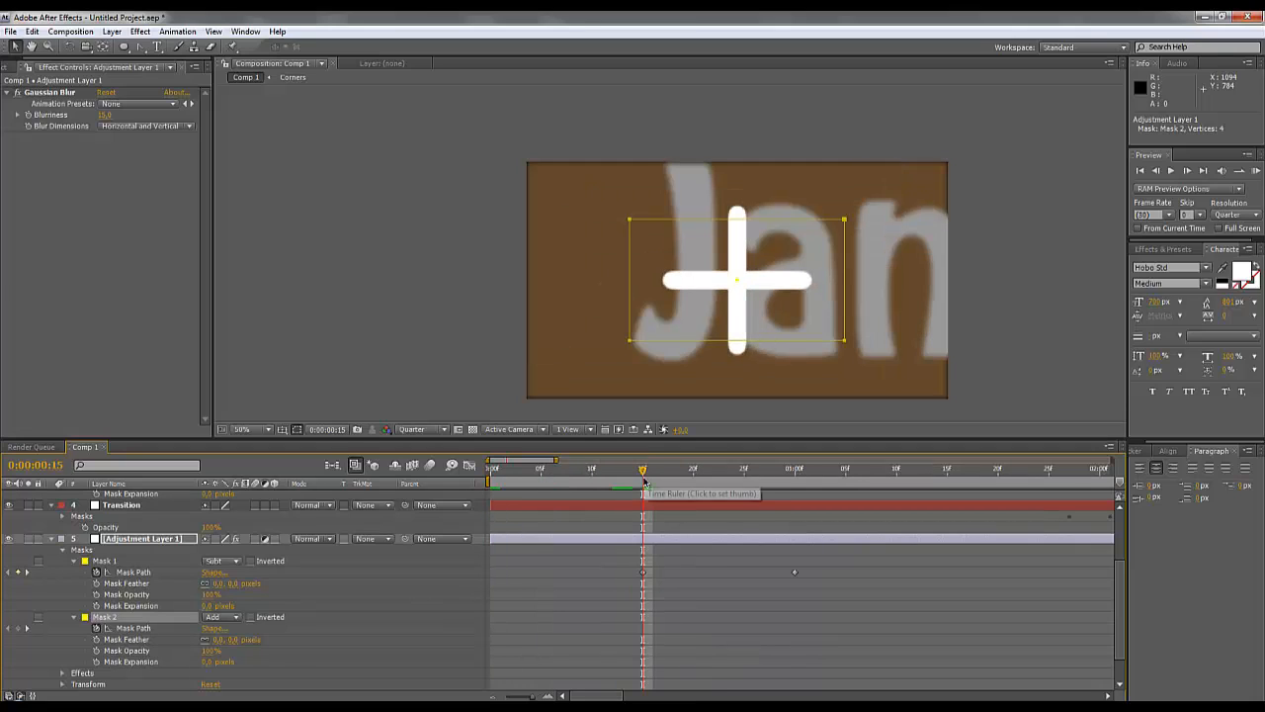
key("ctrl+v")
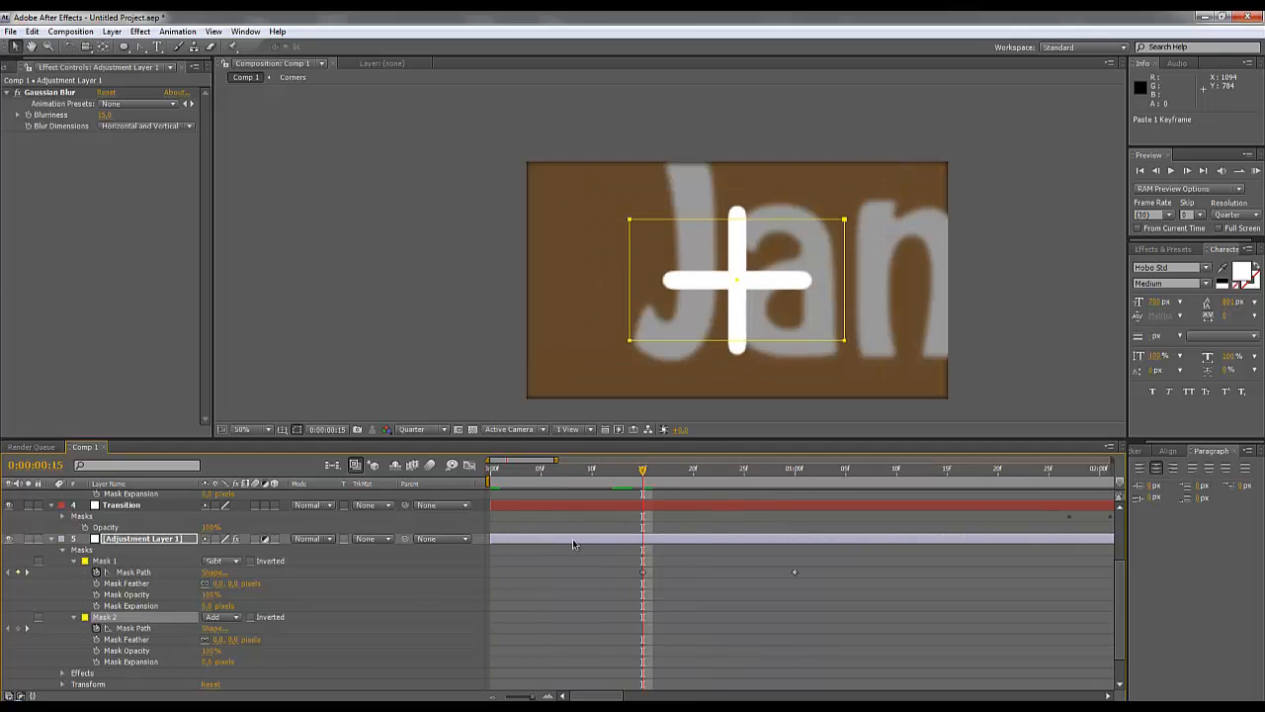
scroll(662, 571, "down", 1)
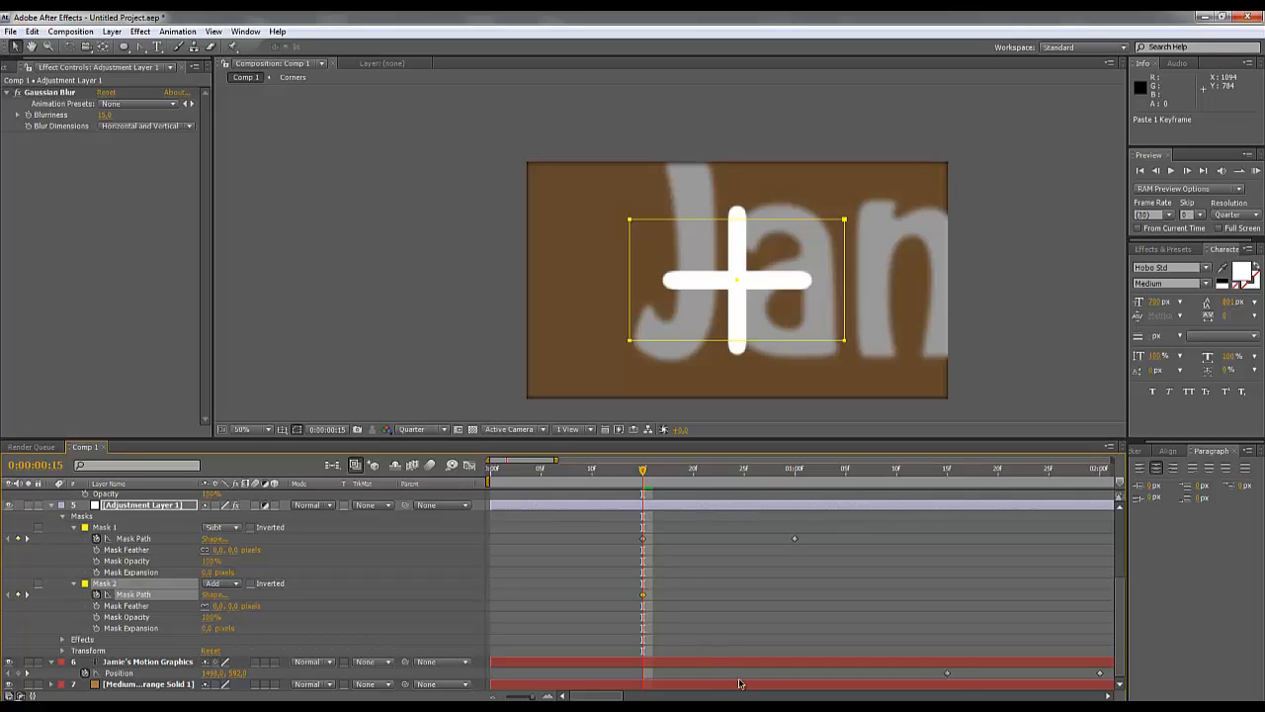
mouse_move(580, 696)
left_mouse_down()
mouse_move(647, 696)
mouse_move(579, 696)
left_mouse_up()
Copy the animated Mask 1 from the Semi-transparent Layer and paste it as an additional mask on Adjustment Layer 1 at 0:00:00:15.
left_click(156, 585)
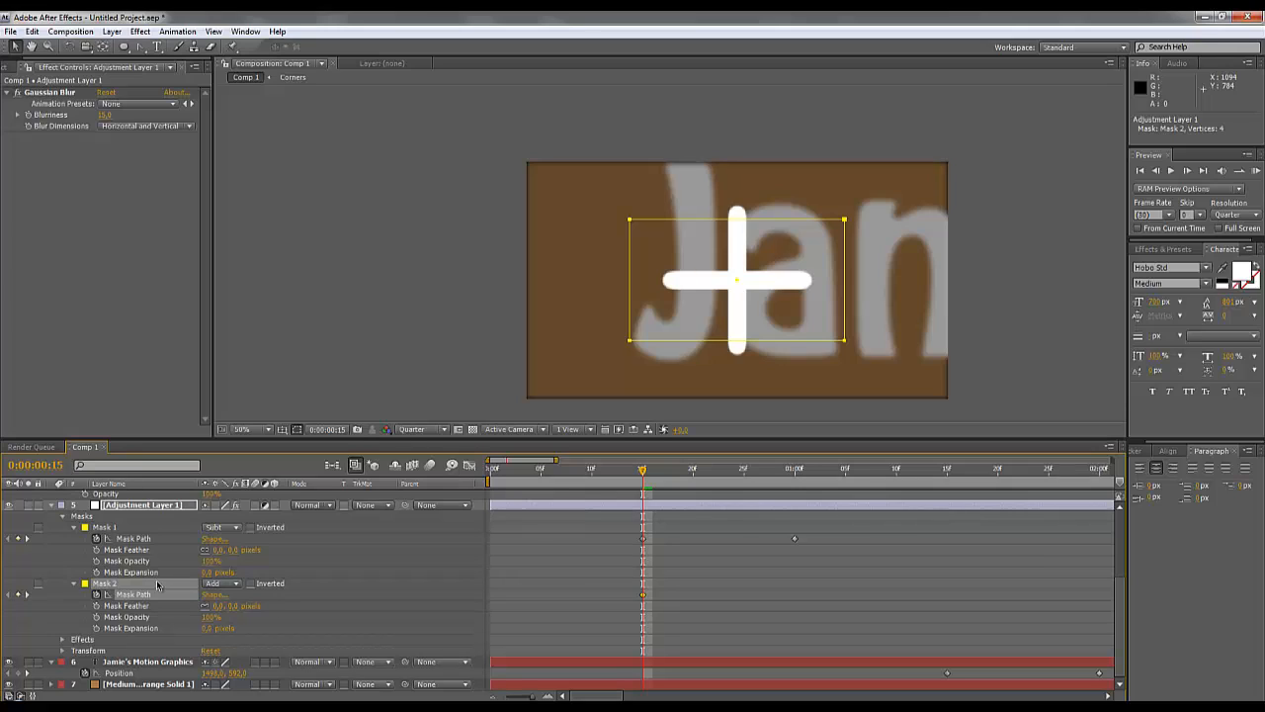
scroll(158, 588, "up", 4)
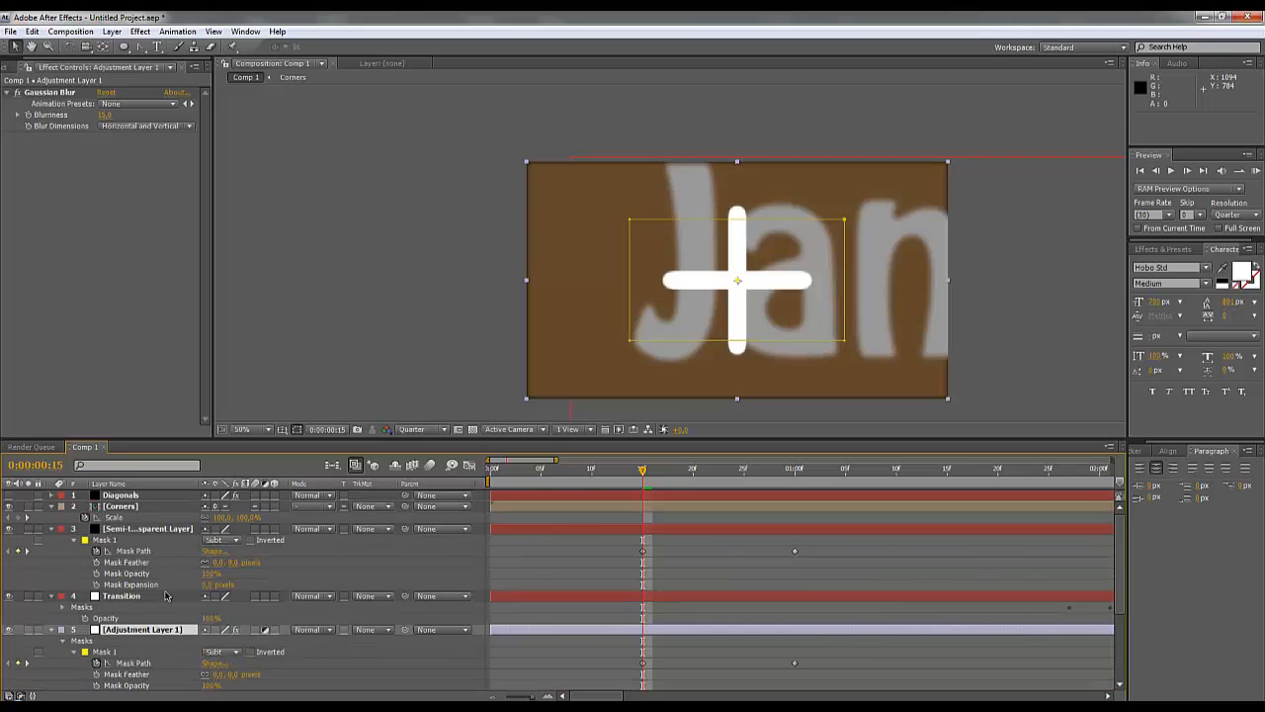
left_click(106, 543)
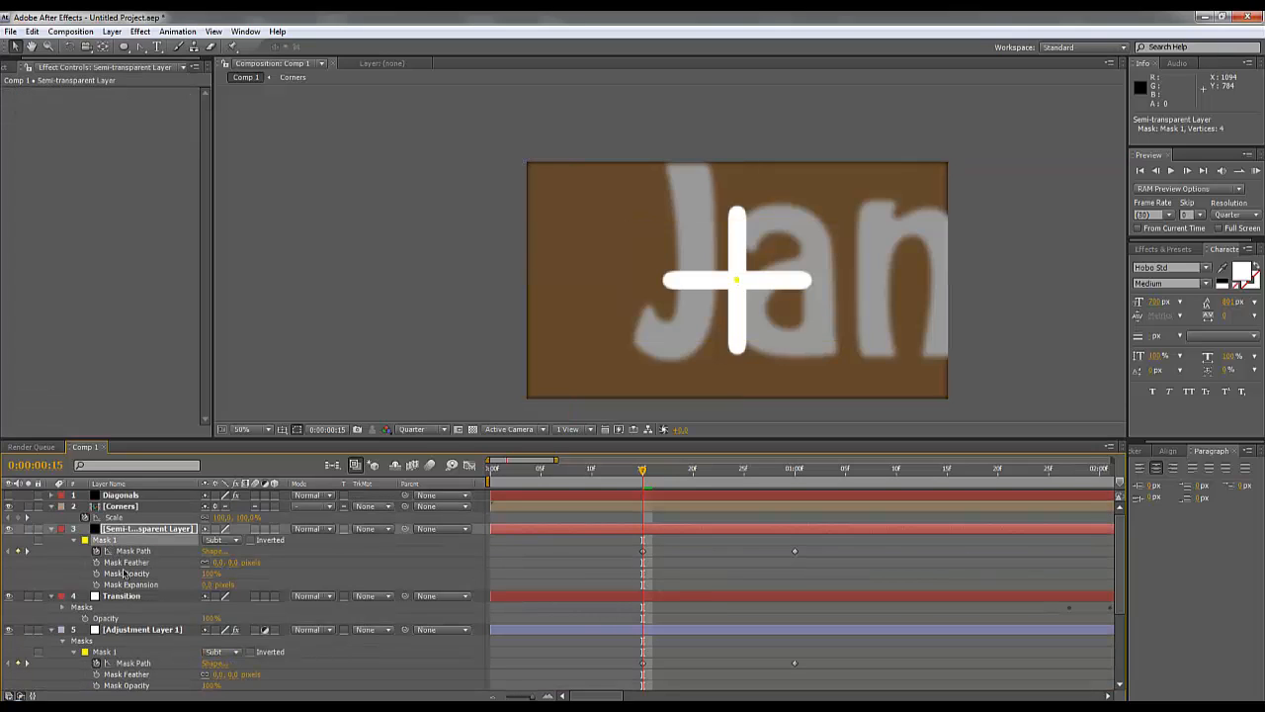
left_click(99, 645)
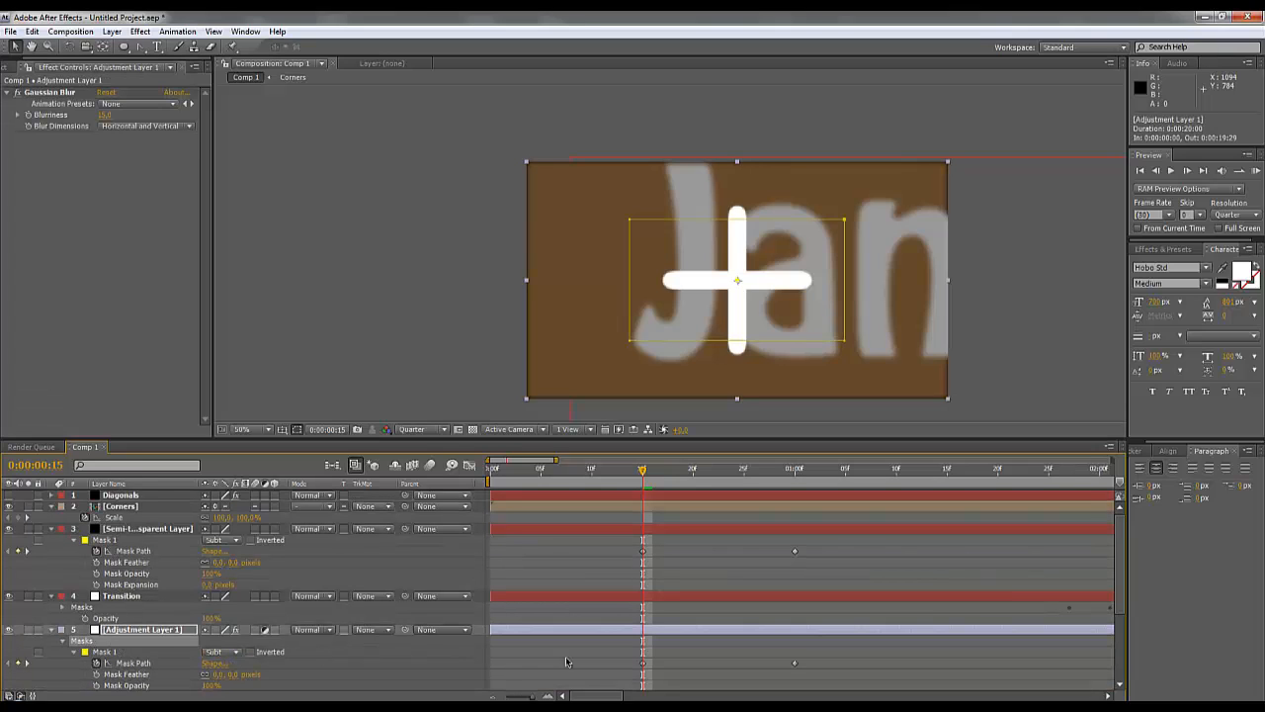
left_click(720, 643)
scroll(707, 611, "down", 3)
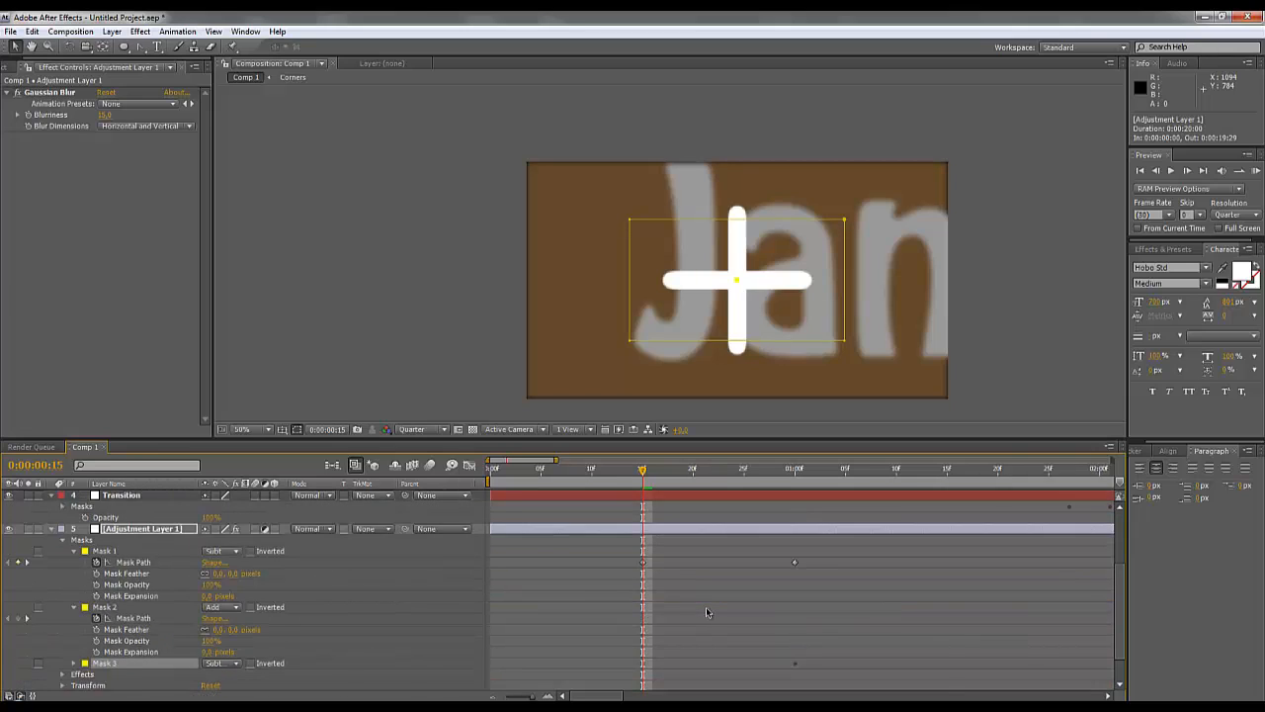
scroll(706, 607, "down", 1)
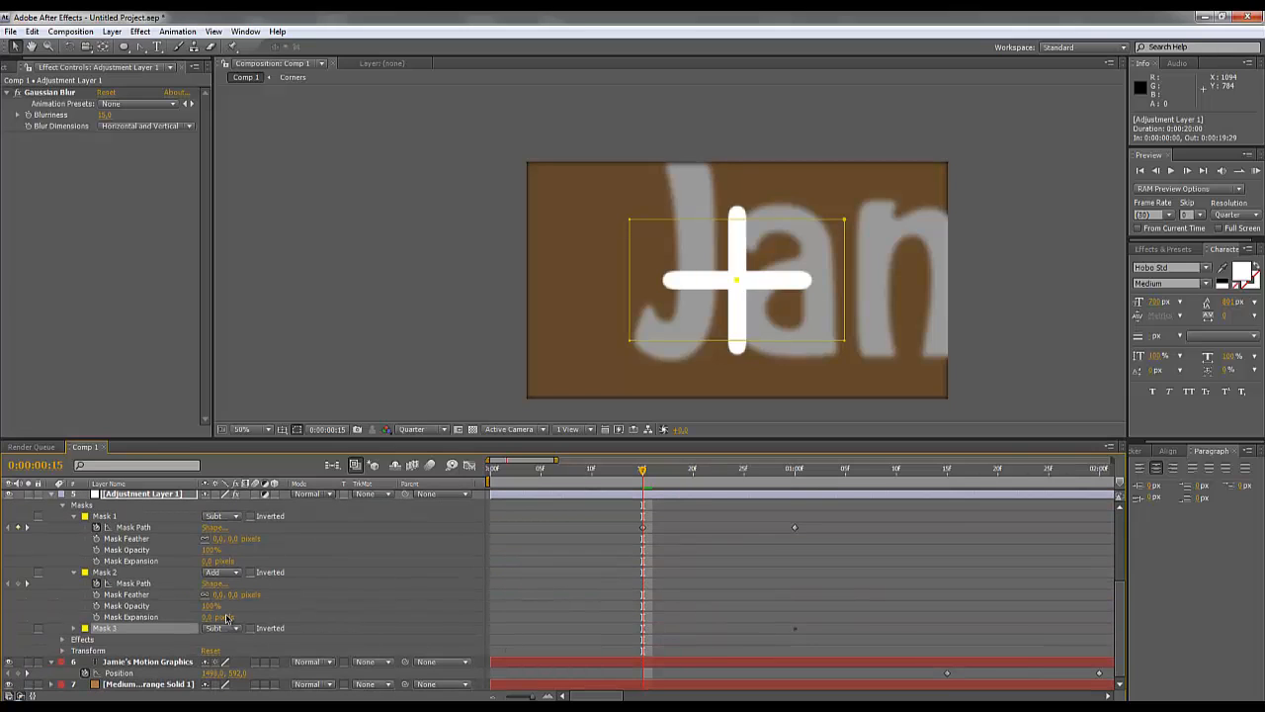
Reveal only the keyframed properties of Adjustment Layer 1 and delete its Mask 2.
key("u")
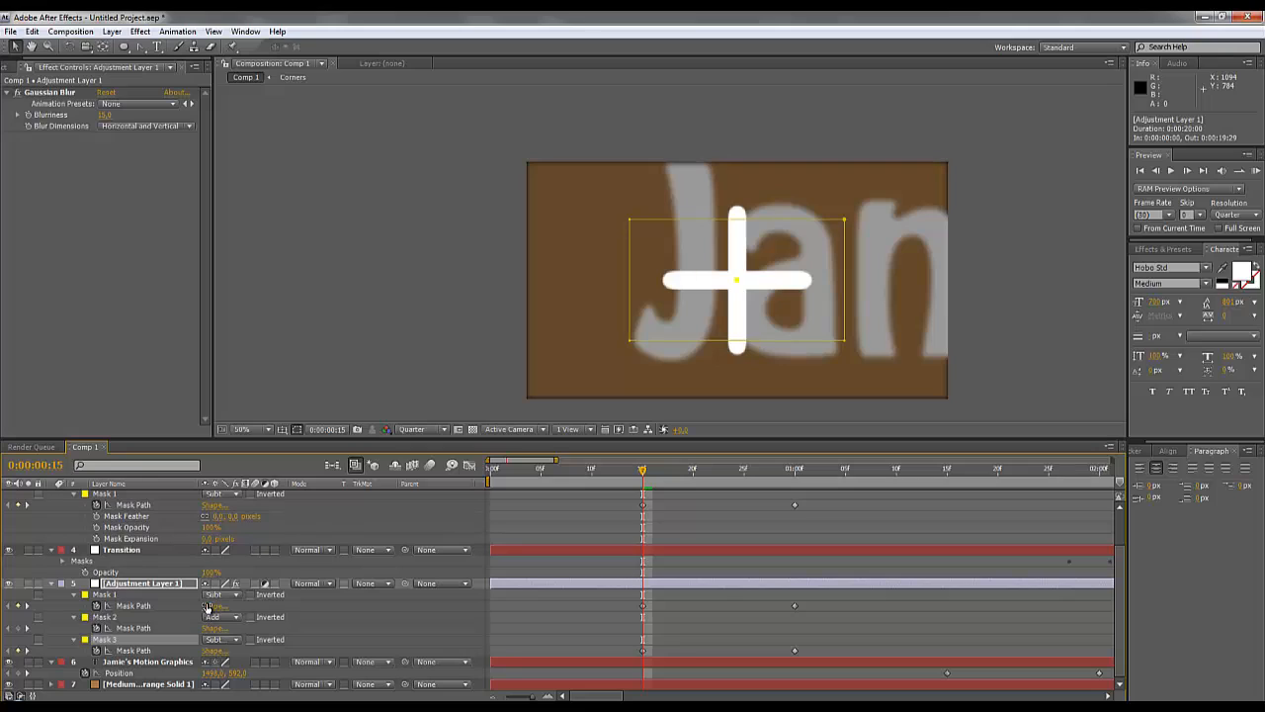
left_click(103, 619)
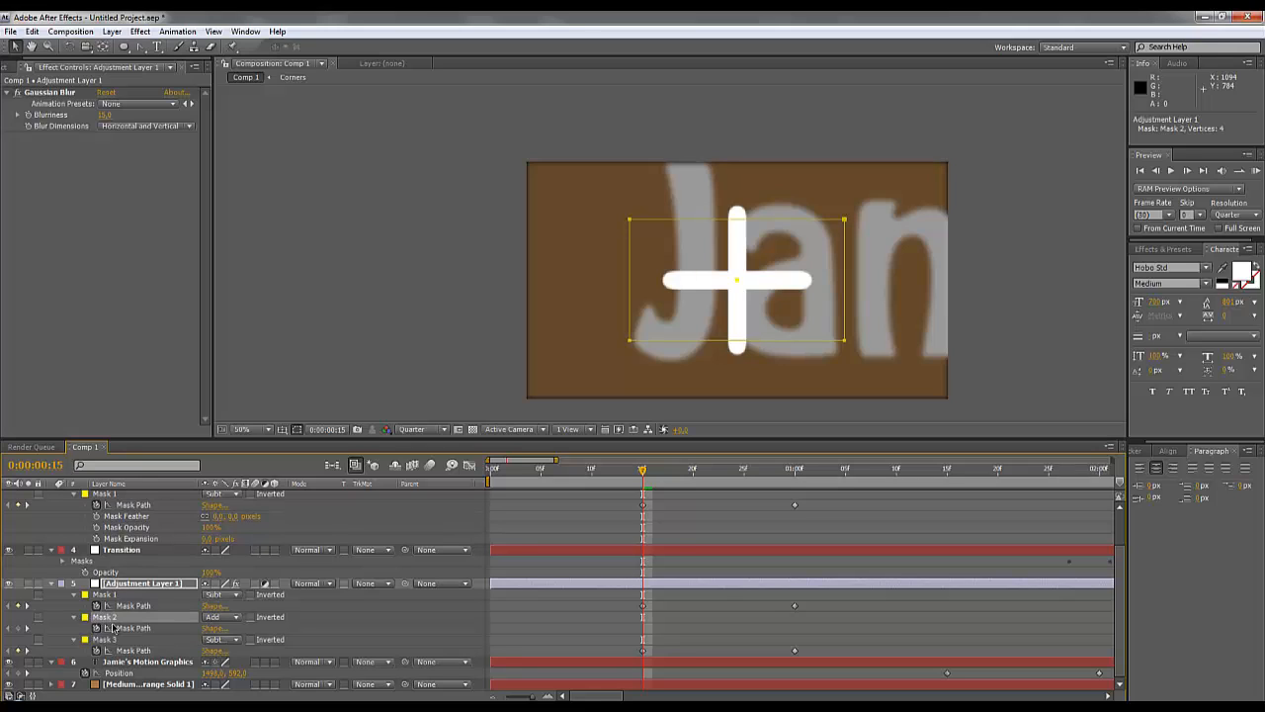
key("Delete")
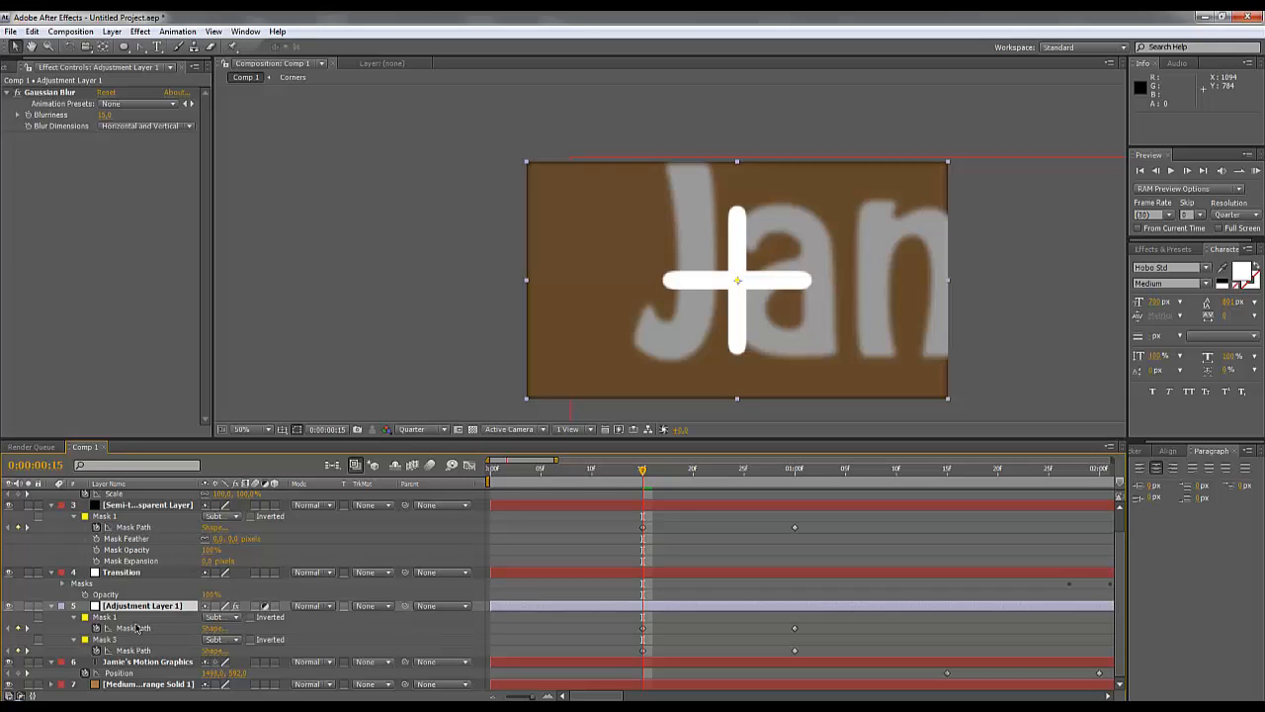
Remove the path keyframes of Adjustment Layer 1's old Mask 1 and delete that mask.
left_click(97, 629)
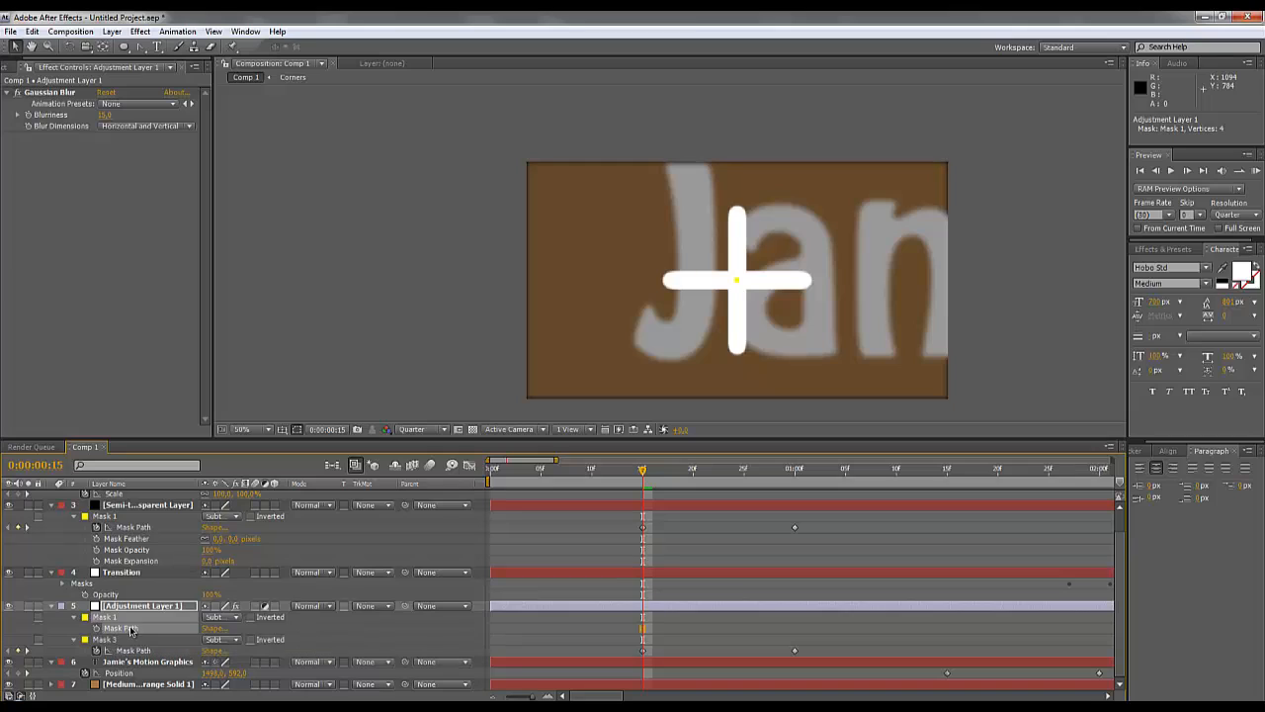
double_click(107, 621)
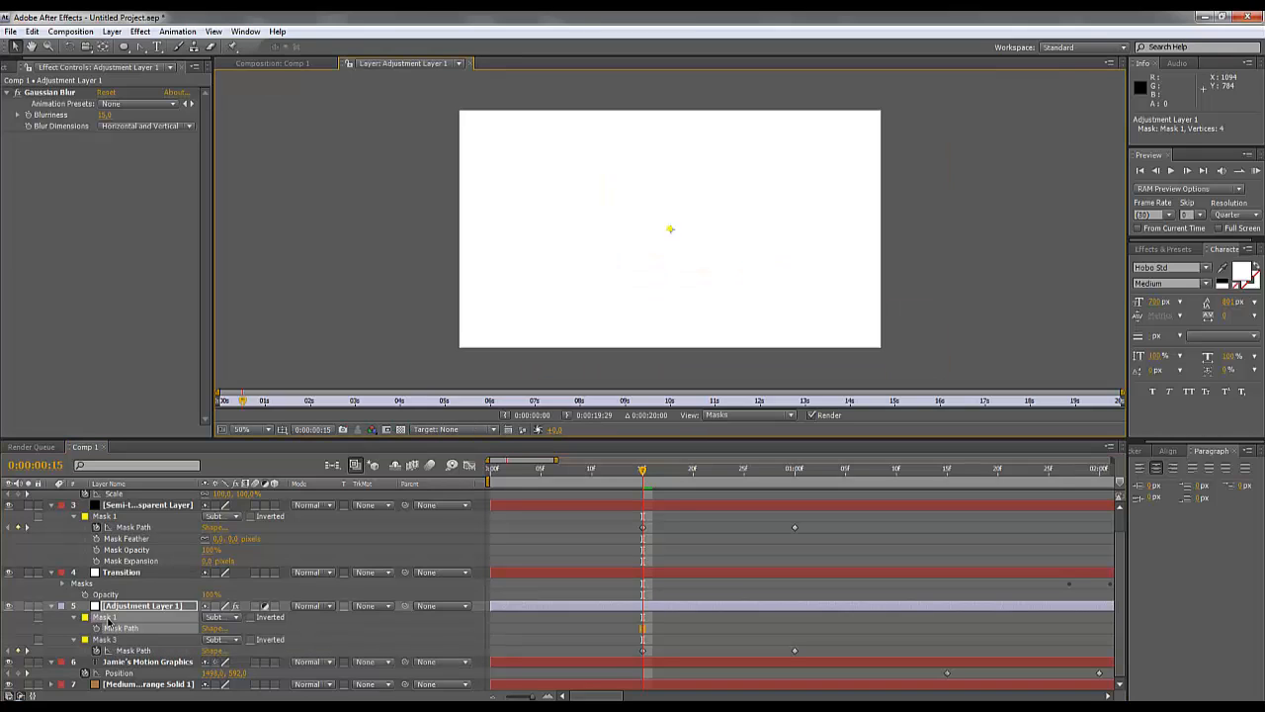
left_click(465, 64)
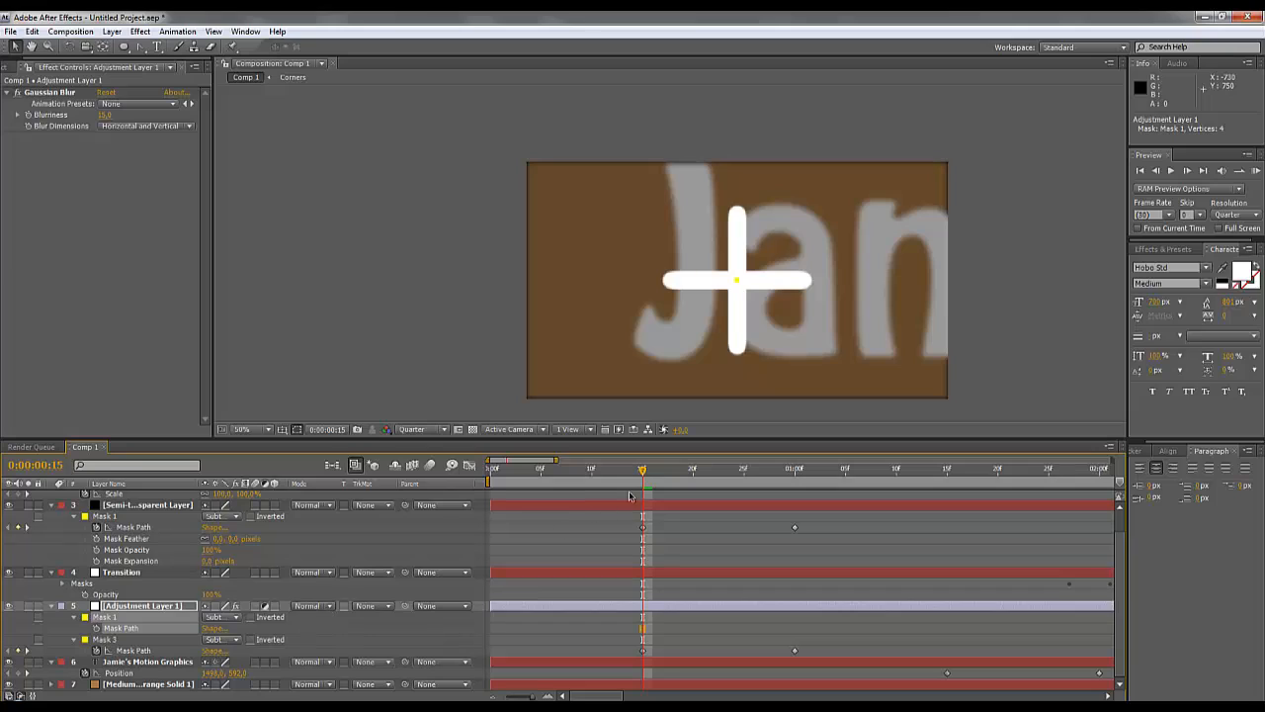
left_click(222, 617)
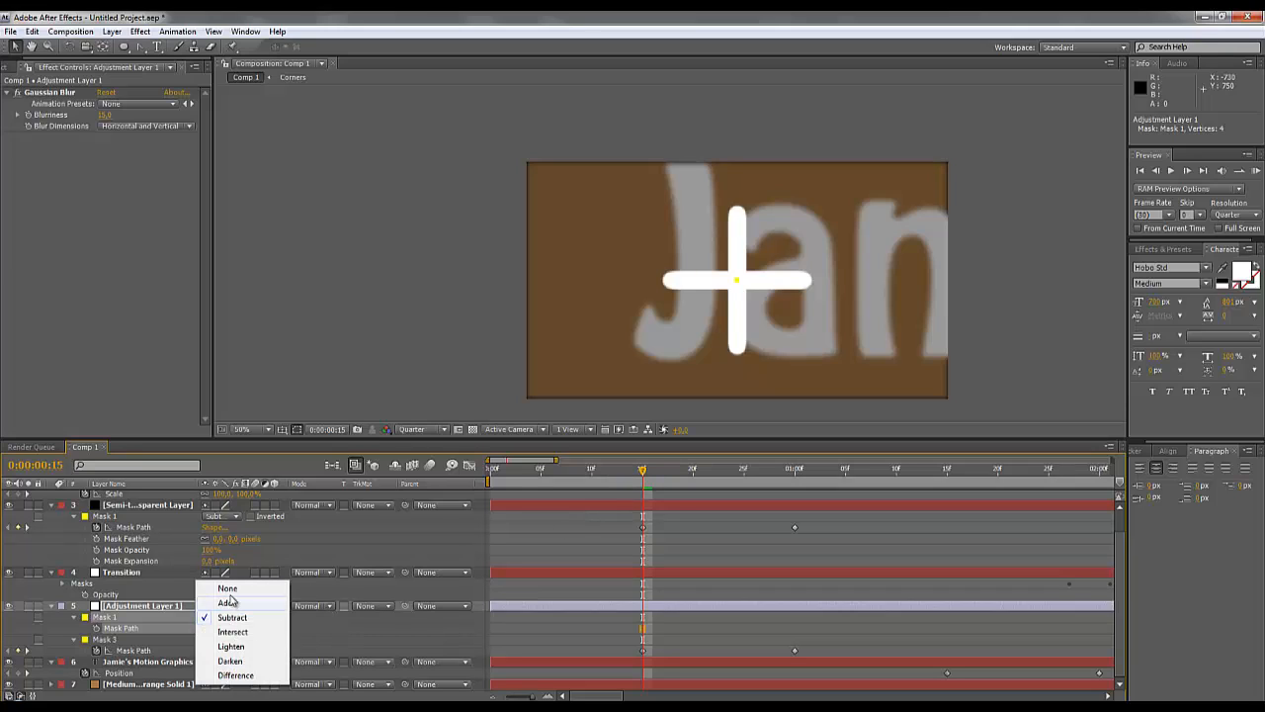
left_click(116, 624)
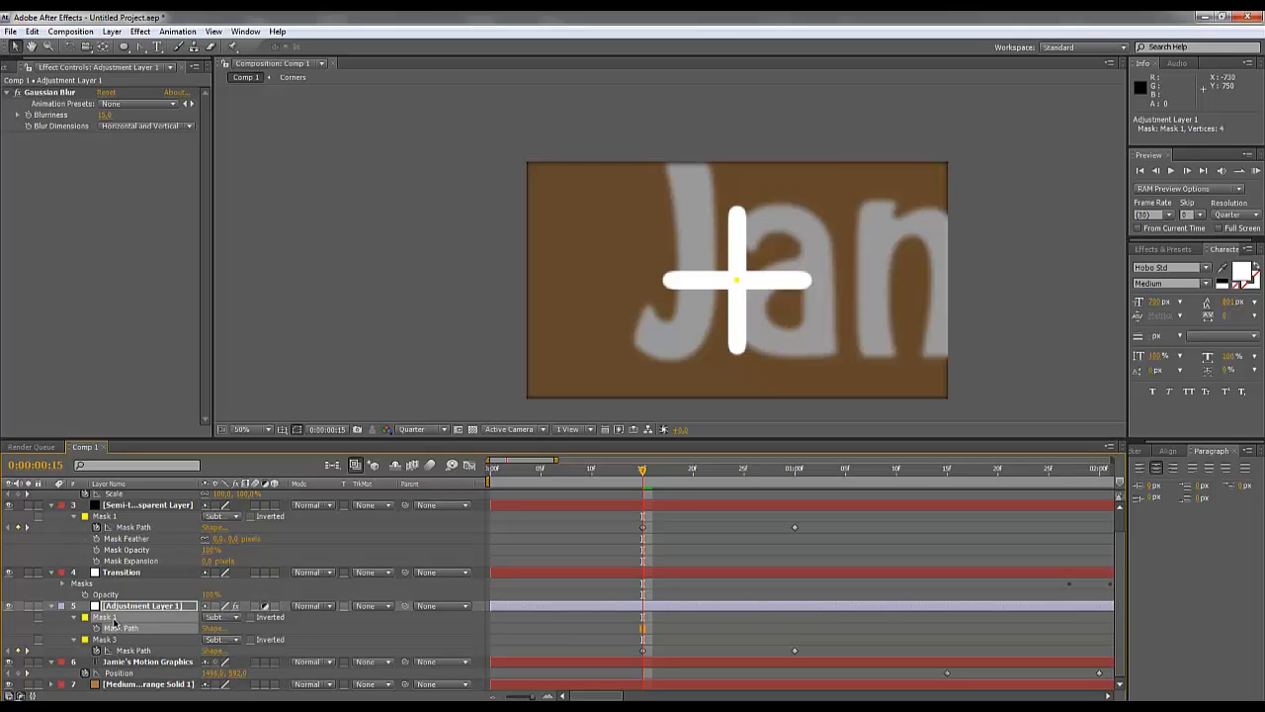
key("Delete")
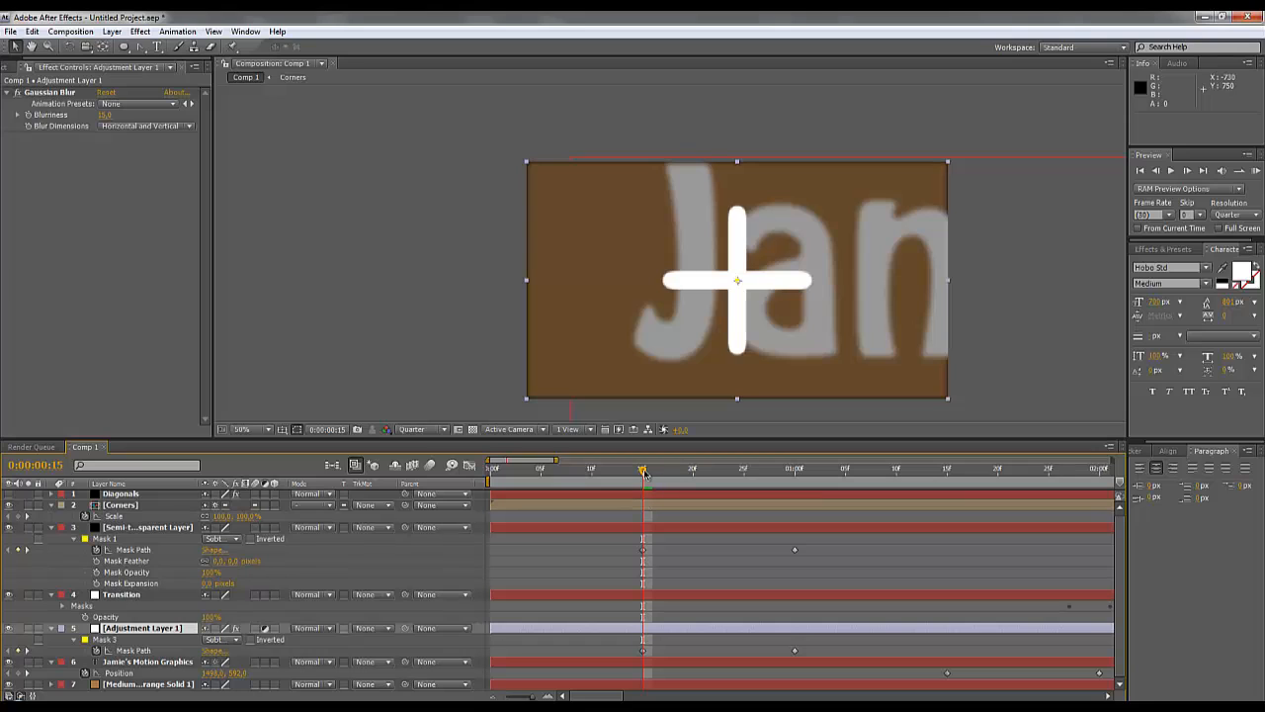
Scrub and play back the composition around the one-second mark to check the blur mask's opening animation.
left_click_drag(652, 476, 895, 476)
key("space")
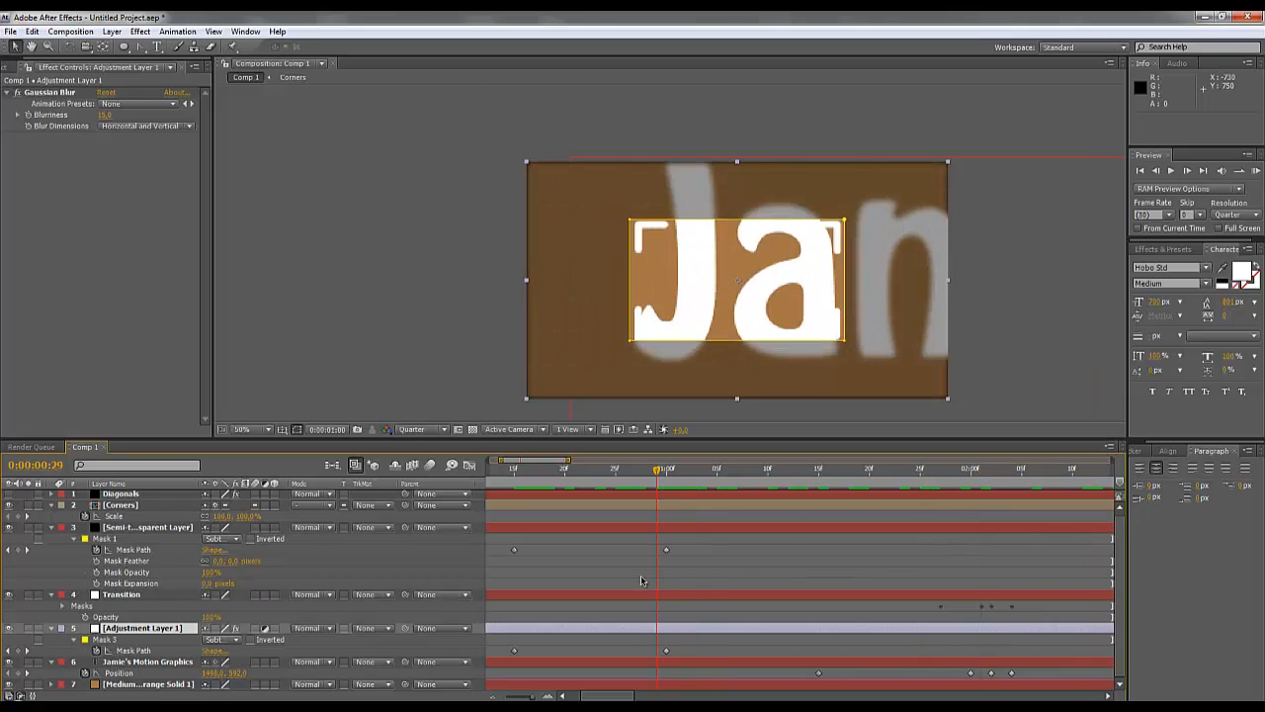
key("space")
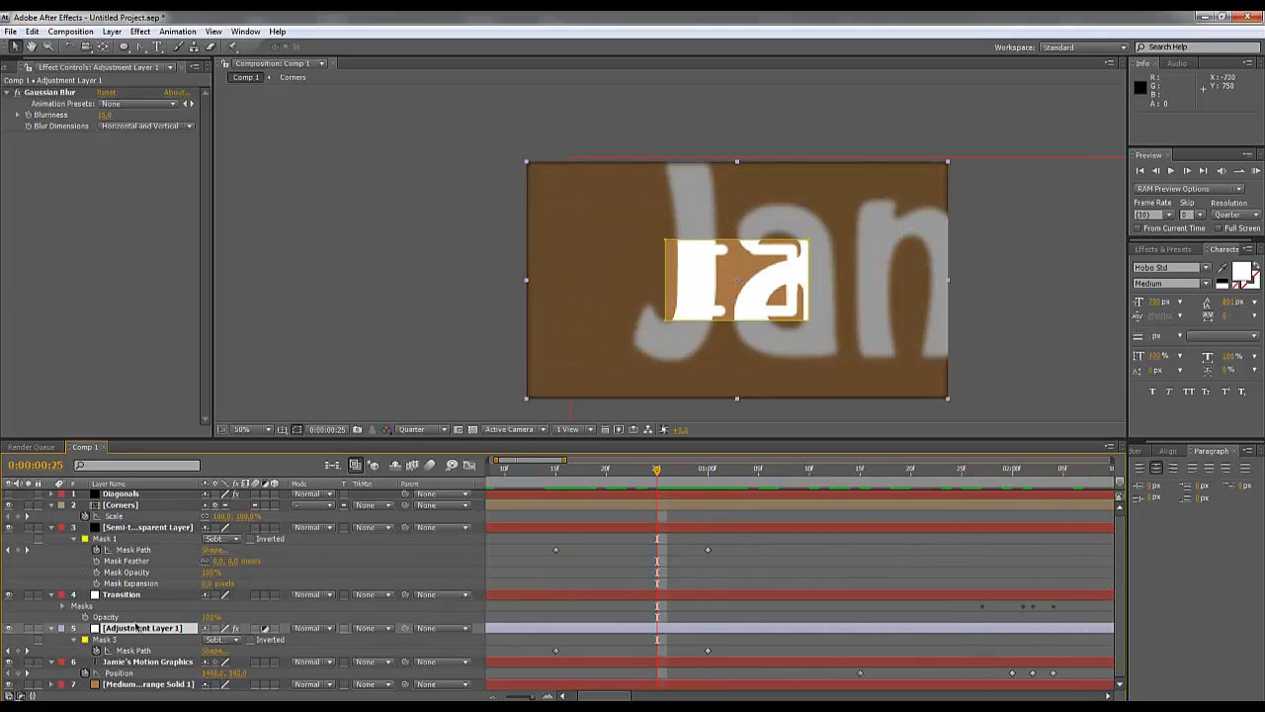
Show only the mask path properties of Adjustment Layer 1 and the Semi-transparent Layer.
key("u")
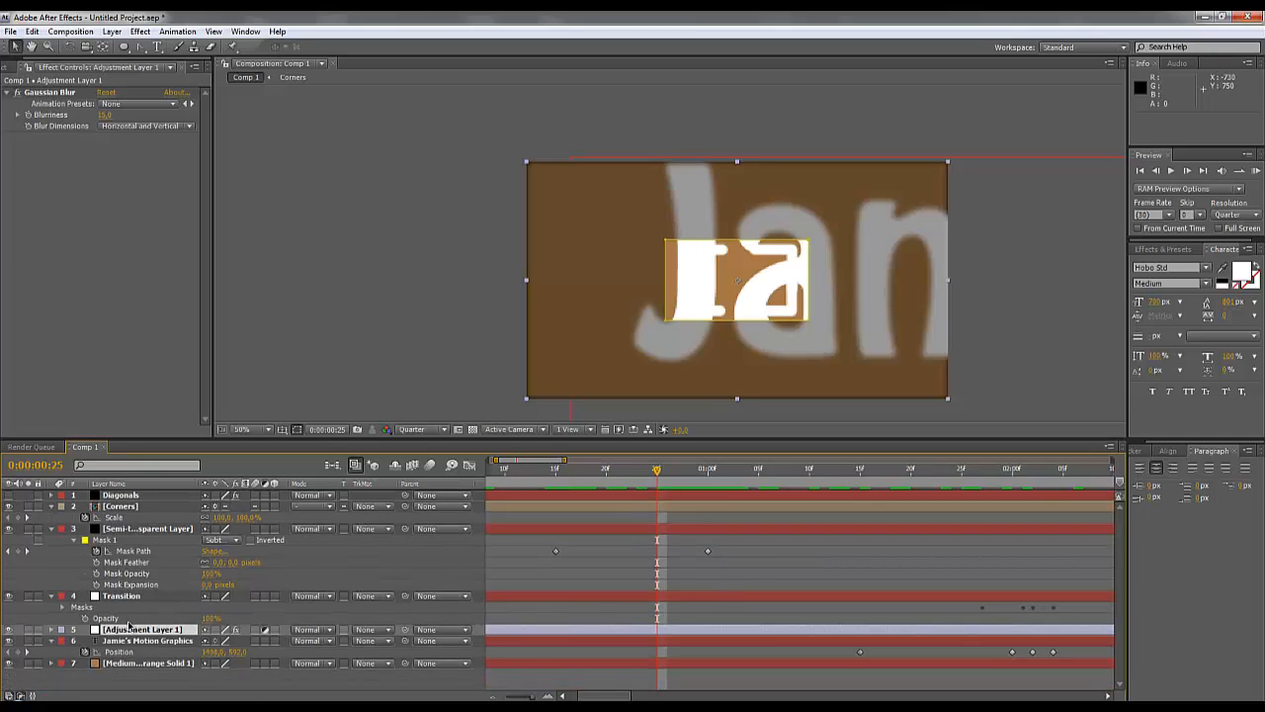
left_click(129, 530, "ctrl")
key("m")
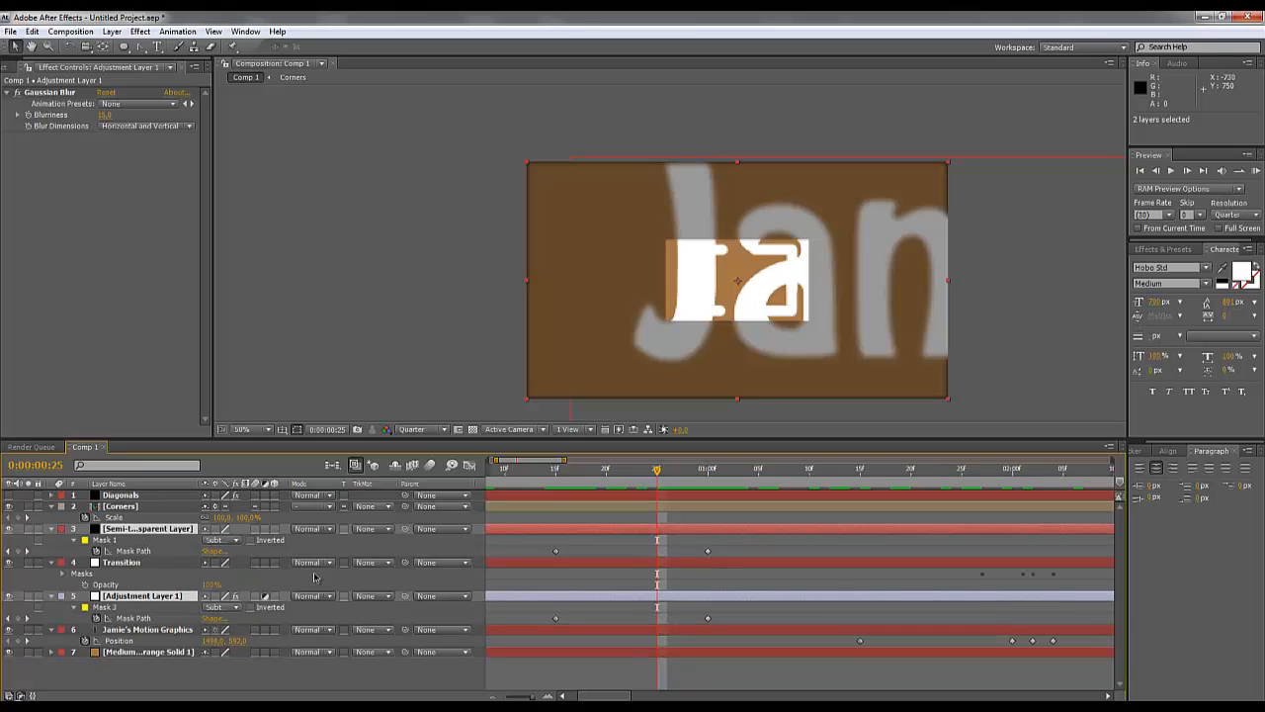
Copy the Semi-transparent Layer's mask path keyframe from 0:00:01:00 and paste it on the same mask at 0:00:03:16.
left_click_drag(679, 474, 731, 514)
key("j")
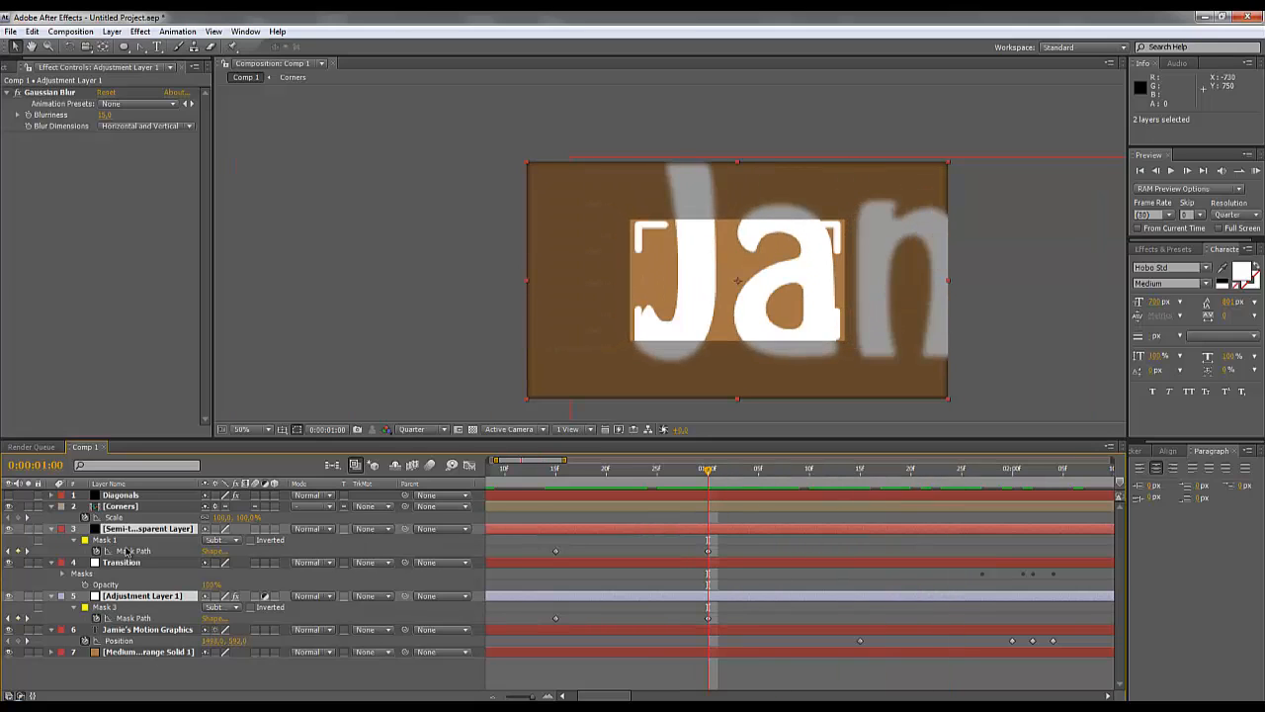
left_click(708, 551)
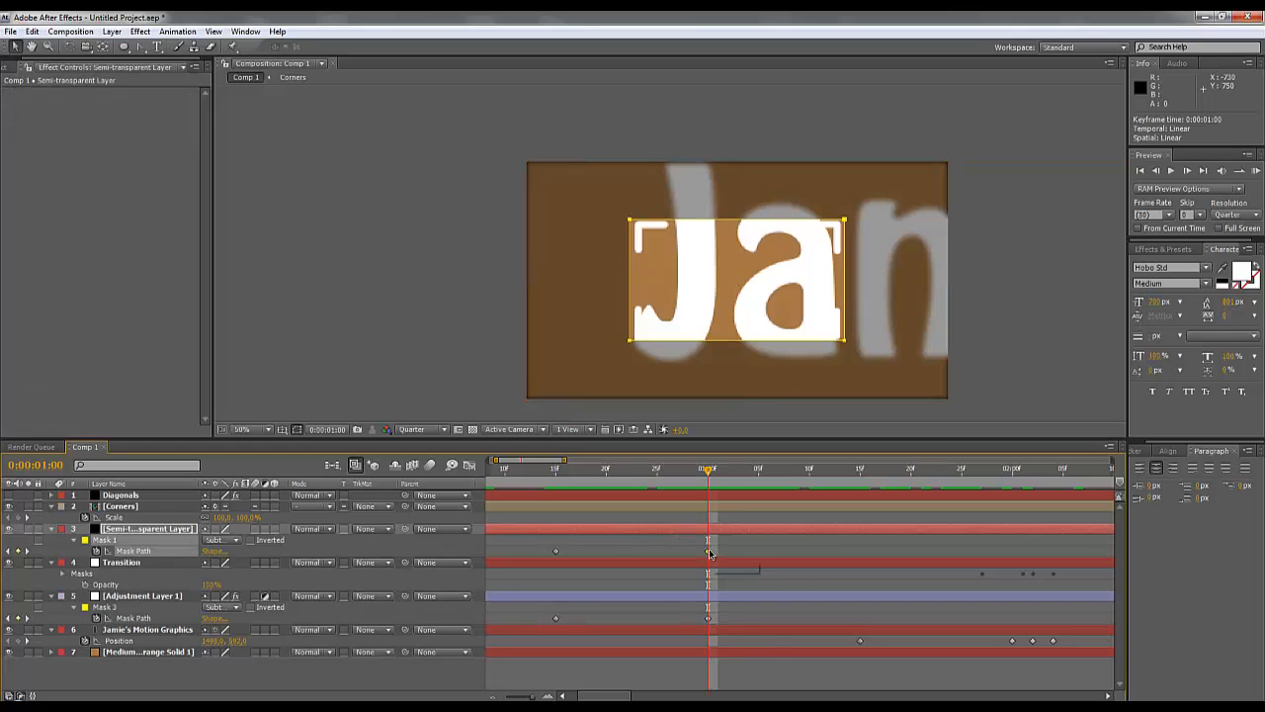
key("ctrl+c")
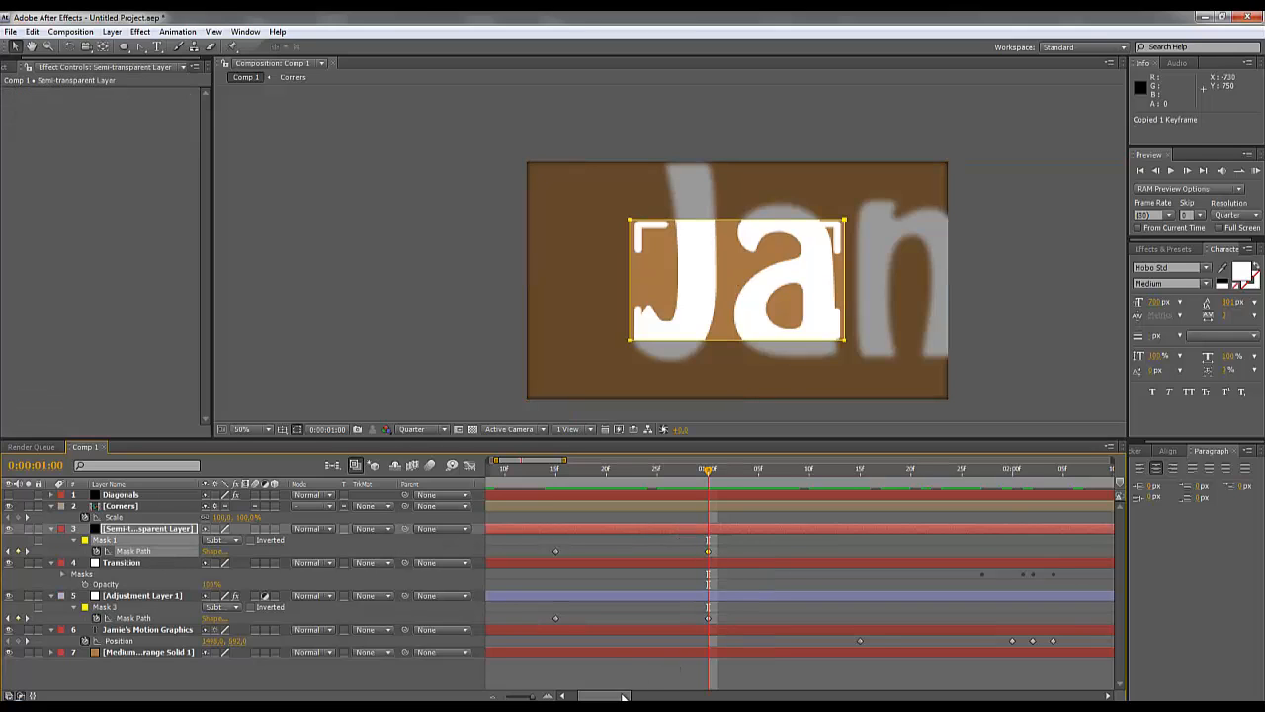
left_click_drag(605, 695, 695, 696)
left_click(725, 474)
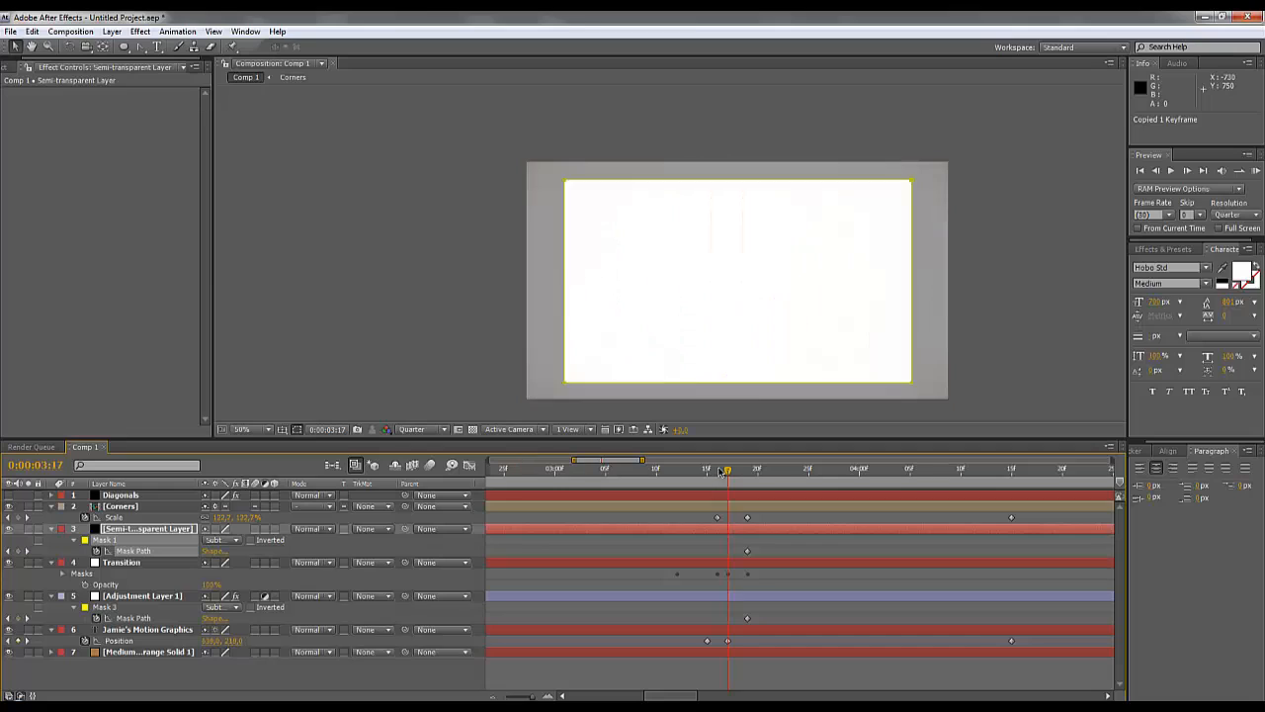
key("ctrl+v")
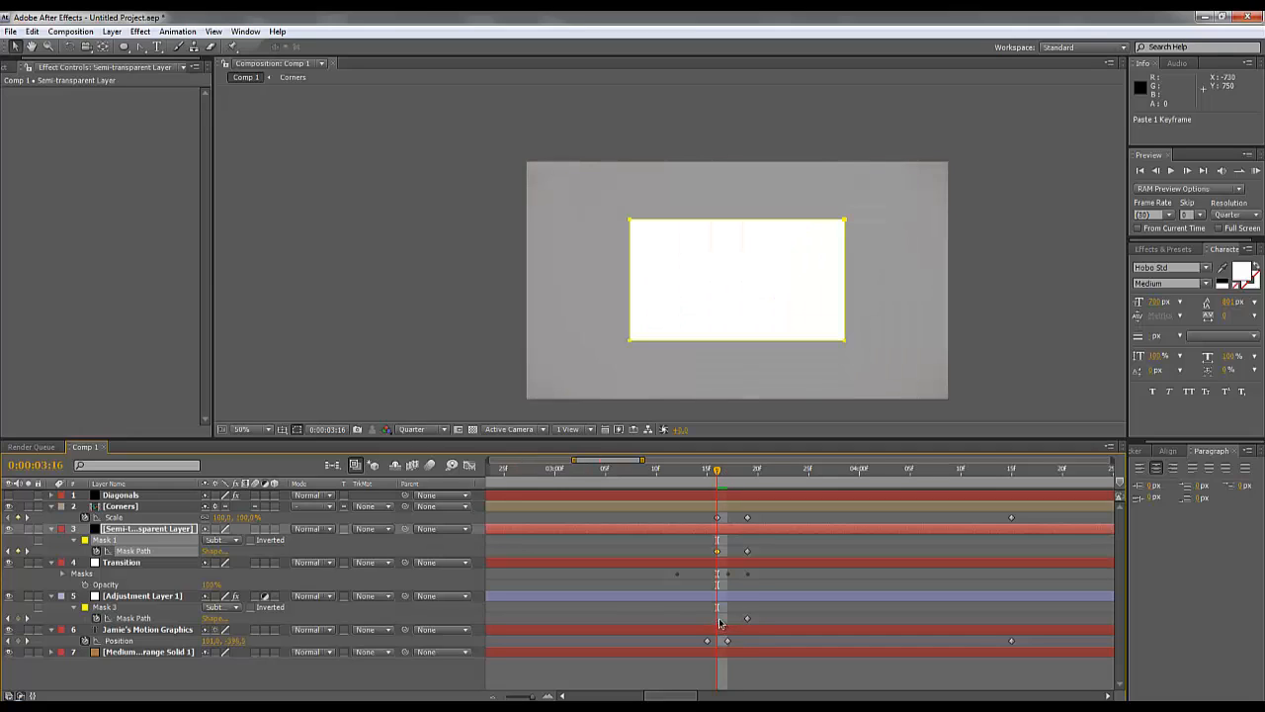
Paste the copied mask path keyframe onto Adjustment Layer 1's Mask 3 at 0:00:03:16.
left_click(720, 621)
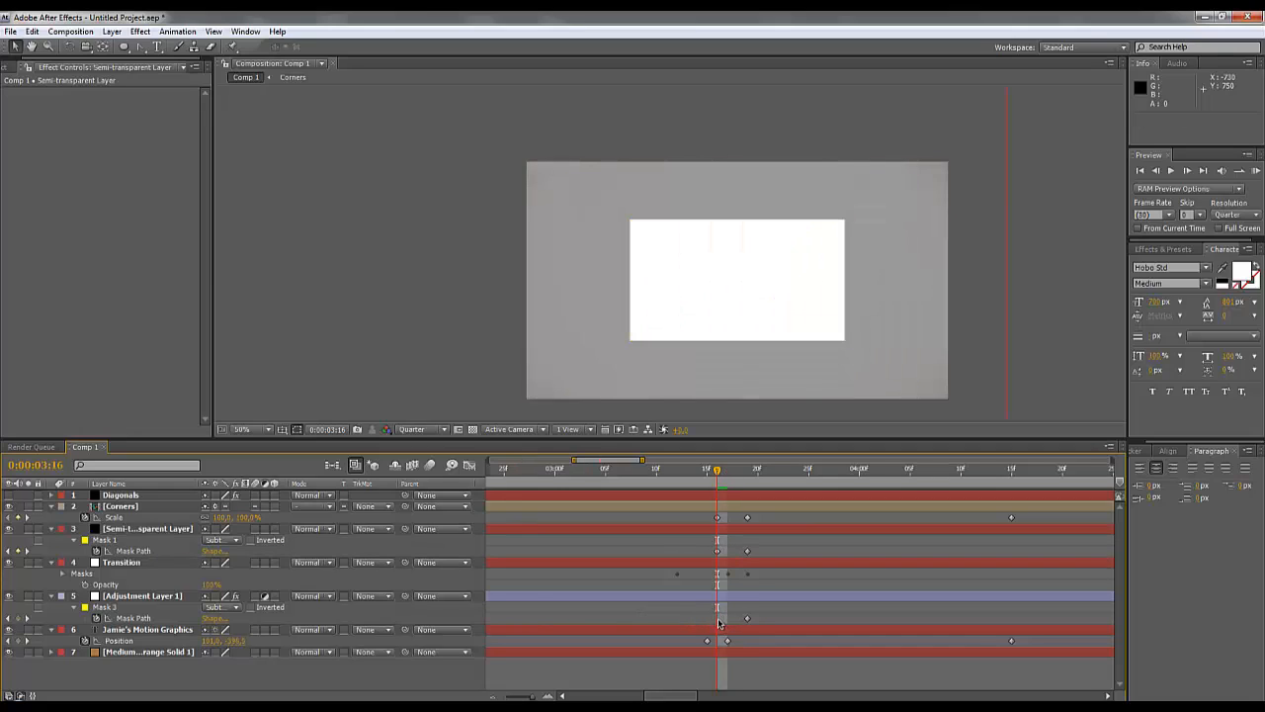
left_click(149, 596)
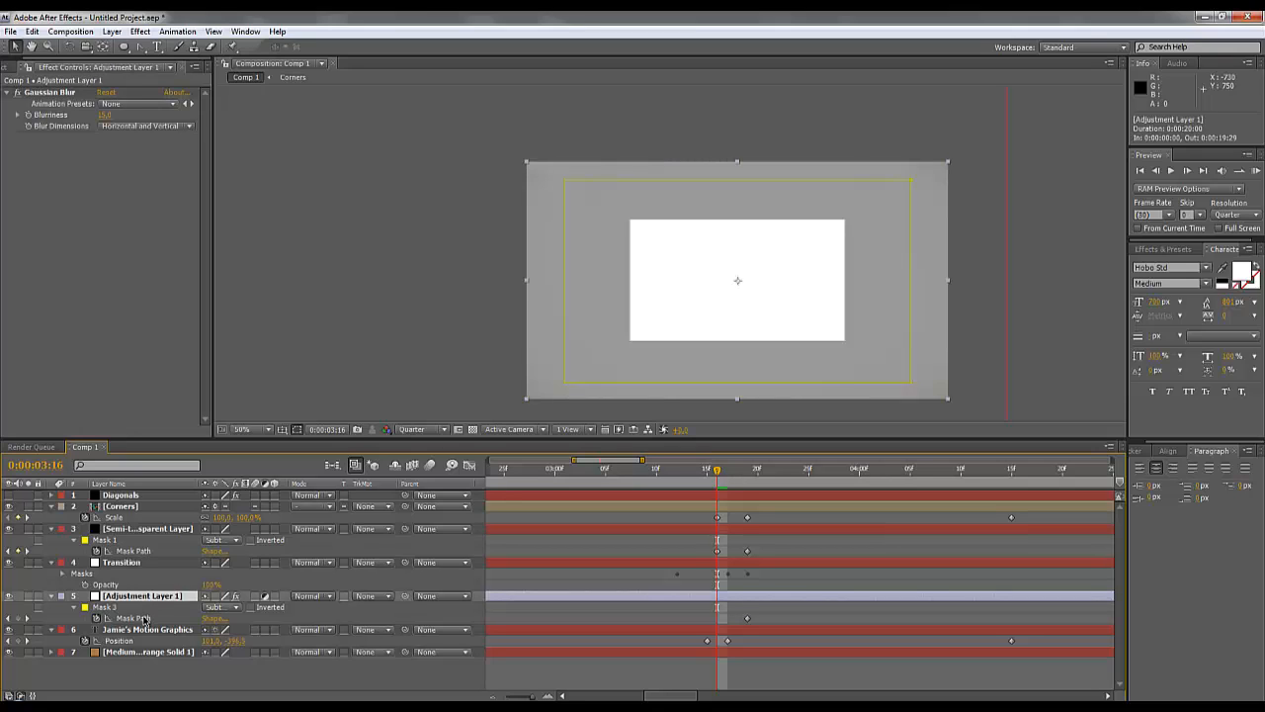
left_click(144, 619)
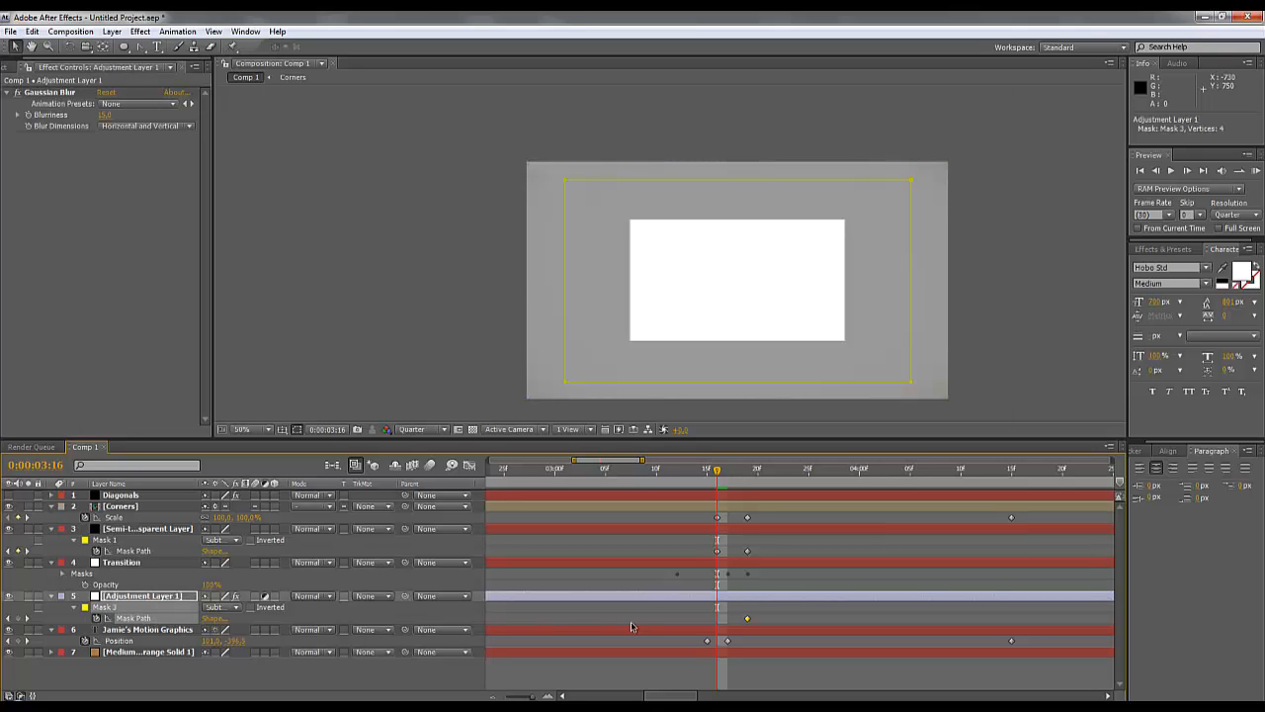
key("ctrl+v")
Scrub between 0:00:03:14 and 0:00:04:15 to check how both masks follow the corner frame.
left_click_drag(715, 476, 1012, 541)
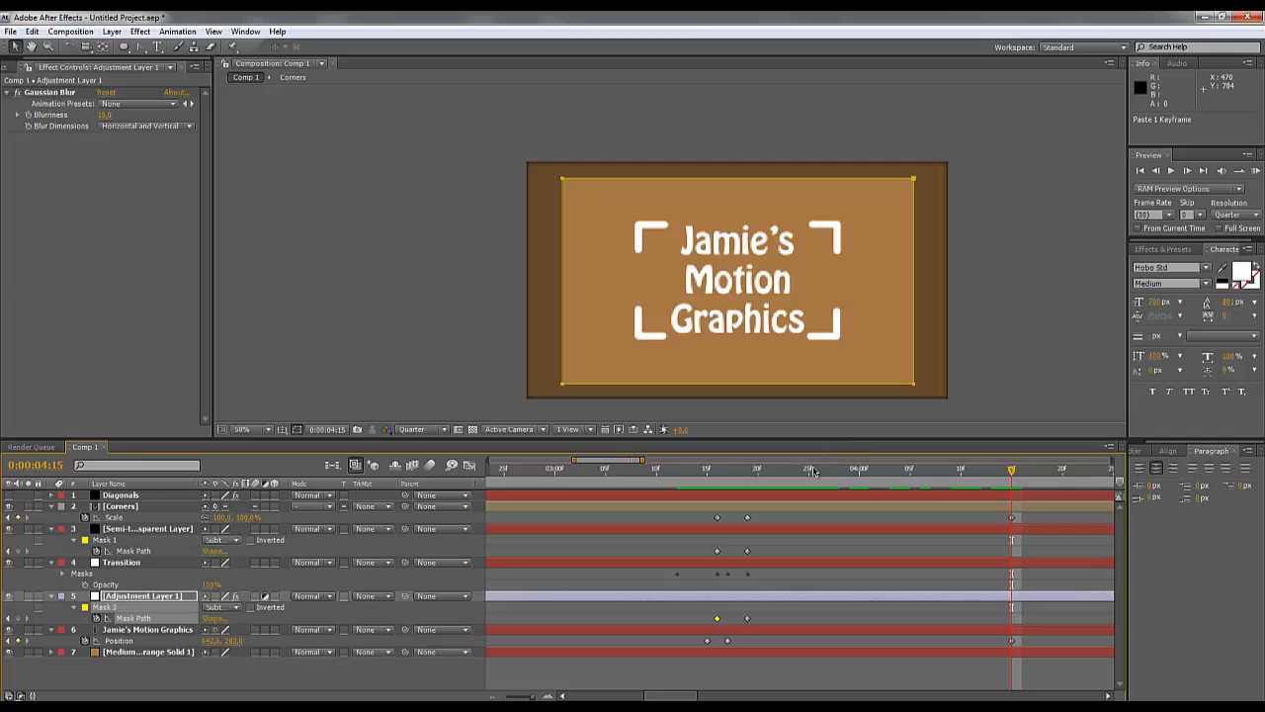
left_click_drag(800, 475, 710, 485)
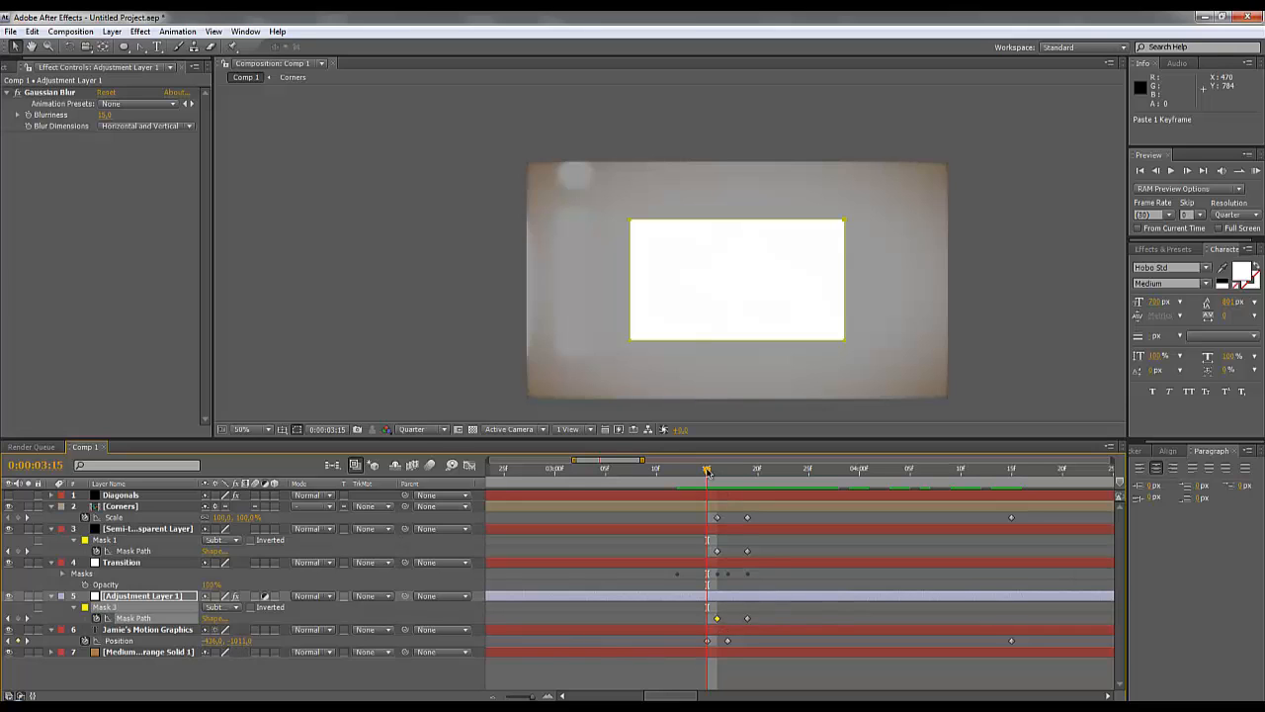
left_click_drag(708, 475, 696, 509)
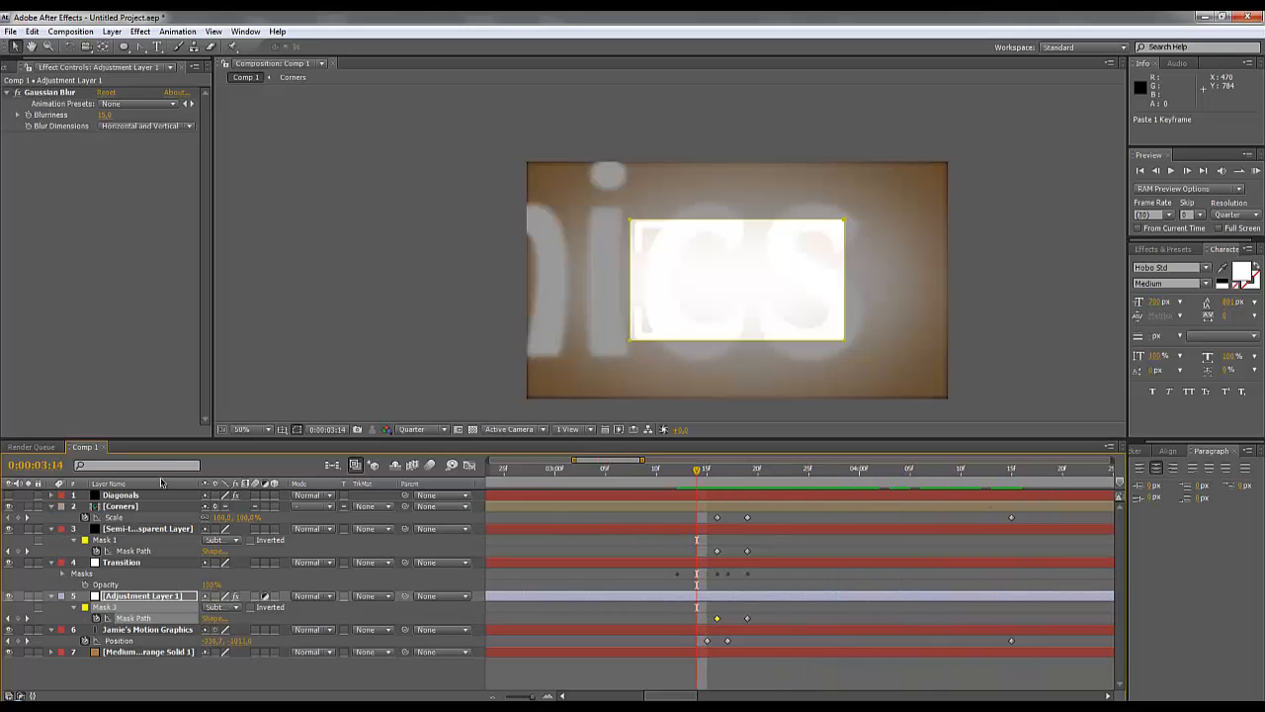
Find the Curves effect and apply it to the Corners layer.
left_click(119, 507)
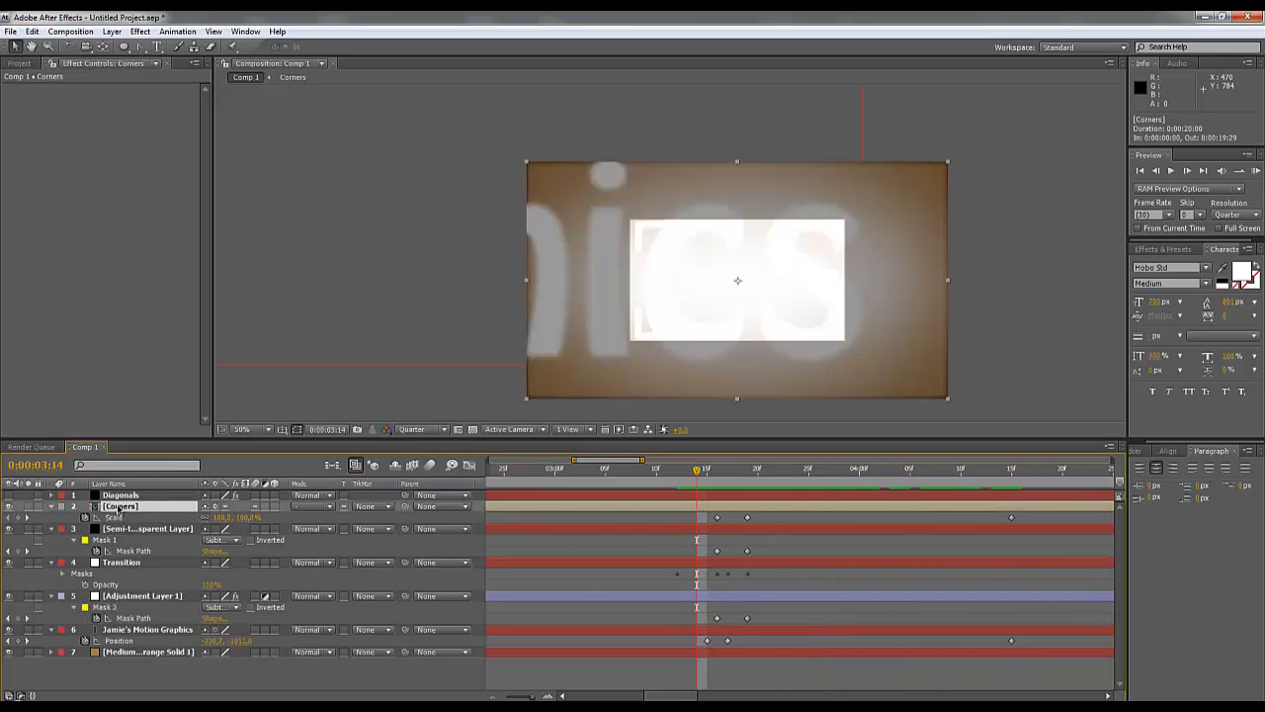
left_click(1171, 250)
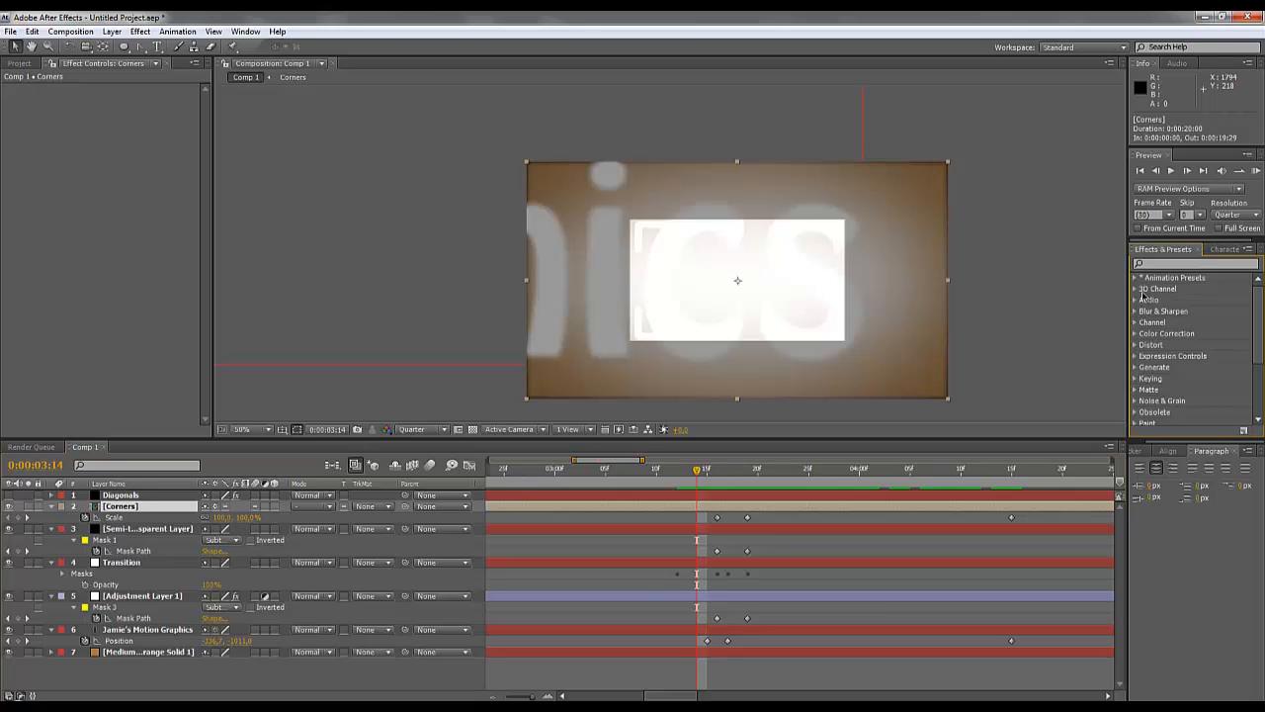
left_click(1159, 264)
type("curves")
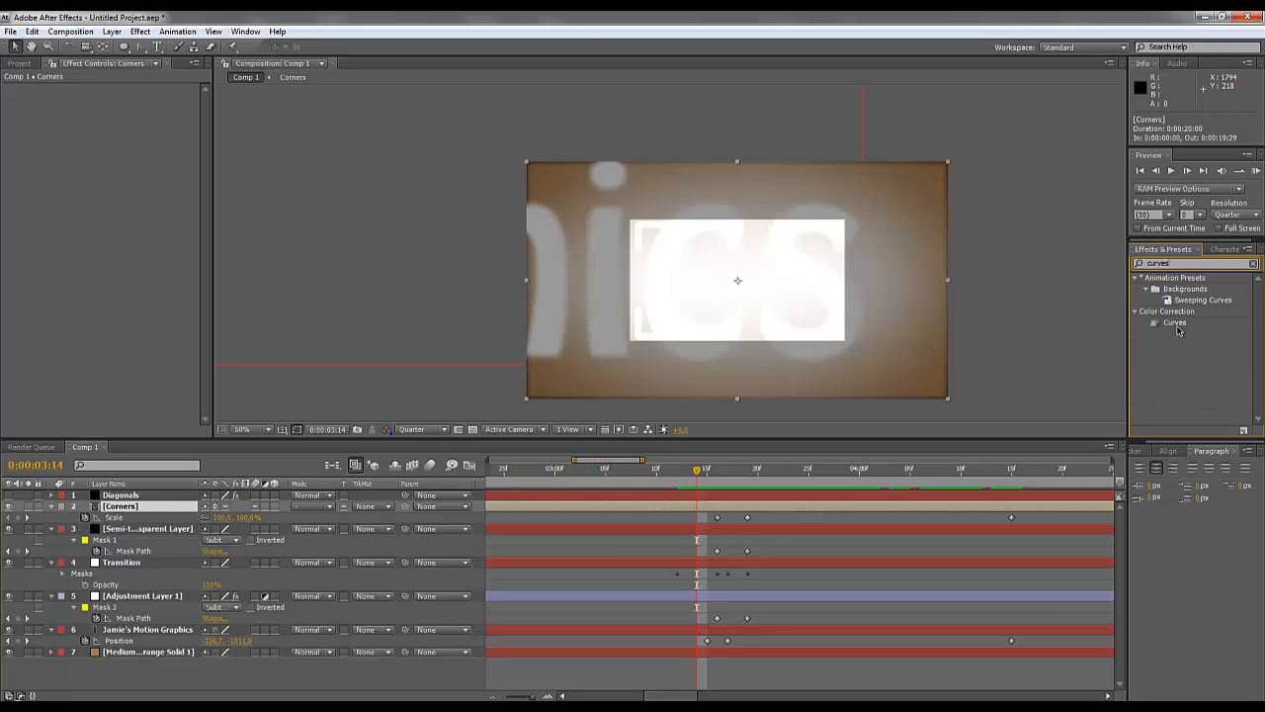
left_click(1176, 324)
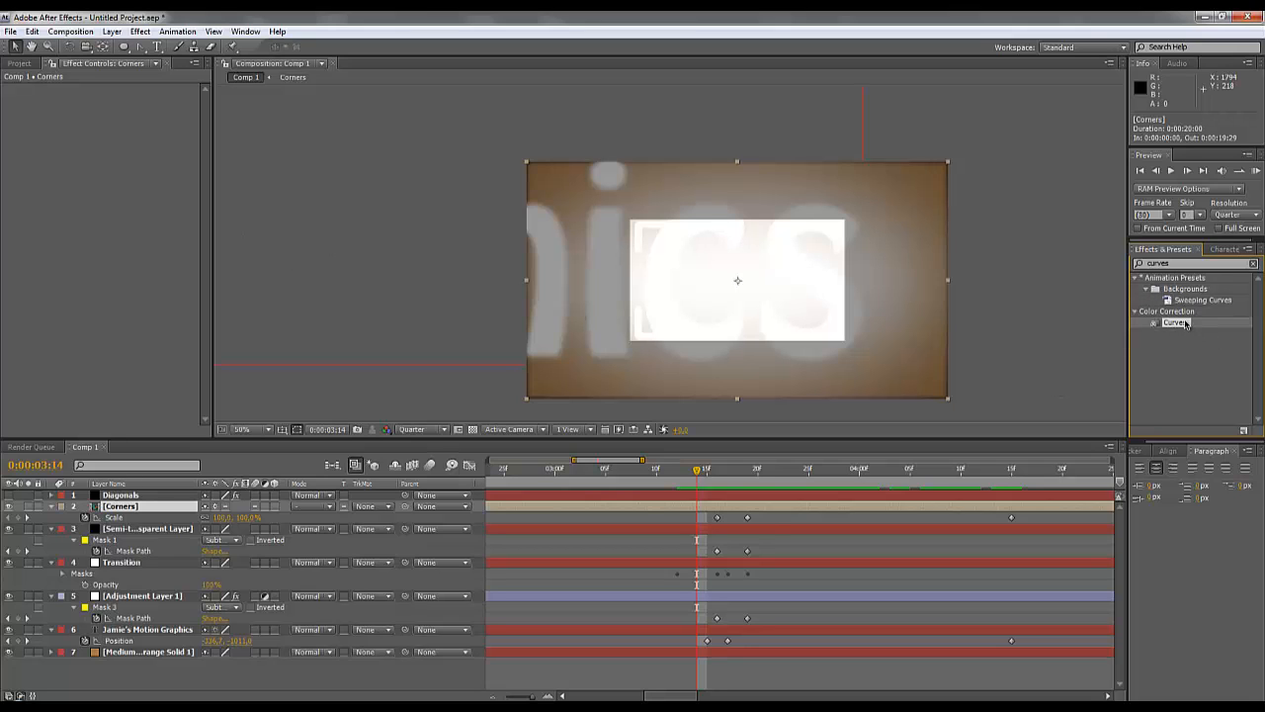
left_click_drag(1187, 331, 121, 506)
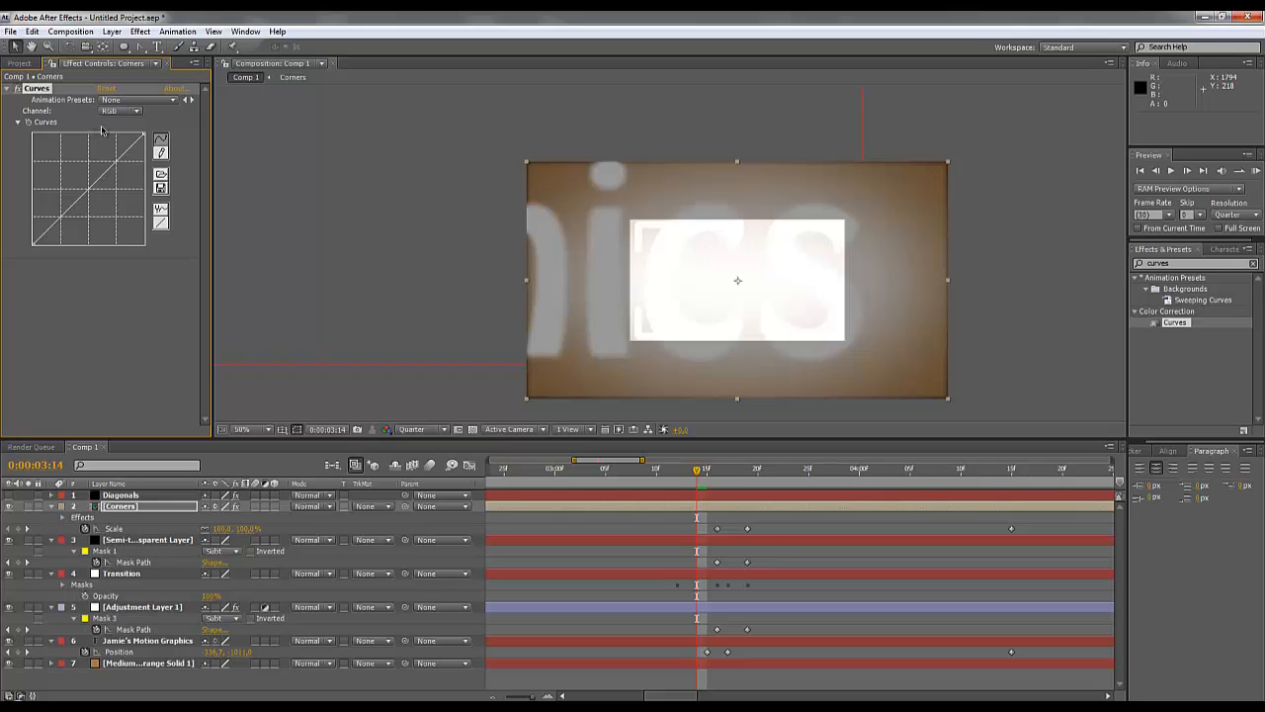
Raise the midtones of the red channel in the Corners layer's Curves effect.
left_click(121, 111)
left_click(129, 126)
left_click_drag(93, 191, 69, 173)
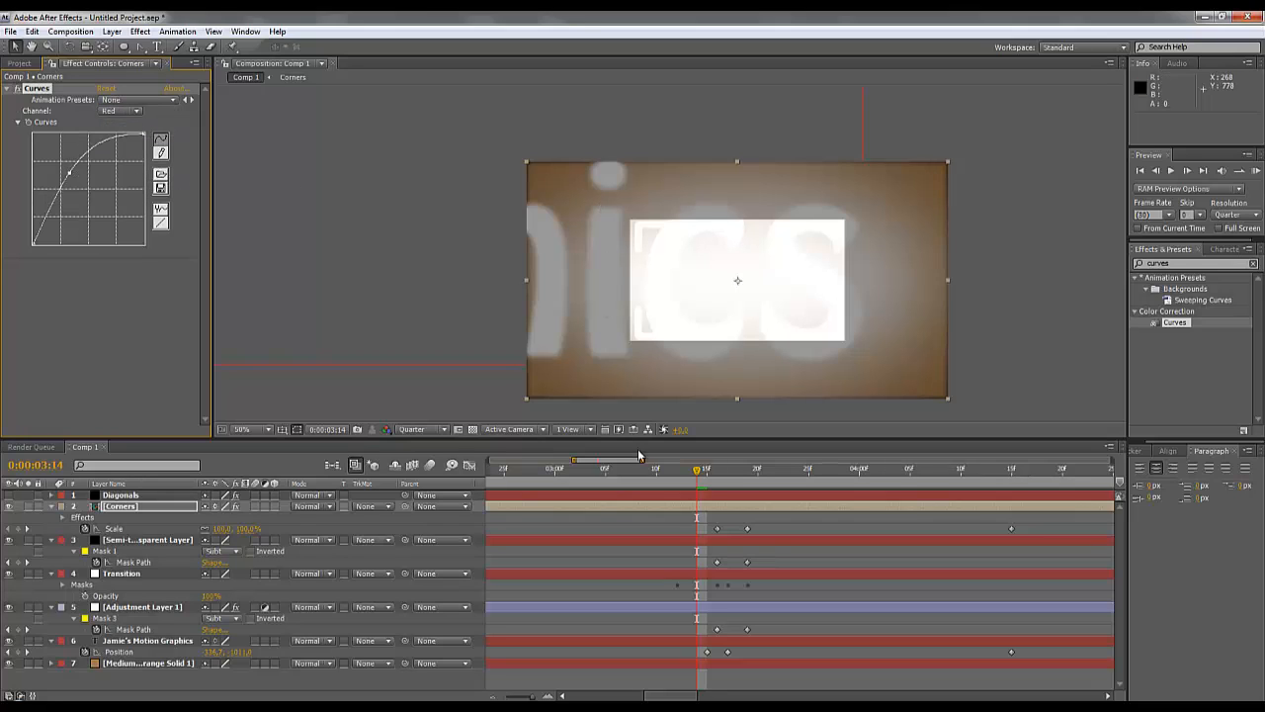
Find the Tint effect and add it to the Corners layer, placed before Curves.
left_click_drag(1174, 262, 1054, 259)
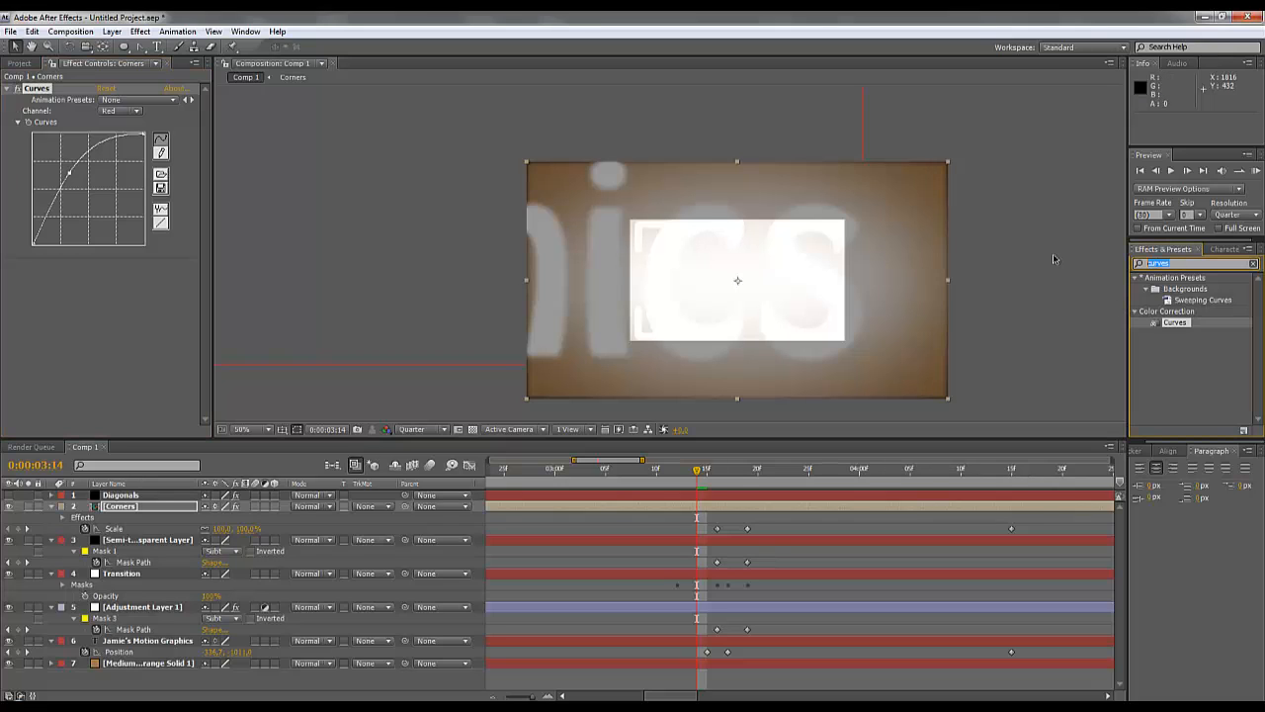
type("tint")
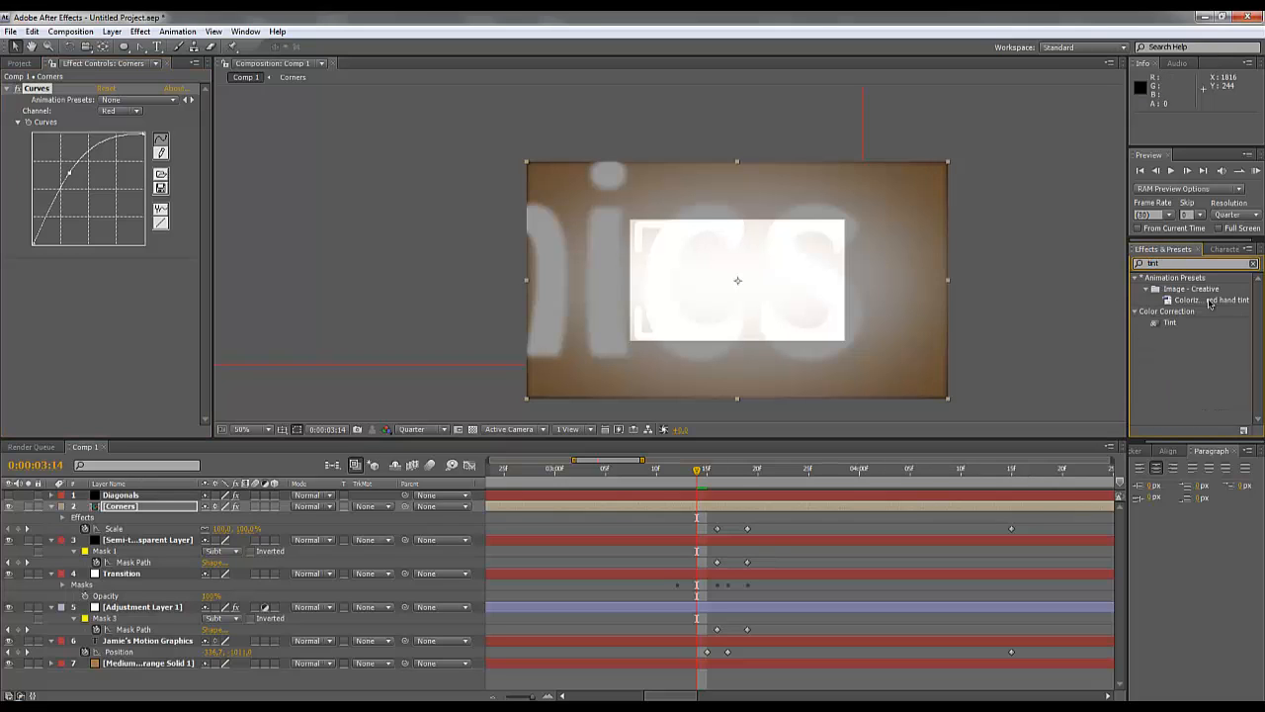
left_click(1170, 325)
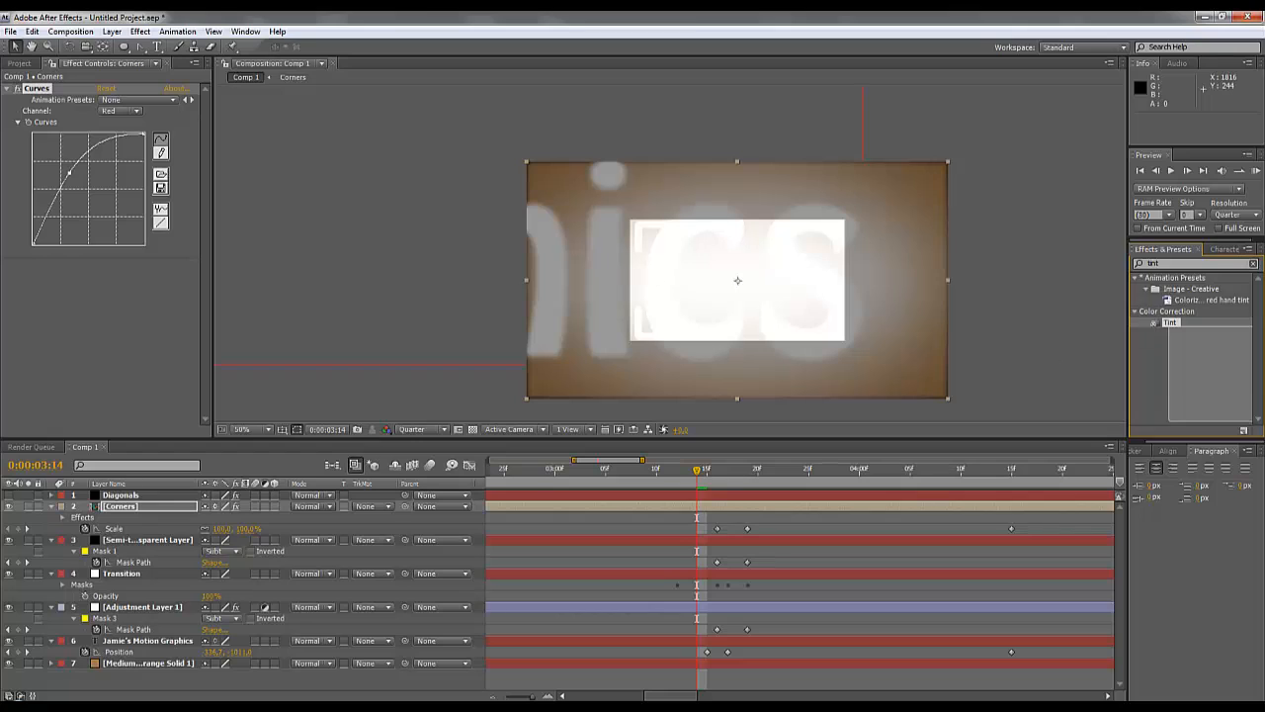
left_click_drag(1176, 327, 63, 91)
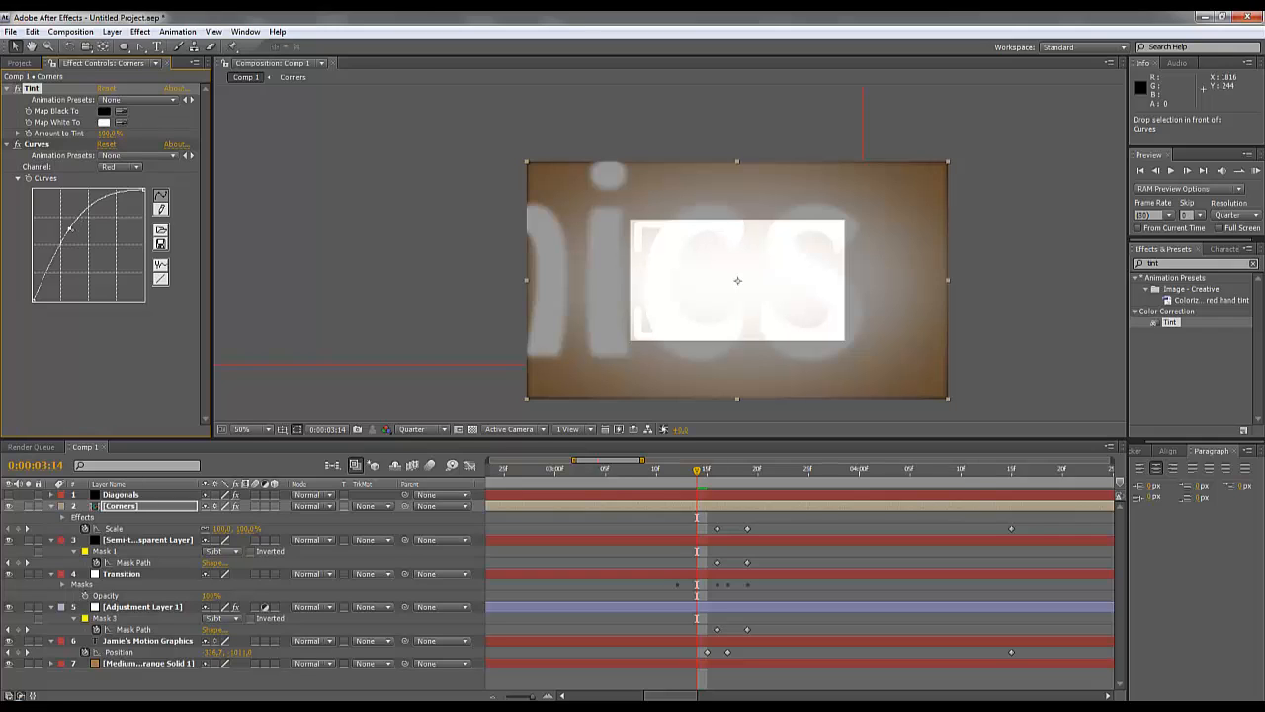
Try lowering the midtones of the green channel in the Corners layer's Curves effect.
left_click(121, 167)
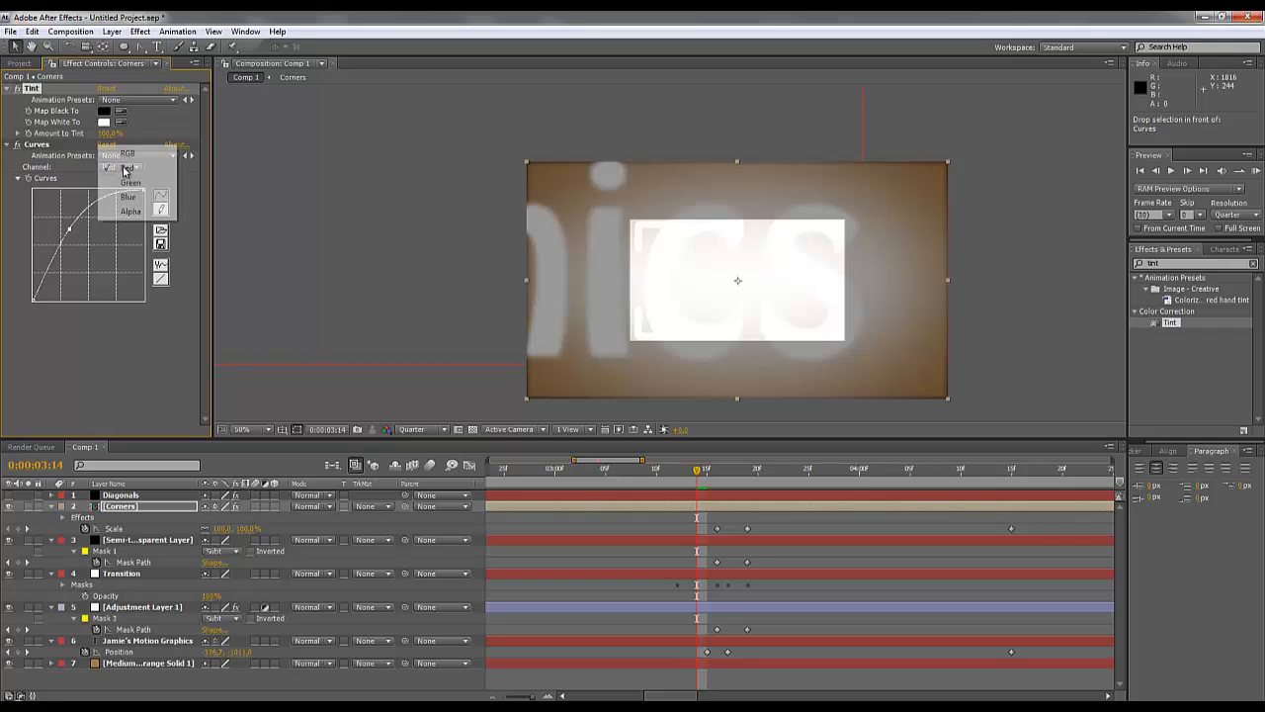
left_click(124, 184)
mouse_move(87, 244)
left_mouse_down()
mouse_move(113, 270)
mouse_move(104, 245)
left_mouse_up()
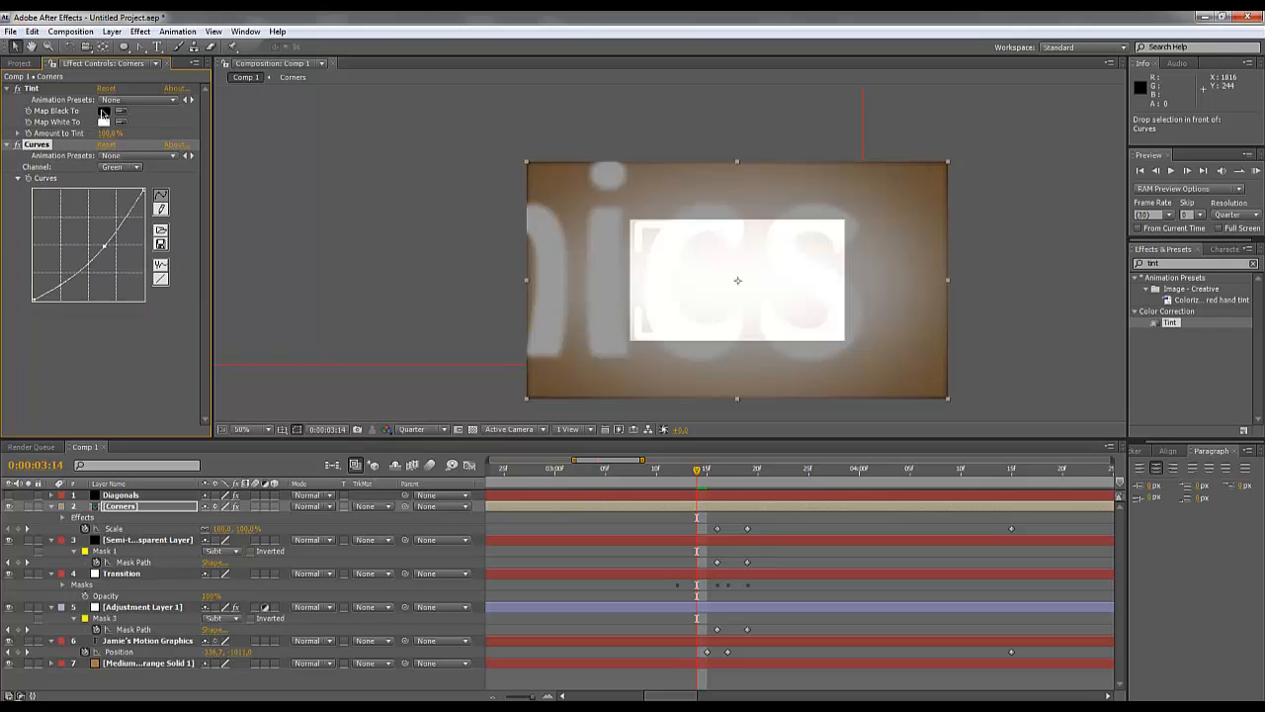
Set the Tint effect's Map Black To colour to grey 808080 and Map White To to a mid grey.
left_click(102, 111)
left_click_drag(346, 486, 286, 494)
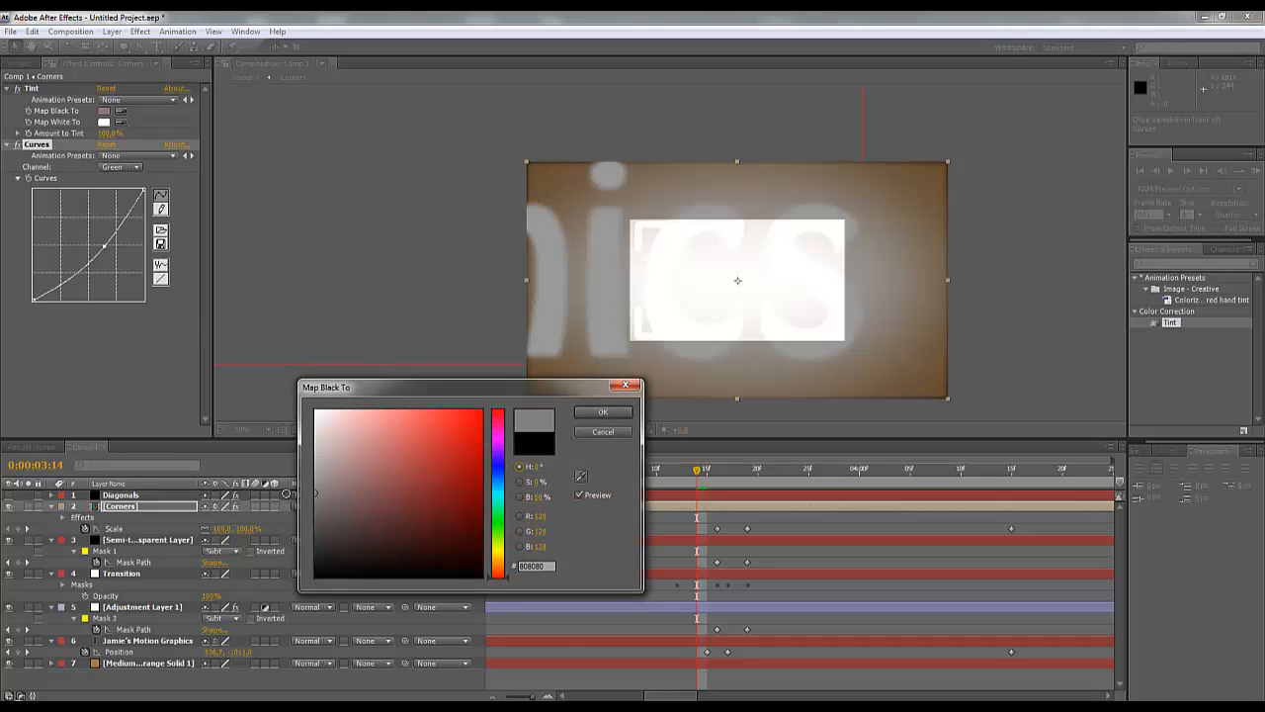
left_click(581, 414)
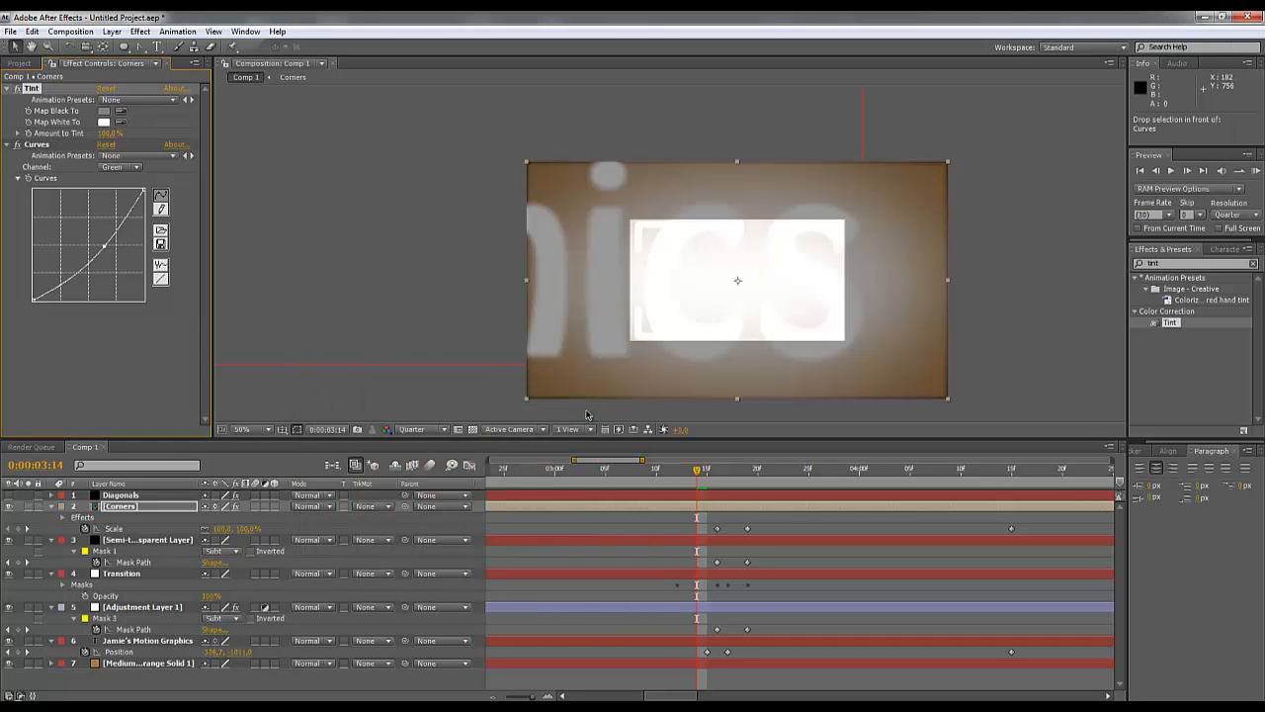
left_click(103, 122)
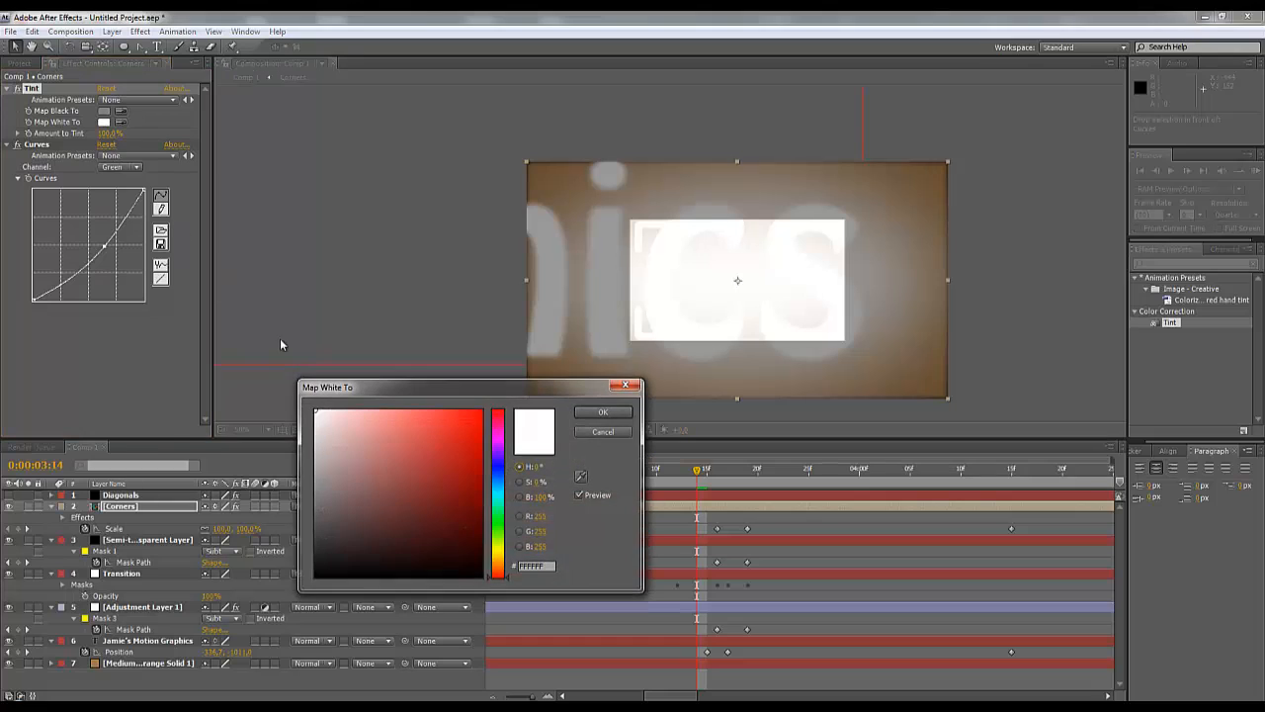
left_click_drag(346, 488, 275, 495)
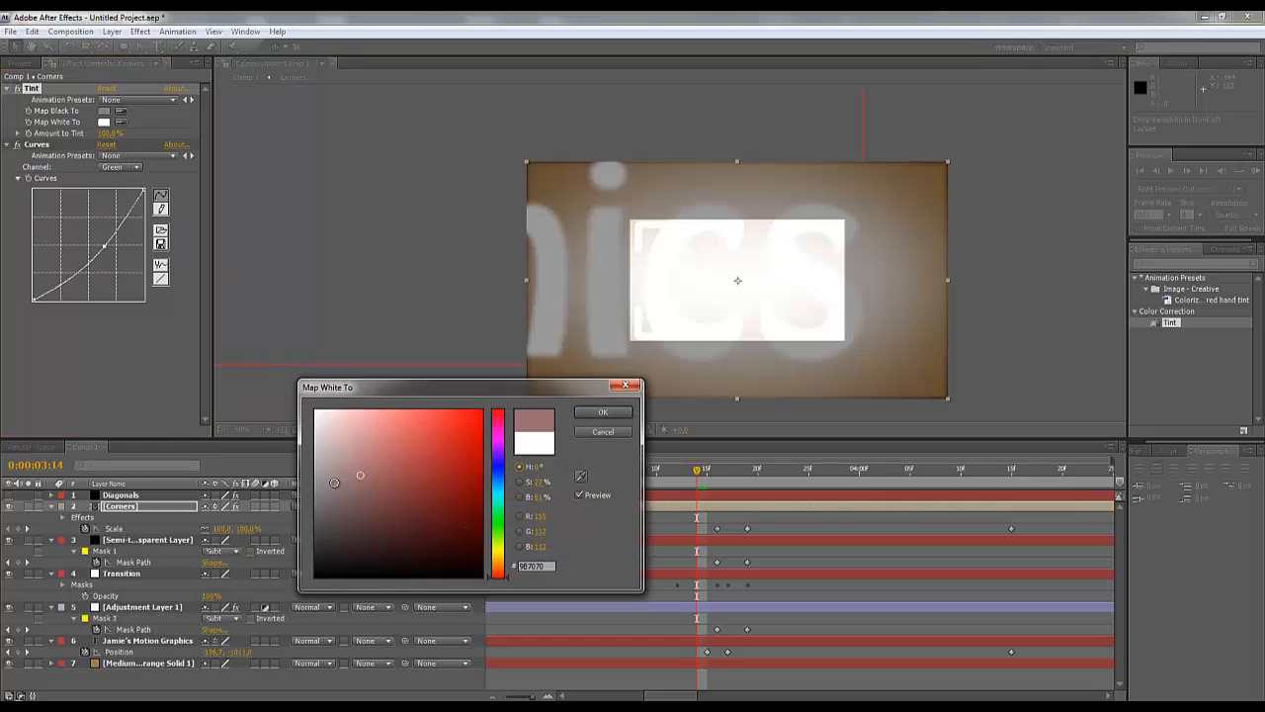
left_click(593, 413)
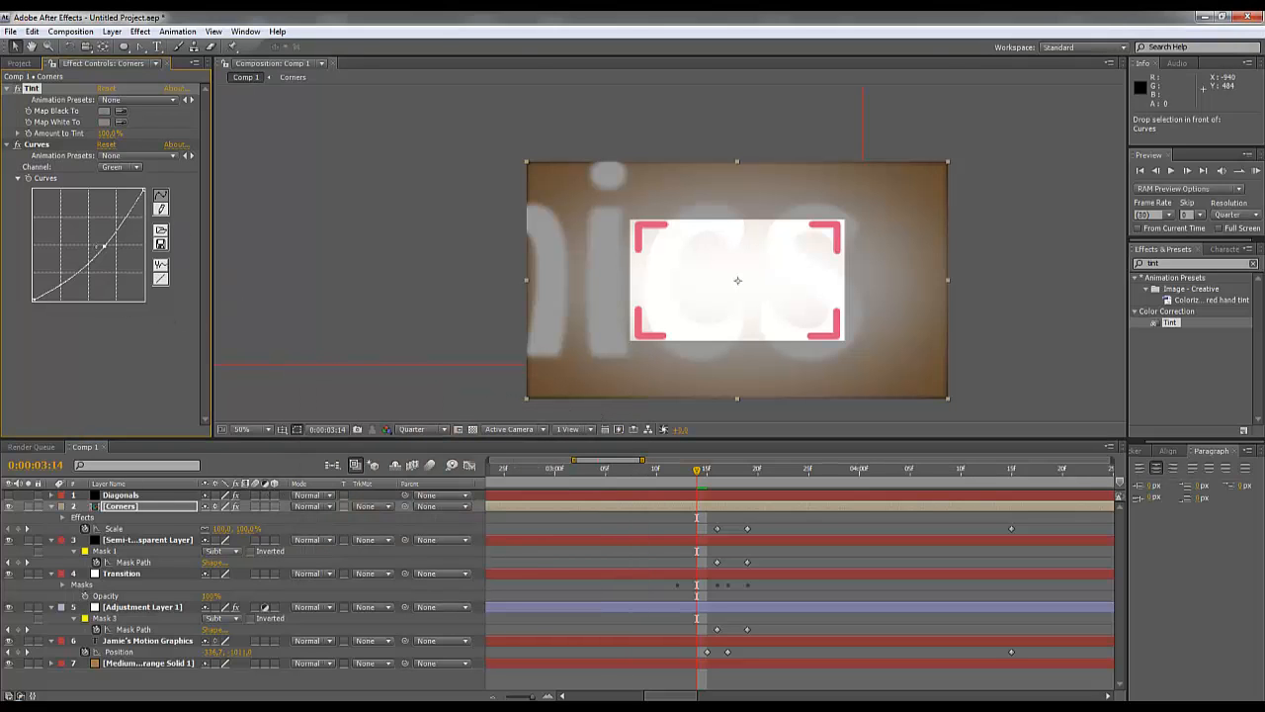
Lower the midtones of the blue channel in the Corners layer's Curves effect.
left_click(127, 166)
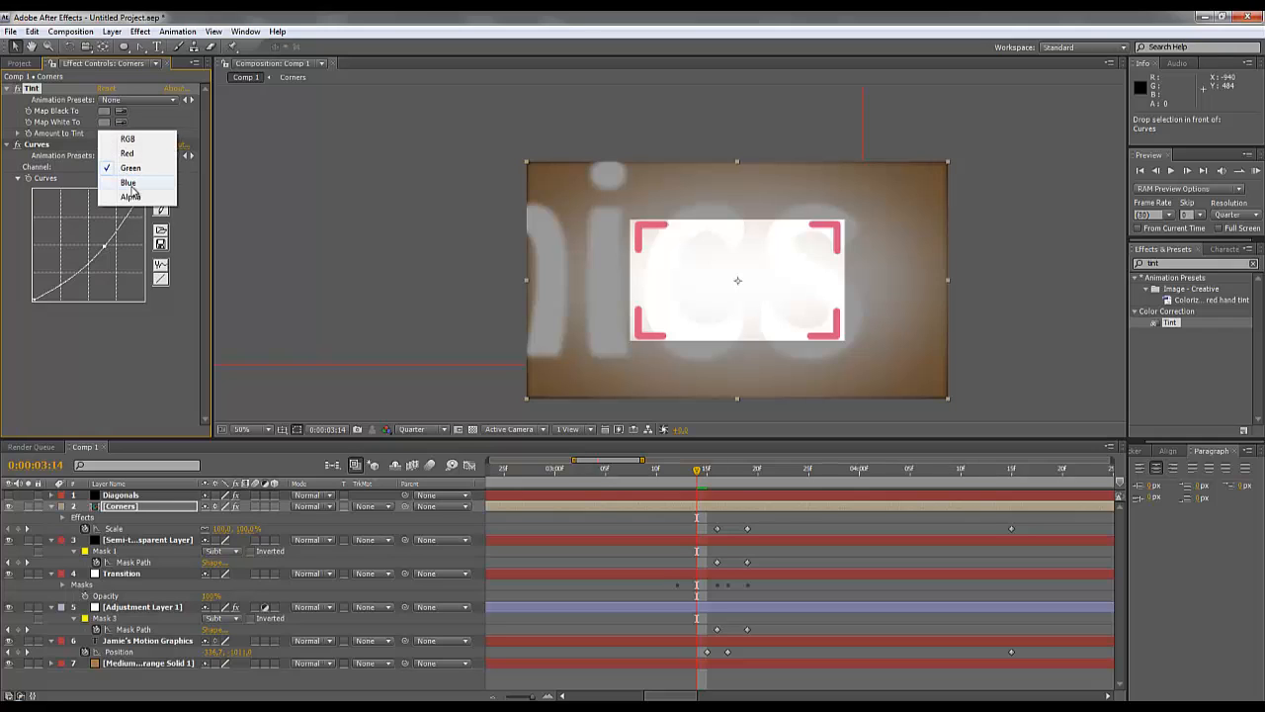
left_click(133, 187)
left_click_drag(89, 244, 100, 255)
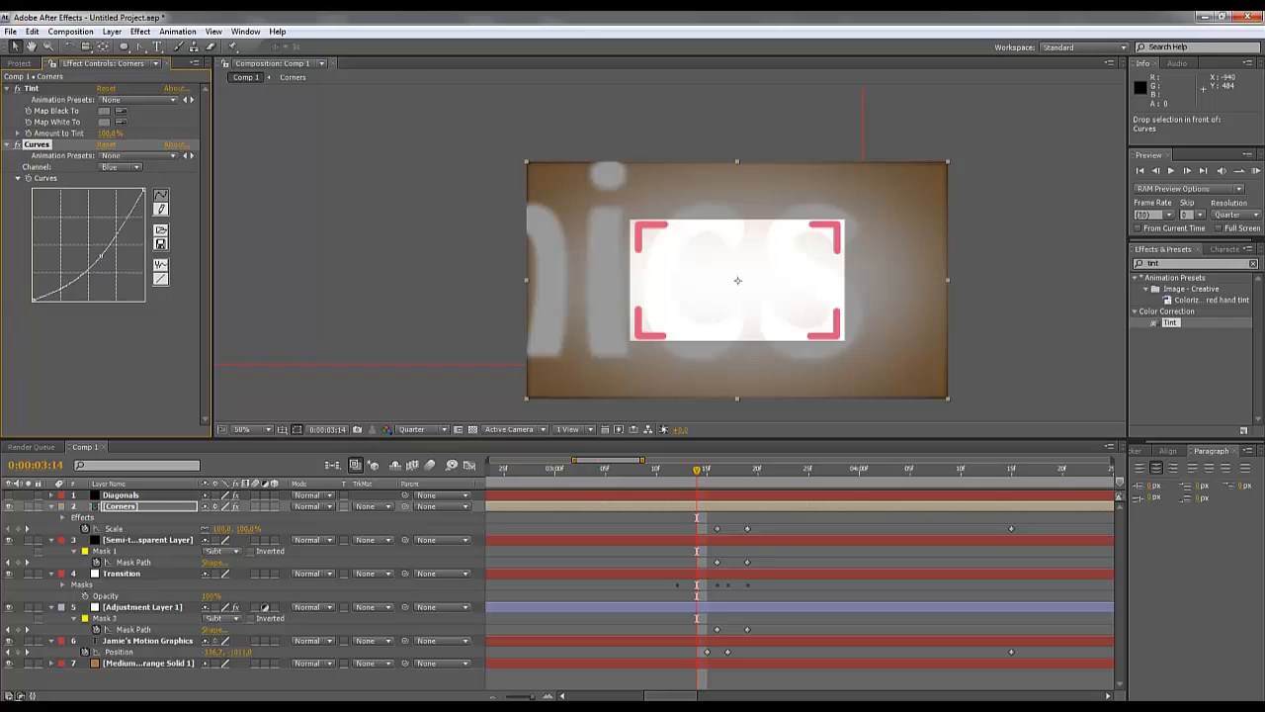
Raise the green channel's curve point slightly above the diagonal to turn the corner brackets orange.
left_click(135, 168)
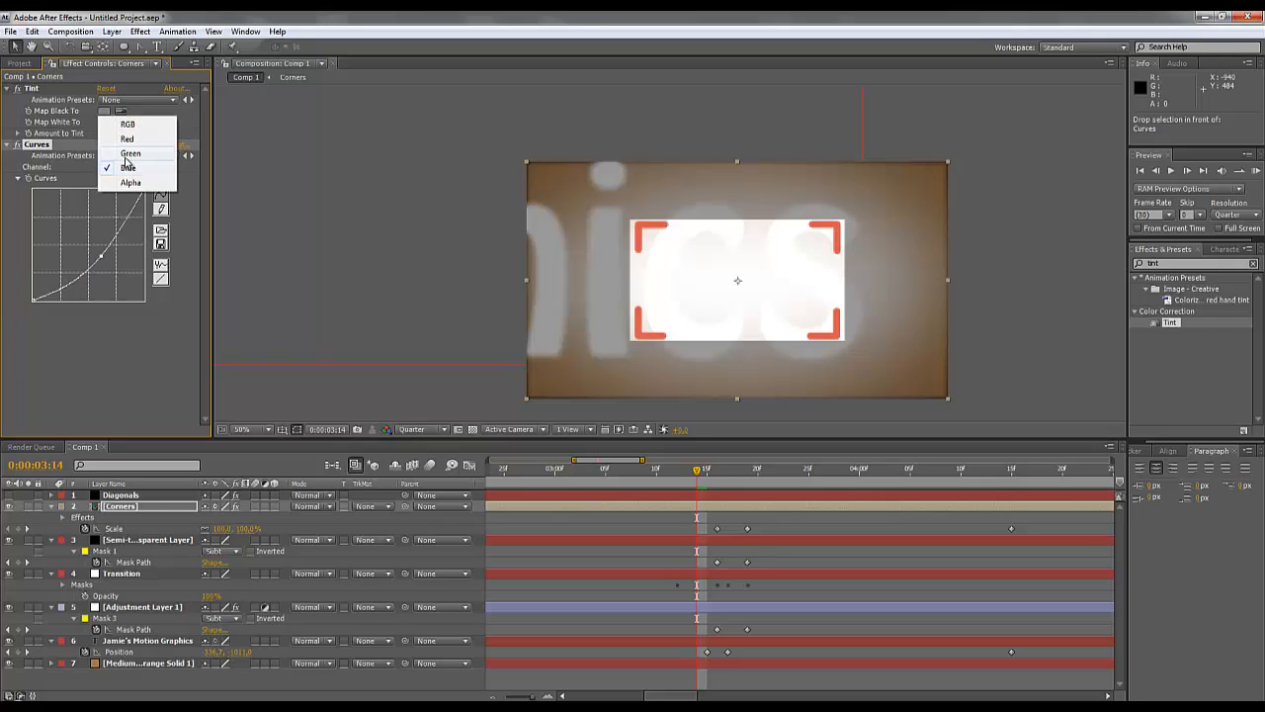
left_click(128, 154)
left_click_drag(104, 246, 85, 240)
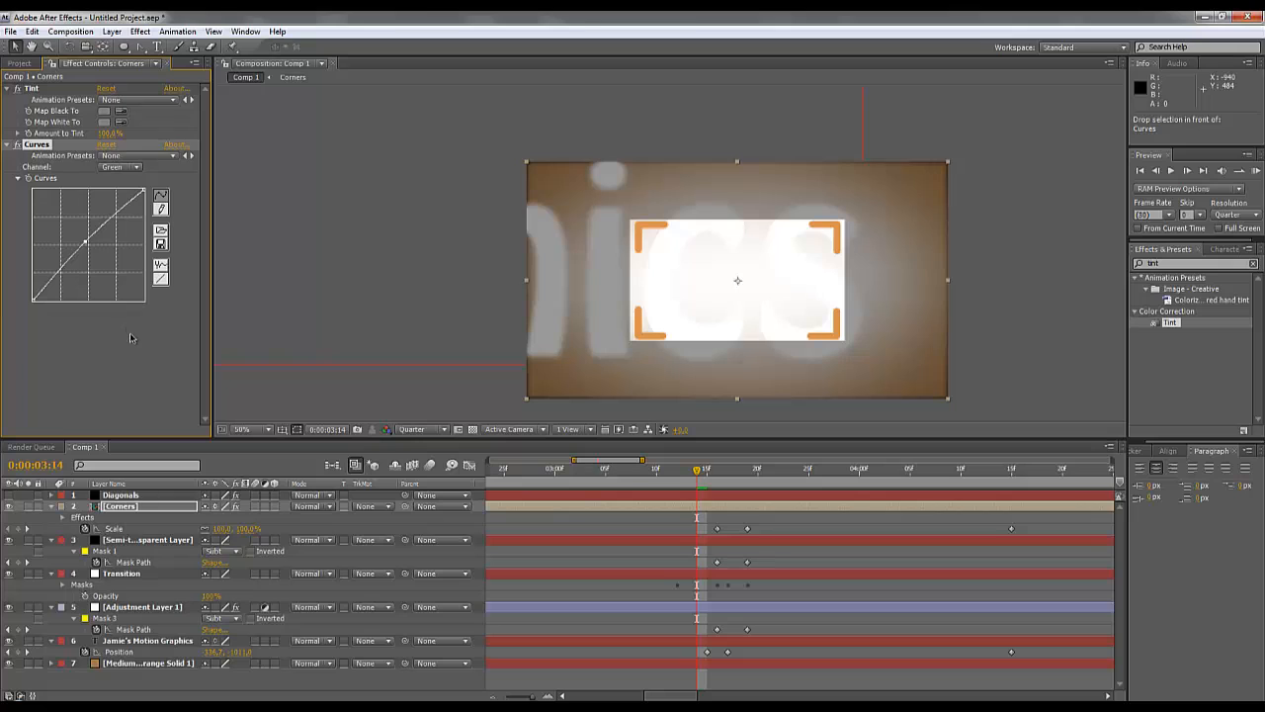
Inspect the recoloured corner bracket up close and scrub back to 0:00:00:14 to check its colour there.
scroll(678, 268, "up", 1)
scroll(654, 247, "up", 1)
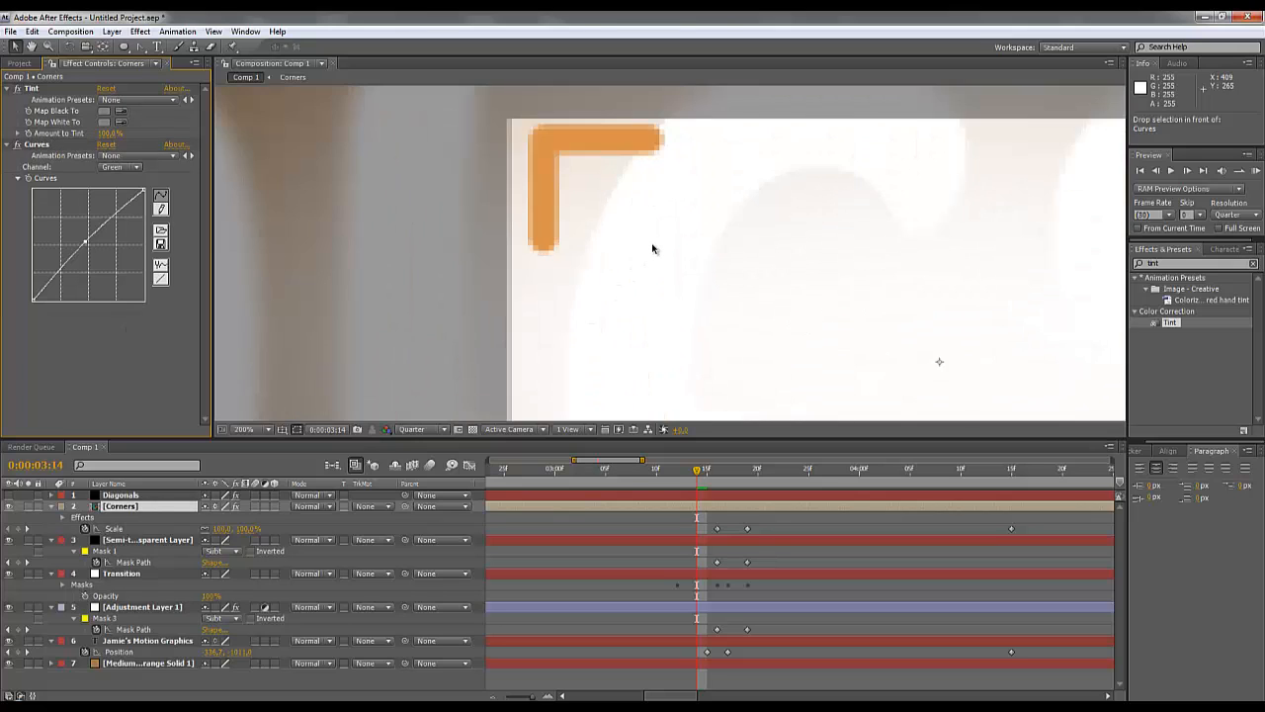
scroll(653, 249, "down", 2)
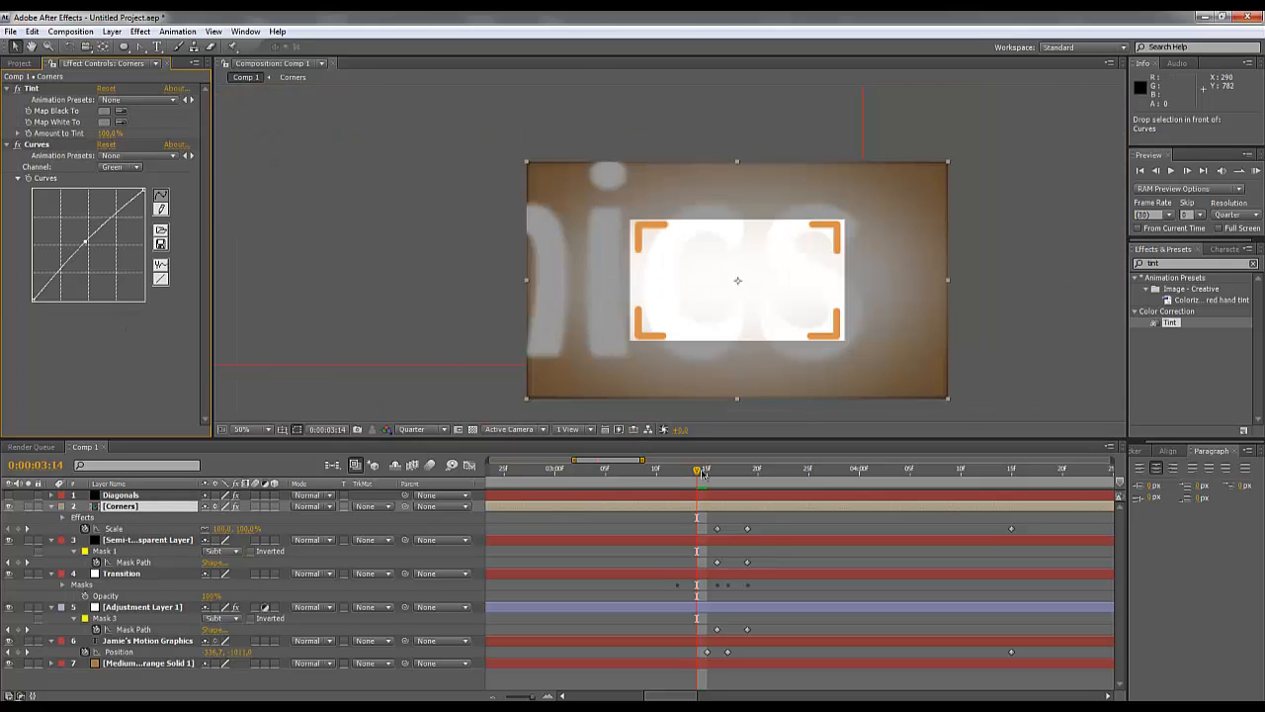
left_click_drag(702, 473, 632, 517)
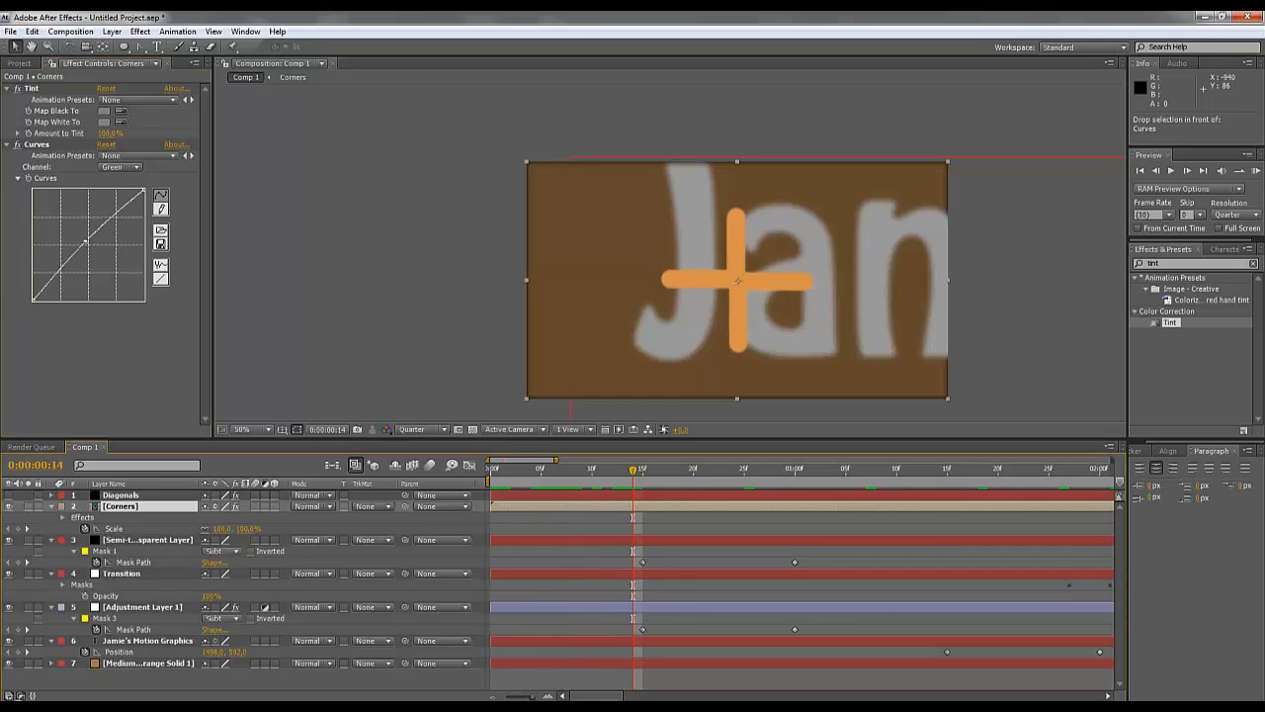
Try raising the RGB channel's midtones in the Corners layer's Curves effect, and remove the added curve point.
left_click(119, 168)
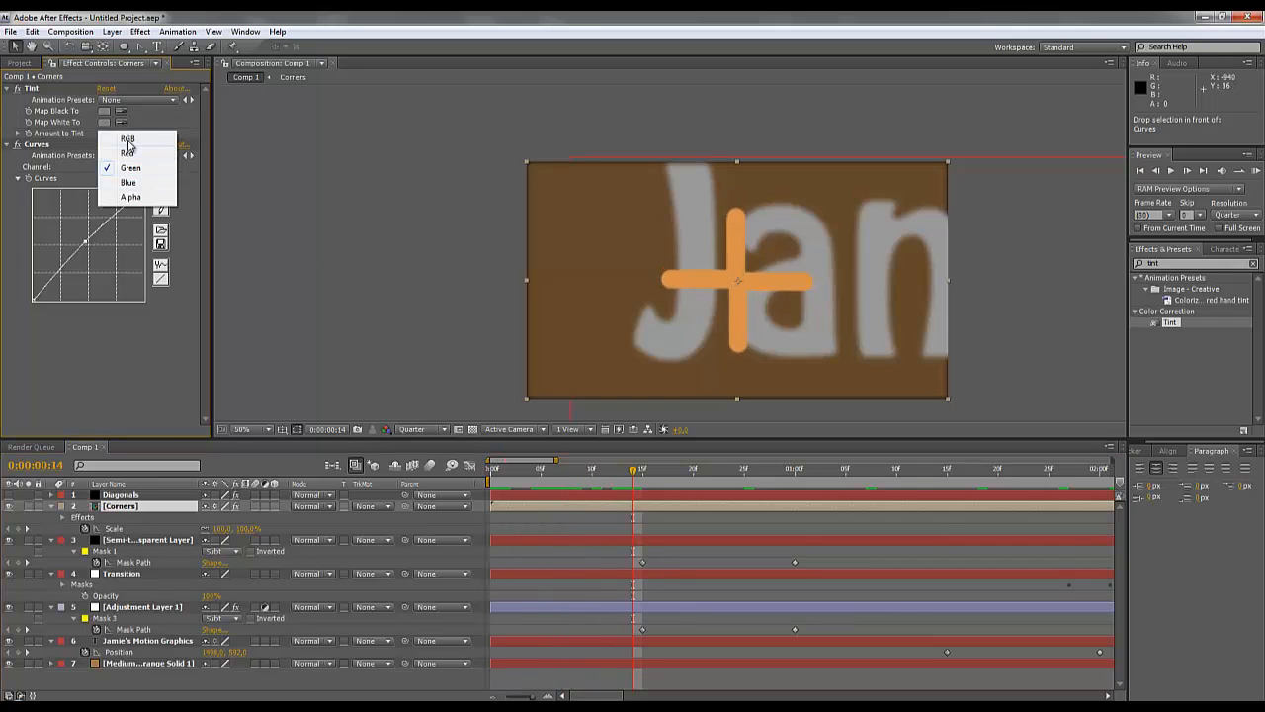
left_click(130, 145)
left_click_drag(90, 243, 80, 237)
key("ctrl+z")
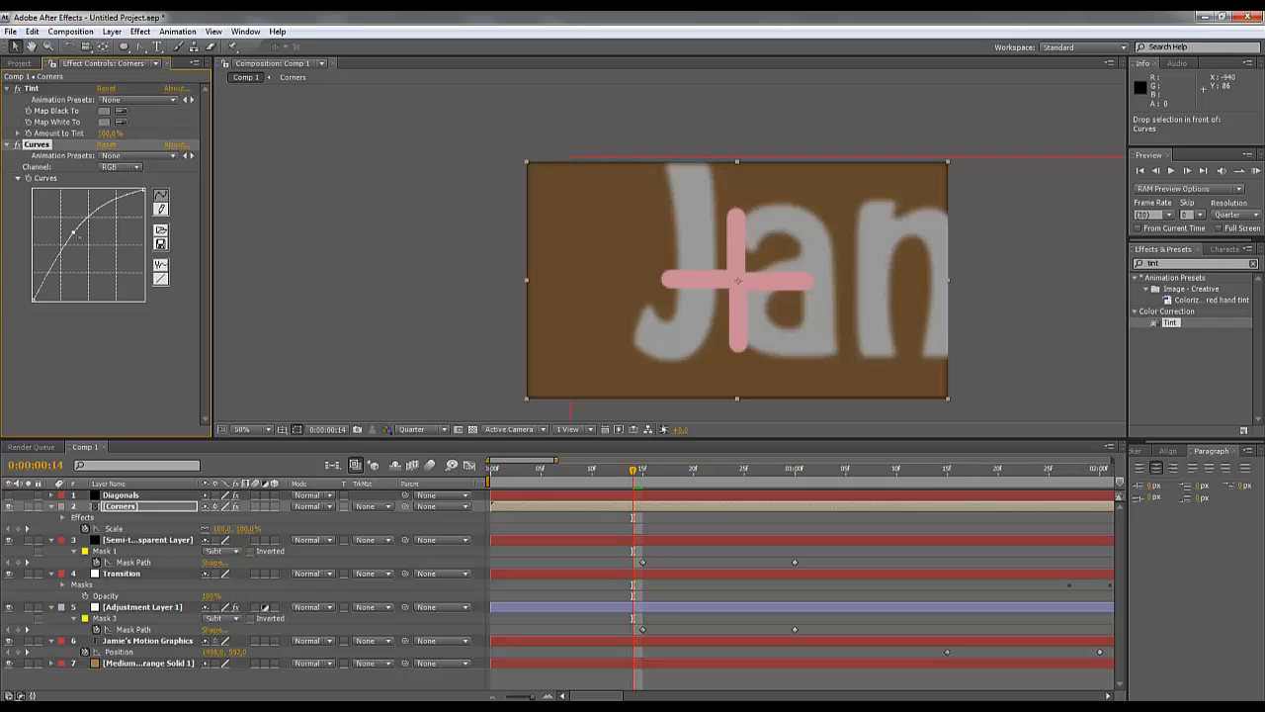
left_click(125, 168)
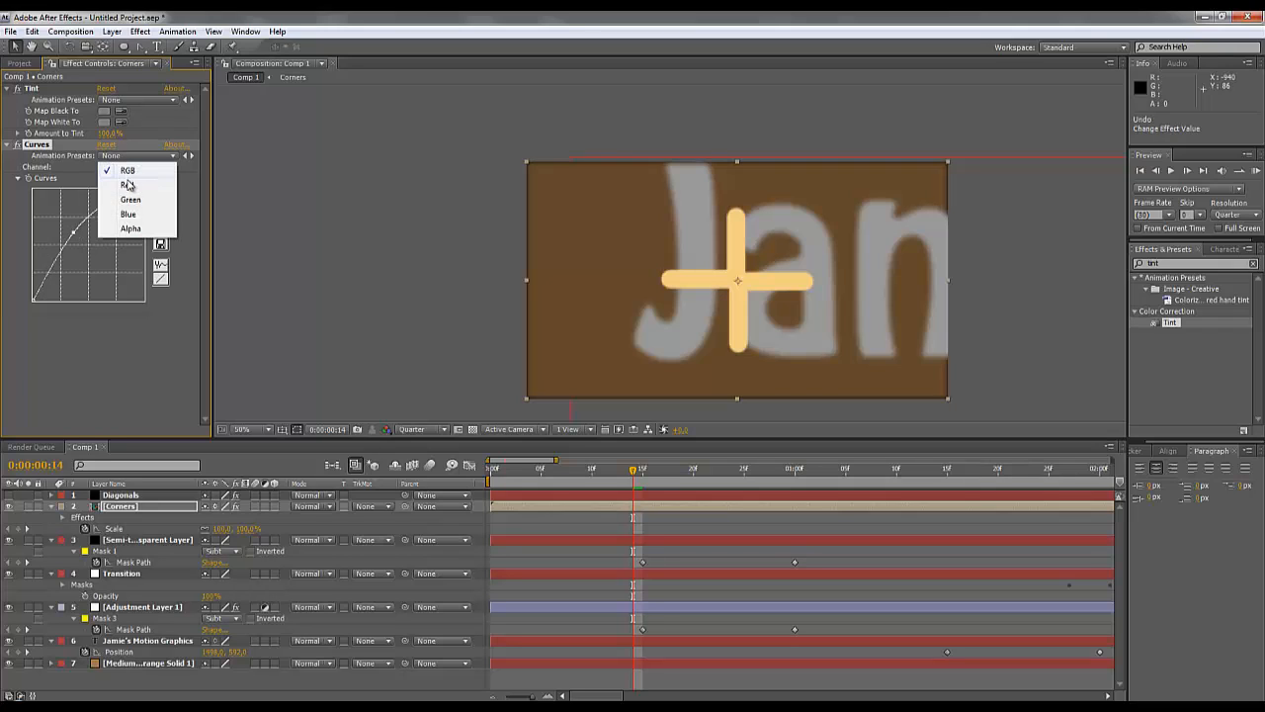
left_click(75, 234)
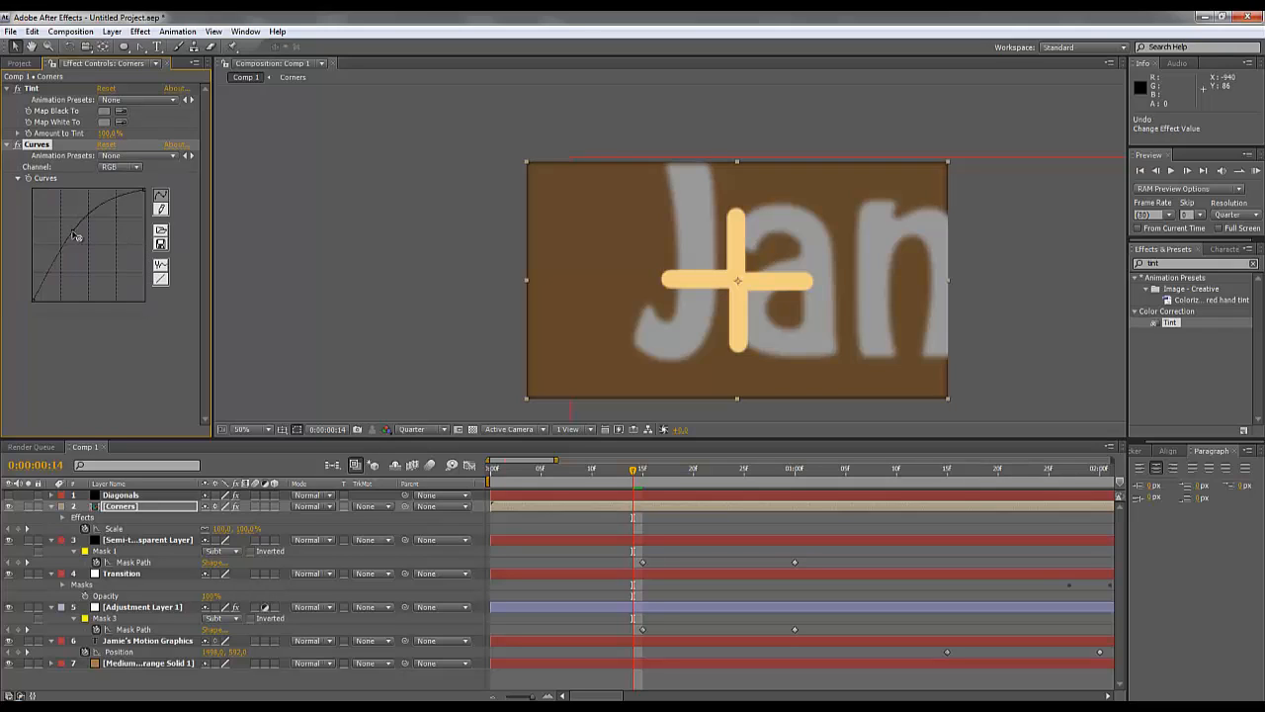
left_click_drag(75, 233, 155, 197)
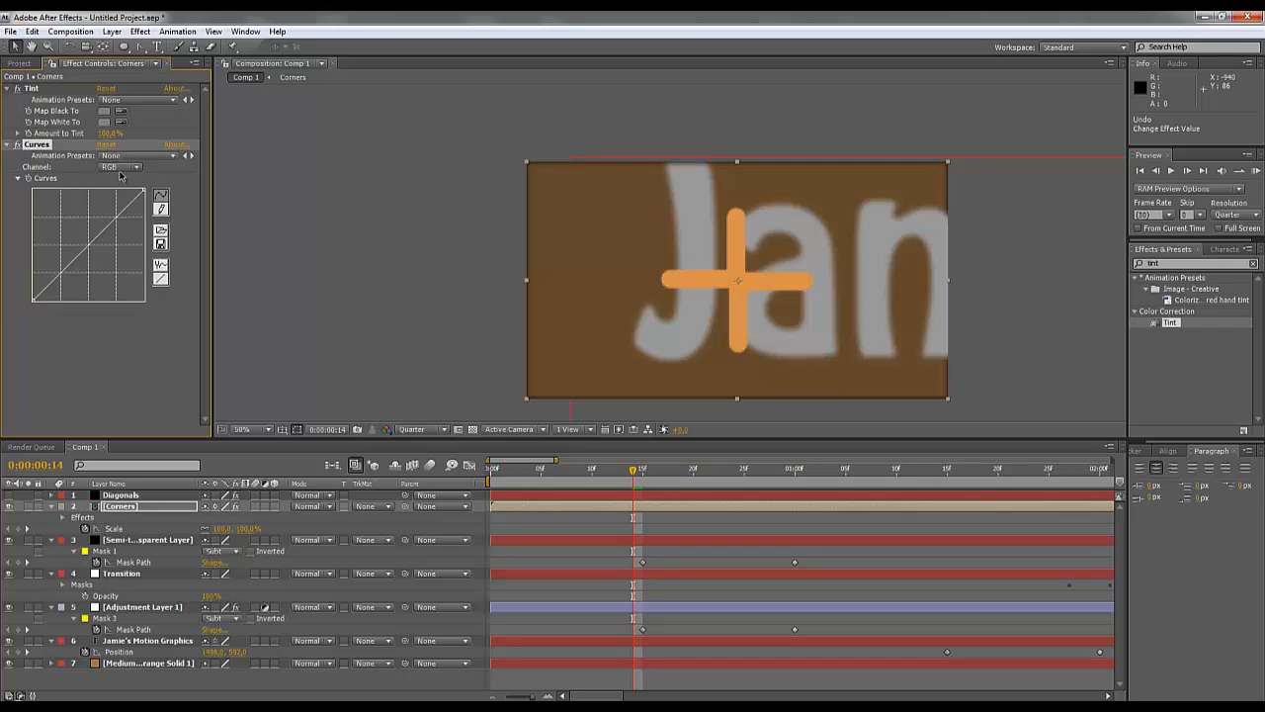
Raise the red channel steeply in the Corners layer's Curves effect to make the corner brackets a brighter orange.
left_click(124, 168)
left_click(128, 186)
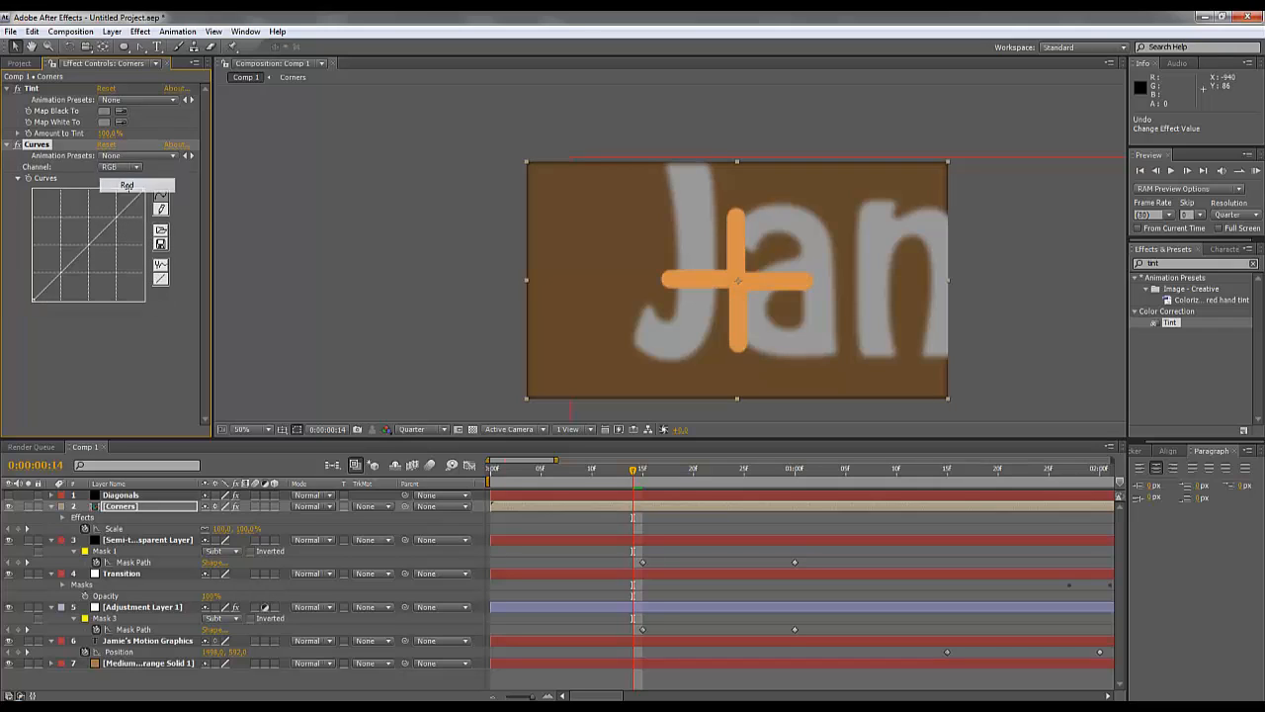
left_click_drag(69, 263, 61, 223)
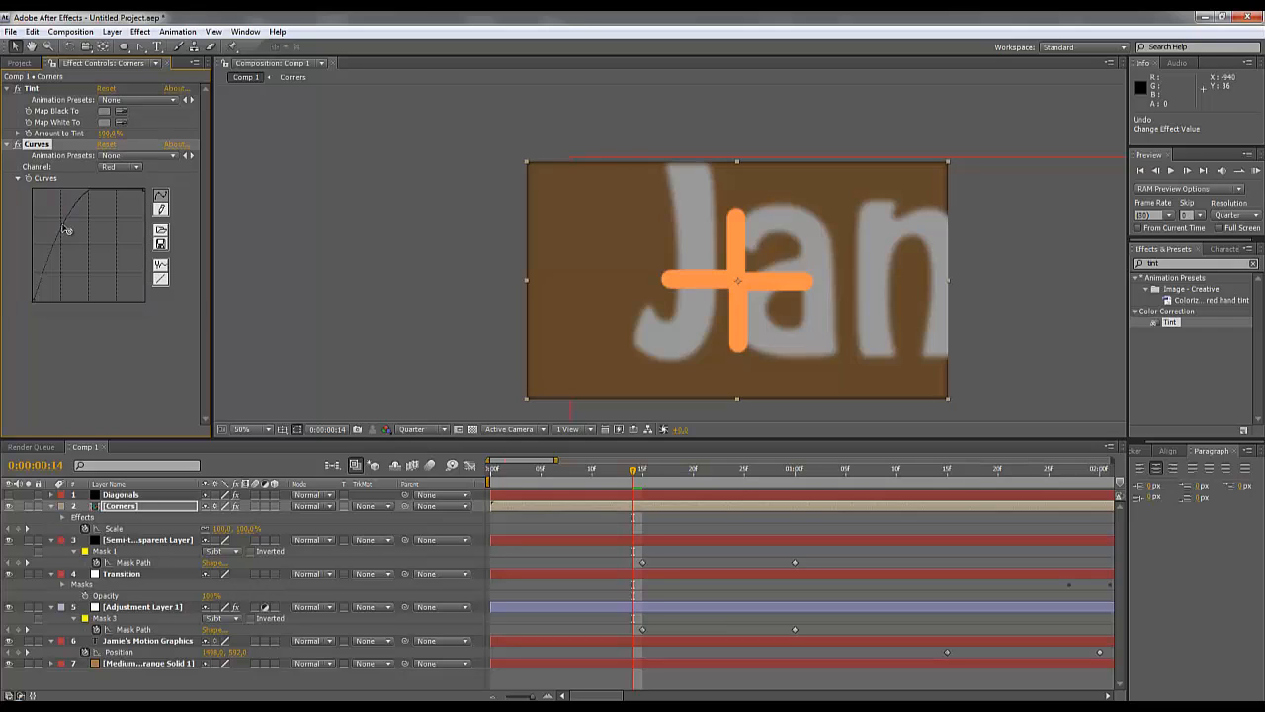
left_click_drag(61, 226, 54, 220)
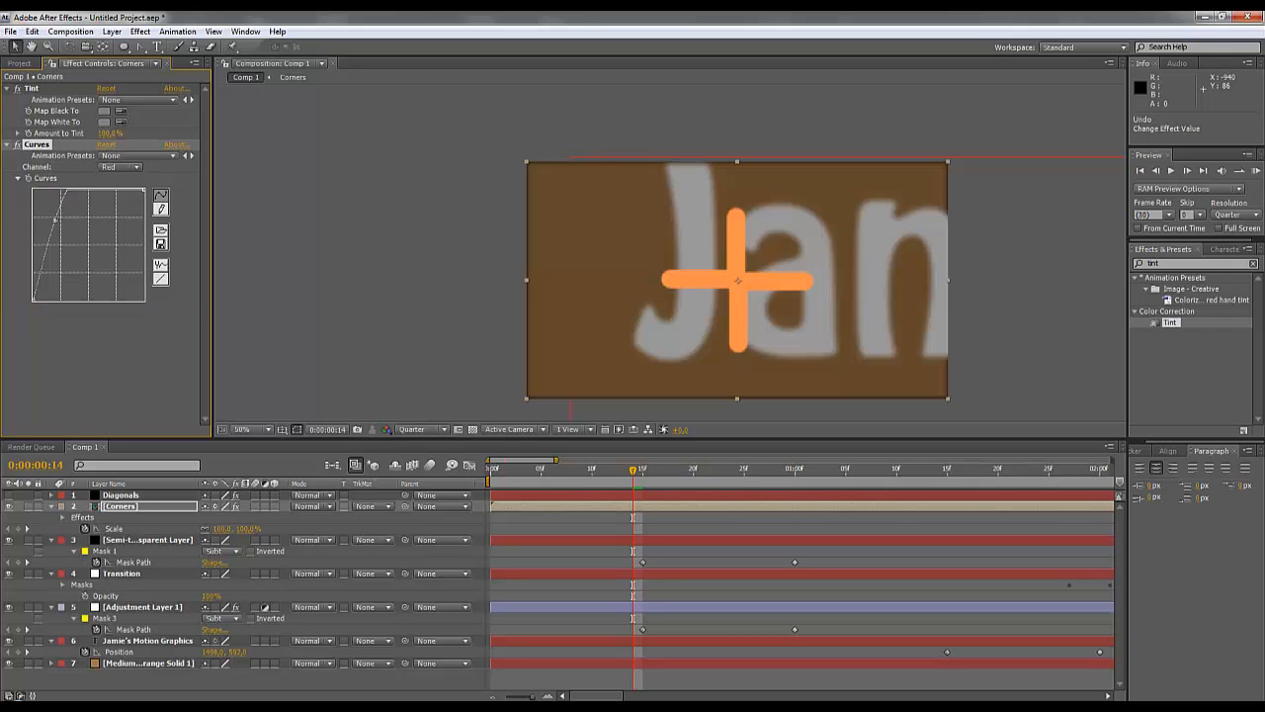
left_click(174, 336)
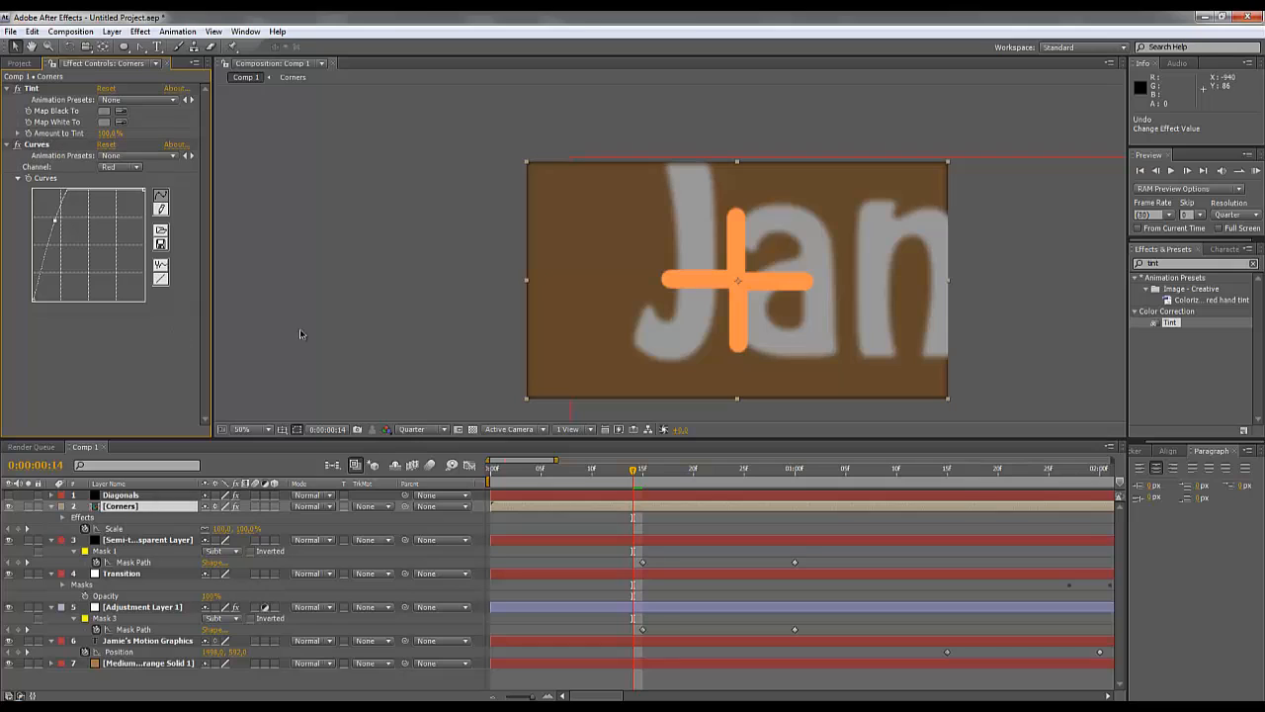
Copy the 0:00:03:16 Mask Path keyframes of the Semi-transparent Layer and Adjustment Layer 1 to 0:00:04:15 on their respective layers.
left_click_drag(632, 472, 915, 532)
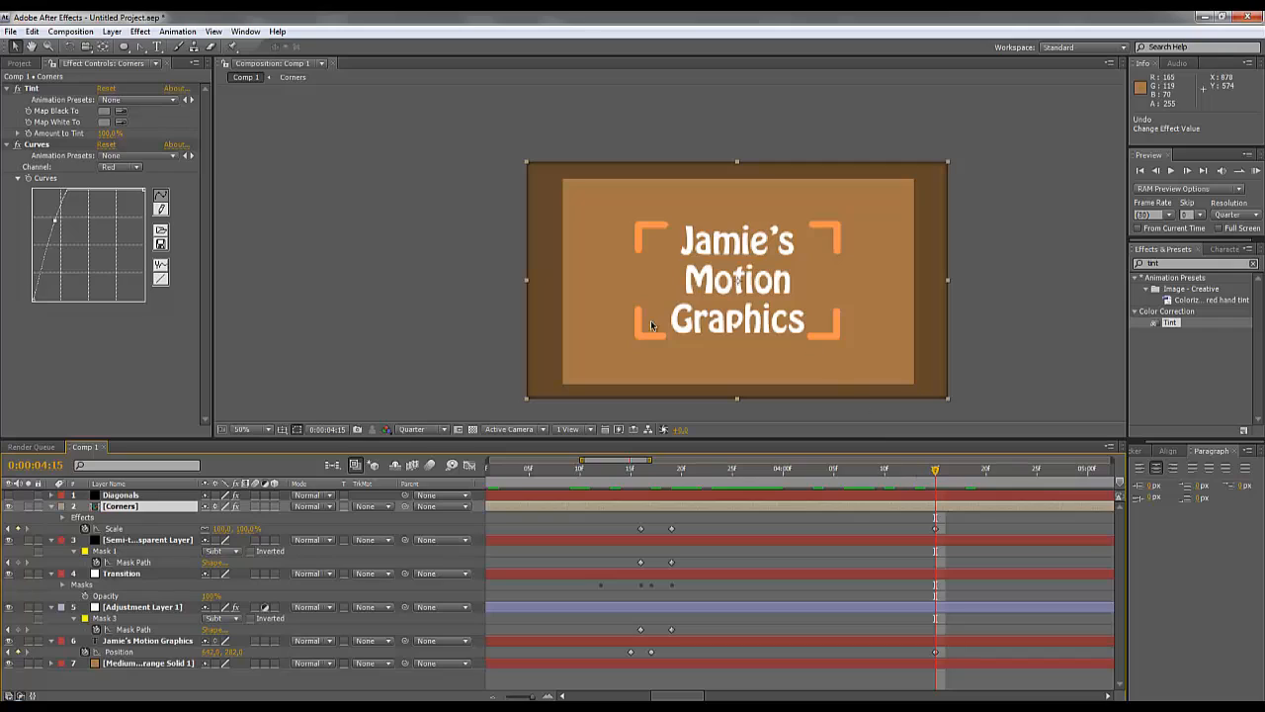
left_click(142, 540)
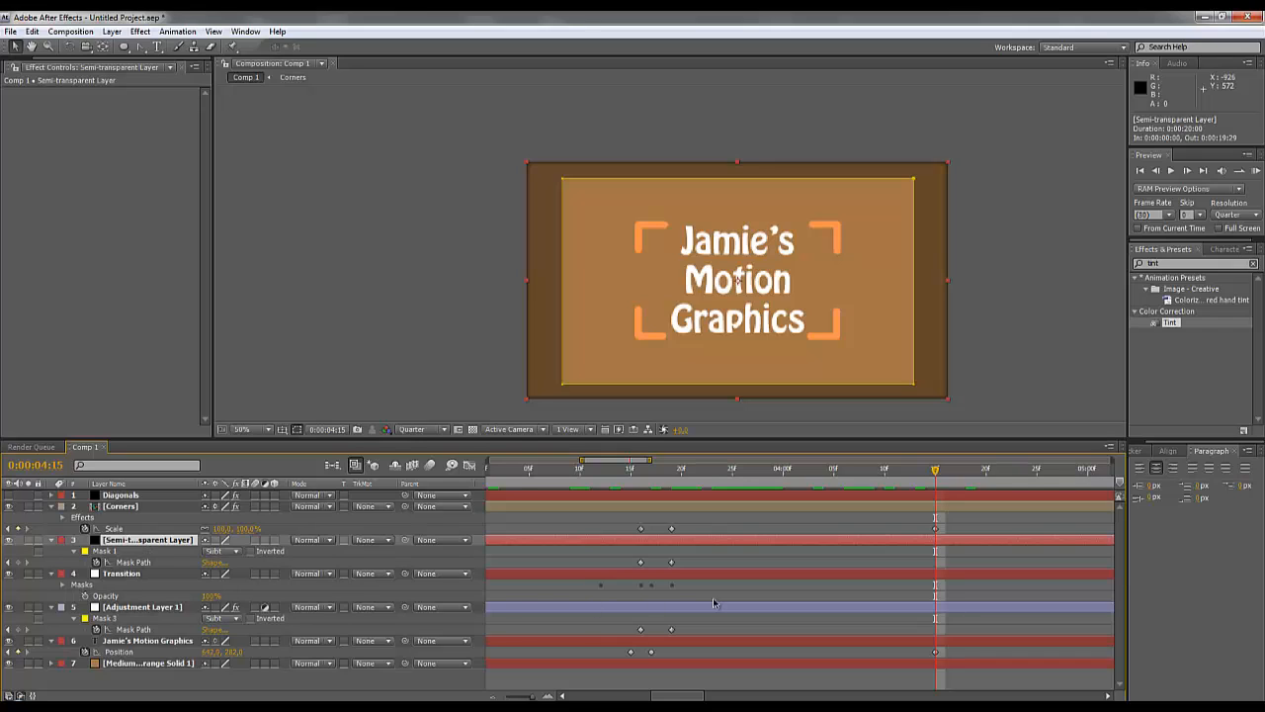
left_click(641, 563)
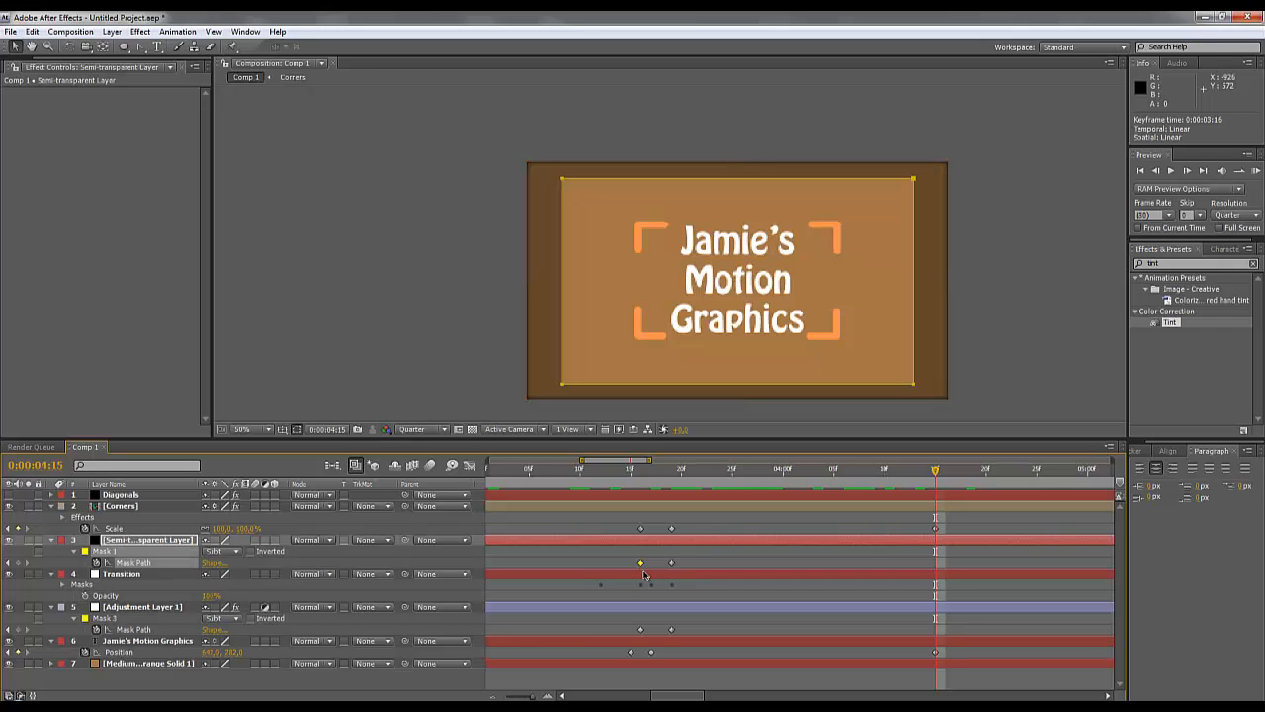
key("ctrl+v")
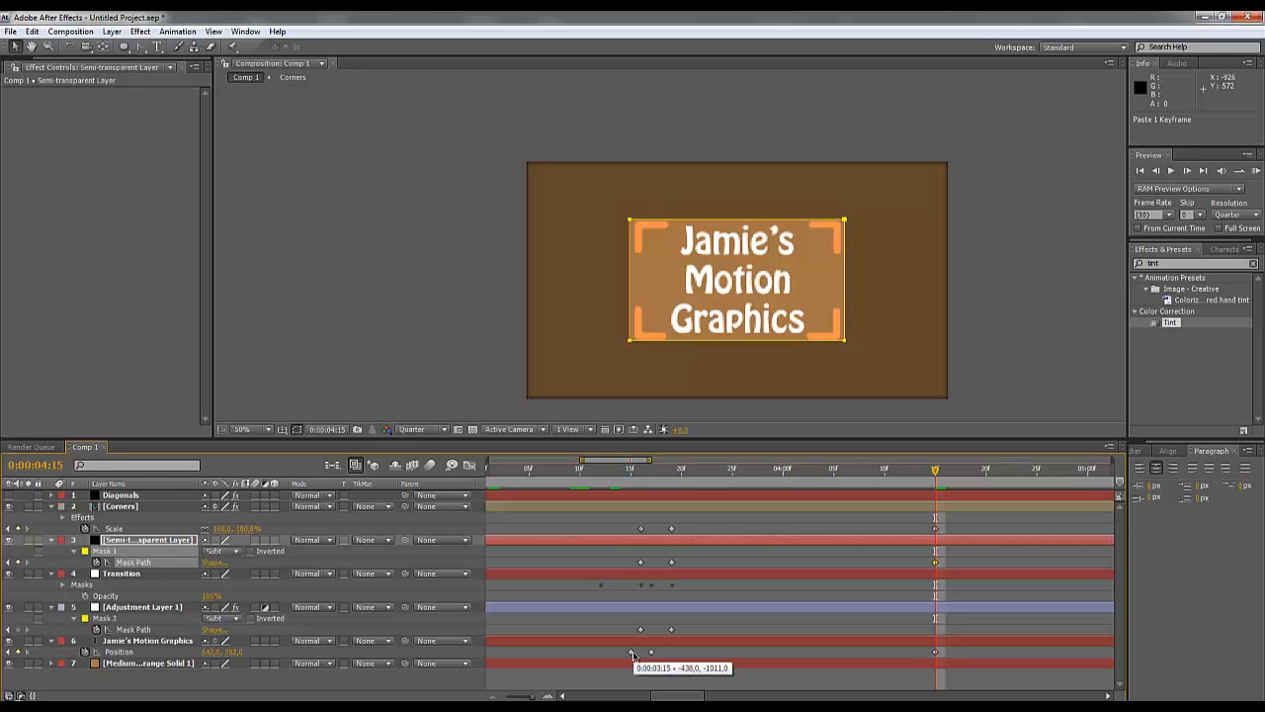
left_click(640, 630)
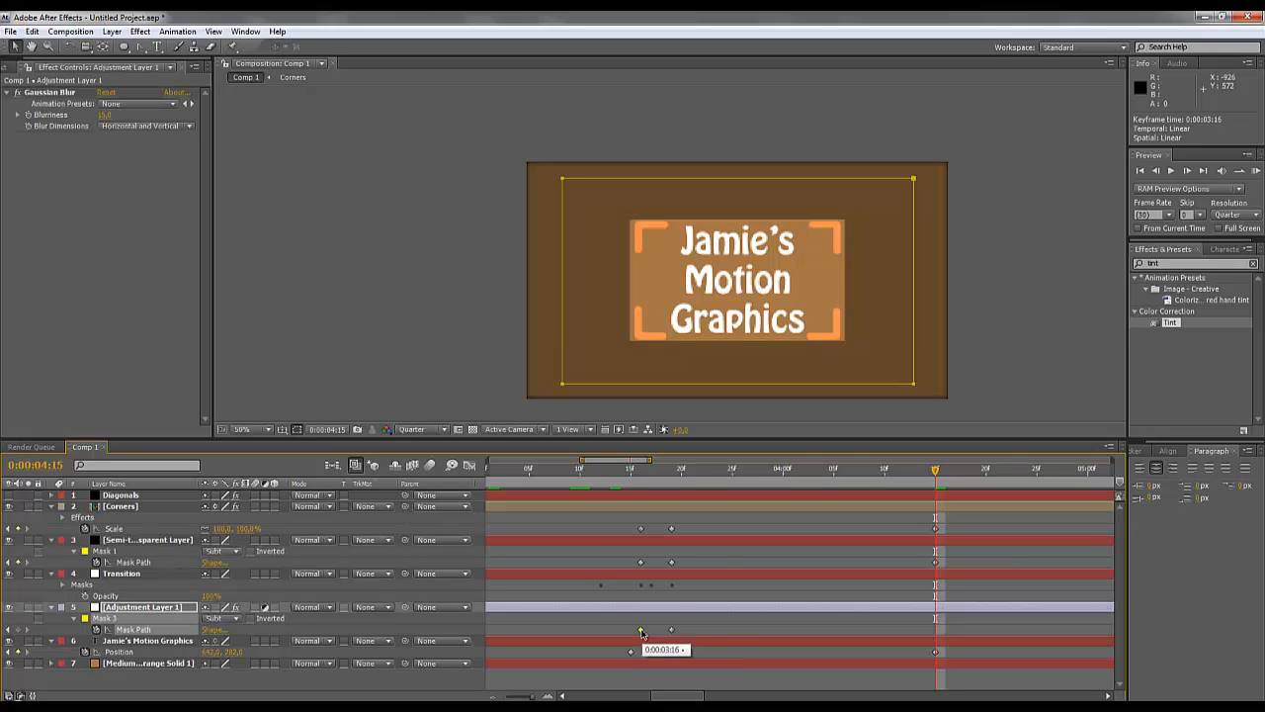
key("ctrl+c")
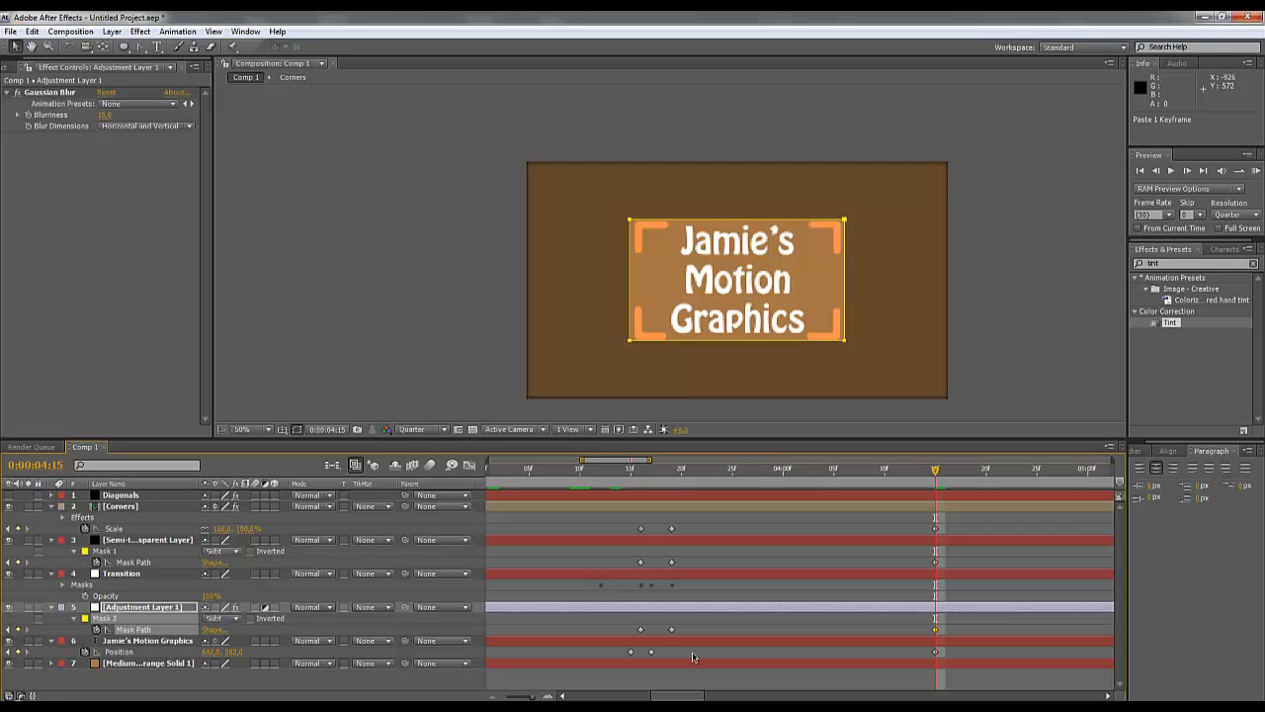
Add a Position keyframe to the Jamie's Motion Graphics text layer and place it at 0:00:01:00.
left_click_drag(683, 471, 468, 534)
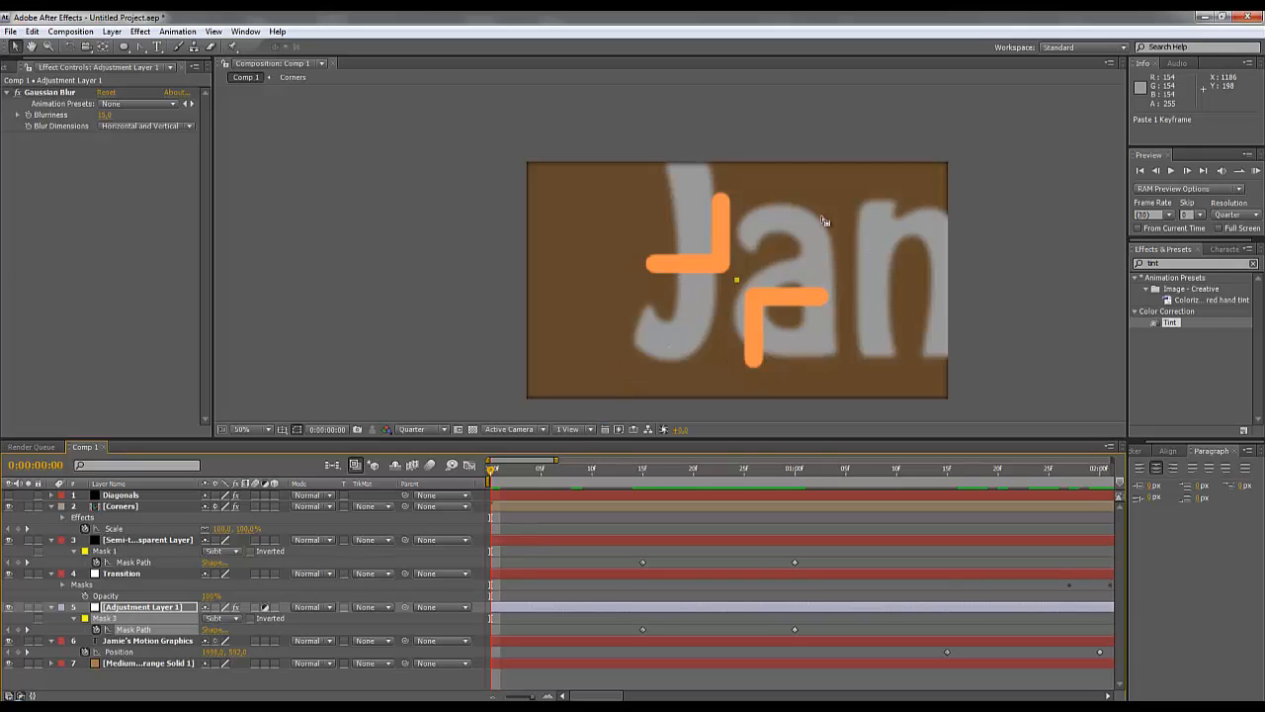
left_click(142, 643)
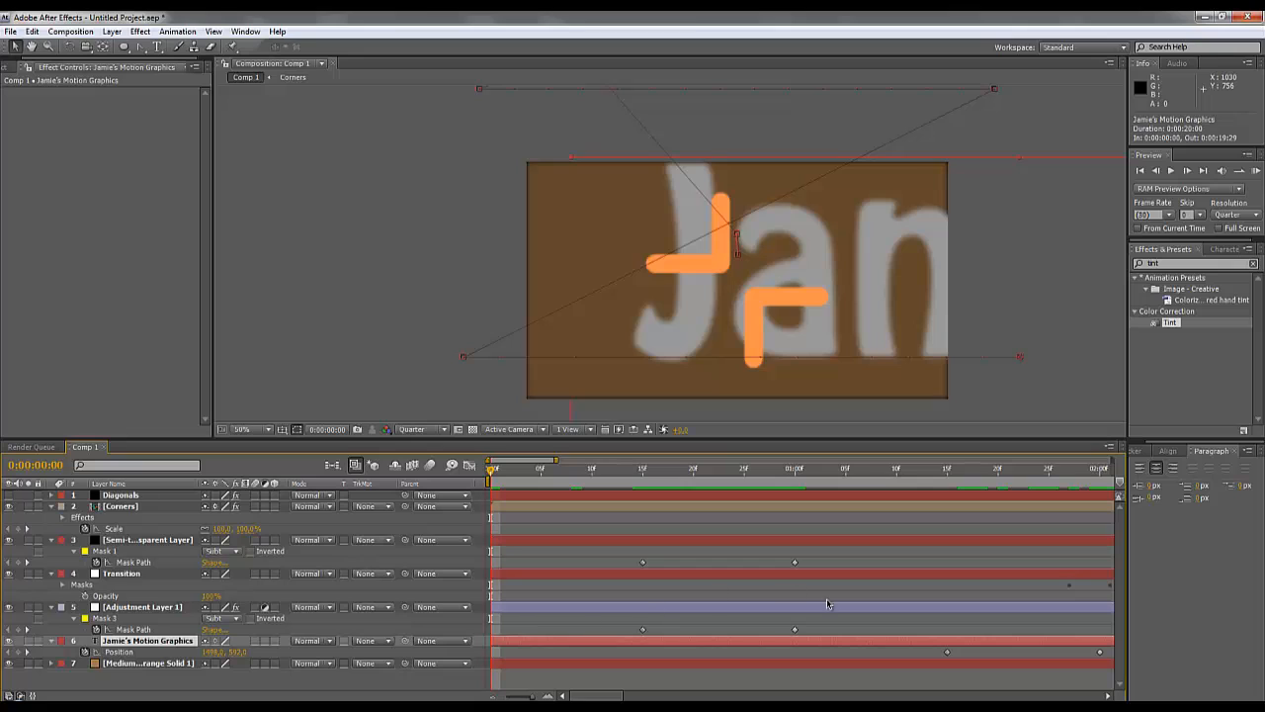
mouse_move(884, 472)
left_mouse_down()
mouse_move(917, 472)
mouse_move(639, 526)
left_mouse_up()
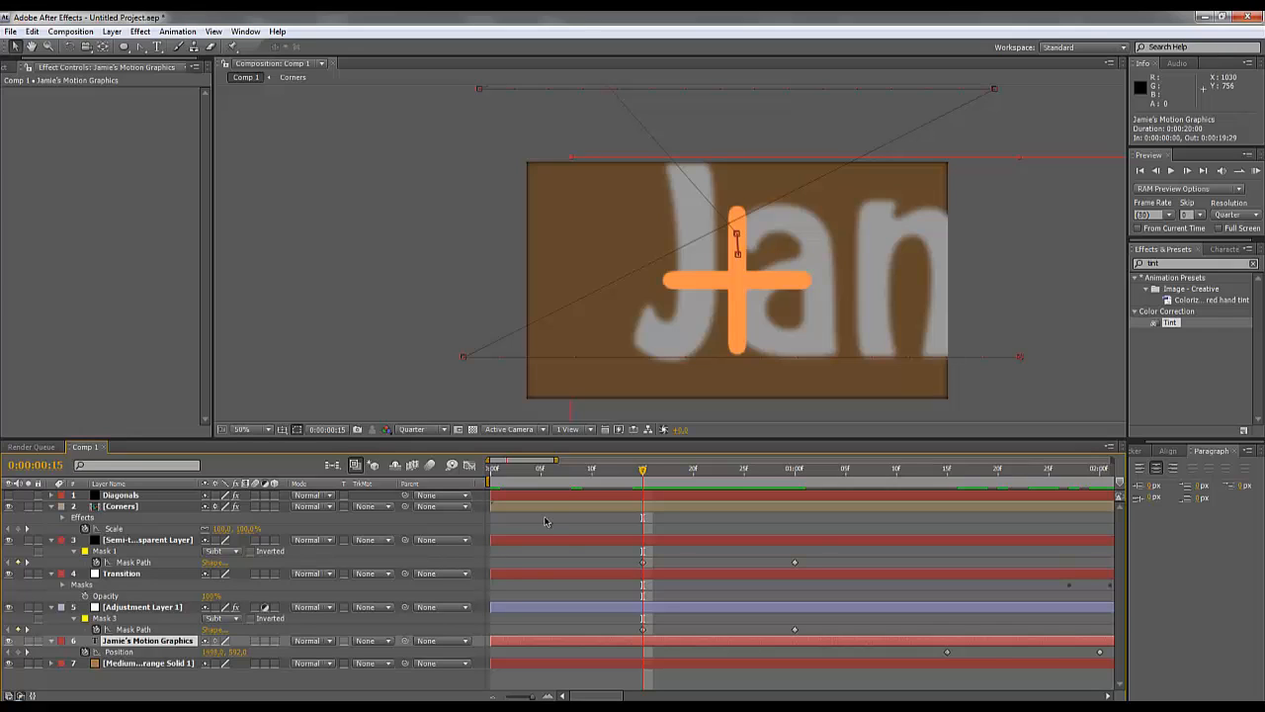
left_click(24, 652)
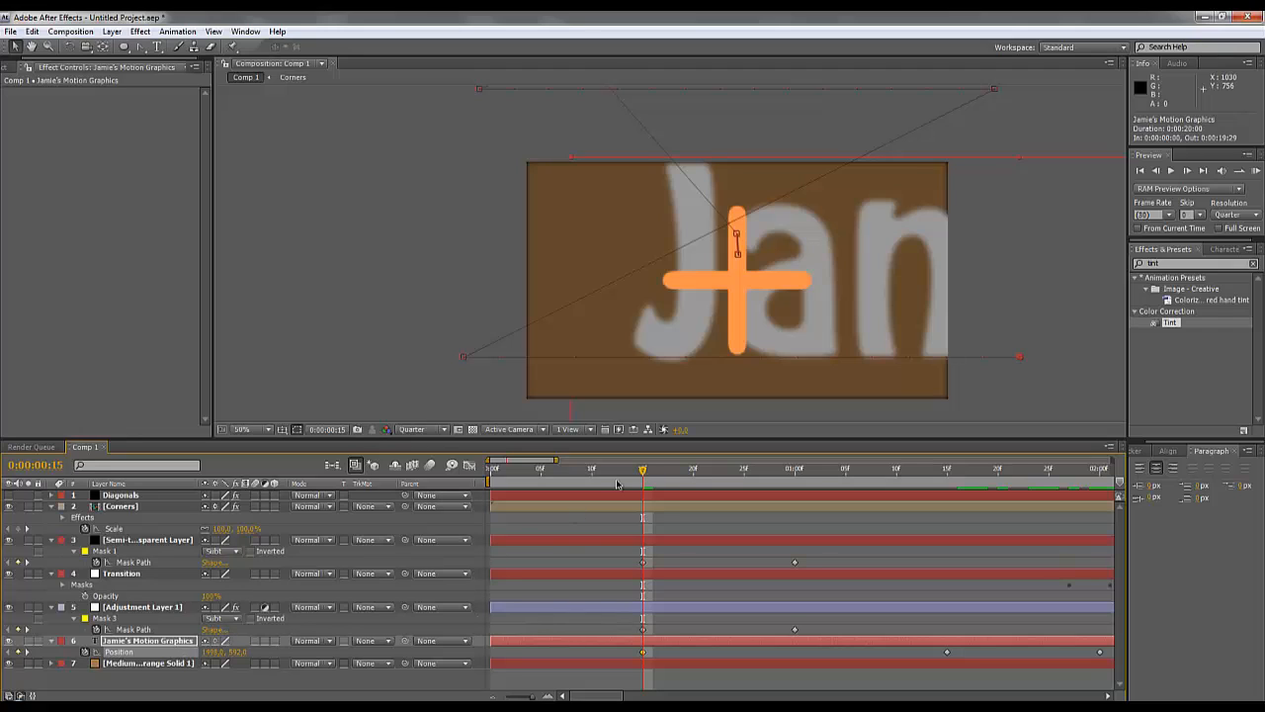
left_click_drag(640, 474, 797, 473)
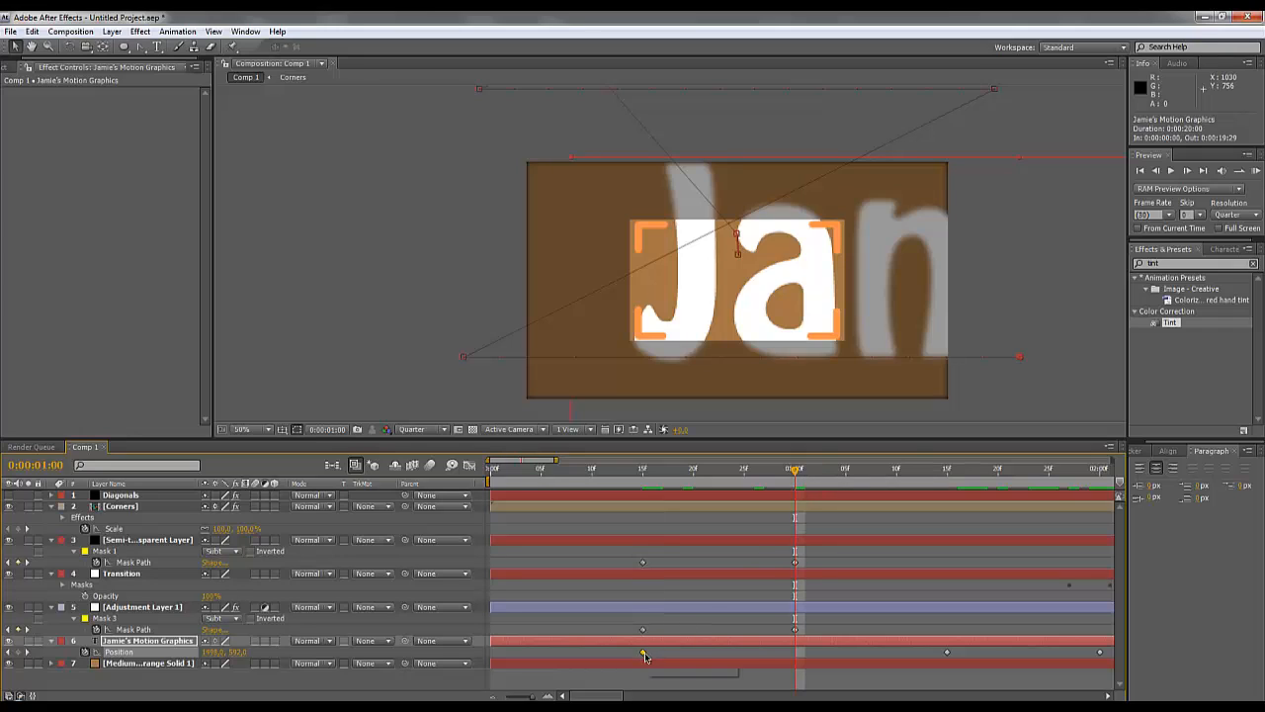
left_click_drag(644, 656, 780, 656)
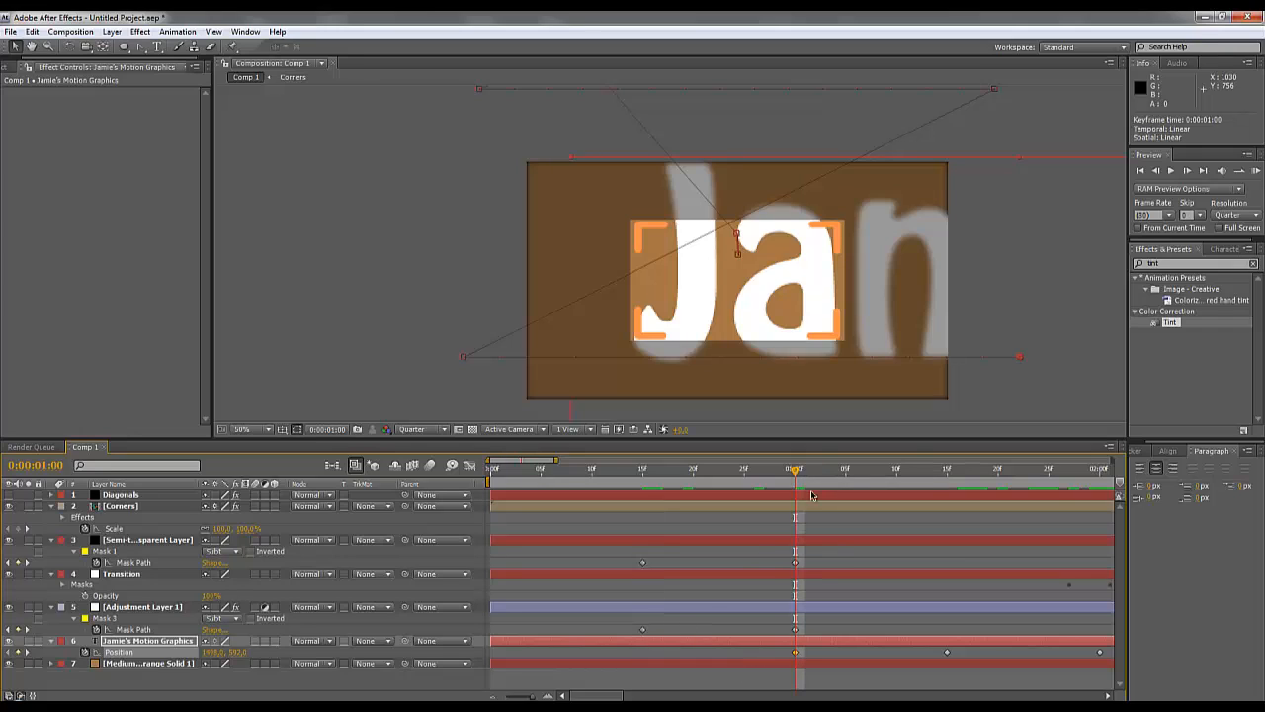
Keyframe the text layer's Position at 0:00:00:00 outside the frame, at about 2904, -66, and preview the animation.
left_click_drag(796, 471, 626, 505)
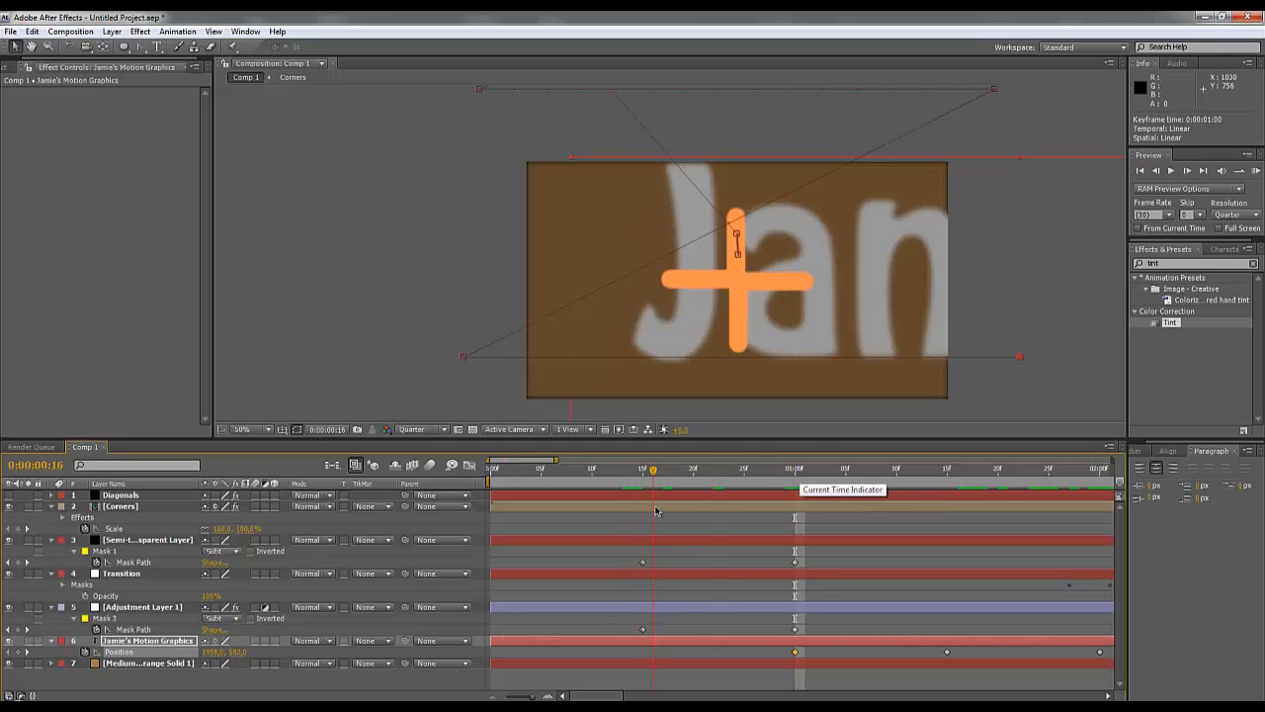
key("Home")
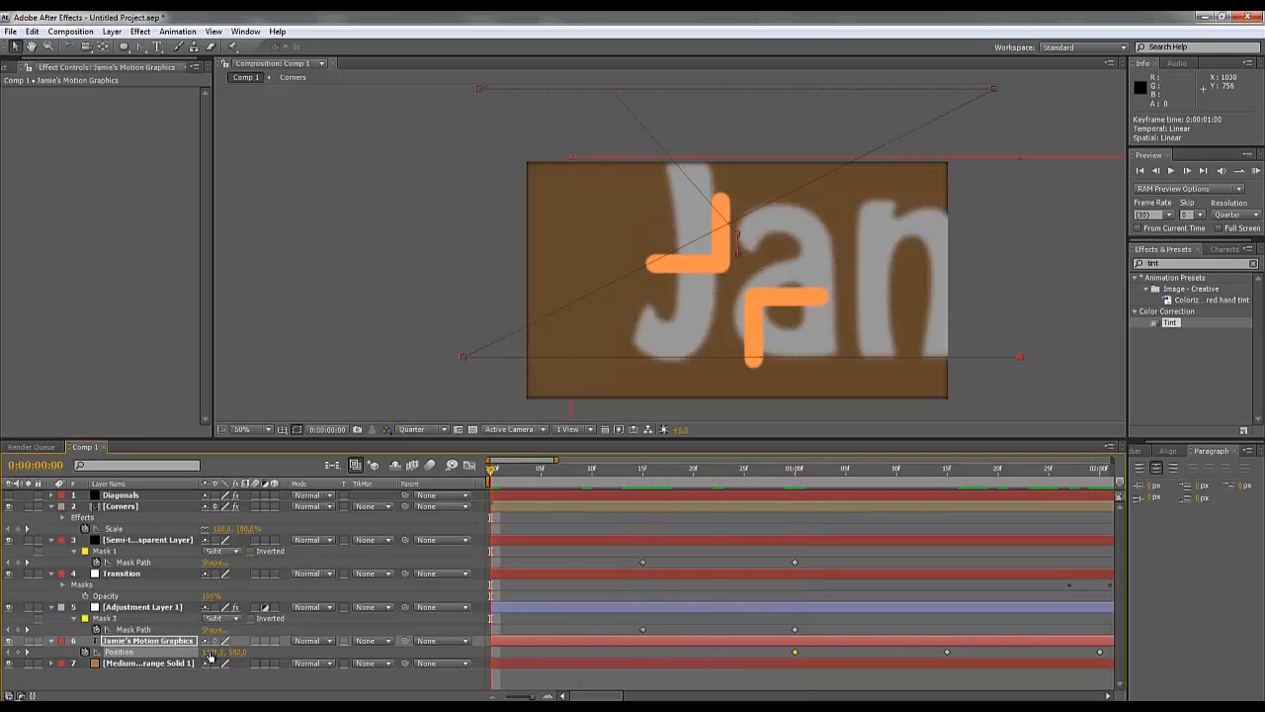
left_click_drag(208, 655, 2, 645)
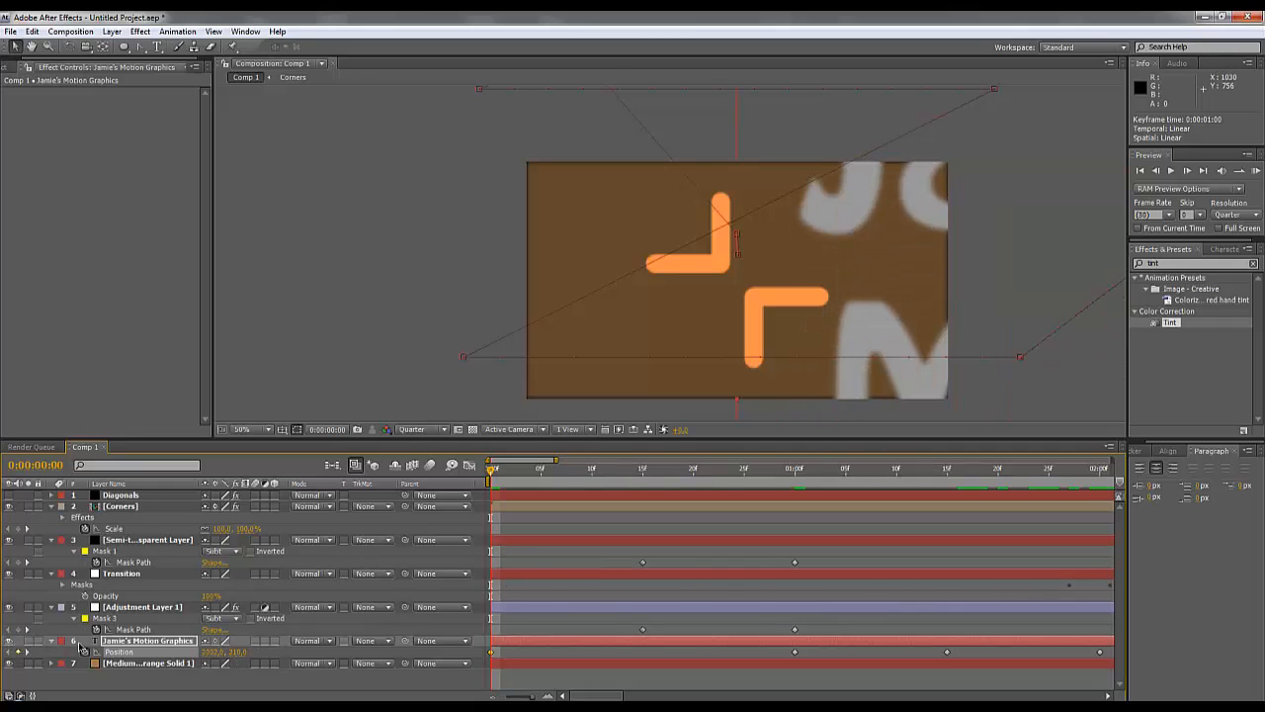
left_click_drag(217, 654, 551, 659)
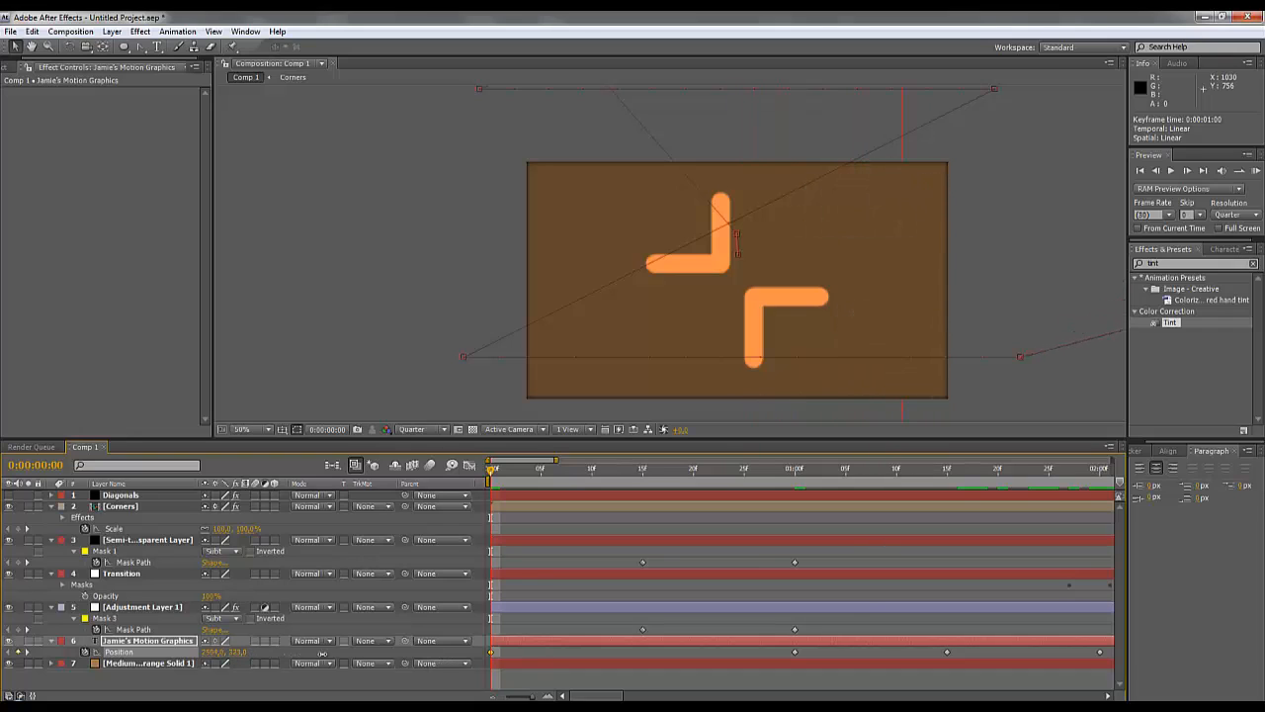
left_click_drag(238, 654, 48, 682)
left_click(1172, 171)
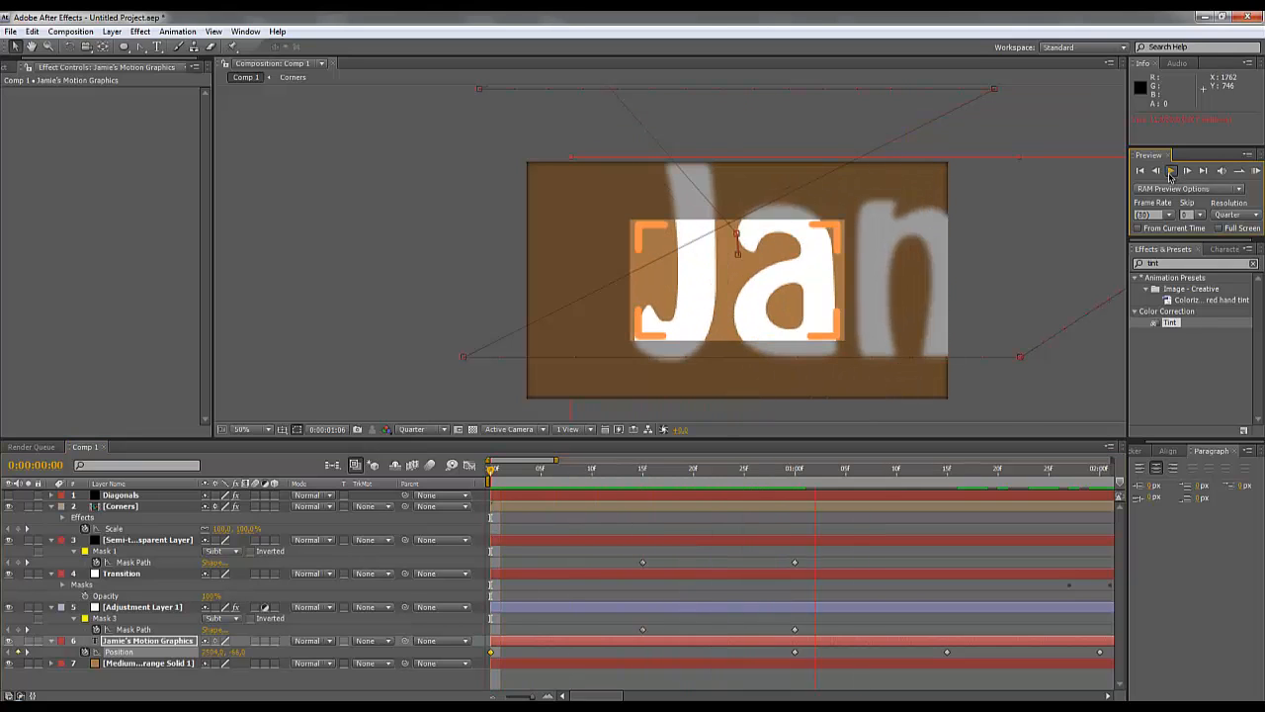
left_click(1171, 175)
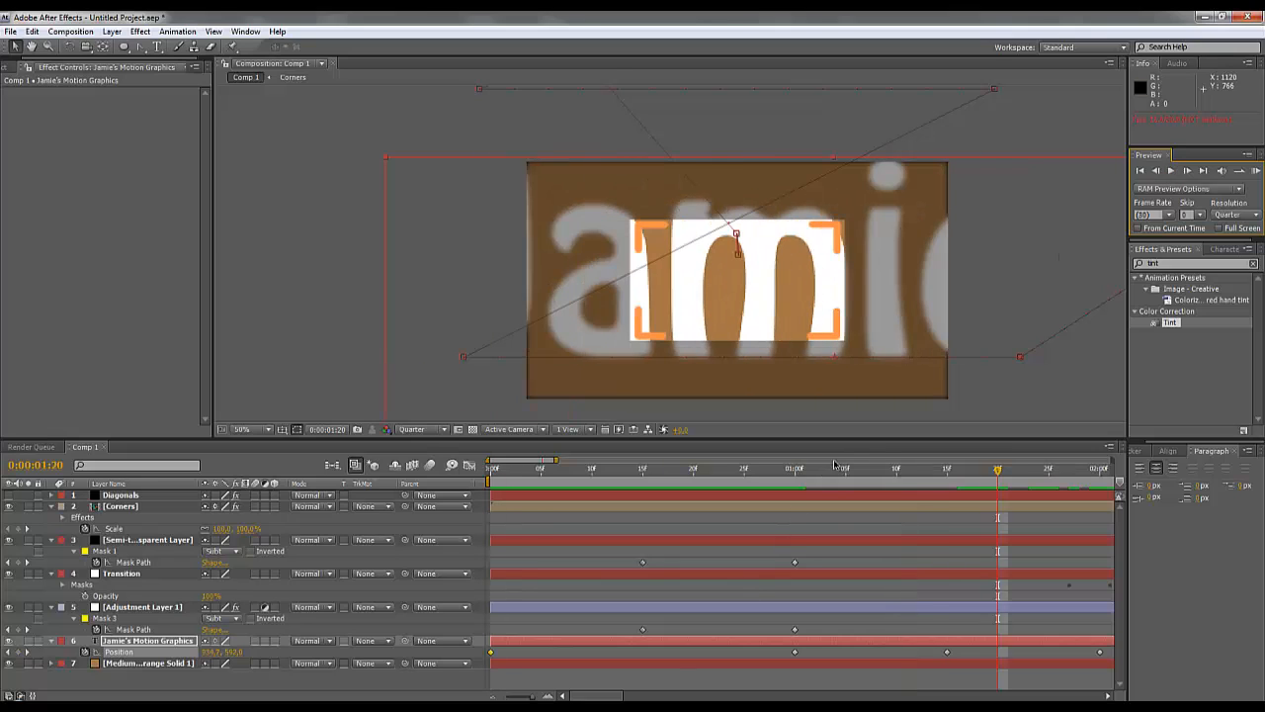
Reposition the text layer to about 2403, 1 at 0:00:00:15 and move that Position keyframe to 0:00:00:00.
left_click_drag(795, 475, 643, 500)
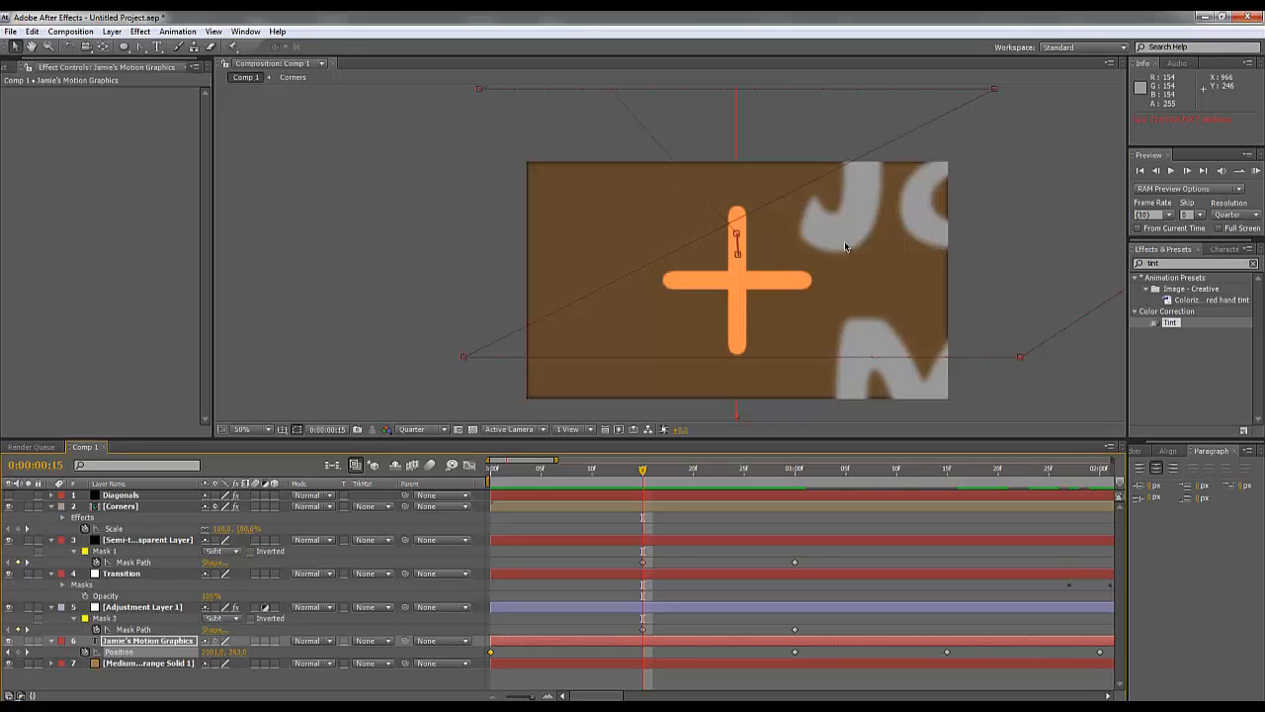
left_click_drag(850, 241, 963, 197)
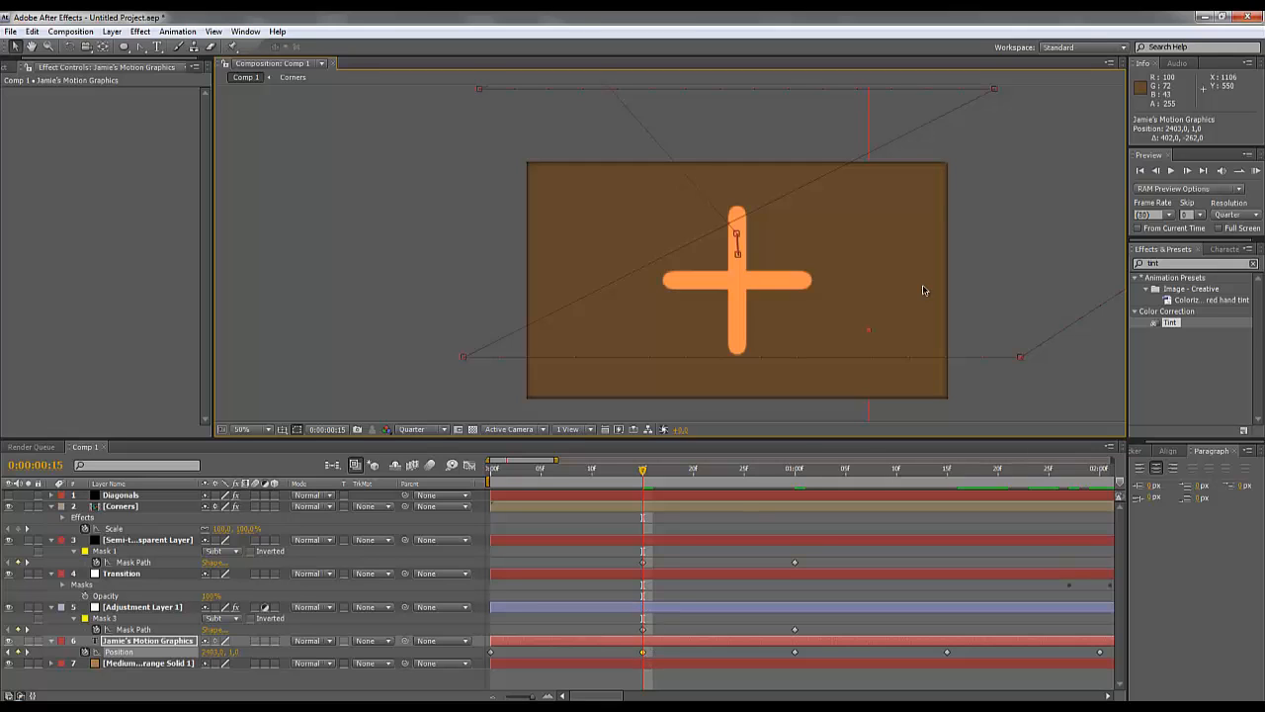
scroll(742, 356, "down", 2)
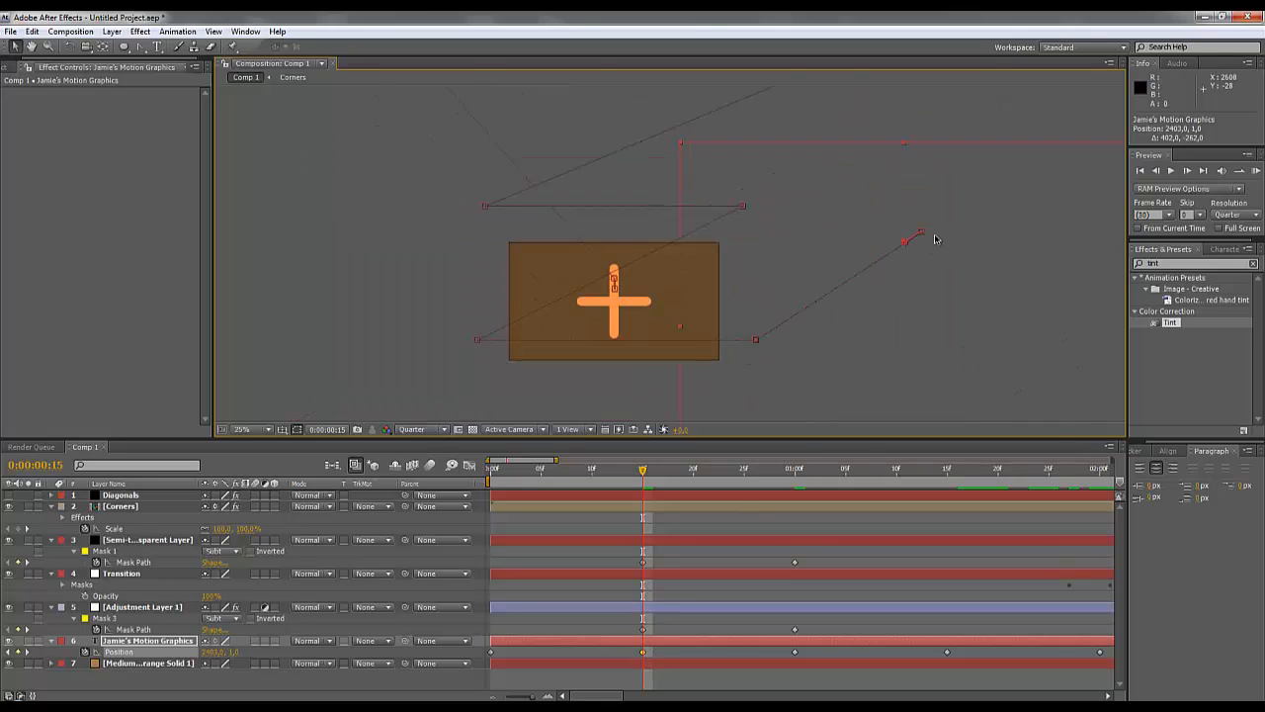
left_click_drag(921, 235, 995, 189)
left_click_drag(644, 654, 504, 657)
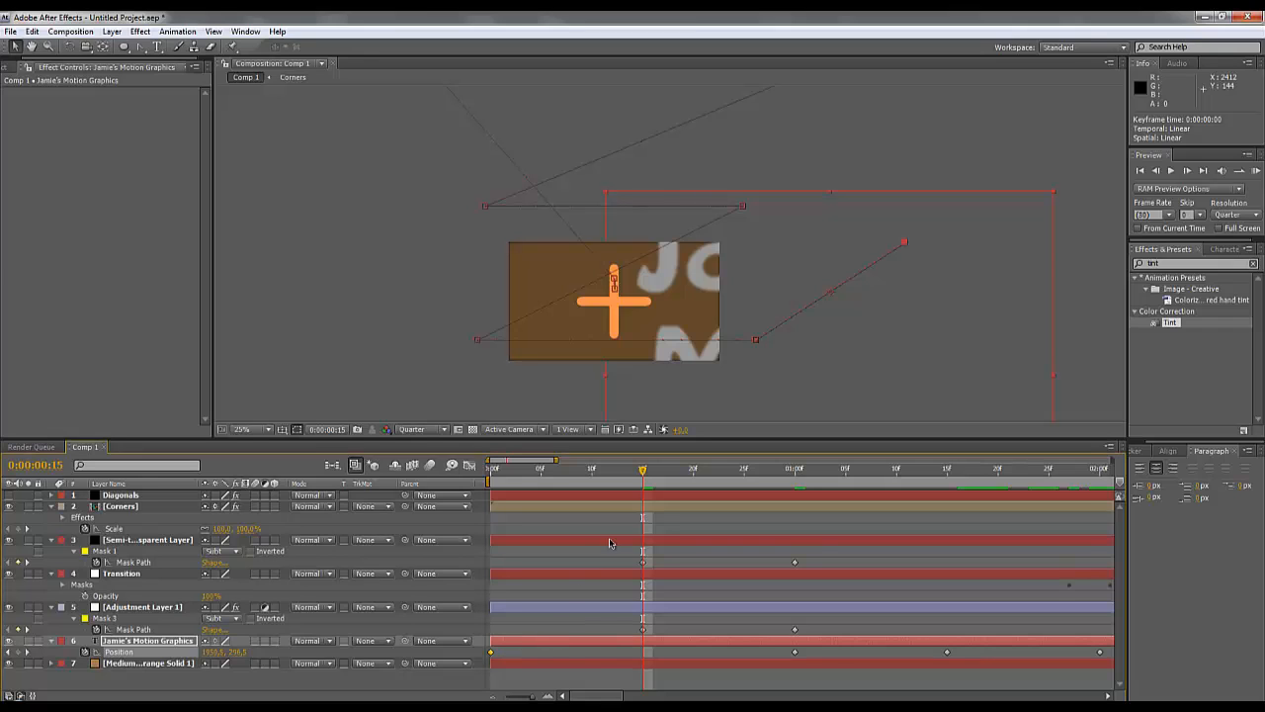
Move the text's starting motion path point to about 2875, 577 for a near-horizontal entrance, and check the frames at 0:00:01:00 and 0:00:00:15.
left_click_drag(611, 478, 654, 578)
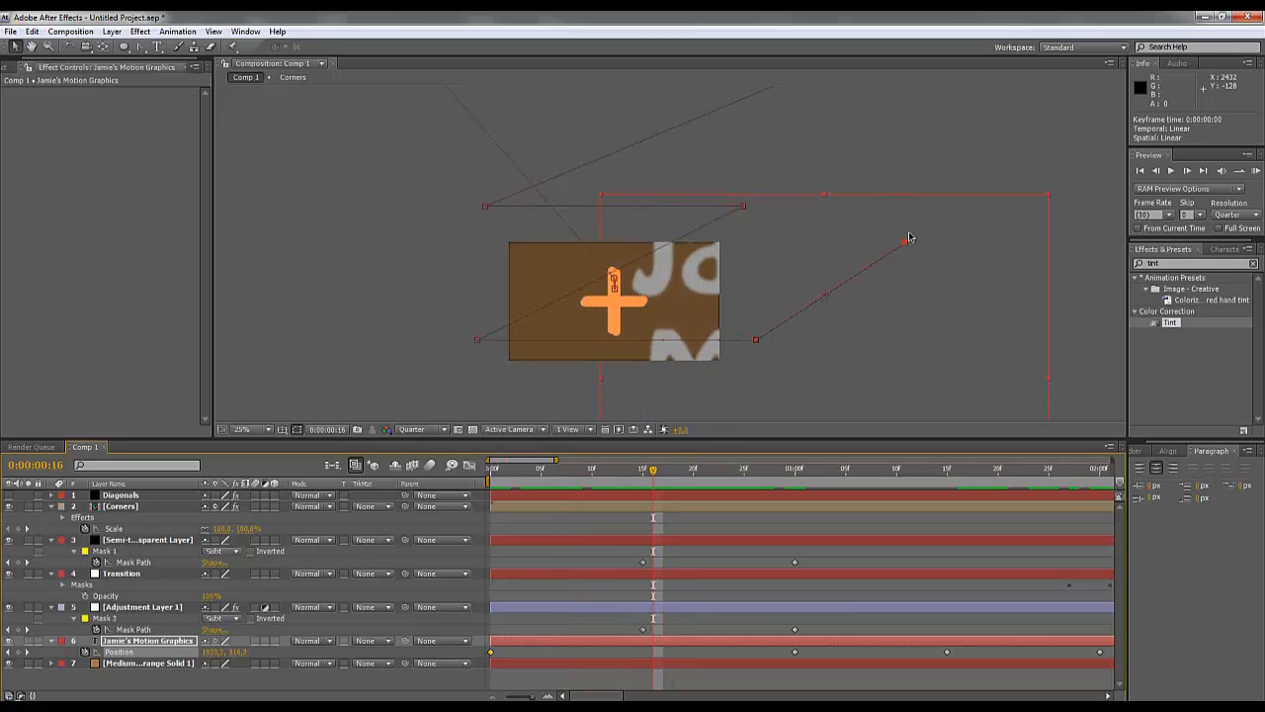
left_click(957, 300)
left_click_drag(957, 301, 982, 338)
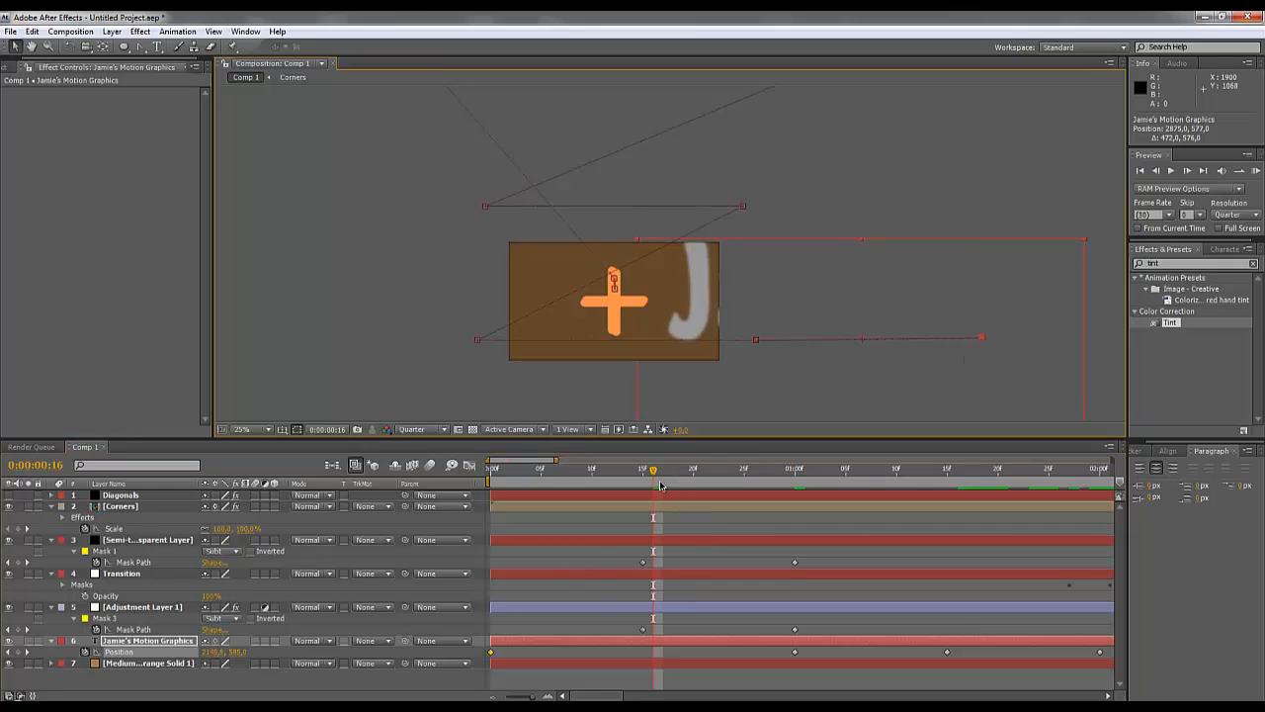
left_click_drag(653, 472, 796, 469)
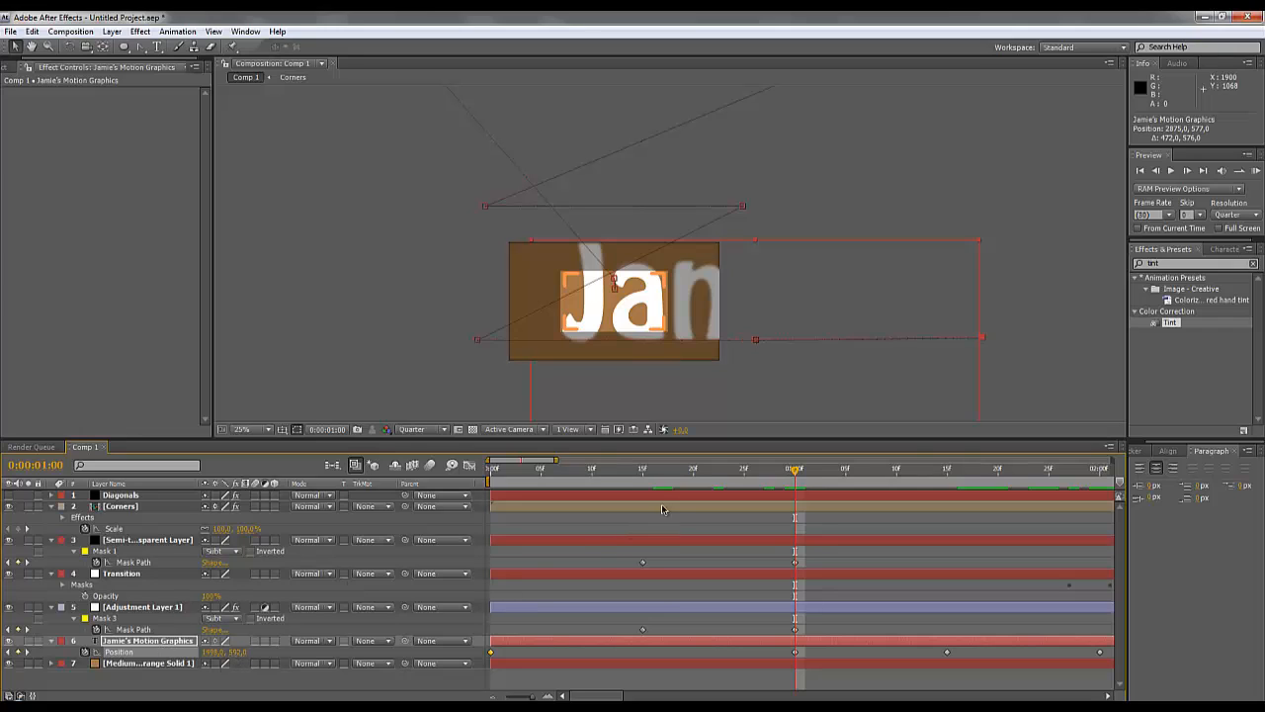
left_click(644, 472)
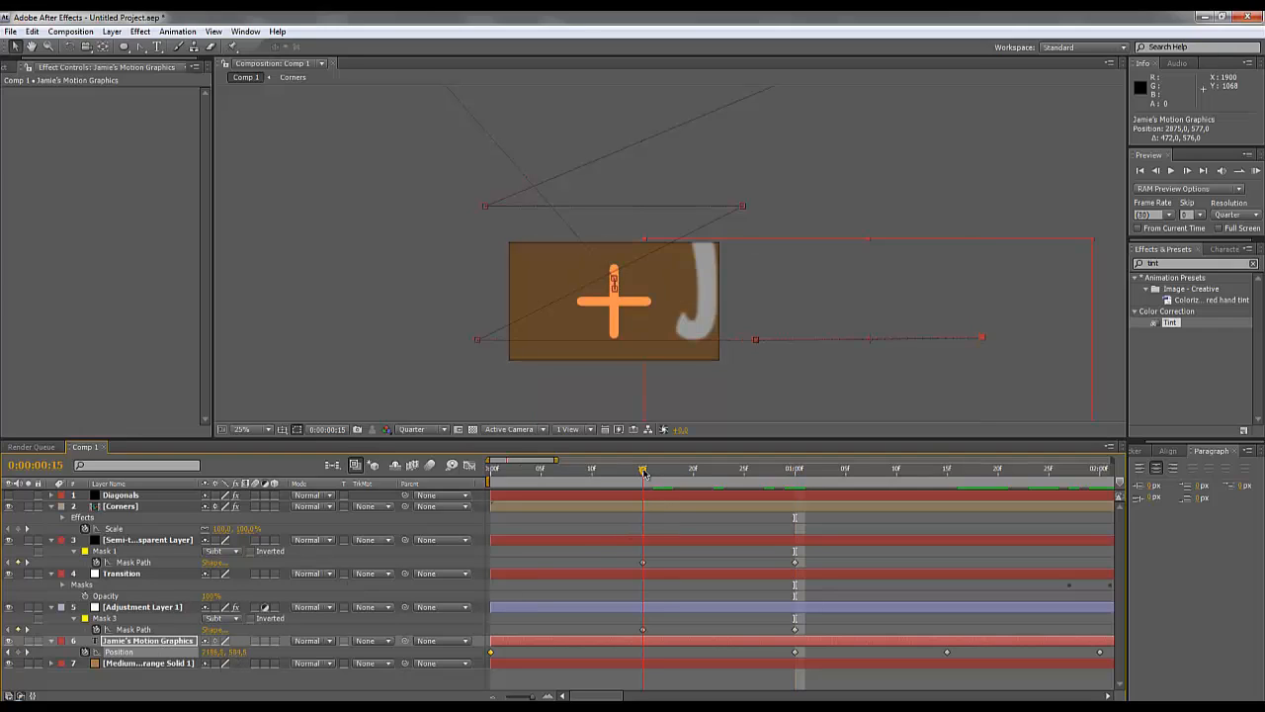
Try a text layer Position keyframe with Y at 592 at 0:00:00:15, and delete that keyframe.
left_click(244, 652)
type("30")
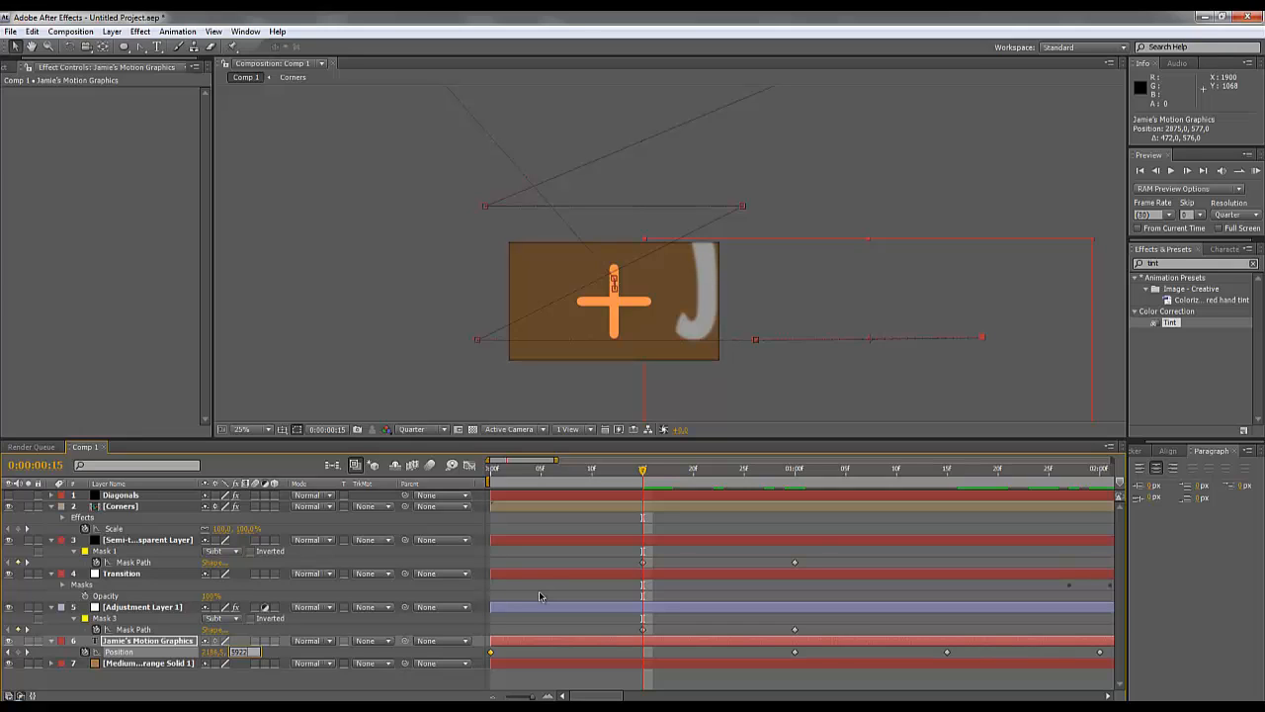
key("Return")
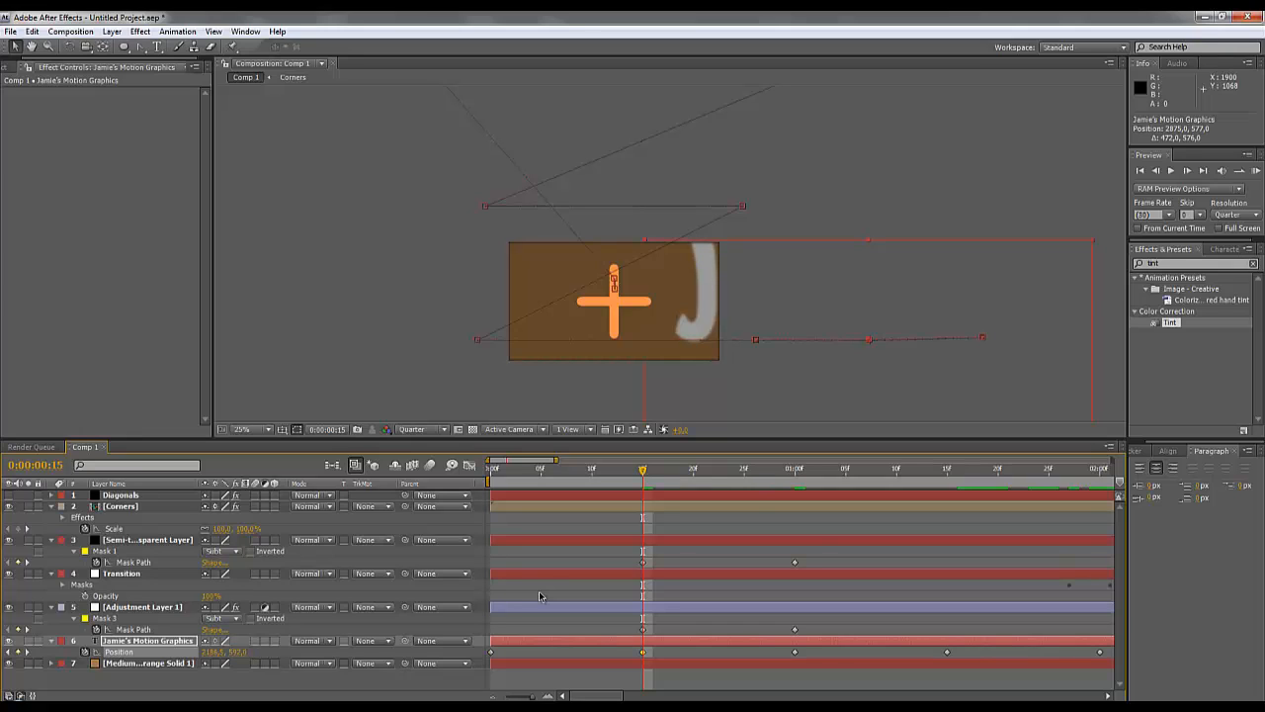
left_click_drag(603, 472, 646, 560)
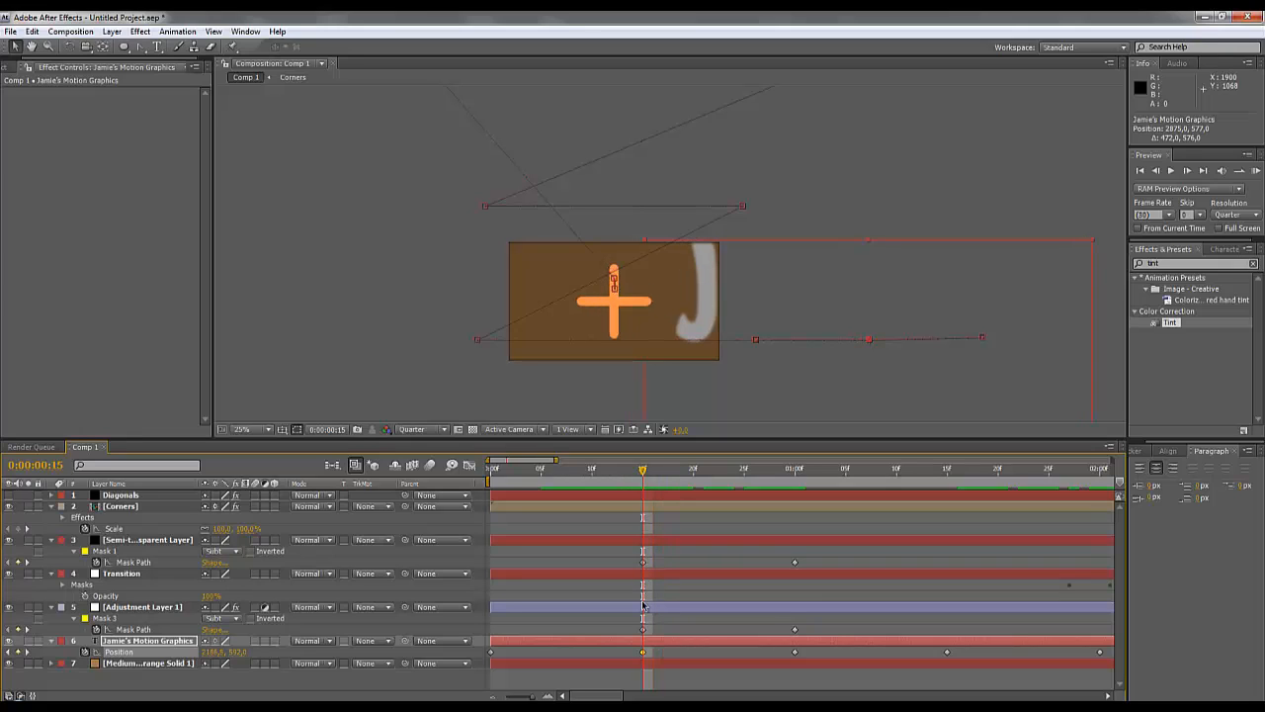
left_click_drag(660, 648, 634, 655)
key("Delete")
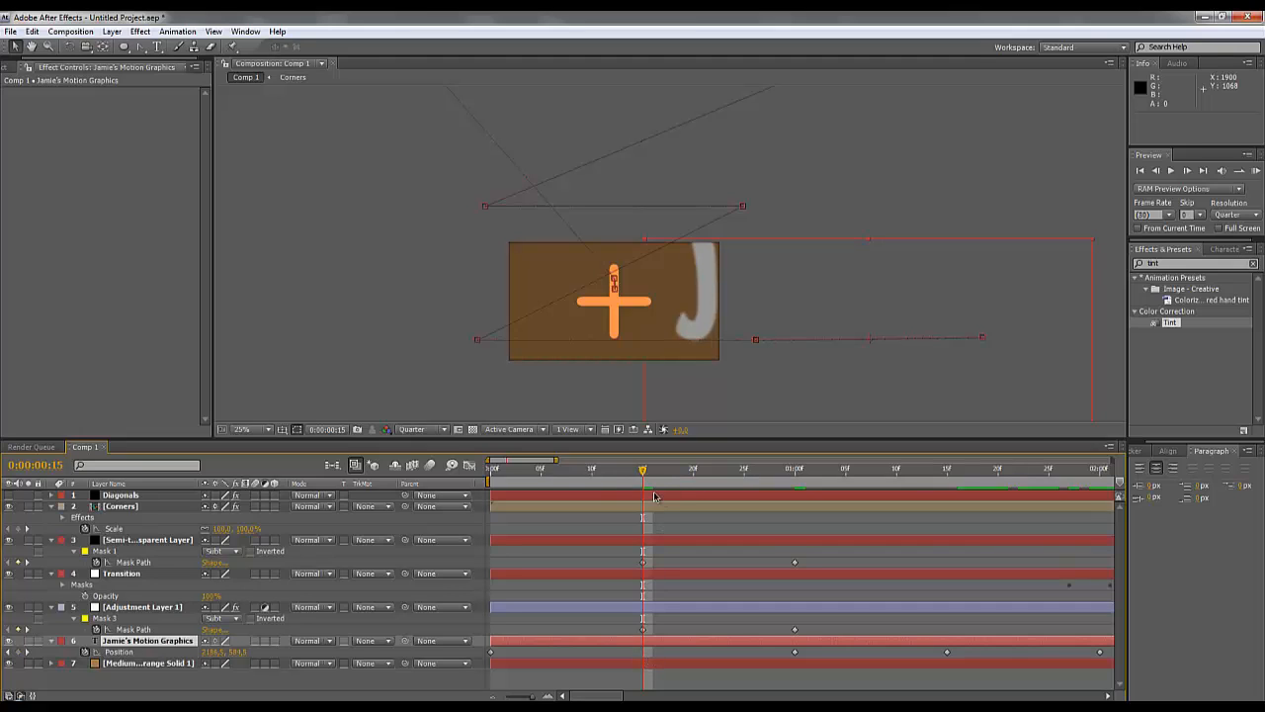
Apply Easy Ease In to the text layer's Position keyframe at 0:00:01:00 and check the motion up to 0:00:01:24.
key("space")
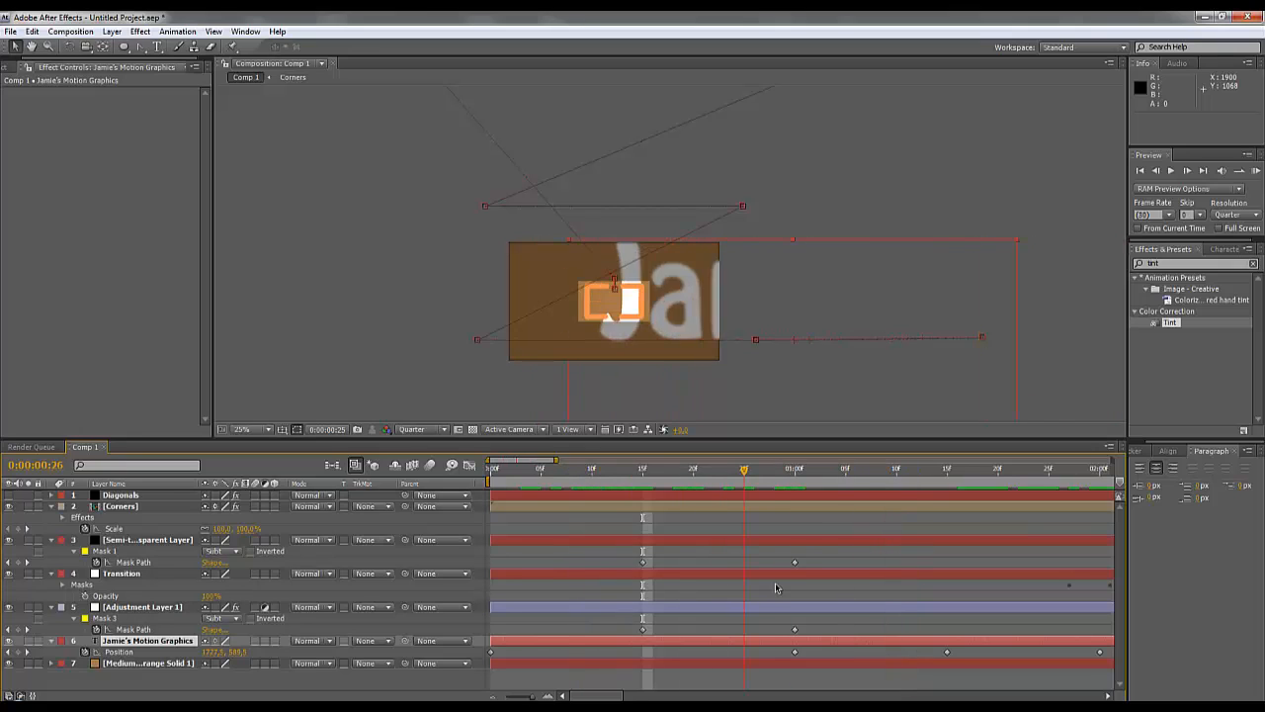
left_click(795, 653)
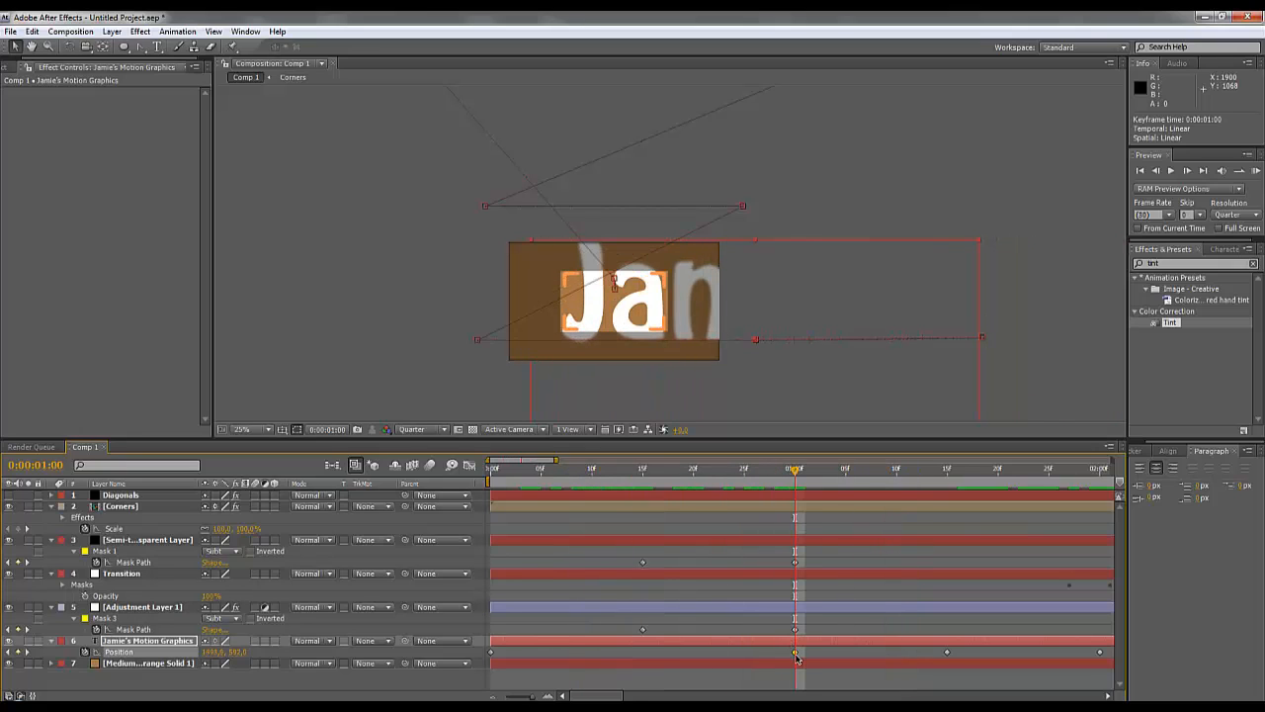
right_click(796, 653)
mouse_move(876, 691)
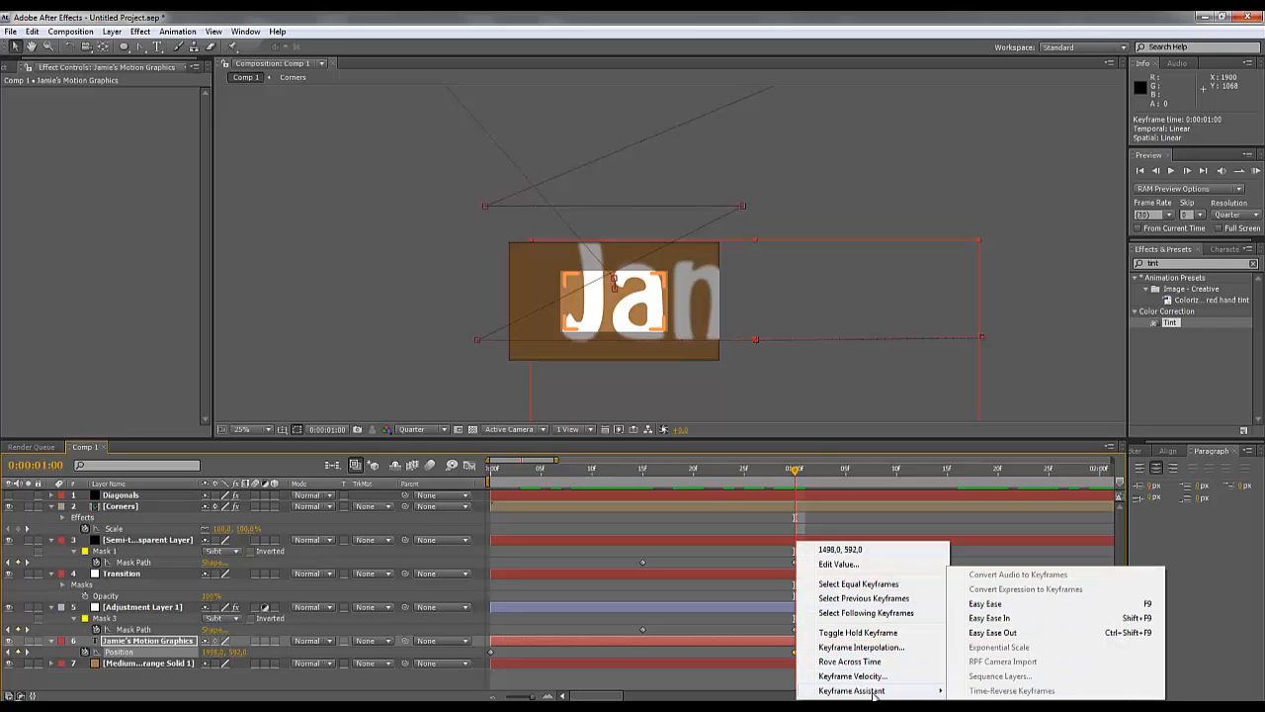
left_click(992, 618)
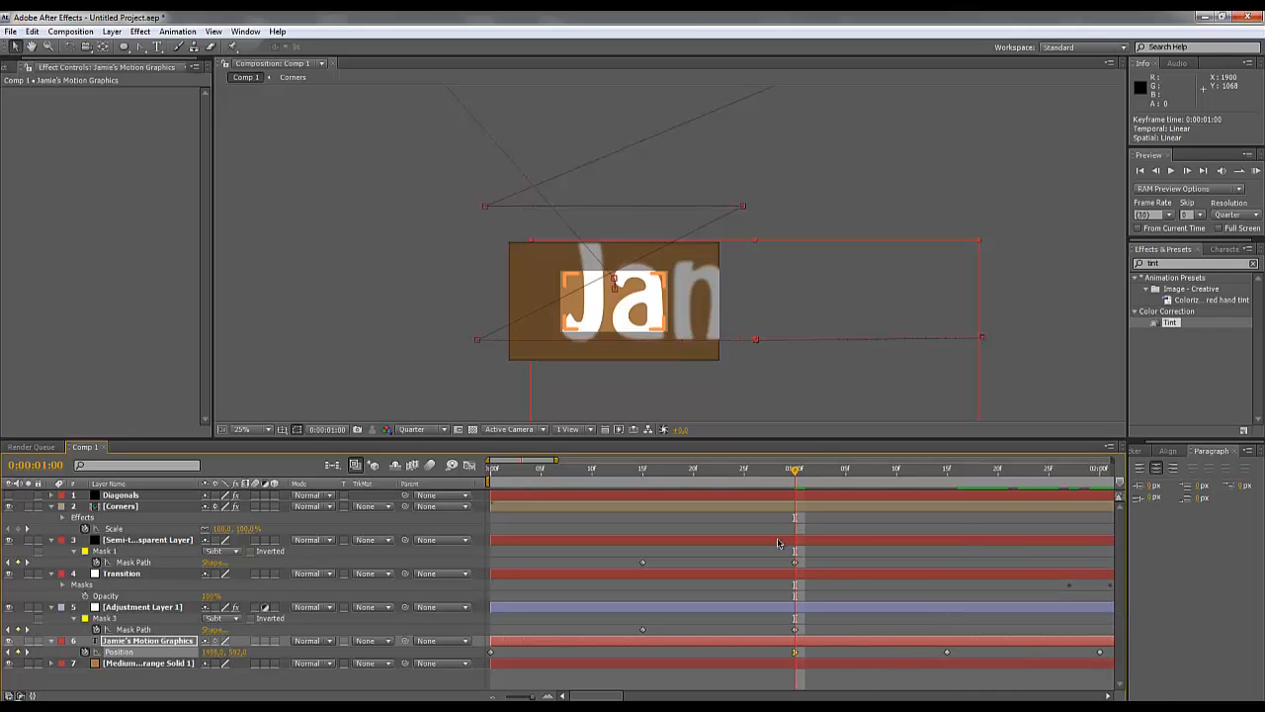
left_click_drag(753, 474, 870, 547)
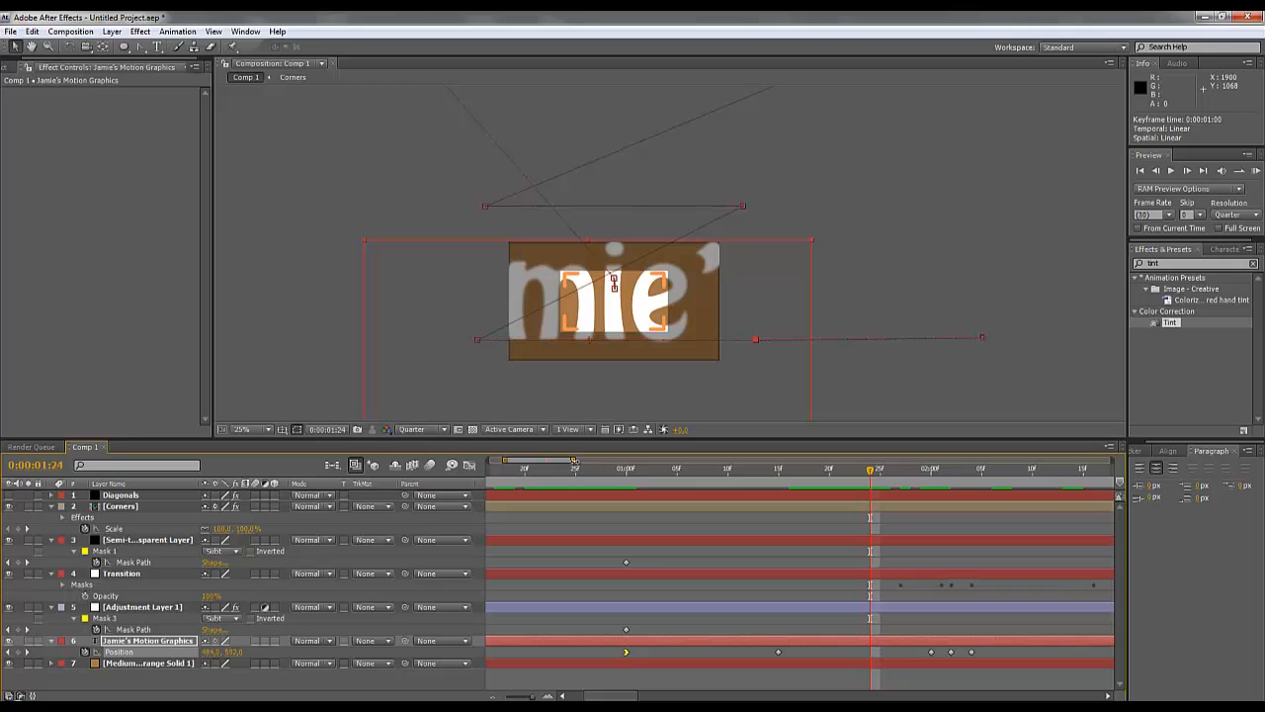
left_click_drag(575, 460, 689, 499)
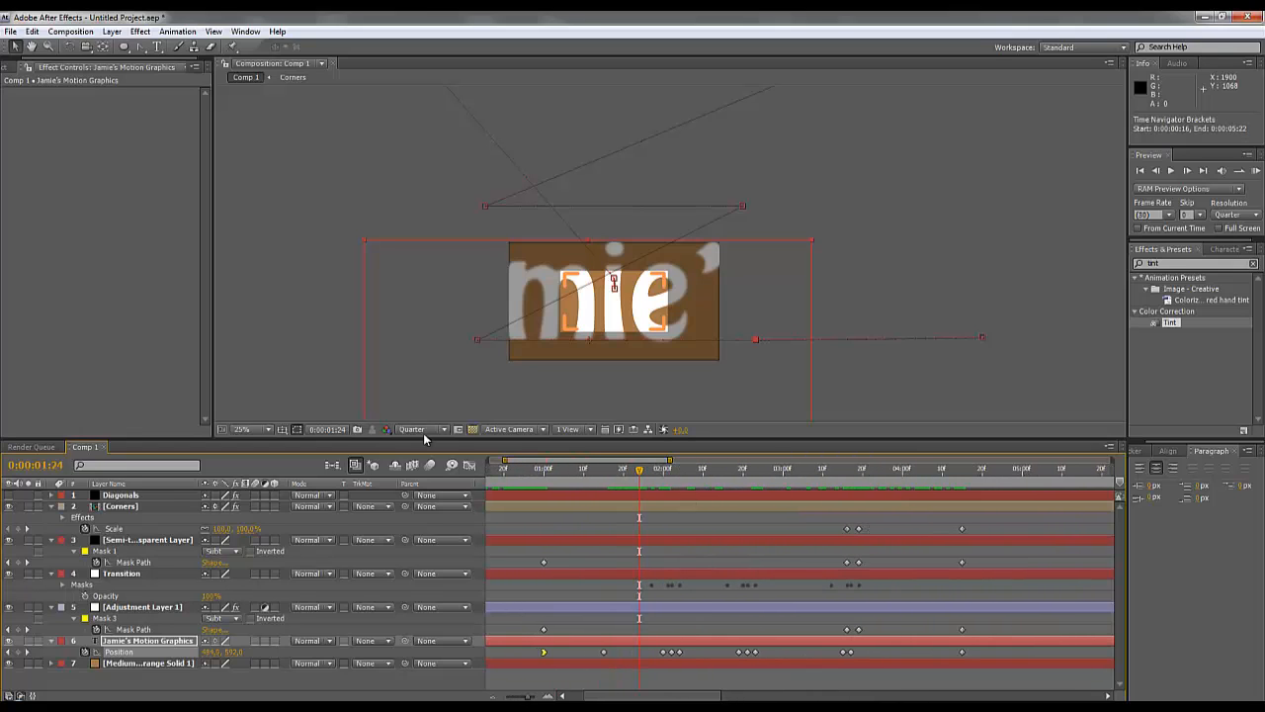
Solo the Medium Gray-Orange Solid 1 background layer in Comp 1 and show its whole frame at 50% magnification.
left_click(149, 662)
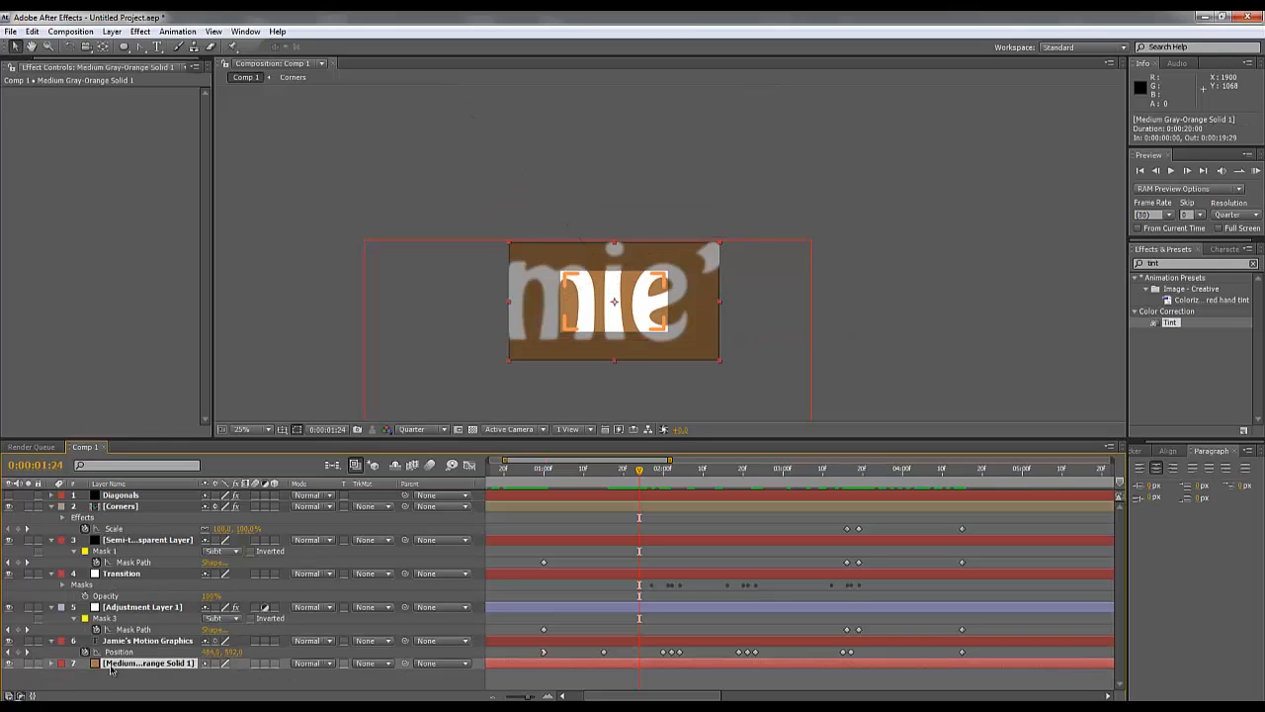
double_click(115, 666)
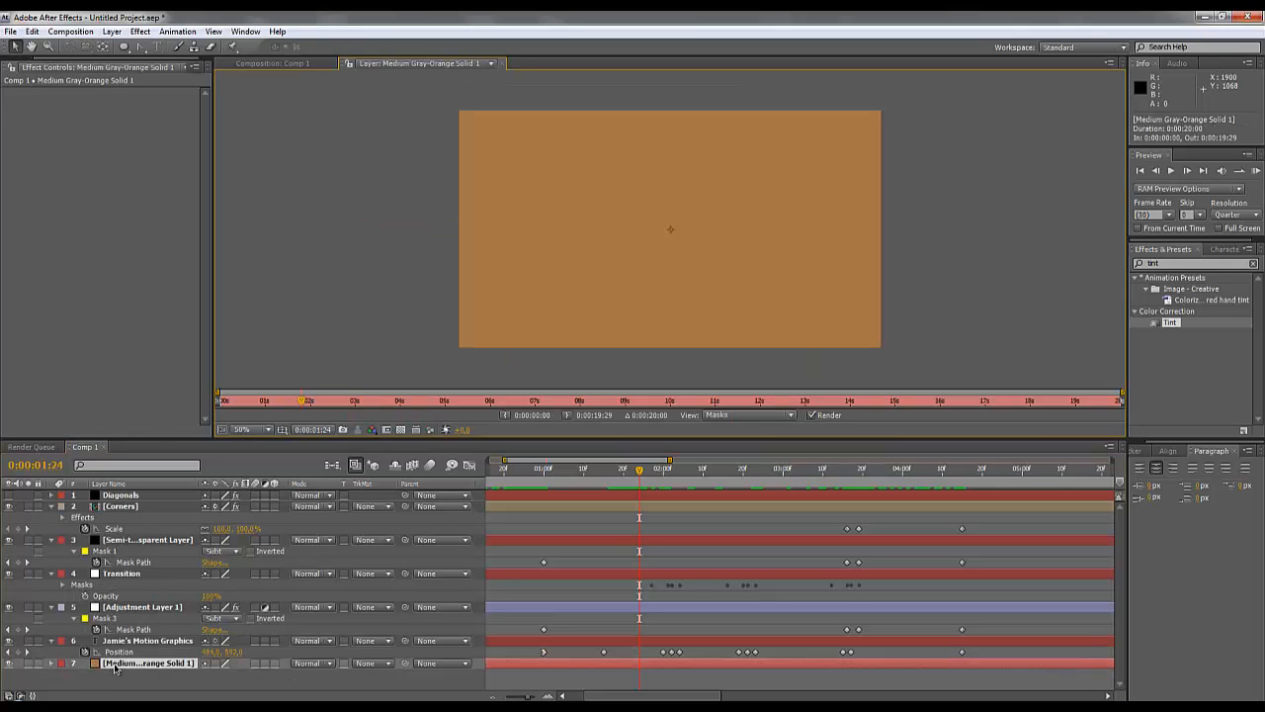
left_click(503, 63)
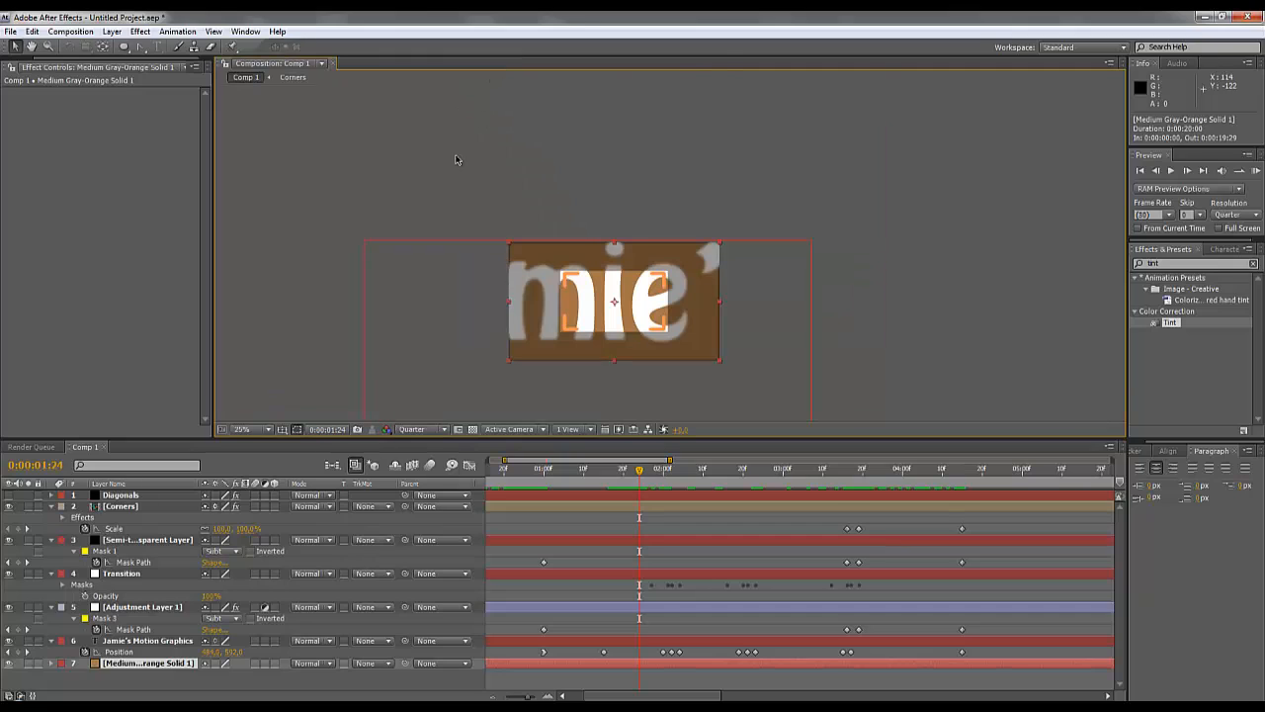
left_click(28, 664)
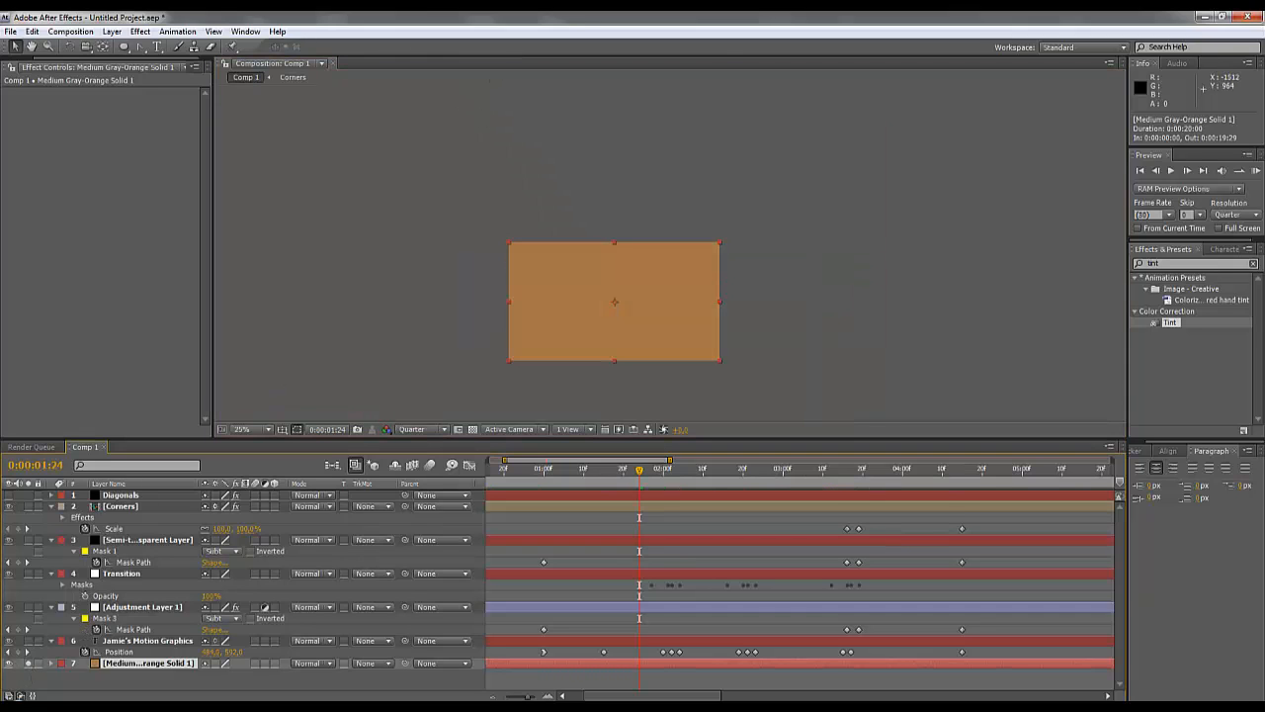
scroll(616, 287, "up", 4)
scroll(700, 166, "up", 1)
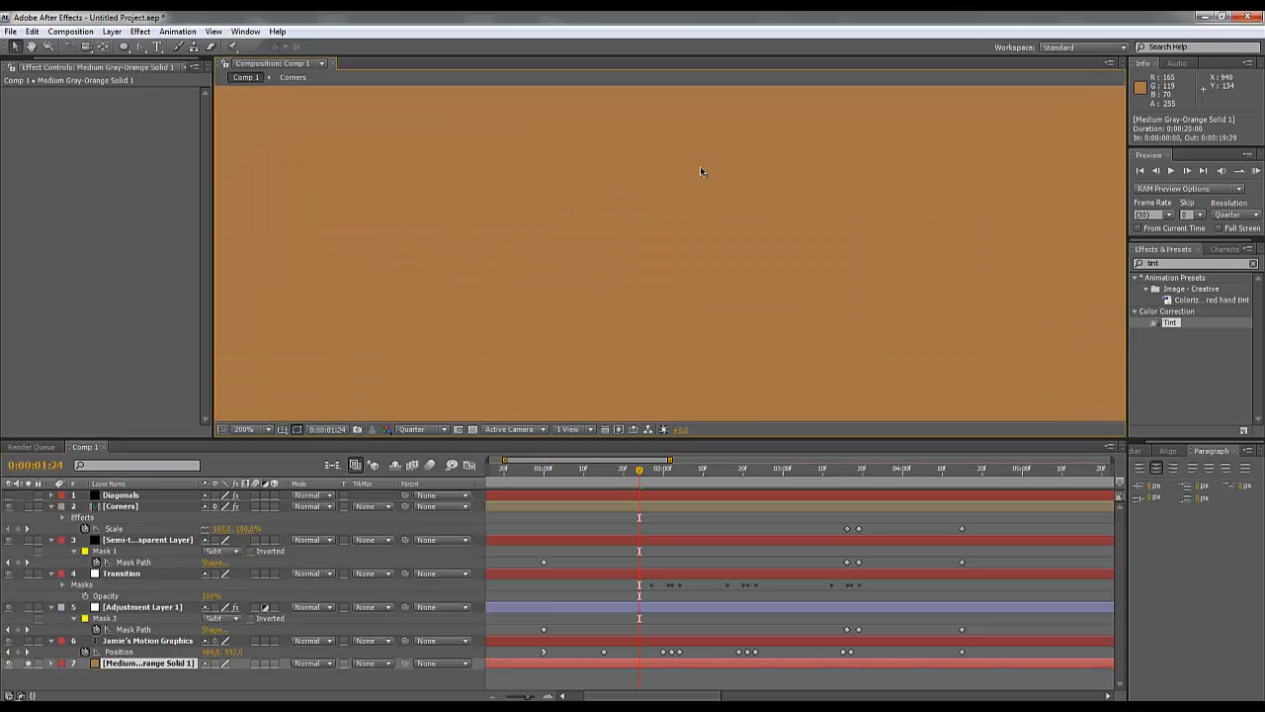
scroll(700, 176, "down", 3)
left_click_drag(622, 248, 716, 231)
scroll(721, 181, "up", 1)
scroll(721, 181, "down", 1)
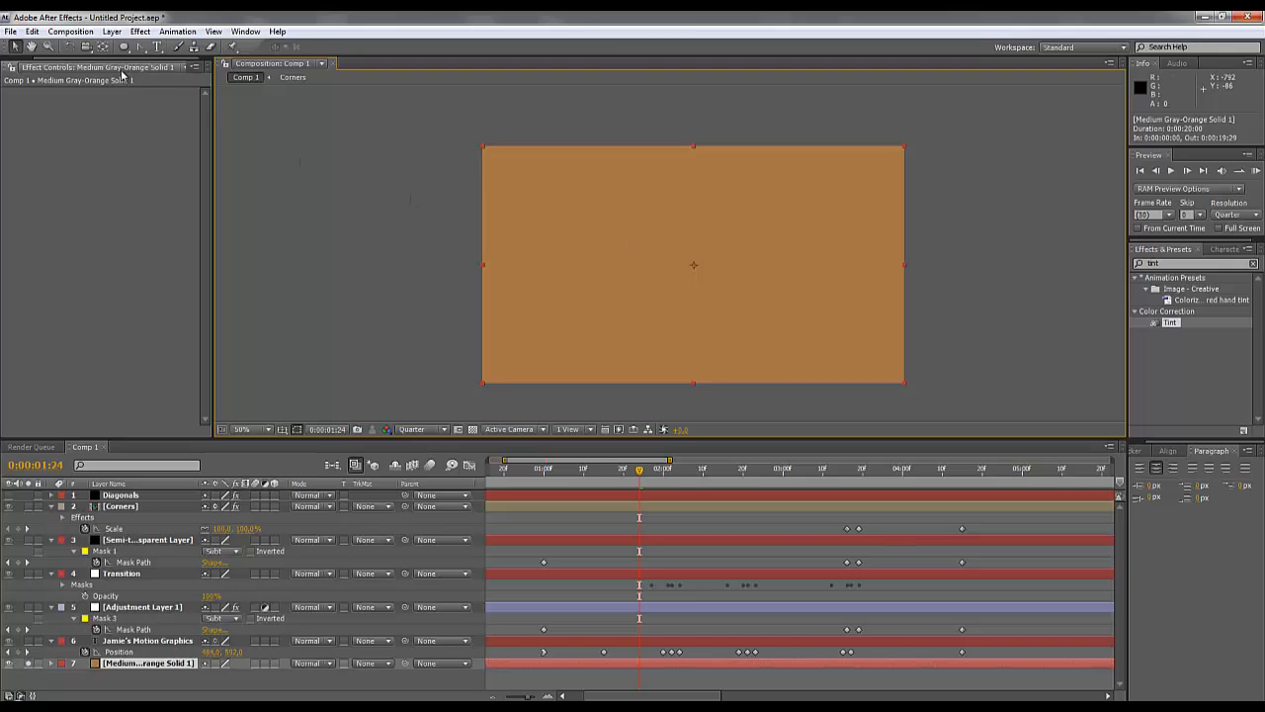
Find the Ramp effect in the effects library and apply it to the Medium Gray-Orange Solid 1 layer.
left_click(137, 31)
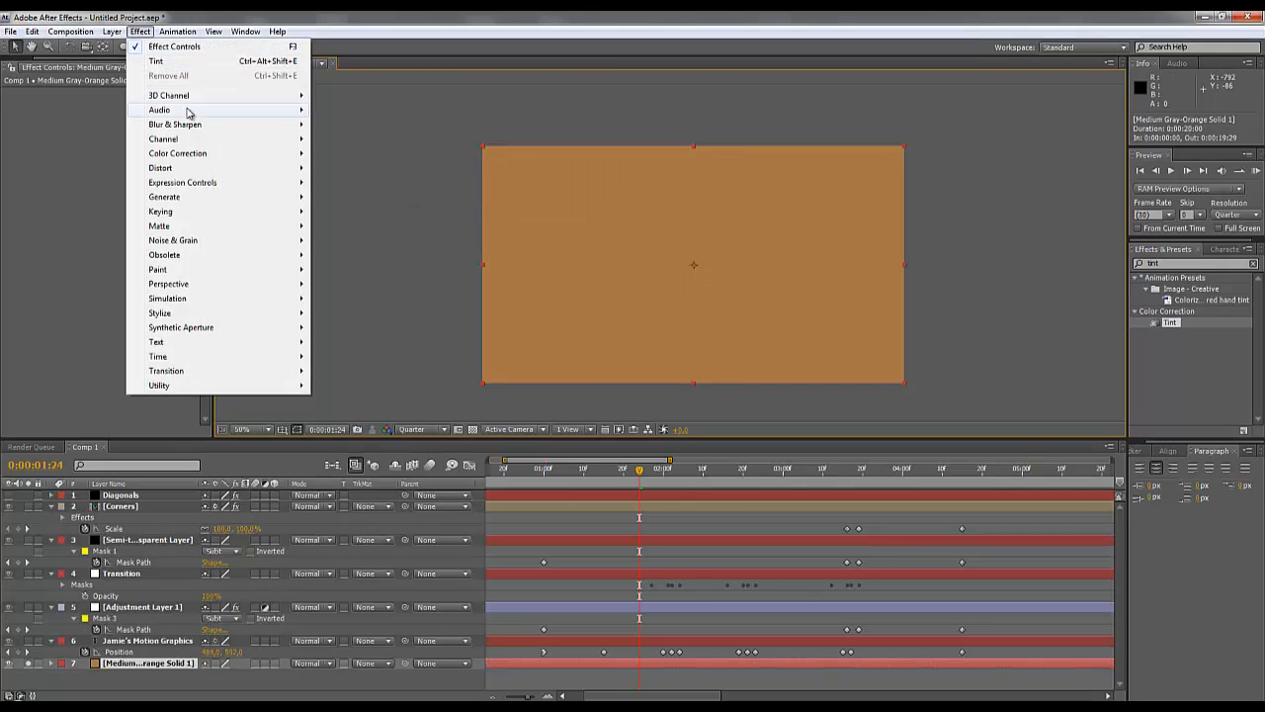
mouse_move(192, 109)
left_click(1186, 264)
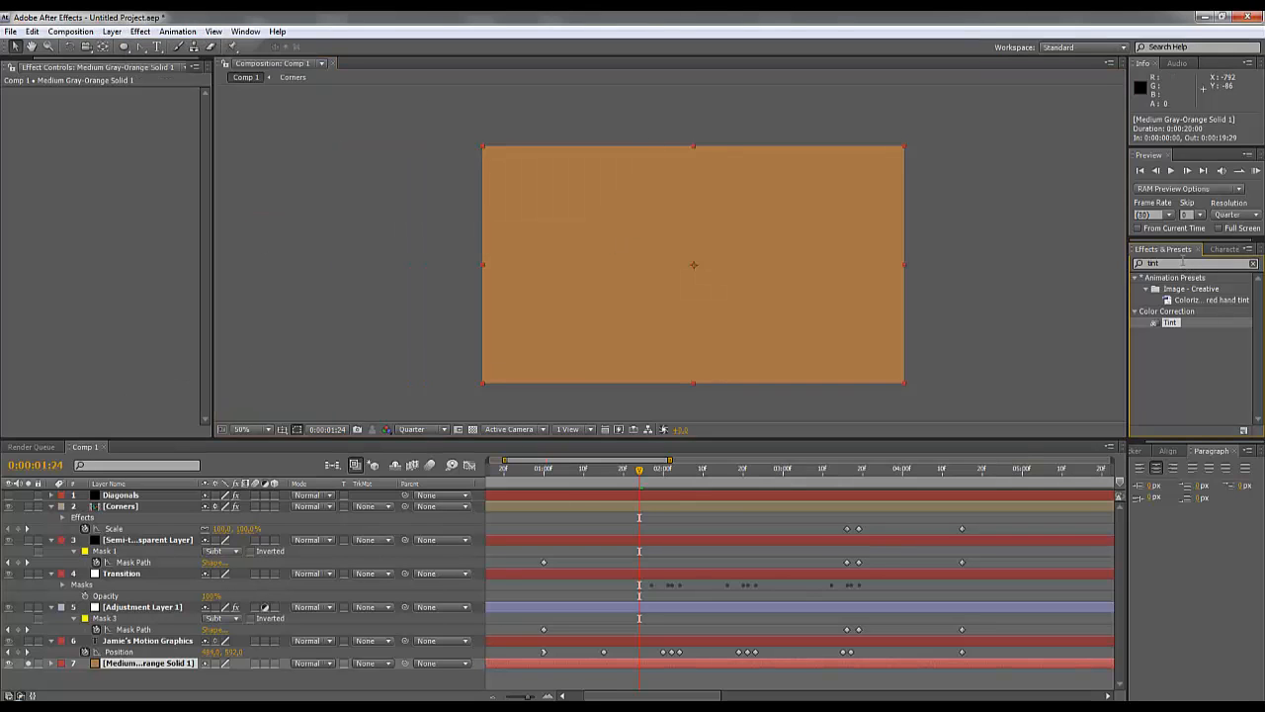
left_click(1186, 264)
type("ramp")
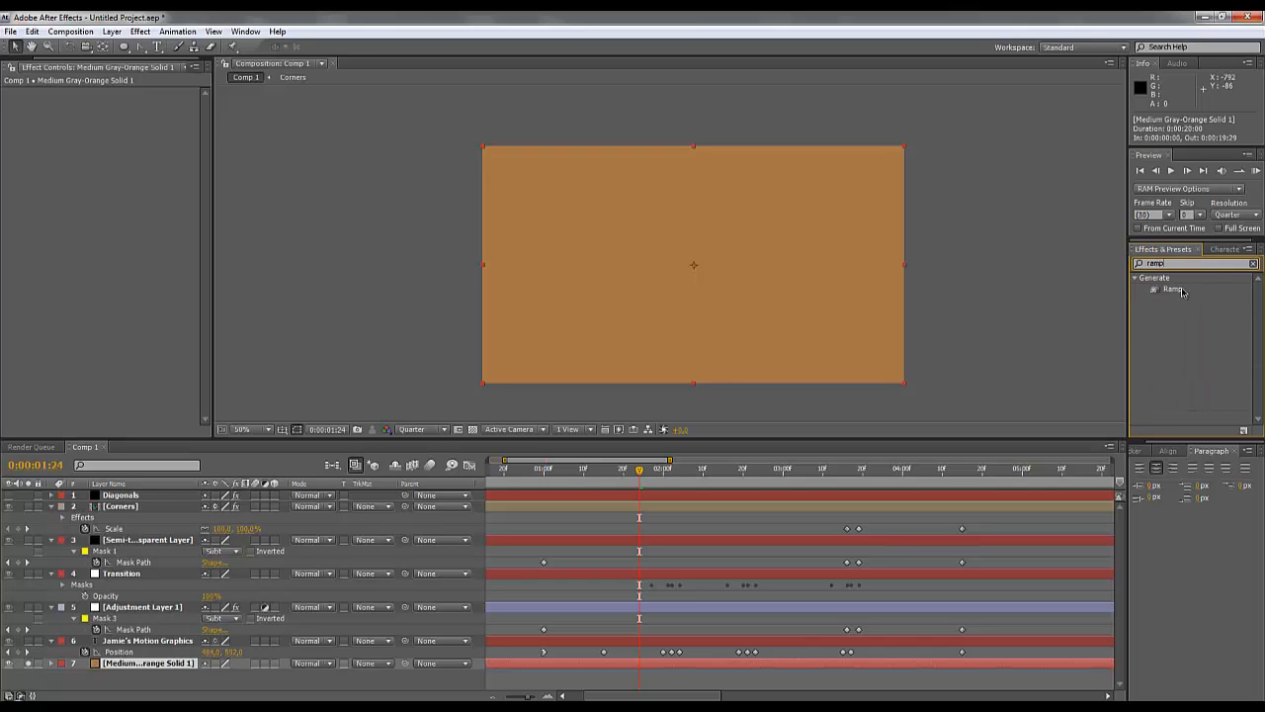
left_click_drag(1183, 291, 279, 282)
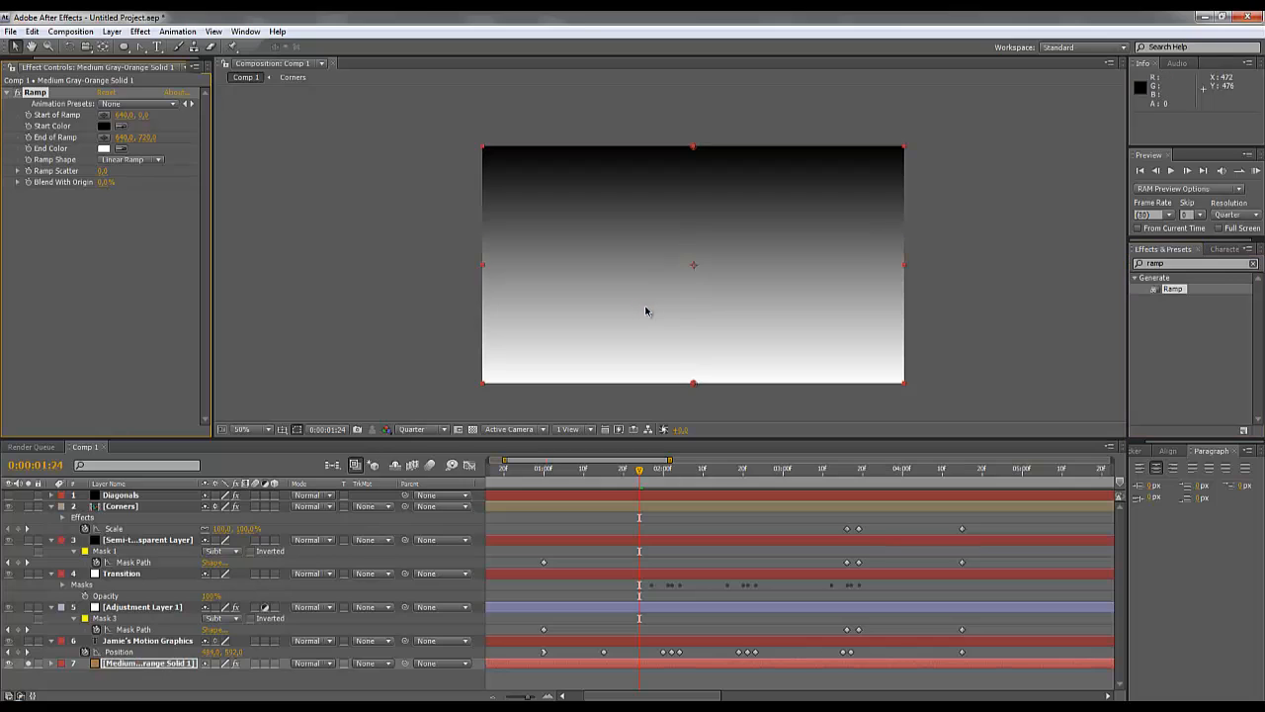
Change the ramp shape to Radial Ramp and place its start point near the frame's centre, at about 636, 366.
left_click(132, 159)
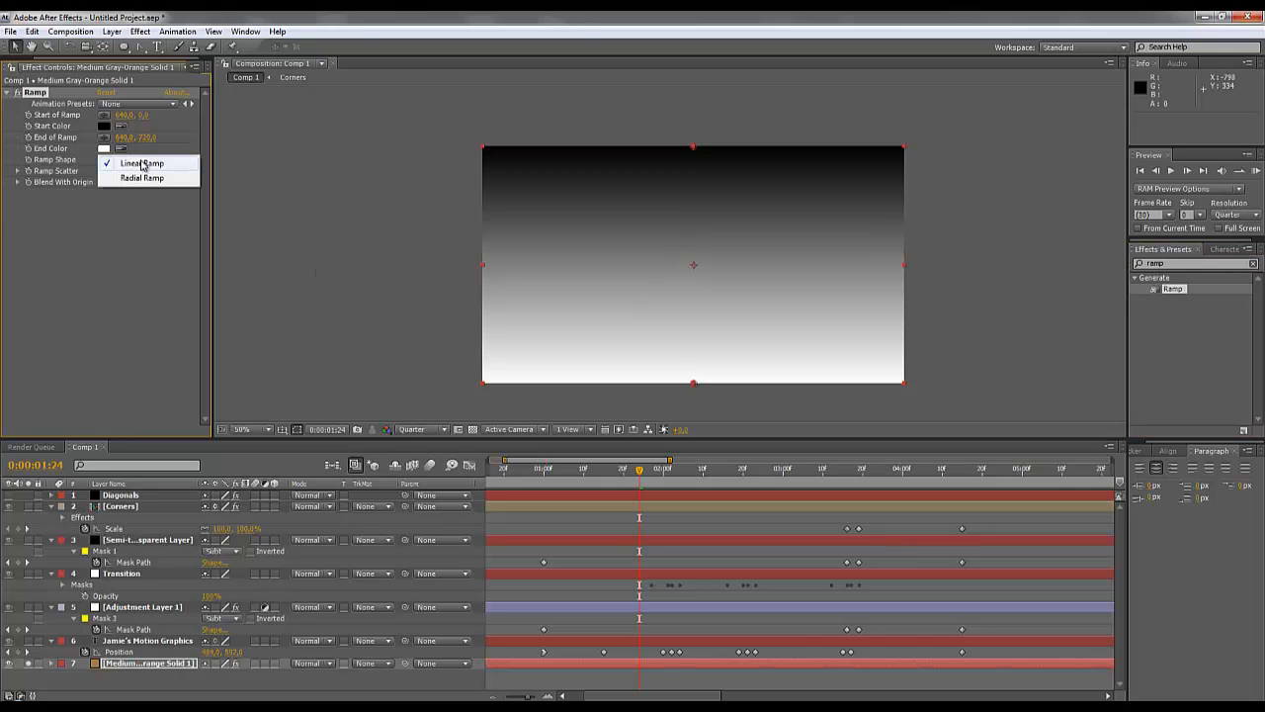
left_click(129, 181)
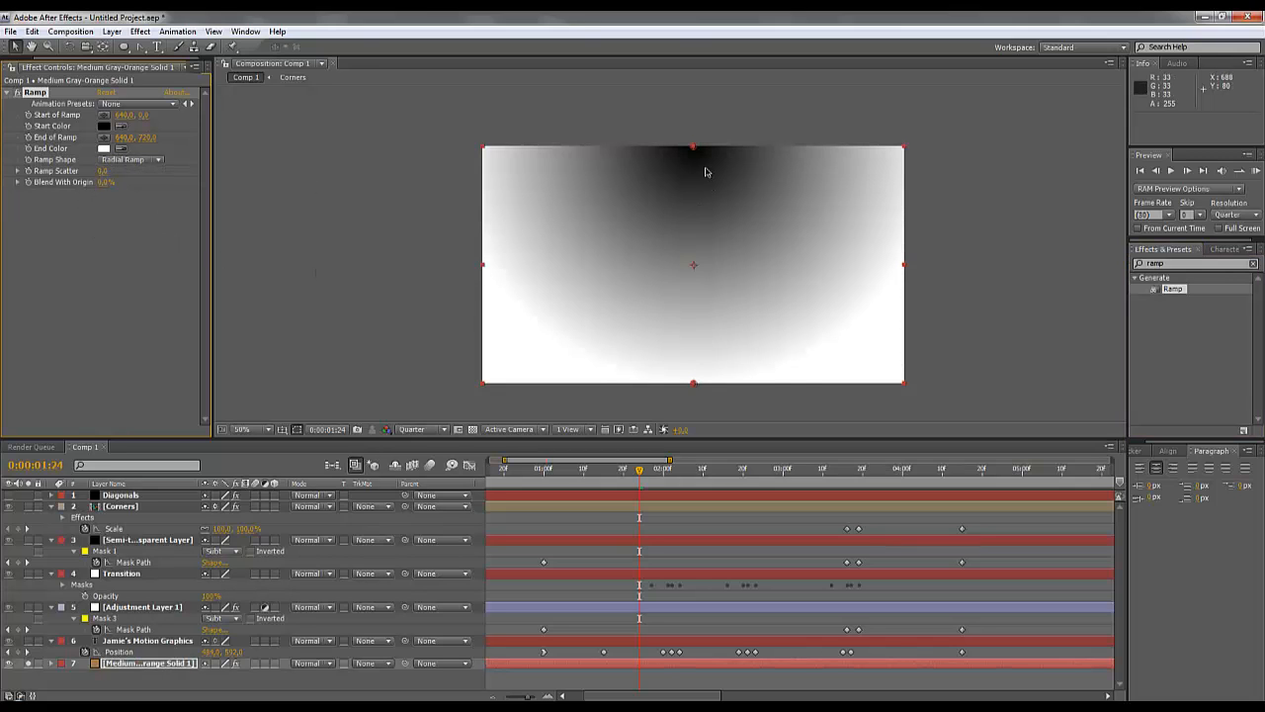
left_click_drag(695, 148, 695, 267)
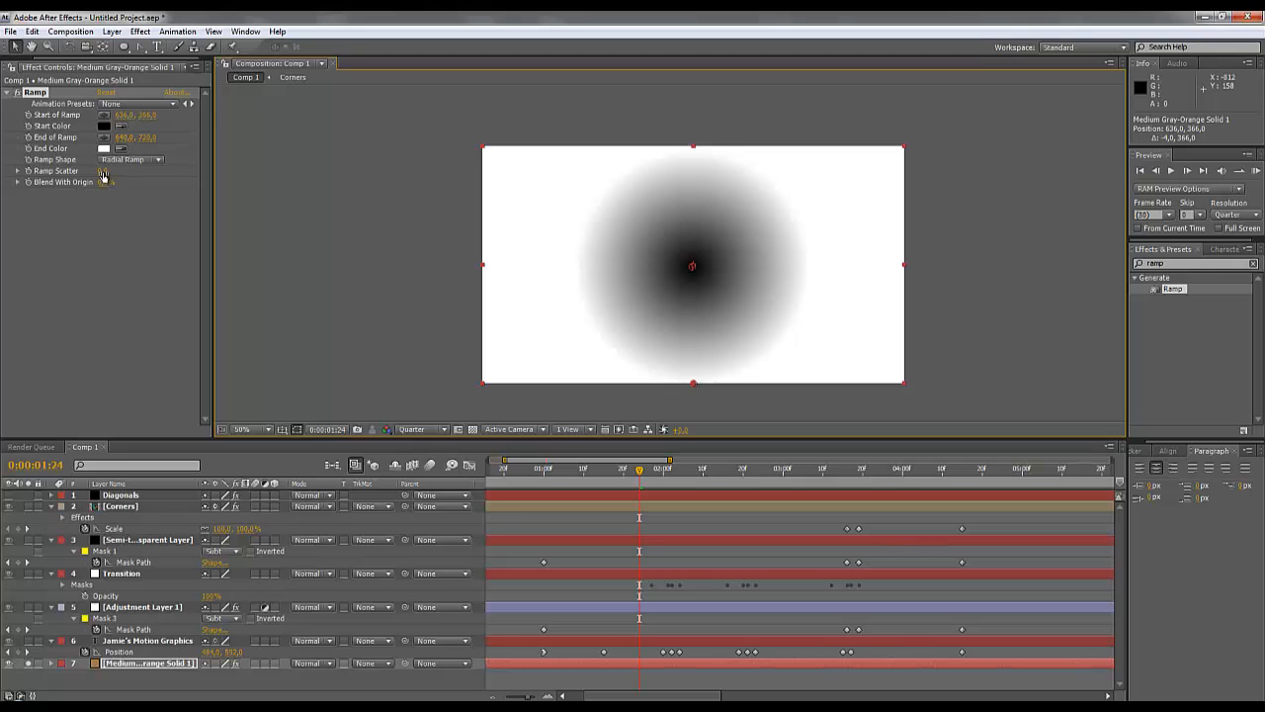
Raise the Ramp Scatter to about 88 and move the End of Ramp horizontally to about 1474, 720.
left_click_drag(103, 171, 690, 173)
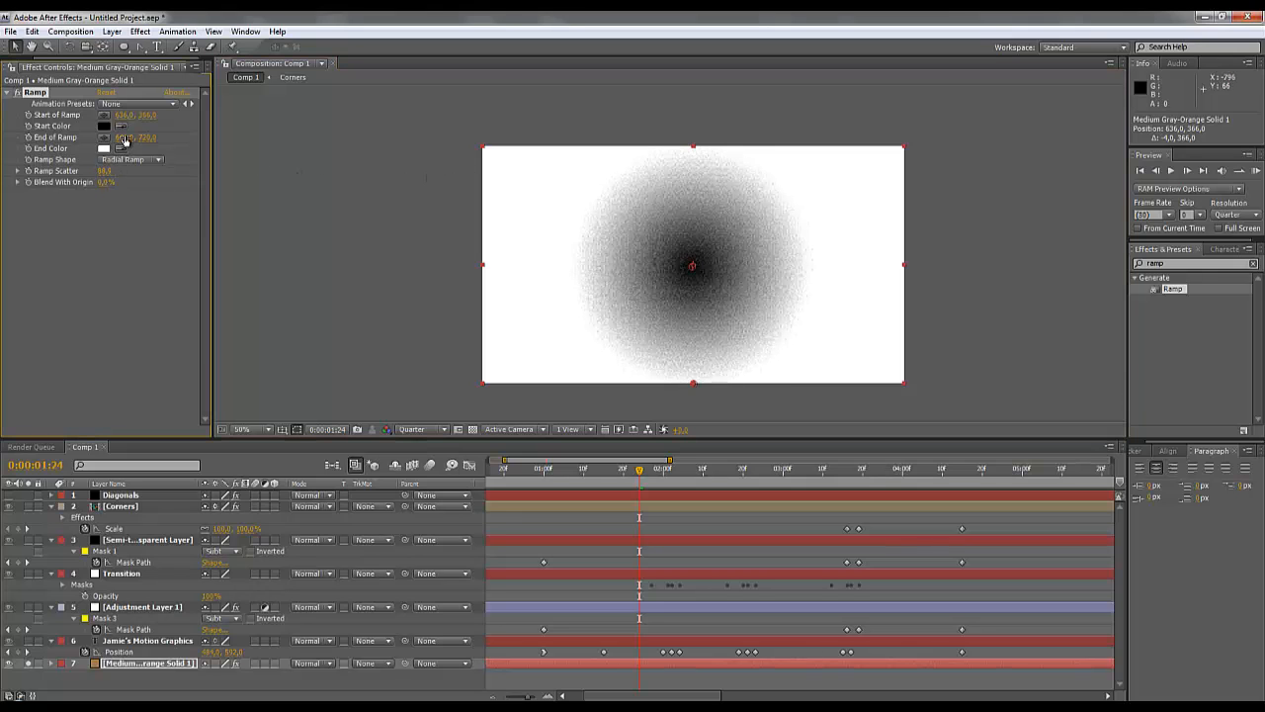
left_click_drag(170, 136, 559, 133)
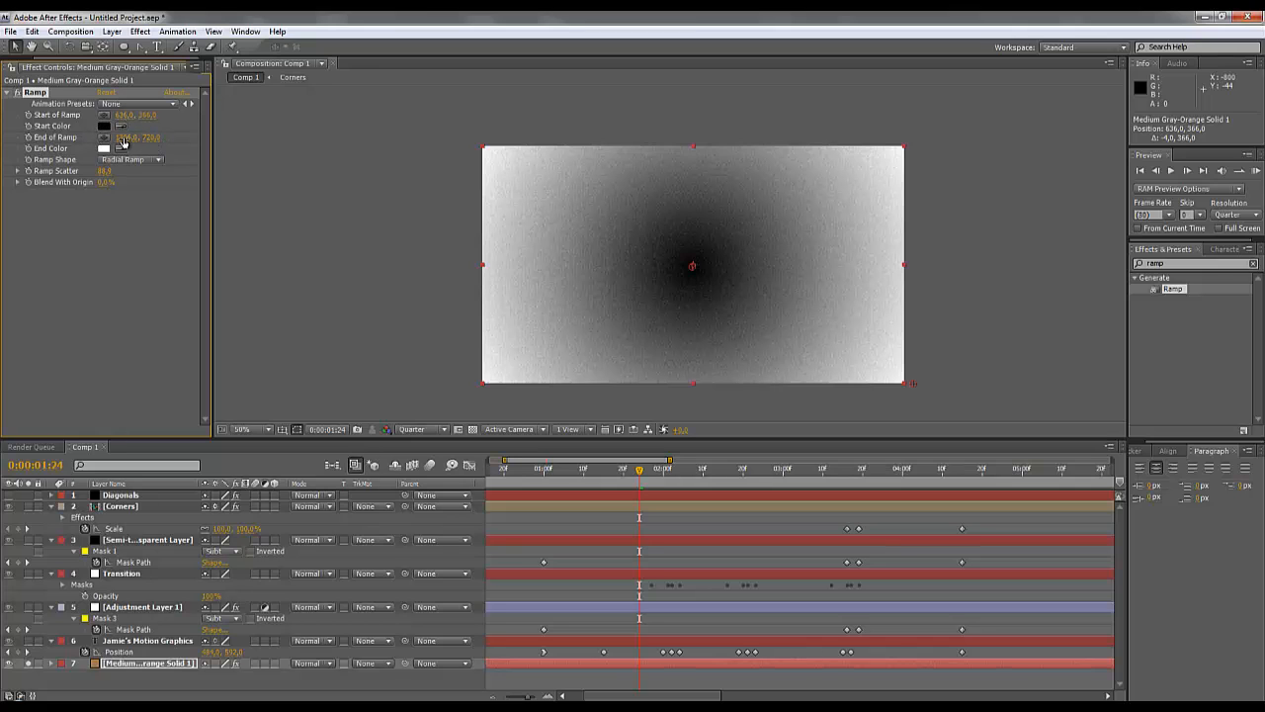
left_click_drag(150, 140, 245, 151)
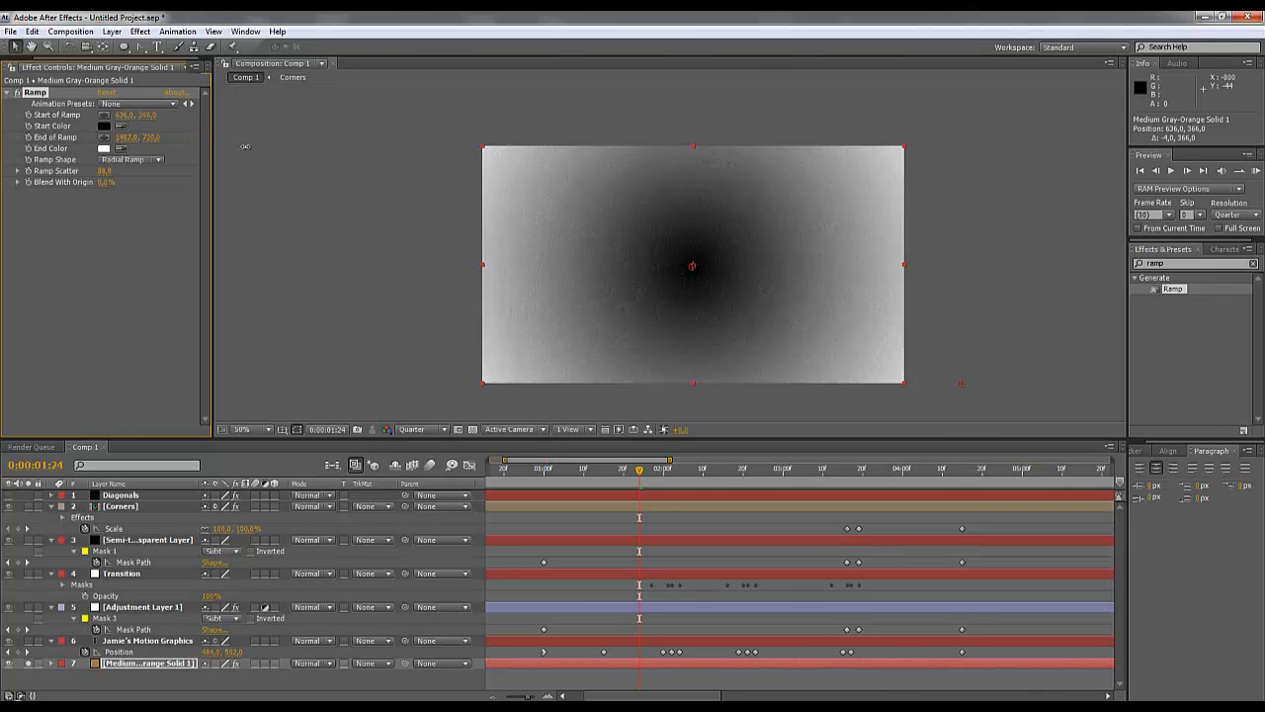
Set the Ramp's Start Color to a fully saturated yellow-orange.
left_click(104, 127)
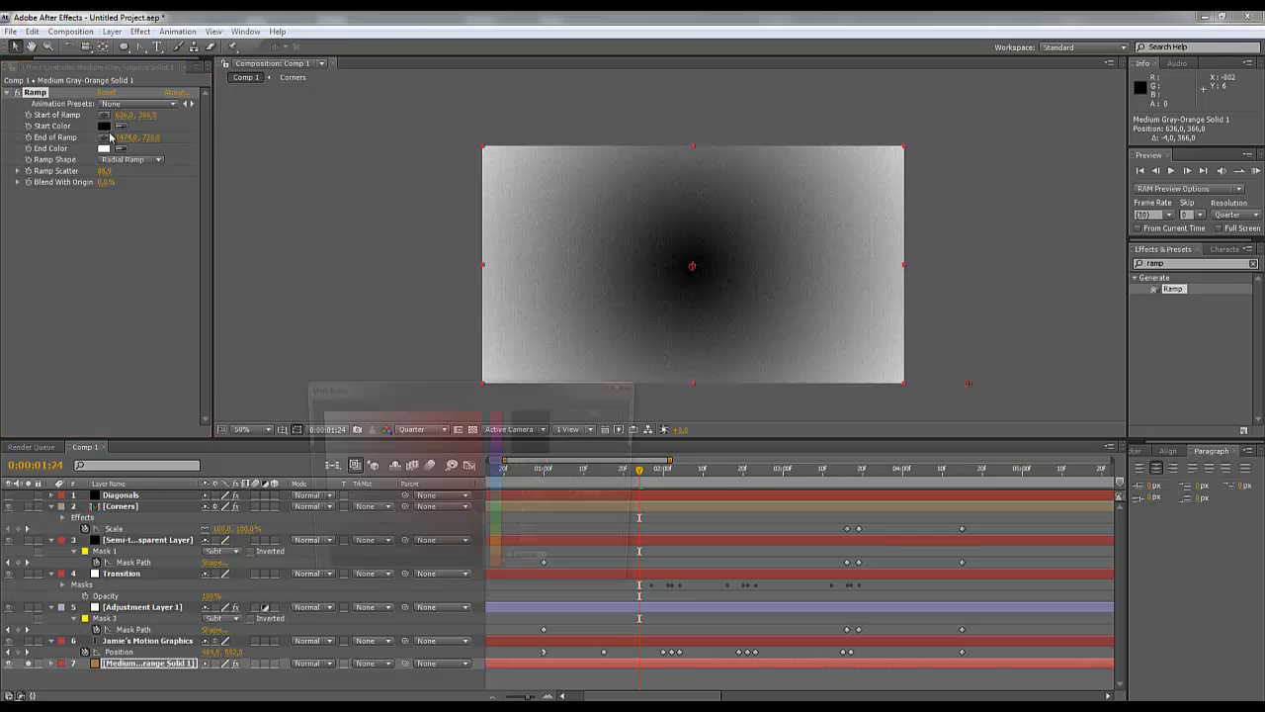
left_click(501, 566)
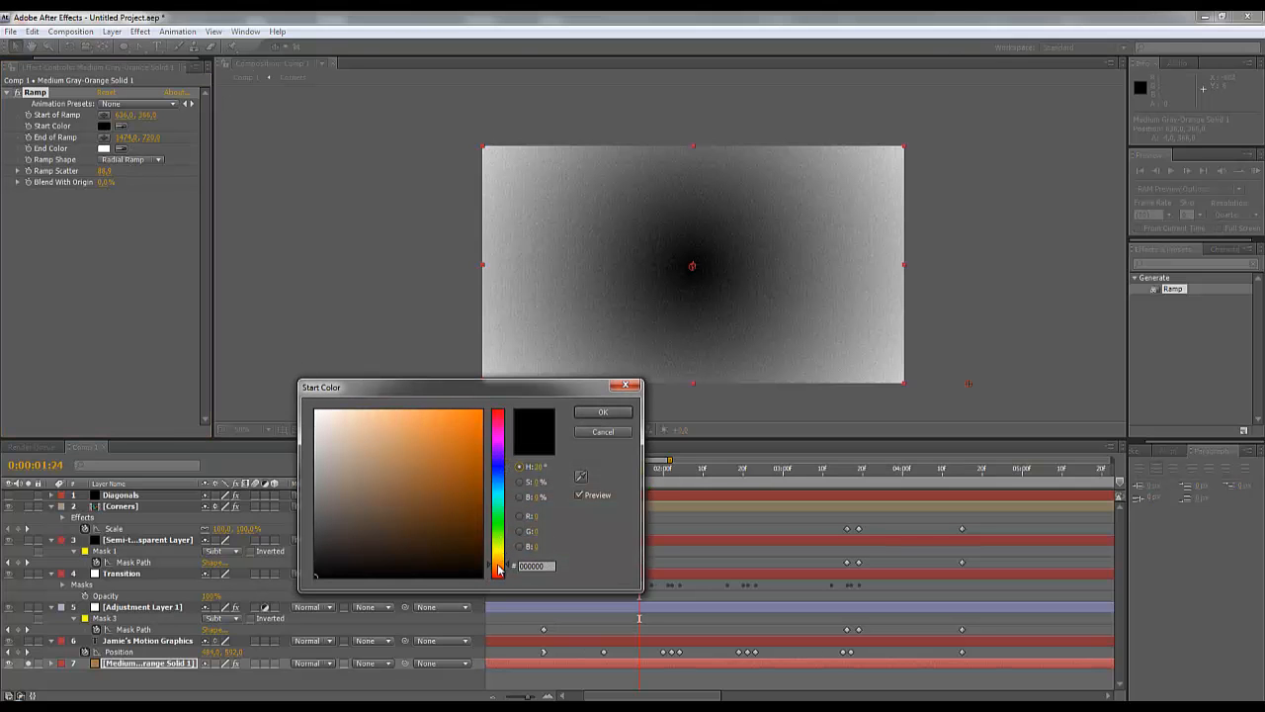
left_click_drag(458, 485, 553, 396)
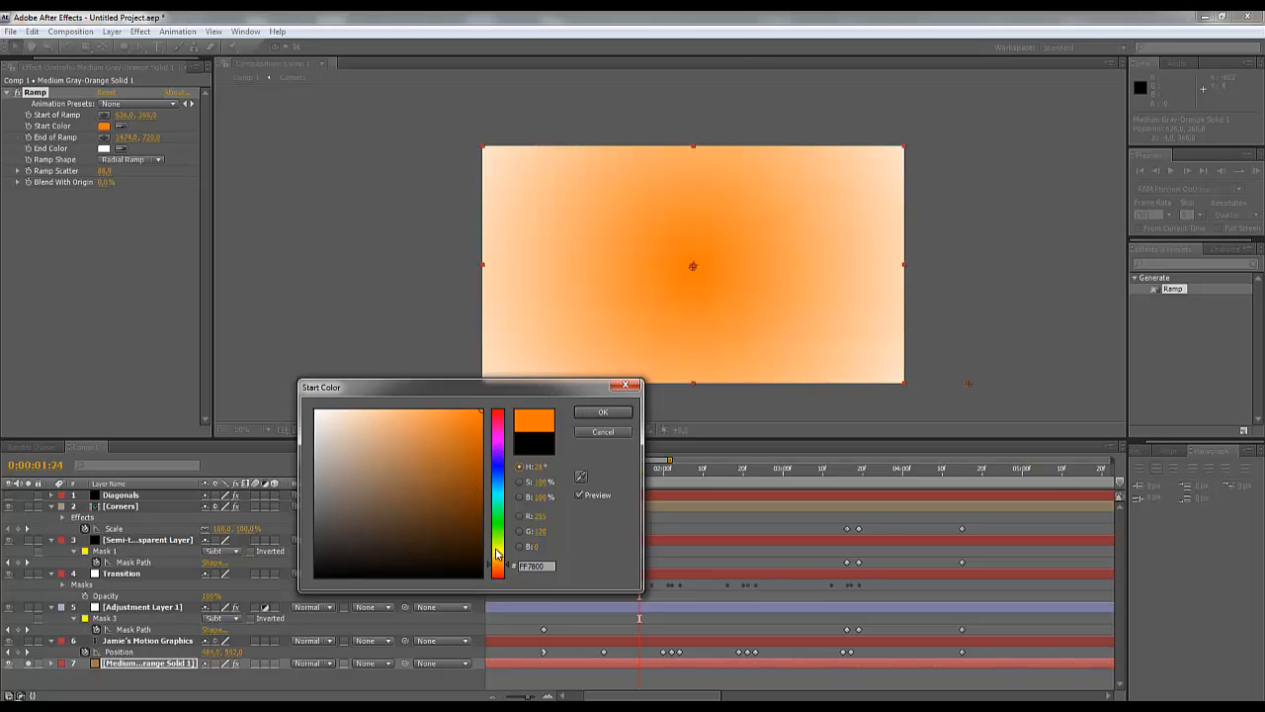
left_click(497, 553)
mouse_move(446, 459)
left_mouse_down()
mouse_move(468, 484)
mouse_move(457, 450)
mouse_move(484, 413)
left_mouse_up()
left_click(497, 559)
left_click(603, 412)
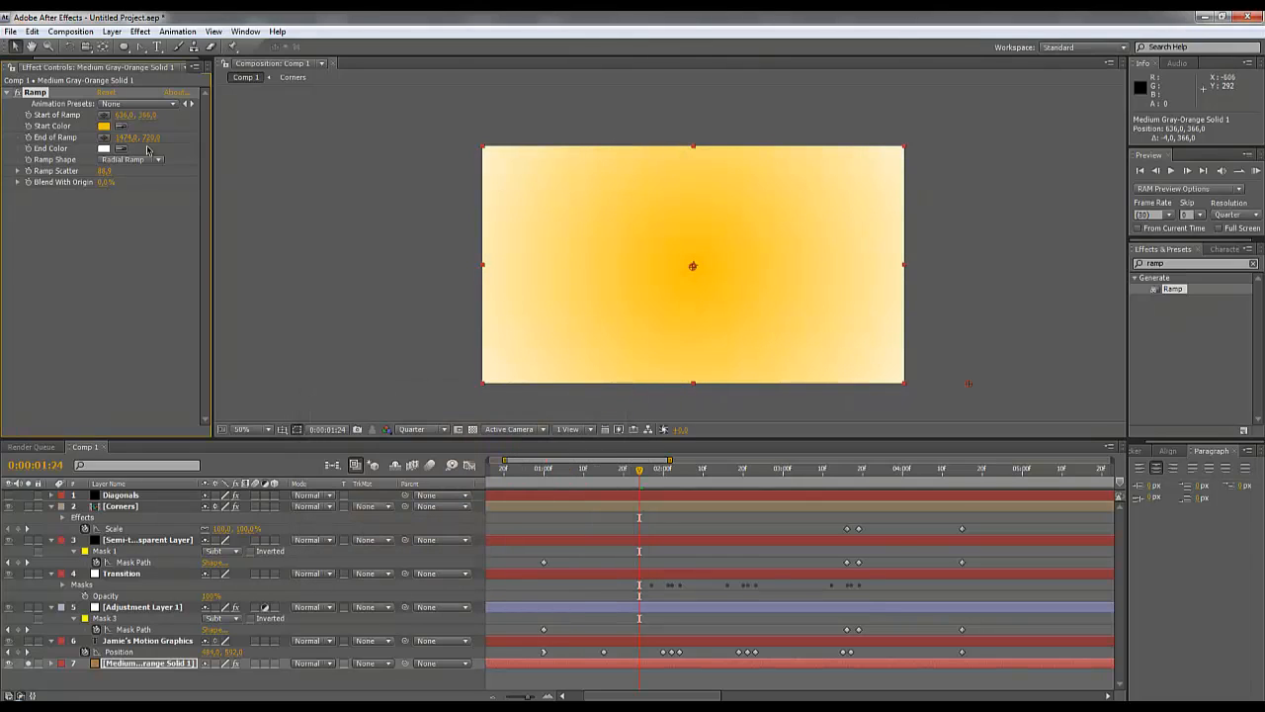
Set the Ramp's End Color to a fully saturated orange, and delete the Ramp effect from the background solid.
left_click(103, 149)
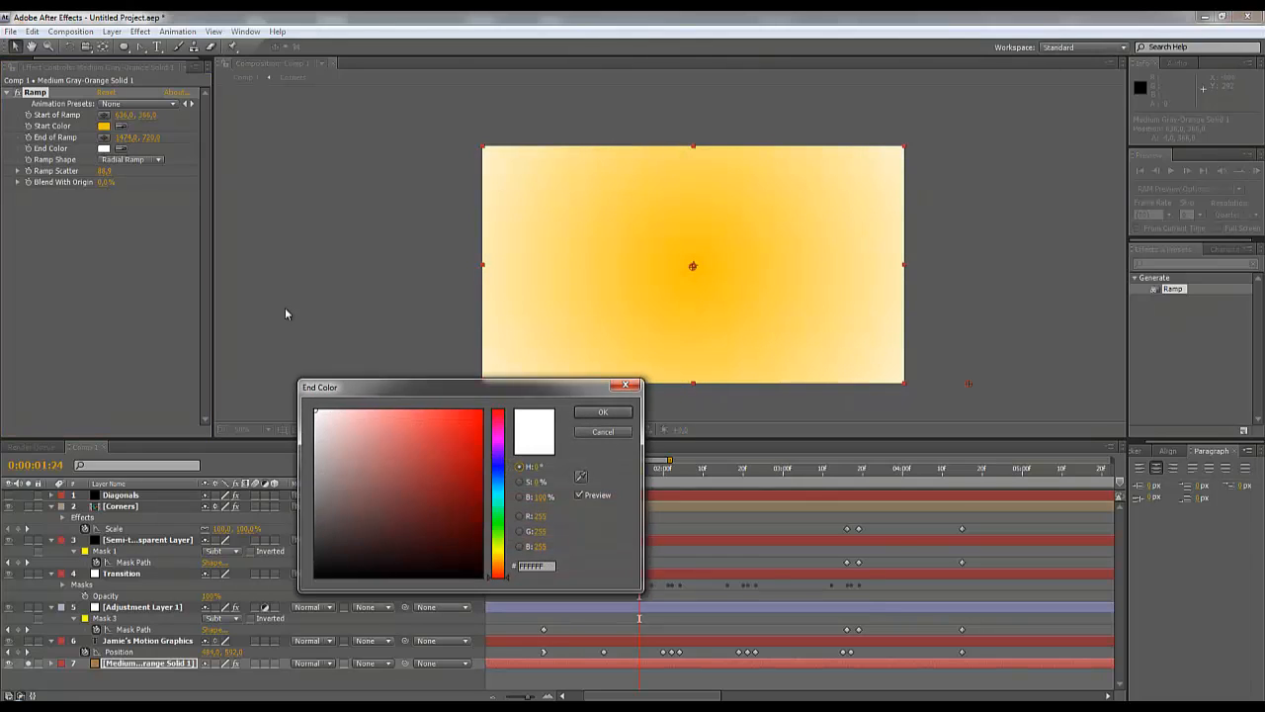
left_click(497, 563)
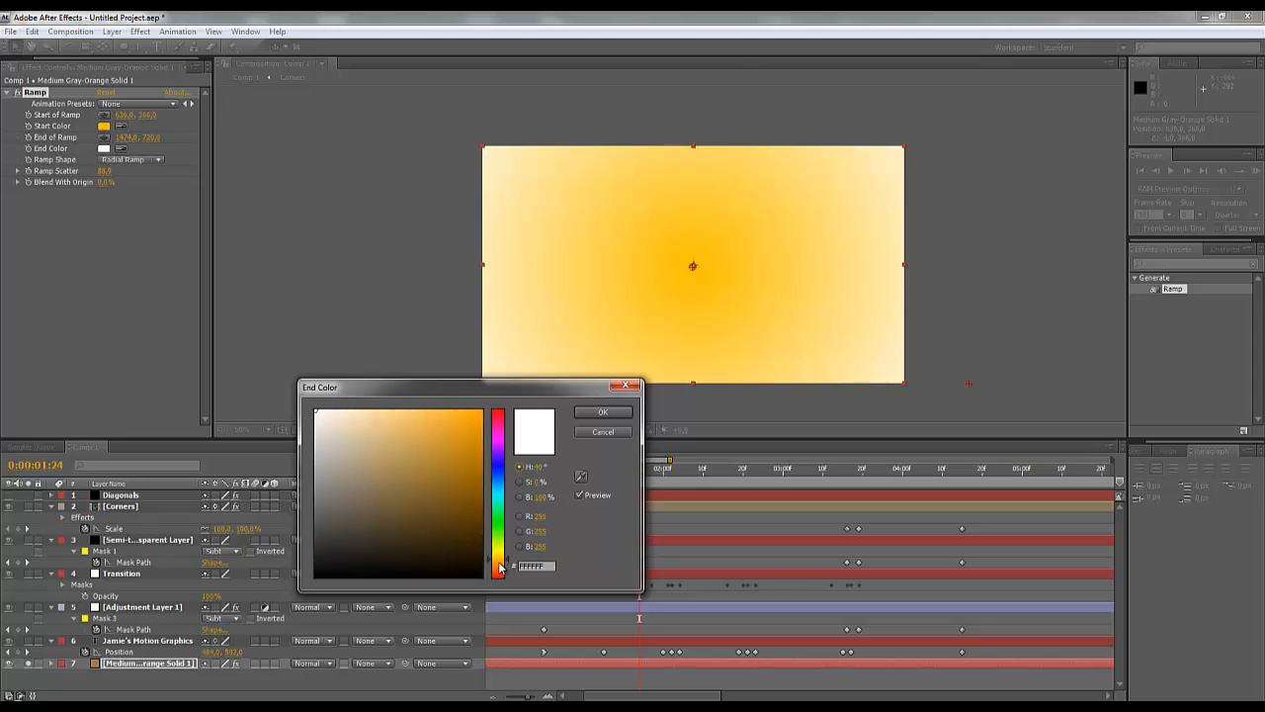
left_click(499, 563)
left_click_drag(430, 485, 530, 369)
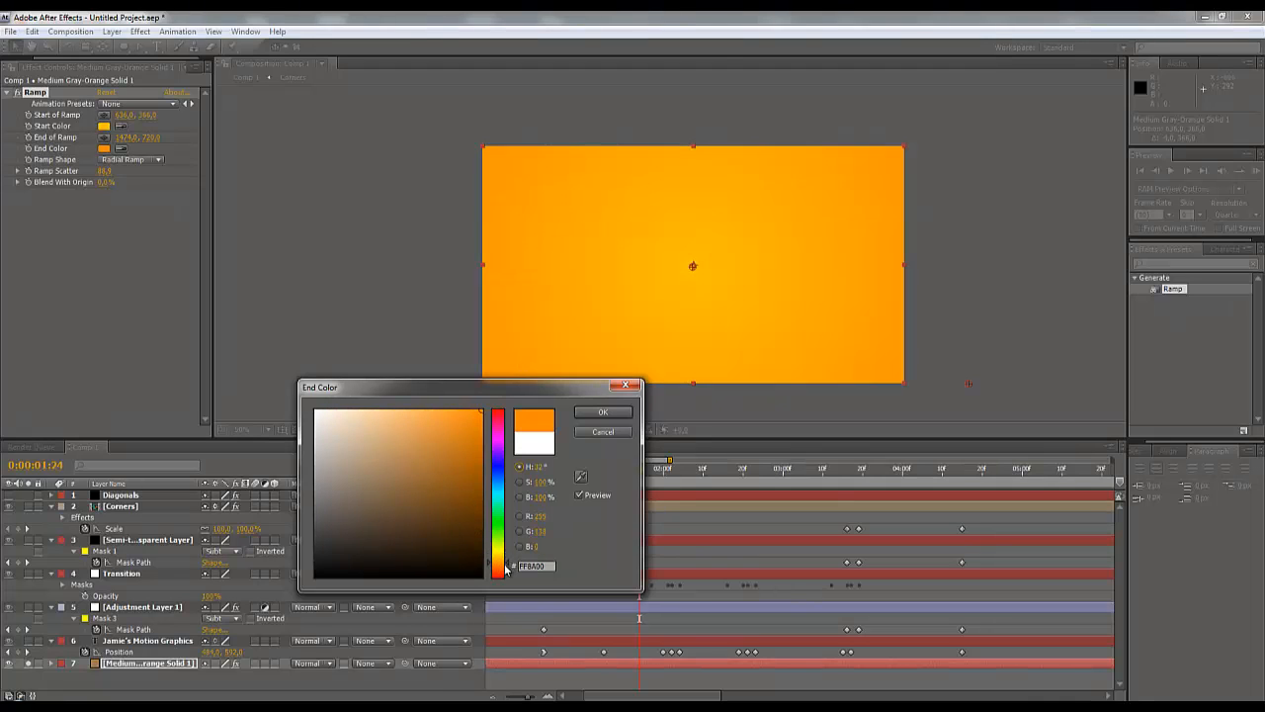
left_click(582, 410)
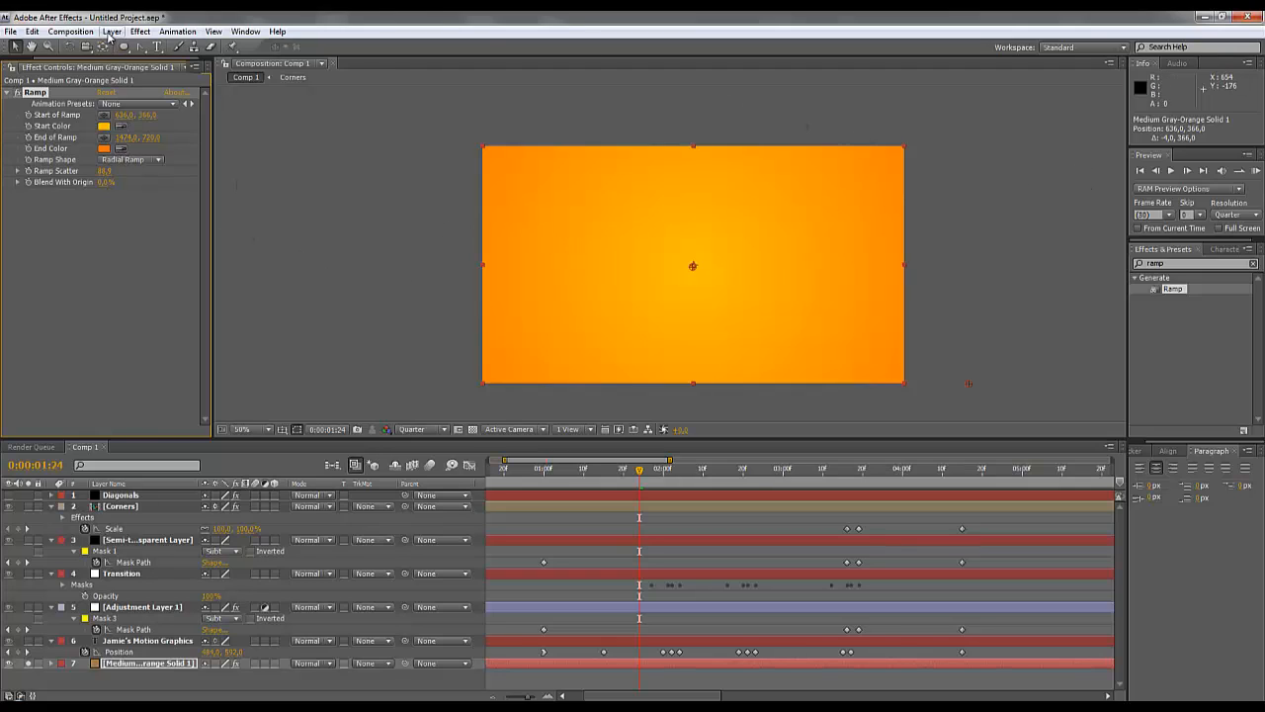
key("Delete")
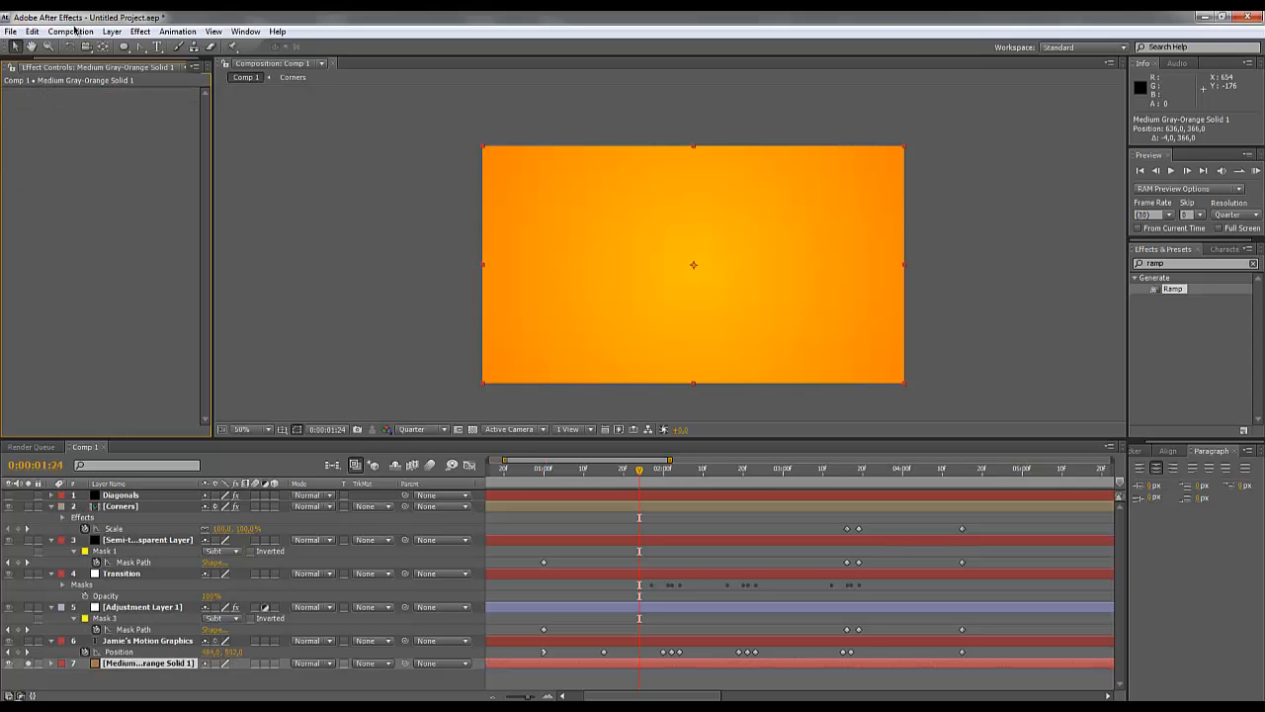
Apply the 4-Color Gradient effect from the Generate category to the background solid.
left_click(112, 32)
mouse_move(158, 50)
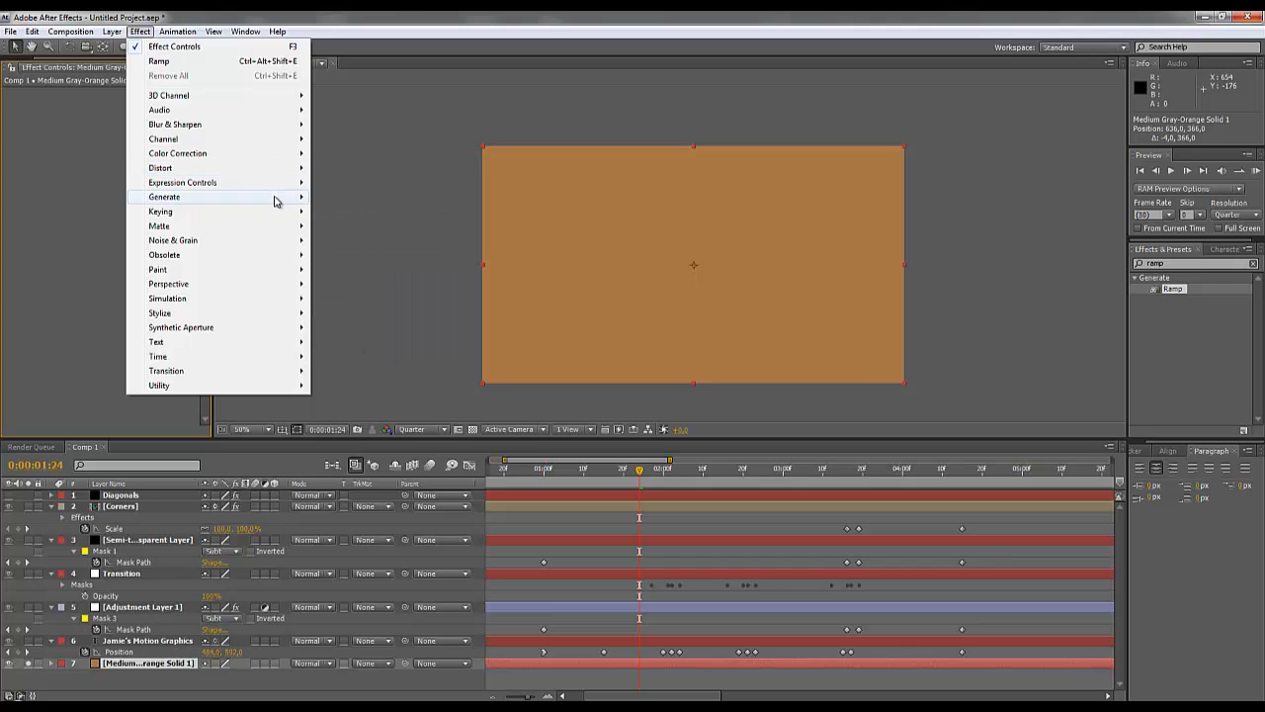
mouse_move(279, 197)
left_click(358, 197)
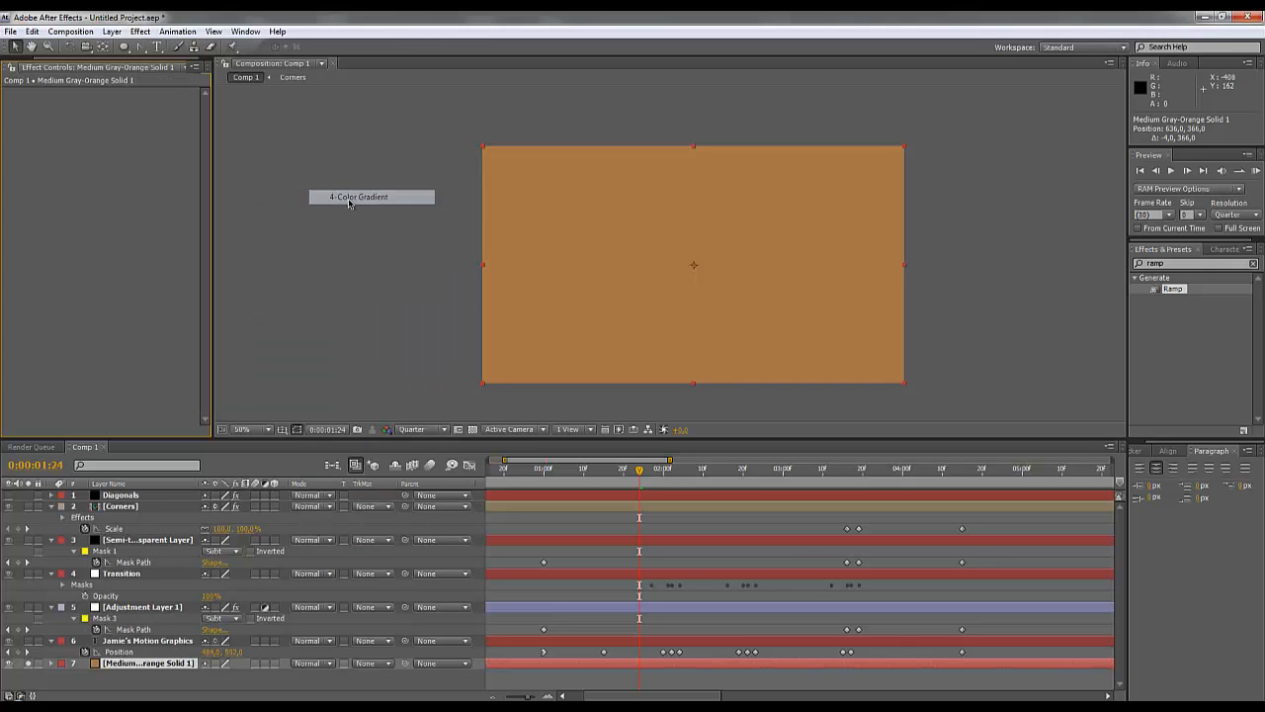
Set the gradient's Color 1 to orange FF8A00 and its Color 2 to a bright yellow.
left_click(104, 137)
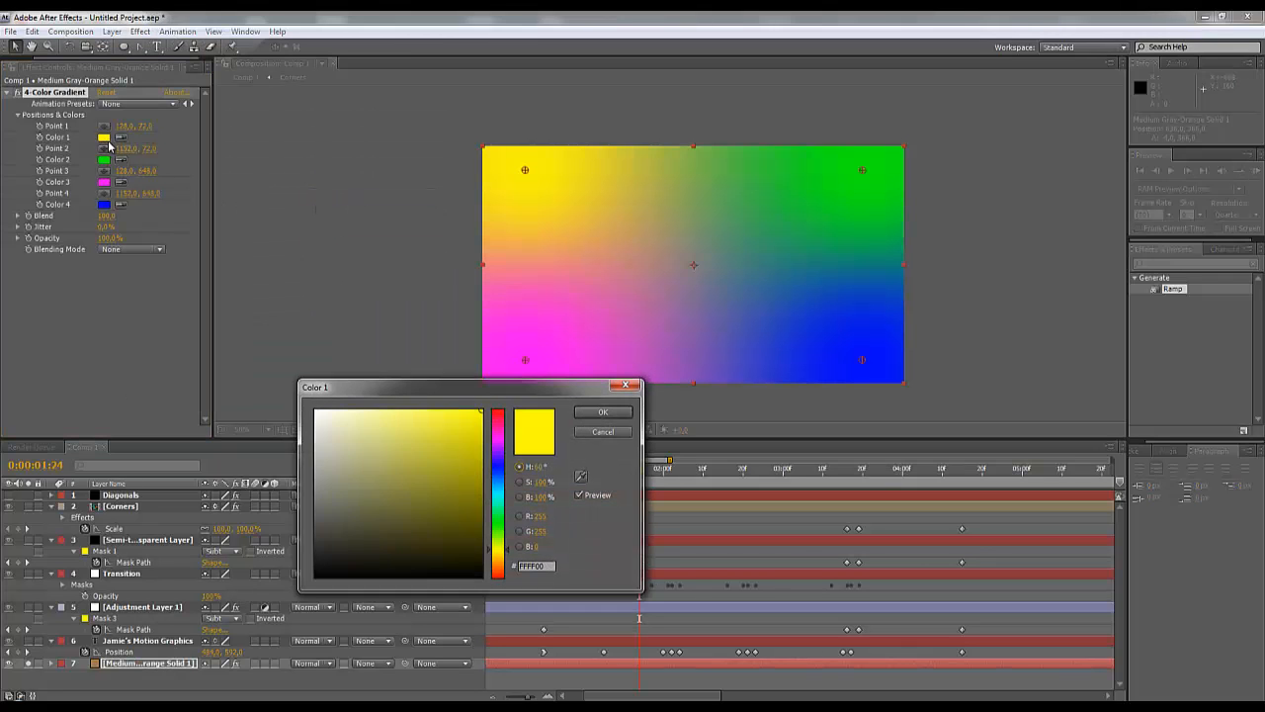
left_click(499, 564)
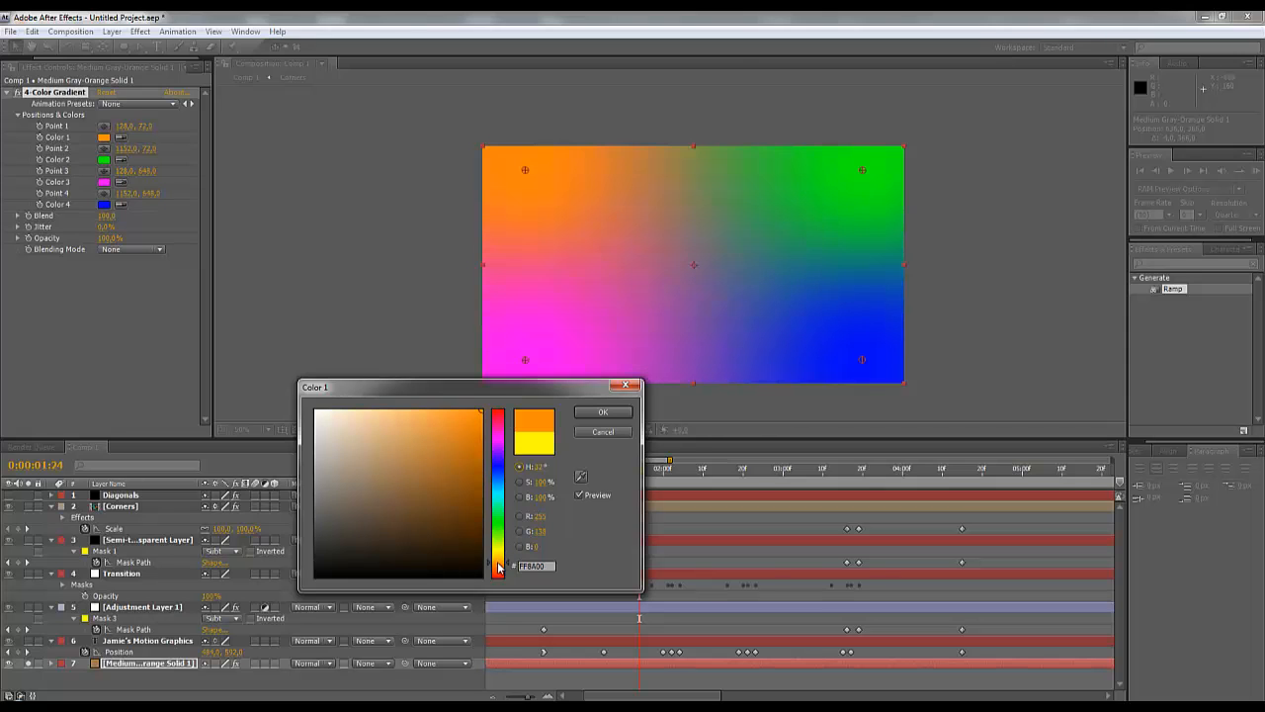
left_click(603, 411)
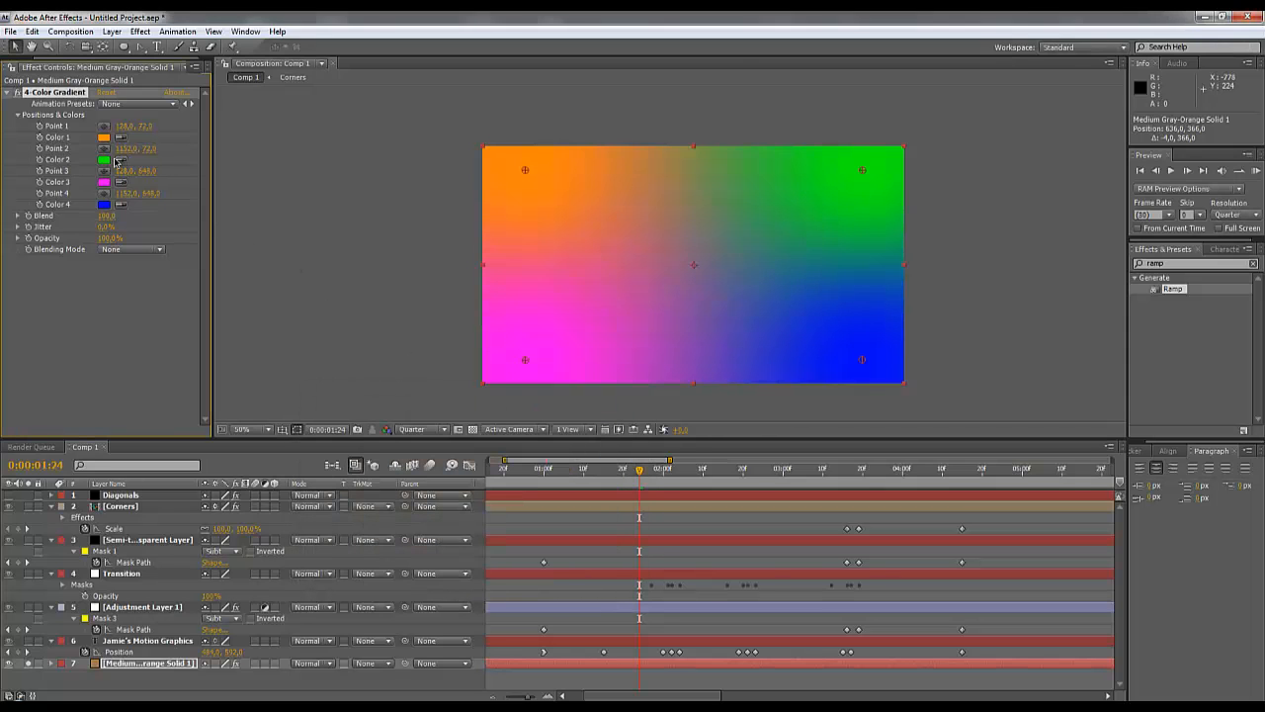
left_click(105, 160)
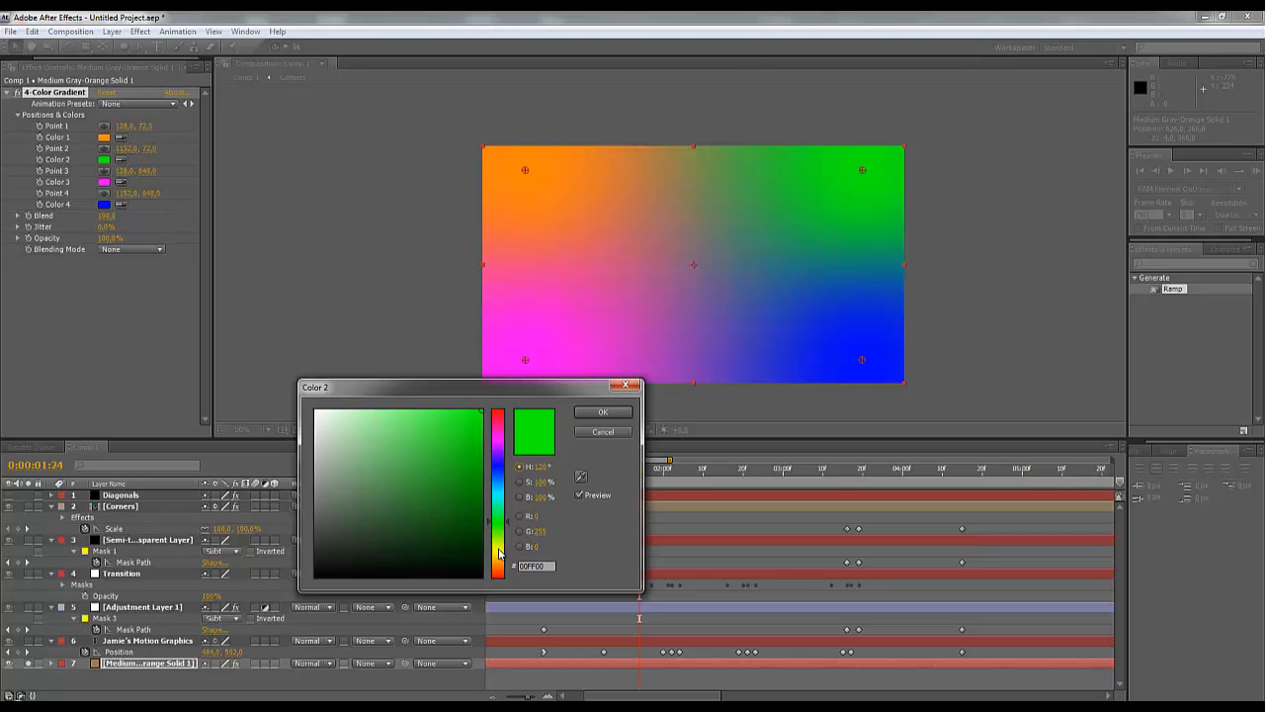
left_click(499, 549)
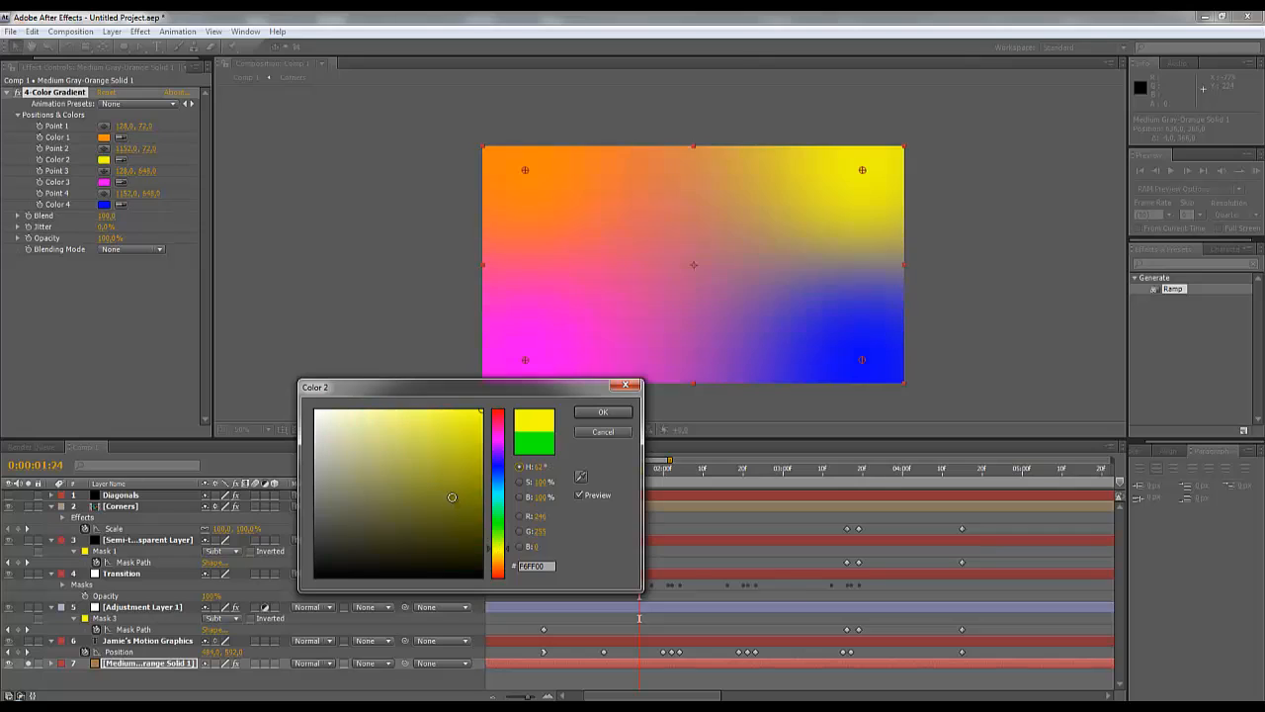
left_click(592, 417)
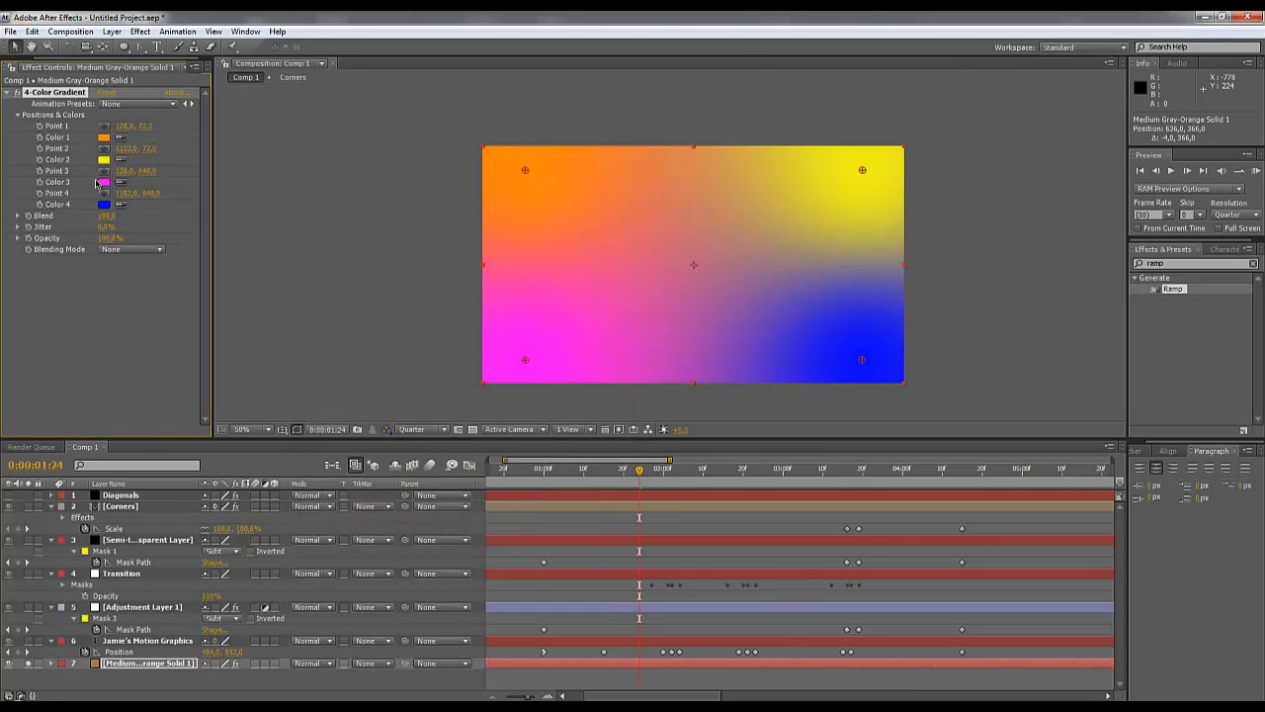
Set the 4-Color Gradient's Color 3 to the yellow-orange FFC600.
left_click(103, 184)
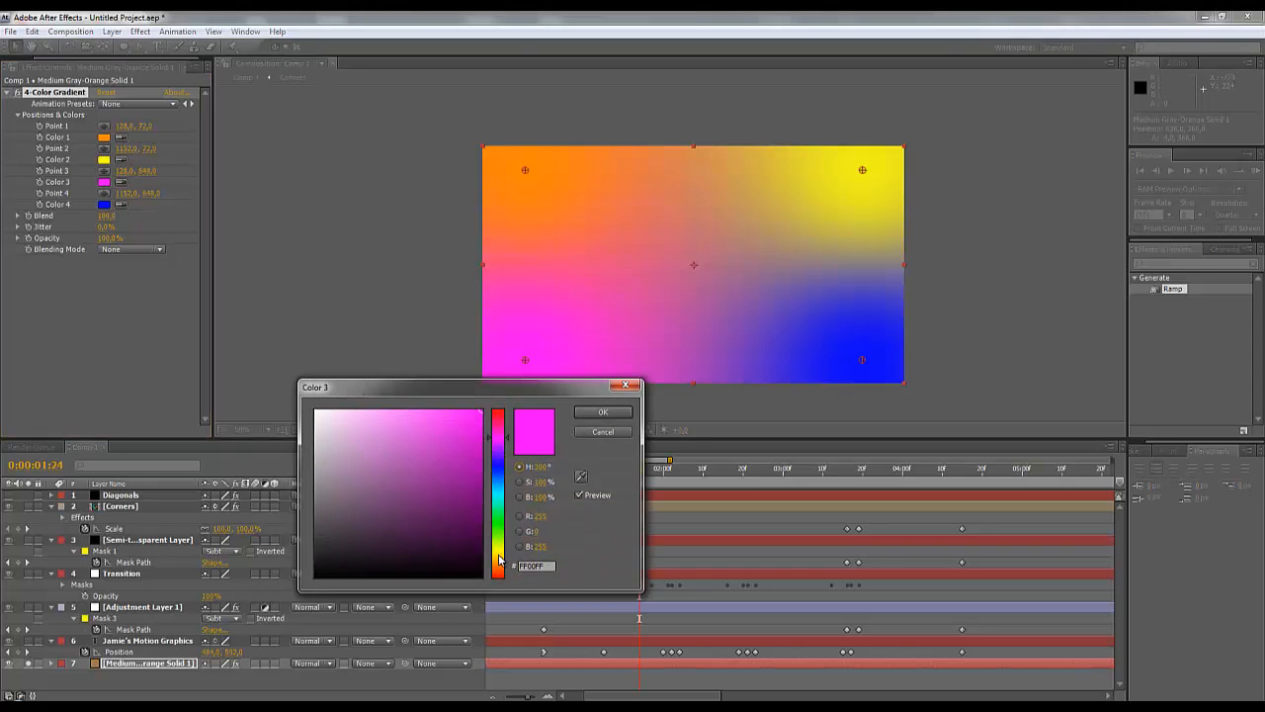
left_click(499, 561)
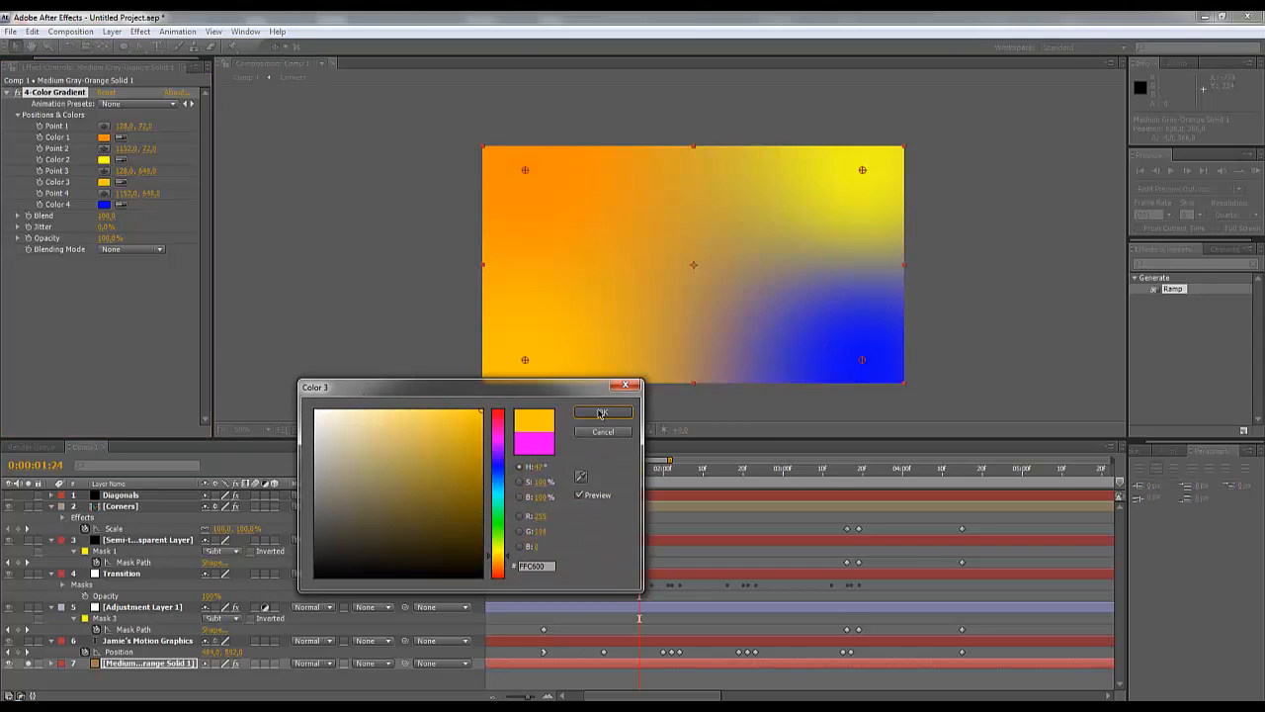
left_click(602, 412)
left_click(103, 184)
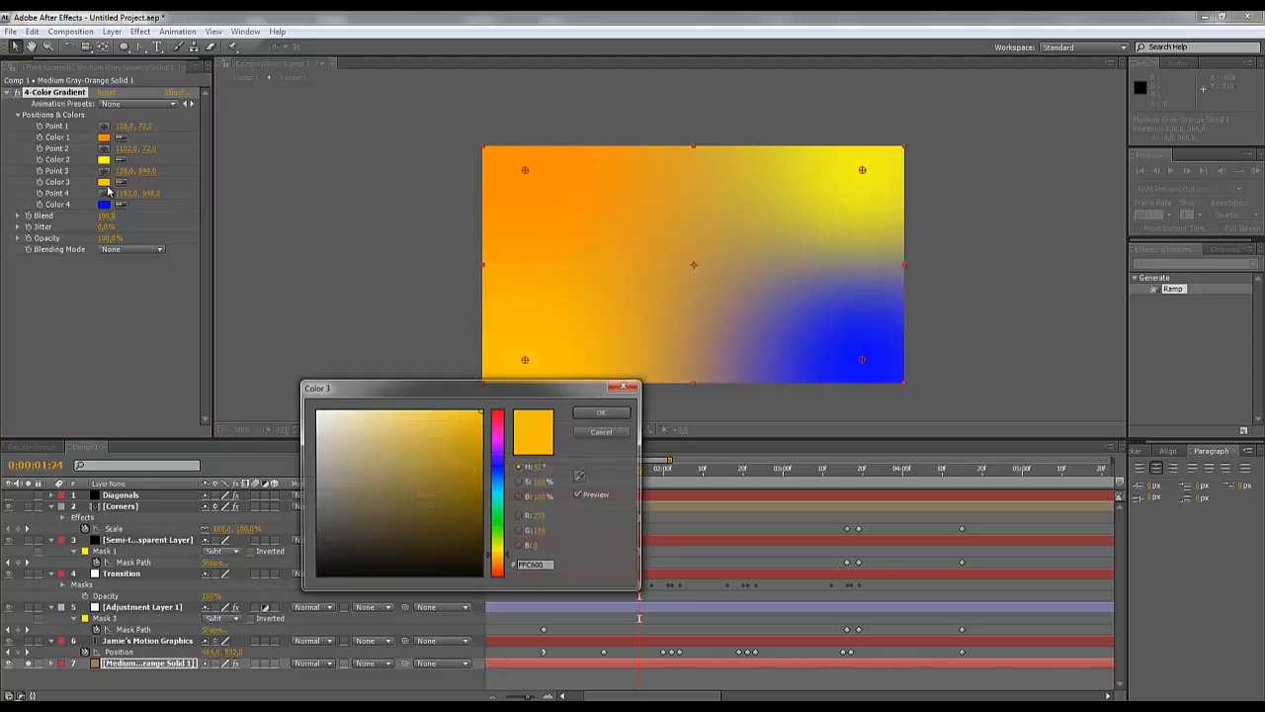
left_click(602, 432)
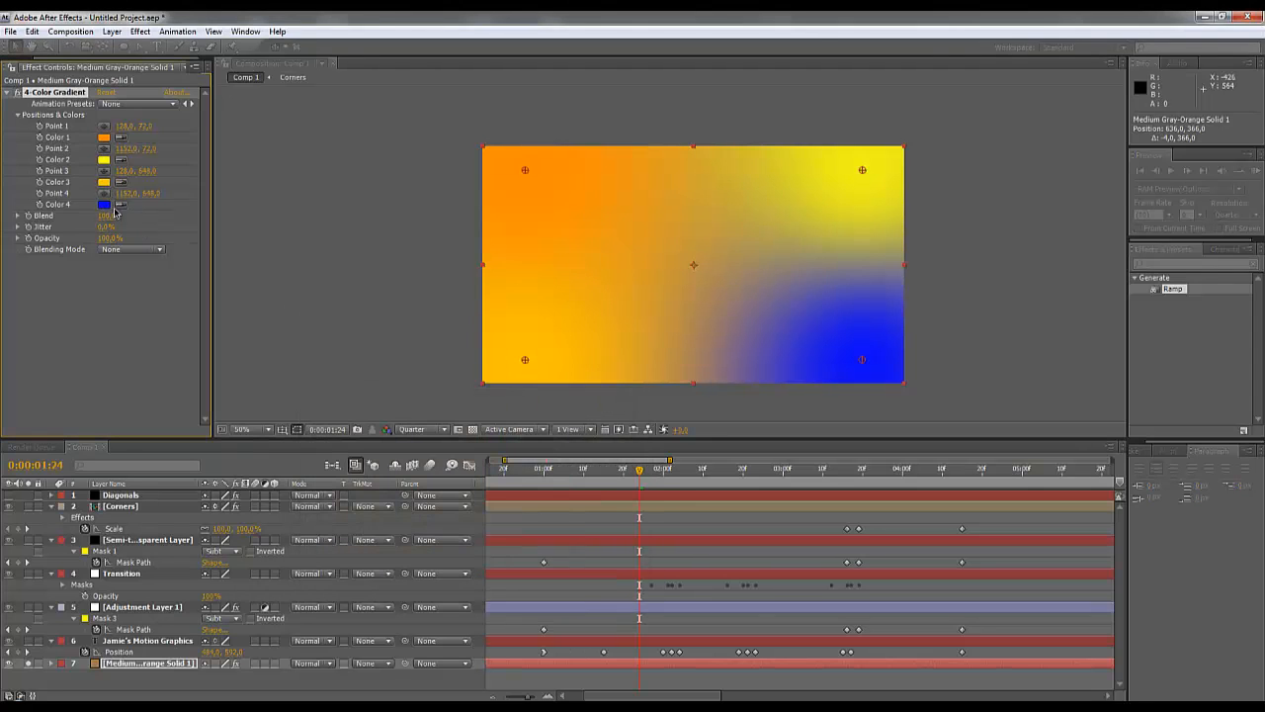
Set the 4-Color Gradient's Color 4 to the deep orange FF6C00.
left_click(103, 205)
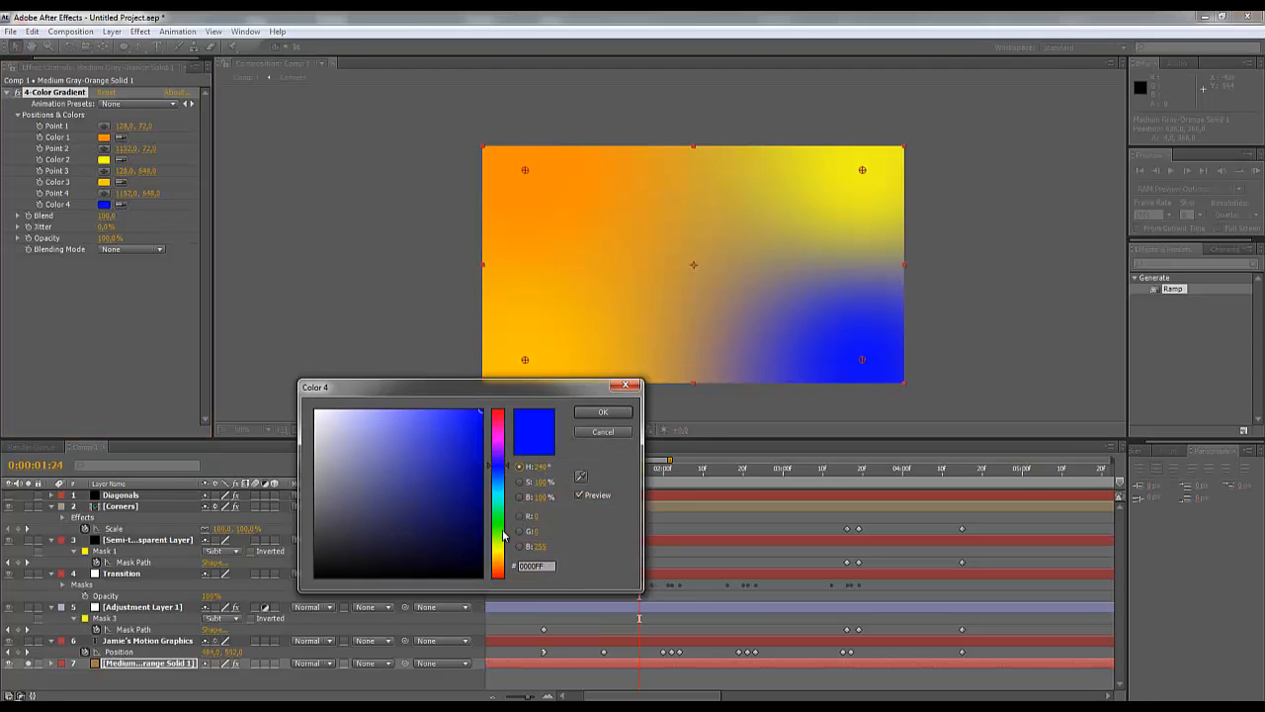
left_click(500, 554)
left_click(501, 563)
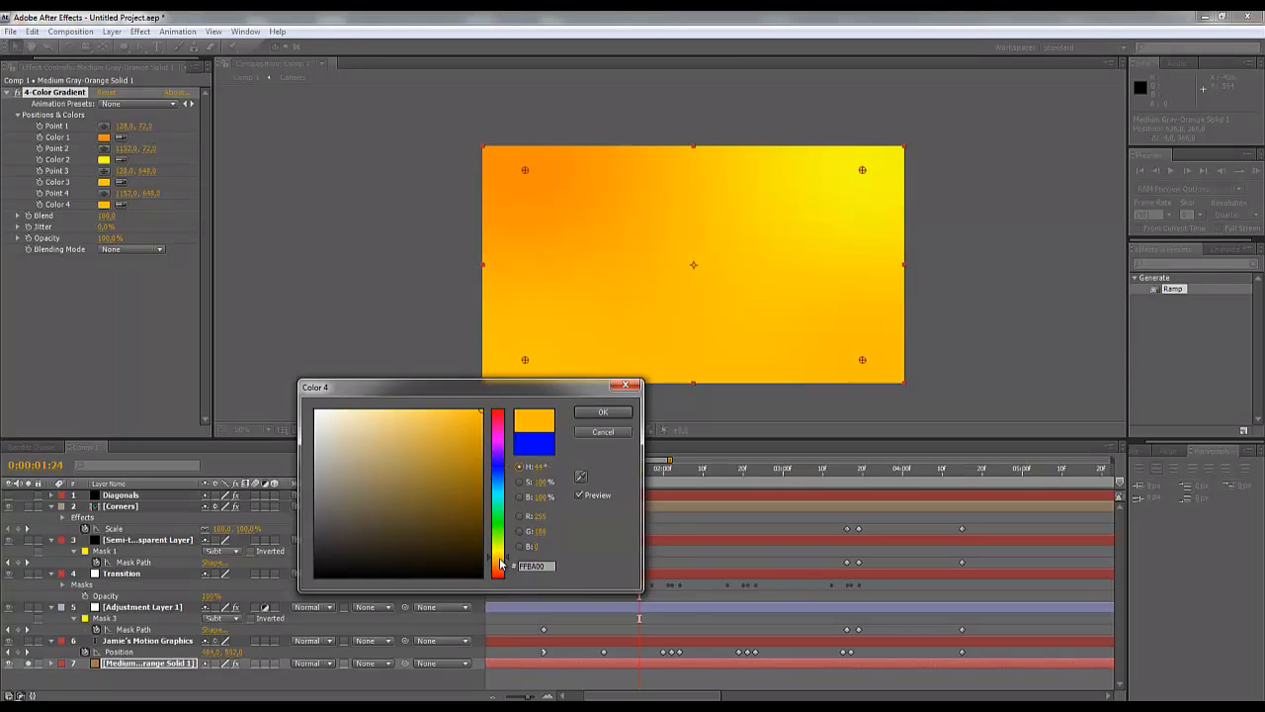
left_click(500, 566)
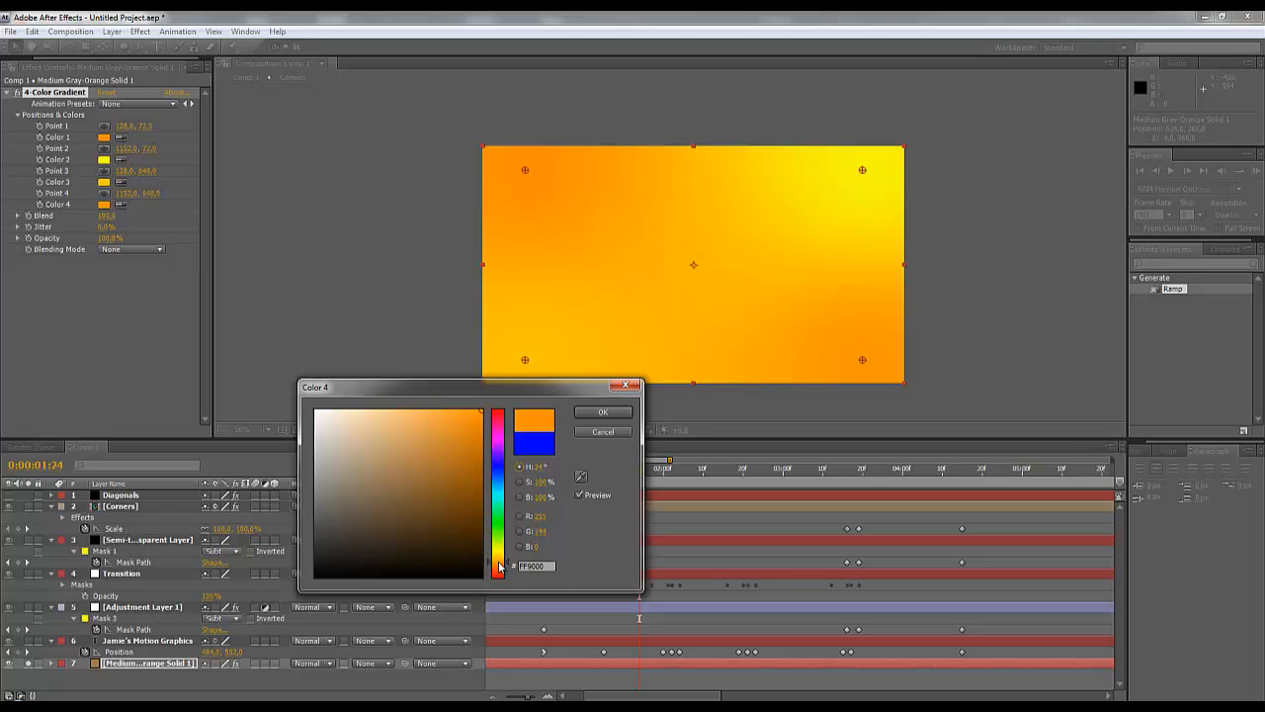
left_click(501, 568)
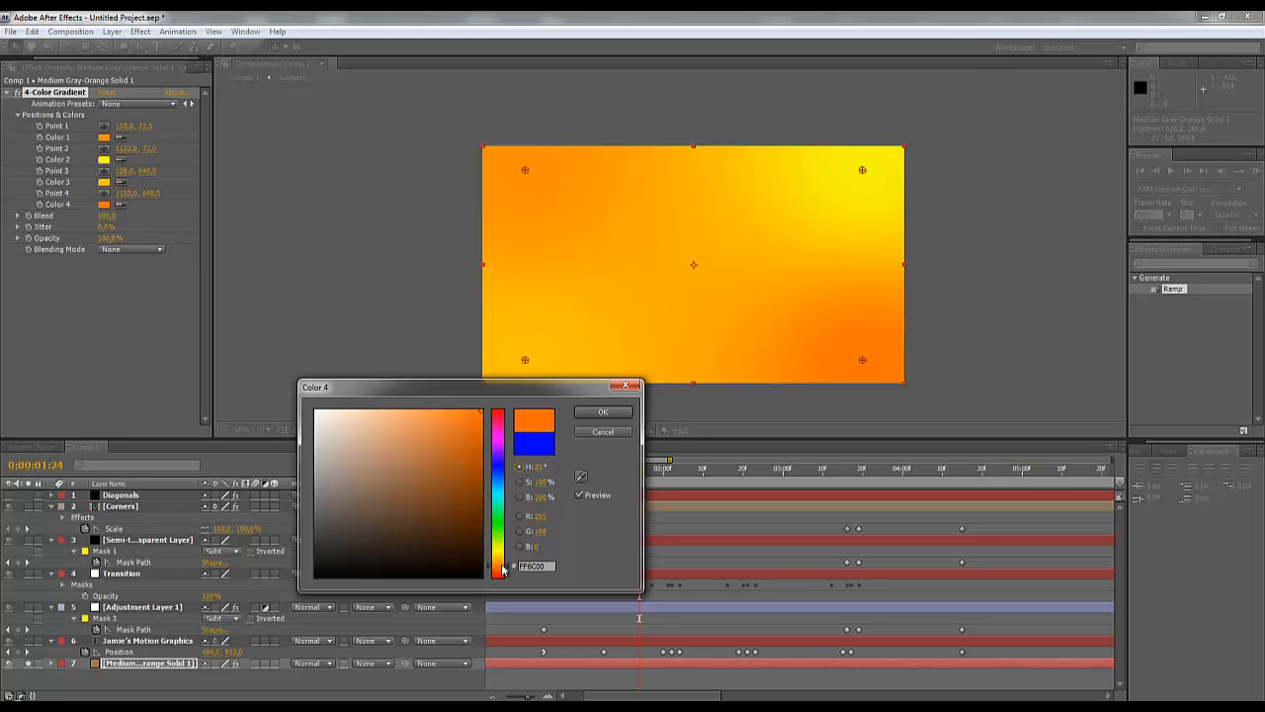
left_click(602, 412)
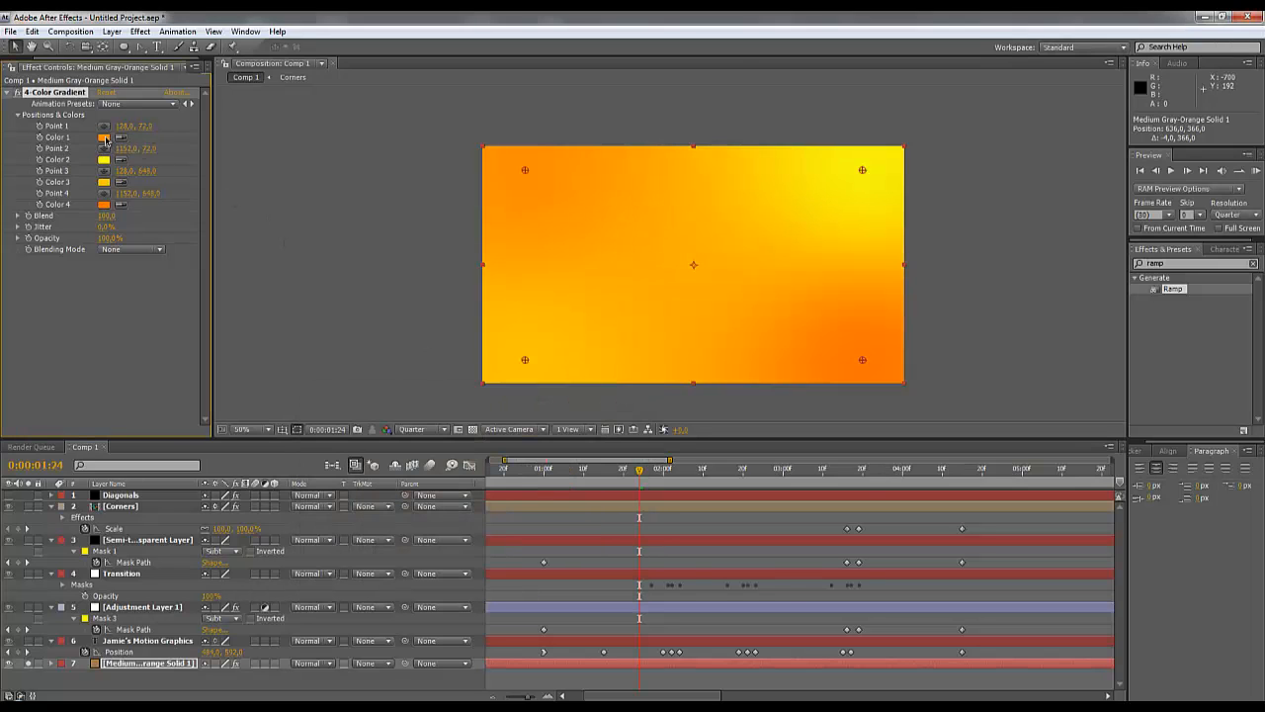
Change the 4-Color Gradient's Color 1 to the yellow-orange FFC600.
left_click(106, 140)
left_click(500, 562)
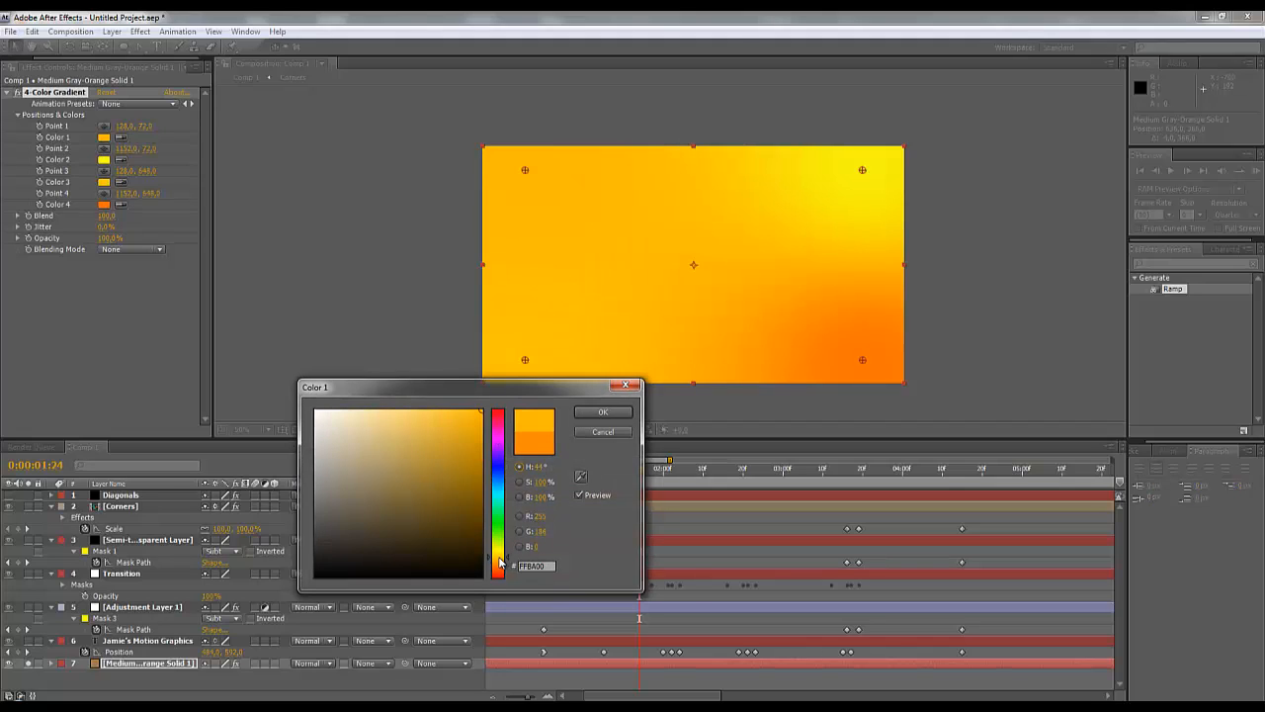
left_click_drag(500, 564, 499, 556)
left_click(602, 411)
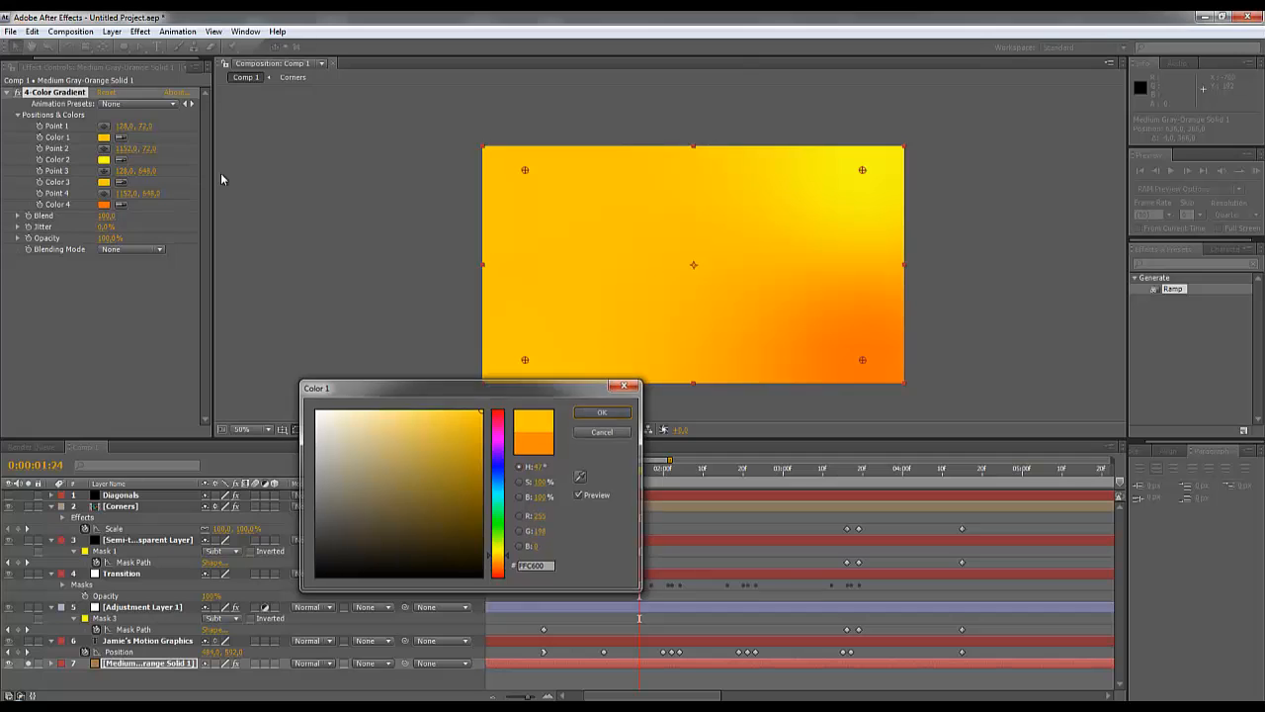
Shift the 4-Color Gradient's Color 2 from yellow to the orange FF910F.
left_click(103, 159)
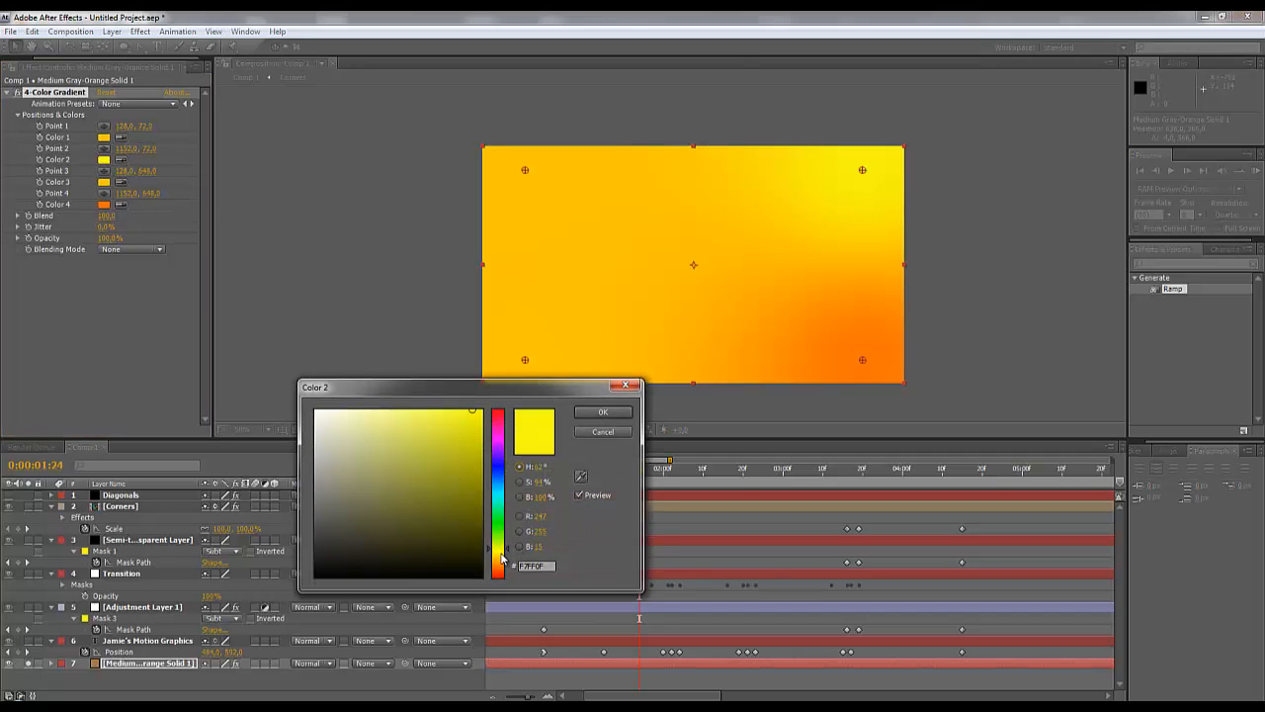
left_click(501, 559)
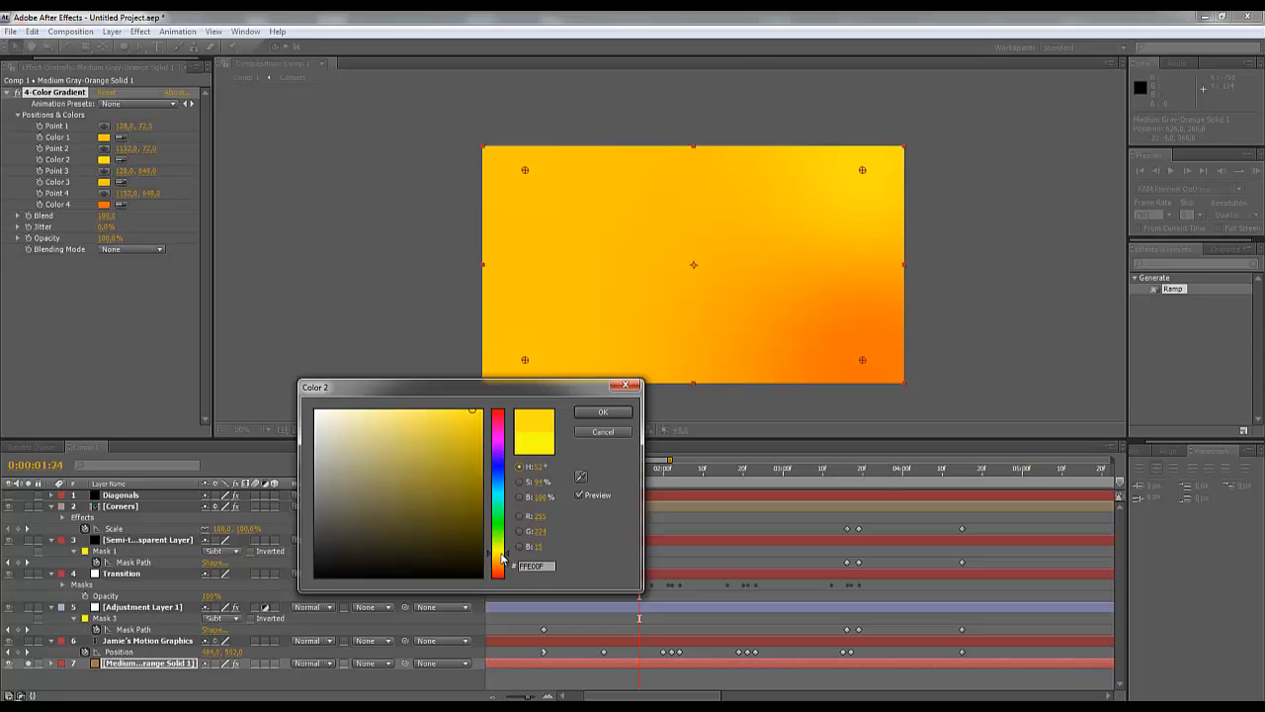
left_click(603, 411)
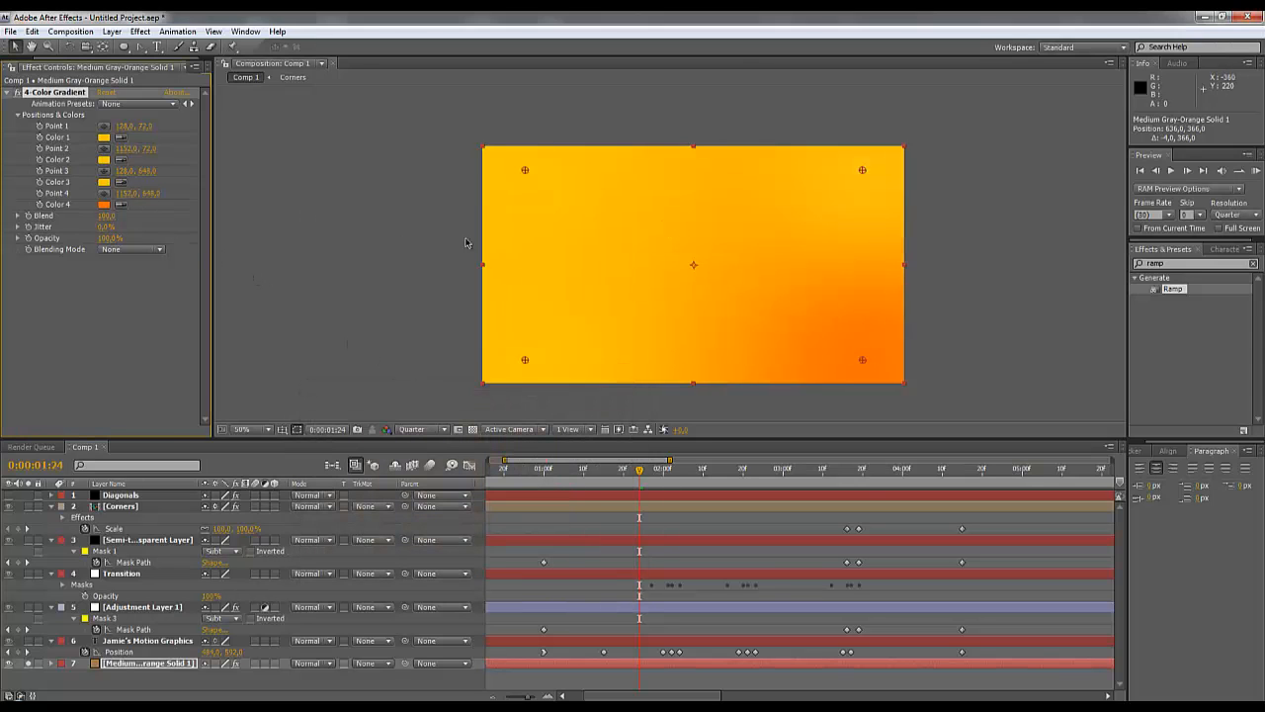
left_click(104, 160)
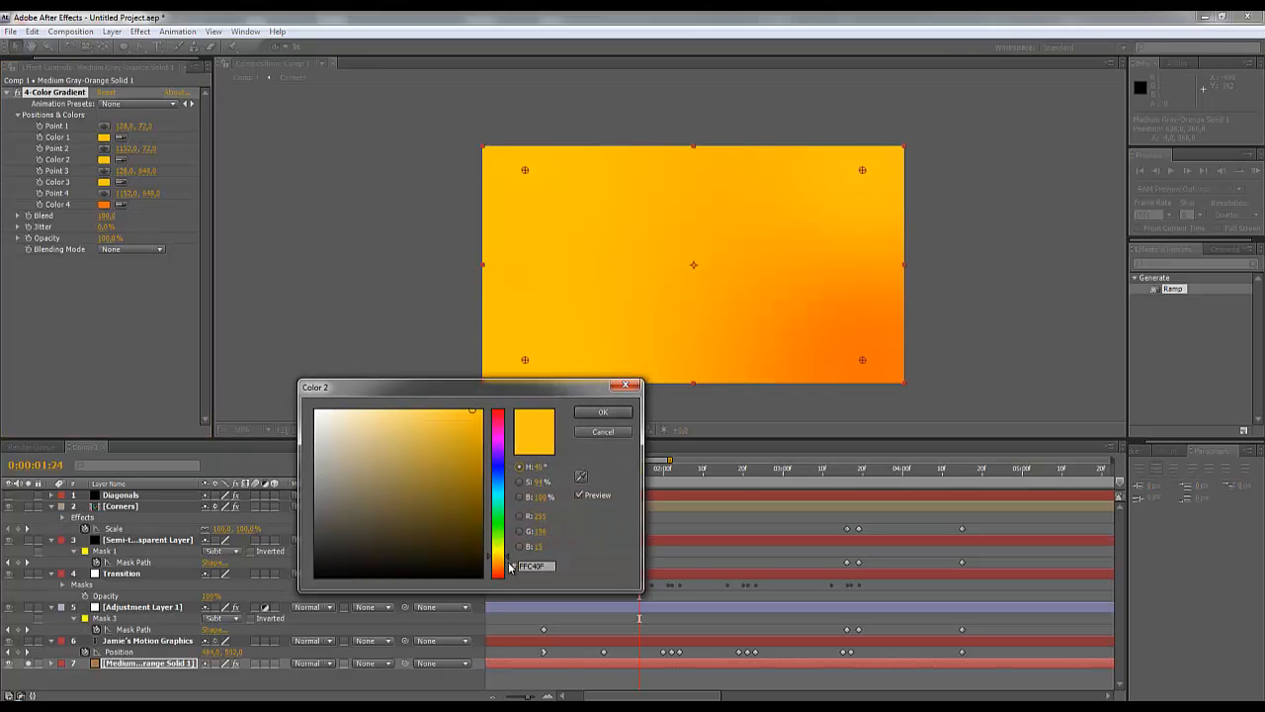
left_click(499, 565)
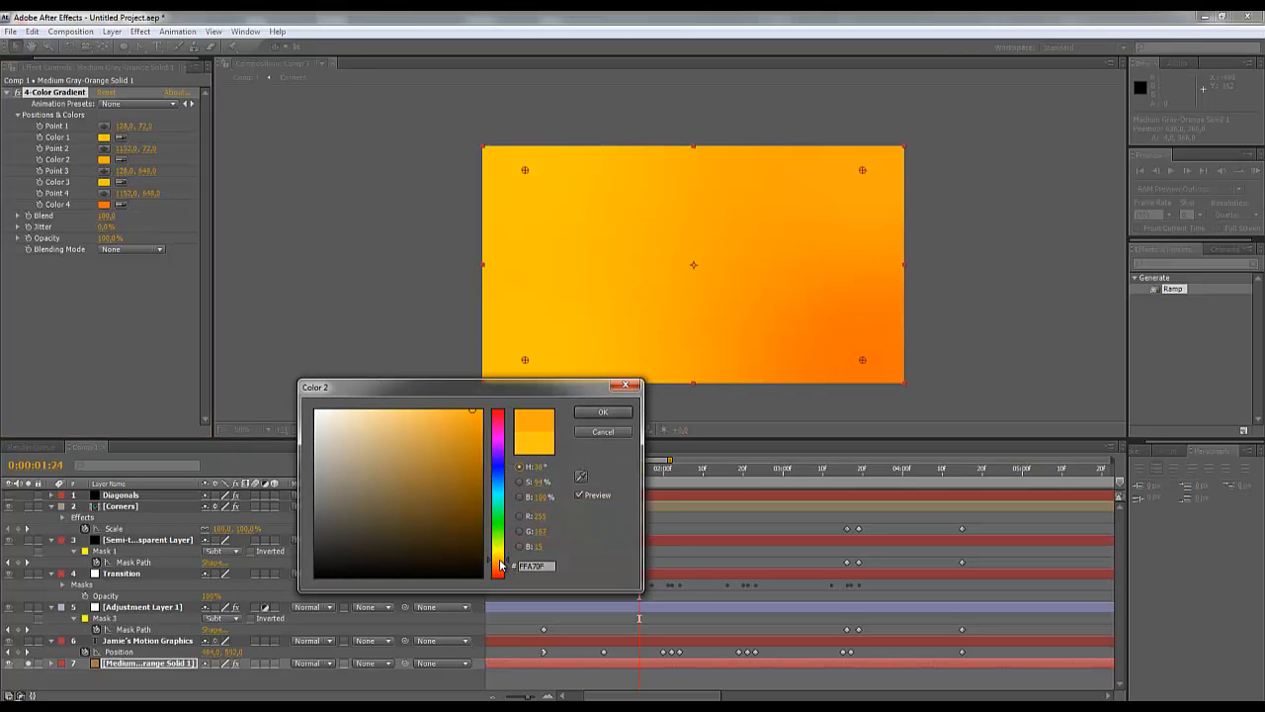
left_click_drag(506, 566, 504, 567)
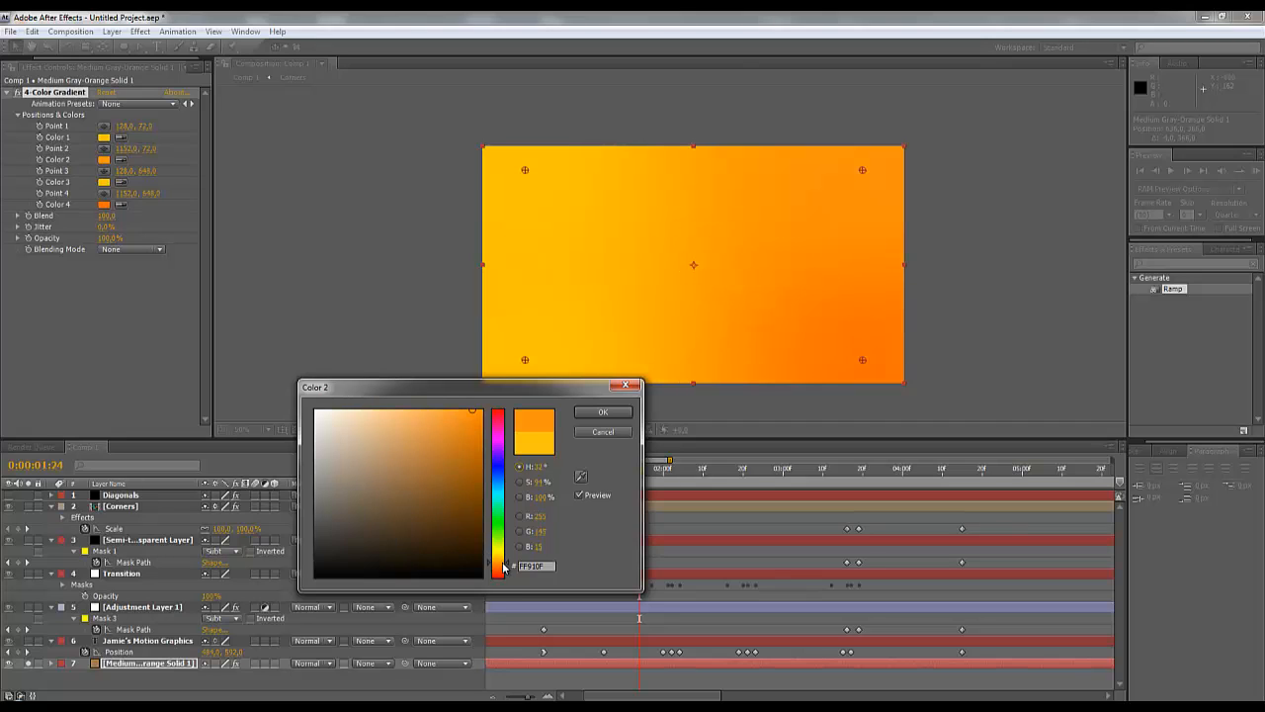
left_click(603, 411)
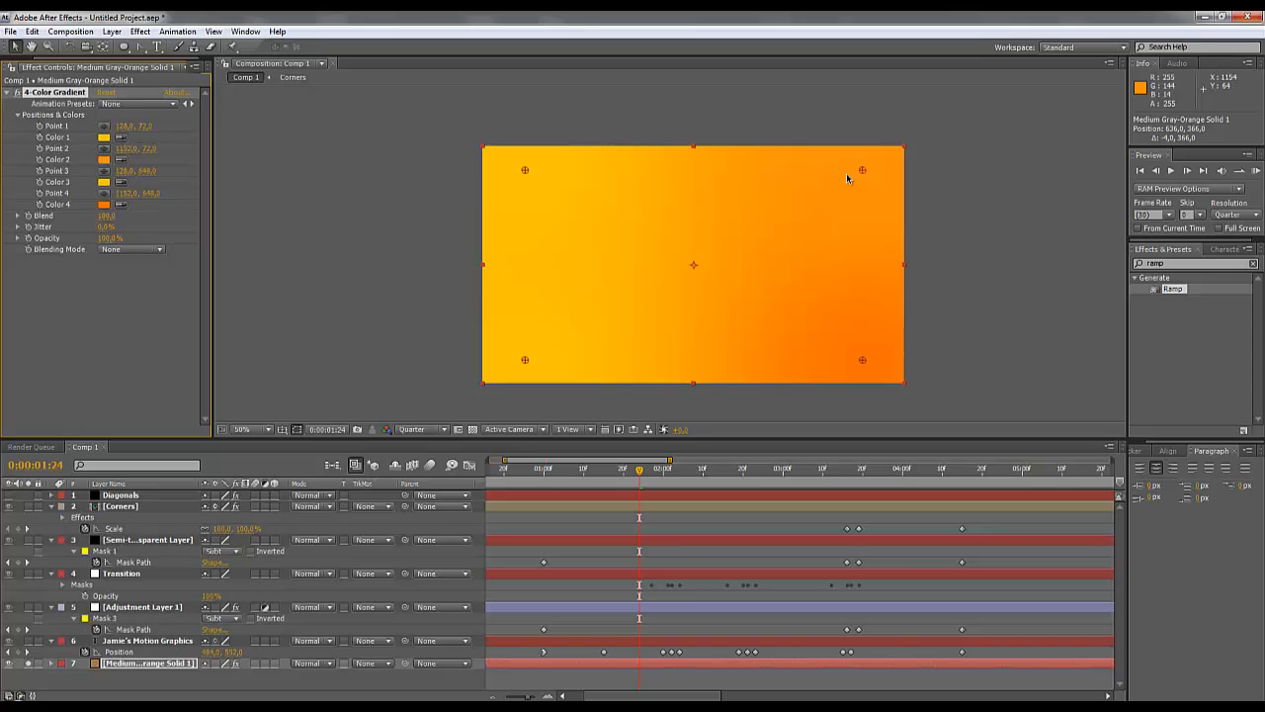
Reposition the gradient points: Point 1 about 954, 304, Point 2 about 294, 154, Point 3 about 302, 450, and Point 4 near the lower-right corner.
left_click_drag(848, 178, 512, 245)
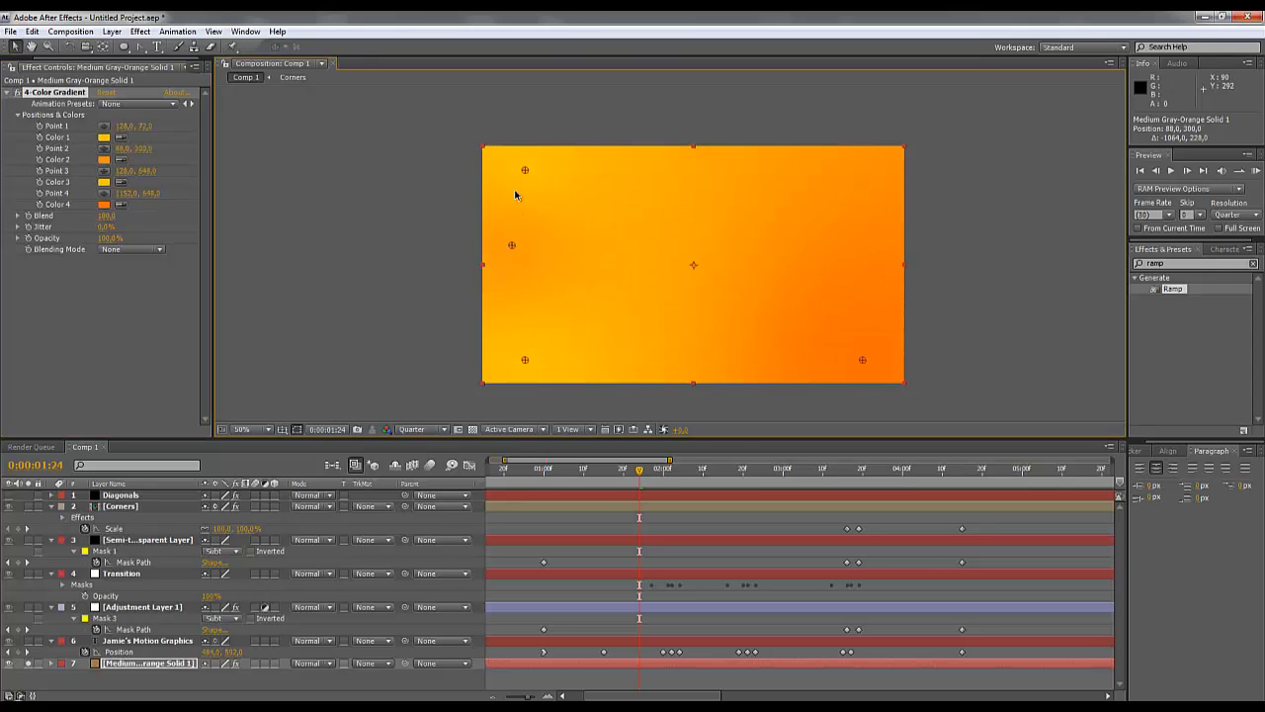
left_click_drag(525, 170, 710, 222)
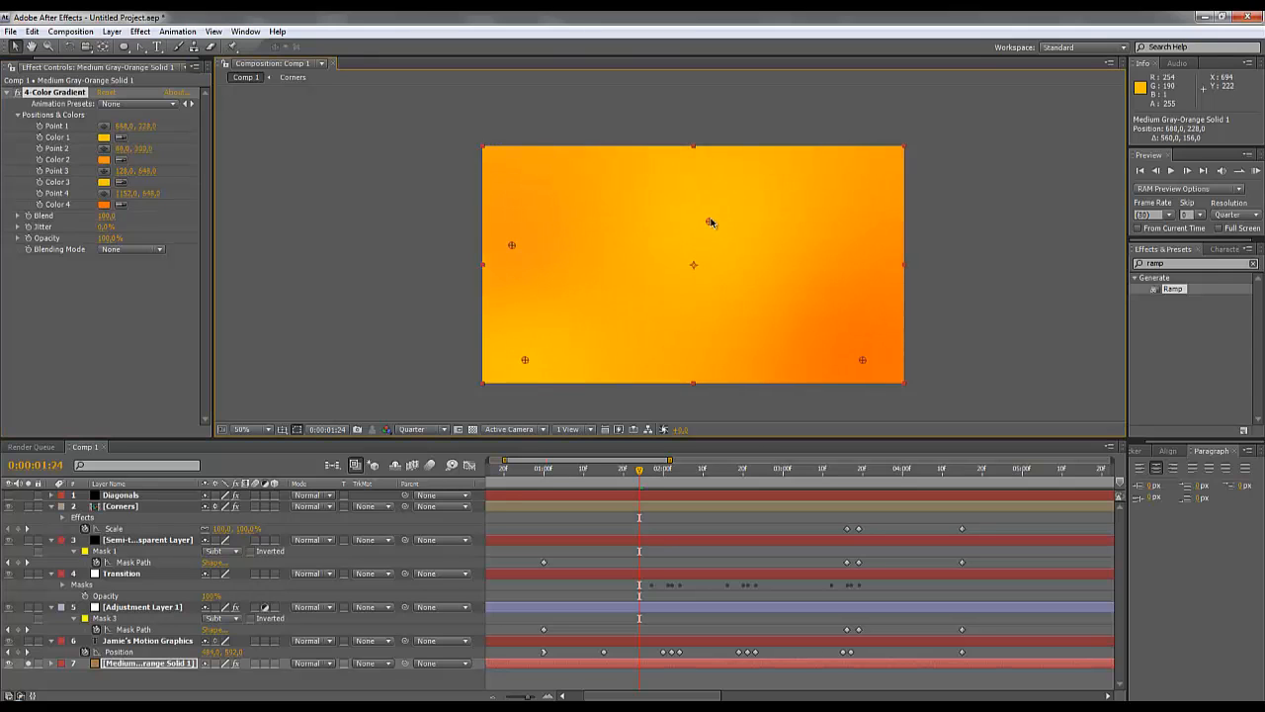
left_click_drag(514, 244, 550, 245)
left_click_drag(525, 361, 614, 354)
left_click_drag(549, 301, 551, 302)
left_click_drag(709, 222, 746, 208)
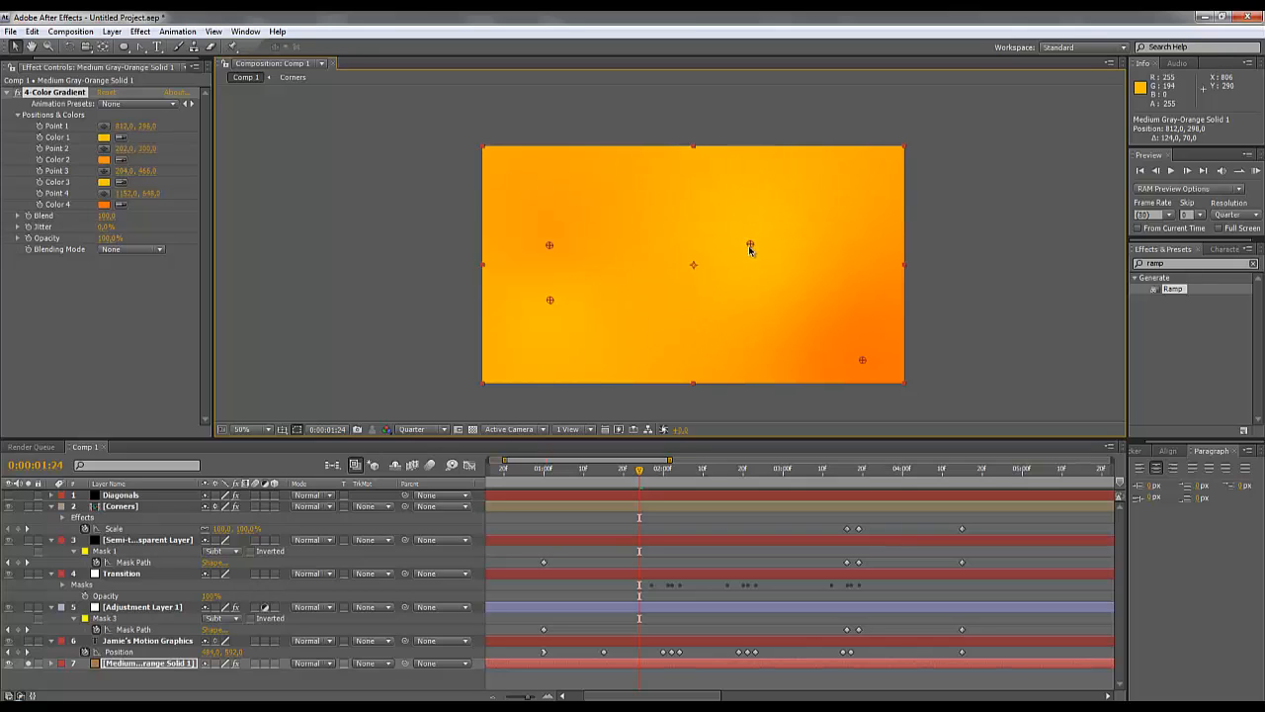
left_click_drag(862, 361, 896, 377)
left_click_drag(753, 241, 799, 245)
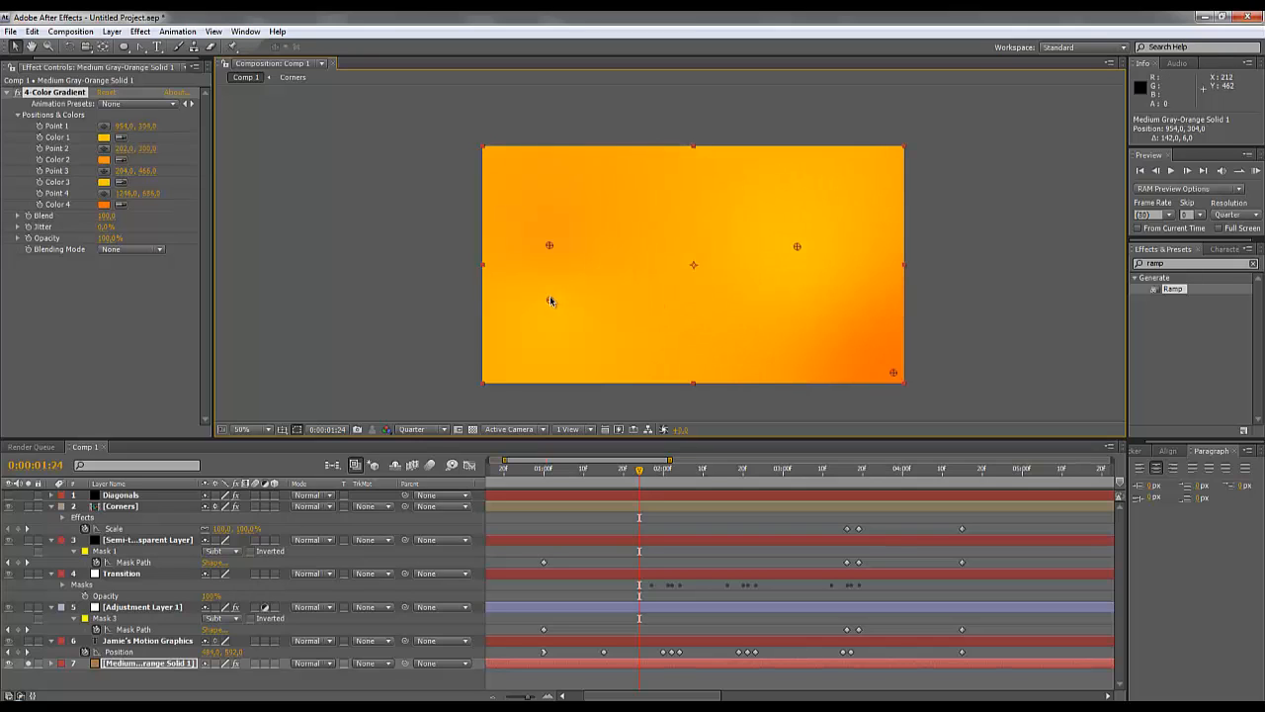
left_click_drag(550, 300, 606, 307)
left_click_drag(550, 246, 579, 197)
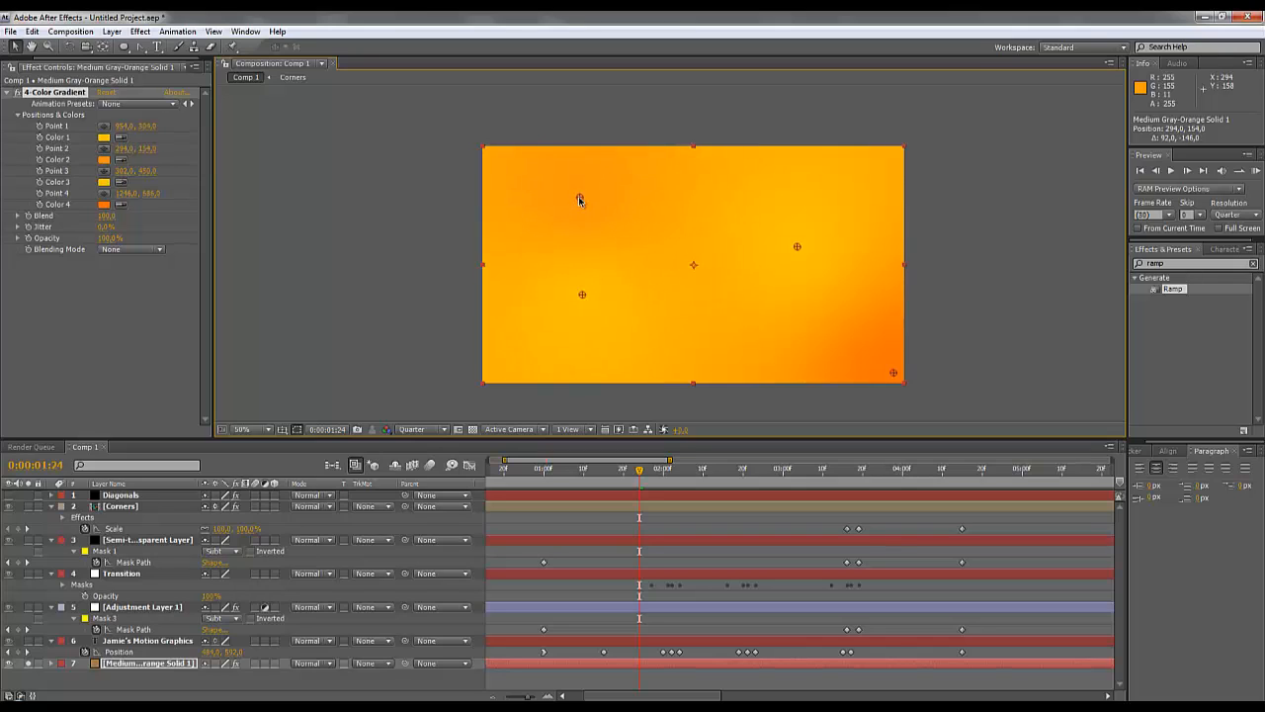
left_click(415, 381)
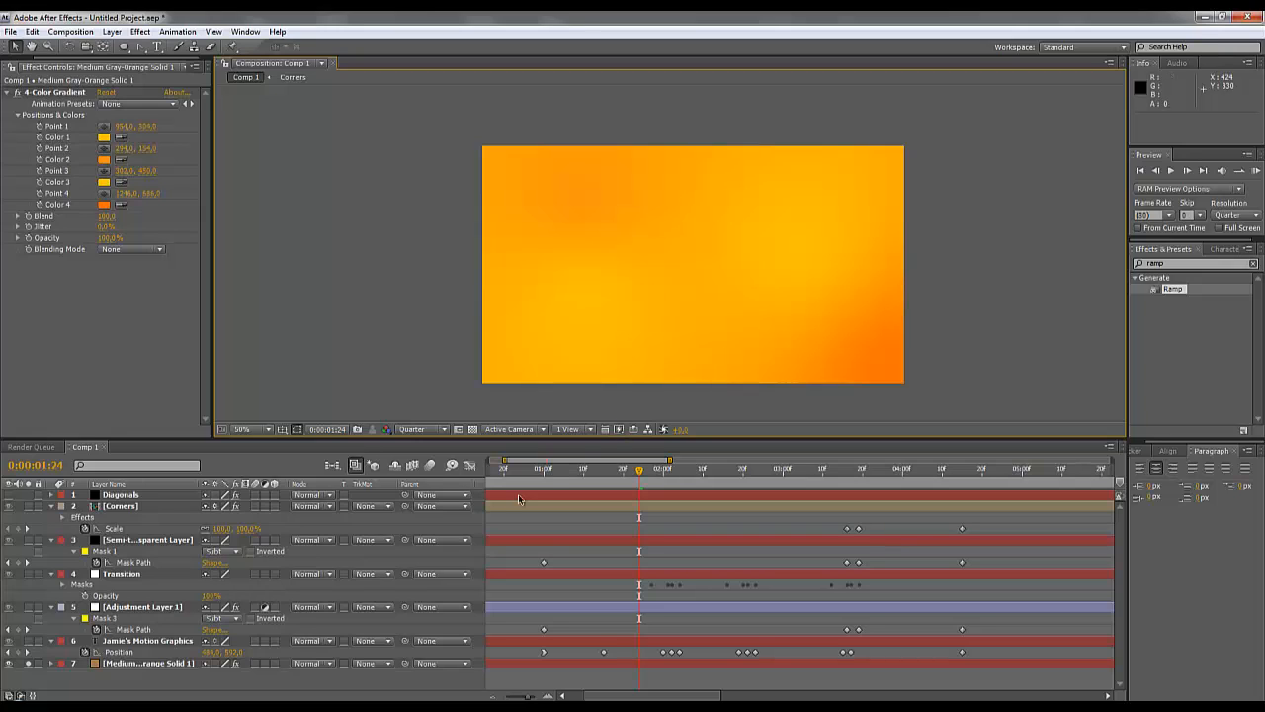
Turn off solo for the background solid and RAM preview the composition, finishing back at its first frame.
left_click(29, 664)
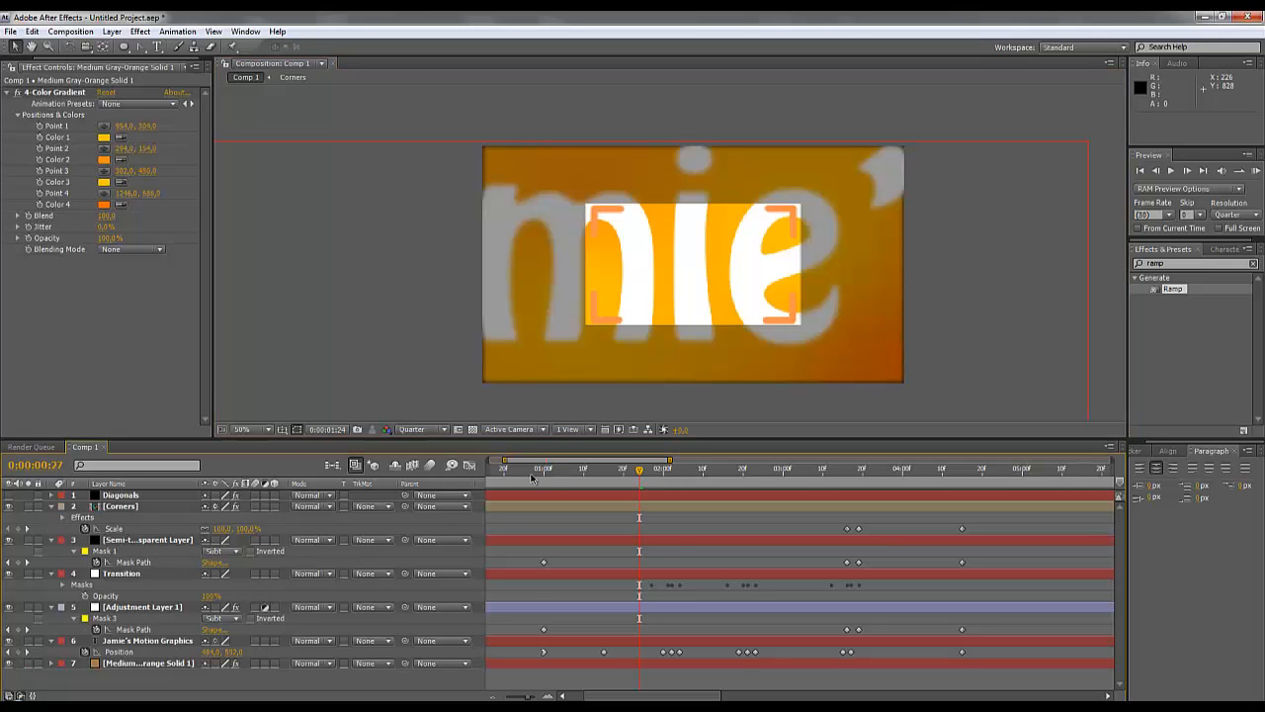
key("KP_0")
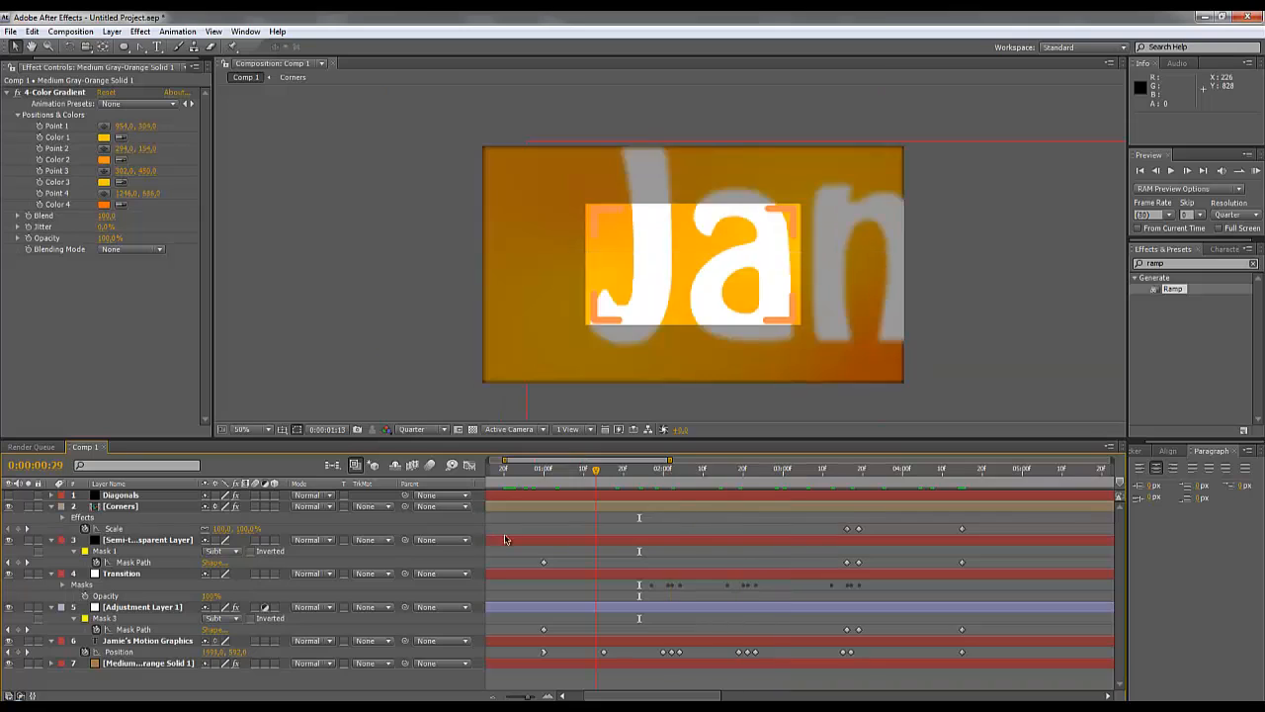
key("Home")
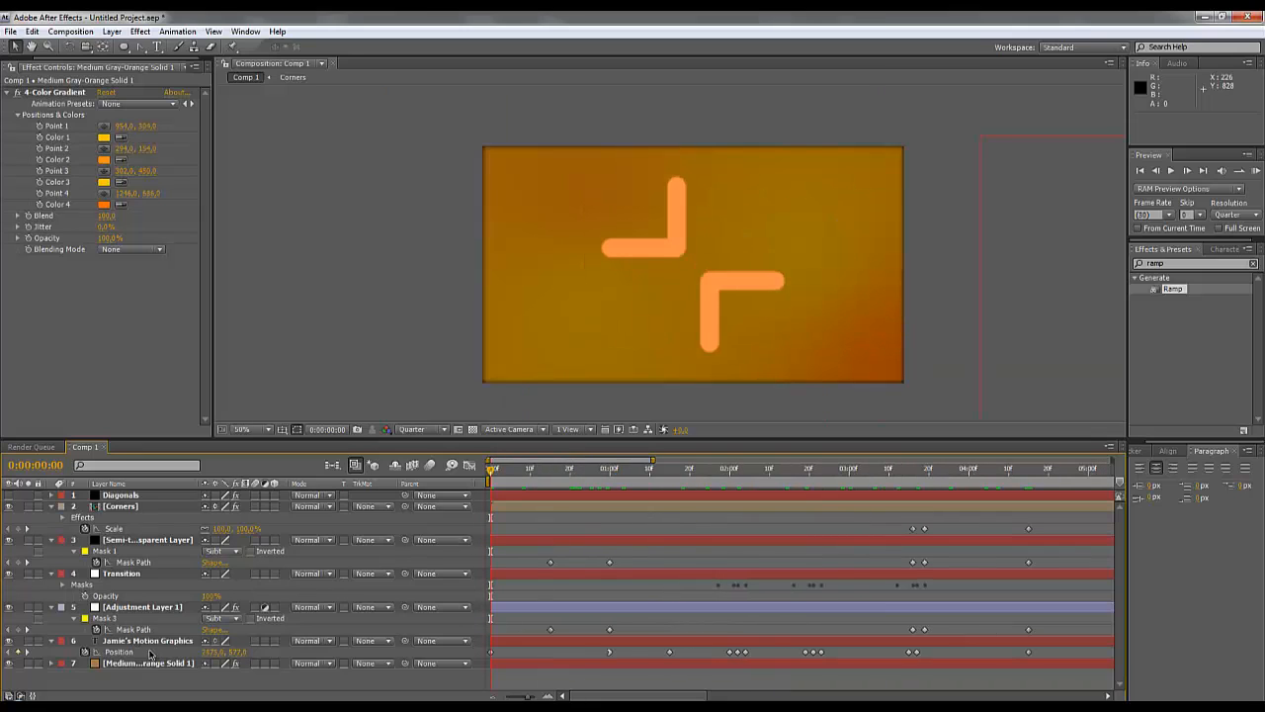
Change the title text layer's fill color from the Character settings to the orange-brown AC651F.
left_click(151, 653)
left_click(153, 642)
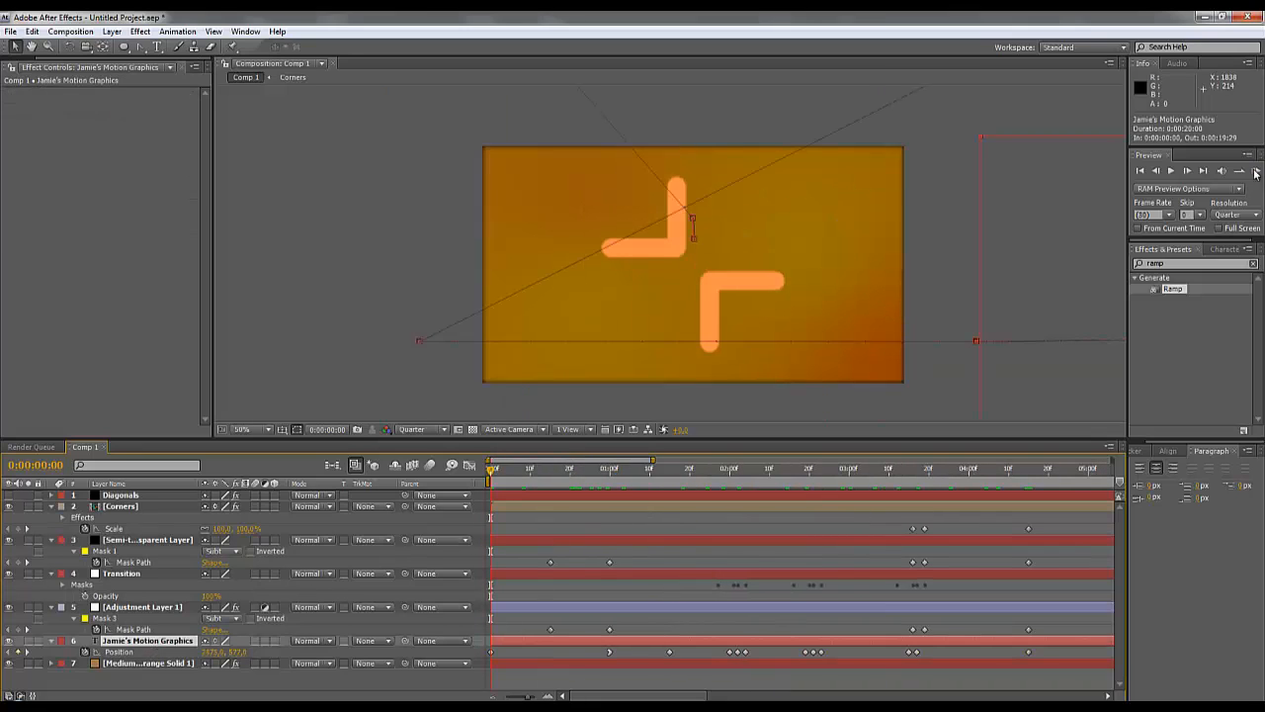
left_click_drag(631, 474, 673, 470)
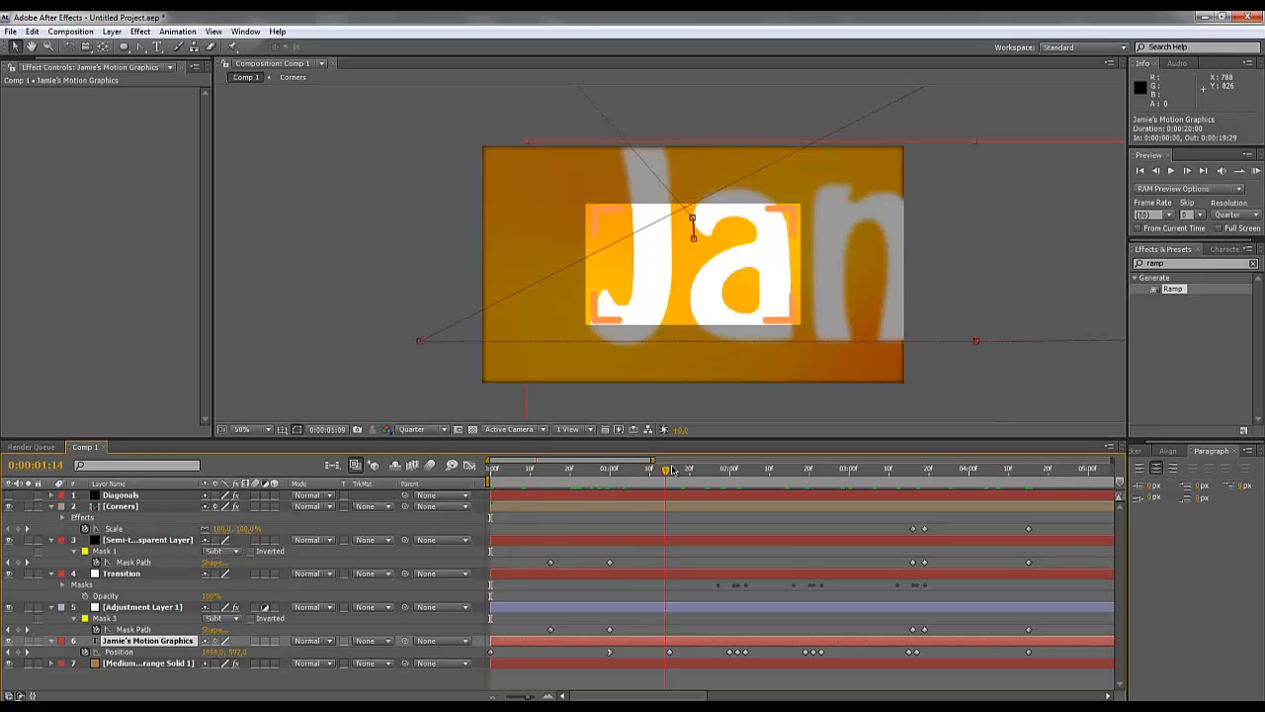
left_click(1231, 264)
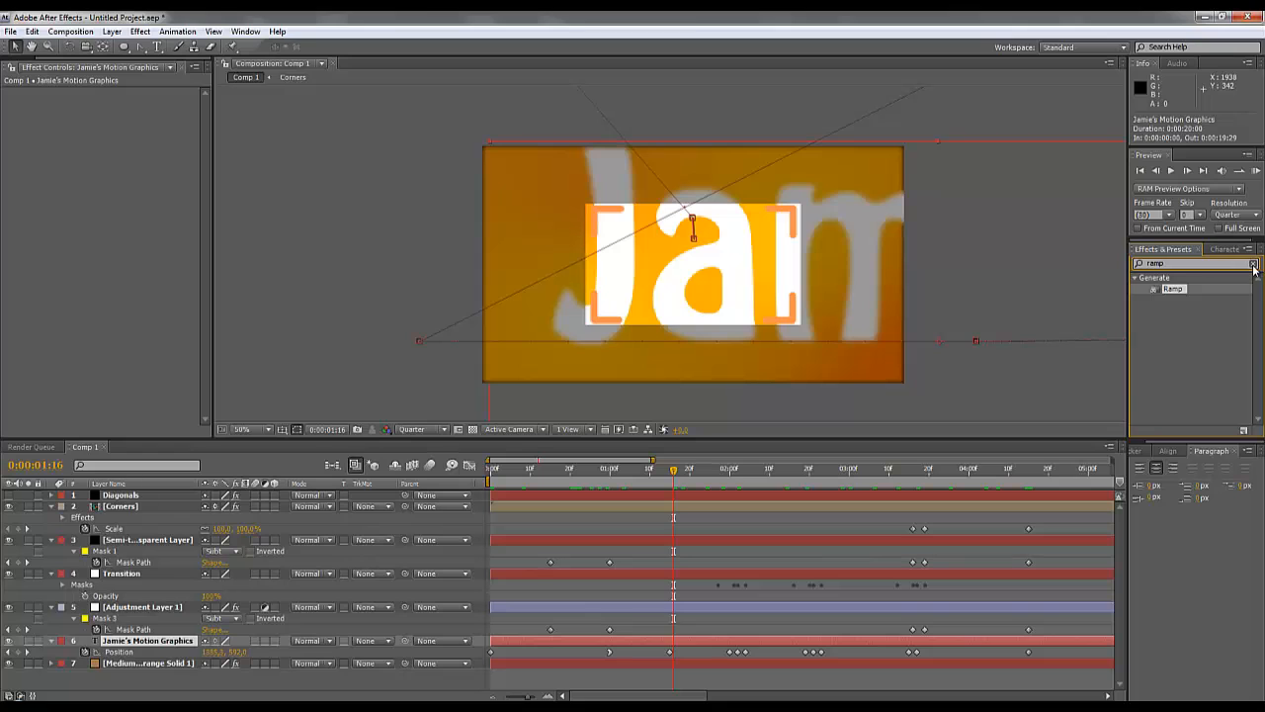
left_click(1254, 265)
left_click(1227, 251)
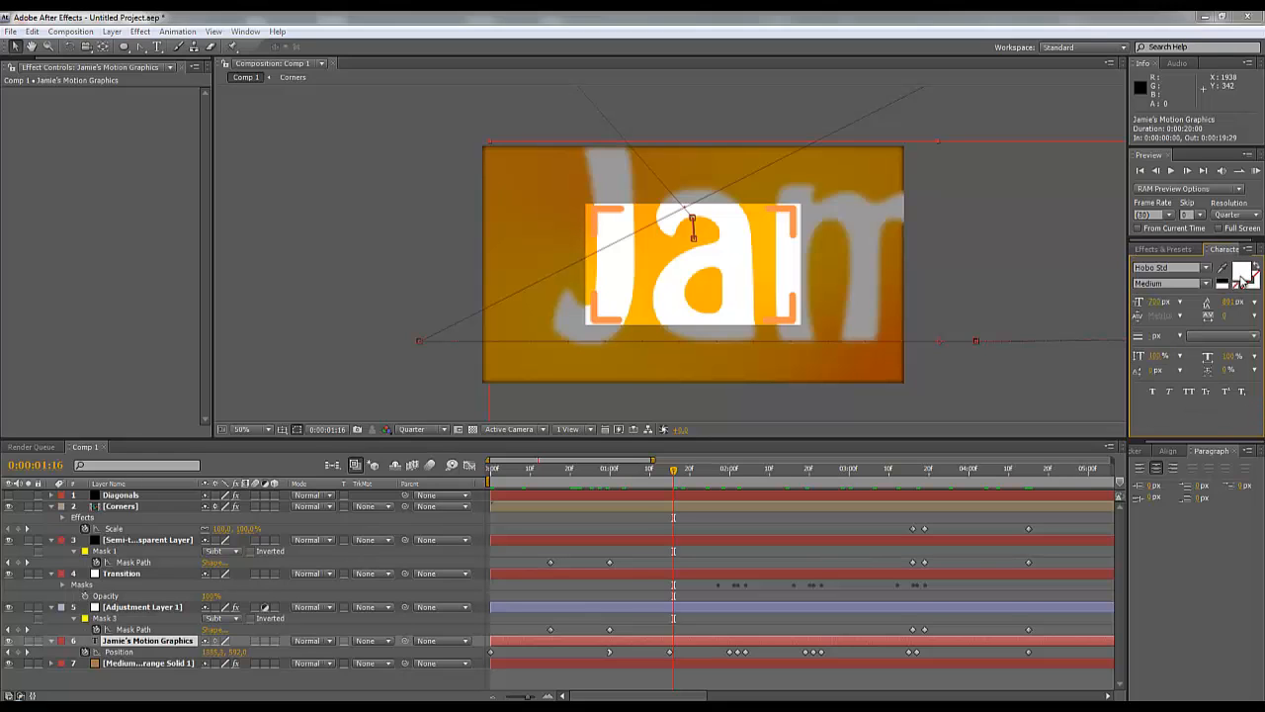
left_click(1242, 277)
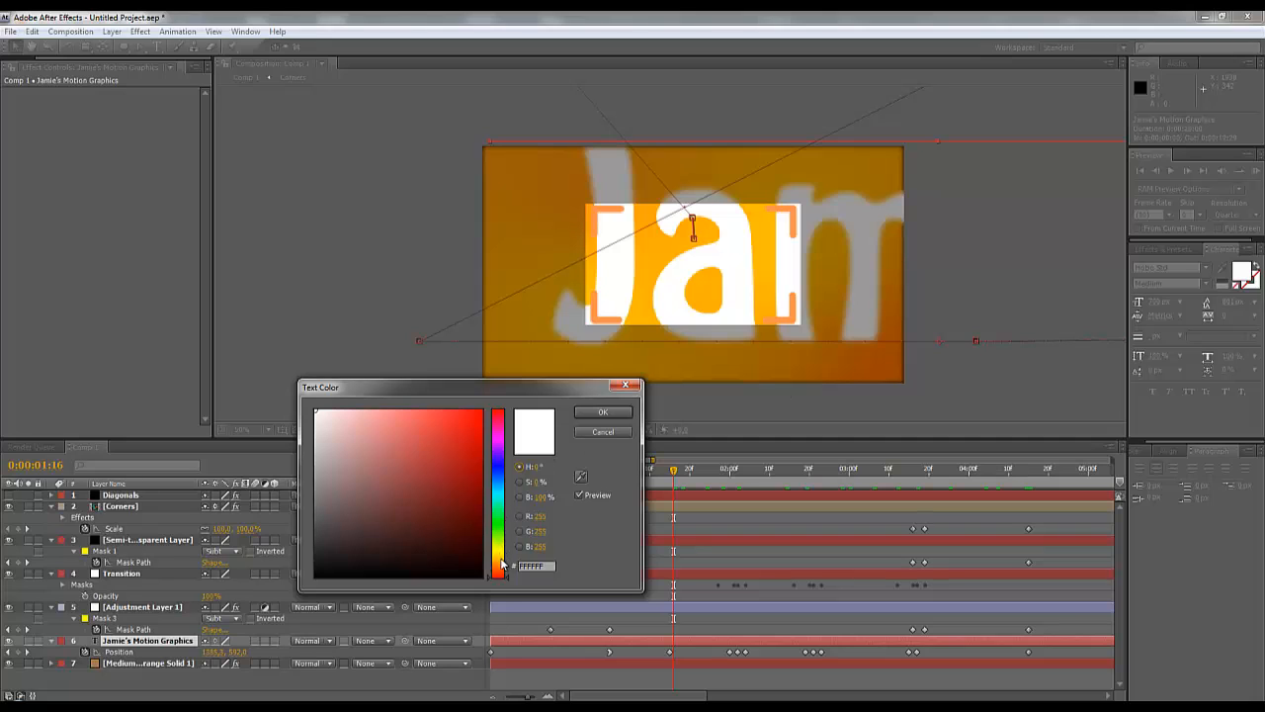
left_click(502, 566)
mouse_move(472, 513)
left_mouse_down()
mouse_move(484, 501)
mouse_move(445, 488)
mouse_move(451, 463)
left_mouse_up()
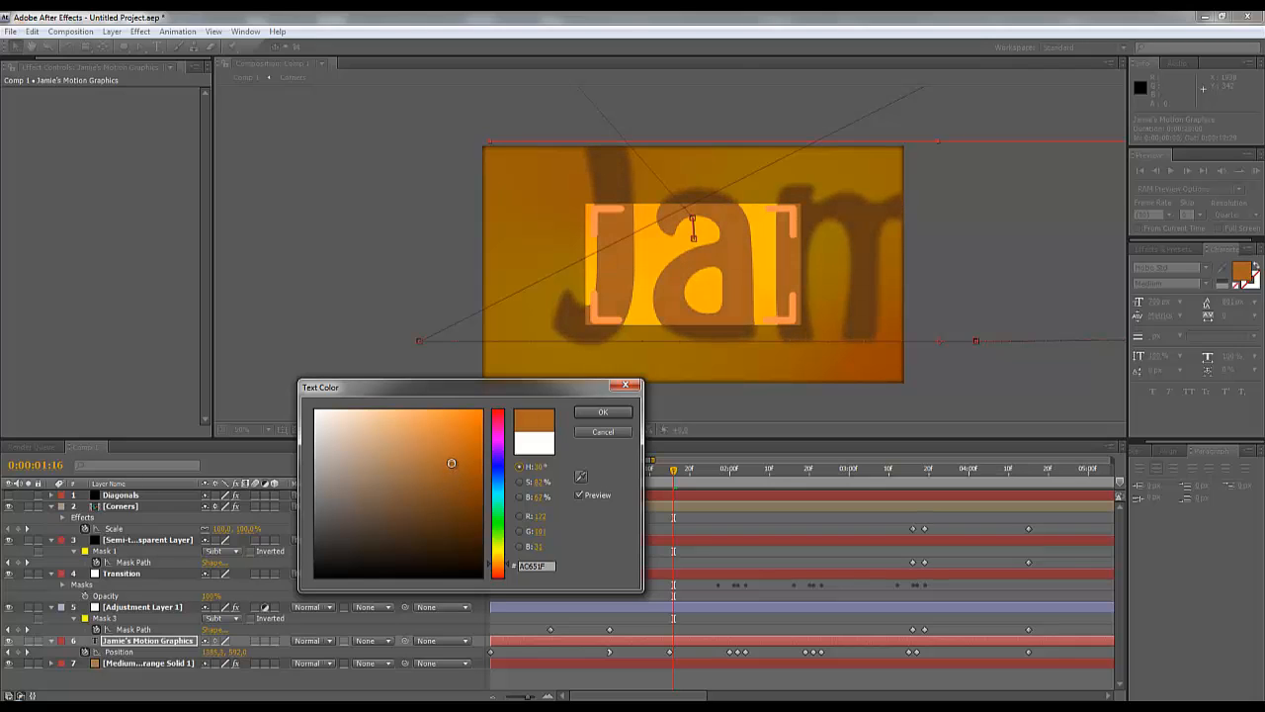
left_click(605, 413)
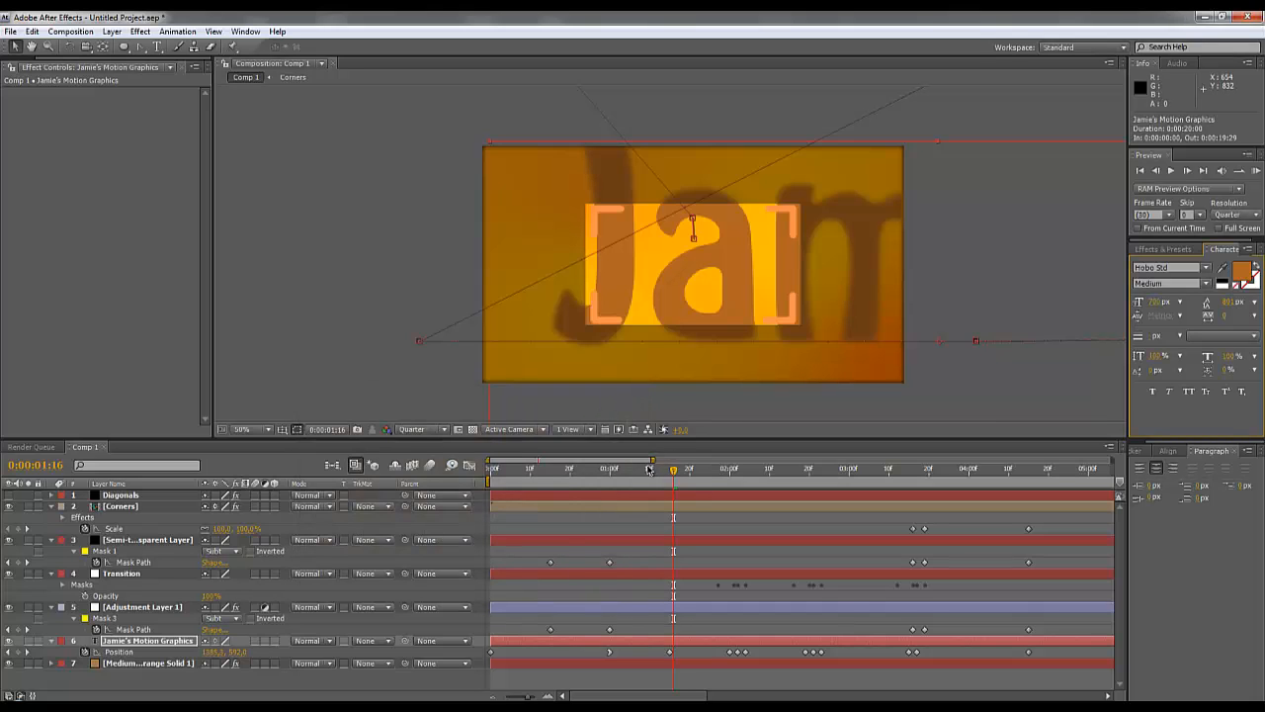
Find the Drop Shadow effect by searching for "drop sh" and apply it to the title text layer.
left_click_drag(649, 470, 834, 478)
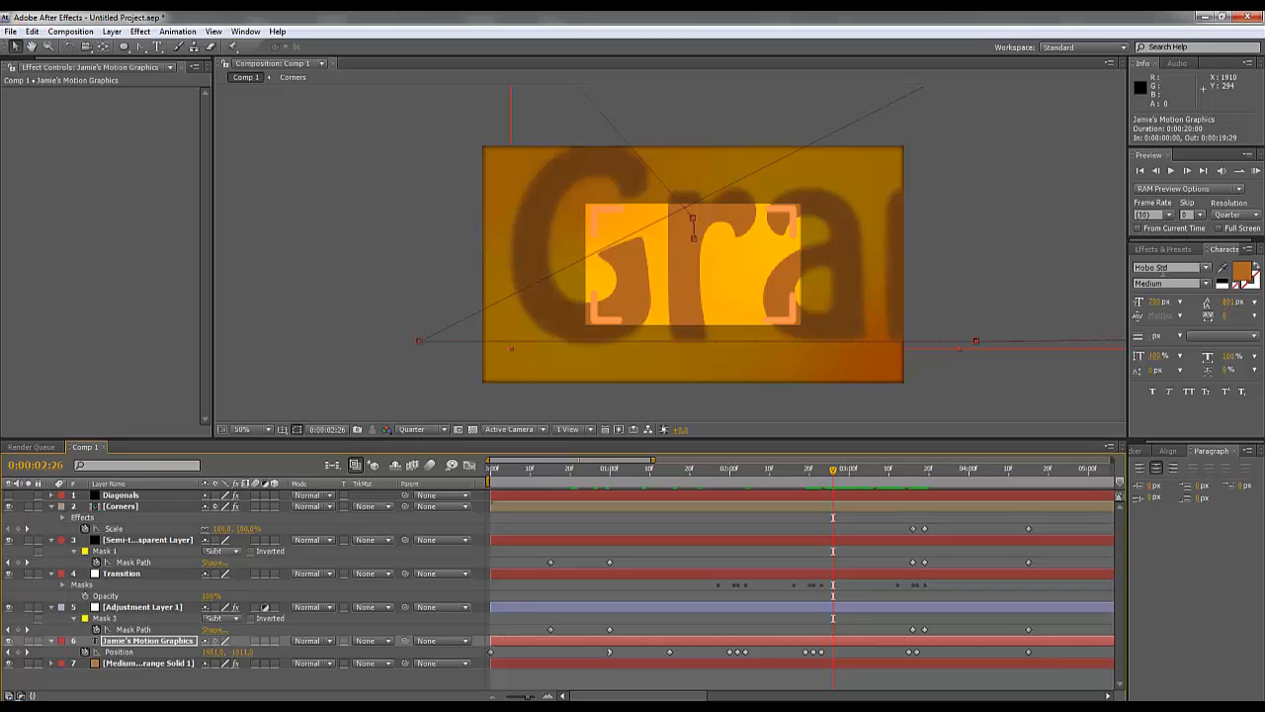
left_click(1163, 249)
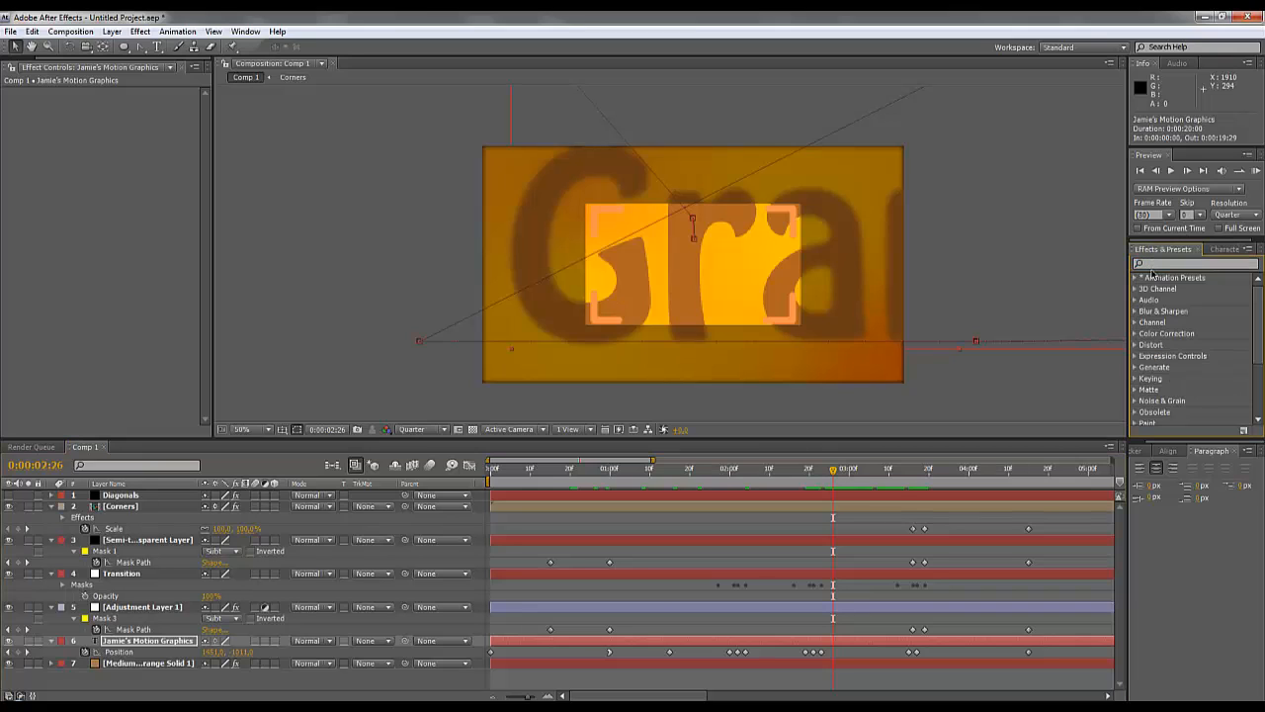
left_click(1153, 265)
type("drop")
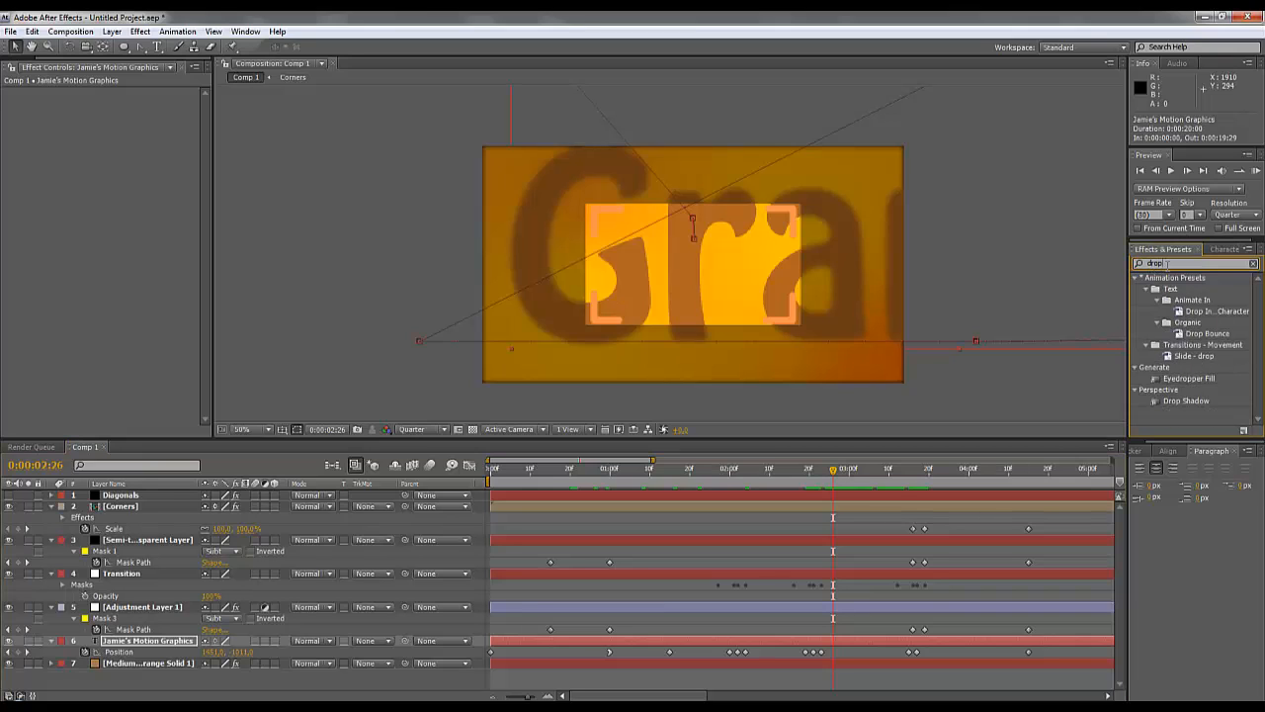
type(" s")
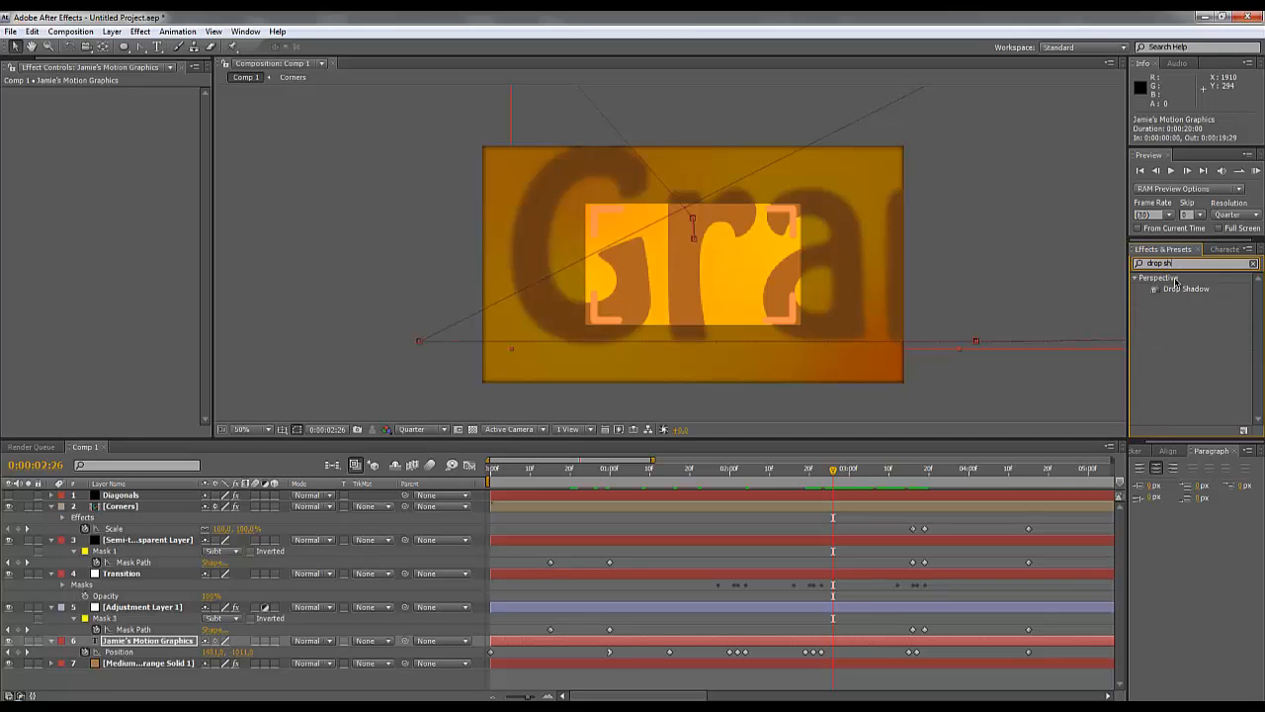
type("h")
left_click_drag(1175, 289, 155, 643)
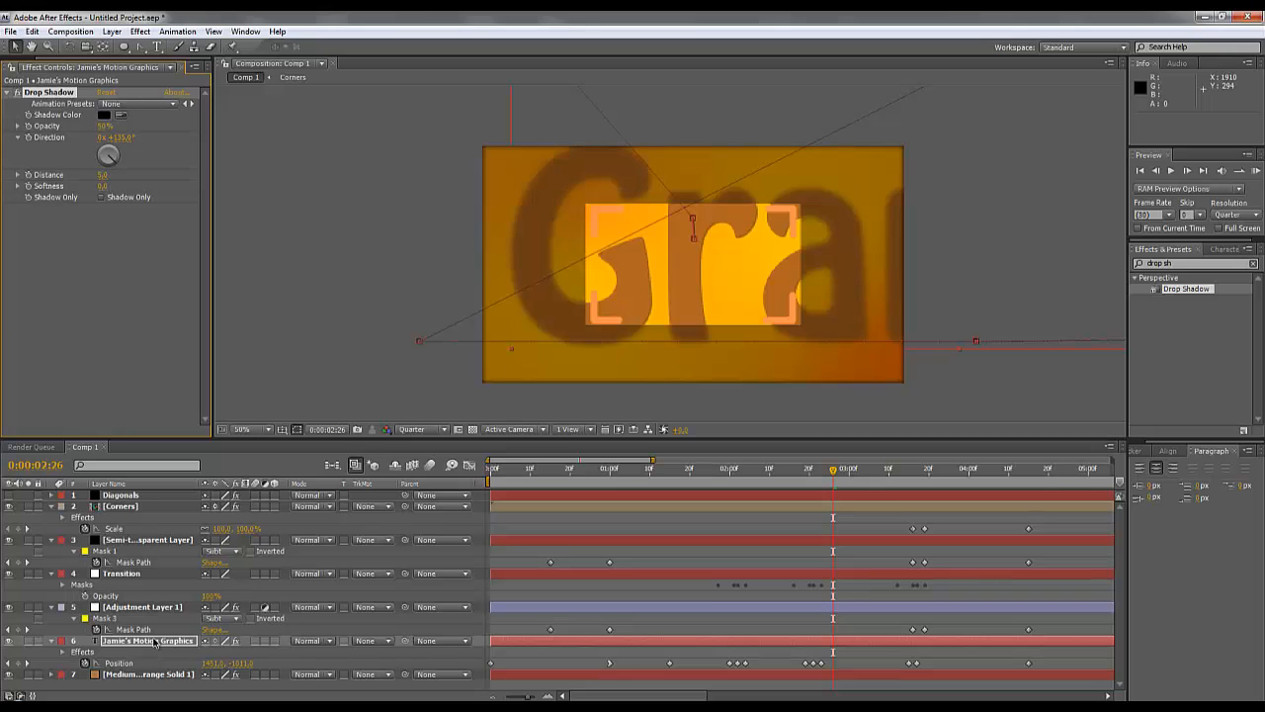
Set the title's drop shadow to a direction of 235°, a distance of about 55 and a softness of about 20.
left_click_drag(111, 159, 98, 163)
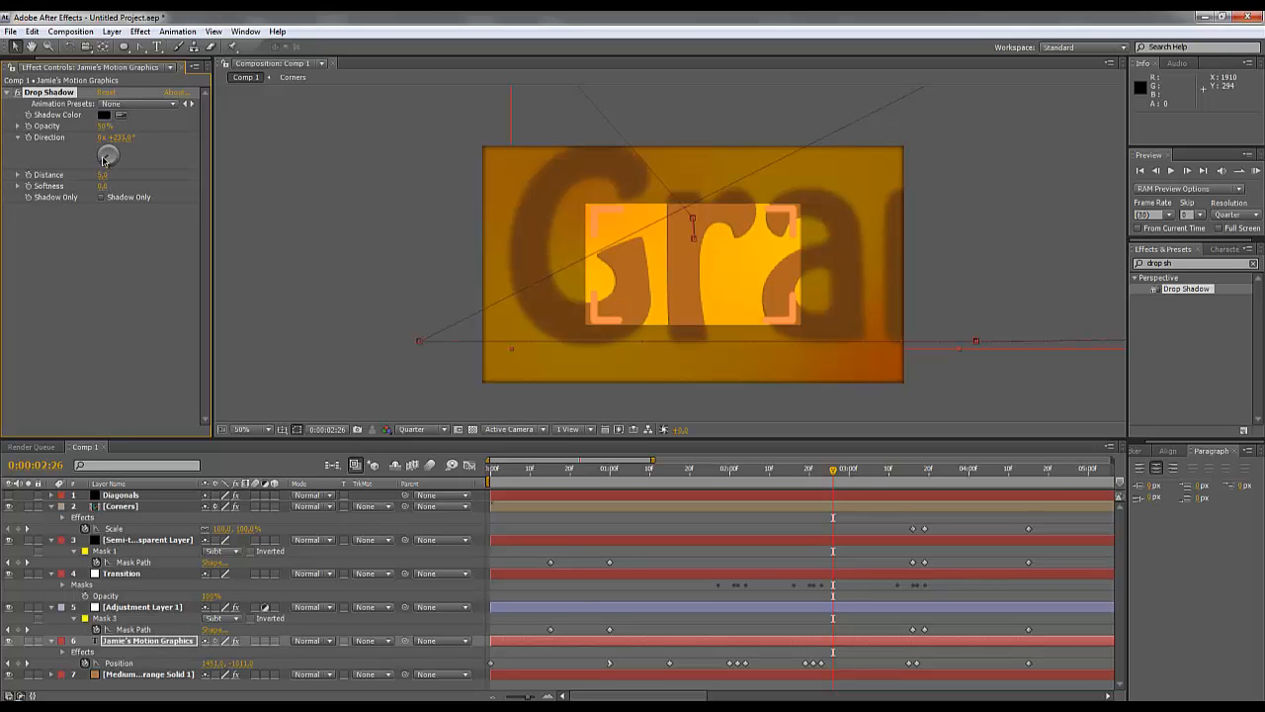
left_click(118, 137)
type("235")
key("Return")
left_click_drag(118, 175, 143, 180)
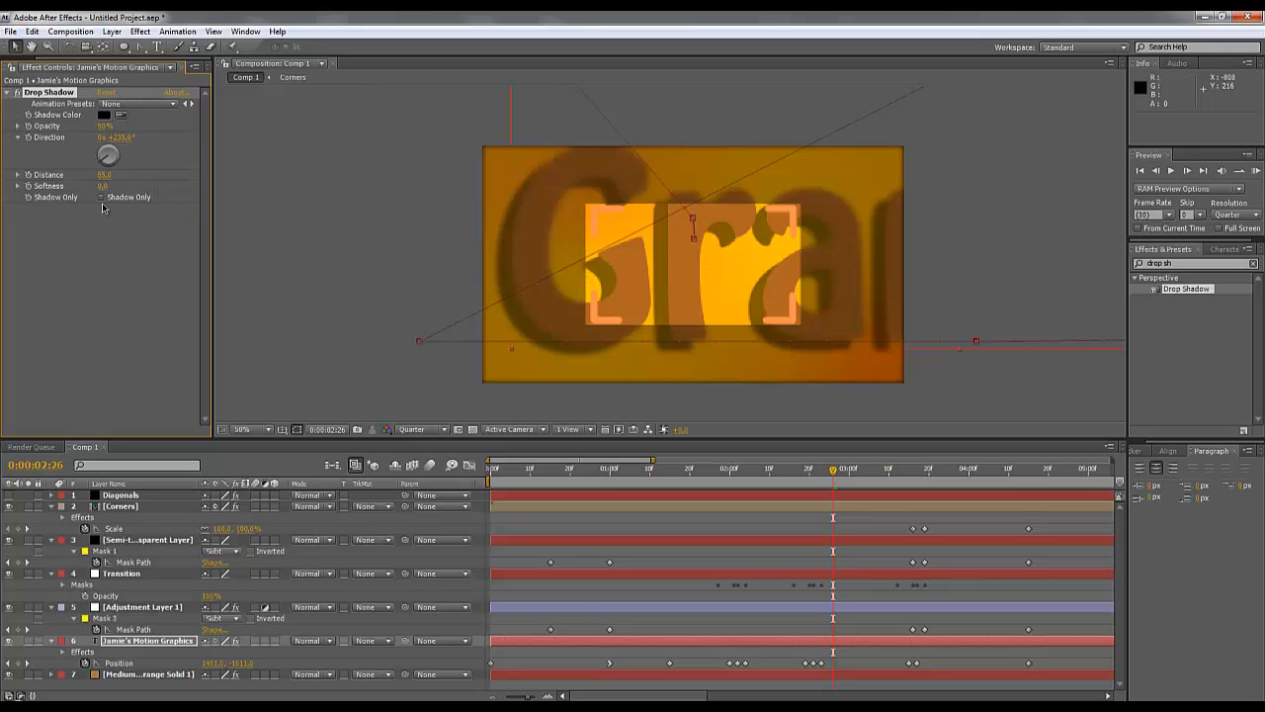
mouse_move(102, 187)
left_mouse_down()
mouse_move(130, 187)
mouse_move(121, 191)
left_mouse_up()
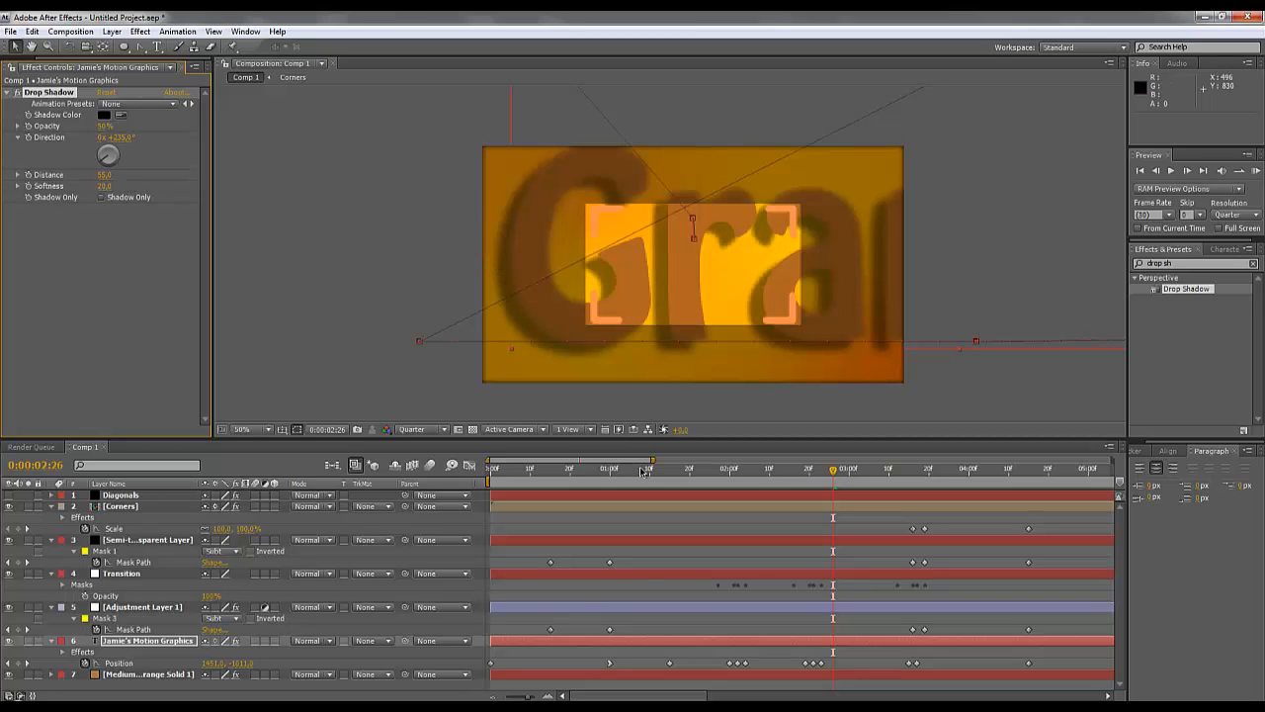
Set the Gaussian Blur's Blurriness on Adjustment Layer 1 to 25.
left_click_drag(644, 471, 665, 500)
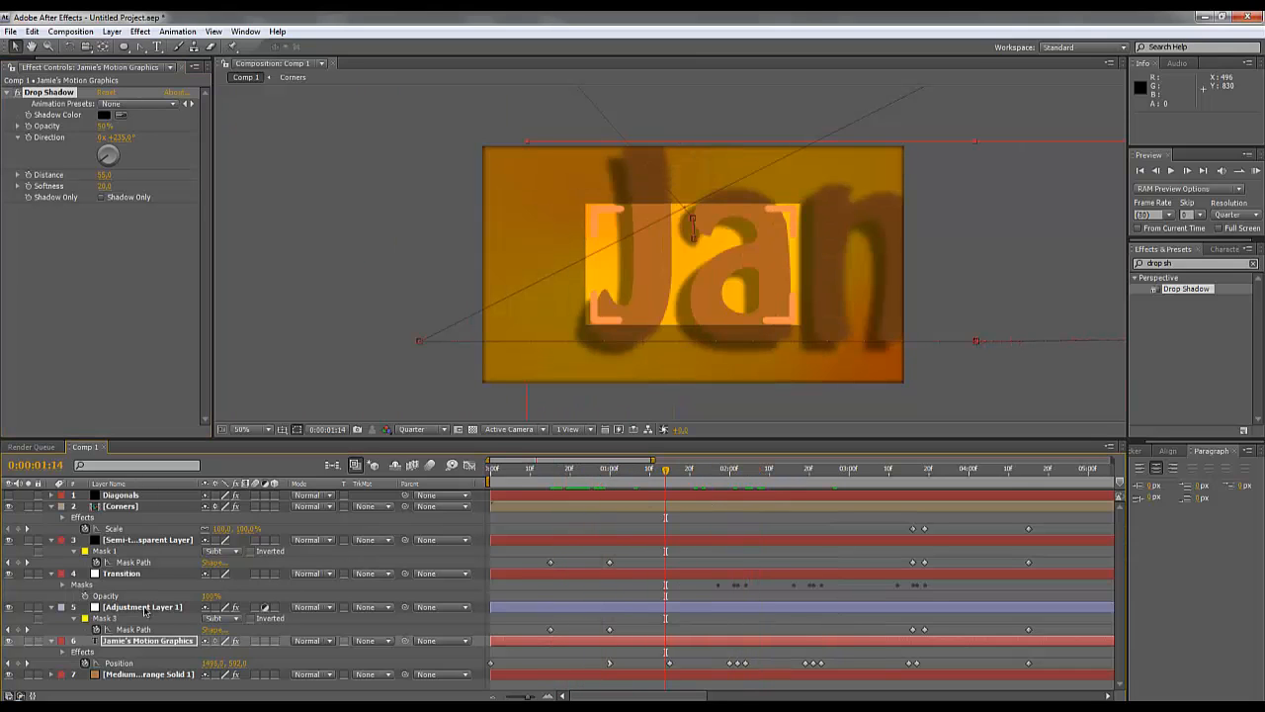
left_click(150, 608)
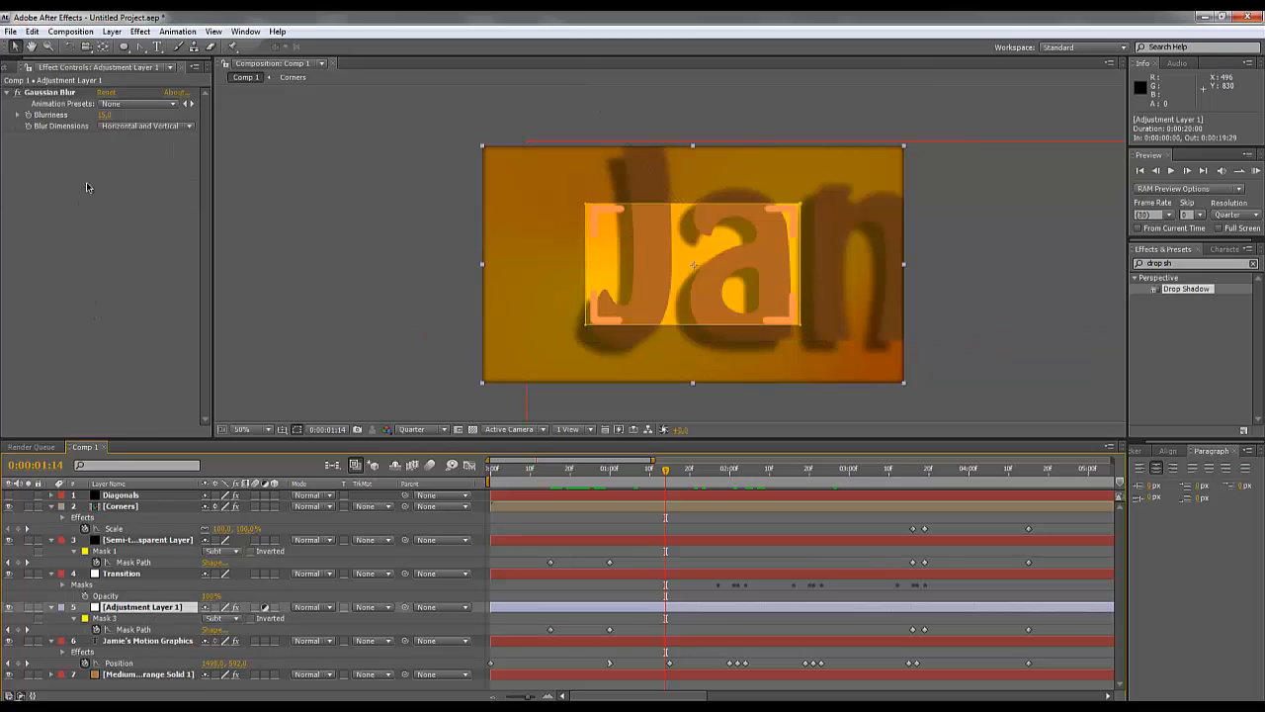
left_click(105, 115)
type("25")
key("Return")
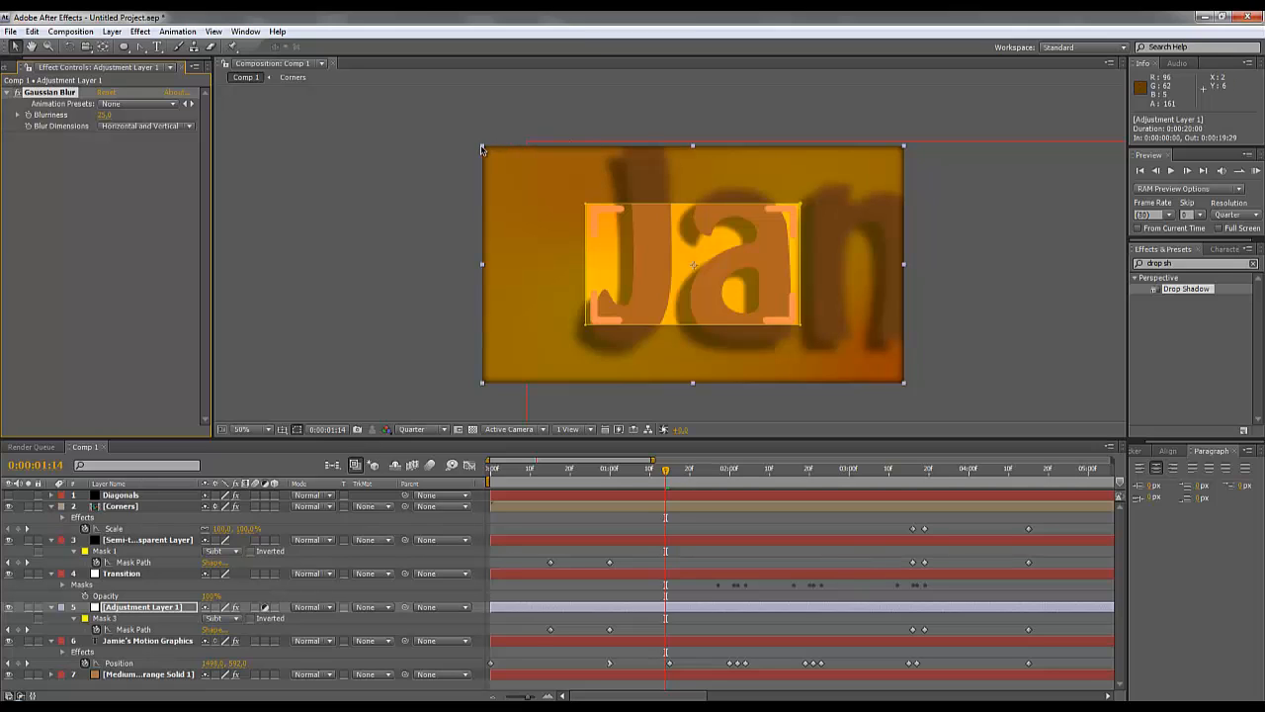
Try to scale Adjustment Layer 1 beyond the composition's edges.
left_click_drag(483, 150, 469, 139)
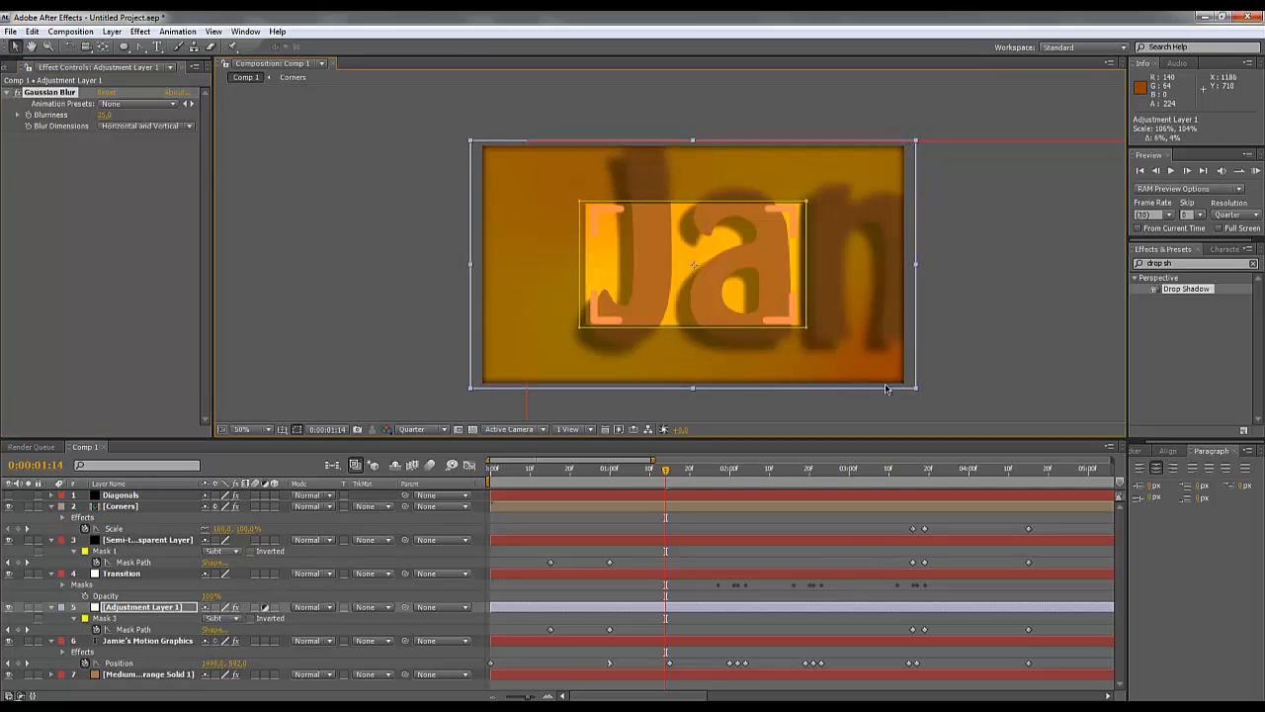
left_click_drag(921, 394, 943, 410)
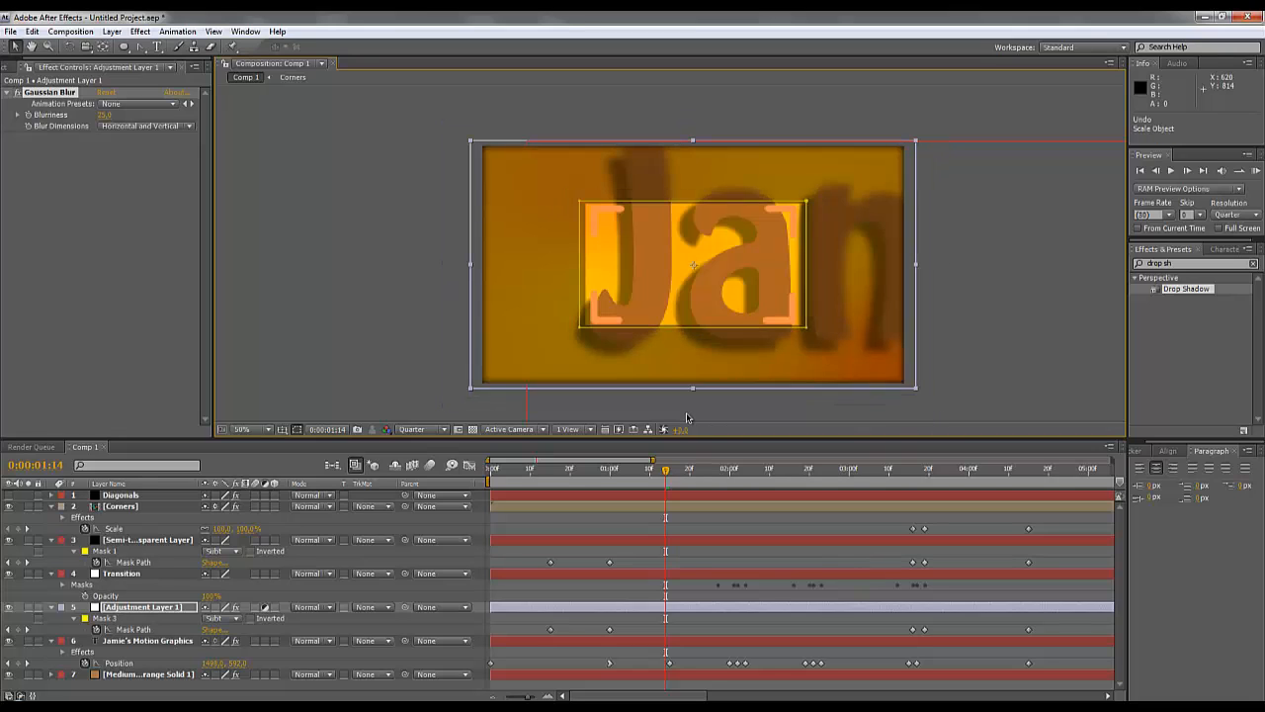
key("ctrl+z")
left_click(368, 343)
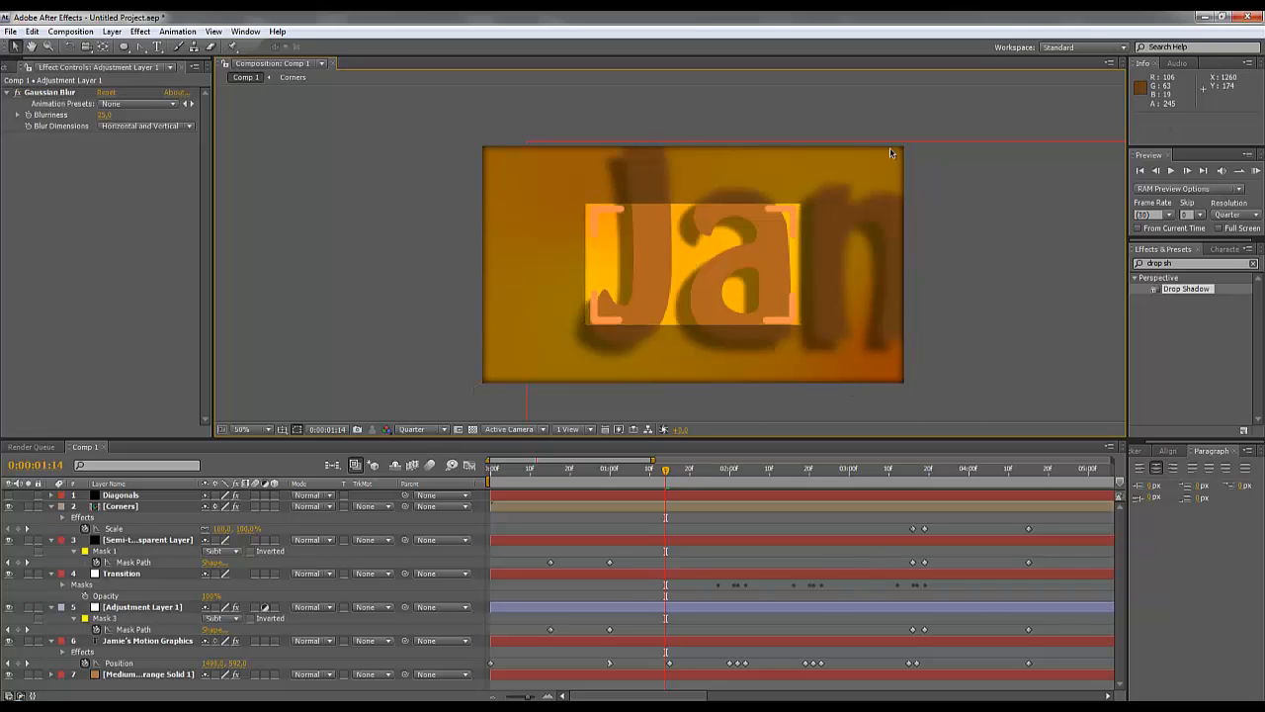
Enlarge the background gradient solid to about 141% by 152% so it extends well past the composition's edges.
left_click(132, 676)
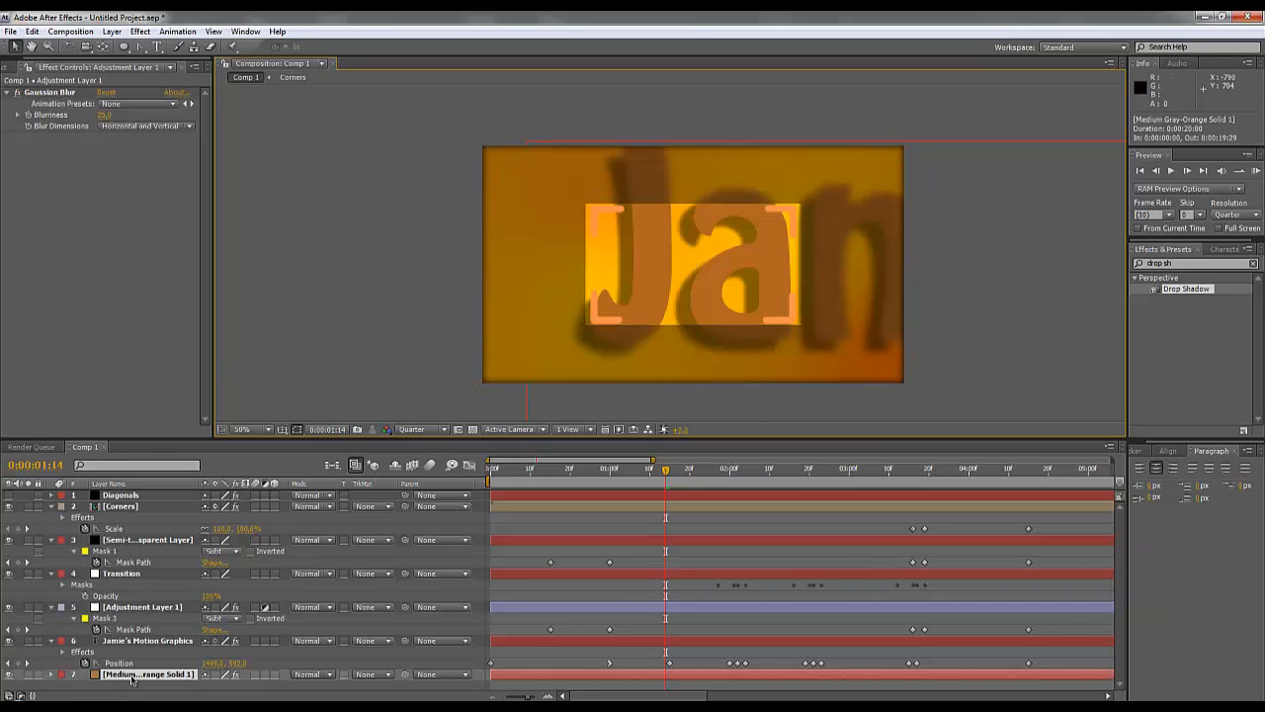
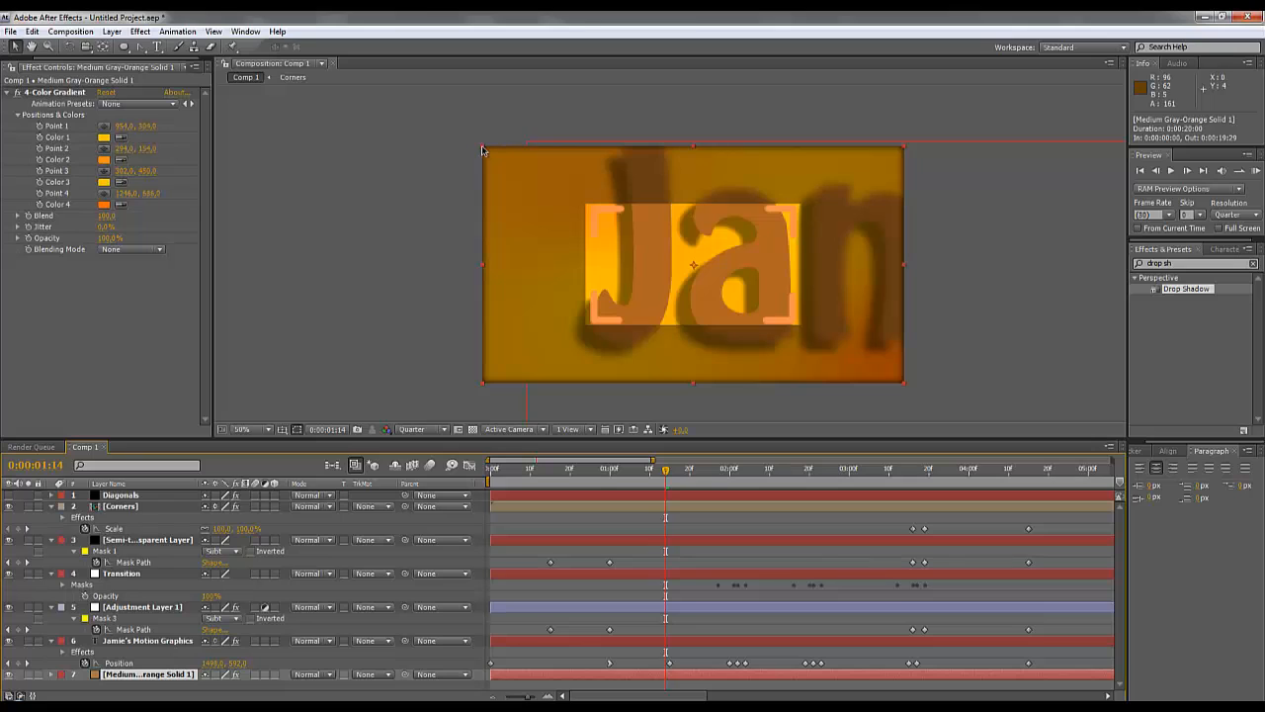
left_click_drag(482, 151, 454, 119)
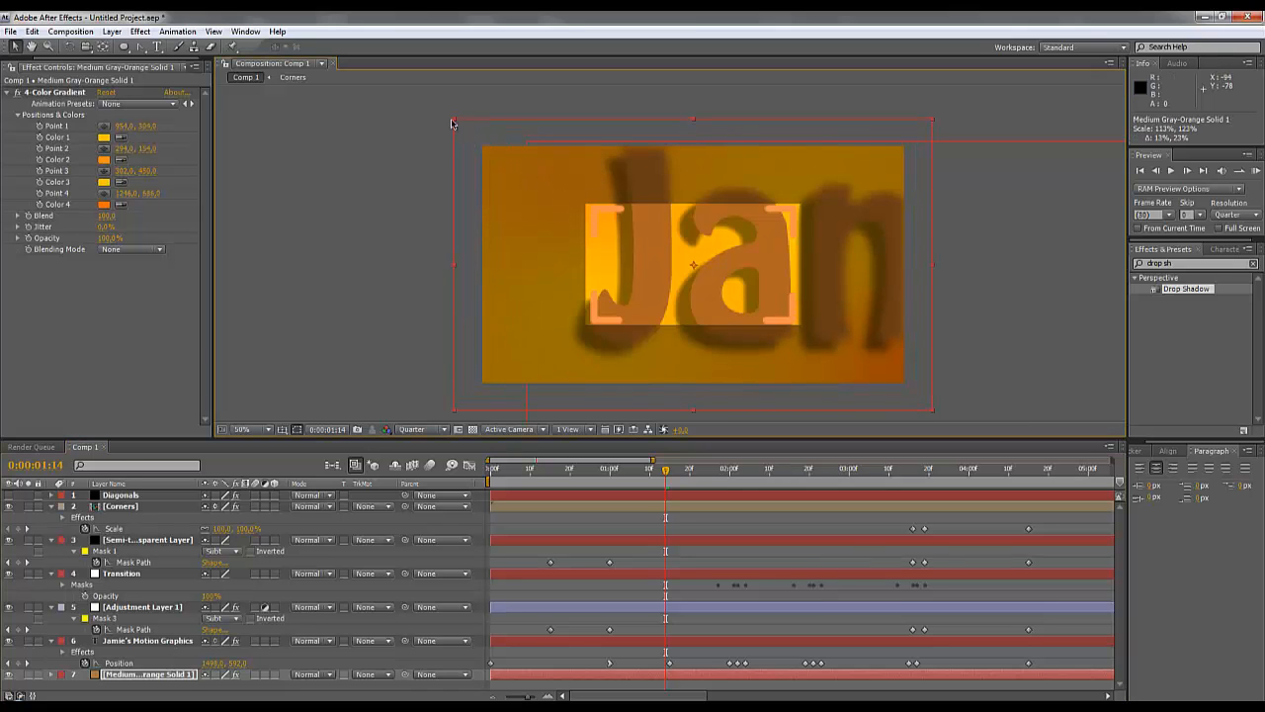
left_click_drag(455, 122, 417, 107)
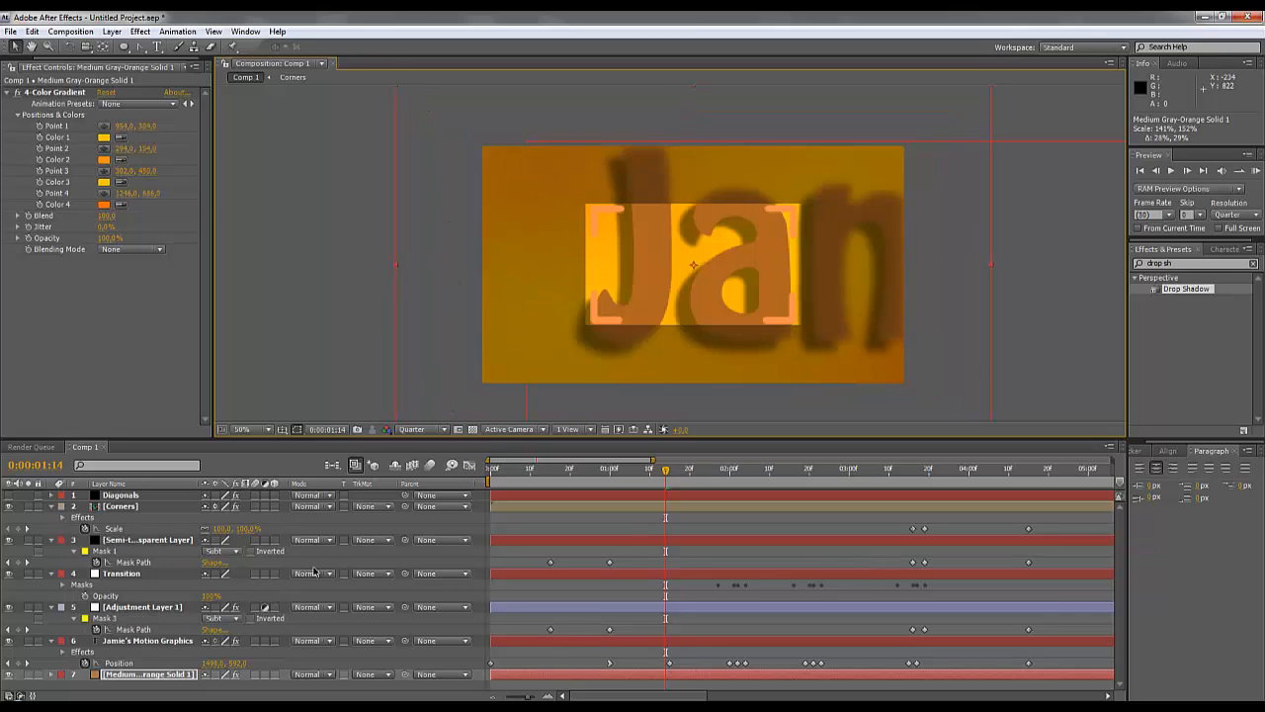
scroll(525, 402, "down", 1)
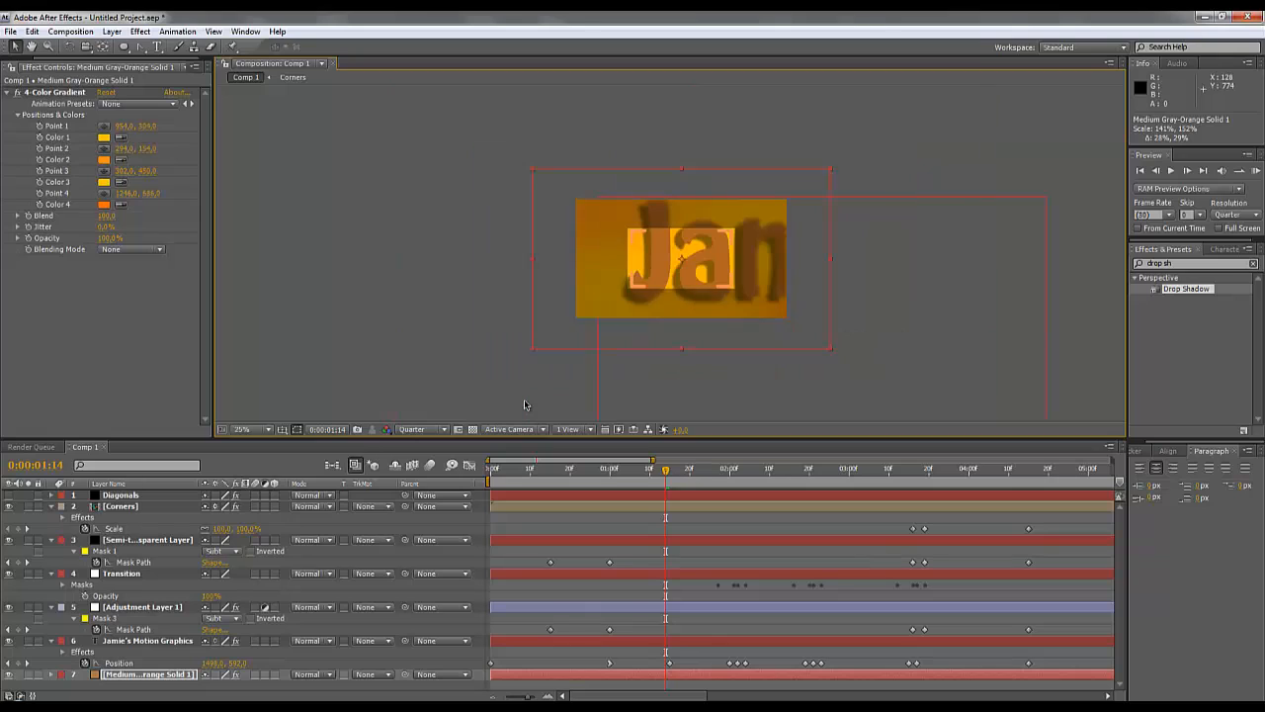
scroll(531, 401, "up", 1)
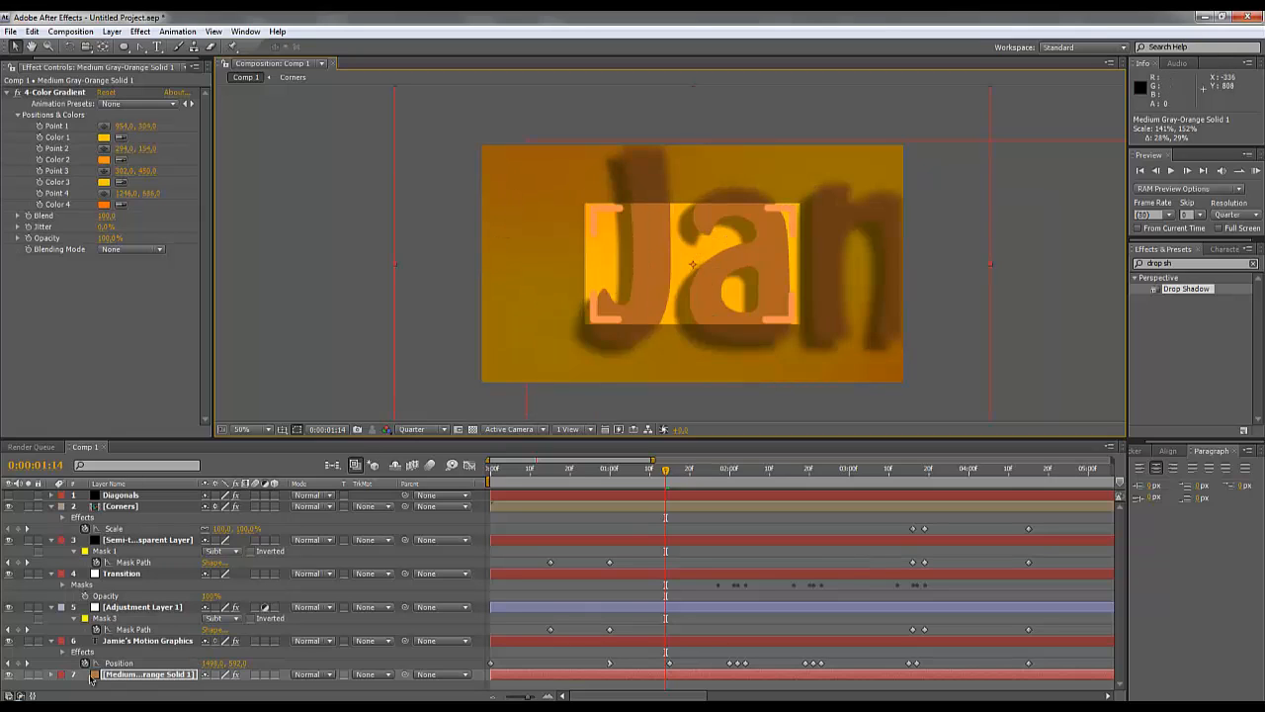
Solo the background solid and reposition gradient points 1 through 4 to about (948, 222), (257, 172), (393, 463) and (909, 441).
left_click(27, 676)
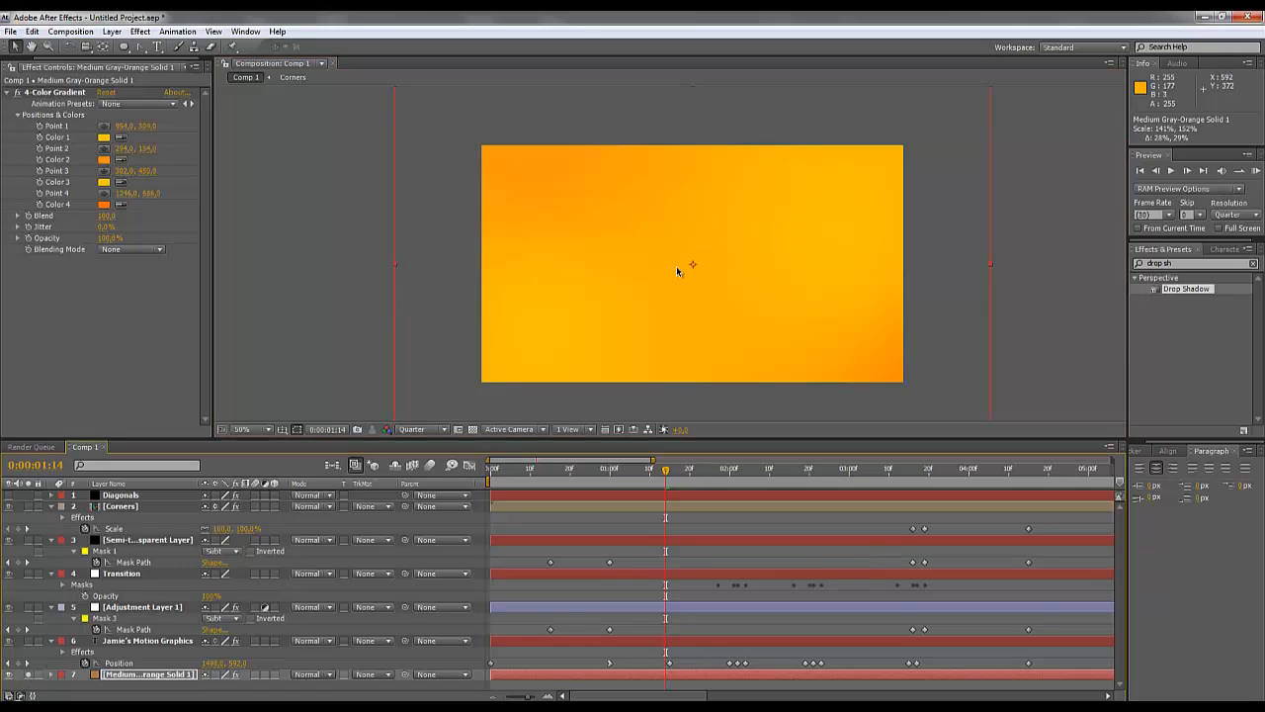
scroll(676, 266, "down", 2)
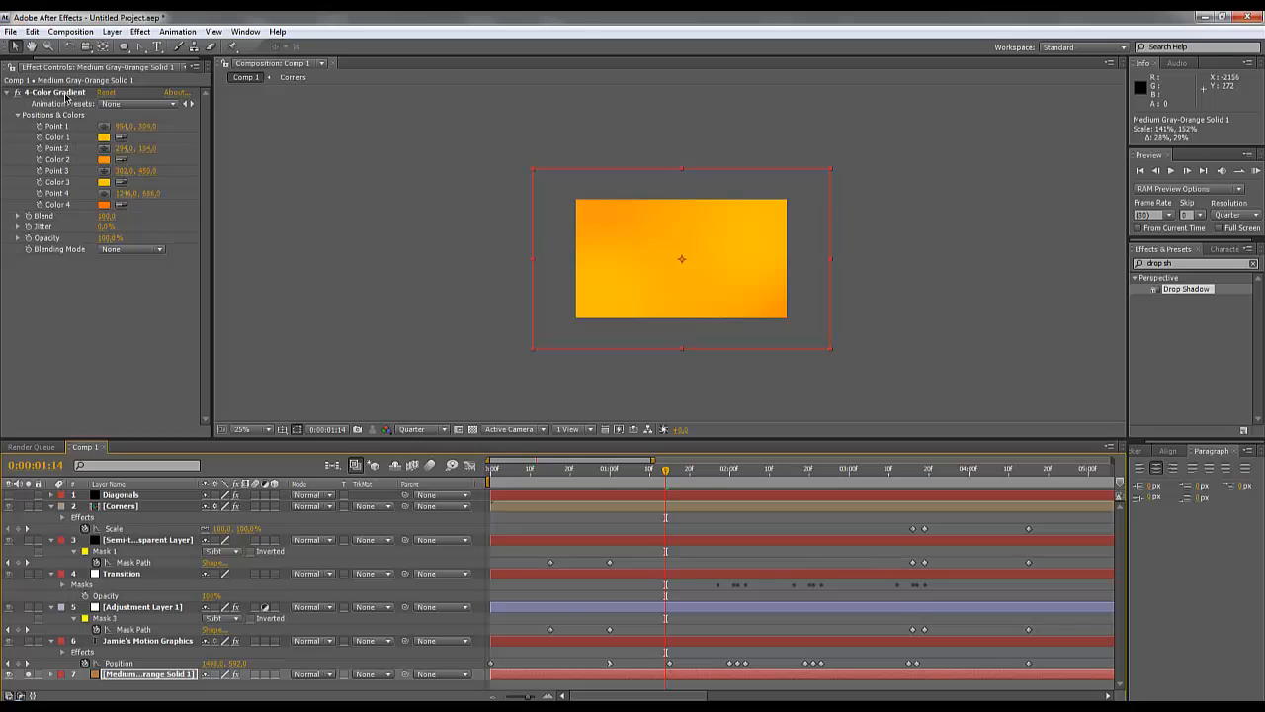
left_click(66, 93)
left_click_drag(603, 210, 623, 223)
left_click_drag(604, 281, 626, 291)
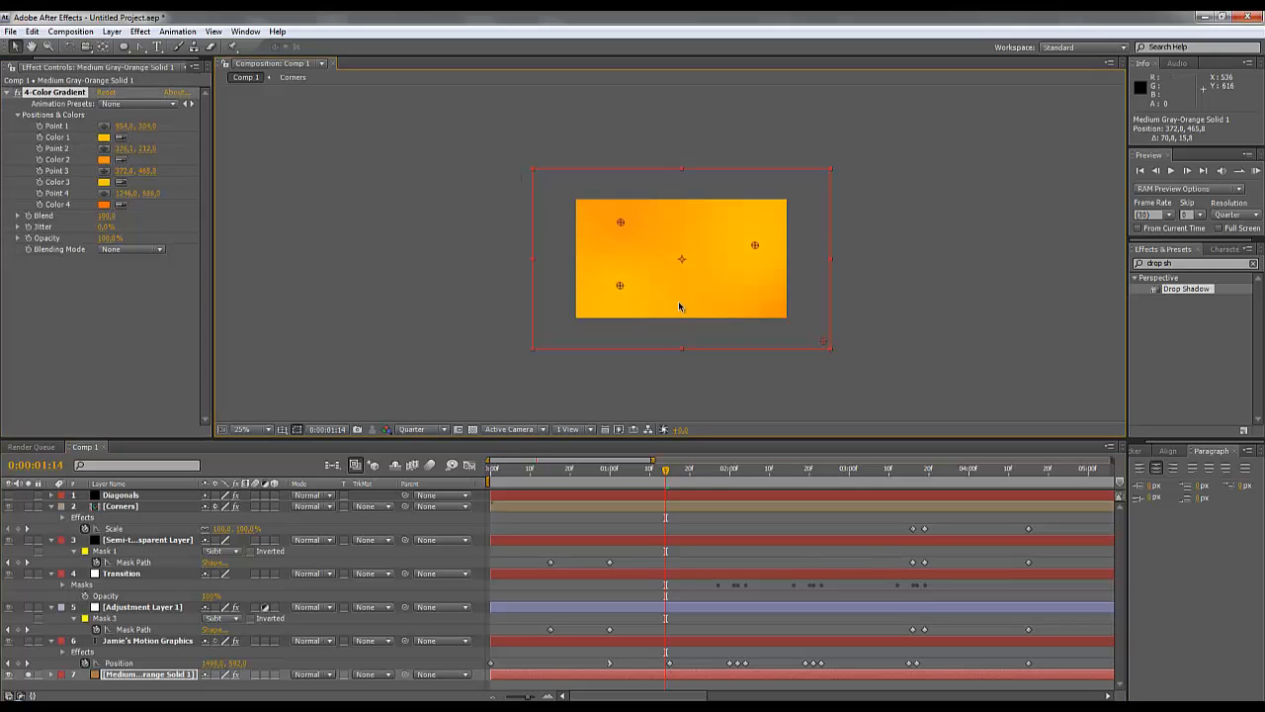
left_click_drag(755, 246, 753, 224)
left_click_drag(823, 342, 770, 300)
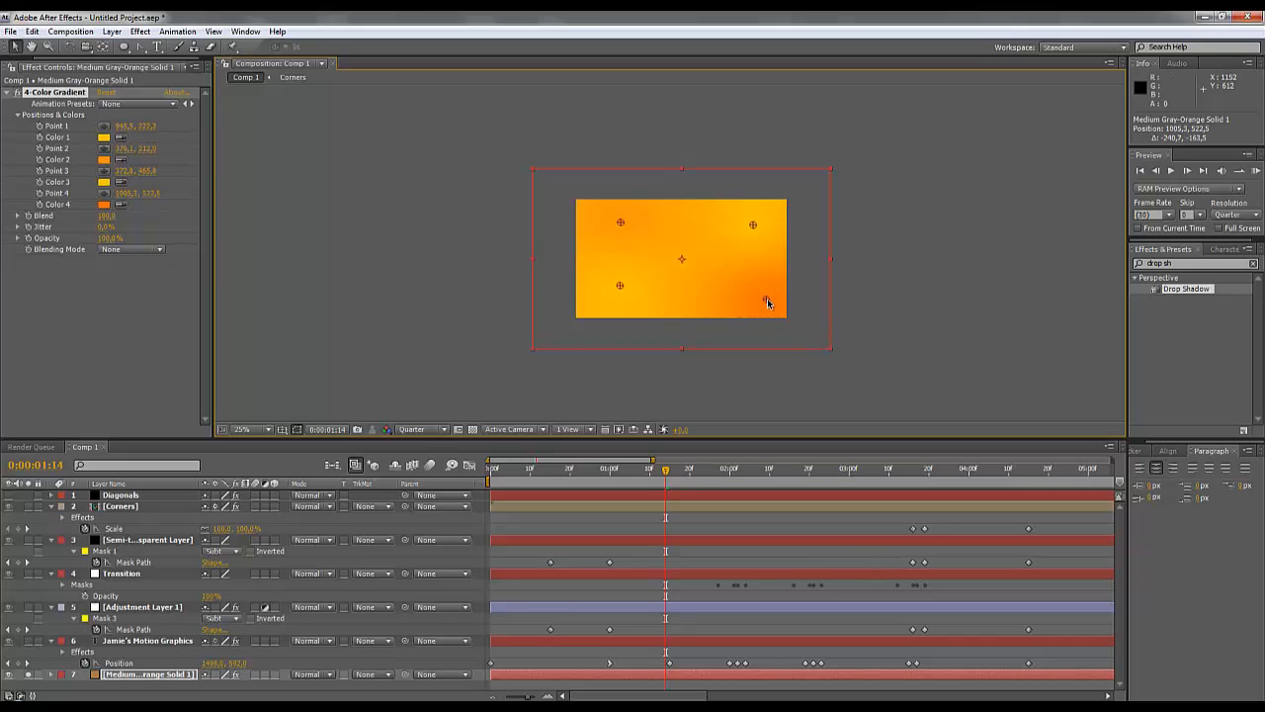
left_click_drag(620, 219, 589, 210)
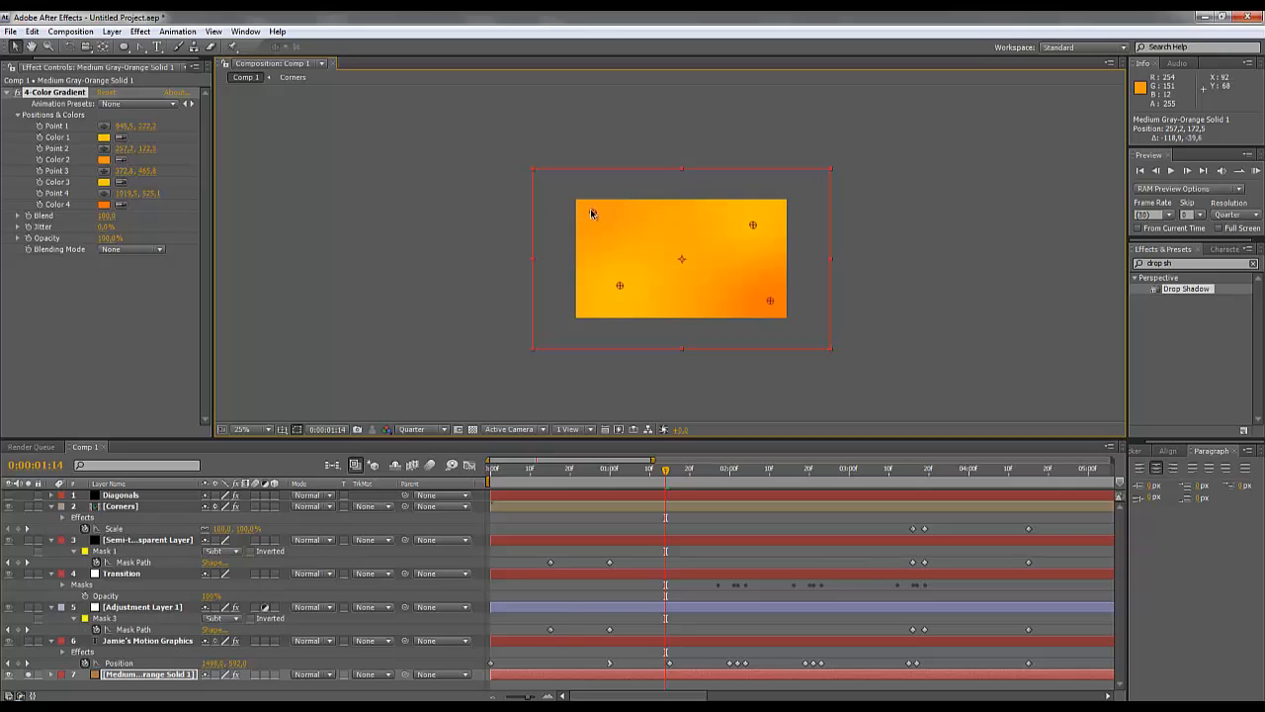
left_click_drag(770, 303, 743, 283)
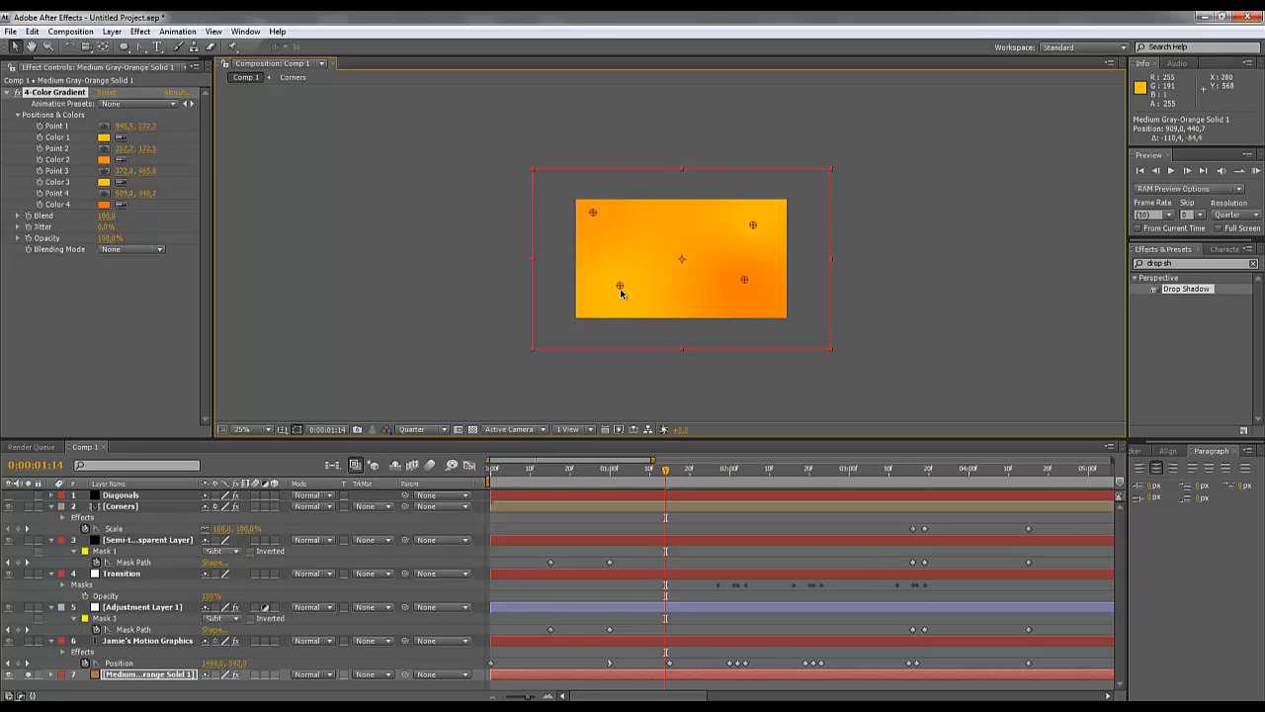
left_click_drag(618, 287, 625, 285)
left_click(484, 366)
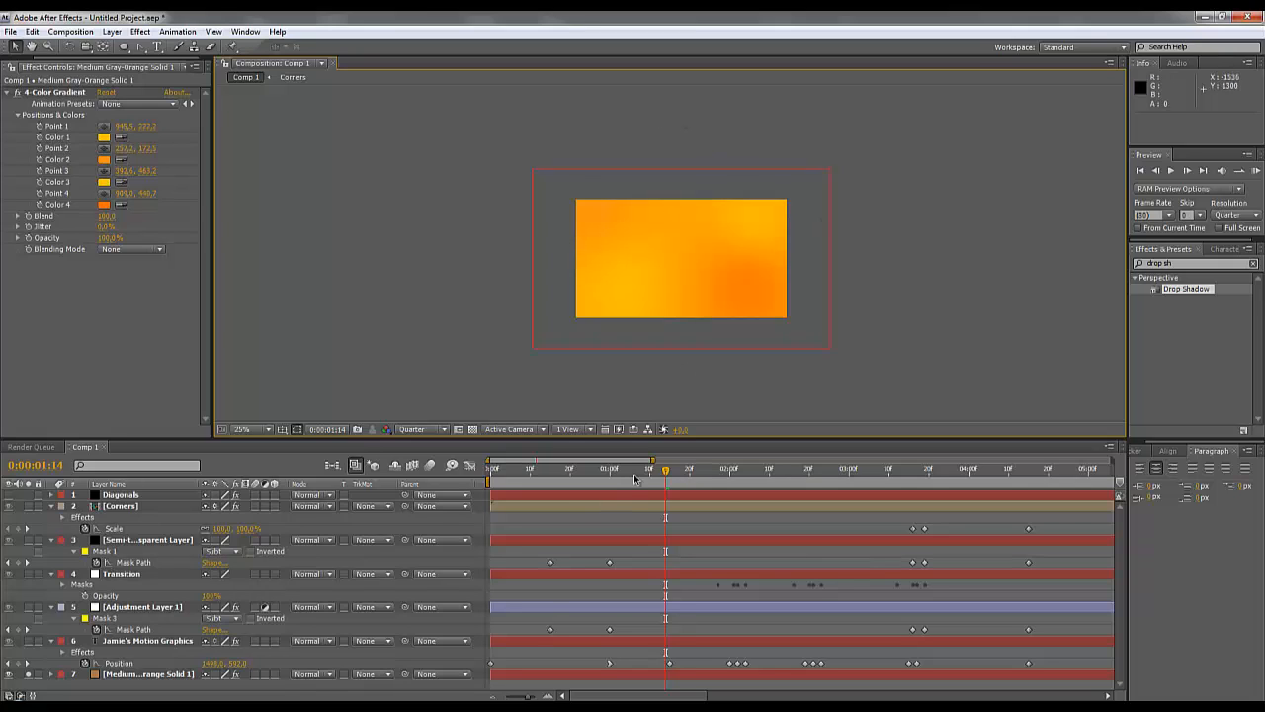
left_click_drag(633, 478, 589, 479)
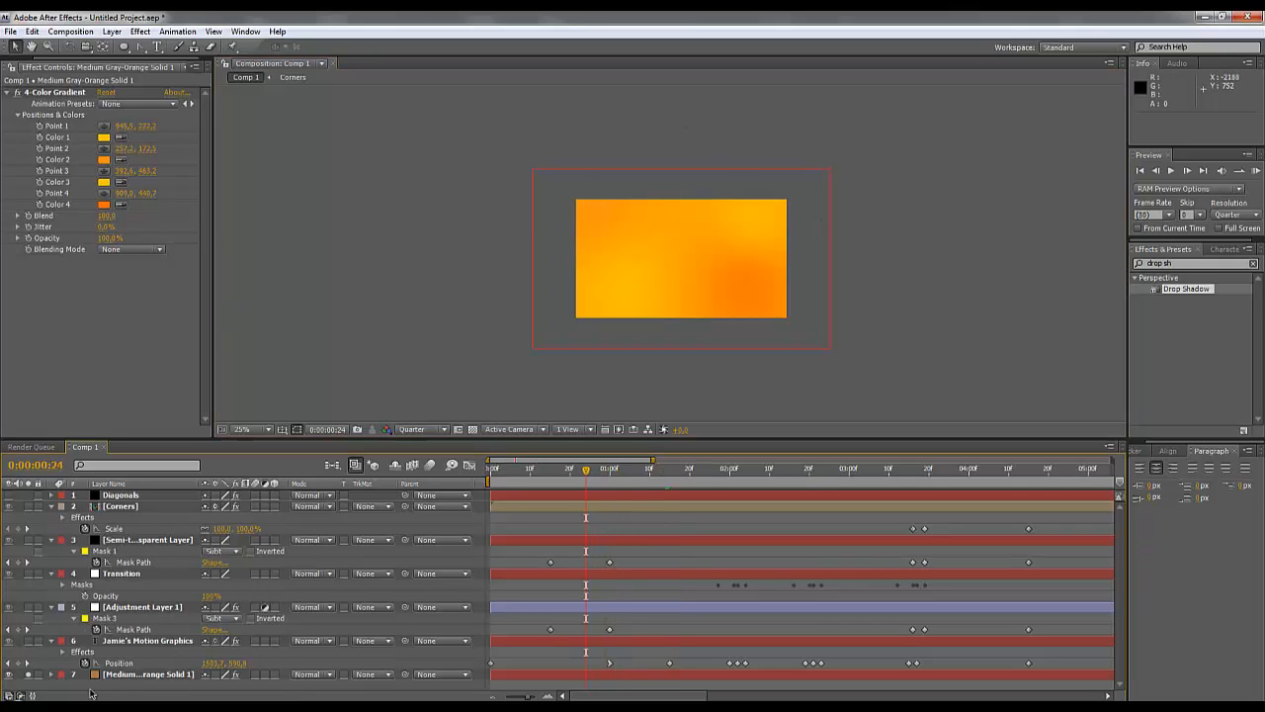
Turn off solo on the background solid and review the title animation up to about 0:00:02:11.
left_click(29, 675)
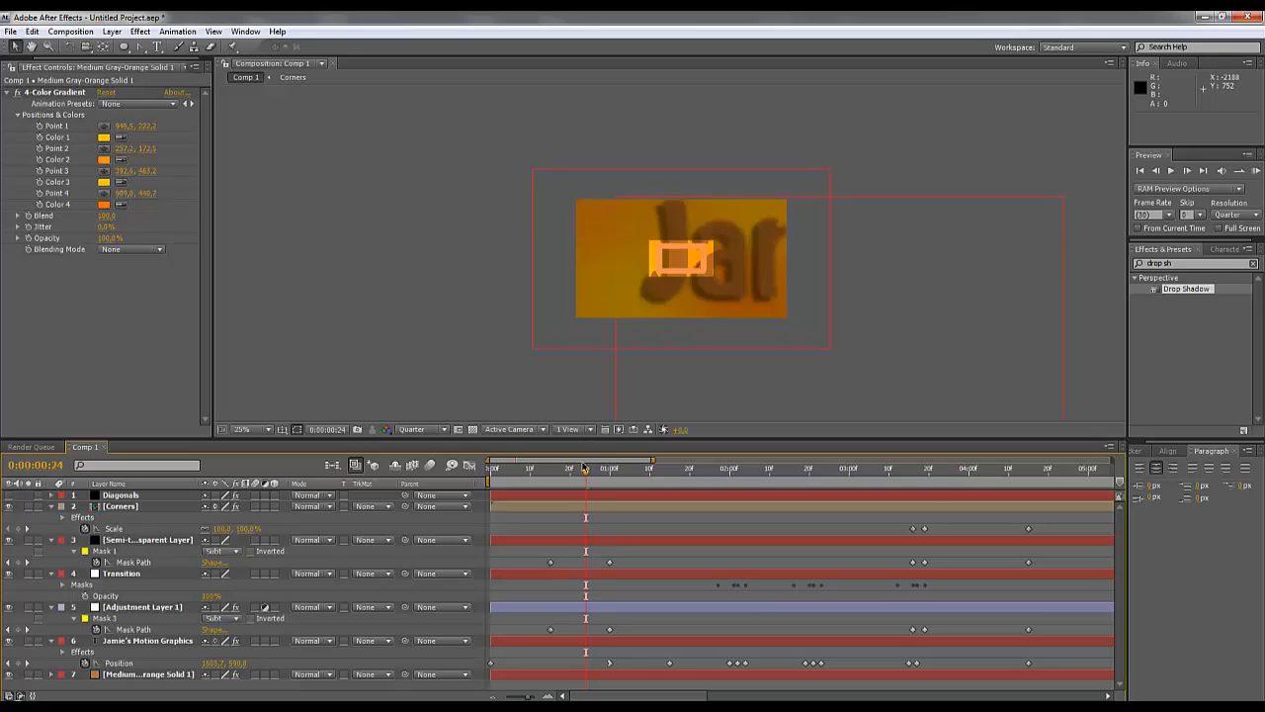
left_click_drag(583, 469, 641, 472)
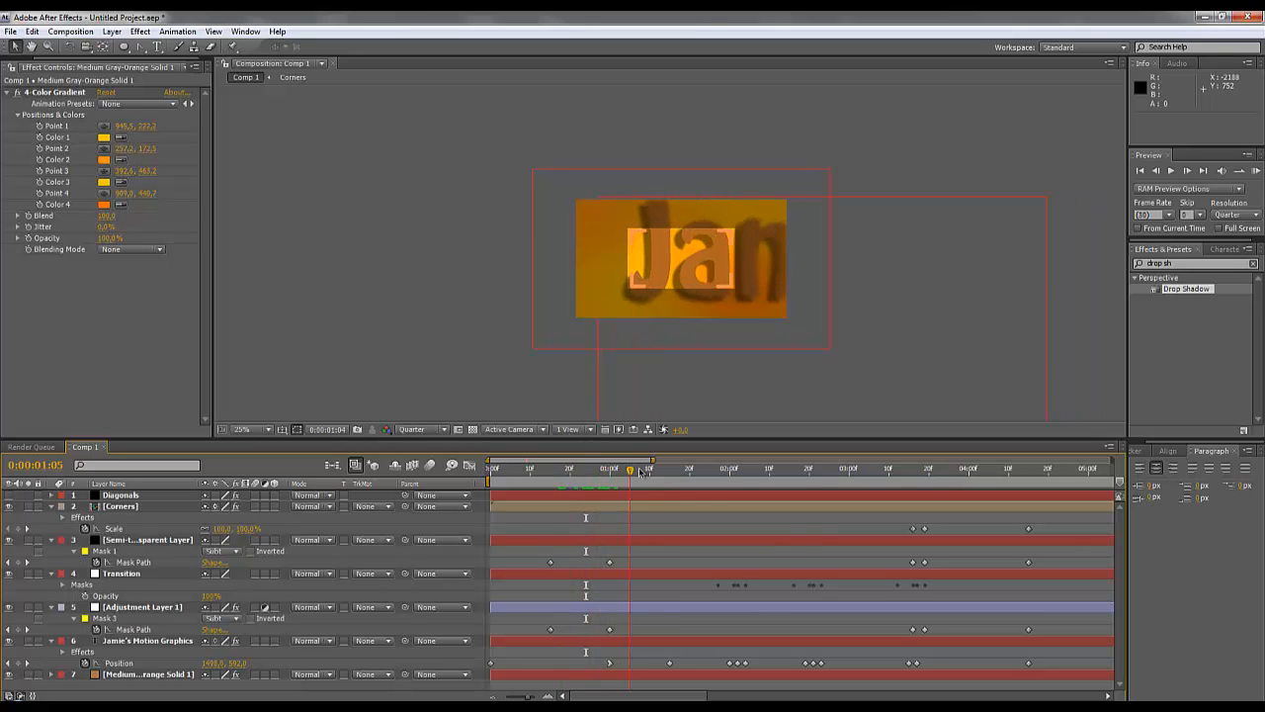
left_click_drag(718, 483, 773, 526)
Change the Transition solid's color to yellow FFF600, checking it where the transition mask opens at 0:00:01:29.
left_click(141, 607)
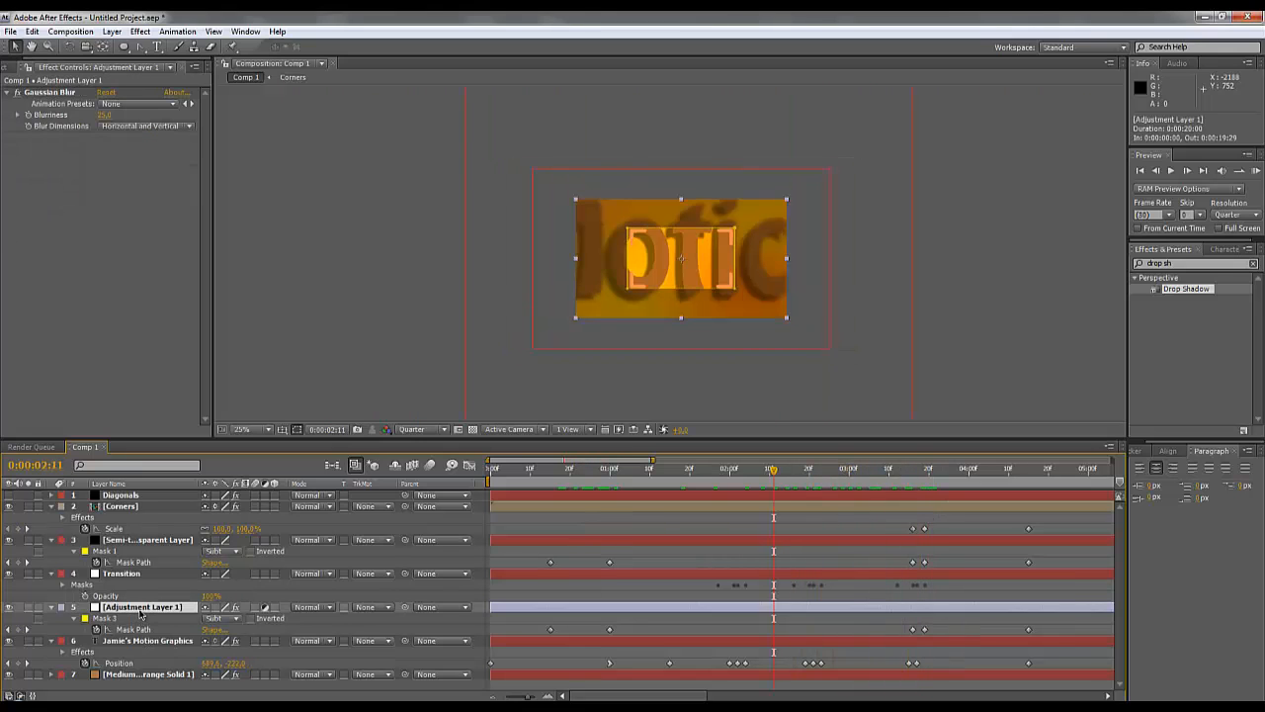
left_click(132, 575)
left_click_drag(762, 476, 728, 484)
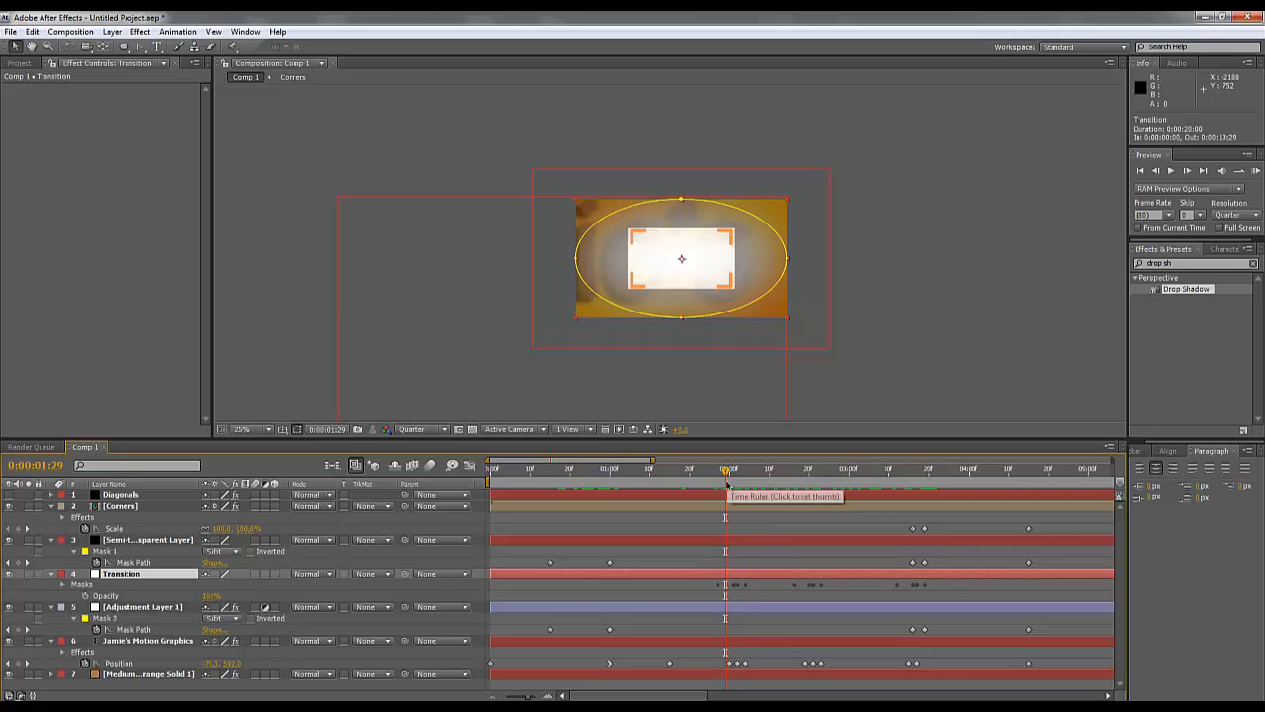
left_click(112, 30)
left_click(183, 61)
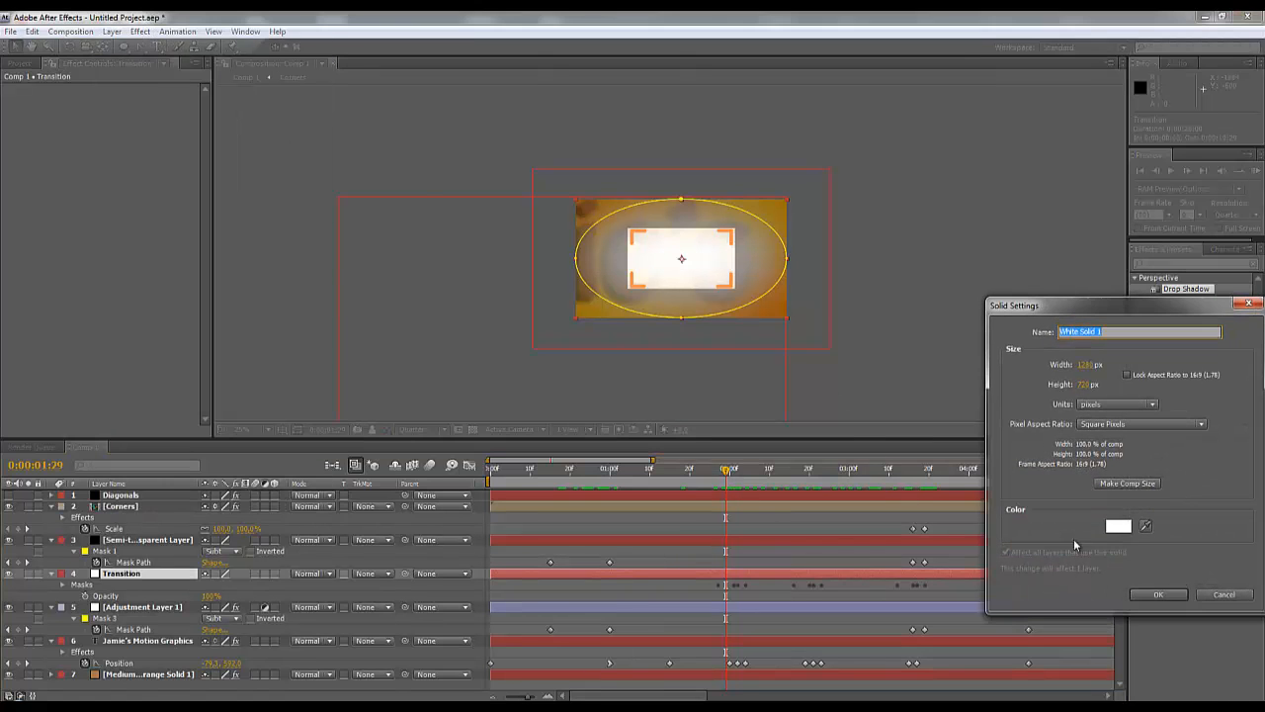
left_click(1113, 526)
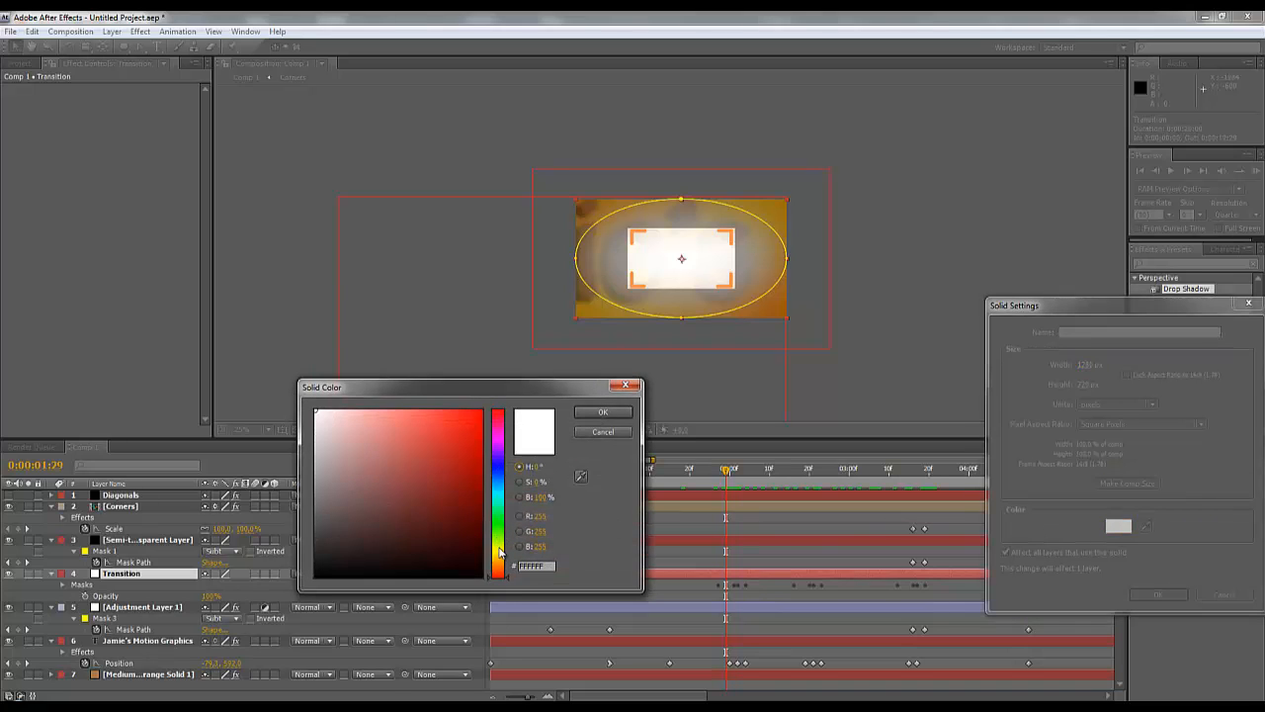
left_click(499, 551)
left_click(481, 411)
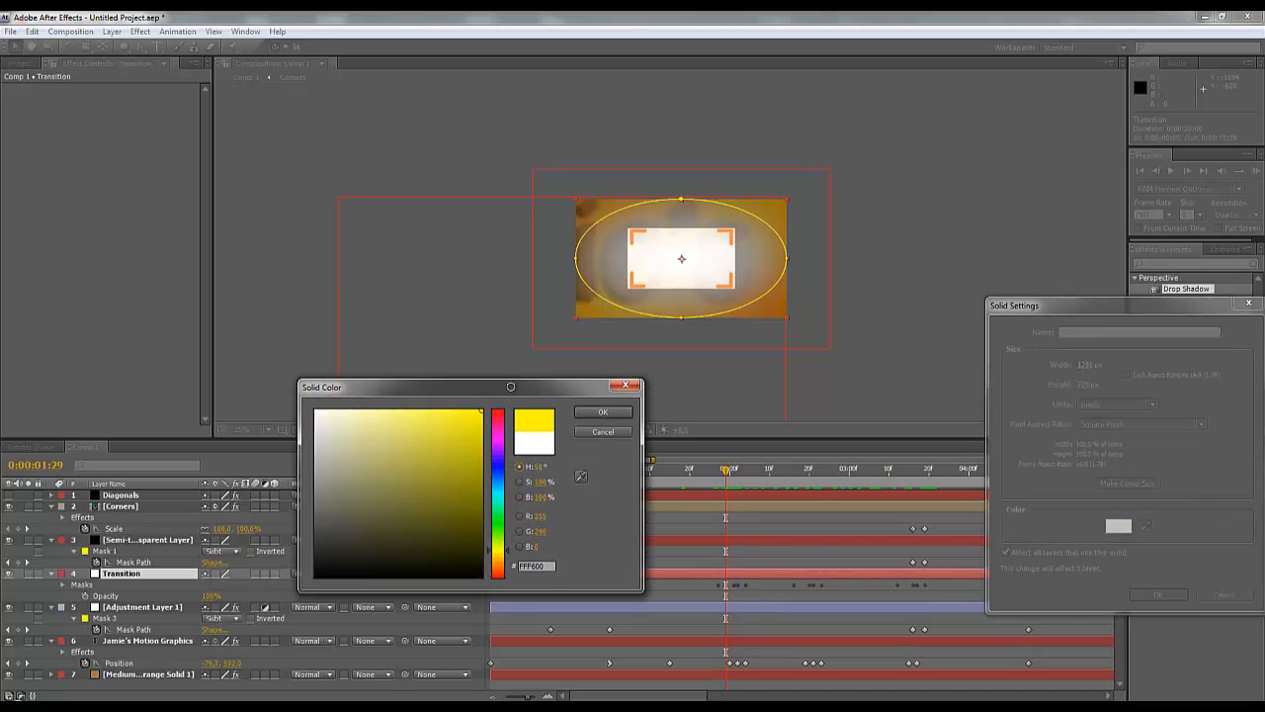
left_click(610, 408)
left_click(1156, 592)
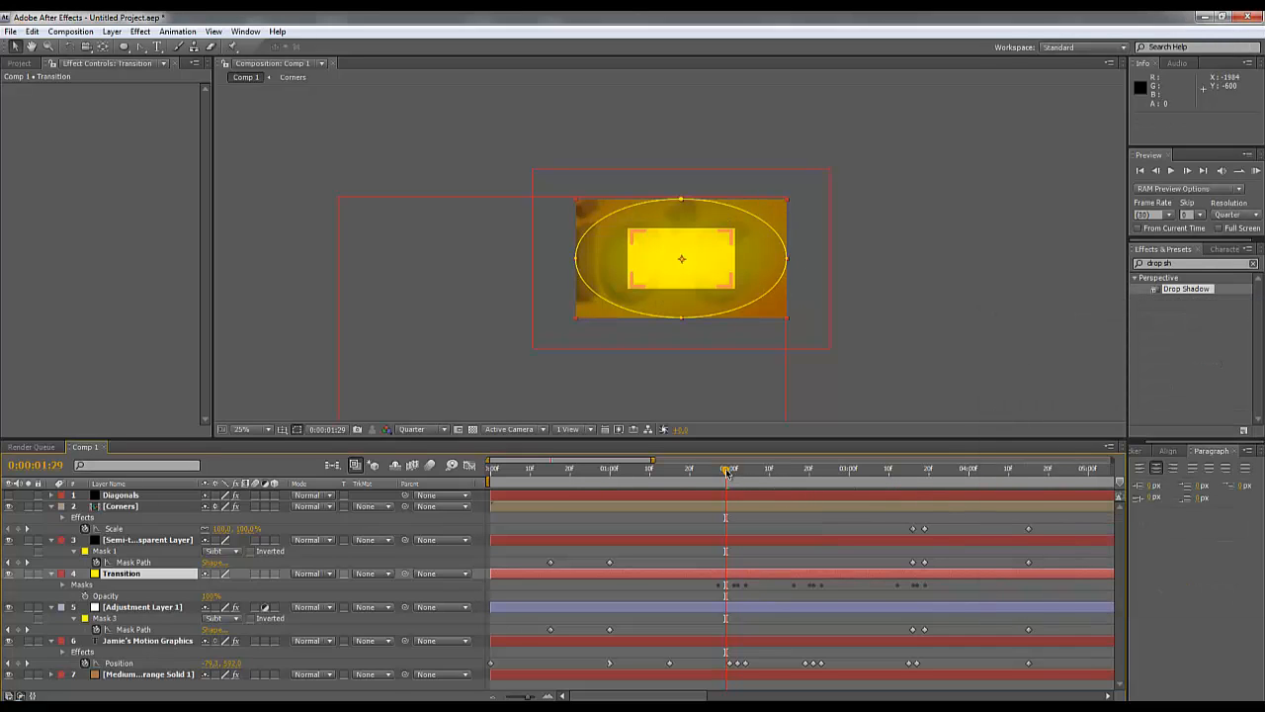
Duplicate the Transition layer at 0:00:02:20 and change the copy's solid color to orange FF9000.
left_click_drag(728, 473, 808, 488)
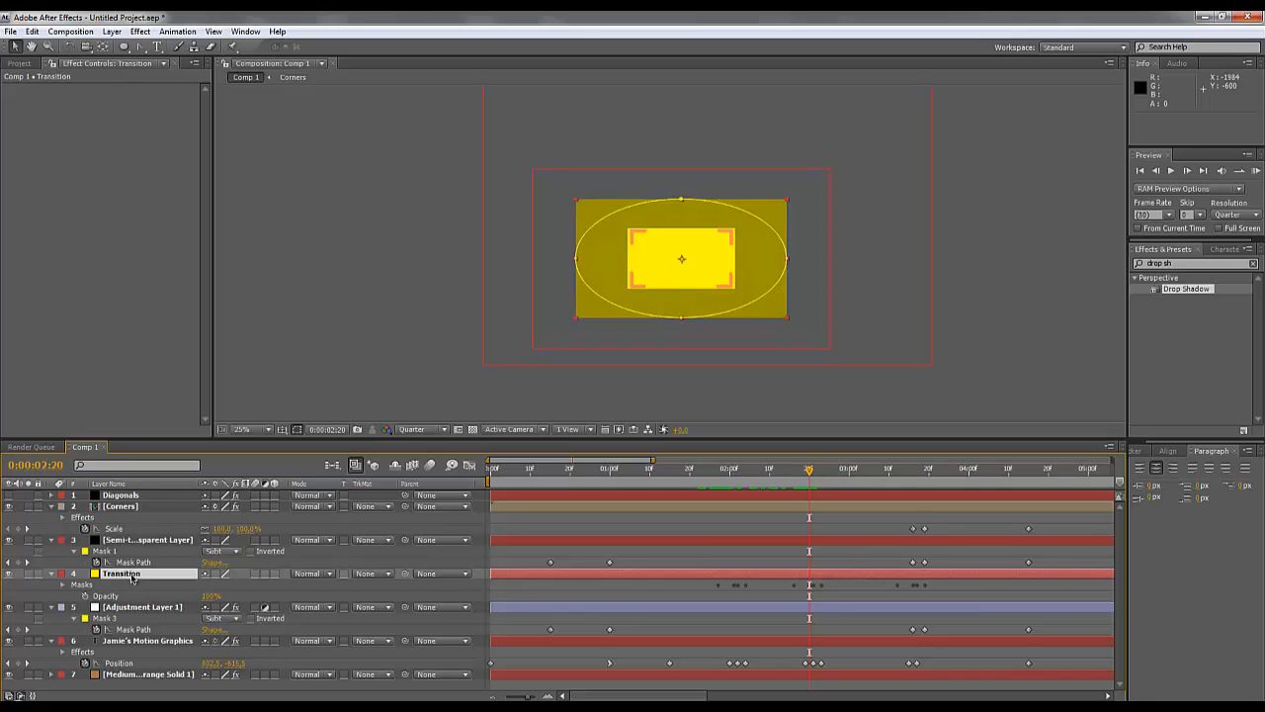
key("ctrl+d")
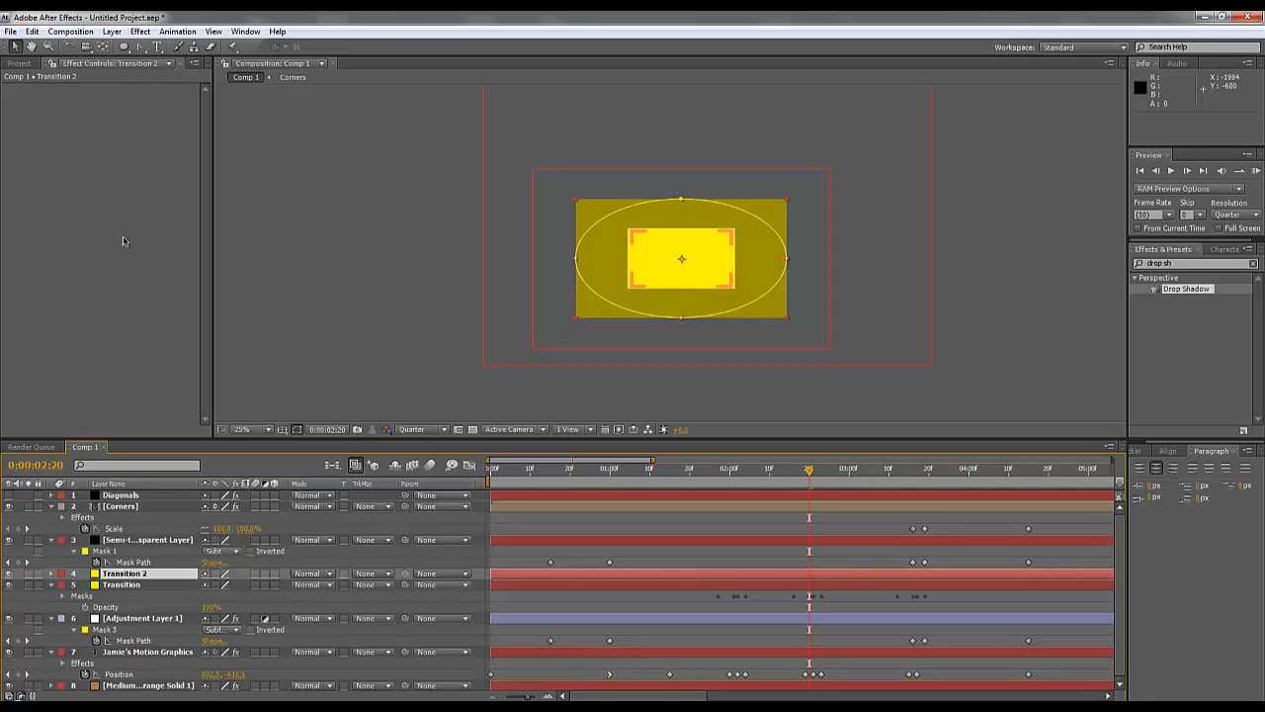
left_click(125, 33)
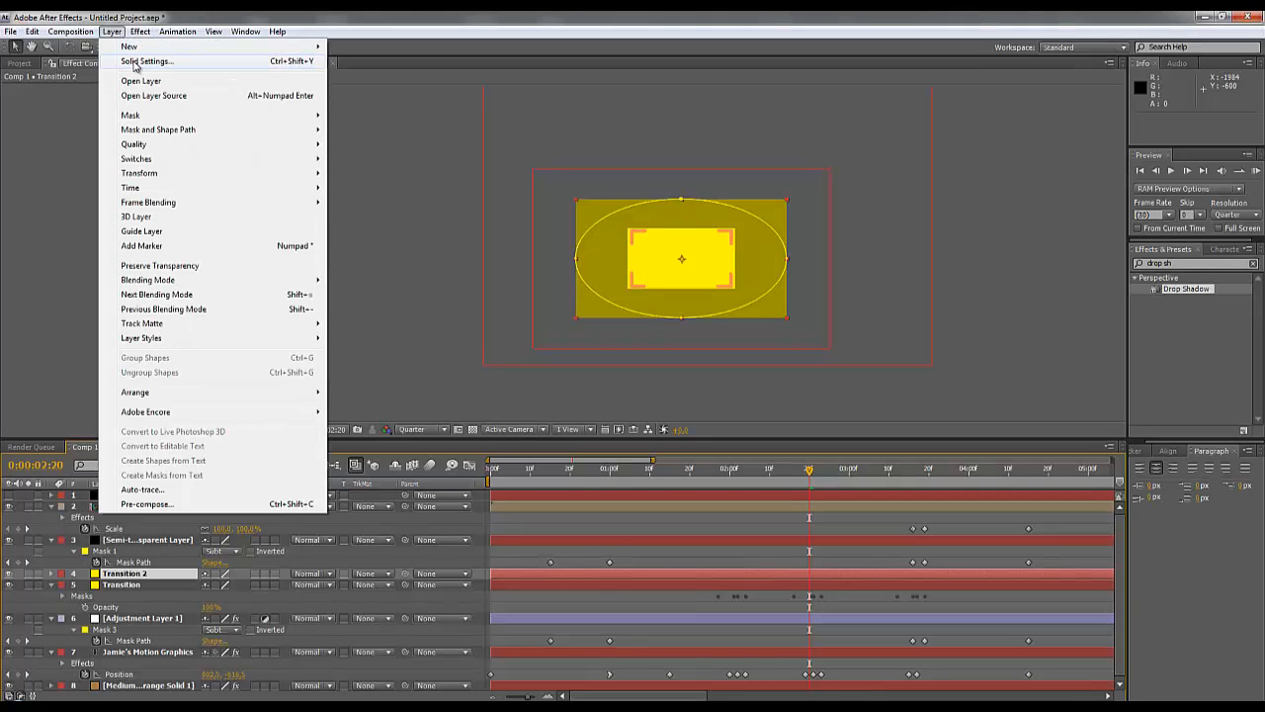
left_click(137, 61)
left_click(1118, 526)
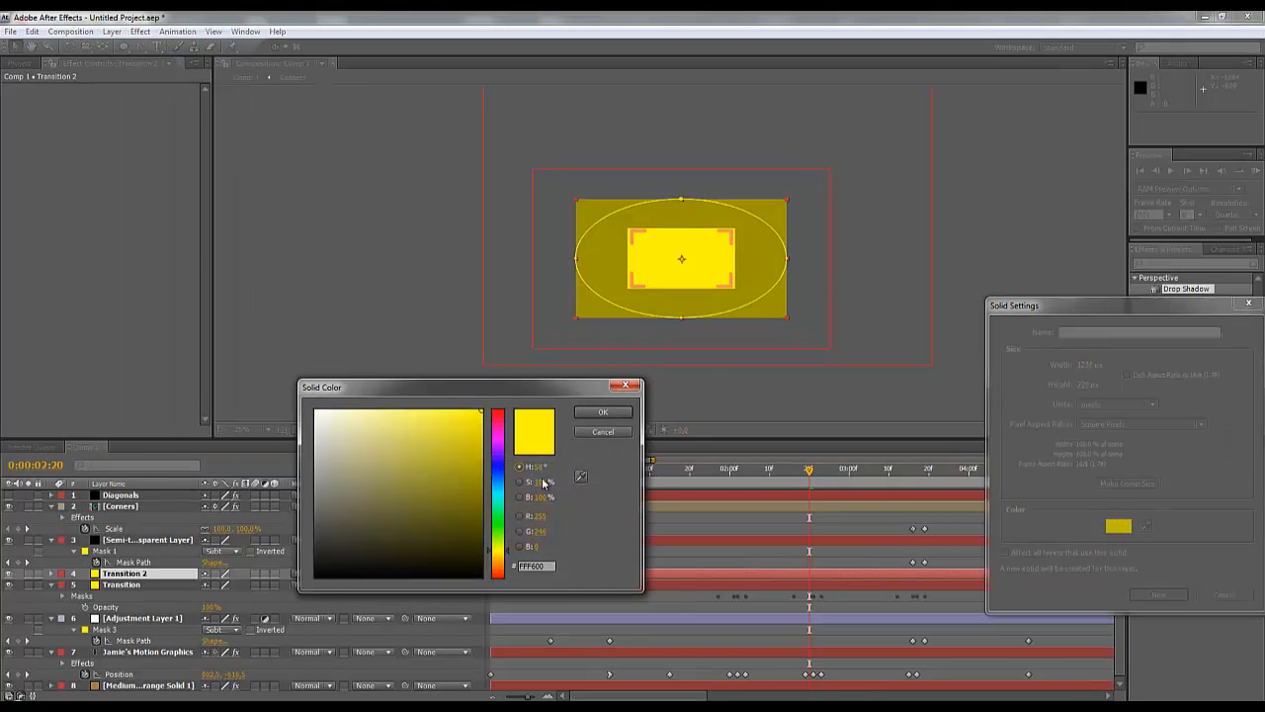
left_click(498, 561)
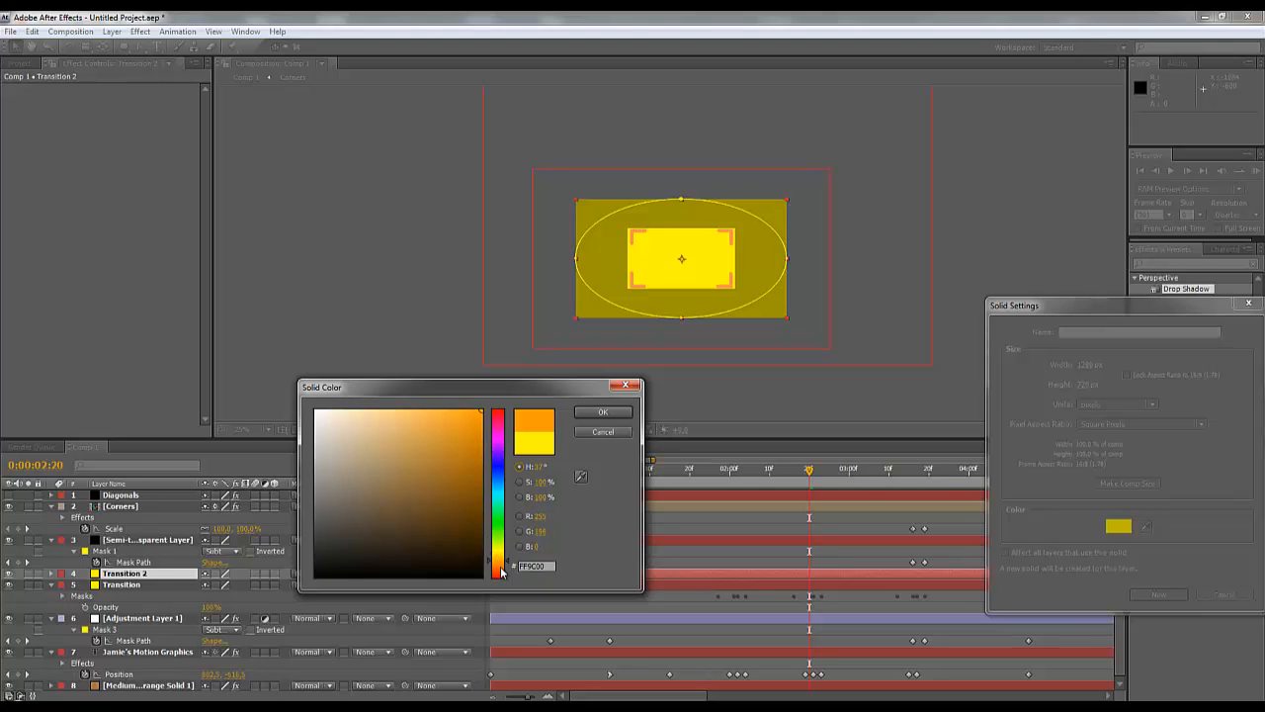
left_click(502, 572)
left_click(500, 566)
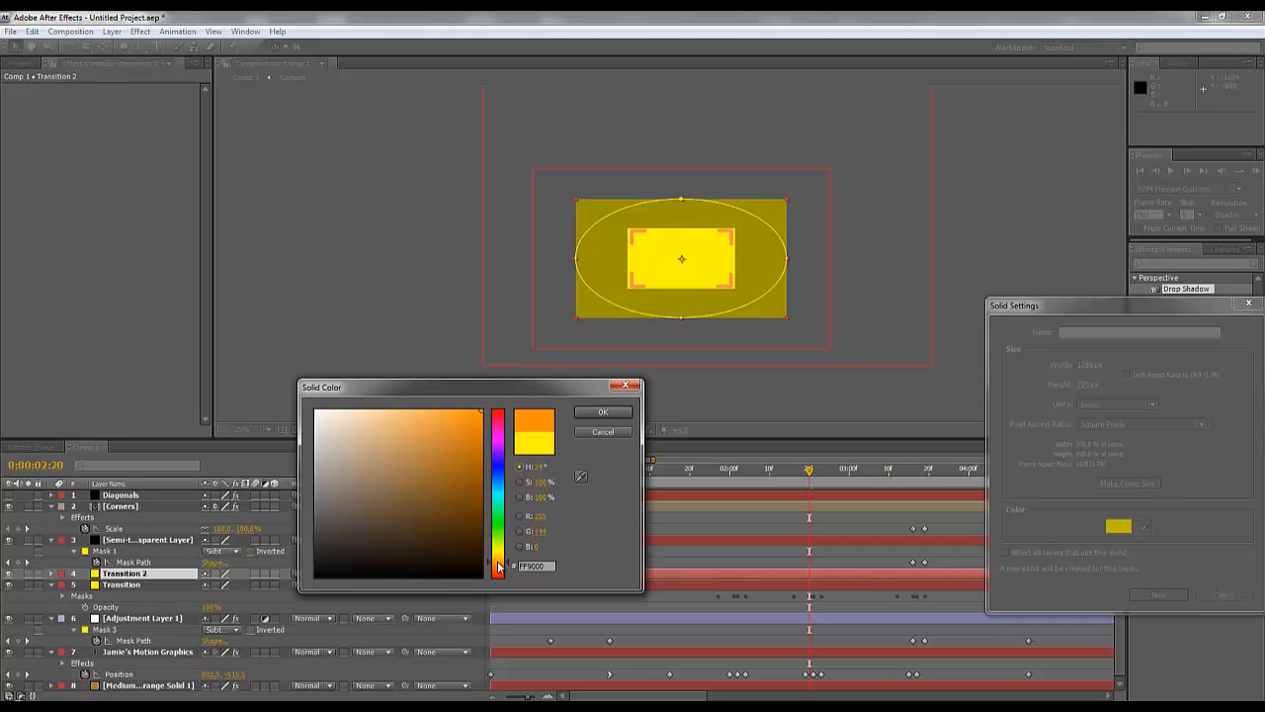
left_click(603, 411)
left_click(1157, 596)
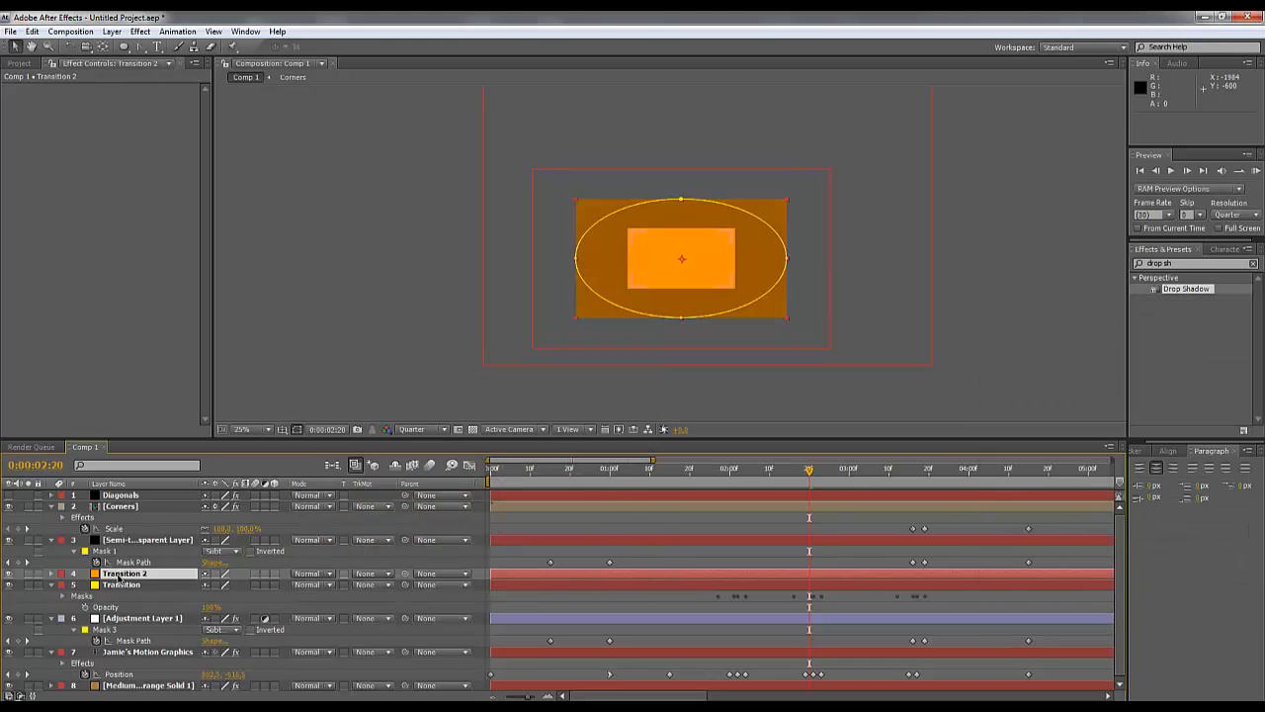
Duplicate Mask 1 on Transition 2 and reveal the keyframed Mask Expansion of both masks.
key("m")
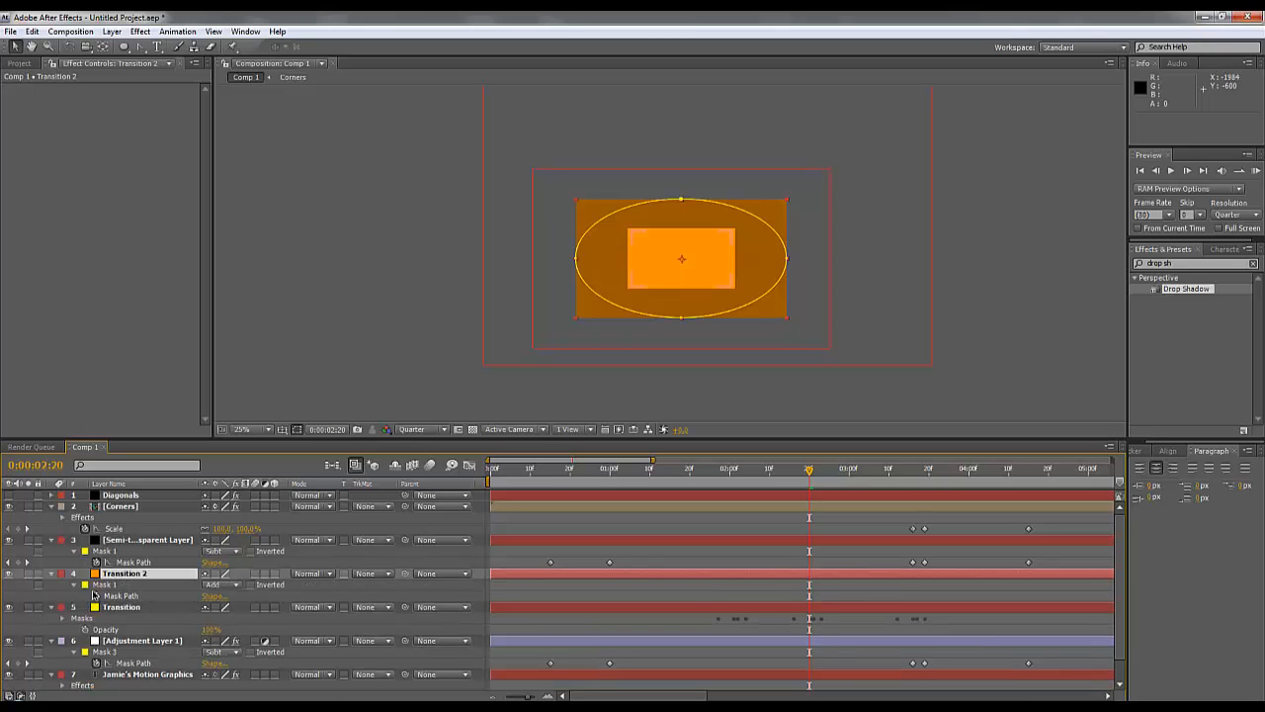
left_click(105, 586)
key("ctrl+d")
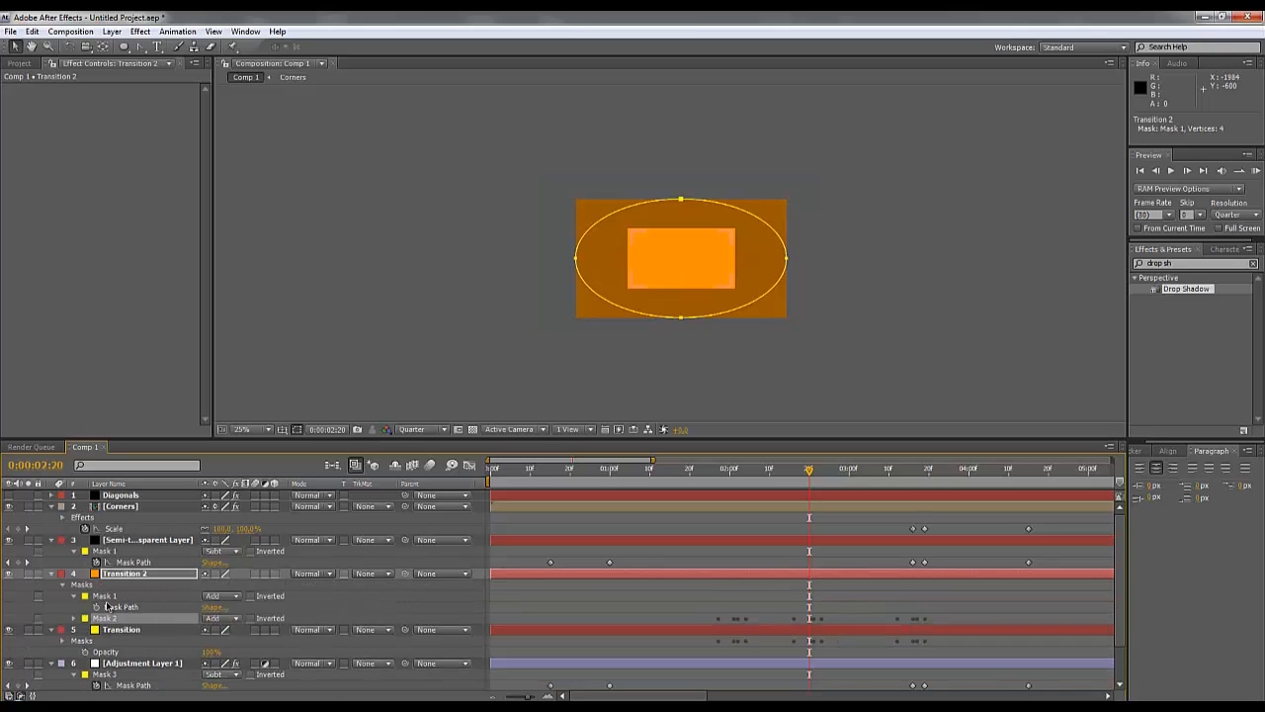
left_click(75, 596)
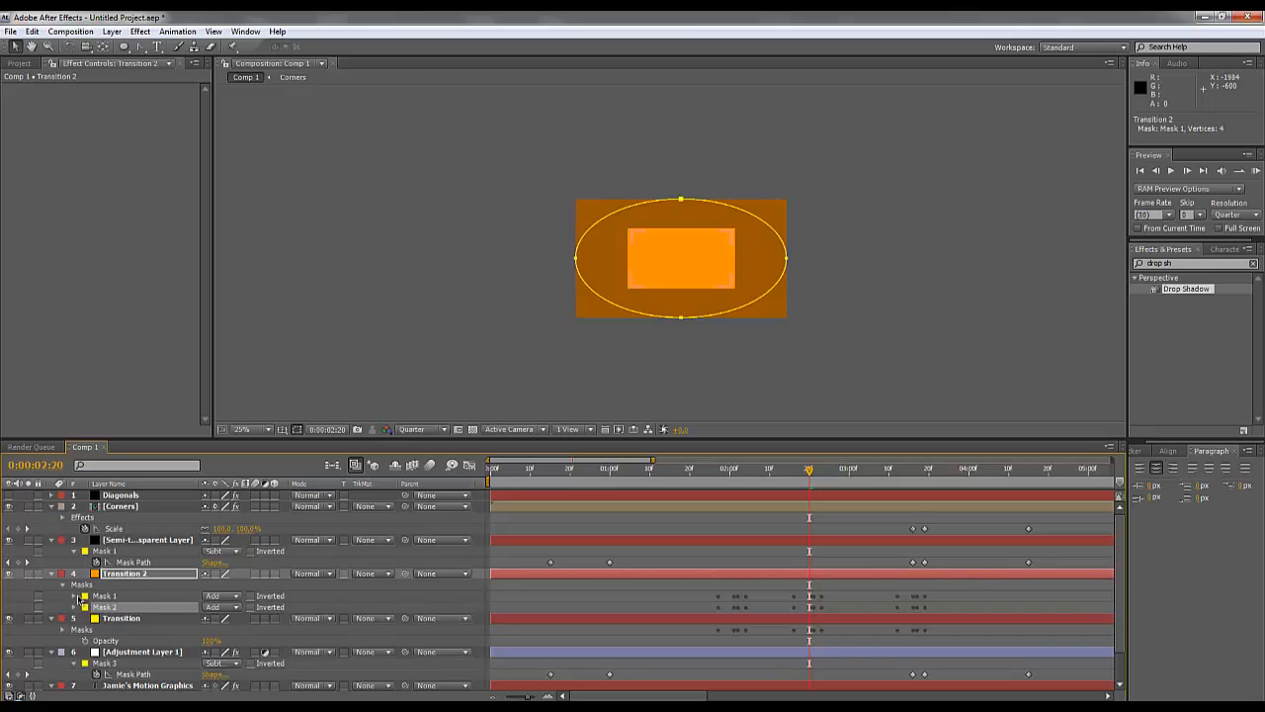
key("ctrl+shift+a")
left_click(74, 596)
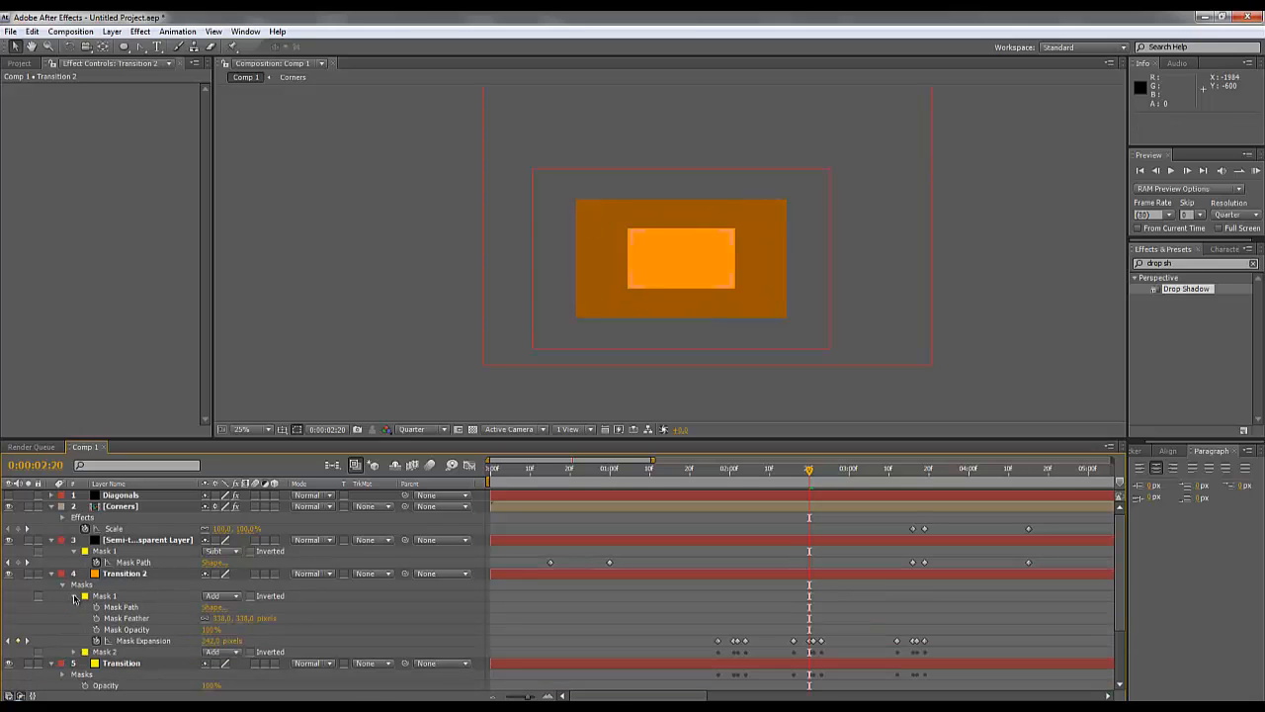
left_click(74, 652)
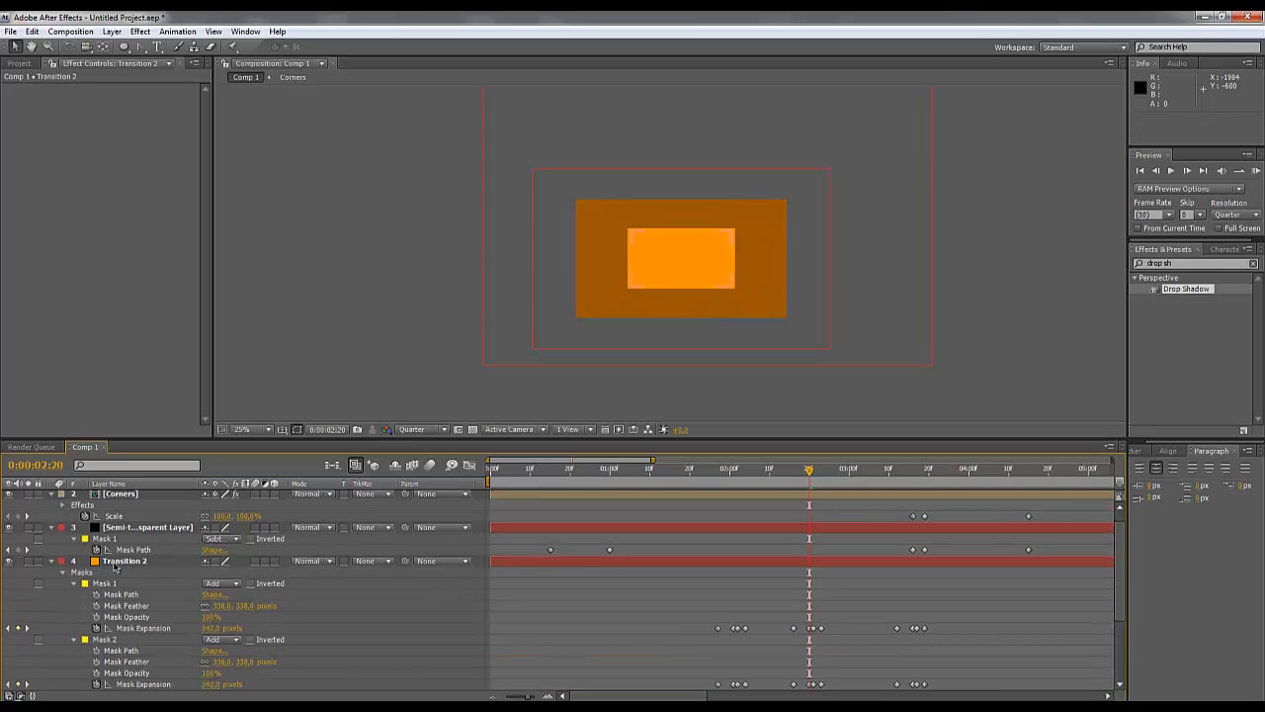
left_click(117, 562)
key("u")
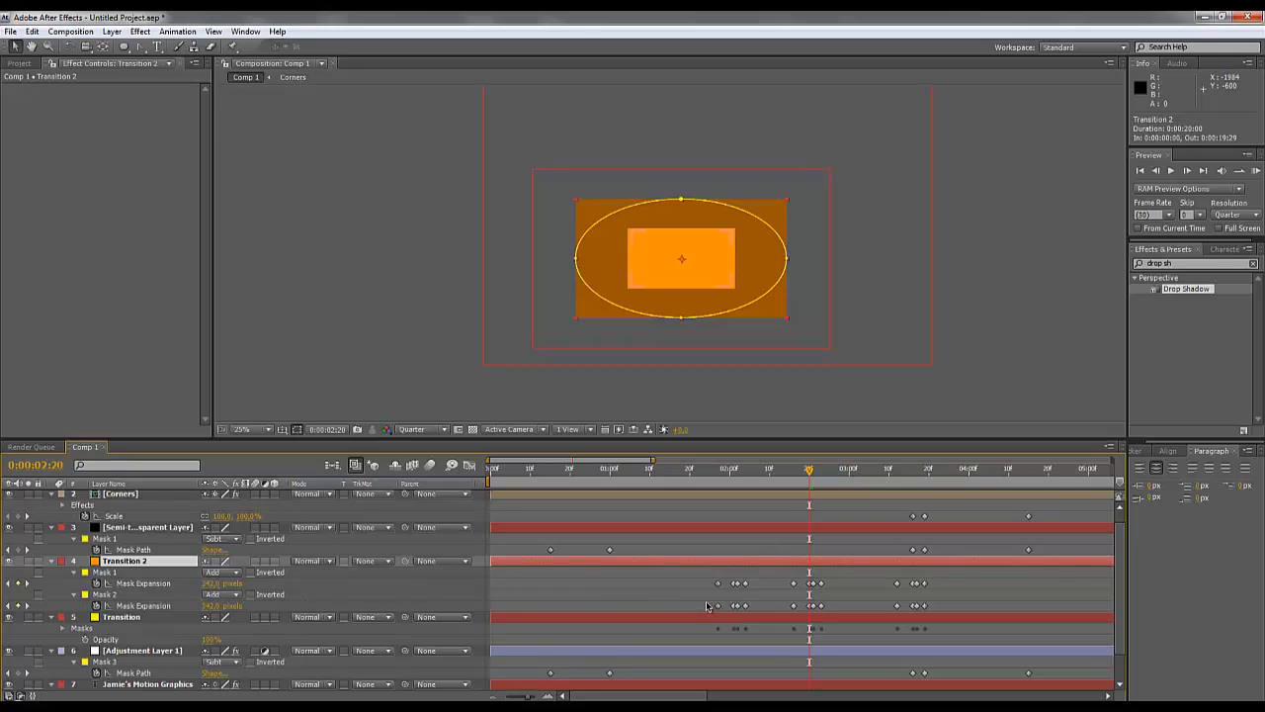
Try a Mask Expansion of 300 pixels on Transition 2's second mask at 0:00:02:01 and undo the change.
left_click_drag(707, 605, 949, 607)
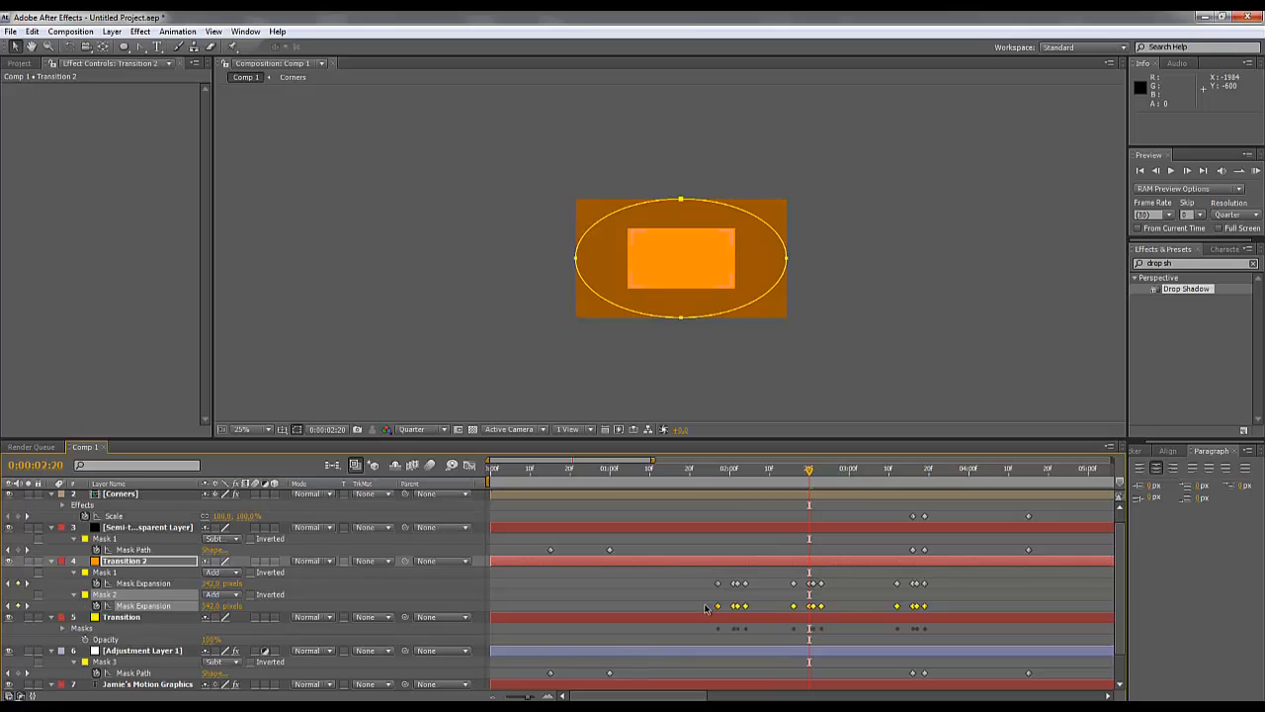
left_click(709, 607)
left_click_drag(740, 470, 718, 472)
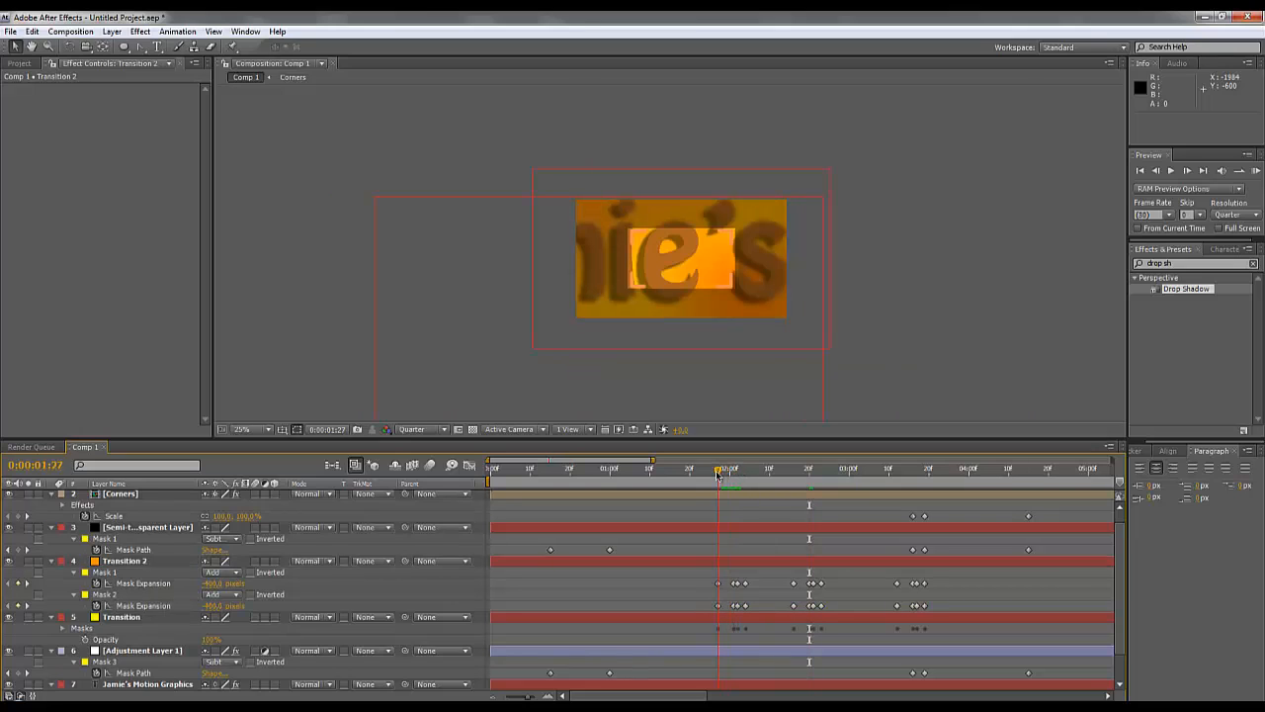
left_click(213, 605)
left_click_drag(718, 475, 733, 481)
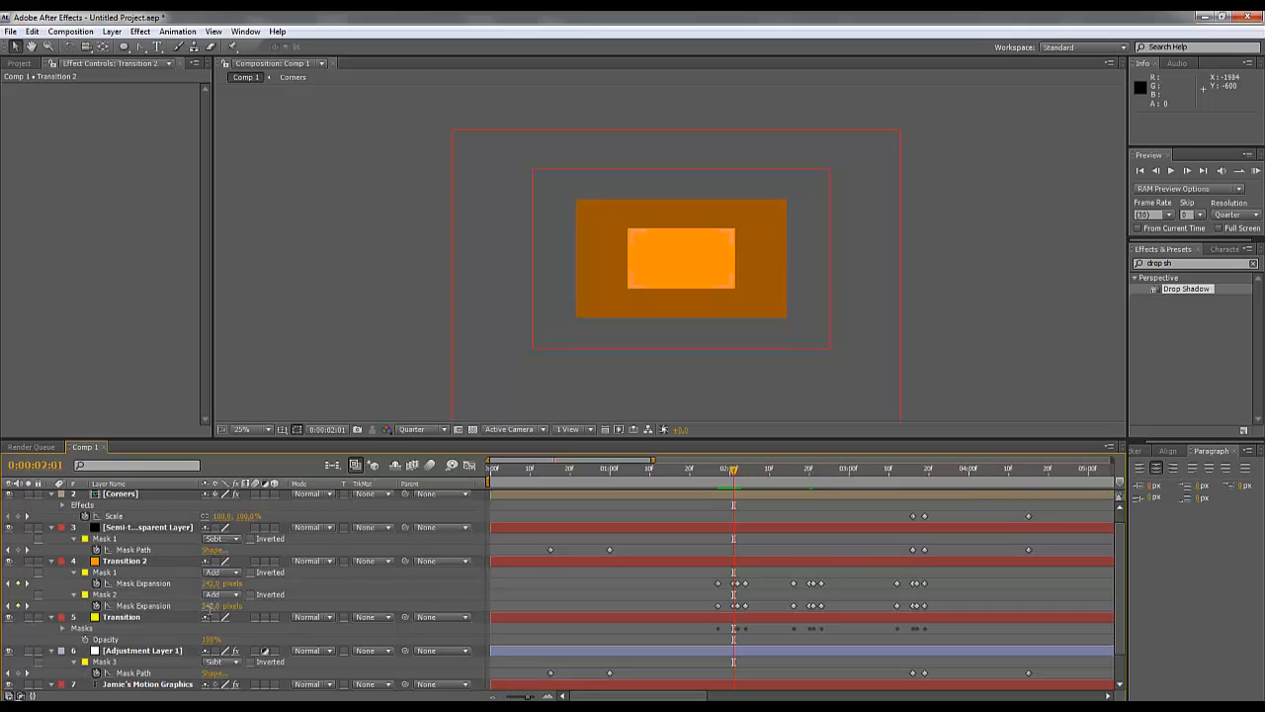
left_click(211, 605)
type("300")
key("Return")
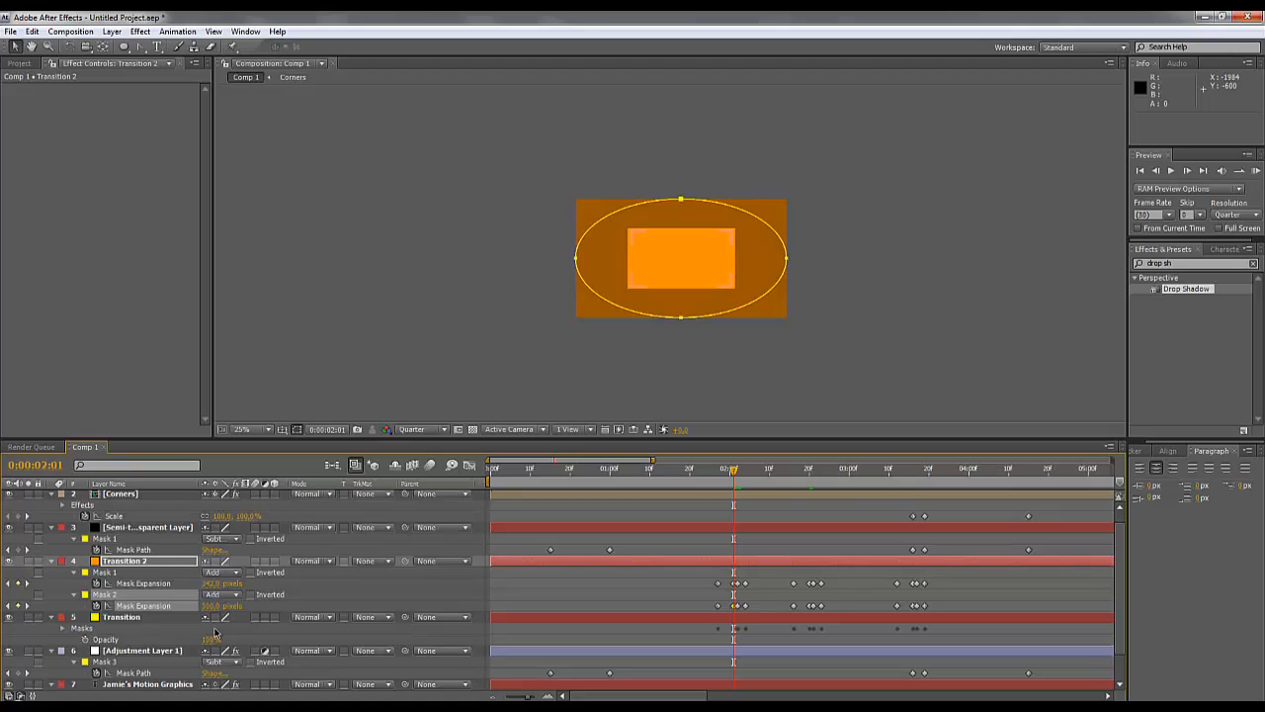
key("f")
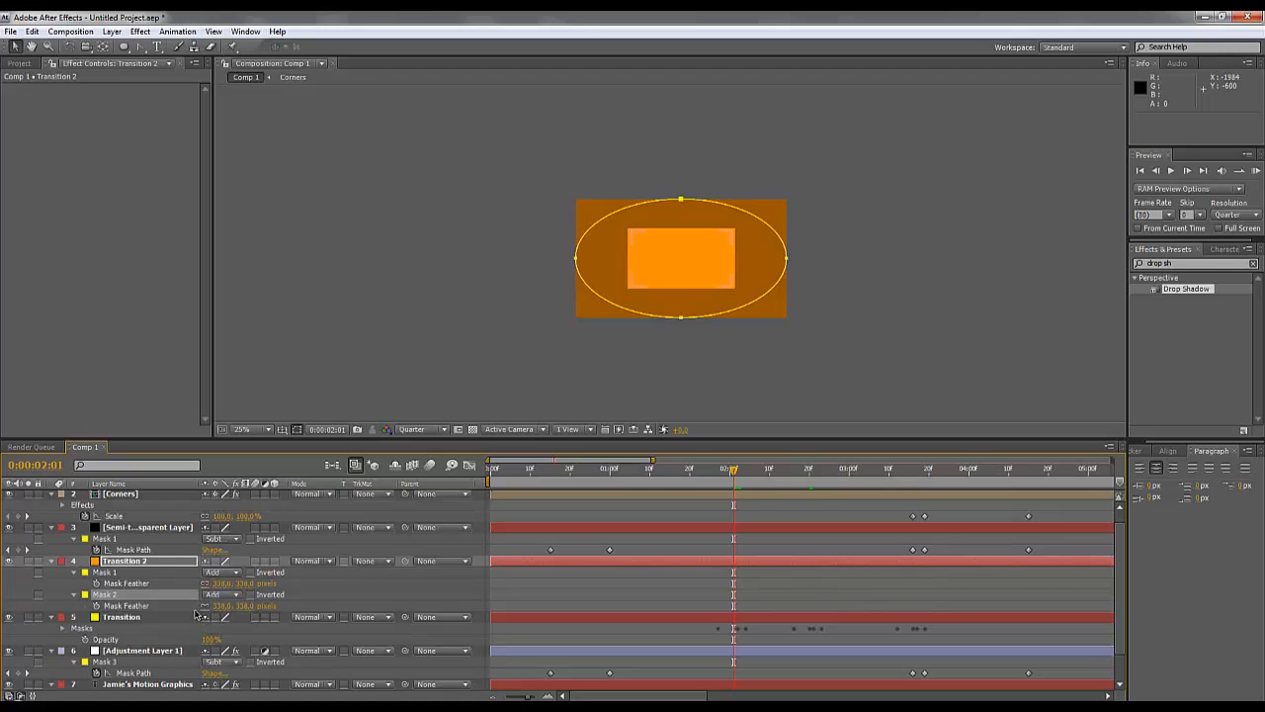
key("ctrl+z")
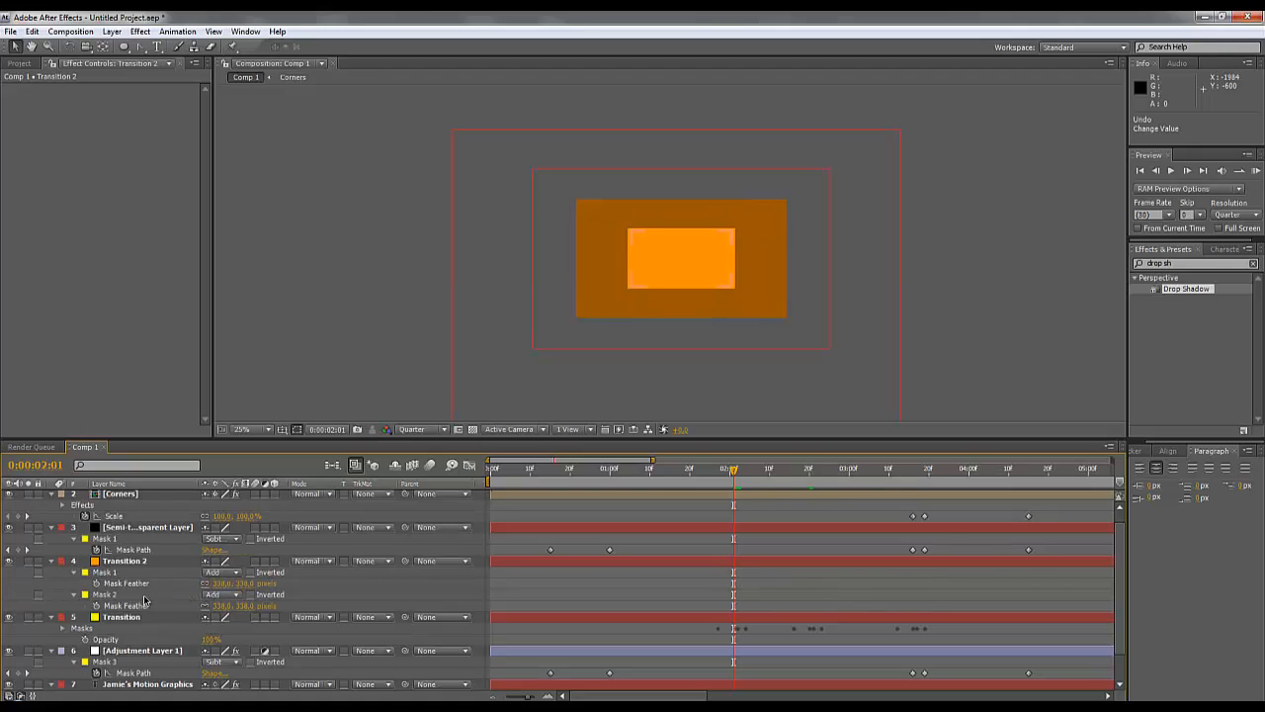
Try a Mask Feather of about 454 pixels on Transition 2's second mask, preview the transition, and delete that mask.
left_click(139, 594)
left_click_drag(220, 605, 250, 600)
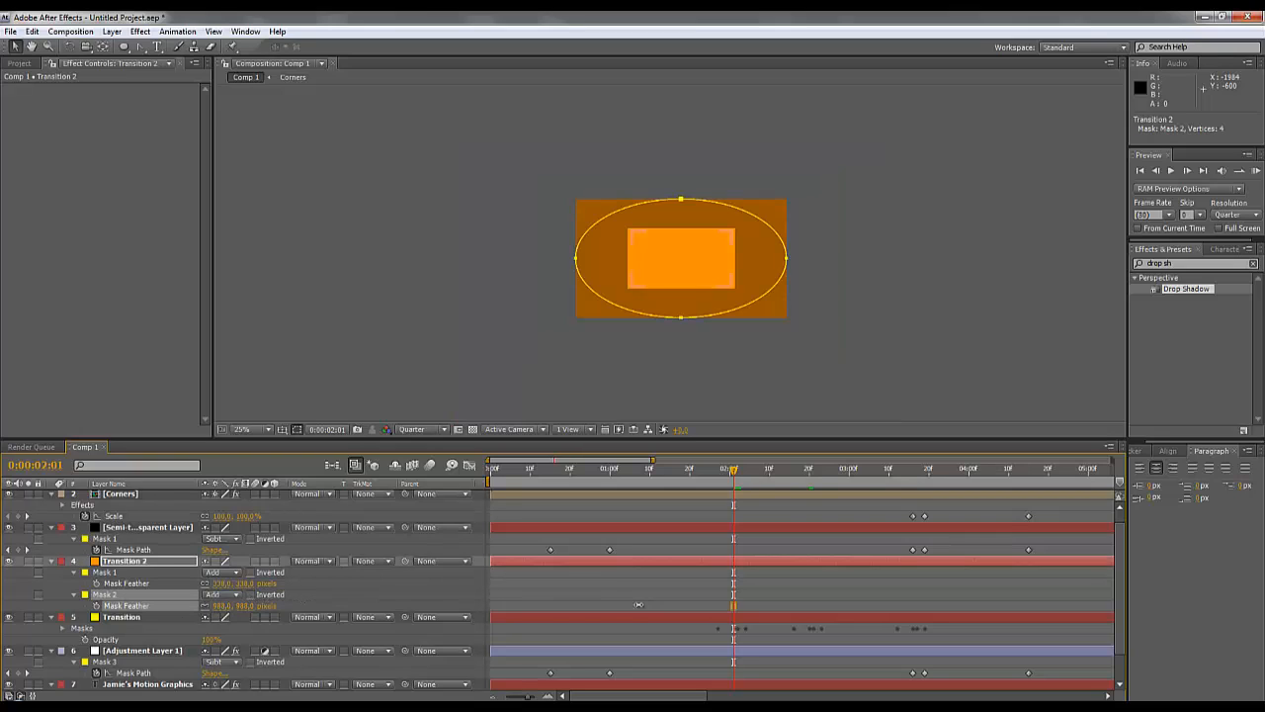
left_click_drag(715, 471, 808, 511)
scroll(732, 260, "up", 2)
scroll(734, 264, "down", 1)
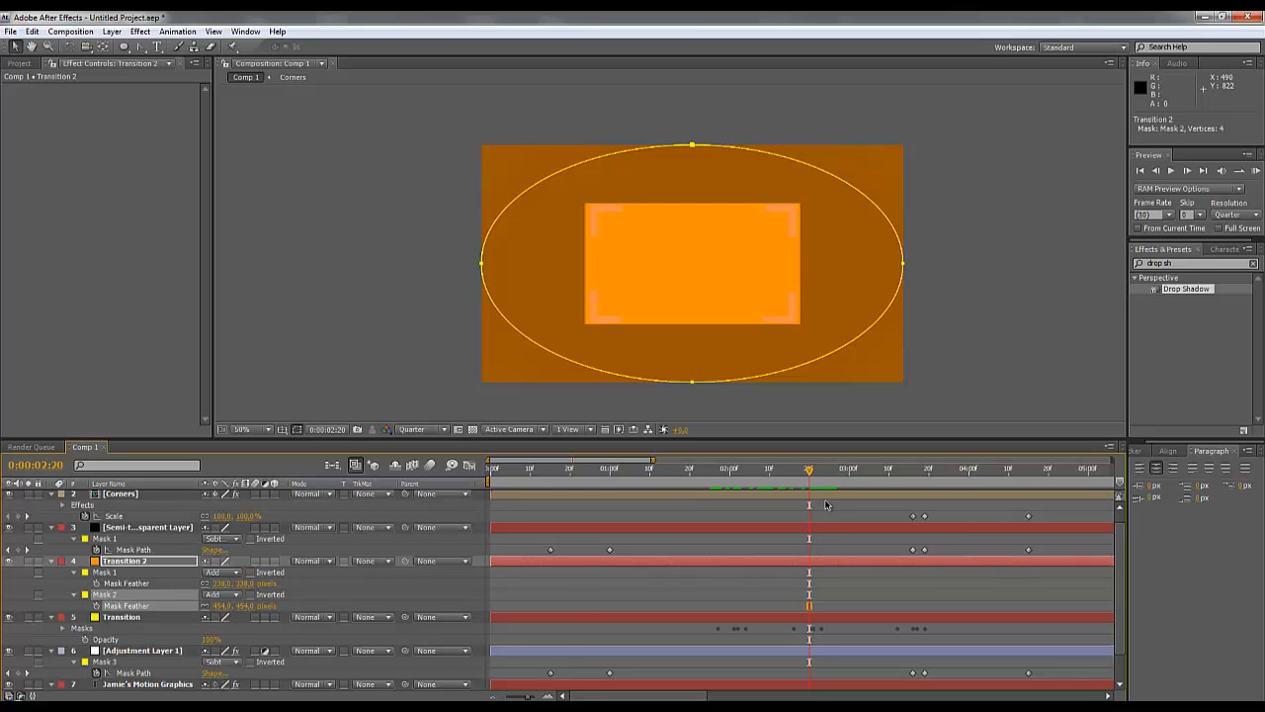
left_click_drag(809, 473, 718, 507)
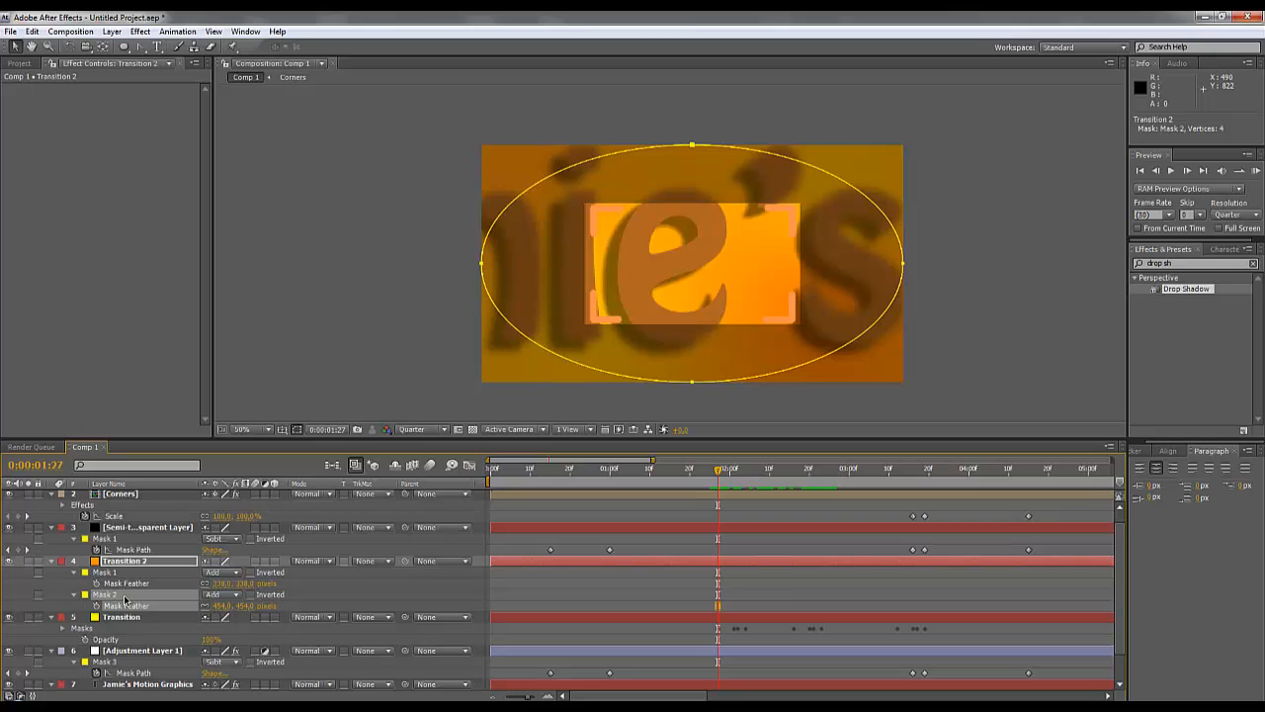
key("Delete")
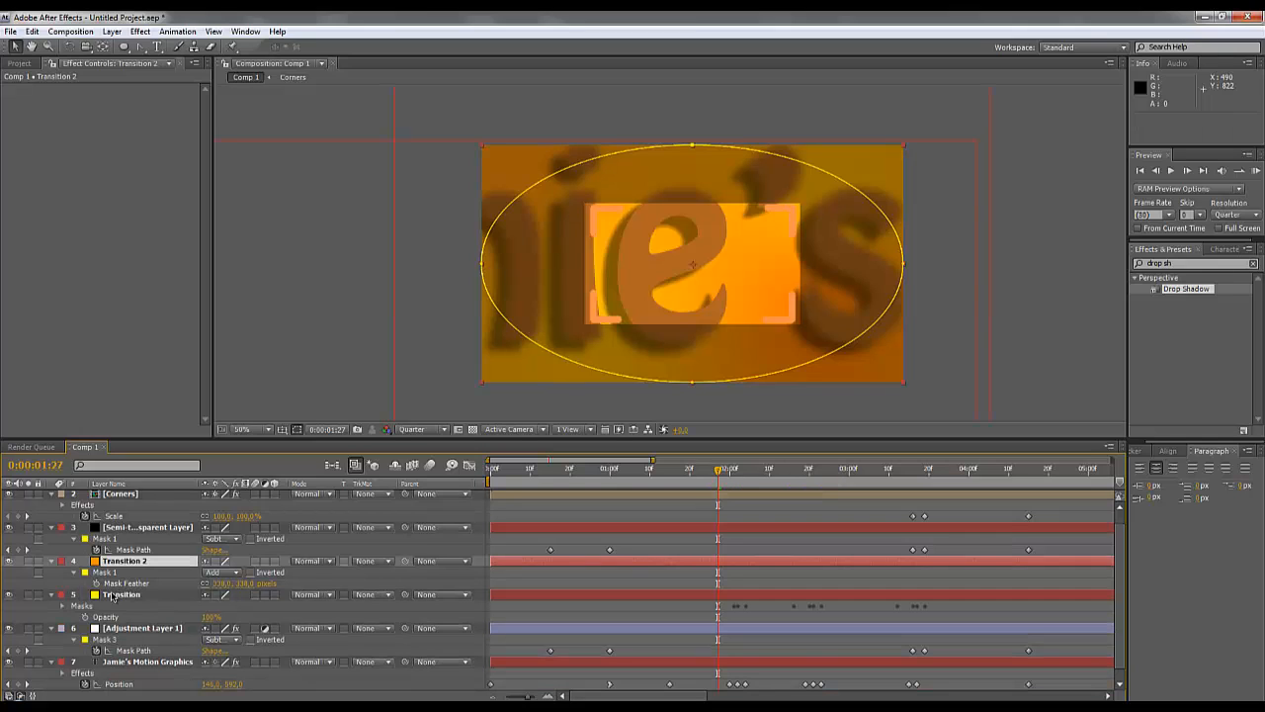
Try a Scale of about 63% and a Mask Feather of about 504 pixels on Transition 2, checking it near 0:00:02:21.
key("s")
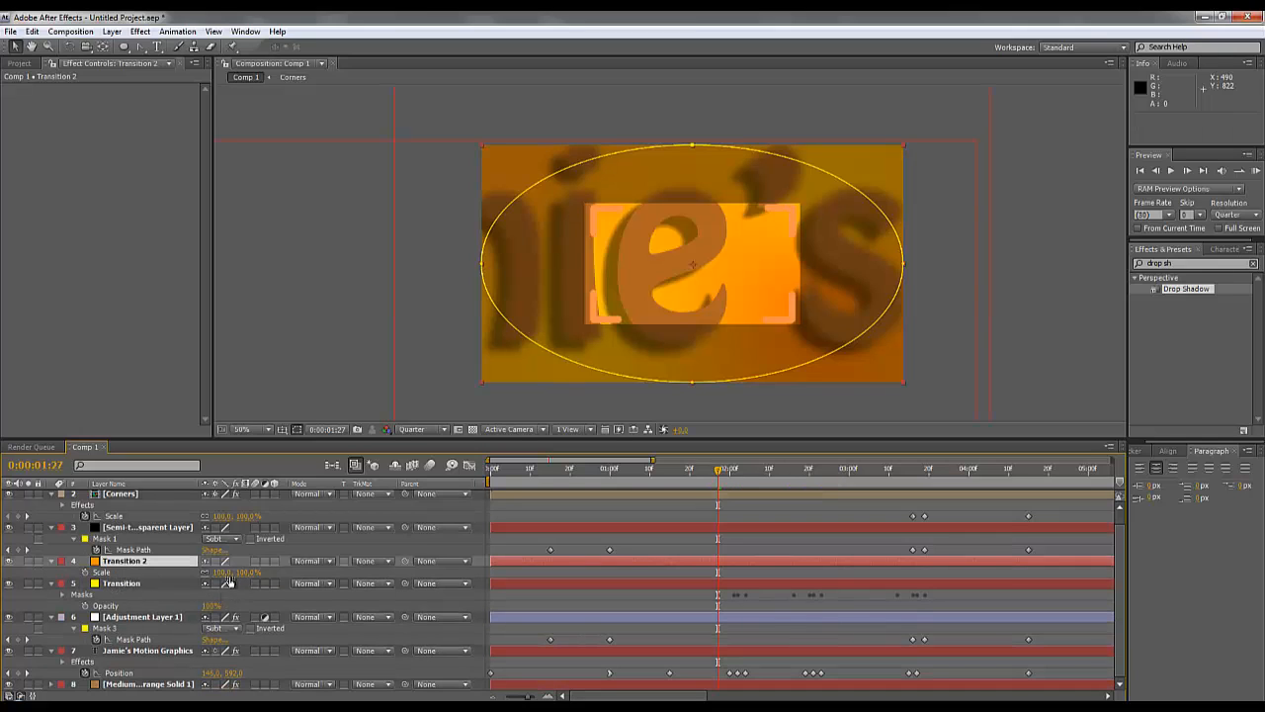
left_click_drag(220, 572, 243, 583)
key("f")
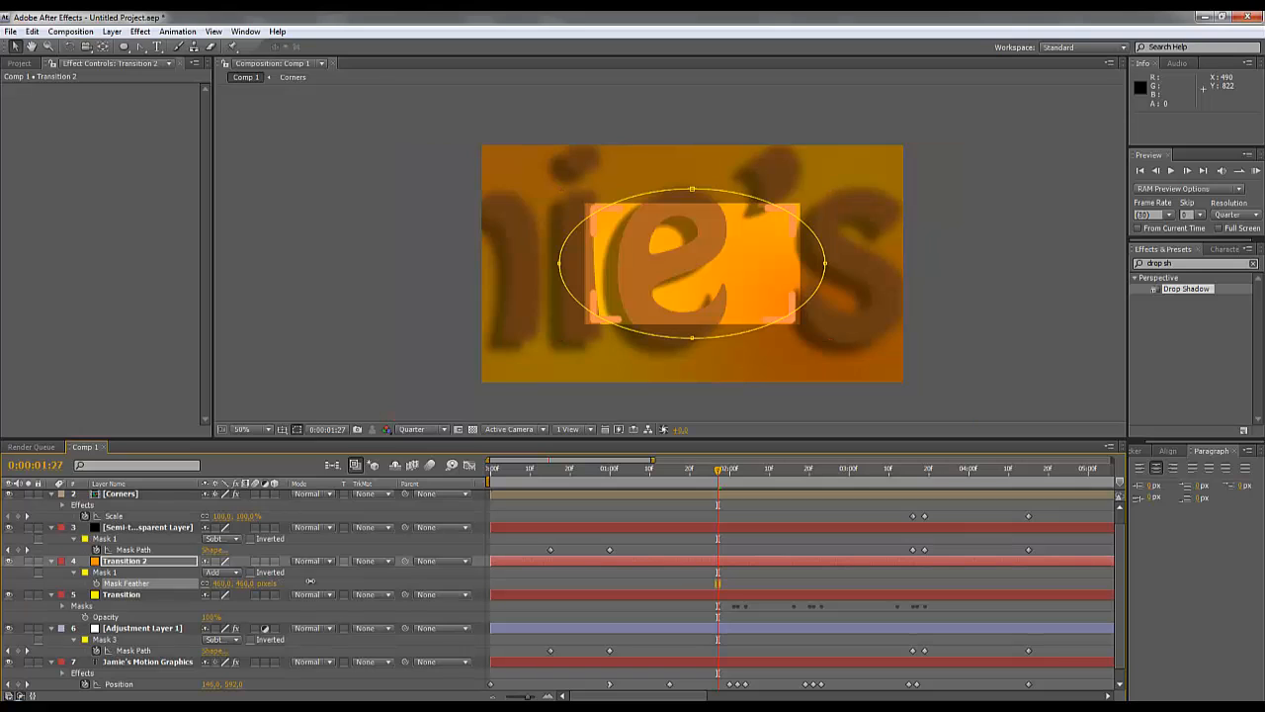
left_click_drag(636, 471, 813, 519)
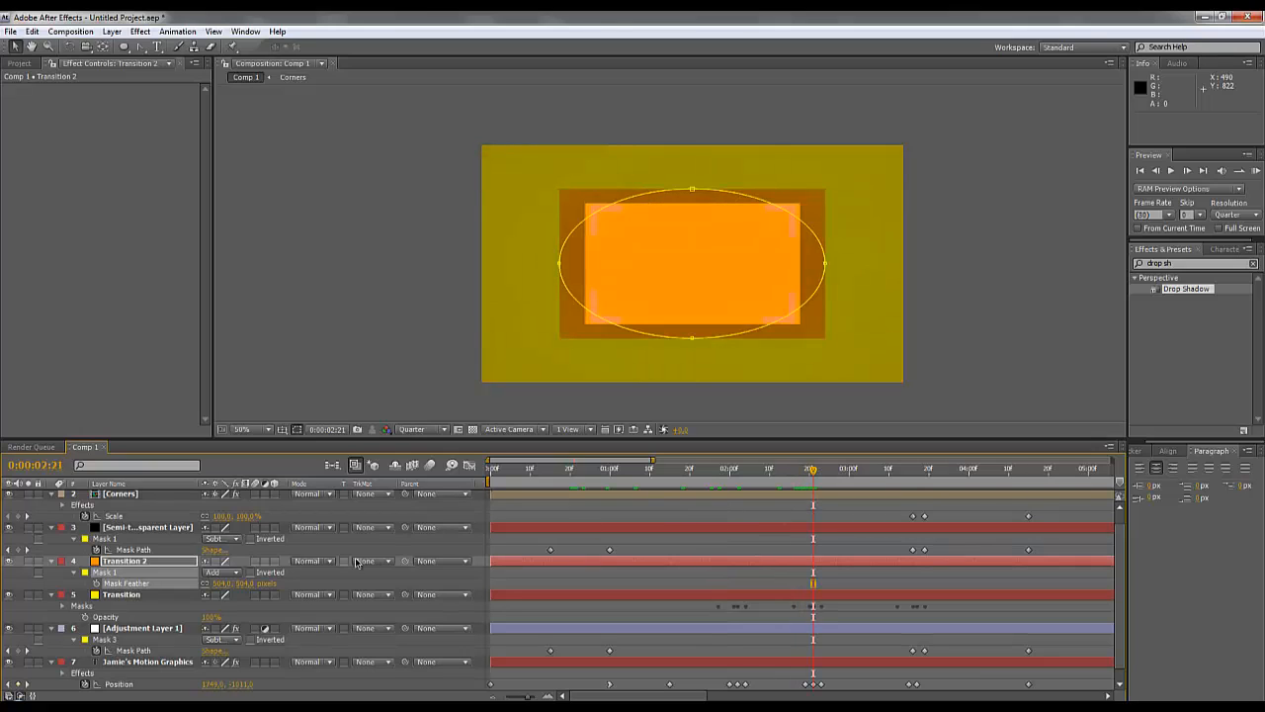
Set Transition 2's Scale to about 115% and its Mask Feather to about 465 pixels, checking the frames around 0:00:02:18.
key("s")
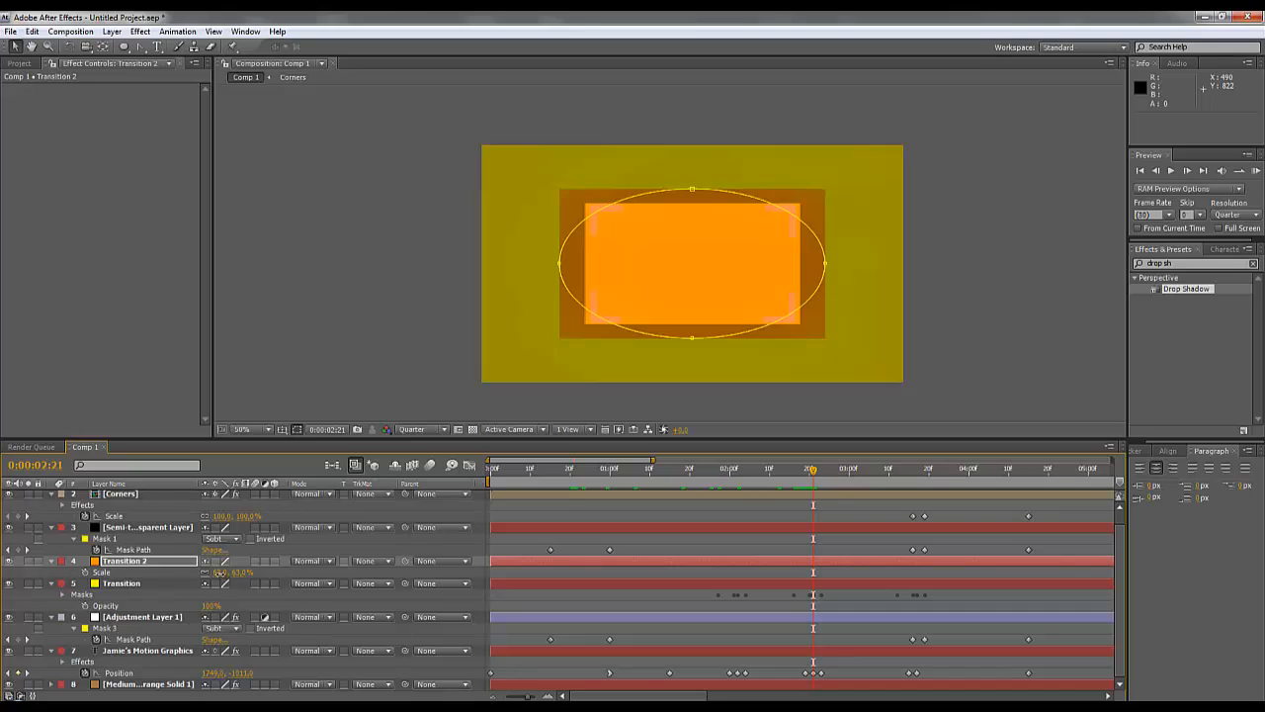
mouse_move(239, 573)
left_mouse_down()
mouse_move(277, 571)
mouse_move(242, 568)
left_mouse_up()
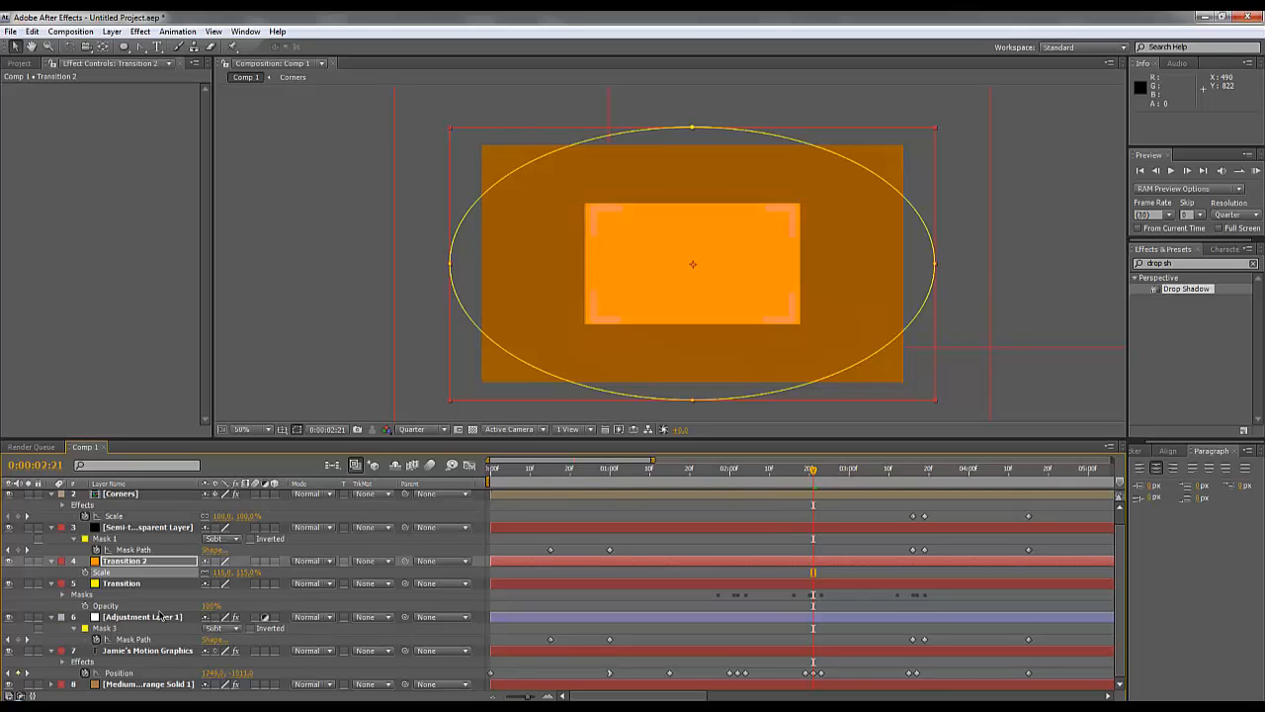
key("f")
left_click(211, 583)
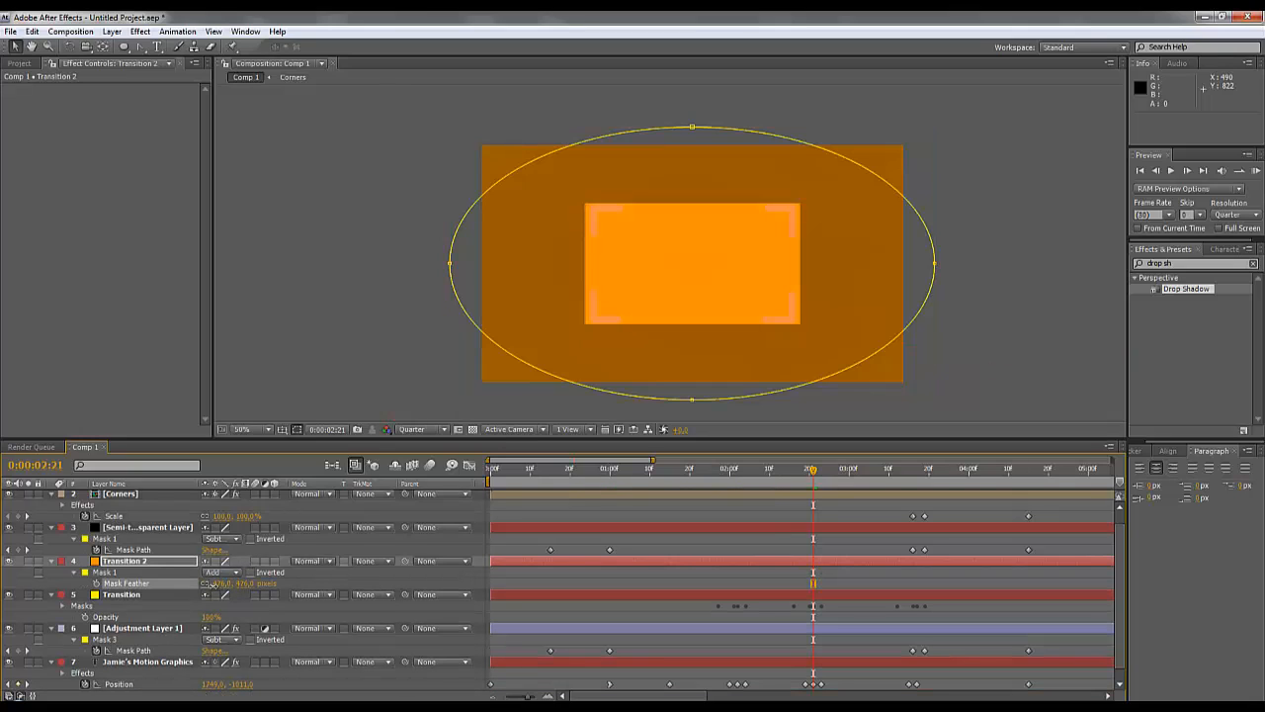
left_click_drag(813, 474, 803, 478)
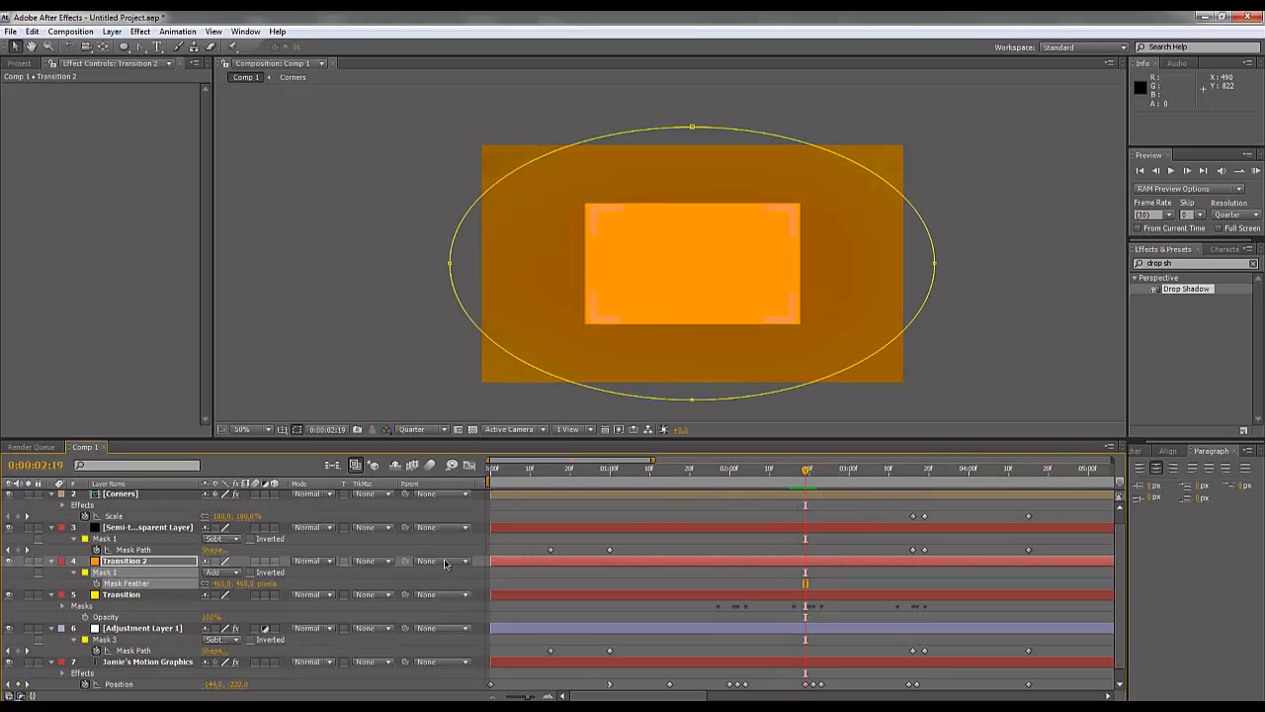
left_click_drag(805, 472, 798, 483)
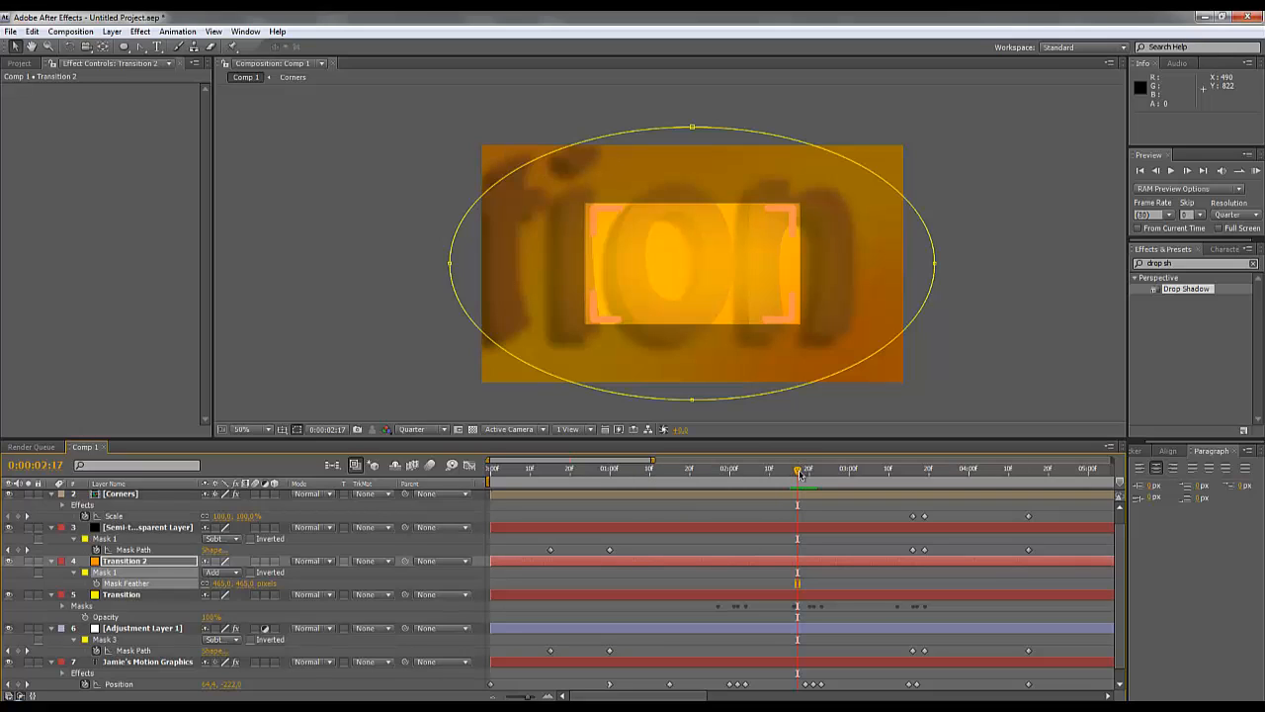
left_click_drag(801, 475, 802, 482)
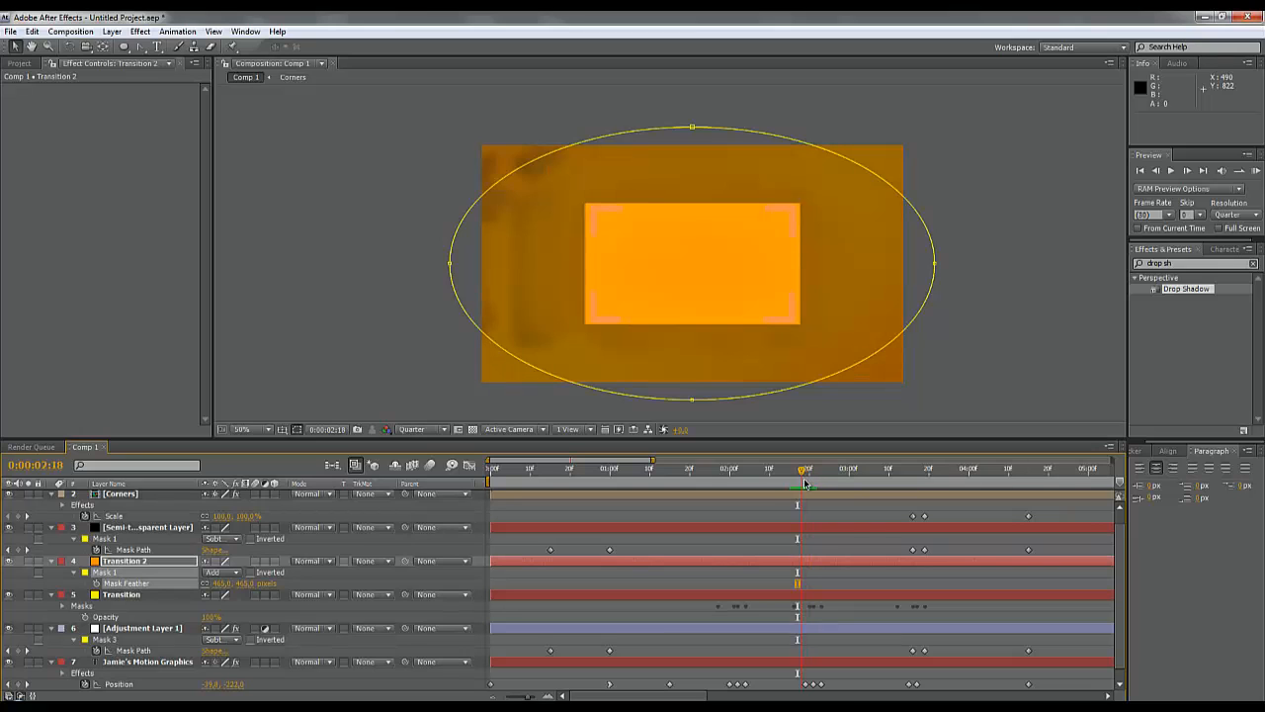
Reduce Transition 2's Opacity to about 78% and inspect the transition up to 0:00:02:24.
key("t")
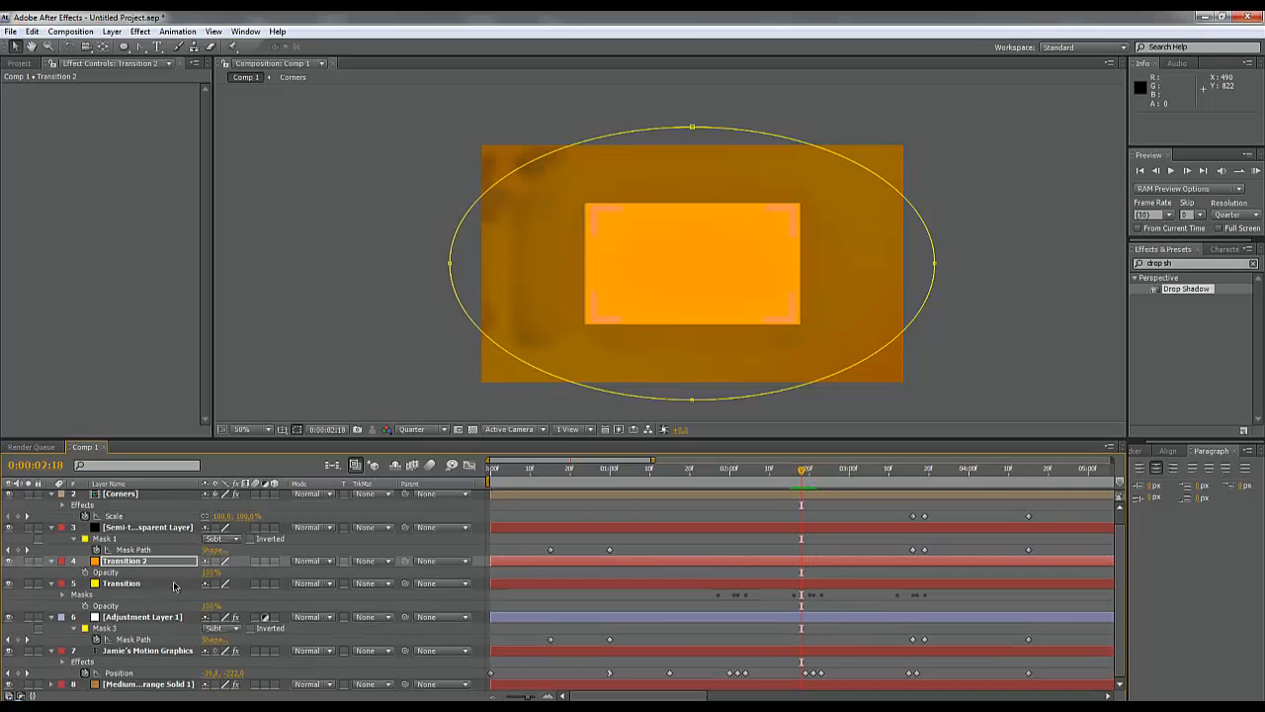
left_click_drag(212, 572, 200, 574)
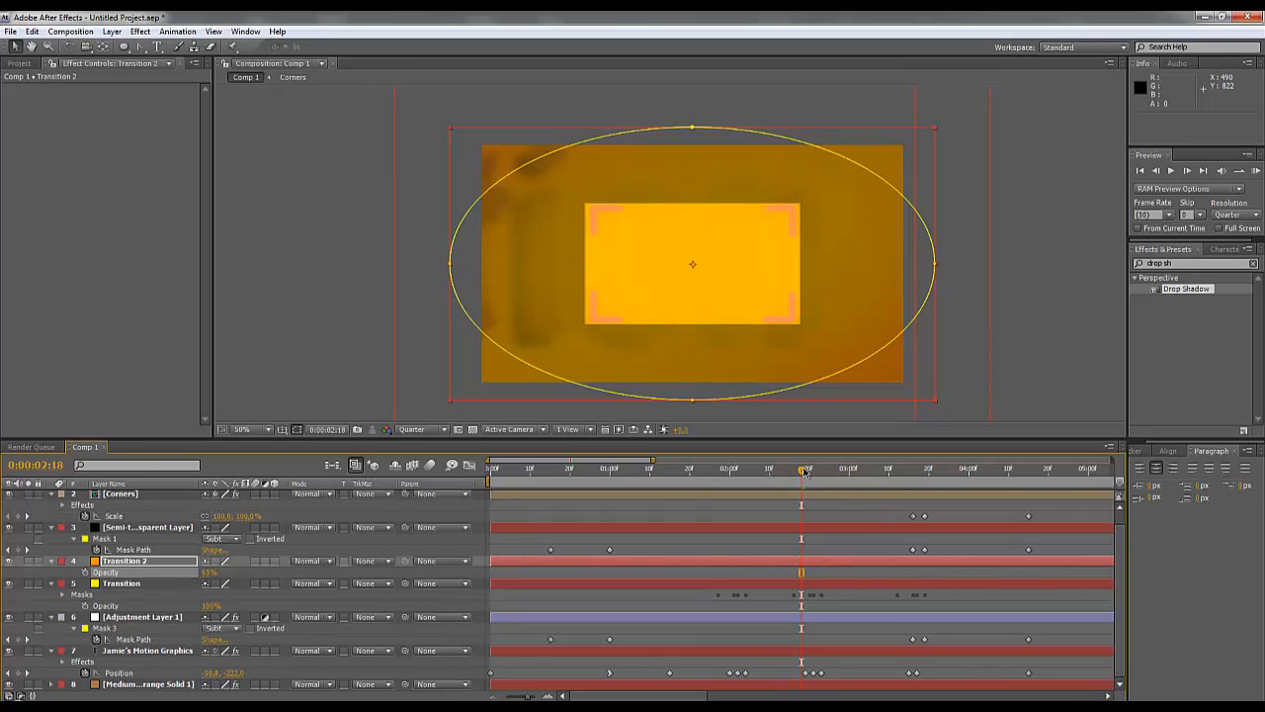
mouse_move(802, 474)
left_mouse_down()
mouse_move(827, 475)
mouse_move(806, 488)
left_mouse_up()
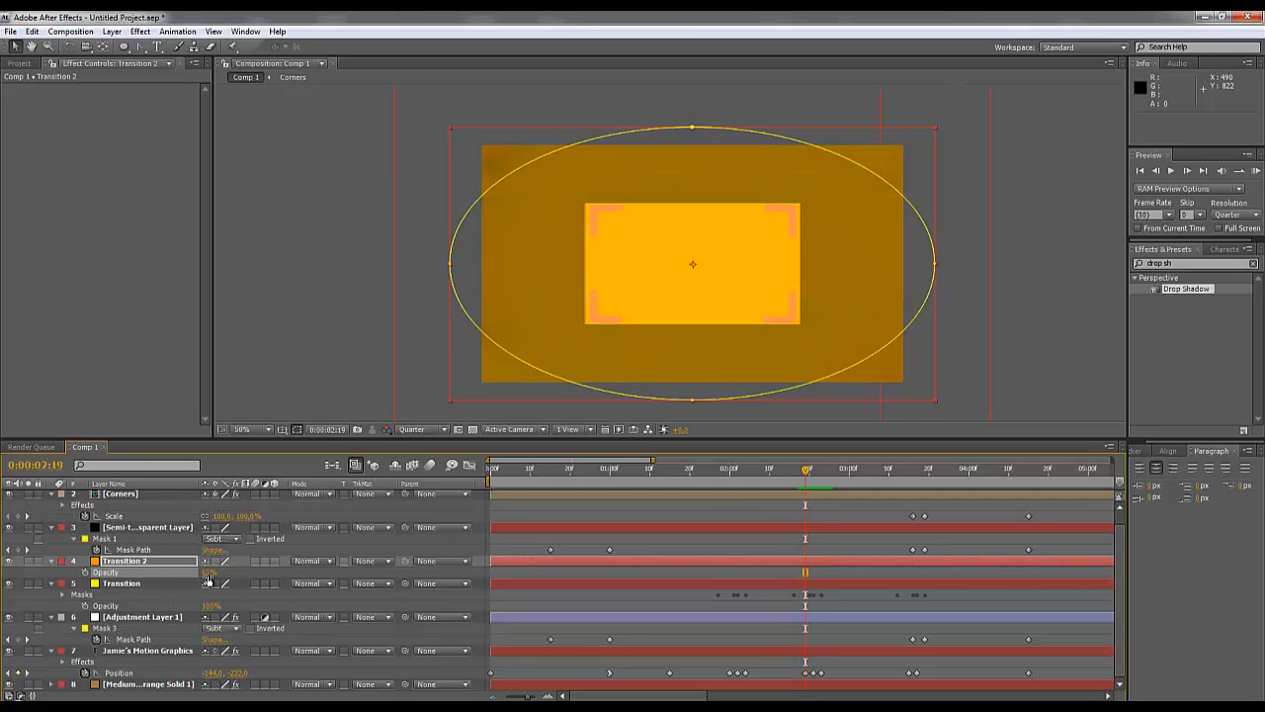
left_click_drag(210, 573, 155, 578)
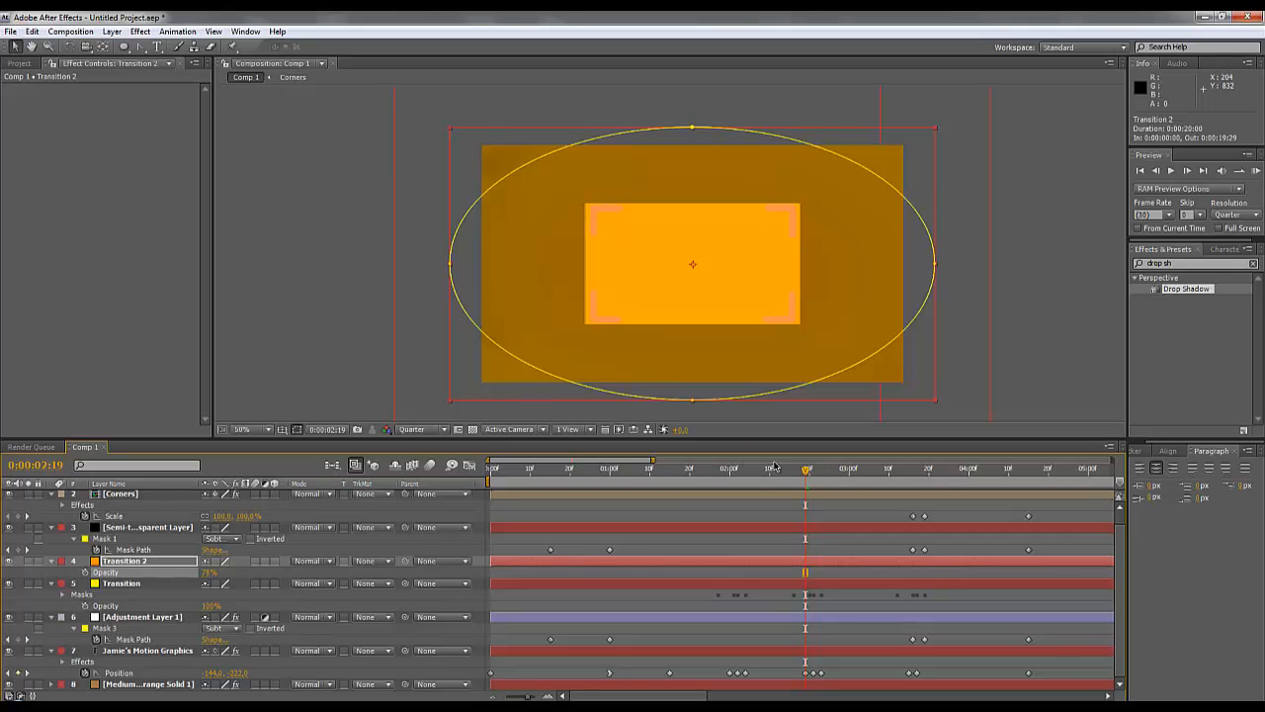
left_click_drag(771, 469, 825, 504)
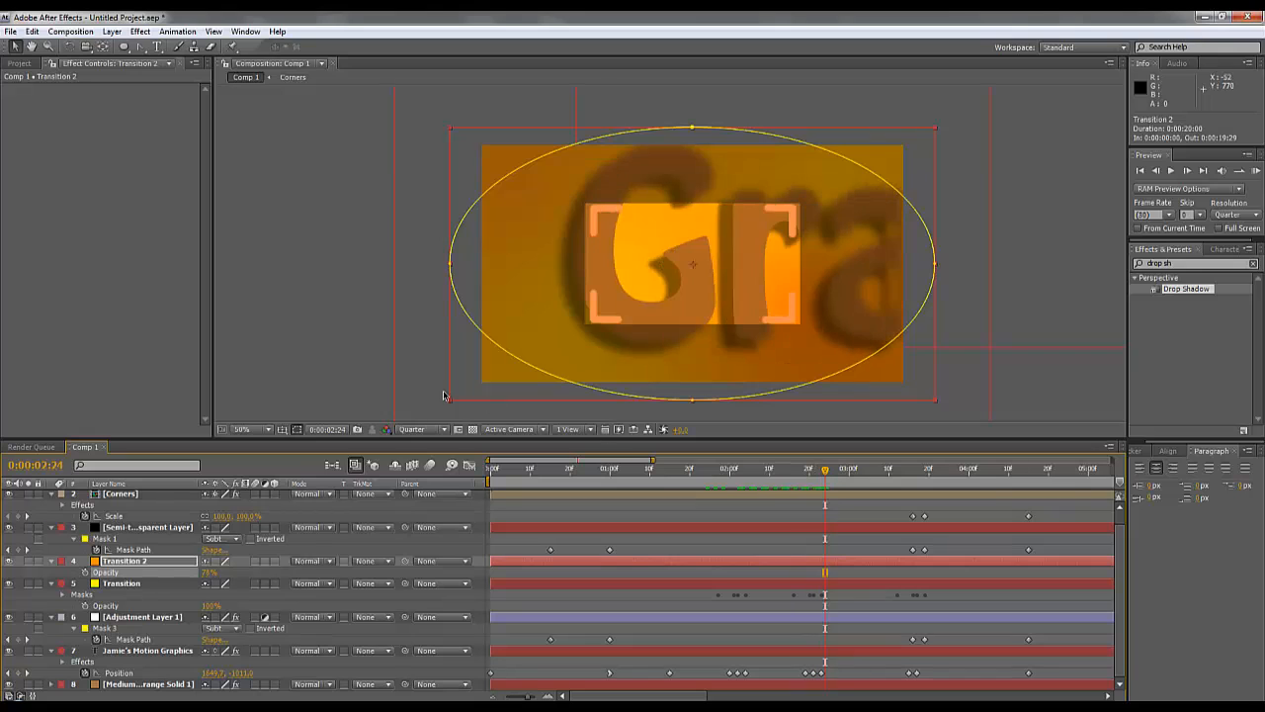
left_click(346, 363)
scroll(497, 349, "down", 1)
scroll(502, 365, "up", 2)
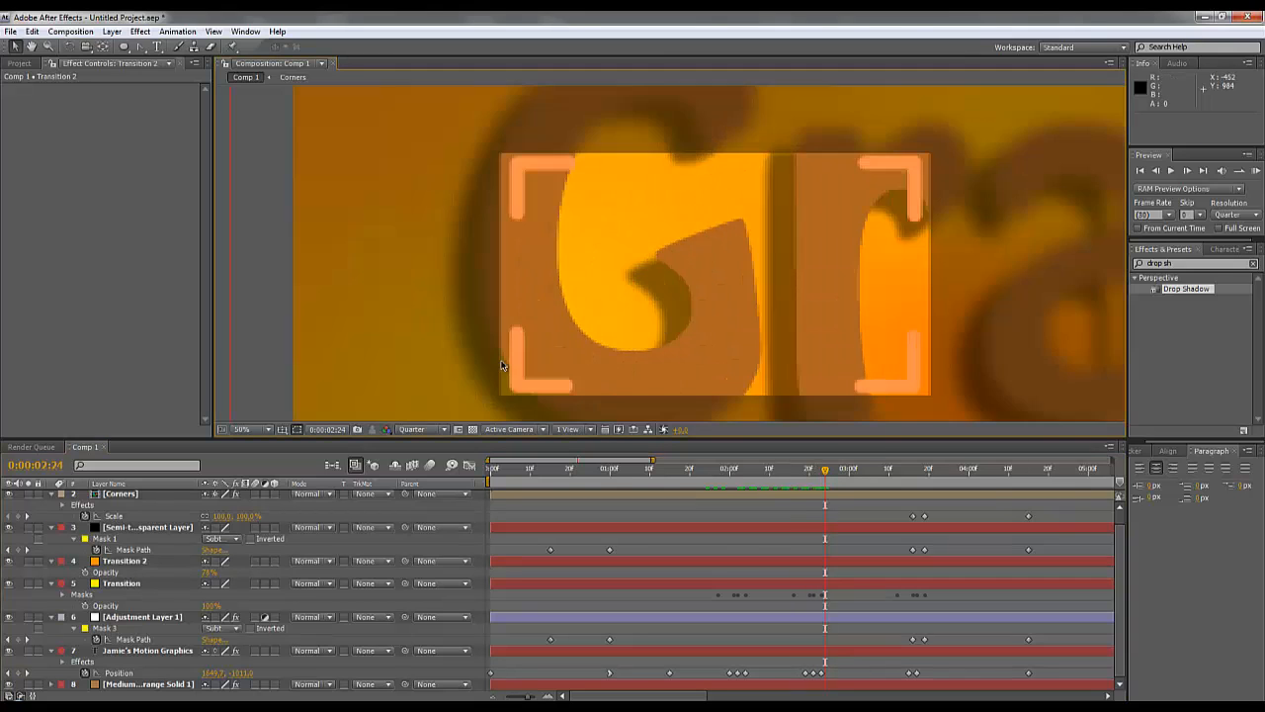
scroll(502, 367, "down", 1)
Start keyframing the Drop Shadow Distance of the title text layer and place the keyframe at 0:00:03:16.
left_click_drag(807, 475, 927, 528)
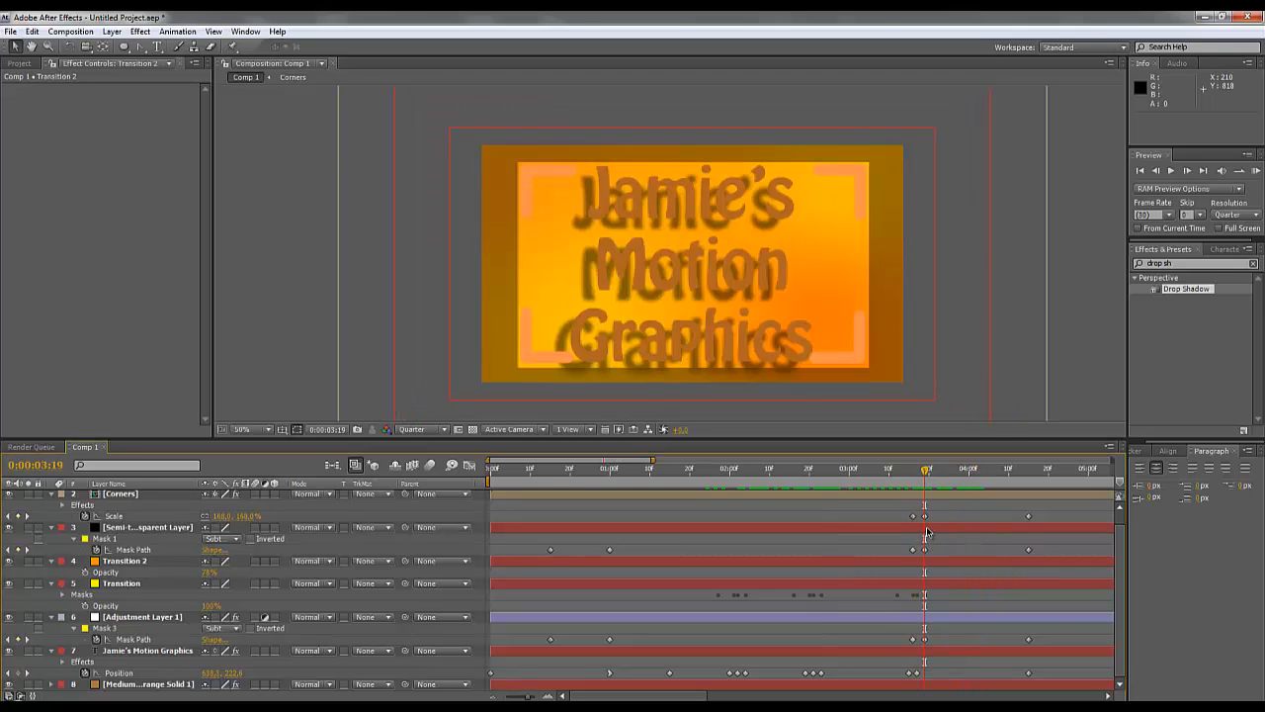
left_click_drag(926, 471, 919, 472)
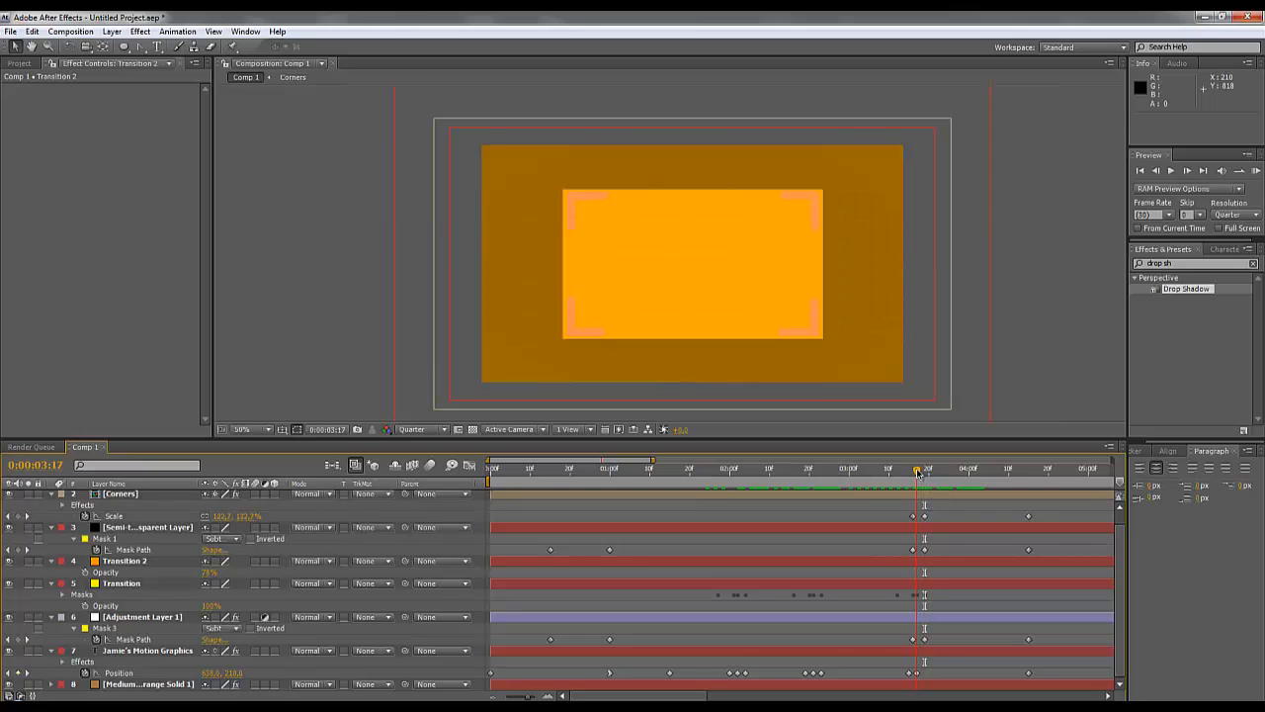
scroll(416, 600, "up", 1)
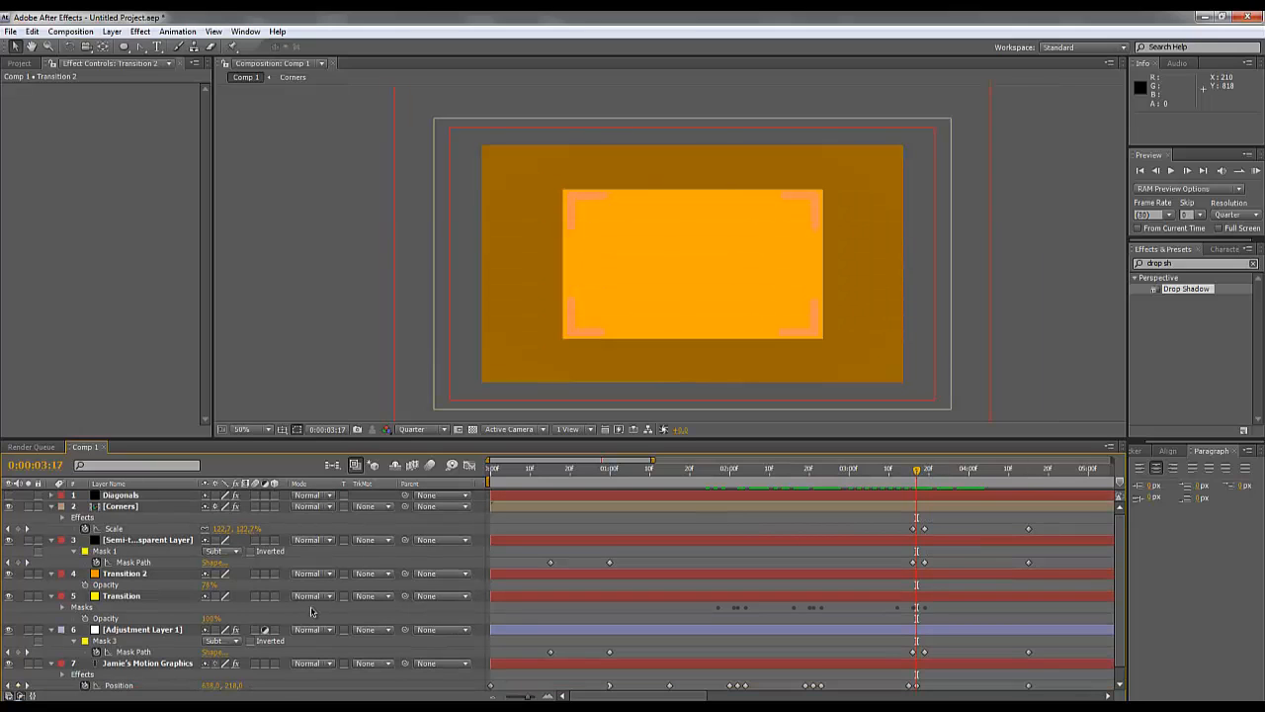
left_click(148, 664)
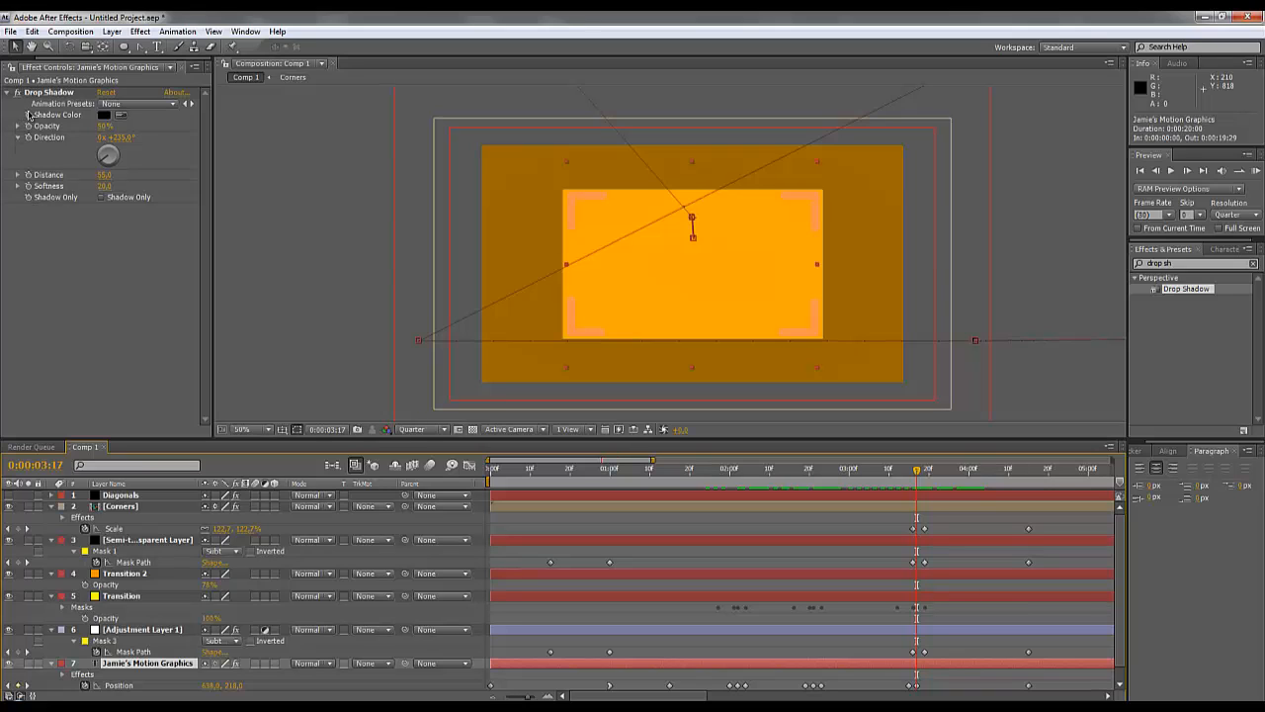
left_click(28, 175)
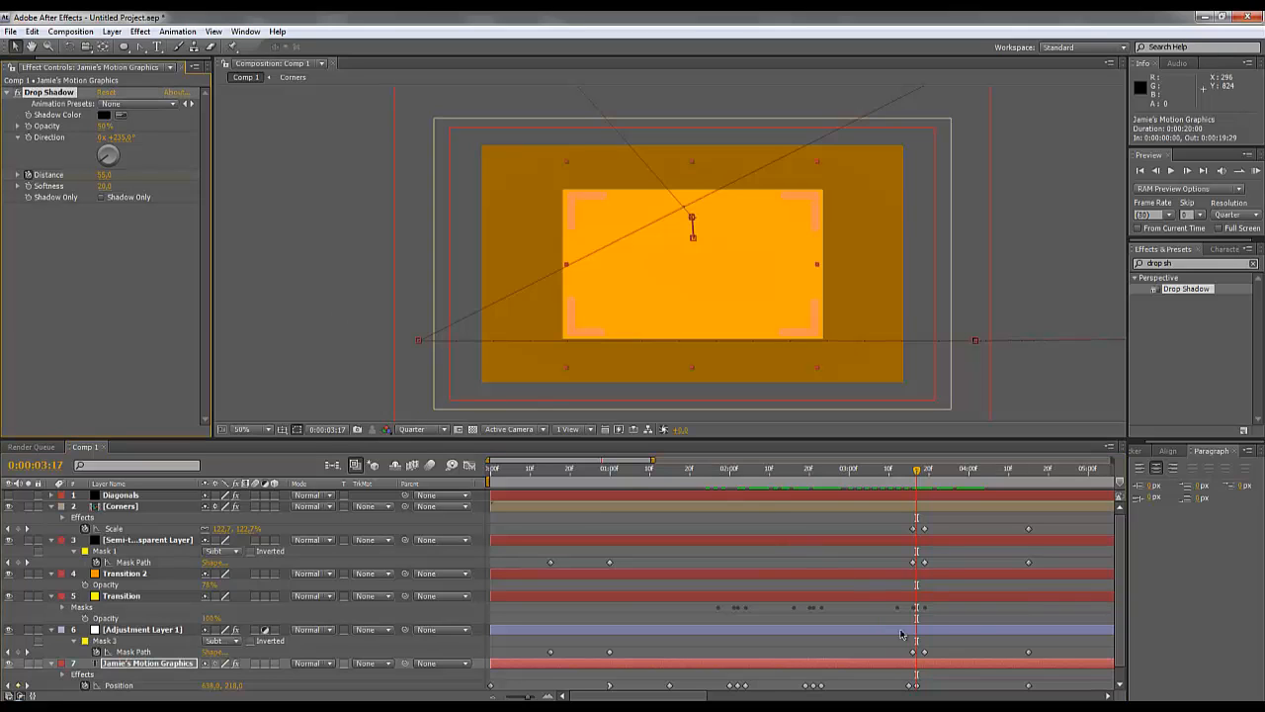
scroll(350, 633, "down", 1)
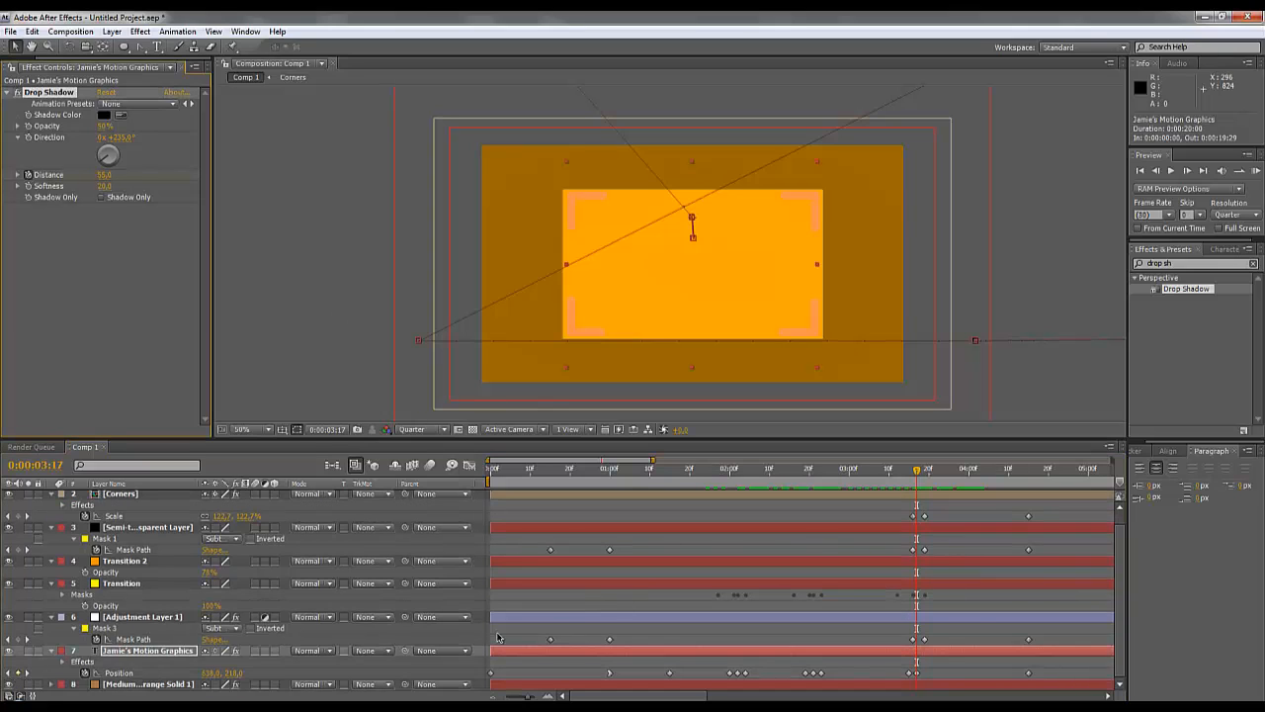
key("u")
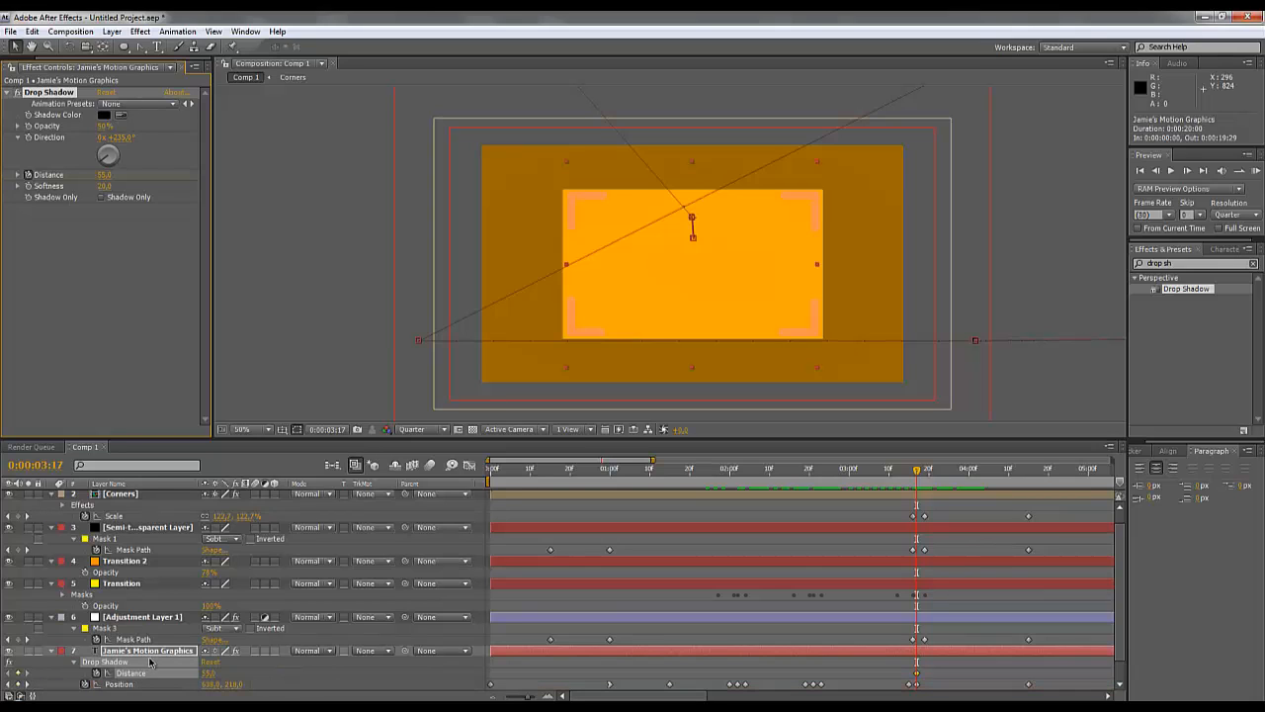
scroll(799, 561, "down", 1)
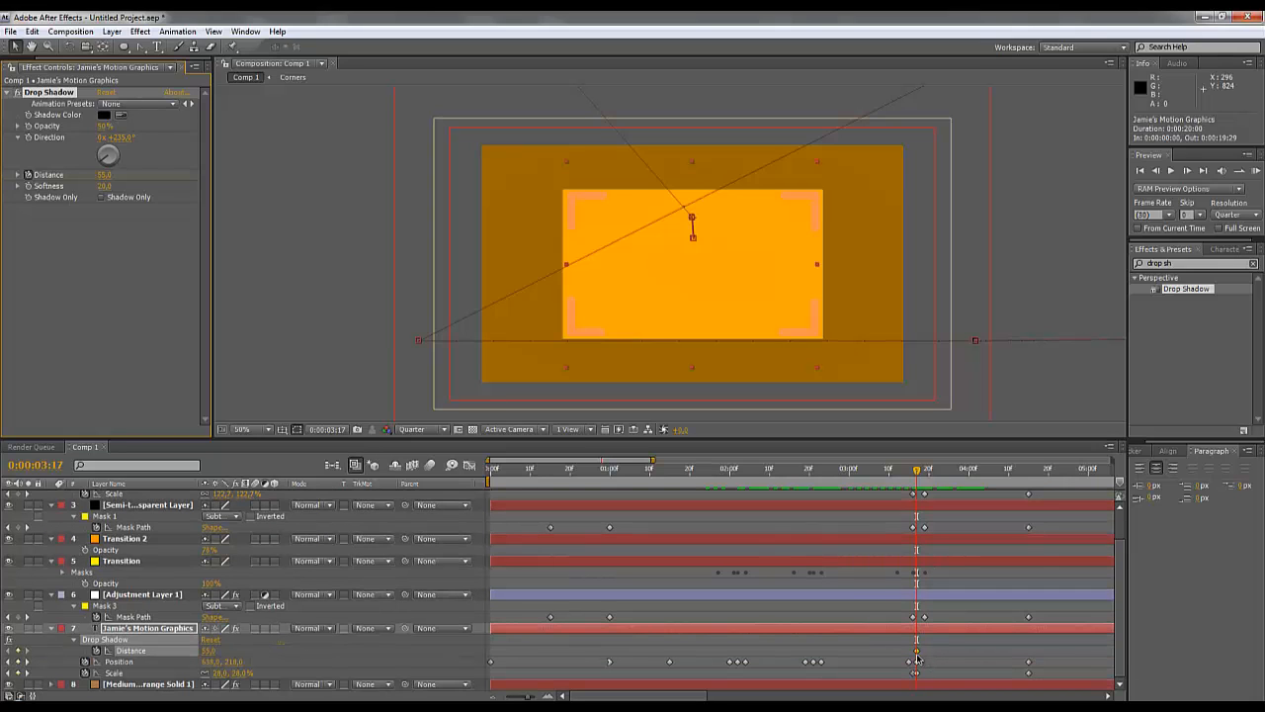
left_click_drag(916, 655, 912, 655)
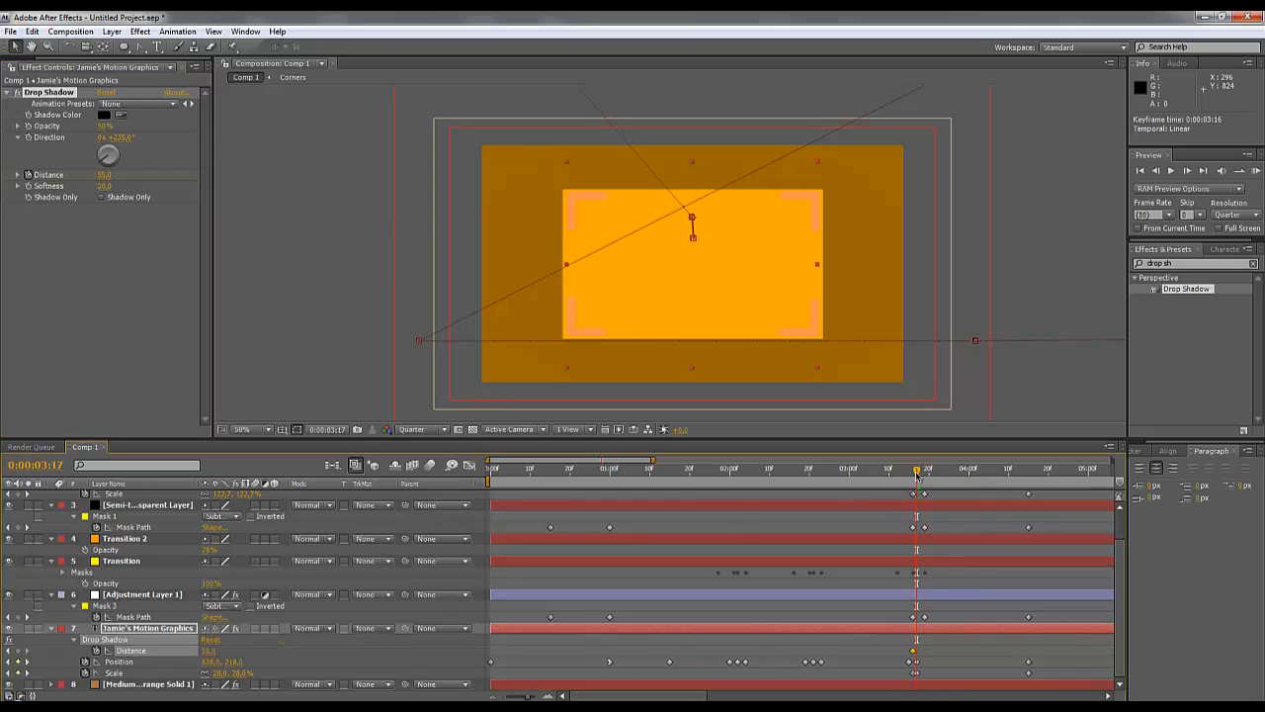
Try Drop Shadow Distances of 0 and 5 for the title text at 0:00:03:17.
left_click_drag(917, 475, 918, 479)
left_click(103, 175)
type("0")
key("Return")
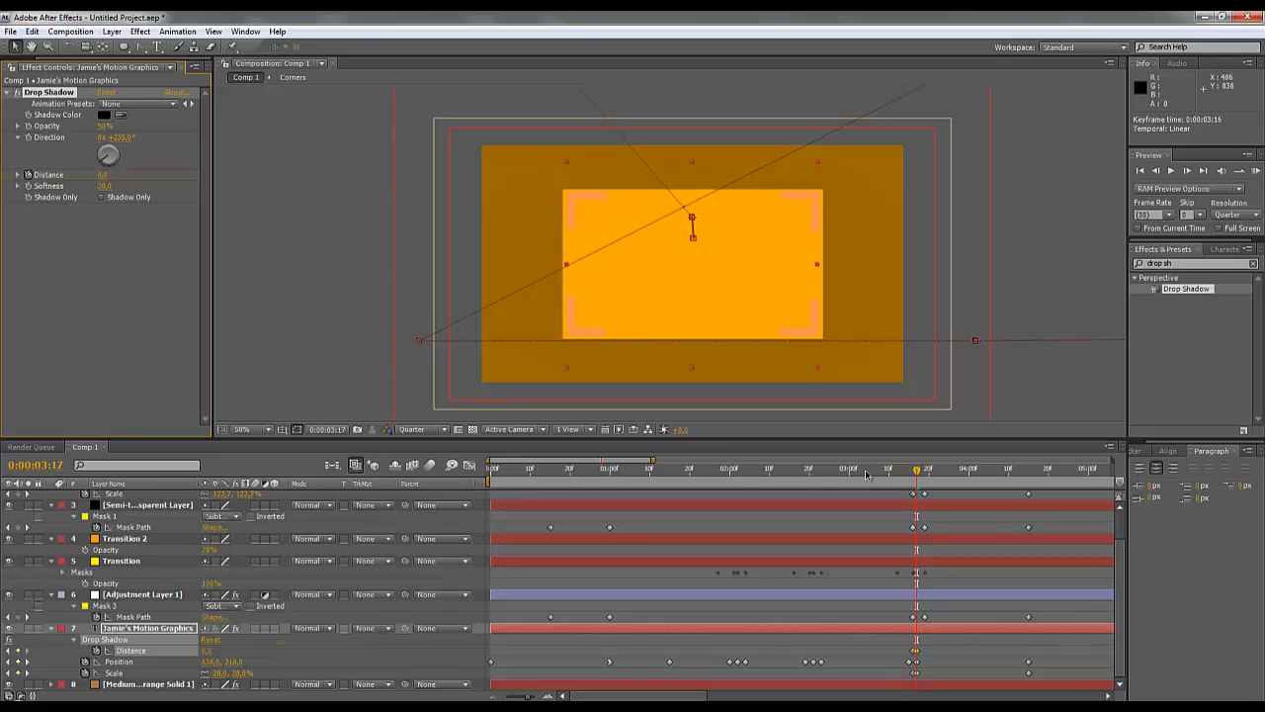
mouse_move(920, 473)
left_mouse_down()
mouse_move(933, 479)
mouse_move(918, 481)
left_mouse_up()
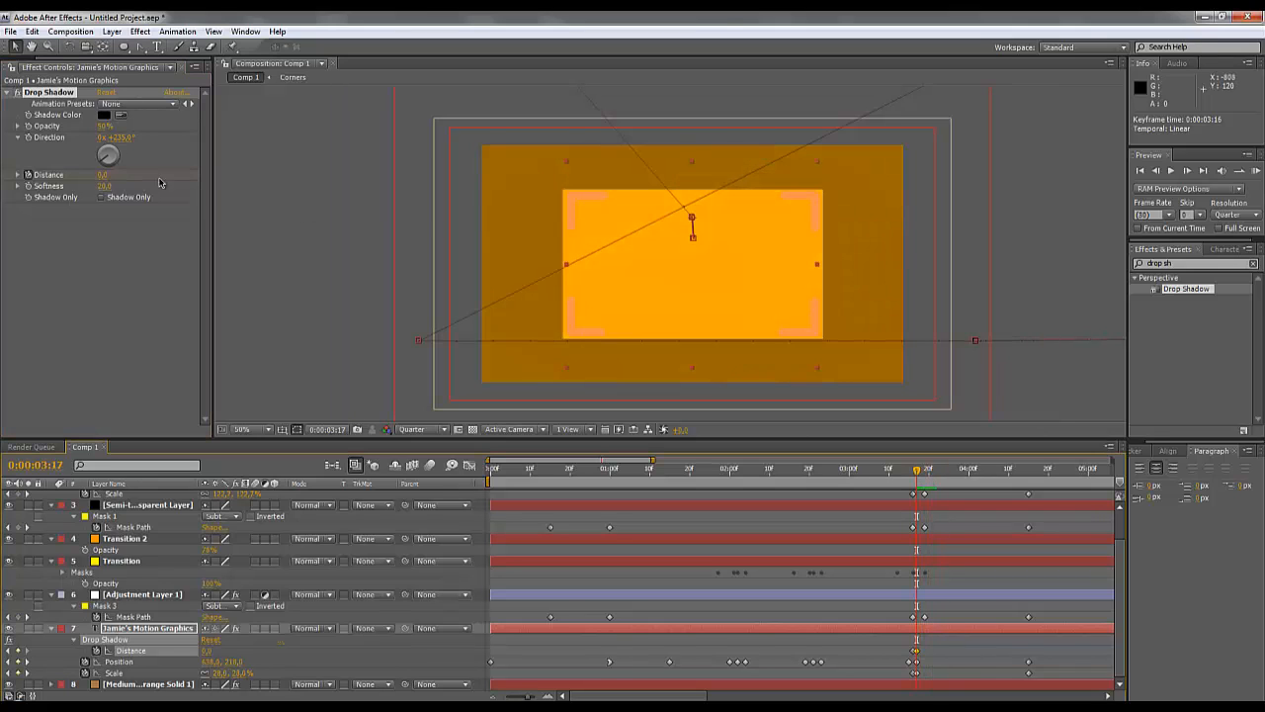
left_click(103, 174)
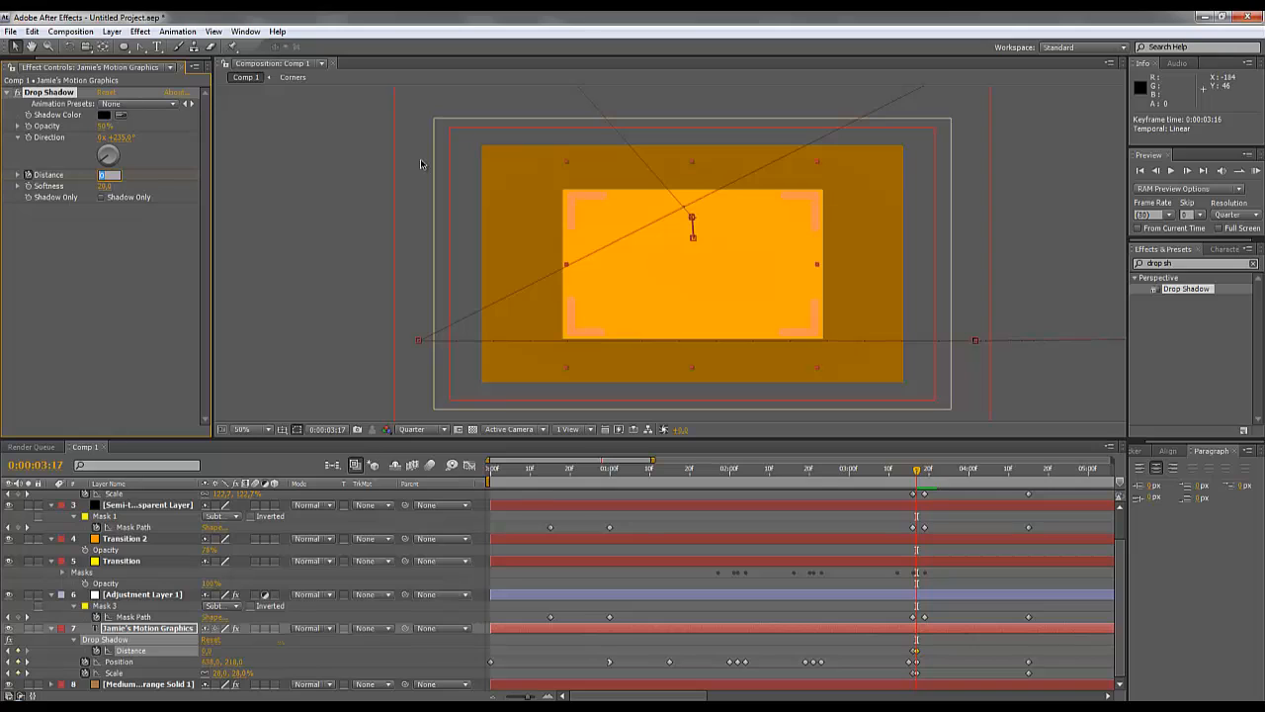
type("5")
key("Return")
Set the title text's Drop Shadow Distance to 10 at 0:00:03:17.
mouse_move(918, 479)
left_mouse_down()
mouse_move(938, 488)
mouse_move(921, 484)
left_mouse_up()
left_click(105, 175)
type("16")
key("Return")
Keyframe the title text's Drop Shadow Softness at 0:00:03:15, set it to 0 at 0:00:03:17, and check the frames up to 0:00:03:19.
left_click(29, 187)
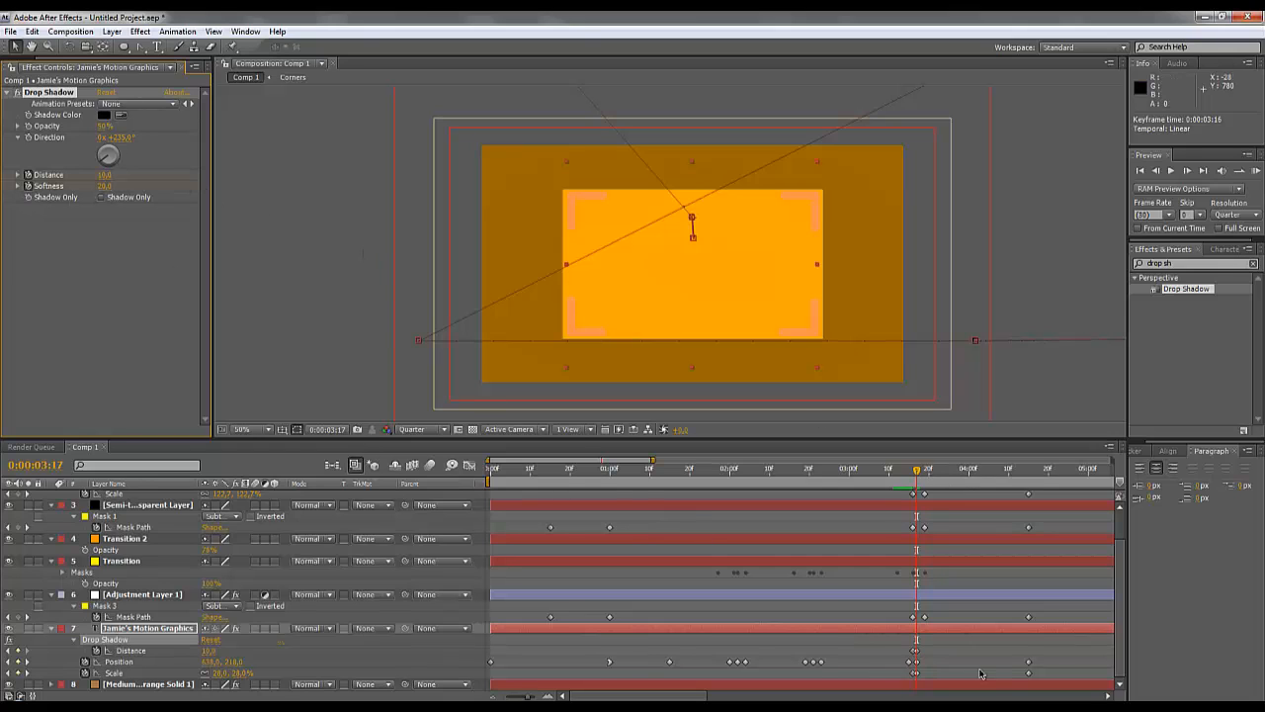
key("u")
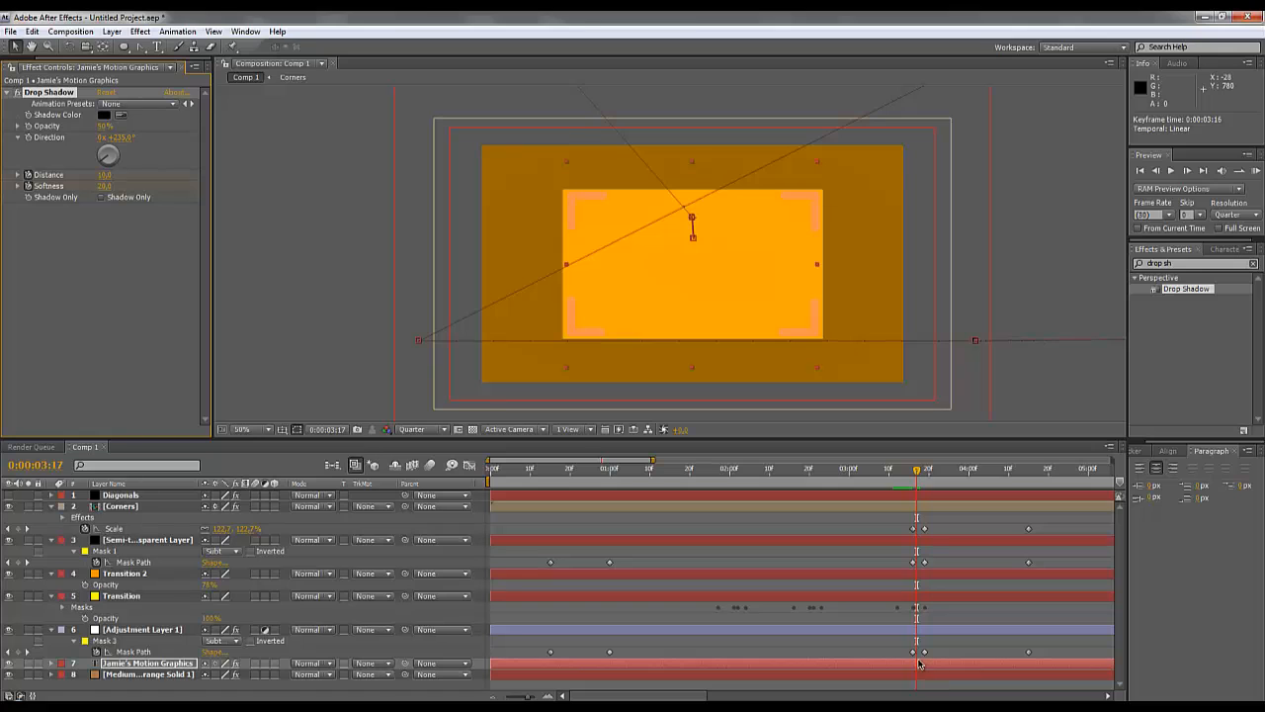
key("u")
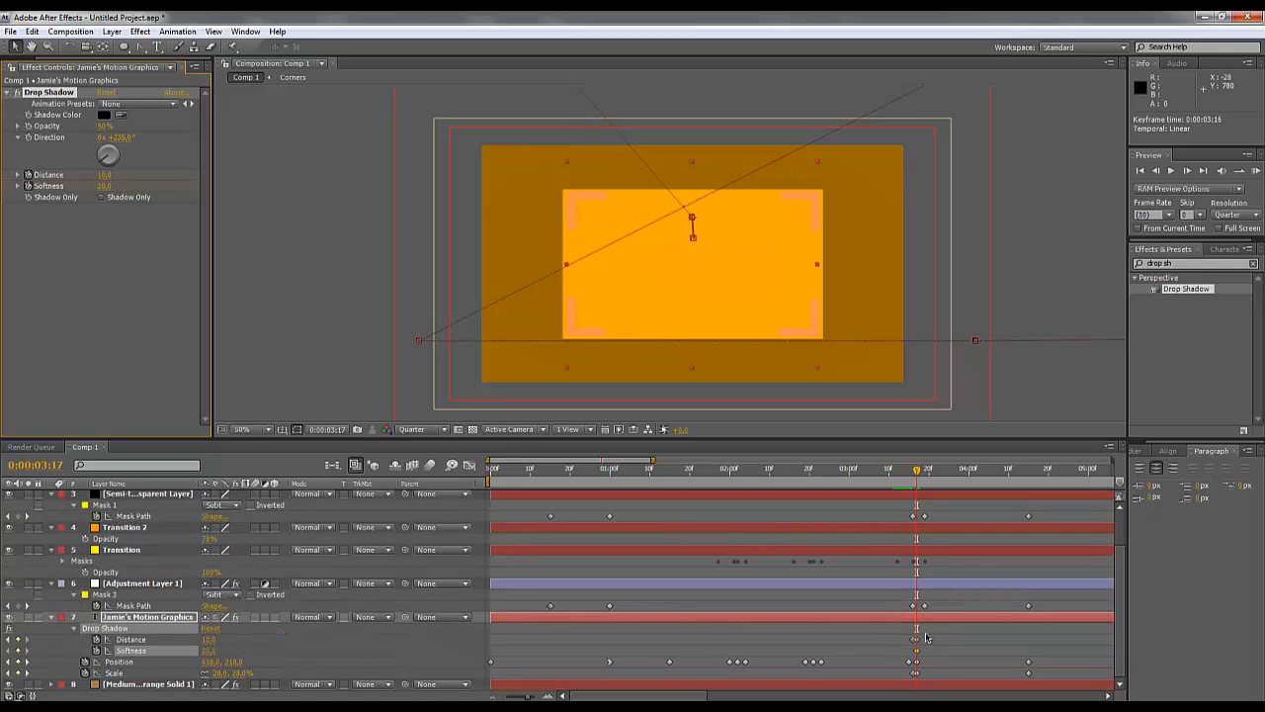
left_click_drag(917, 654, 909, 652)
left_click(104, 186)
type("0")
key("Return")
mouse_move(919, 472)
left_mouse_down()
mouse_move(944, 490)
mouse_move(925, 488)
left_mouse_up()
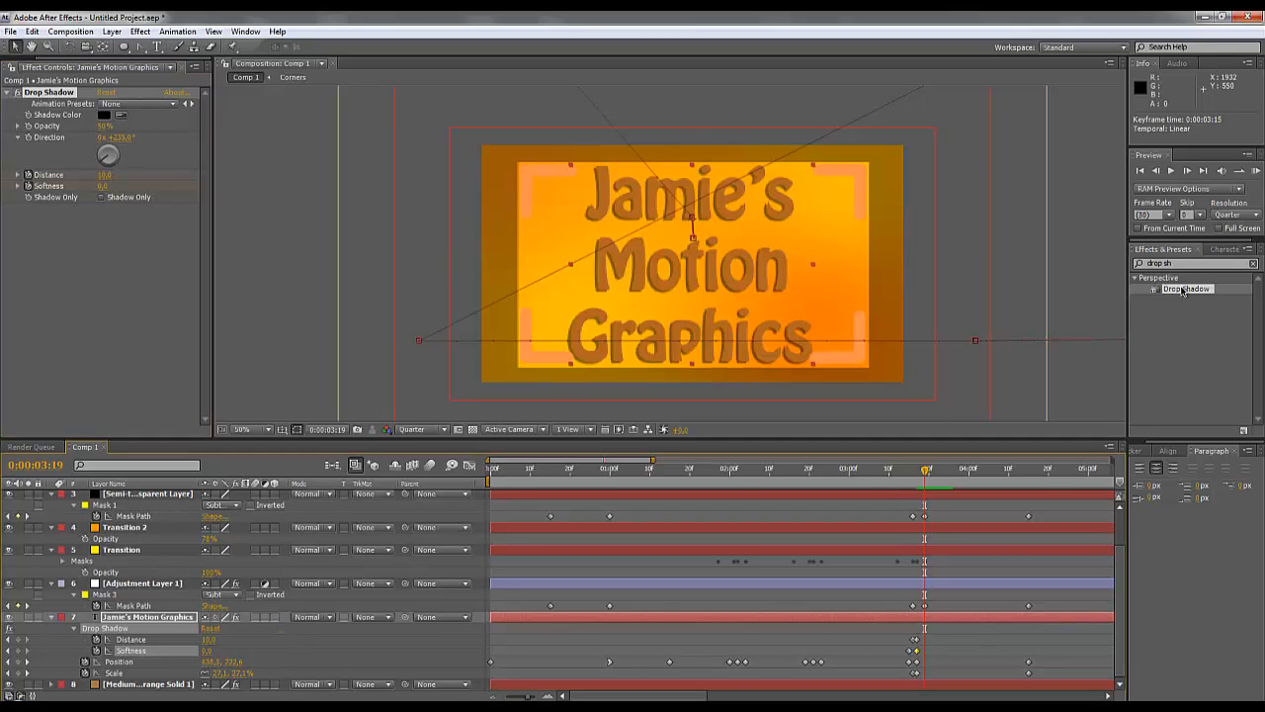
Apply Drop Shadow to the Corners layer with a Distance of 15 and a Direction of about 220°, and preview the transition.
left_click_drag(1184, 290, 139, 507)
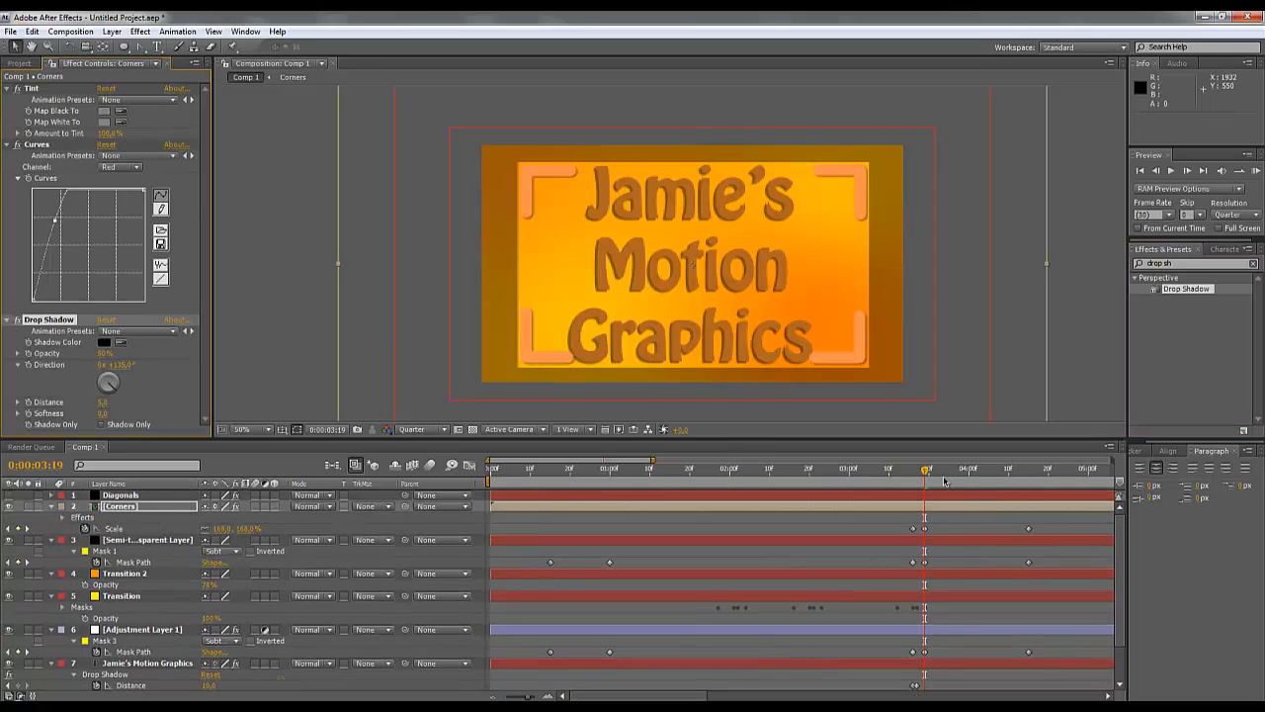
left_click_drag(930, 482, 836, 536)
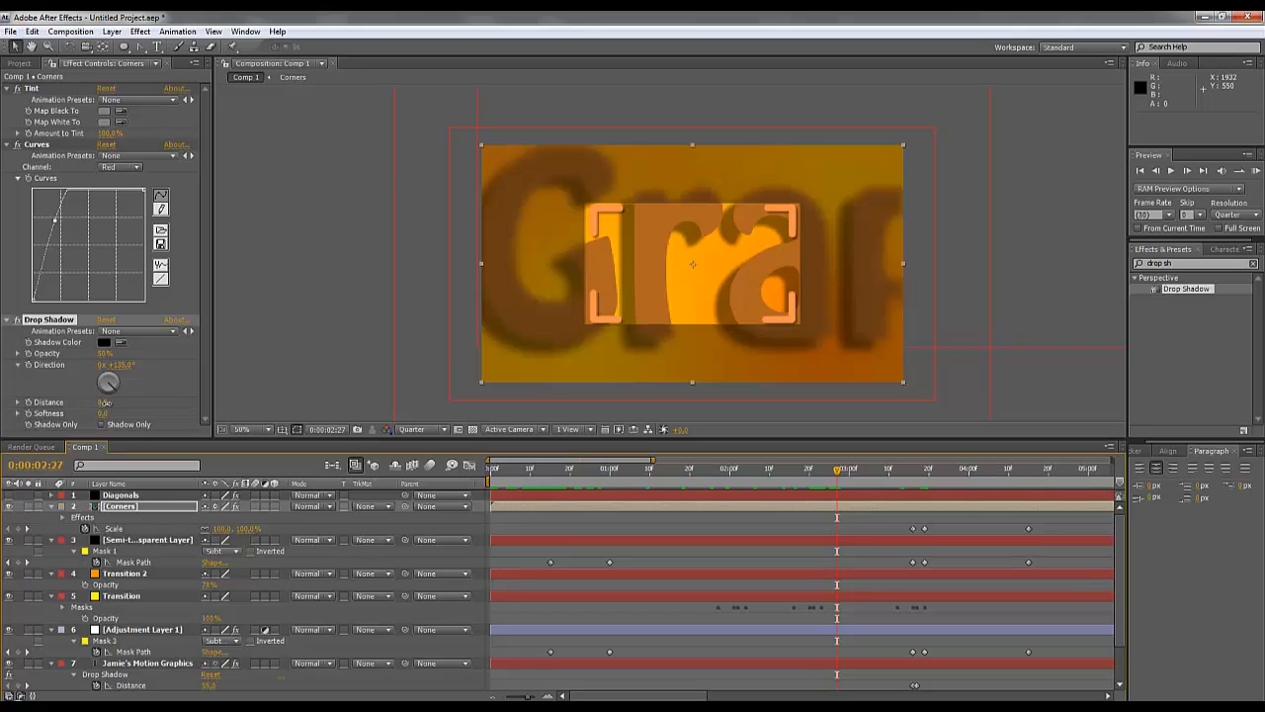
left_click_drag(105, 403, 114, 404)
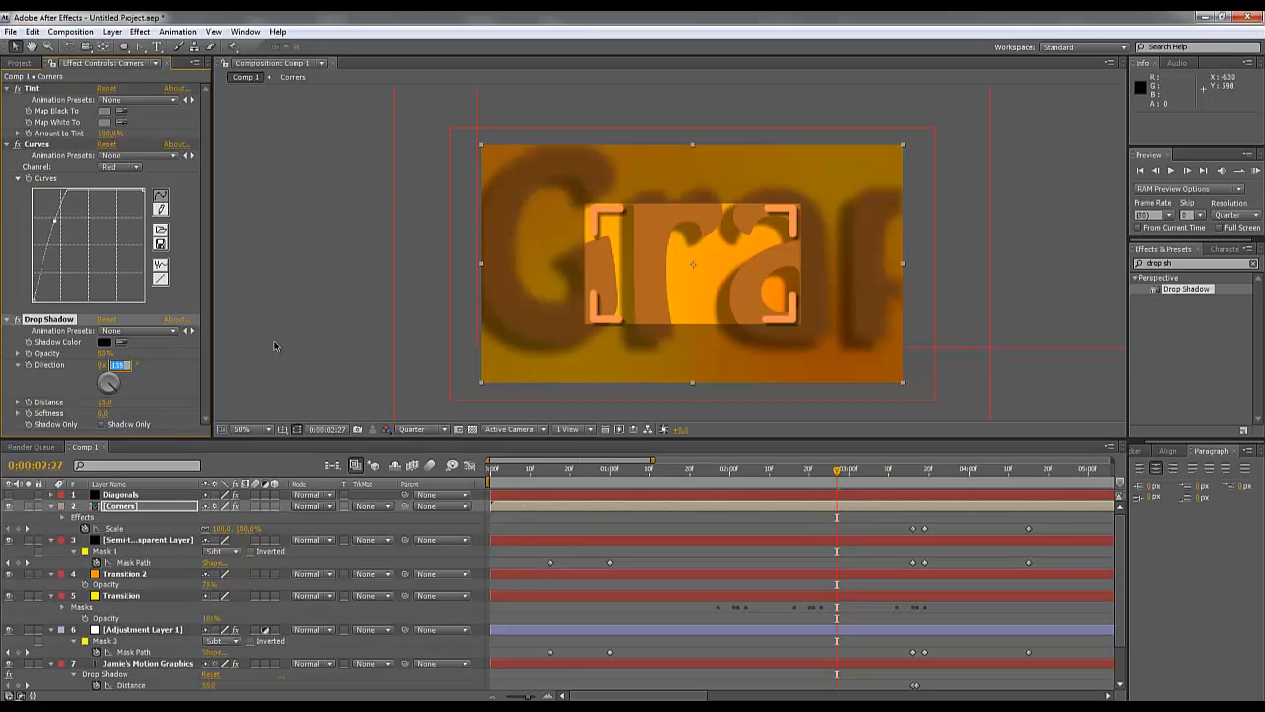
key("Return")
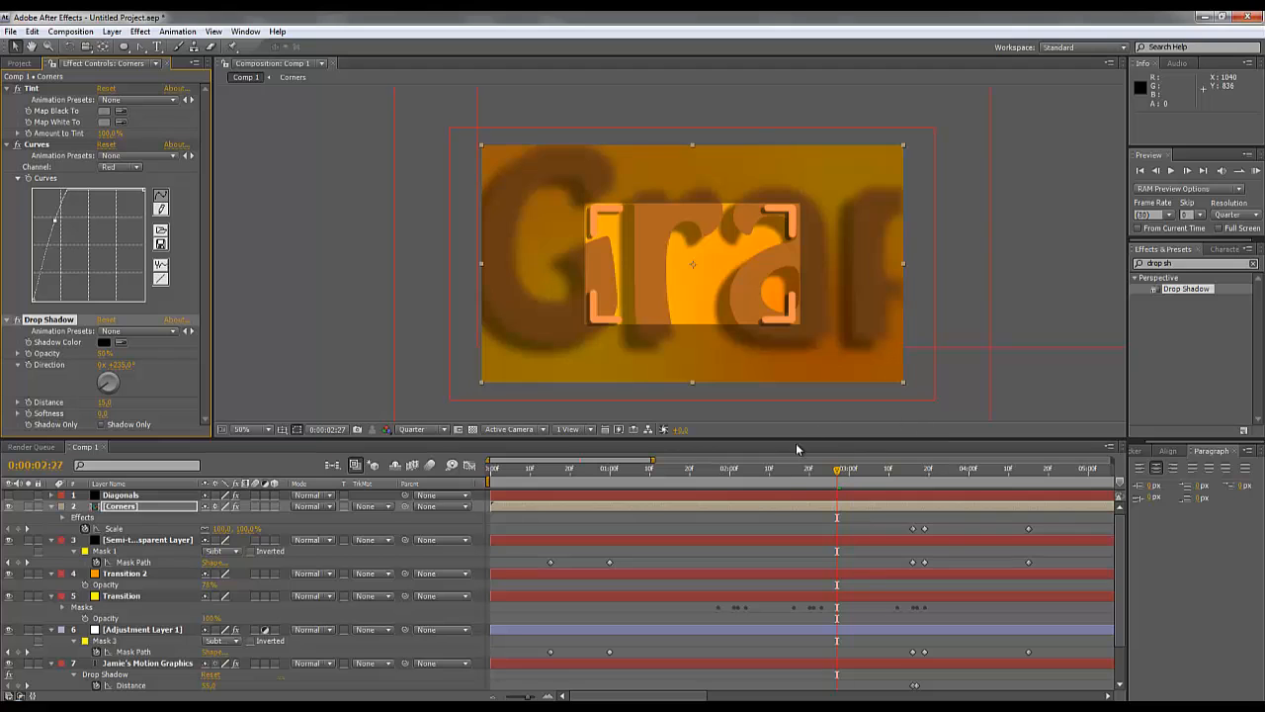
left_click_drag(791, 480, 808, 557)
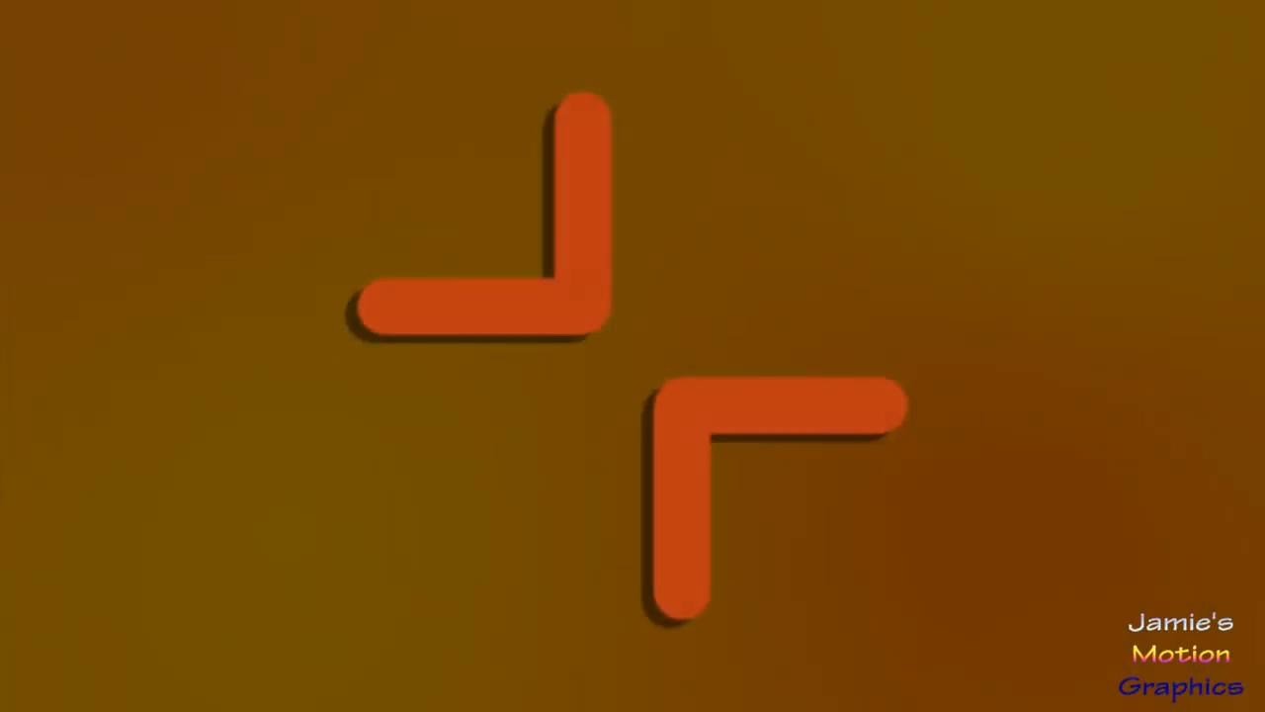